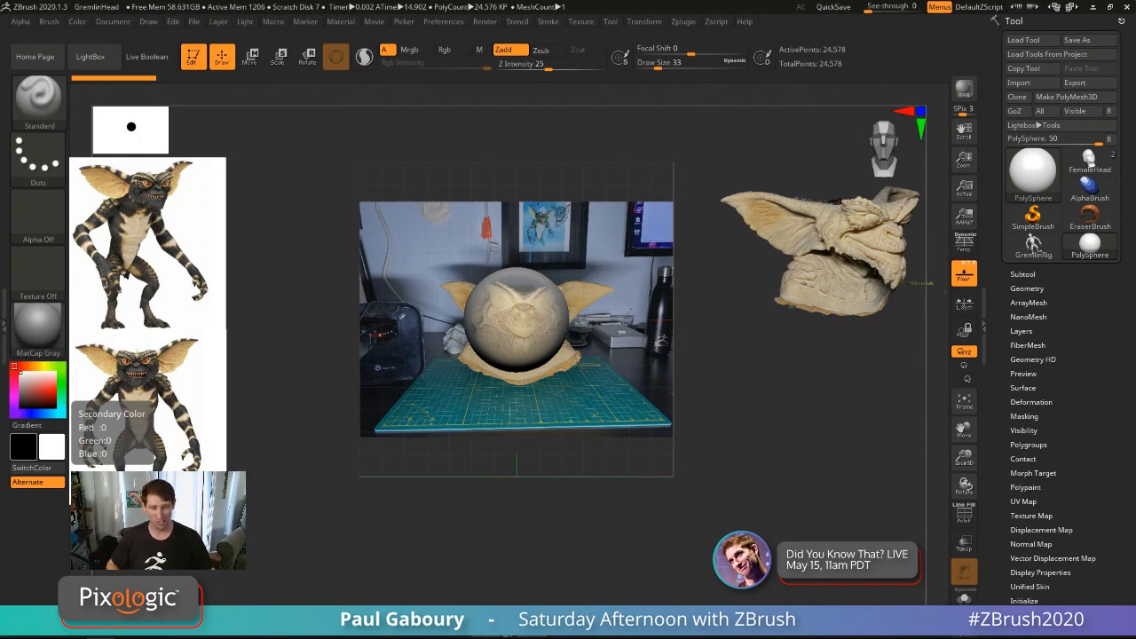
pyautogui.moveTo(434, 502); pyautogui.dragTo(437, 525)
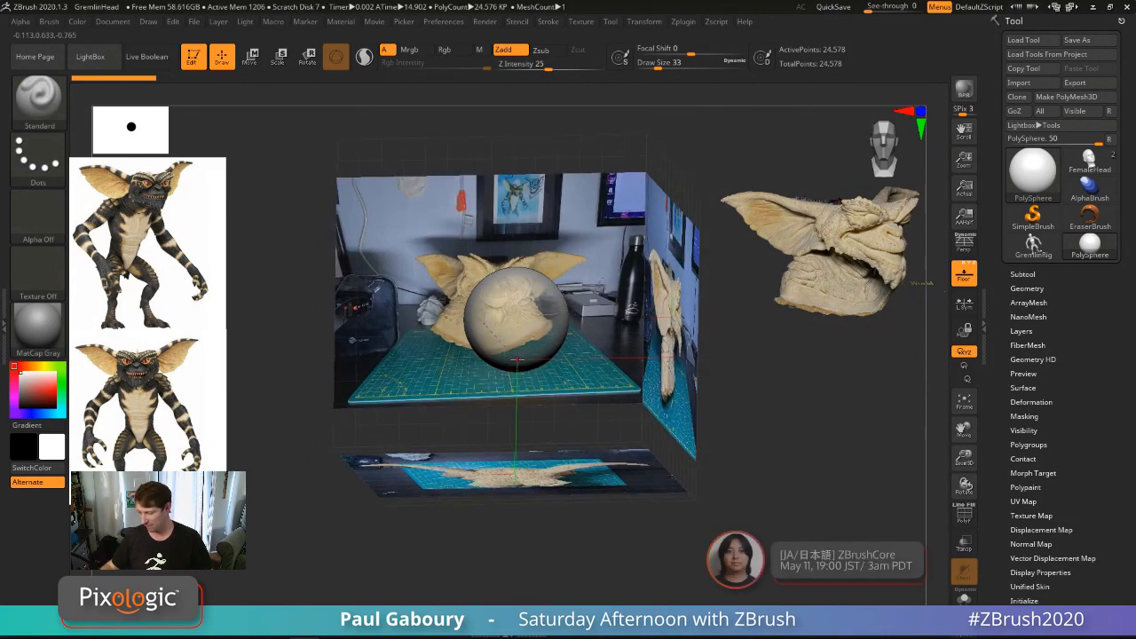
pyautogui.moveTo(388, 538); pyautogui.dragTo(393, 536)
pyautogui.moveTo(438, 532)
pyautogui.keyDown('alt'); pyautogui.mouseDown(button='right')
pyautogui.moveTo(426, 530)
pyautogui.moveTo(446, 539)
pyautogui.mouseUp(button='right'); pyautogui.keyUp('alt')
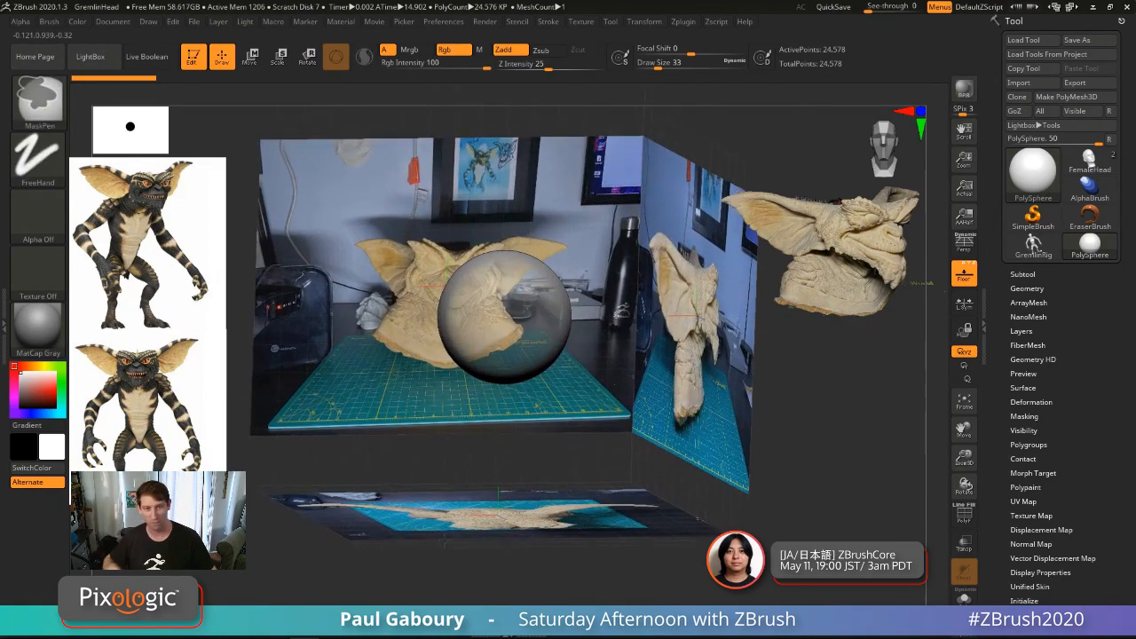
pyautogui.keyDown('ctrl'); pyautogui.moveTo(445, 540); pyautogui.dragTo(439, 526, button='right'); pyautogui.keyUp('ctrl')
pyautogui.moveTo(440, 526); pyautogui.dragTo(434, 517)
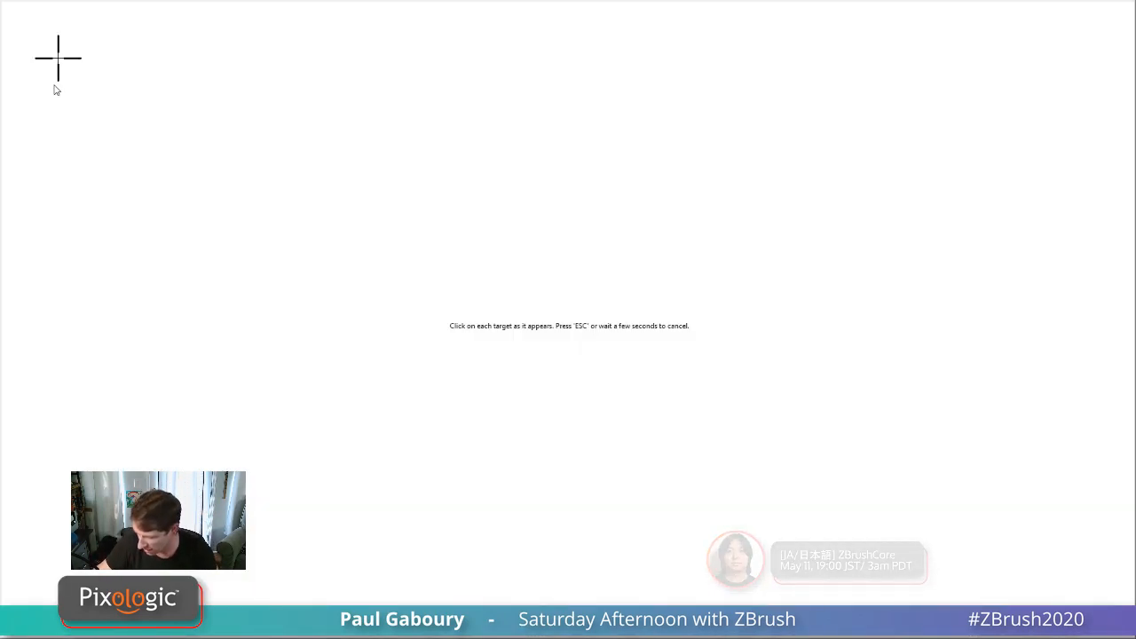
# Step: Calibrate the pen display using its four corner targets and accept the calibration
pyautogui.click(55, 87)
pyautogui.click(1072, 96)
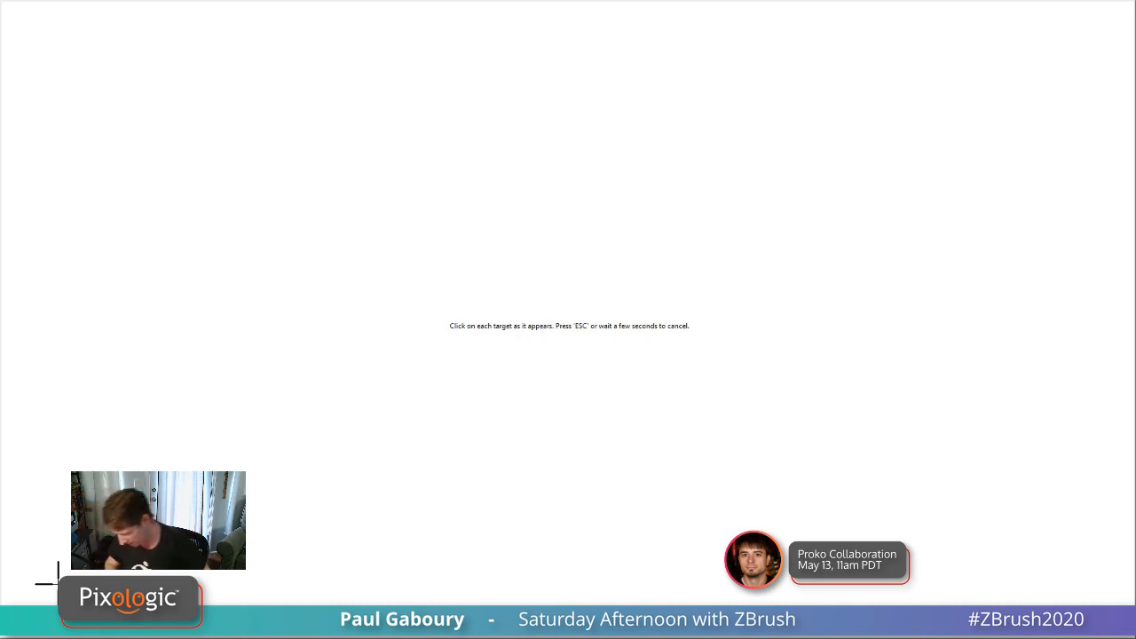
pyautogui.click(56, 583)
pyautogui.click(1083, 581)
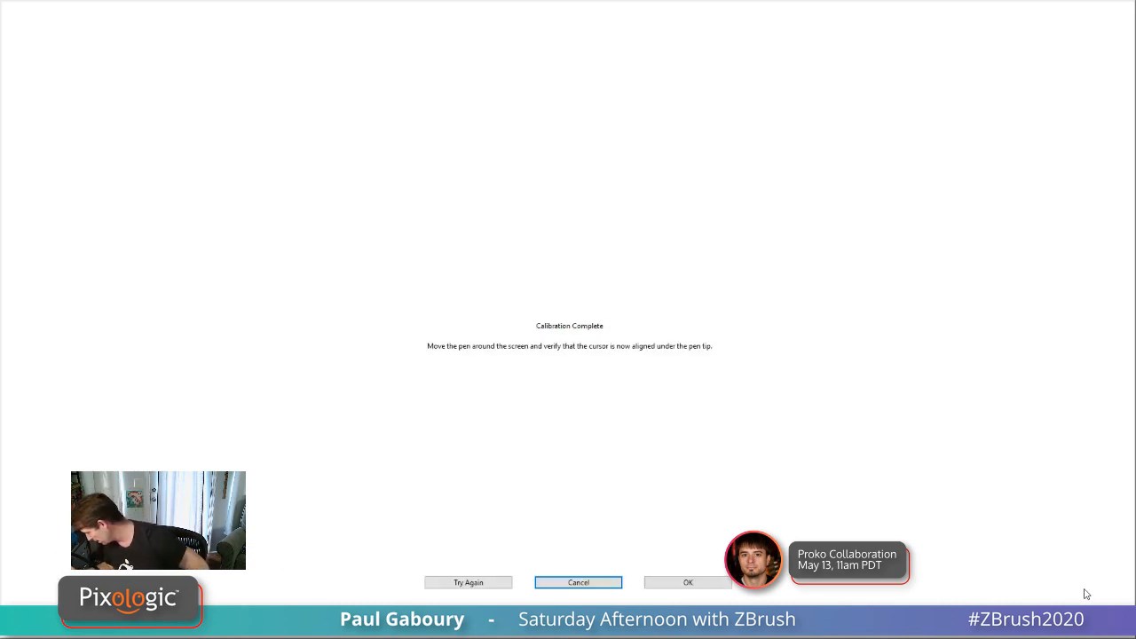
pyautogui.click(698, 583)
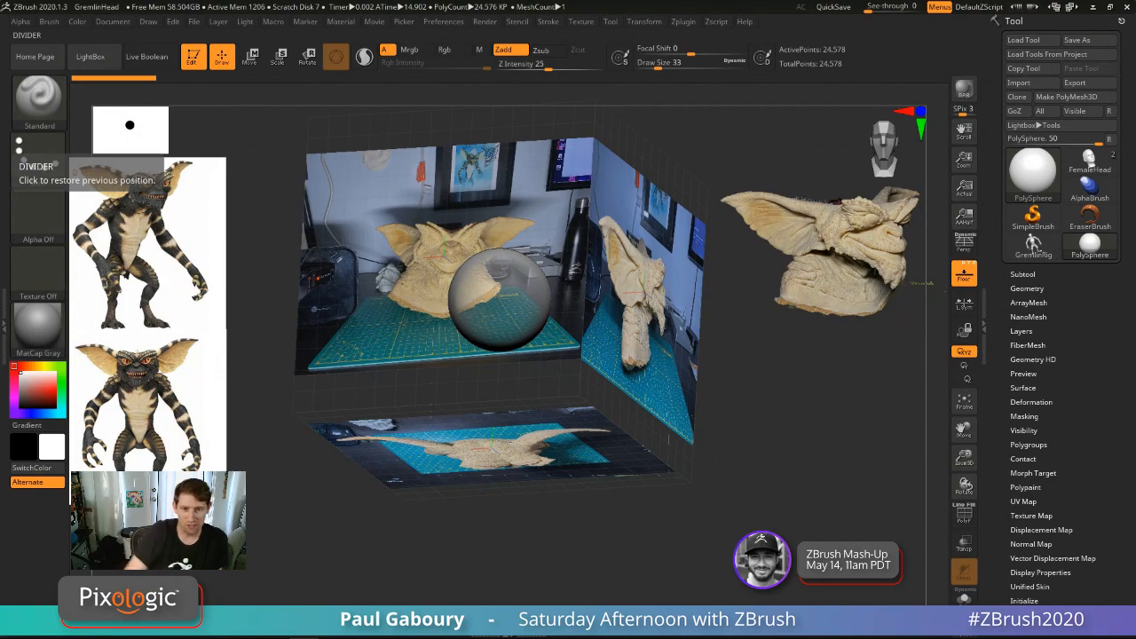
# Step: Hide the floor grids with their reference photos so only the sphere remains in the centre of the canvas
pyautogui.moveTo(635, 537); pyautogui.dragTo(651, 542)
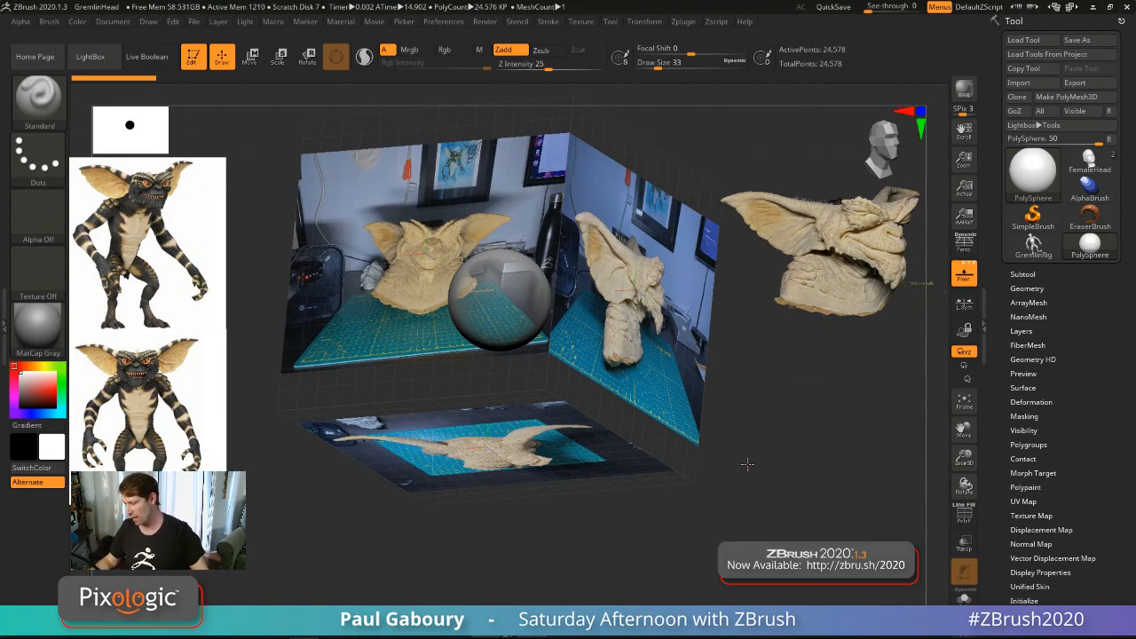
pyautogui.moveTo(748, 465); pyautogui.dragTo(715, 467)
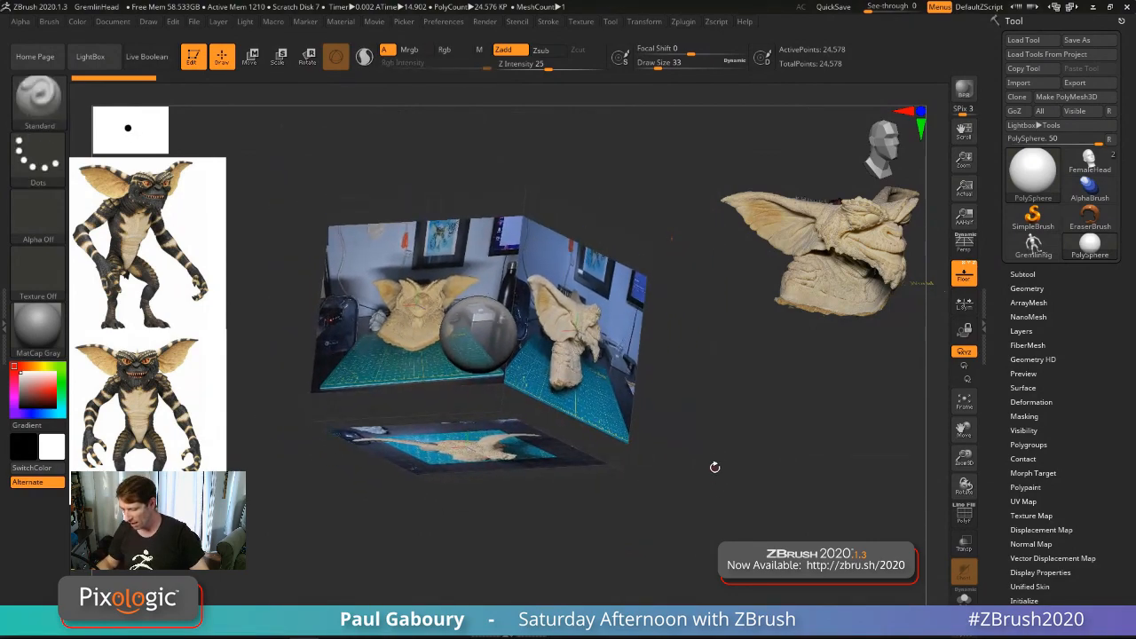
pyautogui.click(964, 275)
pyautogui.keyDown('alt'); pyautogui.moveTo(662, 495); pyautogui.dragTo(685, 444); pyautogui.keyUp('alt')
pyautogui.keyDown('alt'); pyautogui.moveTo(685, 427); pyautogui.dragTo(677, 452); pyautogui.keyUp('alt')
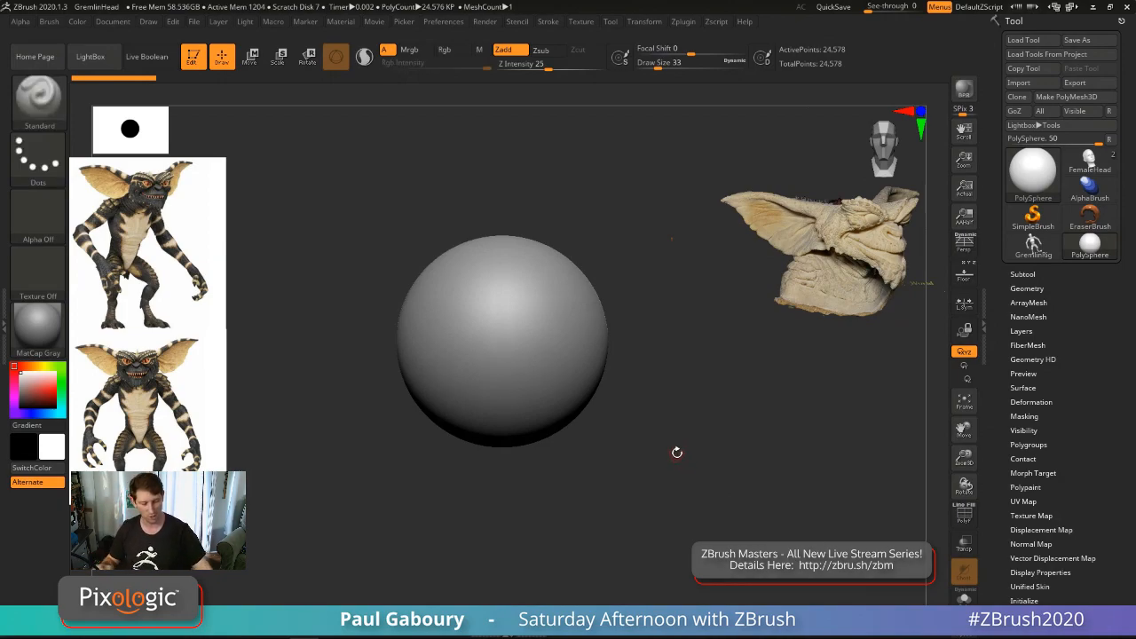
# Step: Show the polygon wireframe on the sphere and set the Draw Size to 136
pyautogui.hotkey('shift', 'f')
pyautogui.moveTo(678, 453)
pyautogui.mouseDown(button='right')
pyautogui.moveTo(713, 481)
pyautogui.moveTo(685, 462)
pyautogui.moveTo(644, 463)
pyautogui.moveTo(660, 464)
pyautogui.mouseUp(button='right')
pyautogui.press('s')
pyautogui.moveTo(660, 465); pyautogui.dragTo(677, 466)
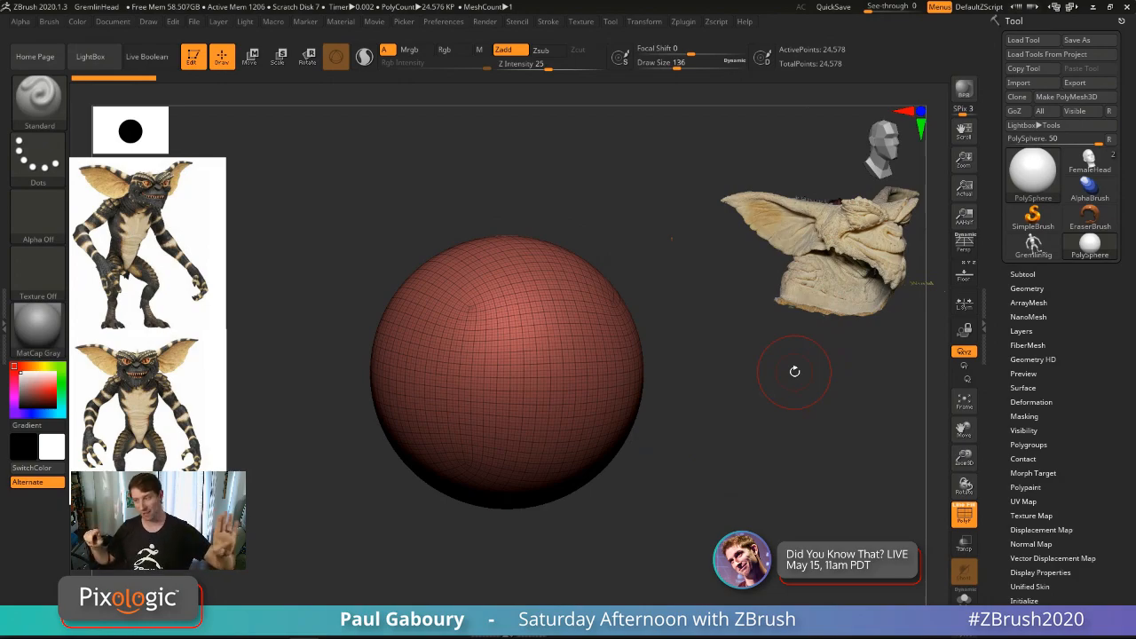
pyautogui.click(966, 279)
pyautogui.click(966, 279)
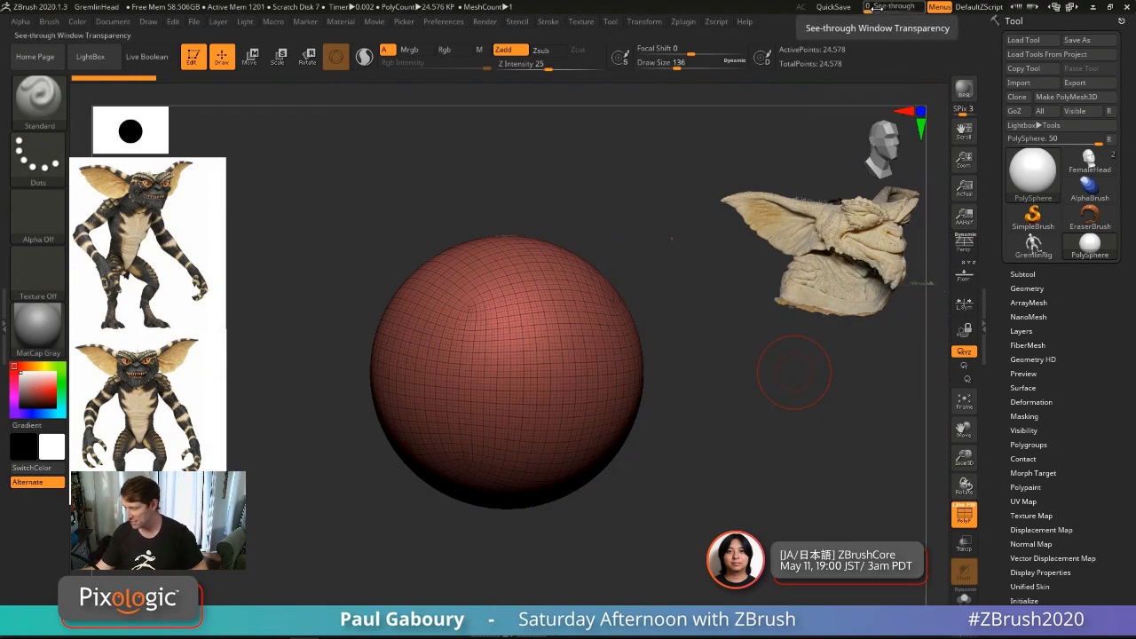
# Step: Set See-through to 53, place the sphere over the image behind the window, and set the Draw Size to 83
pyautogui.moveTo(874, 7); pyautogui.dragTo(897, 8)
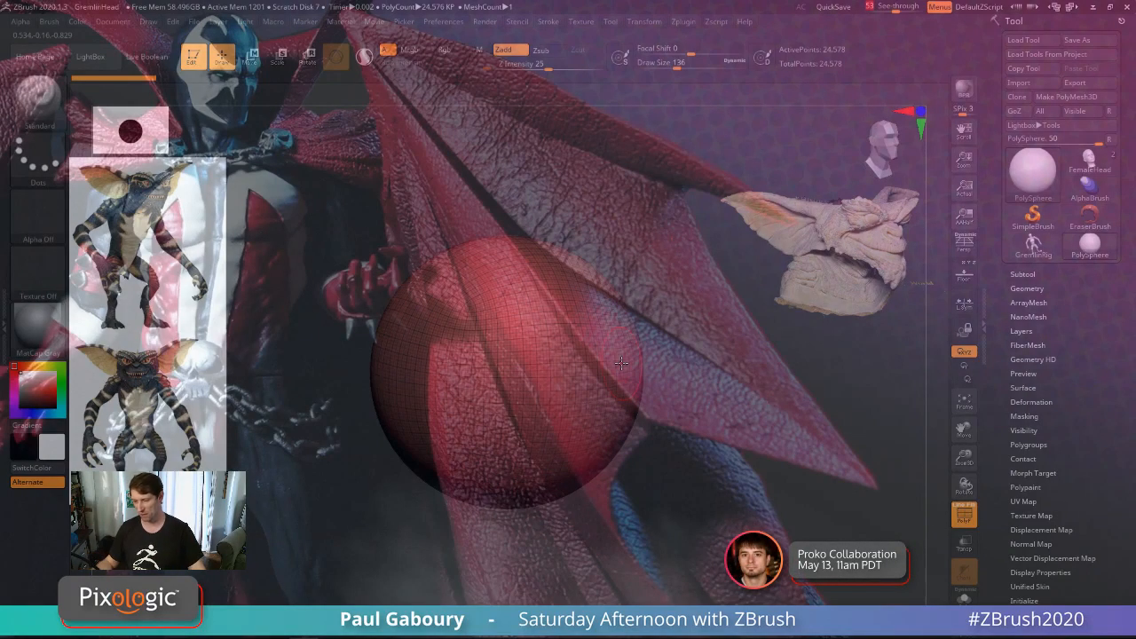
pyautogui.moveTo(675, 462); pyautogui.dragTo(806, 461)
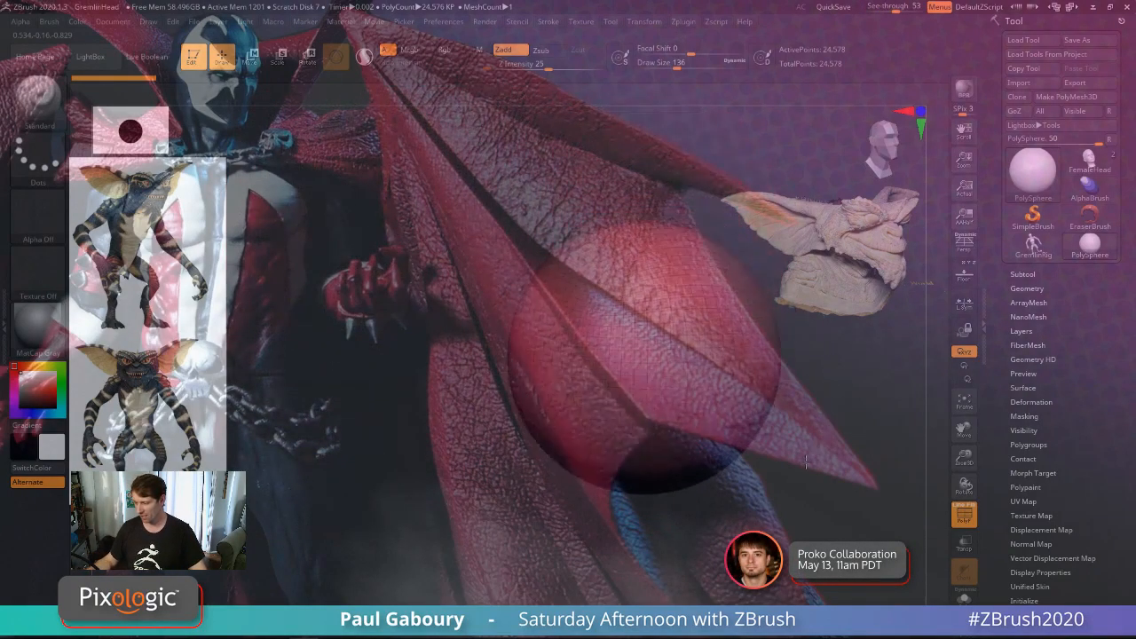
pyautogui.moveTo(806, 461)
pyautogui.keyDown('alt'); pyautogui.mouseDown(button='right')
pyautogui.moveTo(487, 564)
pyautogui.moveTo(808, 476)
pyautogui.moveTo(640, 487)
pyautogui.moveTo(586, 462)
pyautogui.moveTo(545, 406)
pyautogui.moveTo(532, 435)
pyautogui.moveTo(571, 439)
pyautogui.moveTo(554, 448)
pyautogui.moveTo(608, 410)
pyautogui.mouseUp(button='right'); pyautogui.keyUp('alt')
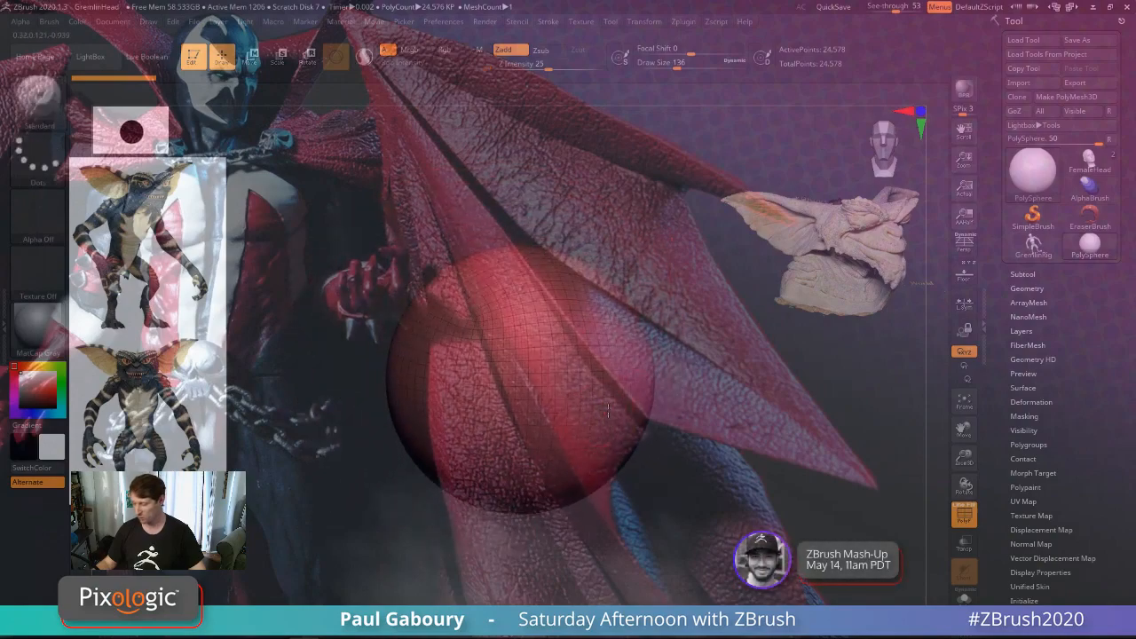
pyautogui.press('s')
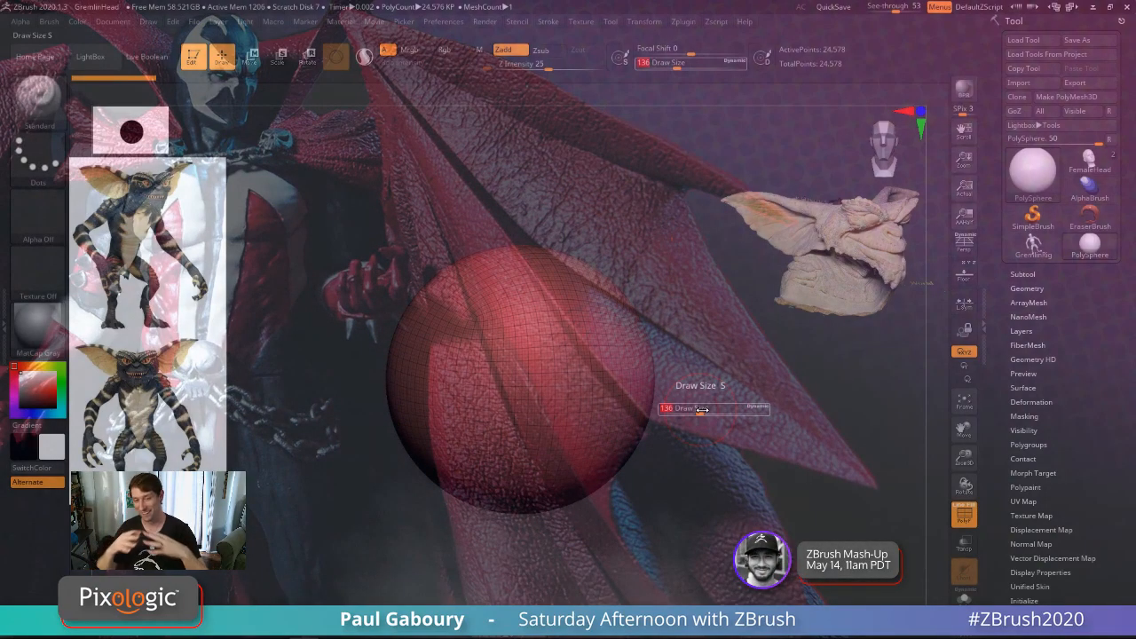
pyautogui.moveTo(702, 409); pyautogui.dragTo(693, 409)
pyautogui.keyDown('alt'); pyautogui.moveTo(608, 508); pyautogui.dragTo(603, 469, button='right'); pyautogui.keyUp('alt')
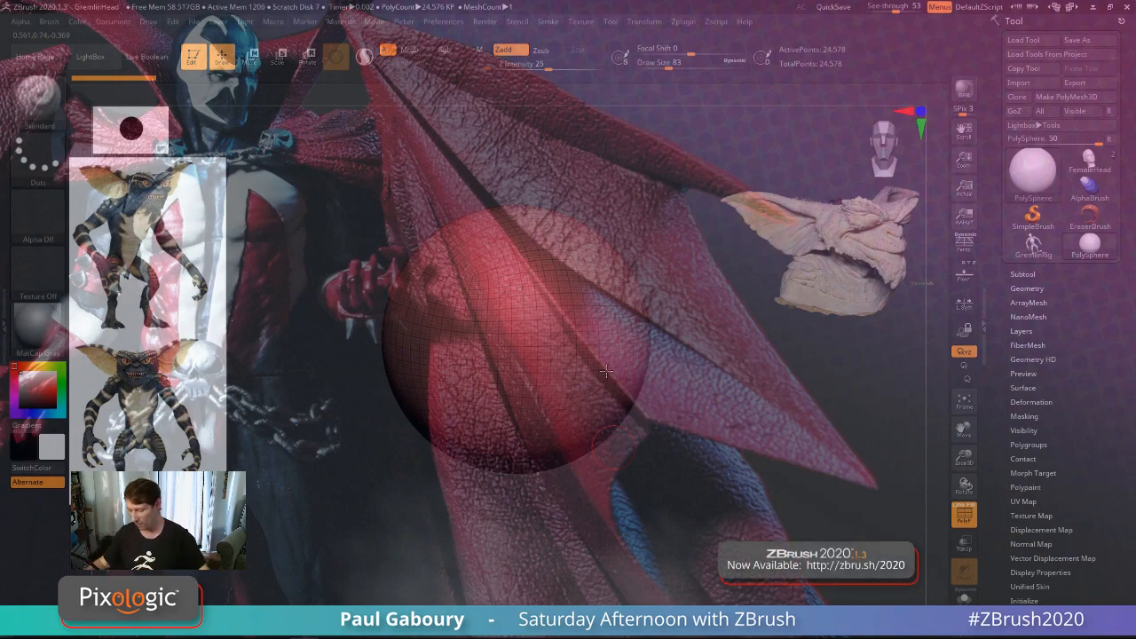
pyautogui.keyDown('alt'); pyautogui.moveTo(561, 350); pyautogui.dragTo(604, 366, button='right'); pyautogui.keyUp('alt')
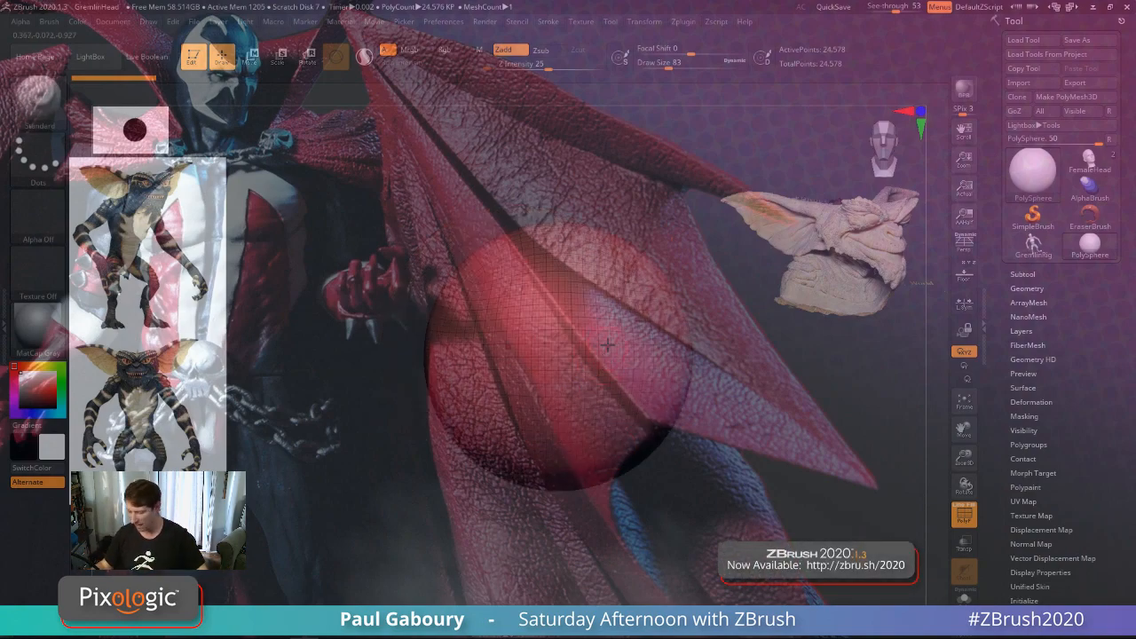
# Step: Switch to the ClayBuildup brush and look into its brush settings
pyautogui.press('b')
pyautogui.press('b')
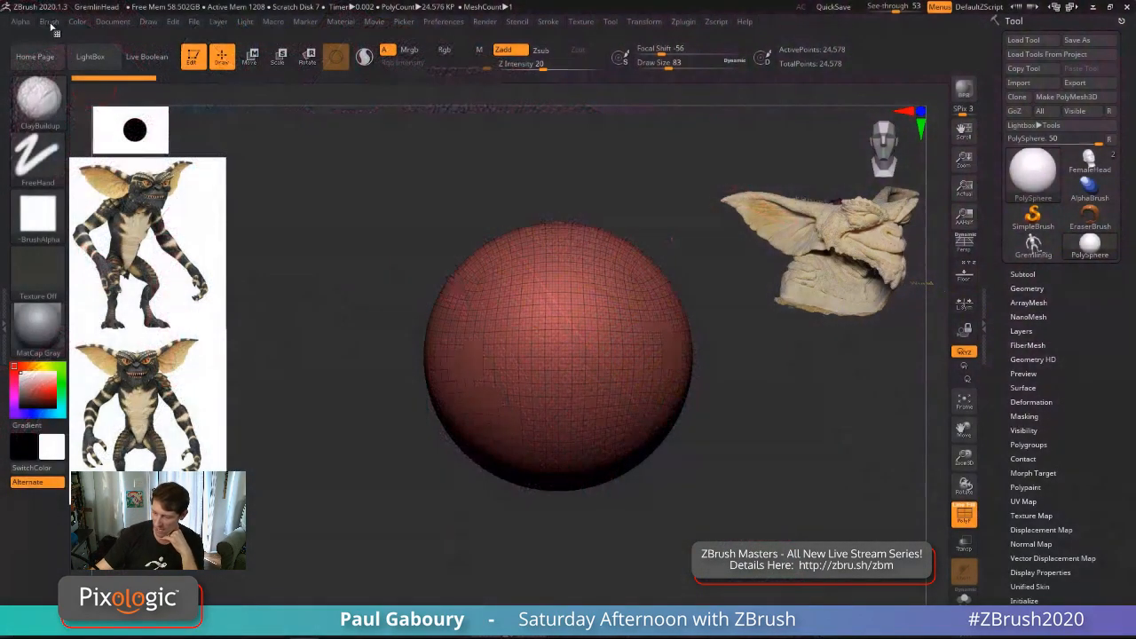
pyautogui.click(49, 21)
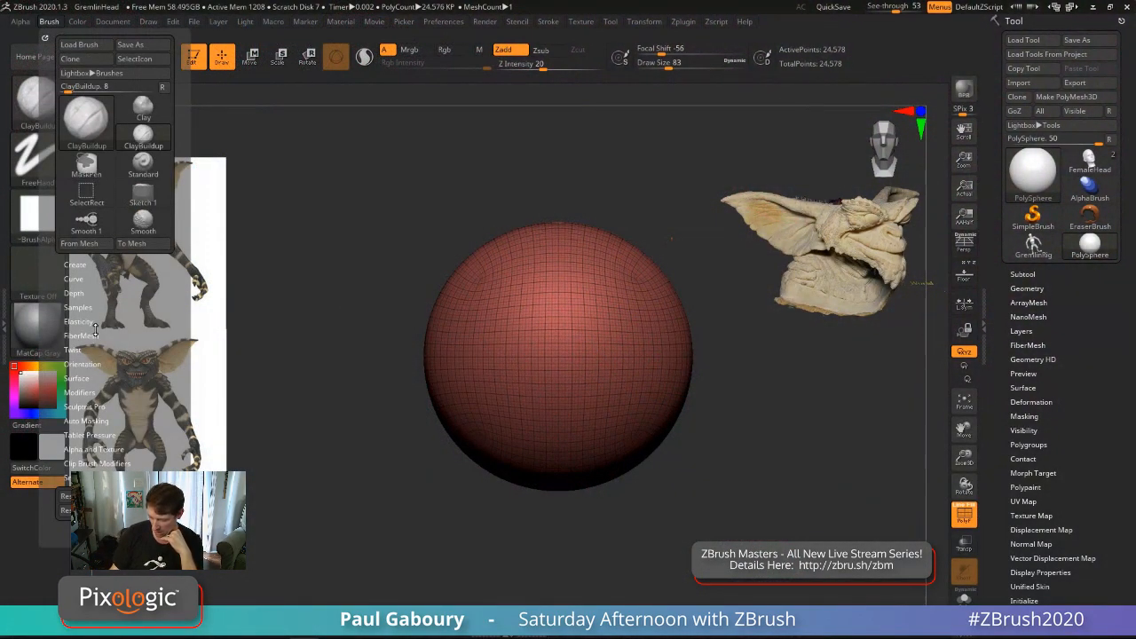
pyautogui.click(80, 307)
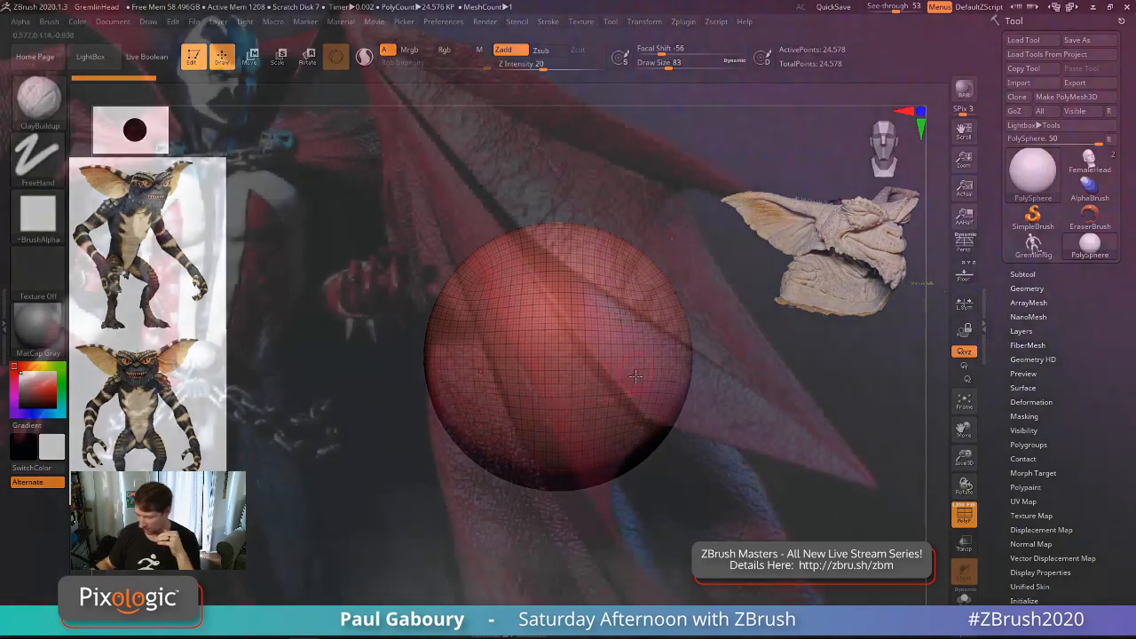
# Step: Try carving two symmetrical eye sockets into the front of the sphere with ClayBuildup, and undo the strokes
pyautogui.moveTo(630, 334)
pyautogui.keyDown('alt'); pyautogui.mouseDown()
pyautogui.moveTo(619, 384)
pyautogui.moveTo(632, 356)
pyautogui.mouseUp(); pyautogui.keyUp('alt')
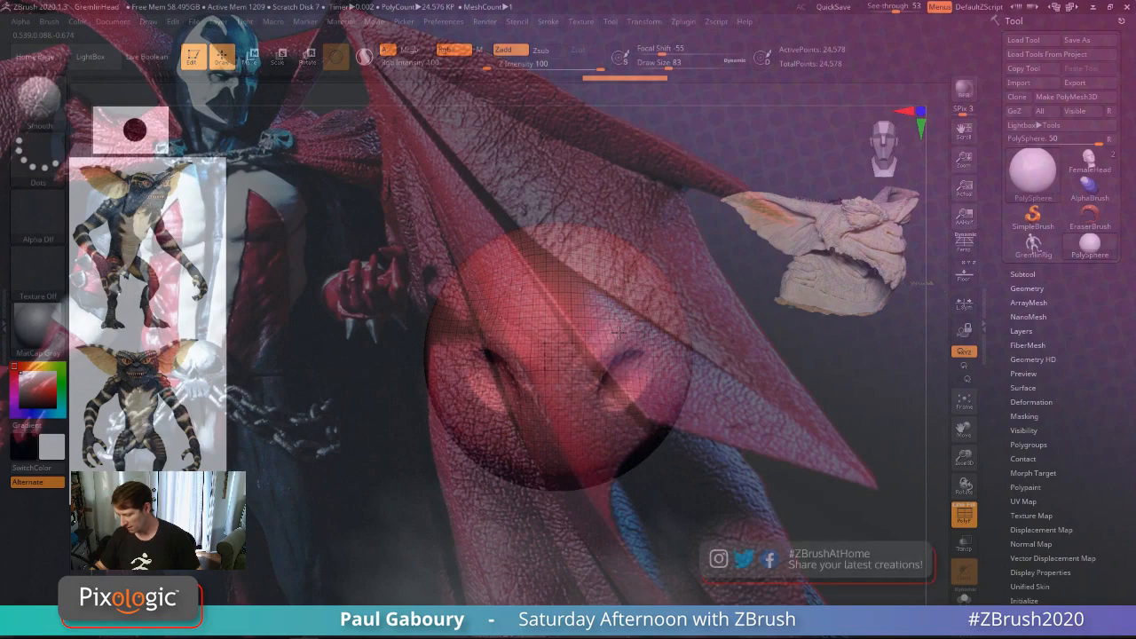
pyautogui.moveTo(635, 355)
pyautogui.keyDown('alt'); pyautogui.mouseDown(button='right')
pyautogui.moveTo(562, 320)
pyautogui.moveTo(449, 316)
pyautogui.moveTo(340, 182)
pyautogui.moveTo(310, 240)
pyautogui.moveTo(527, 380)
pyautogui.moveTo(611, 490)
pyautogui.moveTo(463, 315)
pyautogui.moveTo(470, 326)
pyautogui.mouseUp(button='right'); pyautogui.keyUp('alt')
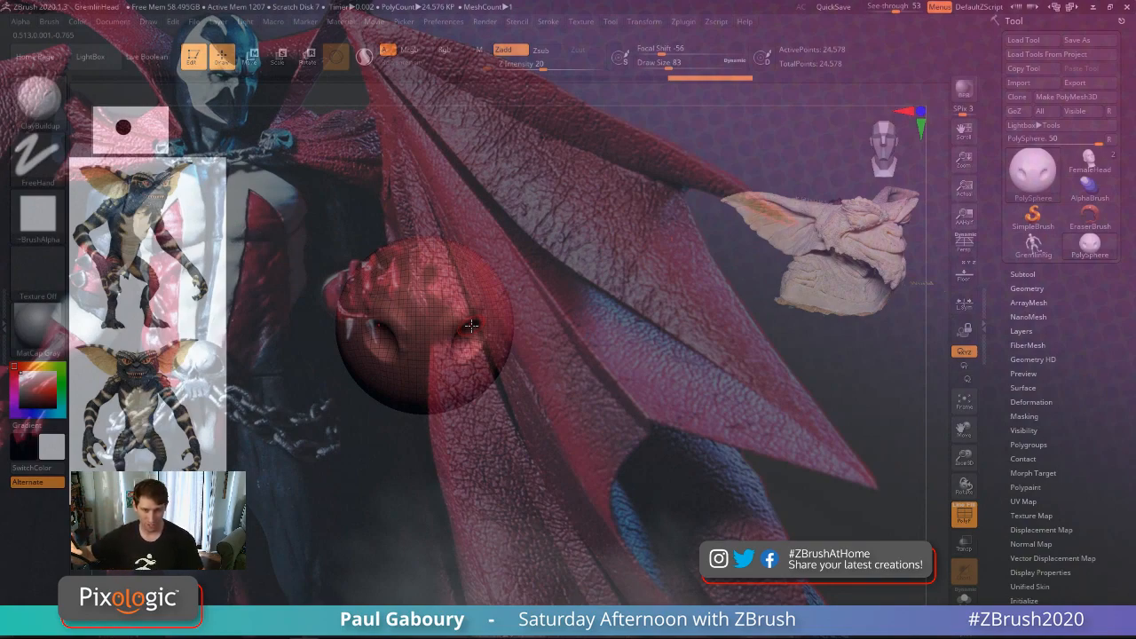
pyautogui.hotkey('ctrl', 'z')
pyautogui.hotkey('ctrl', 'z')
pyautogui.hotkey('ctrl', 'z')
pyautogui.hotkey('ctrl', 'z')
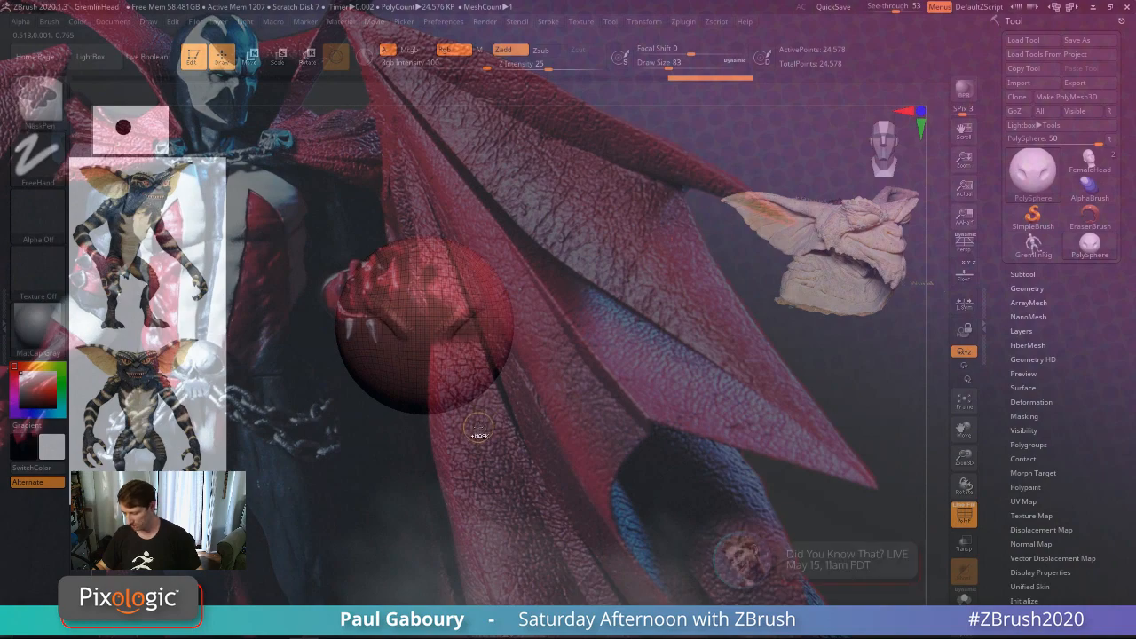
pyautogui.hotkey('ctrl', 'z')
pyautogui.hotkey('ctrl', 'z')
pyautogui.hotkey('ctrl', 'z')
pyautogui.moveTo(482, 418)
pyautogui.keyDown('alt'); pyautogui.mouseDown()
pyautogui.moveTo(572, 449)
pyautogui.moveTo(605, 442)
pyautogui.moveTo(603, 432)
pyautogui.mouseUp(); pyautogui.keyUp('alt')
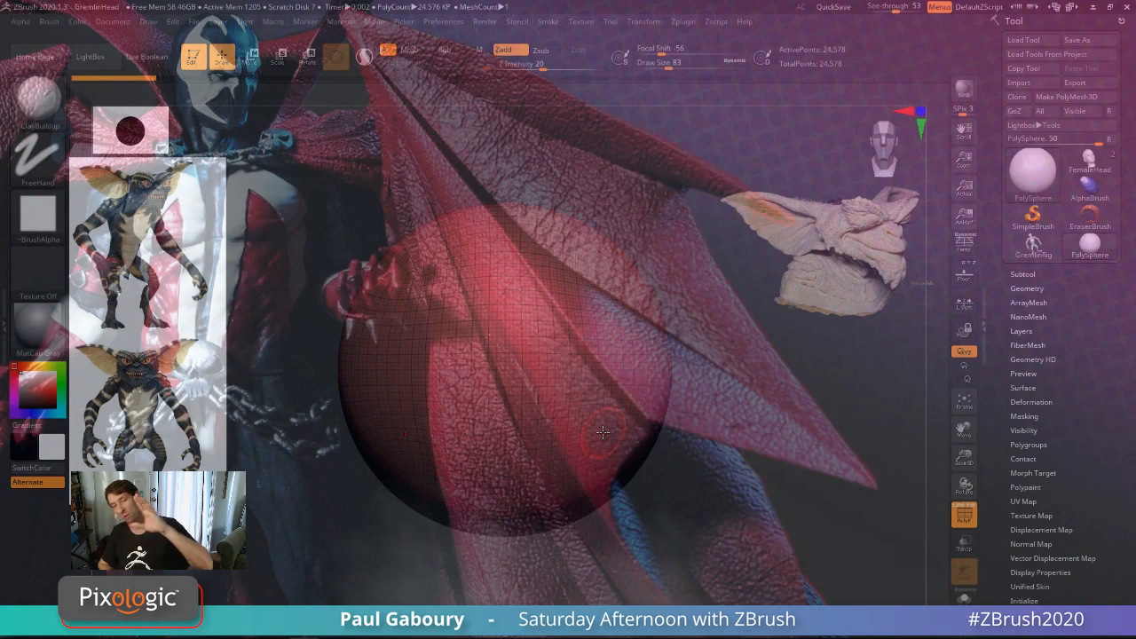
pyautogui.moveTo(603, 433)
pyautogui.keyDown('alt'); pyautogui.mouseDown(button='right')
pyautogui.moveTo(552, 443)
pyautogui.moveTo(506, 435)
pyautogui.mouseUp(button='right'); pyautogui.keyUp('alt')
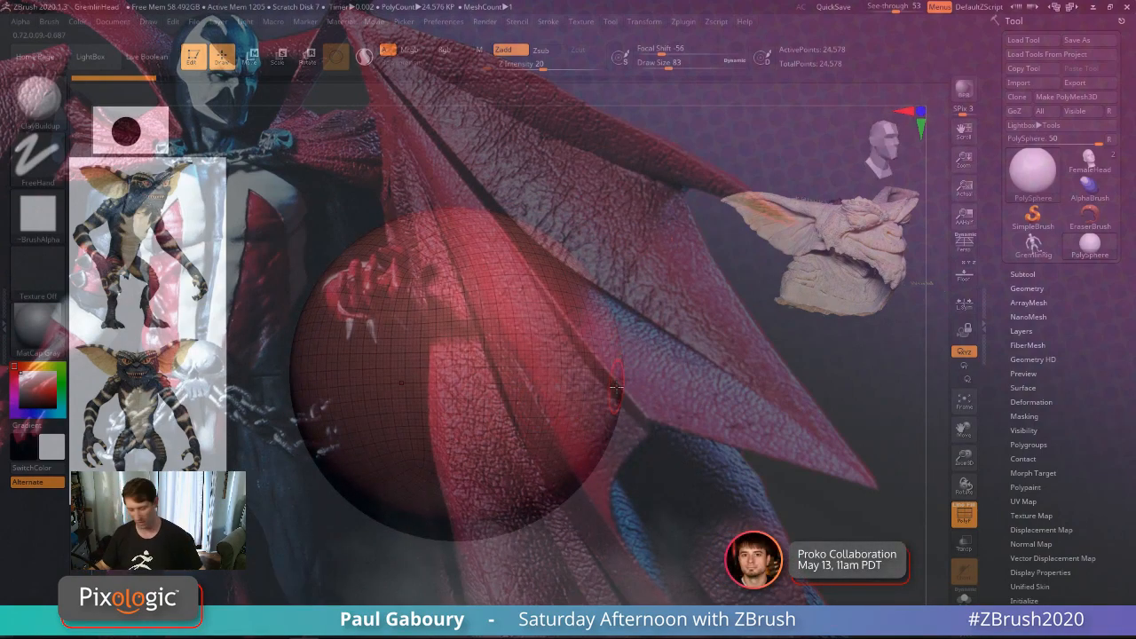
# Step: Hide the sphere's wireframe, try a ClayBuildup stroke on its surface and undo it
pyautogui.hotkey('shift', 'f')
pyautogui.moveTo(612, 403); pyautogui.dragTo(595, 398, button='right')
pyautogui.moveTo(574, 336)
pyautogui.mouseDown()
pyautogui.moveTo(554, 366)
pyautogui.moveTo(575, 341)
pyautogui.moveTo(574, 385)
pyautogui.mouseUp()
pyautogui.hotkey('ctrl', 'z')
pyautogui.hotkey('ctrl', 'z')
pyautogui.hotkey('ctrl', 'z')
pyautogui.hotkey('ctrl', 'z')
pyautogui.hotkey('ctrl', 'z')
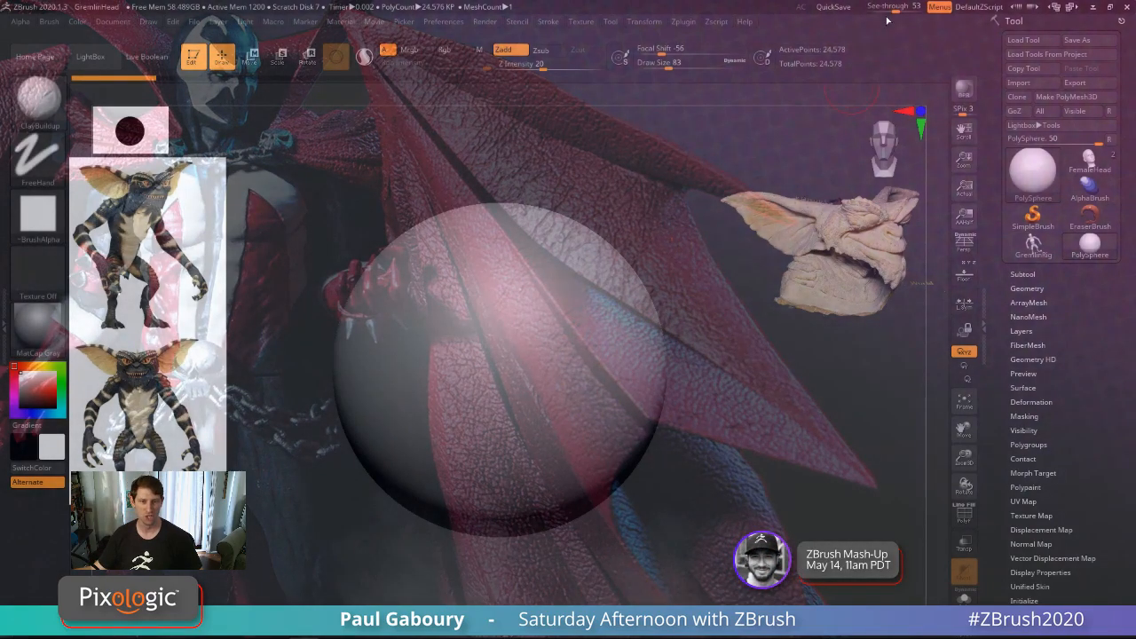
# Step: Set See-through back to 0 and bring the sphere to a front view filling the canvas
pyautogui.moveTo(888, 9); pyautogui.dragTo(865, 9)
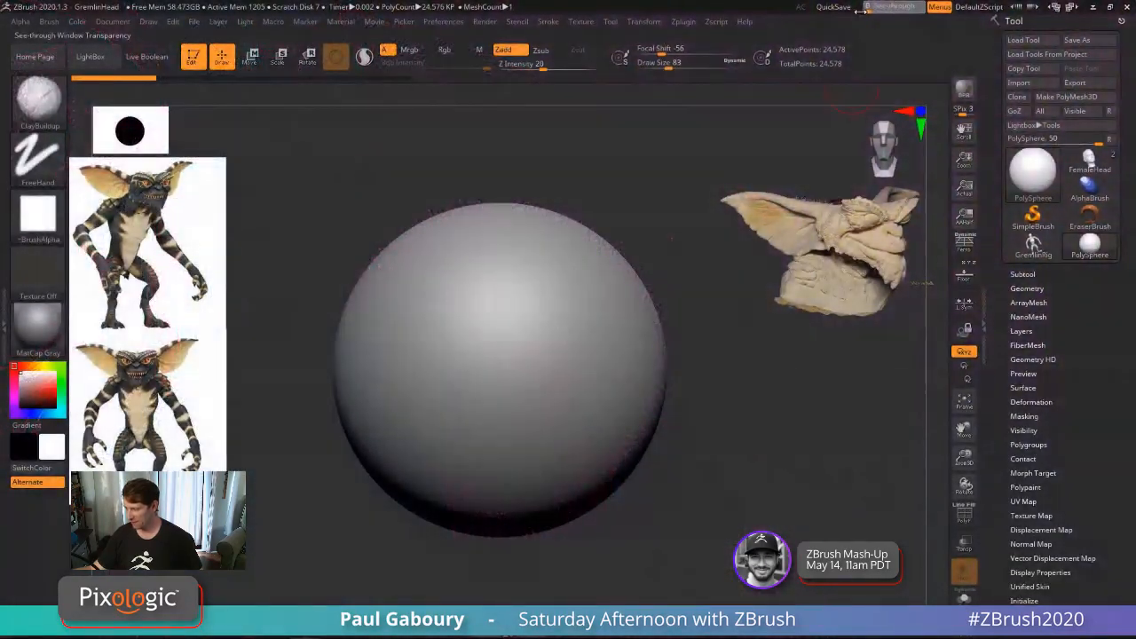
pyautogui.keyDown('alt'); pyautogui.moveTo(672, 454); pyautogui.dragTo(667, 437); pyautogui.keyUp('alt')
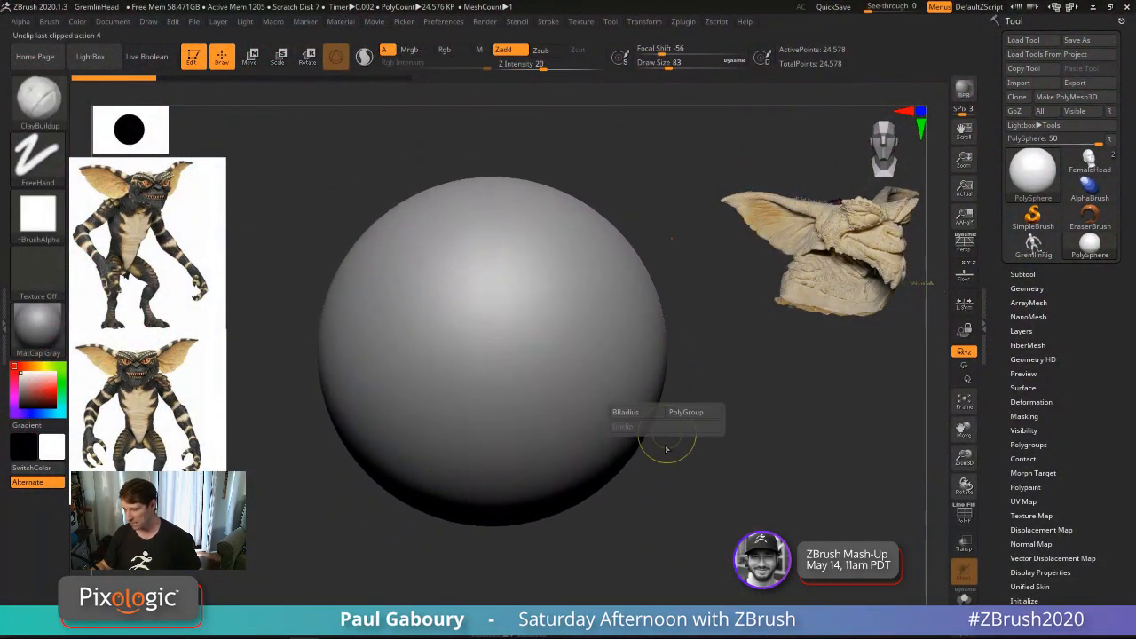
pyautogui.moveTo(707, 384)
pyautogui.mouseDown()
pyautogui.moveTo(654, 482)
pyautogui.moveTo(633, 464)
pyautogui.mouseUp()
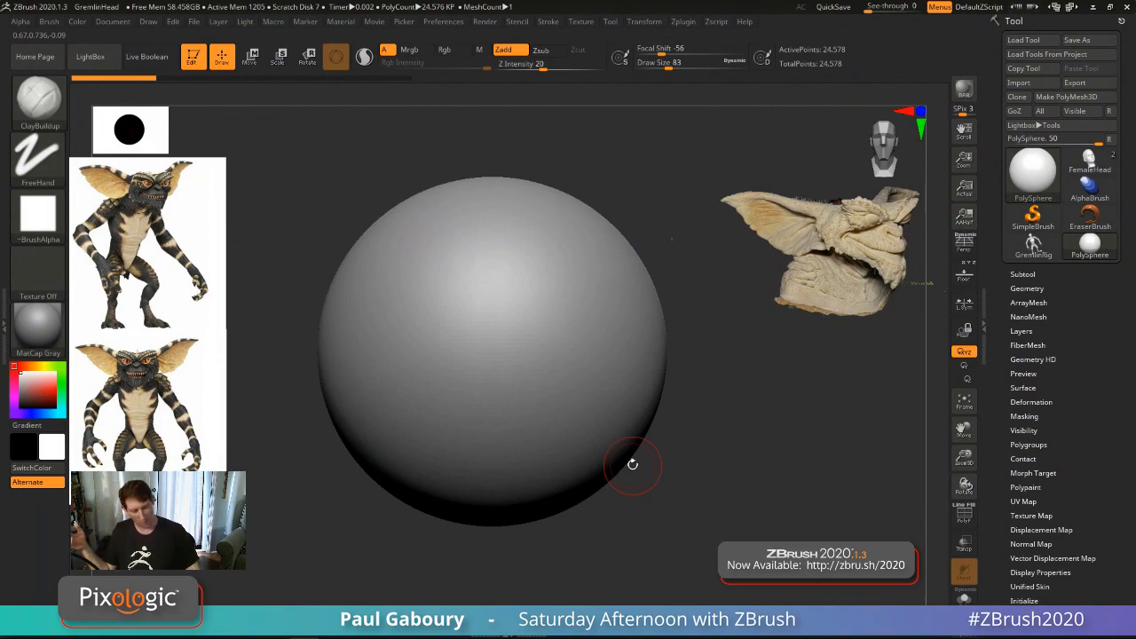
# Step: Set the Draw Size to 27 and delete the two full-body gremlin images and the sculpted head image from Spotlight
pyautogui.press('z')
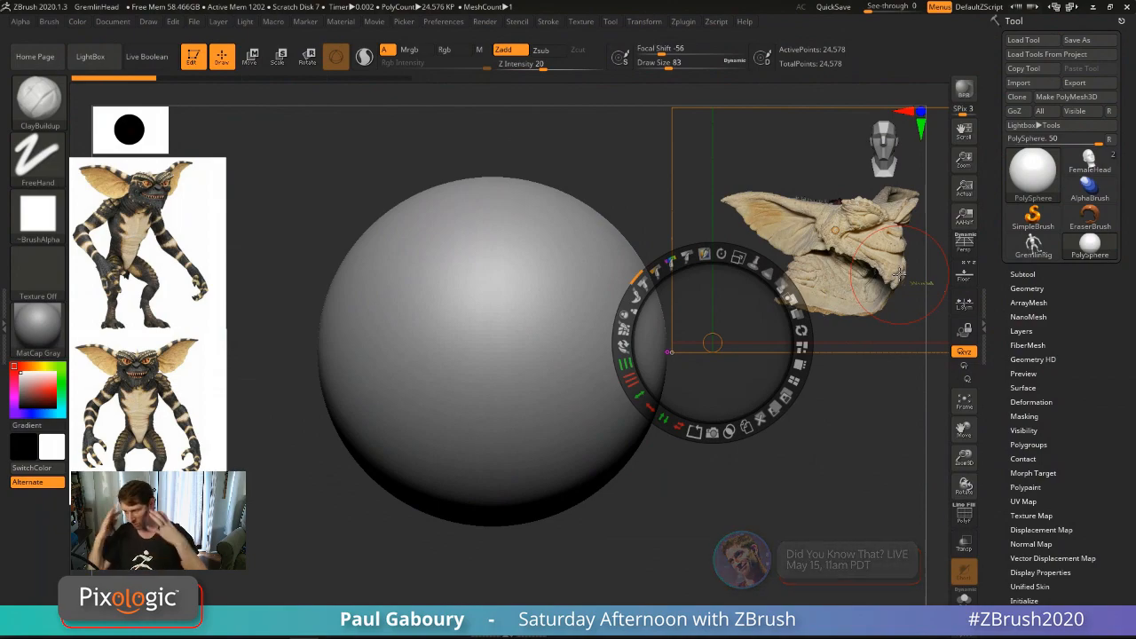
pyautogui.press('s')
pyautogui.click(647, 514)
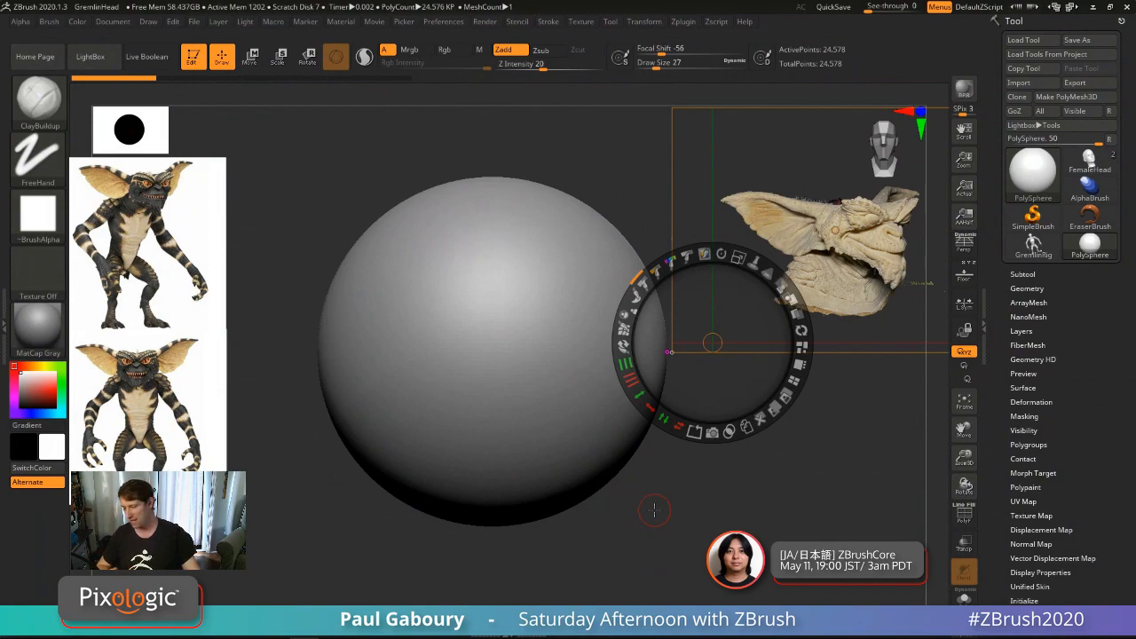
pyautogui.moveTo(182, 250); pyautogui.dragTo(355, 262)
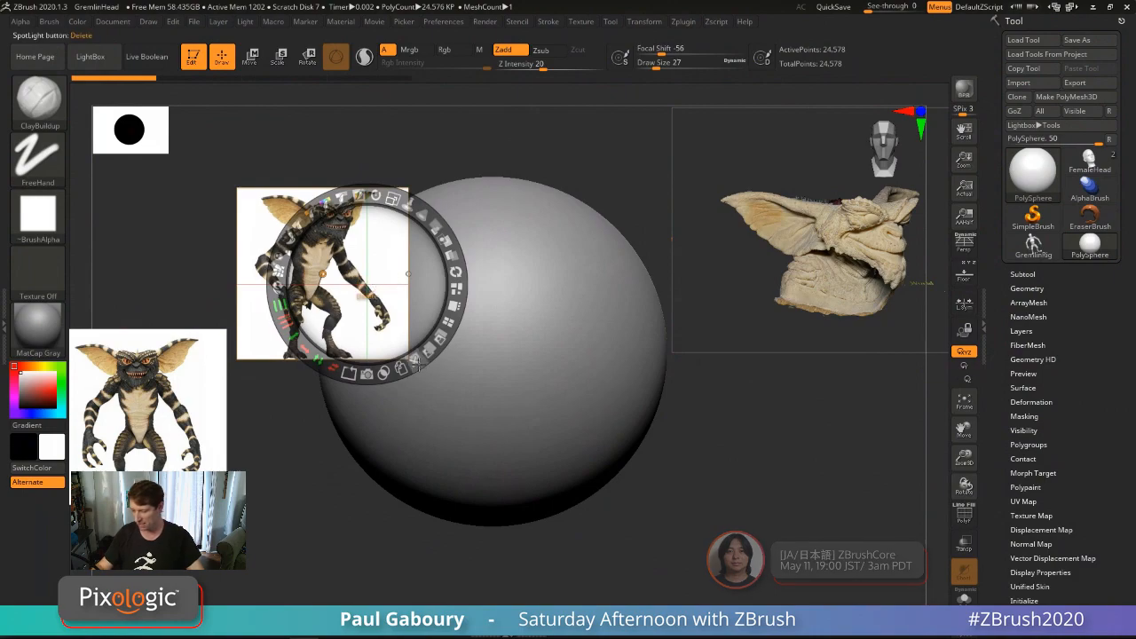
pyautogui.click(413, 364)
pyautogui.moveTo(176, 456); pyautogui.dragTo(254, 393)
pyautogui.click(303, 470)
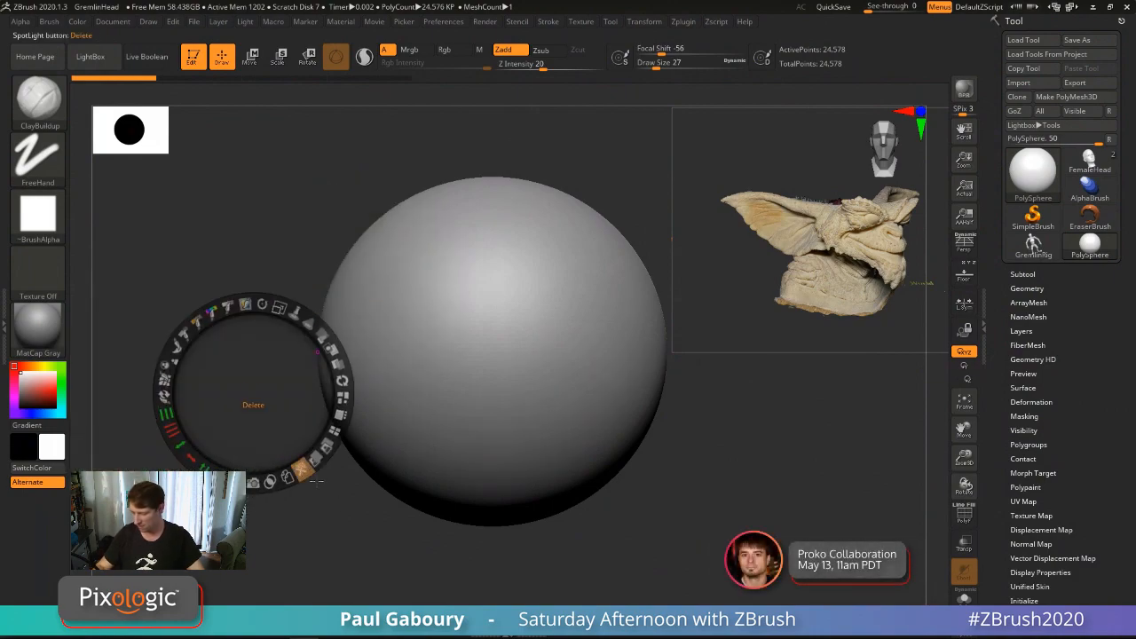
pyautogui.moveTo(848, 268); pyautogui.dragTo(718, 326)
pyautogui.click(764, 400)
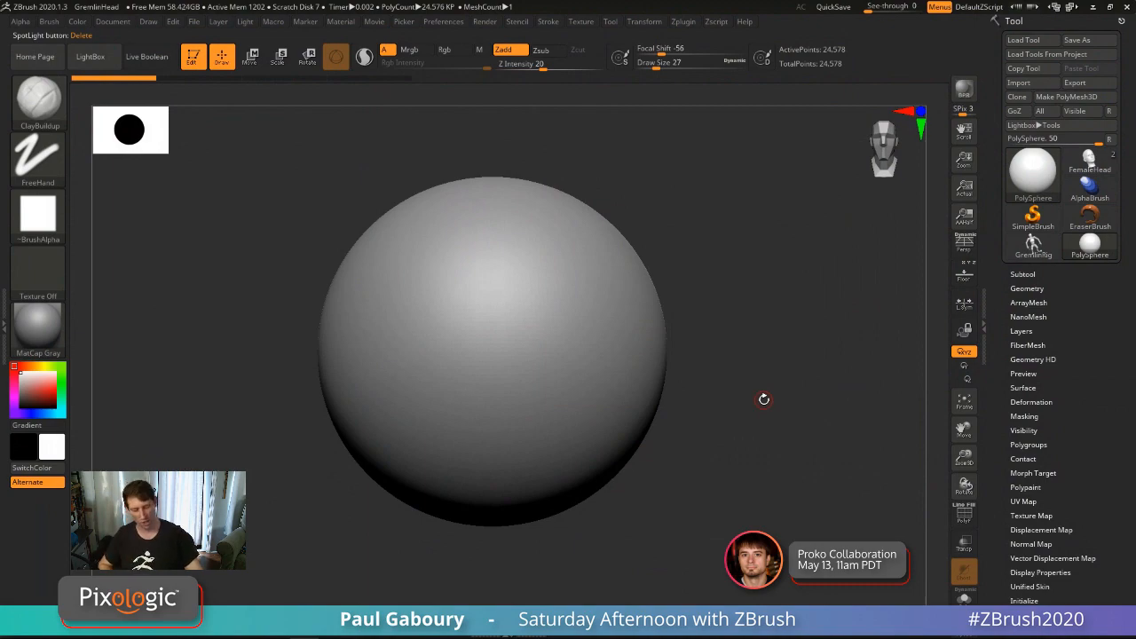
# Step: Review the imported reference textures and make the full-body gremlin image 34 the current texture
pyautogui.click(582, 22)
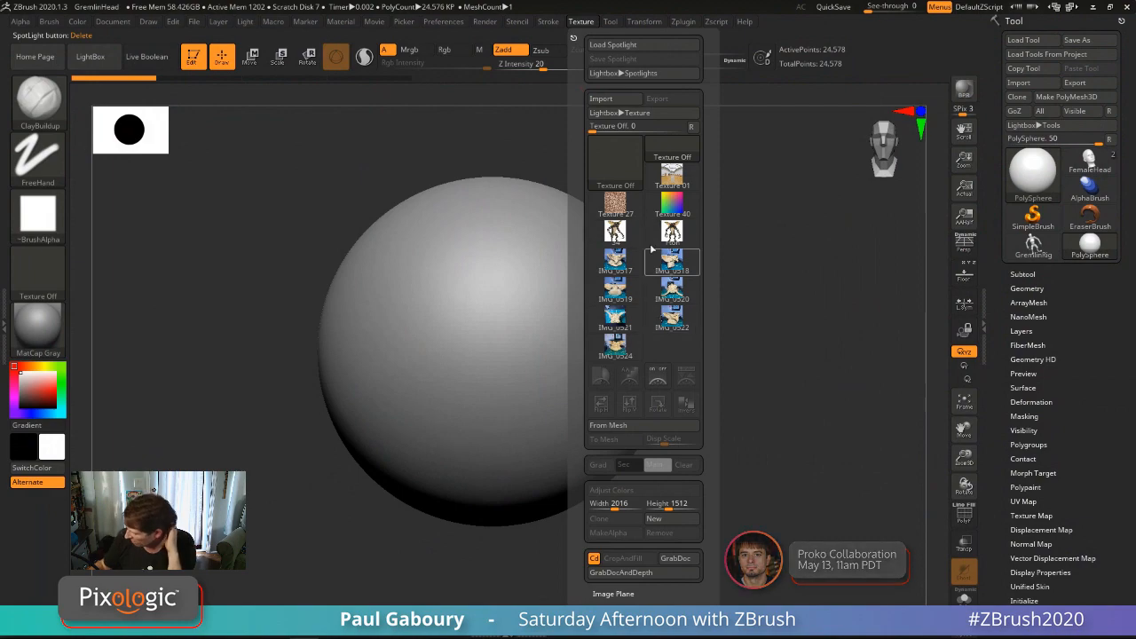
pyautogui.moveTo(636, 293)
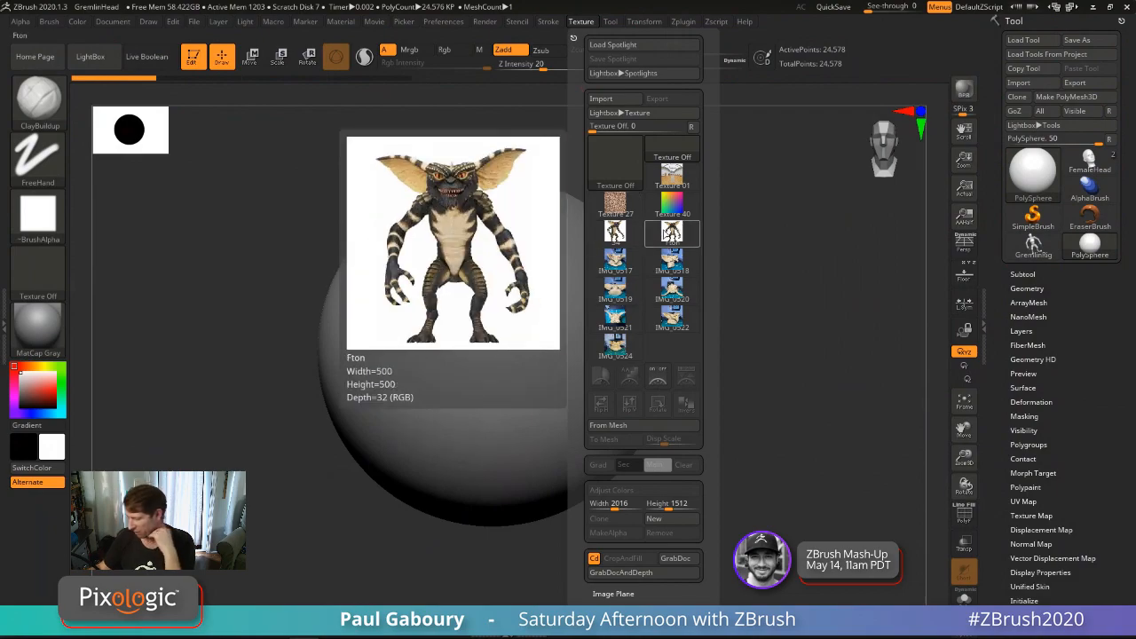
pyautogui.moveTo(631, 233)
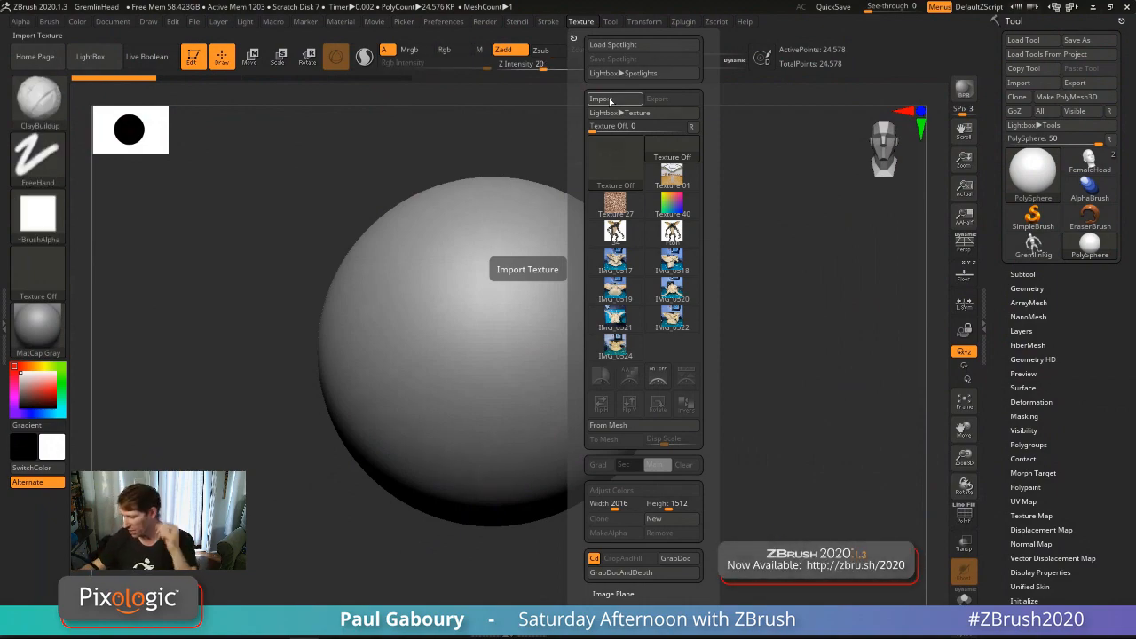
pyautogui.press('`')
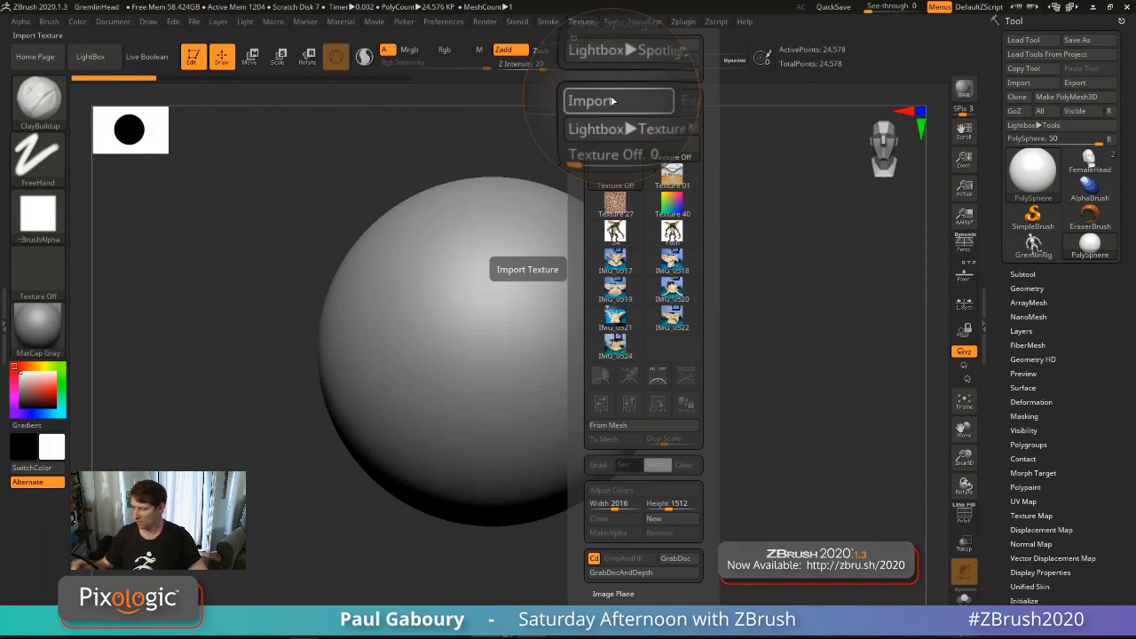
pyautogui.moveTo(668, 242)
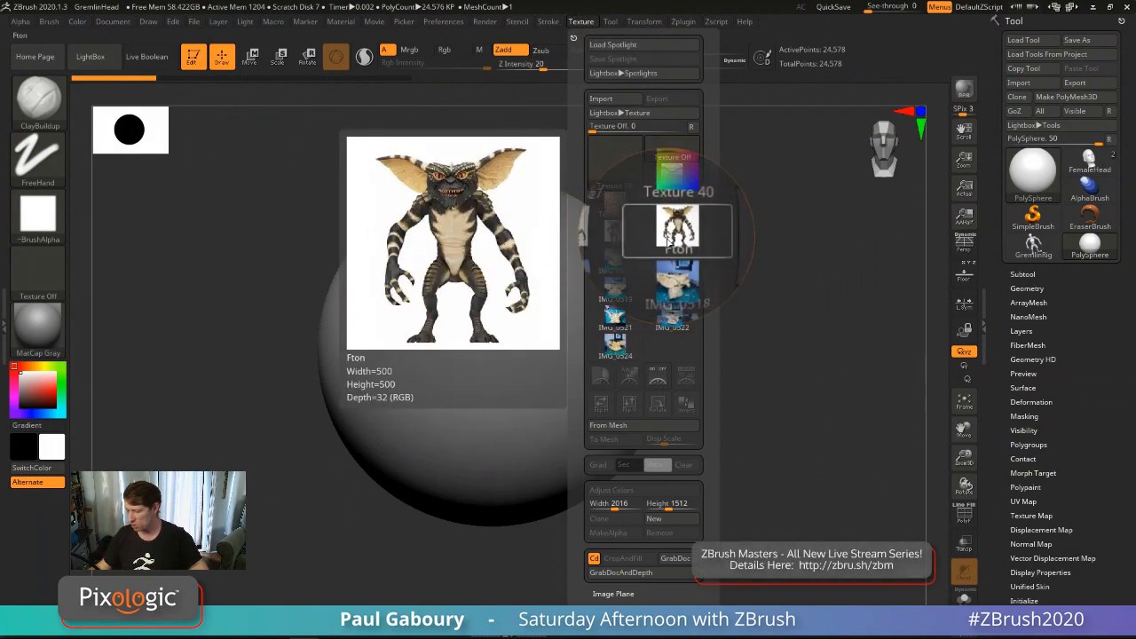
pyautogui.moveTo(617, 348)
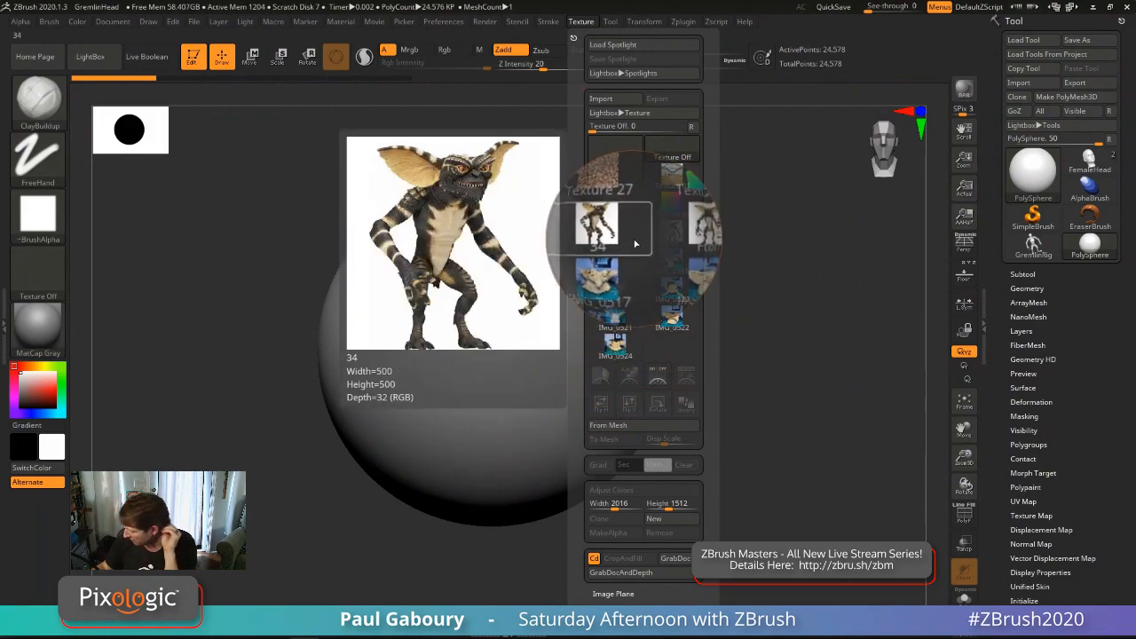
pyautogui.click(626, 238)
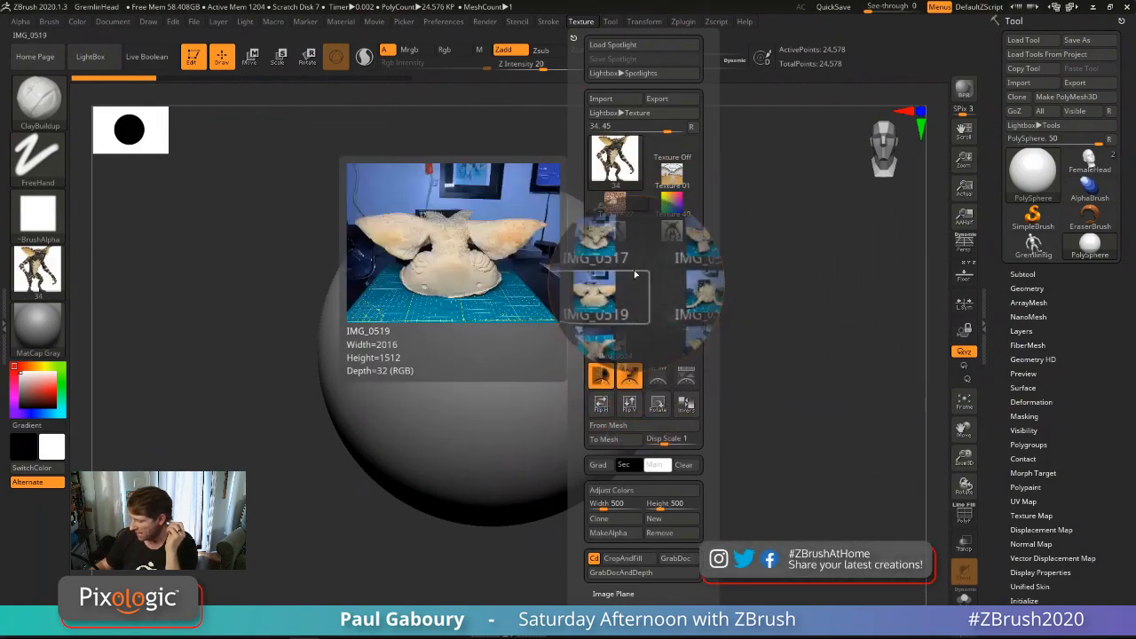
pyautogui.press('shift')
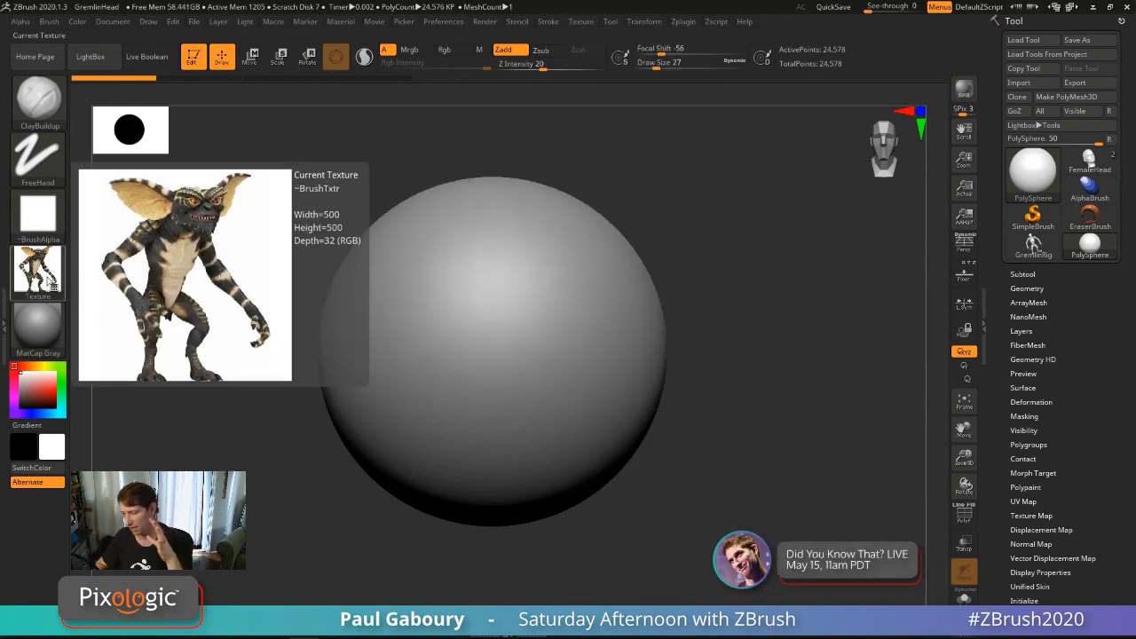
# Step: Add the current angled gremlin image and the front-view gremlin image Fton to Spotlight
pyautogui.click(583, 21)
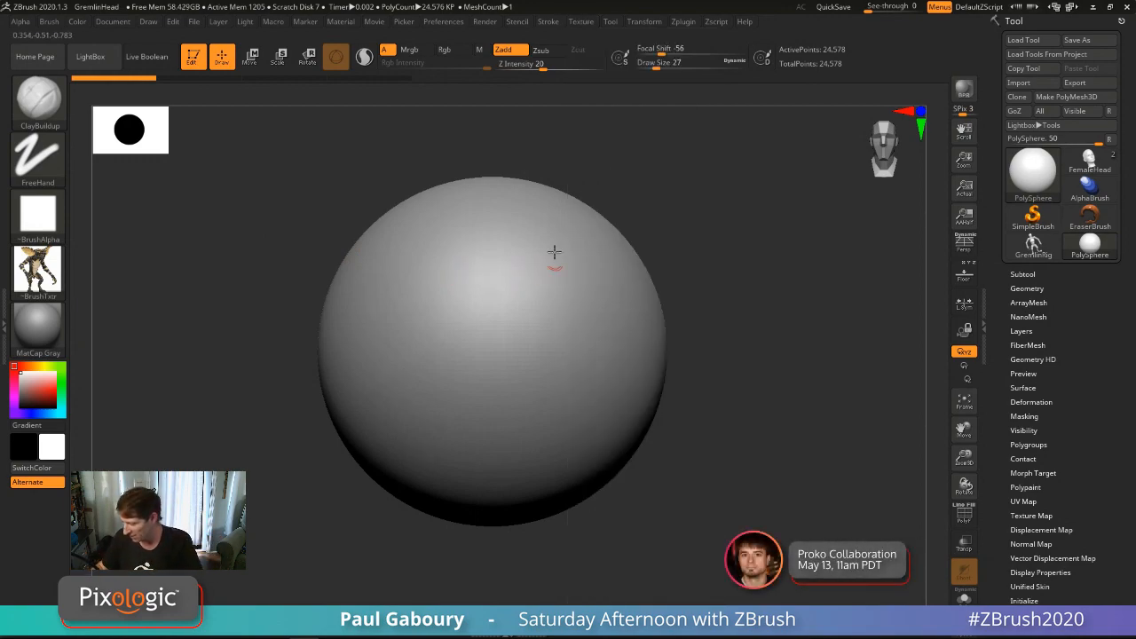
pyautogui.click(582, 21)
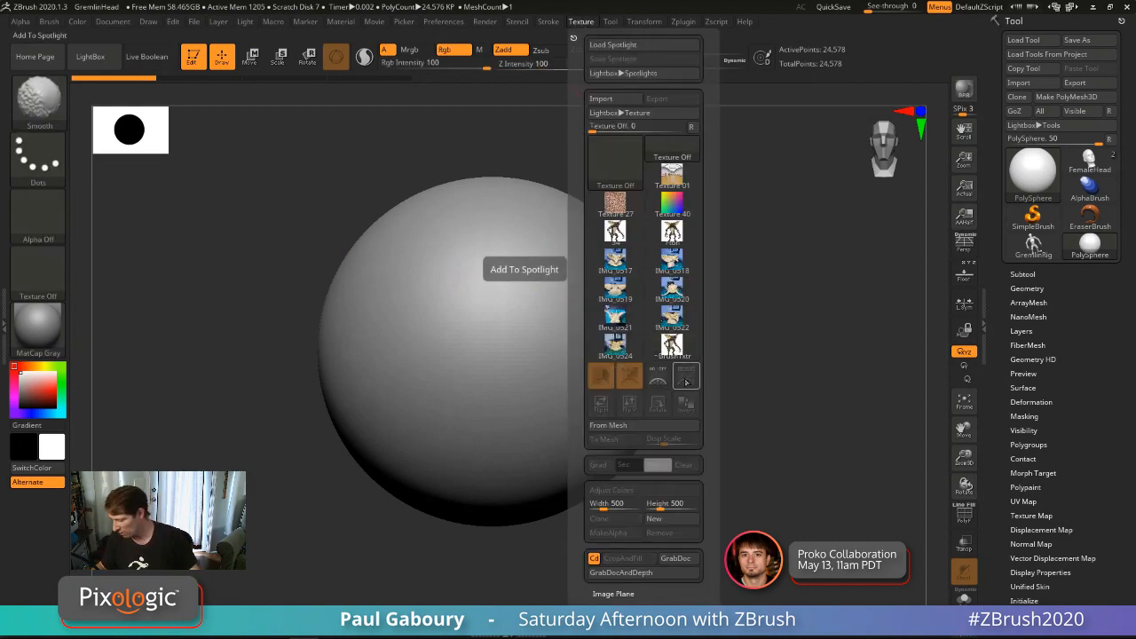
pyautogui.click(685, 380)
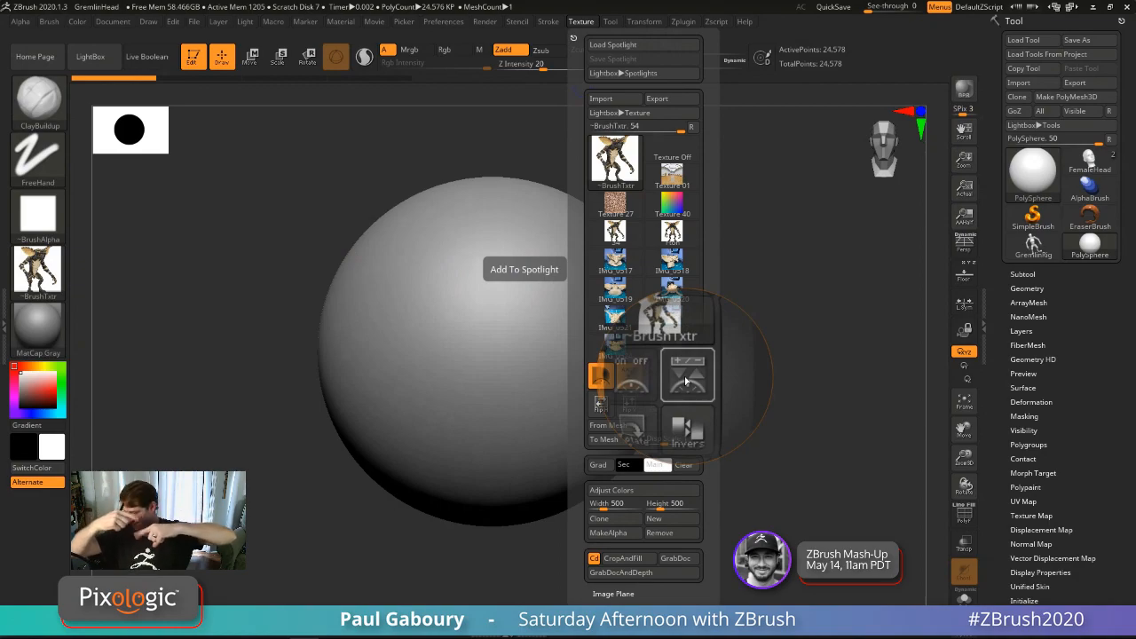
pyautogui.click(686, 378)
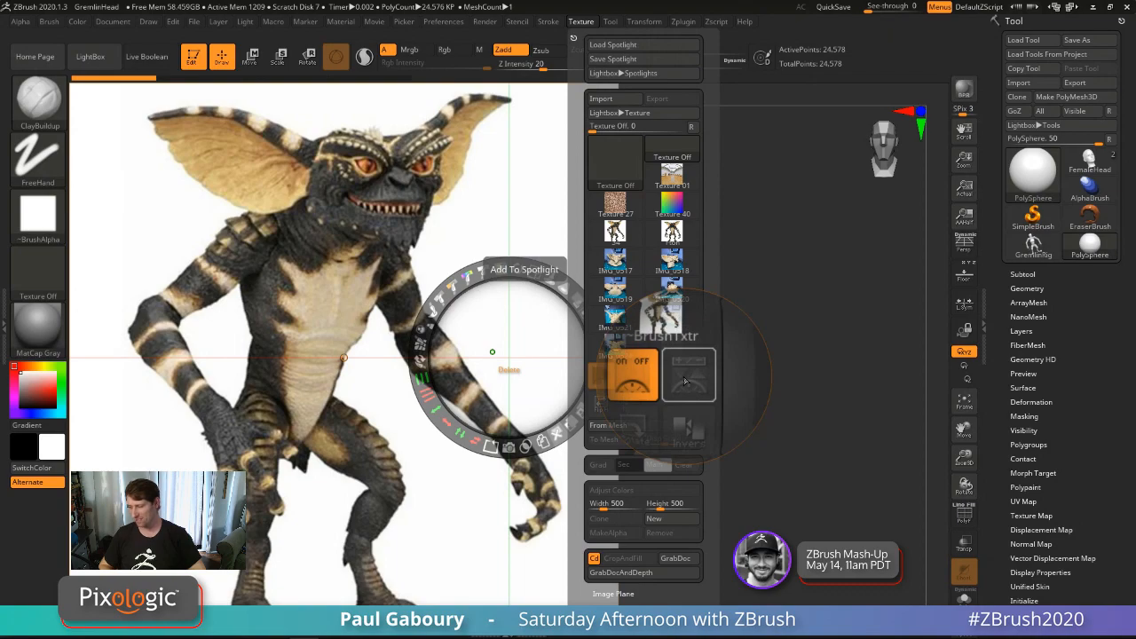
pyautogui.click(674, 233)
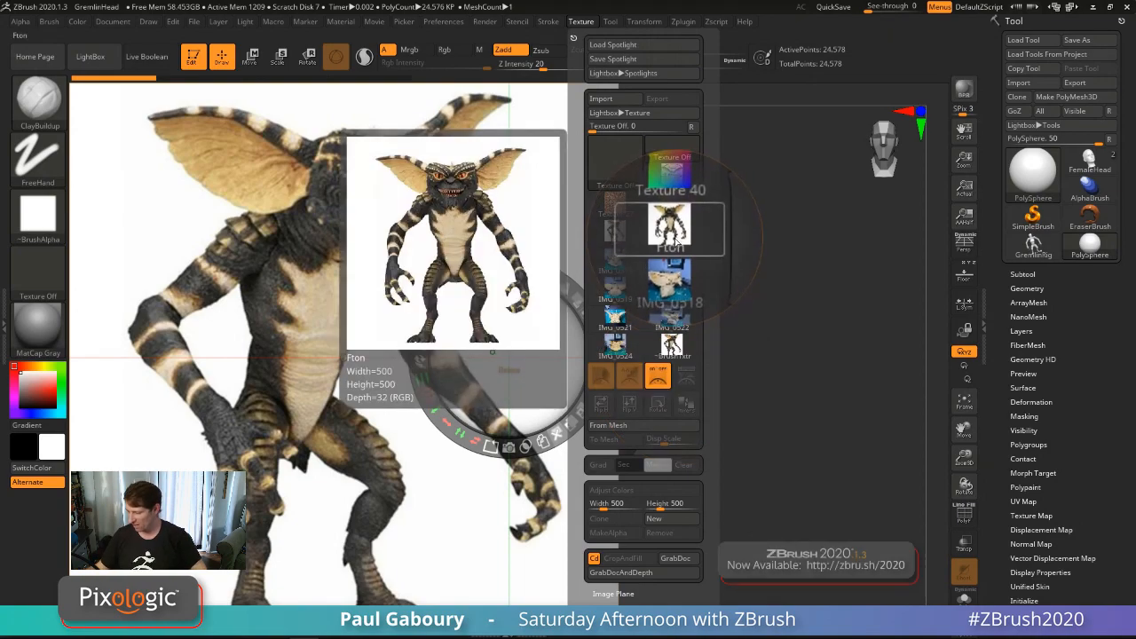
pyautogui.click(687, 380)
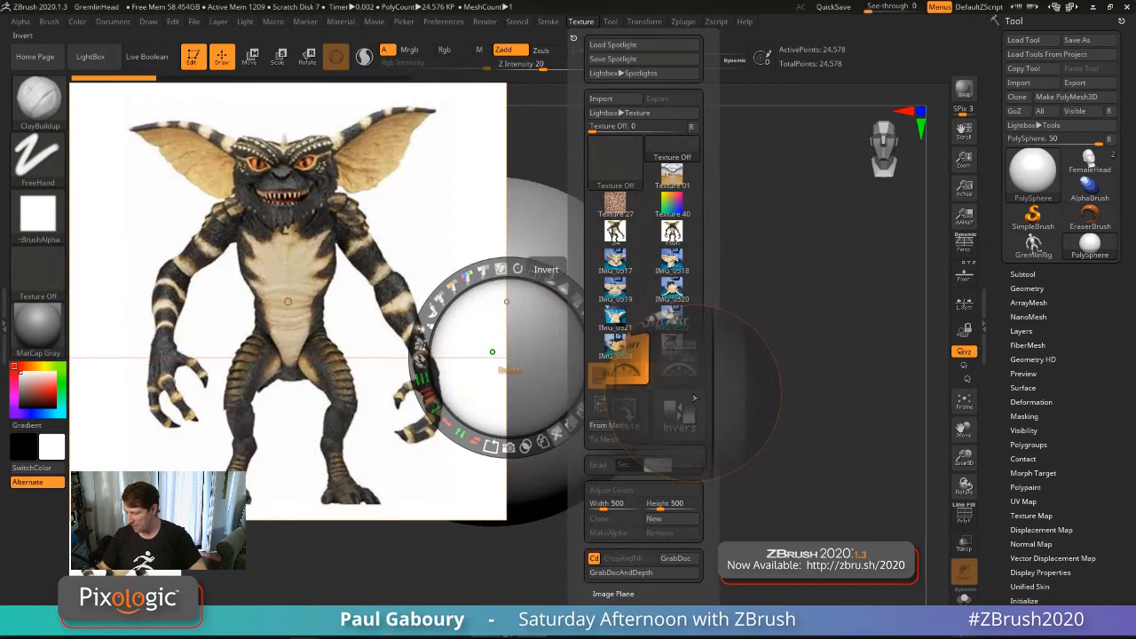
# Step: Add the sculpted gremlin head photo IMG_0522 to Spotlight
pyautogui.moveTo(678, 293)
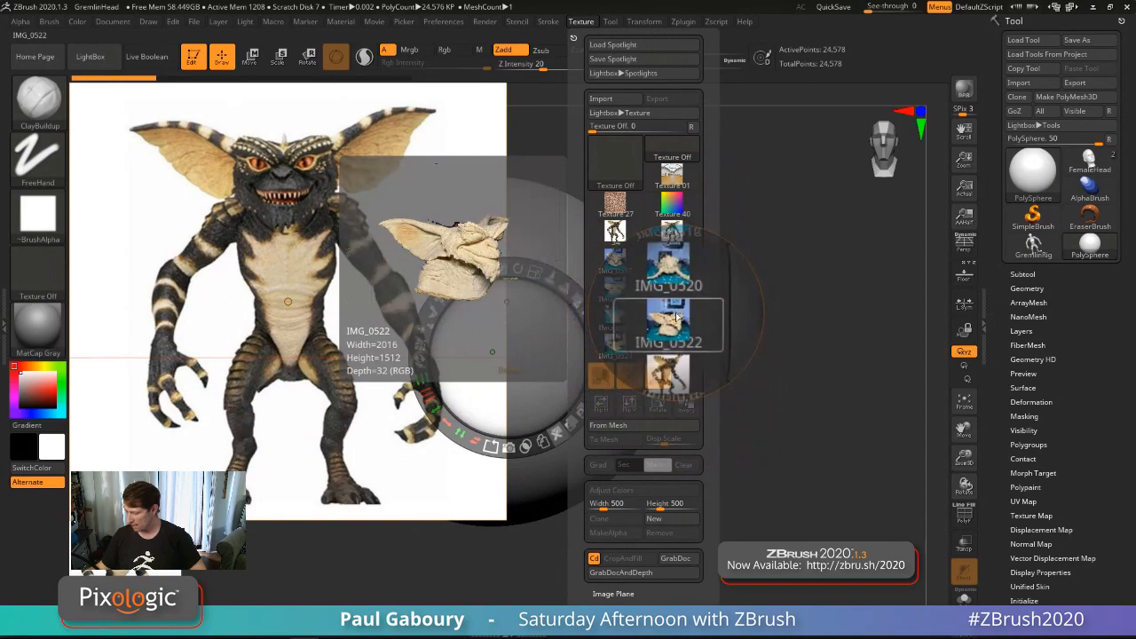
pyautogui.click(672, 320)
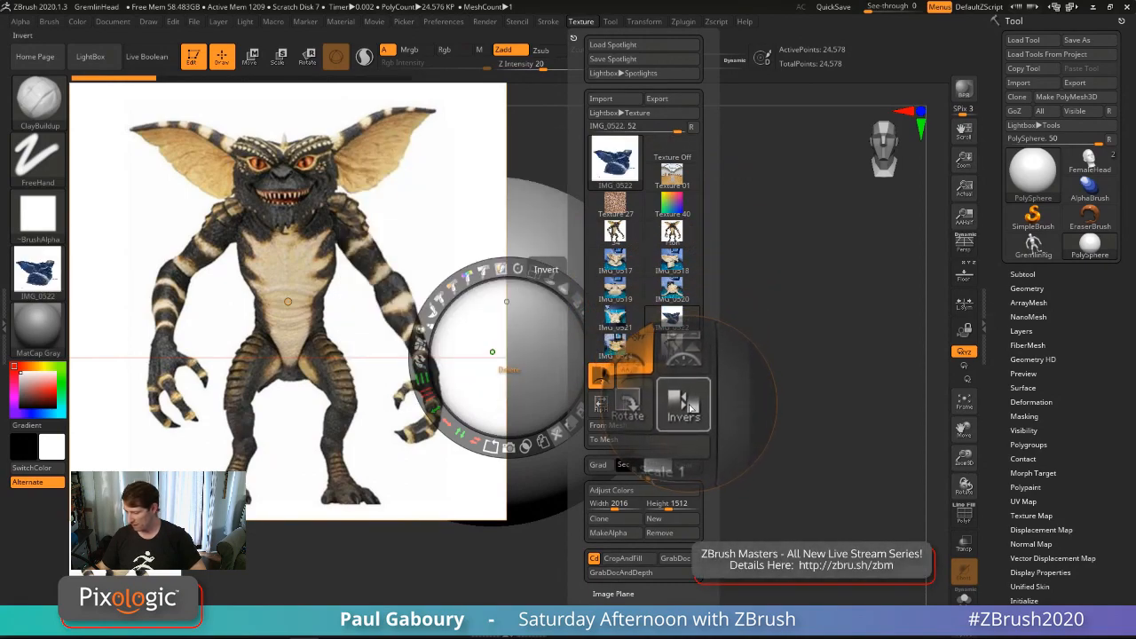
pyautogui.click(690, 383)
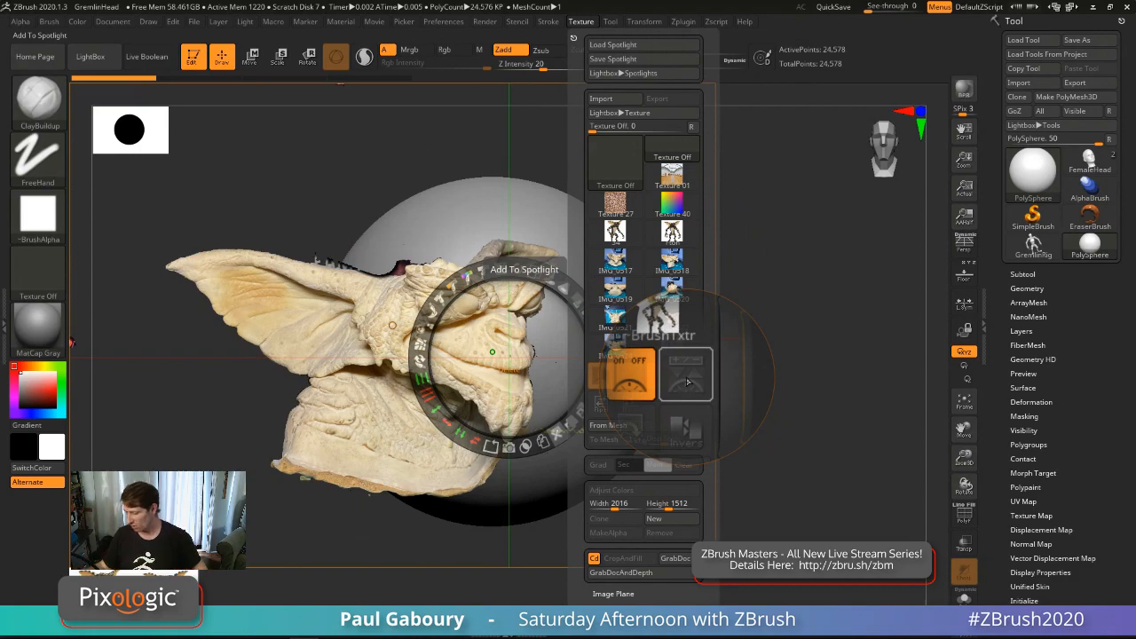
pyautogui.click(687, 382)
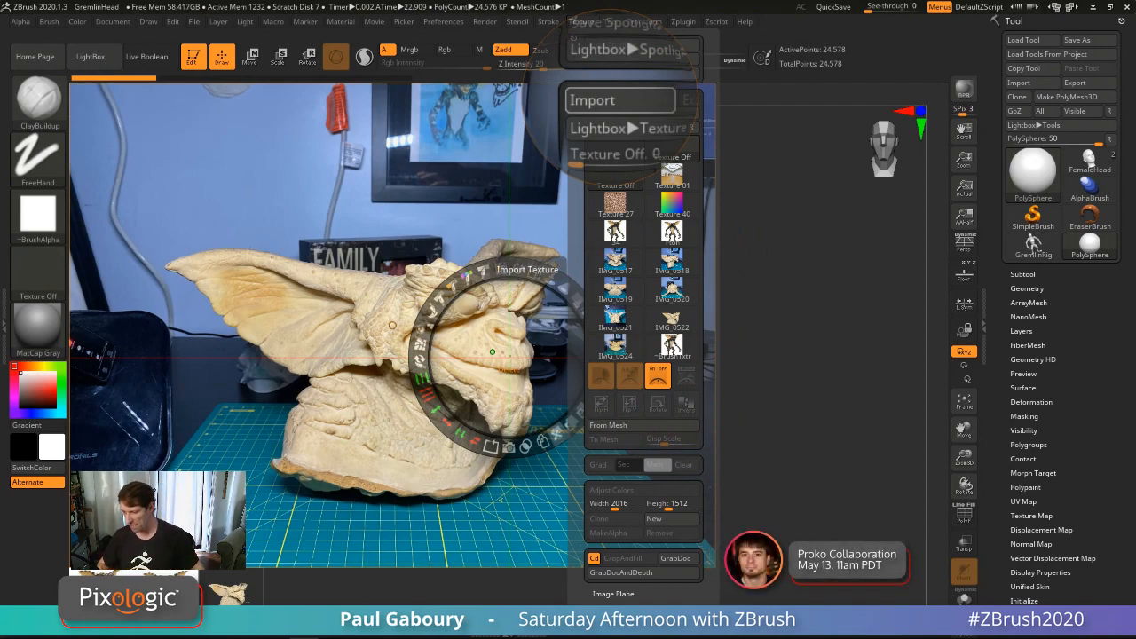
pyautogui.press('shift')
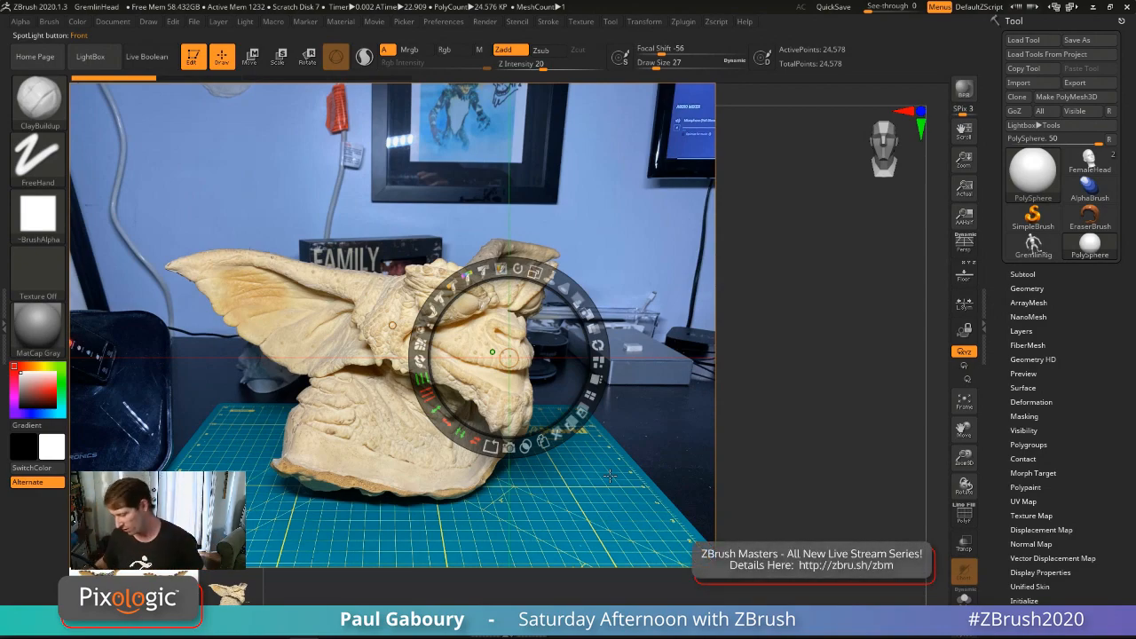
# Step: Reposition the head photo with the Spotlight dial beside it, try rotating the photo around the dial, and undo the rotation
pyautogui.moveTo(298, 401); pyautogui.dragTo(397, 445)
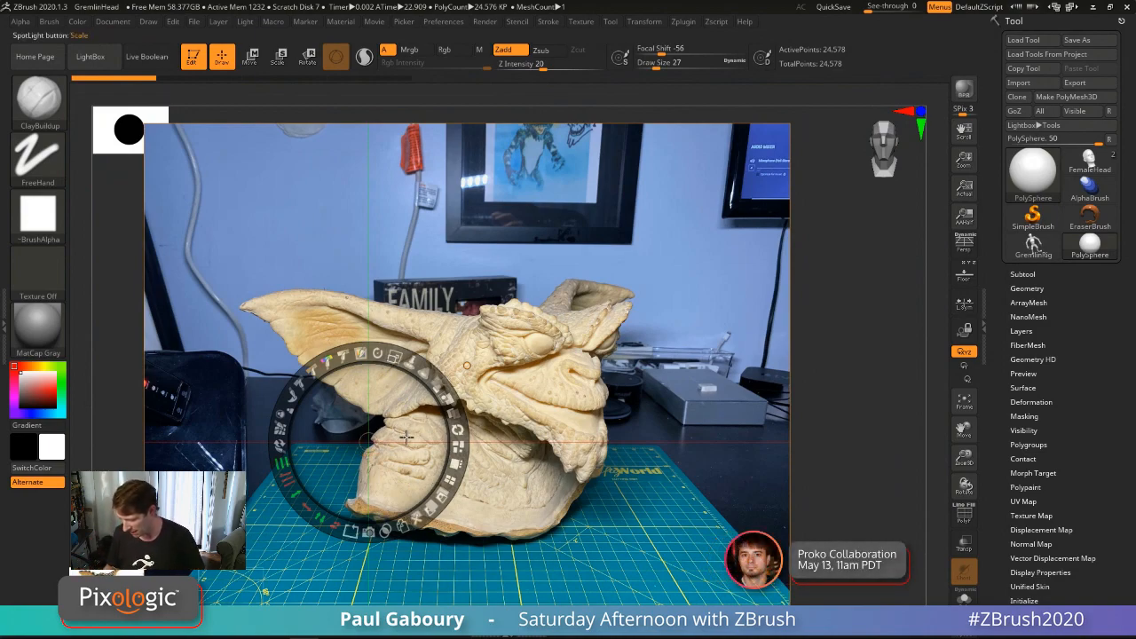
pyautogui.moveTo(415, 424); pyautogui.dragTo(822, 320)
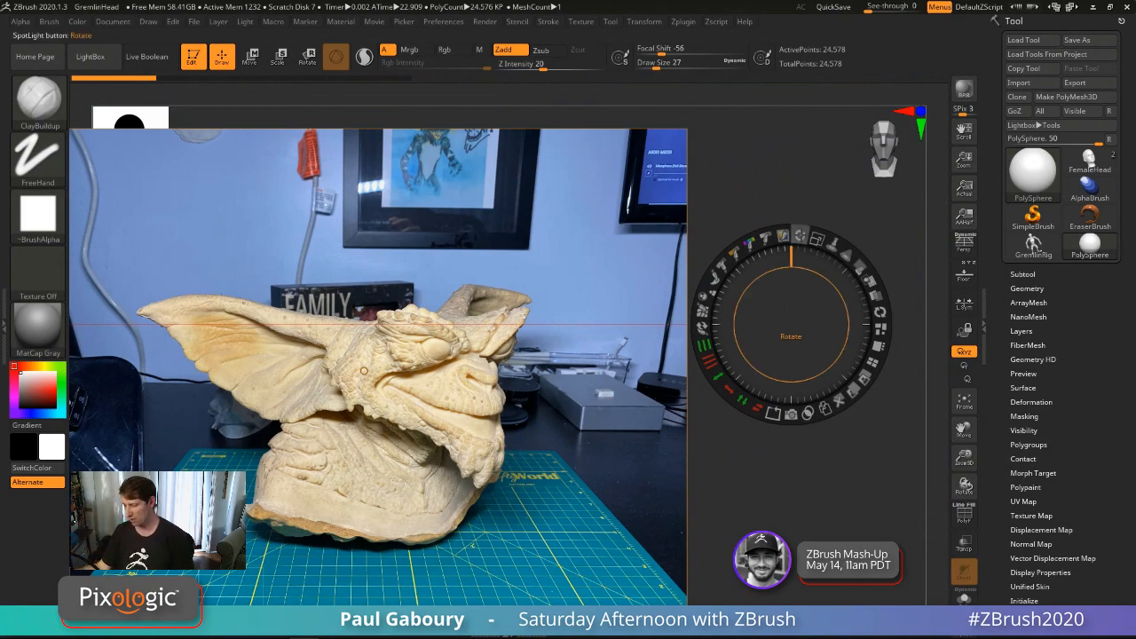
pyautogui.moveTo(801, 237); pyautogui.dragTo(775, 296)
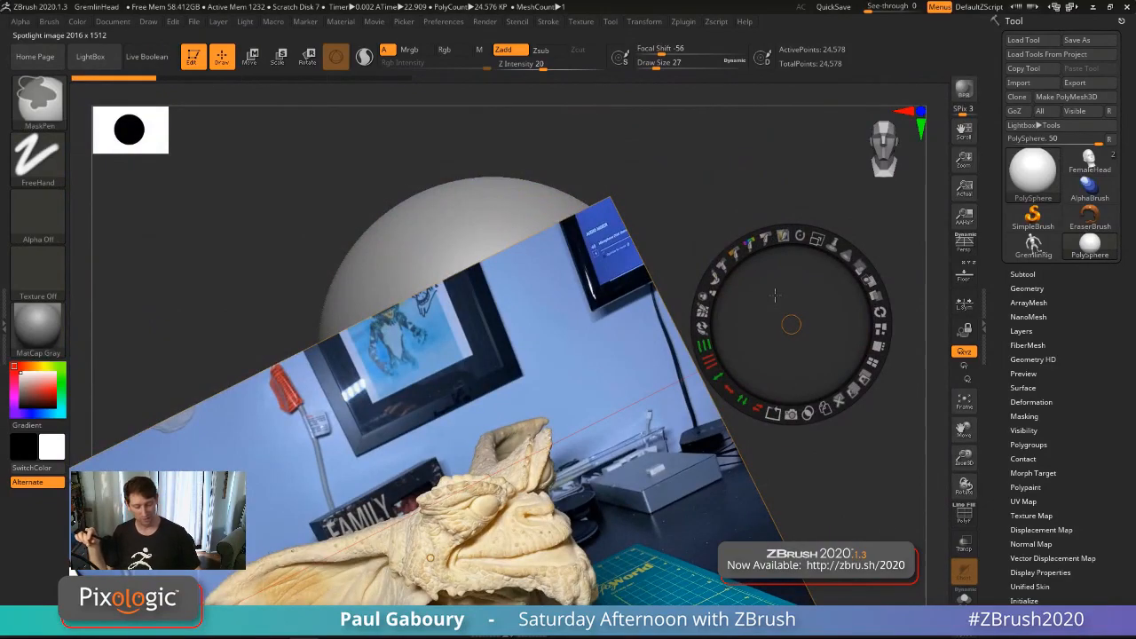
pyautogui.hotkey('ctrl', 'z')
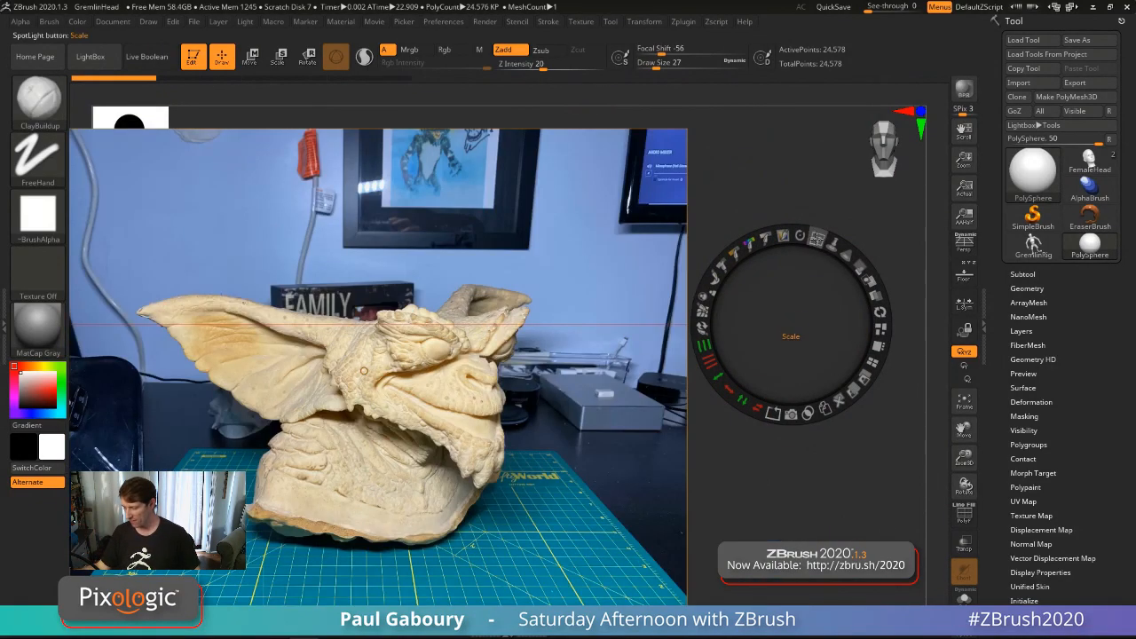
# Step: Scale the head photo down and partly back up around the dial, and rescale it with the dial over the ear tip
pyautogui.moveTo(817, 238); pyautogui.dragTo(735, 239)
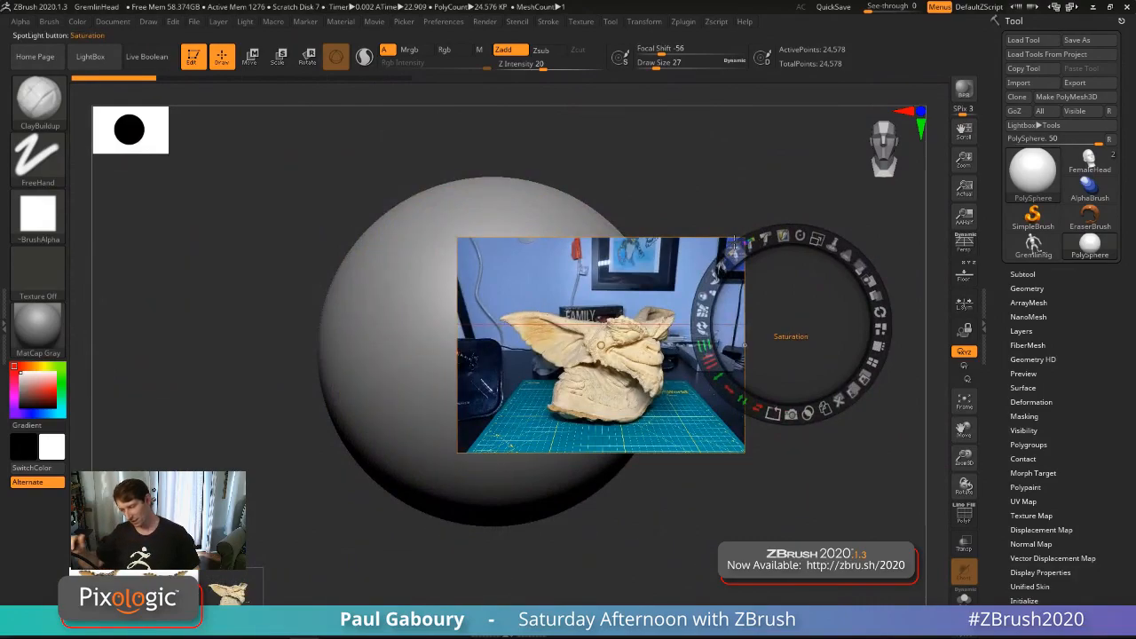
pyautogui.moveTo(817, 238); pyautogui.dragTo(849, 250)
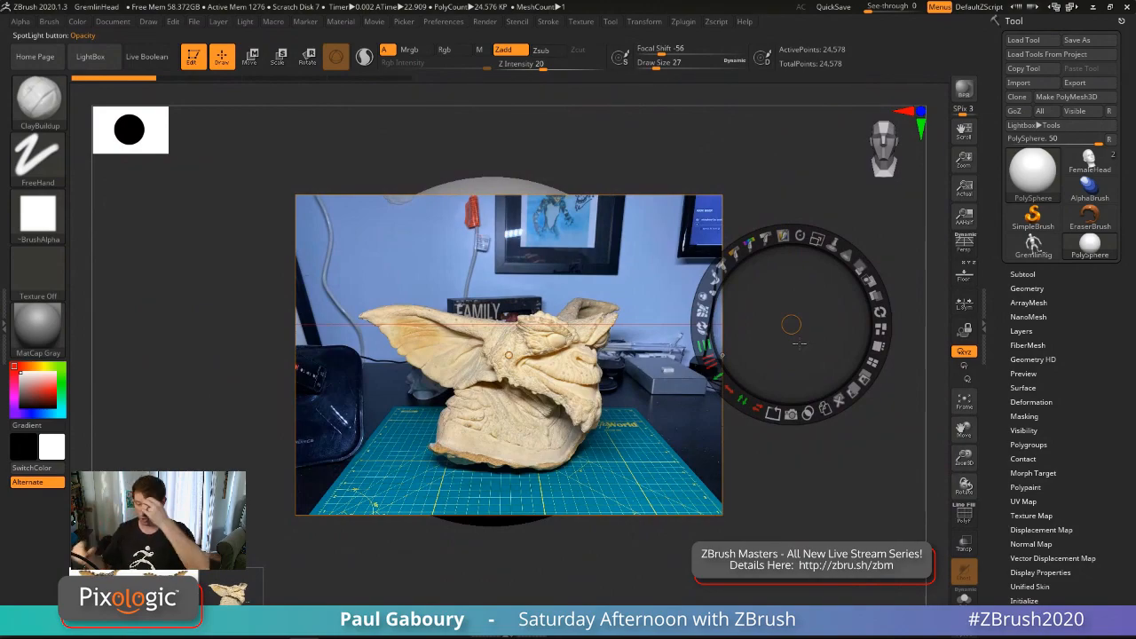
pyautogui.moveTo(791, 325); pyautogui.dragTo(363, 315)
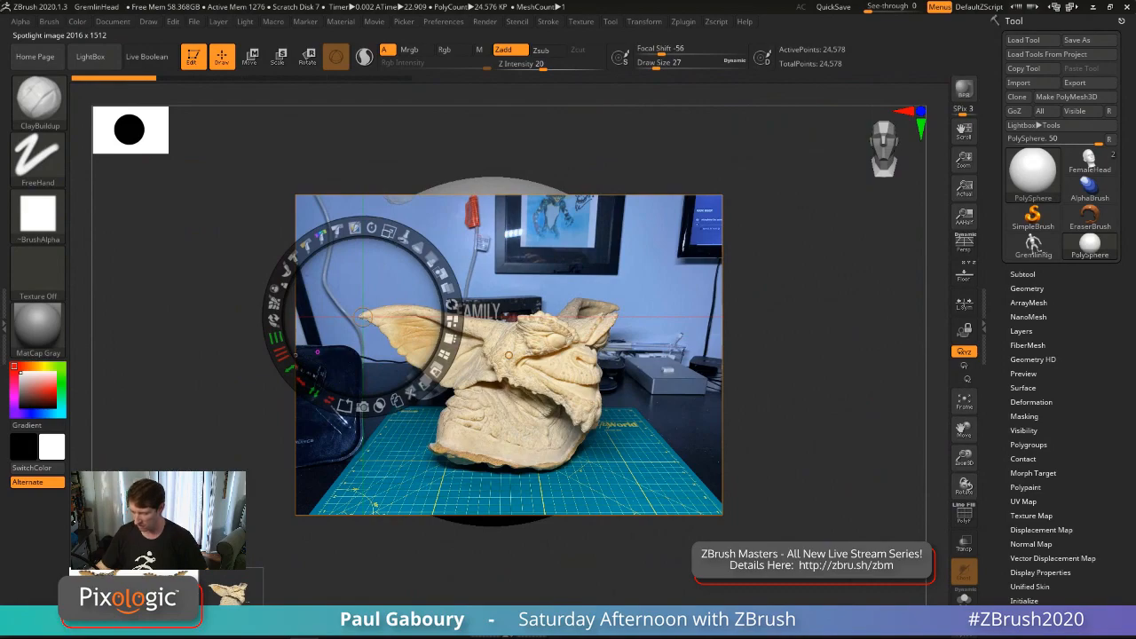
pyautogui.moveTo(391, 229)
pyautogui.mouseDown()
pyautogui.moveTo(331, 226)
pyautogui.moveTo(452, 306)
pyautogui.moveTo(377, 228)
pyautogui.mouseUp()
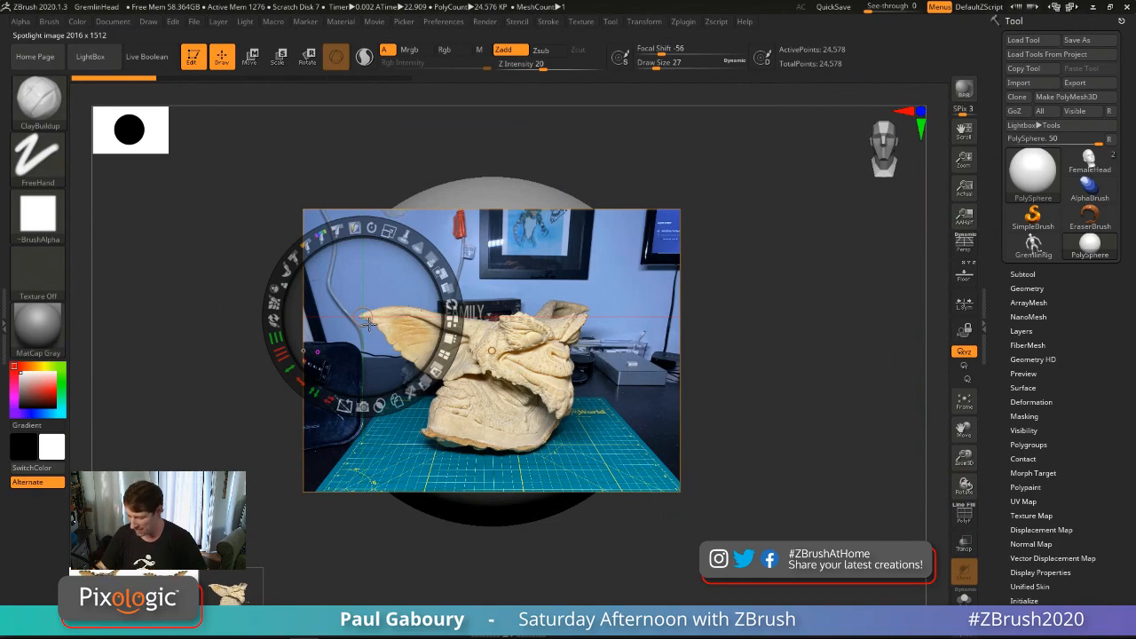
# Step: Move the head photo to the sphere's upper-left side, center the Spotlight dial on the sculpted head, and shrink the photo slightly
pyautogui.moveTo(364, 315)
pyautogui.mouseDown()
pyautogui.moveTo(393, 342)
pyautogui.moveTo(456, 355)
pyautogui.moveTo(501, 344)
pyautogui.moveTo(456, 363)
pyautogui.moveTo(317, 351)
pyautogui.moveTo(251, 268)
pyautogui.mouseUp()
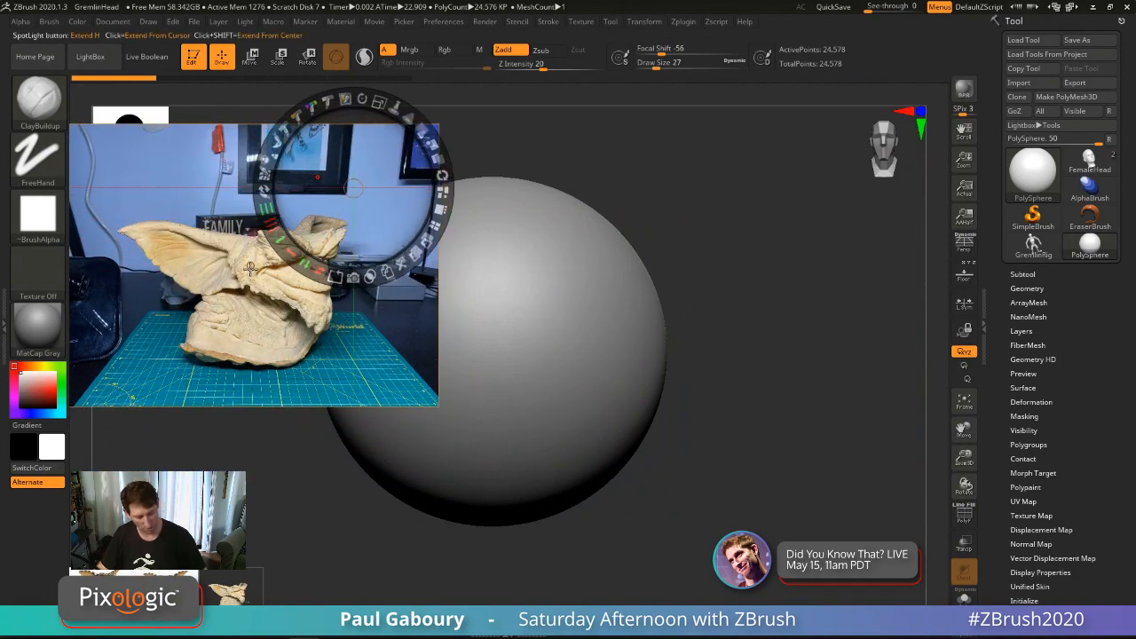
pyautogui.press('shift')
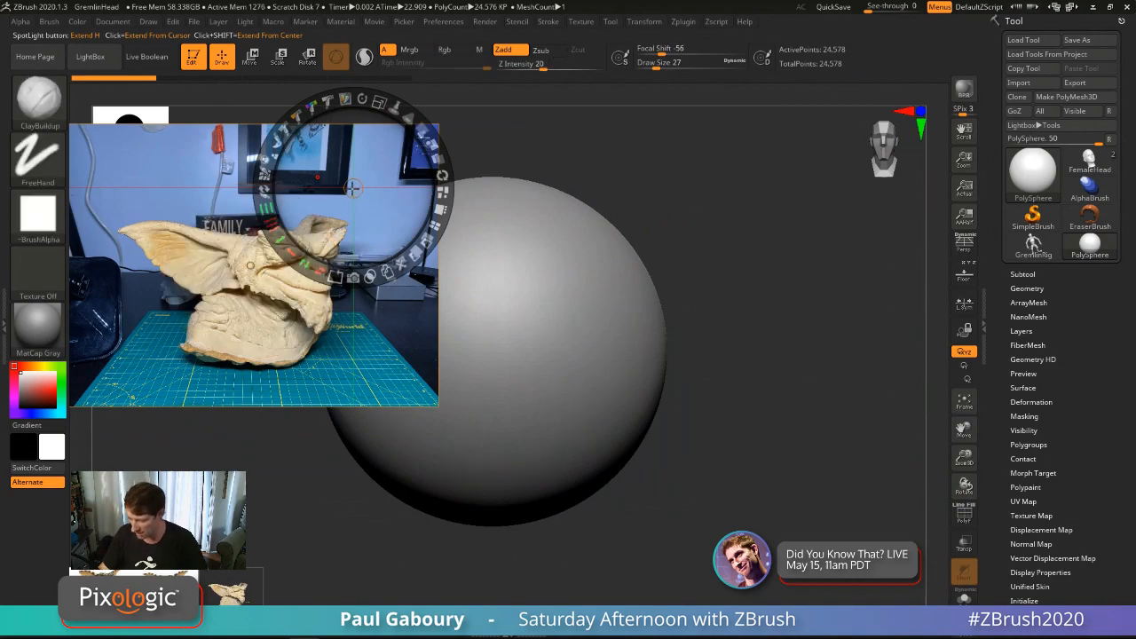
pyautogui.moveTo(353, 187); pyautogui.dragTo(250, 264)
pyautogui.moveTo(279, 181)
pyautogui.mouseDown()
pyautogui.moveTo(259, 183)
pyautogui.moveTo(373, 213)
pyautogui.moveTo(289, 202)
pyautogui.moveTo(374, 225)
pyautogui.moveTo(275, 181)
pyautogui.mouseUp()
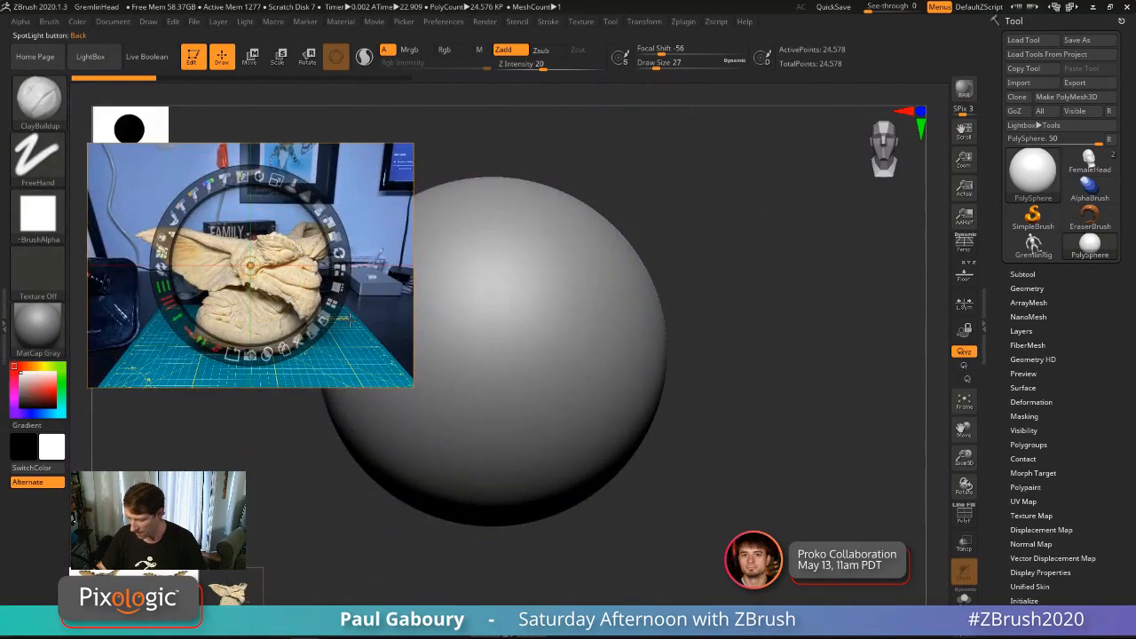
# Step: Move the head photo over the sphere's right edge and place the Spotlight dial over the photo's lower-left corner
pyautogui.moveTo(369, 346); pyautogui.dragTo(873, 378)
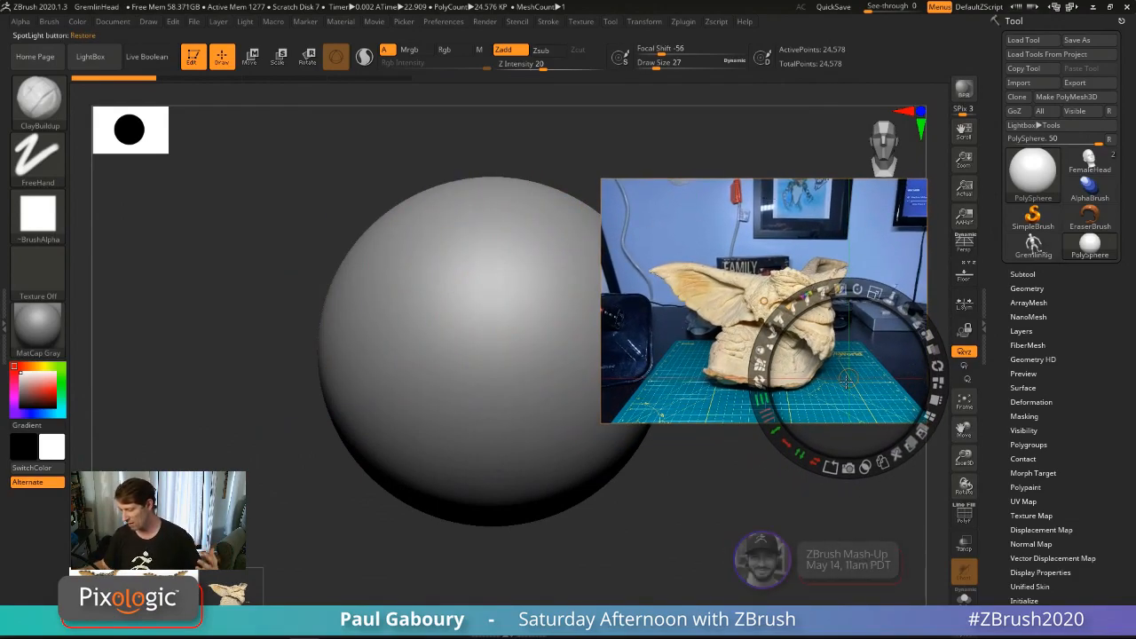
pyautogui.moveTo(848, 377); pyautogui.dragTo(664, 504)
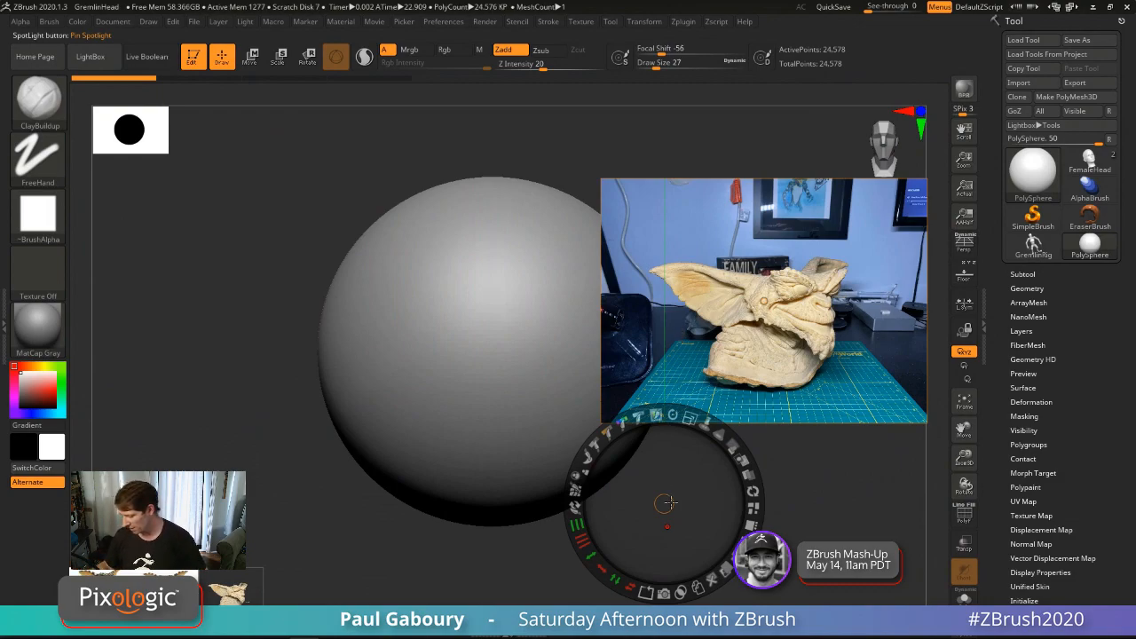
pyautogui.moveTo(666, 503); pyautogui.dragTo(652, 391)
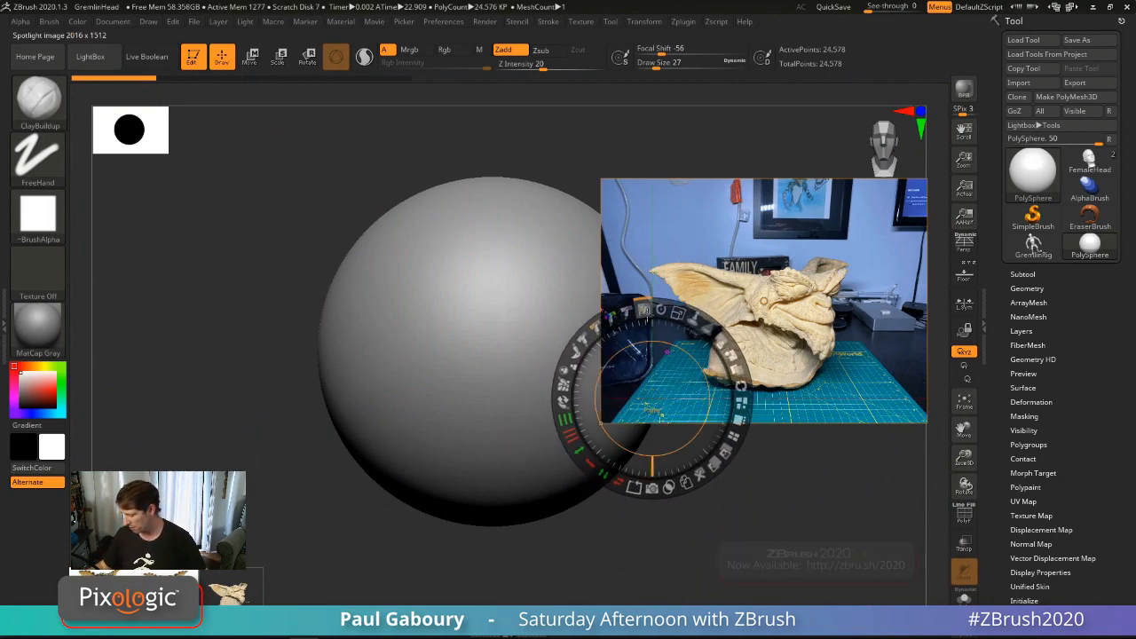
# Step: Set the main color to bright cyan and paint a broad Spotlight Paint stroke across the upper background of the head photo
pyautogui.click(60, 415)
pyautogui.click(54, 390)
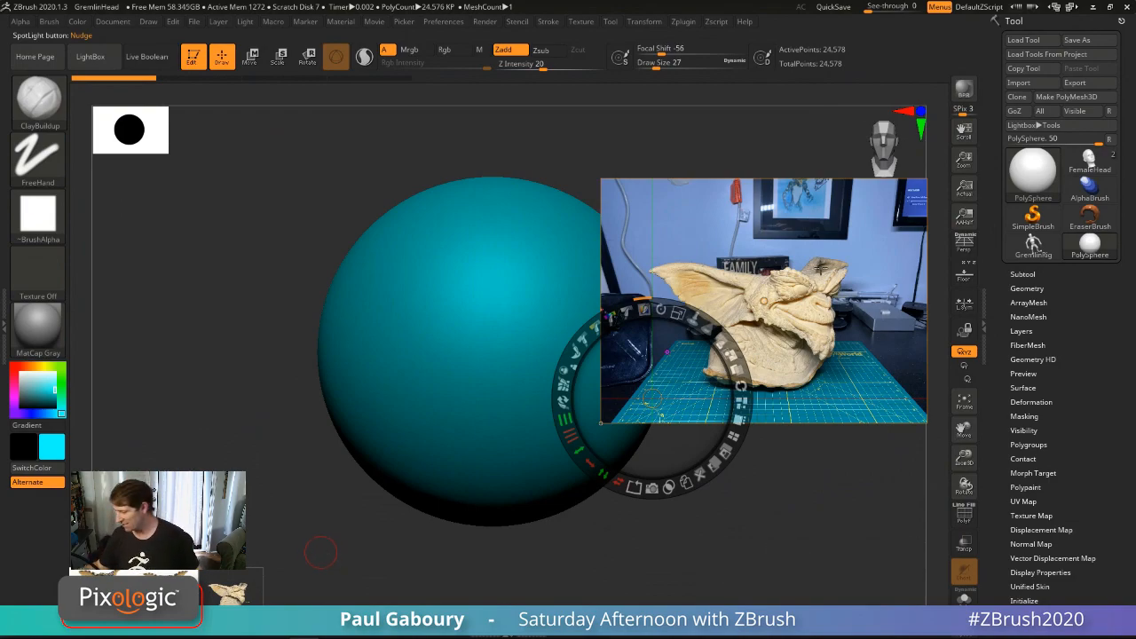
pyautogui.moveTo(750, 210)
pyautogui.mouseDown()
pyautogui.moveTo(730, 217)
pyautogui.moveTo(759, 200)
pyautogui.moveTo(639, 224)
pyautogui.mouseUp()
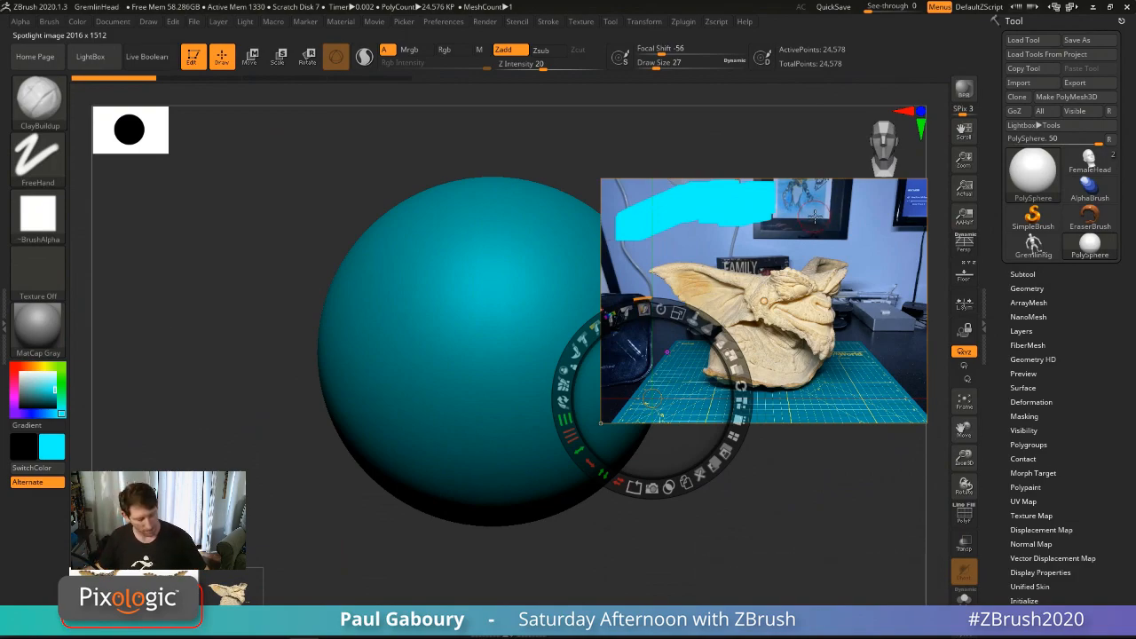
# Step: Extend the cyan stroke across the framed picture in the head photo and reduce the Draw Size to 22
pyautogui.press('s')
pyautogui.moveTo(833, 216)
pyautogui.mouseDown()
pyautogui.moveTo(806, 213)
pyautogui.moveTo(870, 198)
pyautogui.moveTo(776, 214)
pyautogui.moveTo(795, 224)
pyautogui.mouseUp()
pyautogui.press('s')
pyautogui.press('s')
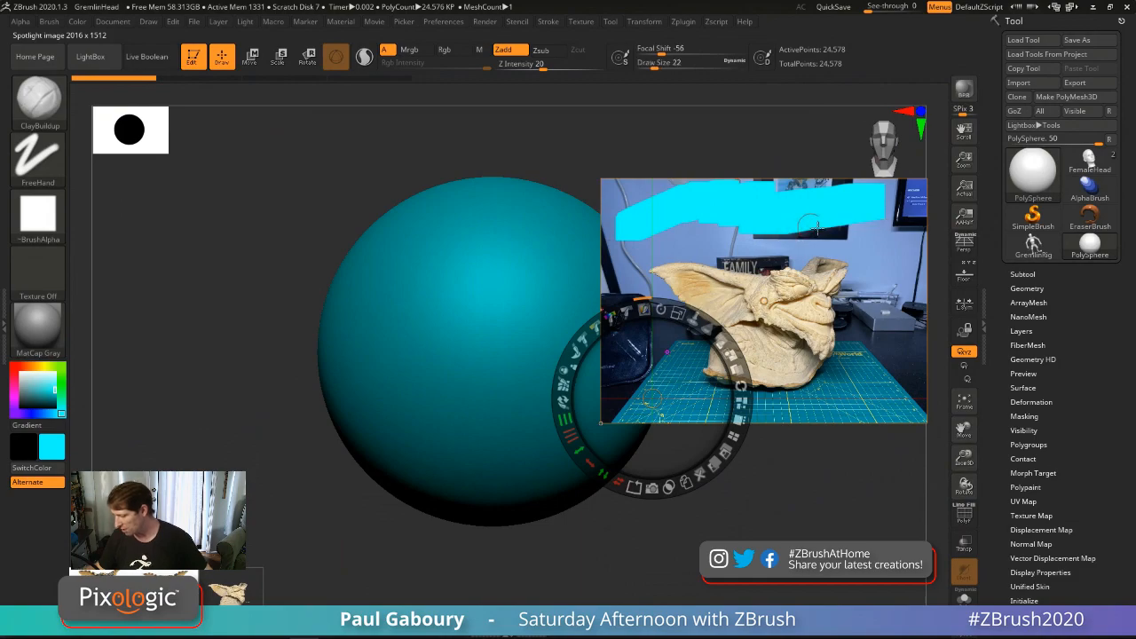
# Step: Fill the wall, desk and picture frames around the sculpted head with cyan, raising the Draw Size to 62 for the remaining patches
pyautogui.moveTo(871, 262)
pyautogui.keyDown('ctrl'); pyautogui.mouseDown()
pyautogui.moveTo(896, 236)
pyautogui.moveTo(850, 367)
pyautogui.moveTo(905, 404)
pyautogui.mouseUp(); pyautogui.keyUp('ctrl')
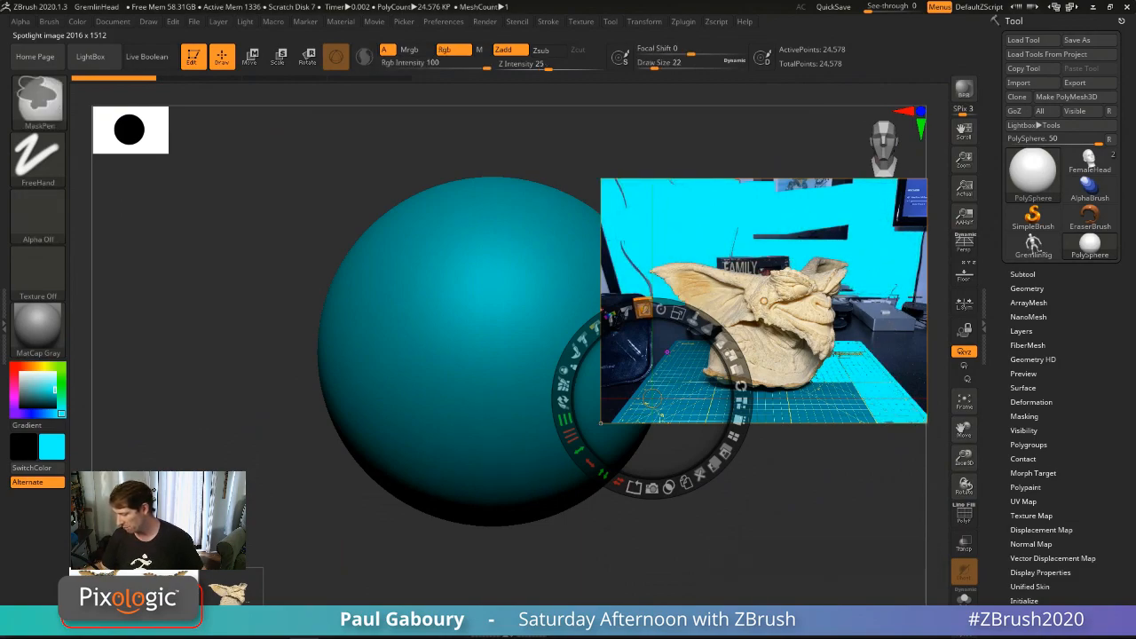
pyautogui.moveTo(900, 346)
pyautogui.keyDown('ctrl'); pyautogui.mouseDown()
pyautogui.moveTo(919, 222)
pyautogui.moveTo(951, 295)
pyautogui.moveTo(923, 271)
pyautogui.mouseUp(); pyautogui.keyUp('ctrl')
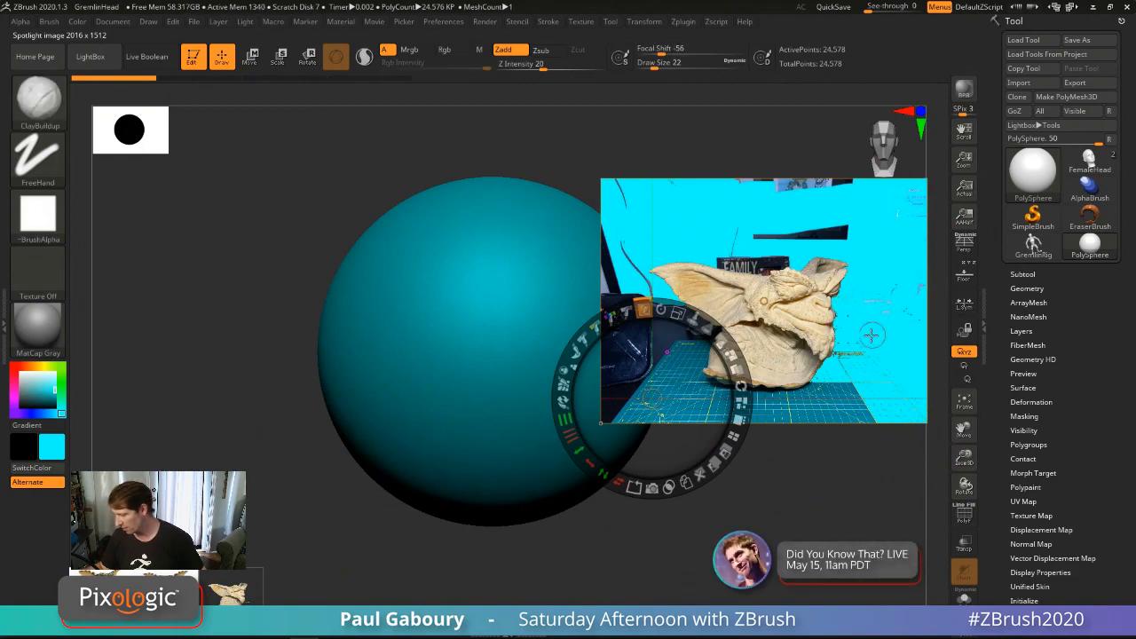
pyautogui.press('s')
pyautogui.moveTo(875, 338); pyautogui.dragTo(893, 326)
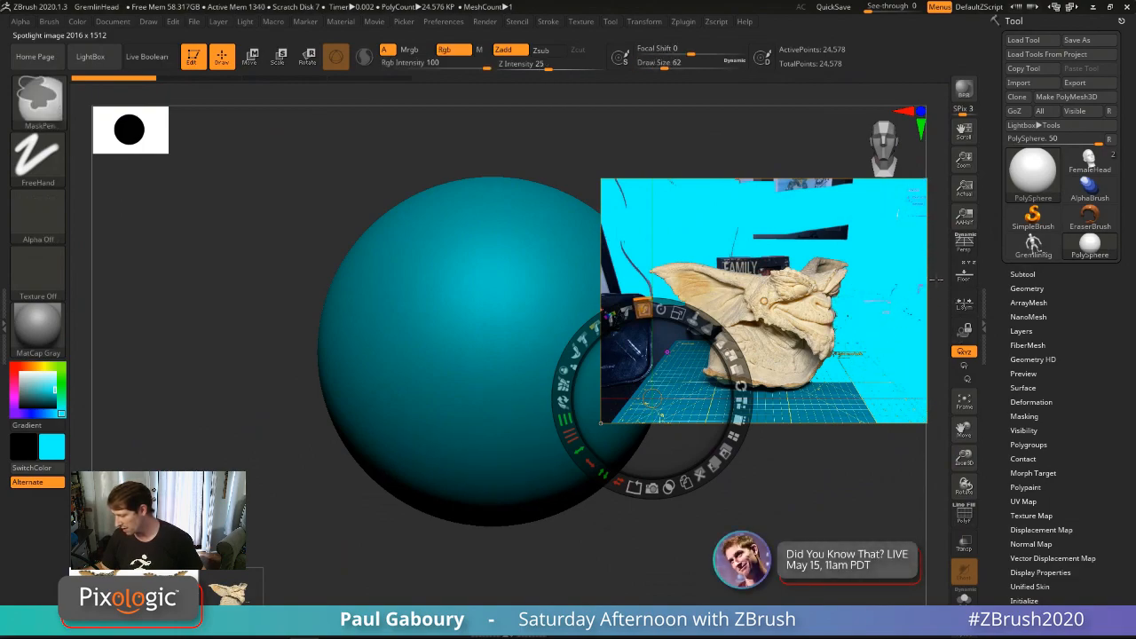
pyautogui.keyDown('ctrl'); pyautogui.moveTo(757, 234); pyautogui.dragTo(853, 211); pyautogui.keyUp('ctrl')
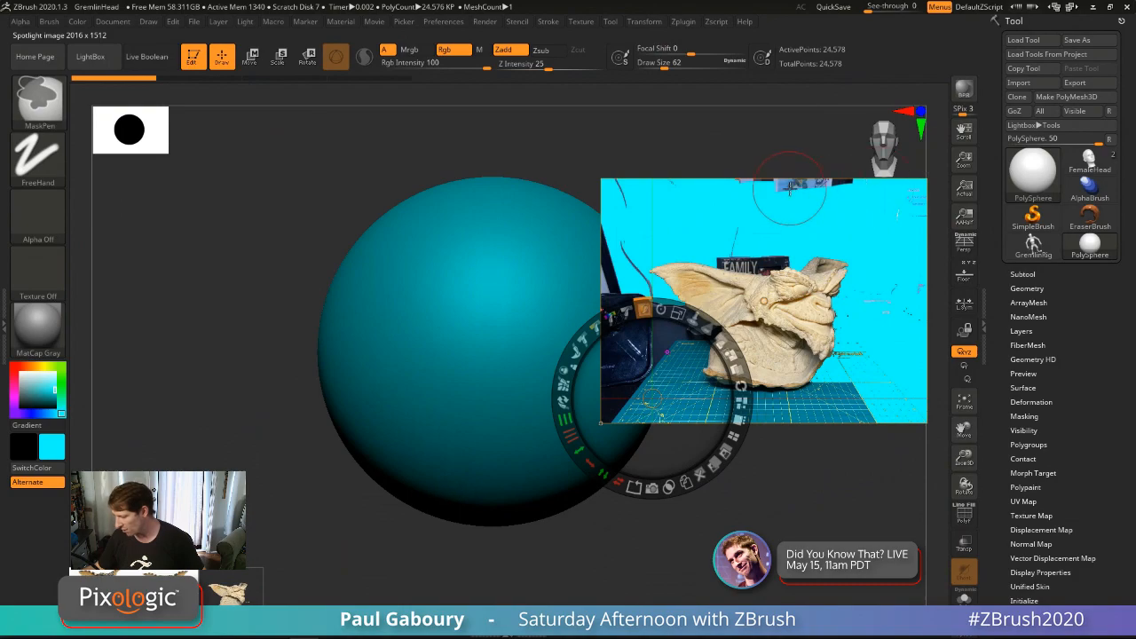
pyautogui.keyDown('ctrl'); pyautogui.moveTo(790, 189); pyautogui.dragTo(846, 170); pyautogui.keyUp('ctrl')
pyautogui.keyDown('ctrl'); pyautogui.moveTo(748, 263); pyautogui.dragTo(813, 206); pyautogui.keyUp('ctrl')
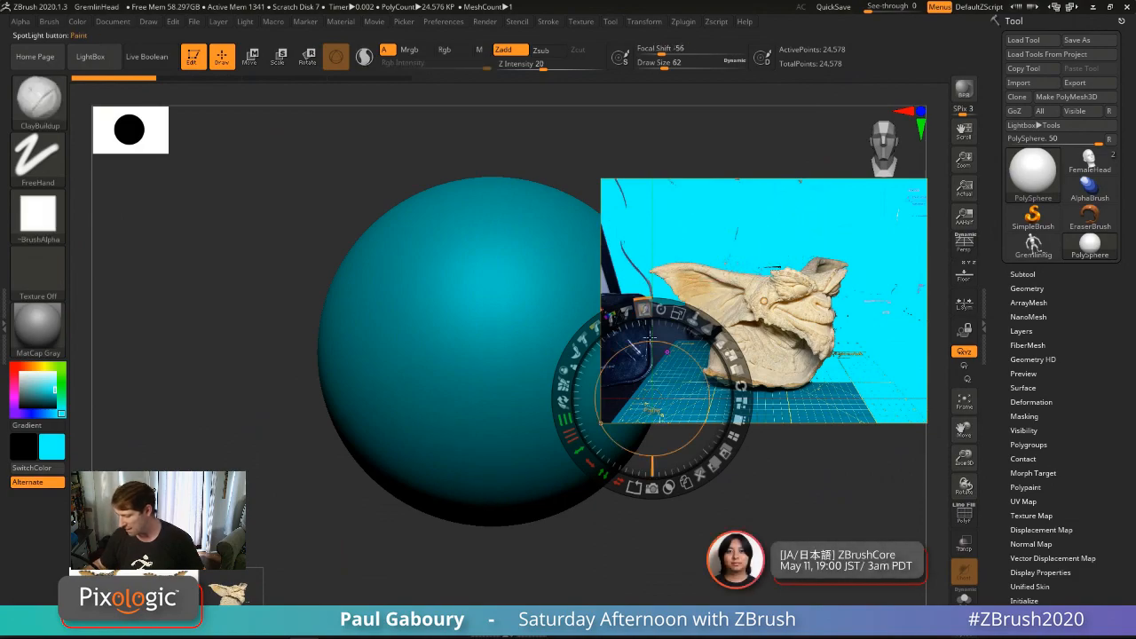
# Step: Move the Spotlight dial off the photo's lower corner, set the Draw Size to 33, and cover the cutting mat and dark objects with cyan
pyautogui.moveTo(654, 397); pyautogui.dragTo(723, 157)
pyautogui.press('s')
pyautogui.moveTo(663, 366)
pyautogui.mouseDown()
pyautogui.moveTo(812, 287)
pyautogui.moveTo(815, 404)
pyautogui.mouseUp()
pyautogui.keyDown('ctrl'); pyautogui.moveTo(870, 372); pyautogui.dragTo(929, 314); pyautogui.keyUp('ctrl')
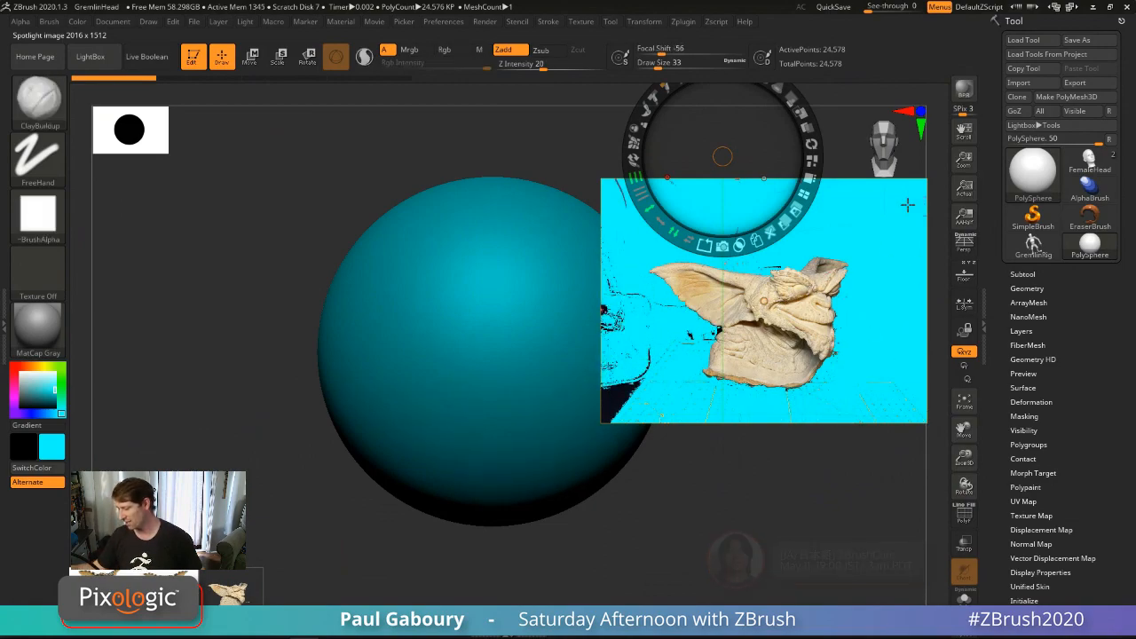
pyautogui.moveTo(721, 156); pyautogui.dragTo(860, 205)
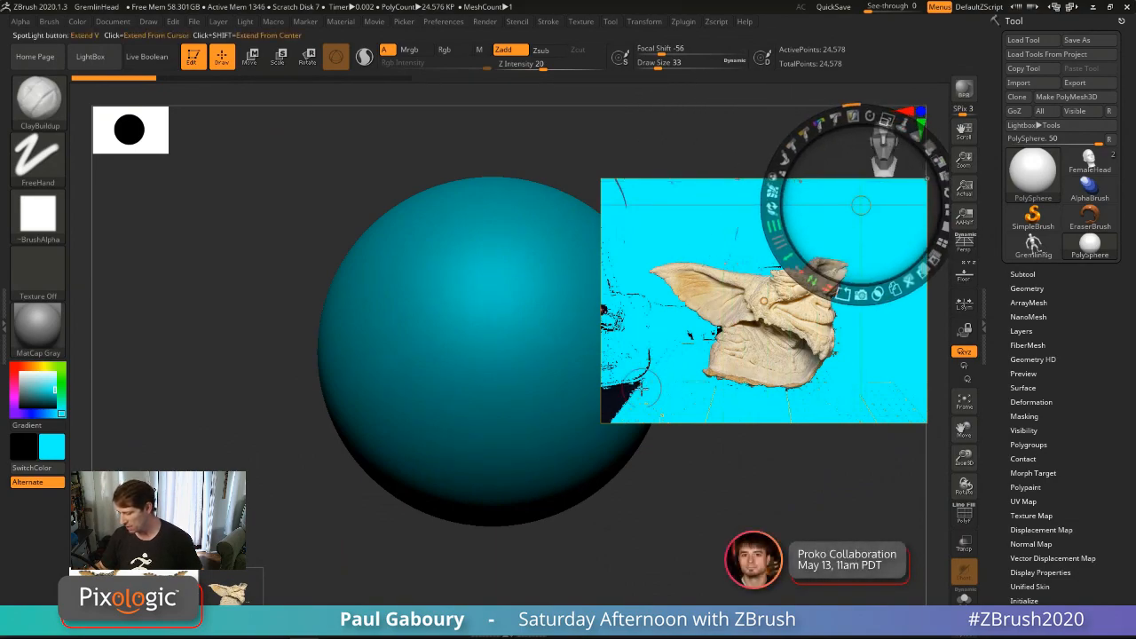
pyautogui.moveTo(642, 388)
pyautogui.mouseDown()
pyautogui.moveTo(613, 366)
pyautogui.moveTo(605, 296)
pyautogui.mouseUp()
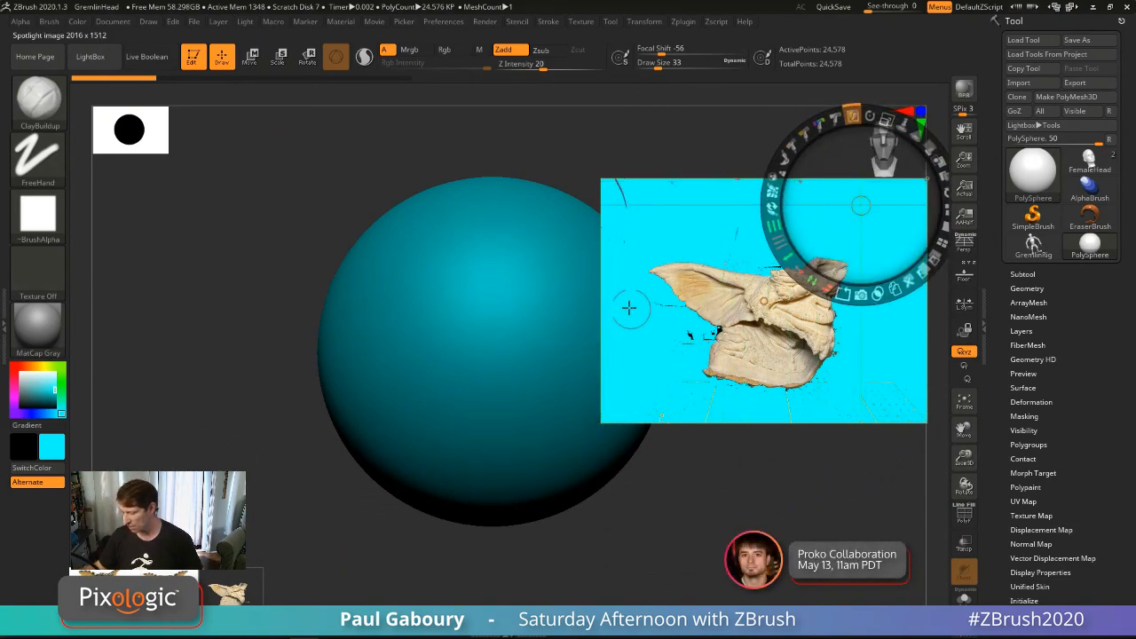
# Step: Switch the sculpting brush to Paint
pyautogui.press('b')
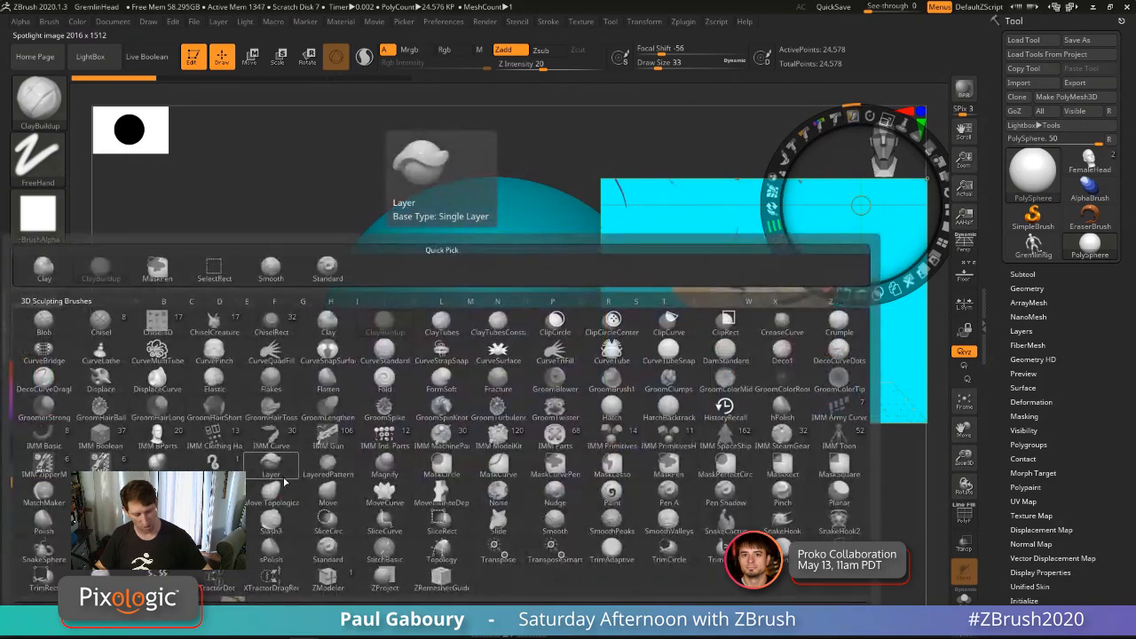
pyautogui.press('p')
pyautogui.click(617, 498)
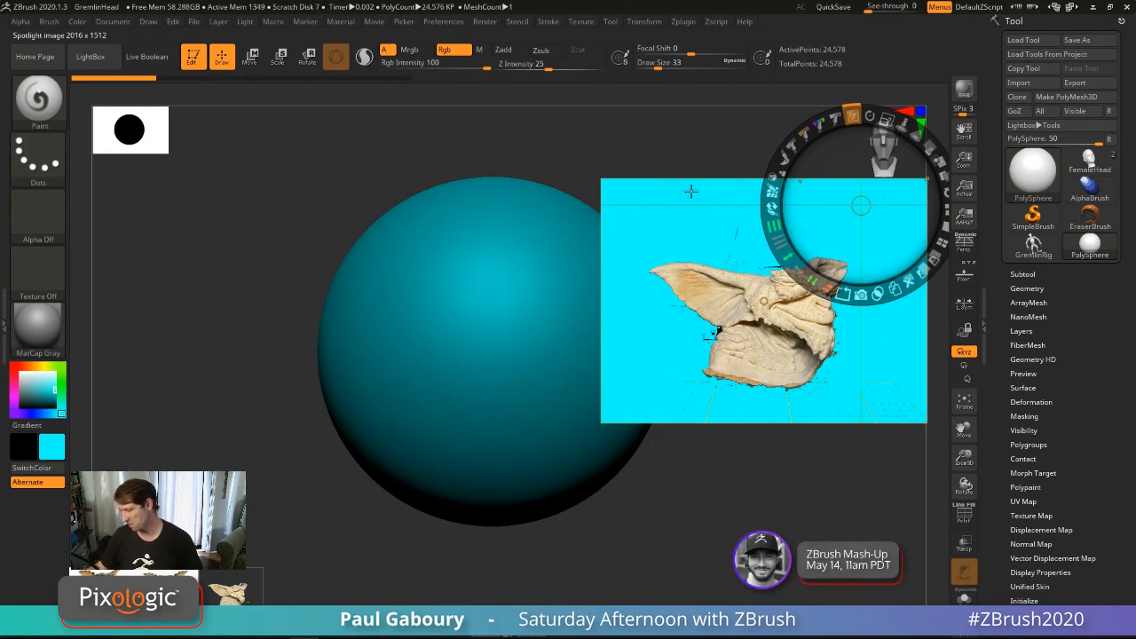
# Step: Center the Spotlight dial above the sculpted head and paint a cyan stroke across the base of its neck
pyautogui.press('ctrl')
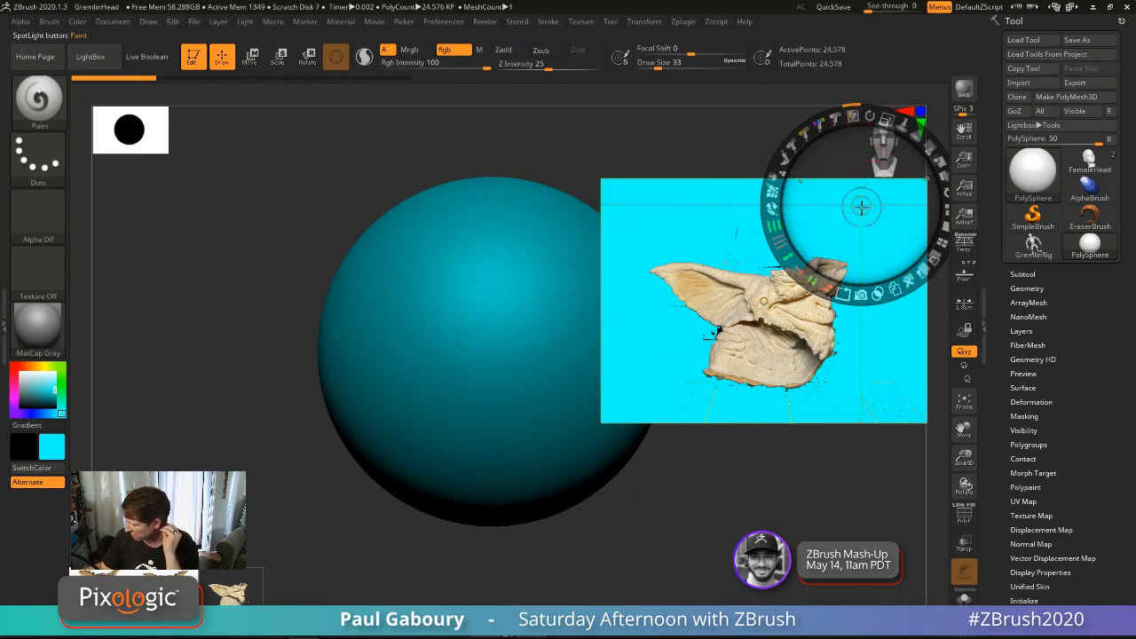
pyautogui.moveTo(861, 205); pyautogui.dragTo(777, 189)
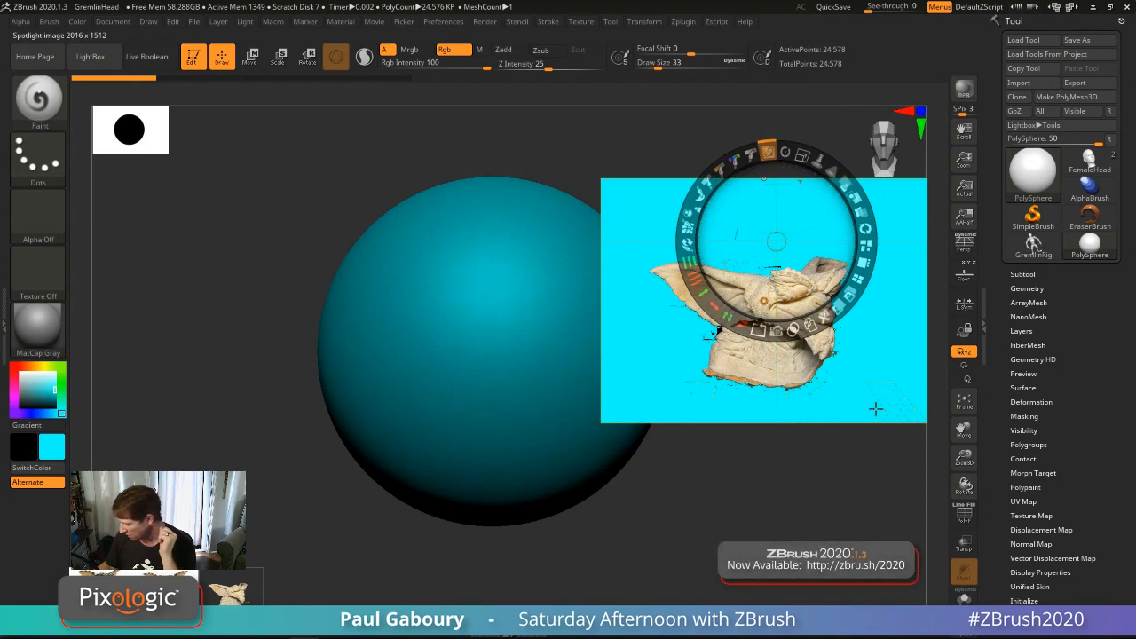
pyautogui.moveTo(650, 415); pyautogui.dragTo(853, 373)
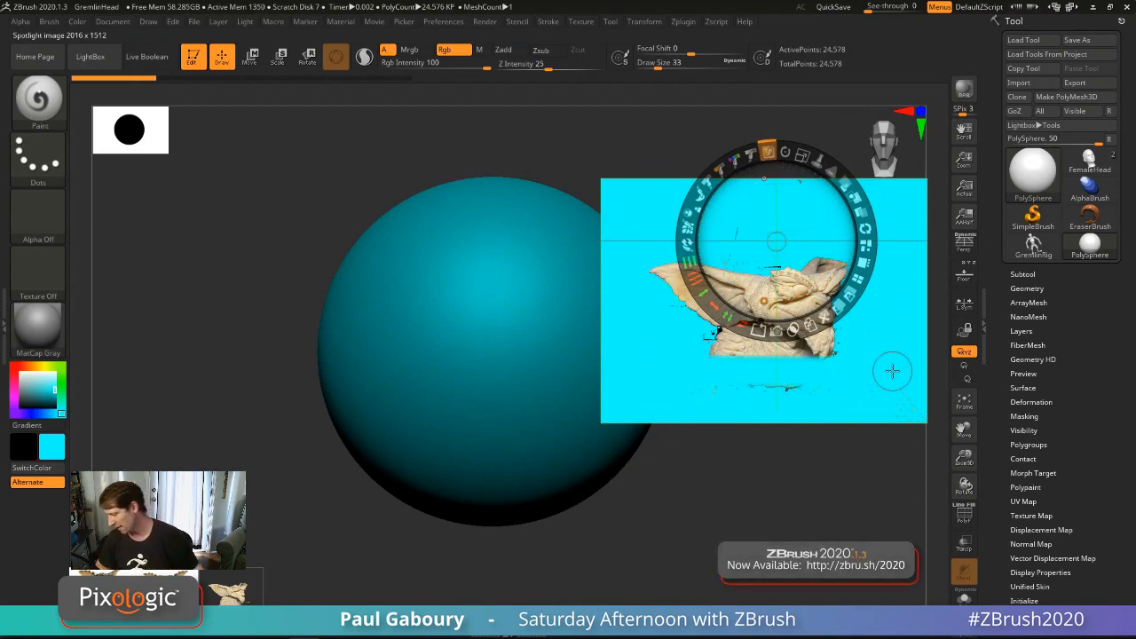
# Step: Undo all the cyan painting and fills on the head photo, back to the original background
pyautogui.hotkey('ctrl', 'z')
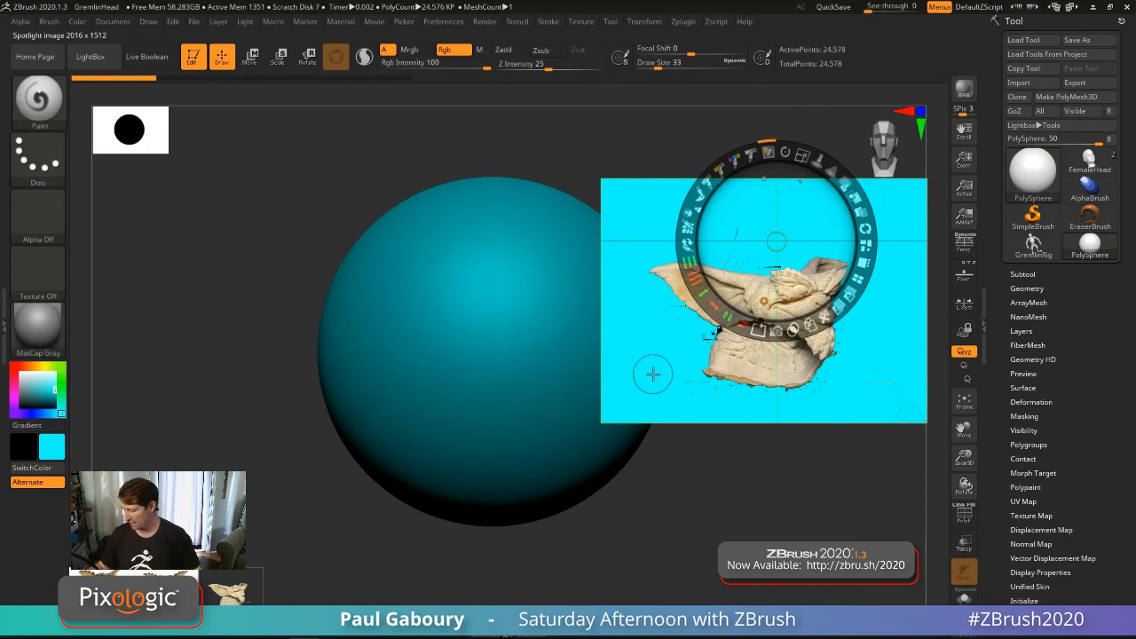
pyautogui.hotkey('ctrl', 'z')
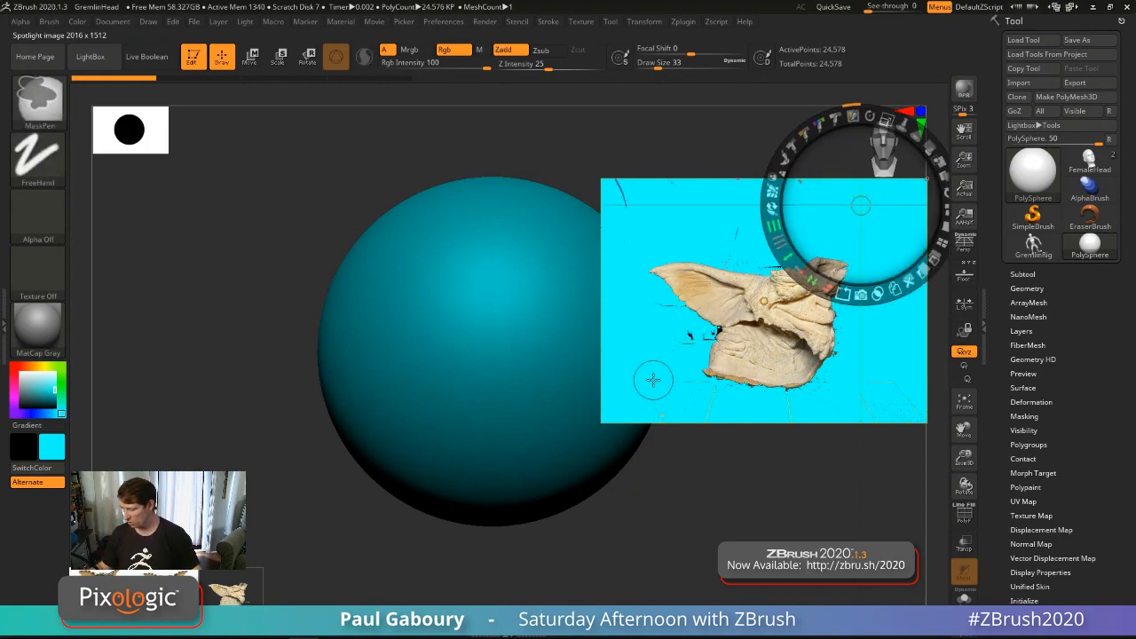
pyautogui.hotkey('ctrl', 'z')
pyautogui.hotkey('ctrl', 'z')
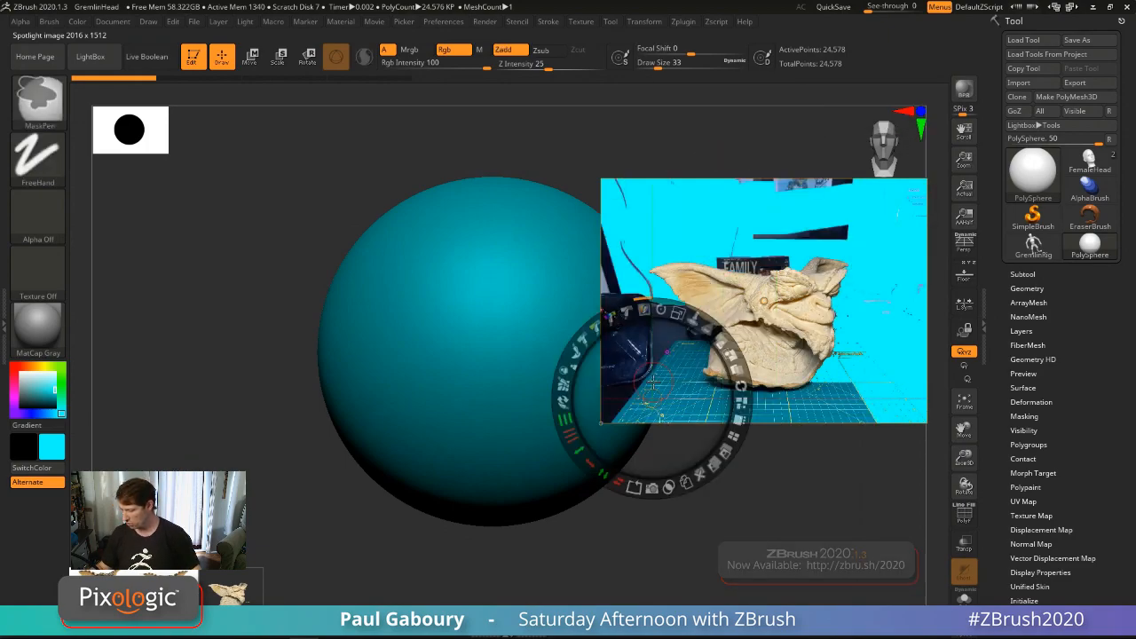
pyautogui.hotkey('ctrl', 'z')
pyautogui.hotkey('ctrl', 'z')
pyautogui.hotkey('ctrl', 'z')
pyautogui.hotkey('ctrl', 'z')
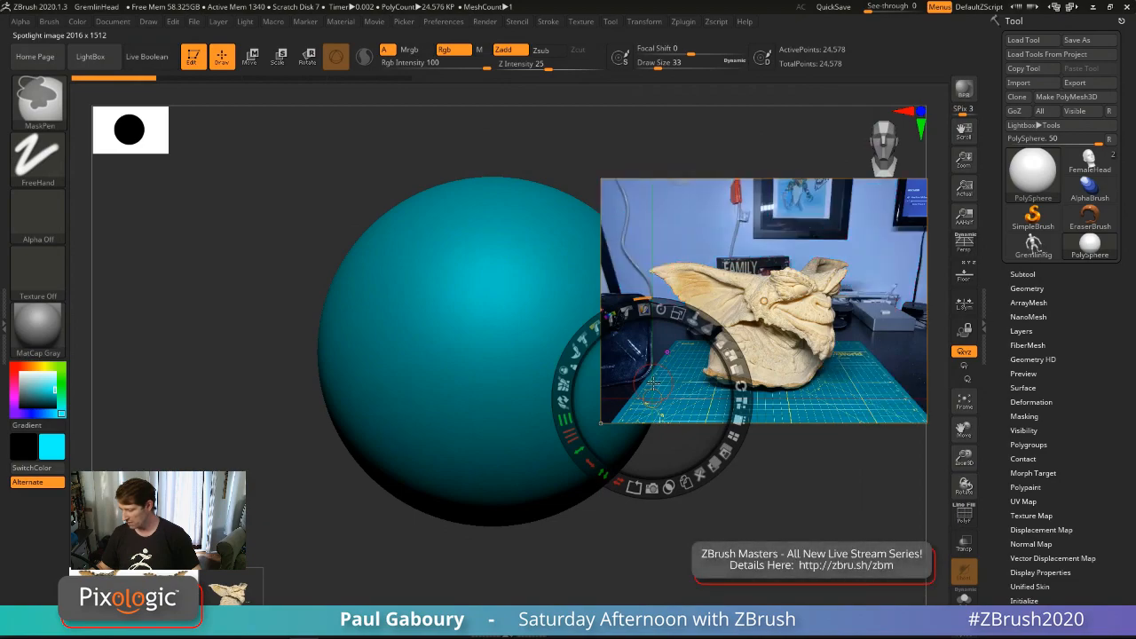
# Step: Set the Draw Size to 13, move the Spotlight dial onto the sphere, and fill the head photo's entire background with cyan
pyautogui.press('s')
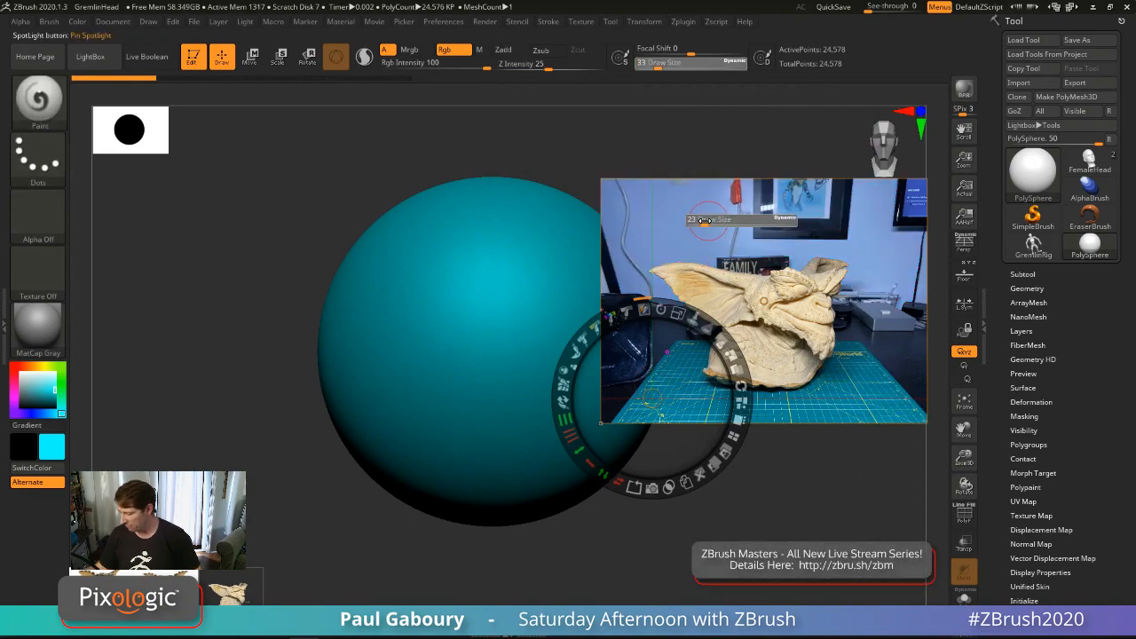
pyautogui.moveTo(708, 220); pyautogui.dragTo(701, 220)
pyautogui.moveTo(653, 399); pyautogui.dragTo(452, 302)
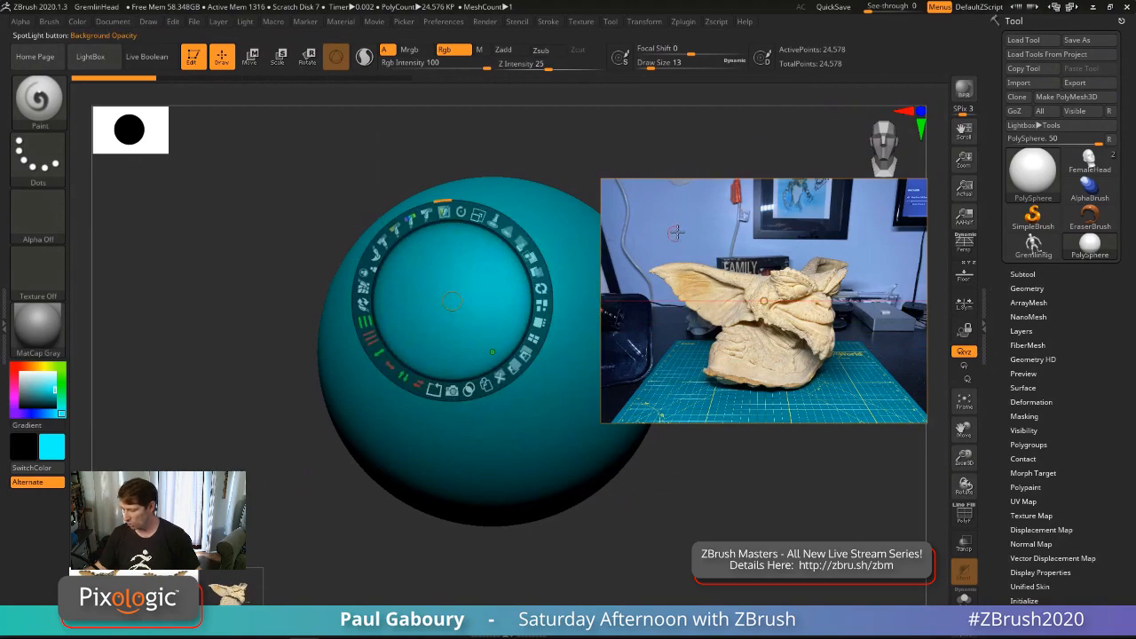
pyautogui.press('ctrl')
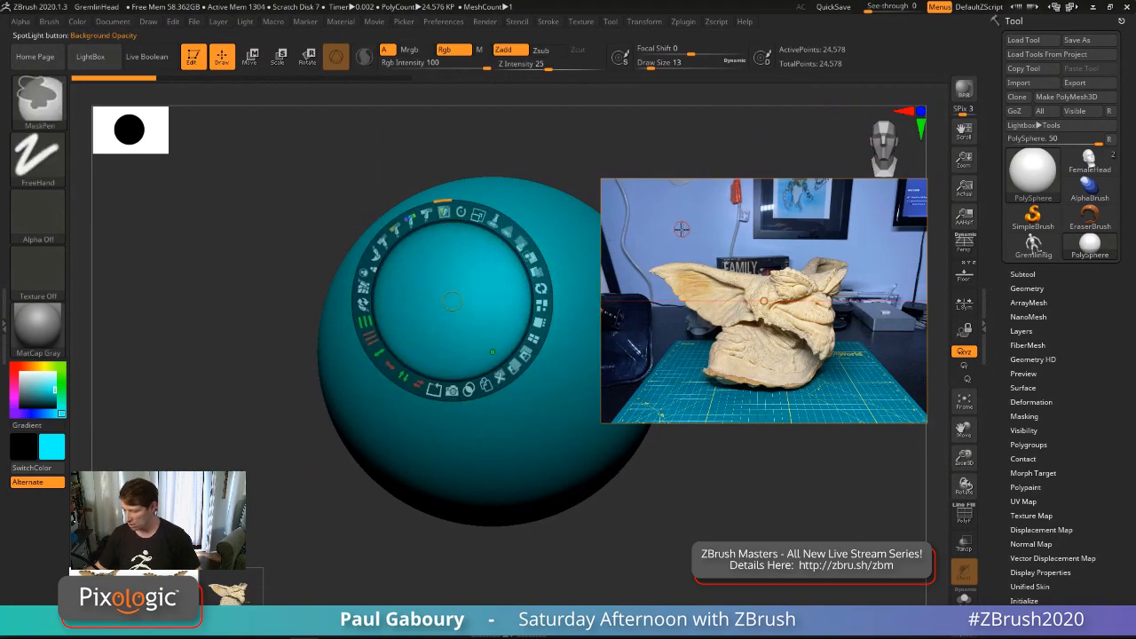
pyautogui.keyDown('ctrl'); pyautogui.moveTo(681, 231); pyautogui.dragTo(781, 128); pyautogui.keyUp('ctrl')
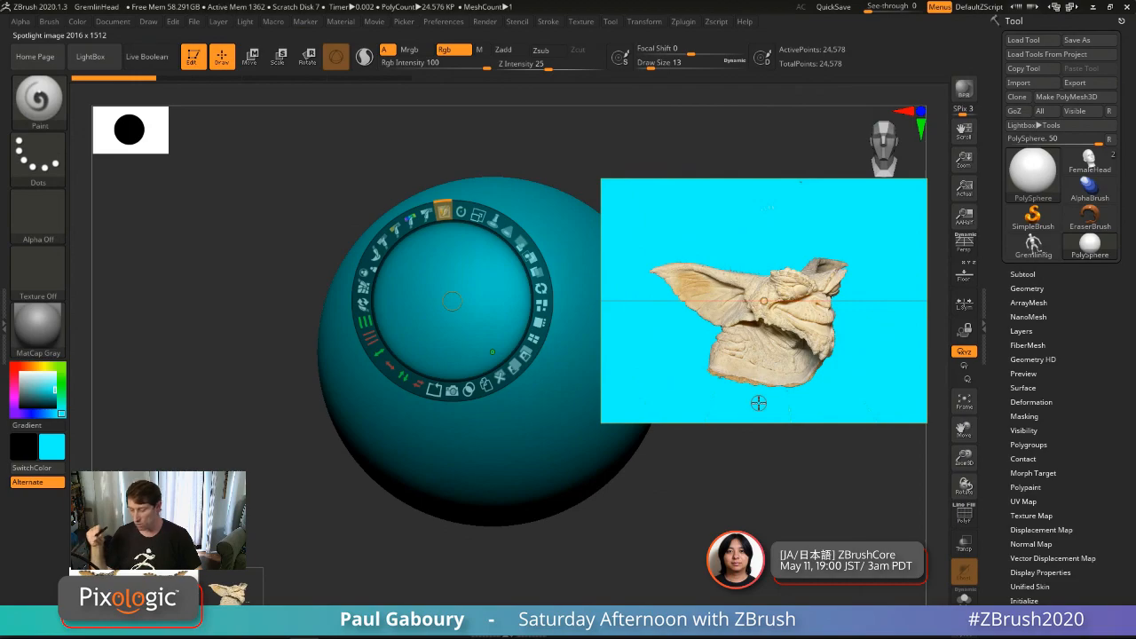
# Step: Swap the main color to black, fill the cyan background with it to make it transparent, and reset the main color to white
pyautogui.press('v')
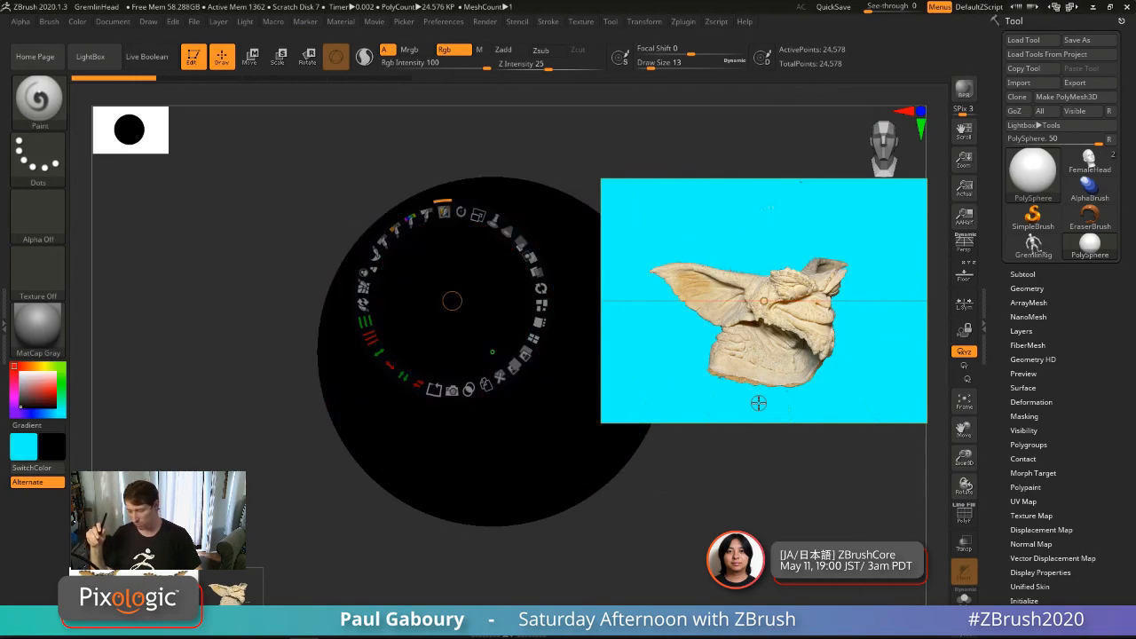
pyautogui.keyDown('ctrl'); pyautogui.click(651, 373); pyautogui.keyUp('ctrl')
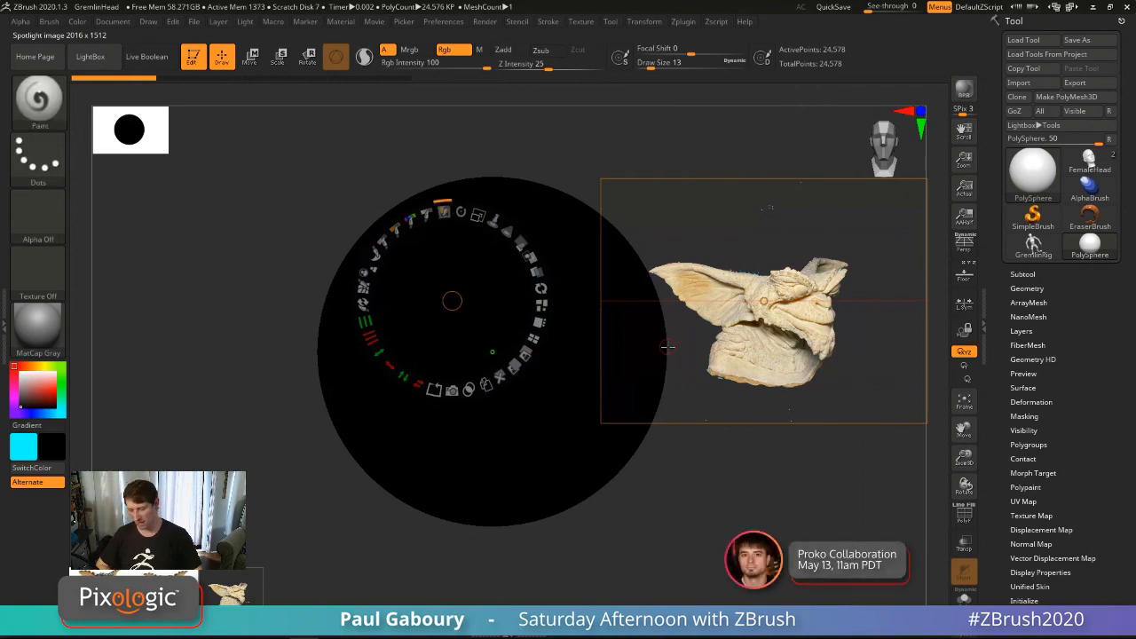
pyautogui.press('v')
pyautogui.click(21, 373)
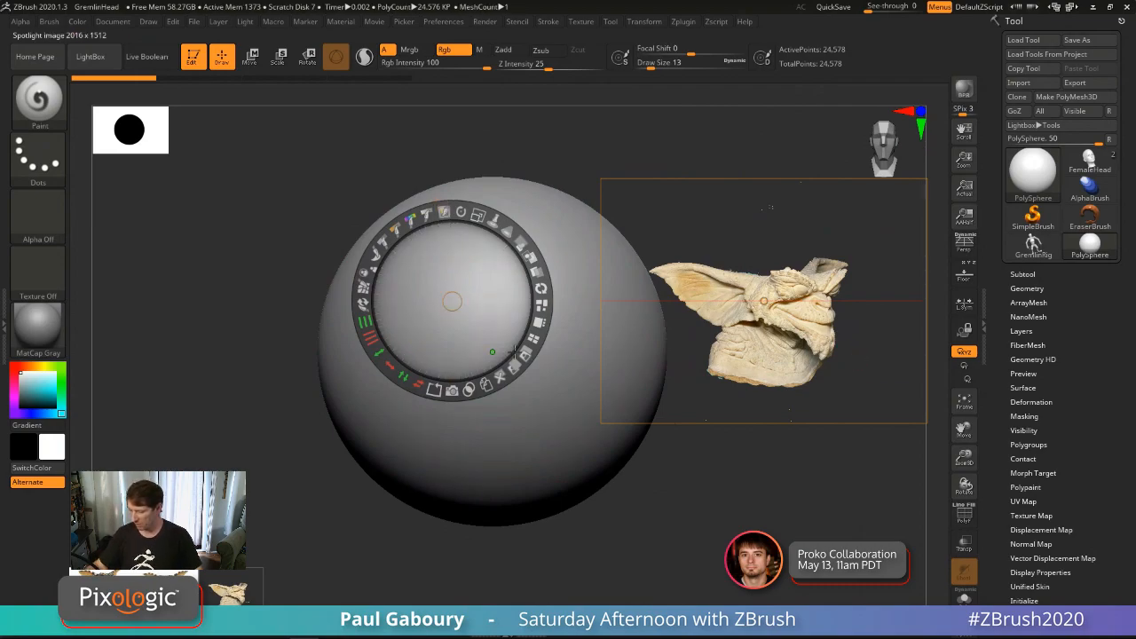
# Step: Center the Spotlight dial on the cut-out head, move the image to the canvas's upper-right corner, and scale it down slightly
pyautogui.moveTo(452, 302); pyautogui.dragTo(775, 271)
pyautogui.moveTo(810, 315); pyautogui.dragTo(880, 272)
pyautogui.moveTo(864, 148)
pyautogui.mouseDown()
pyautogui.moveTo(874, 157)
pyautogui.moveTo(873, 141)
pyautogui.mouseUp()
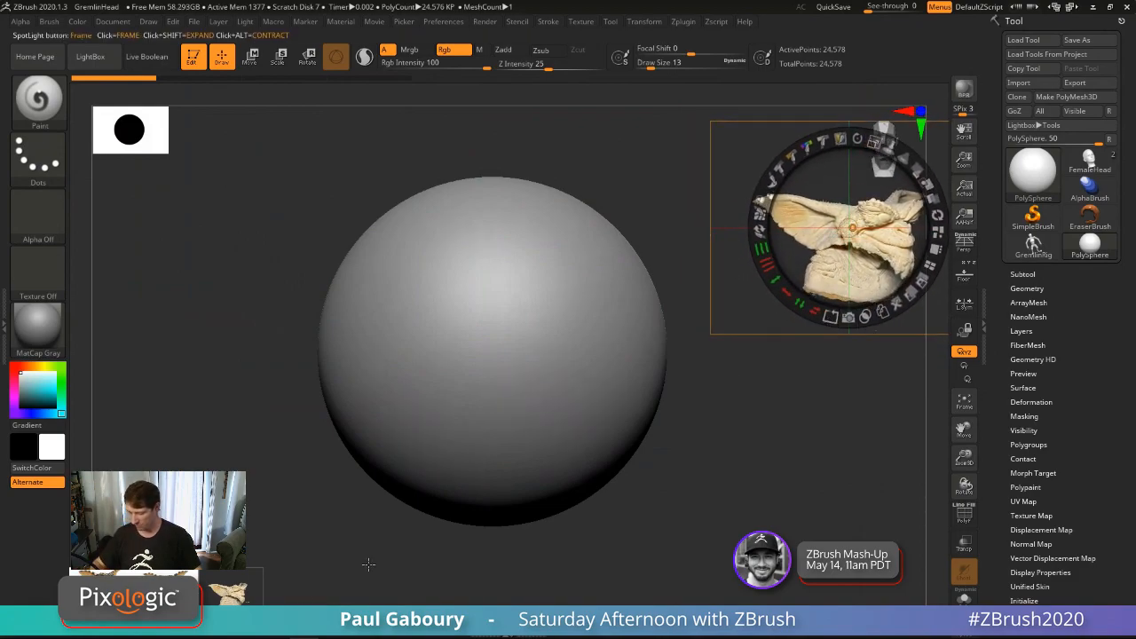
# Step: Delete the small duplicate head photo, and enlarge and place the front-view gremlin image along the canvas's upper-left edge
pyautogui.moveTo(236, 597); pyautogui.dragTo(280, 362)
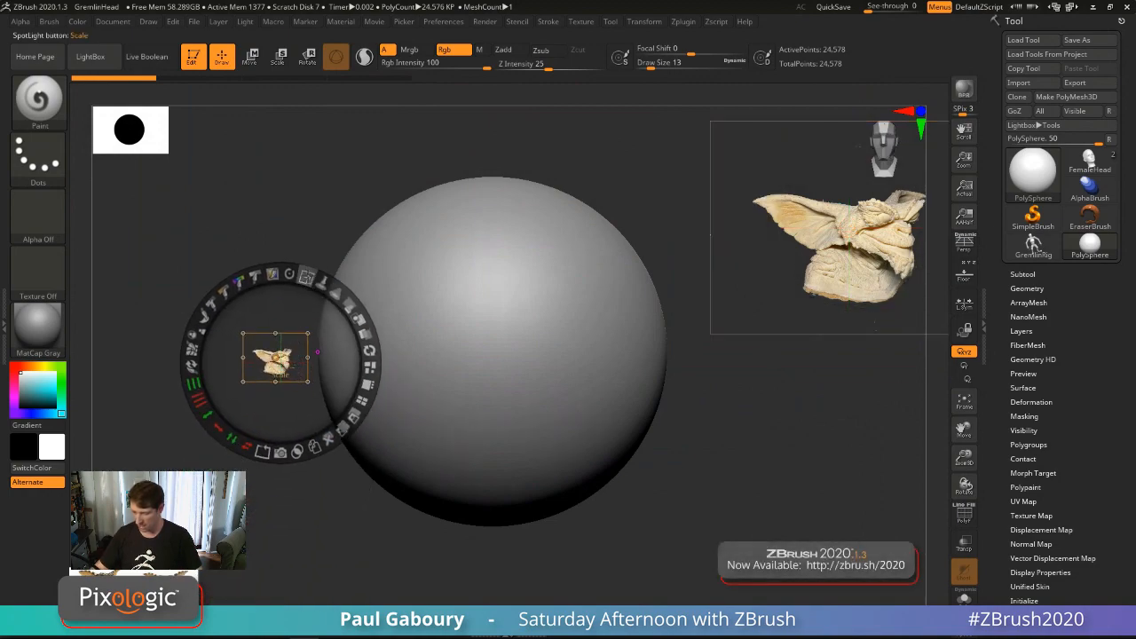
pyautogui.click(329, 439)
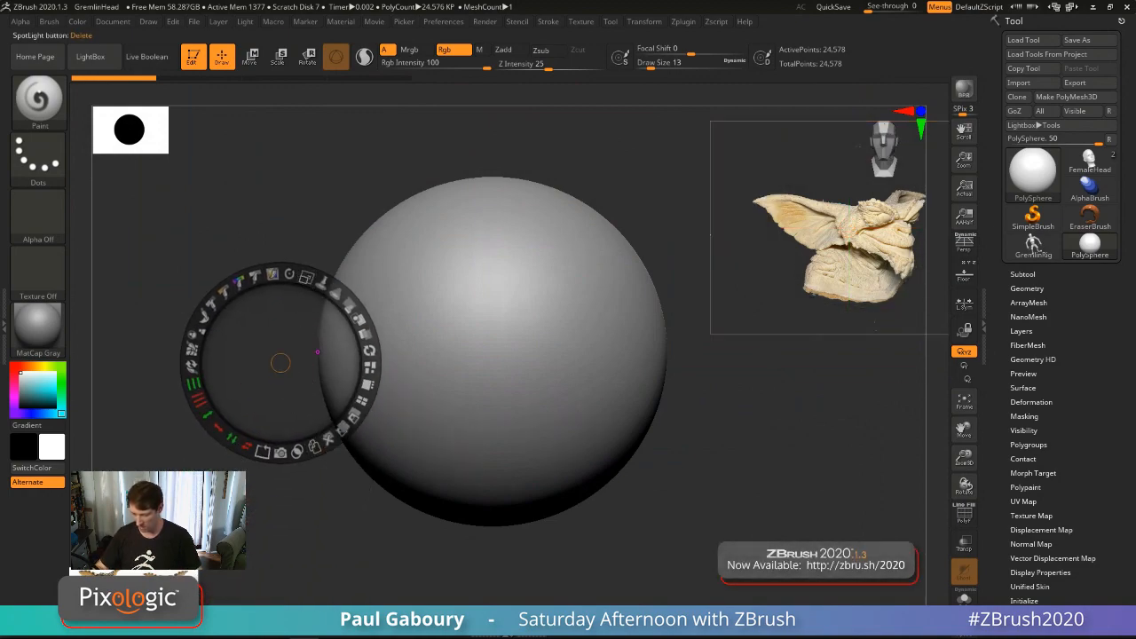
pyautogui.moveTo(173, 600); pyautogui.dragTo(180, 432)
pyautogui.keyDown('shift'); pyautogui.click(183, 410); pyautogui.keyUp('shift')
pyautogui.moveTo(201, 347); pyautogui.dragTo(188, 255)
# Step: Enlarge the crouching gremlin image and place it directly below the front-view gremlin image
pyautogui.moveTo(115, 594); pyautogui.dragTo(181, 473)
pyautogui.keyDown('shift'); pyautogui.click(181, 473); pyautogui.keyUp('shift')
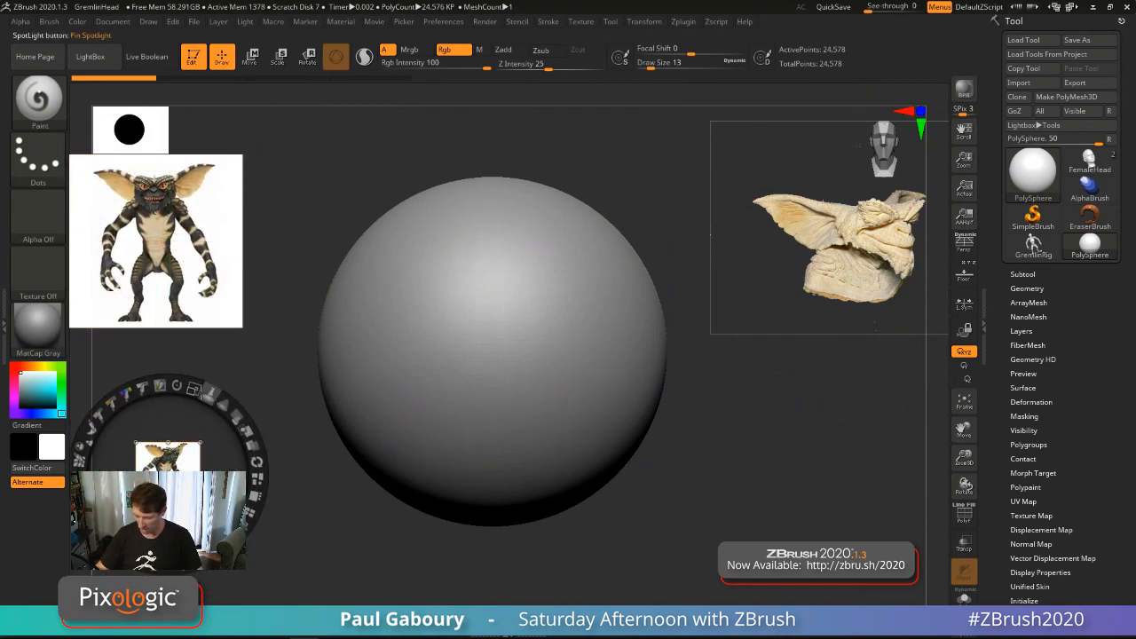
pyautogui.moveTo(197, 390)
pyautogui.mouseDown()
pyautogui.moveTo(249, 446)
pyautogui.moveTo(191, 452)
pyautogui.moveTo(186, 410)
pyautogui.mouseUp()
pyautogui.moveTo(197, 333); pyautogui.dragTo(205, 337)
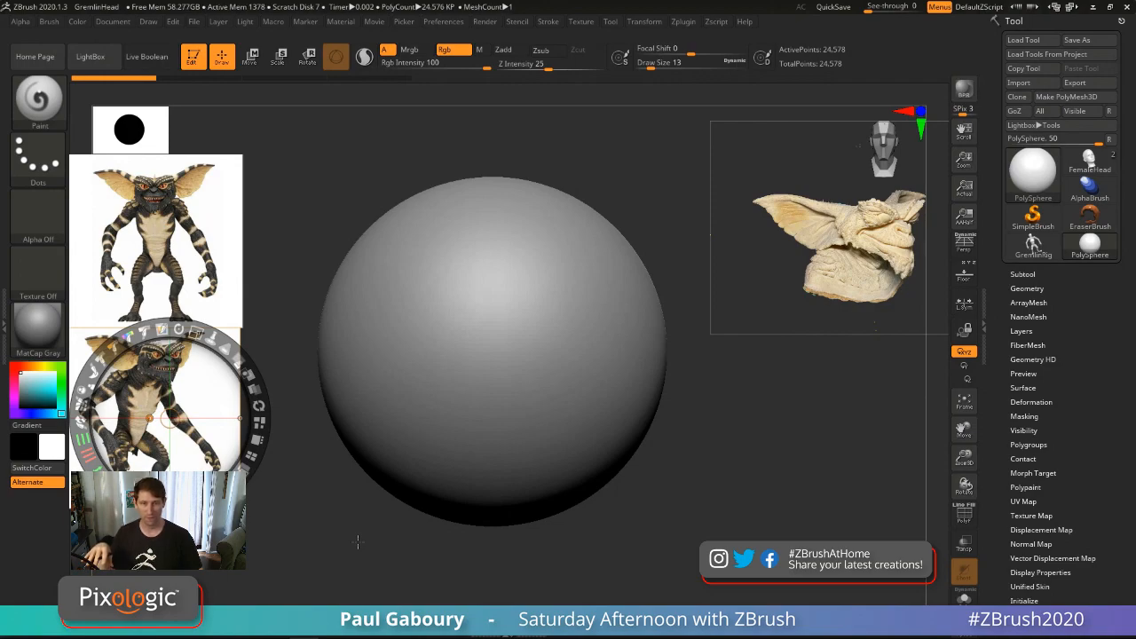
# Step: Leave Spotlight editing with the reference images kept on the canvas and subdivide the sphere twice
pyautogui.press('z')
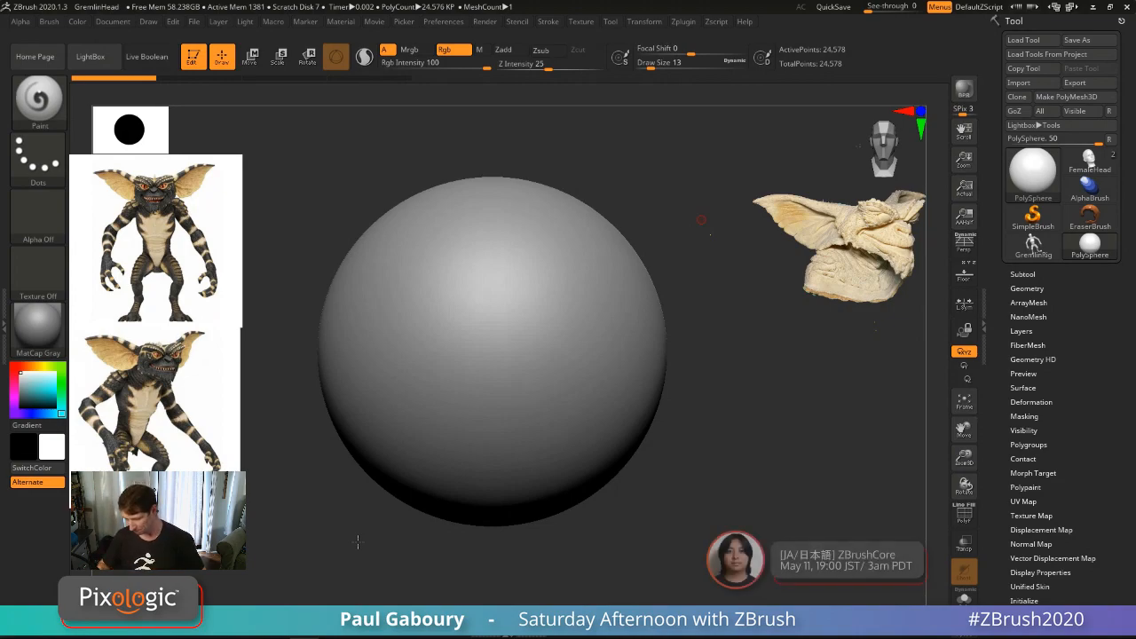
pyautogui.click(49, 22)
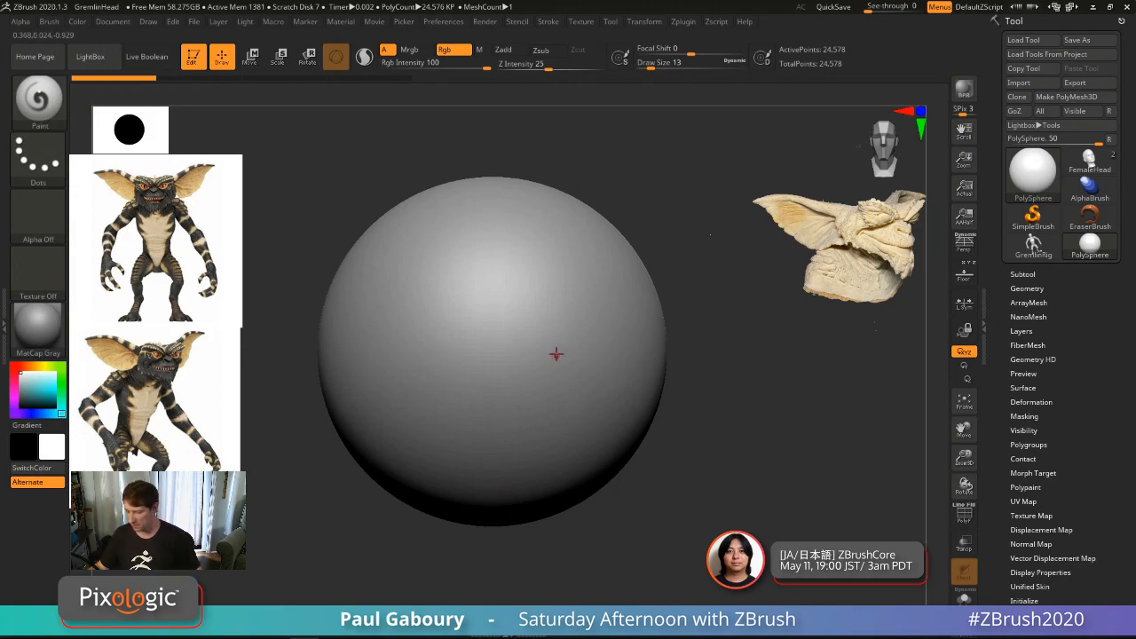
pyautogui.keyDown('alt'); pyautogui.moveTo(578, 355); pyautogui.dragTo(547, 374, button='right'); pyautogui.keyUp('alt')
pyautogui.hotkey('ctrl', 'd')
pyautogui.hotkey('ctrl', 'd')
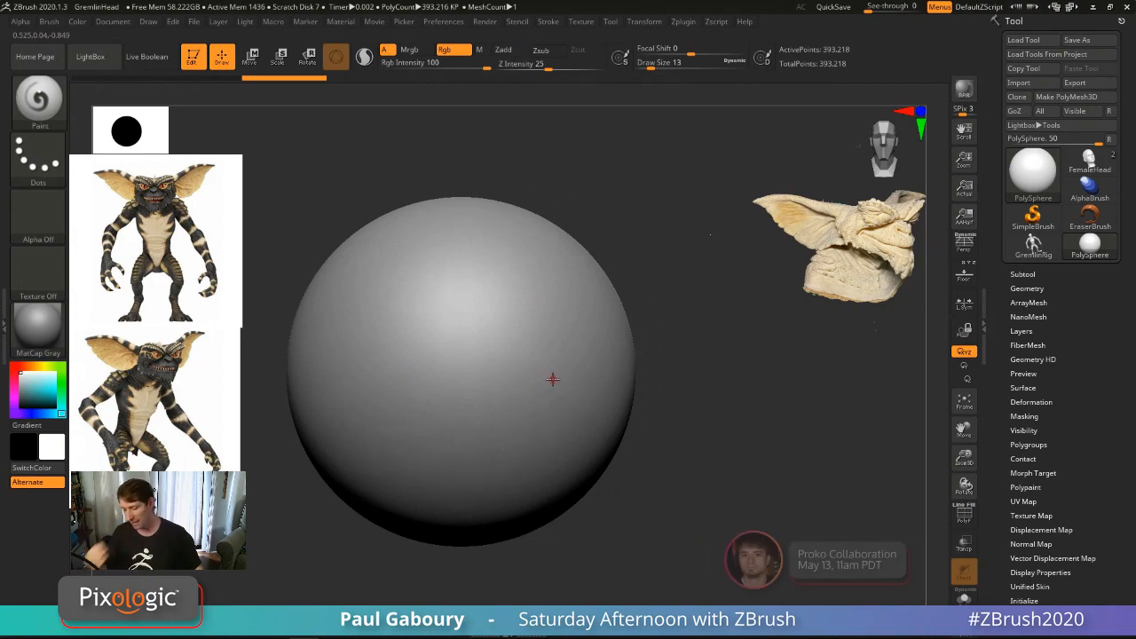
# Step: Line up the sphere behind the two gremlin reference images and set the Draw Size to 112
pyautogui.keyDown('alt'); pyautogui.moveTo(539, 393); pyautogui.dragTo(249, 411, button='right'); pyautogui.keyUp('alt')
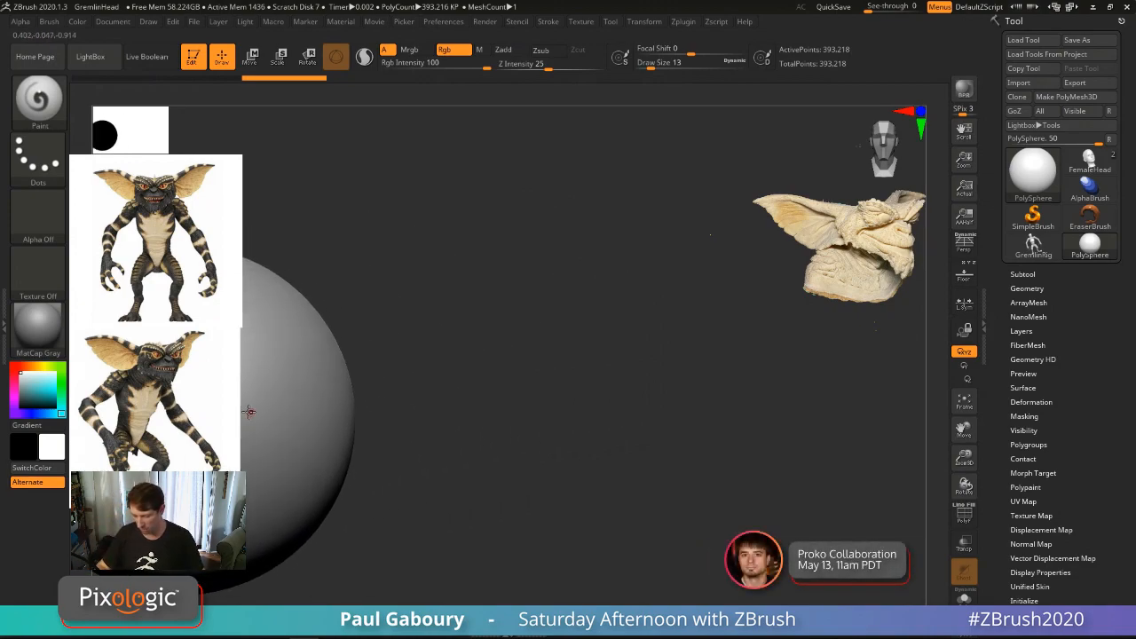
pyautogui.press('s')
pyautogui.moveTo(199, 409); pyautogui.dragTo(221, 406)
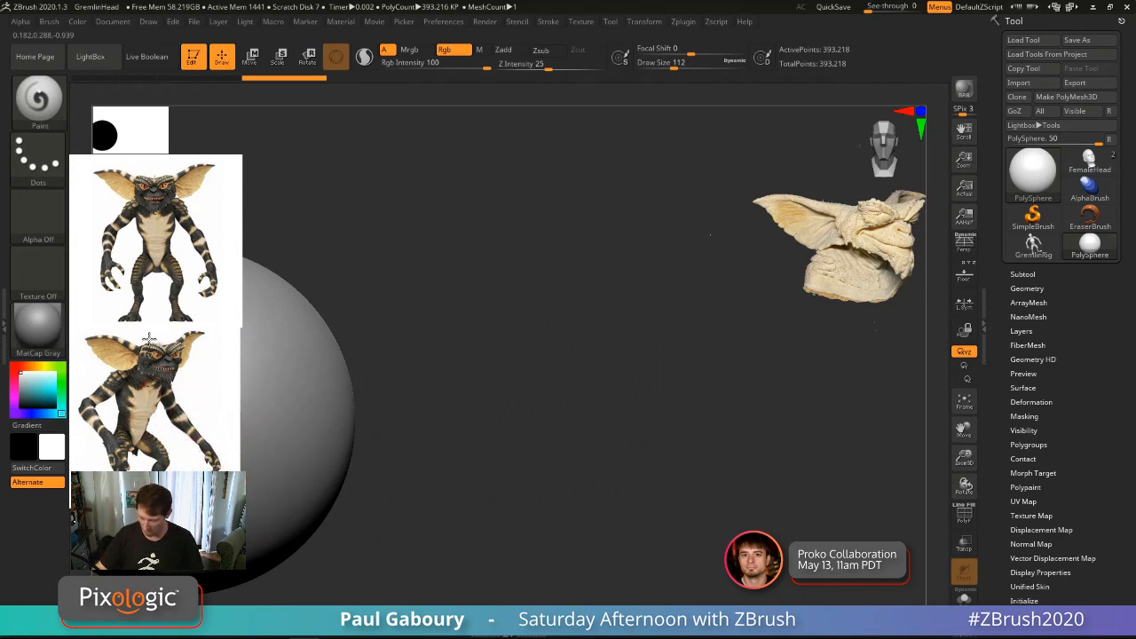
# Step: Paint the crouching gremlin image and the wrinkled head photo onto the sphere with the Paint brush
pyautogui.keyDown('alt'); pyautogui.moveTo(263, 443); pyautogui.dragTo(583, 404, button='right'); pyautogui.keyUp('alt')
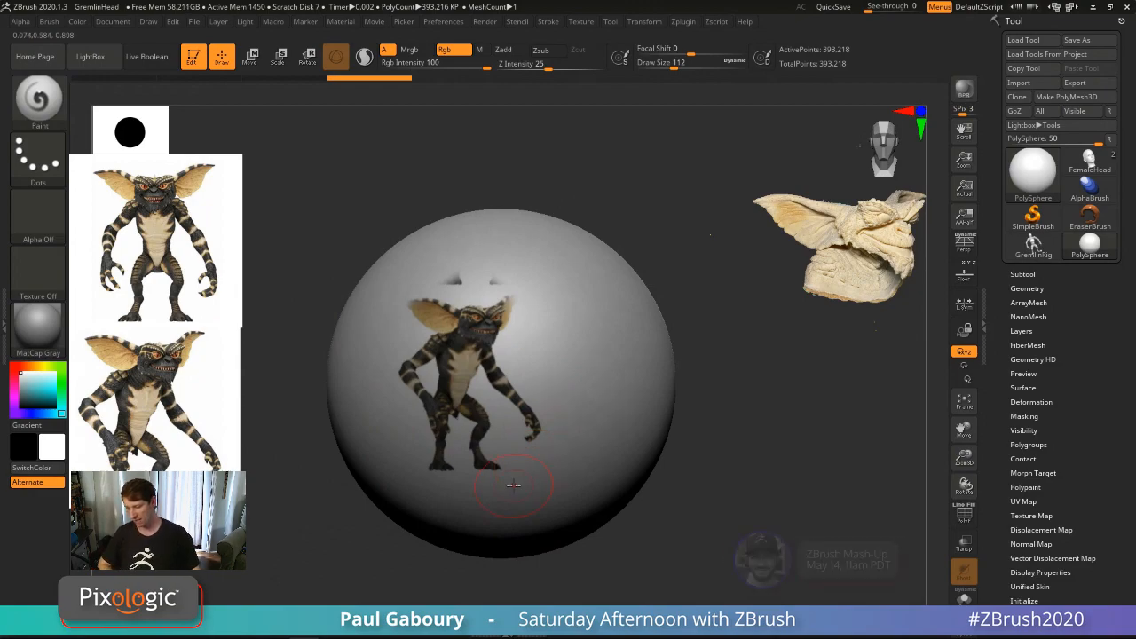
pyautogui.moveTo(533, 473)
pyautogui.keyDown('alt'); pyautogui.mouseDown(button='right')
pyautogui.moveTo(748, 363)
pyautogui.moveTo(861, 357)
pyautogui.mouseUp(button='right'); pyautogui.keyUp('alt')
pyautogui.moveTo(861, 357)
pyautogui.mouseDown(button='right')
pyautogui.moveTo(781, 361)
pyautogui.moveTo(771, 350)
pyautogui.moveTo(785, 348)
pyautogui.mouseUp(button='right')
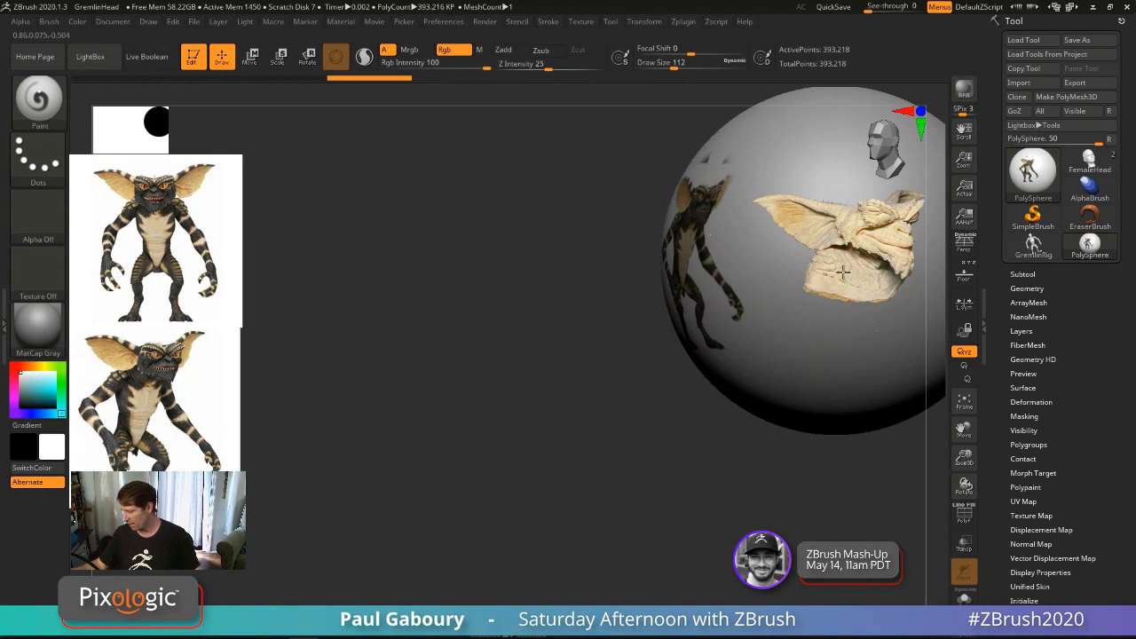
pyautogui.moveTo(897, 306); pyautogui.dragTo(895, 316)
pyautogui.moveTo(891, 369)
pyautogui.keyDown('alt'); pyautogui.mouseDown(button='right')
pyautogui.moveTo(491, 462)
pyautogui.moveTo(512, 446)
pyautogui.moveTo(552, 452)
pyautogui.mouseUp(button='right'); pyautogui.keyUp('alt')
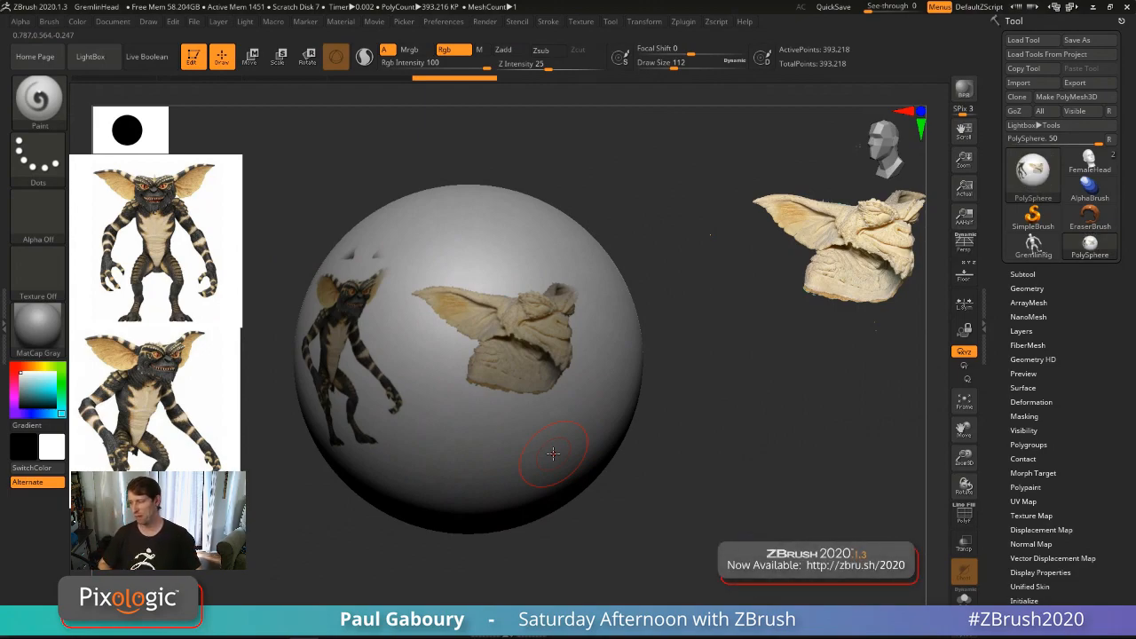
# Step: Undo both painted image strokes so the sphere is blank again
pyautogui.press('ctrl')
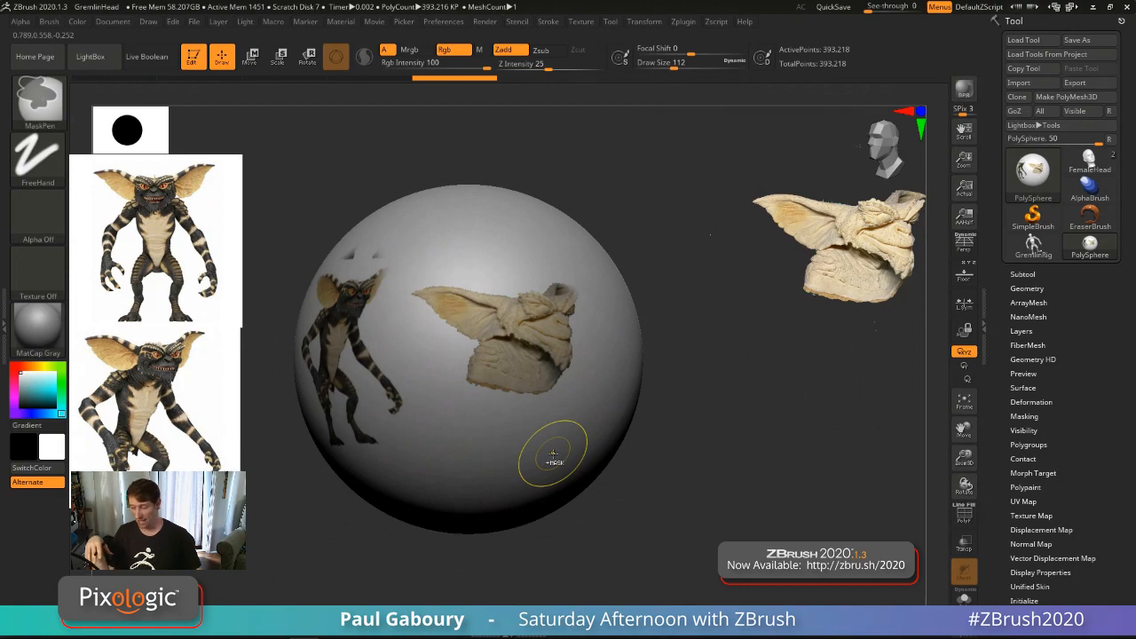
pyautogui.hotkey('ctrl', 'z')
pyautogui.hotkey('ctrl', 'z')
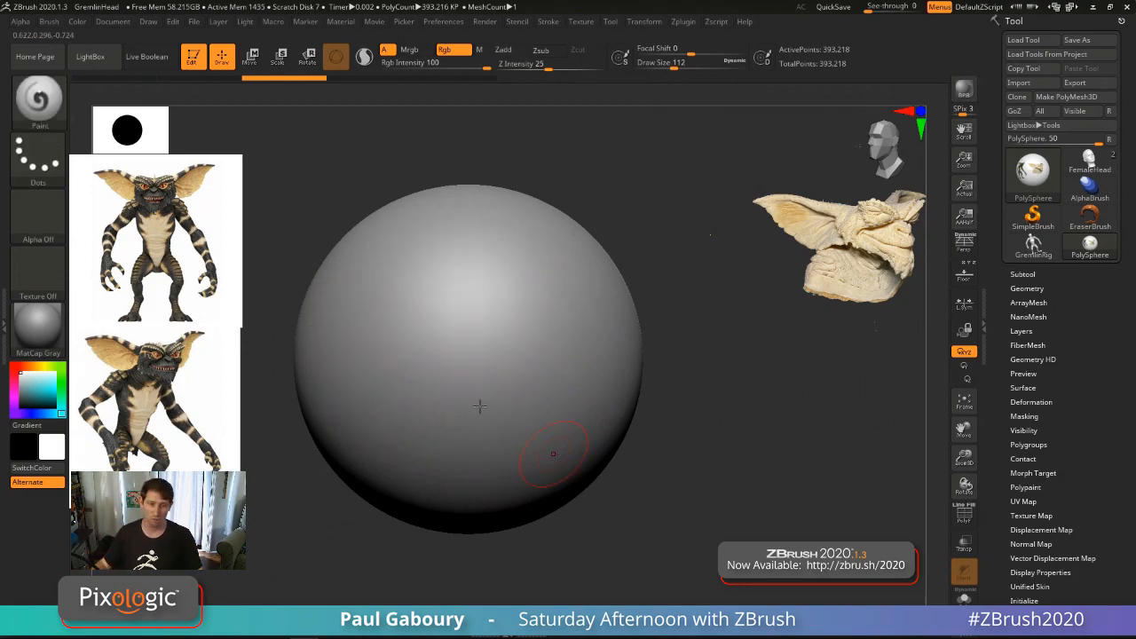
pyautogui.moveTo(626, 414)
pyautogui.keyDown('alt'); pyautogui.mouseDown(button='right')
pyautogui.moveTo(528, 409)
pyautogui.moveTo(643, 405)
pyautogui.mouseUp(button='right'); pyautogui.keyUp('alt')
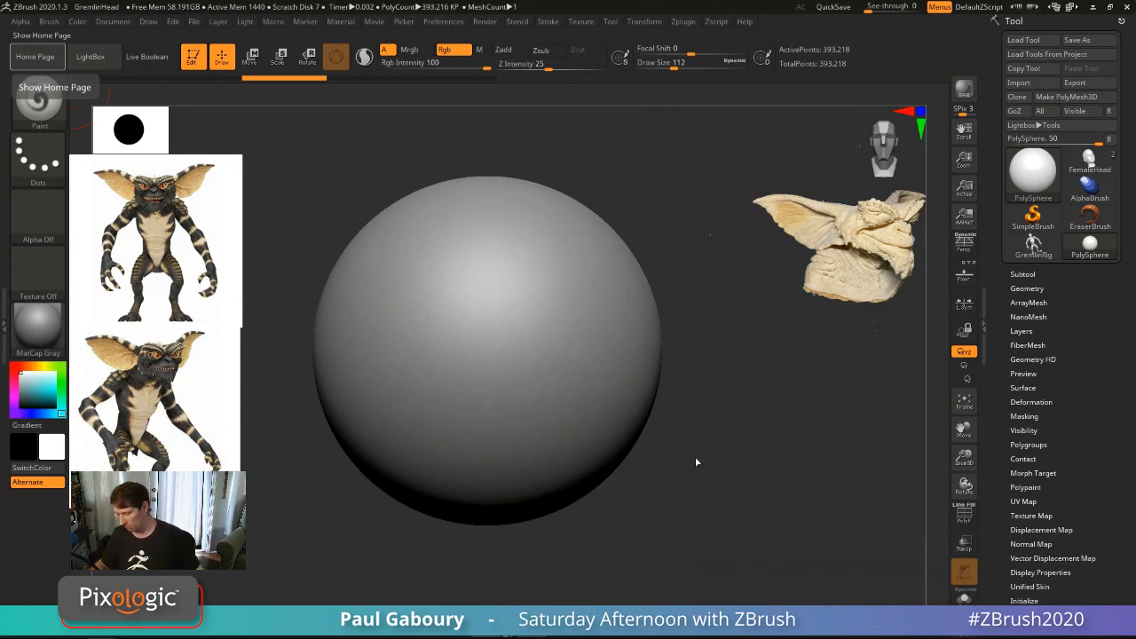
pyautogui.moveTo(698, 463)
pyautogui.mouseDown()
pyautogui.moveTo(684, 482)
pyautogui.moveTo(691, 462)
pyautogui.moveTo(665, 474)
pyautogui.moveTo(687, 471)
pyautogui.mouseUp()
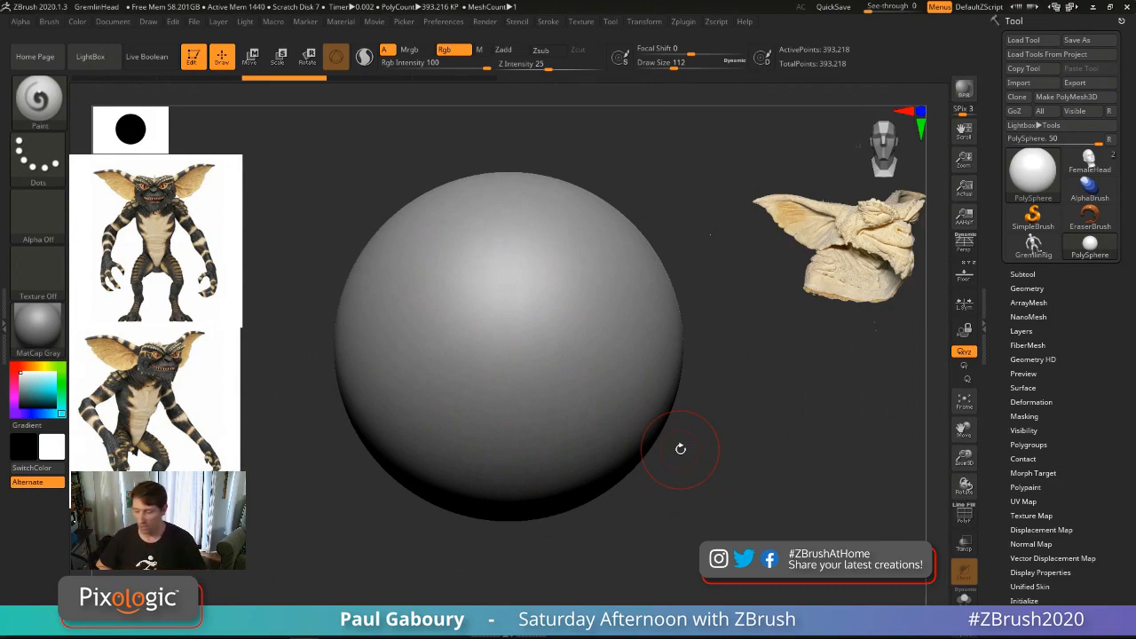
# Step: Set the Draw Size to 77 and switch to the Standard sculpting brush
pyautogui.keyDown('alt'); pyautogui.moveTo(524, 451); pyautogui.dragTo(819, 375); pyautogui.keyUp('alt')
pyautogui.press('s')
pyautogui.moveTo(799, 318); pyautogui.dragTo(791, 316)
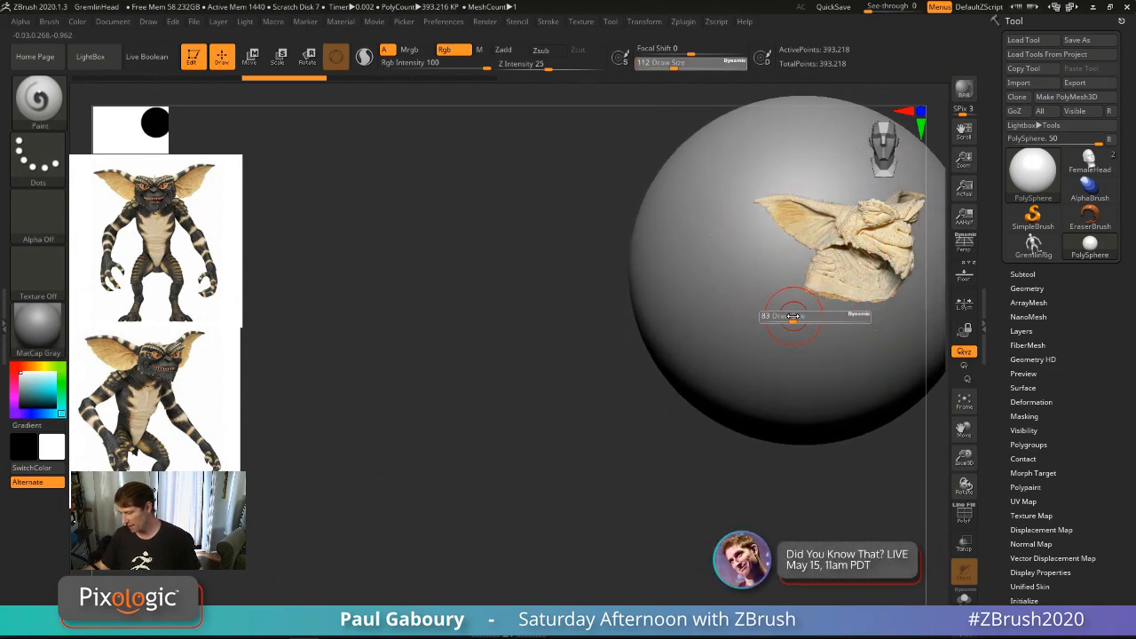
pyautogui.press('b')
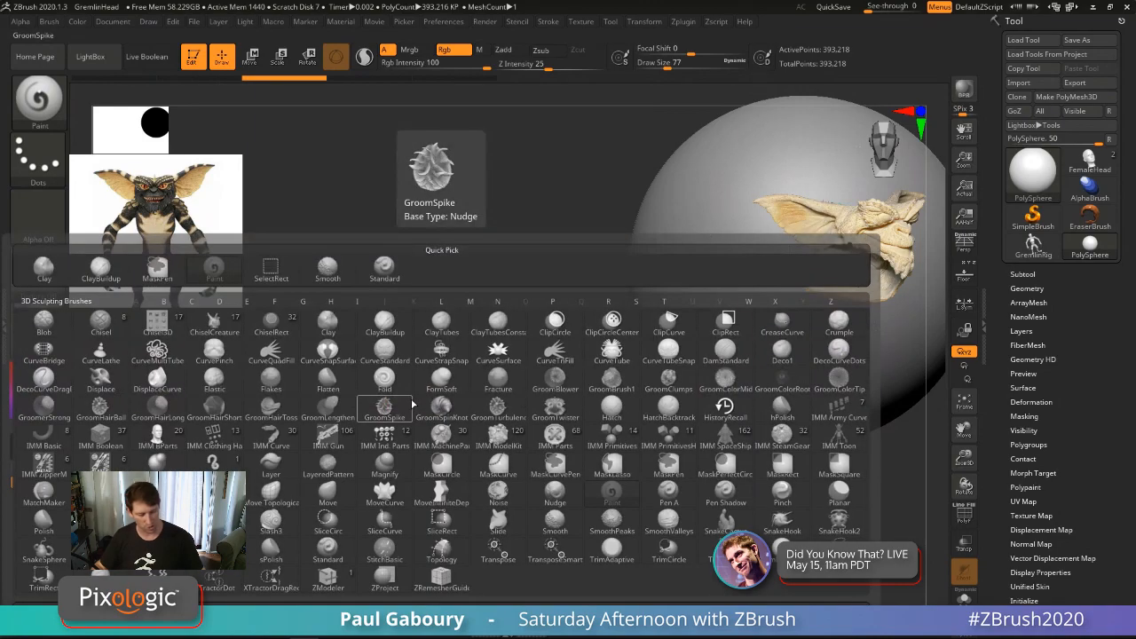
pyautogui.press('s')
pyautogui.press('t')
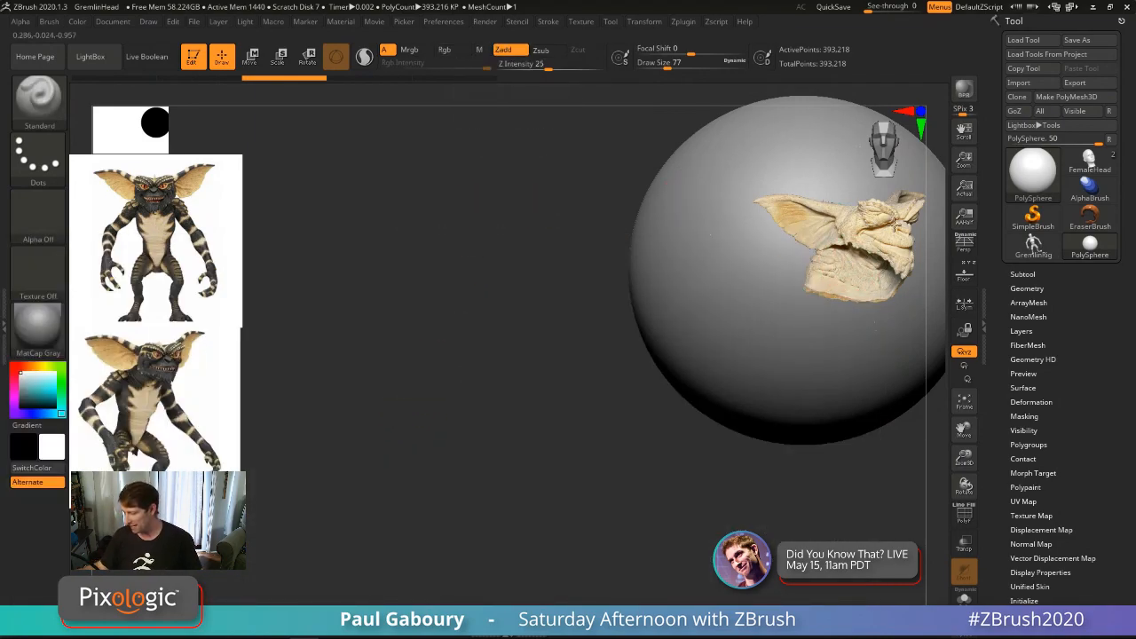
# Step: Try sculpting the head photo's wrinkles into the sphere with the Standard brush, inspect the relief and undo it
pyautogui.moveTo(850, 242); pyautogui.dragTo(894, 288)
pyautogui.keyDown('alt'); pyautogui.moveTo(894, 289); pyautogui.dragTo(643, 336, button='right'); pyautogui.keyUp('alt')
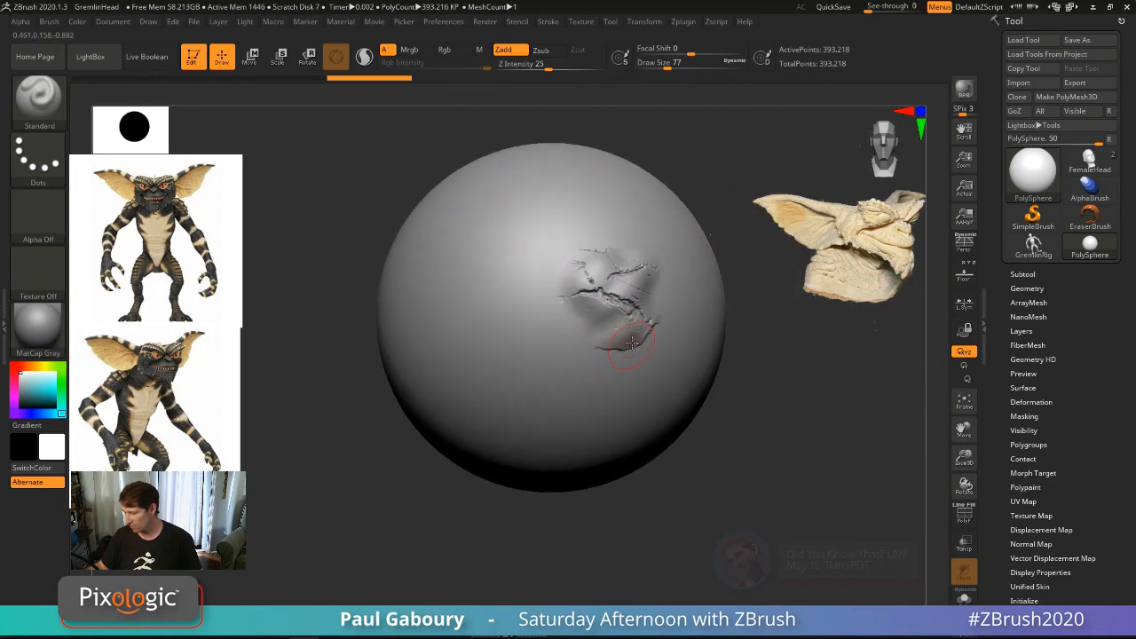
pyautogui.moveTo(651, 383); pyautogui.dragTo(597, 378, button='right')
pyautogui.keyDown('ctrl'); pyautogui.moveTo(624, 297); pyautogui.dragTo(595, 332, button='right'); pyautogui.keyUp('ctrl')
pyautogui.hotkey('ctrl', 'z')
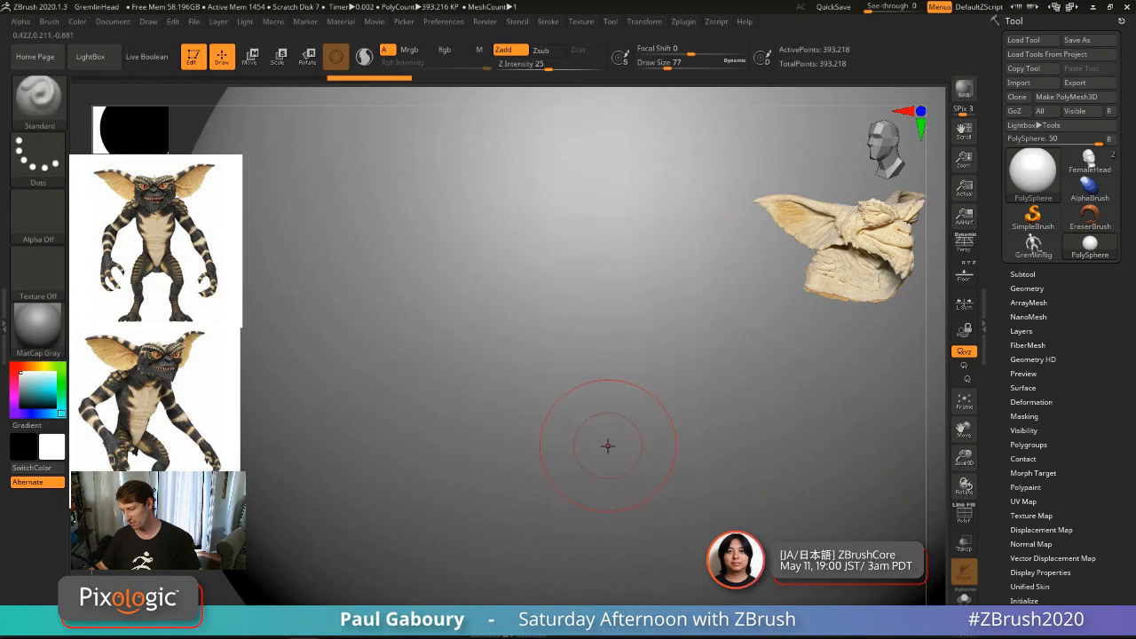
# Step: Try sculpting the front-view gremlin's body into the sphere with the Standard brush and undo the relief
pyautogui.moveTo(534, 422)
pyautogui.keyDown('alt'); pyautogui.mouseDown(button='right')
pyautogui.moveTo(305, 385)
pyautogui.moveTo(244, 335)
pyautogui.moveTo(254, 271)
pyautogui.moveTo(218, 251)
pyautogui.mouseUp(button='right'); pyautogui.keyUp('alt')
pyautogui.moveTo(187, 265)
pyautogui.mouseDown()
pyautogui.moveTo(158, 237)
pyautogui.moveTo(96, 249)
pyautogui.mouseUp()
pyautogui.keyDown('alt'); pyautogui.moveTo(296, 318); pyautogui.dragTo(557, 367, button='right'); pyautogui.keyUp('alt')
pyautogui.keyDown('shift'); pyautogui.moveTo(517, 400); pyautogui.dragTo(507, 397, button='right'); pyautogui.keyUp('shift')
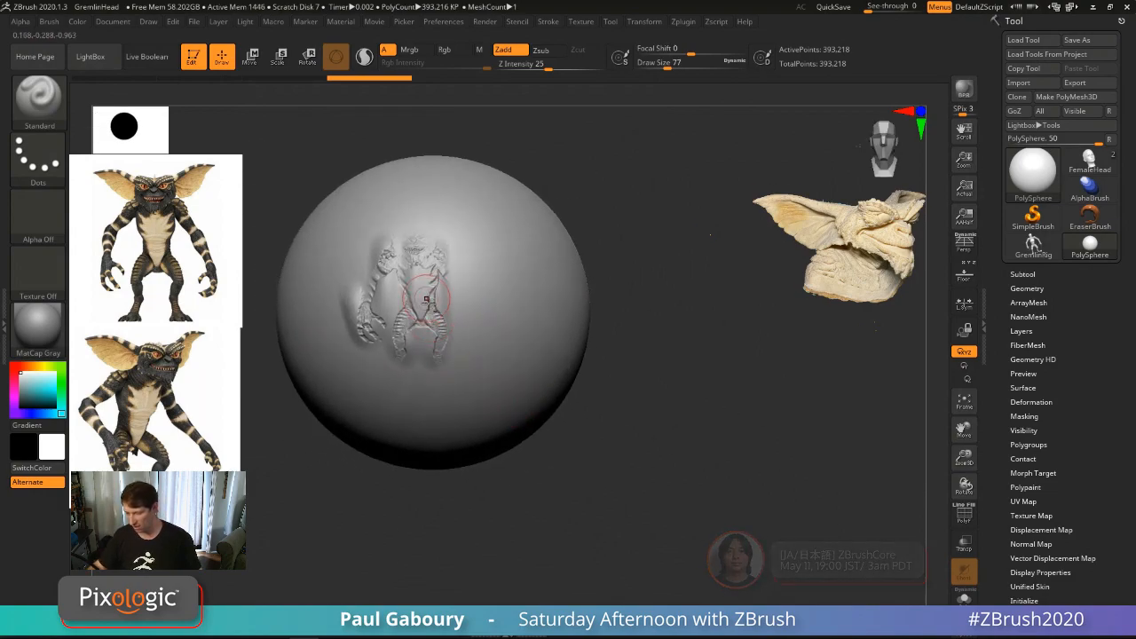
pyautogui.keyDown('alt'); pyautogui.moveTo(430, 306); pyautogui.dragTo(500, 344, button='right'); pyautogui.keyUp('alt')
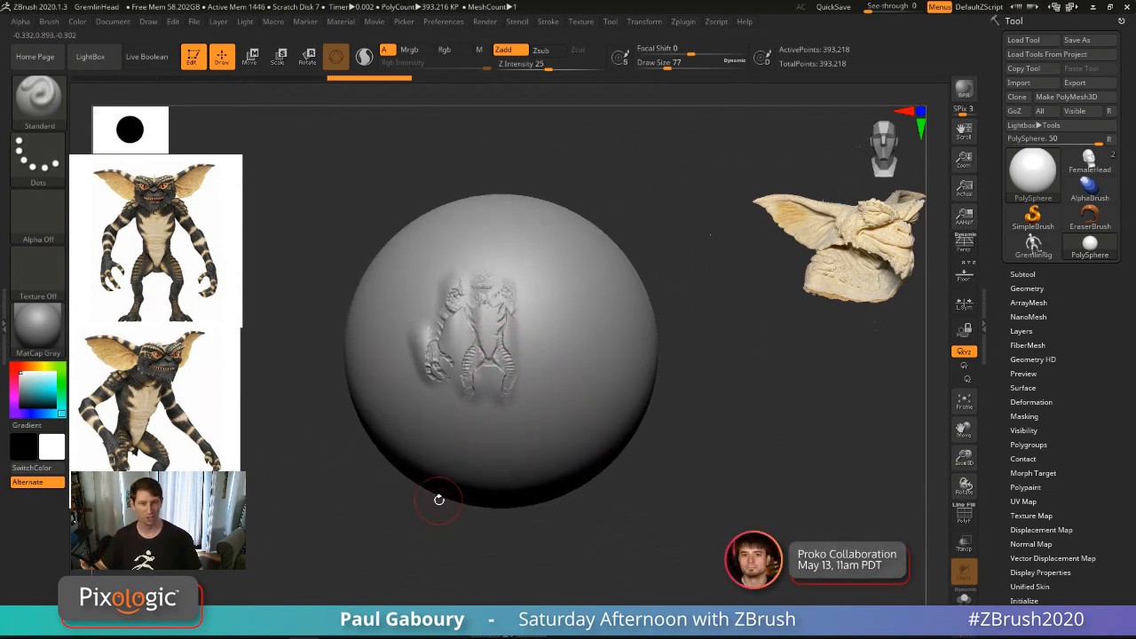
pyautogui.hotkey('ctrl', 'z')
# Step: Sample a dark grey from the crouching gremlin image and bring up the Spotlight dial over the sphere
pyautogui.moveTo(573, 403)
pyautogui.keyDown('alt'); pyautogui.mouseDown(button='right')
pyautogui.moveTo(550, 428)
pyautogui.moveTo(587, 400)
pyautogui.moveTo(575, 393)
pyautogui.mouseUp(button='right'); pyautogui.keyUp('alt')
pyautogui.press('c')
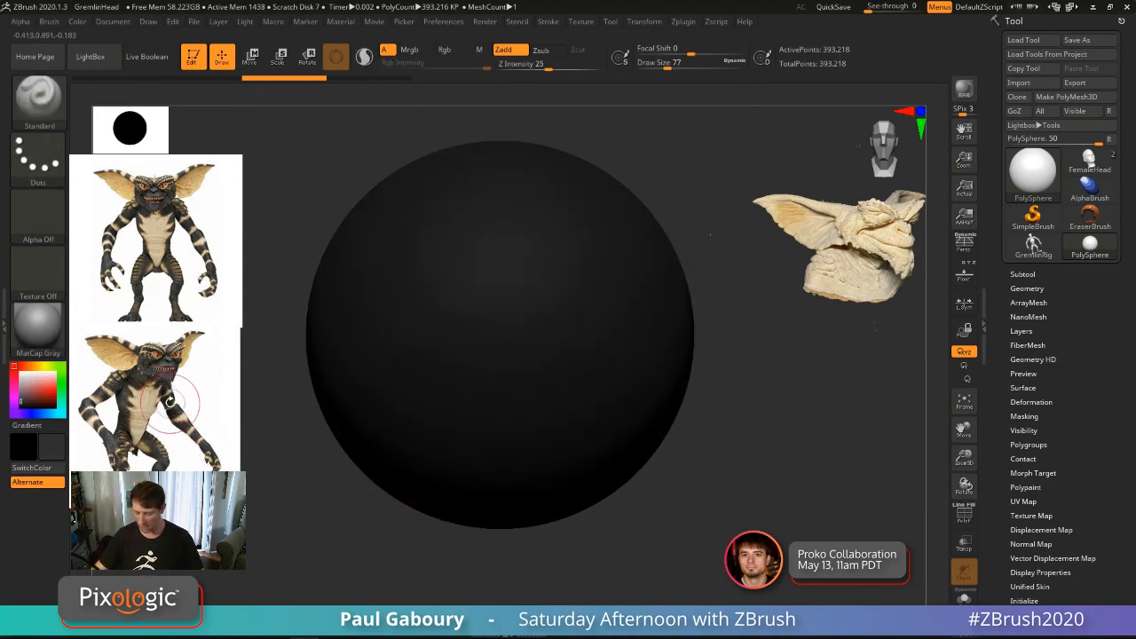
pyautogui.hotkey('shift', 'z')
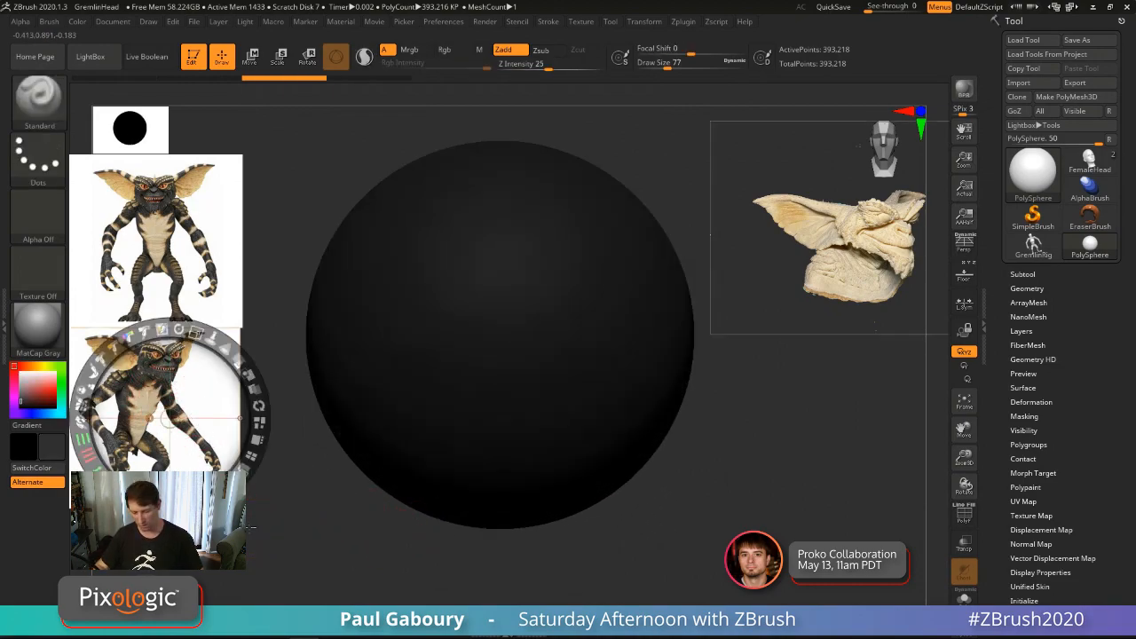
pyautogui.moveTo(173, 415); pyautogui.dragTo(435, 218)
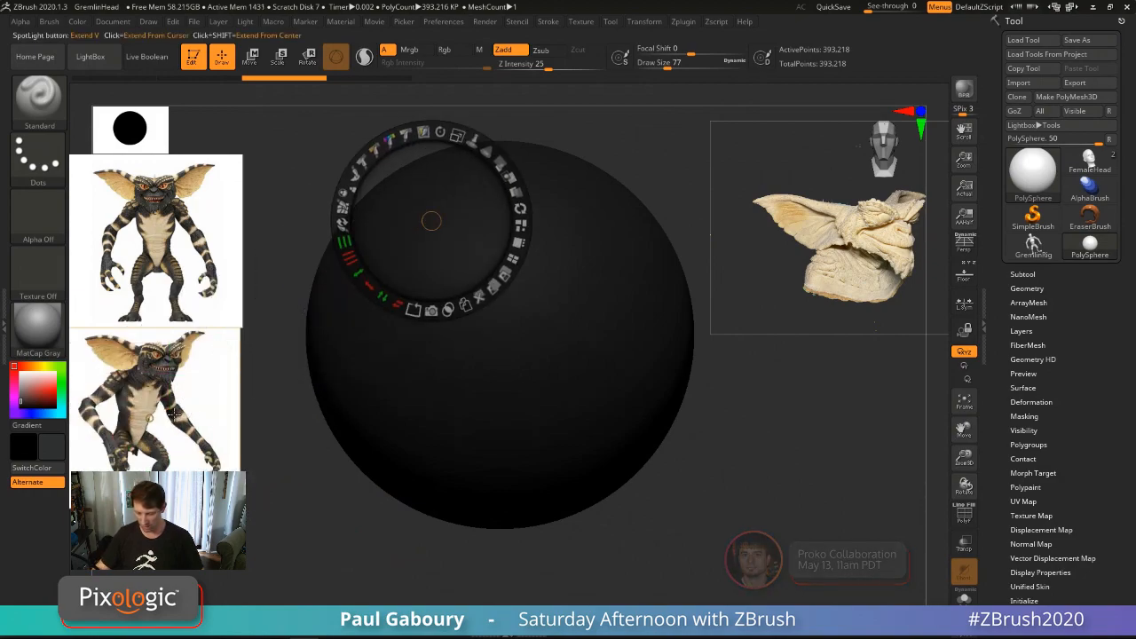
# Step: Sample various skin colours from the crouching gremlin image, from dark red to light orange
pyautogui.press('c')
pyautogui.press('c')
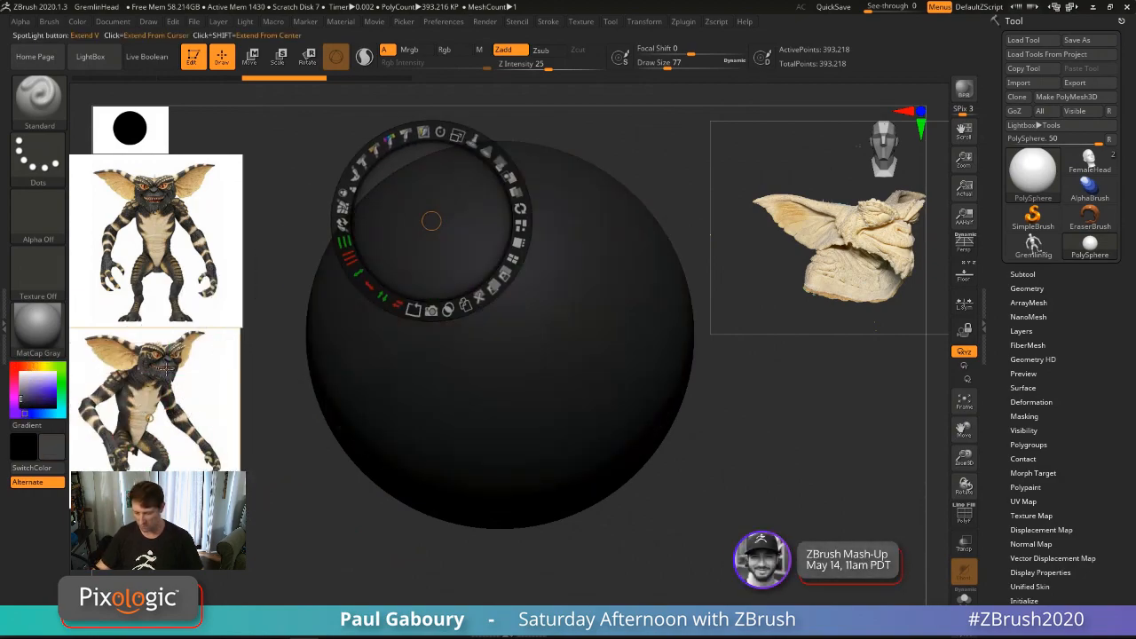
pyautogui.press('c')
pyautogui.press('c')
pyautogui.press('c')
pyautogui.press('c')
pyautogui.press('c')
pyautogui.press('c')
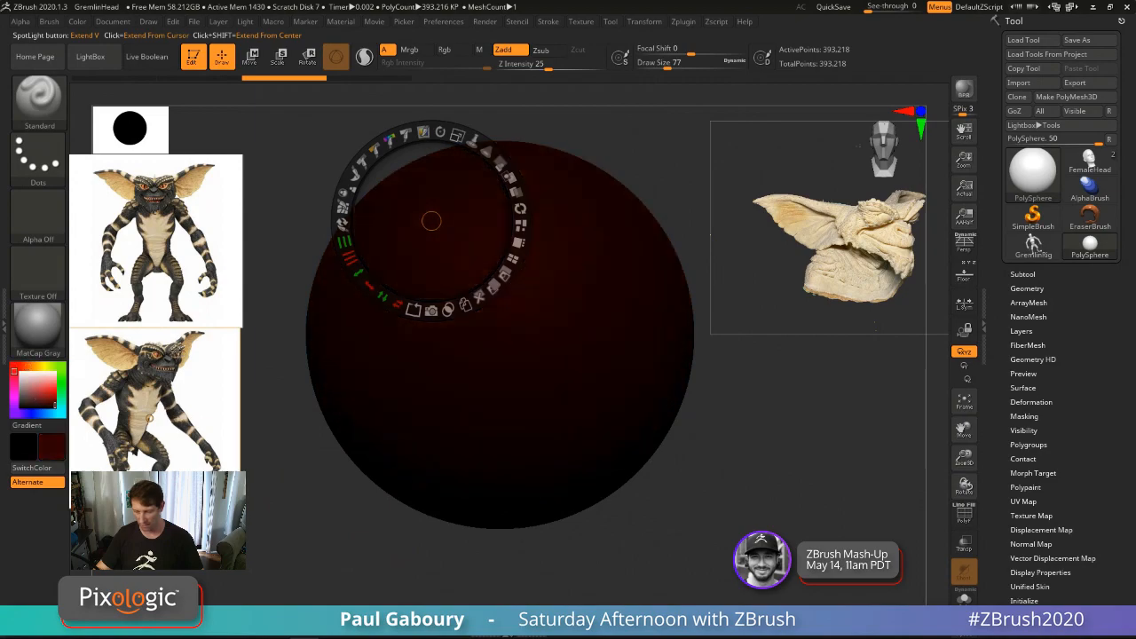
pyautogui.press('c')
pyautogui.press('c')
pyautogui.press('c')
pyautogui.press('c')
pyautogui.press('c')
pyautogui.press('c')
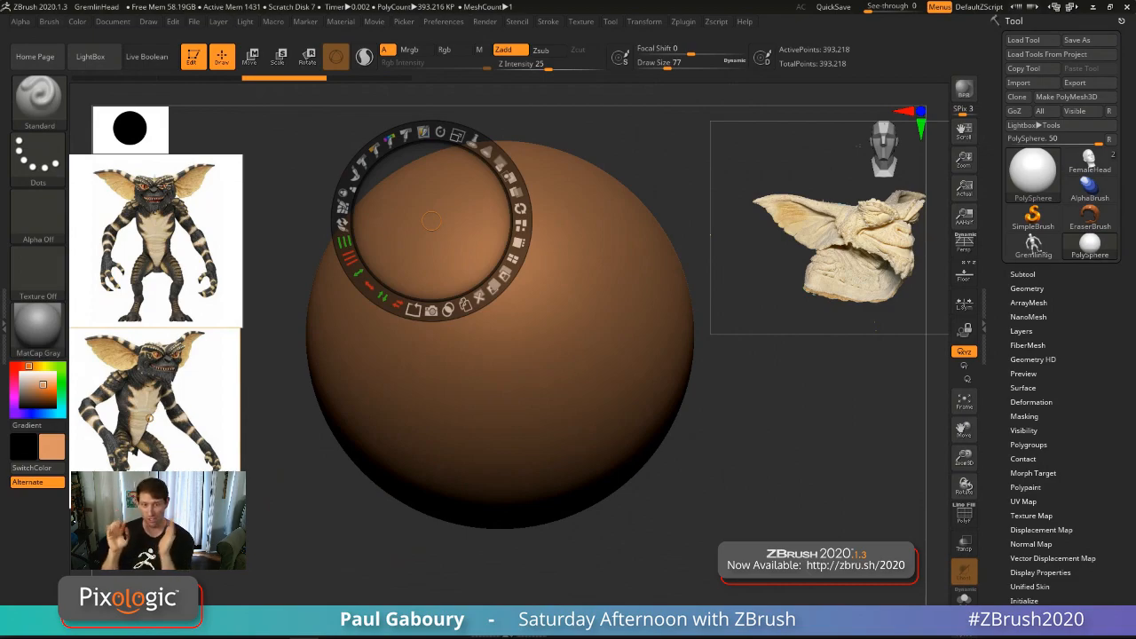
# Step: Look up the Edit Spotlight command and sample beige tones from the crouching gremlin's belly
pyautogui.click(645, 21)
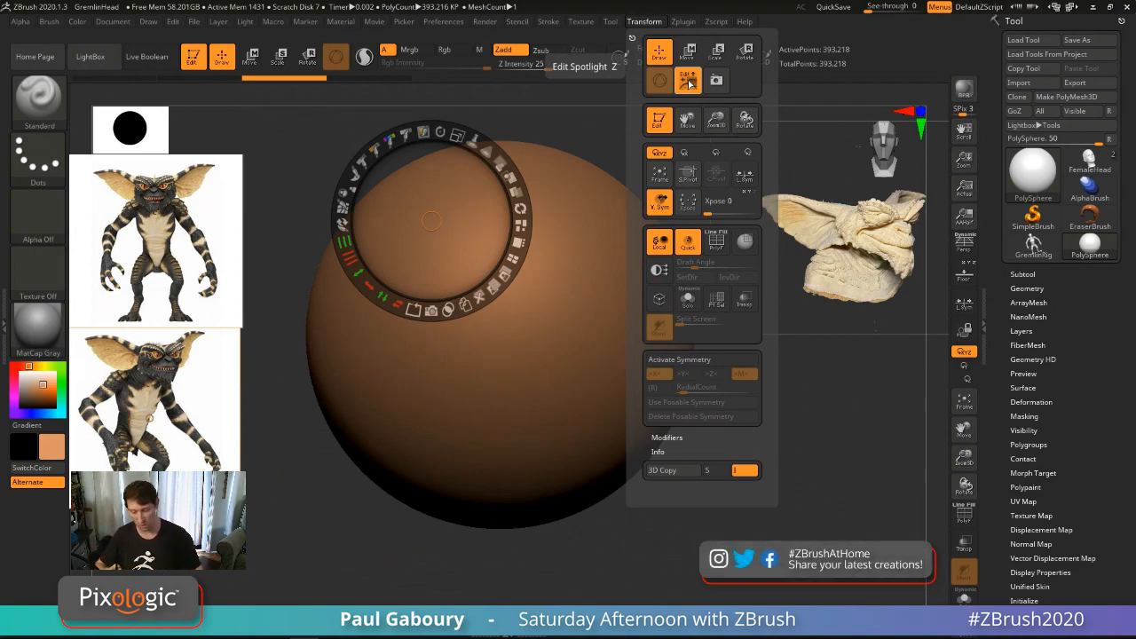
pyautogui.press('c')
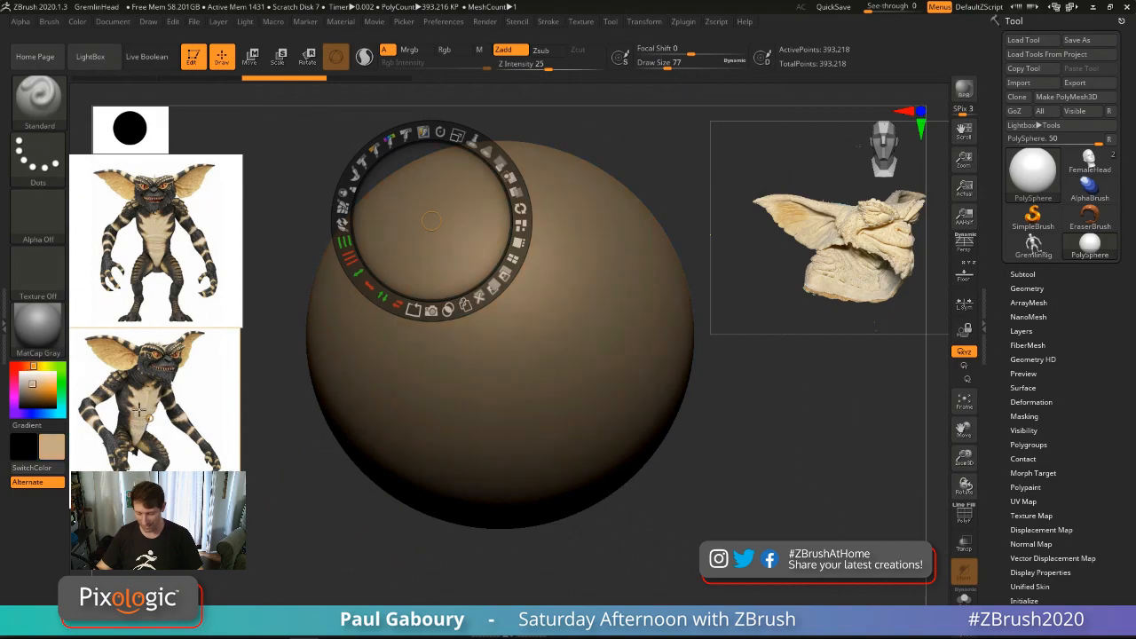
pyautogui.press('c')
pyautogui.press('c')
pyautogui.press('c')
pyautogui.press('c')
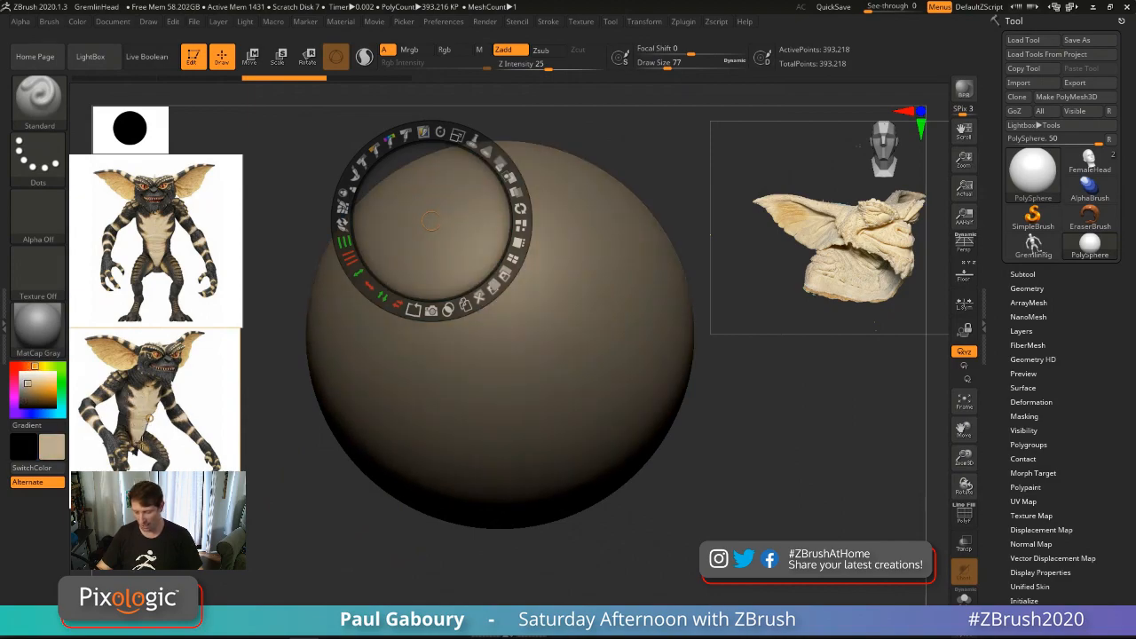
# Step: Sample cream and tan tones from the wrinkled head photo and reset the active colour to white
pyautogui.press('c')
pyautogui.press('c')
pyautogui.press('c')
pyautogui.press('c')
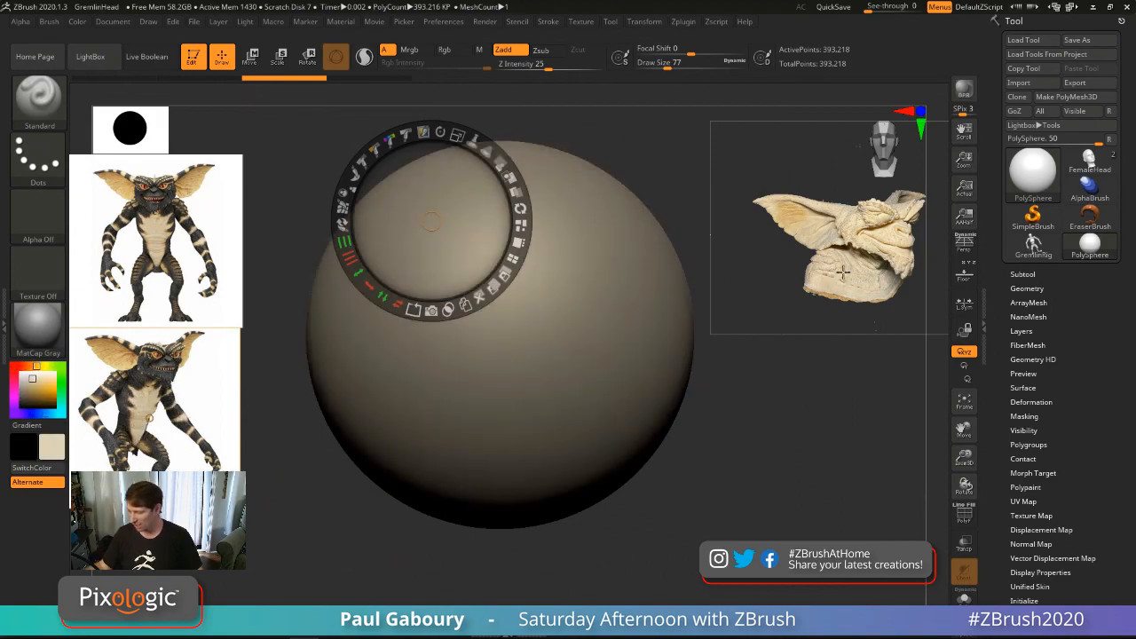
pyautogui.press('c')
pyautogui.press('c')
pyautogui.press('c')
pyautogui.press('c')
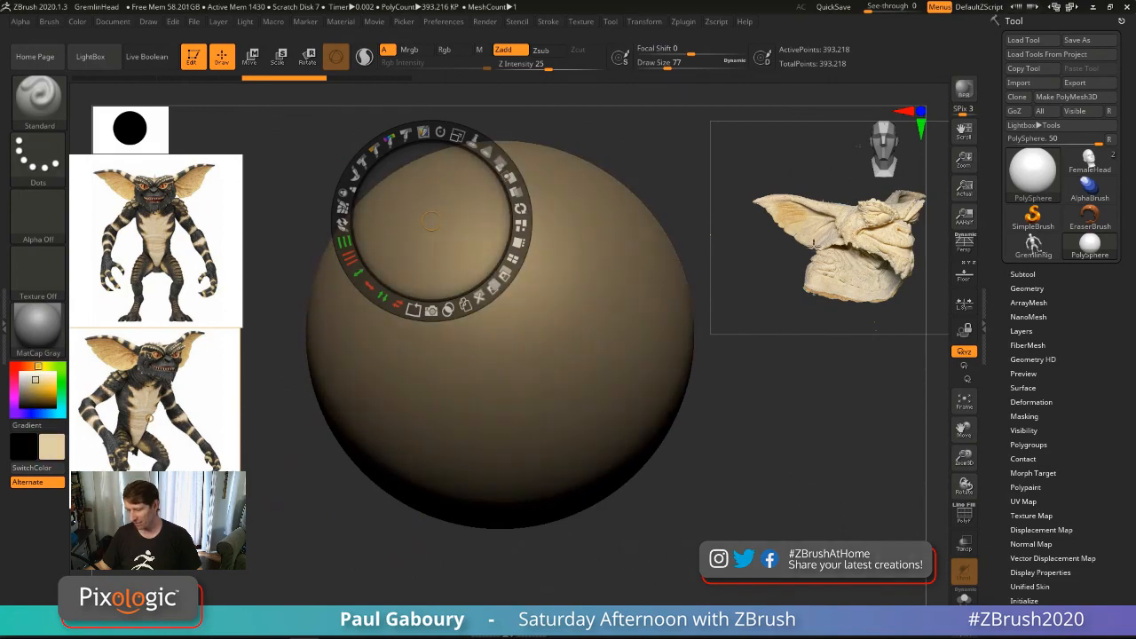
pyautogui.press('c')
pyautogui.press('c')
pyautogui.press('c')
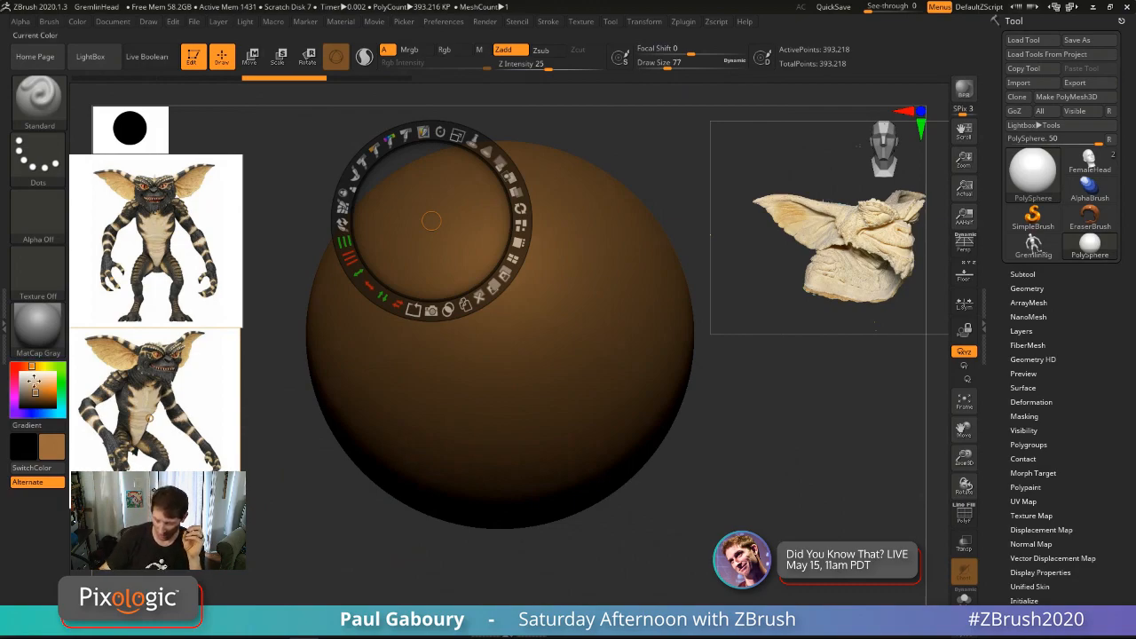
pyautogui.moveTo(33, 383); pyautogui.dragTo(19, 371)
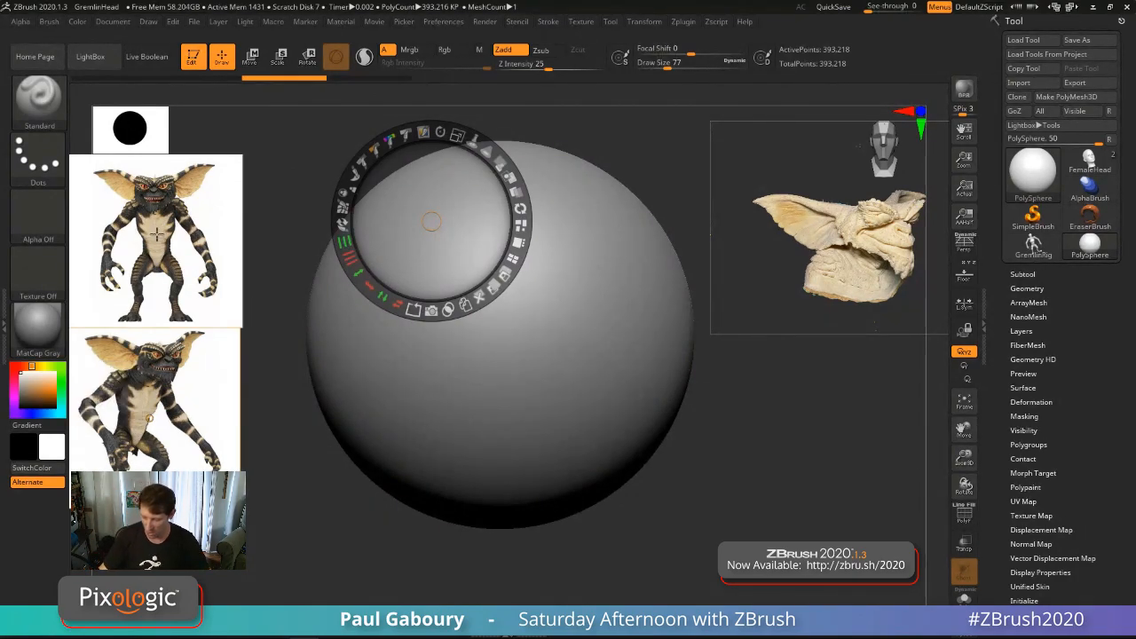
# Step: Move the front-view gremlin image onto the sphere and enlarge it until its face covers the sphere's centre
pyautogui.moveTo(157, 237); pyautogui.dragTo(468, 401)
pyautogui.click(468, 402)
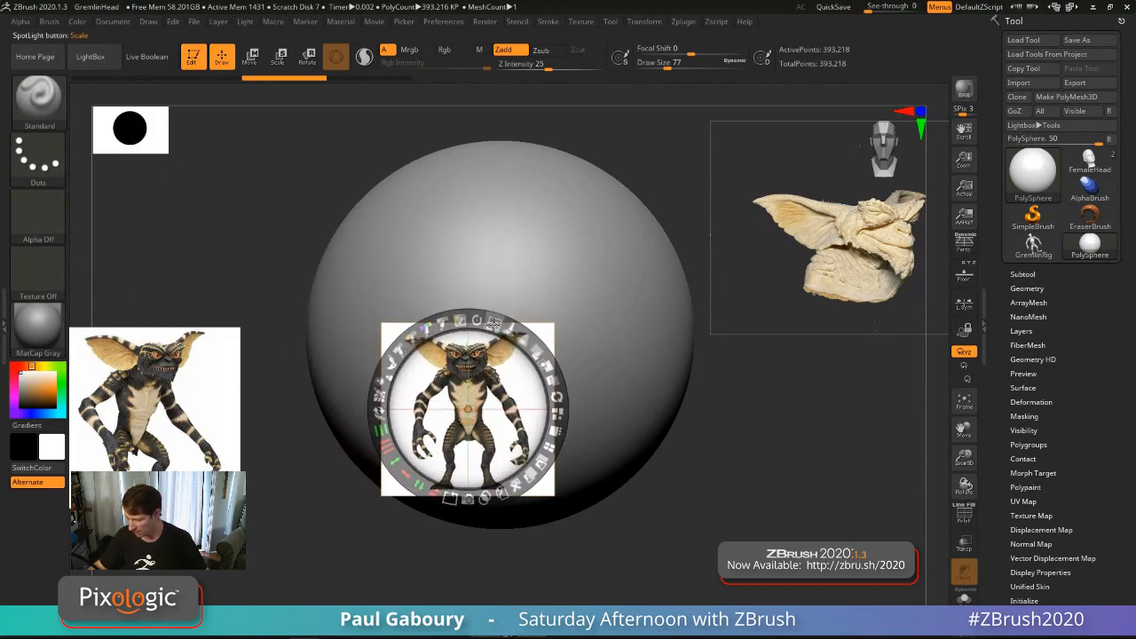
pyautogui.moveTo(496, 324); pyautogui.dragTo(645, 420)
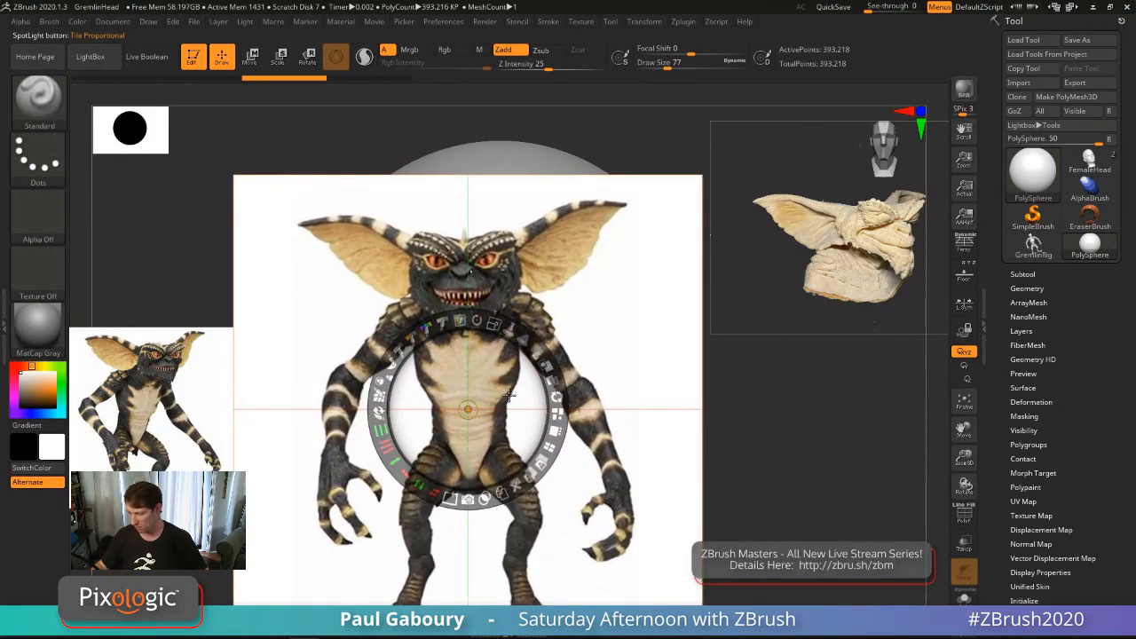
pyautogui.moveTo(514, 397); pyautogui.dragTo(494, 281)
pyautogui.moveTo(517, 213); pyautogui.dragTo(544, 216)
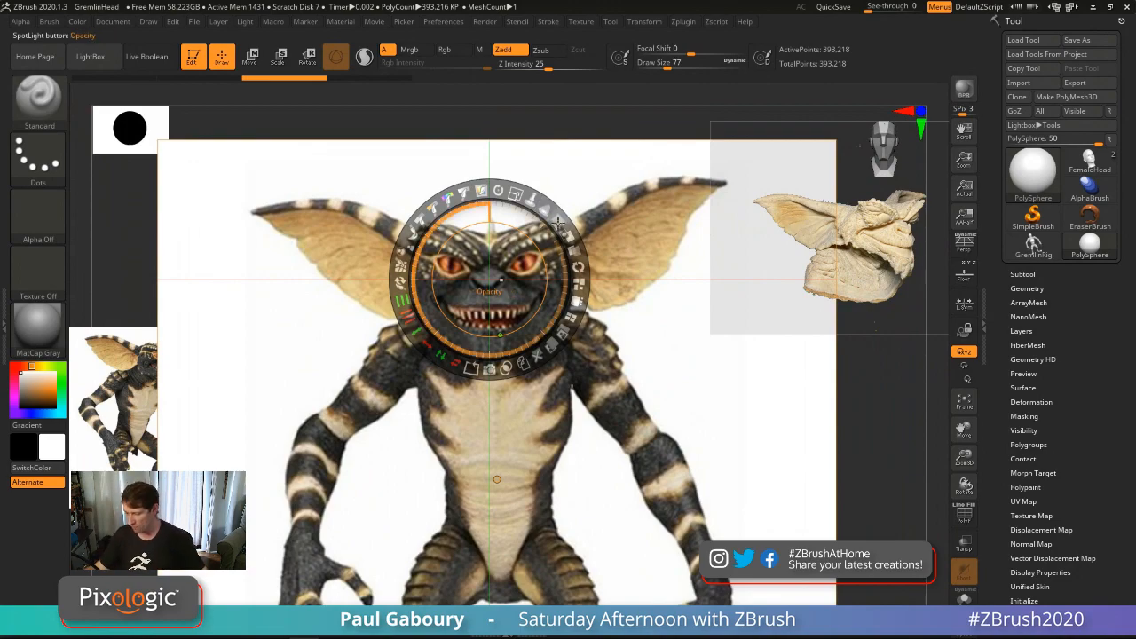
# Step: Fade the Spotlight images until the sphere shows through and restore their full opacity
pyautogui.moveTo(558, 222); pyautogui.dragTo(458, 192)
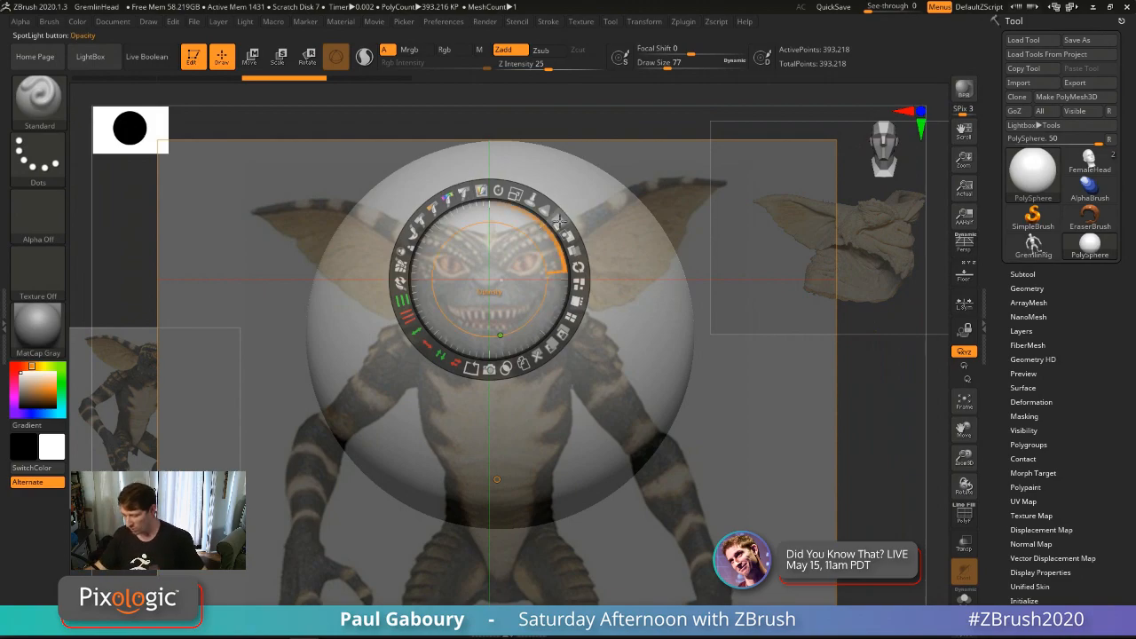
pyautogui.moveTo(559, 222); pyautogui.dragTo(524, 341)
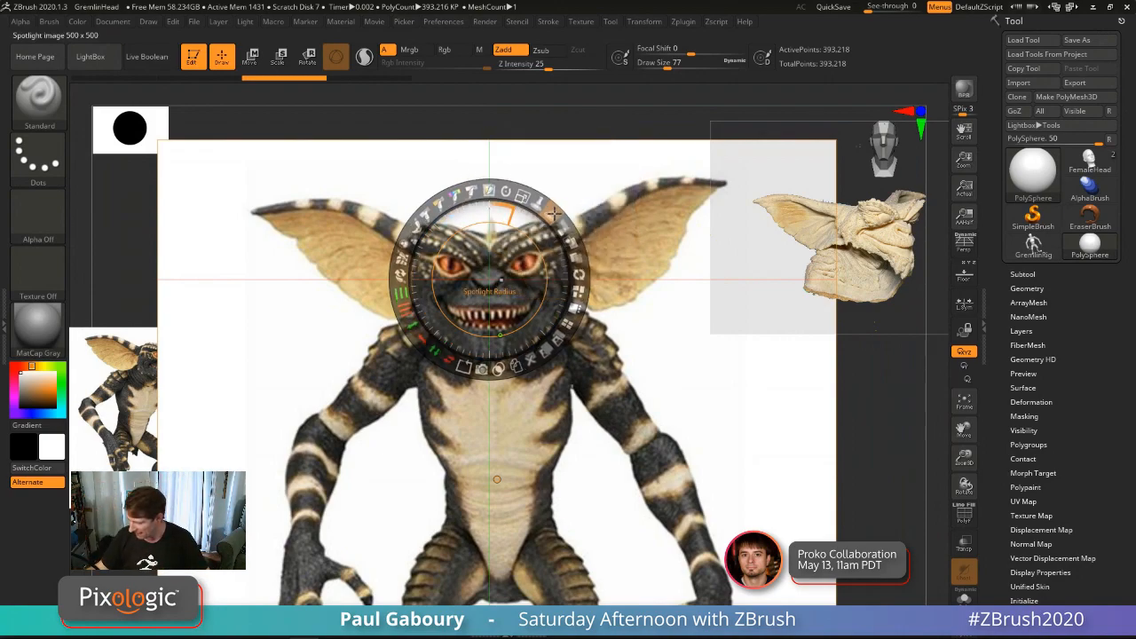
# Step: Adjust the Spotlight Radius so the images show only in a circle around the brush, and leave Spotlight editing
pyautogui.moveTo(554, 213); pyautogui.dragTo(559, 224)
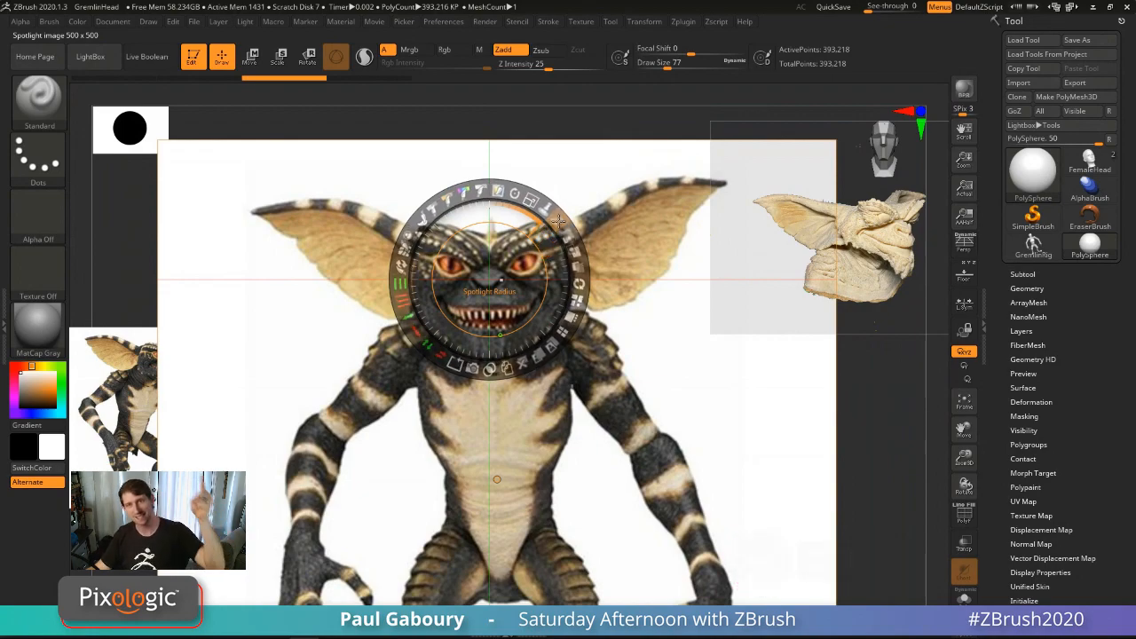
pyautogui.moveTo(559, 221); pyautogui.dragTo(562, 229)
pyautogui.press('z')
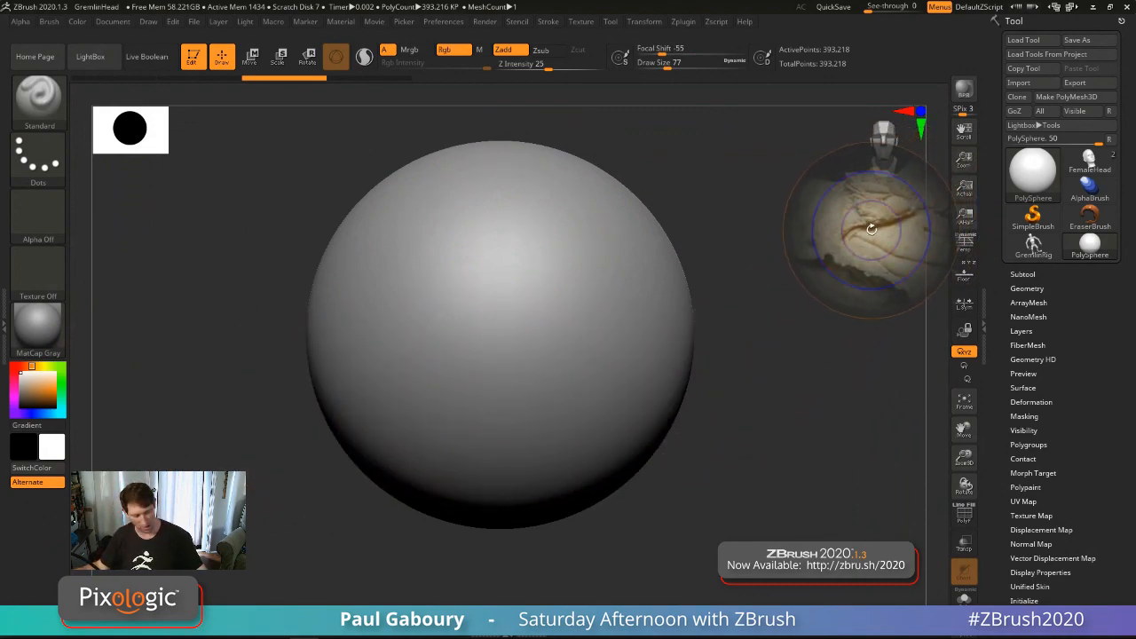
pyautogui.hotkey('shift', 'z')
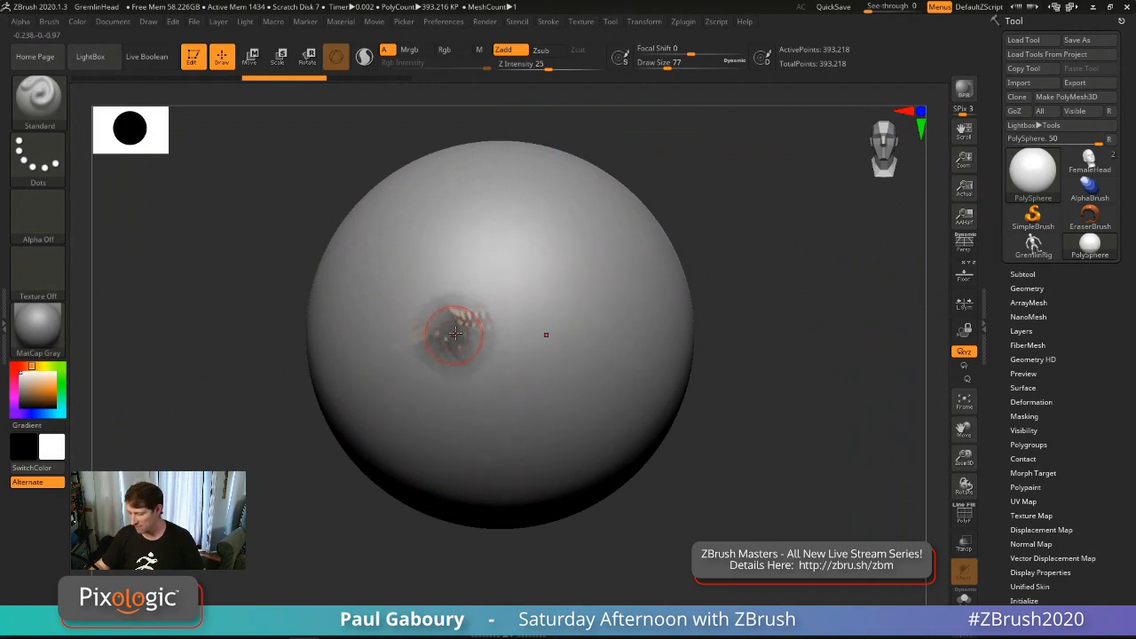
# Step: Try projecting the gremlin face onto the sphere with the Standard brush, without and with Rgb, and undo the strokes
pyautogui.moveTo(458, 337)
pyautogui.mouseDown()
pyautogui.moveTo(460, 275)
pyautogui.moveTo(453, 307)
pyautogui.moveTo(475, 266)
pyautogui.moveTo(518, 234)
pyautogui.moveTo(414, 294)
pyautogui.moveTo(405, 222)
pyautogui.moveTo(389, 320)
pyautogui.moveTo(444, 422)
pyautogui.moveTo(575, 444)
pyautogui.mouseUp()
pyautogui.hotkey('ctrl', 'z')
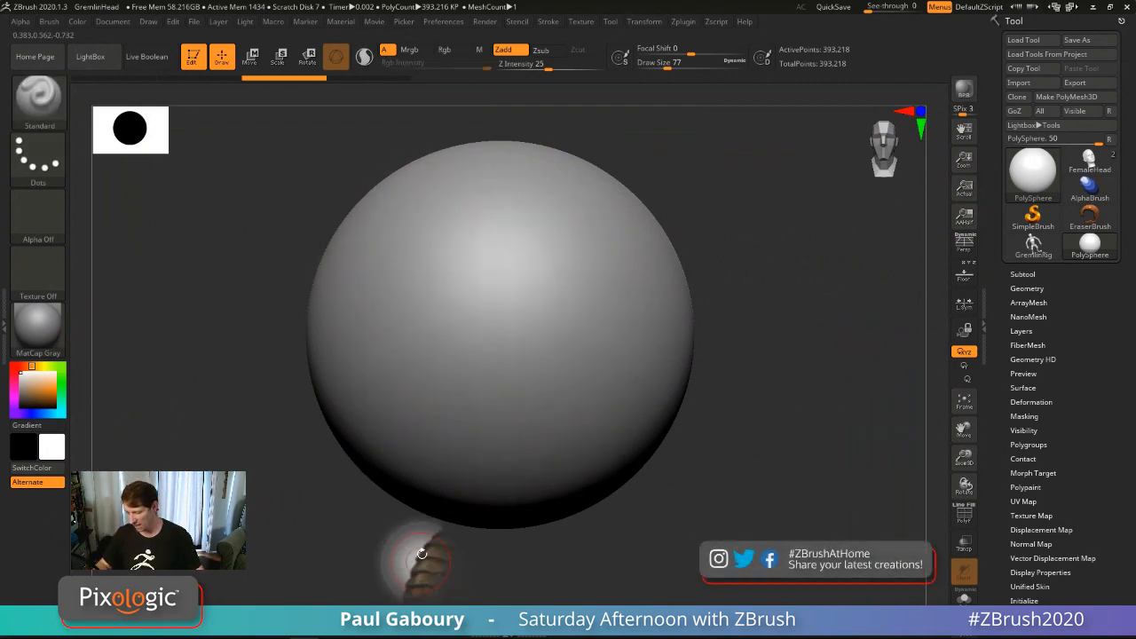
pyautogui.click(454, 50)
pyautogui.moveTo(450, 306)
pyautogui.mouseDown()
pyautogui.moveTo(515, 325)
pyautogui.moveTo(444, 213)
pyautogui.mouseUp()
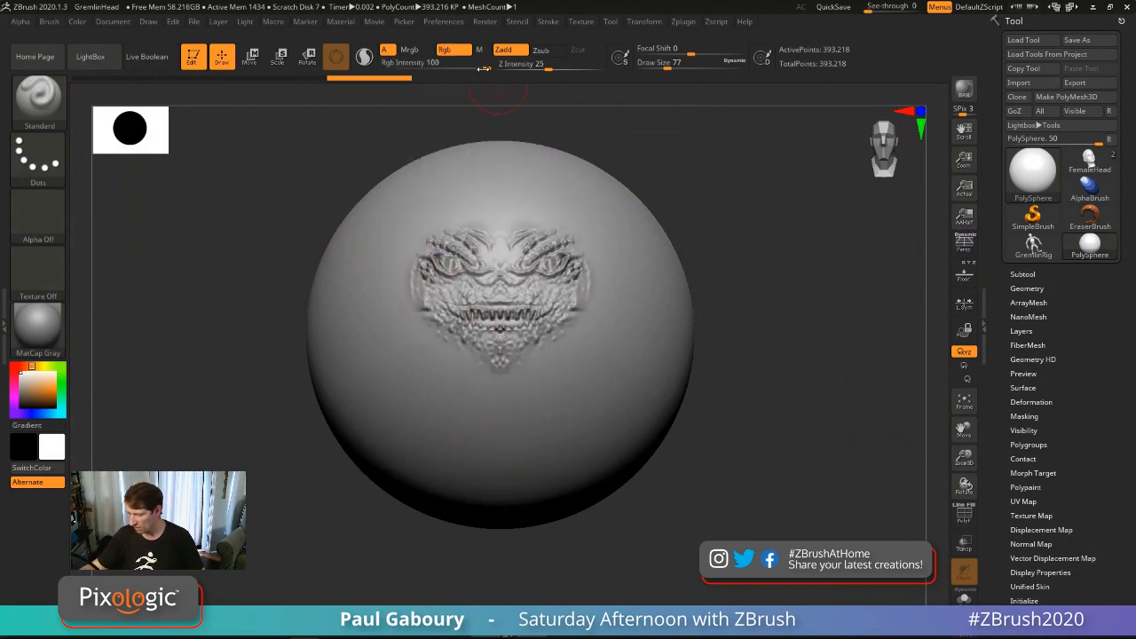
pyautogui.moveTo(464, 313)
pyautogui.mouseDown()
pyautogui.moveTo(497, 345)
pyautogui.moveTo(444, 215)
pyautogui.moveTo(452, 297)
pyautogui.moveTo(526, 414)
pyautogui.mouseUp()
pyautogui.press('ctrl')
pyautogui.hotkey('ctrl', 'z')
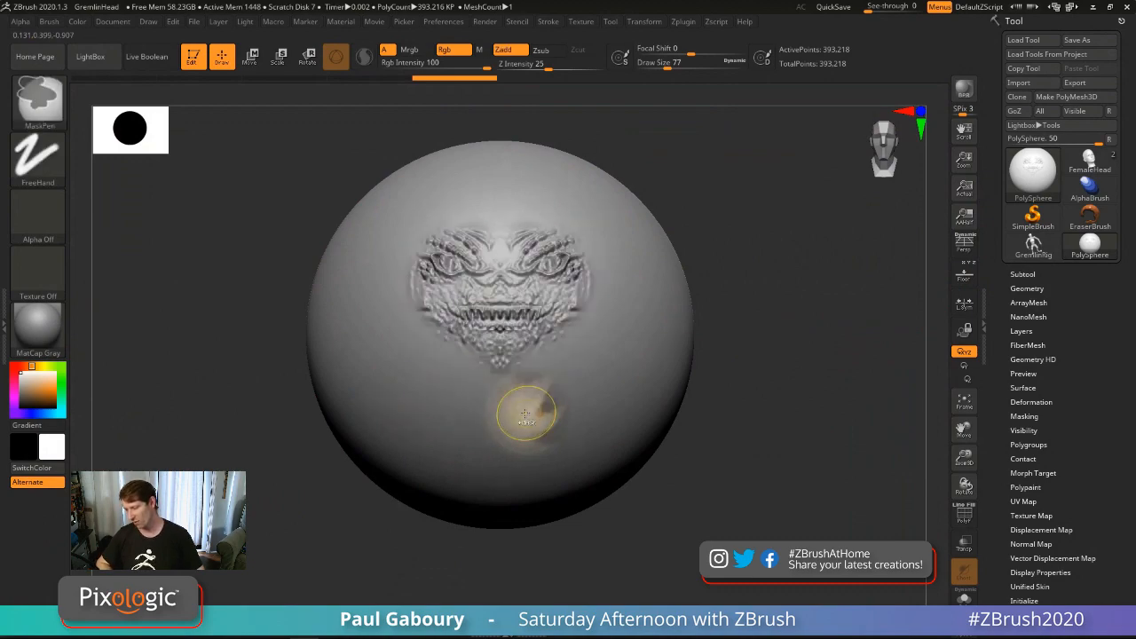
pyautogui.hotkey('ctrl', 'z')
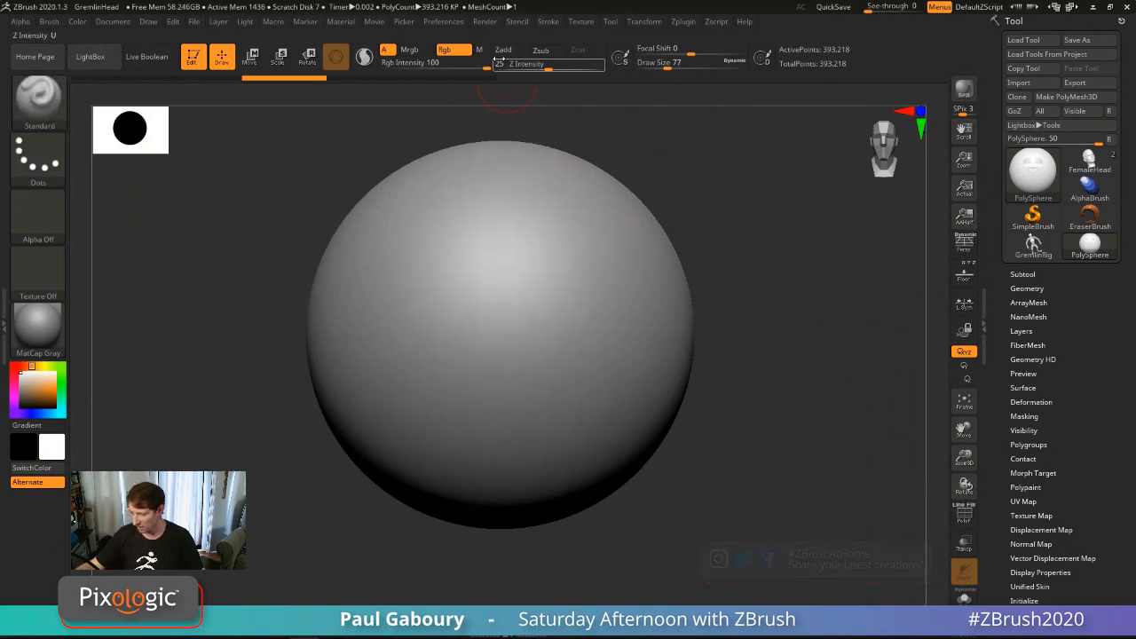
# Step: Try painting the gremlin image's colours onto the sphere with the Paint brush and undo the strokes
pyautogui.press('b')
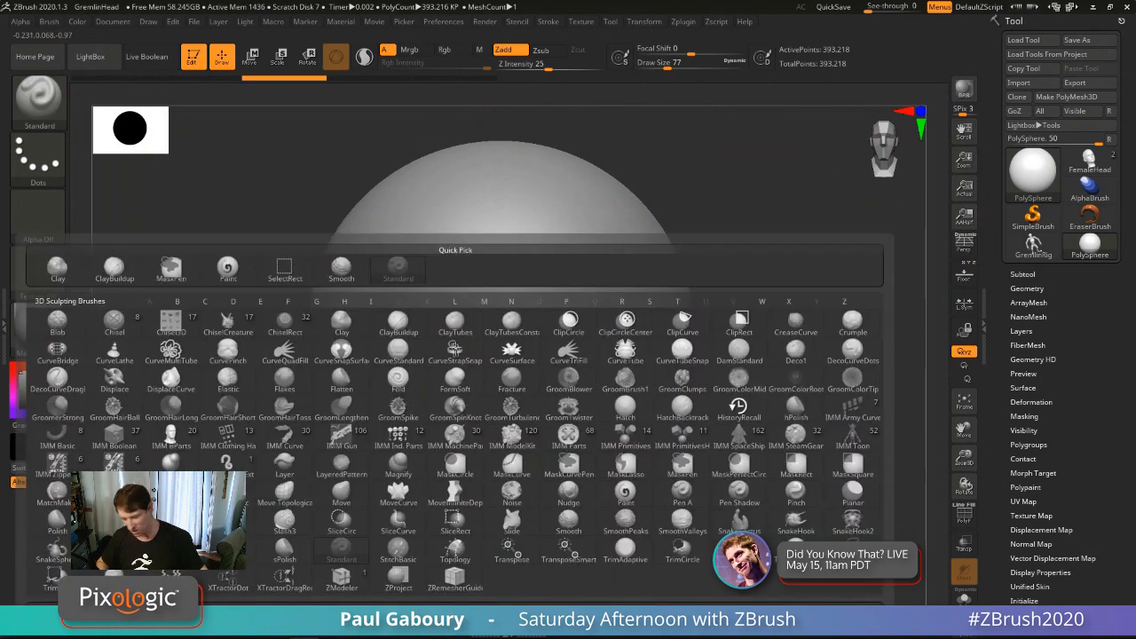
pyautogui.press('p')
pyautogui.press('a')
pyautogui.moveTo(473, 300)
pyautogui.mouseDown()
pyautogui.moveTo(532, 253)
pyautogui.moveTo(569, 285)
pyautogui.moveTo(497, 382)
pyautogui.moveTo(545, 415)
pyautogui.mouseUp()
pyautogui.hotkey('ctrl', 'z')
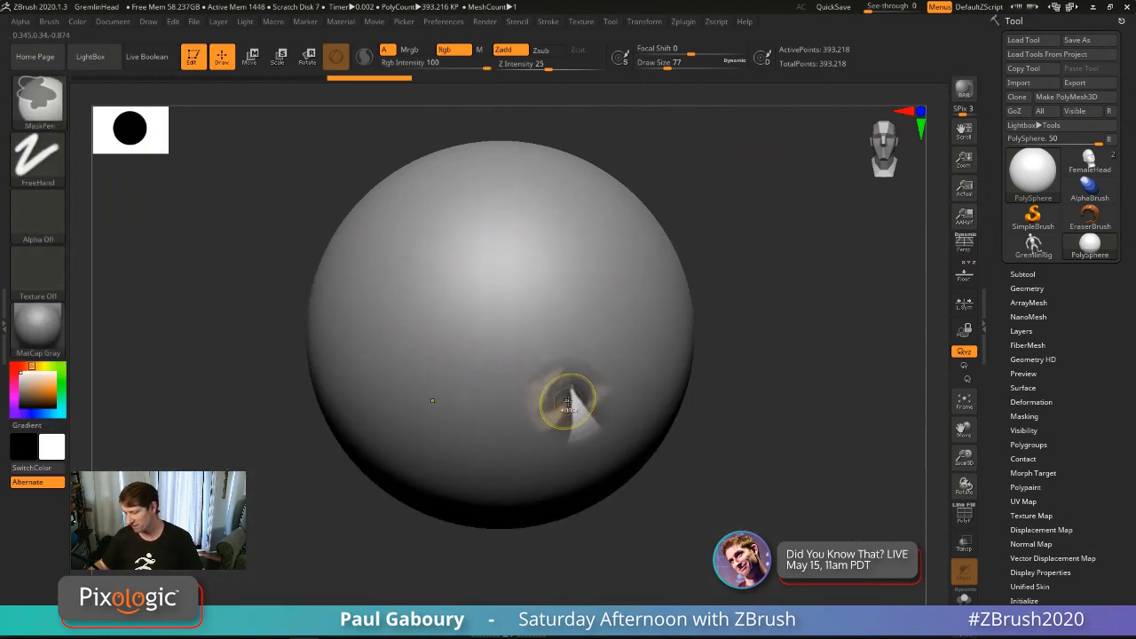
pyautogui.moveTo(480, 388)
pyautogui.mouseDown()
pyautogui.moveTo(542, 262)
pyautogui.moveTo(443, 356)
pyautogui.moveTo(431, 198)
pyautogui.moveTo(337, 267)
pyautogui.moveTo(489, 240)
pyautogui.moveTo(533, 444)
pyautogui.moveTo(621, 373)
pyautogui.moveTo(550, 497)
pyautogui.moveTo(399, 302)
pyautogui.mouseUp()
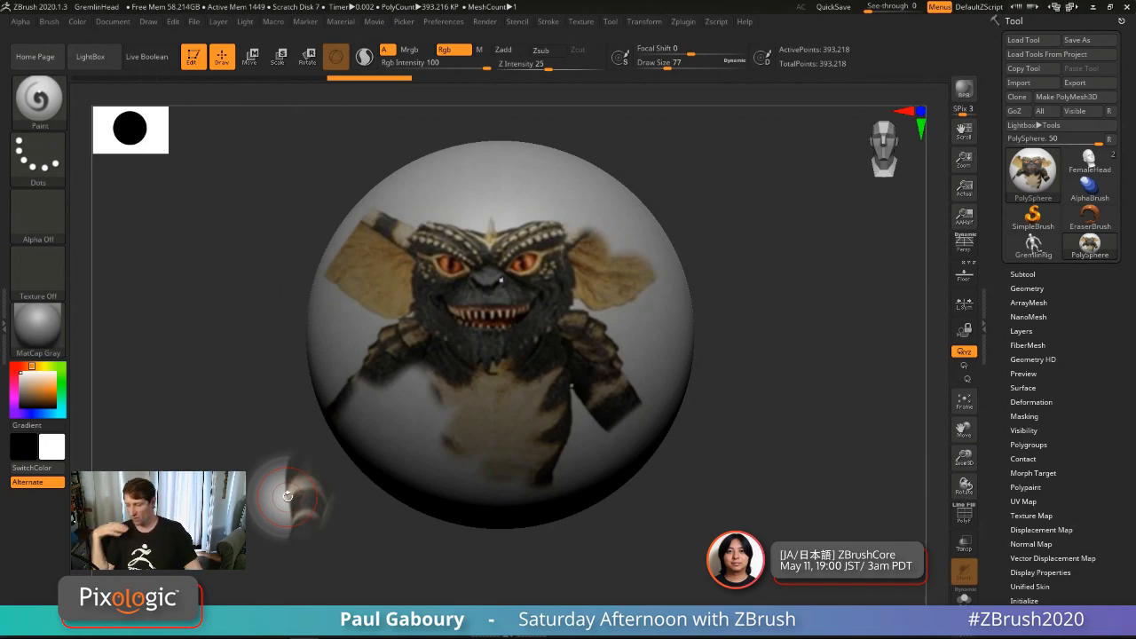
pyautogui.hotkey('ctrl', 'z')
# Step: Reopen Spotlight editing, move the enlarged front-view gremlin image off the sphere and shrink it to a small reference
pyautogui.press('z')
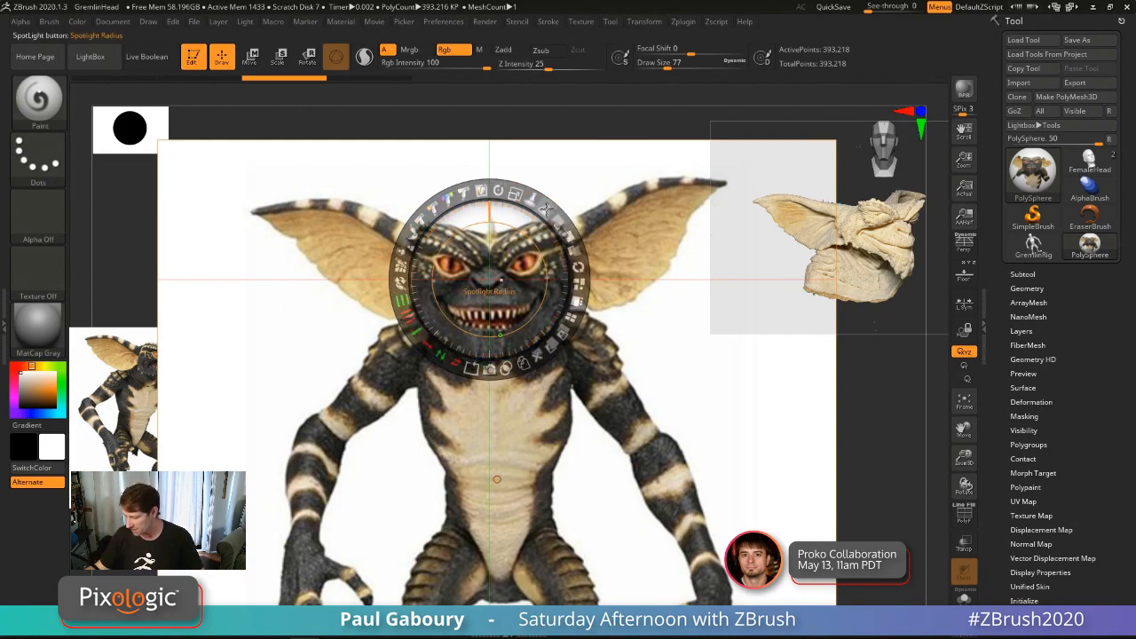
pyautogui.moveTo(513, 190); pyautogui.dragTo(272, 293)
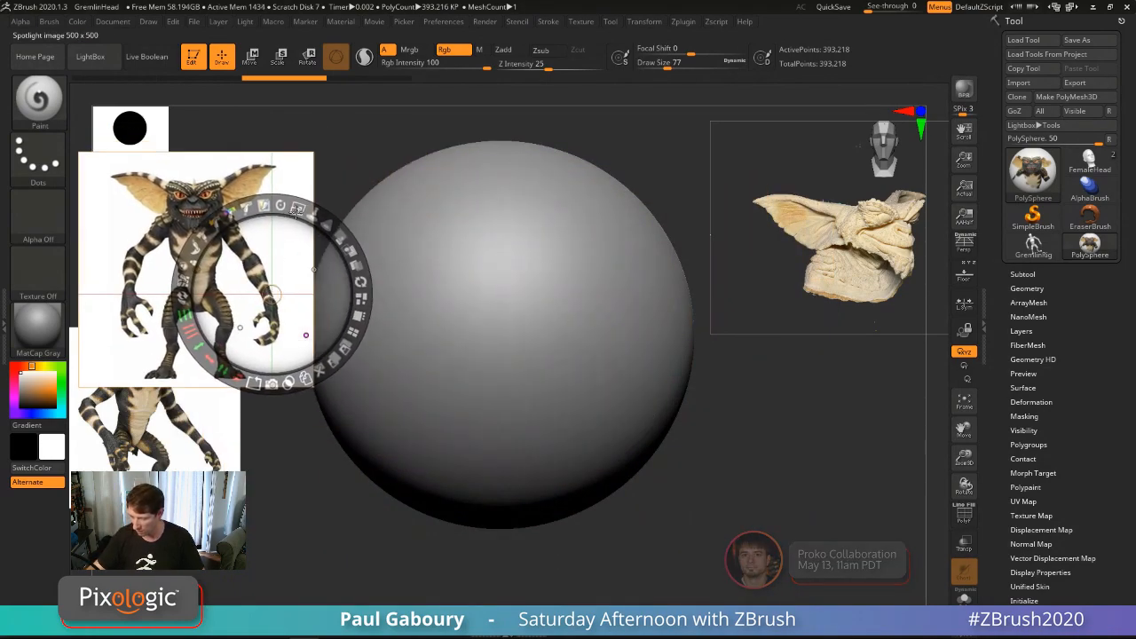
pyautogui.moveTo(298, 209); pyautogui.dragTo(347, 311)
pyautogui.moveTo(279, 251); pyautogui.dragTo(200, 214)
pyautogui.moveTo(217, 170); pyautogui.dragTo(172, 153)
# Step: Stack the two full-body gremlin reference images one above the other beside the sphere, and leave Spotlight editing
pyautogui.moveTo(207, 415); pyautogui.dragTo(211, 531)
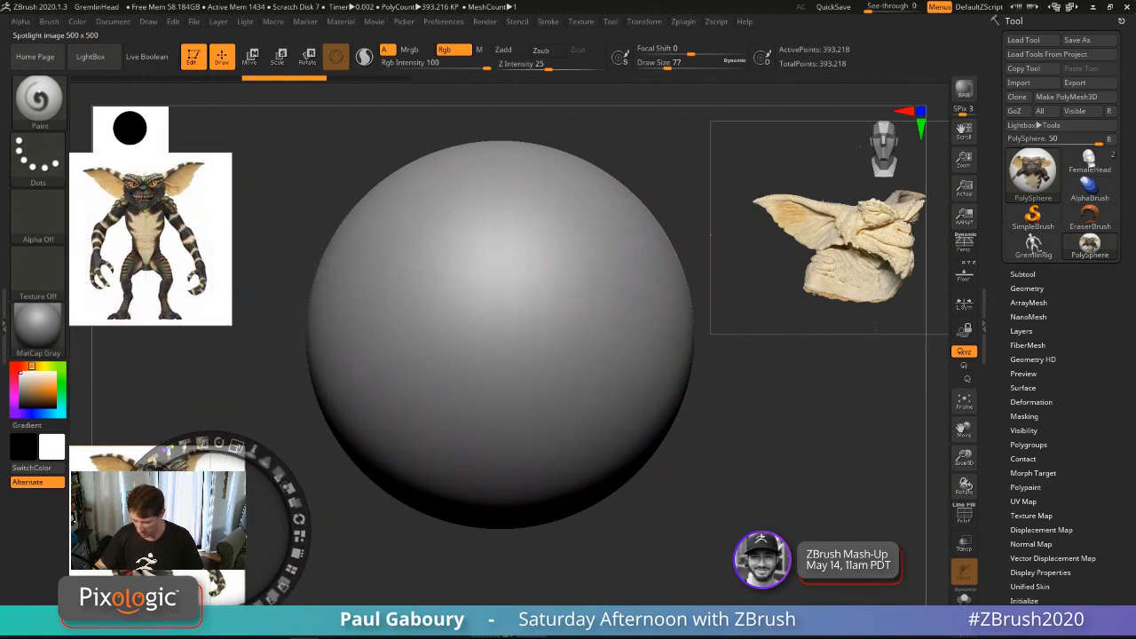
pyautogui.moveTo(193, 266); pyautogui.dragTo(205, 379)
pyautogui.moveTo(230, 299)
pyautogui.mouseDown()
pyautogui.moveTo(244, 305)
pyautogui.moveTo(232, 300)
pyautogui.mouseUp()
pyautogui.moveTo(233, 385); pyautogui.dragTo(228, 389)
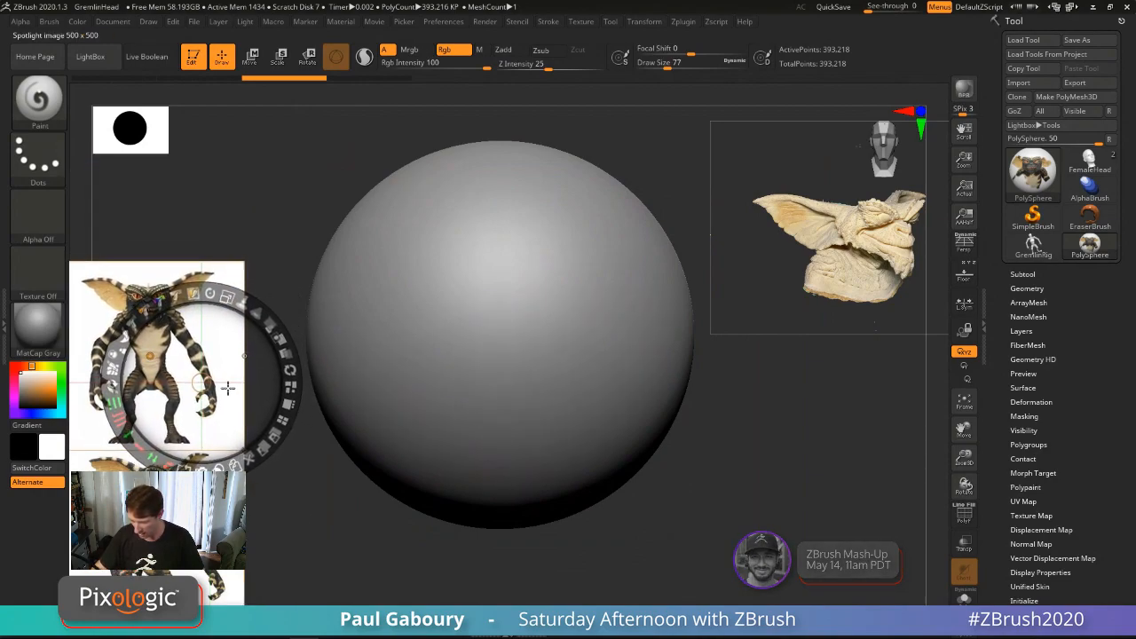
pyautogui.press('z')
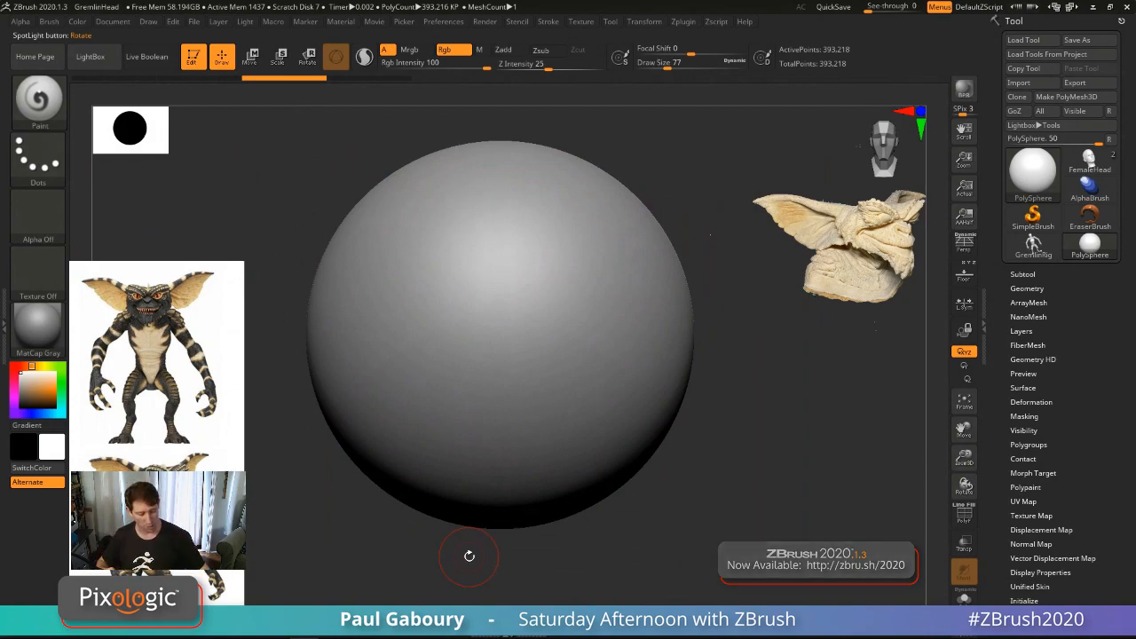
# Step: Select the ClayBuildup brush and turn off its Spotlight Projection
pyautogui.hotkey('shift', 'z')
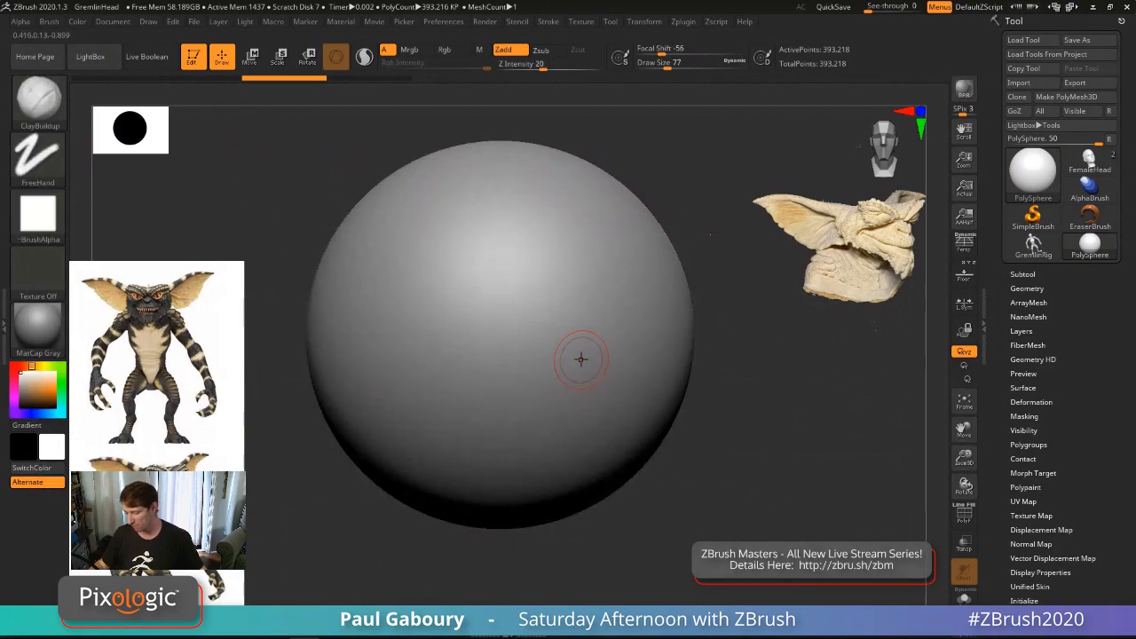
pyautogui.keyDown('alt'); pyautogui.moveTo(576, 356); pyautogui.dragTo(616, 369, button='right'); pyautogui.keyUp('alt')
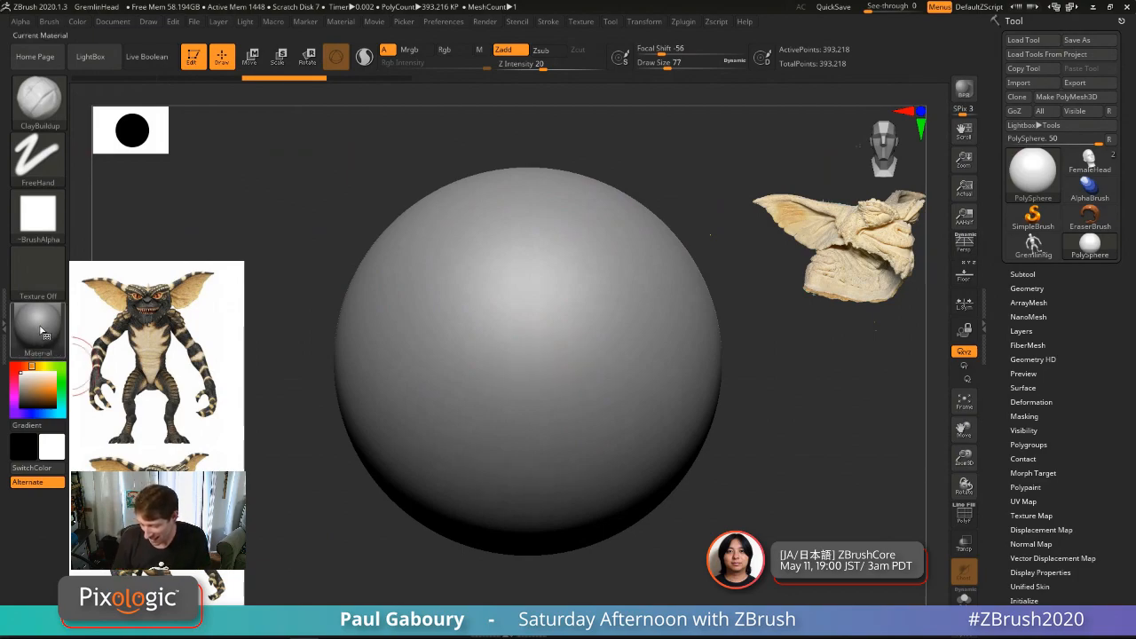
pyautogui.moveTo(44, 334)
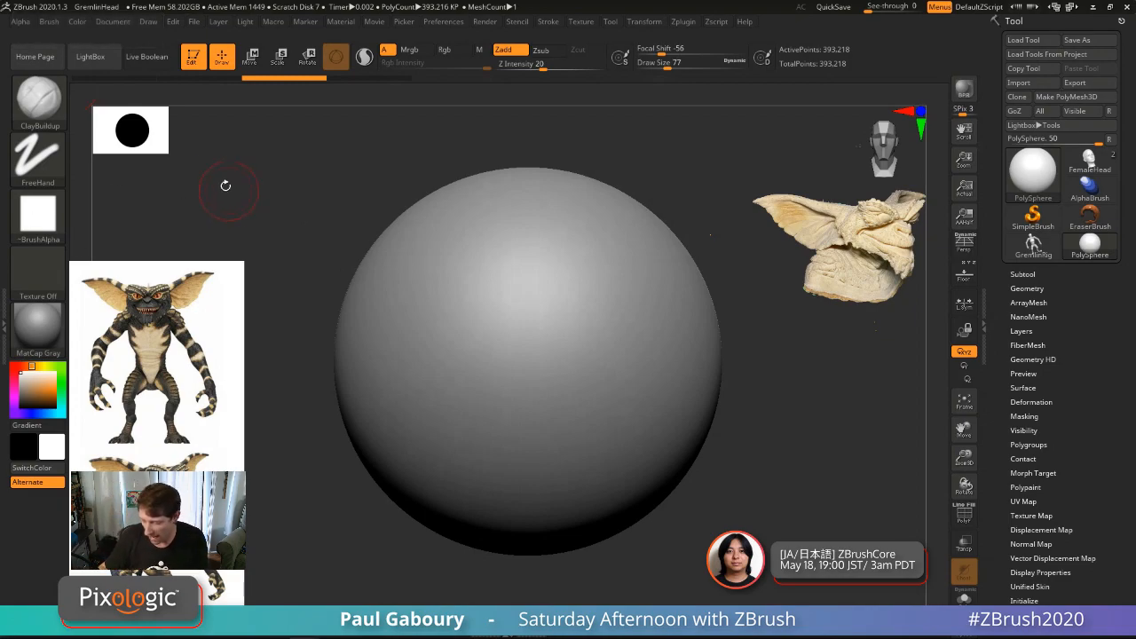
pyautogui.click(49, 21)
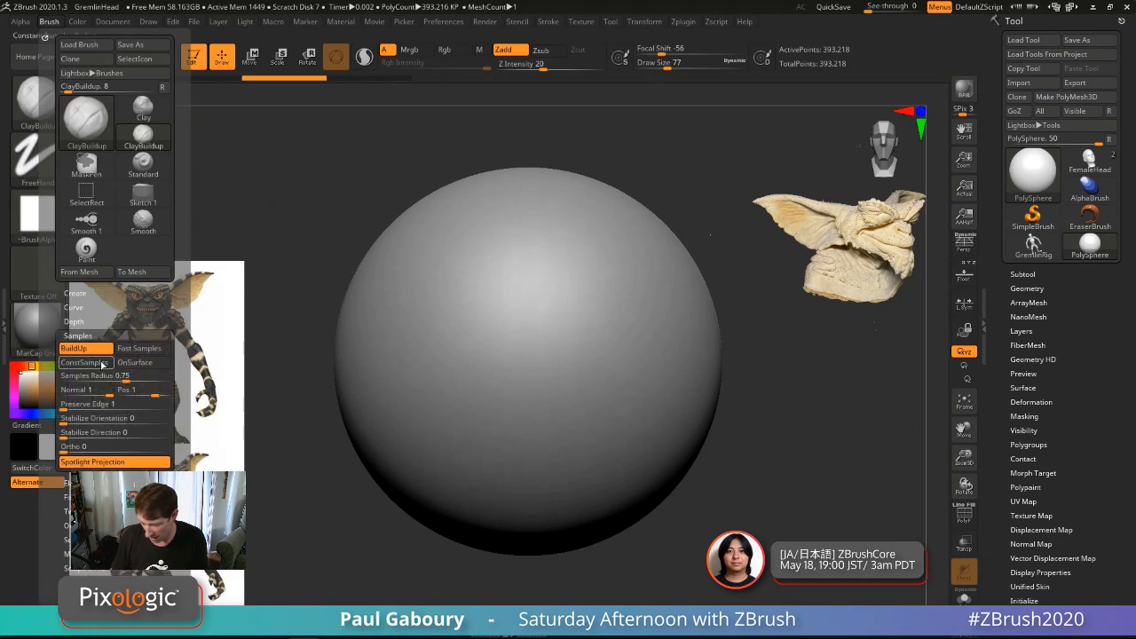
pyautogui.click(114, 463)
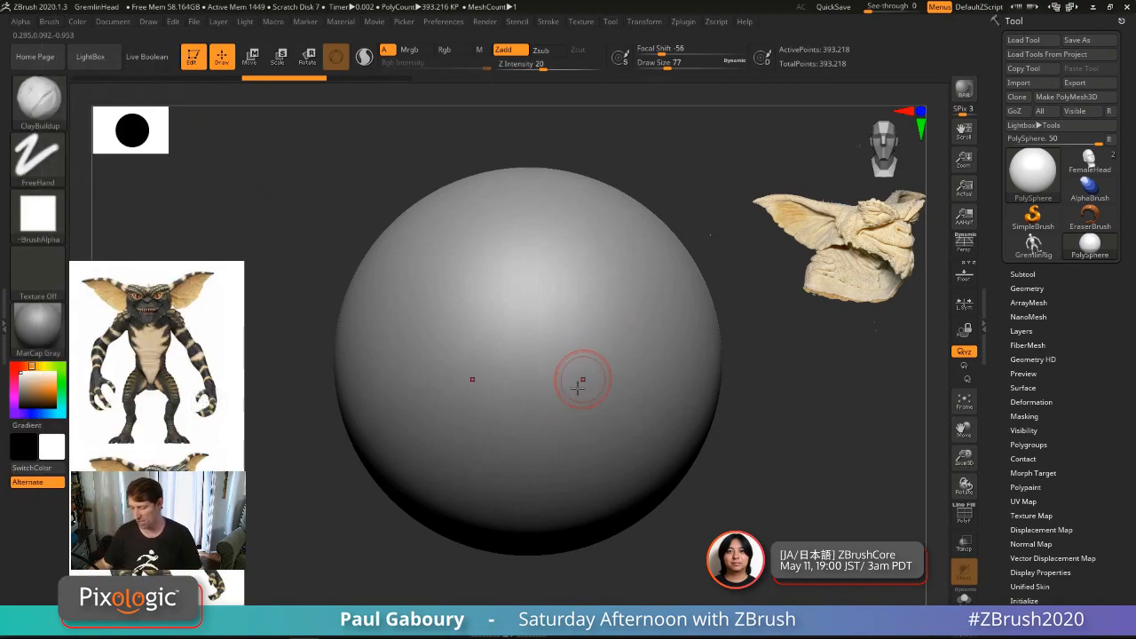
# Step: Sculpt mirrored test strokes on the sphere with ClayBuildup while the references stay displayed, and undo them
pyautogui.moveTo(635, 304)
pyautogui.mouseDown()
pyautogui.moveTo(536, 458)
pyautogui.moveTo(508, 449)
pyautogui.mouseUp()
pyautogui.hotkey('ctrl', 'z')
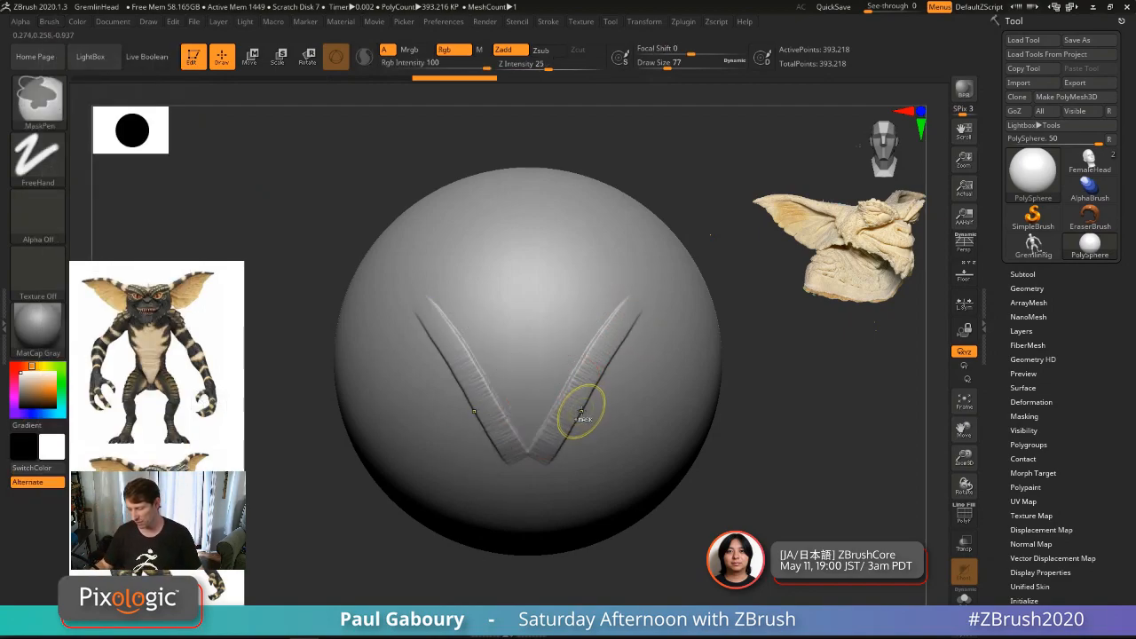
pyautogui.hotkey('ctrl', 'z')
pyautogui.moveTo(603, 383)
pyautogui.keyDown('alt'); pyautogui.mouseDown(button='right')
pyautogui.moveTo(508, 419)
pyautogui.moveTo(261, 401)
pyautogui.moveTo(249, 383)
pyautogui.moveTo(465, 365)
pyautogui.mouseUp(button='right'); pyautogui.keyUp('alt')
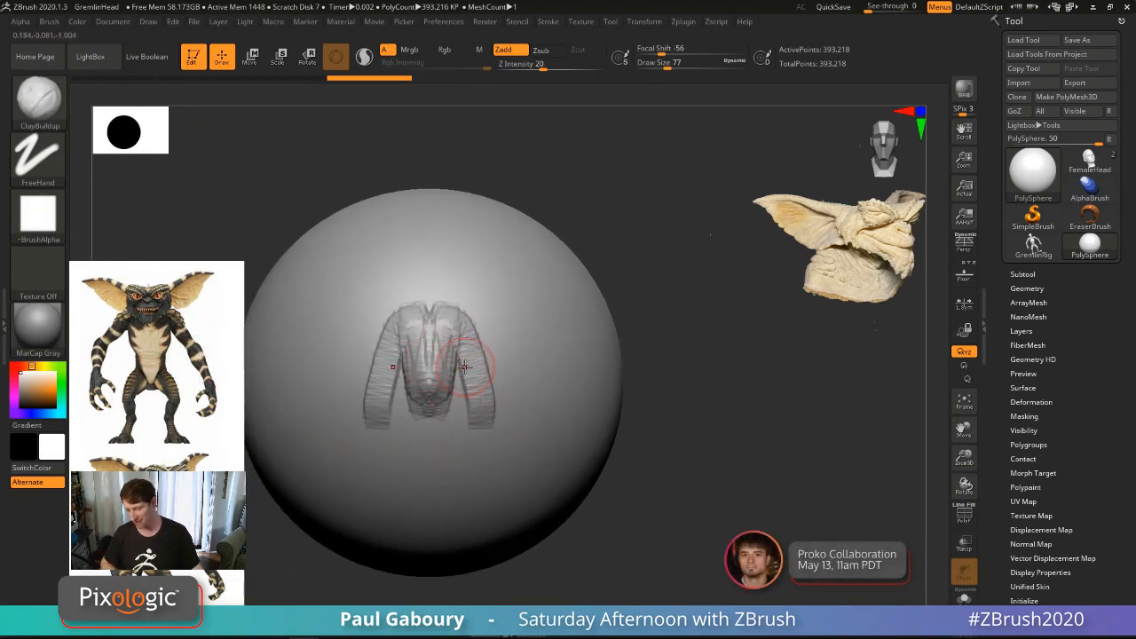
pyautogui.hotkey('ctrl', 'z')
pyautogui.keyDown('alt'); pyautogui.moveTo(465, 366); pyautogui.dragTo(522, 345, button='right'); pyautogui.keyUp('alt')
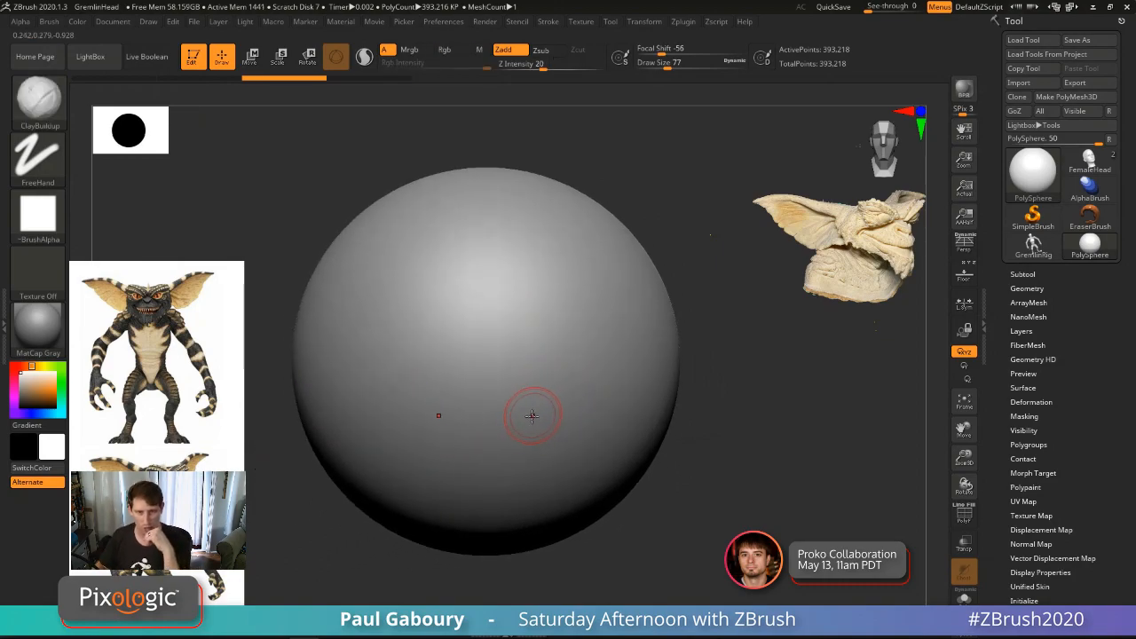
# Step: Examine the loaded gremlin texture with its Add To Spotlight option, clear the texture selection, and browse the LightBox textures
pyautogui.click(581, 22)
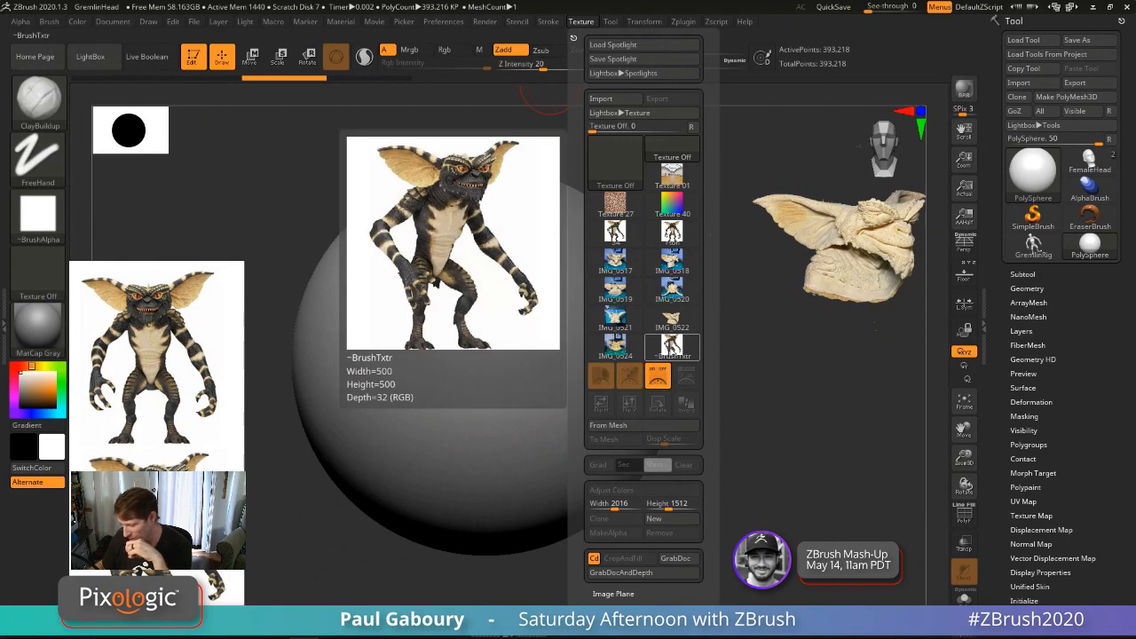
pyautogui.click(672, 346)
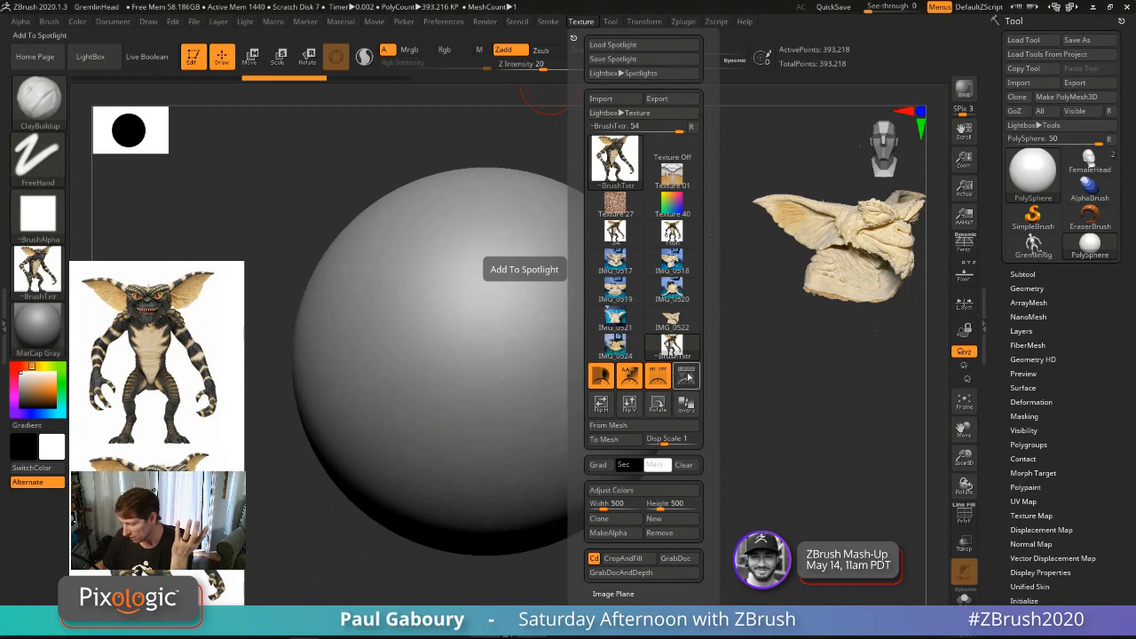
pyautogui.click(672, 170)
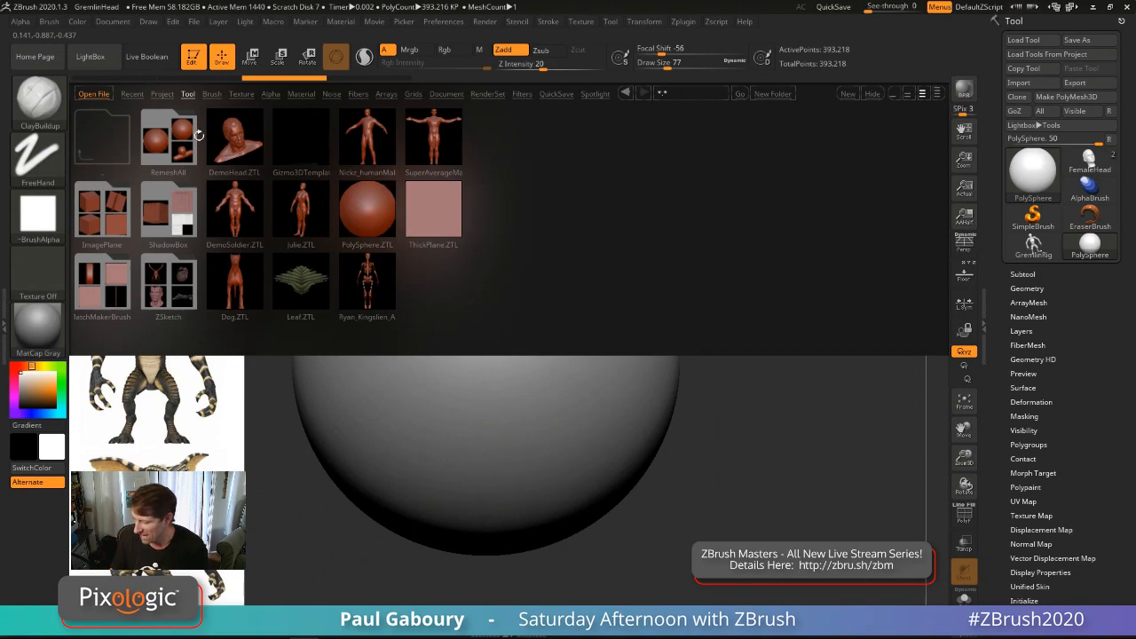
pyautogui.click(241, 93)
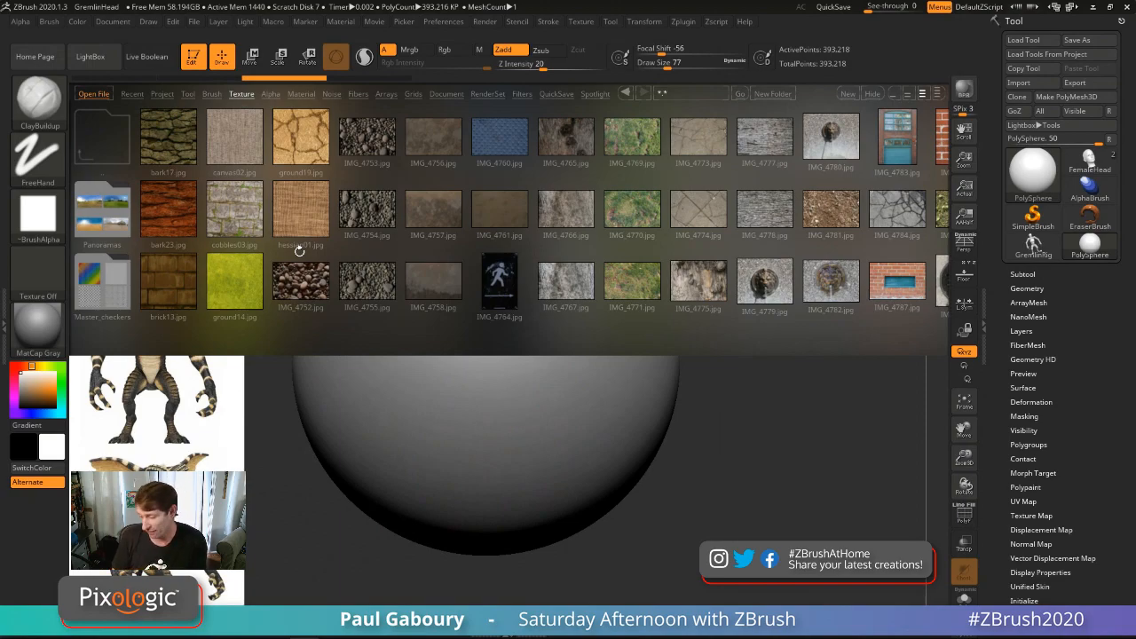
pyautogui.press(',')
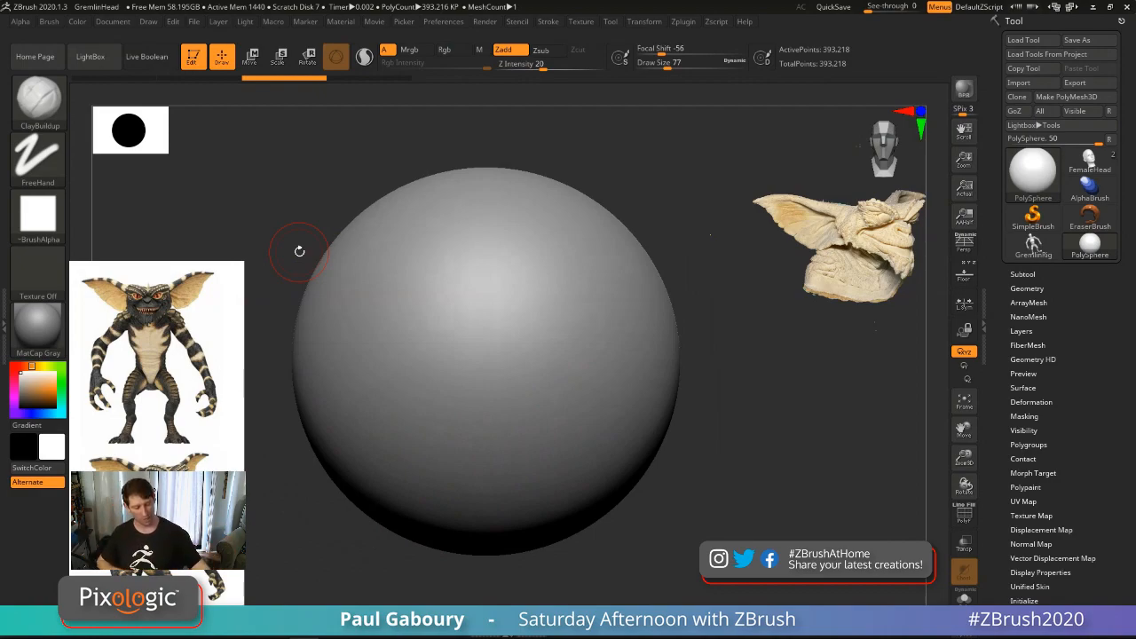
# Step: Hide the Spotlight reference images, show them again, and look up the Spotlight on/off option among the texture settings
pyautogui.hotkey('shift', 'z')
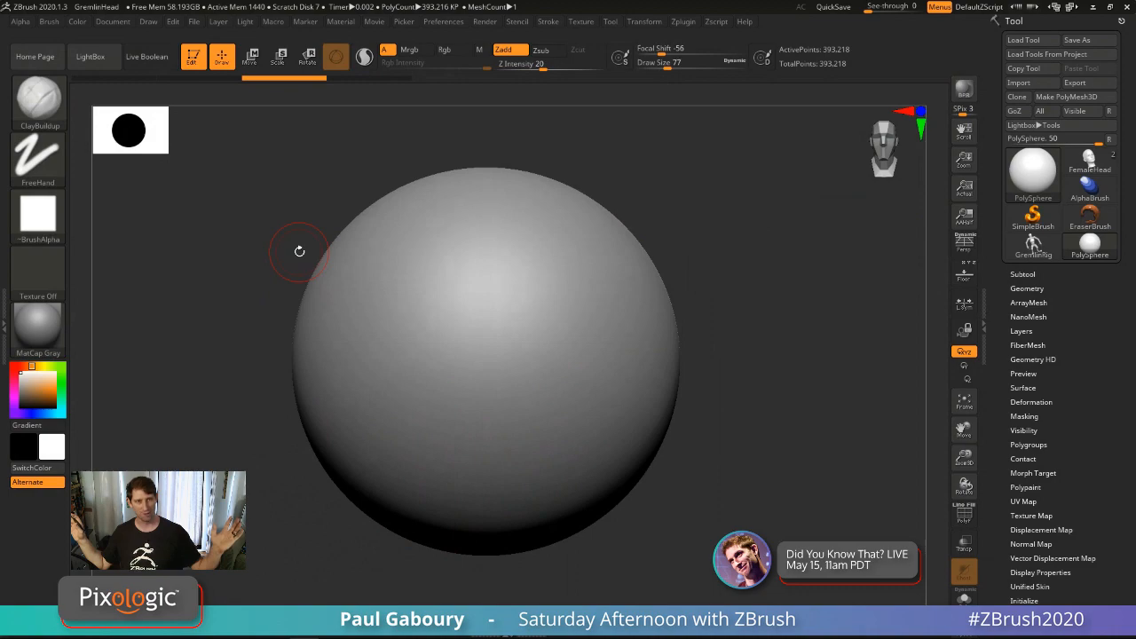
pyautogui.hotkey('shift', 'z')
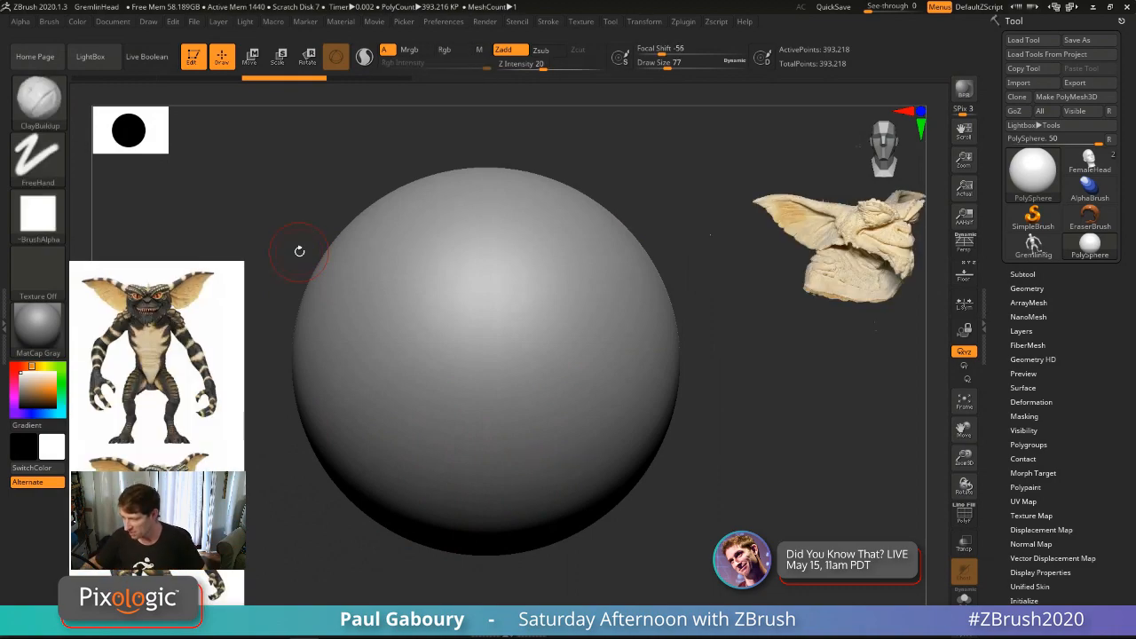
pyautogui.click(582, 22)
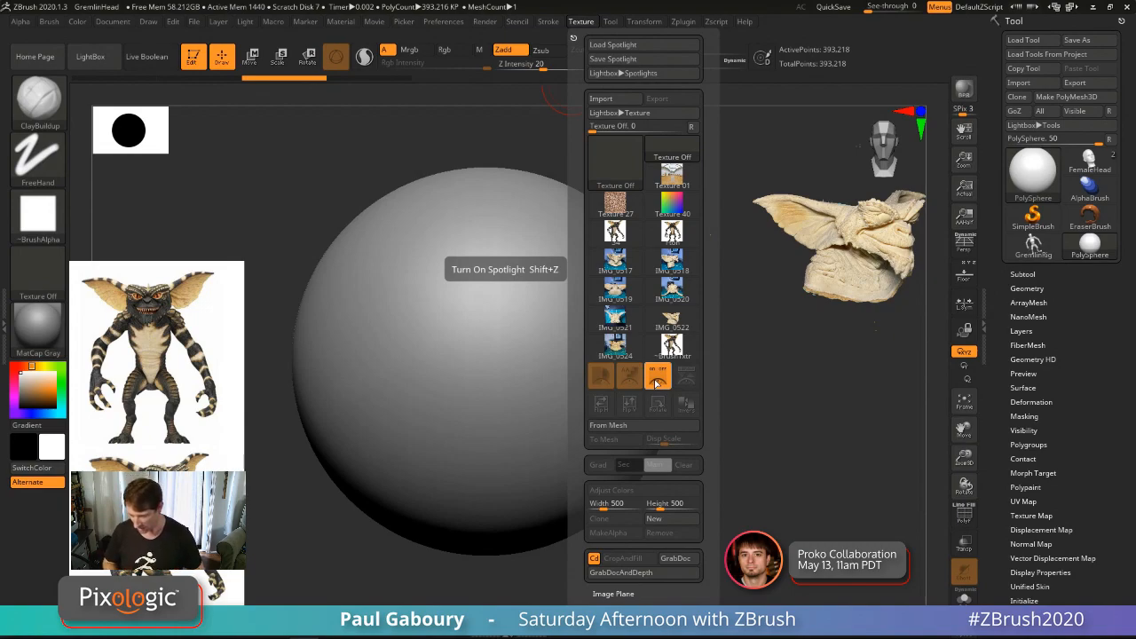
# Step: Turn on the floor grid so the reference photos of the head sculpture appear on its planes around the sphere
pyautogui.click(966, 279)
pyautogui.keyDown('ctrl'); pyautogui.moveTo(725, 454); pyautogui.dragTo(712, 378, button='right'); pyautogui.keyUp('ctrl')
pyautogui.keyDown('ctrl'); pyautogui.moveTo(712, 390); pyautogui.dragTo(710, 360, button='right'); pyautogui.keyUp('ctrl')
pyautogui.moveTo(728, 417); pyautogui.dragTo(647, 446, button='right')
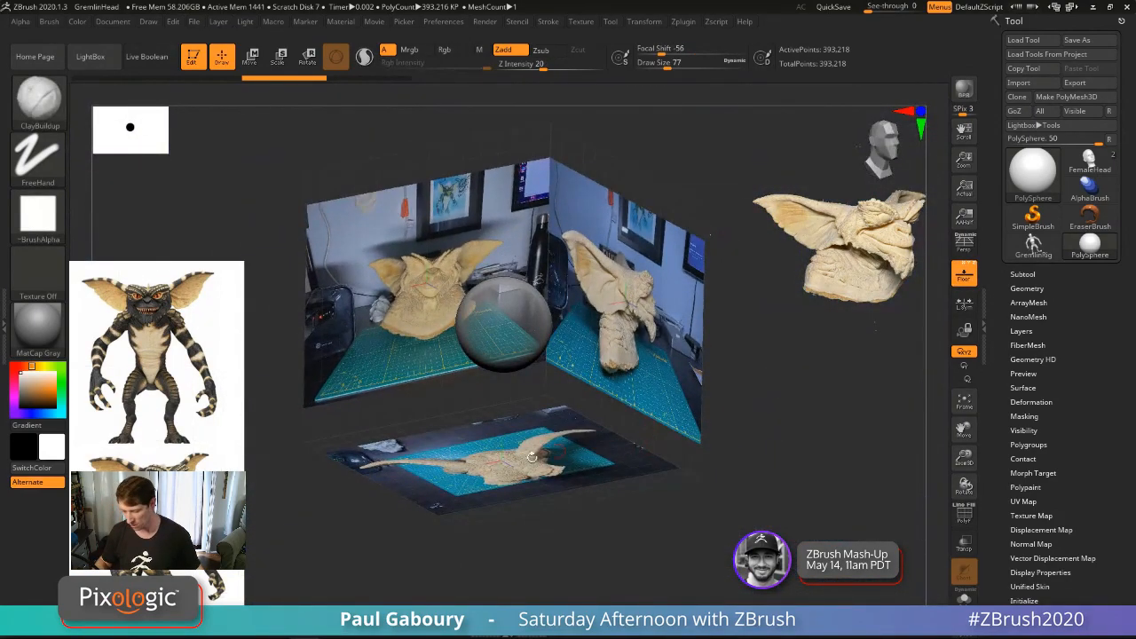
# Step: Open the side tray and dock the Draw palette in it
pyautogui.click(5, 324)
pyautogui.click(133, 20)
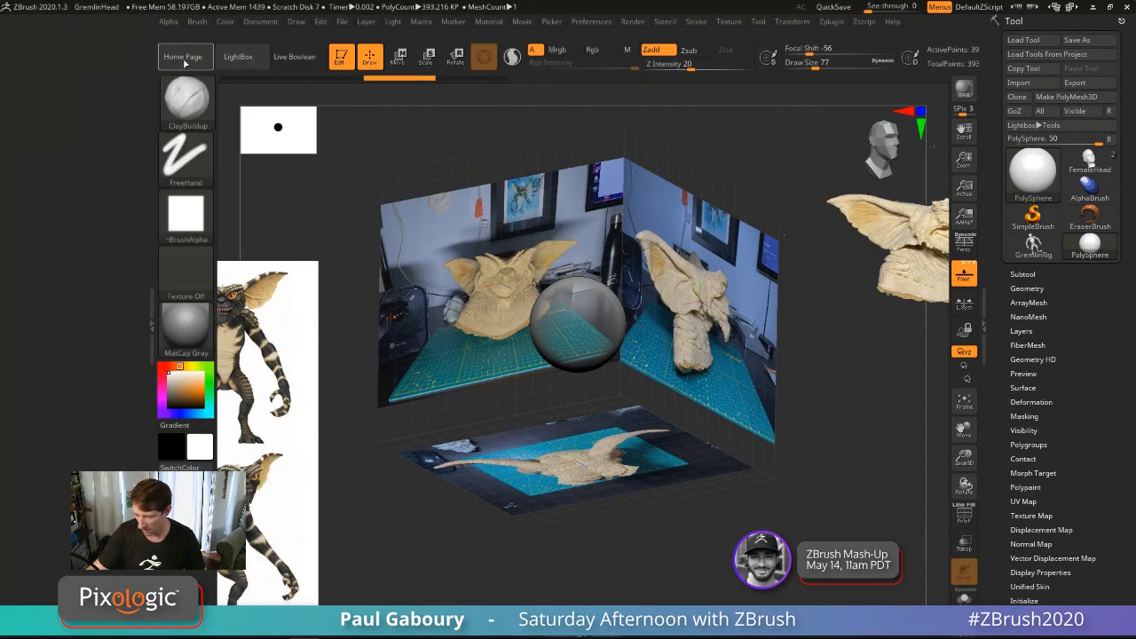
pyautogui.click(295, 22)
pyautogui.moveTo(294, 36); pyautogui.dragTo(43, 115)
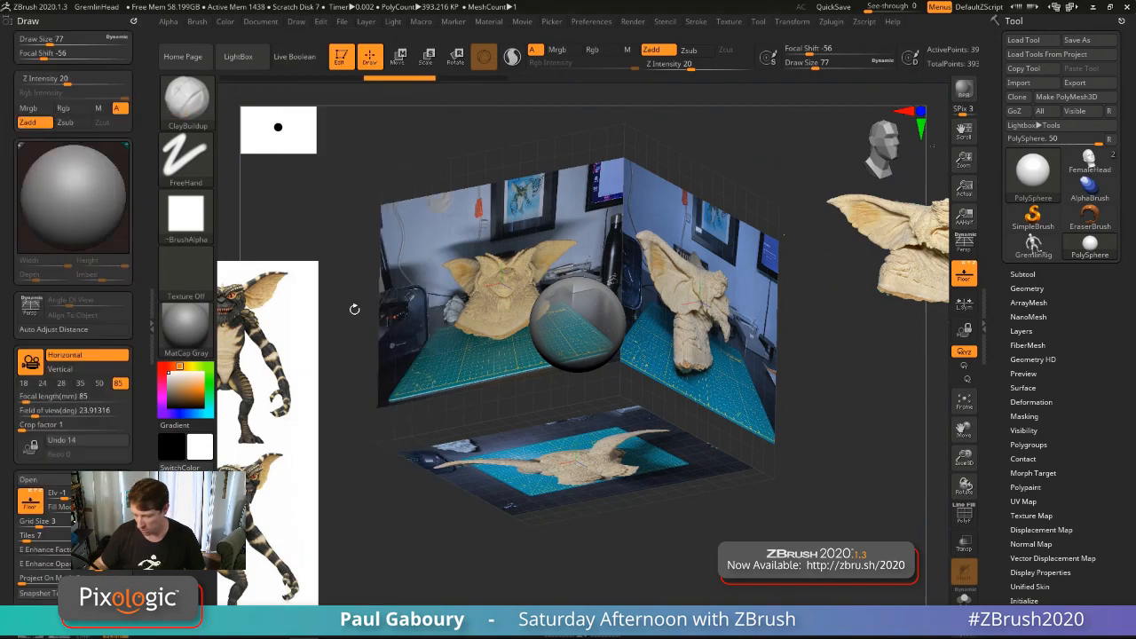
# Step: Examine the floor grid's Front-Back, Up-Down and Left-Right image map settings with the view snapped to the front
pyautogui.keyDown('shift'); pyautogui.moveTo(625, 513); pyautogui.dragTo(601, 466); pyautogui.keyUp('shift')
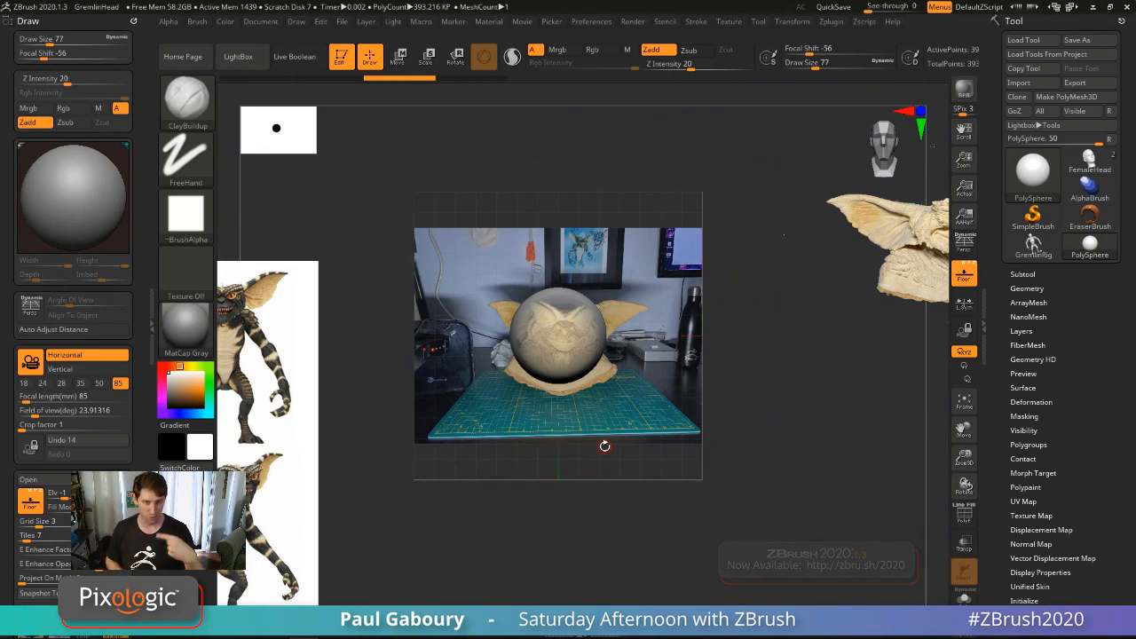
pyautogui.moveTo(139, 488); pyautogui.dragTo(139, 232)
pyautogui.moveTo(32, 388)
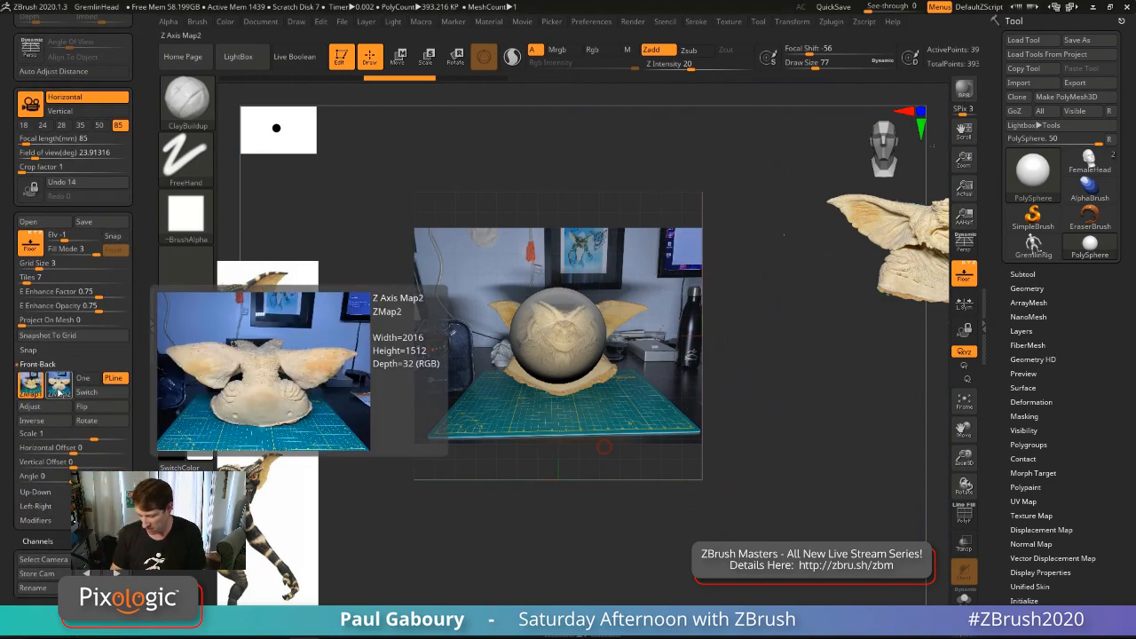
pyautogui.click(35, 492)
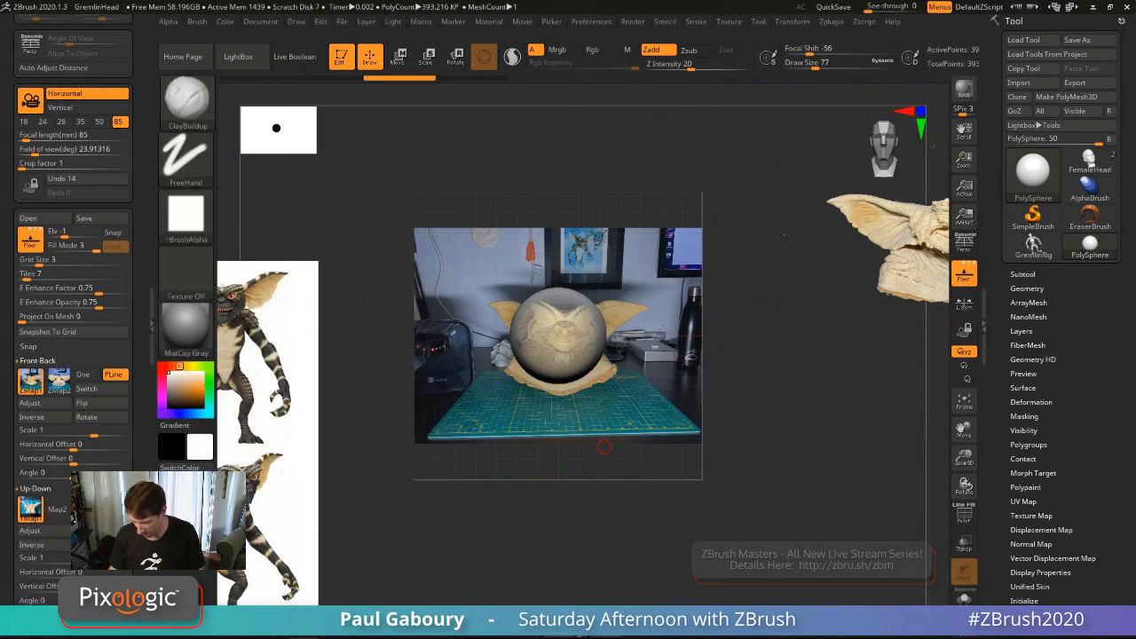
pyautogui.moveTo(102, 630); pyautogui.dragTo(101, 439)
pyautogui.click(39, 426)
pyautogui.moveTo(33, 452)
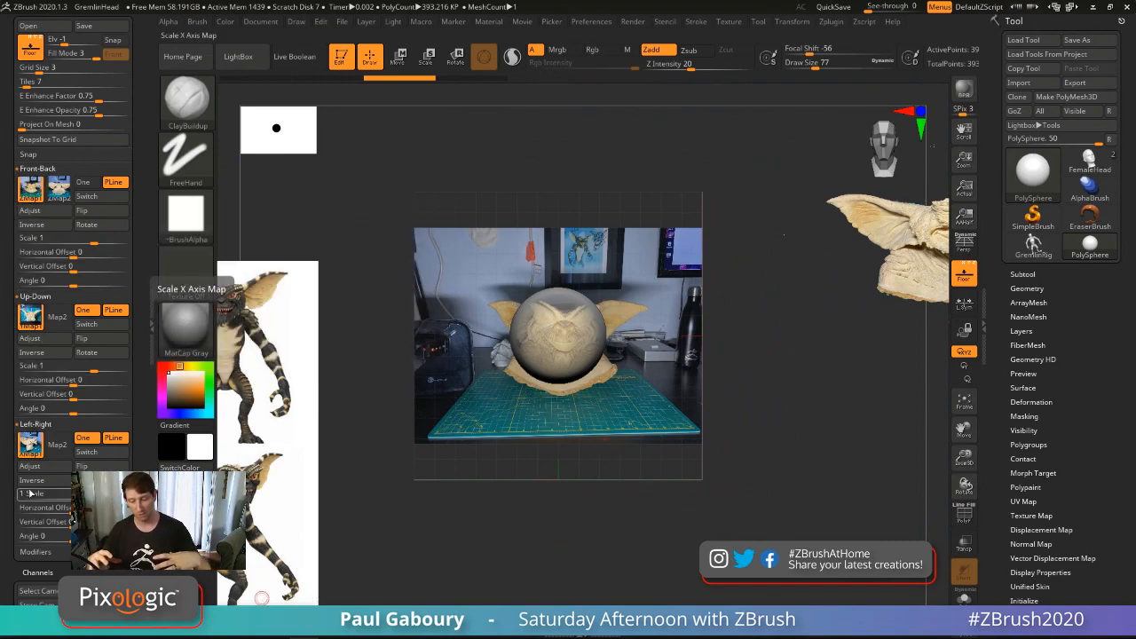
# Step: Try IMG_0522 as the Up-Down reference image on the floor grid
pyautogui.click(32, 319)
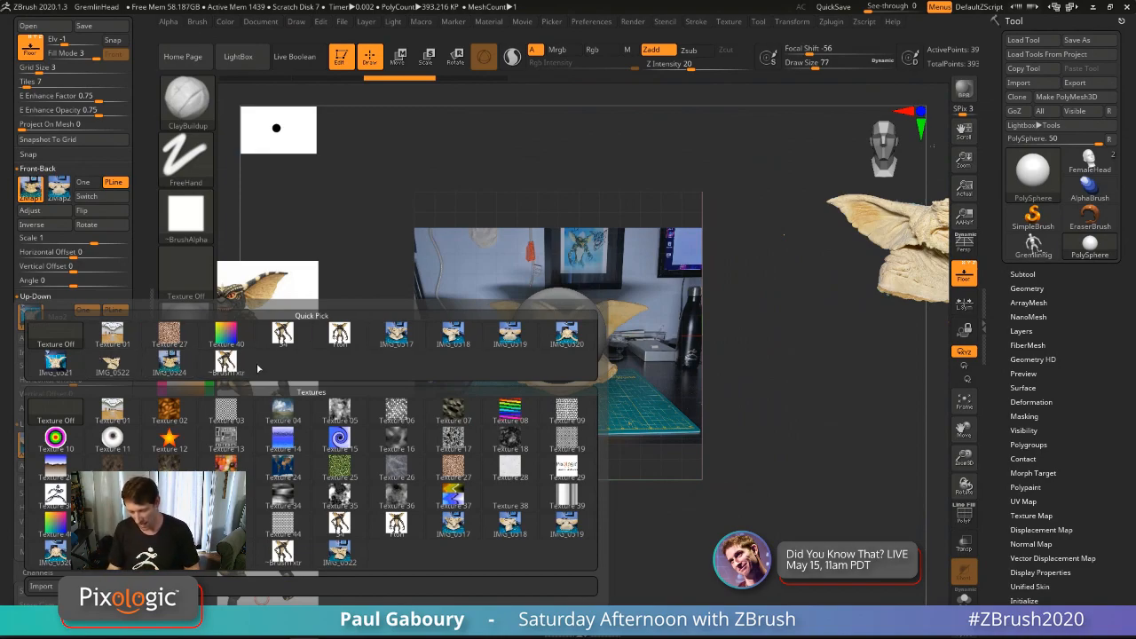
pyautogui.click(112, 361)
pyautogui.moveTo(551, 508); pyautogui.dragTo(564, 406)
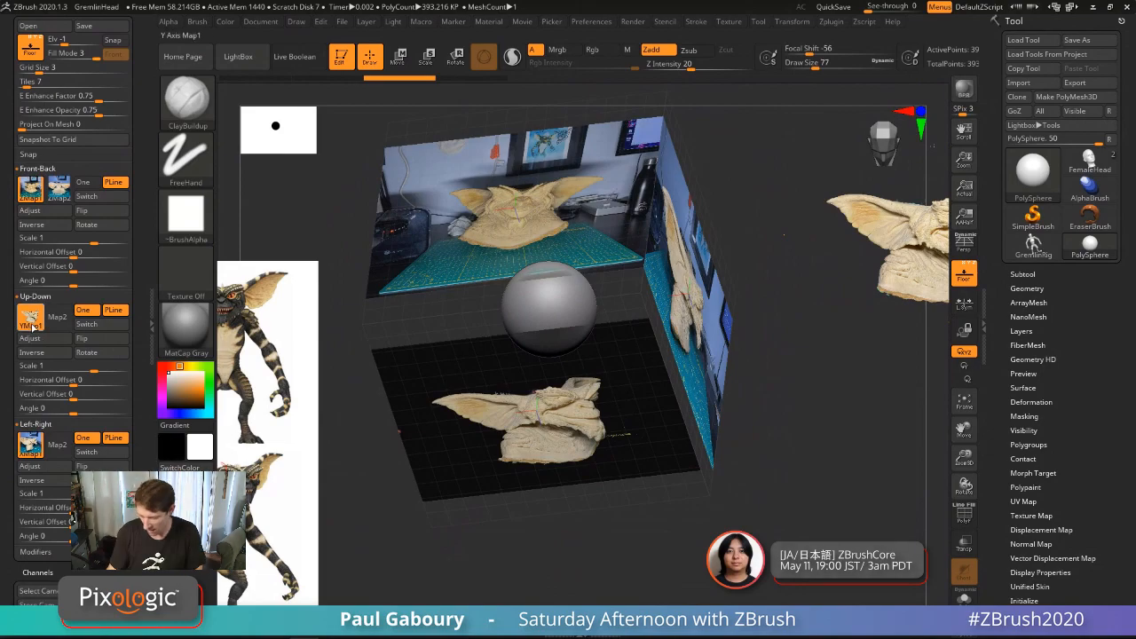
# Step: Set IMG_0521 as the Up-Down reference image and return to the front view
pyautogui.click(30, 317)
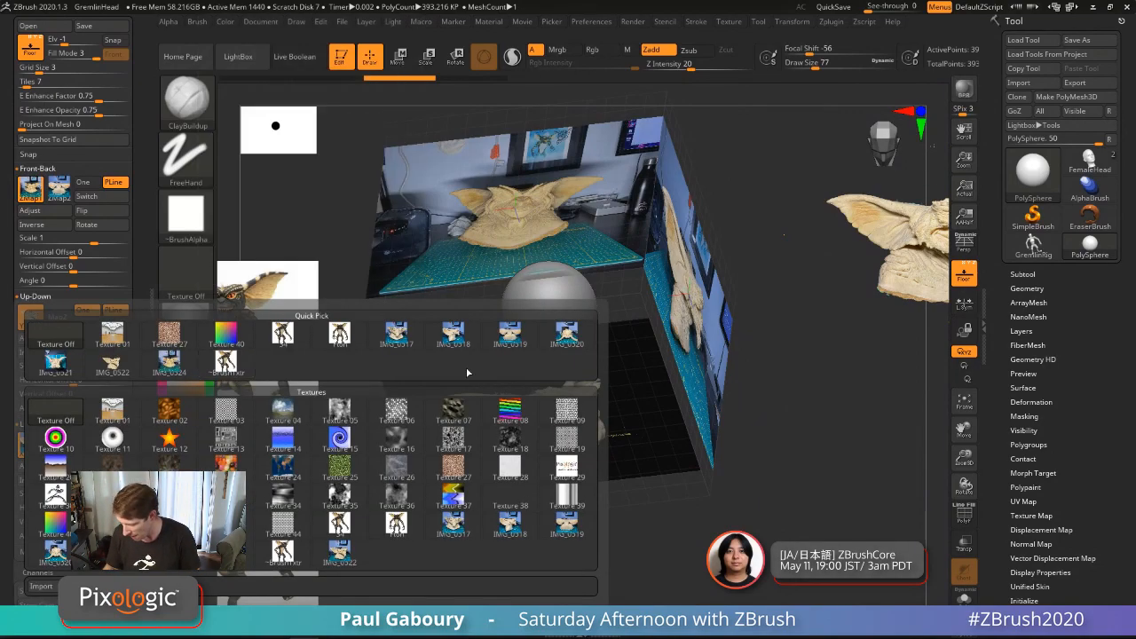
pyautogui.click(63, 365)
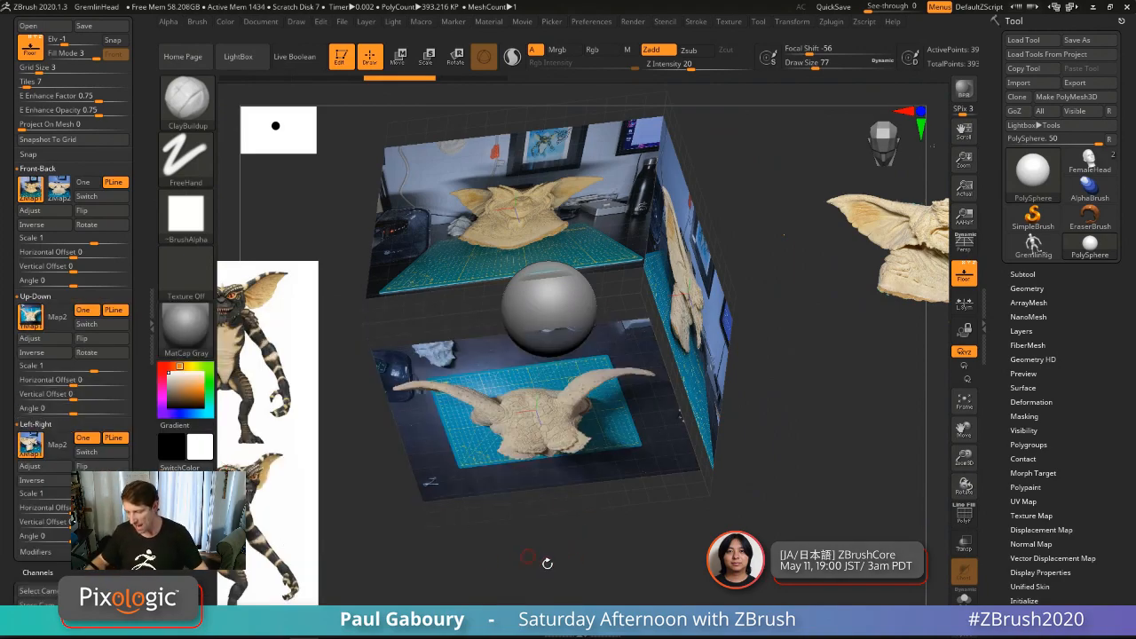
pyautogui.keyDown('shift'); pyautogui.moveTo(490, 559); pyautogui.dragTo(538, 491); pyautogui.keyUp('shift')
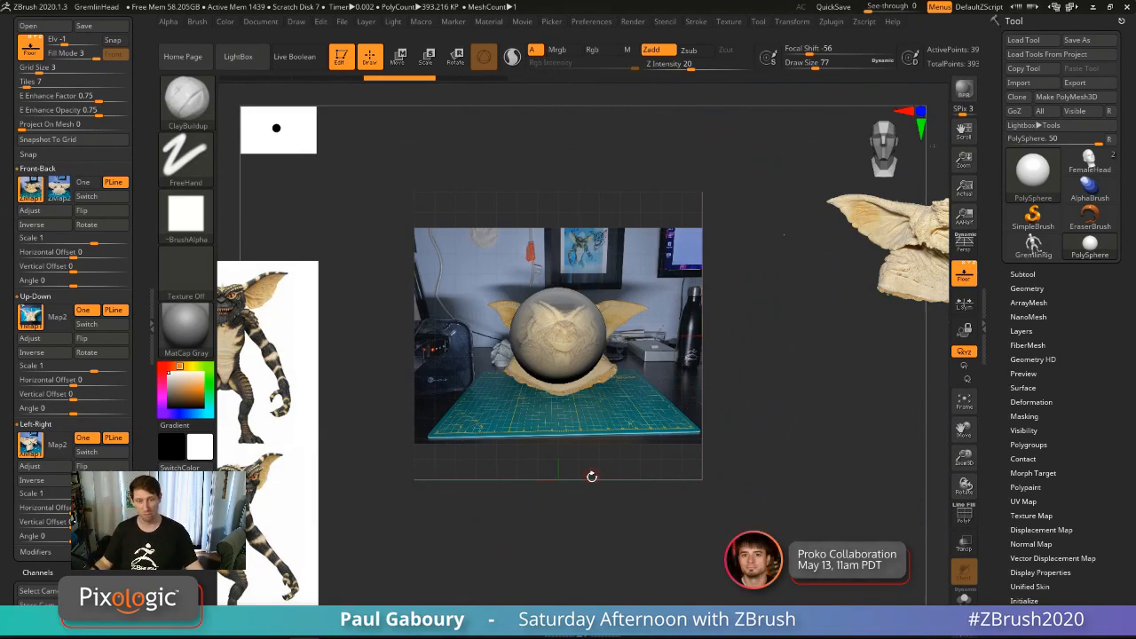
# Step: Inspect the reference photos on the floor grid from the front, back, top and bottom
pyautogui.moveTo(37, 192)
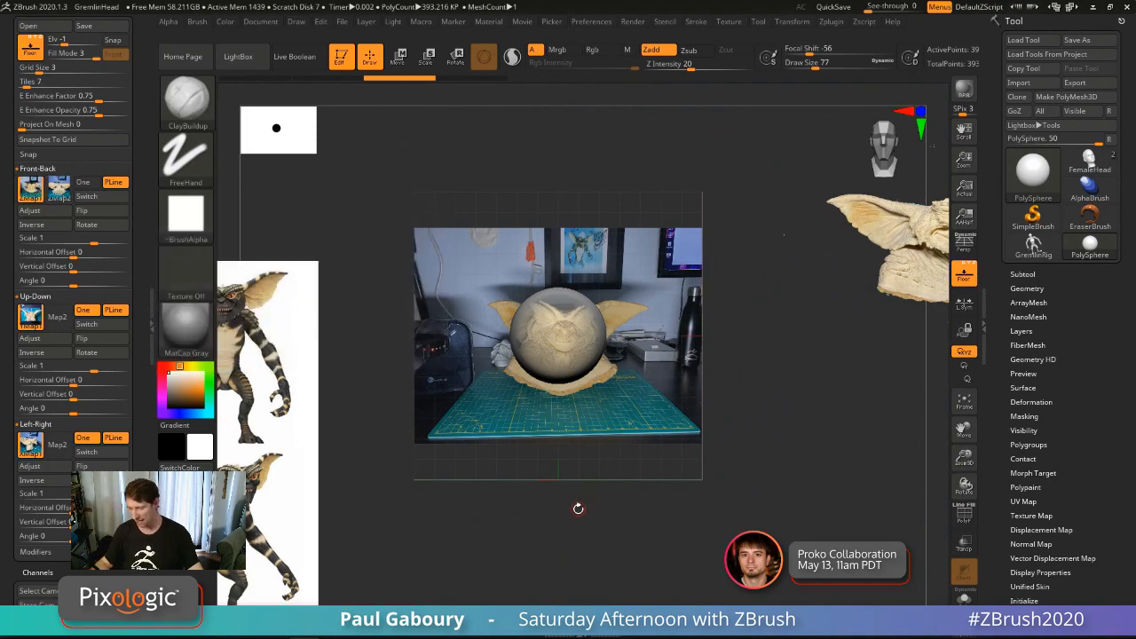
pyautogui.moveTo(578, 510); pyautogui.dragTo(679, 456)
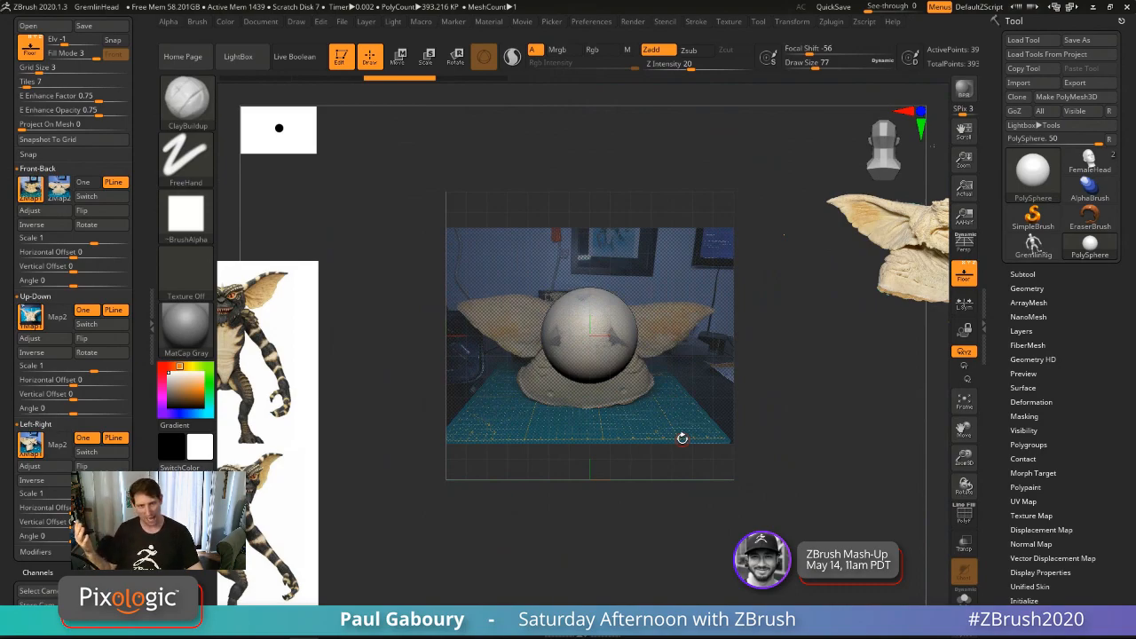
pyautogui.moveTo(680, 436); pyautogui.dragTo(582, 495)
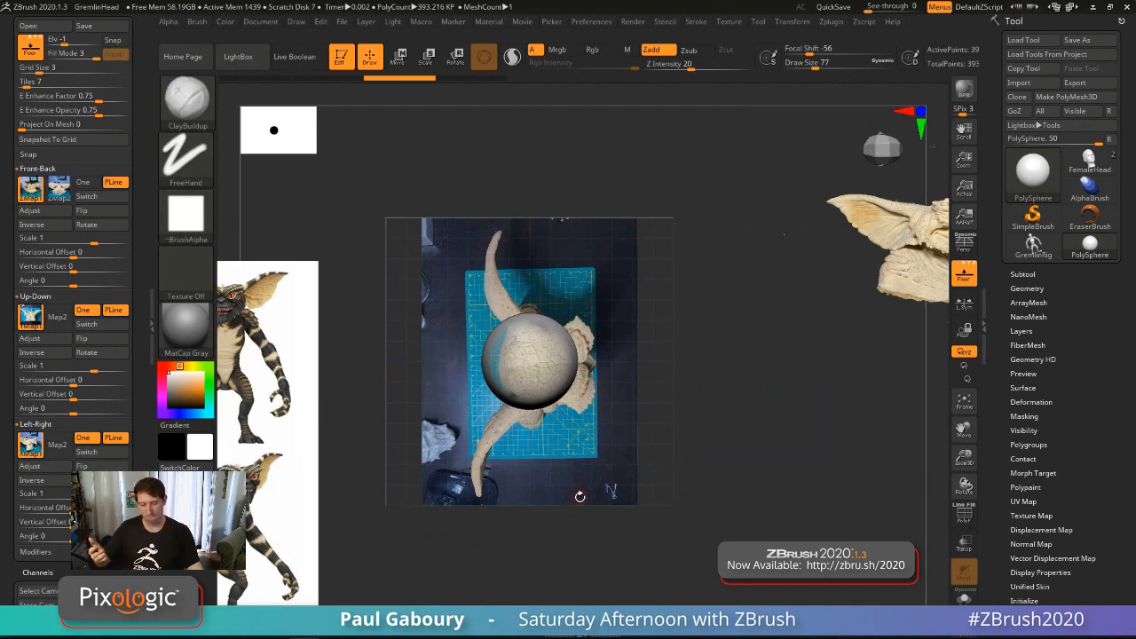
pyautogui.moveTo(580, 496); pyautogui.dragTo(629, 236)
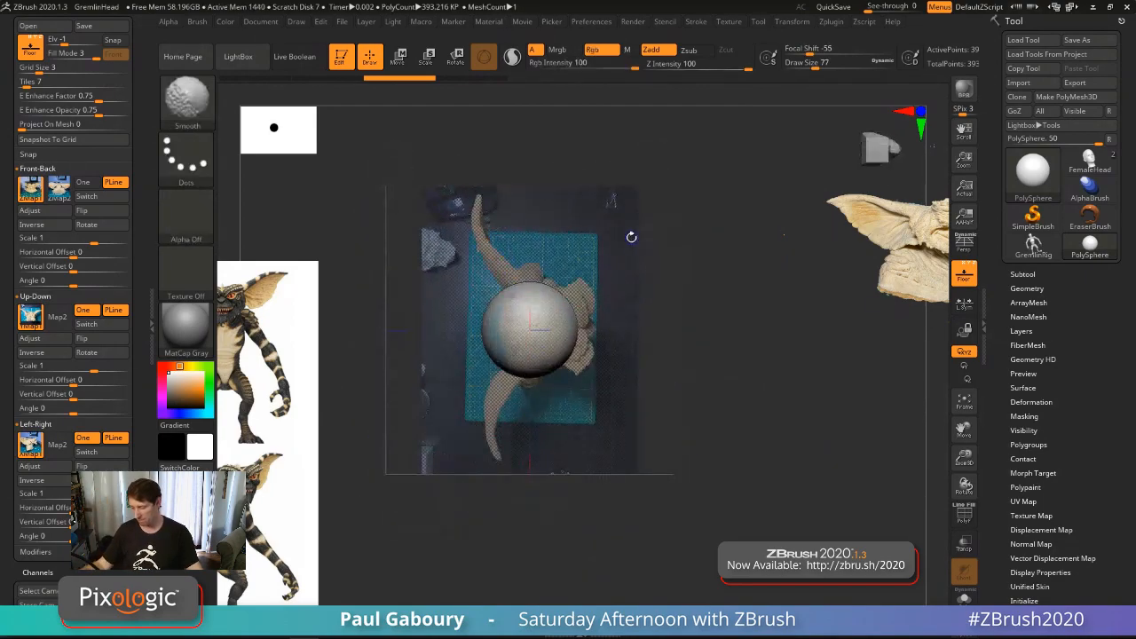
pyautogui.moveTo(641, 371); pyautogui.dragTo(637, 453)
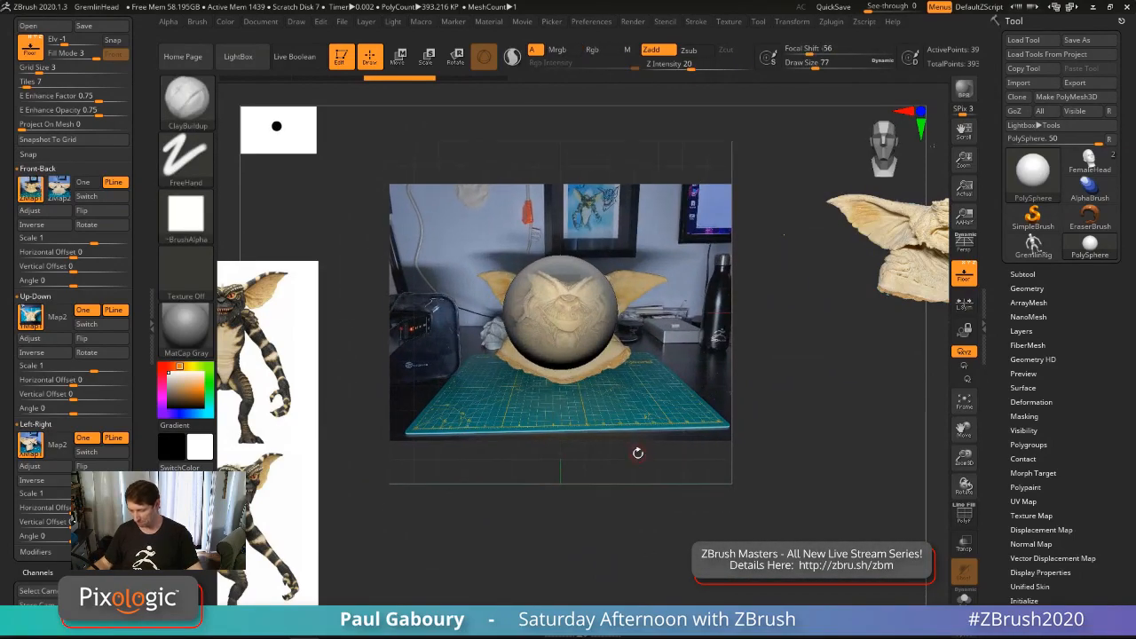
# Step: Scale the sphere up uniformly relative to the reference photos and return to sculpting mode
pyautogui.press('w')
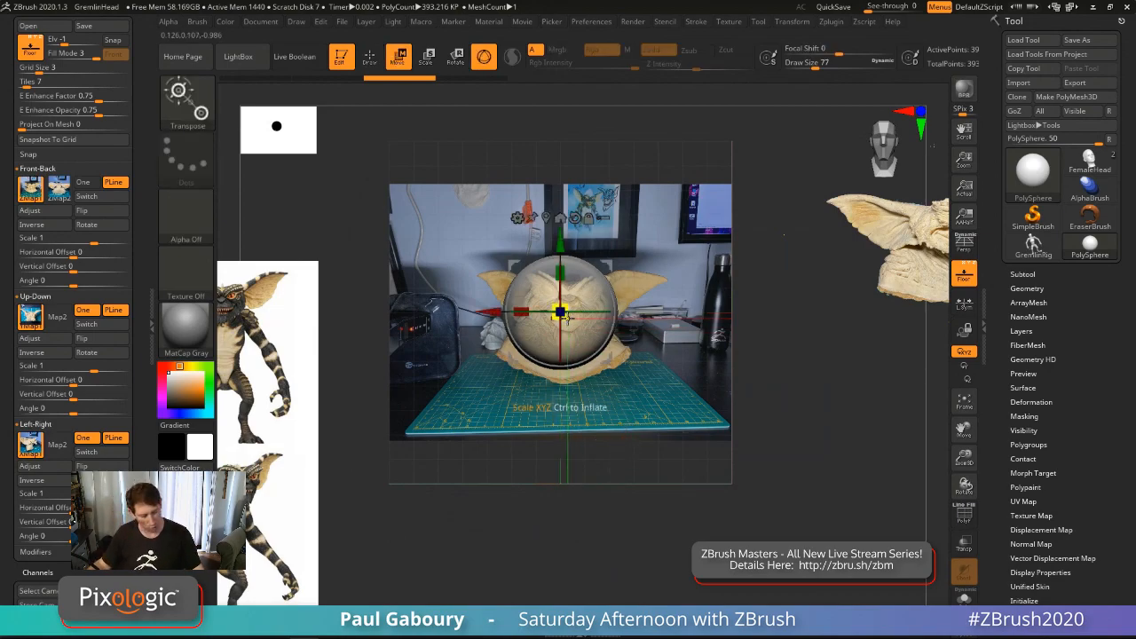
pyautogui.moveTo(568, 319); pyautogui.dragTo(607, 357)
pyautogui.moveTo(607, 357)
pyautogui.keyDown('ctrl'); pyautogui.mouseDown(button='right')
pyautogui.moveTo(597, 400)
pyautogui.moveTo(572, 361)
pyautogui.mouseUp(button='right'); pyautogui.keyUp('ctrl')
pyautogui.press('q')
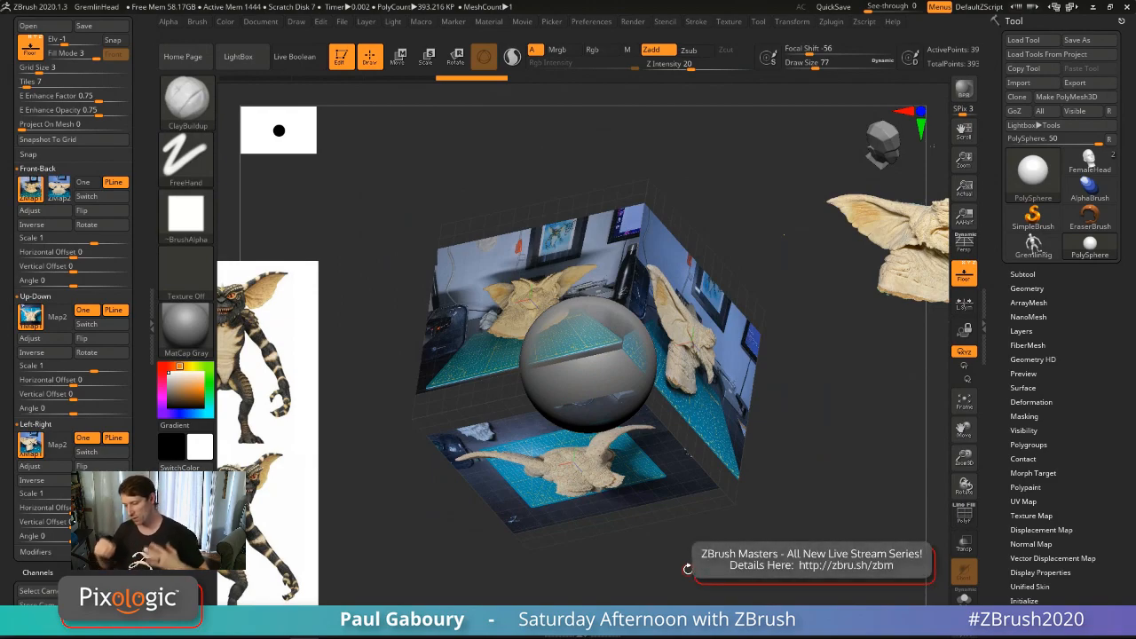
# Step: Open the front photo for adjustment and trim its upper and side edges around the head, to crop left 476, top 480 and width 1185
pyautogui.moveTo(680, 538); pyautogui.dragTo(653, 352)
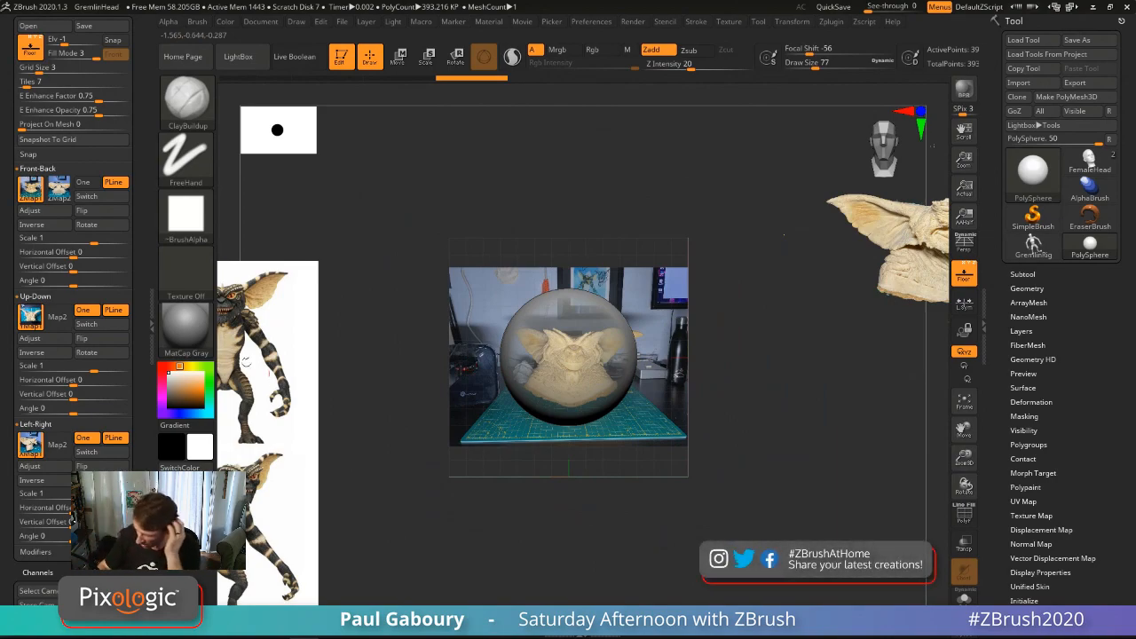
pyautogui.click(51, 215)
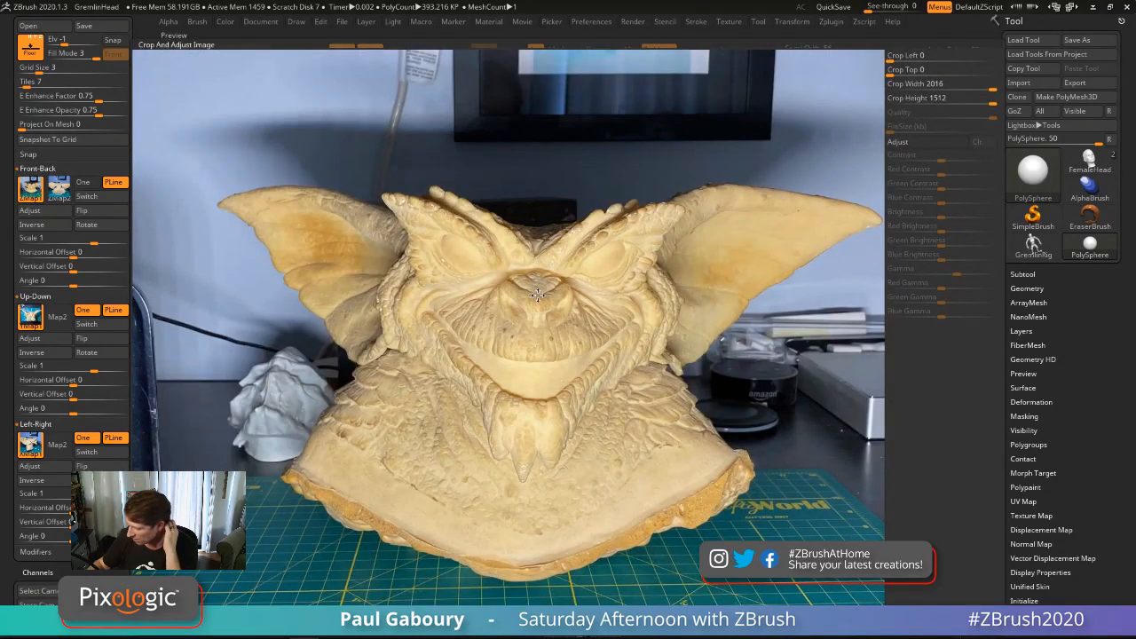
pyautogui.moveTo(519, 365)
pyautogui.mouseDown()
pyautogui.moveTo(558, 316)
pyautogui.moveTo(723, 400)
pyautogui.moveTo(562, 485)
pyautogui.moveTo(645, 541)
pyautogui.moveTo(755, 417)
pyautogui.moveTo(621, 306)
pyautogui.moveTo(630, 302)
pyautogui.moveTo(311, 545)
pyautogui.mouseUp()
pyautogui.moveTo(478, 104); pyautogui.dragTo(671, 338)
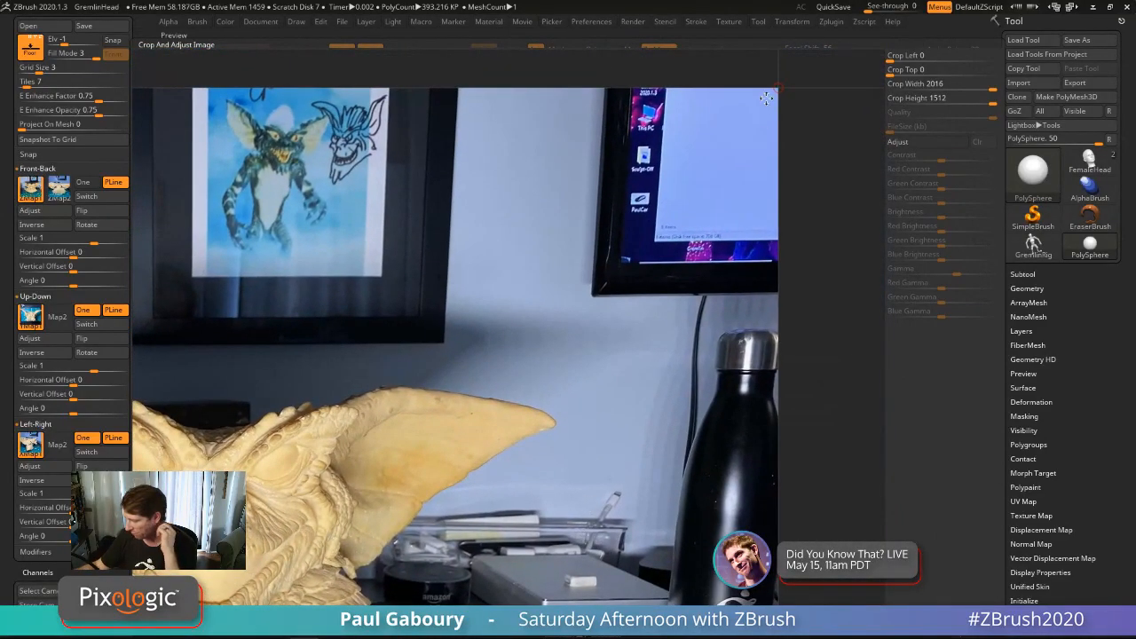
pyautogui.moveTo(778, 87); pyautogui.dragTo(568, 362)
pyautogui.moveTo(490, 407); pyautogui.dragTo(788, 381)
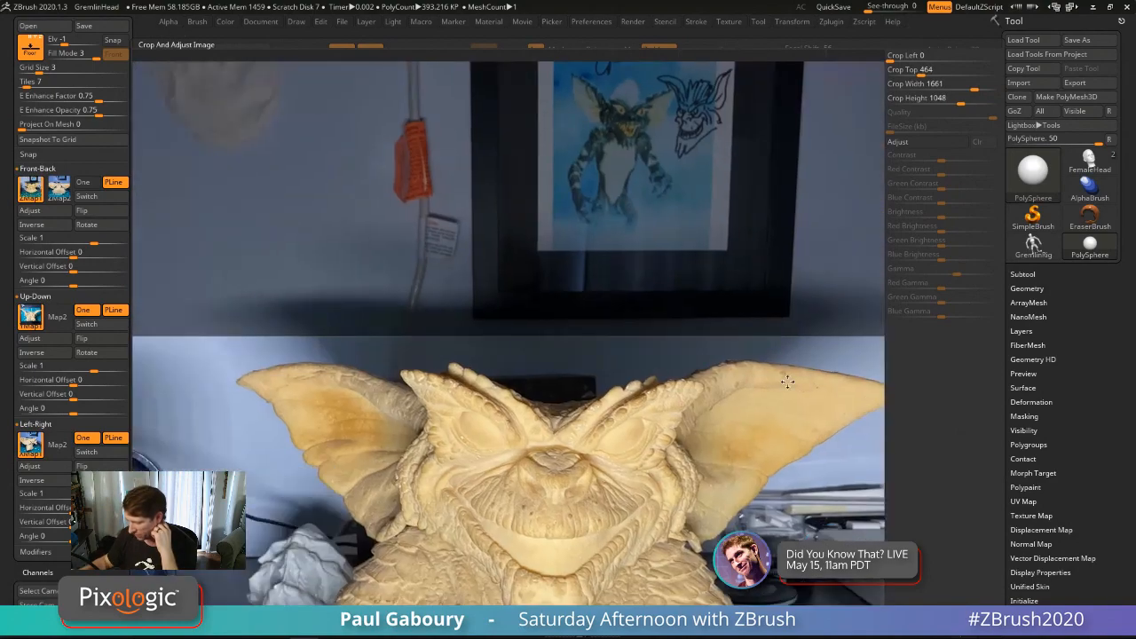
pyautogui.moveTo(386, 241); pyautogui.dragTo(823, 164)
pyautogui.moveTo(300, 251); pyautogui.dragTo(574, 261)
pyautogui.moveTo(484, 470); pyautogui.dragTo(340, 417)
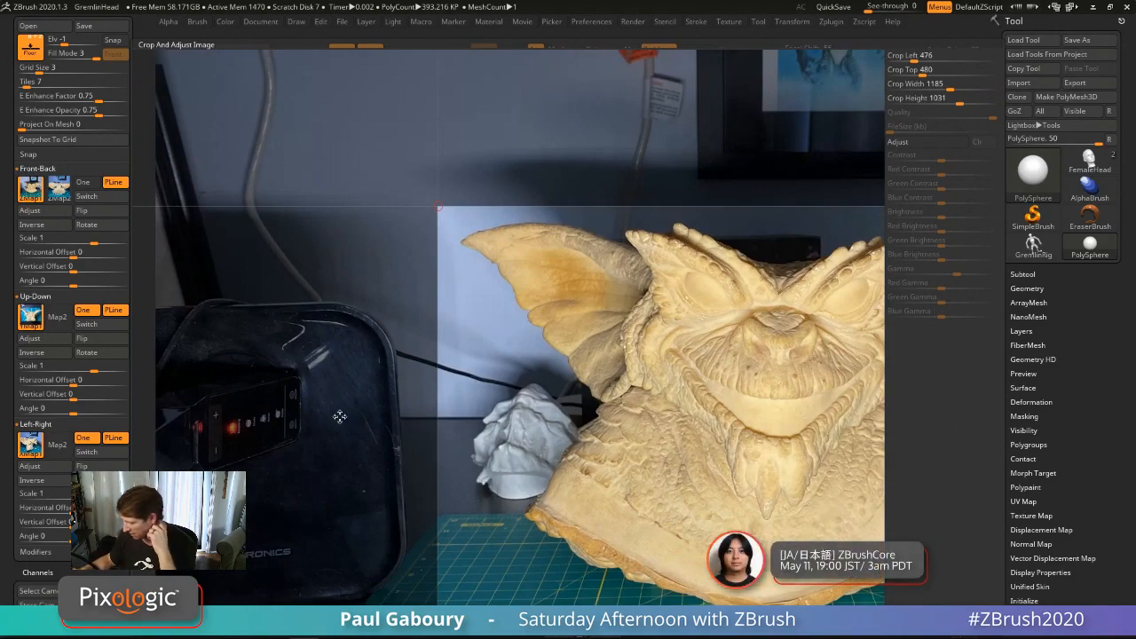
# Step: Trim the front photo's lower edge, refine the crop to left 509, top 491, width 1140 and height 702, and apply it
pyautogui.moveTo(340, 417); pyautogui.dragTo(11, 108)
pyautogui.moveTo(813, 510); pyautogui.dragTo(789, 309)
pyautogui.moveTo(807, 197); pyautogui.dragTo(826, 405)
pyautogui.moveTo(809, 524); pyautogui.dragTo(837, 535)
pyautogui.moveTo(720, 442); pyautogui.dragTo(753, 442)
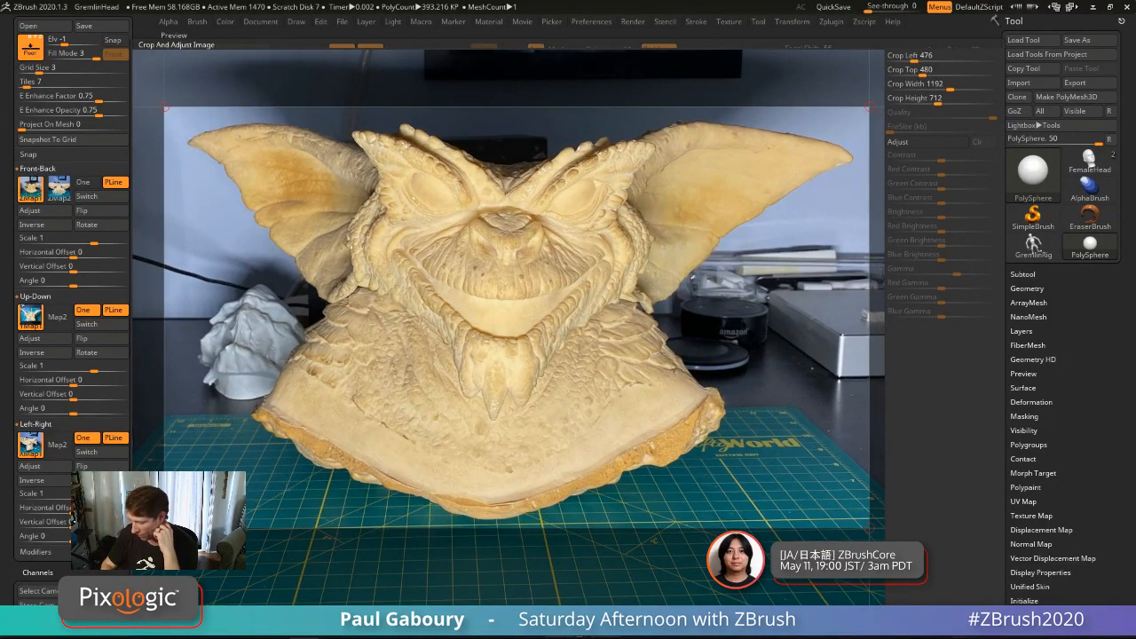
pyautogui.moveTo(164, 529); pyautogui.dragTo(183, 531)
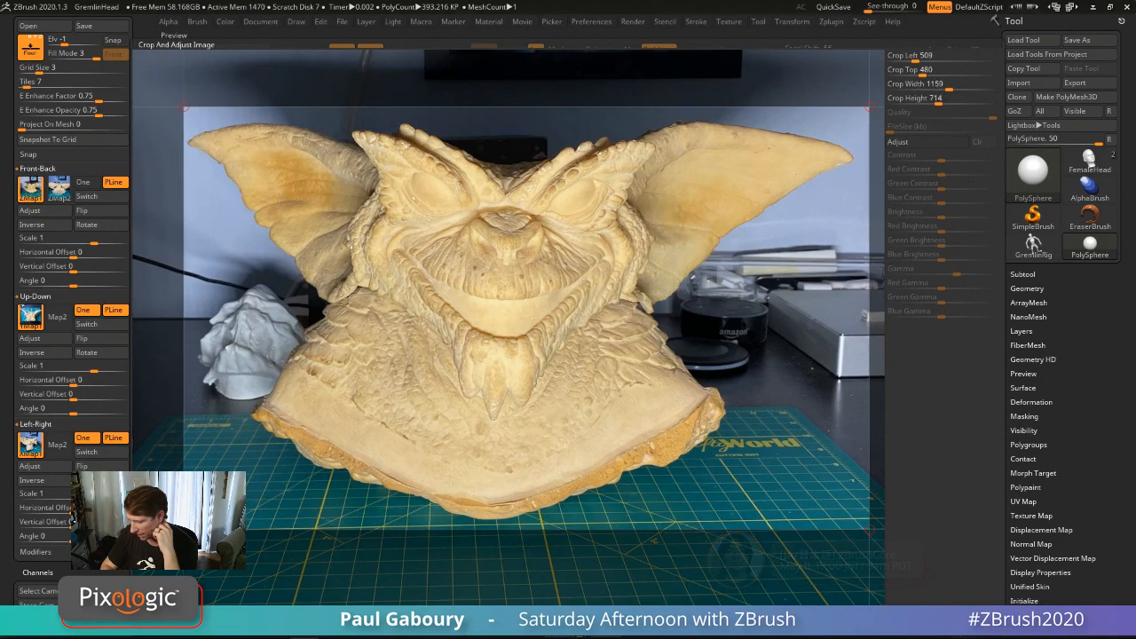
pyautogui.moveTo(871, 531); pyautogui.dragTo(857, 528)
pyautogui.moveTo(858, 106); pyautogui.dragTo(859, 113)
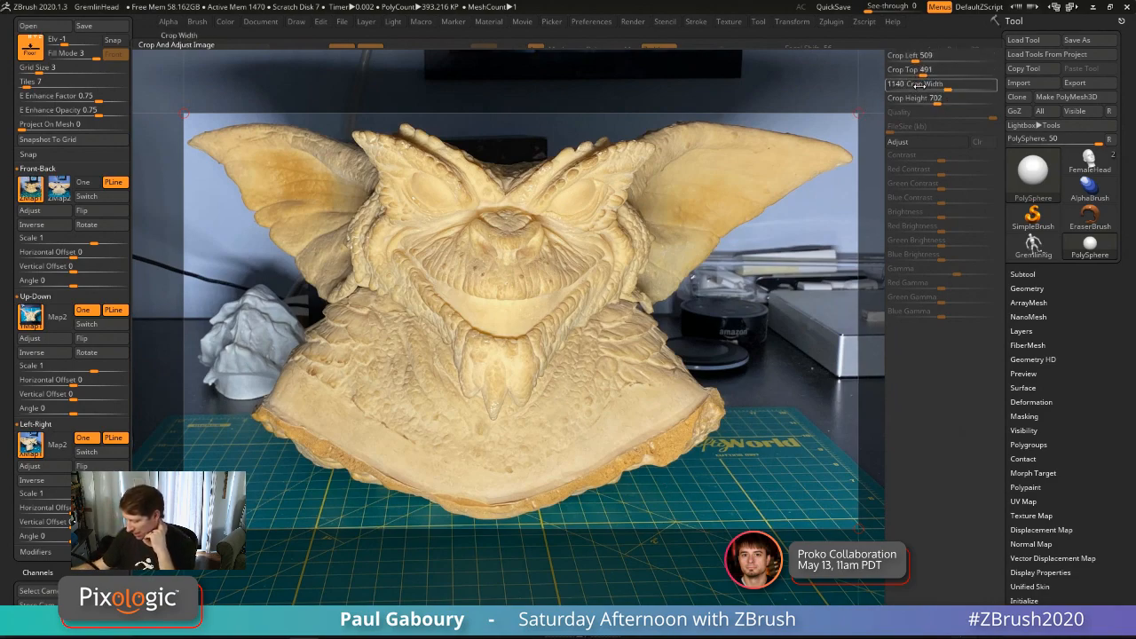
pyautogui.click(548, 636)
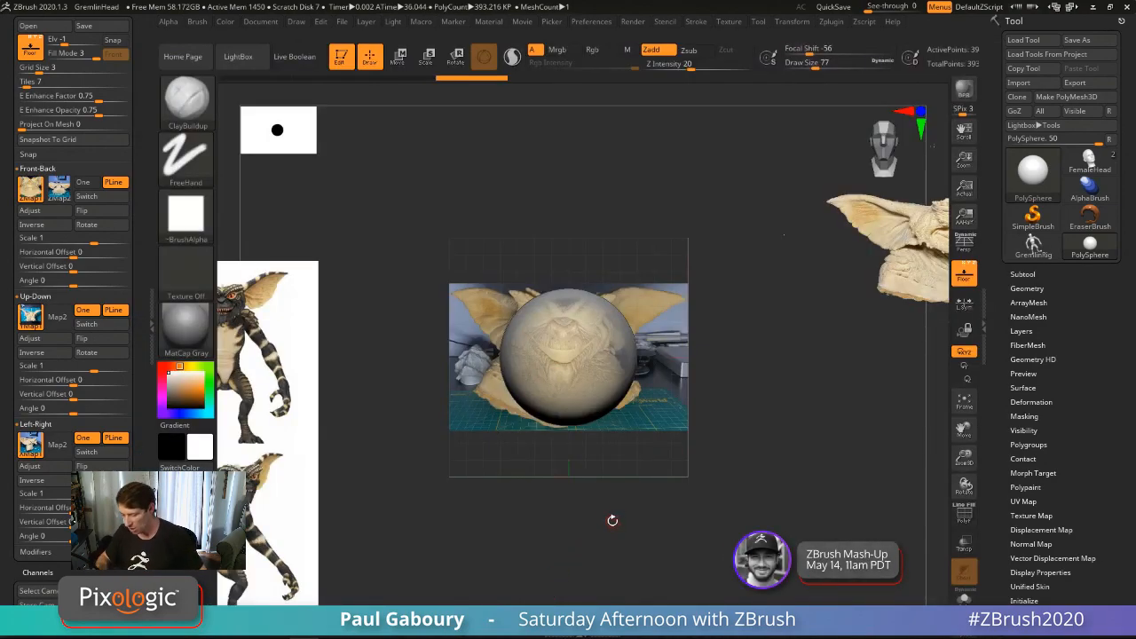
# Step: Crop the Left-Right side photo around the head with crop left 152, top 397 and width 1284, keeping the neck base inside, and apply it
pyautogui.moveTo(584, 543); pyautogui.dragTo(641, 520)
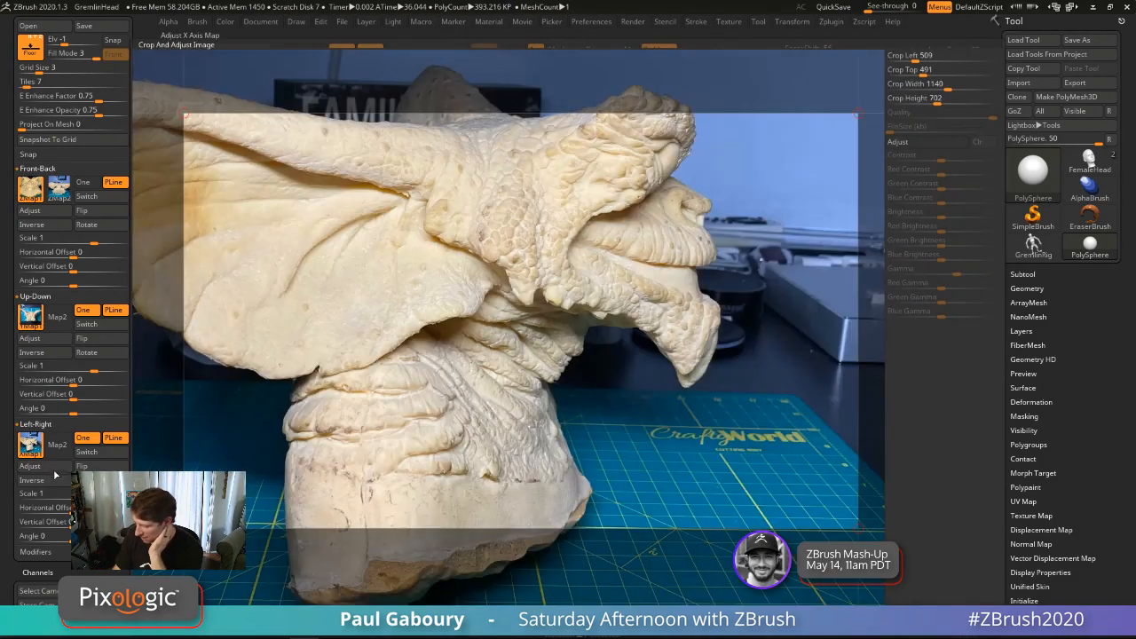
pyautogui.click(32, 317)
pyautogui.moveTo(587, 415); pyautogui.dragTo(649, 436)
pyautogui.moveTo(580, 355); pyautogui.dragTo(647, 396)
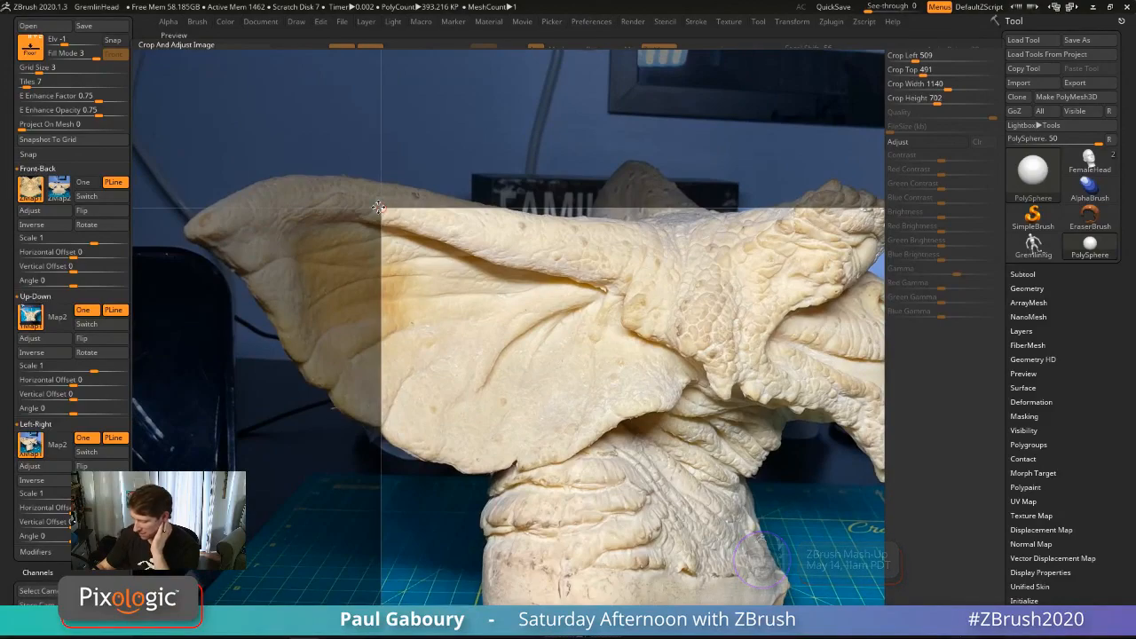
pyautogui.moveTo(381, 208); pyautogui.dragTo(168, 152)
pyautogui.moveTo(792, 373); pyautogui.dragTo(421, 273)
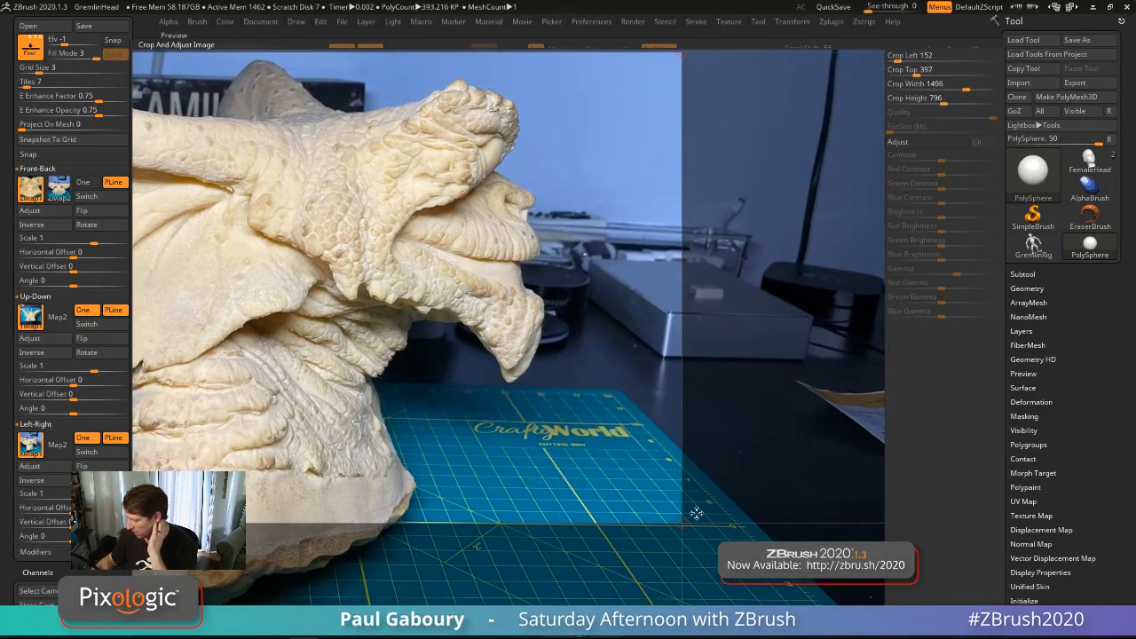
pyautogui.moveTo(675, 527); pyautogui.dragTo(554, 560)
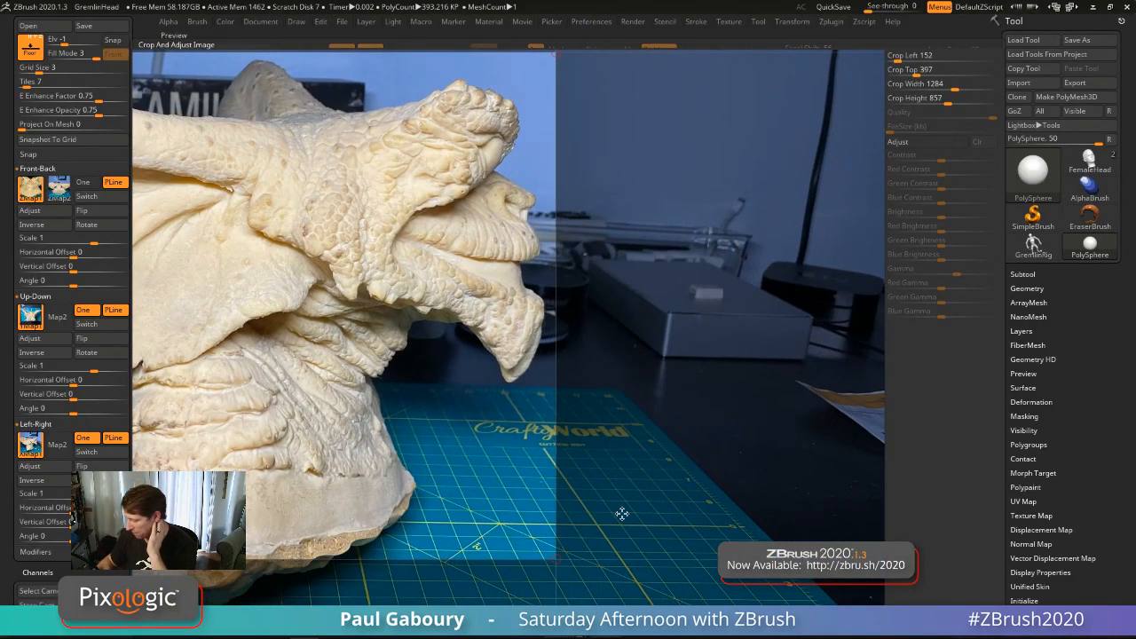
pyautogui.moveTo(630, 507); pyautogui.dragTo(733, 417)
pyautogui.moveTo(743, 364); pyautogui.dragTo(744, 438)
pyautogui.moveTo(795, 373); pyautogui.dragTo(858, 375)
pyautogui.click(540, 614)
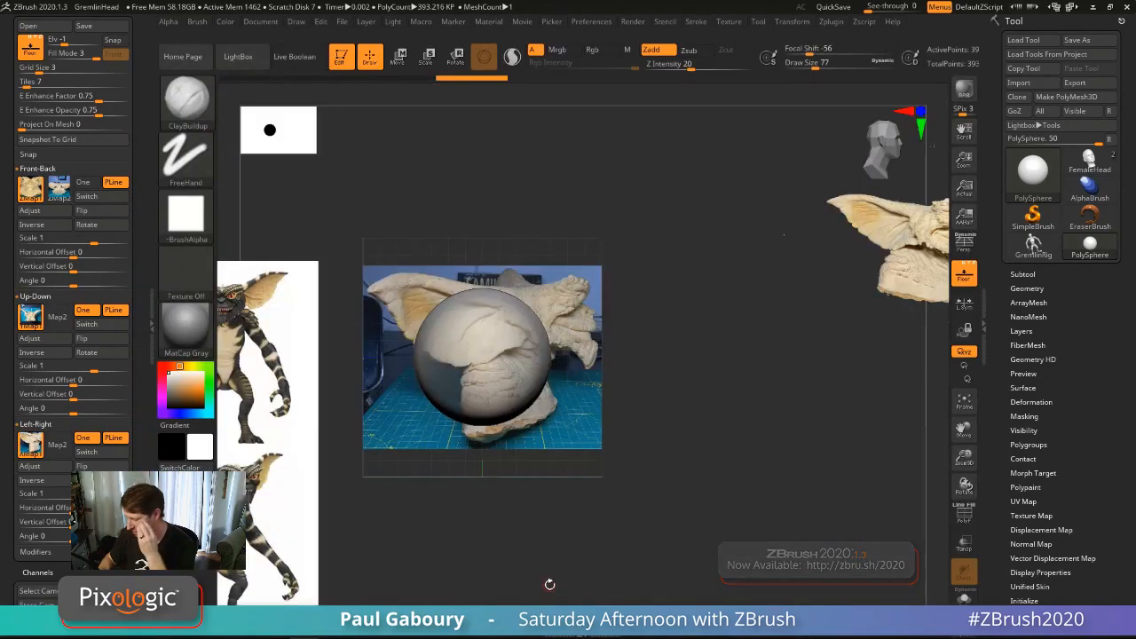
# Step: Crop the Up-Down top-view photo around both ears and the snout, using left 46, top 346, width 1868 and height 897, and apply it
pyautogui.moveTo(652, 485)
pyautogui.mouseDown()
pyautogui.moveTo(763, 454)
pyautogui.moveTo(723, 474)
pyautogui.moveTo(721, 491)
pyautogui.mouseUp()
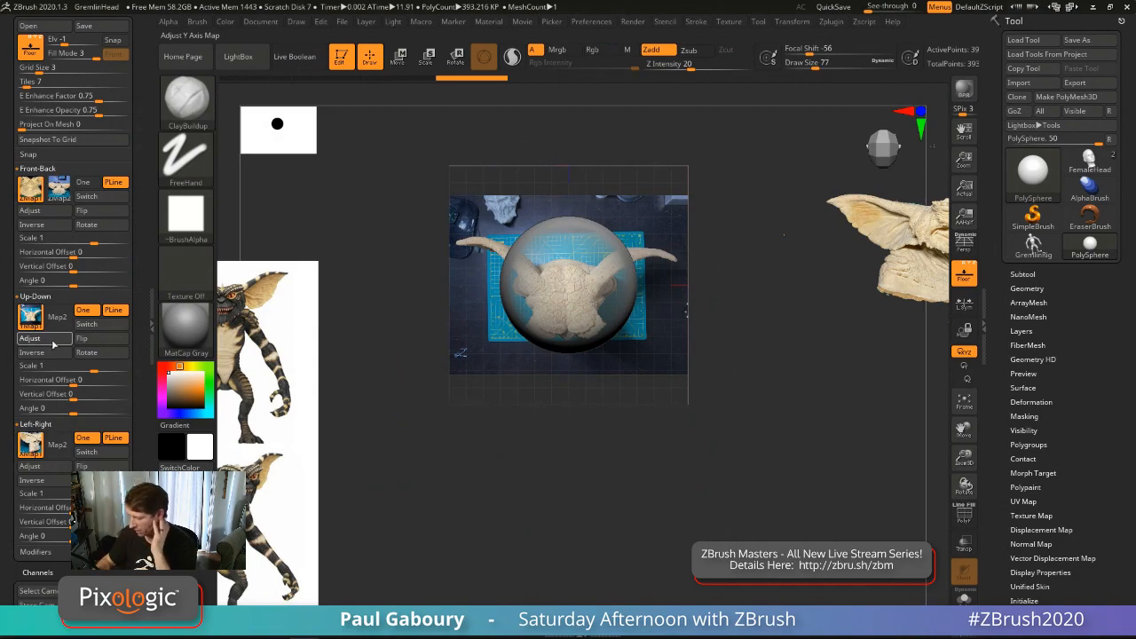
pyautogui.click(51, 341)
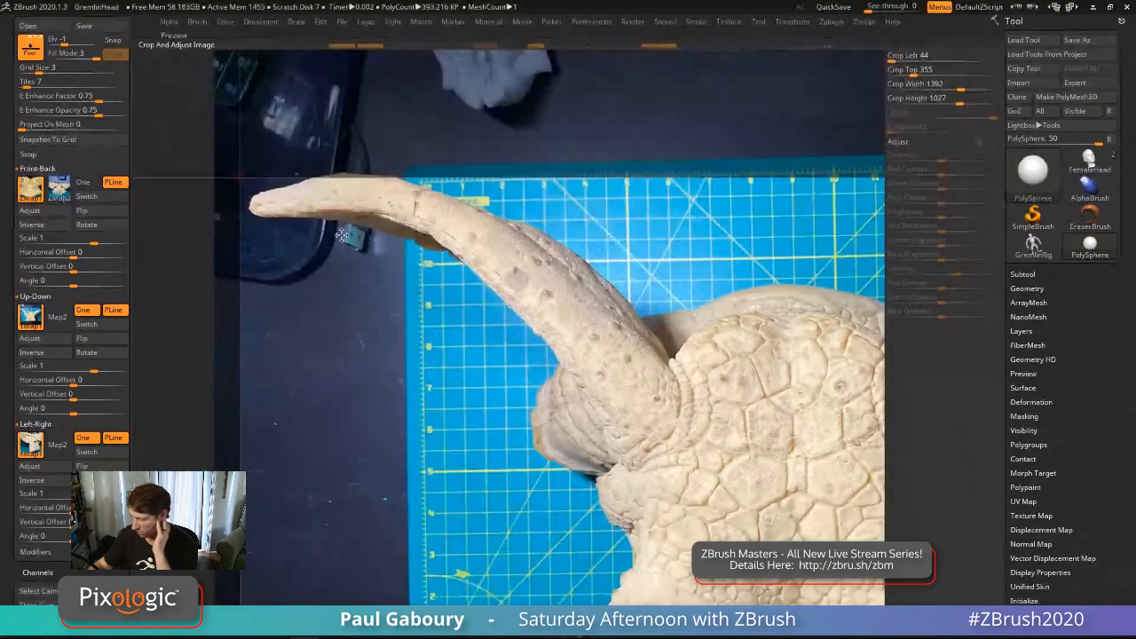
pyautogui.moveTo(240, 175); pyautogui.dragTo(244, 162)
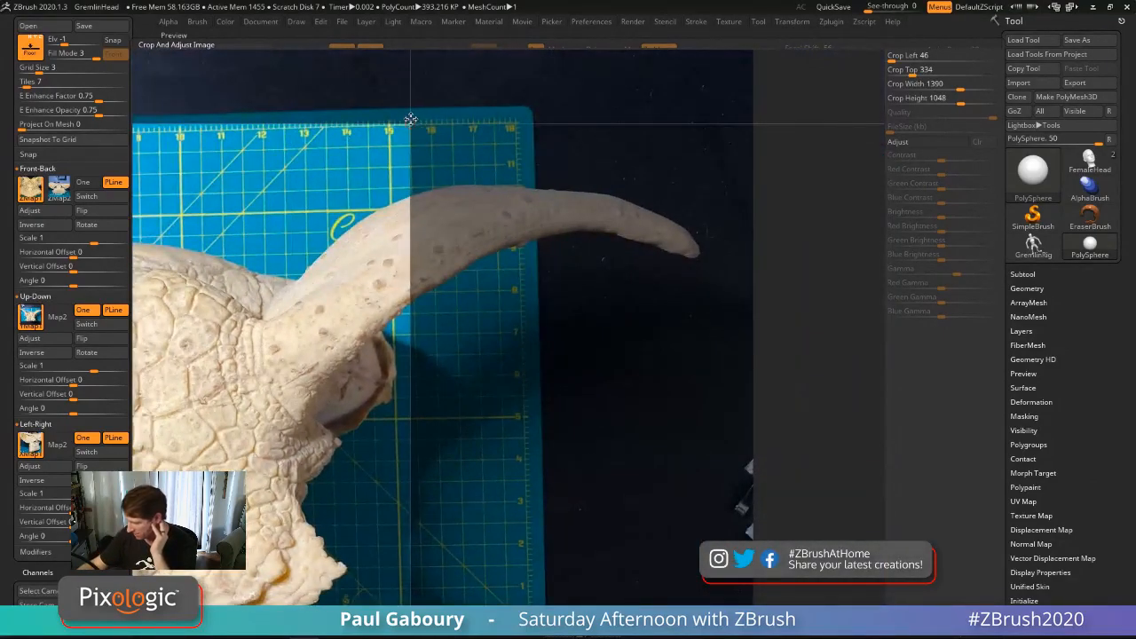
pyautogui.moveTo(412, 123); pyautogui.dragTo(706, 130)
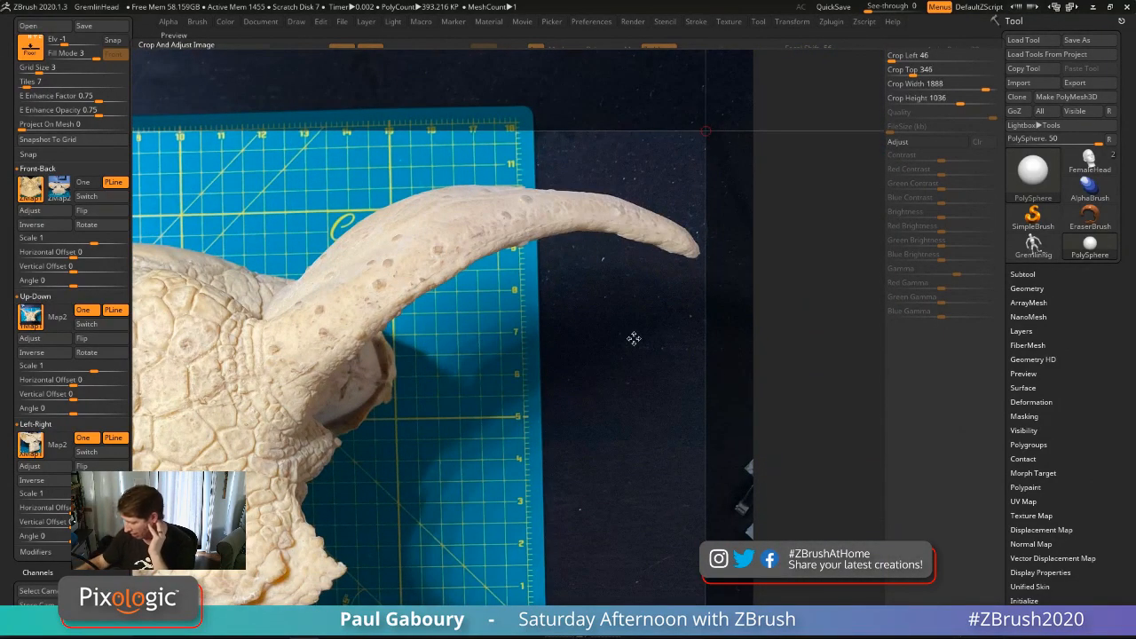
pyautogui.moveTo(597, 613); pyautogui.dragTo(656, 304)
pyautogui.moveTo(768, 421); pyautogui.dragTo(754, 343)
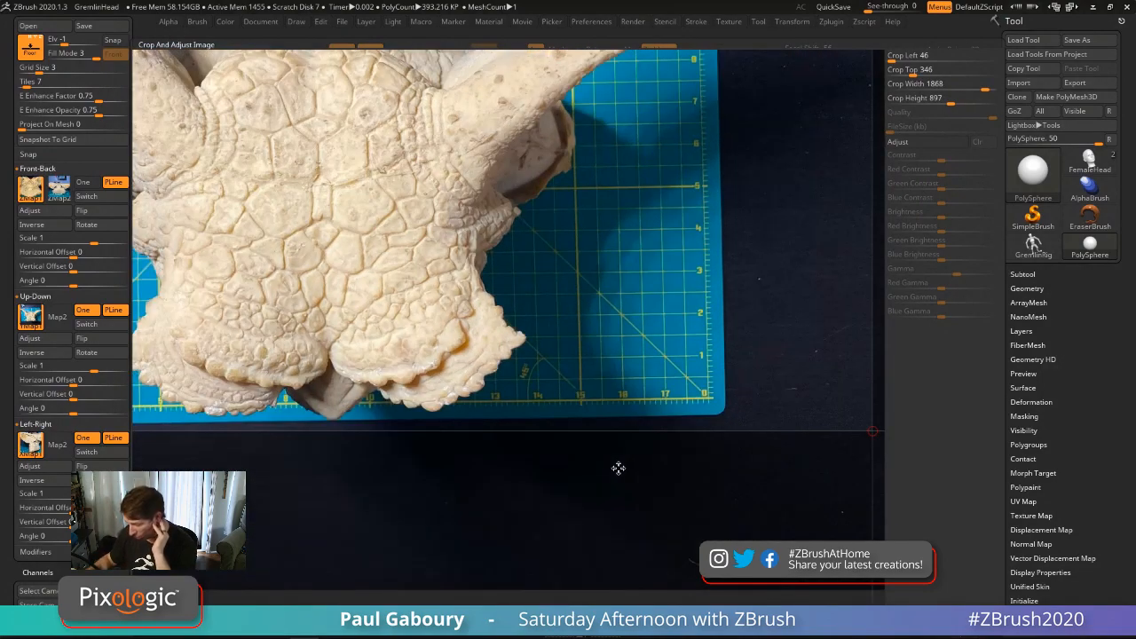
pyautogui.moveTo(619, 468); pyautogui.dragTo(846, 431)
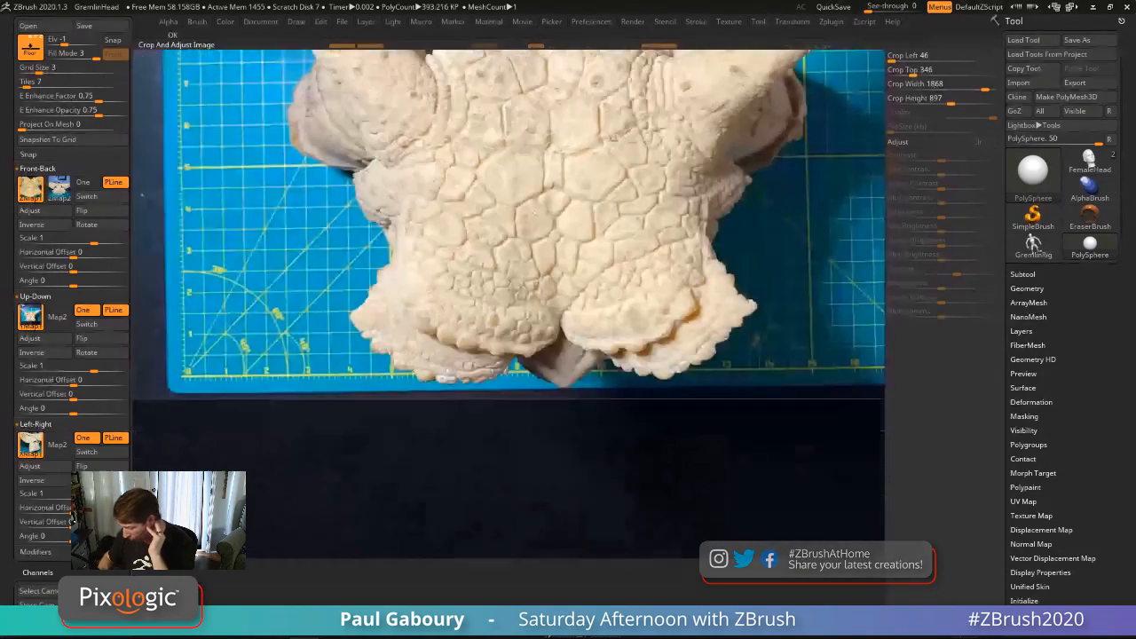
pyautogui.click(537, 608)
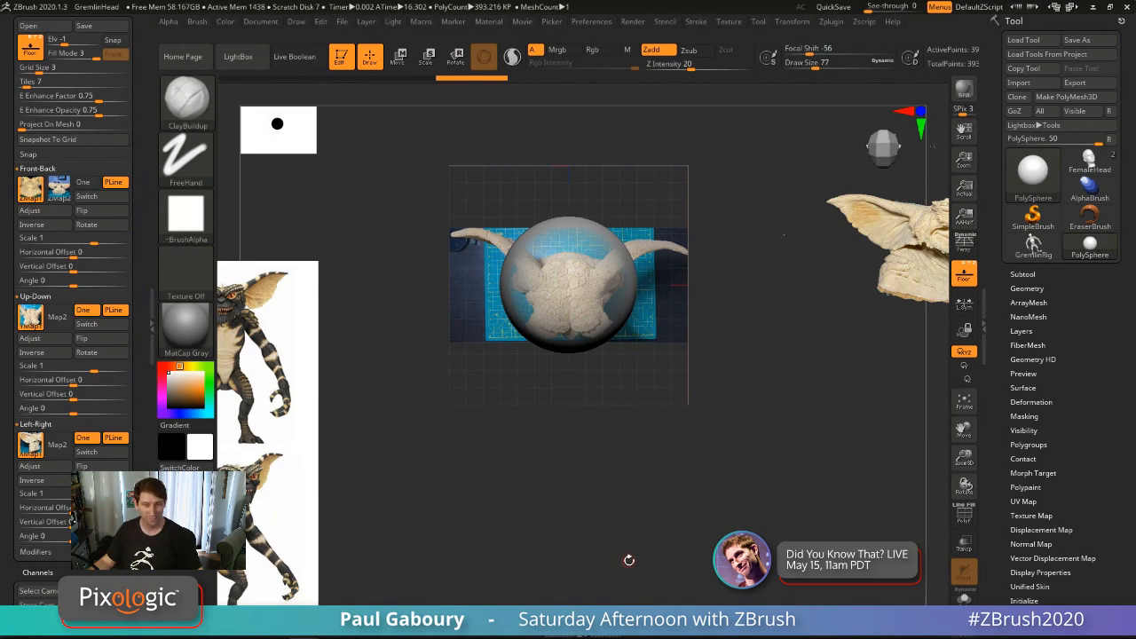
# Step: Crop the back-view photo of the Front-Back pair around the head, using left 65, top 411, width 1840 and height 864, and apply it
pyautogui.moveTo(629, 560); pyautogui.dragTo(639, 485)
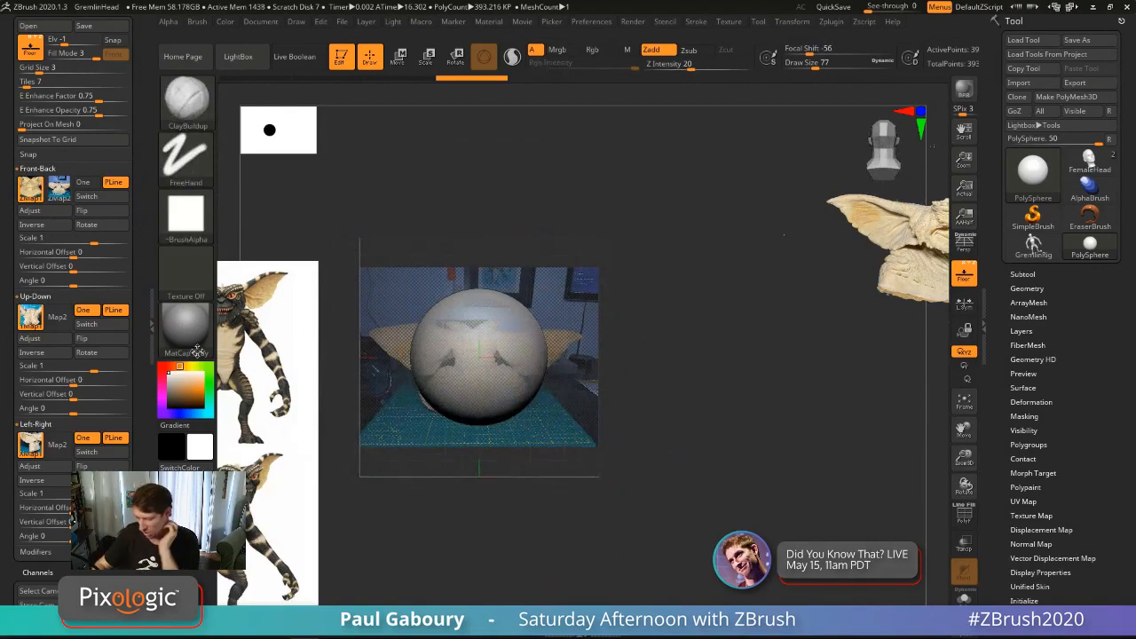
pyautogui.click(47, 215)
pyautogui.moveTo(585, 451); pyautogui.dragTo(689, 580)
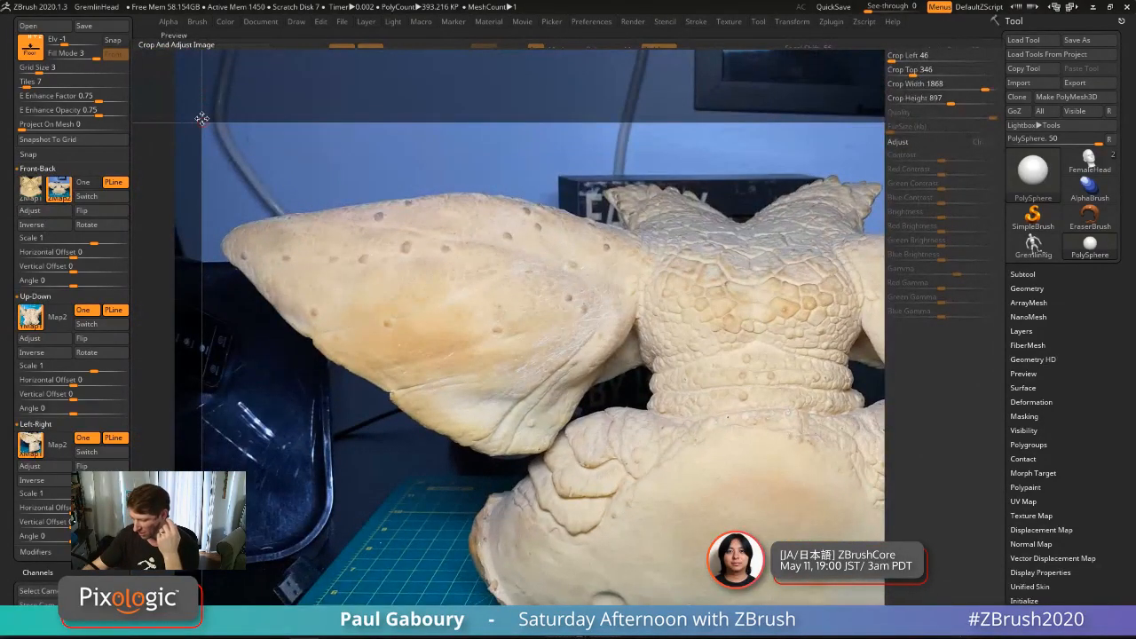
pyautogui.moveTo(203, 118); pyautogui.dragTo(299, 294)
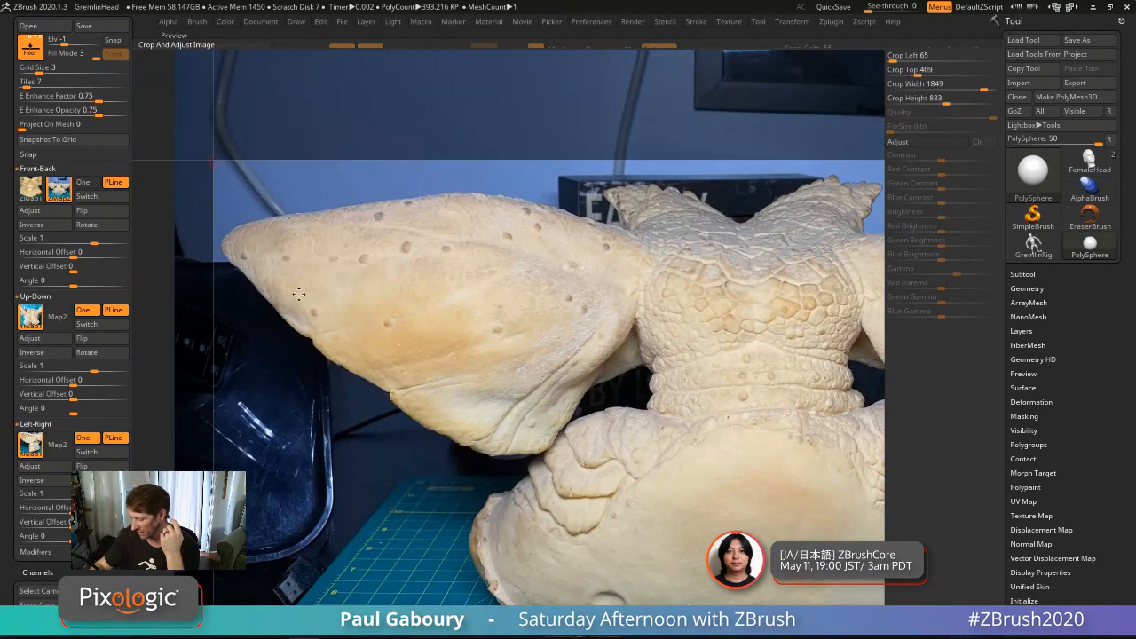
pyautogui.moveTo(639, 386); pyautogui.dragTo(316, 380)
pyautogui.moveTo(668, 158)
pyautogui.mouseDown()
pyautogui.moveTo(651, 162)
pyautogui.moveTo(662, 157)
pyautogui.mouseUp()
pyautogui.moveTo(538, 503); pyautogui.dragTo(580, 378)
pyautogui.moveTo(622, 269); pyautogui.dragTo(620, 292)
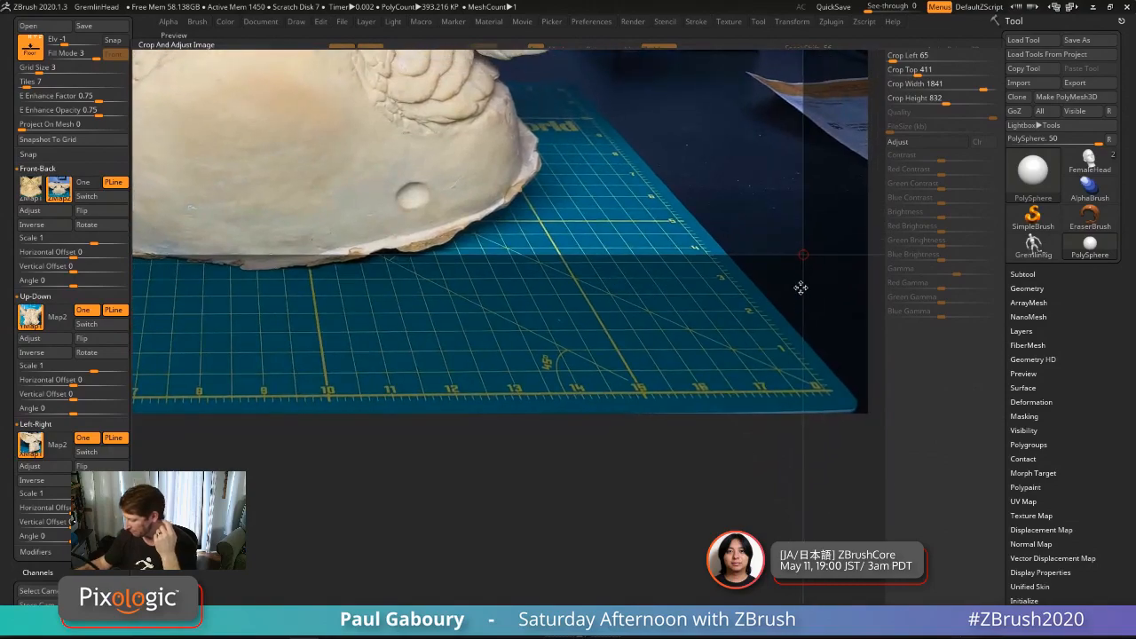
pyautogui.moveTo(802, 256); pyautogui.dragTo(802, 274)
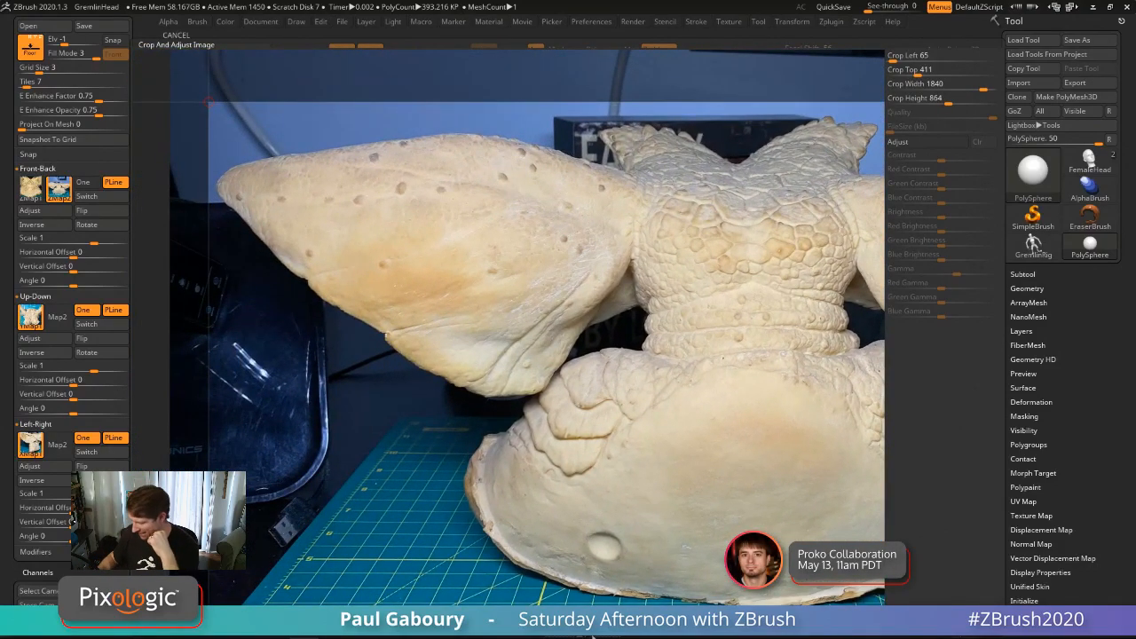
pyautogui.click(209, 101)
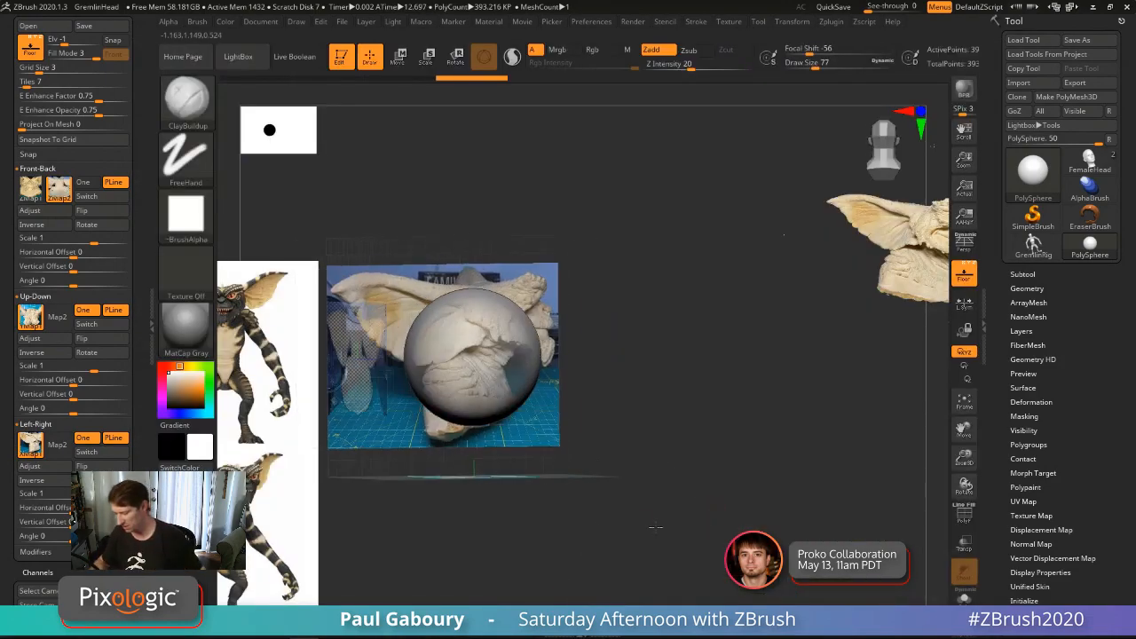
# Step: Scale the Left-Right side photo down to 0.89444 on the floor grid
pyautogui.moveTo(590, 381); pyautogui.dragTo(621, 524)
pyautogui.moveTo(697, 502); pyautogui.dragTo(682, 536)
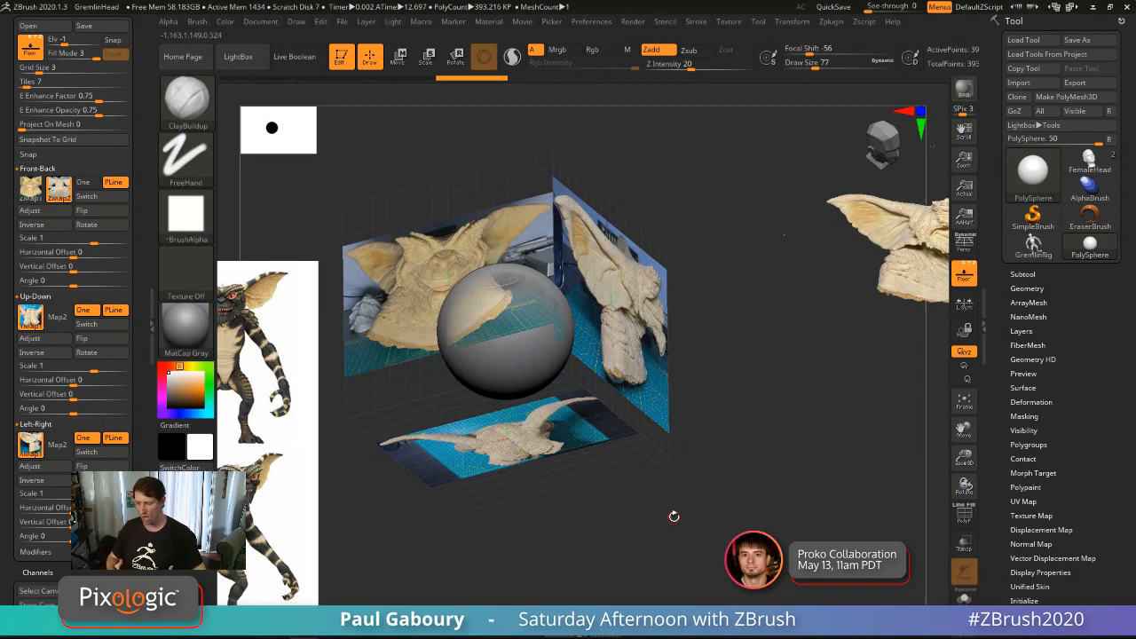
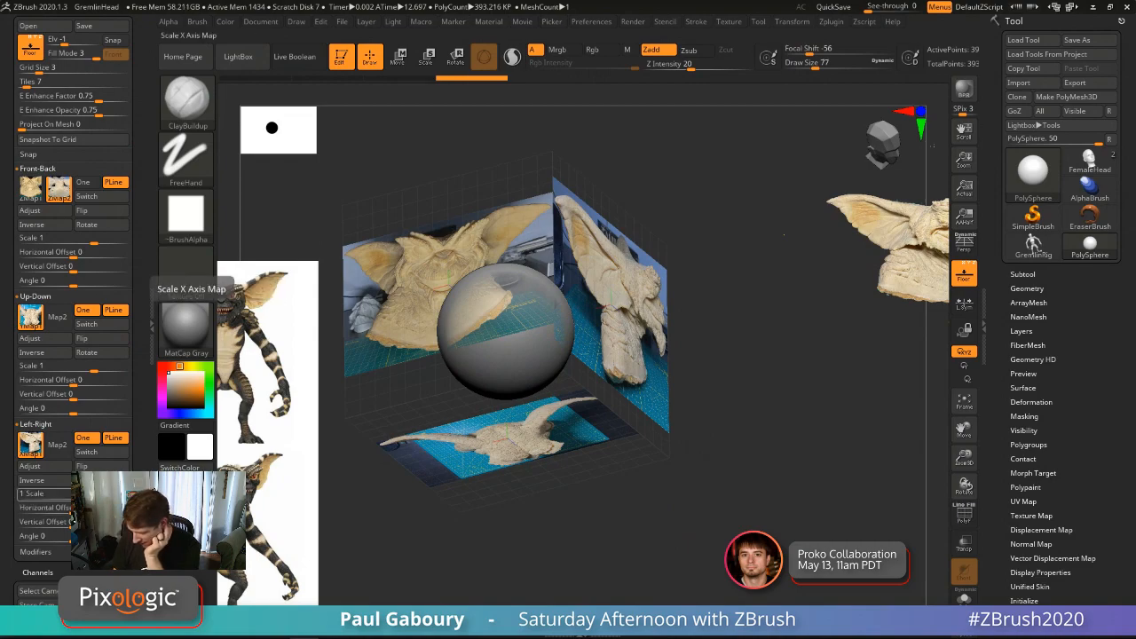
pyautogui.moveTo(95, 495); pyautogui.dragTo(92, 494)
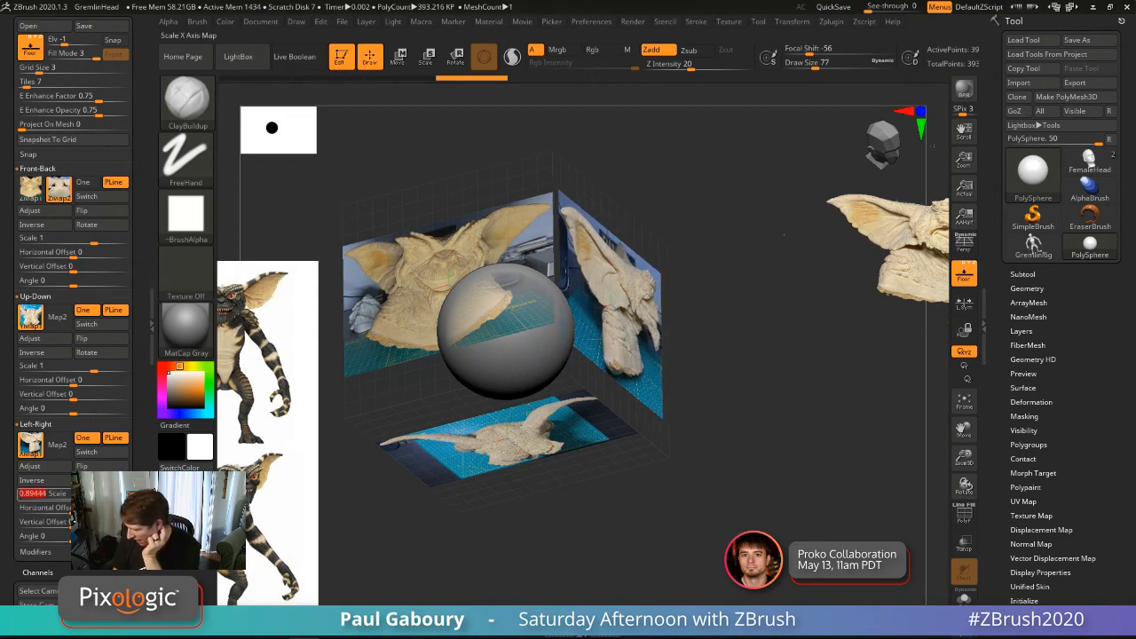
pyautogui.moveTo(578, 480); pyautogui.dragTo(642, 512, button='right')
pyautogui.keyDown('ctrl'); pyautogui.moveTo(584, 293); pyautogui.dragTo(634, 430, button='right'); pyautogui.keyUp('ctrl')
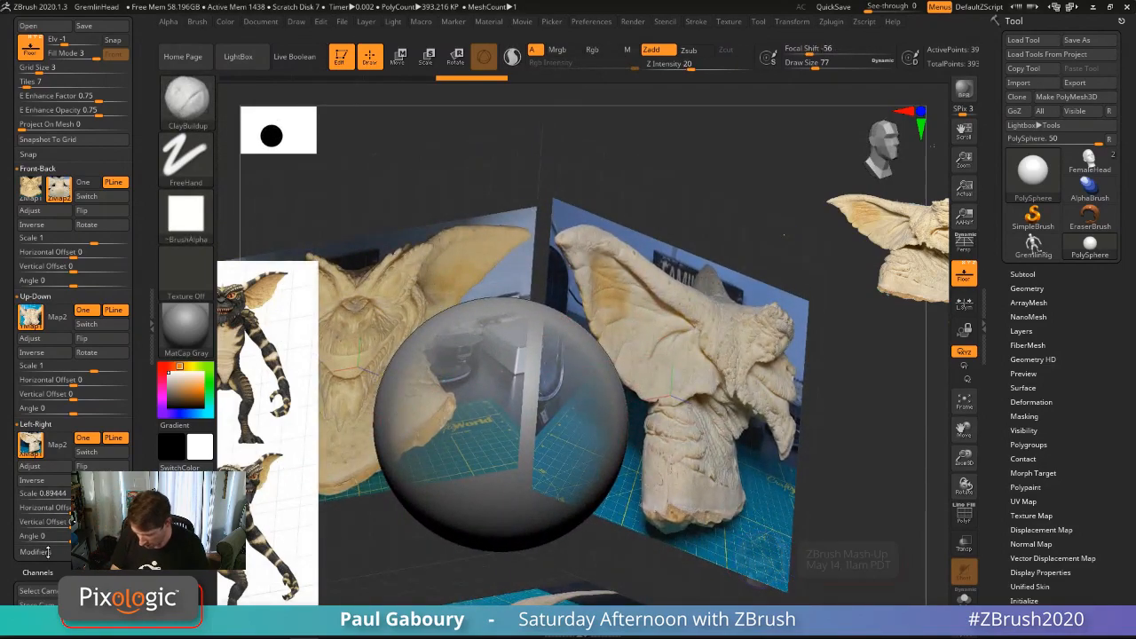
# Step: Set the floor grid's Frame Opacity to 1 and change the document background to a grey-brown colour
pyautogui.click(39, 168)
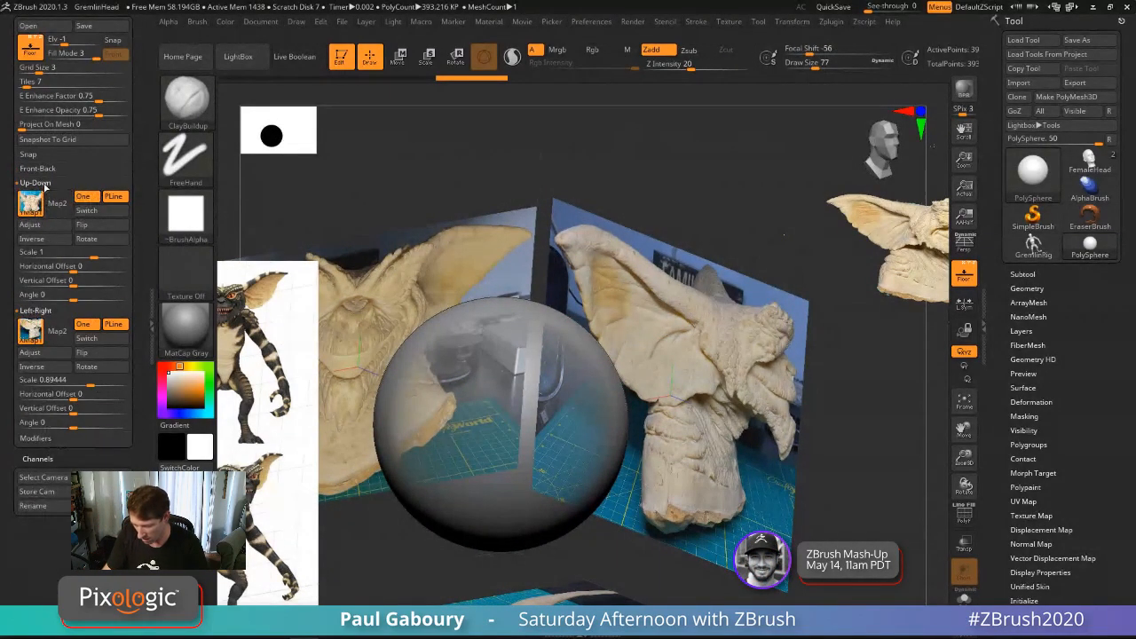
pyautogui.click(38, 183)
pyautogui.moveTo(144, 242); pyautogui.dragTo(145, 343)
pyautogui.moveTo(139, 191); pyautogui.dragTo(139, 357)
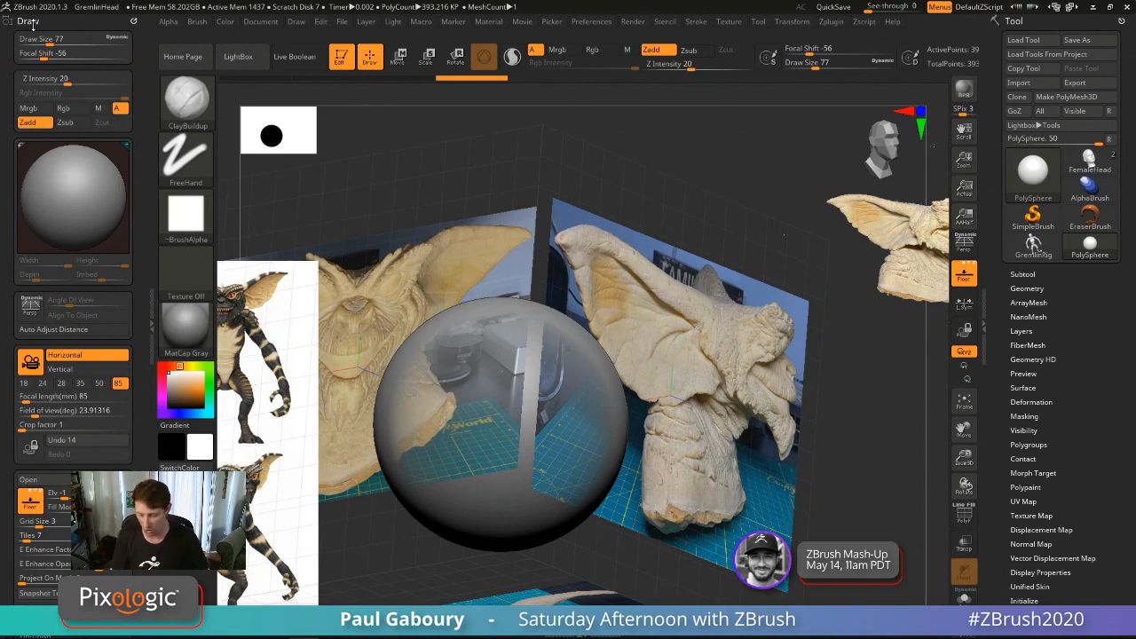
pyautogui.moveTo(137, 469); pyautogui.dragTo(139, 342)
pyautogui.moveTo(31, 321)
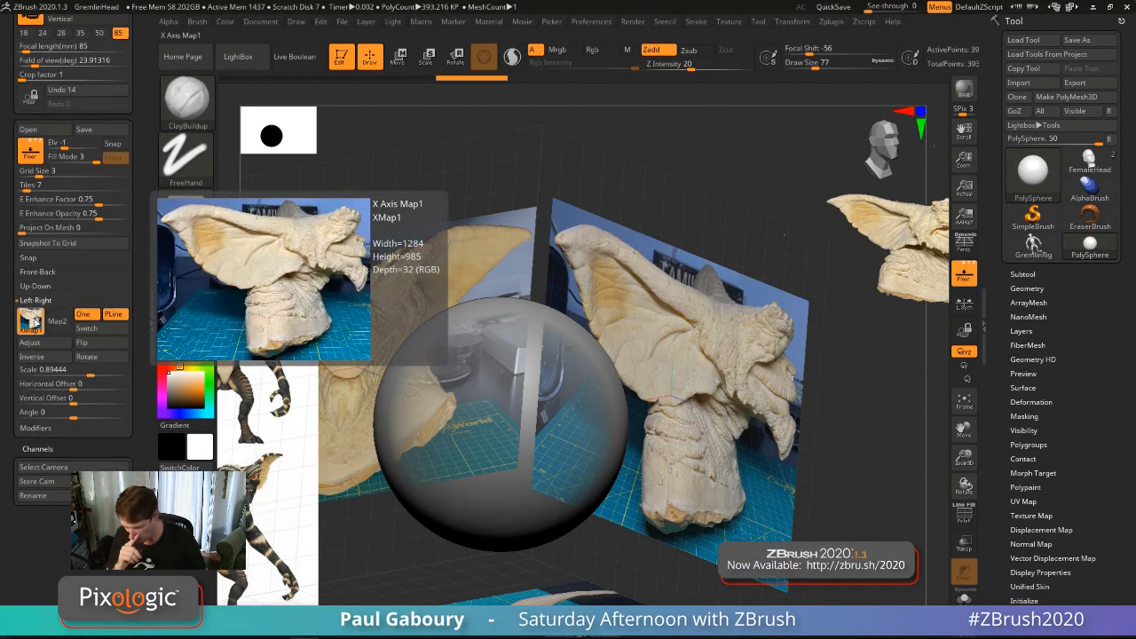
pyautogui.click(36, 428)
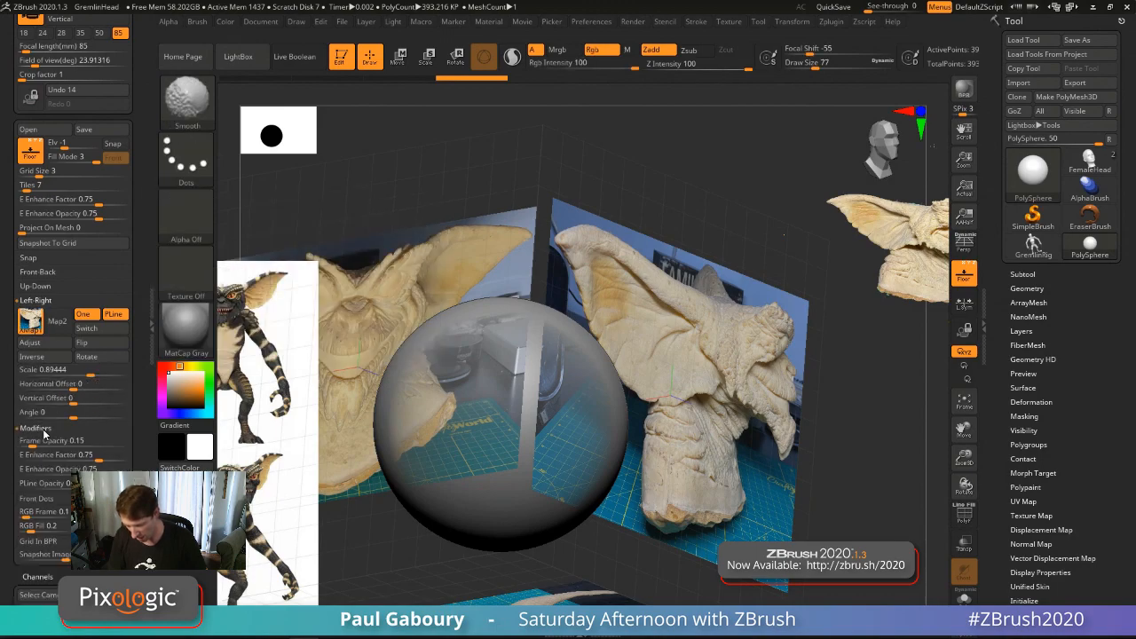
pyautogui.moveTo(73, 441); pyautogui.dragTo(127, 446)
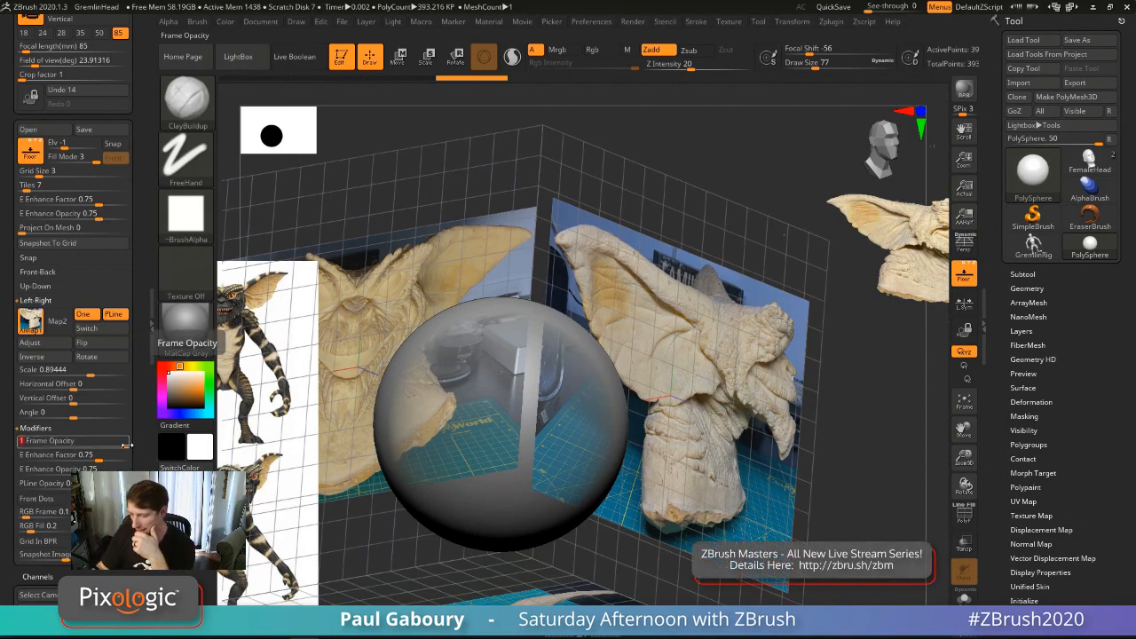
pyautogui.click(260, 21)
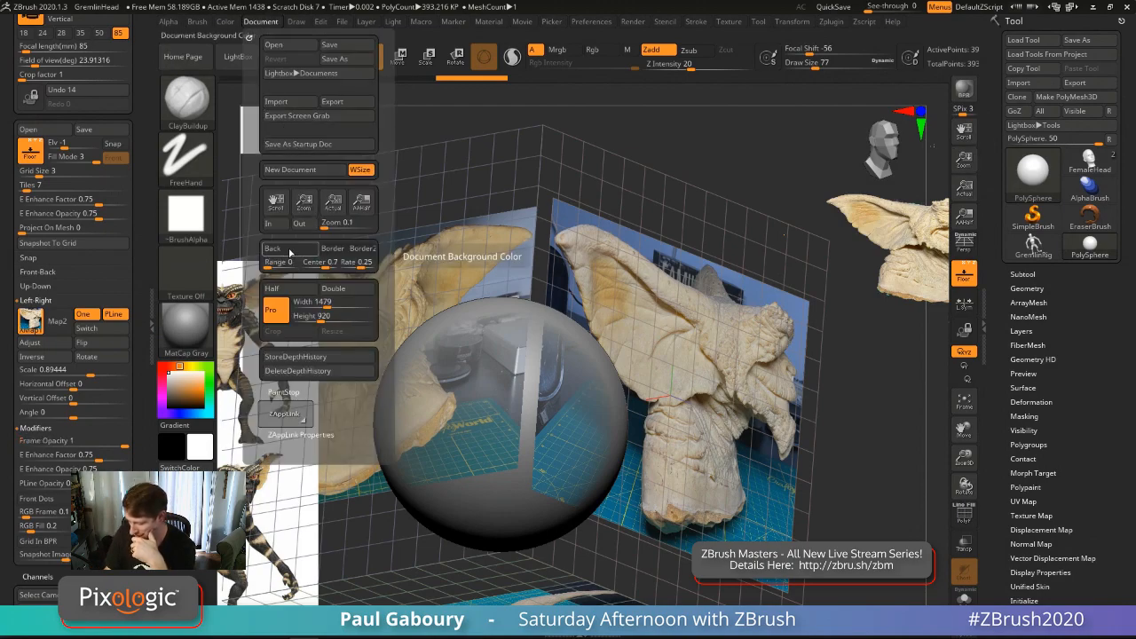
pyautogui.moveTo(289, 253); pyautogui.dragTo(169, 396)
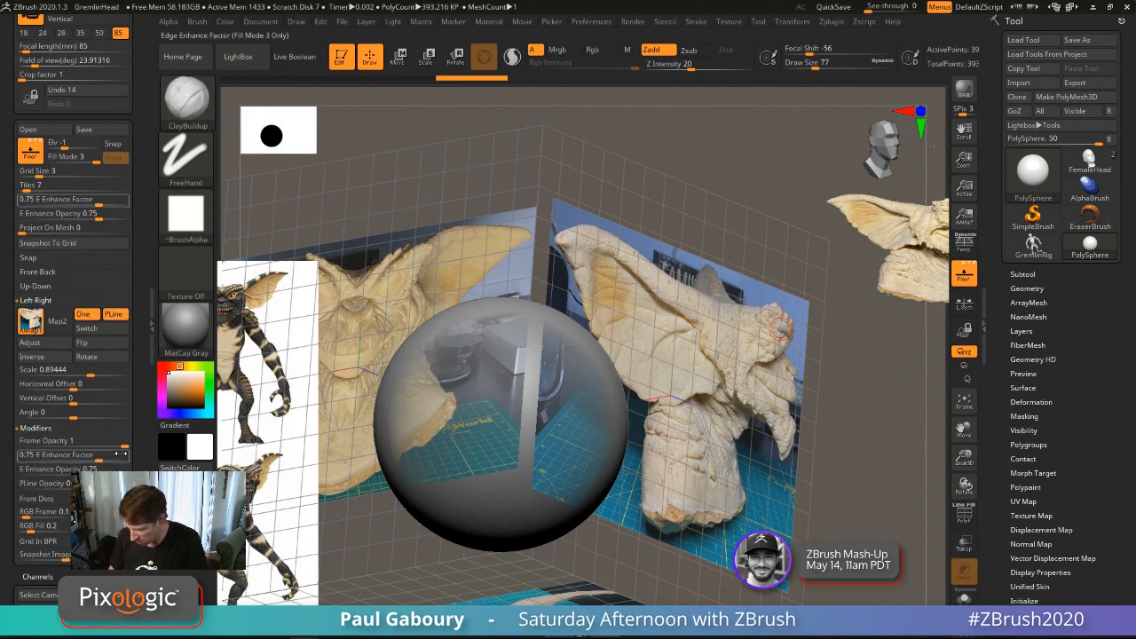
# Step: Scale the Left-Right photo to 0.80531 and the front photo to 0.95649, resetting the back photo's scale to 1
pyautogui.moveTo(91, 375); pyautogui.dragTo(87, 373)
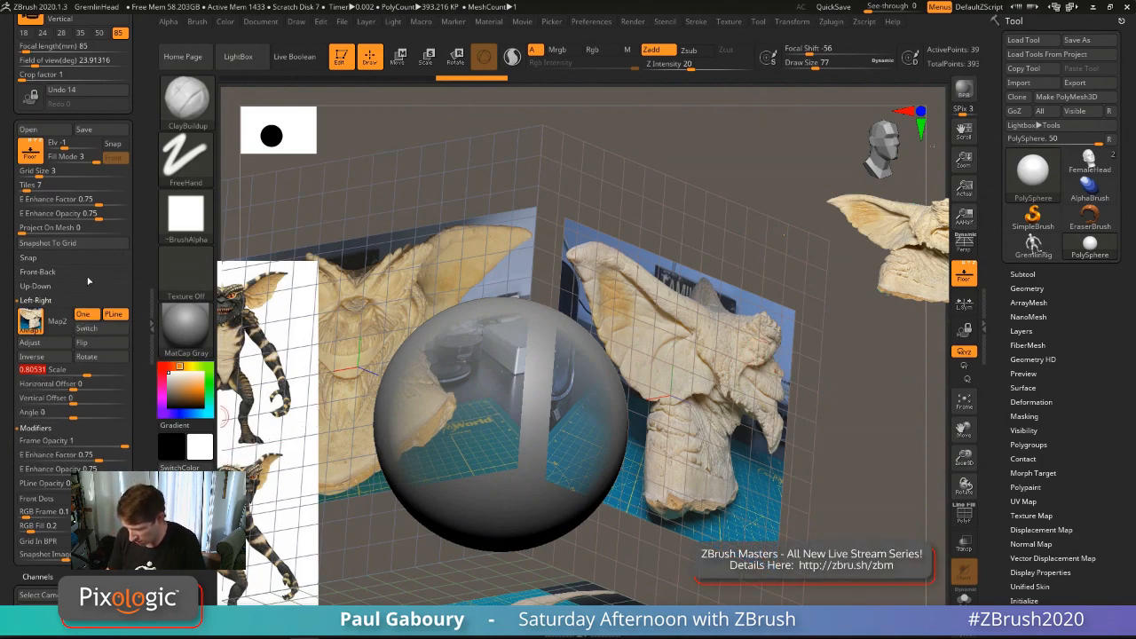
pyautogui.click(44, 273)
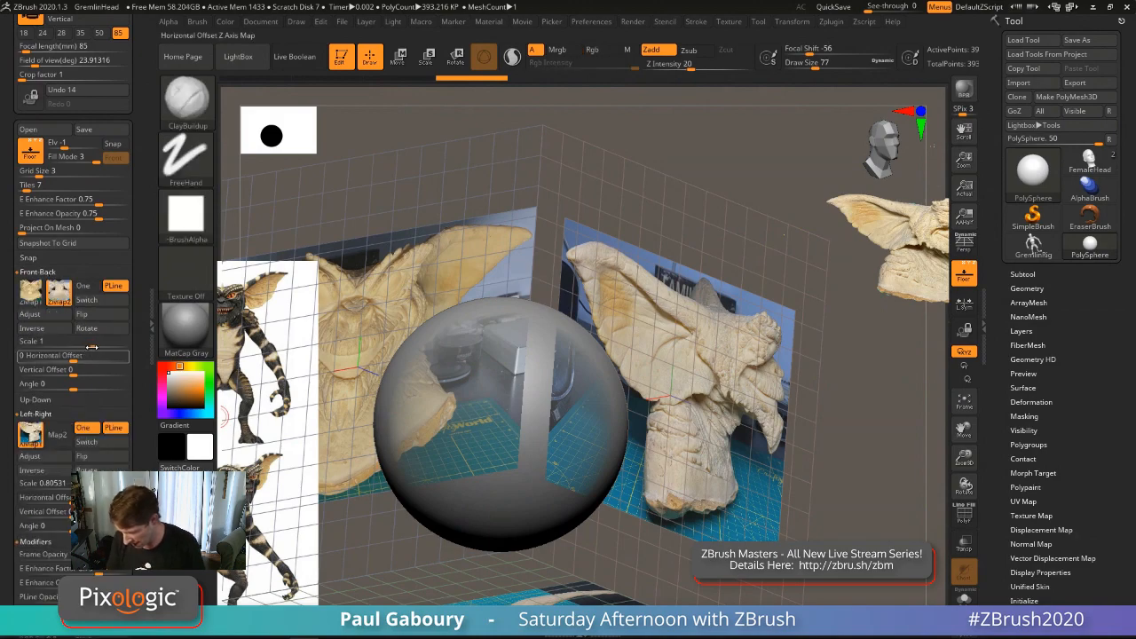
pyautogui.moveTo(94, 345); pyautogui.dragTo(96, 345)
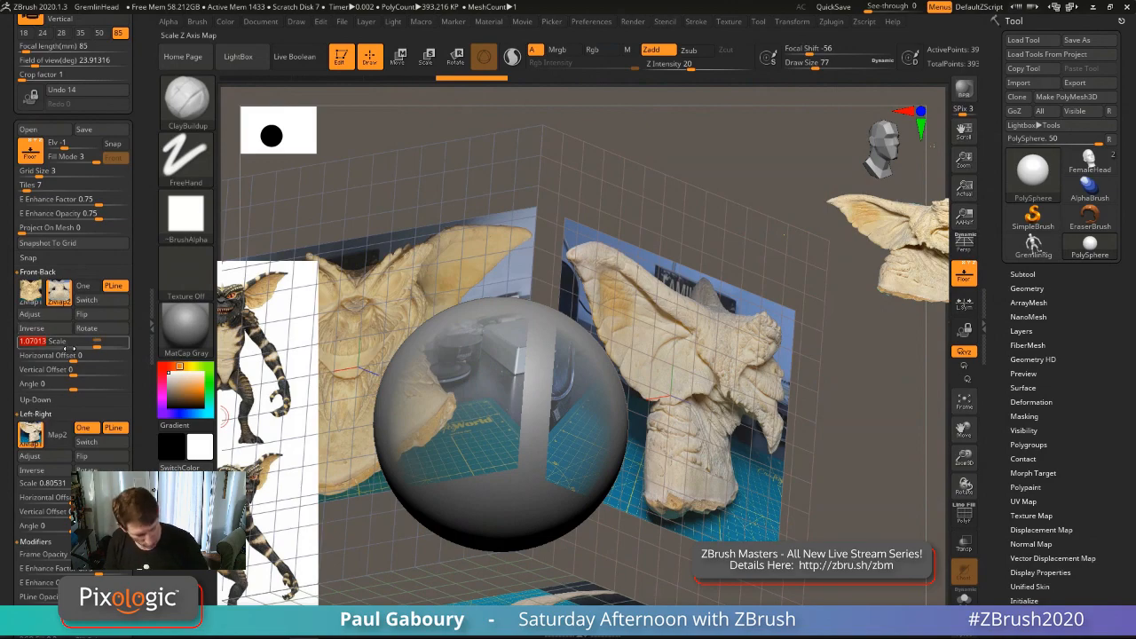
pyautogui.write('1')
pyautogui.moveTo(38, 295)
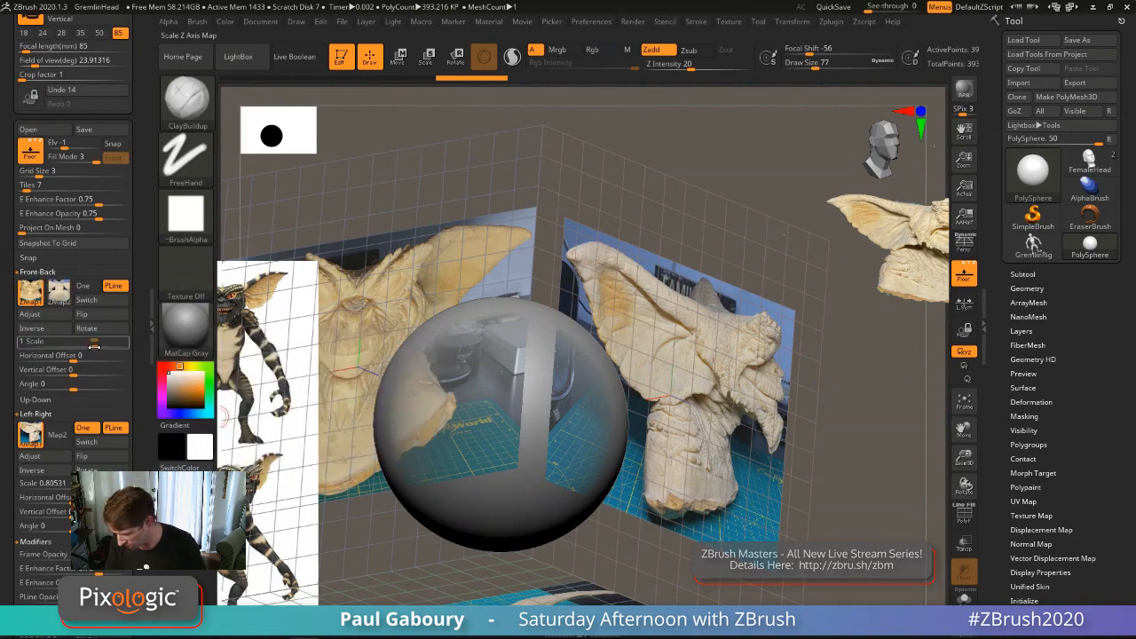
pyautogui.moveTo(97, 346); pyautogui.dragTo(90, 347)
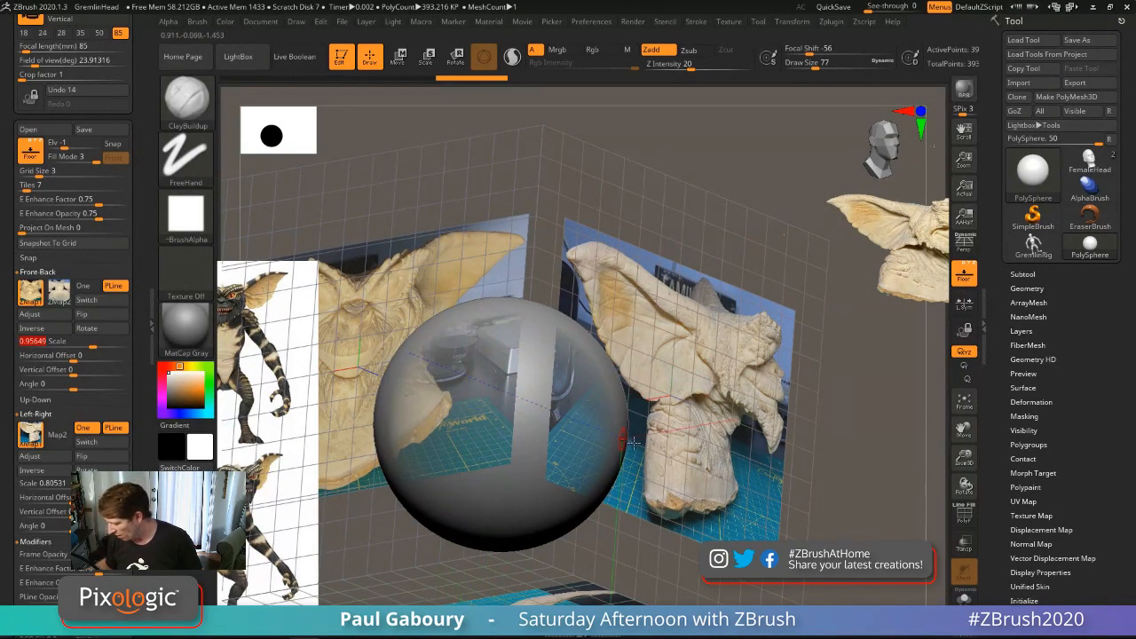
# Step: Scale the Up-Down top-view photo to 0.96 to fit the width of the front photo's ears
pyautogui.moveTo(715, 498); pyautogui.dragTo(640, 417)
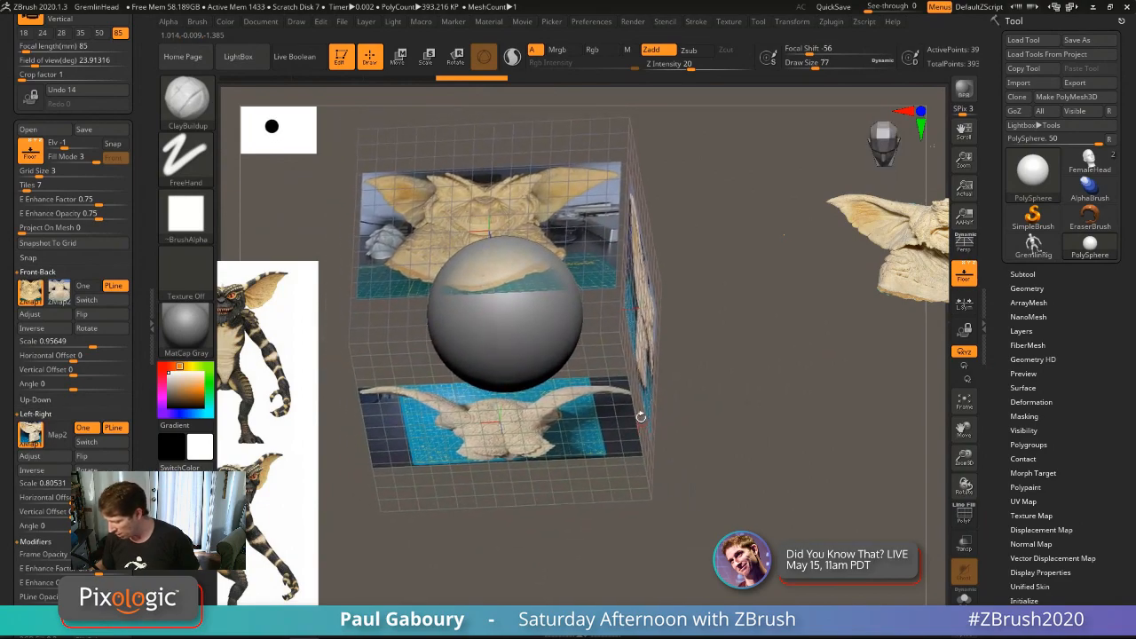
pyautogui.click(42, 414)
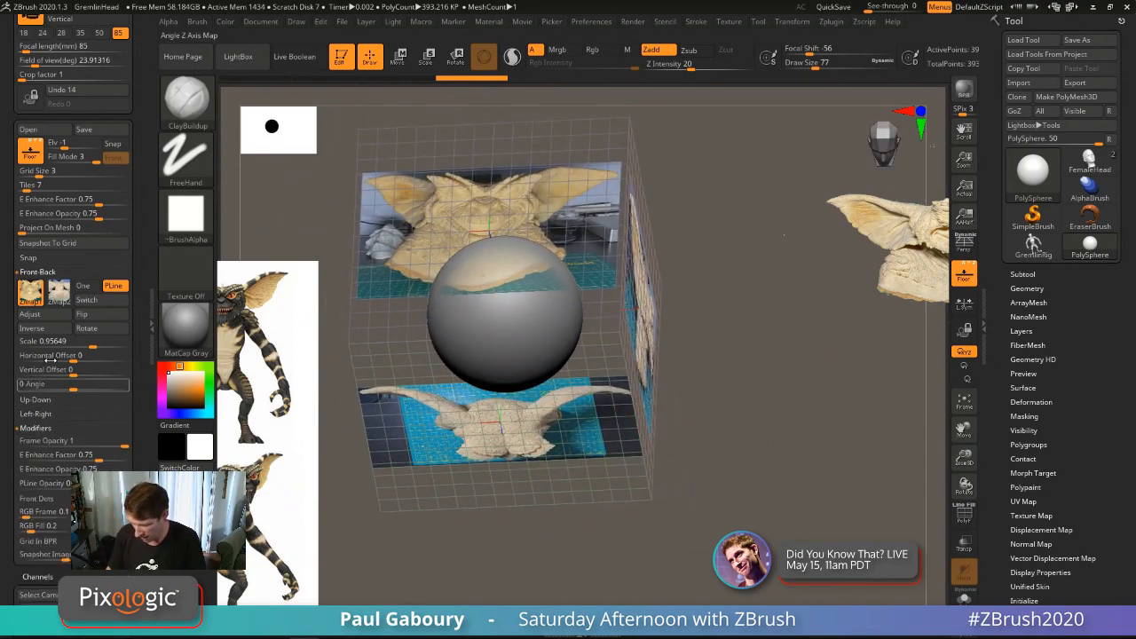
pyautogui.click(46, 272)
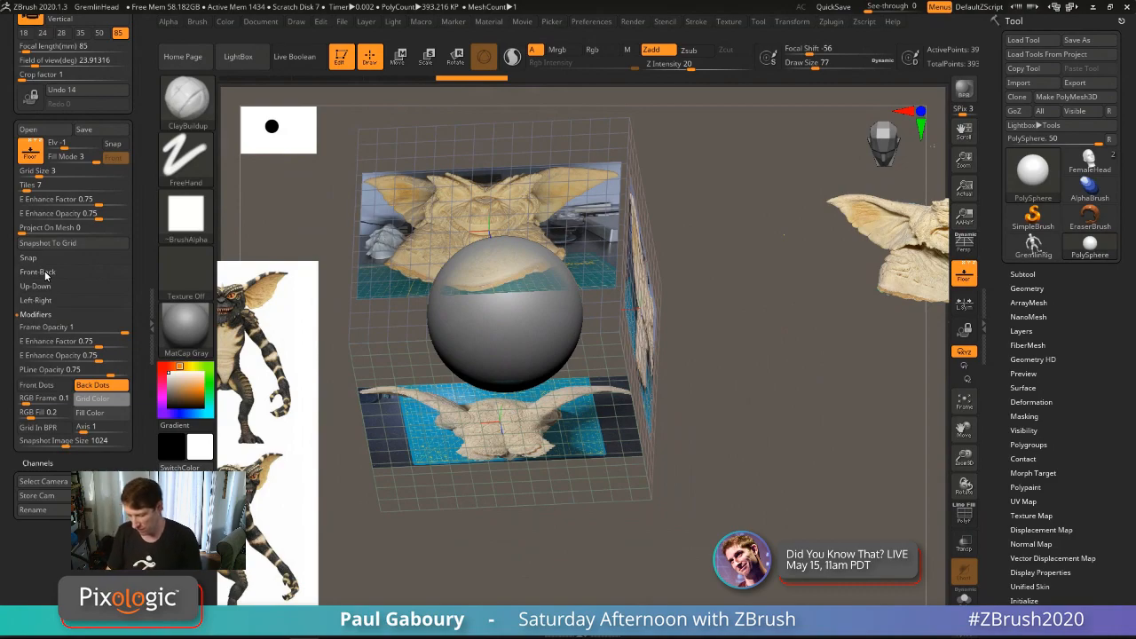
pyautogui.click(36, 315)
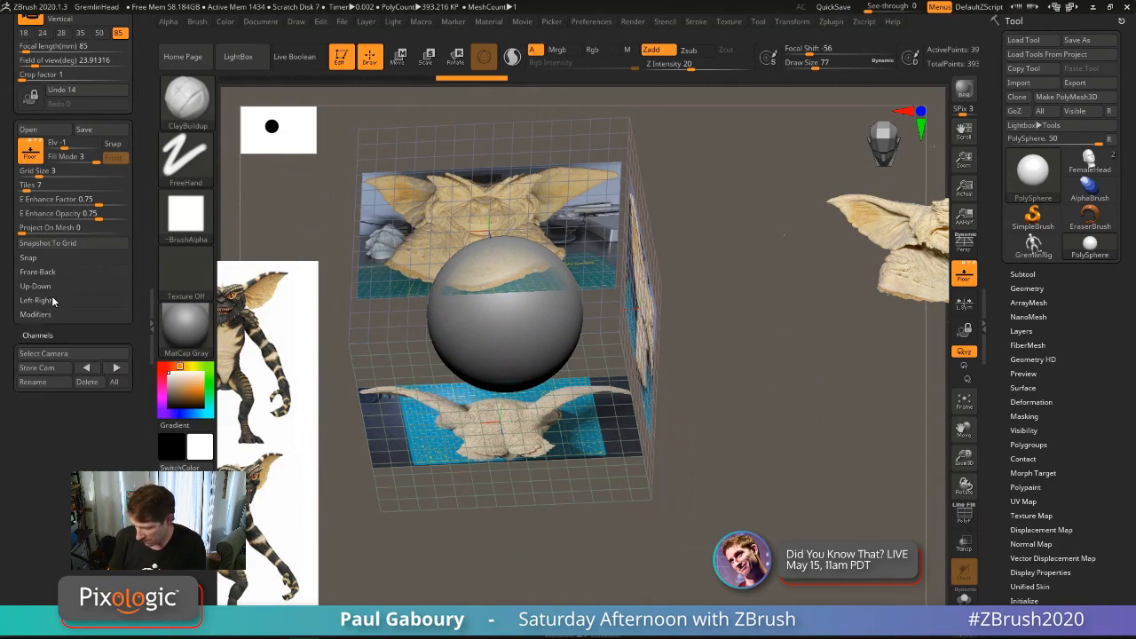
pyautogui.click(38, 286)
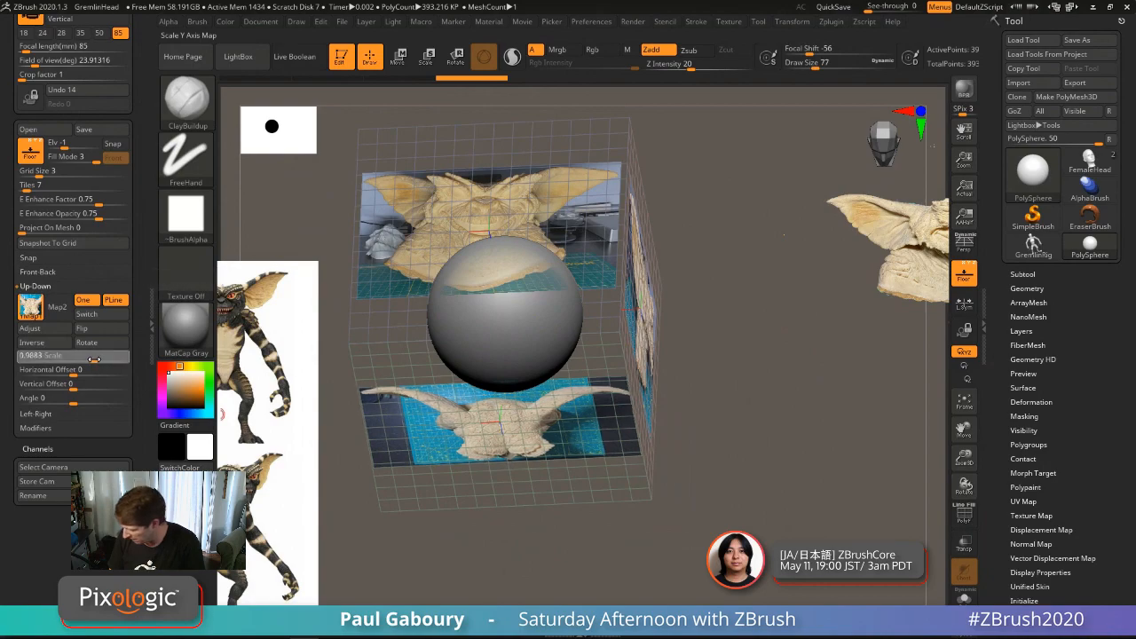
pyautogui.moveTo(89, 359); pyautogui.dragTo(91, 360)
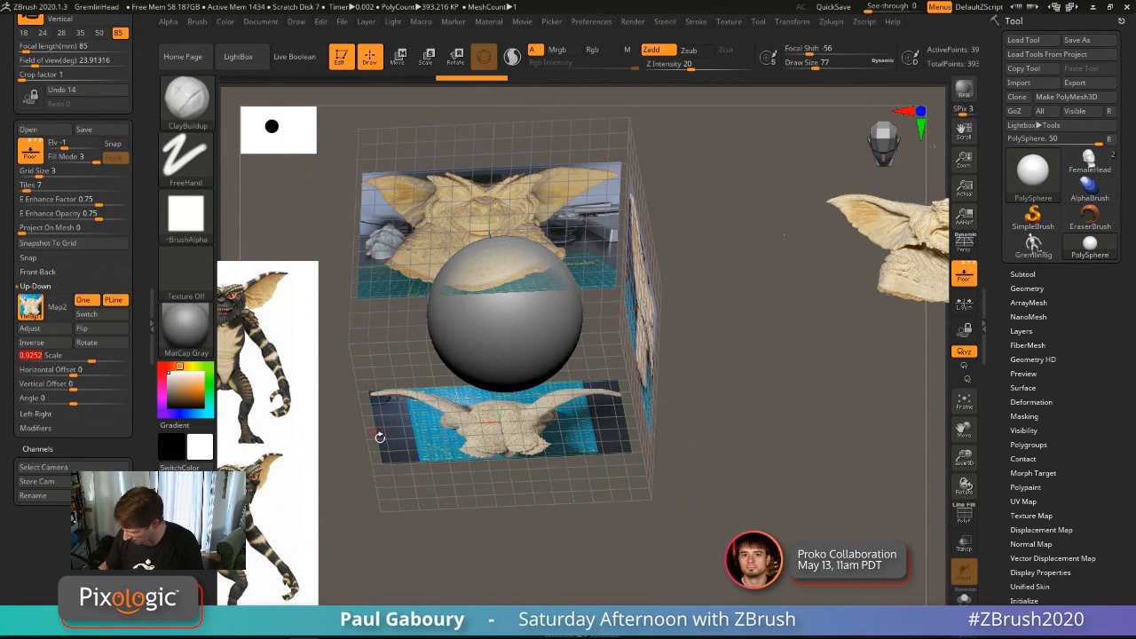
pyautogui.moveTo(93, 359); pyautogui.dragTo(94, 361)
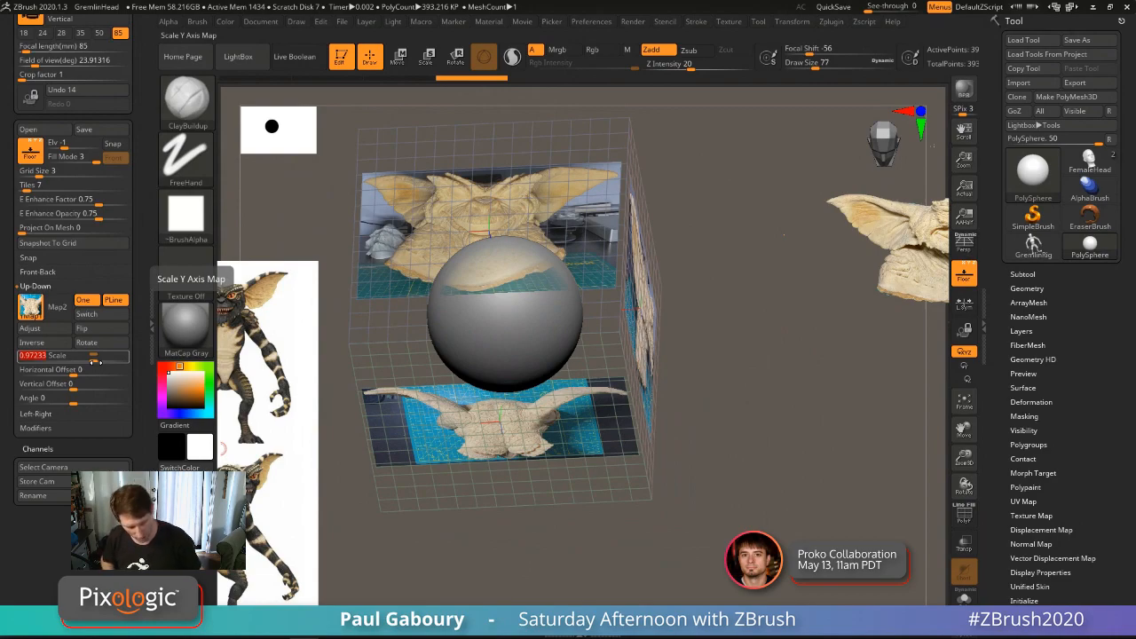
pyautogui.press('BackSpace')
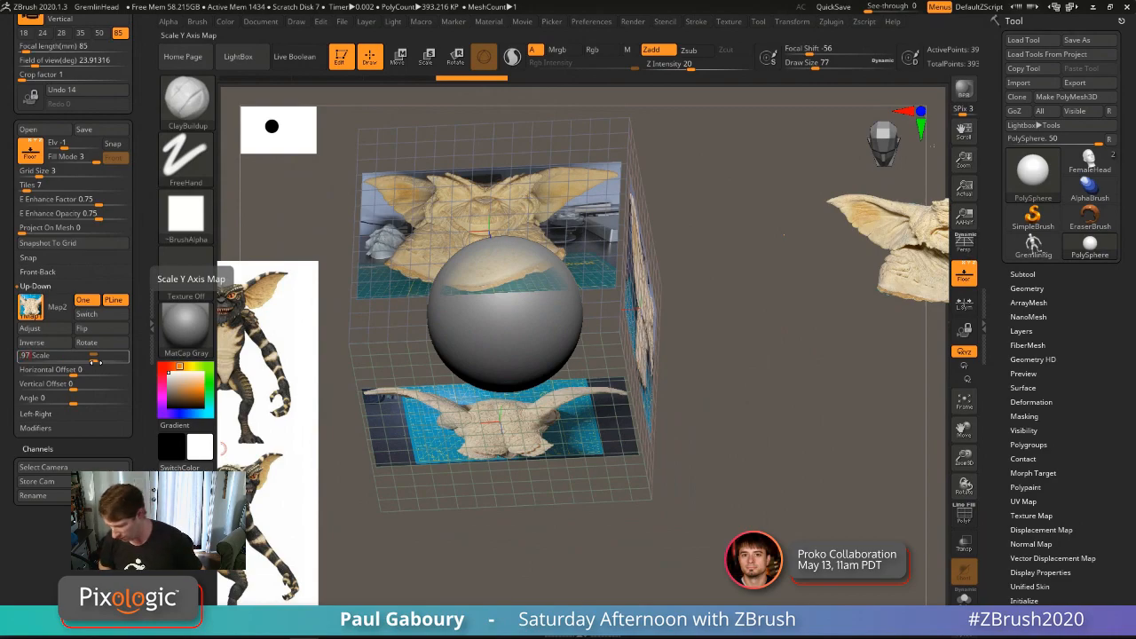
pyautogui.press('Tab')
pyautogui.write('.')
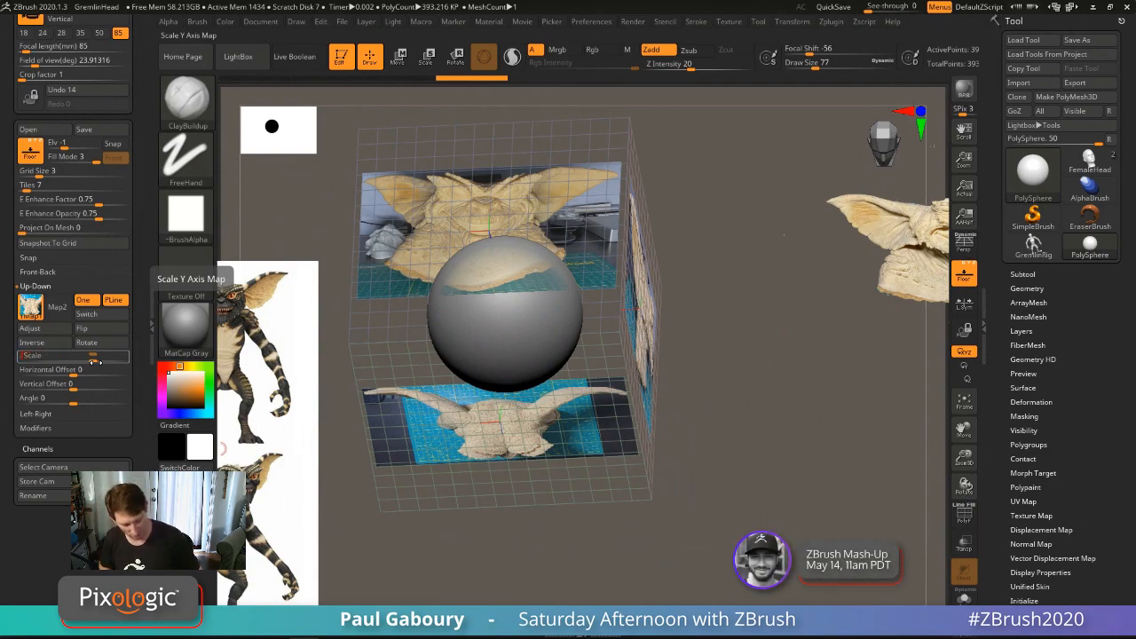
pyautogui.press('Return')
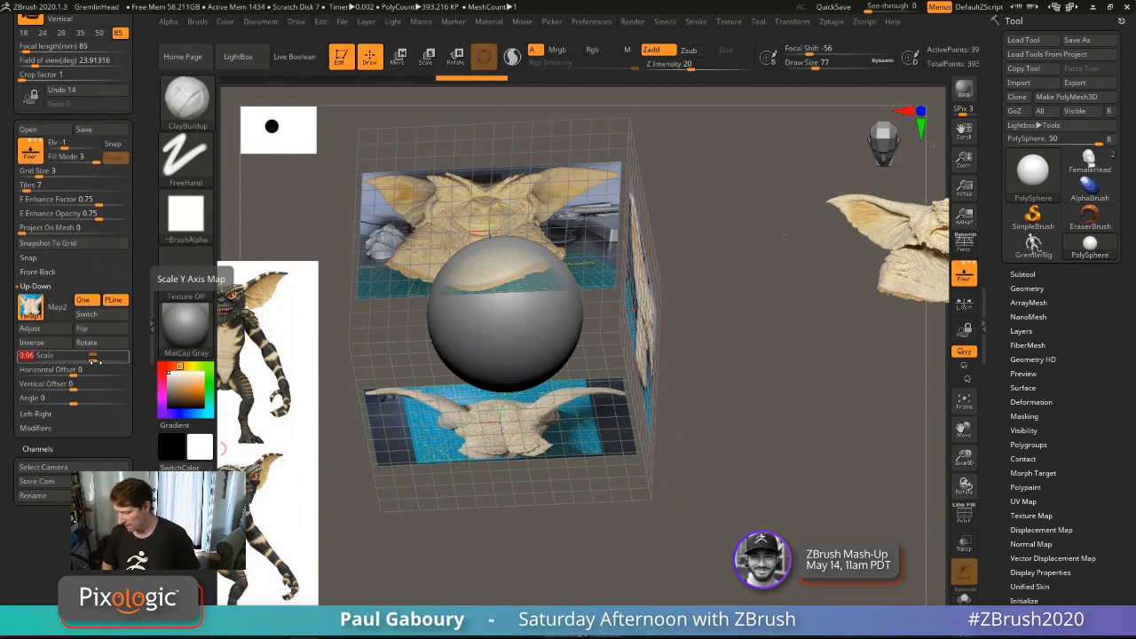
# Step: Check the scaled reference photos around the sphere, ending in a straight front view of the grid
pyautogui.moveTo(720, 373); pyautogui.dragTo(746, 413)
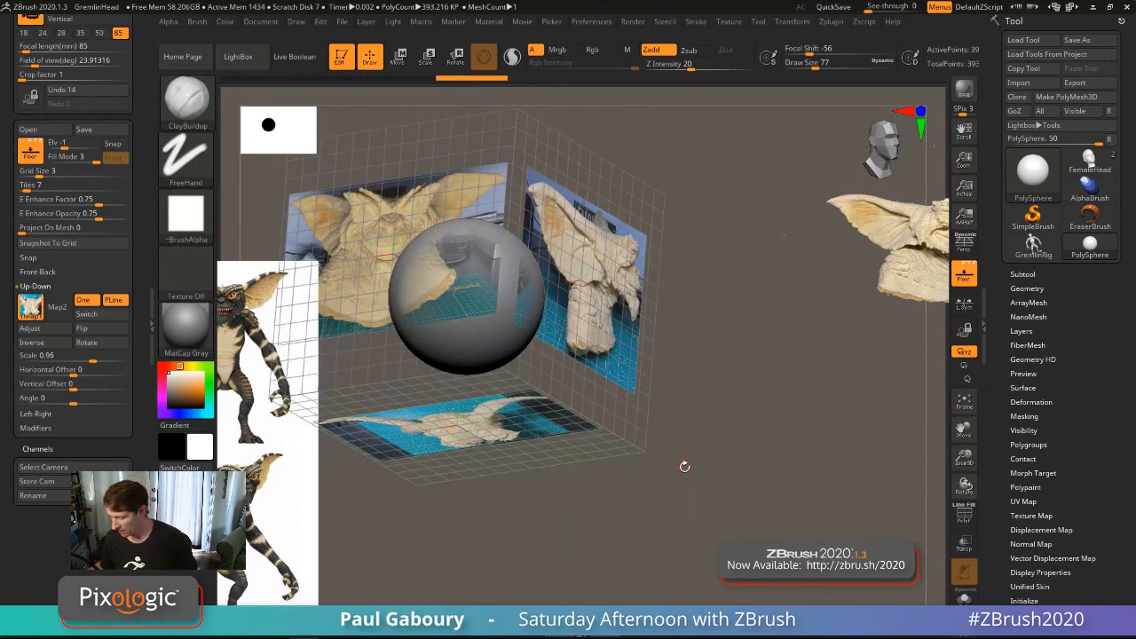
pyautogui.moveTo(684, 465)
pyautogui.mouseDown()
pyautogui.moveTo(692, 435)
pyautogui.moveTo(687, 476)
pyautogui.moveTo(675, 443)
pyautogui.moveTo(588, 380)
pyautogui.mouseUp()
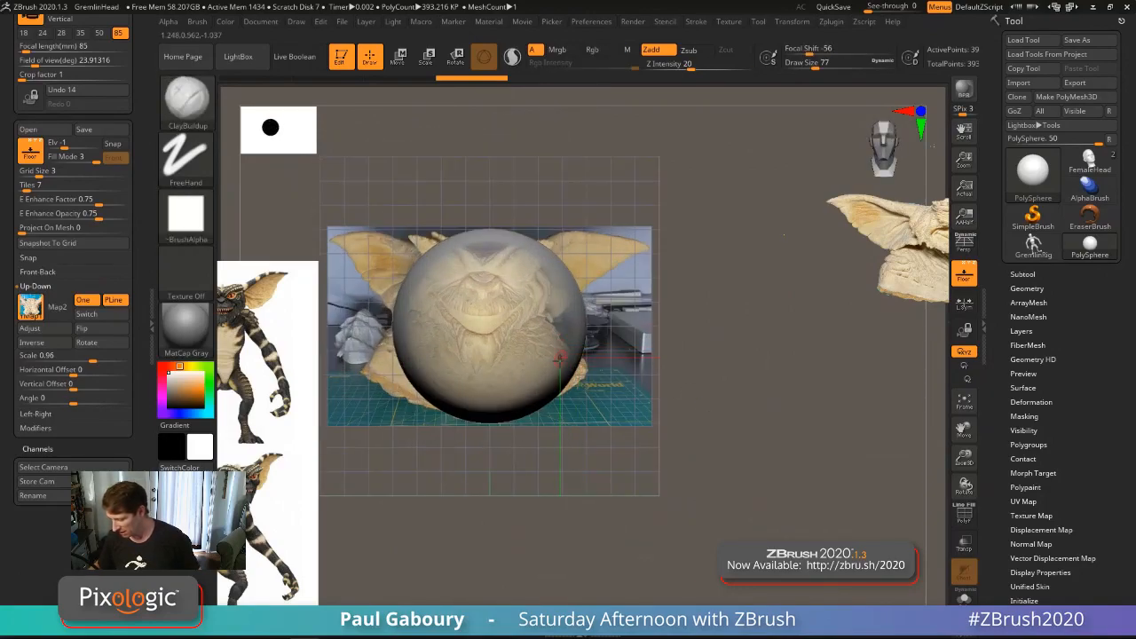
pyautogui.keyDown('alt'); pyautogui.moveTo(560, 357); pyautogui.dragTo(592, 345, button='right'); pyautogui.keyUp('alt')
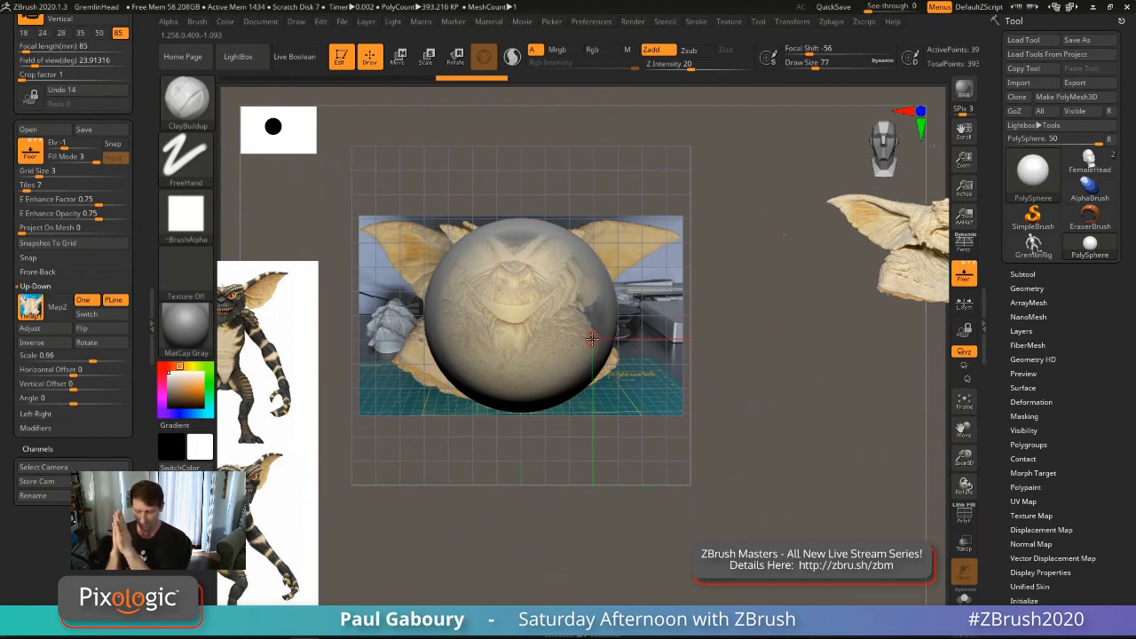
# Step: Show the Front-Back map settings and set the grid's RGB Axis length to 8 as a centring guide for the front photo
pyautogui.click(37, 271)
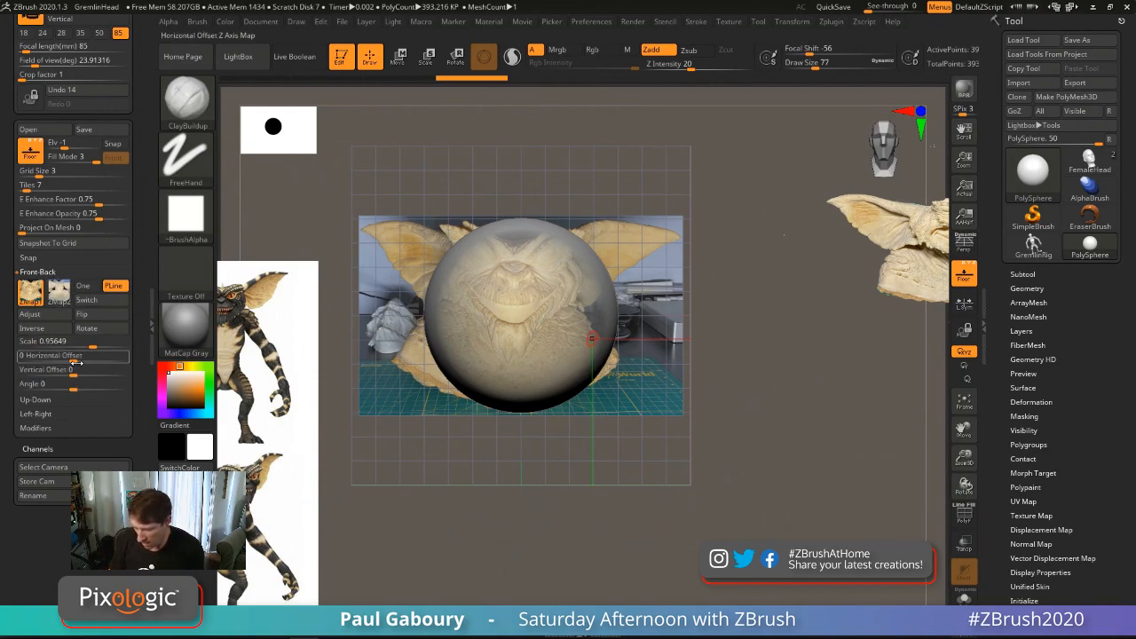
pyautogui.moveTo(75, 357)
pyautogui.mouseDown()
pyautogui.moveTo(85, 358)
pyautogui.moveTo(34, 359)
pyautogui.moveTo(74, 358)
pyautogui.moveTo(76, 375)
pyautogui.mouseUp()
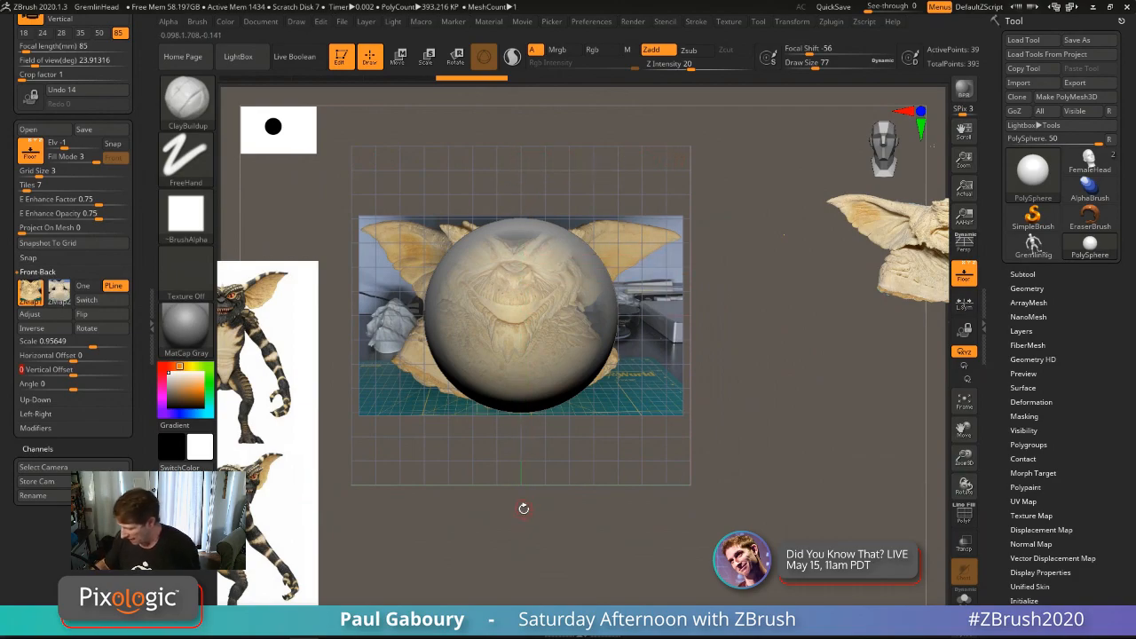
pyautogui.moveTo(530, 500)
pyautogui.mouseDown()
pyautogui.moveTo(540, 530)
pyautogui.moveTo(517, 459)
pyautogui.moveTo(526, 513)
pyautogui.moveTo(520, 465)
pyautogui.mouseUp()
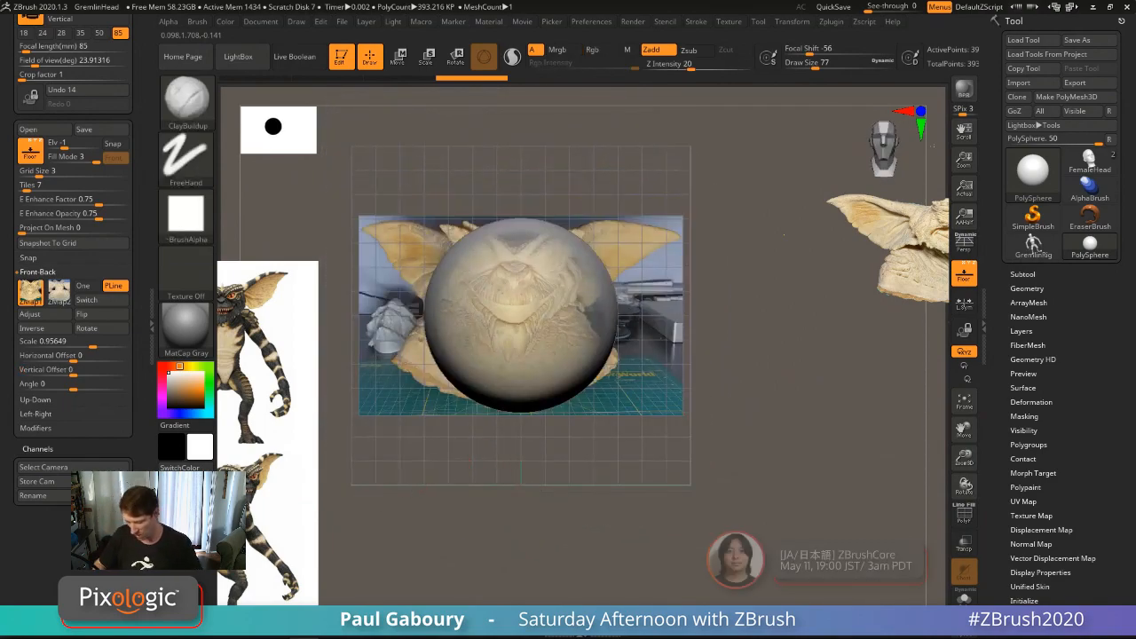
pyautogui.click(35, 428)
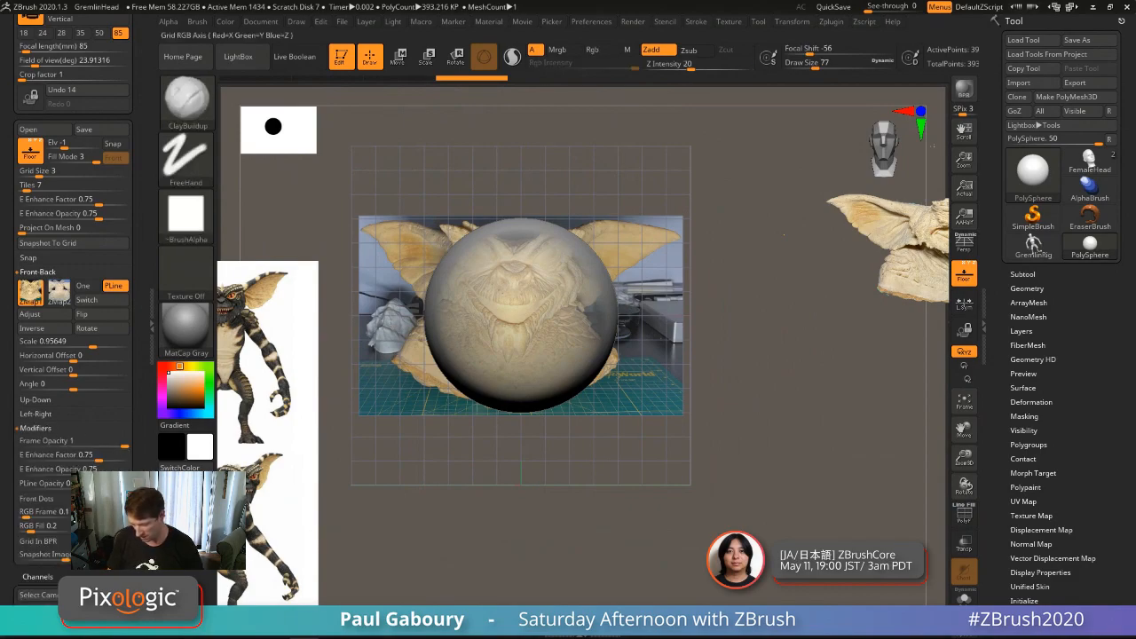
pyautogui.click(102, 499)
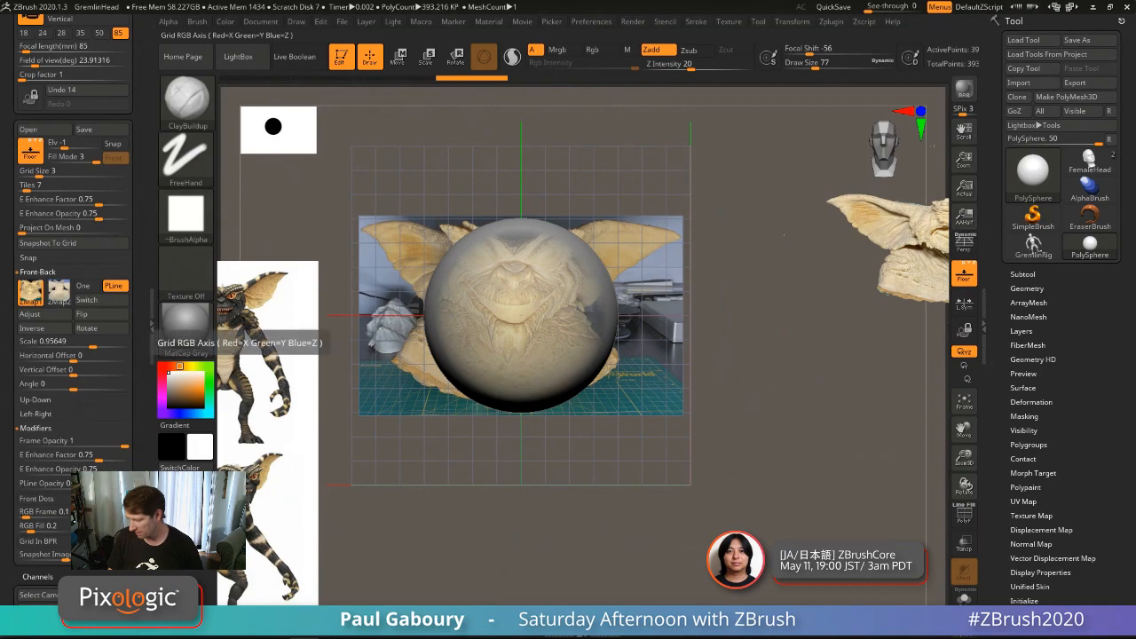
# Step: Fade the reference photos to an Enhance Opacity of 0.24327 and set the front photo's Horizontal Offset to 0.04
pyautogui.moveTo(98, 216); pyautogui.dragTo(42, 214)
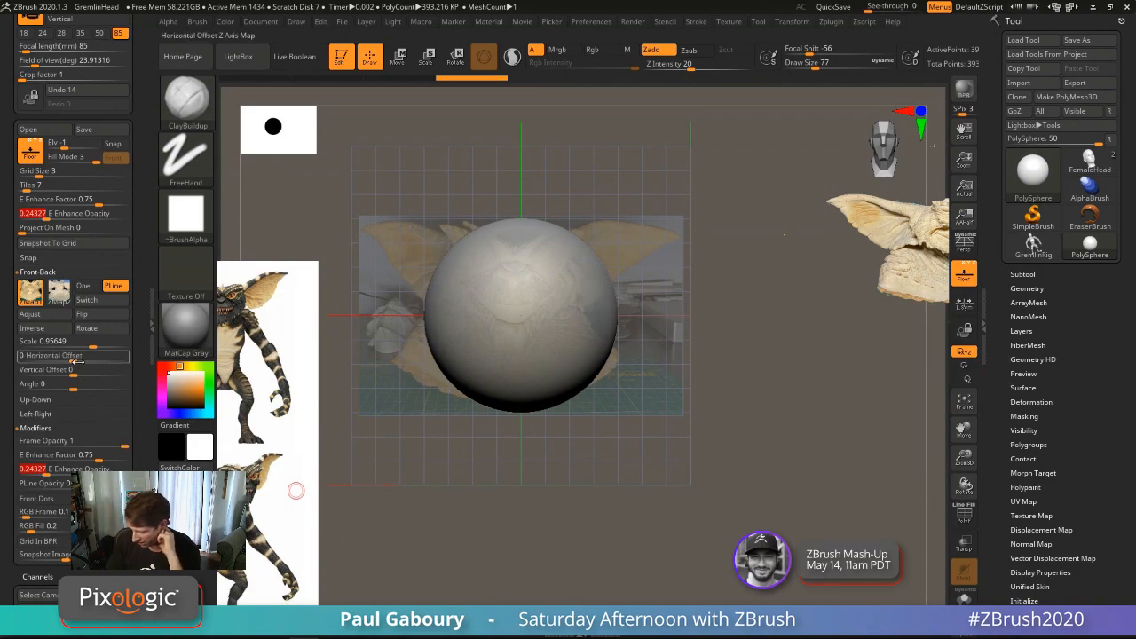
pyautogui.moveTo(67, 356); pyautogui.dragTo(84, 358)
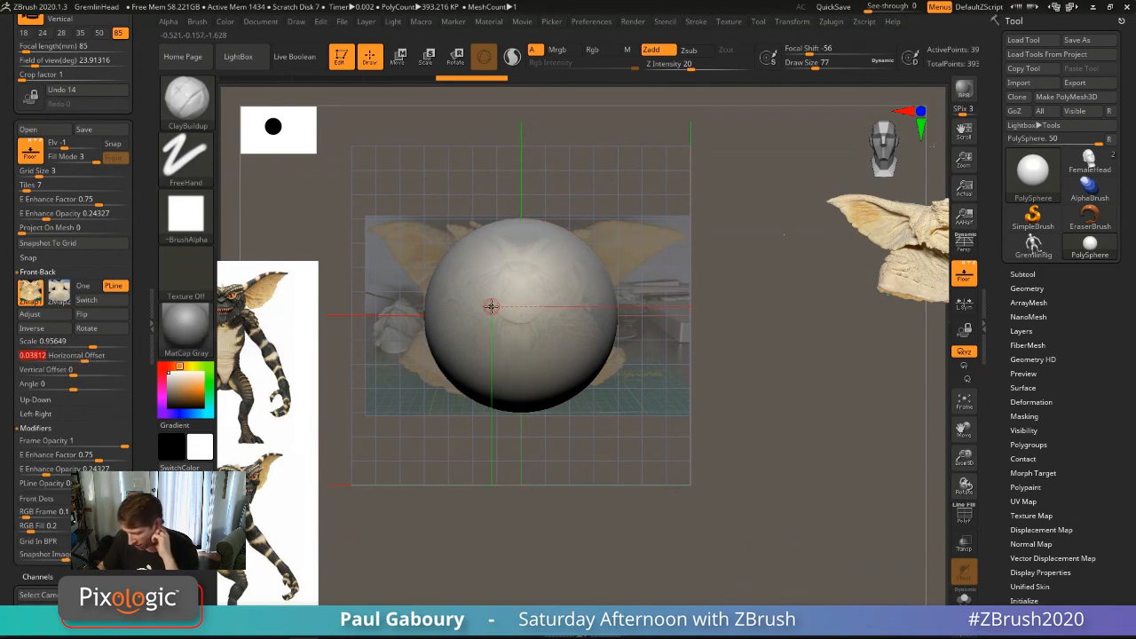
pyautogui.moveTo(85, 358); pyautogui.dragTo(86, 359)
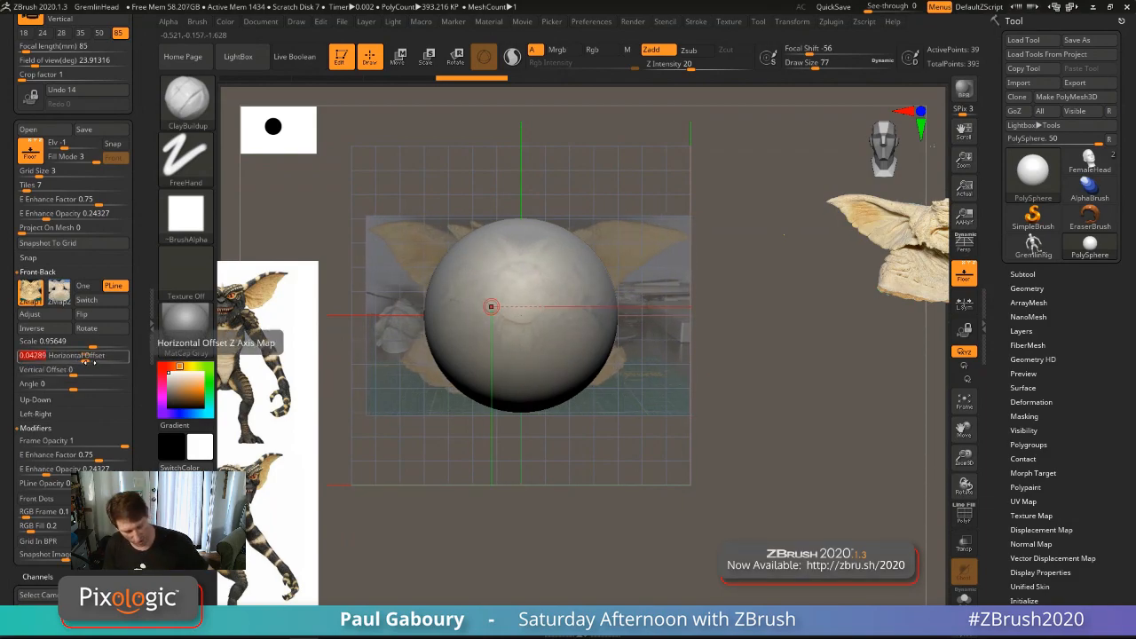
pyautogui.write('0')
pyautogui.press('Return')
pyautogui.click(85, 359)
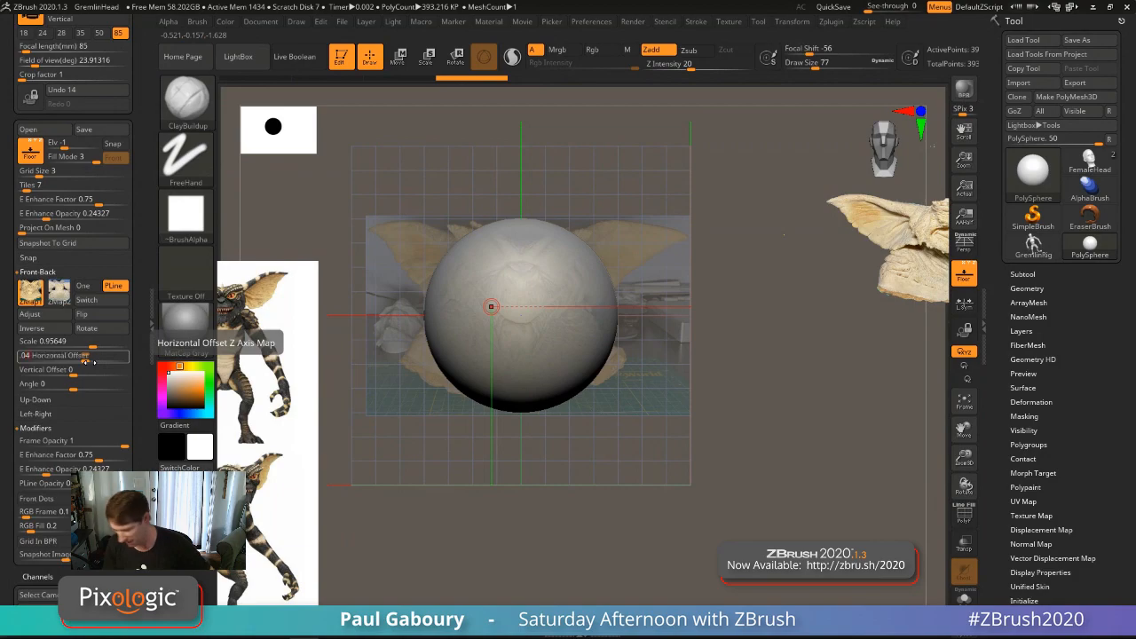
pyautogui.write('0.04')
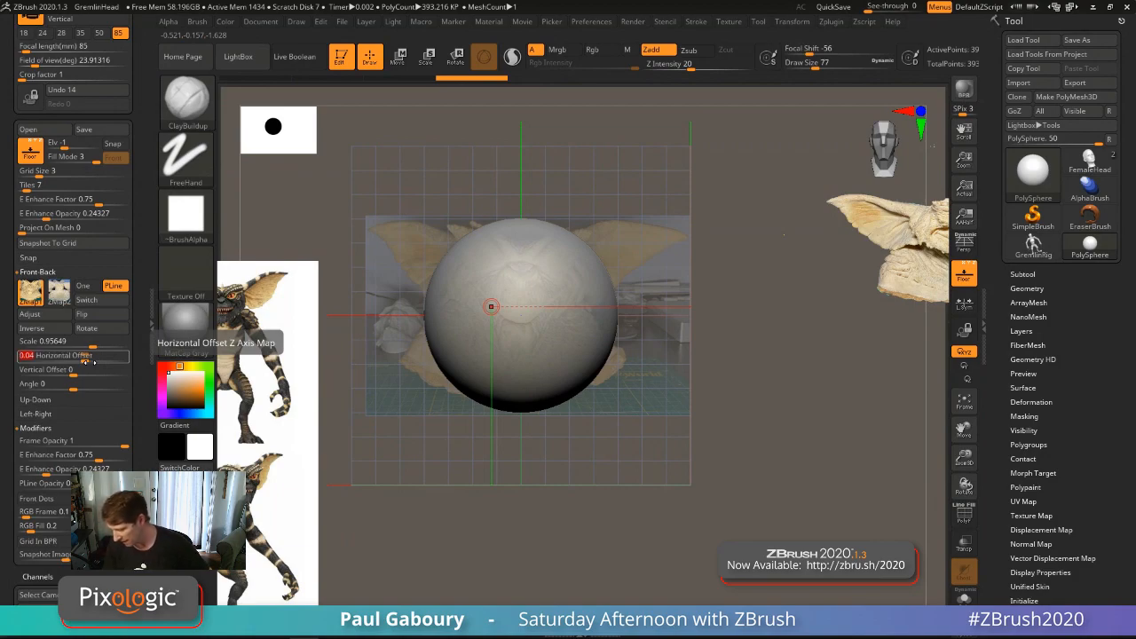
pyautogui.press('Return')
# Step: Raise the reference photos' Enhance Opacity to 0.80086 and check the grid from a three-quarter angle
pyautogui.moveTo(46, 214); pyautogui.dragTo(104, 221)
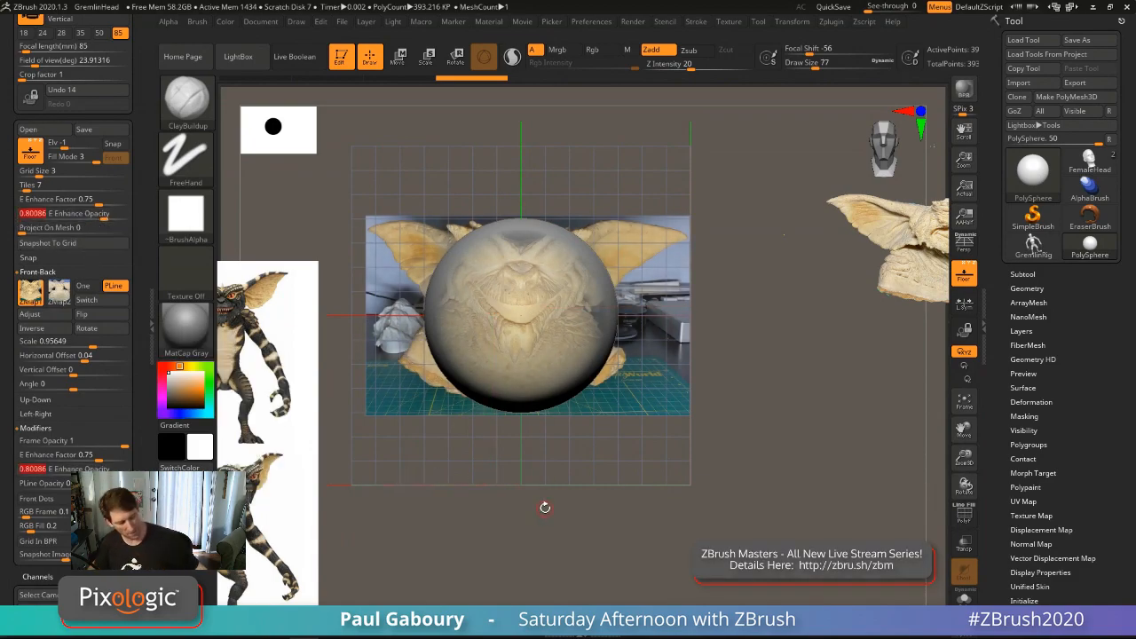
pyautogui.moveTo(551, 500); pyautogui.dragTo(584, 467)
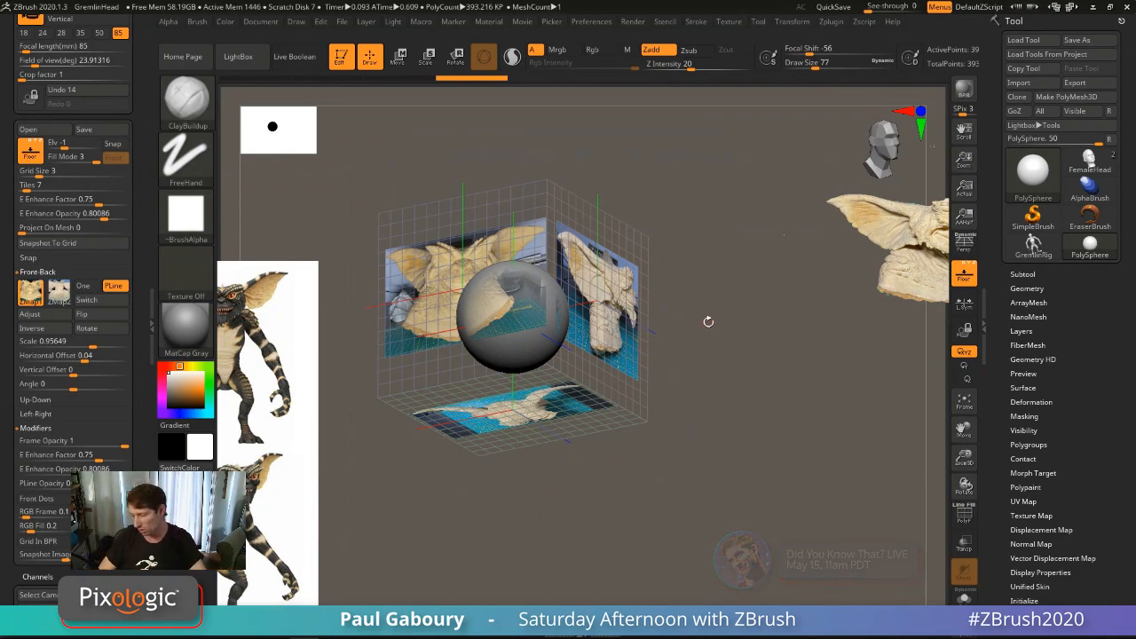
pyautogui.click(729, 21)
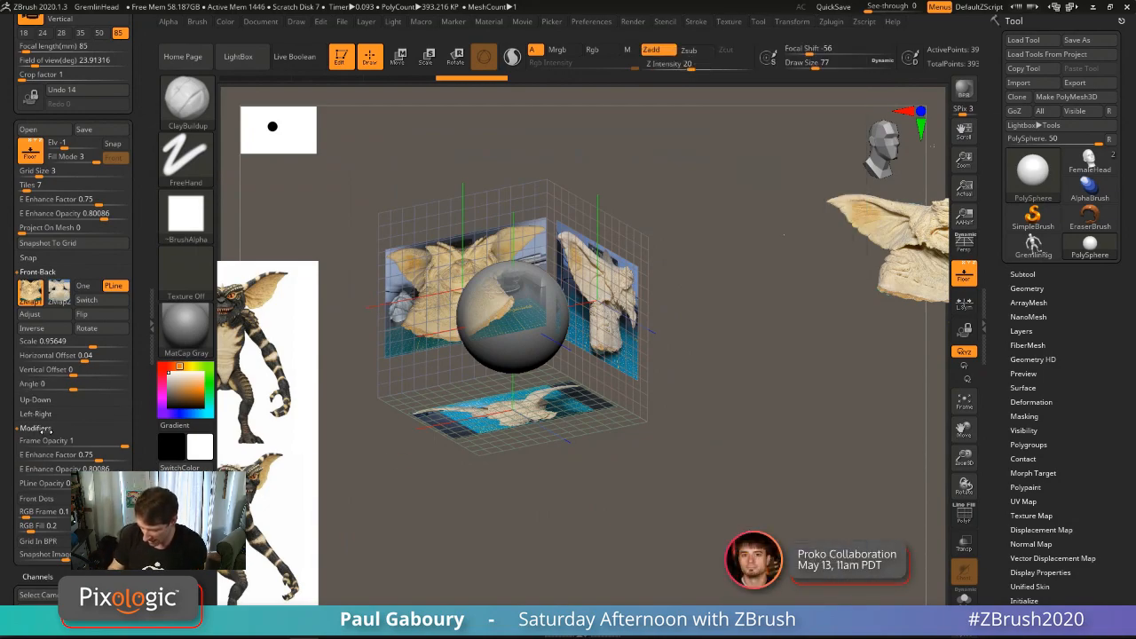
# Step: Shorten the grid's RGB Axis to 1 and collapse the Front-Back and Modifiers settings
pyautogui.click(45, 271)
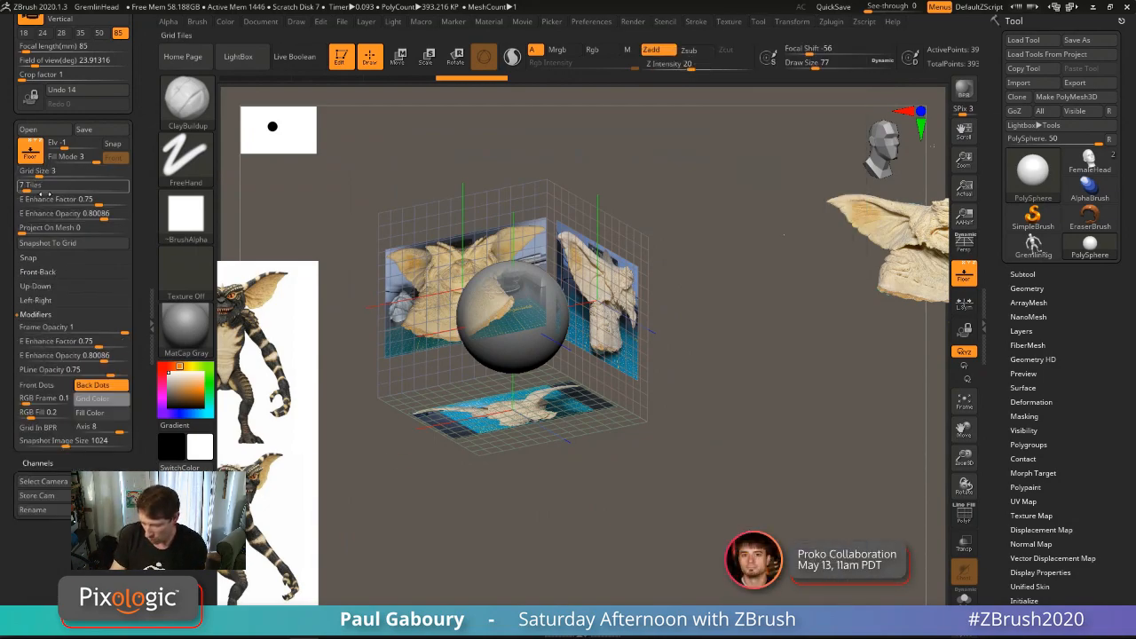
pyautogui.scroll(8, 46, 194)
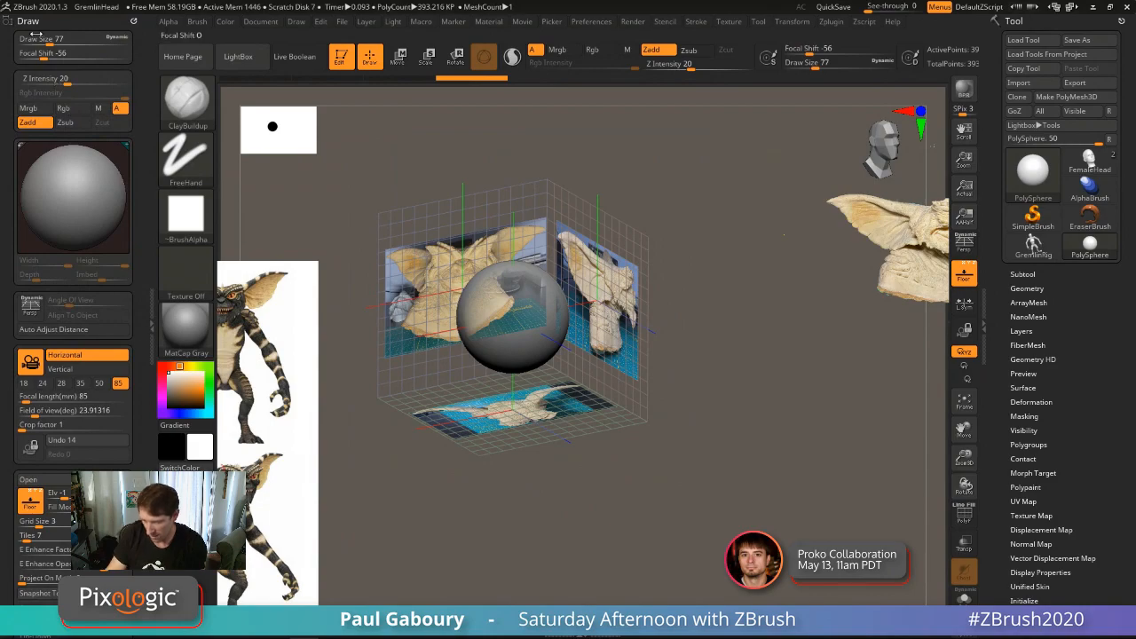
pyautogui.scroll(-6, 137, 304)
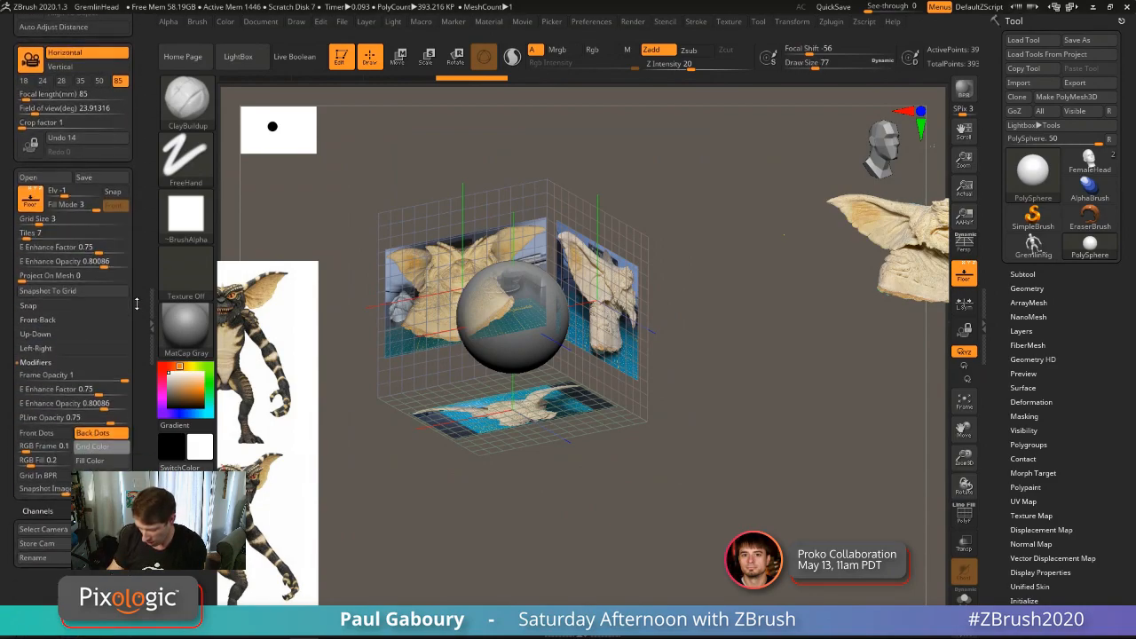
pyautogui.scroll(-2, 137, 303)
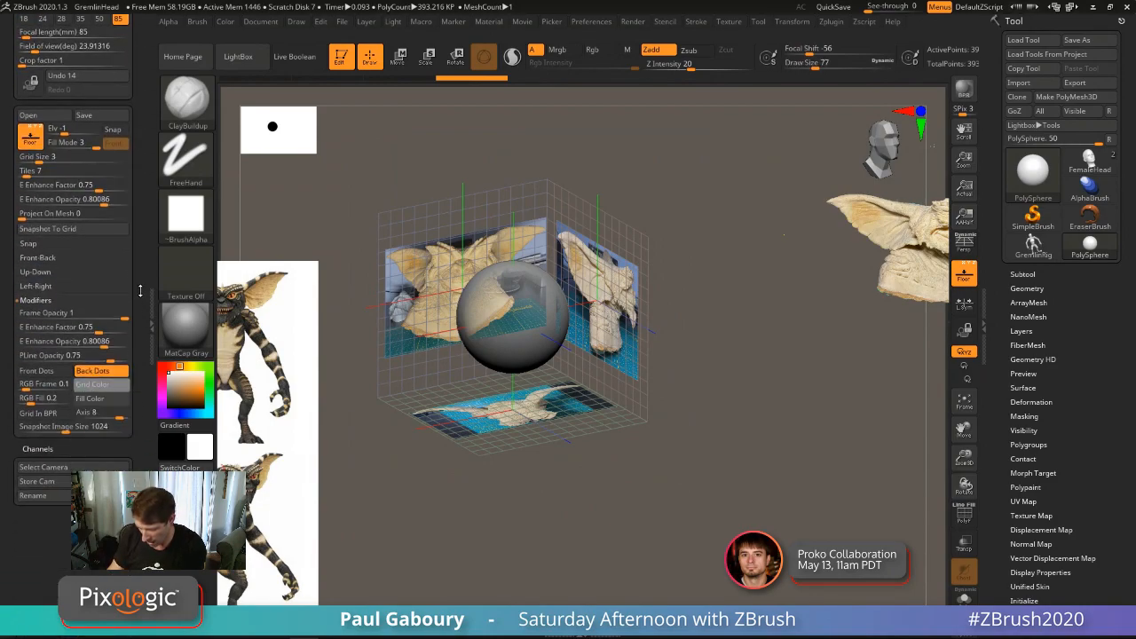
pyautogui.click(38, 300)
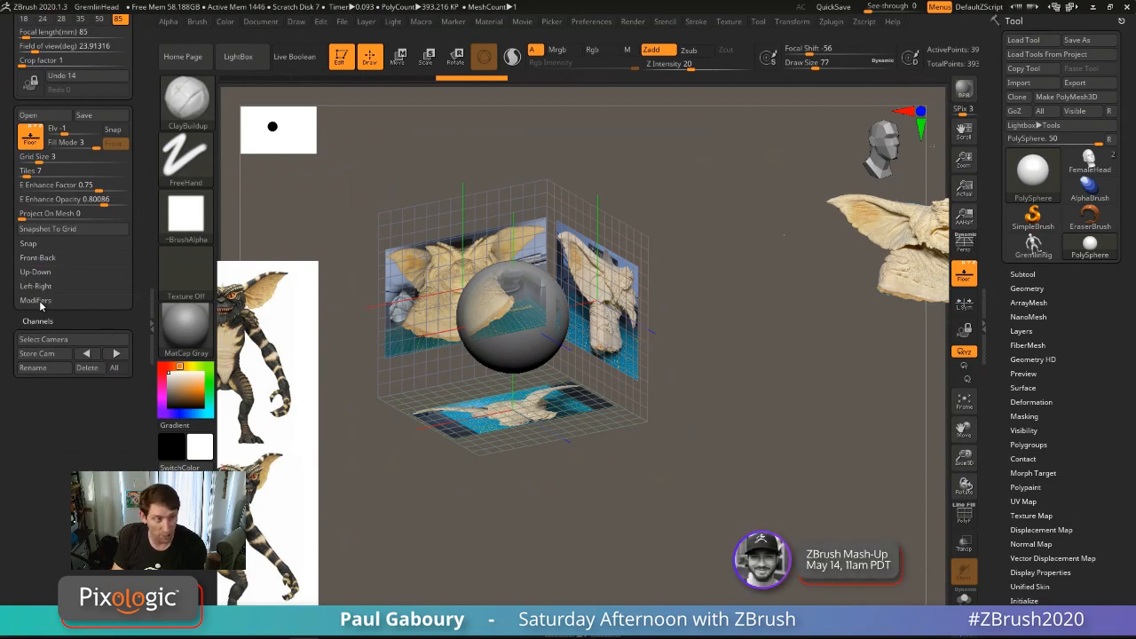
pyautogui.click(37, 301)
pyautogui.scroll(-2, 133, 368)
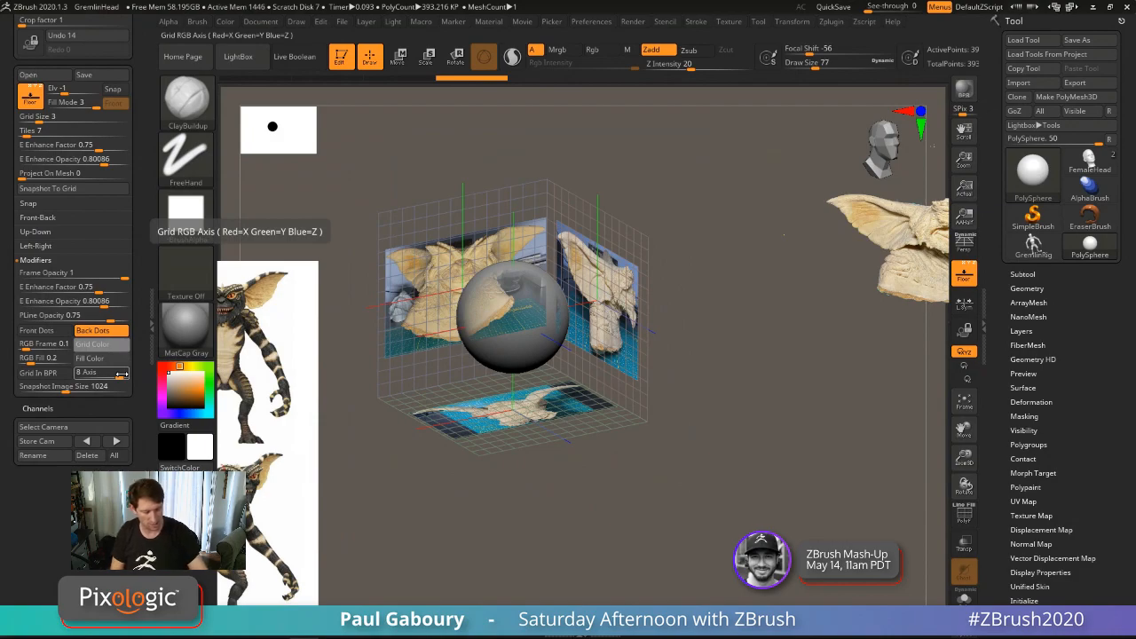
pyautogui.press('z')
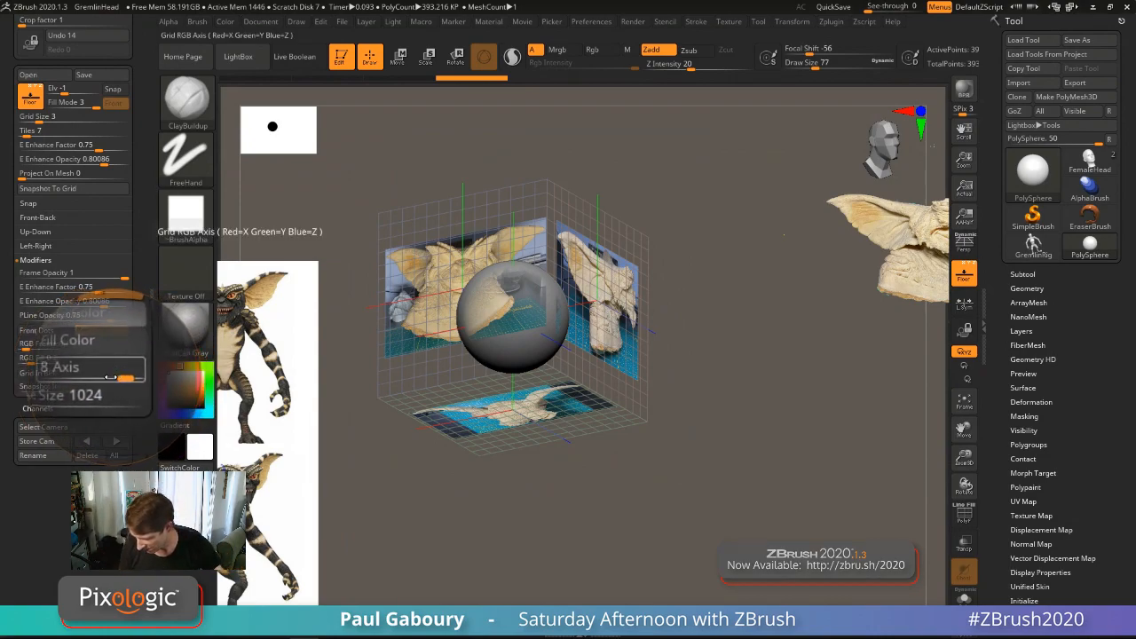
pyautogui.click(86, 374)
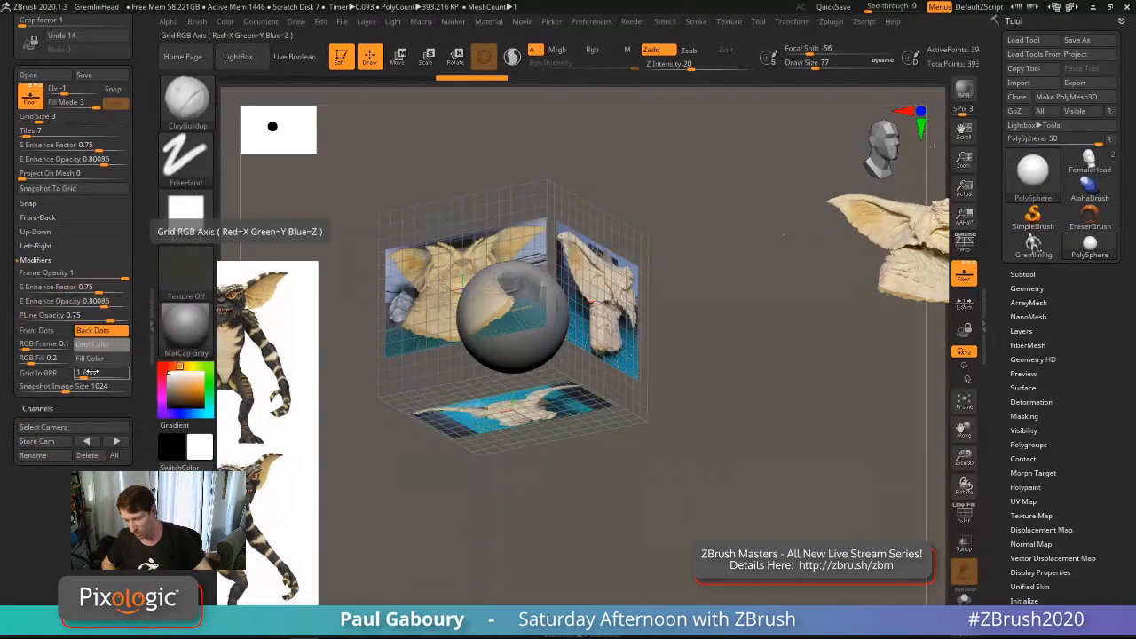
pyautogui.click(42, 260)
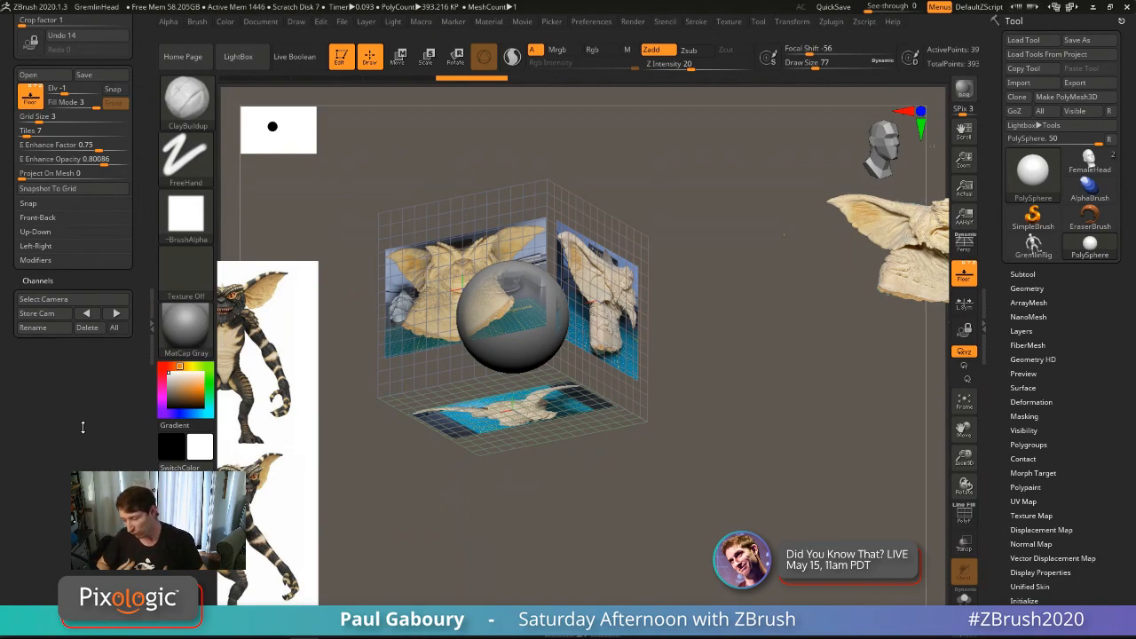
# Step: Preview the photos projected onto the sphere from front, side and top with Project On Mesh at 1, and reset it to 0
pyautogui.click(110, 174)
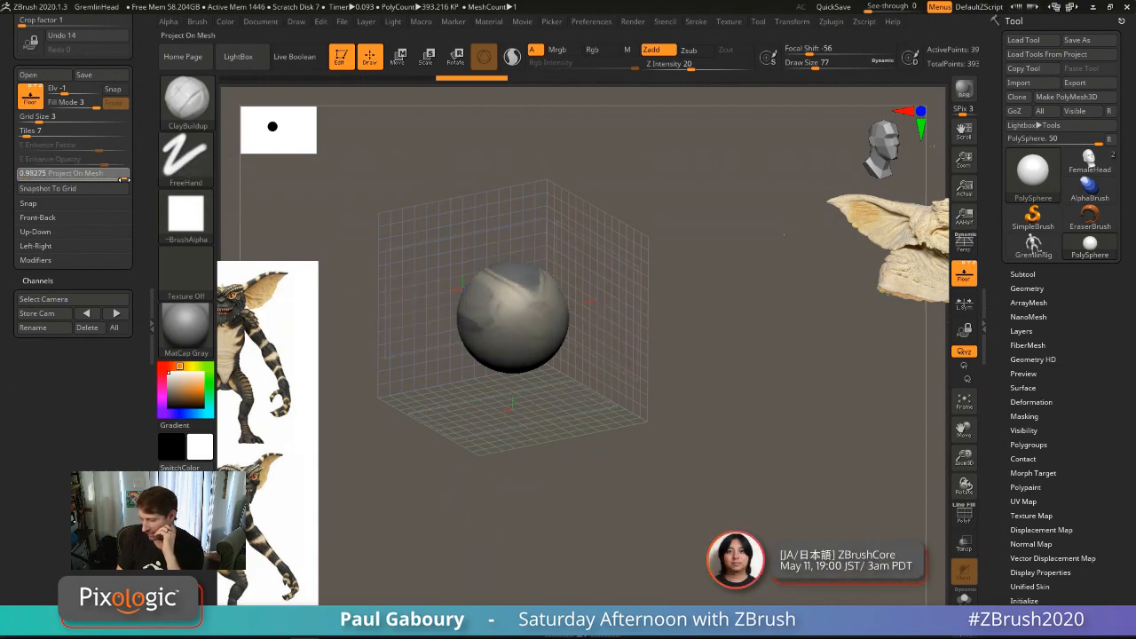
pyautogui.moveTo(110, 179); pyautogui.dragTo(142, 180)
pyautogui.moveTo(554, 470)
pyautogui.mouseDown(button='right')
pyautogui.moveTo(535, 491)
pyautogui.moveTo(545, 497)
pyautogui.moveTo(540, 468)
pyautogui.moveTo(582, 519)
pyautogui.mouseUp(button='right')
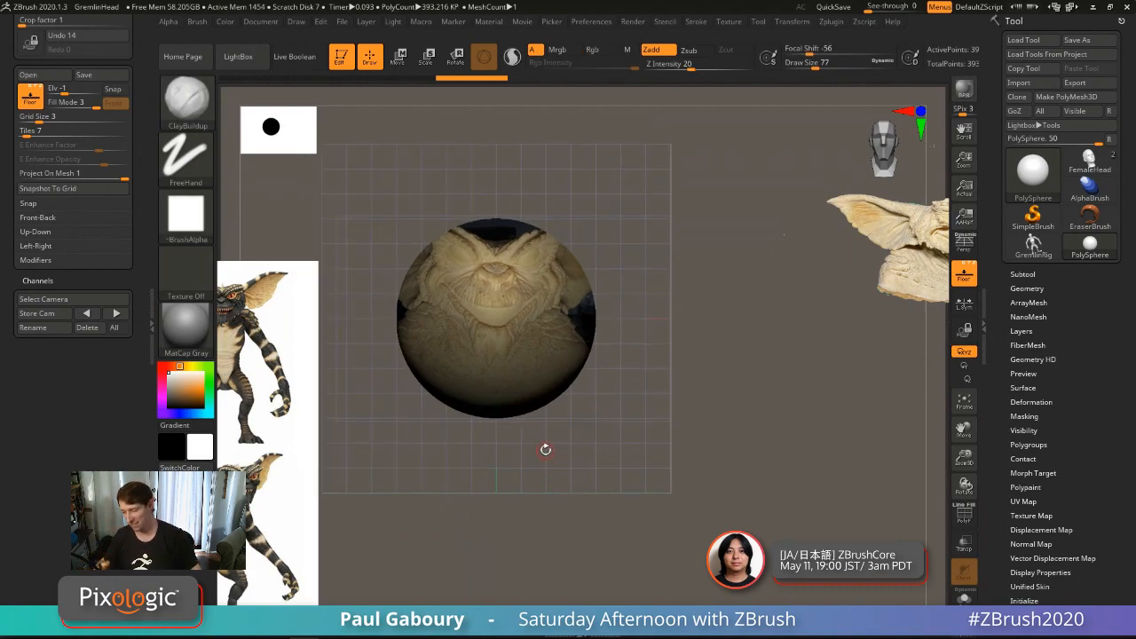
pyautogui.moveTo(543, 450); pyautogui.dragTo(674, 478, button='right')
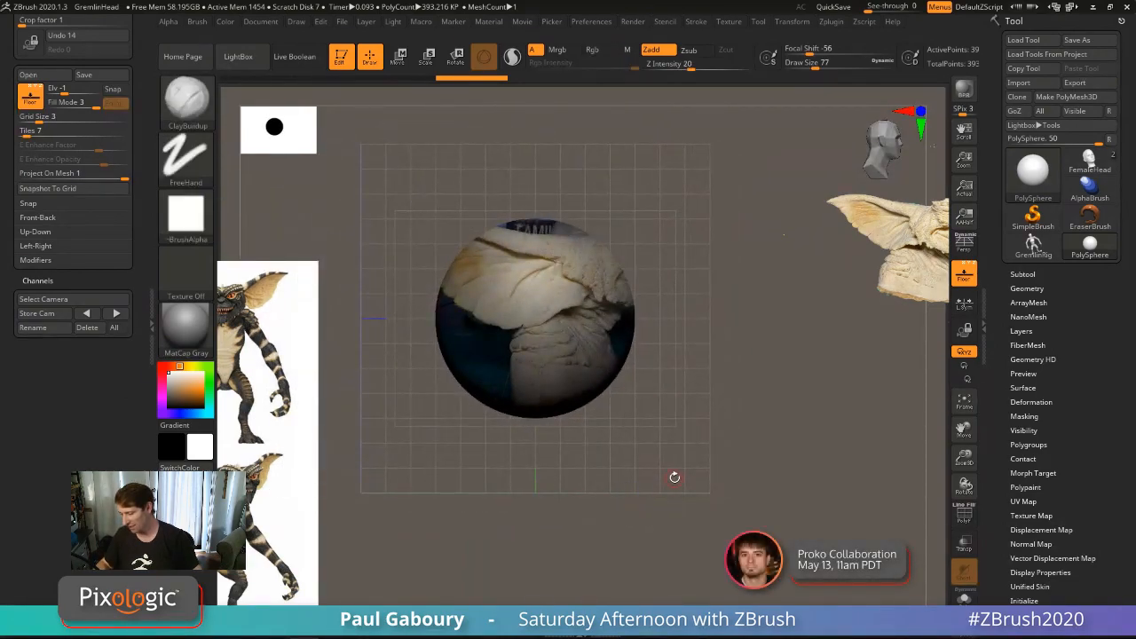
pyautogui.moveTo(683, 410); pyautogui.dragTo(673, 524, button='right')
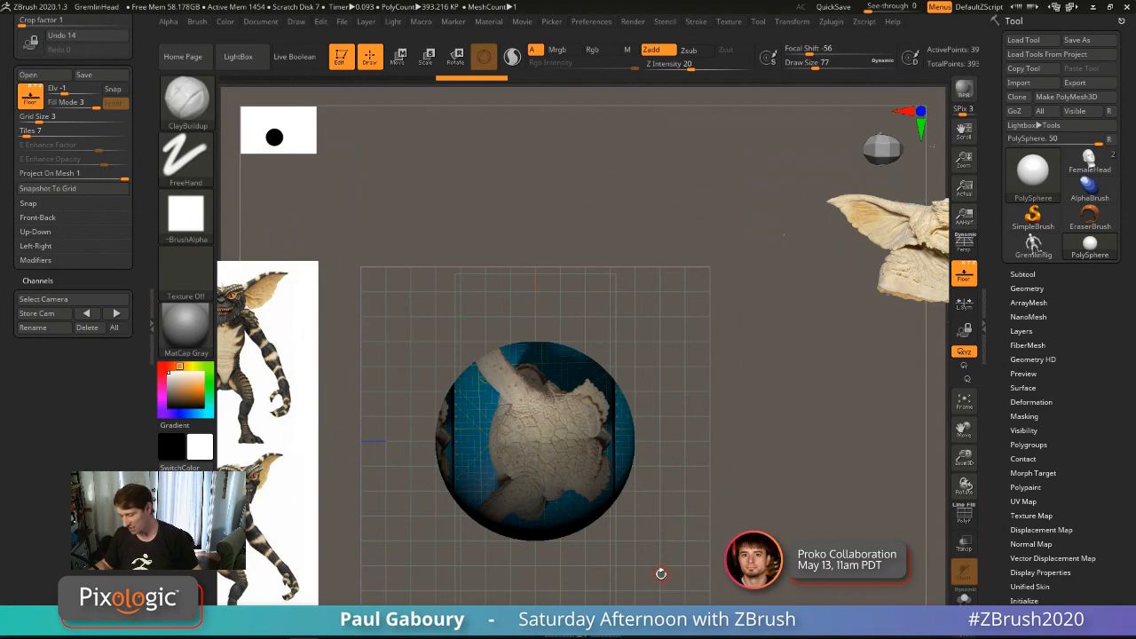
pyautogui.moveTo(660, 574); pyautogui.dragTo(660, 476)
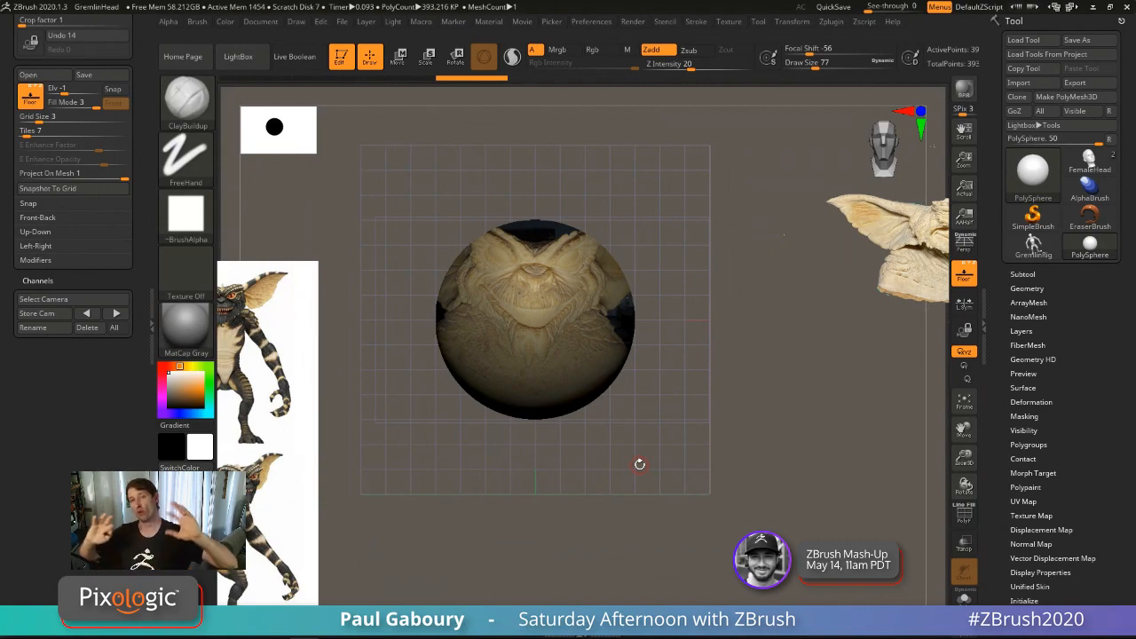
pyautogui.moveTo(124, 176); pyautogui.dragTo(148, 234)
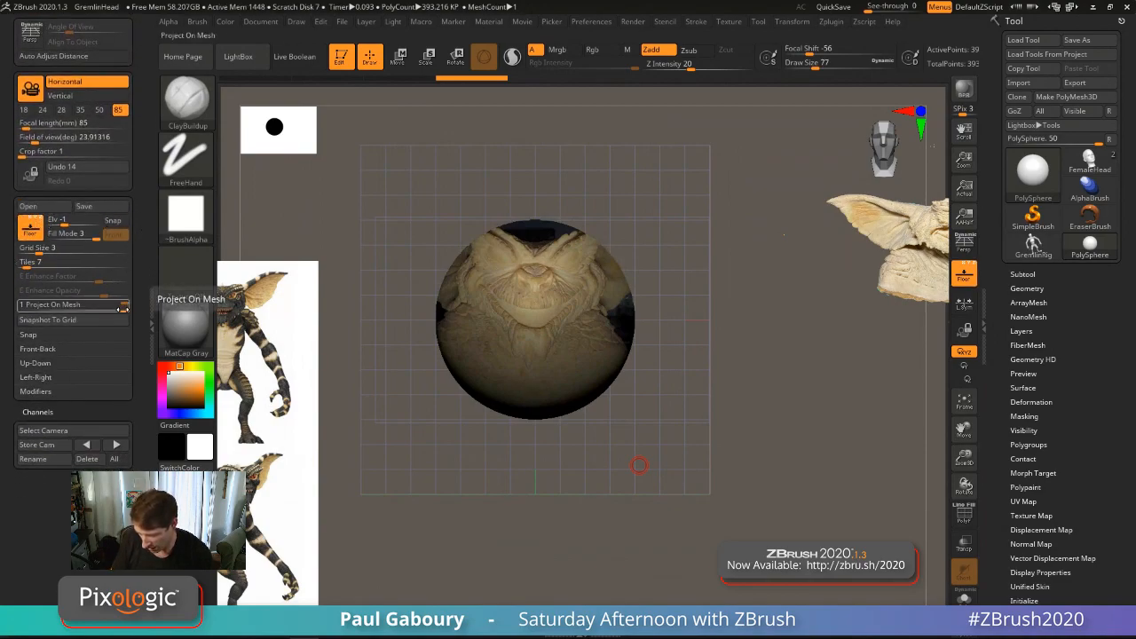
pyautogui.moveTo(123, 307); pyautogui.dragTo(11, 307)
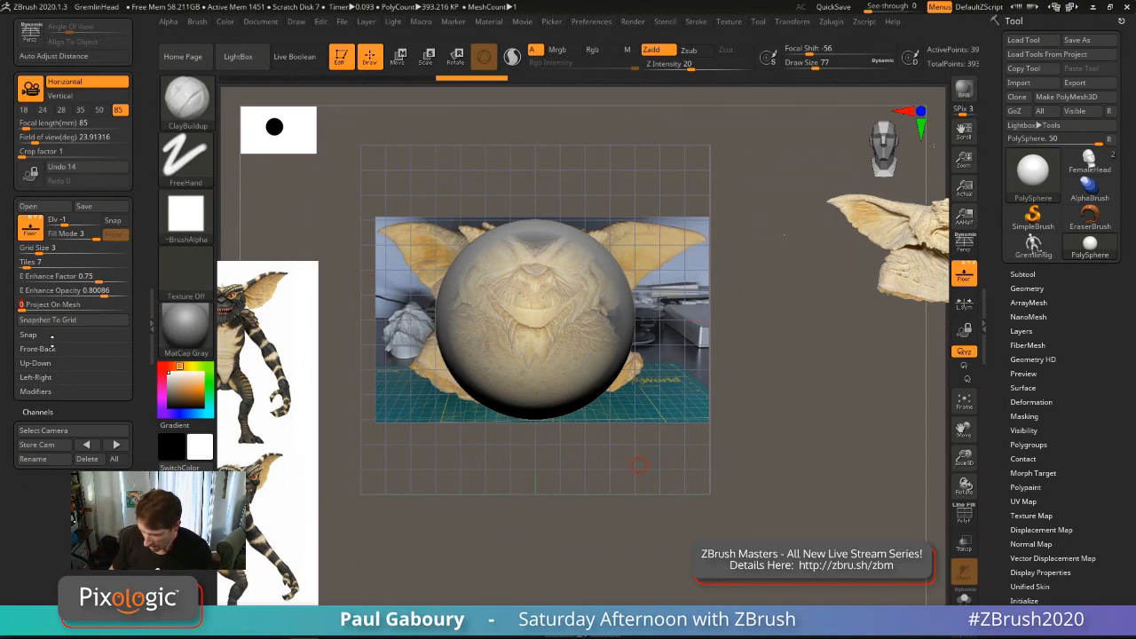
# Step: Snap the floor grid to the sphere mesh and check its fit from the side
pyautogui.click(30, 335)
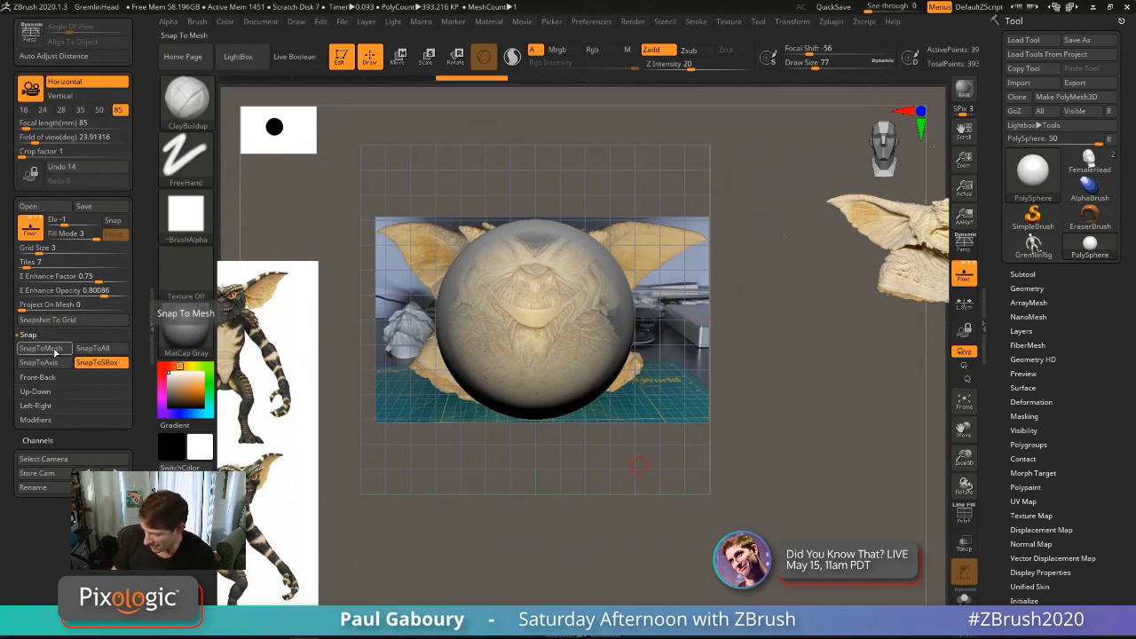
pyautogui.click(56, 363)
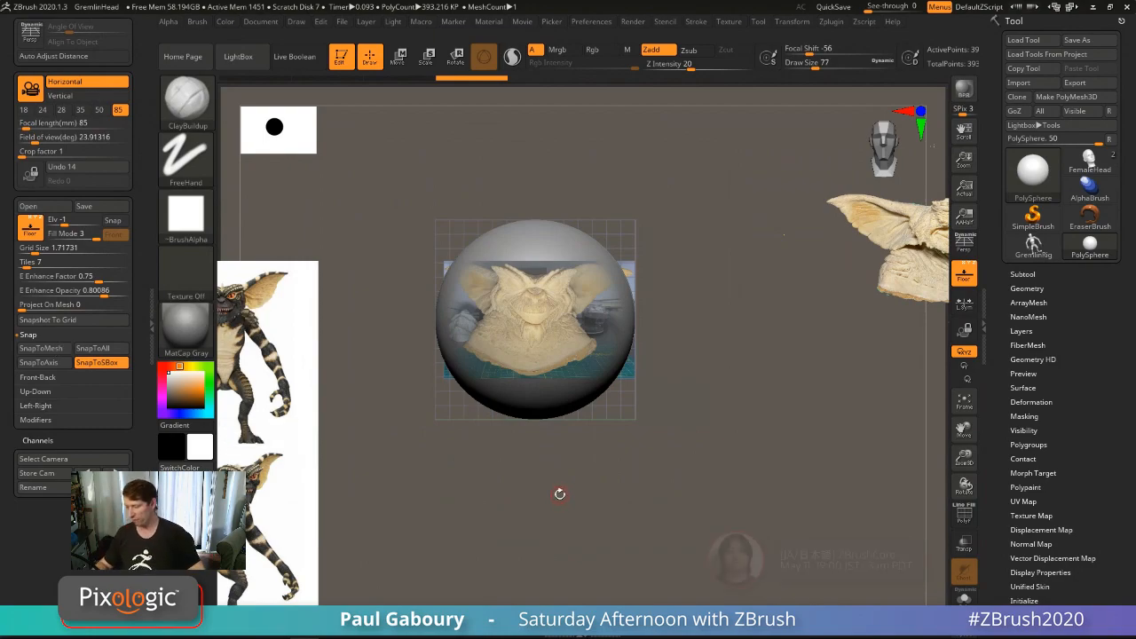
pyautogui.moveTo(561, 494)
pyautogui.mouseDown()
pyautogui.moveTo(622, 511)
pyautogui.moveTo(616, 490)
pyautogui.mouseUp()
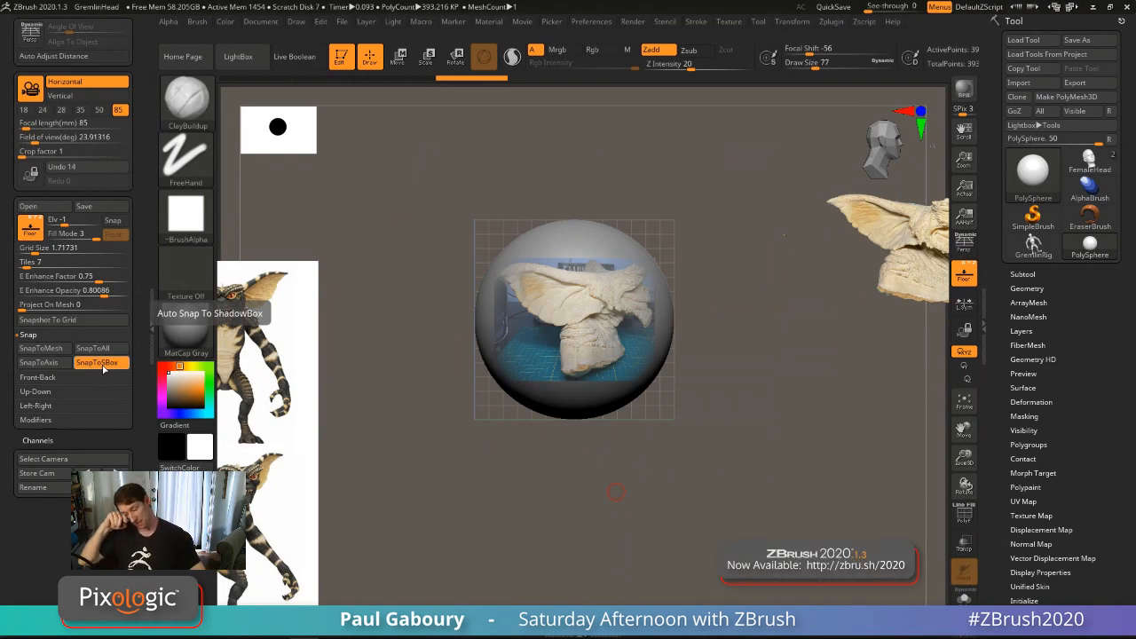
# Step: Hide the Draw palette's tray and delete the sphere's lower subdivision levels
pyautogui.click(151, 326)
pyautogui.moveTo(659, 465)
pyautogui.mouseDown()
pyautogui.moveTo(619, 441)
pyautogui.moveTo(657, 506)
pyautogui.moveTo(610, 490)
pyautogui.moveTo(626, 482)
pyautogui.moveTo(673, 503)
pyautogui.mouseUp()
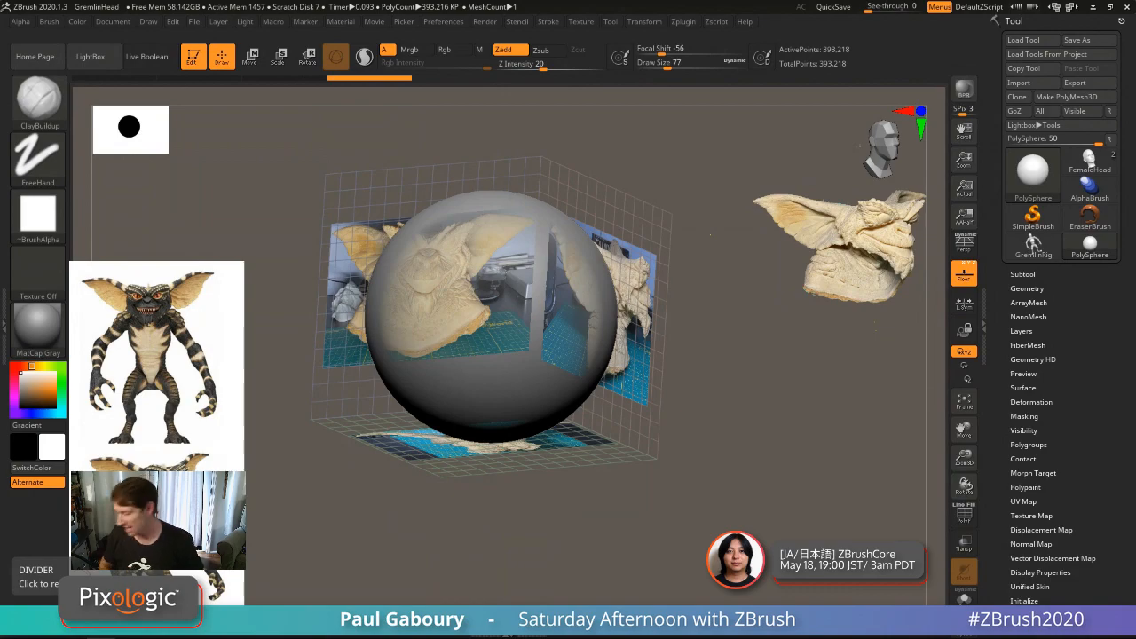
pyautogui.click(1030, 288)
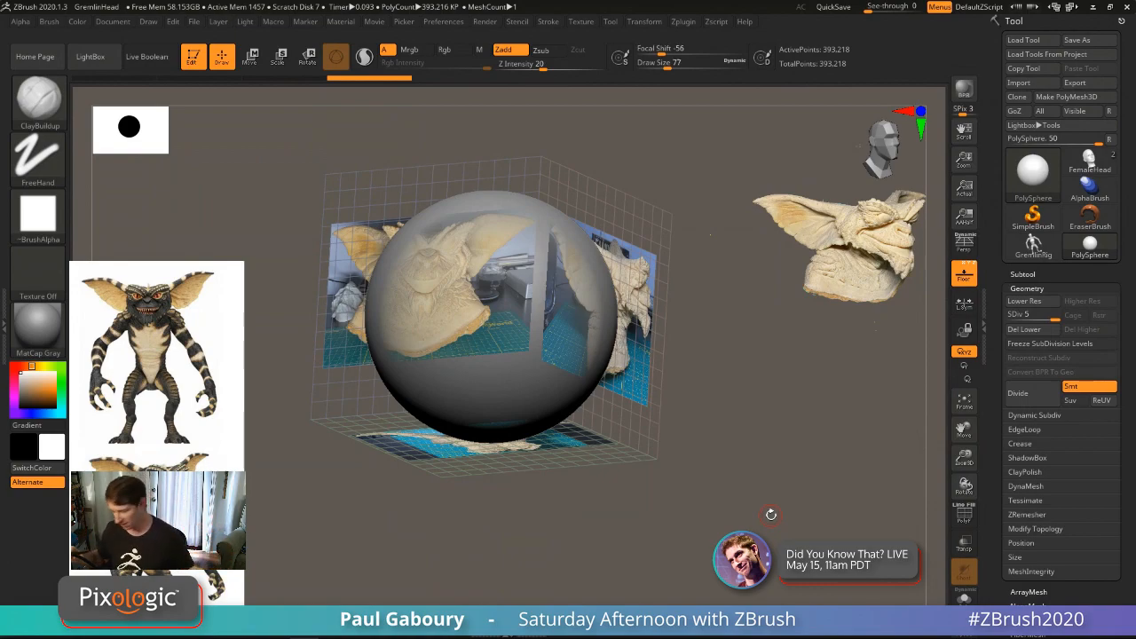
pyautogui.click(1025, 329)
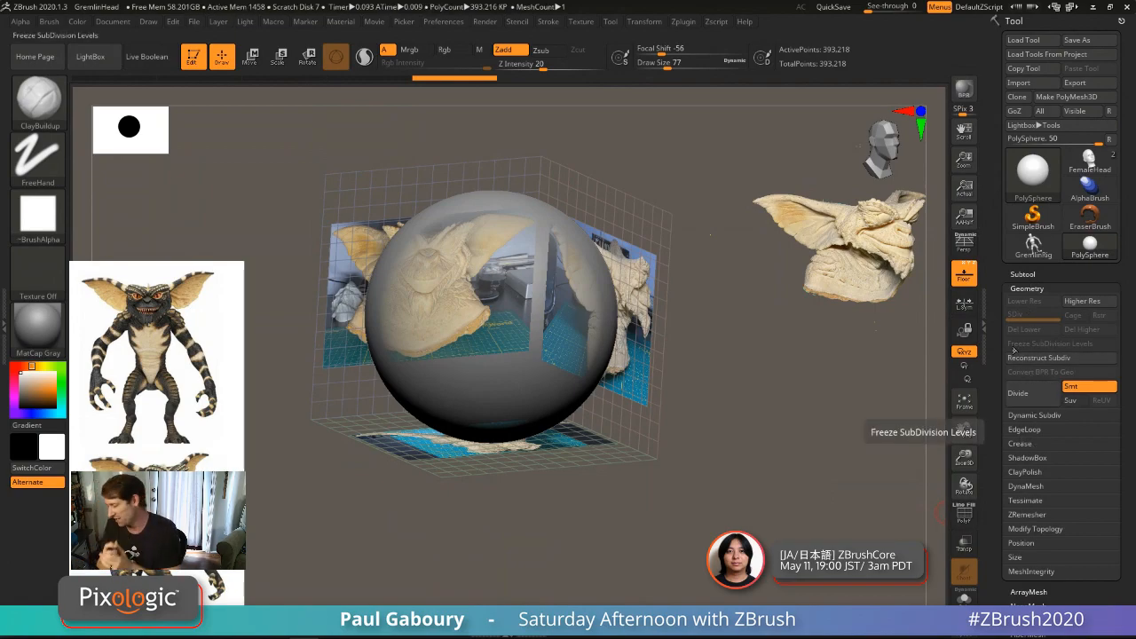
# Step: Convert the sphere into a ShadowBox with Res 128 and Polish 10
pyautogui.scroll(-3, 1021, 355)
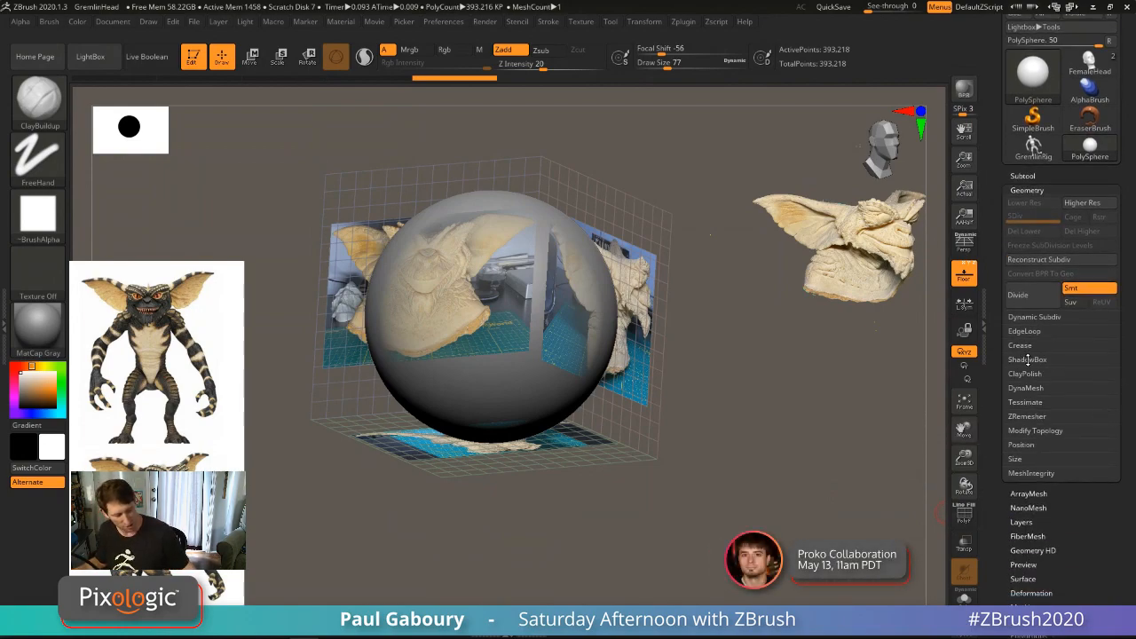
pyautogui.press('shift')
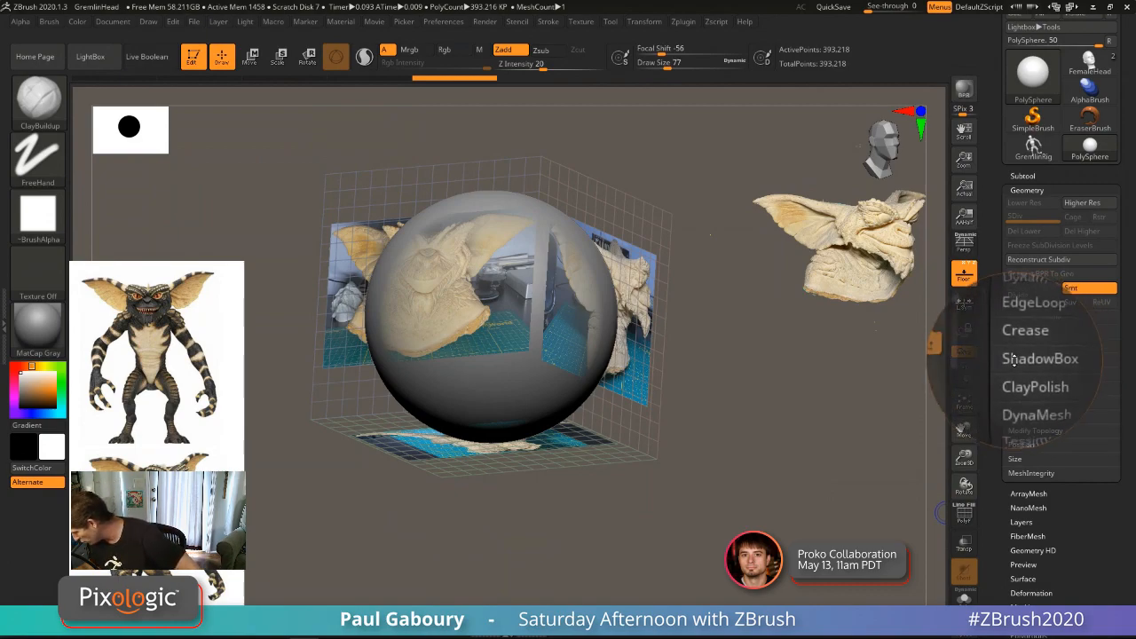
pyautogui.click(1028, 360)
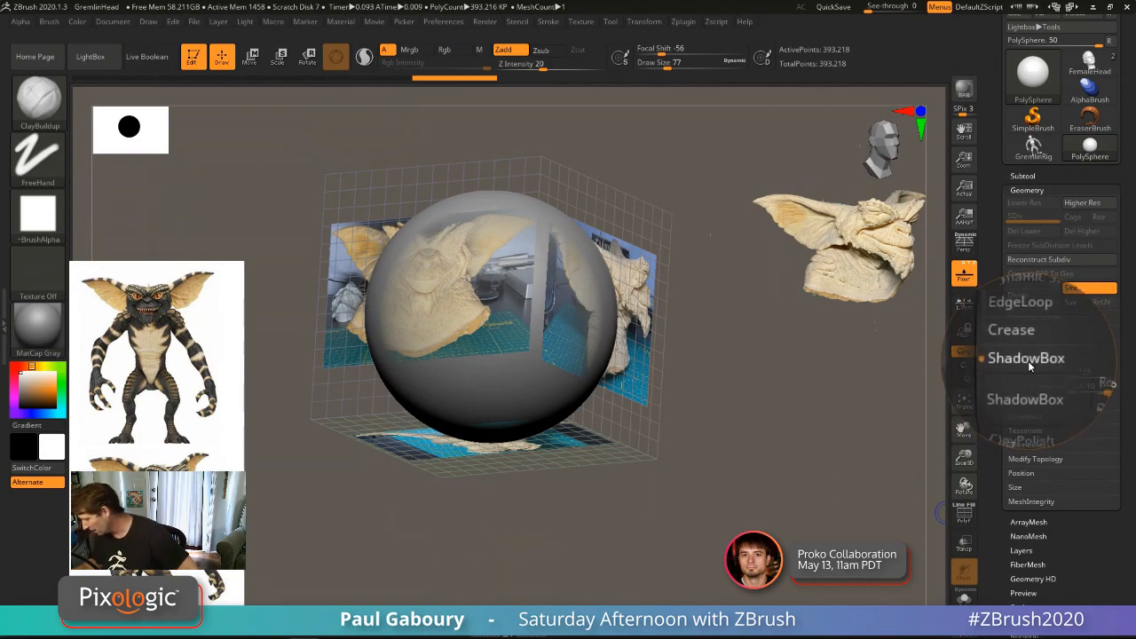
pyautogui.press('shift')
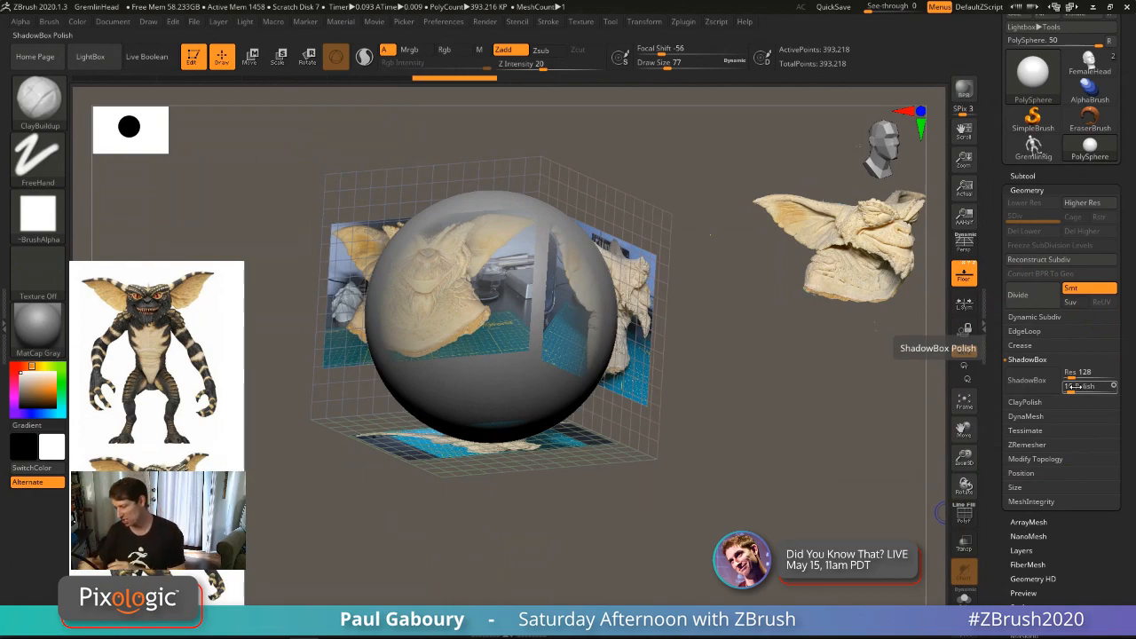
pyautogui.click(1030, 380)
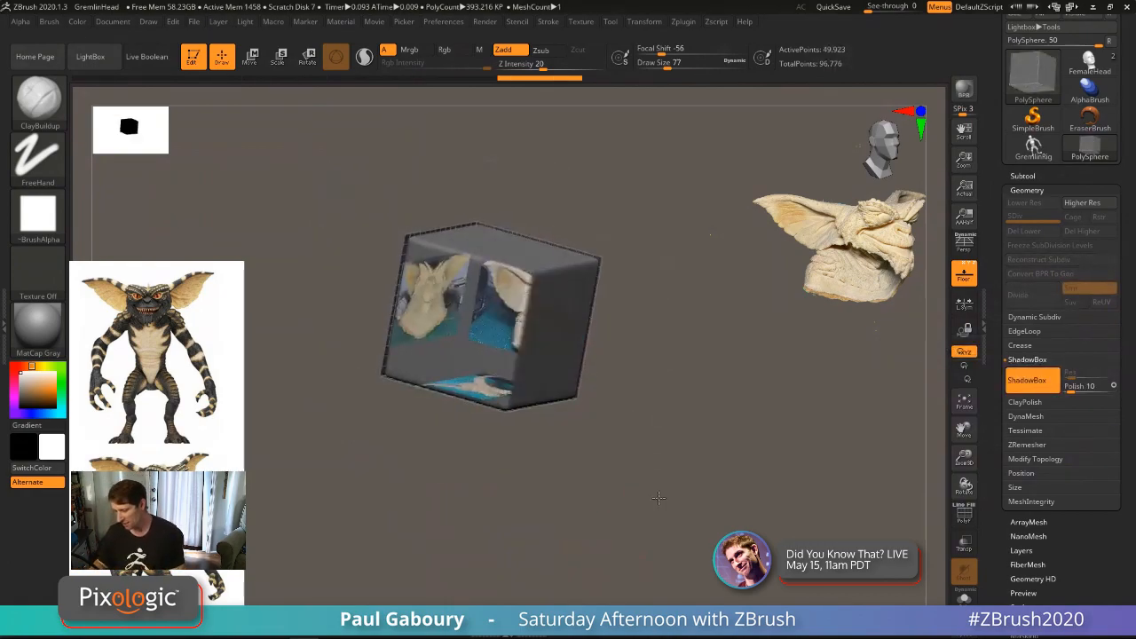
# Step: Reduce the Draw Size to 29 and mask a symmetrical V-shaped jaw over the front photo in the ShadowBox
pyautogui.moveTo(659, 498)
pyautogui.mouseDown()
pyautogui.moveTo(617, 462)
pyautogui.moveTo(672, 552)
pyautogui.moveTo(654, 497)
pyautogui.moveTo(690, 507)
pyautogui.moveTo(697, 535)
pyautogui.moveTo(696, 487)
pyautogui.moveTo(662, 467)
pyautogui.moveTo(651, 474)
pyautogui.moveTo(680, 471)
pyautogui.mouseUp()
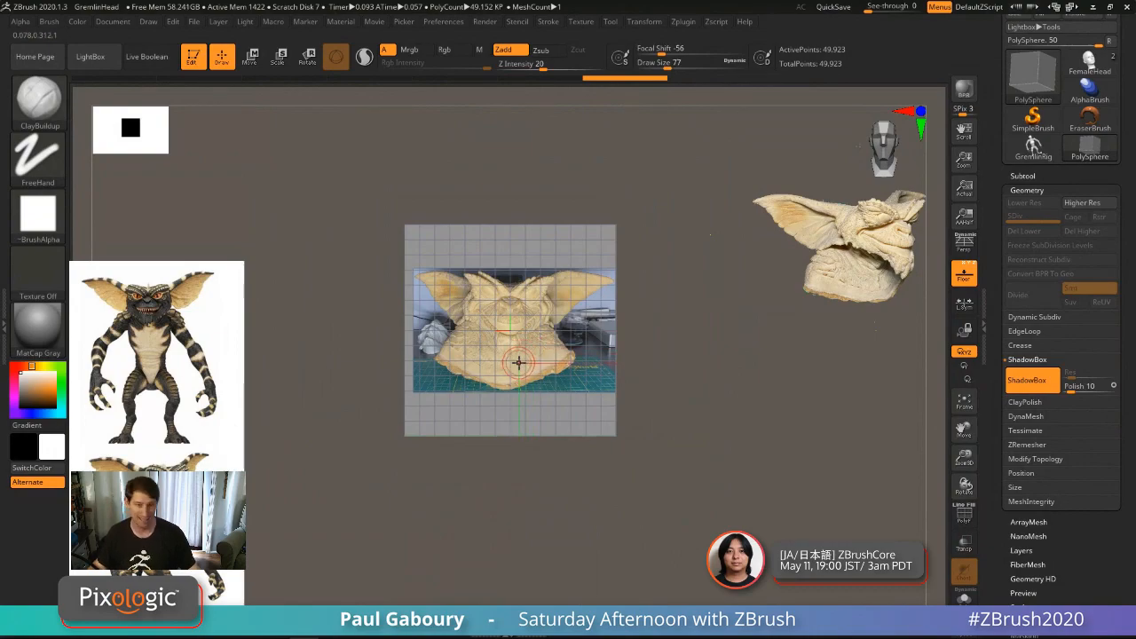
pyautogui.press('s')
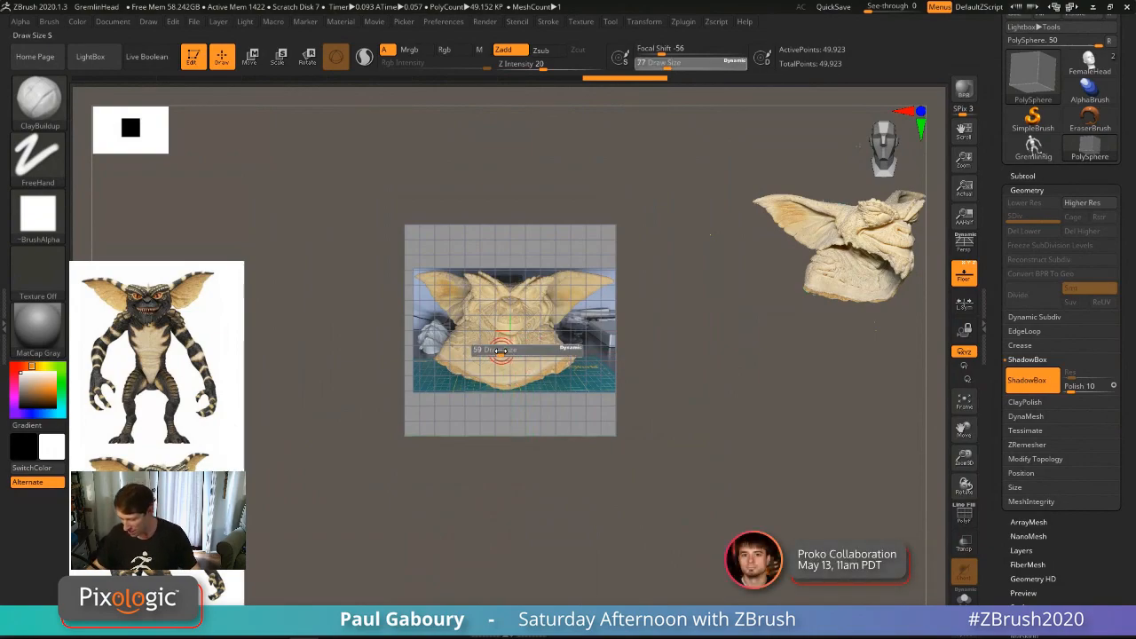
pyautogui.click(496, 351)
pyautogui.keyDown('alt'); pyautogui.moveTo(496, 352); pyautogui.dragTo(518, 372, button='right'); pyautogui.keyUp('alt')
pyautogui.keyDown('ctrl'); pyautogui.moveTo(519, 373); pyautogui.dragTo(517, 402, button='right'); pyautogui.keyUp('ctrl')
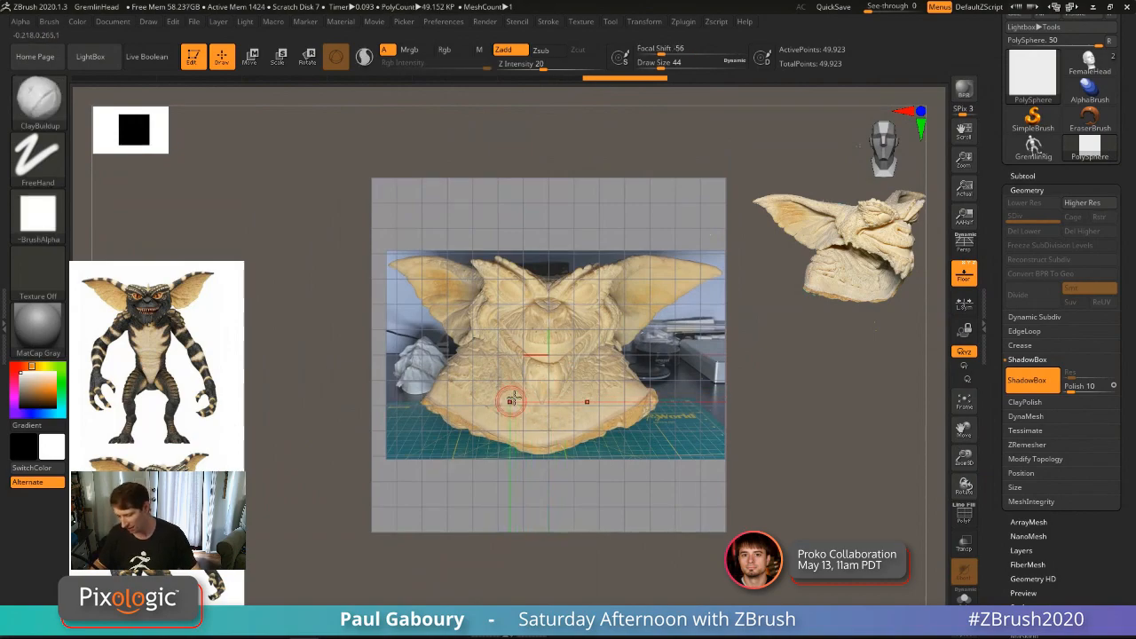
pyautogui.moveTo(515, 394)
pyautogui.keyDown('ctrl'); pyautogui.mouseDown(button='right')
pyautogui.moveTo(515, 370)
pyautogui.moveTo(527, 393)
pyautogui.mouseUp(button='right'); pyautogui.keyUp('ctrl')
pyautogui.press('s')
pyautogui.moveTo(522, 395); pyautogui.dragTo(519, 395)
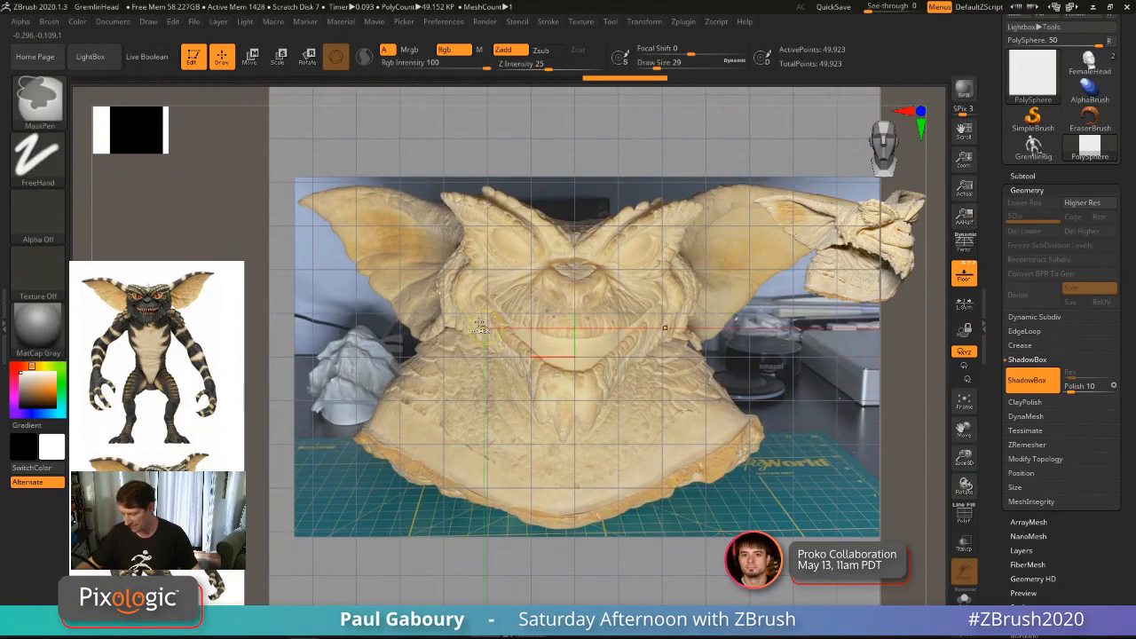
pyautogui.moveTo(453, 293)
pyautogui.keyDown('ctrl'); pyautogui.mouseDown()
pyautogui.moveTo(466, 332)
pyautogui.moveTo(522, 360)
pyautogui.moveTo(570, 434)
pyautogui.mouseUp(); pyautogui.keyUp('ctrl')
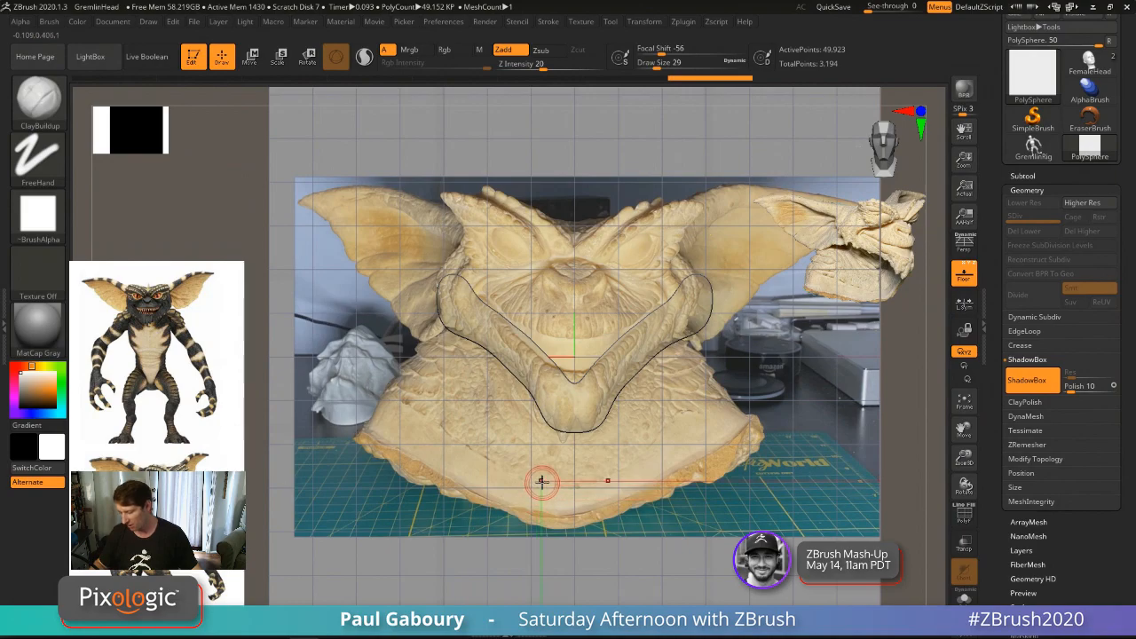
# Step: Hide the floor grid and extend the mask into the middle of the jaw silhouette on the ShadowBox's back wall
pyautogui.moveTo(546, 486)
pyautogui.keyDown('ctrl'); pyautogui.mouseDown(button='right')
pyautogui.moveTo(551, 499)
pyautogui.moveTo(522, 494)
pyautogui.moveTo(649, 526)
pyautogui.moveTo(525, 458)
pyautogui.moveTo(753, 347)
pyautogui.mouseUp(button='right'); pyautogui.keyUp('ctrl')
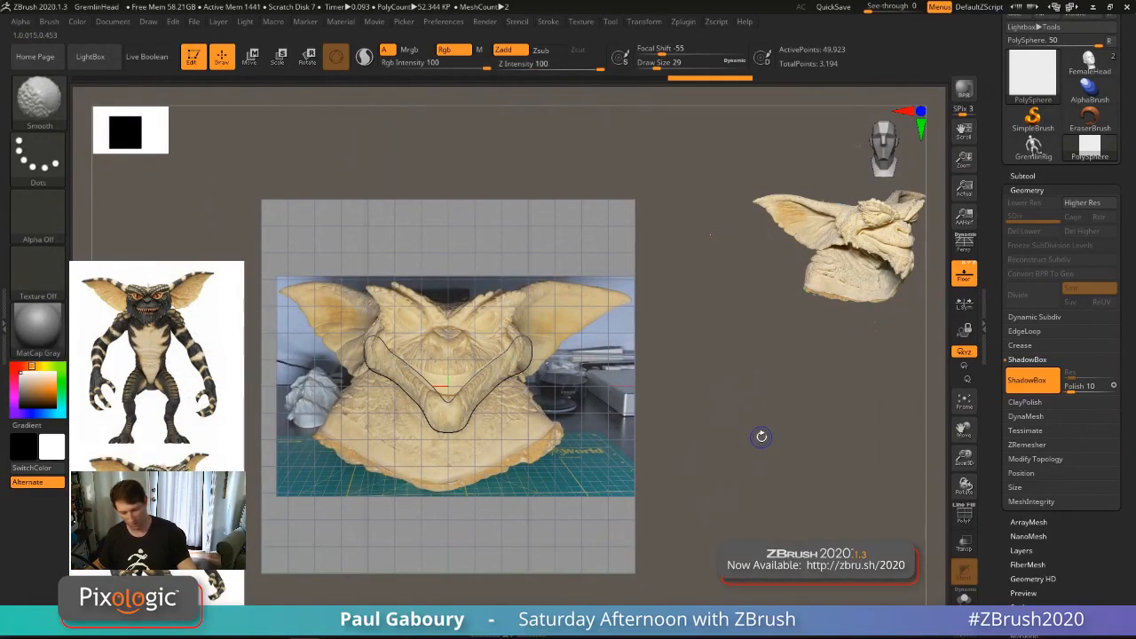
pyautogui.hotkey('shift', 'p')
pyautogui.moveTo(682, 454)
pyautogui.mouseDown(button='right')
pyautogui.moveTo(721, 476)
pyautogui.moveTo(730, 456)
pyautogui.mouseUp(button='right')
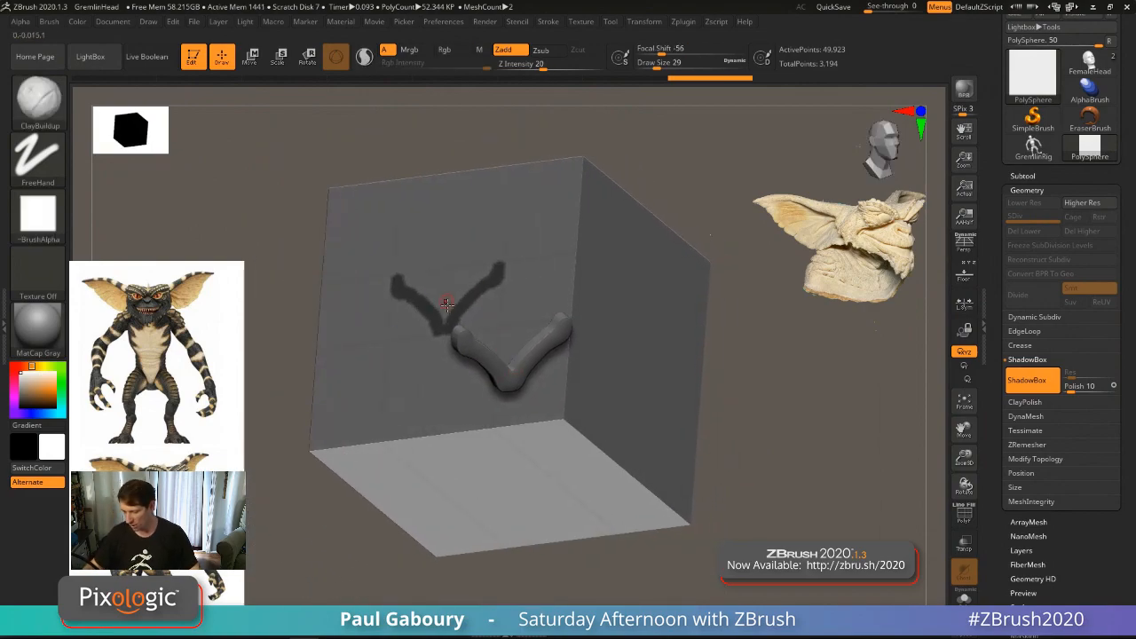
pyautogui.press('ctrl')
pyautogui.keyDown('ctrl'); pyautogui.moveTo(435, 291); pyautogui.dragTo(431, 287); pyautogui.keyUp('ctrl')
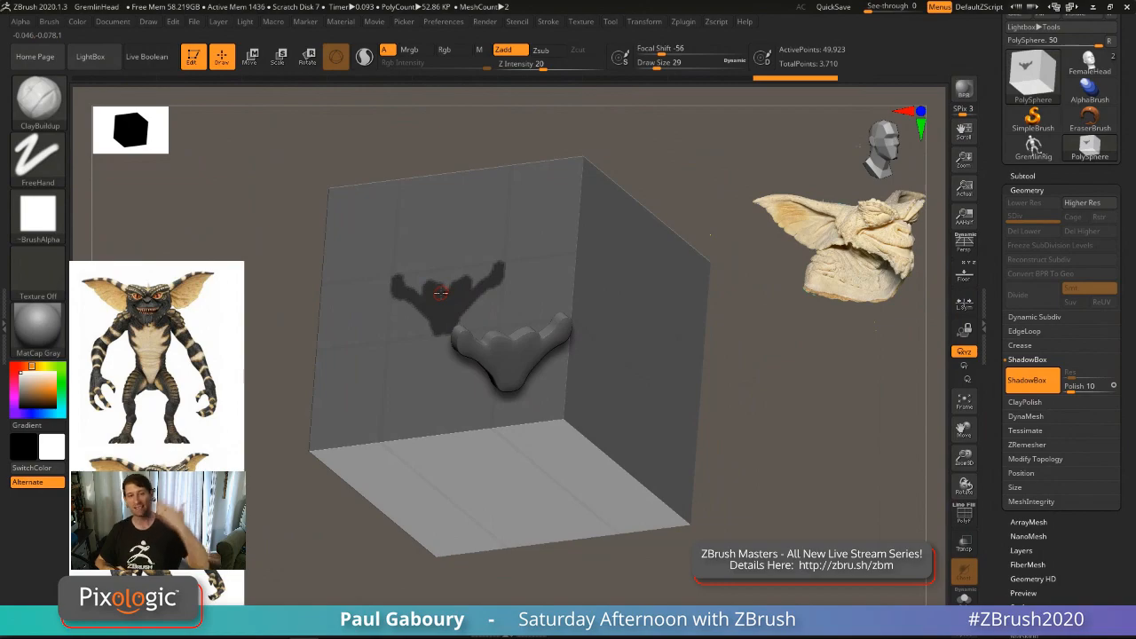
# Step: Inspect the ShadowBox form from several angles, show the floor photos again from the front and turn on transparency
pyautogui.keyDown('shift'); pyautogui.moveTo(572, 466); pyautogui.dragTo(599, 463, button='right'); pyautogui.keyUp('shift')
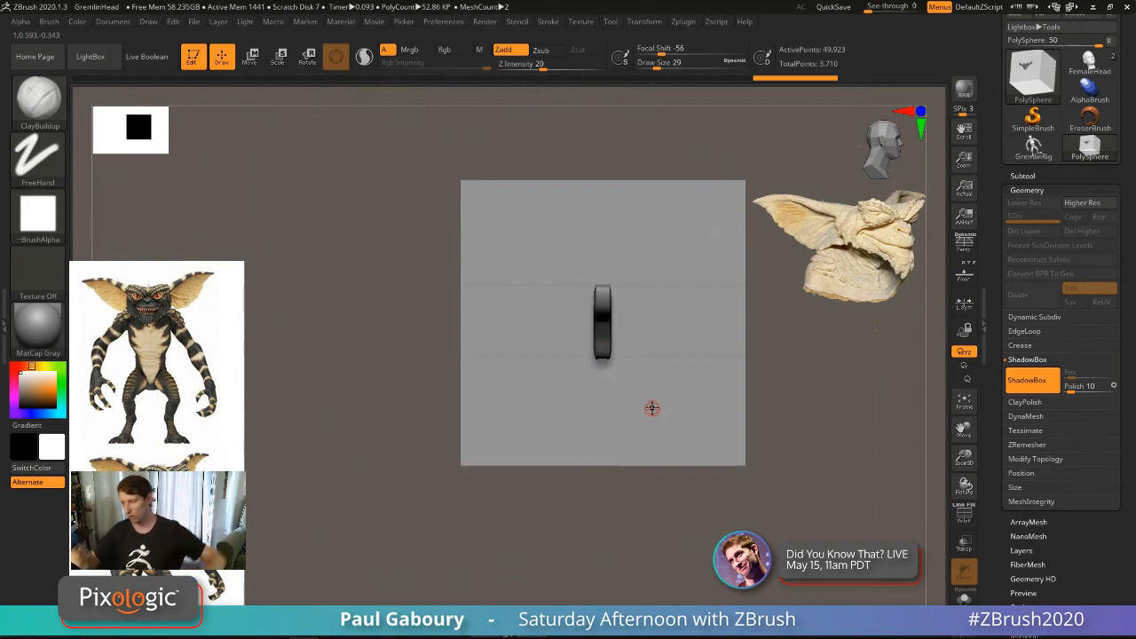
pyautogui.moveTo(667, 391); pyautogui.dragTo(624, 410, button='right')
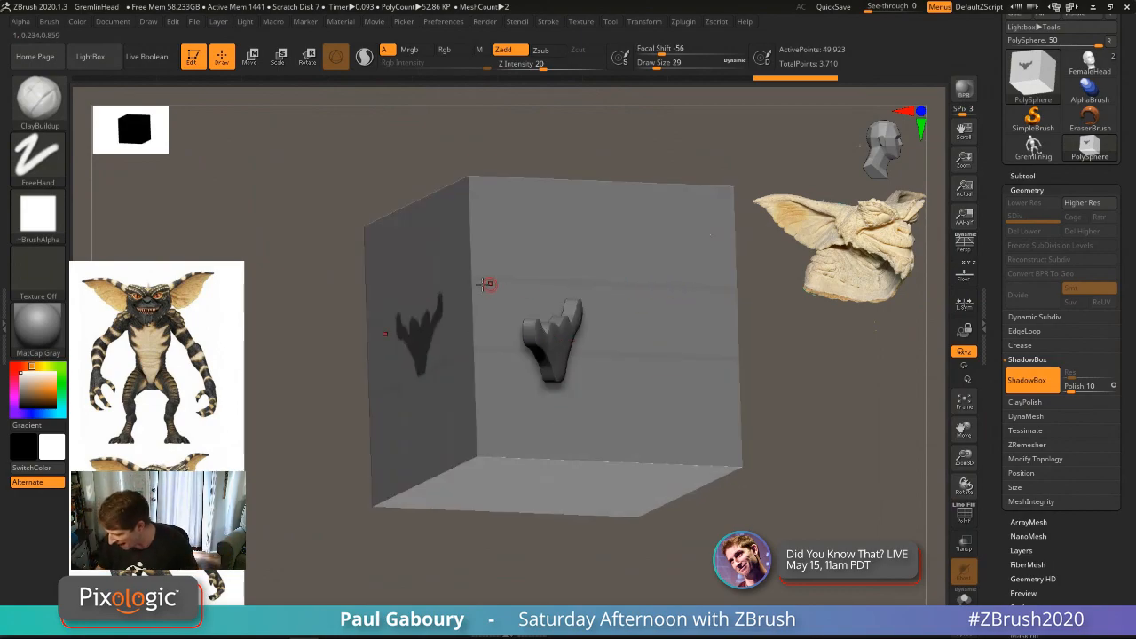
pyautogui.moveTo(487, 283); pyautogui.dragTo(538, 446, button='right')
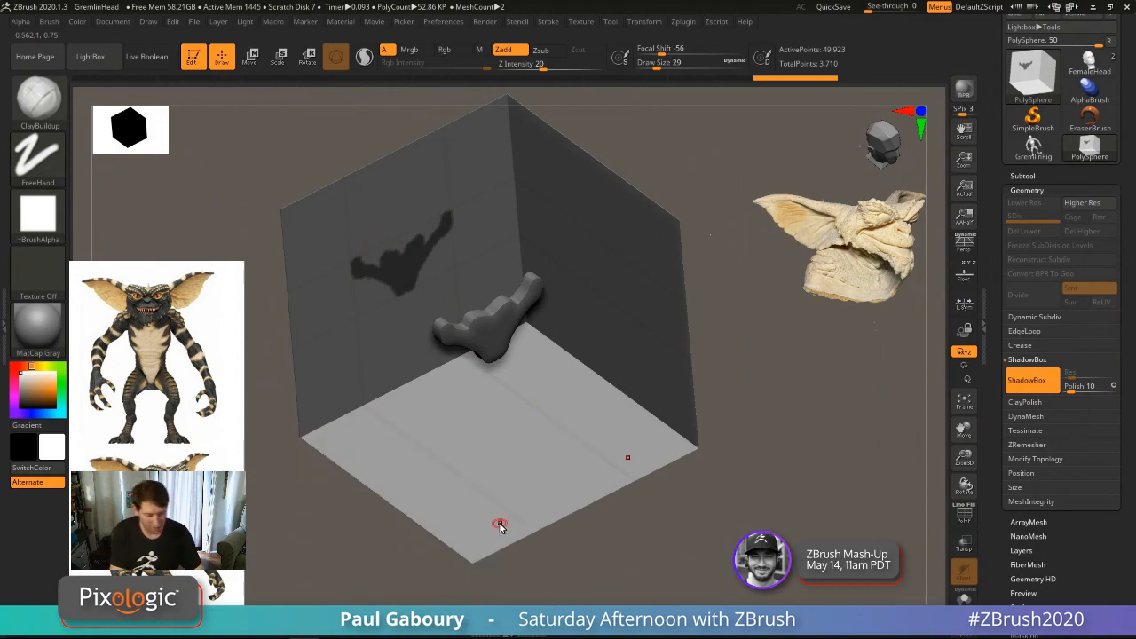
pyautogui.hotkey('shift', 'p')
pyautogui.keyDown('shift'); pyautogui.moveTo(740, 436); pyautogui.dragTo(738, 452); pyautogui.keyUp('shift')
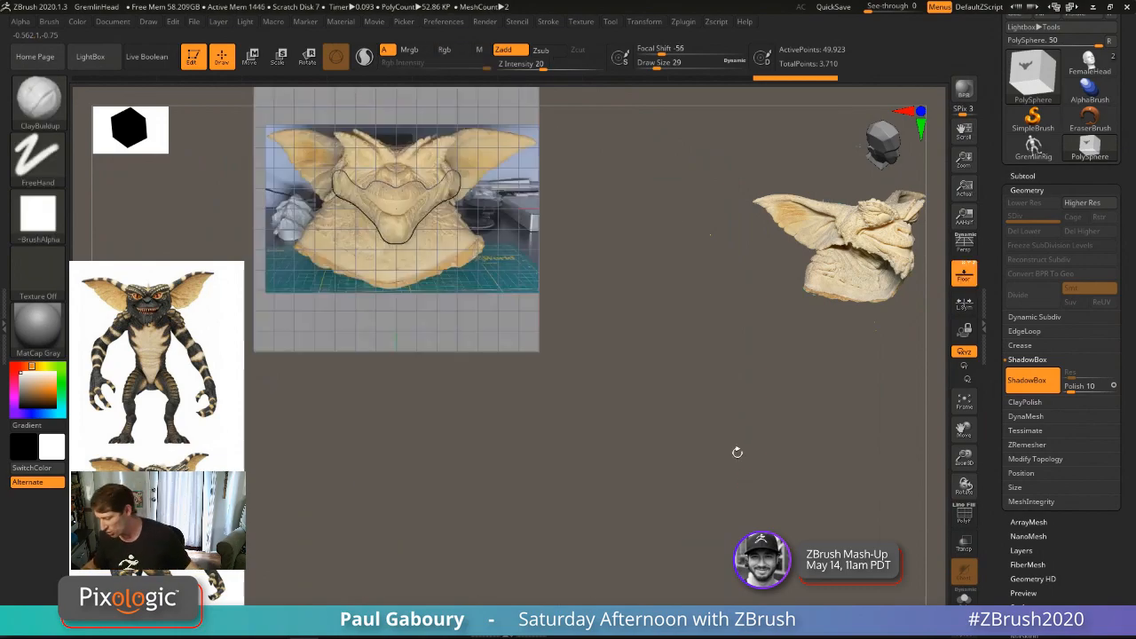
pyautogui.click(969, 543)
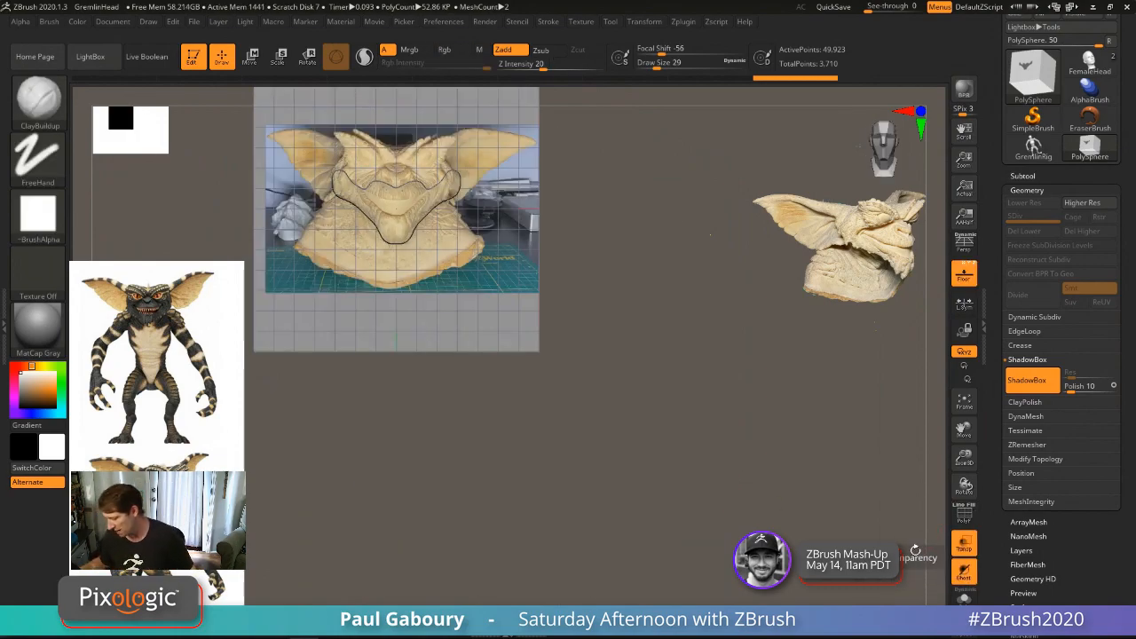
# Step: Mask the muzzle area between the jaw arms on the front photo and lower the opacity of the floor images
pyautogui.moveTo(813, 526); pyautogui.dragTo(799, 597)
pyautogui.moveTo(510, 291)
pyautogui.keyDown('ctrl'); pyautogui.mouseDown()
pyautogui.moveTo(486, 298)
pyautogui.moveTo(530, 304)
pyautogui.mouseUp(); pyautogui.keyUp('ctrl')
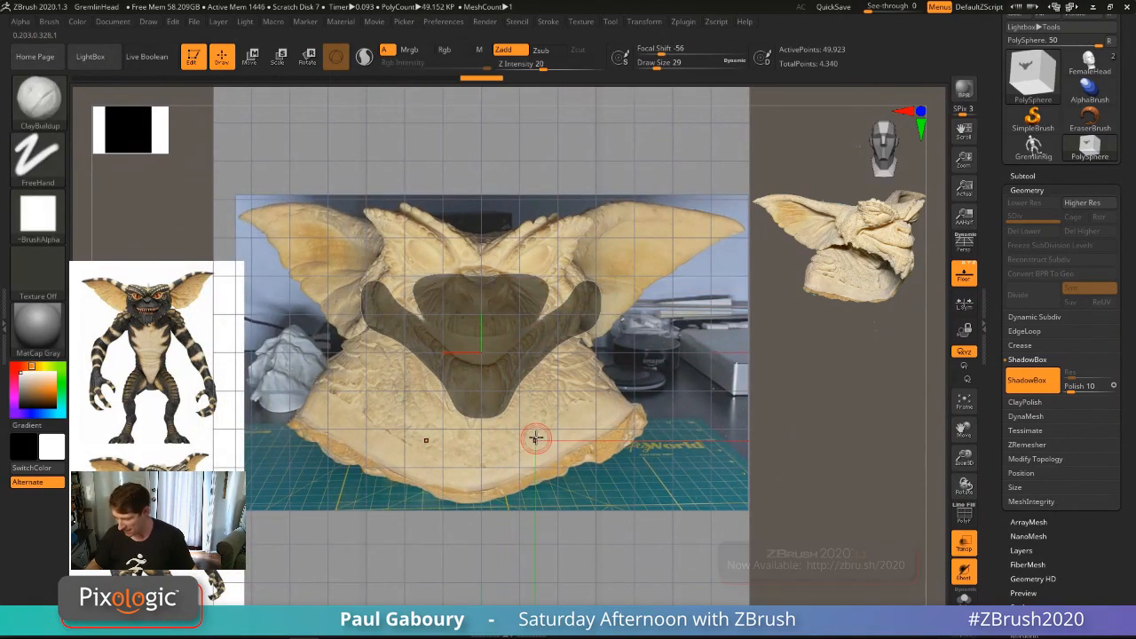
pyautogui.moveTo(535, 439)
pyautogui.keyDown('ctrl'); pyautogui.mouseDown(button='right')
pyautogui.moveTo(515, 401)
pyautogui.moveTo(538, 423)
pyautogui.mouseUp(button='right'); pyautogui.keyUp('ctrl')
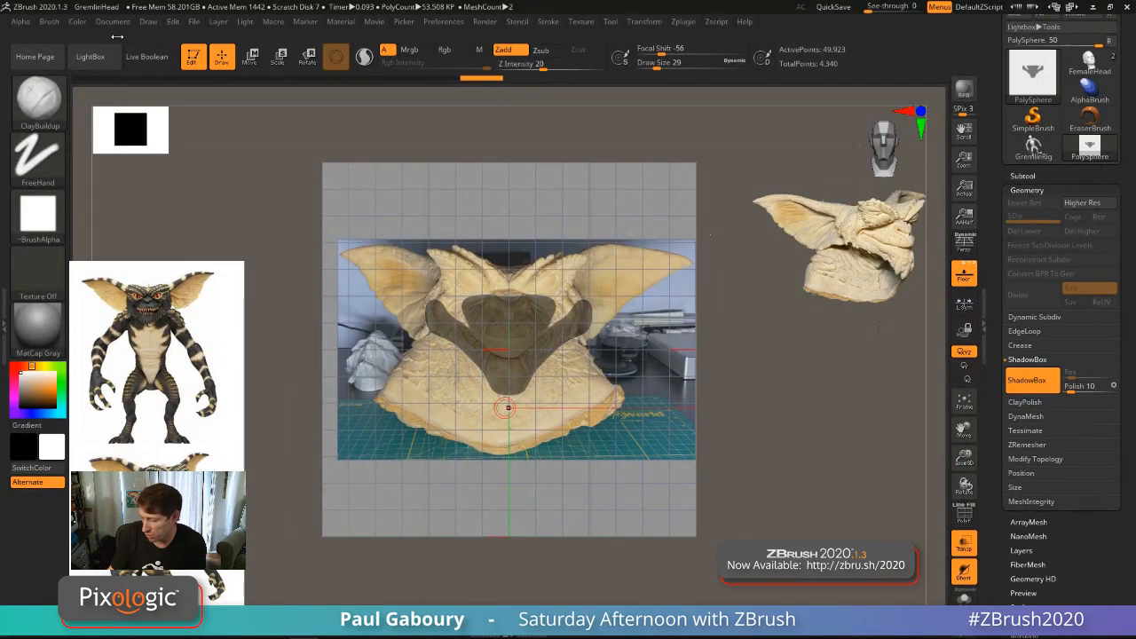
pyautogui.click(149, 21)
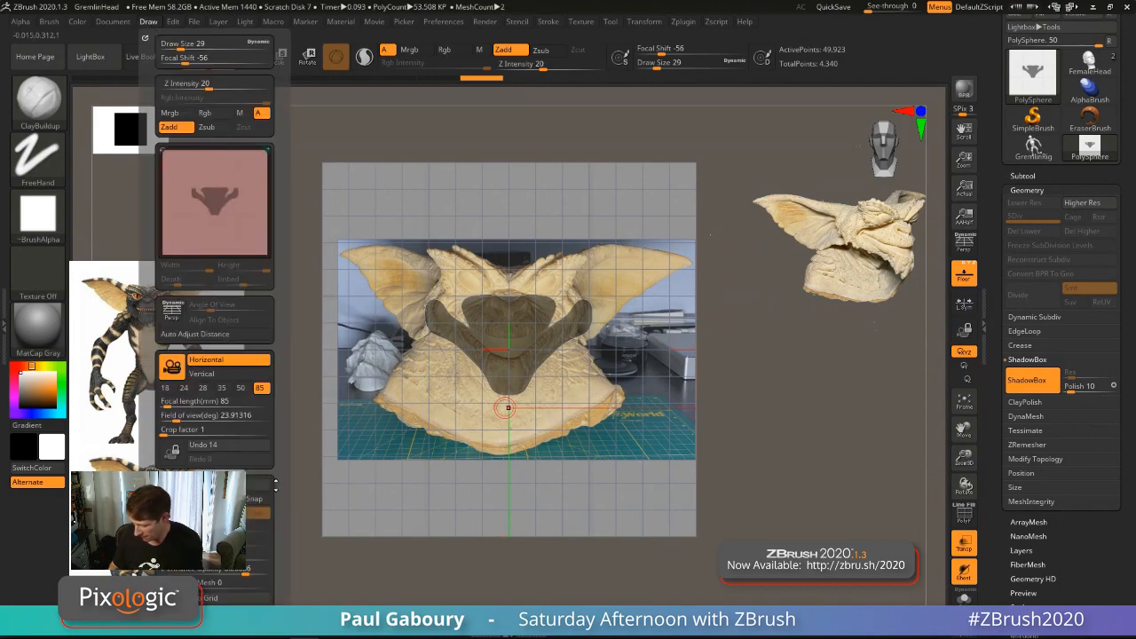
pyautogui.scroll(-4, 241, 417)
pyautogui.moveTo(243, 417); pyautogui.dragTo(193, 417)
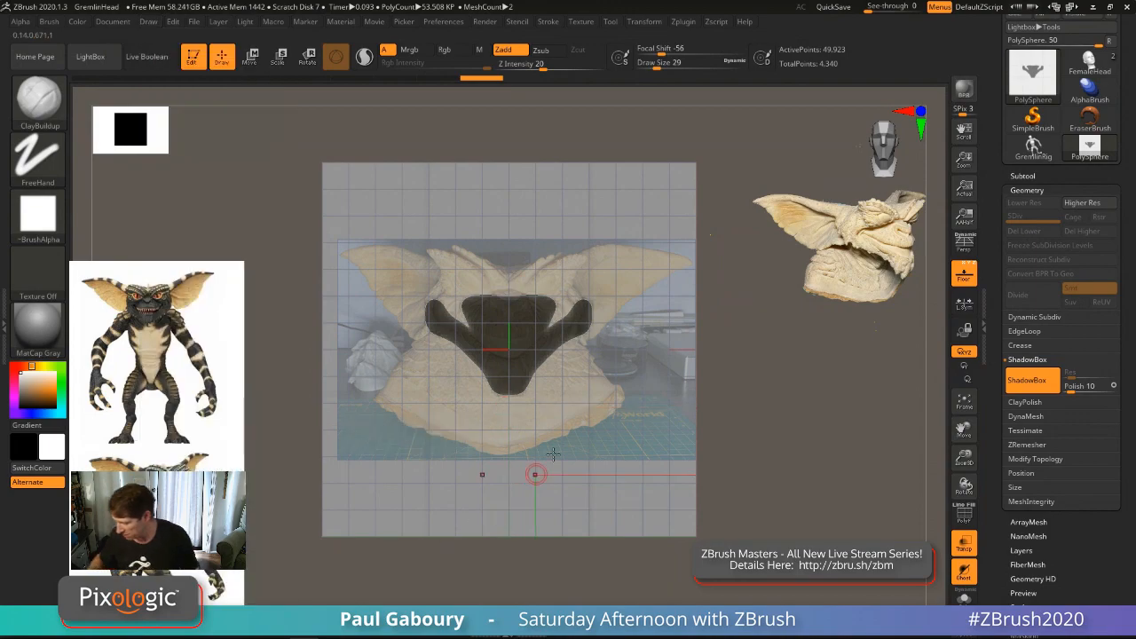
# Step: Mask the rest of the face silhouette up to the brow on the front photo with Draw Size 17
pyautogui.press('ctrl')
pyautogui.keyDown('ctrl'); pyautogui.moveTo(455, 312); pyautogui.dragTo(465, 293); pyautogui.keyUp('ctrl')
pyautogui.keyDown('ctrl'); pyautogui.moveTo(465, 293); pyautogui.dragTo(461, 341, button='right'); pyautogui.keyUp('ctrl')
pyautogui.moveTo(421, 342)
pyautogui.keyDown('ctrl'); pyautogui.mouseDown()
pyautogui.moveTo(416, 312)
pyautogui.moveTo(441, 250)
pyautogui.moveTo(448, 278)
pyautogui.moveTo(529, 293)
pyautogui.moveTo(525, 262)
pyautogui.moveTo(572, 262)
pyautogui.moveTo(615, 241)
pyautogui.mouseUp(); pyautogui.keyUp('ctrl')
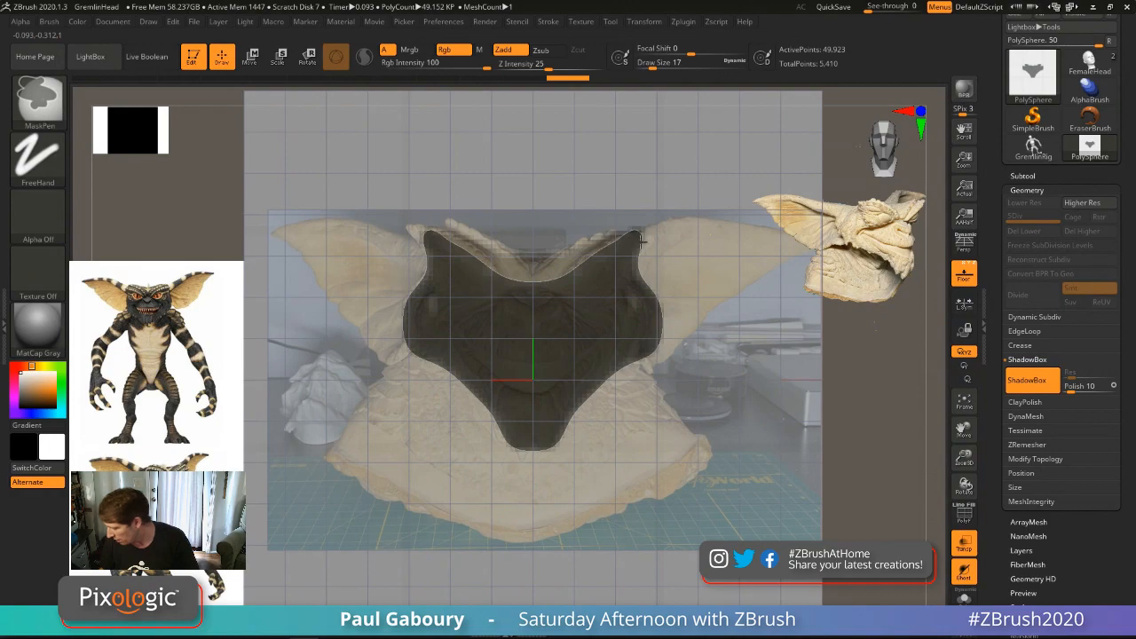
pyautogui.moveTo(641, 238)
pyautogui.keyDown('ctrl'); pyautogui.mouseDown()
pyautogui.moveTo(424, 240)
pyautogui.moveTo(423, 283)
pyautogui.mouseUp(); pyautogui.keyUp('ctrl')
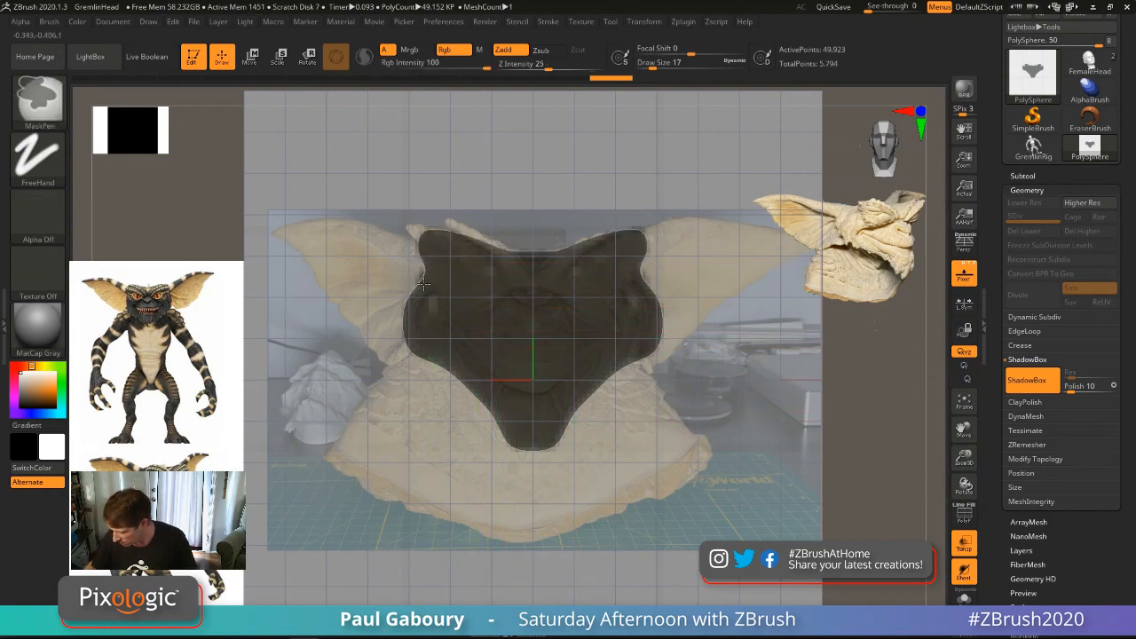
pyautogui.keyDown('ctrl'); pyautogui.moveTo(416, 344); pyautogui.dragTo(410, 266); pyautogui.keyUp('ctrl')
pyautogui.keyDown('ctrl'); pyautogui.moveTo(444, 355); pyautogui.dragTo(435, 242); pyautogui.keyUp('ctrl')
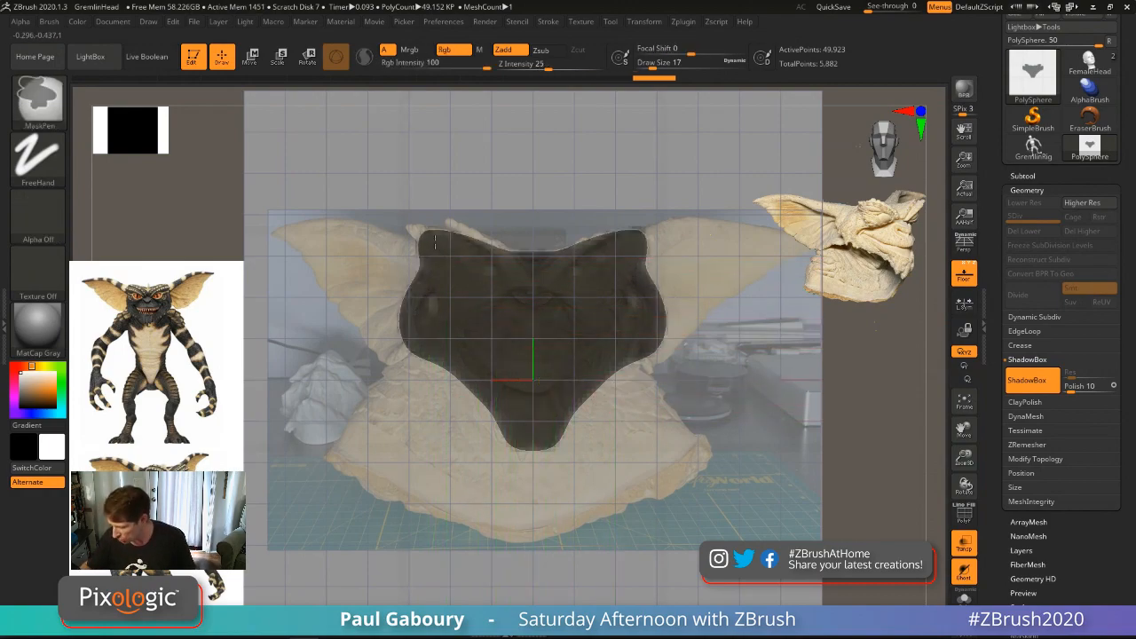
# Step: Extend the front mask to the pointed outer tips of the brow with Draw Size 12
pyautogui.press('s')
pyautogui.keyDown('ctrl'); pyautogui.moveTo(645, 231); pyautogui.dragTo(417, 234); pyautogui.keyUp('ctrl')
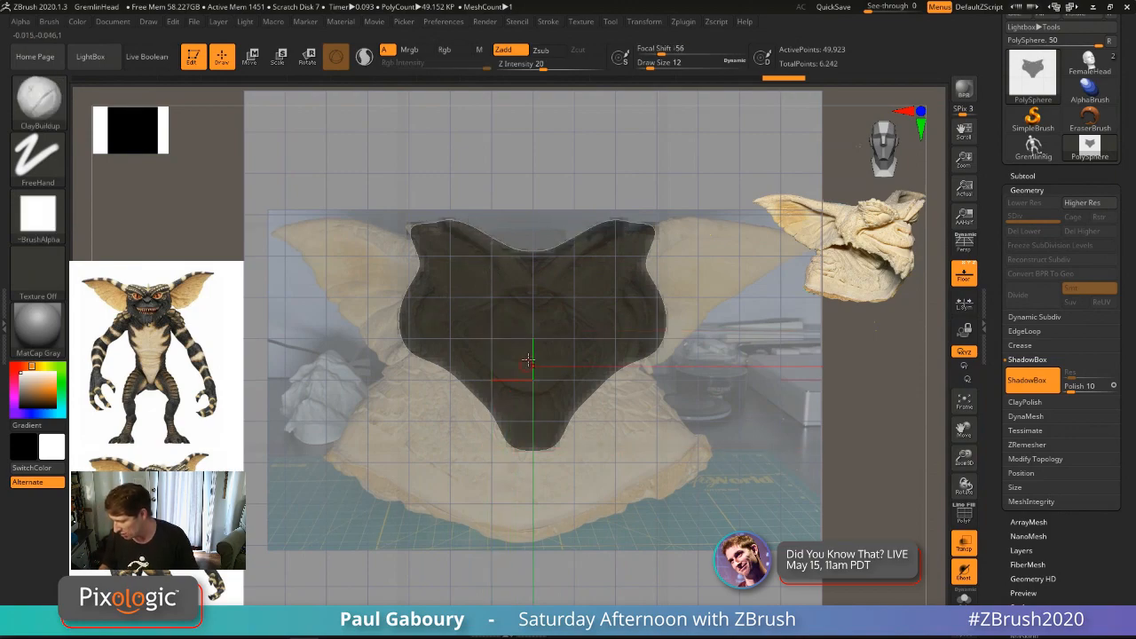
pyautogui.keyDown('ctrl'); pyautogui.click(472, 274); pyautogui.keyUp('ctrl')
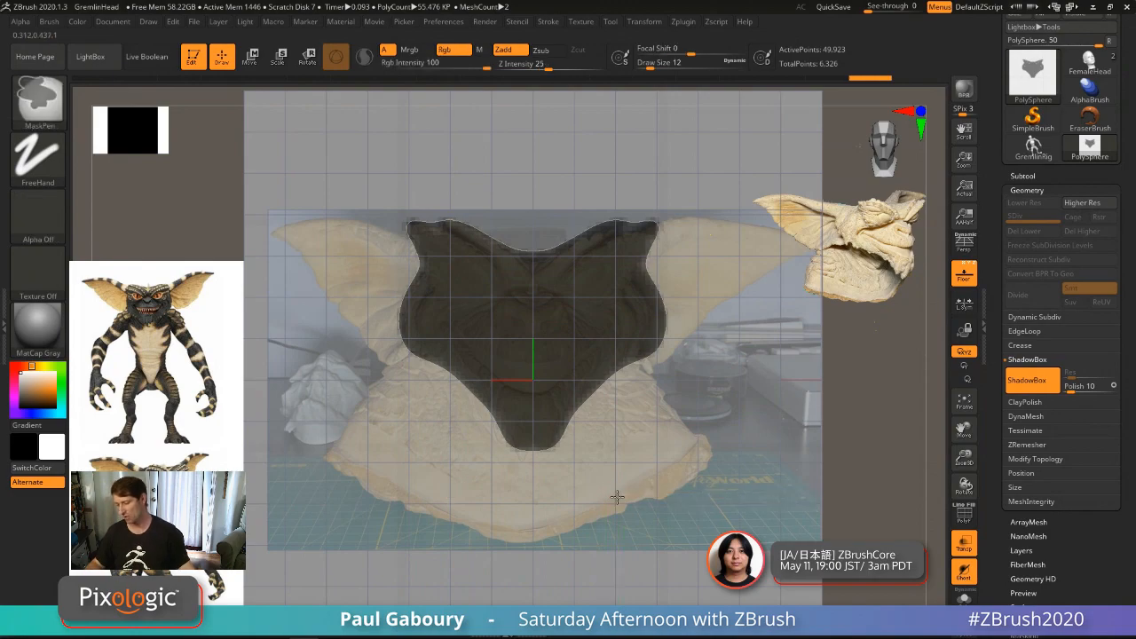
# Step: Check the extruded face with the floor grid hidden, and mask the cheek area over the side photo
pyautogui.moveTo(617, 494)
pyautogui.keyDown('ctrl'); pyautogui.mouseDown(button='right')
pyautogui.moveTo(616, 440)
pyautogui.moveTo(600, 482)
pyautogui.moveTo(667, 468)
pyautogui.moveTo(689, 517)
pyautogui.moveTo(680, 446)
pyautogui.mouseUp(button='right'); pyautogui.keyUp('ctrl')
pyautogui.hotkey('shift', 'p')
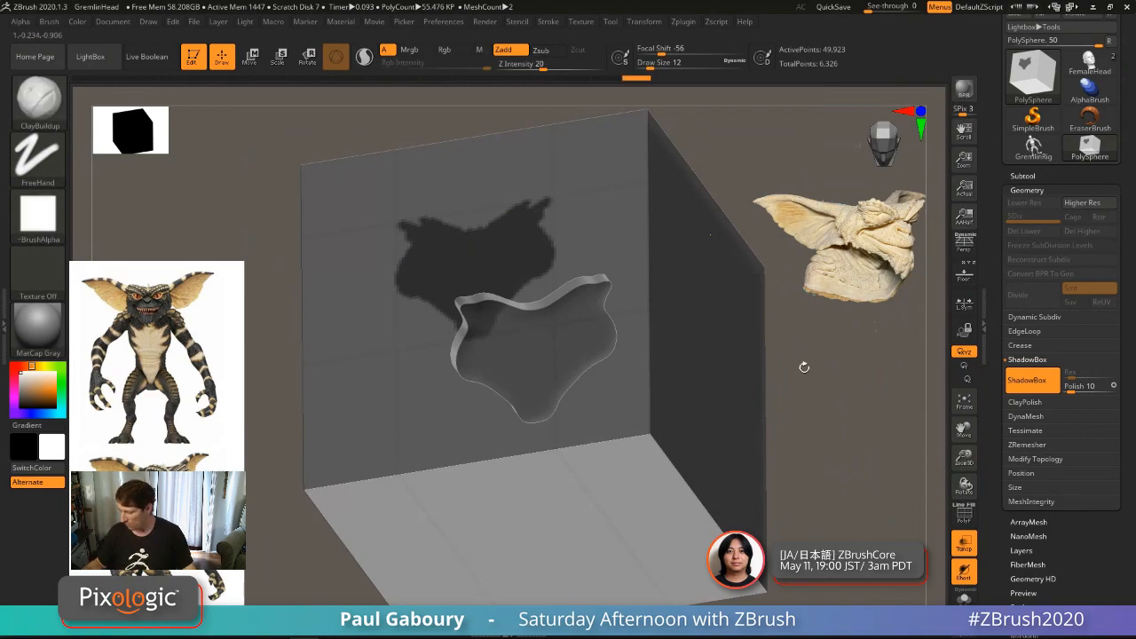
pyautogui.click(964, 274)
pyautogui.moveTo(923, 302)
pyautogui.keyDown('shift'); pyautogui.mouseDown(button='right')
pyautogui.moveTo(705, 456)
pyautogui.moveTo(587, 507)
pyautogui.moveTo(617, 436)
pyautogui.mouseUp(button='right'); pyautogui.keyUp('shift')
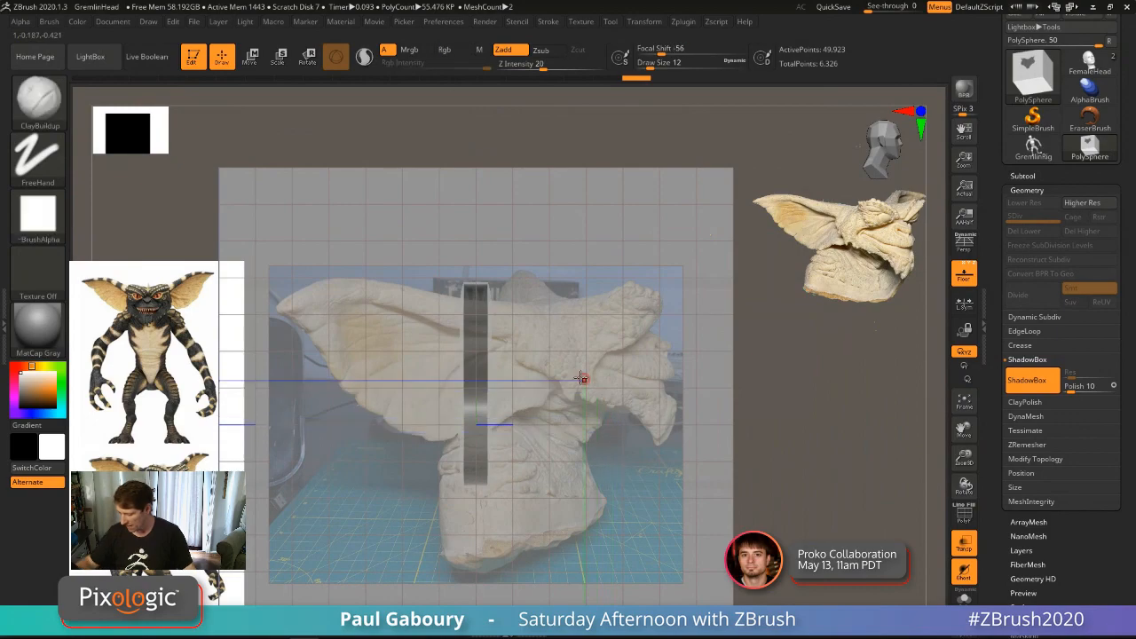
pyautogui.keyDown('ctrl'); pyautogui.moveTo(520, 354); pyautogui.dragTo(560, 381); pyautogui.keyUp('ctrl')
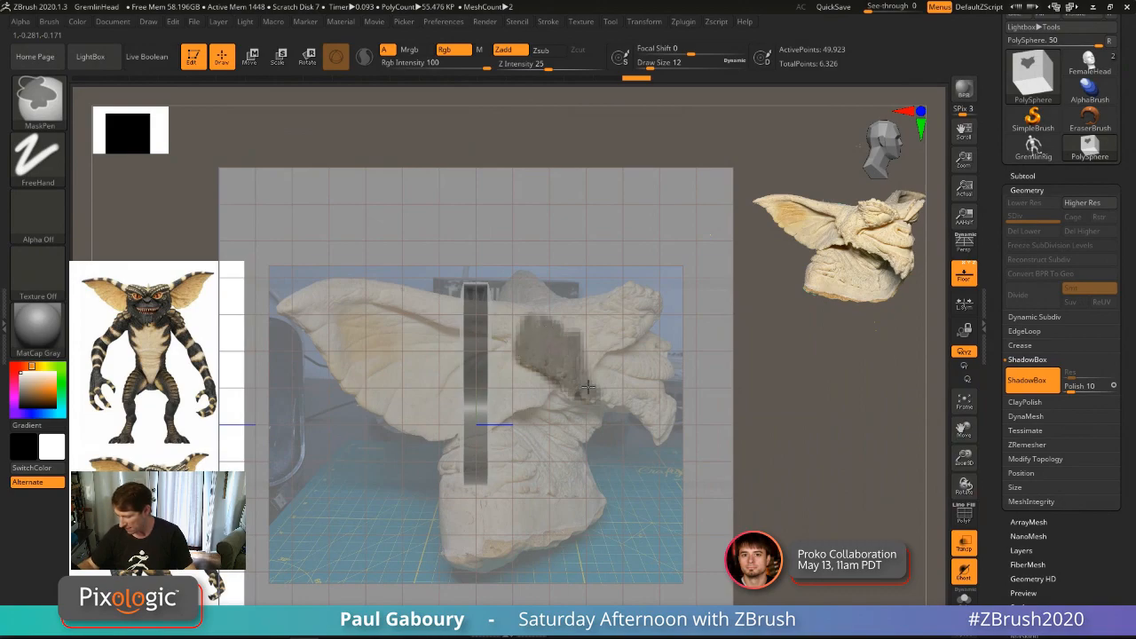
pyautogui.keyDown('ctrl'); pyautogui.moveTo(575, 382); pyautogui.dragTo(577, 384); pyautogui.keyUp('ctrl')
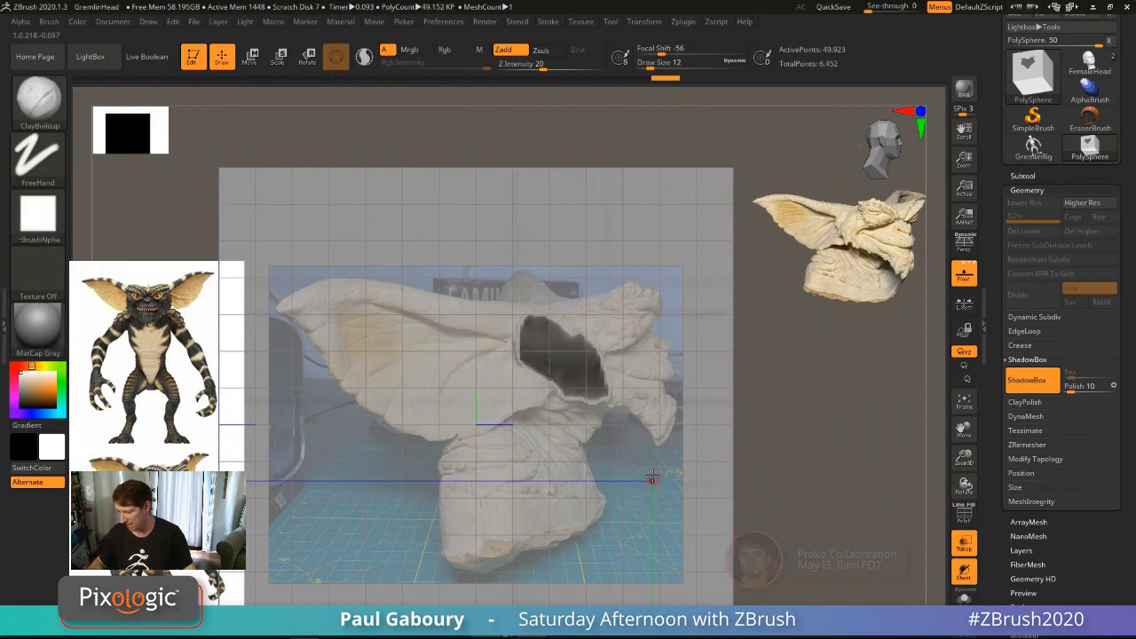
# Step: Mask the upper head and protruding brow over the side photo in the ShadowBox
pyautogui.moveTo(799, 450)
pyautogui.mouseDown()
pyautogui.moveTo(739, 474)
pyautogui.moveTo(730, 459)
pyautogui.moveTo(754, 437)
pyautogui.moveTo(744, 570)
pyautogui.mouseUp()
pyautogui.moveTo(614, 371)
pyautogui.keyDown('ctrl'); pyautogui.mouseDown()
pyautogui.moveTo(627, 337)
pyautogui.moveTo(555, 361)
pyautogui.moveTo(557, 338)
pyautogui.mouseUp(); pyautogui.keyUp('ctrl')
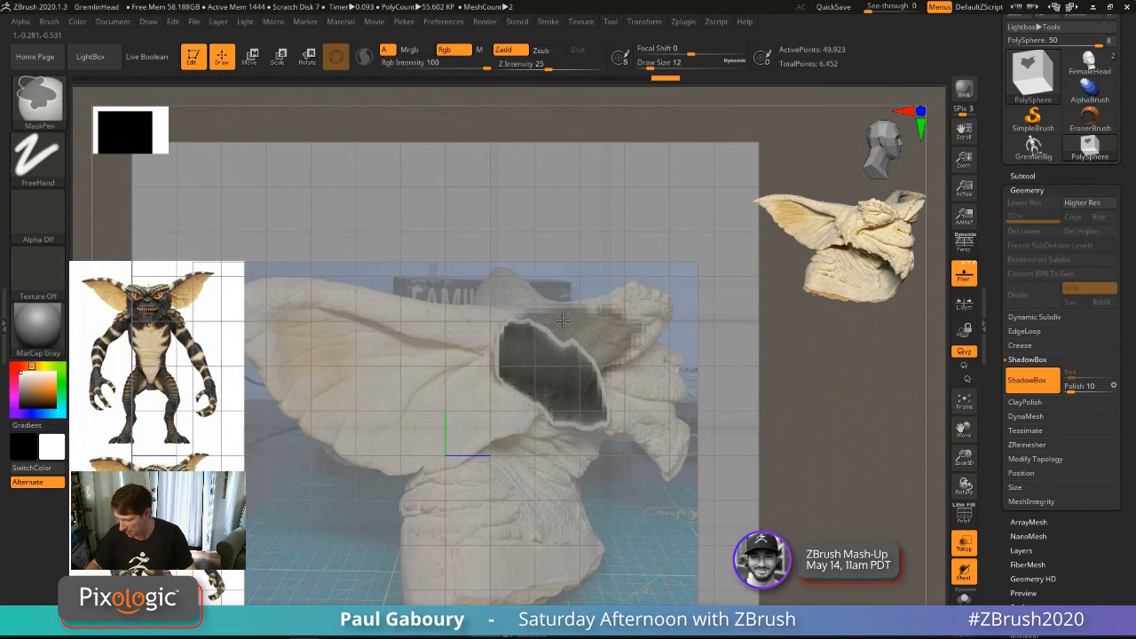
pyautogui.moveTo(652, 312)
pyautogui.keyDown('ctrl'); pyautogui.mouseDown()
pyautogui.moveTo(641, 344)
pyautogui.moveTo(663, 314)
pyautogui.moveTo(634, 291)
pyautogui.mouseUp(); pyautogui.keyUp('ctrl')
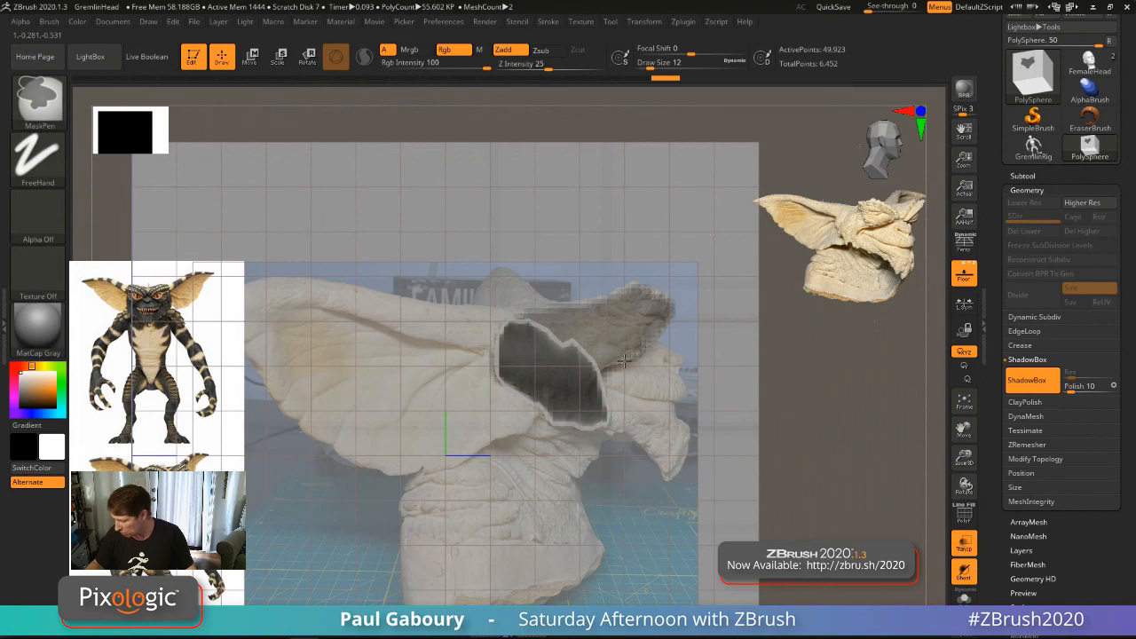
# Step: Mask the head's side silhouette over the brow, snout and lower jaw of the reference on ShadowBox's side plane
pyautogui.moveTo(628, 417)
pyautogui.keyDown('ctrl'); pyautogui.mouseDown()
pyautogui.moveTo(644, 360)
pyautogui.moveTo(671, 468)
pyautogui.mouseUp(); pyautogui.keyUp('ctrl')
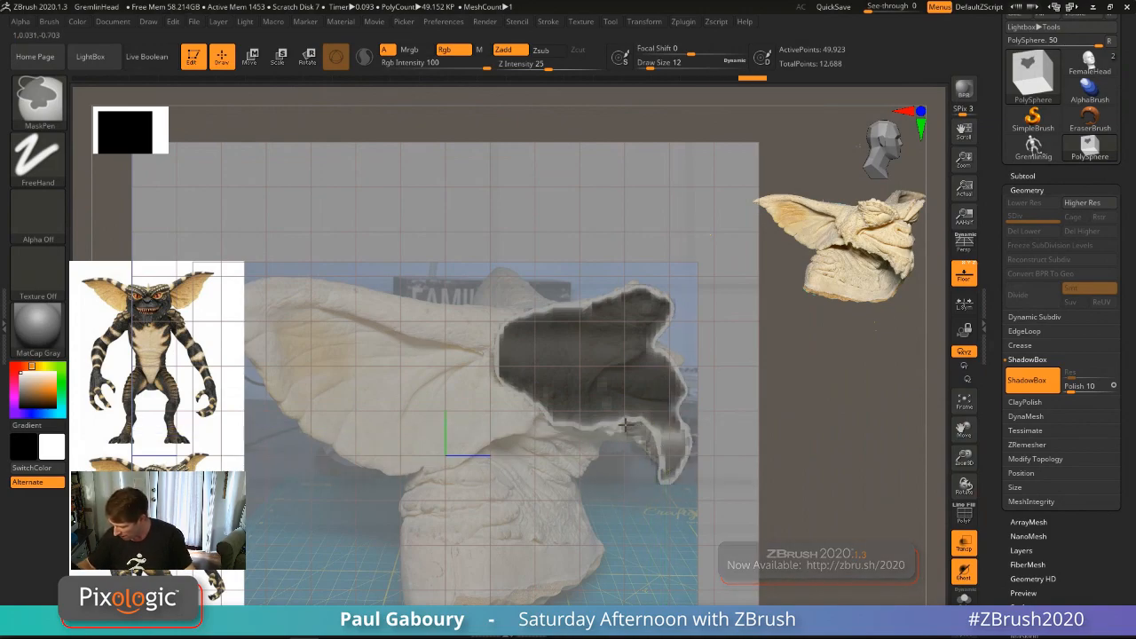
pyautogui.keyDown('ctrl'); pyautogui.moveTo(578, 420); pyautogui.dragTo(541, 399); pyautogui.keyUp('ctrl')
pyautogui.moveTo(657, 393)
pyautogui.keyDown('ctrl'); pyautogui.mouseDown()
pyautogui.moveTo(655, 352)
pyautogui.moveTo(682, 388)
pyautogui.moveTo(666, 353)
pyautogui.mouseUp(); pyautogui.keyUp('ctrl')
pyautogui.moveTo(486, 318)
pyautogui.keyDown('ctrl'); pyautogui.mouseDown()
pyautogui.moveTo(495, 355)
pyautogui.moveTo(522, 350)
pyautogui.mouseUp(); pyautogui.keyUp('ctrl')
# Step: Compare the silhouette's extent with the top-view reference and clear the mask from the side plane
pyautogui.moveTo(649, 403)
pyautogui.mouseDown(button='right')
pyautogui.moveTo(655, 497)
pyautogui.moveTo(675, 548)
pyautogui.moveTo(619, 366)
pyautogui.mouseUp(button='right')
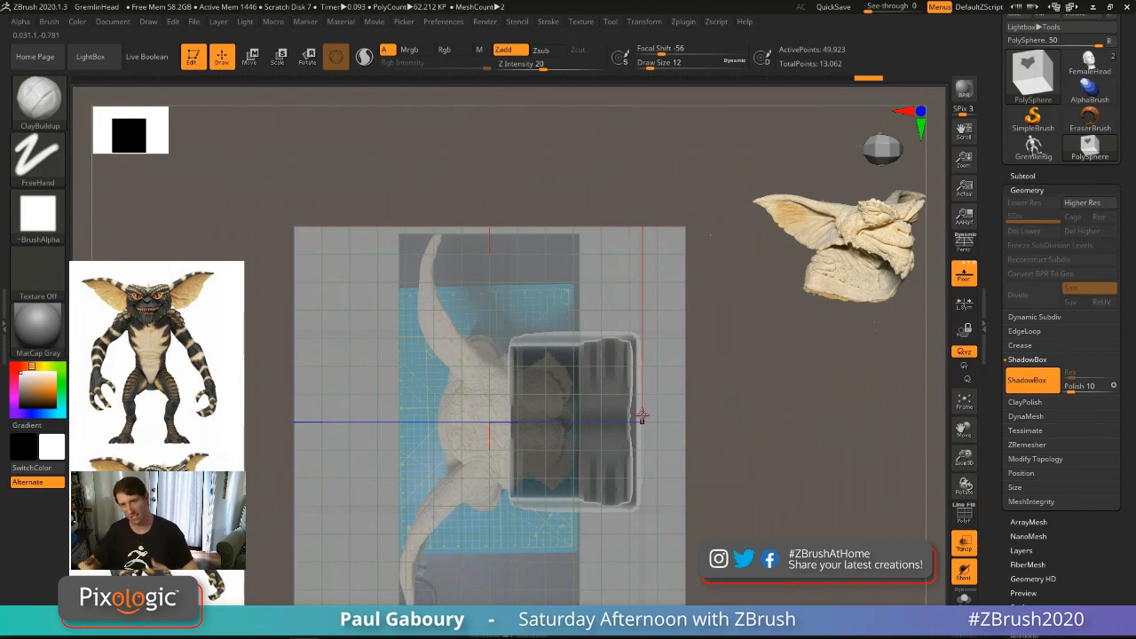
pyautogui.keyDown('shift'); pyautogui.moveTo(621, 510); pyautogui.dragTo(667, 400, button='right'); pyautogui.keyUp('shift')
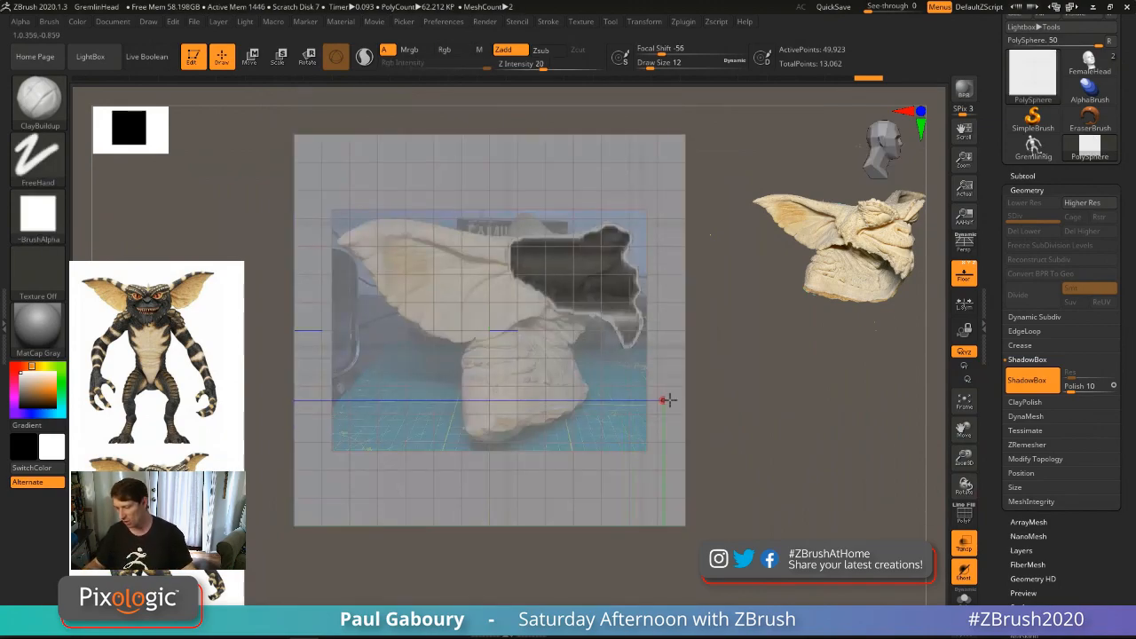
pyautogui.moveTo(733, 377)
pyautogui.keyDown('ctrl'); pyautogui.mouseDown()
pyautogui.moveTo(817, 474)
pyautogui.moveTo(552, 287)
pyautogui.moveTo(666, 384)
pyautogui.mouseUp(); pyautogui.keyUp('ctrl')
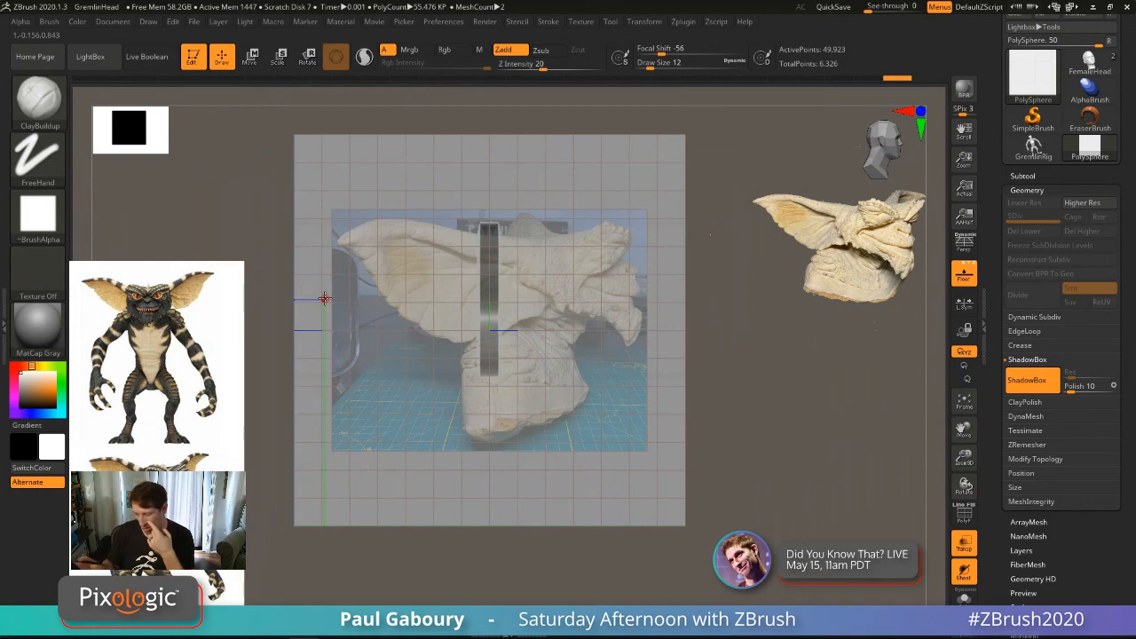
# Step: Enlarge the Left-Right reference image to a scale of 1.08689 and set its horizontal offset to -0.86303
pyautogui.click(148, 21)
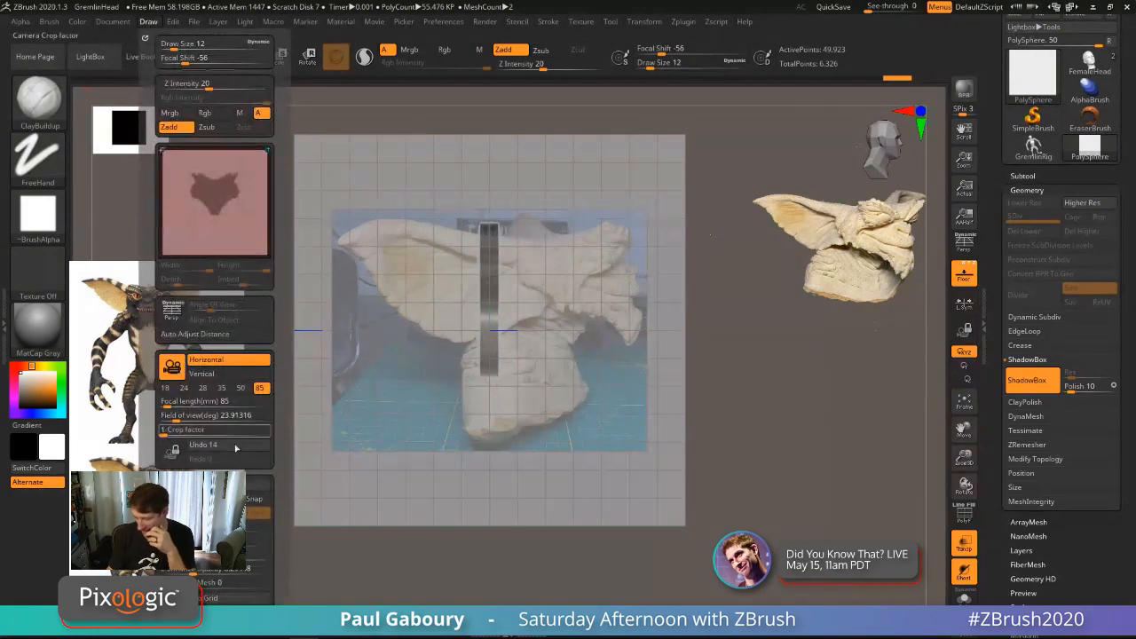
pyautogui.scroll(-5, 257, 365)
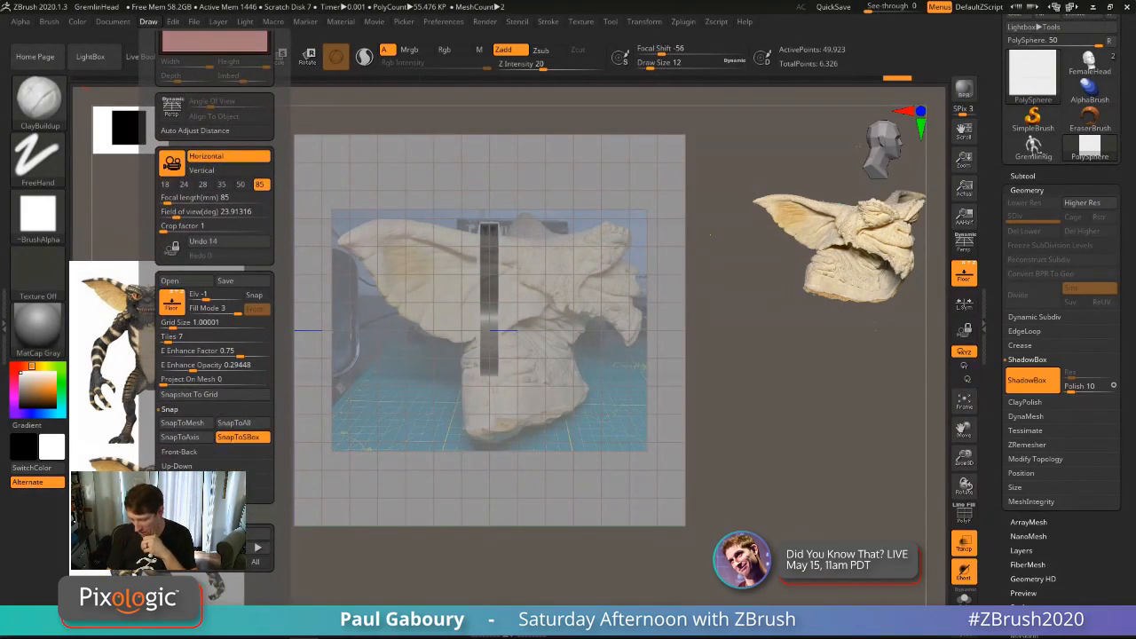
pyautogui.click(179, 480)
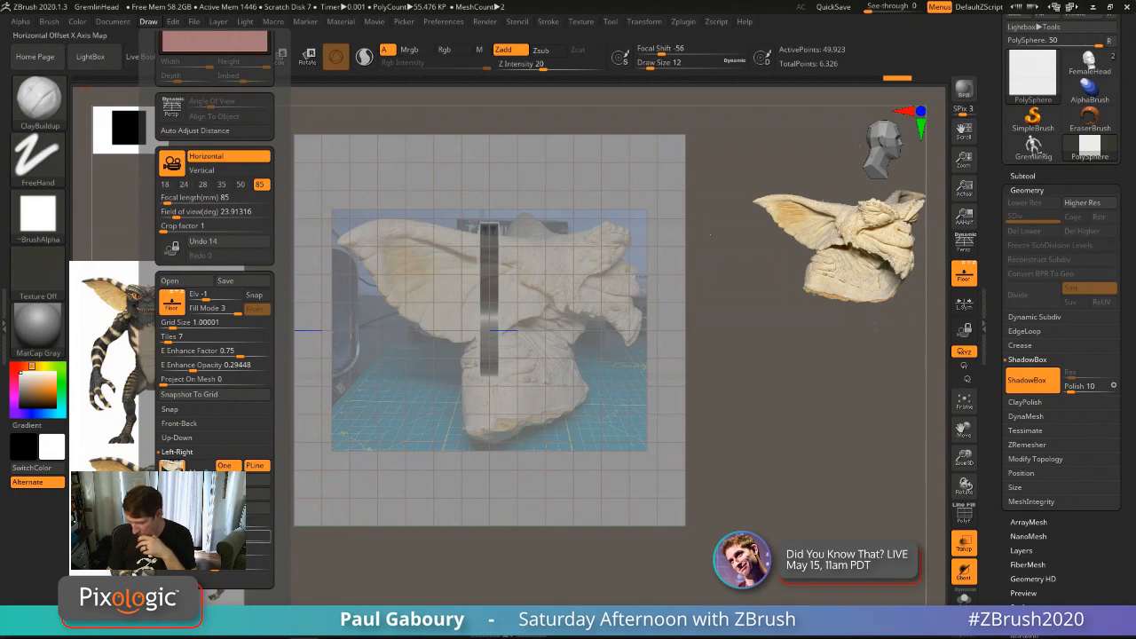
pyautogui.moveTo(215, 536)
pyautogui.mouseDown()
pyautogui.moveTo(201, 536)
pyautogui.moveTo(247, 525)
pyautogui.moveTo(205, 550)
pyautogui.mouseUp()
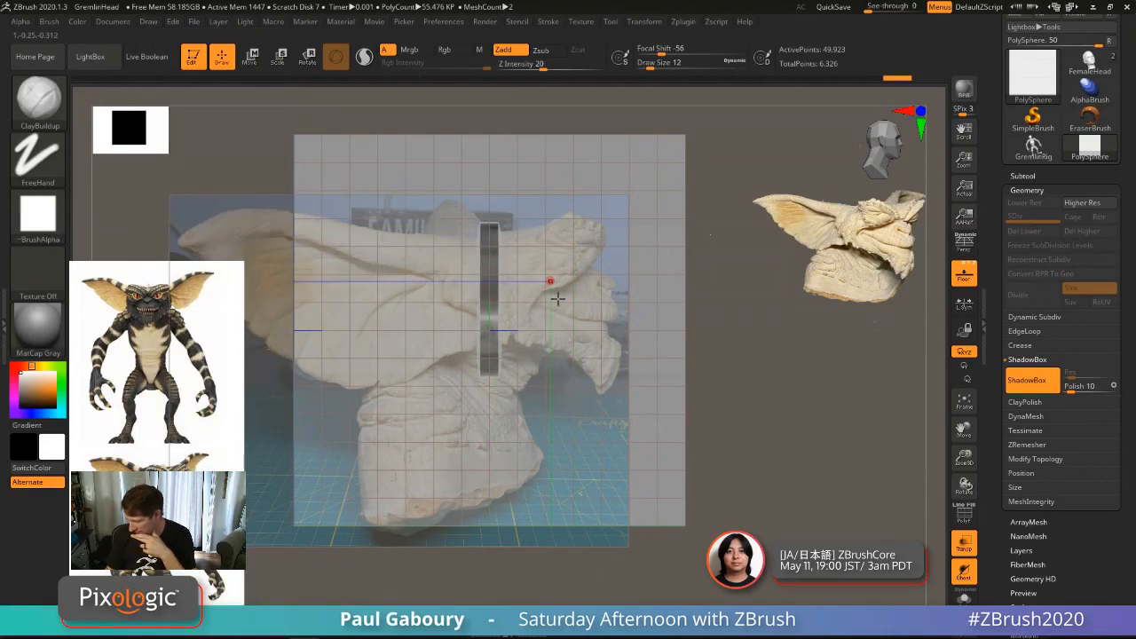
pyautogui.click(148, 22)
pyautogui.scroll(-5, 272, 547)
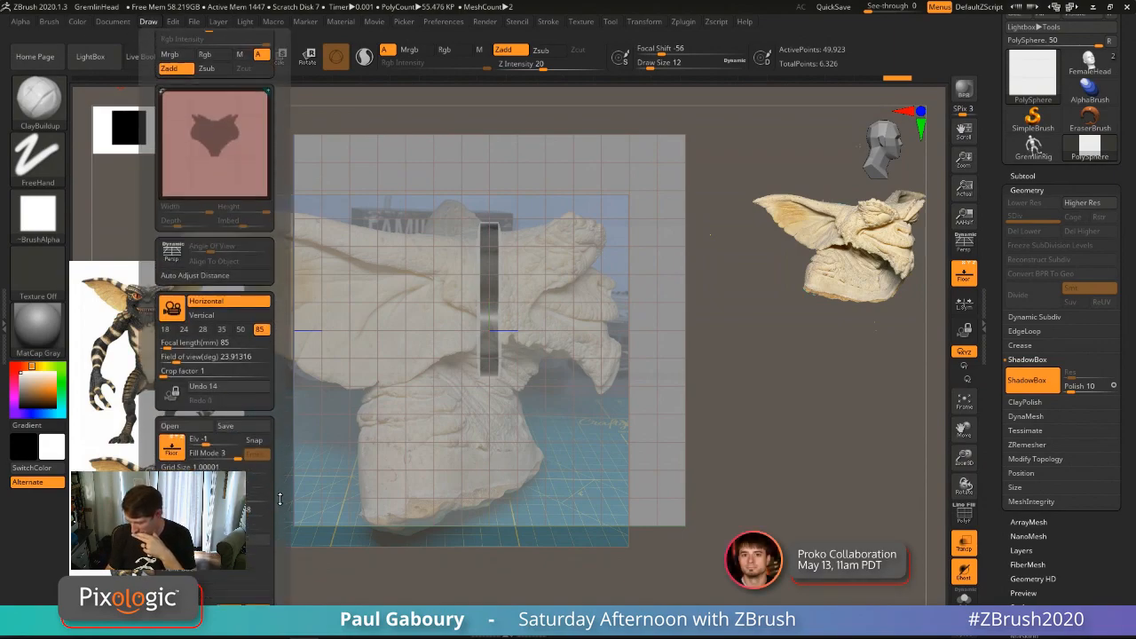
pyautogui.moveTo(213, 483); pyautogui.dragTo(167, 469)
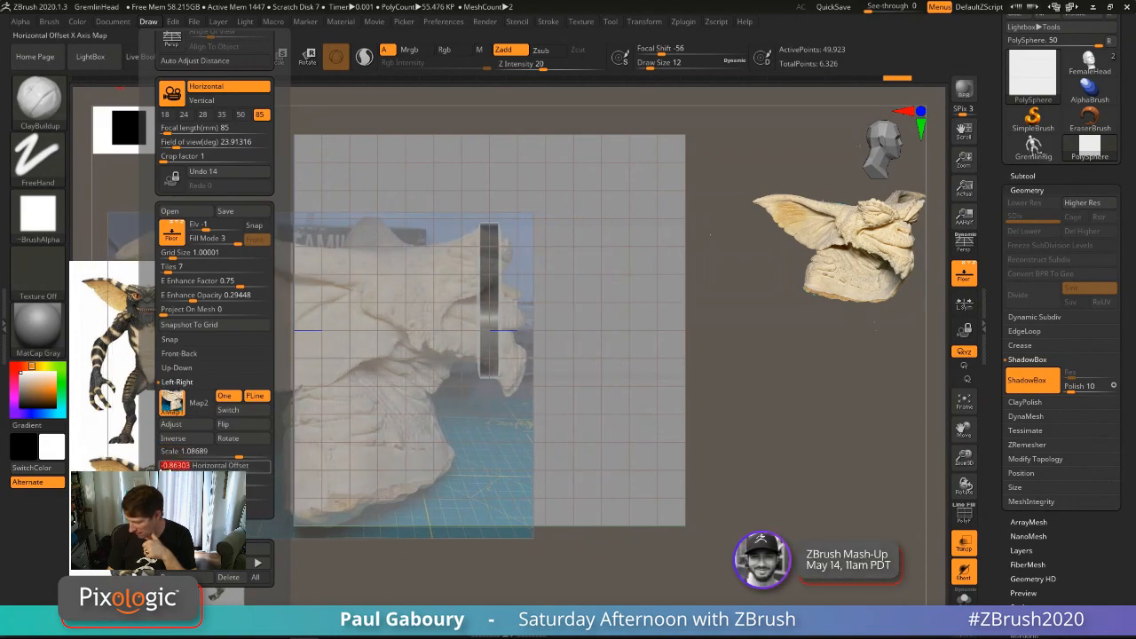
# Step: Try different scales for the Left-Right reference image and set the scale to 1.05
pyautogui.moveTo(247, 455); pyautogui.dragTo(243, 456)
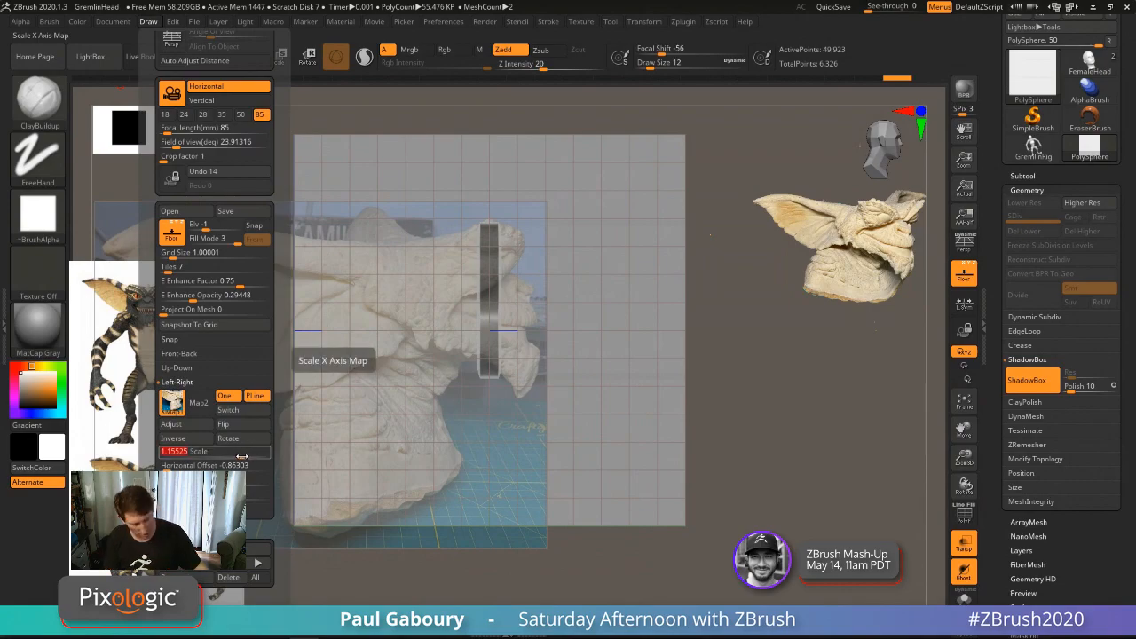
pyautogui.moveTo(242, 456); pyautogui.dragTo(243, 456)
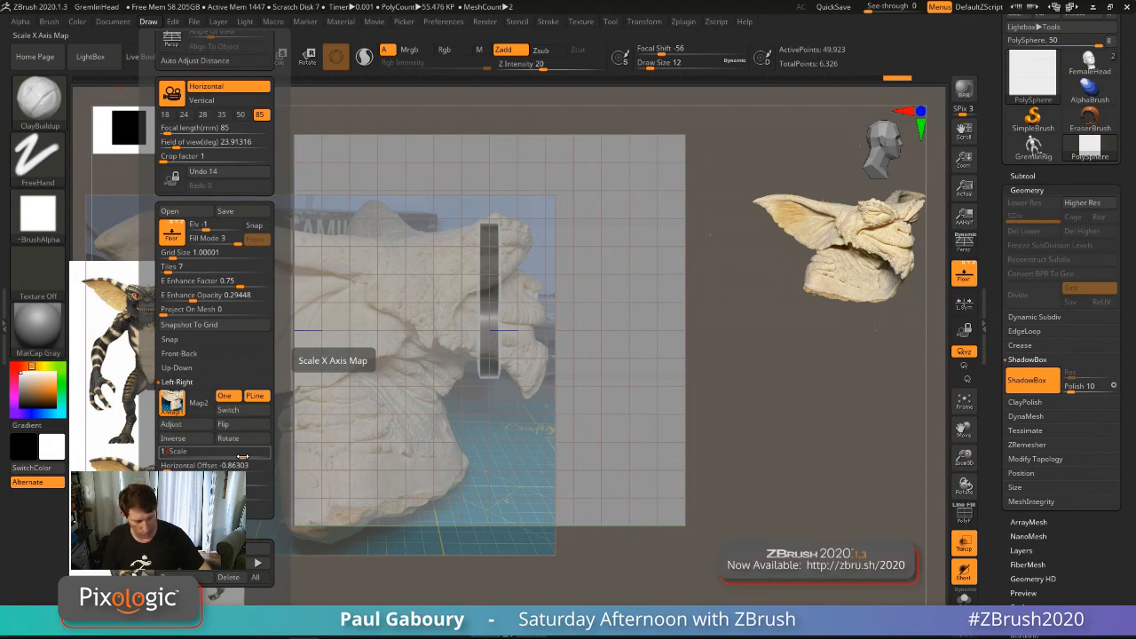
pyautogui.moveTo(242, 456); pyautogui.dragTo(242, 456)
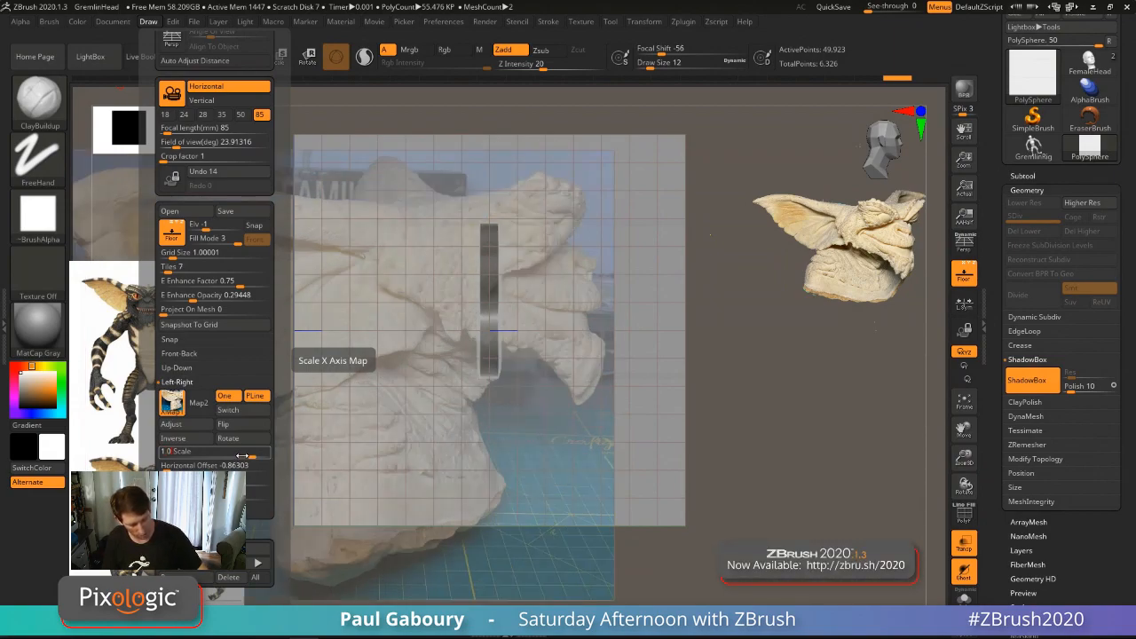
pyautogui.moveTo(241, 456); pyautogui.dragTo(242, 457)
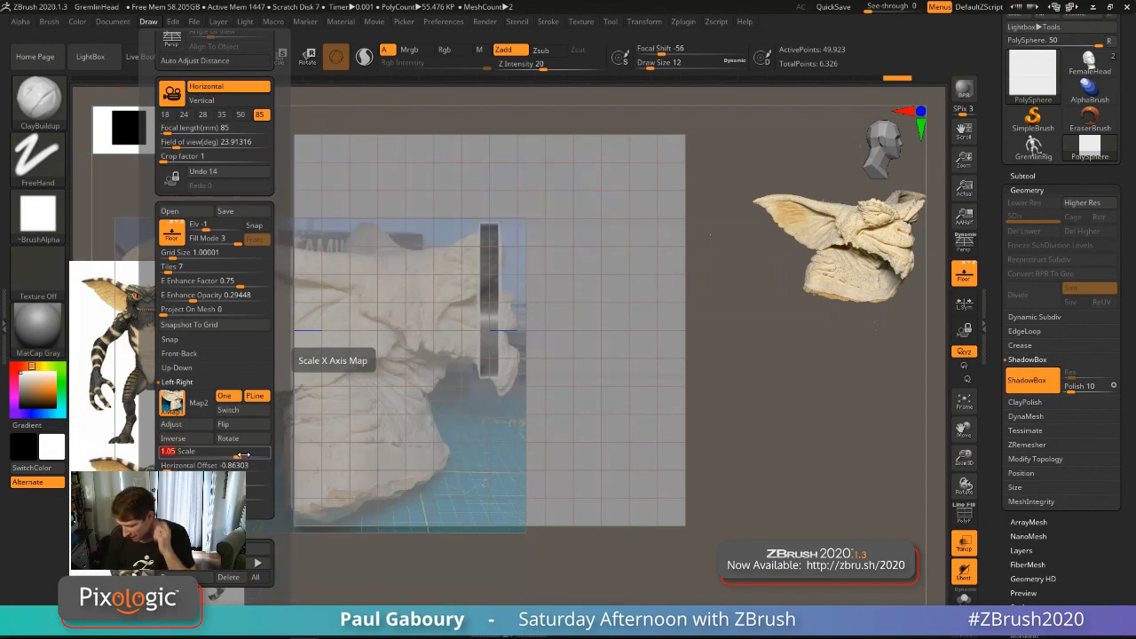
# Step: Set the Left-Right reference image's horizontal offset to -0.79832, vertical offset to 0.15717 and scale to 1.055
pyautogui.moveTo(182, 465); pyautogui.dragTo(209, 482)
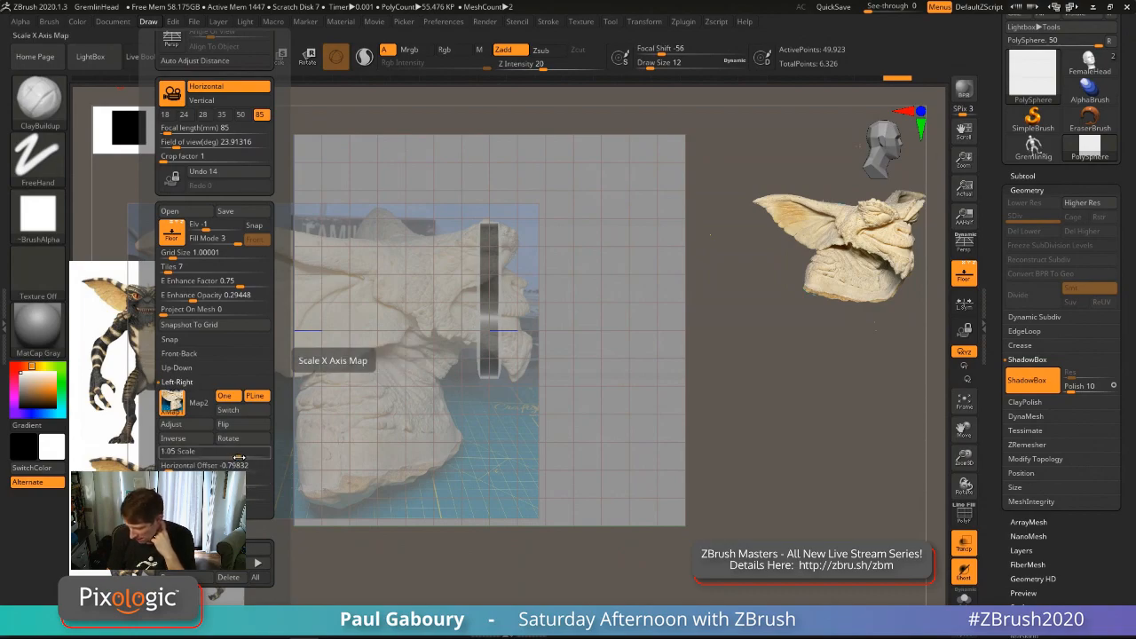
pyautogui.moveTo(239, 459); pyautogui.dragTo(236, 459)
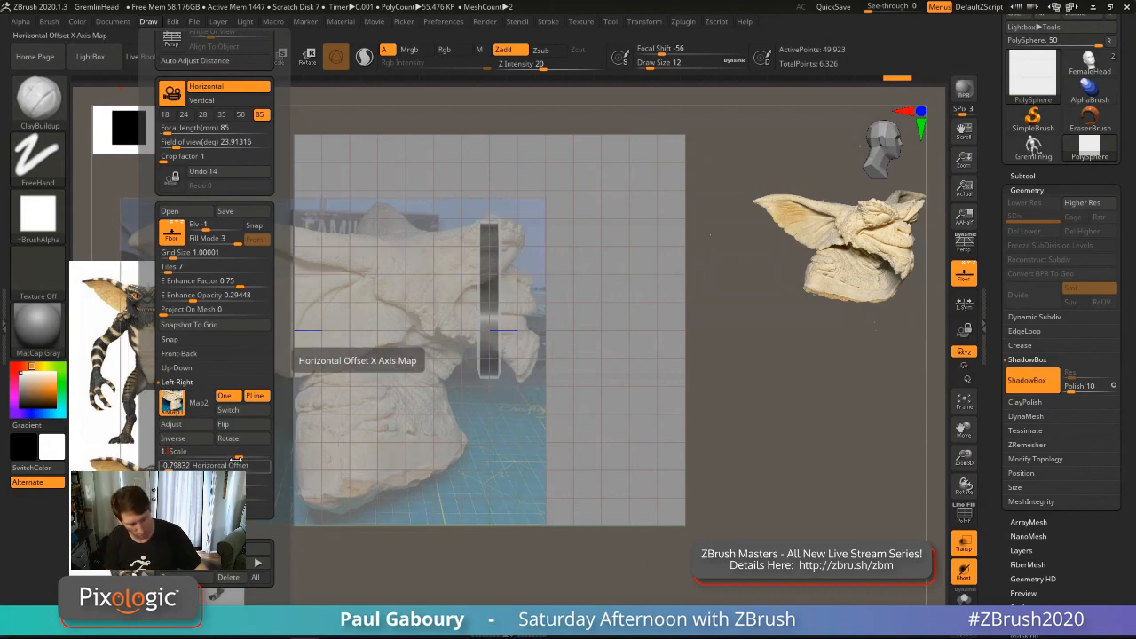
pyautogui.write('6')
pyautogui.press('Return')
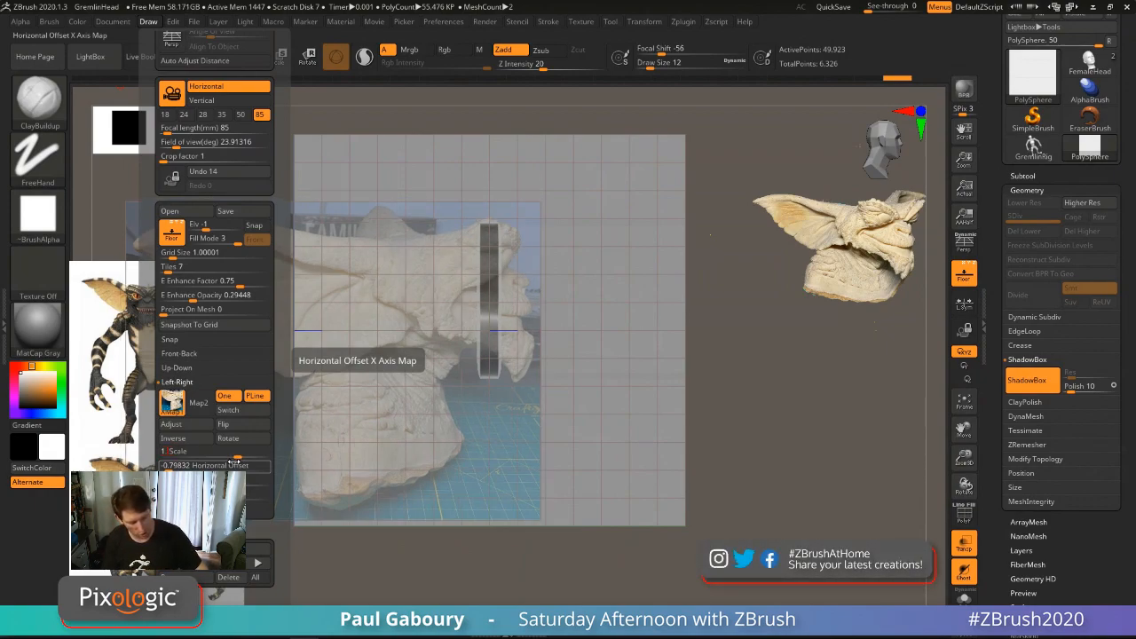
pyautogui.press('Return')
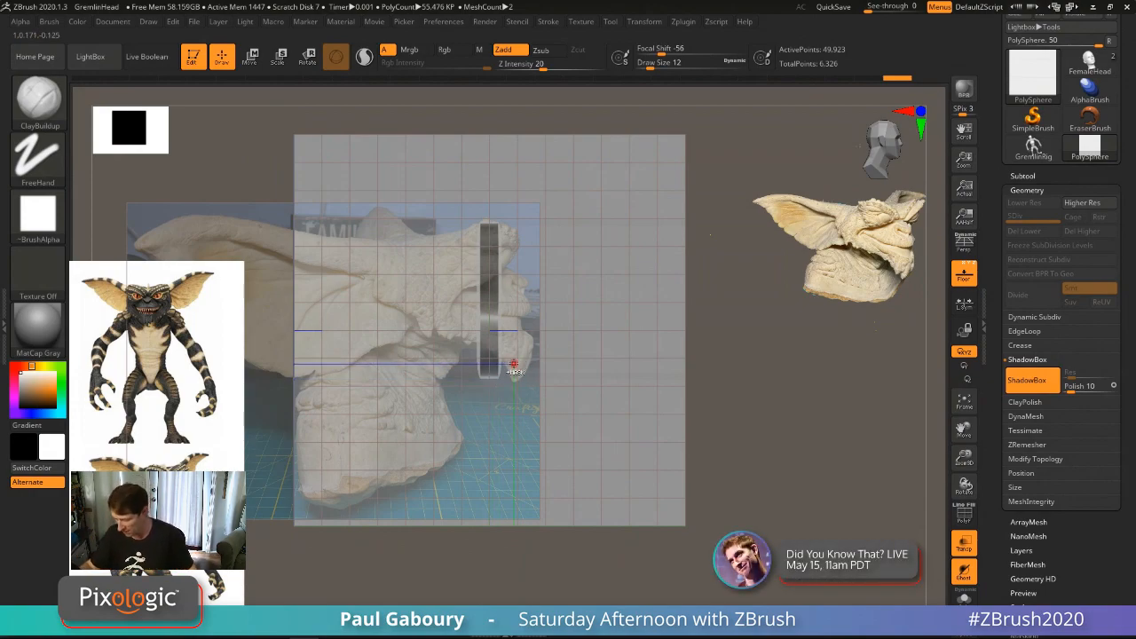
# Step: Mask the lower jaw tip and trace the head's lower edge back toward the ear on the side plane
pyautogui.press('ctrl')
pyautogui.keyDown('ctrl'); pyautogui.moveTo(521, 373); pyautogui.dragTo(527, 342); pyautogui.keyUp('ctrl')
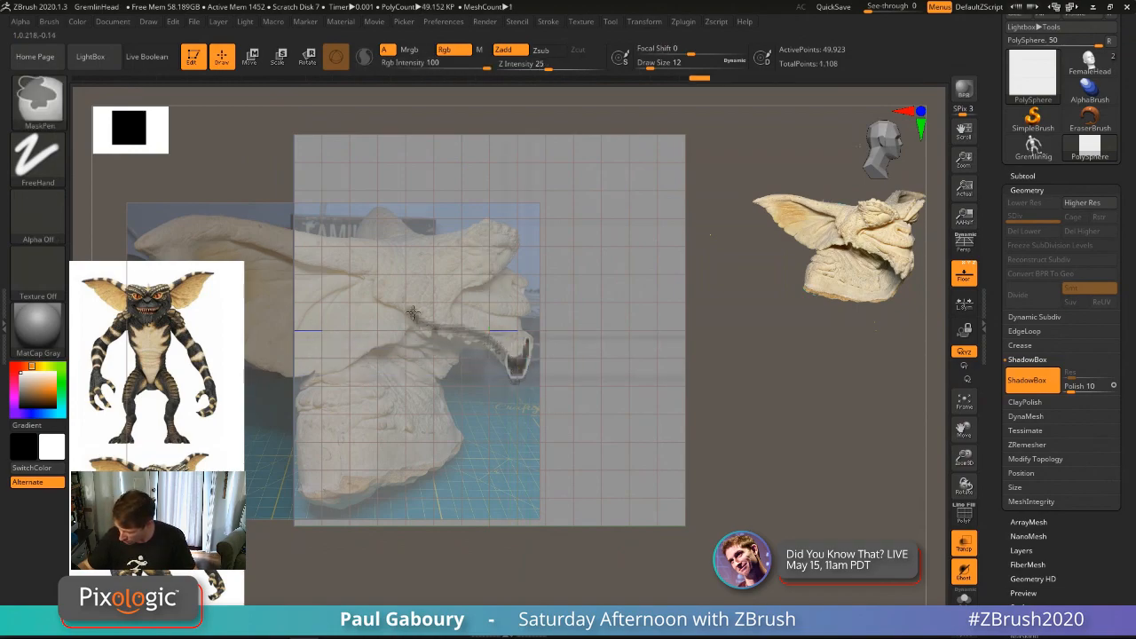
pyautogui.moveTo(414, 315)
pyautogui.keyDown('ctrl'); pyautogui.mouseDown()
pyautogui.moveTo(377, 284)
pyautogui.moveTo(382, 249)
pyautogui.mouseUp(); pyautogui.keyUp('ctrl')
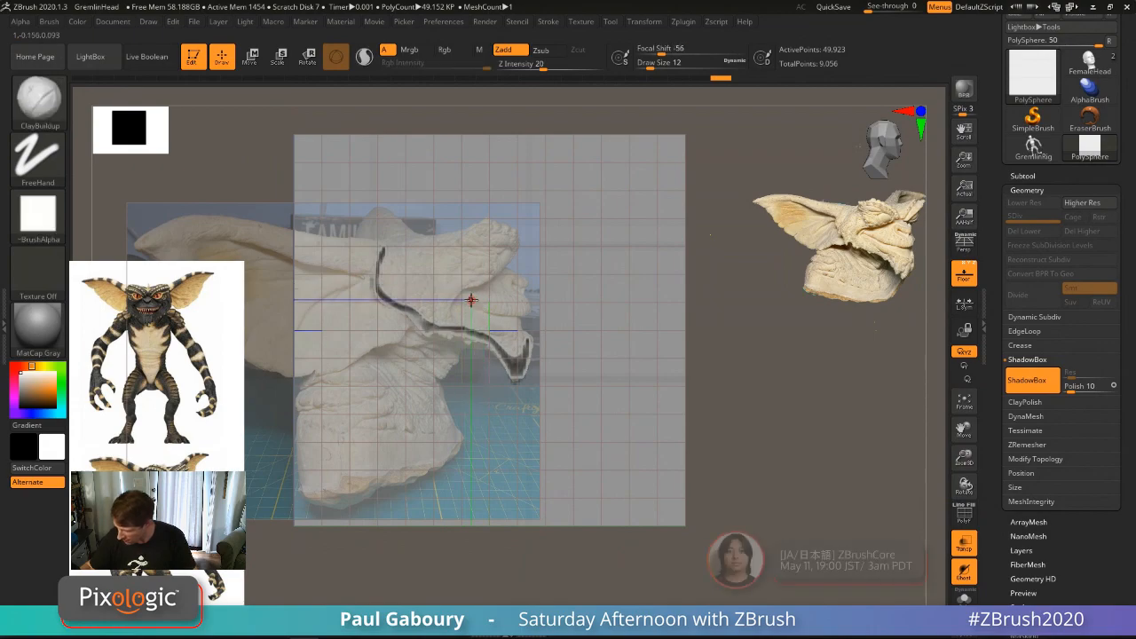
# Step: Set the Draw Size to 22 and fill the head's side silhouette from the forehead to the snout and jaw with mask
pyautogui.press('s')
pyautogui.moveTo(471, 300)
pyautogui.mouseDown()
pyautogui.moveTo(435, 316)
pyautogui.moveTo(433, 306)
pyautogui.moveTo(468, 315)
pyautogui.moveTo(497, 284)
pyautogui.moveTo(490, 303)
pyautogui.moveTo(507, 354)
pyautogui.mouseUp()
pyautogui.press('s')
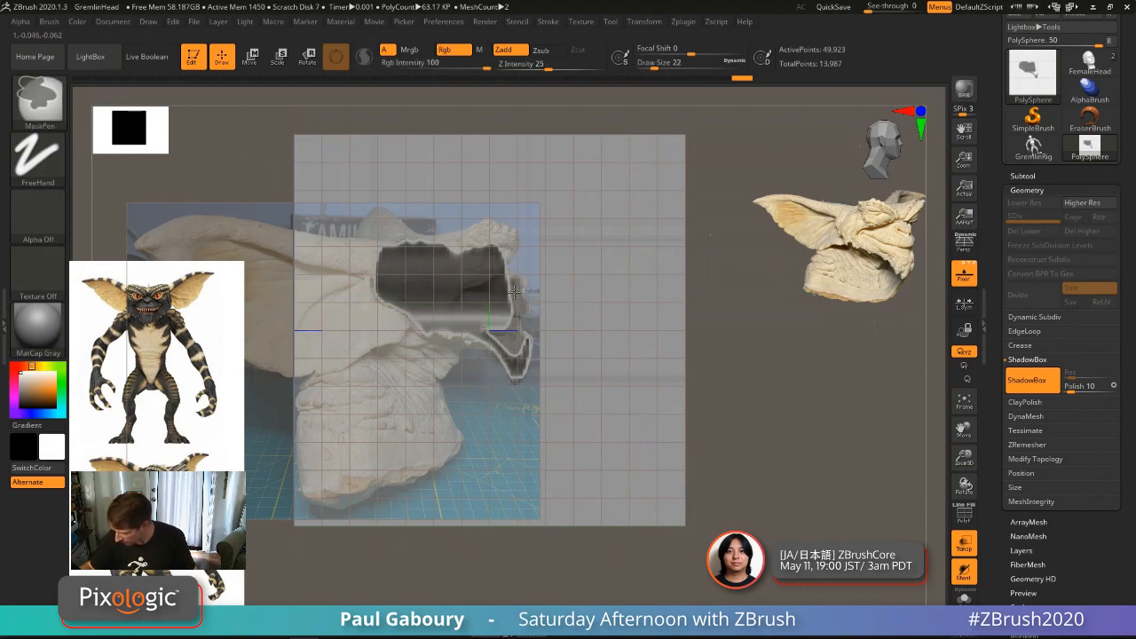
pyautogui.moveTo(504, 253)
pyautogui.keyDown('ctrl'); pyautogui.mouseDown()
pyautogui.moveTo(468, 232)
pyautogui.moveTo(485, 230)
pyautogui.mouseUp(); pyautogui.keyUp('ctrl')
pyautogui.moveTo(360, 251)
pyautogui.keyDown('ctrl'); pyautogui.mouseDown()
pyautogui.moveTo(395, 272)
pyautogui.moveTo(353, 257)
pyautogui.moveTo(372, 258)
pyautogui.mouseUp(); pyautogui.keyUp('ctrl')
pyautogui.moveTo(465, 244)
pyautogui.keyDown('ctrl'); pyautogui.mouseDown()
pyautogui.moveTo(378, 249)
pyautogui.moveTo(470, 235)
pyautogui.moveTo(518, 287)
pyautogui.mouseUp(); pyautogui.keyUp('ctrl')
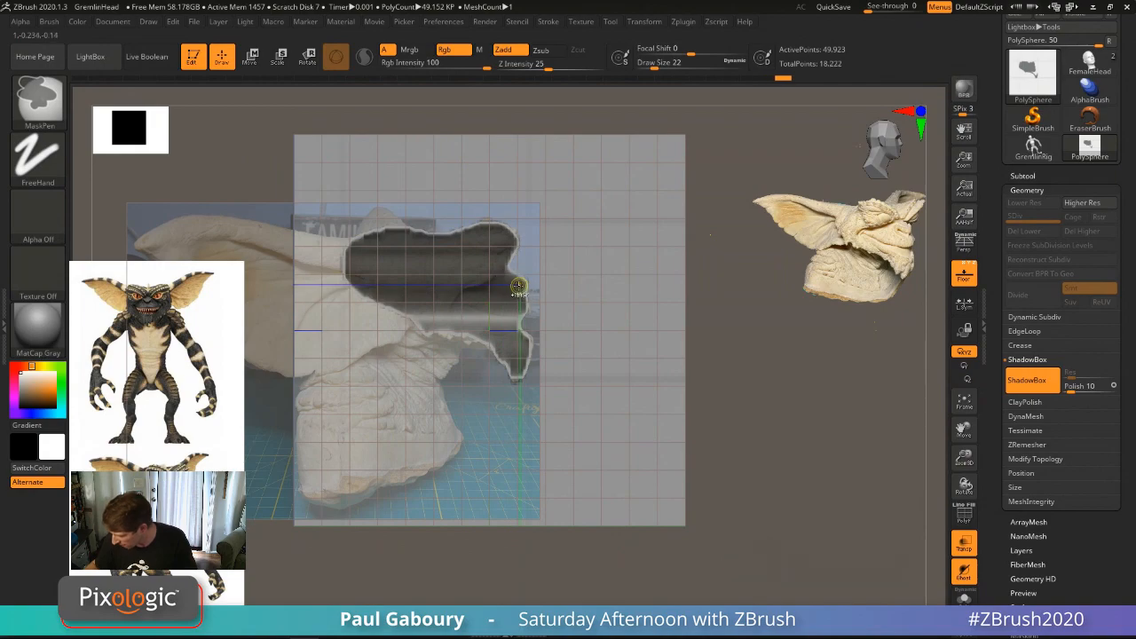
pyautogui.keyDown('ctrl'); pyautogui.moveTo(512, 325); pyautogui.dragTo(520, 316); pyautogui.keyUp('ctrl')
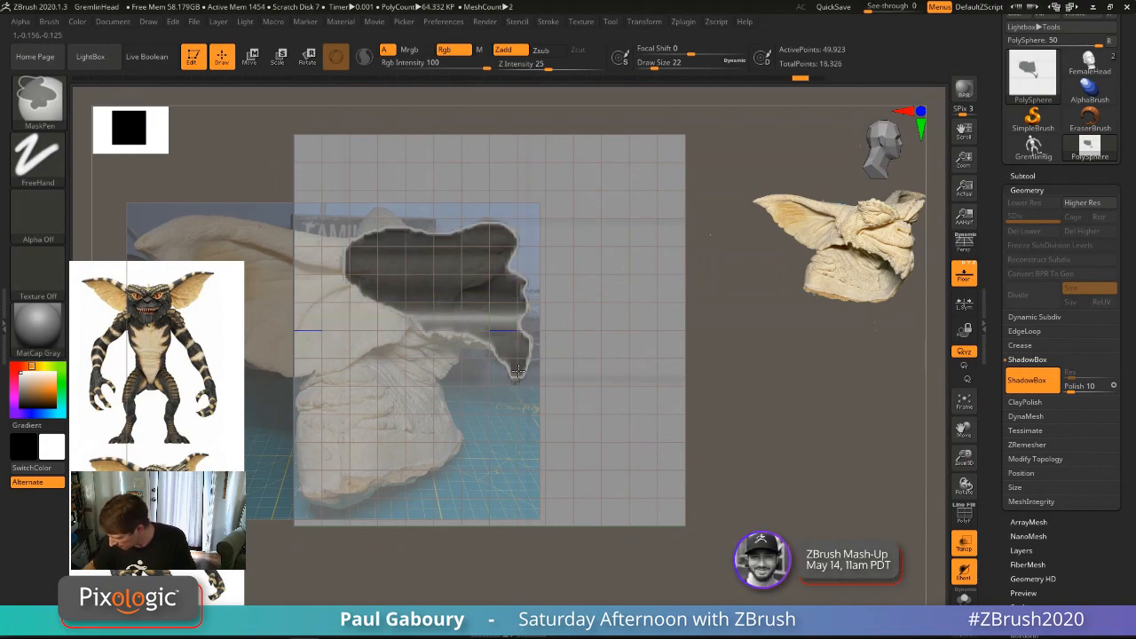
pyautogui.keyDown('ctrl'); pyautogui.moveTo(455, 329); pyautogui.dragTo(467, 336); pyautogui.keyUp('ctrl')
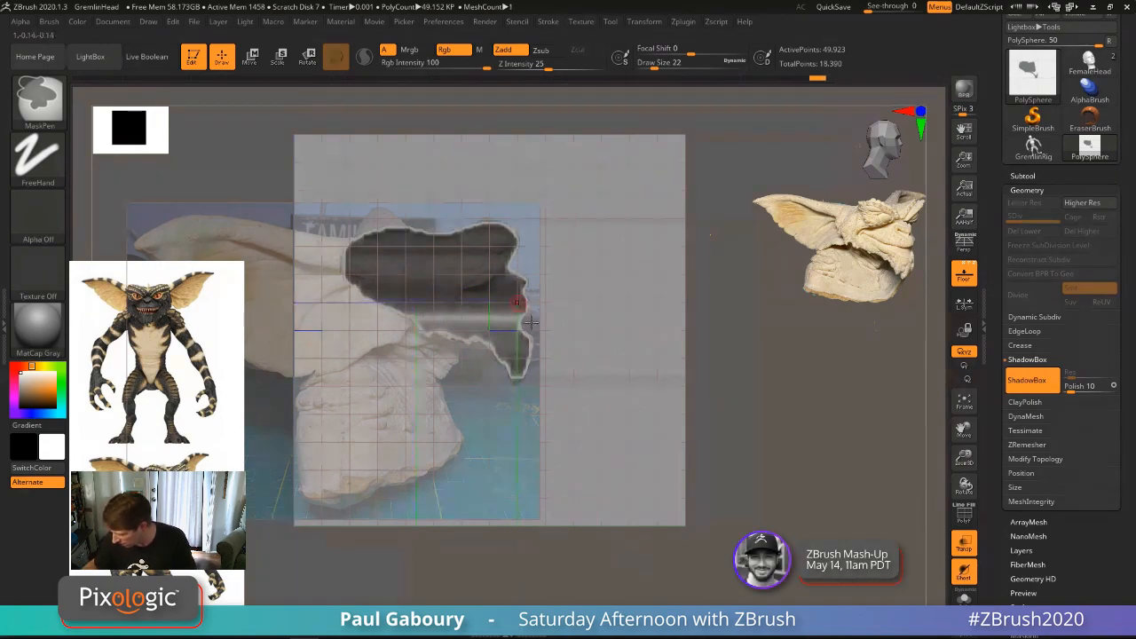
# Step: Hide the floor grids to examine the ShadowBox mesh, and restore them for the top view
pyautogui.moveTo(601, 422)
pyautogui.keyDown('ctrl'); pyautogui.mouseDown(button='right')
pyautogui.moveTo(609, 396)
pyautogui.moveTo(542, 480)
pyautogui.moveTo(639, 433)
pyautogui.mouseUp(button='right'); pyautogui.keyUp('ctrl')
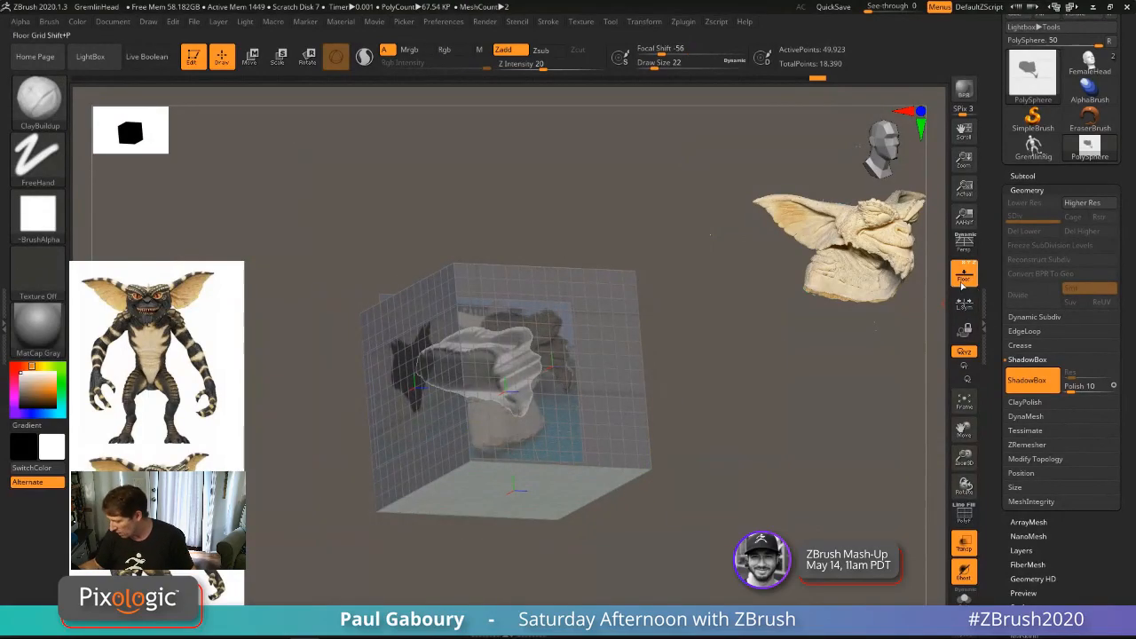
pyautogui.click(964, 274)
pyautogui.moveTo(655, 470); pyautogui.dragTo(601, 444, button='right')
pyautogui.hotkey('shift', 'p')
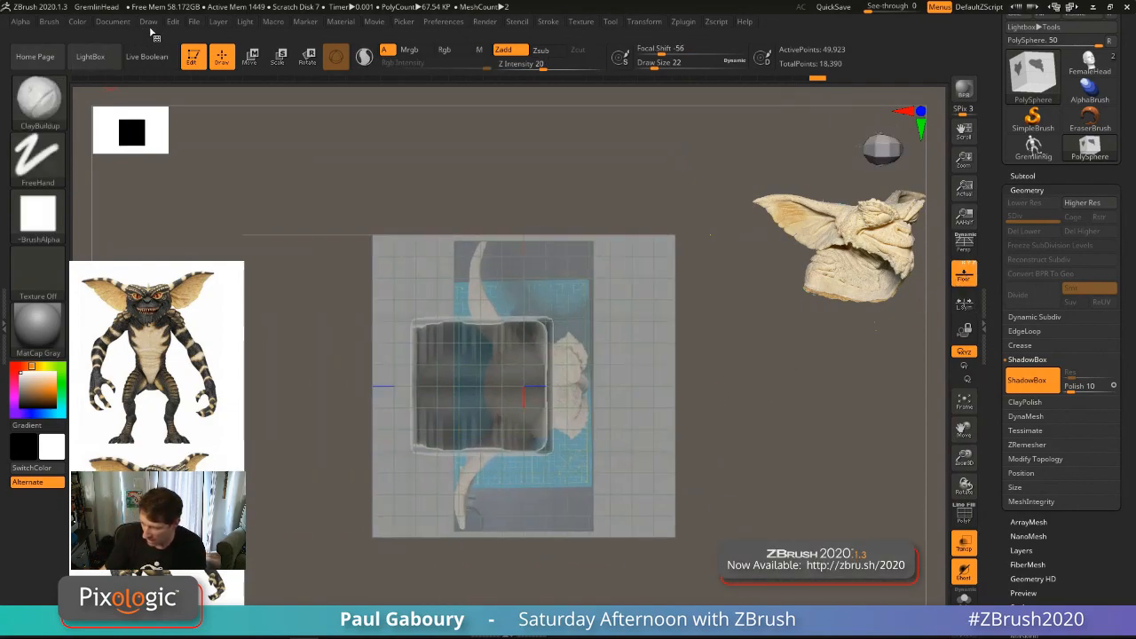
# Step: Set the Up-Down reference image's vertical offset to -0.34316 and enlarge its scale to 1.41107
pyautogui.click(148, 21)
pyautogui.scroll(-5, 268, 444)
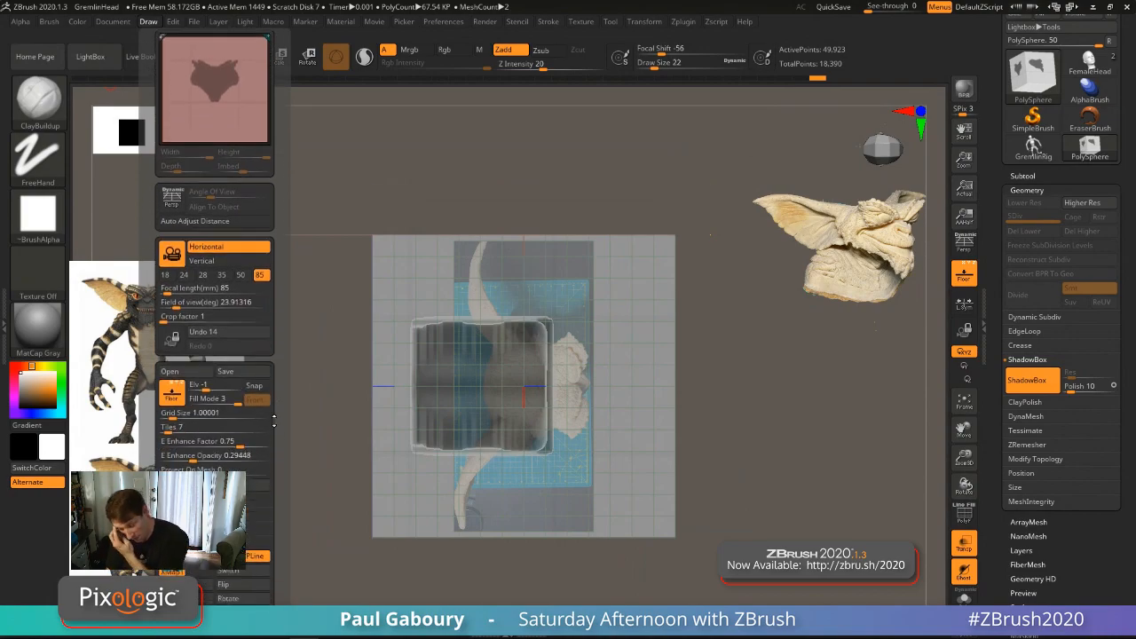
pyautogui.scroll(-1, 270, 386)
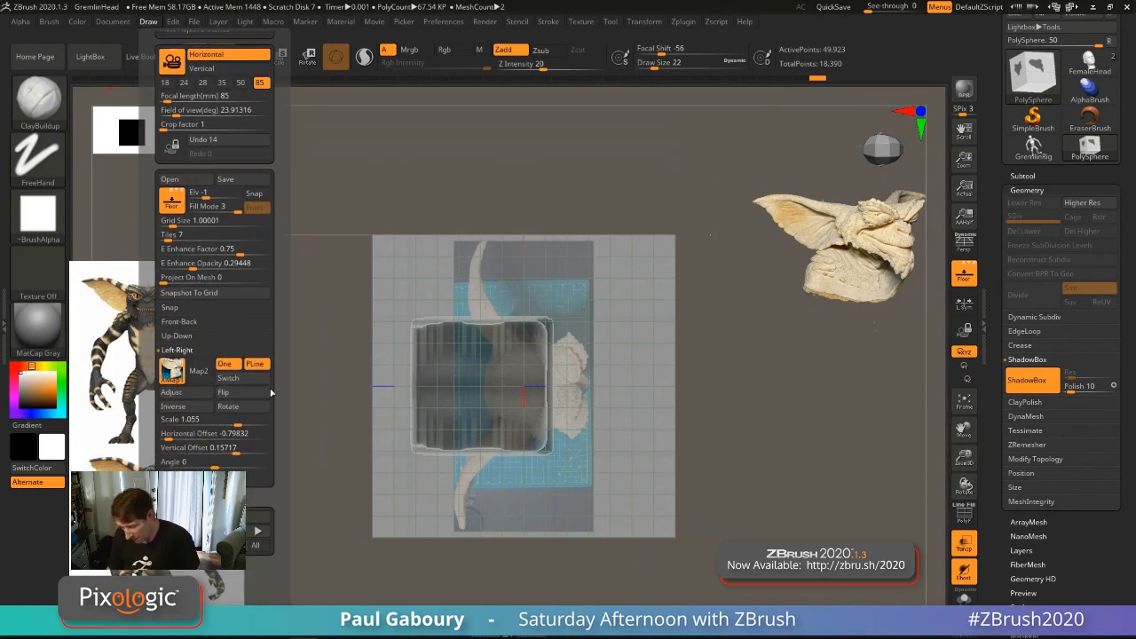
pyautogui.click(178, 335)
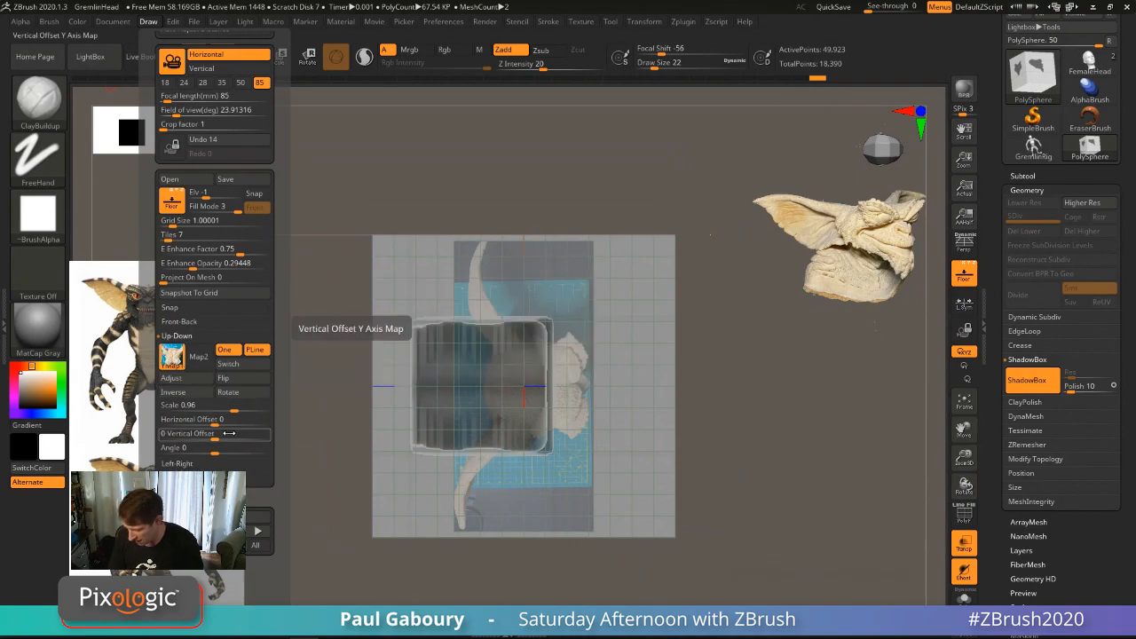
pyautogui.moveTo(213, 425); pyautogui.dragTo(180, 441)
pyautogui.moveTo(236, 407); pyautogui.dragTo(252, 412)
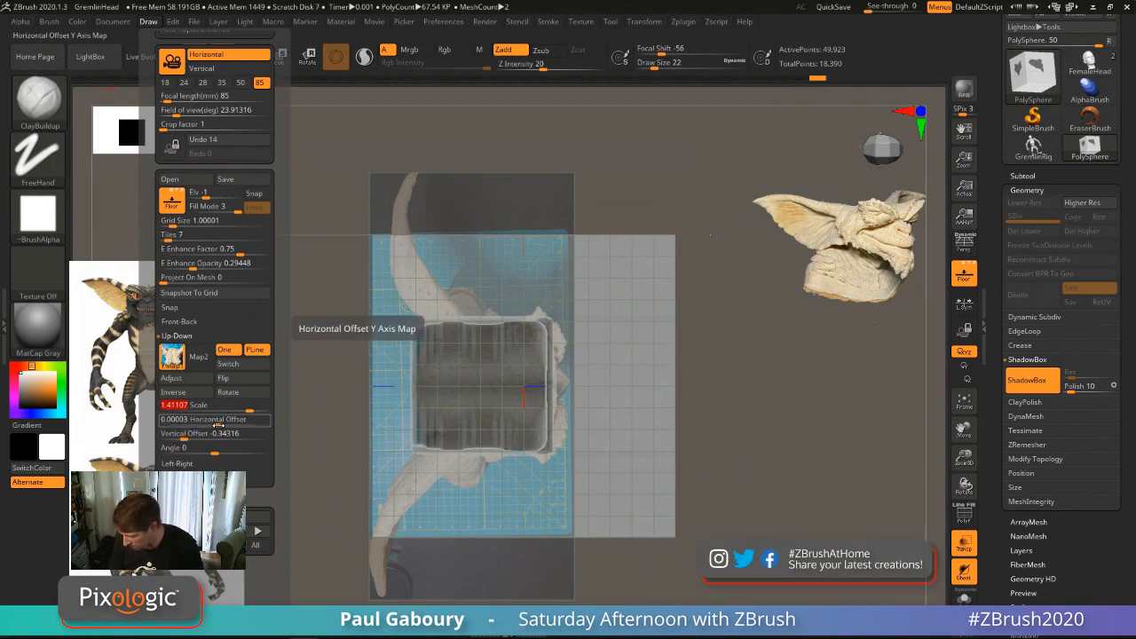
# Step: Fine-tune the Up-Down reference image's horizontal and vertical offsets to align the head with the ShadowBox mesh
pyautogui.moveTo(213, 423); pyautogui.dragTo(206, 426)
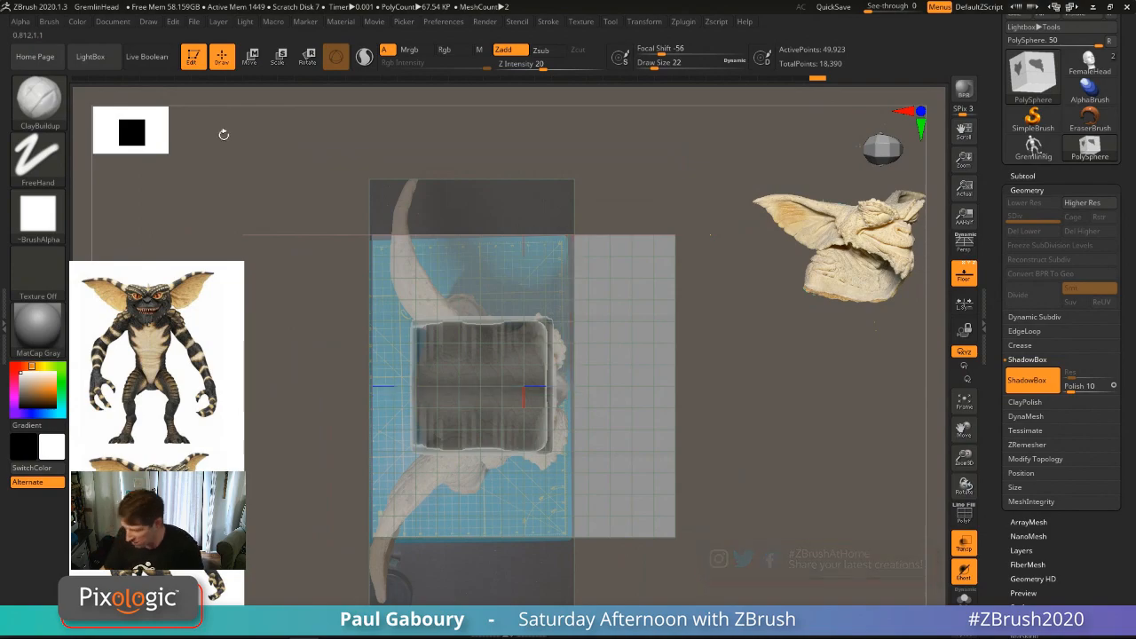
pyautogui.click(149, 23)
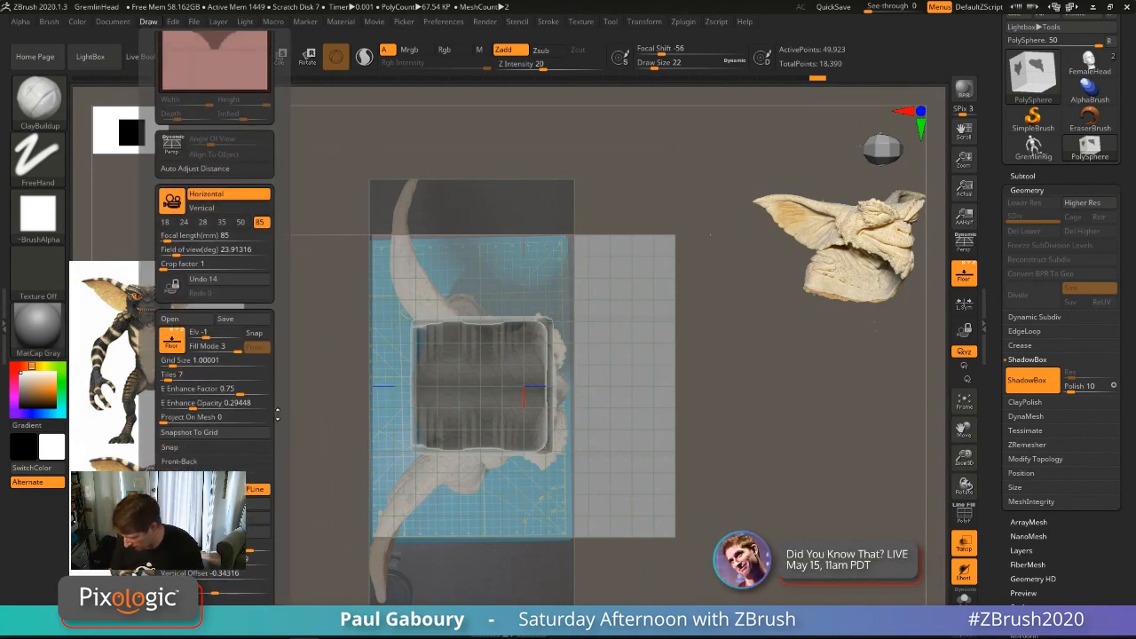
pyautogui.scroll(-2, 241, 414)
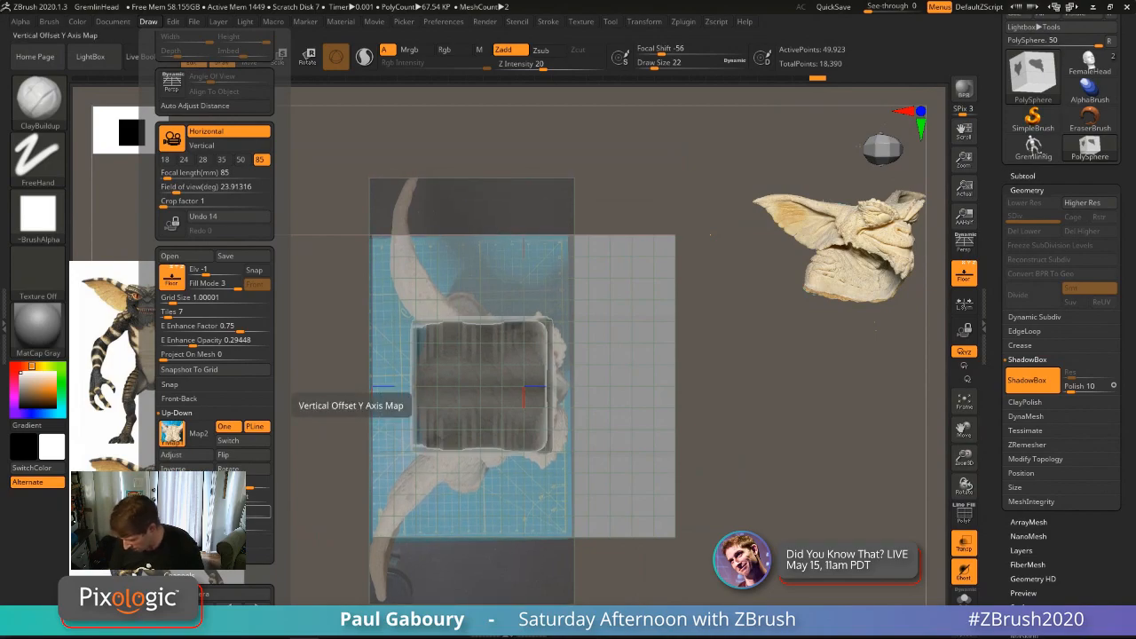
pyautogui.moveTo(231, 513); pyautogui.dragTo(226, 512)
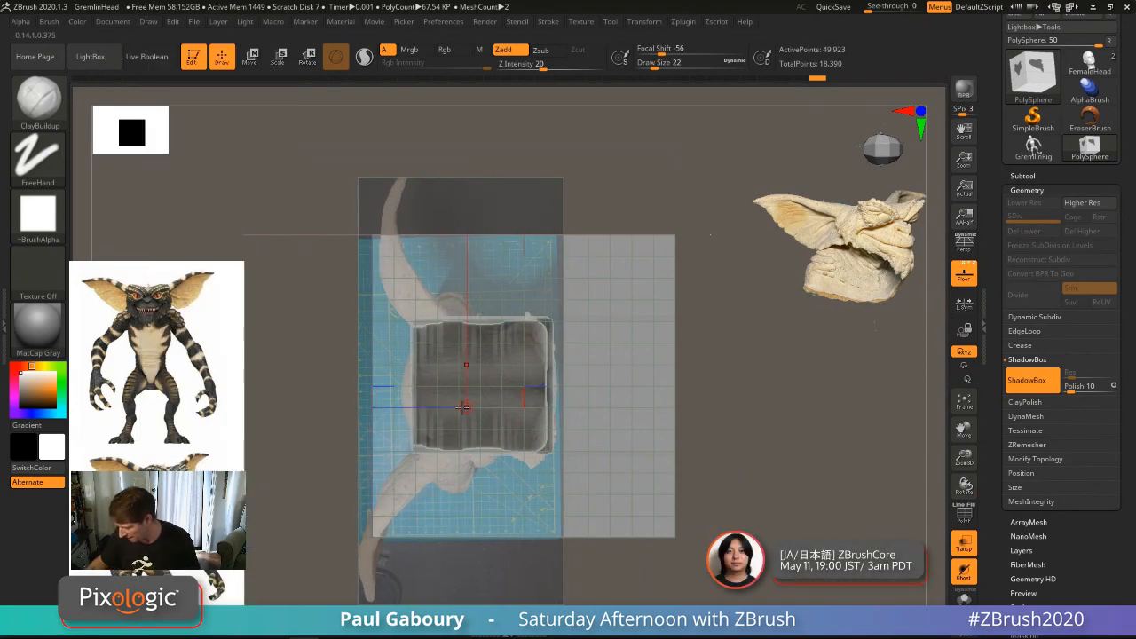
pyautogui.press('ctrl')
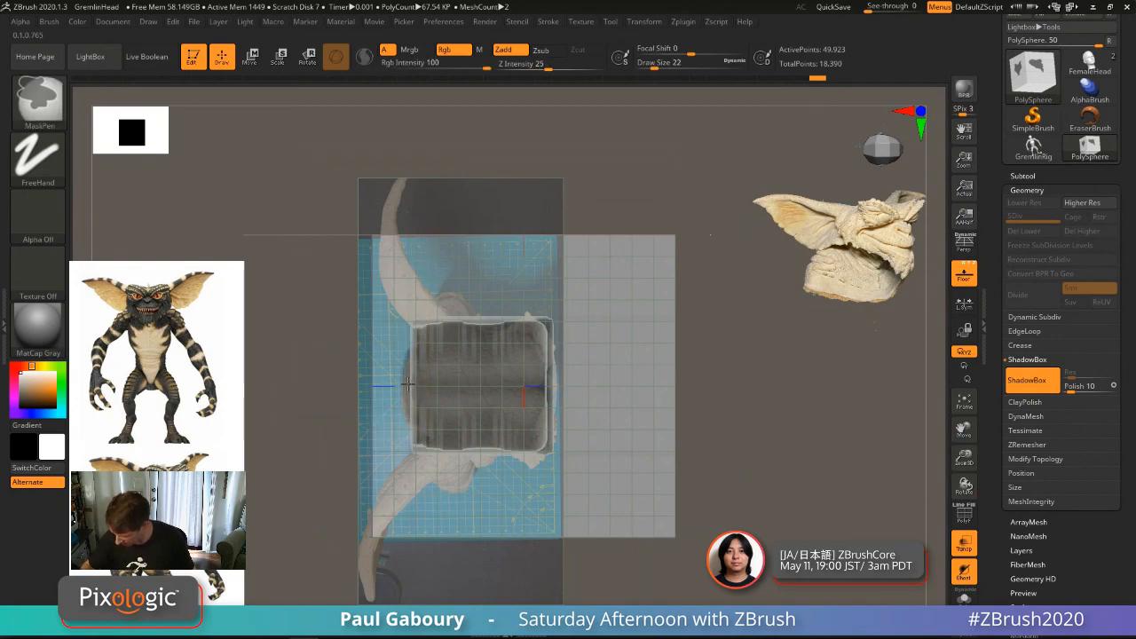
# Step: Undo the last mask stroke and fill the head's top silhouette from the skull to the snout with mask
pyautogui.hotkey('ctrl', 'z')
pyautogui.press('s')
pyautogui.moveTo(474, 423)
pyautogui.mouseDown()
pyautogui.moveTo(485, 423)
pyautogui.moveTo(432, 388)
pyautogui.mouseUp()
pyautogui.moveTo(477, 349)
pyautogui.keyDown('ctrl'); pyautogui.mouseDown()
pyautogui.moveTo(497, 386)
pyautogui.moveTo(479, 382)
pyautogui.mouseUp(); pyautogui.keyUp('ctrl')
pyautogui.press('s')
pyautogui.moveTo(433, 349)
pyautogui.keyDown('ctrl'); pyautogui.mouseDown()
pyautogui.moveTo(479, 327)
pyautogui.moveTo(527, 332)
pyautogui.moveTo(531, 456)
pyautogui.mouseUp(); pyautogui.keyUp('ctrl')
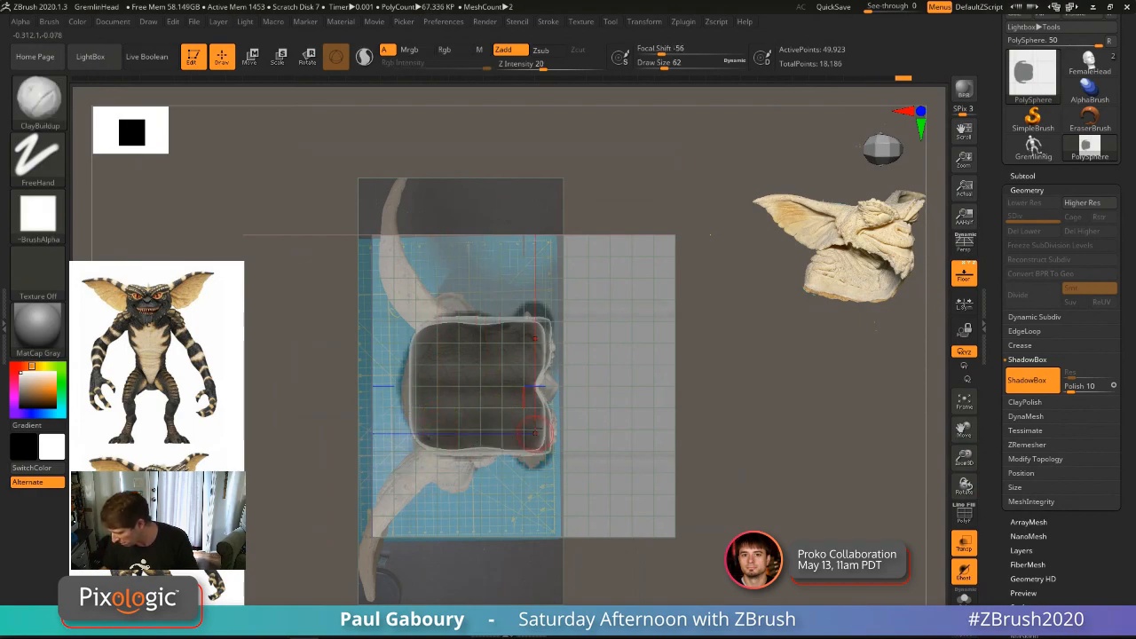
pyautogui.keyDown('ctrl'); pyautogui.moveTo(538, 439); pyautogui.dragTo(518, 408); pyautogui.keyUp('ctrl')
pyautogui.press('s')
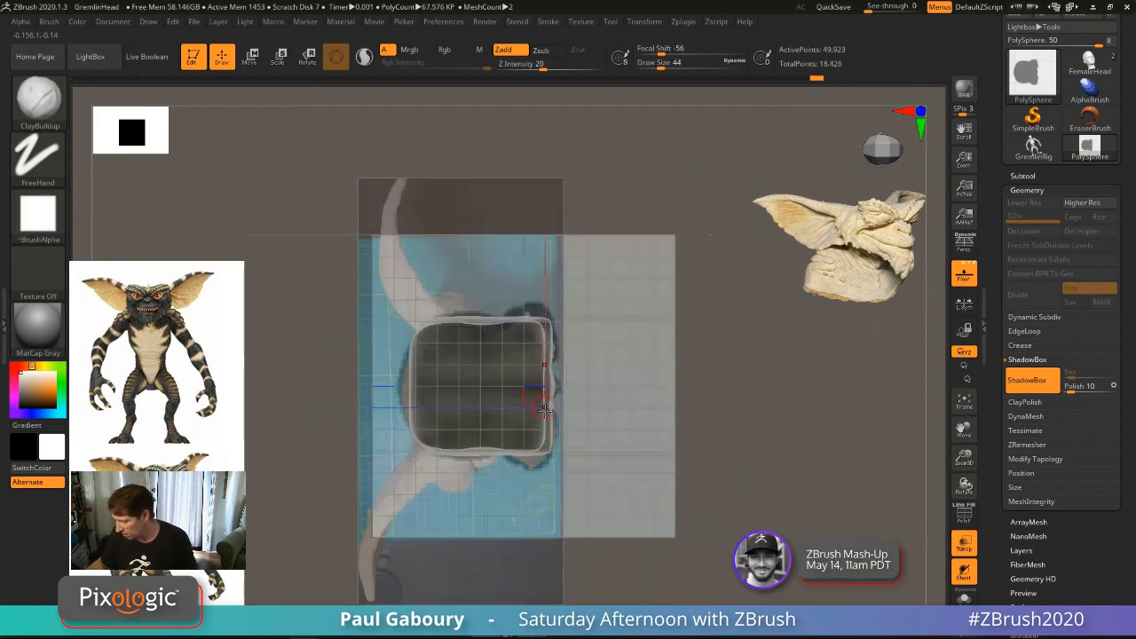
# Step: Set the Draw Size to 54 and hide the floor grids around the ShadowBox
pyautogui.moveTo(544, 411); pyautogui.dragTo(549, 289, button='right')
pyautogui.press('s')
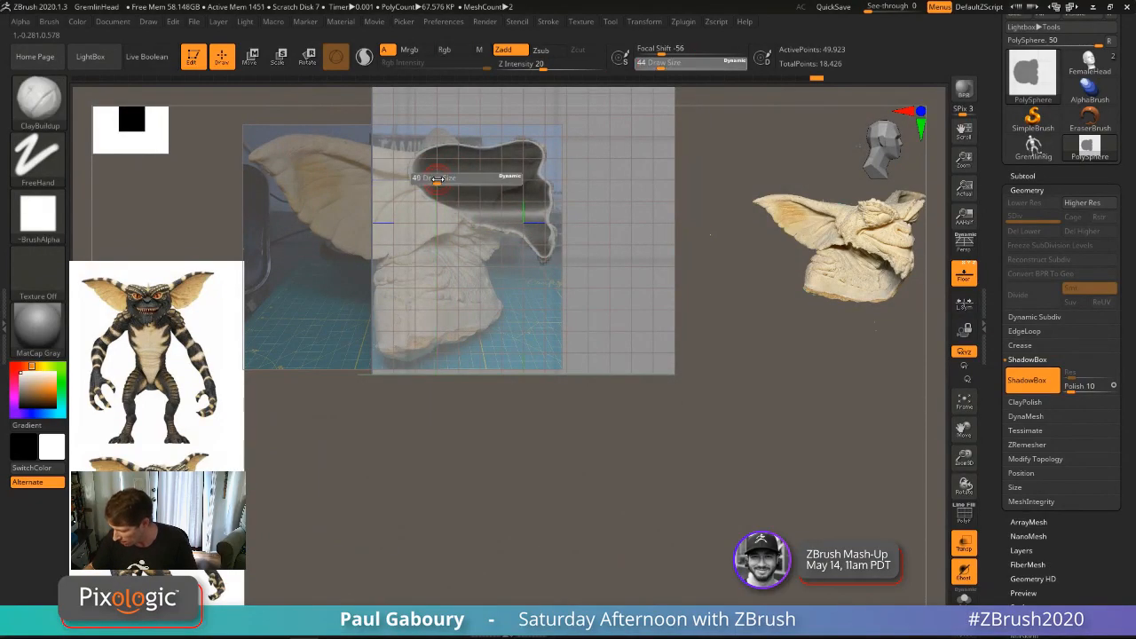
pyautogui.moveTo(438, 178); pyautogui.dragTo(448, 178)
pyautogui.moveTo(448, 182); pyautogui.dragTo(487, 346, button='right')
pyautogui.click(968, 284)
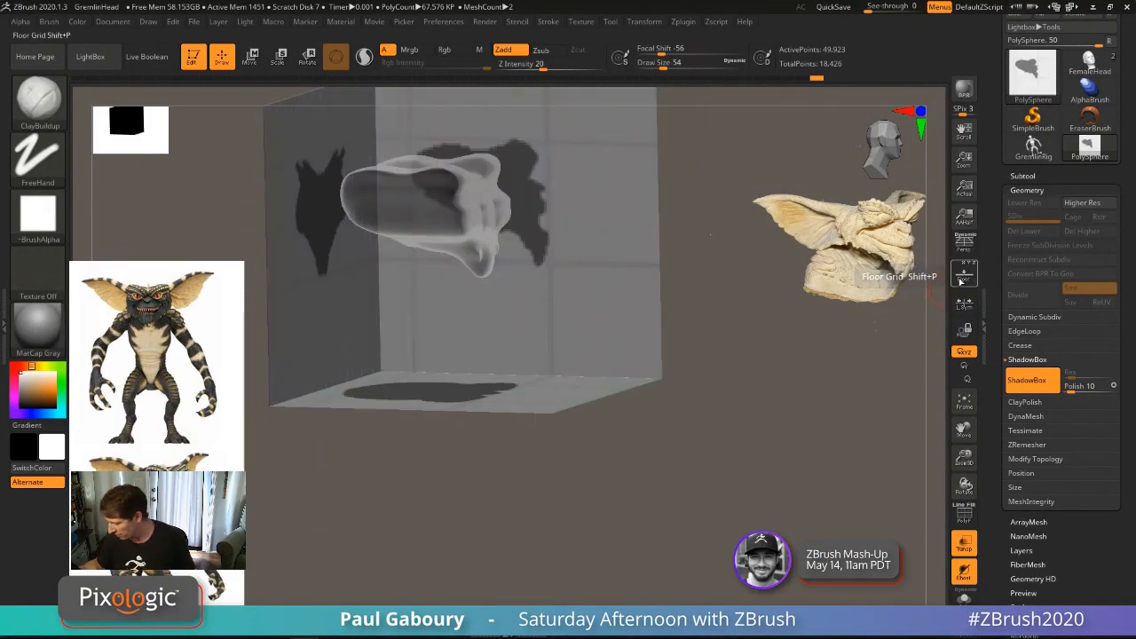
# Step: Set the Draw Size to 59 and extend the side mask around the back of the skull and along its lower edge
pyautogui.moveTo(652, 267); pyautogui.dragTo(639, 318, button='right')
pyautogui.keyDown('alt'); pyautogui.moveTo(640, 318); pyautogui.dragTo(680, 329, button='right'); pyautogui.keyUp('alt')
pyautogui.moveTo(502, 233)
pyautogui.keyDown('ctrl'); pyautogui.mouseDown(button='right')
pyautogui.moveTo(482, 214)
pyautogui.moveTo(508, 213)
pyautogui.moveTo(513, 248)
pyautogui.moveTo(493, 213)
pyautogui.mouseUp(button='right'); pyautogui.keyUp('ctrl')
pyautogui.press('s')
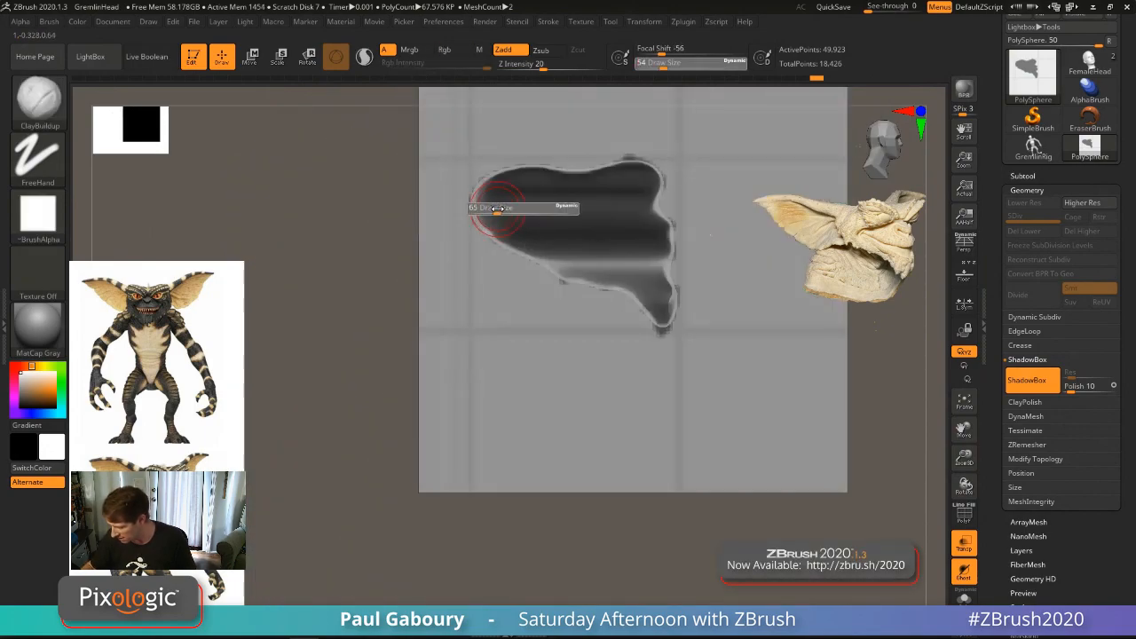
pyautogui.moveTo(494, 211); pyautogui.dragTo(485, 193)
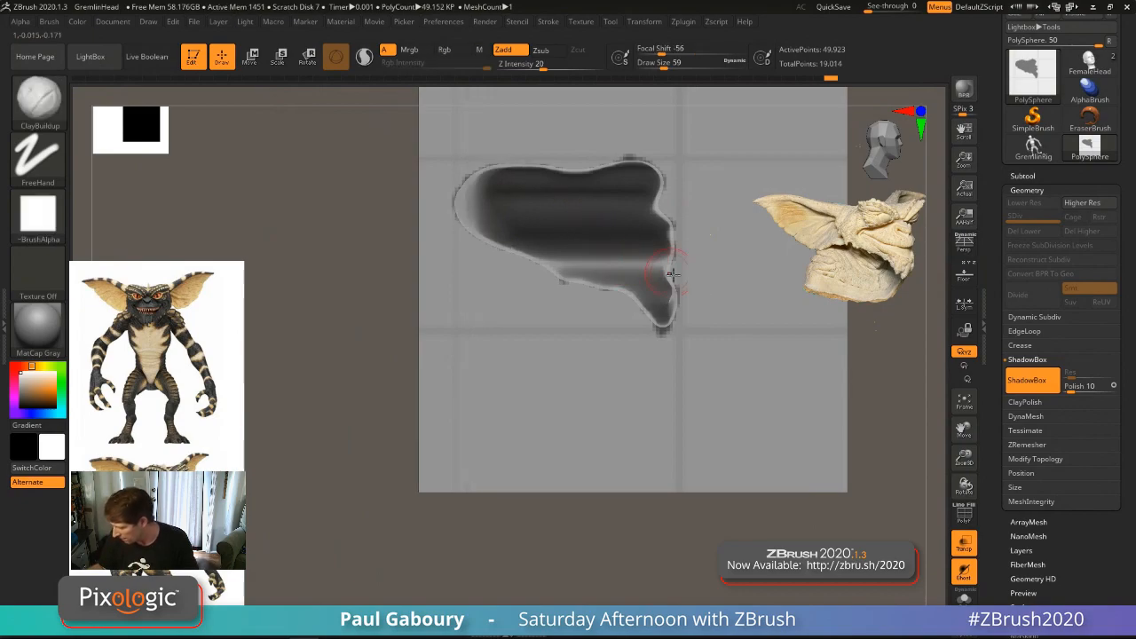
pyautogui.keyDown('ctrl'); pyautogui.moveTo(547, 249); pyautogui.dragTo(575, 263); pyautogui.keyUp('ctrl')
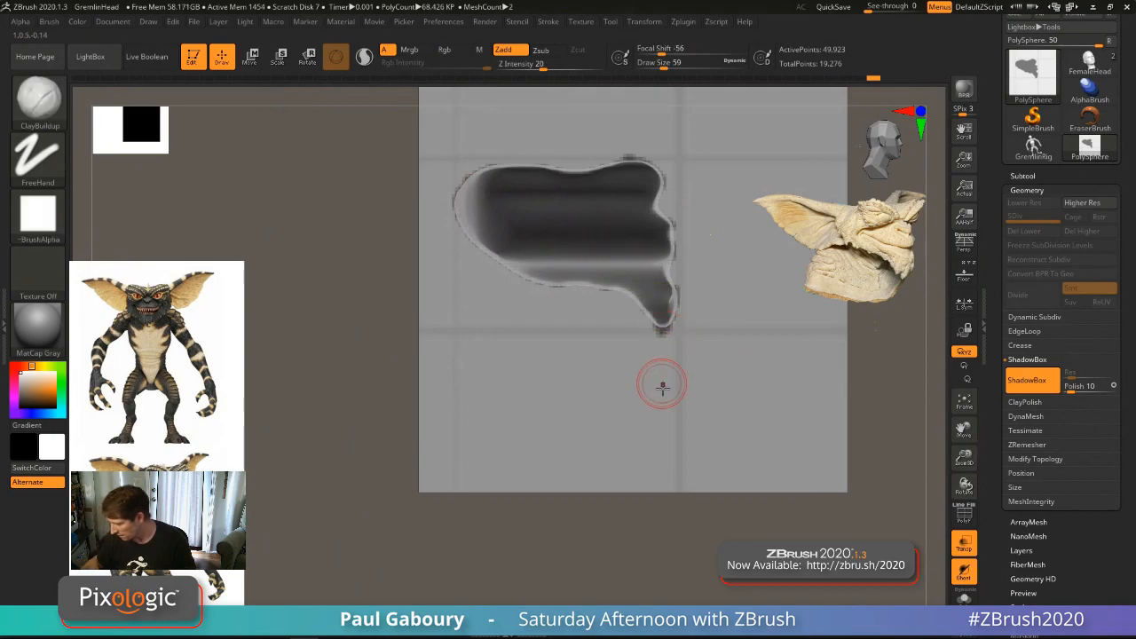
# Step: Reduce the Draw Size to 46 and, in the front view, widen the cheeks and fill out the jaw slopes with mask
pyautogui.keyDown('ctrl'); pyautogui.moveTo(662, 385); pyautogui.dragTo(646, 391, button='right'); pyautogui.keyUp('ctrl')
pyautogui.moveTo(646, 390)
pyautogui.mouseDown(button='right')
pyautogui.moveTo(656, 392)
pyautogui.moveTo(616, 409)
pyautogui.moveTo(586, 346)
pyautogui.moveTo(624, 343)
pyautogui.moveTo(622, 497)
pyautogui.moveTo(613, 418)
pyautogui.mouseUp(button='right')
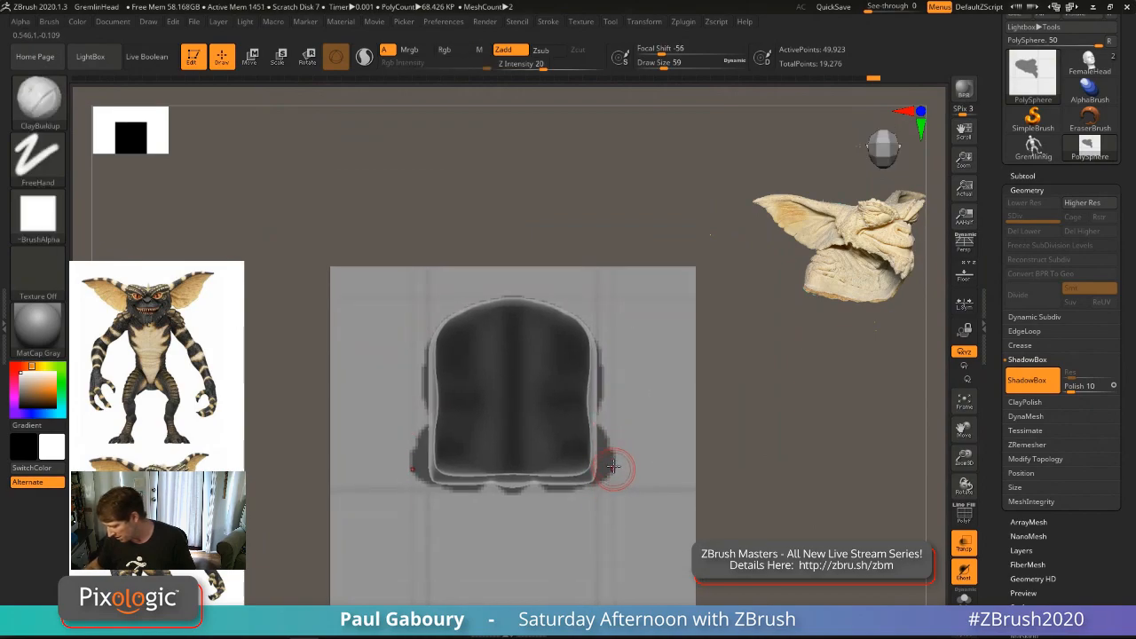
pyautogui.keyDown('shift'); pyautogui.moveTo(621, 466); pyautogui.dragTo(614, 388, button='right'); pyautogui.keyUp('shift')
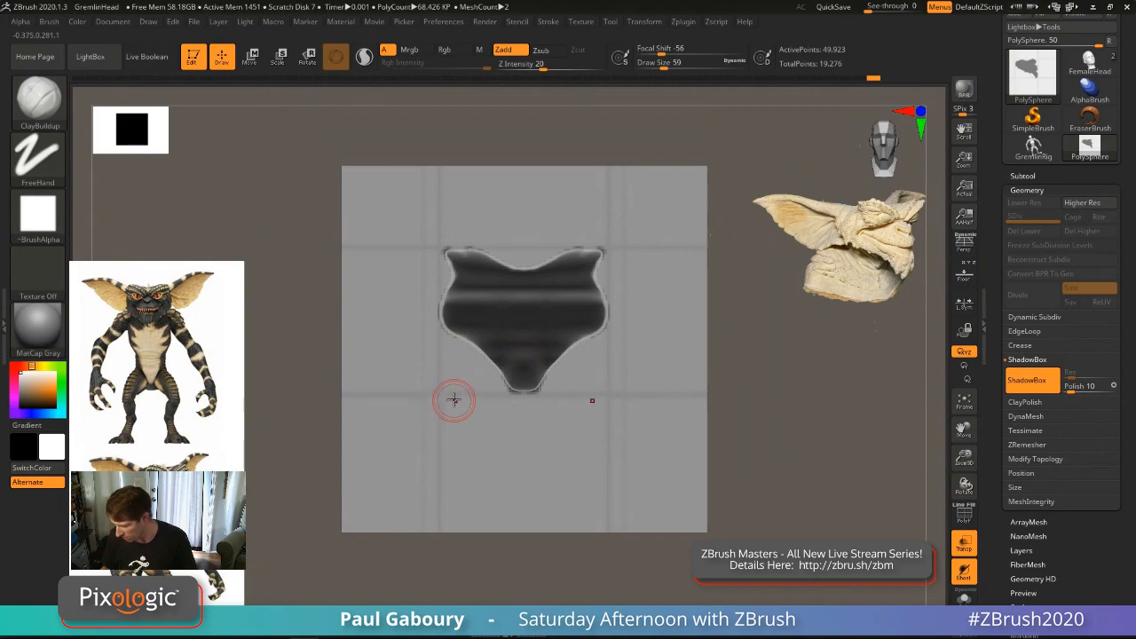
pyautogui.press('[')
pyautogui.moveTo(452, 295)
pyautogui.keyDown('ctrl'); pyautogui.mouseDown()
pyautogui.moveTo(451, 325)
pyautogui.moveTo(461, 270)
pyautogui.mouseUp(); pyautogui.keyUp('ctrl')
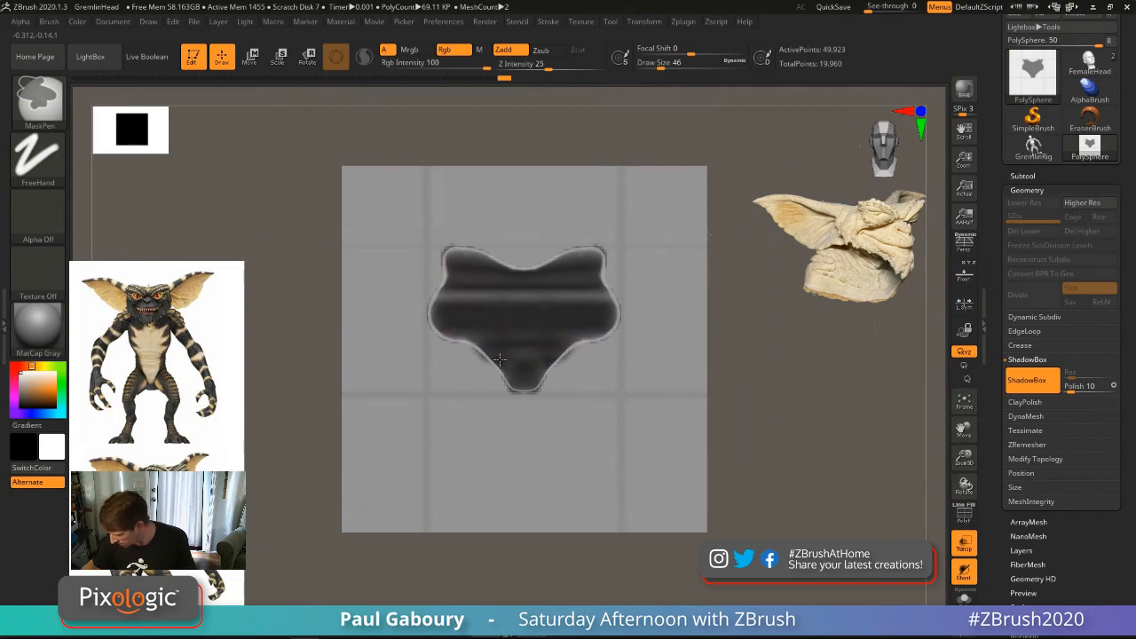
pyautogui.keyDown('ctrl'); pyautogui.moveTo(499, 359); pyautogui.dragTo(545, 380); pyautogui.keyUp('ctrl')
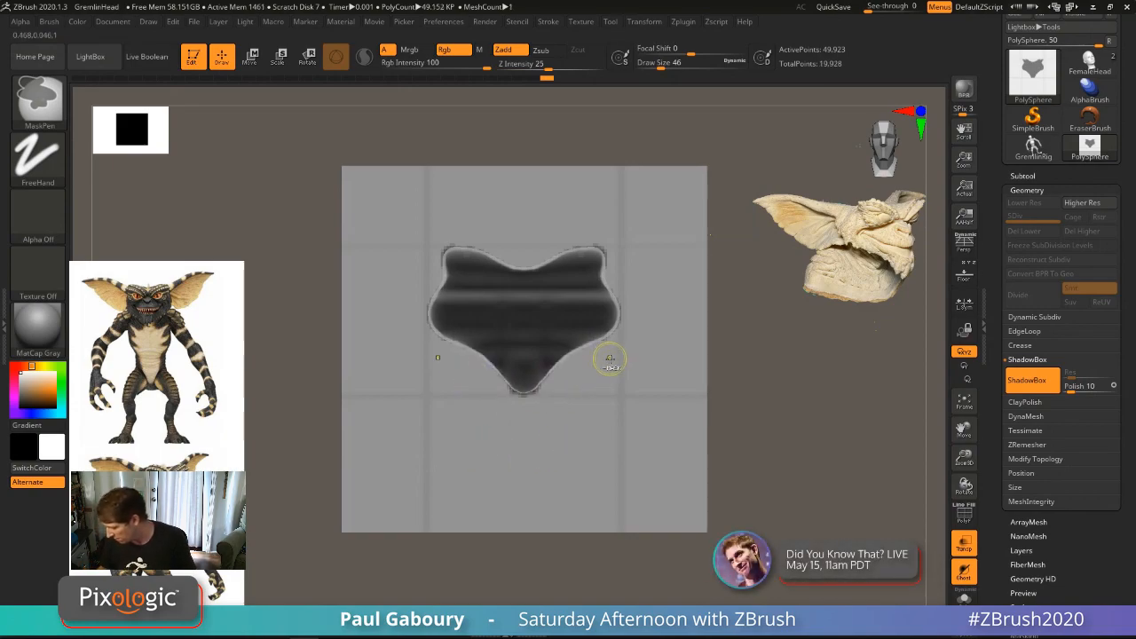
# Step: Turn off ShadowBox to convert the masked head volume into a regular mesh
pyautogui.moveTo(619, 365)
pyautogui.mouseDown()
pyautogui.moveTo(686, 432)
pyautogui.moveTo(657, 411)
pyautogui.mouseUp()
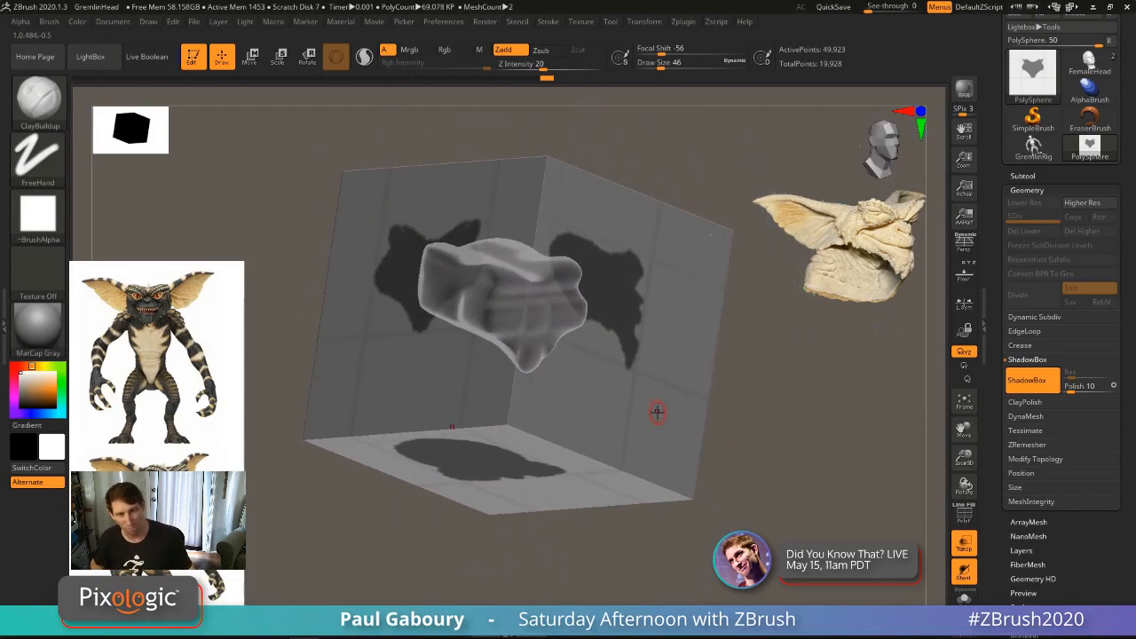
pyautogui.click(1017, 391)
pyautogui.moveTo(693, 466)
pyautogui.mouseDown()
pyautogui.moveTo(662, 470)
pyautogui.moveTo(654, 441)
pyautogui.moveTo(673, 492)
pyautogui.mouseUp()
# Step: Set the Draw Size to 90 and smooth the head block's side, top and brow surfaces
pyautogui.press('s')
pyautogui.moveTo(661, 447); pyautogui.dragTo(672, 447)
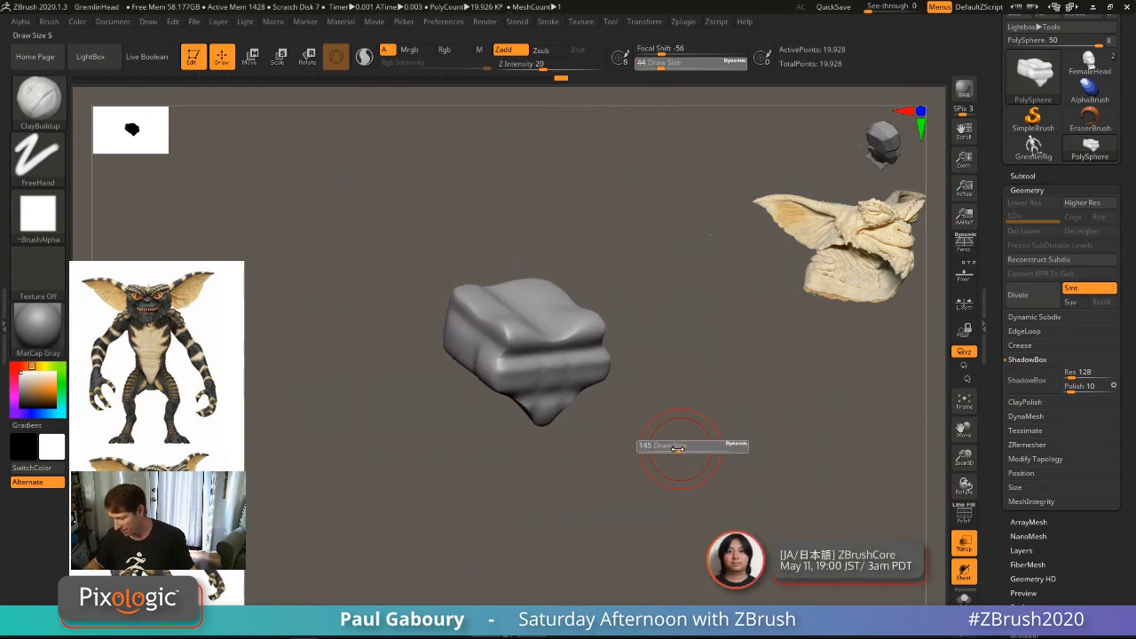
pyautogui.keyDown('alt'); pyautogui.moveTo(627, 397); pyautogui.dragTo(630, 424); pyautogui.keyUp('alt')
pyautogui.keyDown('ctrl'); pyautogui.moveTo(595, 390); pyautogui.dragTo(611, 415, button='right'); pyautogui.keyUp('ctrl')
pyautogui.keyDown('shift'); pyautogui.moveTo(466, 351); pyautogui.dragTo(455, 341); pyautogui.keyUp('shift')
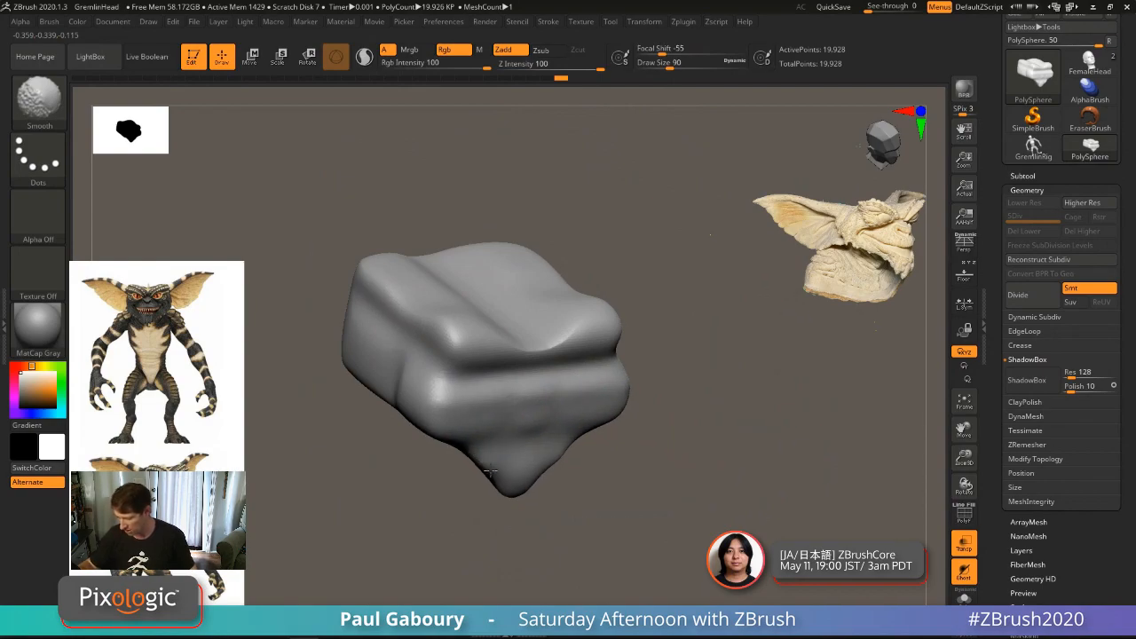
pyautogui.keyDown('shift'); pyautogui.moveTo(485, 275); pyautogui.dragTo(379, 305); pyautogui.keyUp('shift')
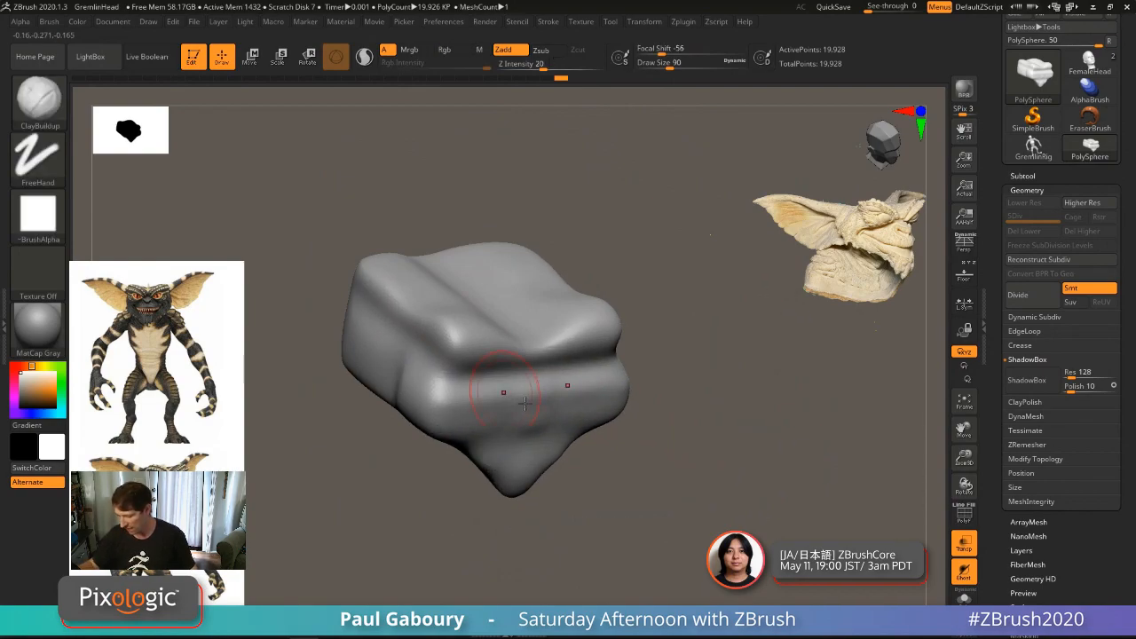
pyautogui.keyDown('ctrl'); pyautogui.moveTo(612, 506); pyautogui.dragTo(621, 467, button='right'); pyautogui.keyUp('ctrl')
pyautogui.moveTo(679, 484)
pyautogui.mouseDown()
pyautogui.moveTo(652, 471)
pyautogui.moveTo(649, 441)
pyautogui.moveTo(606, 498)
pyautogui.moveTo(593, 457)
pyautogui.mouseUp()
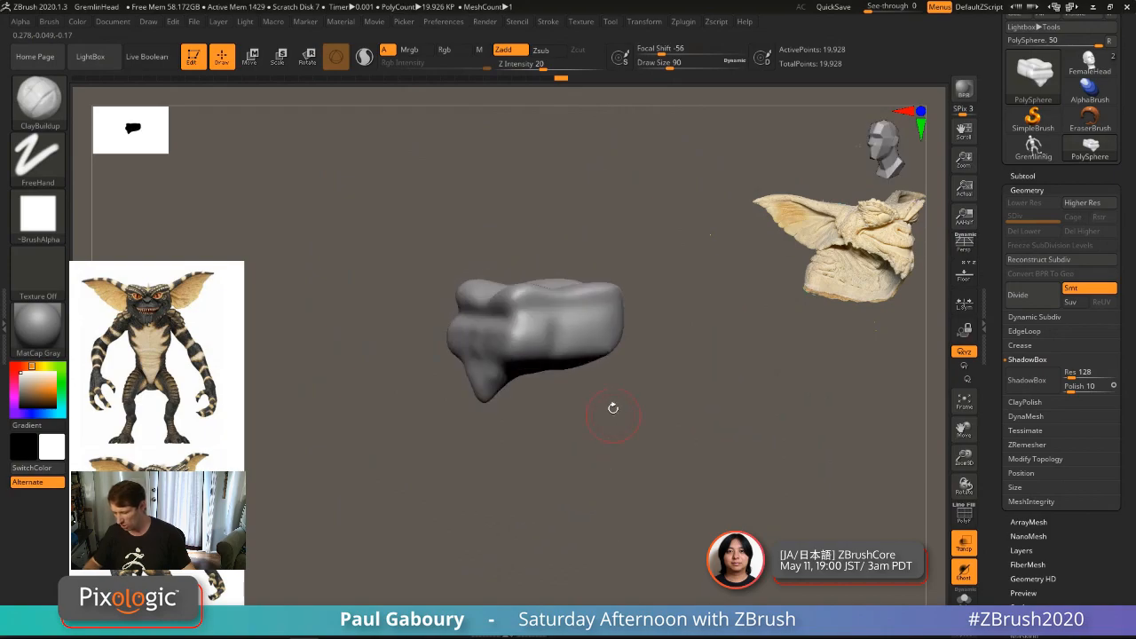
pyautogui.keyDown('shift'); pyautogui.moveTo(610, 312); pyautogui.dragTo(600, 344); pyautogui.keyUp('shift')
pyautogui.moveTo(545, 463)
pyautogui.mouseDown()
pyautogui.moveTo(607, 464)
pyautogui.moveTo(601, 453)
pyautogui.mouseUp()
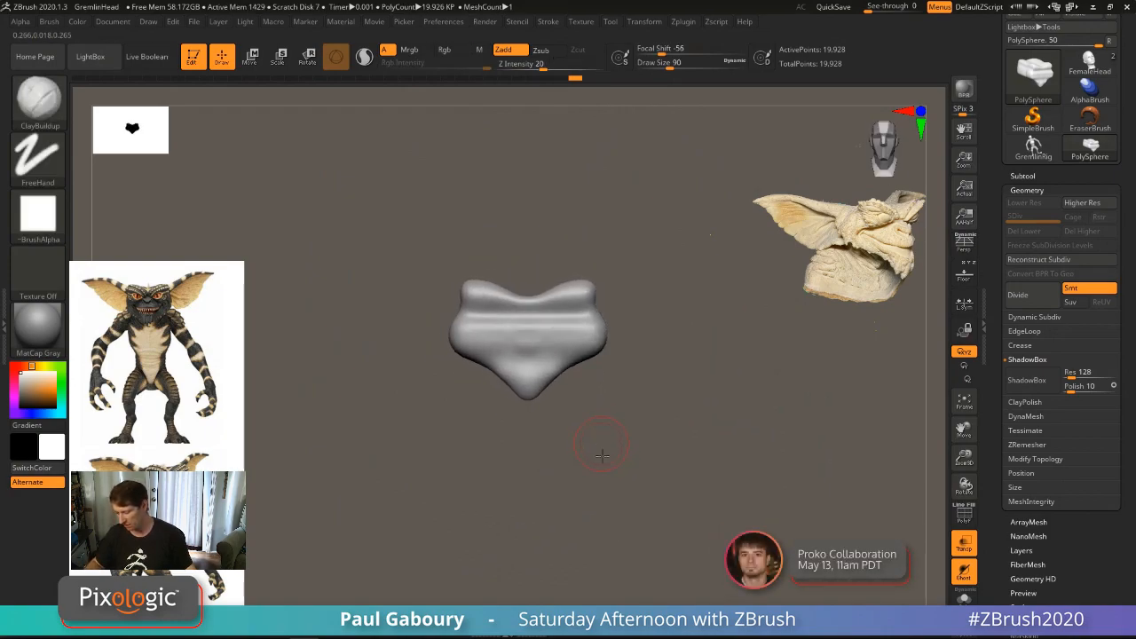
# Step: Choose the TrimDynamic brush and flatten the front corners of the brow and cheek
pyautogui.moveTo(555, 379)
pyautogui.keyDown('ctrl'); pyautogui.mouseDown(button='right')
pyautogui.moveTo(556, 414)
pyautogui.moveTo(581, 435)
pyautogui.mouseUp(button='right'); pyautogui.keyUp('ctrl')
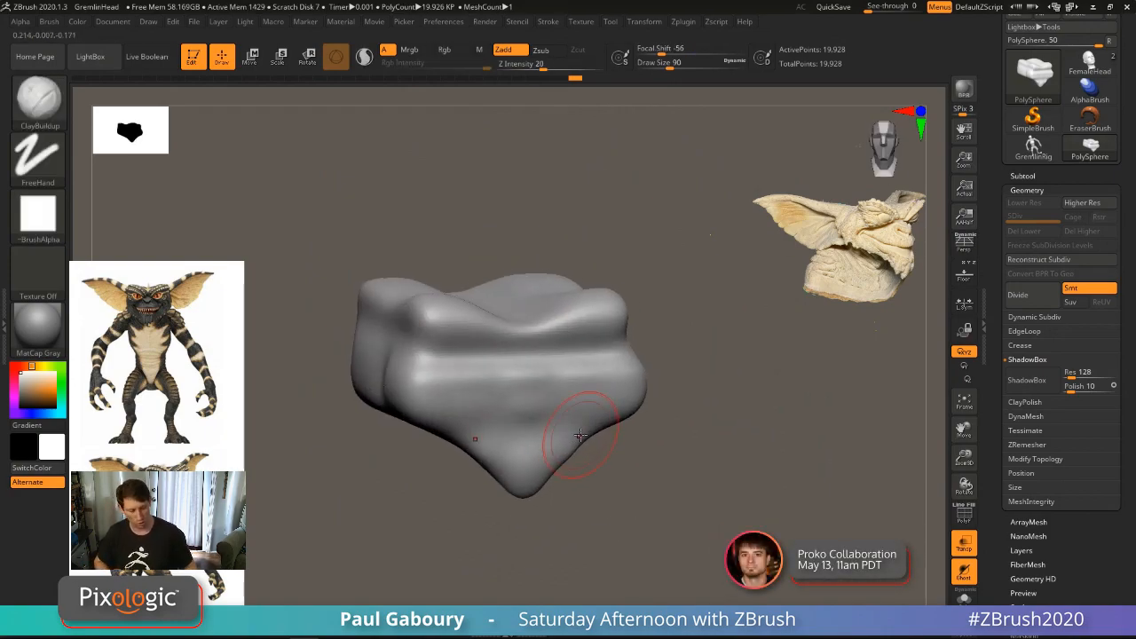
pyautogui.press('b')
pyautogui.press('t')
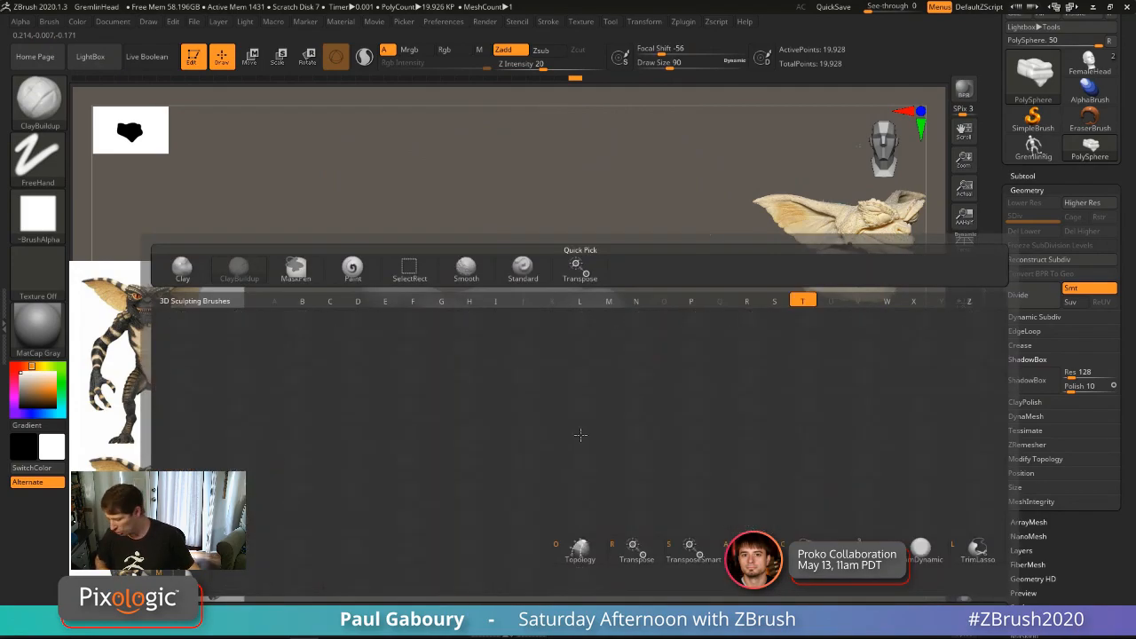
pyautogui.press('d')
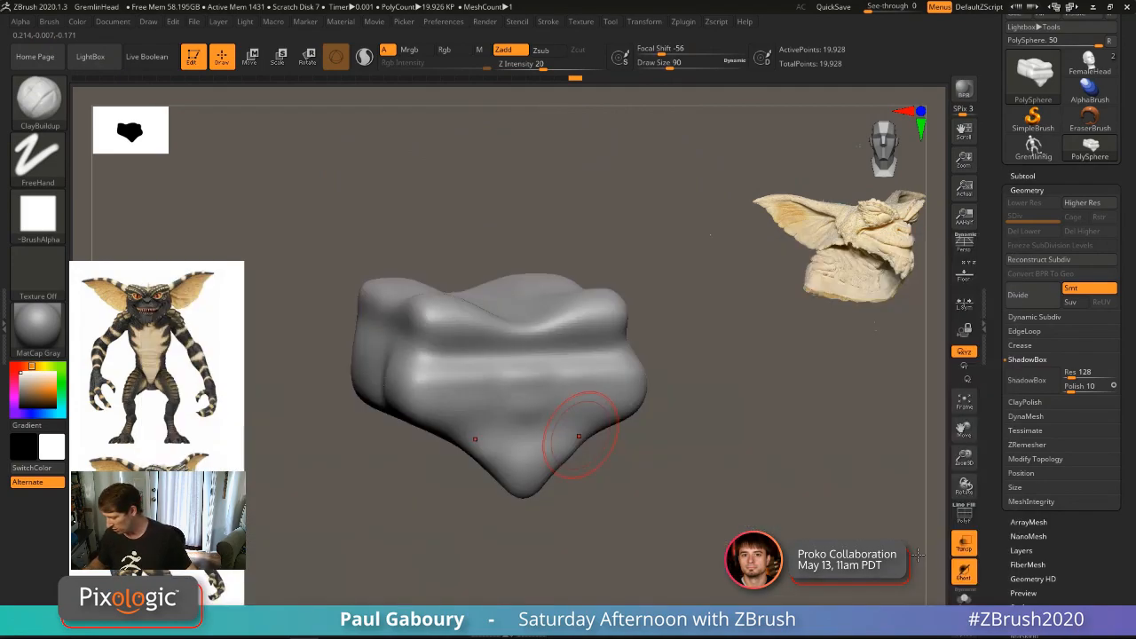
pyautogui.keyDown('ctrl'); pyautogui.moveTo(556, 396); pyautogui.dragTo(568, 453, button='right'); pyautogui.keyUp('ctrl')
pyautogui.moveTo(568, 453); pyautogui.dragTo(612, 418, button='right')
pyautogui.moveTo(456, 293); pyautogui.dragTo(423, 373)
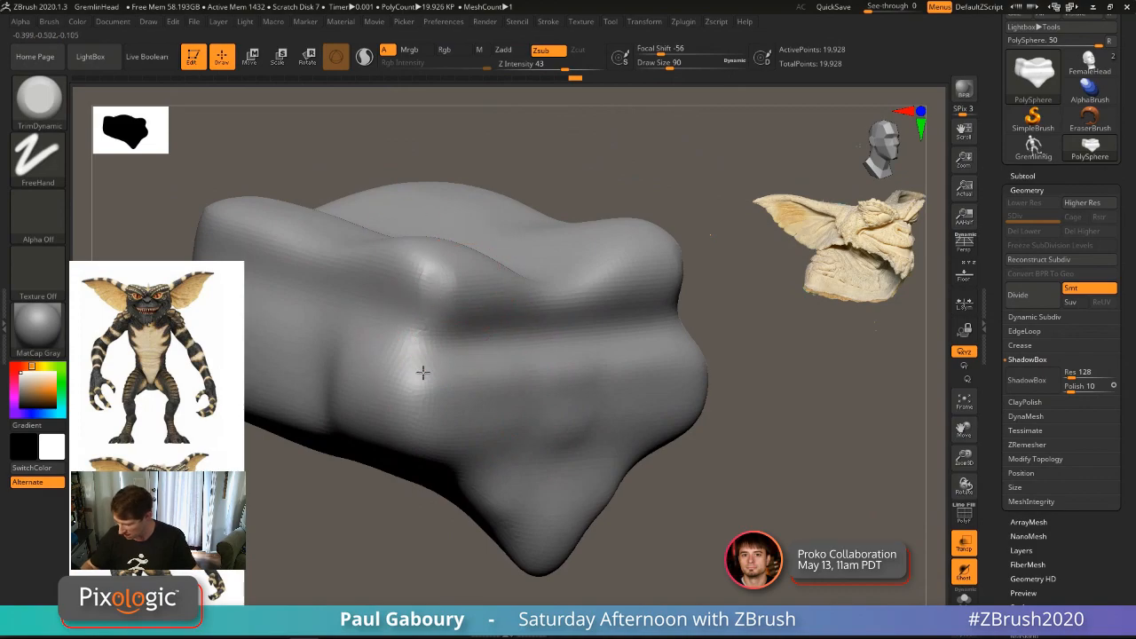
pyautogui.moveTo(435, 270)
pyautogui.mouseDown()
pyautogui.moveTo(428, 390)
pyautogui.moveTo(402, 381)
pyautogui.mouseUp()
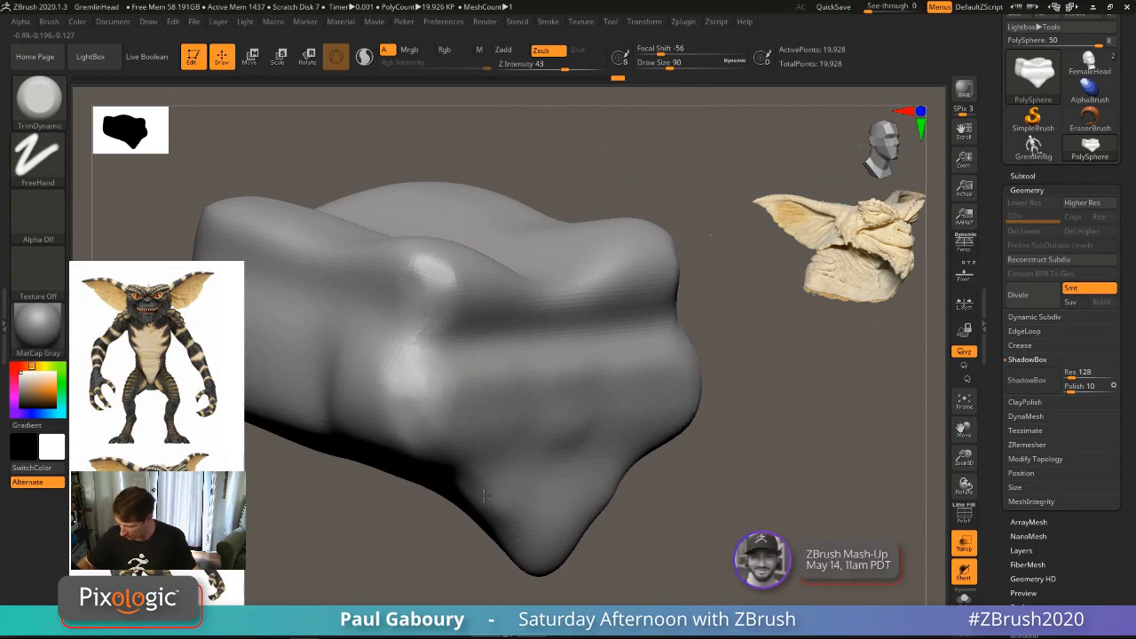
# Step: Trim the side of the cheek and the slope running down to the jaw
pyautogui.keyDown('alt'); pyautogui.moveTo(478, 483); pyautogui.dragTo(487, 402, button='right'); pyautogui.keyUp('alt')
pyautogui.moveTo(424, 327); pyautogui.dragTo(387, 377)
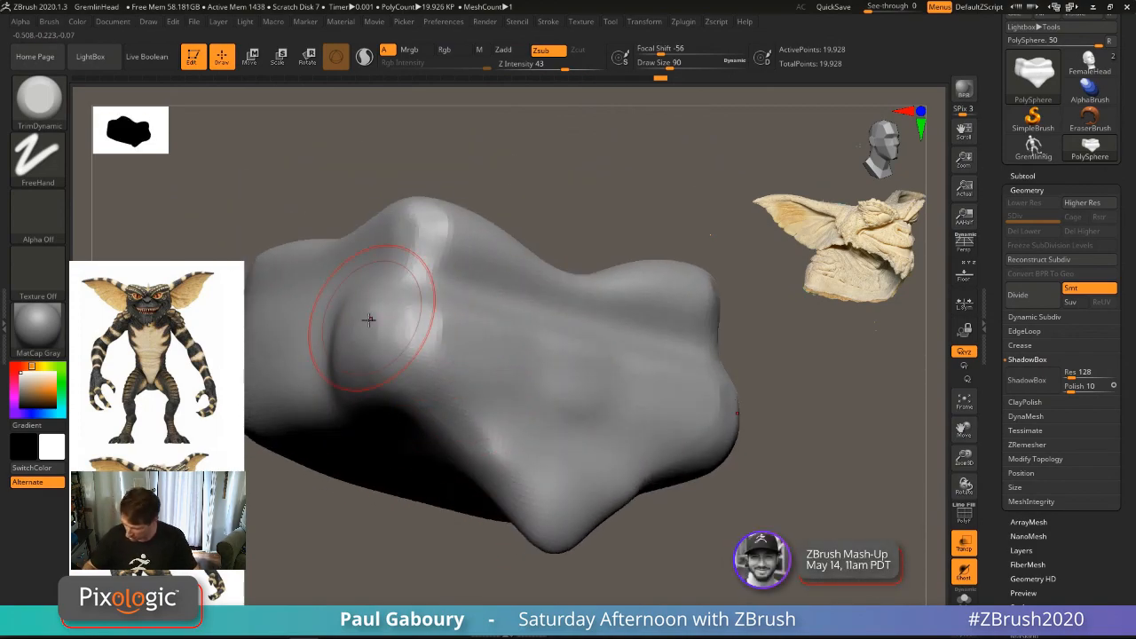
pyautogui.moveTo(390, 306)
pyautogui.mouseDown()
pyautogui.moveTo(397, 391)
pyautogui.moveTo(466, 470)
pyautogui.moveTo(527, 512)
pyautogui.mouseUp()
# Step: Bevel the upper side edges of the head from the brow to the back of the skull with TrimDynamic
pyautogui.moveTo(493, 300); pyautogui.dragTo(463, 382, button='right')
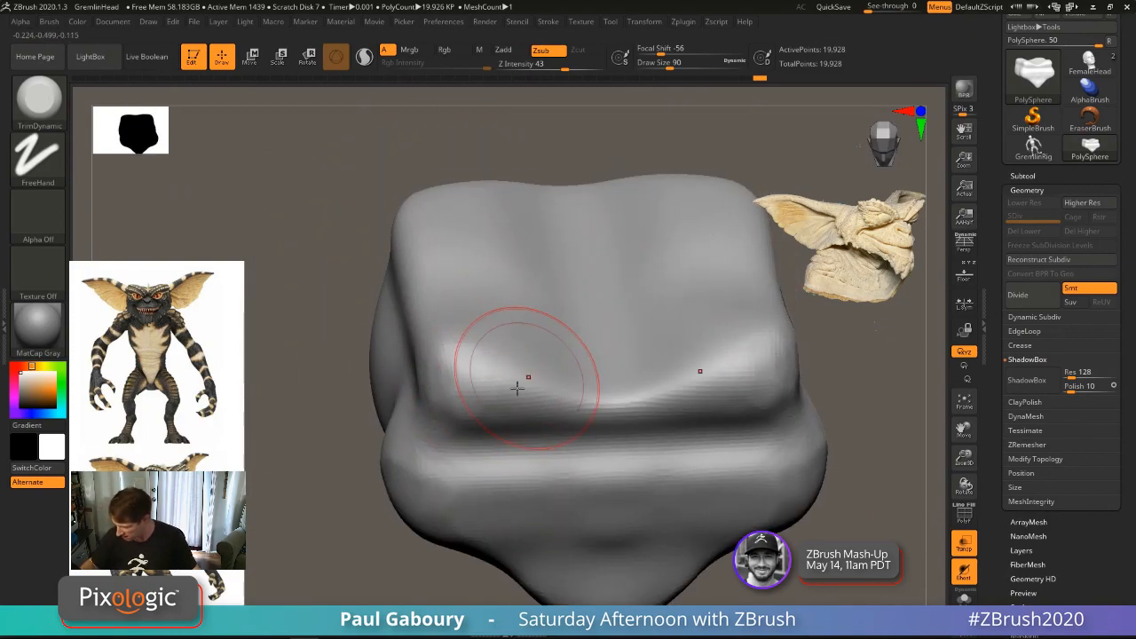
pyautogui.moveTo(453, 304); pyautogui.dragTo(528, 375, button='right')
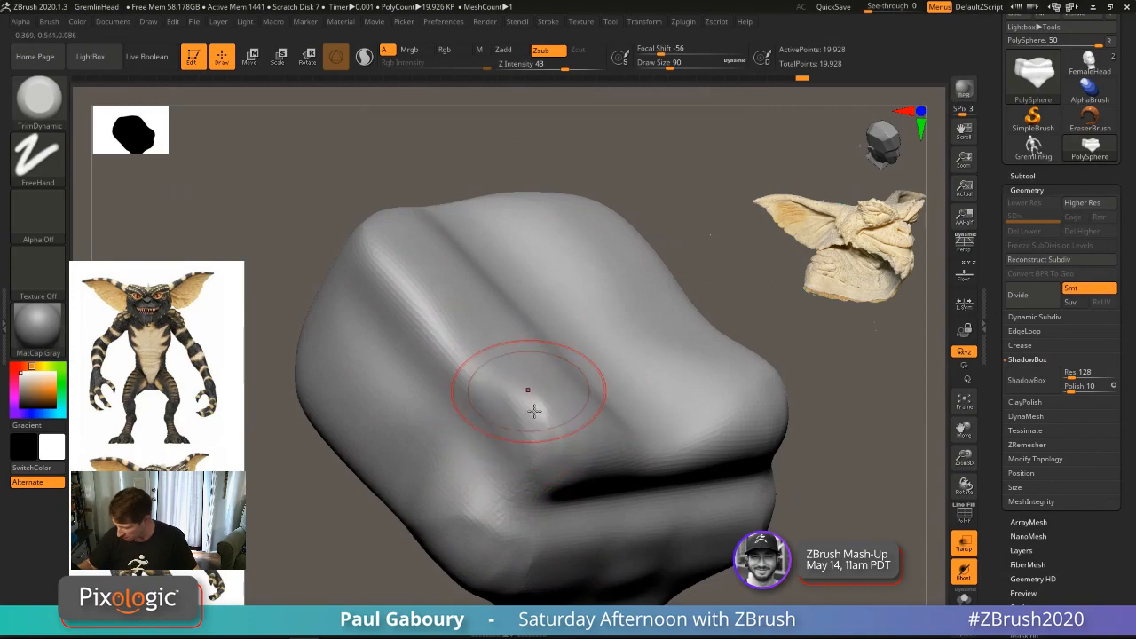
pyautogui.moveTo(367, 284)
pyautogui.mouseDown(button='right')
pyautogui.moveTo(451, 363)
pyautogui.moveTo(423, 258)
pyautogui.mouseUp(button='right')
pyautogui.moveTo(424, 258)
pyautogui.mouseDown()
pyautogui.moveTo(423, 333)
pyautogui.moveTo(365, 315)
pyautogui.moveTo(416, 191)
pyautogui.mouseUp()
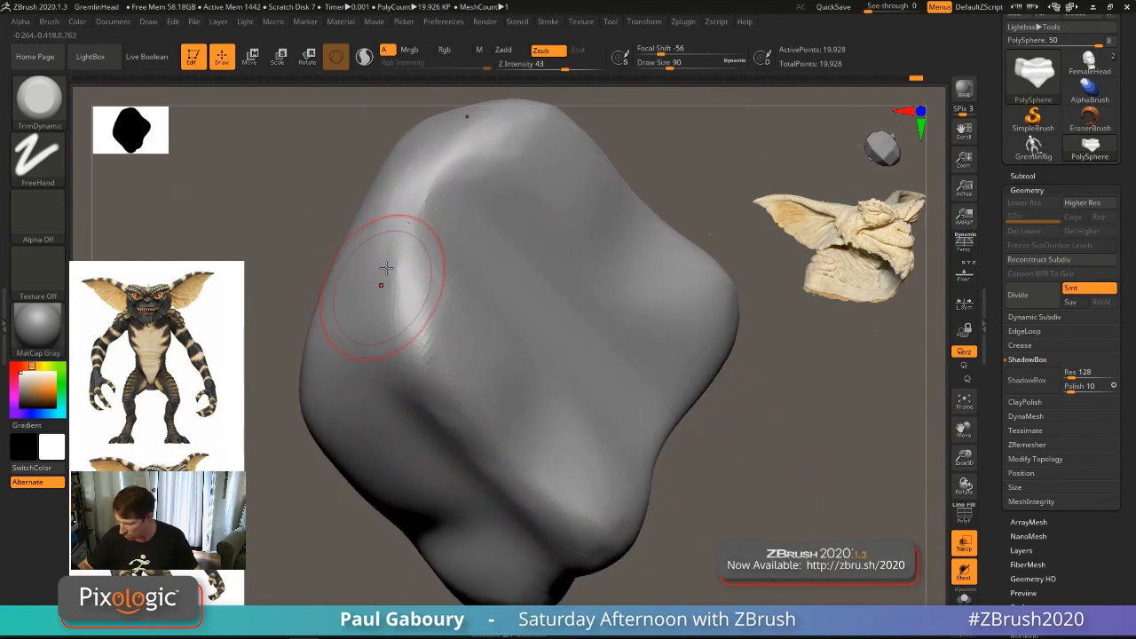
pyautogui.moveTo(422, 293)
pyautogui.mouseDown()
pyautogui.moveTo(421, 190)
pyautogui.moveTo(472, 145)
pyautogui.moveTo(455, 293)
pyautogui.mouseUp()
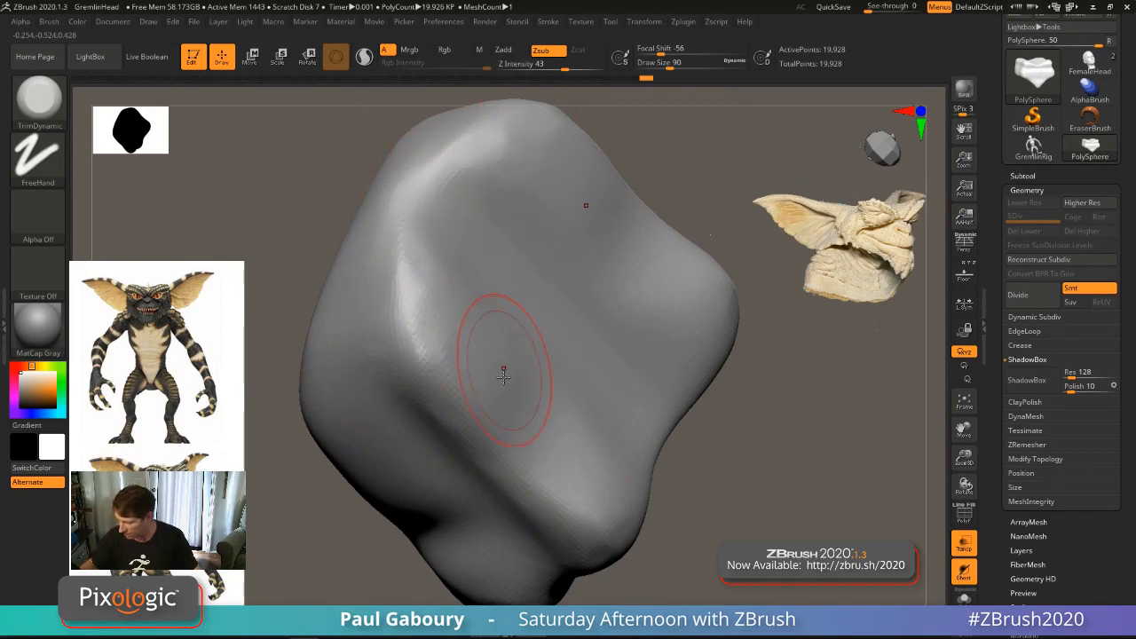
pyautogui.moveTo(502, 373)
pyautogui.keyDown('ctrl'); pyautogui.mouseDown(button='right')
pyautogui.moveTo(472, 348)
pyautogui.moveTo(520, 334)
pyautogui.mouseUp(button='right'); pyautogui.keyUp('ctrl')
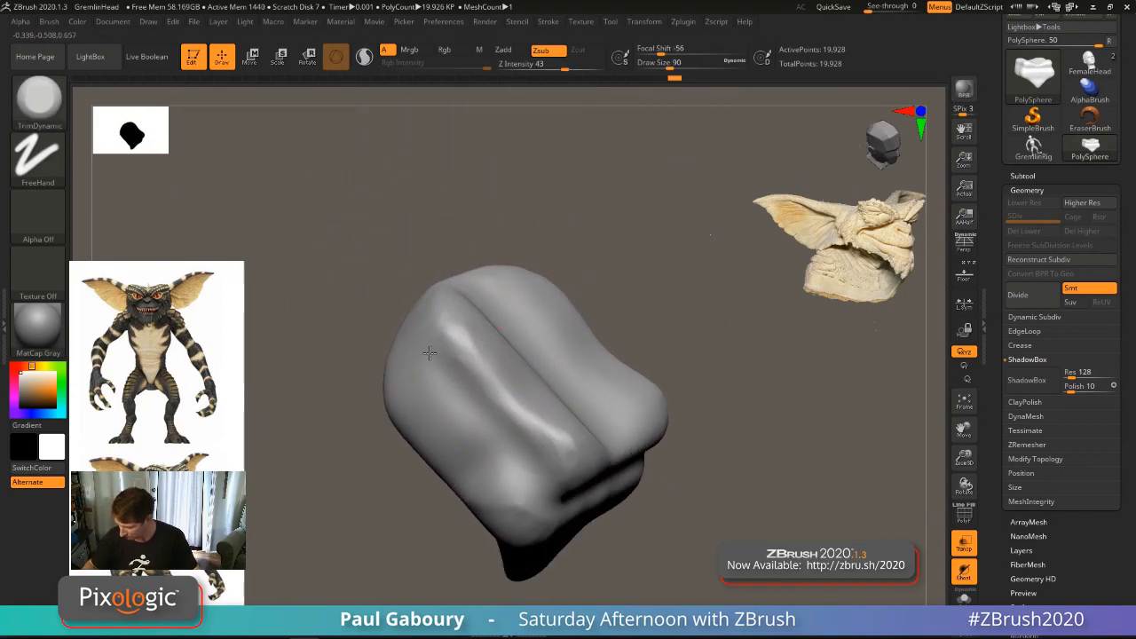
pyautogui.moveTo(418, 313); pyautogui.dragTo(505, 367, button='right')
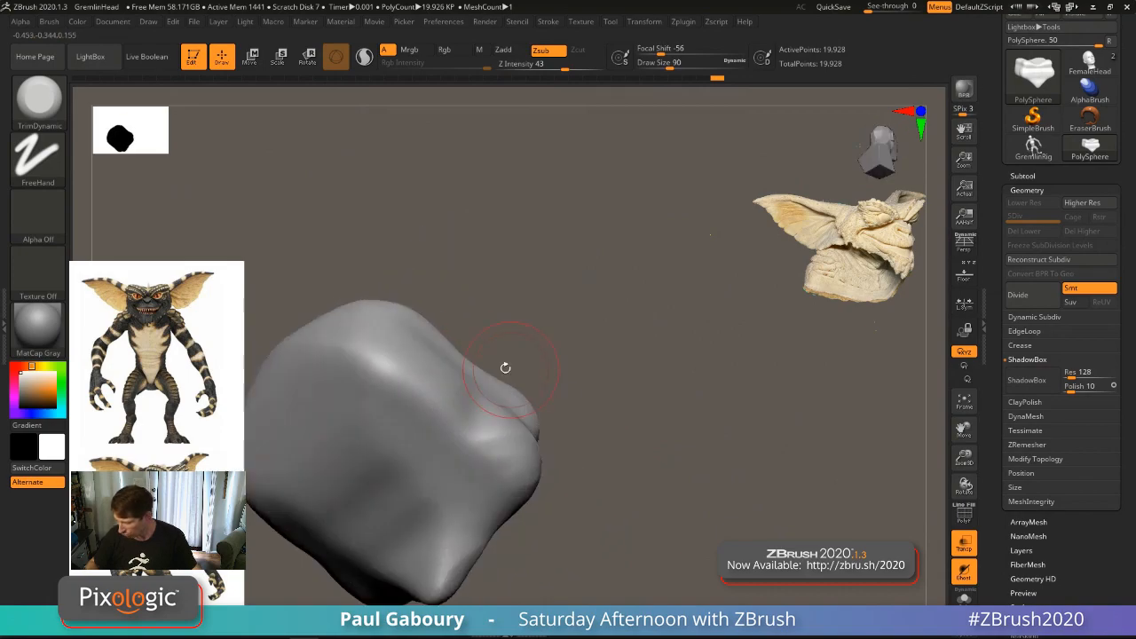
pyautogui.moveTo(274, 414); pyautogui.dragTo(541, 413, button='right')
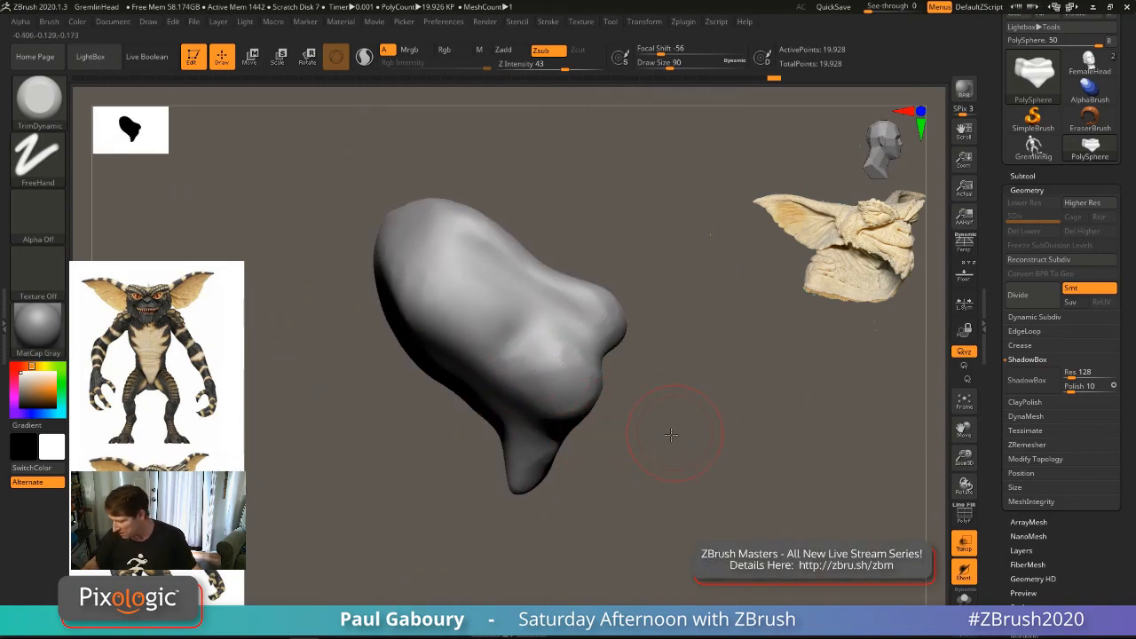
# Step: Convert the head mesh to a DynaMesh at a resolution of 128
pyautogui.moveTo(672, 434)
pyautogui.keyDown('shift'); pyautogui.mouseDown(button='right')
pyautogui.moveTo(728, 416)
pyautogui.moveTo(672, 393)
pyautogui.mouseUp(button='right'); pyautogui.keyUp('shift')
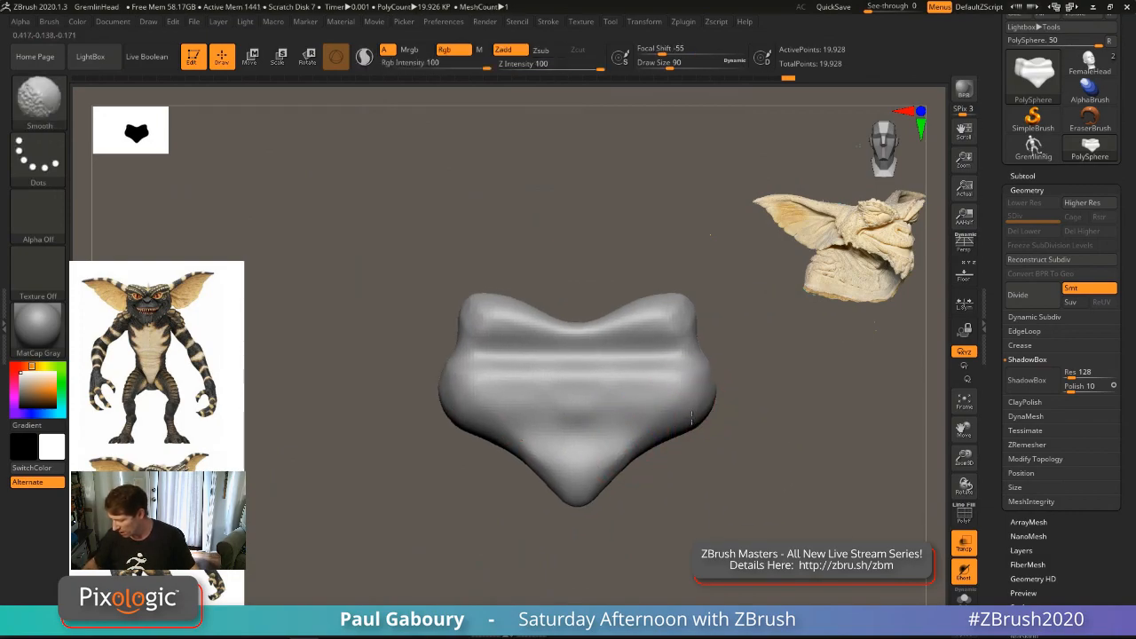
pyautogui.keyDown('alt'); pyautogui.moveTo(686, 483); pyautogui.dragTo(612, 451, button='right'); pyautogui.keyUp('alt')
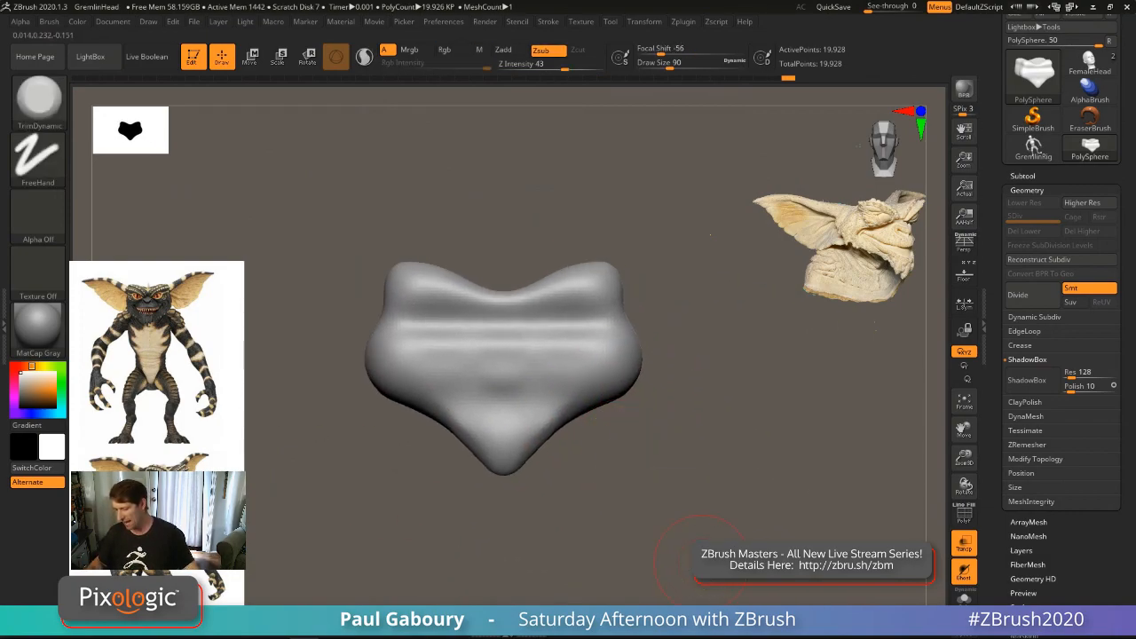
pyautogui.click(1030, 359)
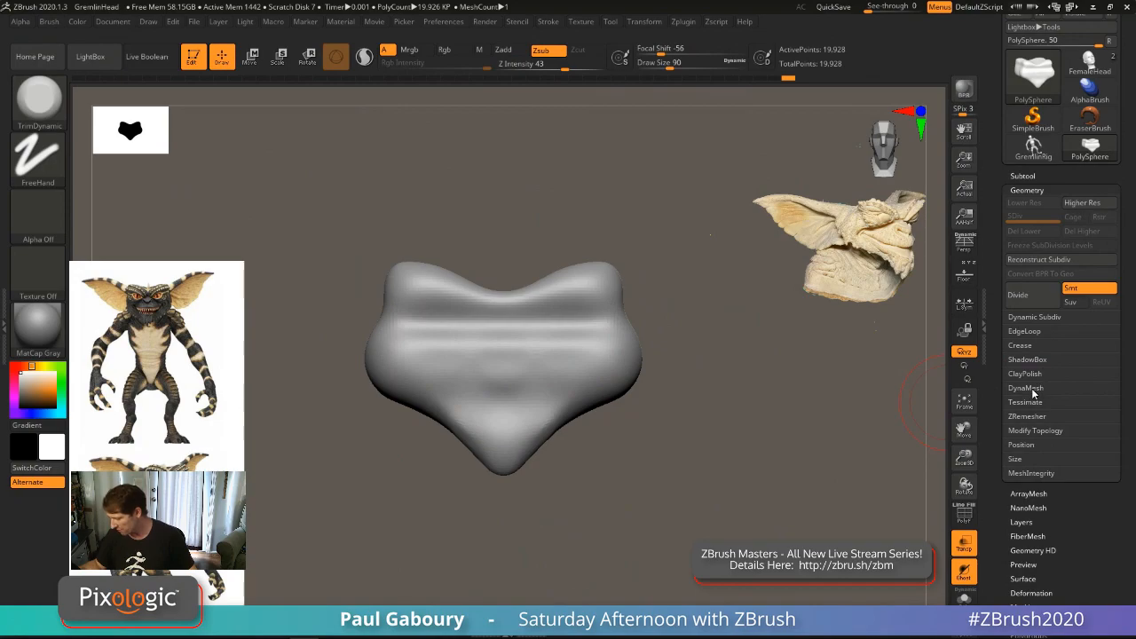
pyautogui.click(1025, 388)
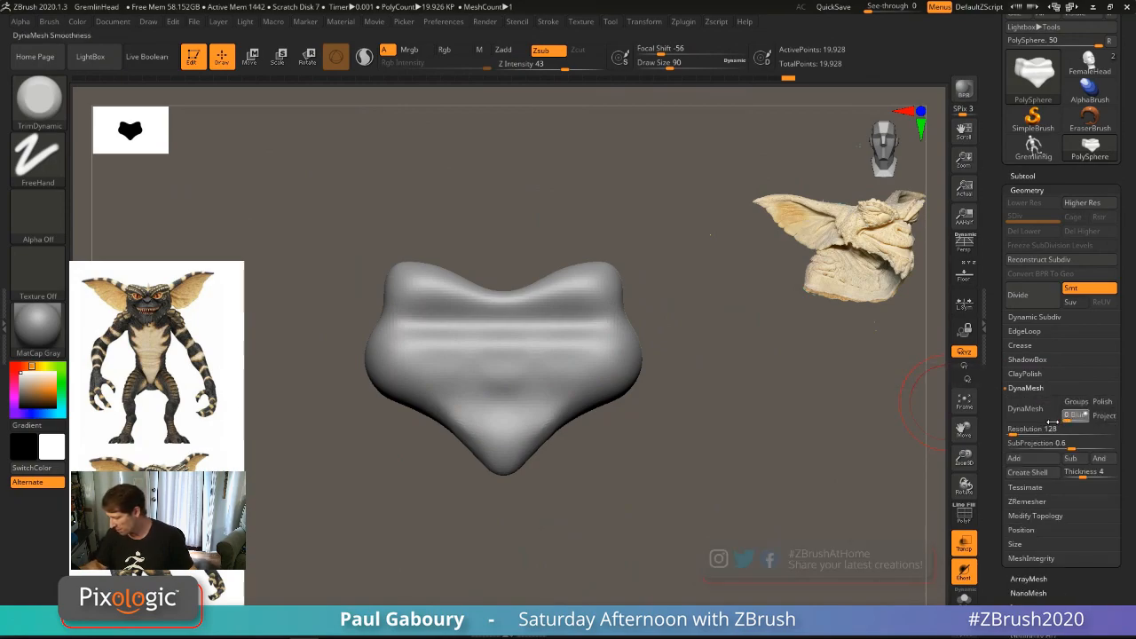
pyautogui.click(1026, 408)
pyautogui.moveTo(579, 463)
pyautogui.mouseDown()
pyautogui.moveTo(614, 479)
pyautogui.moveTo(556, 400)
pyautogui.mouseUp()
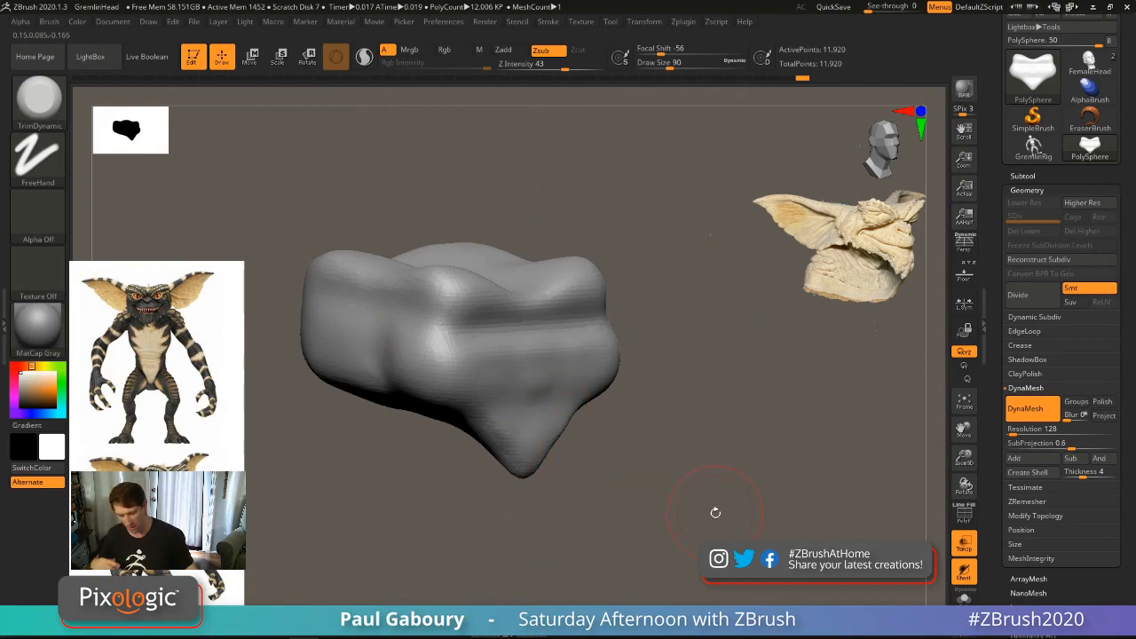
# Step: Undo the 128 DynaMesh conversion and convert the head to a DynaMesh at a resolution of 256
pyautogui.press('ctrl')
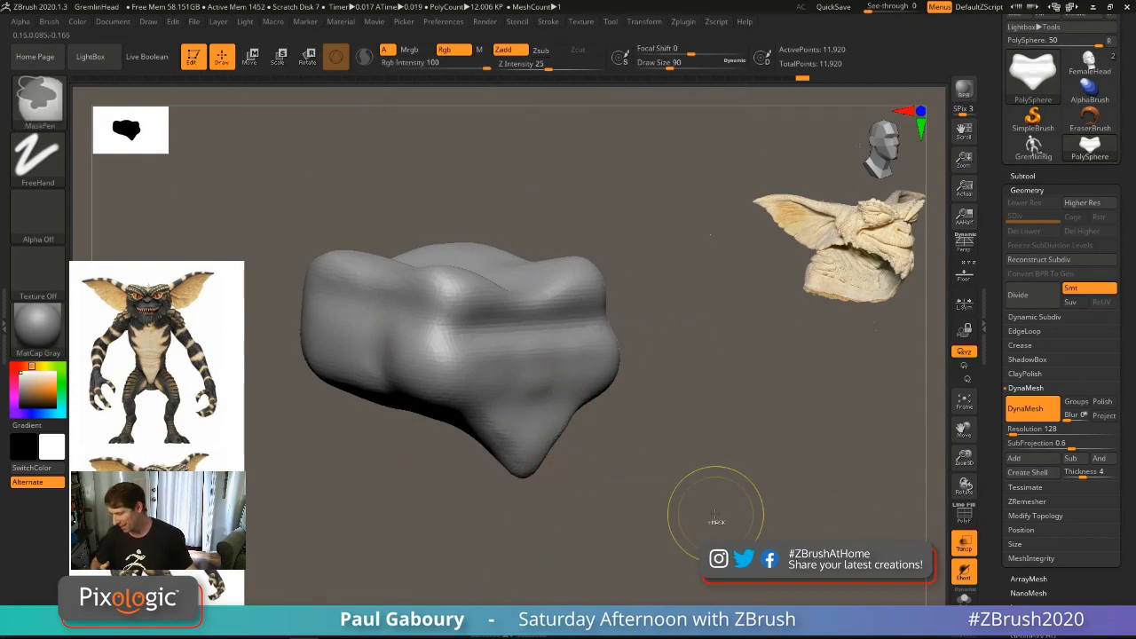
pyautogui.hotkey('ctrl', 'z')
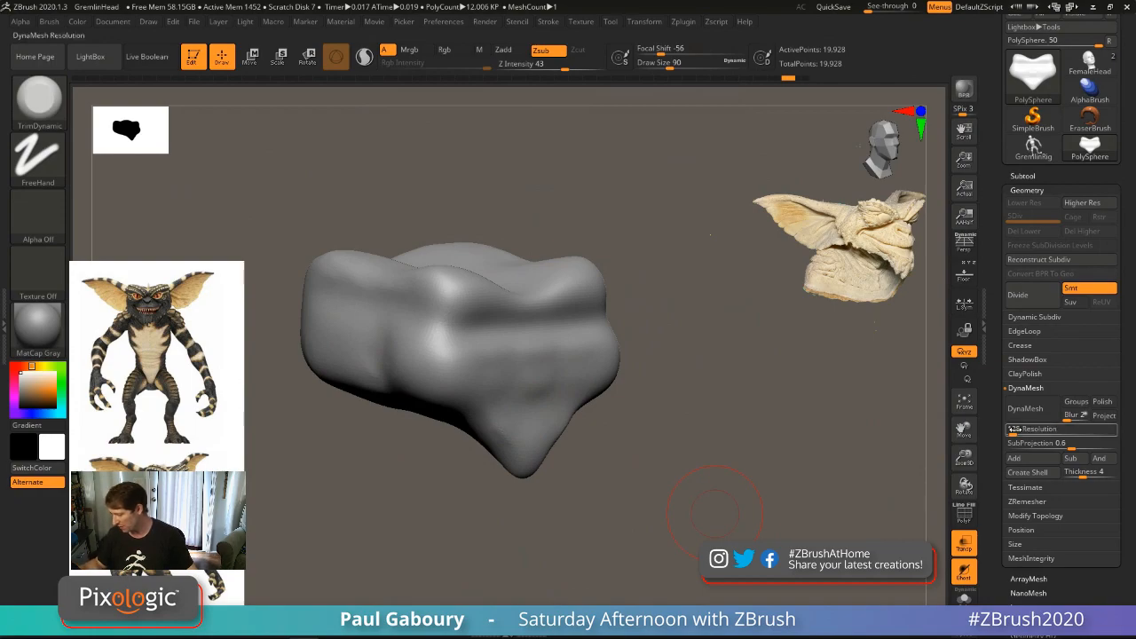
pyautogui.click(1014, 431)
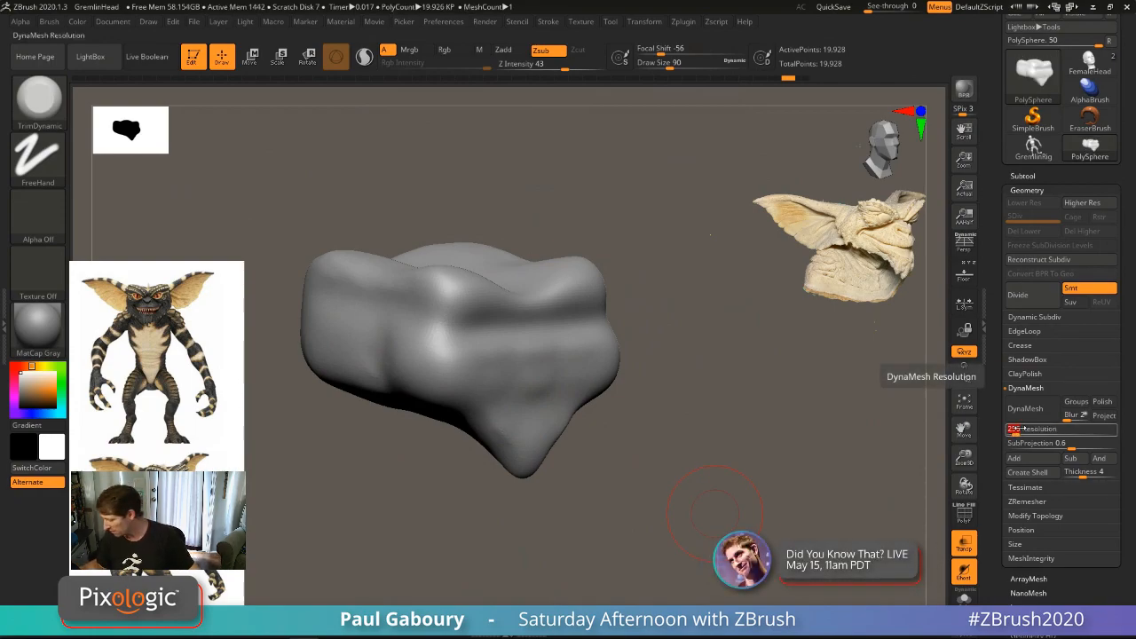
pyautogui.click(1072, 415)
pyautogui.write('0')
pyautogui.click(1030, 411)
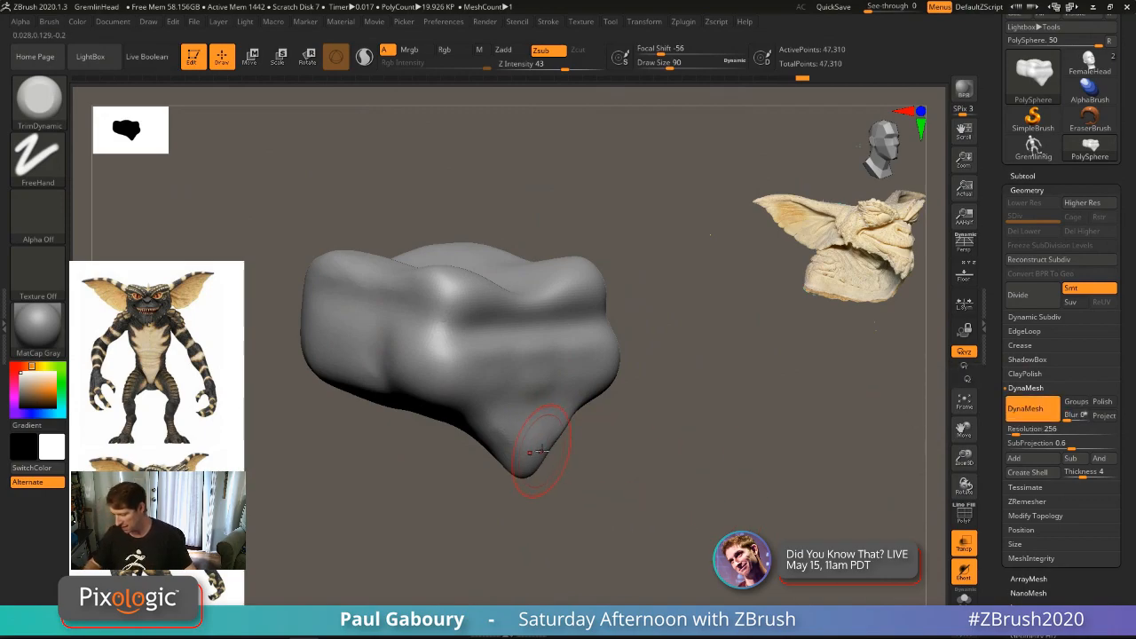
# Step: Smooth the trim marks and hard transitions on the front, top and jaw of the head with the Smooth brush
pyautogui.press('shift')
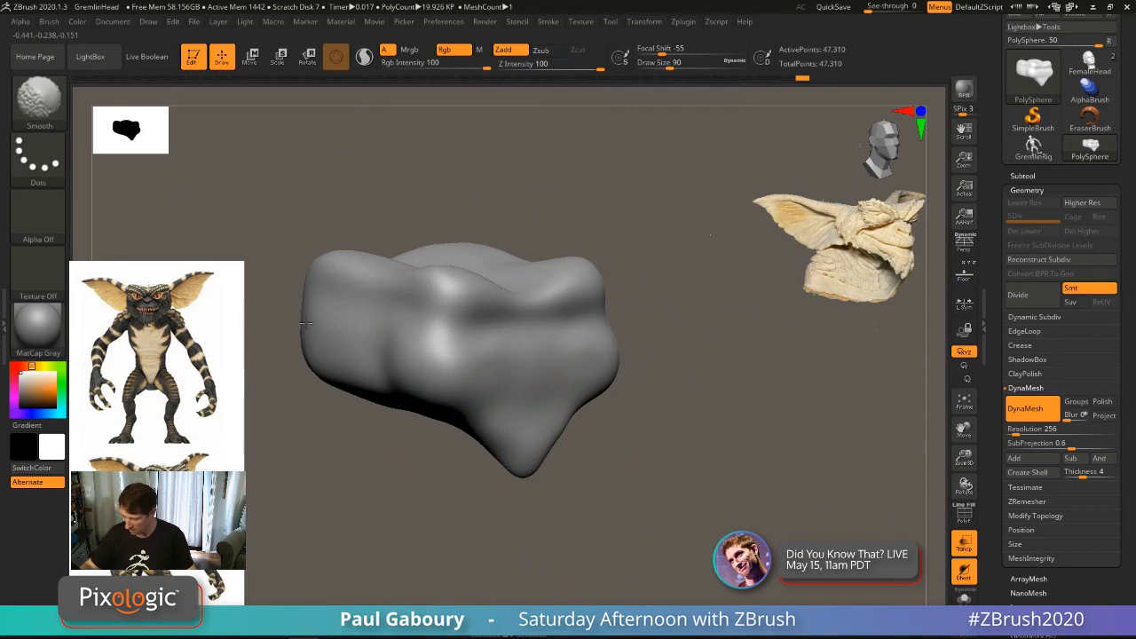
pyautogui.moveTo(318, 278); pyautogui.dragTo(494, 252, button='right')
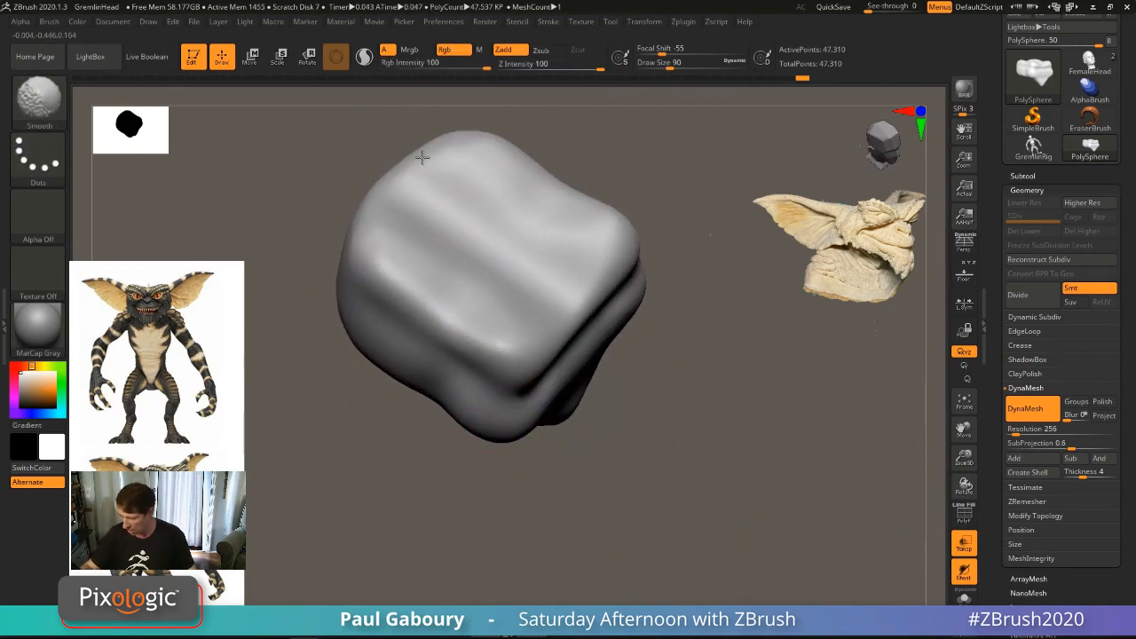
pyautogui.press('alt')
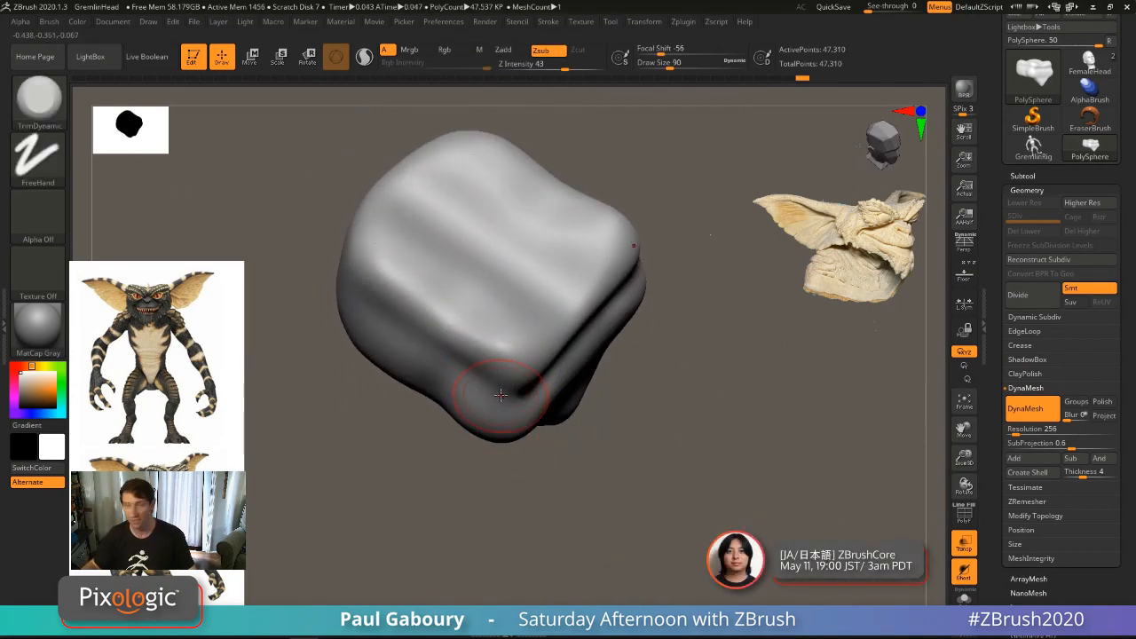
pyautogui.moveTo(507, 400)
pyautogui.mouseDown(button='right')
pyautogui.moveTo(517, 375)
pyautogui.moveTo(527, 398)
pyautogui.moveTo(463, 389)
pyautogui.mouseUp(button='right')
pyautogui.press('shift')
pyautogui.moveTo(452, 444); pyautogui.dragTo(599, 447, button='right')
pyautogui.moveTo(528, 467); pyautogui.dragTo(586, 473, button='right')
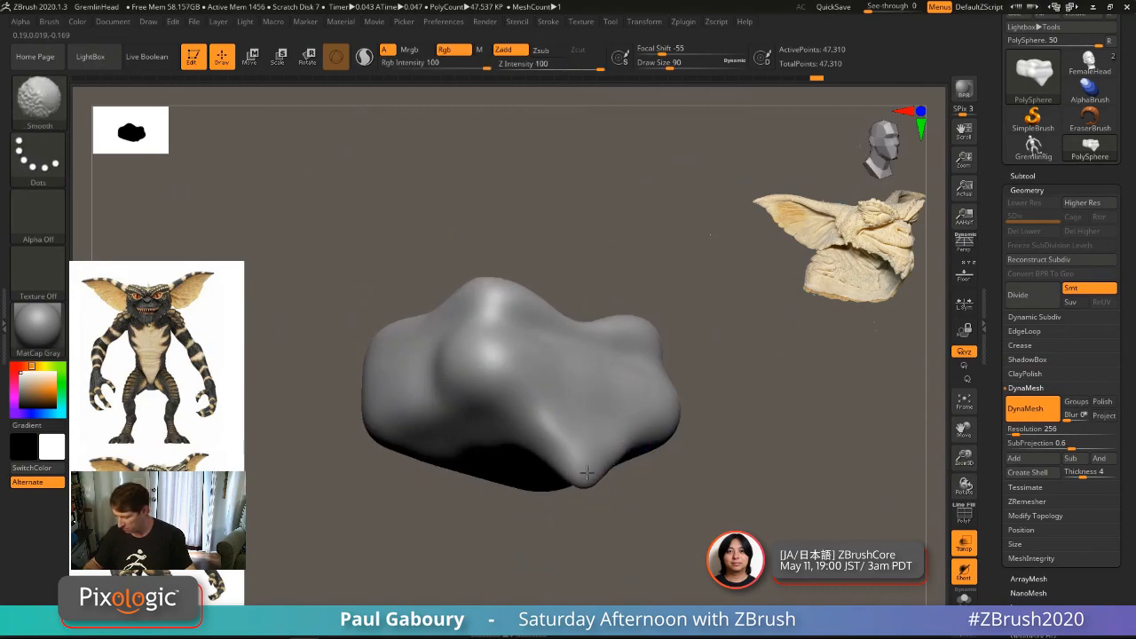
pyautogui.keyDown('shift'); pyautogui.moveTo(430, 503); pyautogui.dragTo(680, 488, button='right'); pyautogui.keyUp('shift')
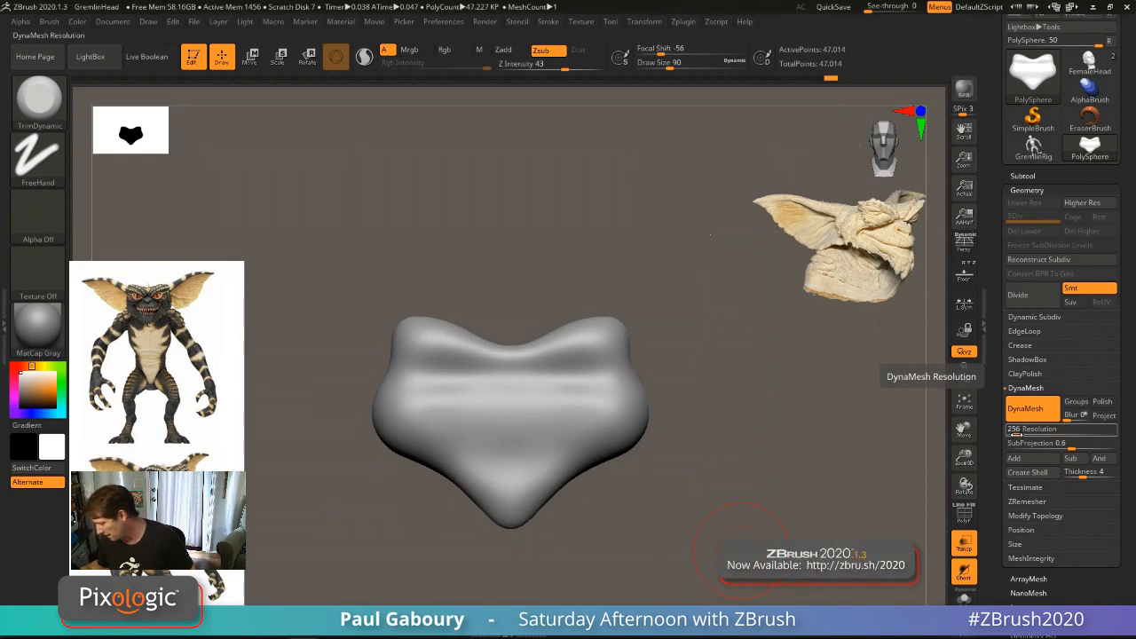
# Step: Reduce the TrimDynamic brush's Draw Size to 35
pyautogui.click(1013, 430)
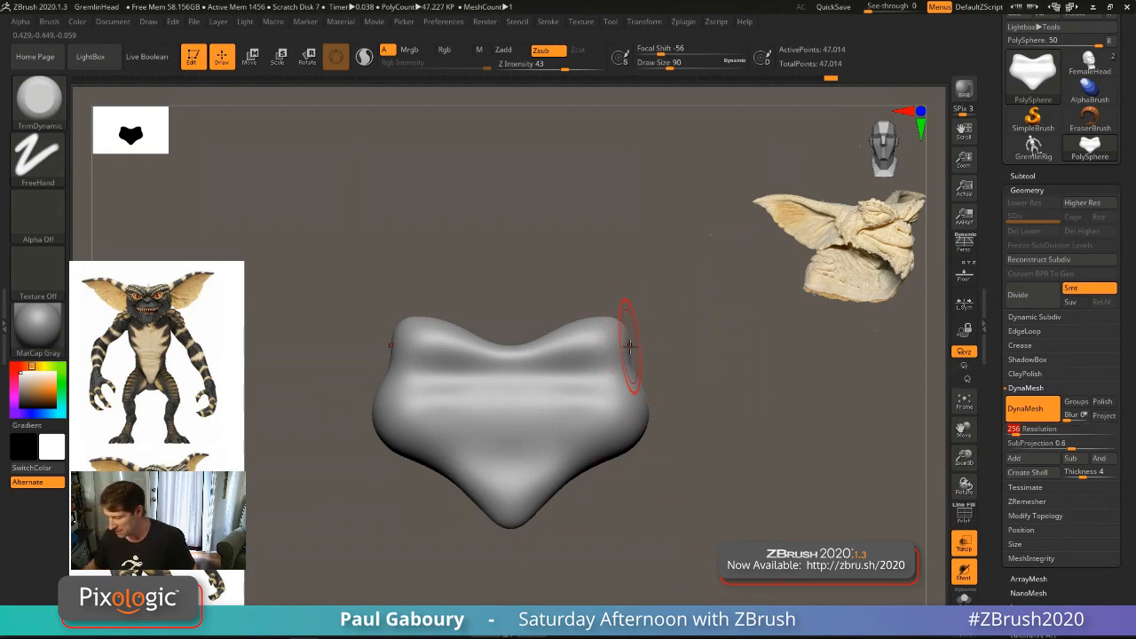
pyautogui.press('s')
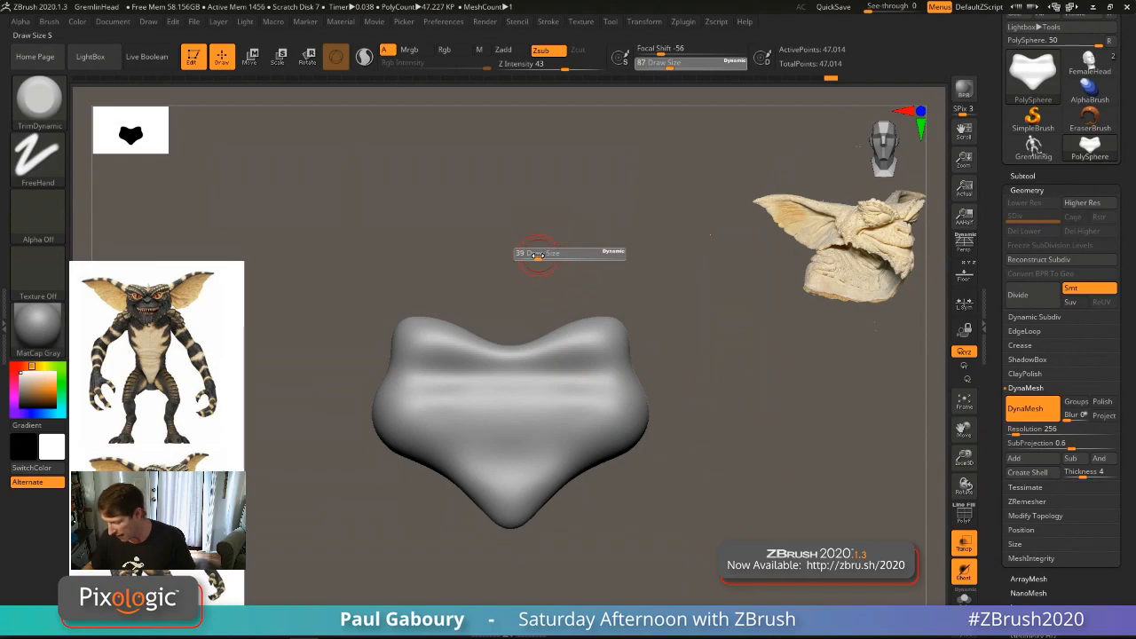
pyautogui.click(537, 255)
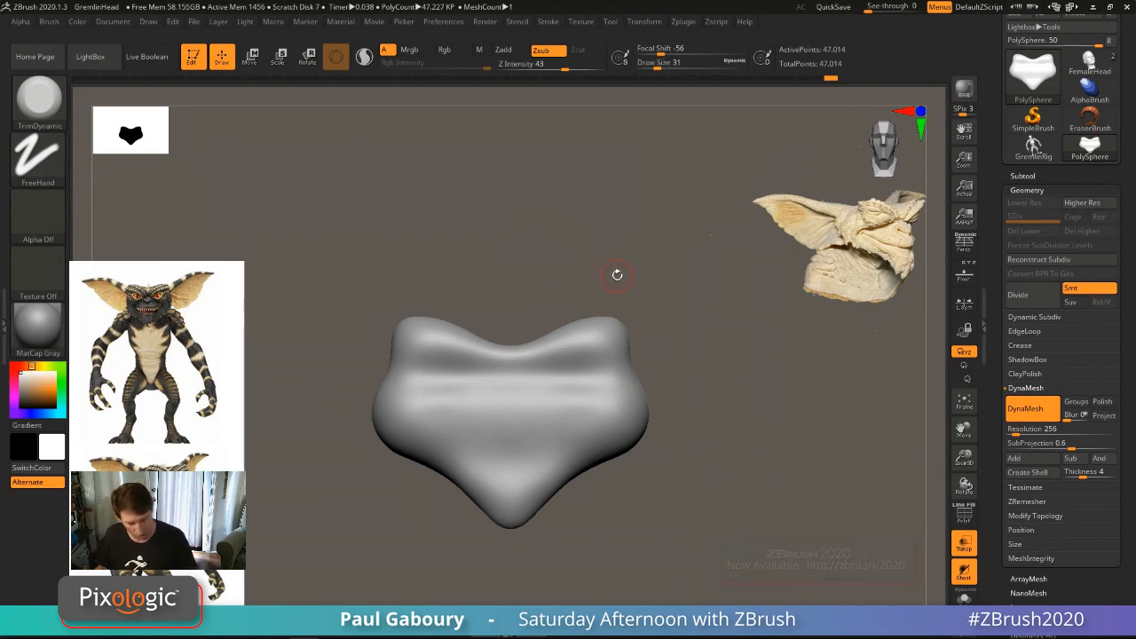
pyautogui.press('b')
pyautogui.press('d')
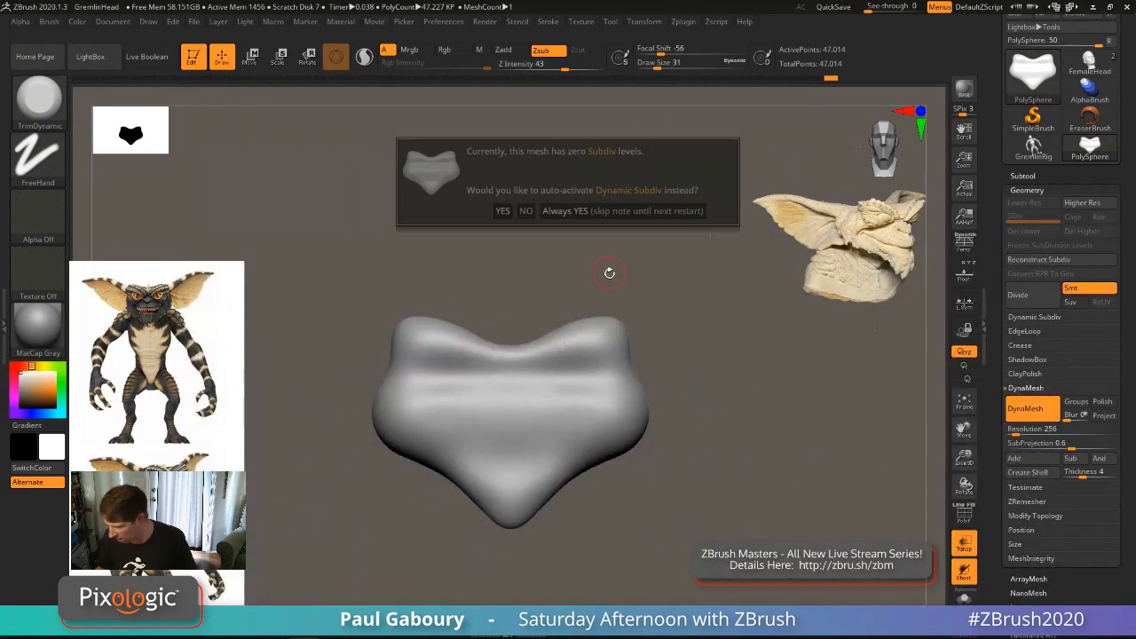
pyautogui.press('Escape')
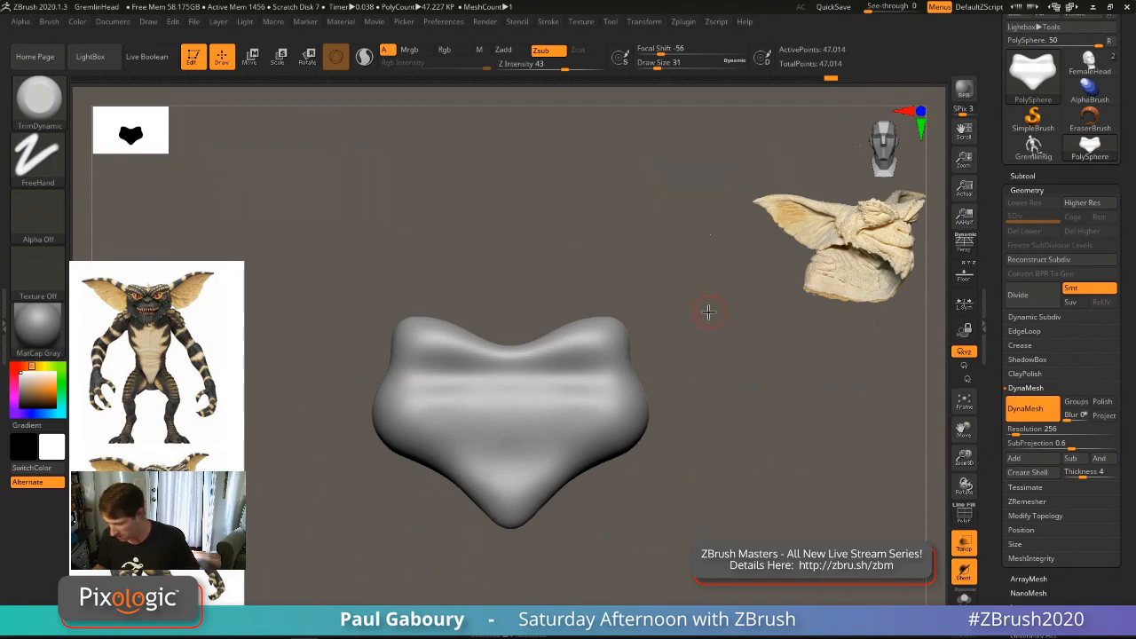
pyautogui.write('s')
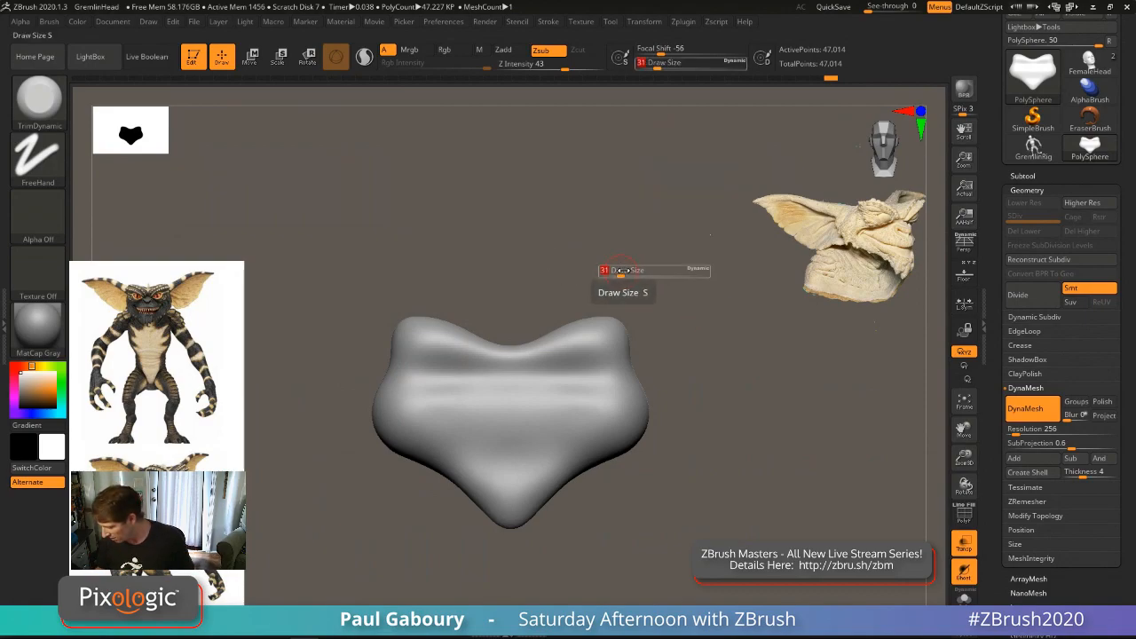
pyautogui.write('35')
pyautogui.press('Return')
# Step: Enlarge the TrimDynamic brush's Draw Size to 44 and finally to 140
pyautogui.press('s')
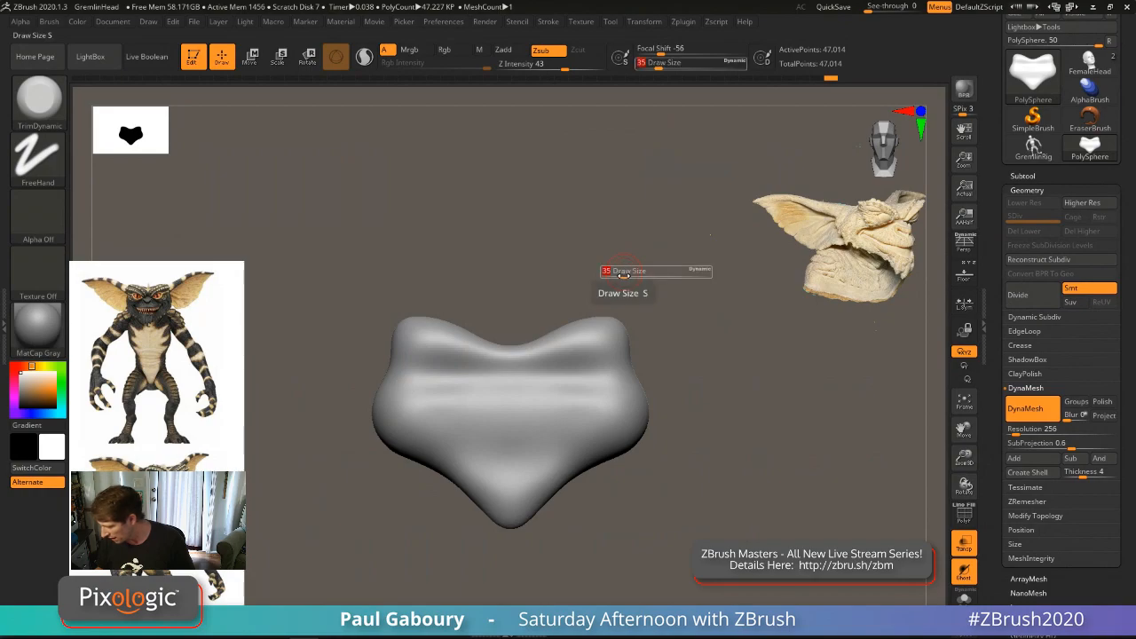
pyautogui.click(629, 270)
pyautogui.press('s')
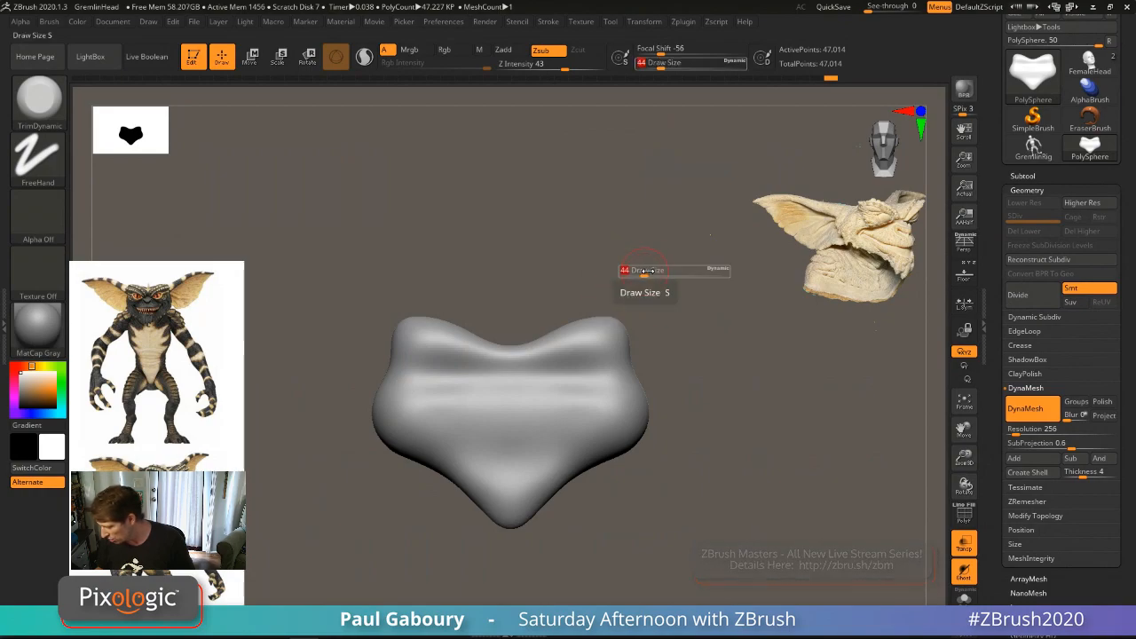
pyautogui.moveTo(624, 271)
pyautogui.mouseDown()
pyautogui.moveTo(677, 263)
pyautogui.moveTo(668, 267)
pyautogui.mouseUp()
pyautogui.press('s')
pyautogui.click(642, 268)
pyautogui.press('s')
pyautogui.press('s')
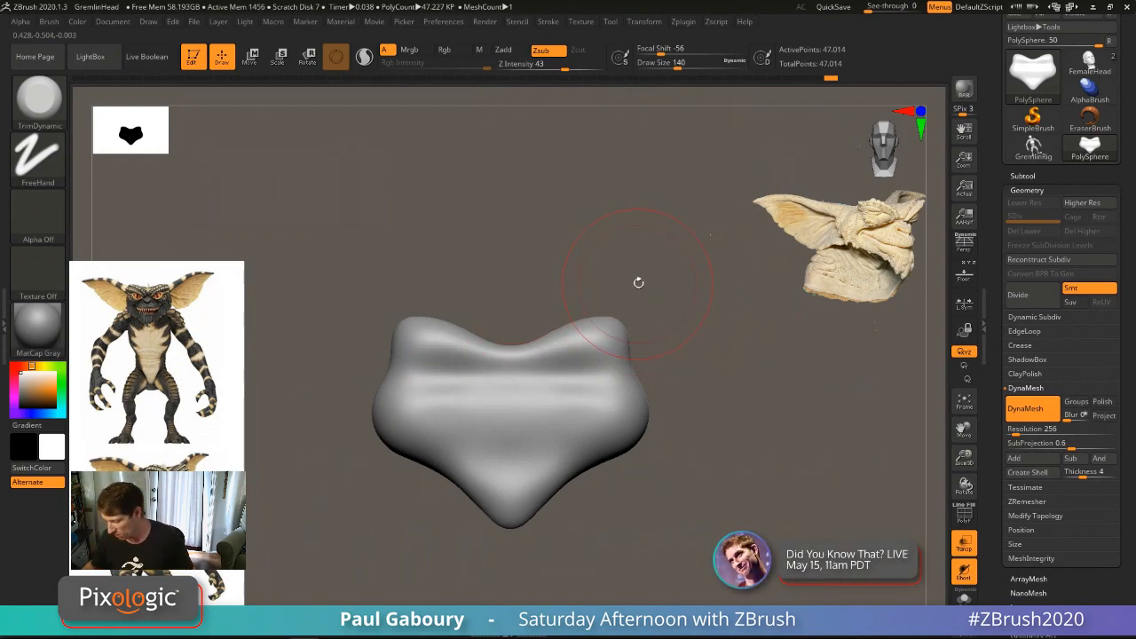
# Step: Show the reference images on the floor grid planes, compare them with the head from an angled view, and hide them
pyautogui.hotkey('shift', 'z')
pyautogui.press('z')
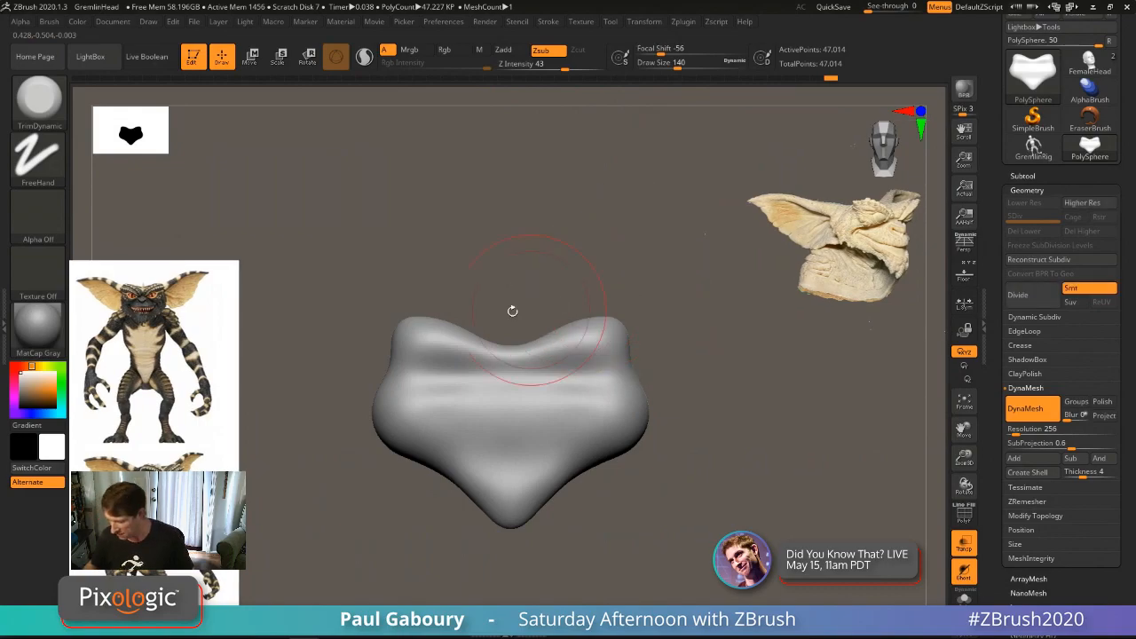
pyautogui.click(79, 22)
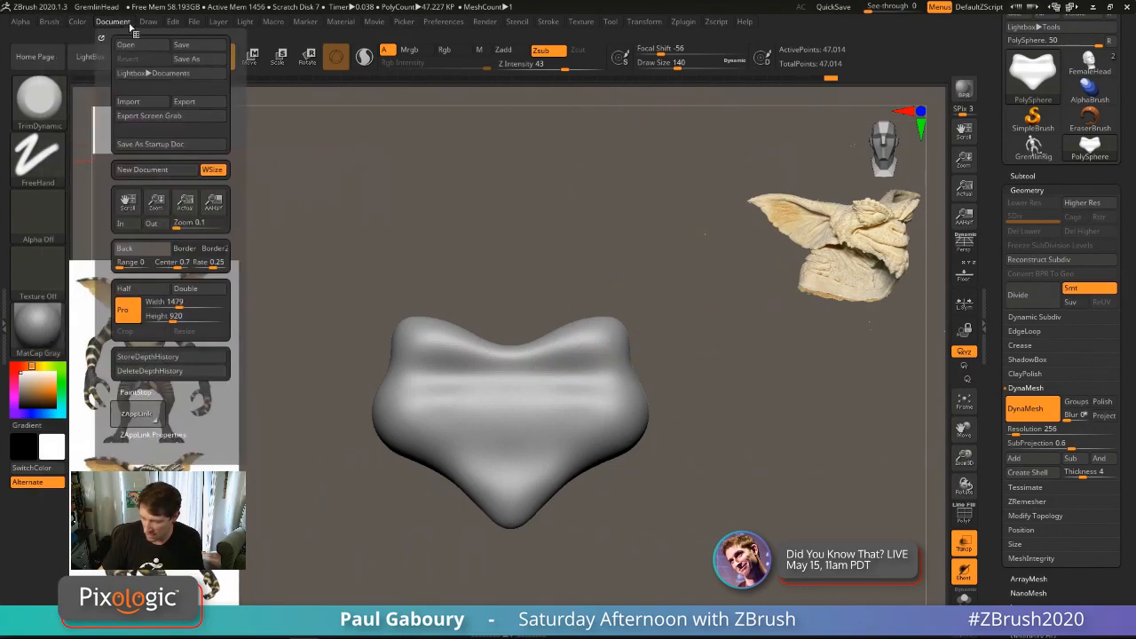
pyautogui.scroll(-5, 265, 408)
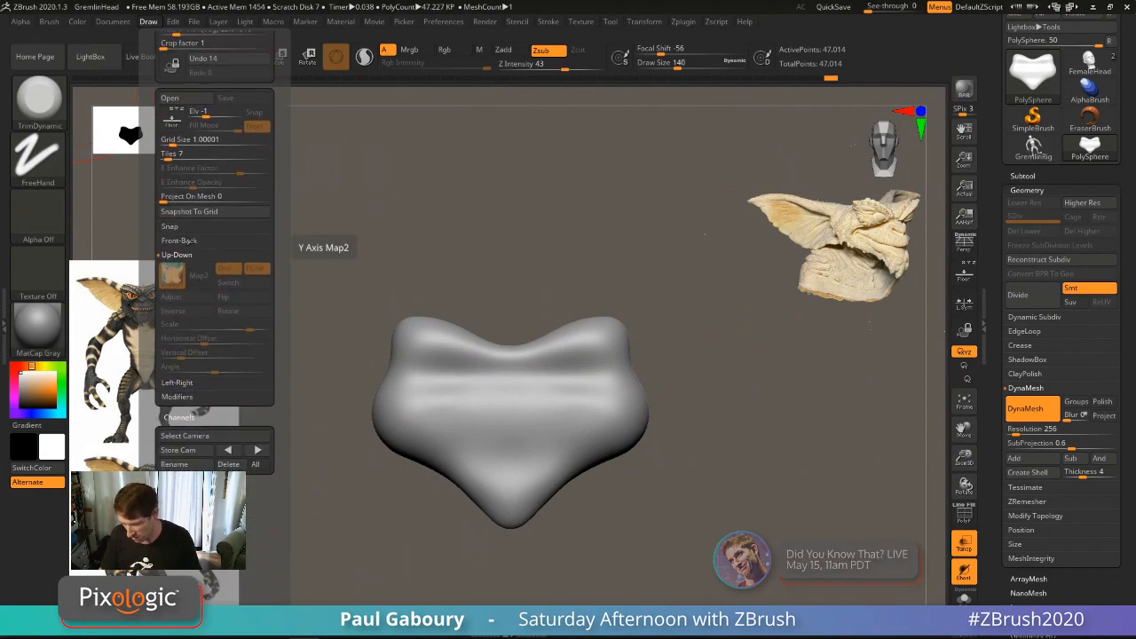
pyautogui.click(171, 118)
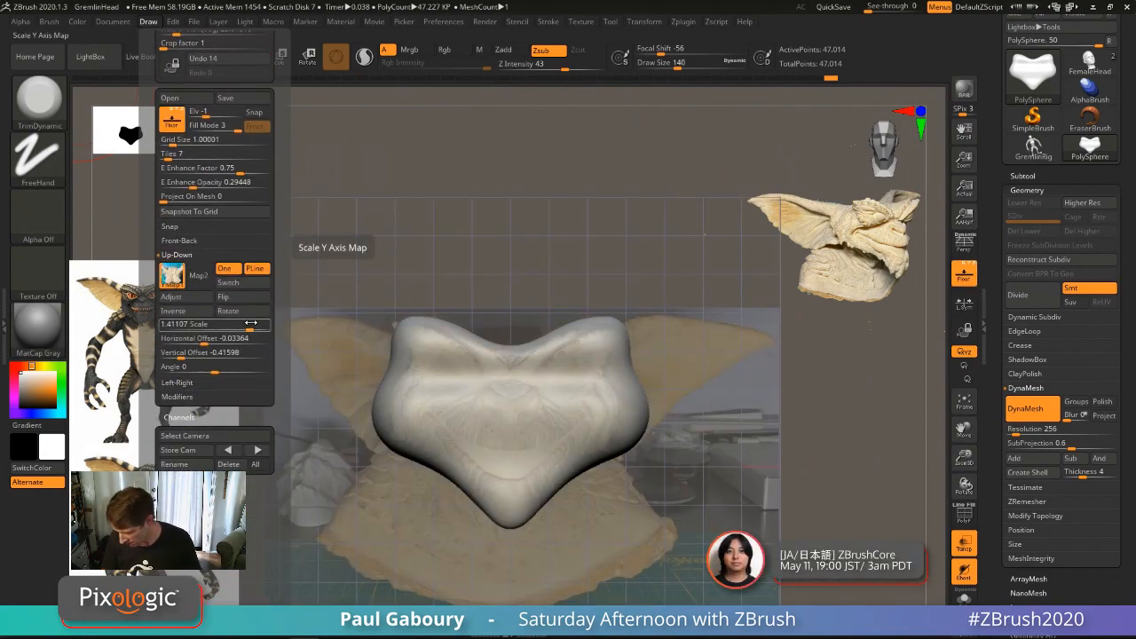
pyautogui.moveTo(252, 324); pyautogui.dragTo(206, 339)
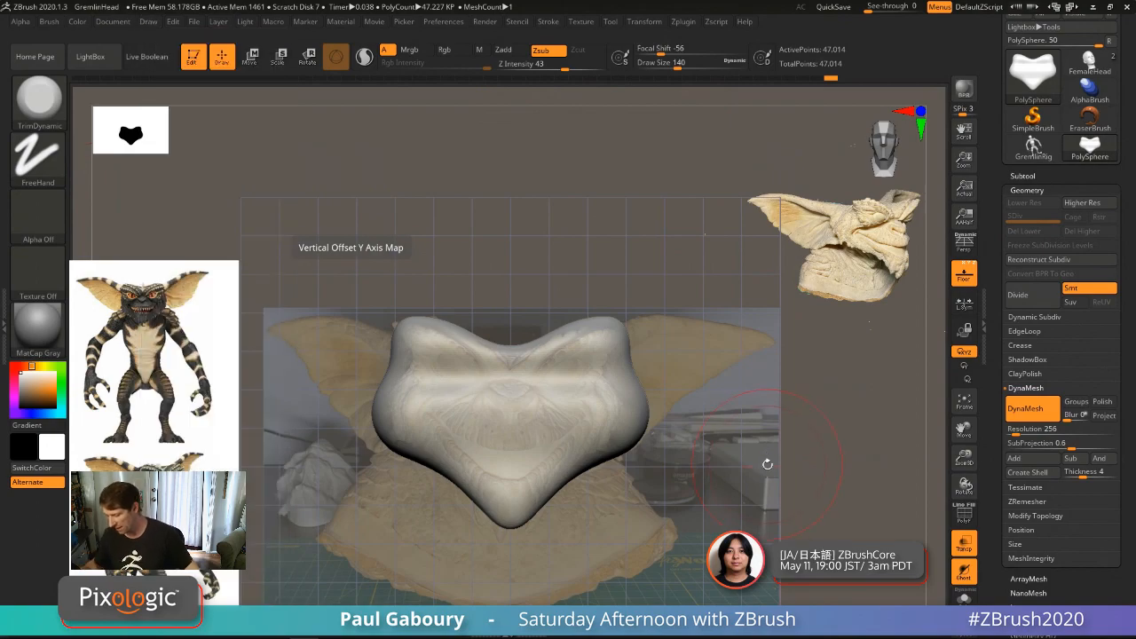
pyautogui.moveTo(766, 464)
pyautogui.mouseDown()
pyautogui.moveTo(736, 469)
pyautogui.moveTo(708, 451)
pyautogui.moveTo(720, 423)
pyautogui.moveTo(685, 436)
pyautogui.moveTo(680, 513)
pyautogui.moveTo(680, 457)
pyautogui.moveTo(690, 444)
pyautogui.moveTo(705, 448)
pyautogui.mouseUp()
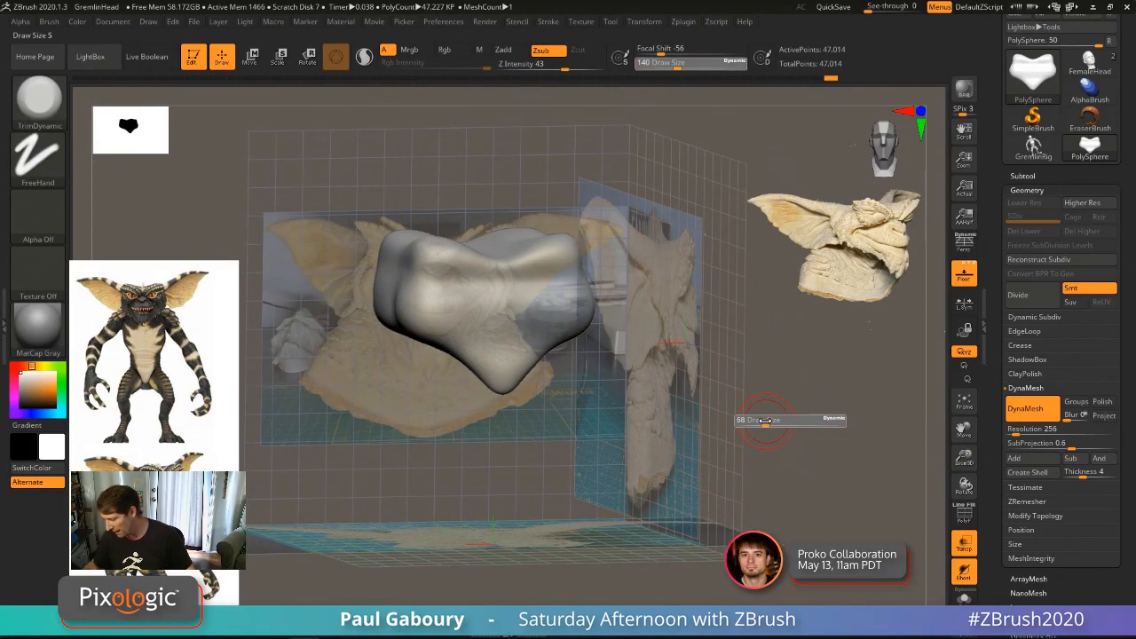
pyautogui.click(964, 275)
# Step: Choose the ClayBuildup brush at Draw Size 35 and add strokes along the underside of the brow, slanting toward the nose
pyautogui.moveTo(778, 394)
pyautogui.keyDown('ctrl'); pyautogui.mouseDown(button='right')
pyautogui.moveTo(708, 485)
pyautogui.moveTo(702, 469)
pyautogui.mouseUp(button='right'); pyautogui.keyUp('ctrl')
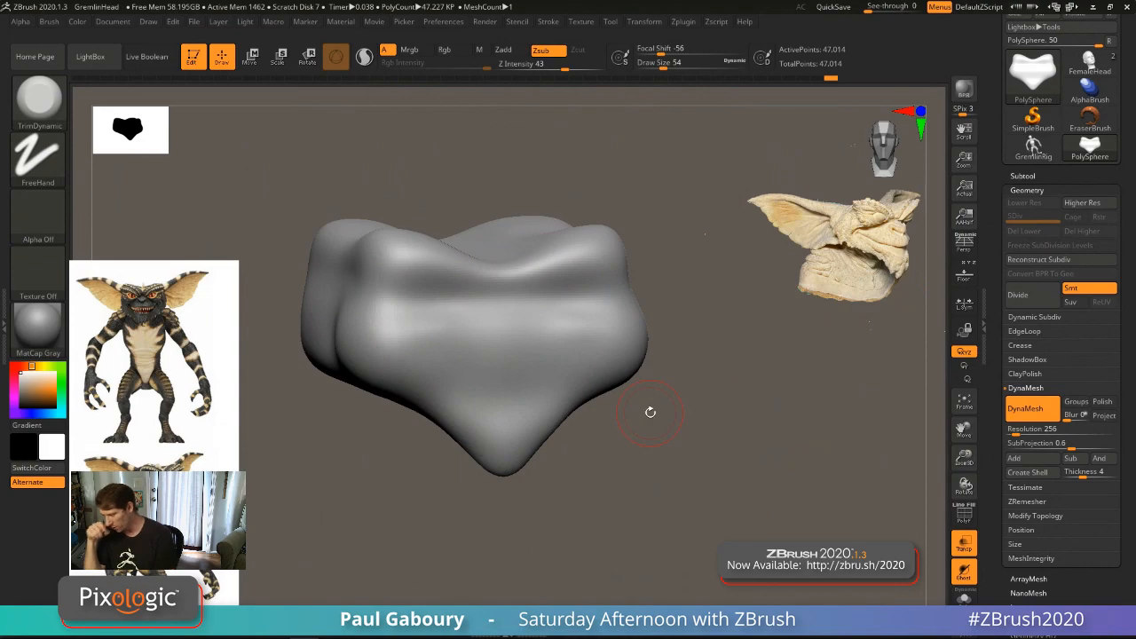
pyautogui.press('b')
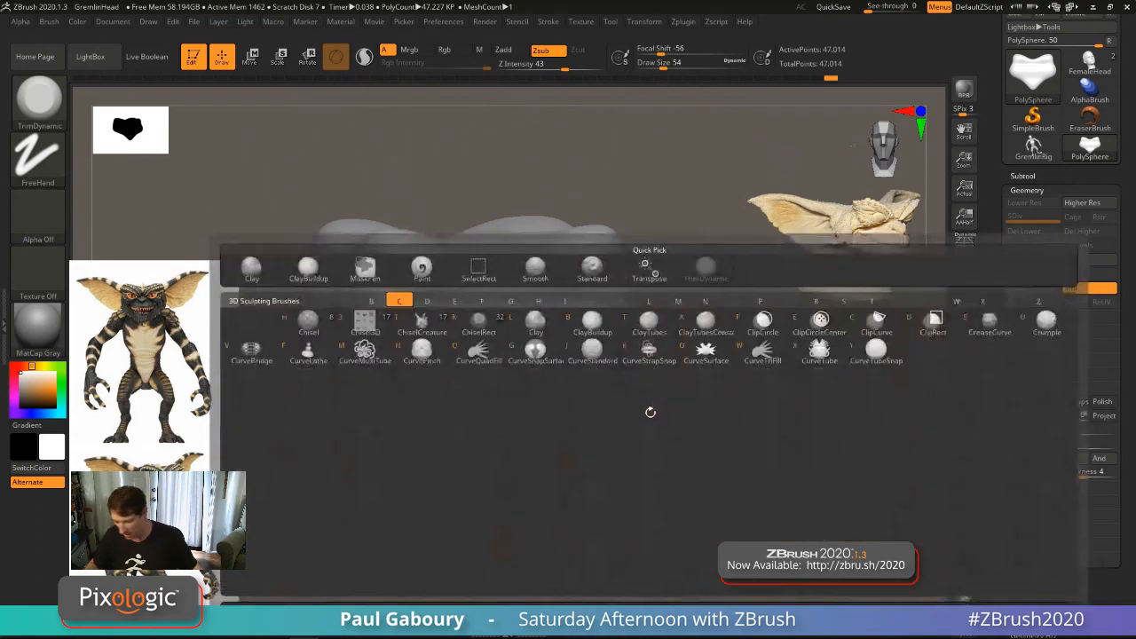
pyautogui.press('c')
pyautogui.press('b')
pyautogui.press('s')
pyautogui.moveTo(596, 452); pyautogui.dragTo(594, 452)
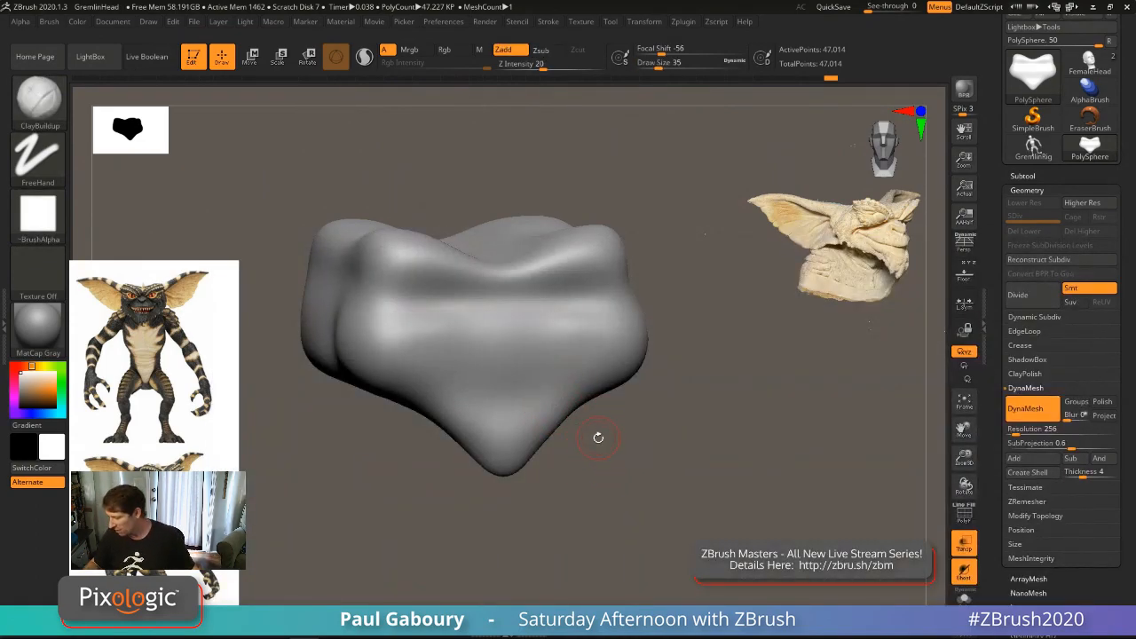
pyautogui.moveTo(586, 414)
pyautogui.keyDown('alt'); pyautogui.mouseDown(button='right')
pyautogui.moveTo(599, 459)
pyautogui.moveTo(576, 426)
pyautogui.moveTo(600, 458)
pyautogui.moveTo(575, 421)
pyautogui.mouseUp(button='right'); pyautogui.keyUp('alt')
pyautogui.moveTo(372, 303)
pyautogui.mouseDown()
pyautogui.moveTo(492, 349)
pyautogui.moveTo(382, 307)
pyautogui.mouseUp()
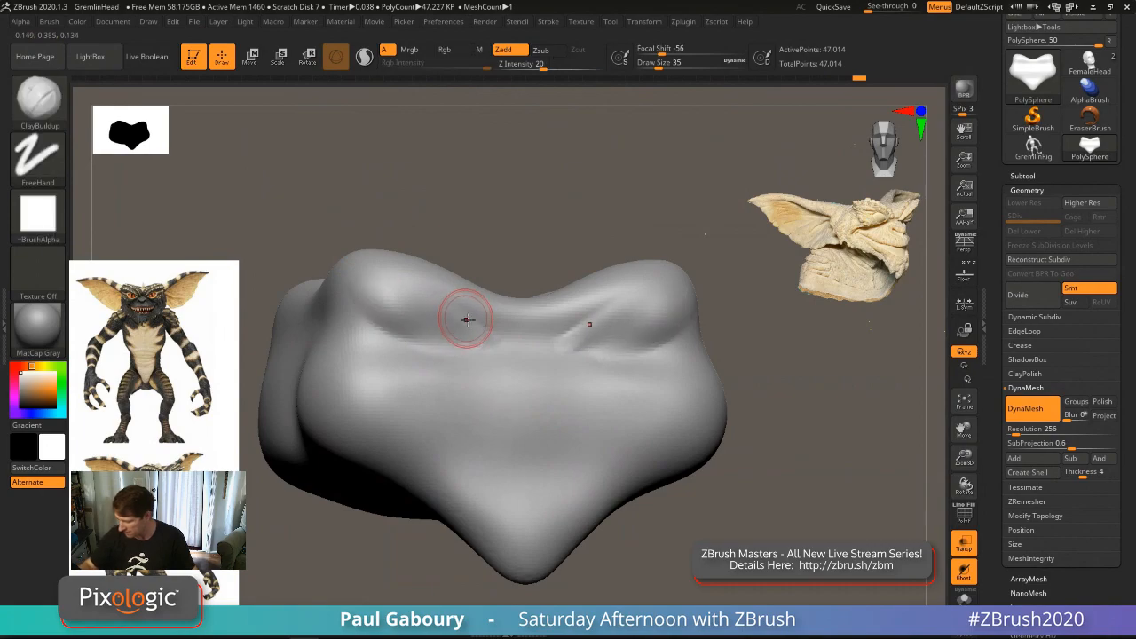
pyautogui.moveTo(474, 338)
pyautogui.mouseDown(button='right')
pyautogui.moveTo(480, 365)
pyautogui.moveTo(522, 344)
pyautogui.mouseUp(button='right')
pyautogui.moveTo(392, 303); pyautogui.dragTo(471, 358)
pyautogui.moveTo(399, 296); pyautogui.dragTo(500, 346)
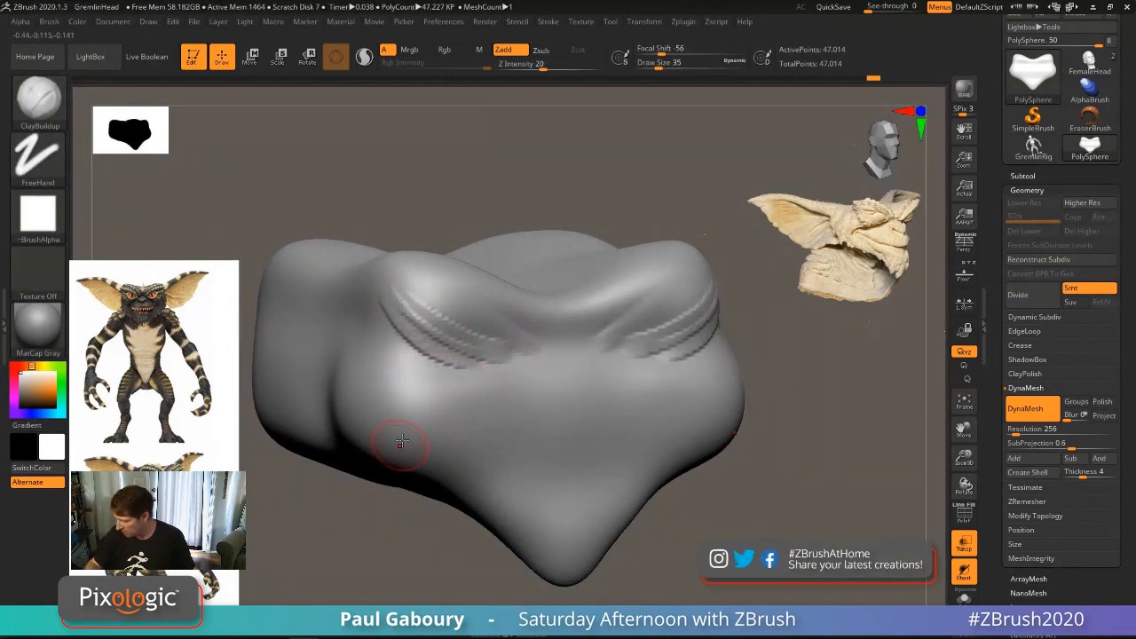
# Step: Try a ClayBuildup stroke across the side of the cheek and undo it
pyautogui.moveTo(365, 370)
pyautogui.mouseDown()
pyautogui.moveTo(369, 392)
pyautogui.moveTo(407, 383)
pyautogui.moveTo(430, 426)
pyautogui.mouseUp()
pyautogui.hotkey('ctrl', 'z')
pyautogui.hotkey('ctrl', 'z')
pyautogui.hotkey('ctrl', 'z')
pyautogui.hotkey('ctrl', 'z')
pyautogui.hotkey('ctrl', 'z')
pyautogui.hotkey('ctrl', 'z')
pyautogui.hotkey('ctrl', 'z')
pyautogui.hotkey('ctrl', 'z')
pyautogui.hotkey('ctrl', 'z')
pyautogui.hotkey('ctrl', 'z')
pyautogui.hotkey('ctrl', 'z')
pyautogui.hotkey('ctrl', 'z')
pyautogui.hotkey('ctrl', 'z')
pyautogui.hotkey('ctrl', 'z')
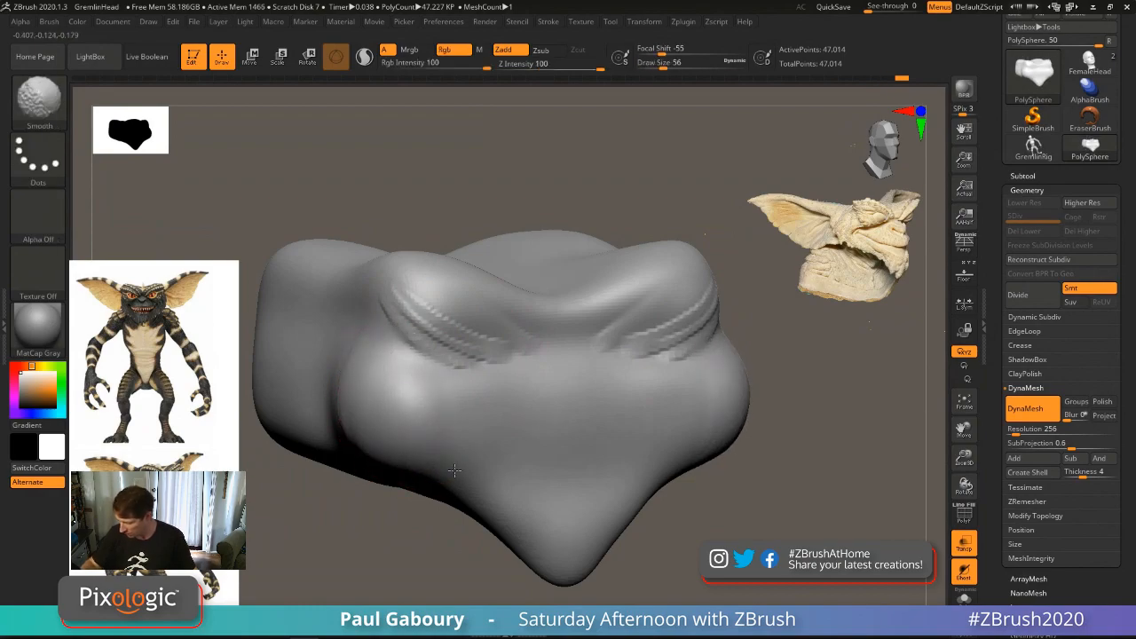
# Step: Build up and smooth the edge from the lower cheek to the chin with ClayBuildup at Draw Size 56, and update the DynaMesh
pyautogui.keyDown('alt'); pyautogui.moveTo(465, 472); pyautogui.dragTo(461, 419, button='right'); pyautogui.keyUp('alt')
pyautogui.moveTo(384, 428); pyautogui.dragTo(499, 506)
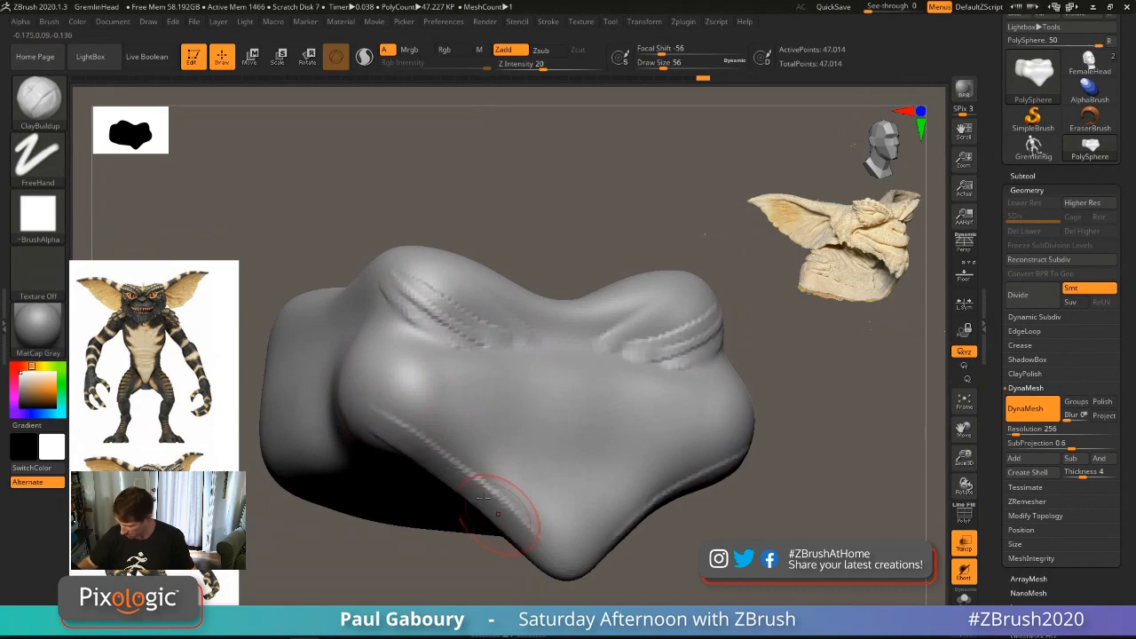
pyautogui.keyDown('alt'); pyautogui.moveTo(484, 495); pyautogui.dragTo(466, 465, button='right'); pyautogui.keyUp('alt')
pyautogui.moveTo(404, 395); pyautogui.dragTo(524, 504)
pyautogui.keyDown('shift'); pyautogui.moveTo(403, 399); pyautogui.dragTo(526, 494); pyautogui.keyUp('shift')
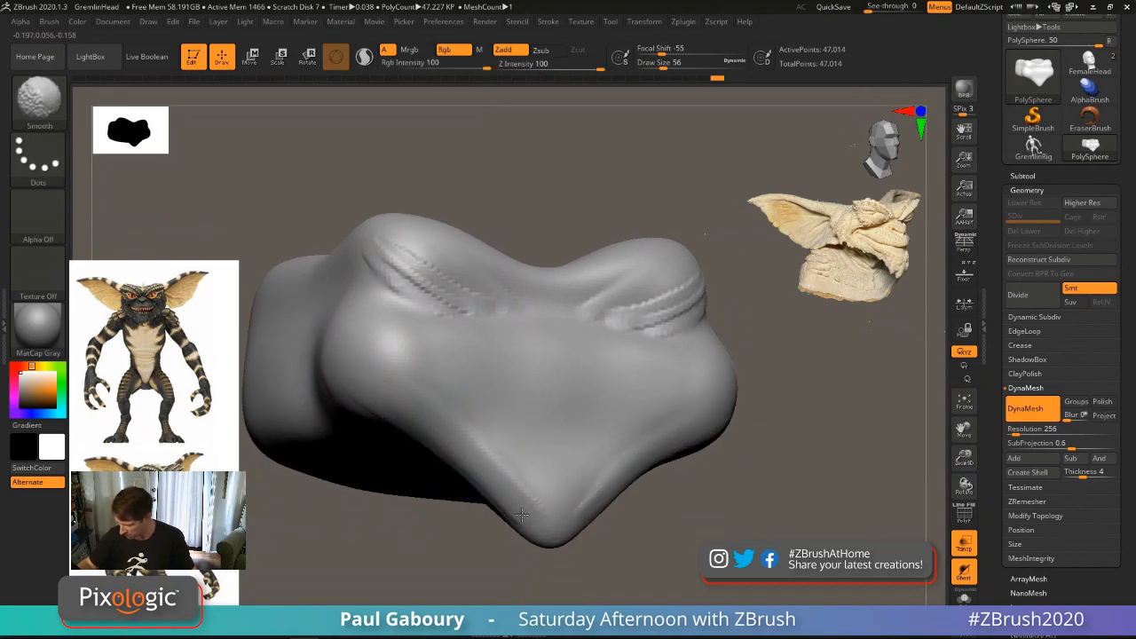
pyautogui.keyDown('ctrl'); pyautogui.moveTo(690, 538); pyautogui.dragTo(709, 554); pyautogui.keyUp('ctrl')
# Step: Thicken the brow ridges above the eyes with ClayBuildup strokes running toward the nose
pyautogui.moveTo(494, 274); pyautogui.dragTo(449, 272, button='right')
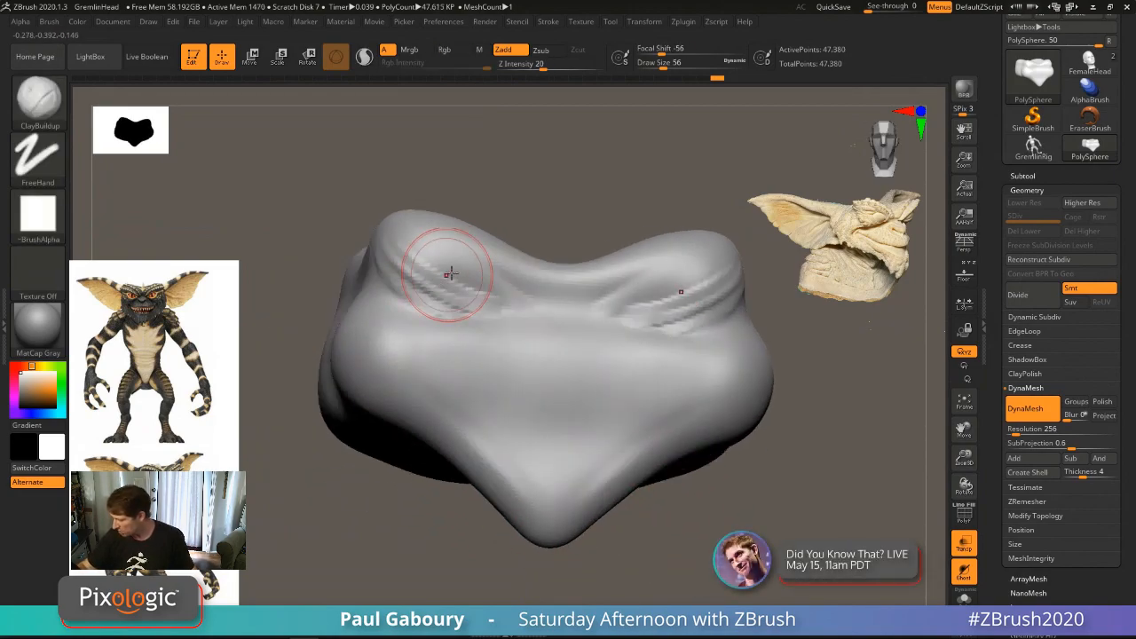
pyautogui.moveTo(434, 272)
pyautogui.mouseDown()
pyautogui.moveTo(504, 279)
pyautogui.moveTo(458, 246)
pyautogui.moveTo(413, 261)
pyautogui.moveTo(497, 297)
pyautogui.mouseUp()
pyautogui.moveTo(530, 272); pyautogui.dragTo(572, 293, button='right')
pyautogui.moveTo(503, 254)
pyautogui.mouseDown()
pyautogui.moveTo(514, 286)
pyautogui.moveTo(484, 284)
pyautogui.moveTo(433, 253)
pyautogui.moveTo(446, 256)
pyautogui.mouseUp()
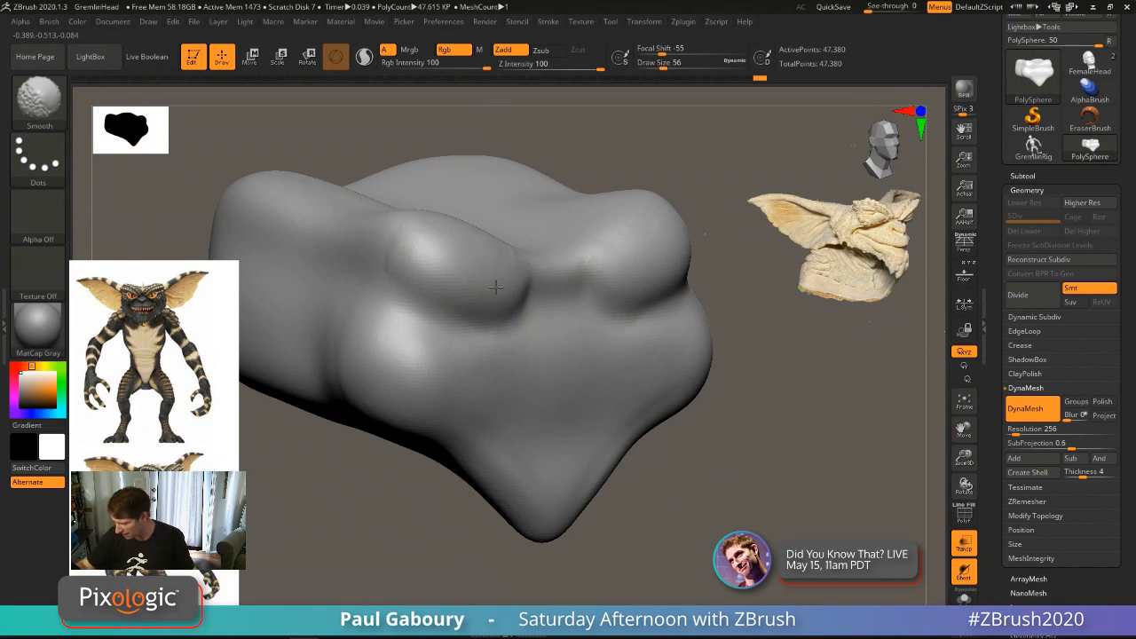
# Step: Smooth the lower edge of the brow ridges and the area beneath them
pyautogui.moveTo(781, 527)
pyautogui.mouseDown(button='right')
pyautogui.moveTo(774, 498)
pyautogui.moveTo(716, 468)
pyautogui.moveTo(614, 381)
pyautogui.moveTo(651, 332)
pyautogui.moveTo(617, 373)
pyautogui.mouseUp(button='right')
pyautogui.press('shift')
pyautogui.moveTo(674, 335)
pyautogui.mouseDown(button='right')
pyautogui.moveTo(667, 355)
pyautogui.moveTo(625, 370)
pyautogui.moveTo(488, 366)
pyautogui.mouseUp(button='right')
pyautogui.moveTo(488, 367)
pyautogui.keyDown('shift'); pyautogui.mouseDown()
pyautogui.moveTo(434, 343)
pyautogui.moveTo(532, 391)
pyautogui.mouseUp(); pyautogui.keyUp('shift')
pyautogui.moveTo(543, 393)
pyautogui.mouseDown(button='right')
pyautogui.moveTo(586, 393)
pyautogui.moveTo(590, 413)
pyautogui.moveTo(590, 393)
pyautogui.mouseUp(button='right')
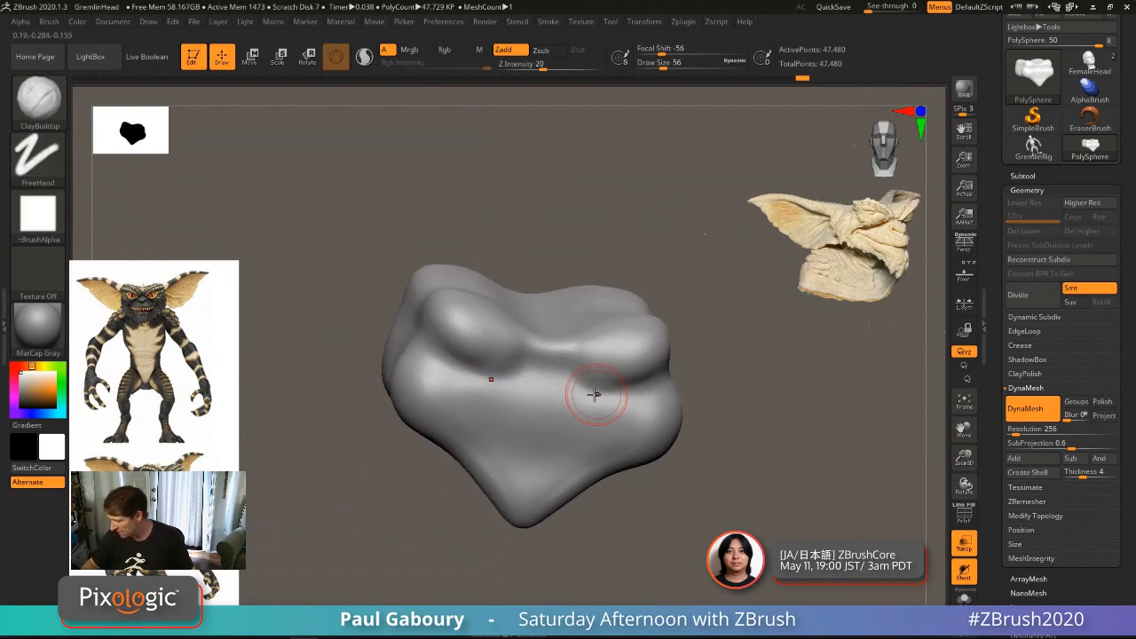
# Step: Build up the inner brow ridges and a rounded nose between them with ClayBuildup at Draw Size 37, and smooth the area
pyautogui.press('s')
pyautogui.moveTo(517, 359)
pyautogui.mouseDown()
pyautogui.moveTo(496, 371)
pyautogui.moveTo(515, 342)
pyautogui.moveTo(507, 361)
pyautogui.moveTo(460, 339)
pyautogui.moveTo(495, 330)
pyautogui.mouseUp()
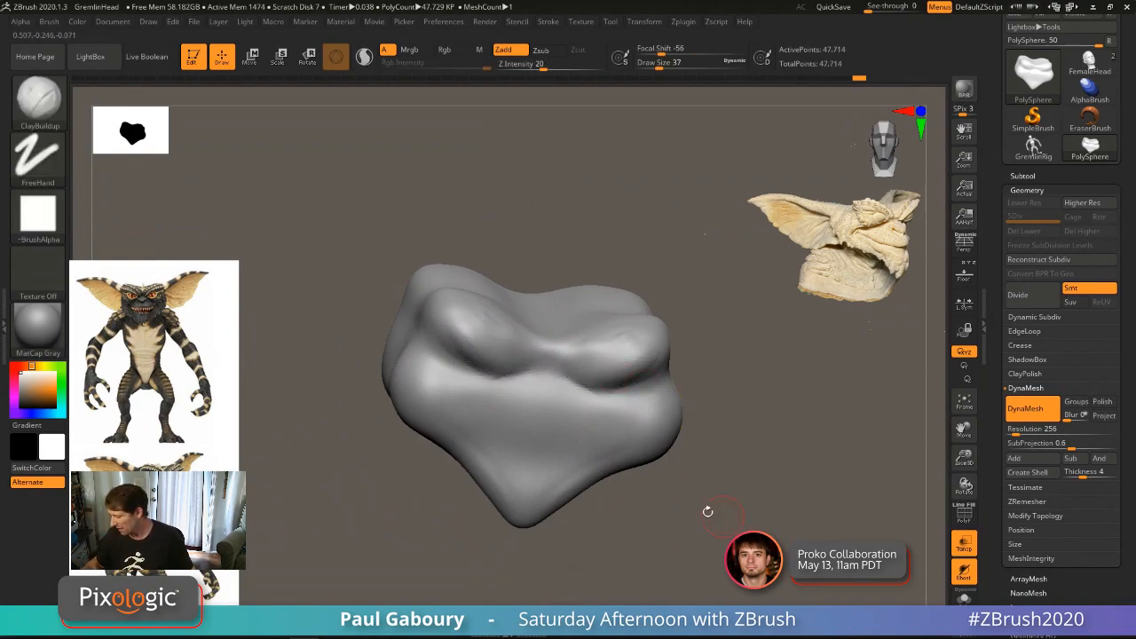
pyautogui.moveTo(547, 392)
pyautogui.mouseDown()
pyautogui.moveTo(537, 385)
pyautogui.moveTo(547, 424)
pyautogui.moveTo(533, 387)
pyautogui.mouseUp()
pyautogui.moveTo(532, 382)
pyautogui.mouseDown(button='right')
pyautogui.moveTo(540, 406)
pyautogui.moveTo(549, 355)
pyautogui.mouseUp(button='right')
pyautogui.moveTo(554, 360)
pyautogui.mouseDown()
pyautogui.moveTo(546, 353)
pyautogui.moveTo(566, 344)
pyautogui.moveTo(547, 345)
pyautogui.mouseUp()
pyautogui.keyDown('shift'); pyautogui.moveTo(562, 391); pyautogui.dragTo(552, 346); pyautogui.keyUp('shift')
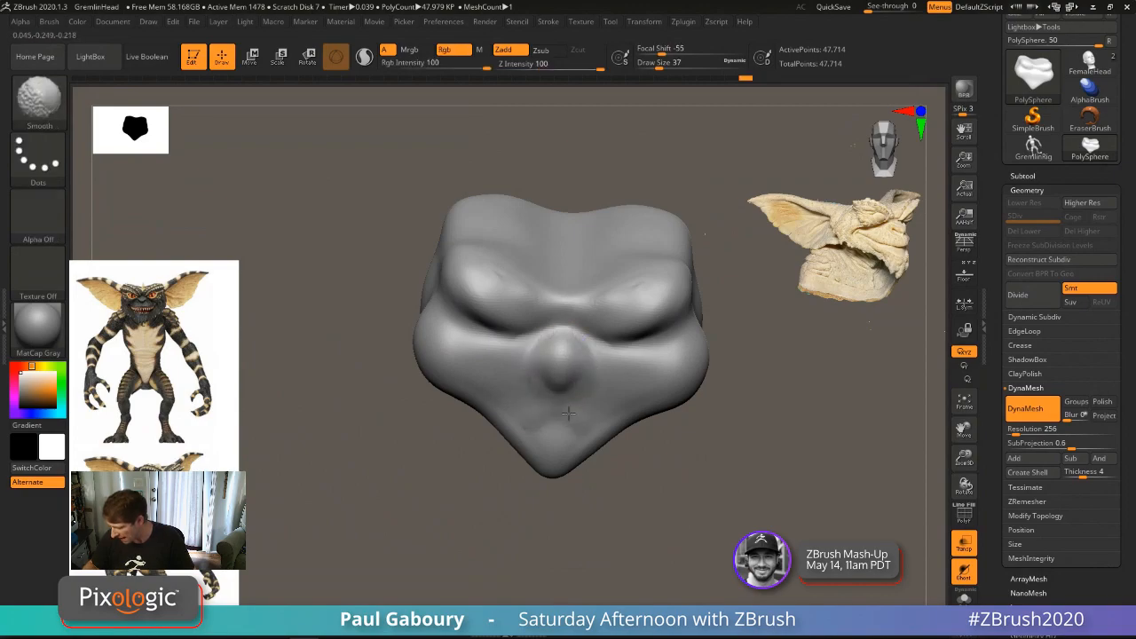
pyautogui.moveTo(684, 494); pyautogui.dragTo(607, 376, button='right')
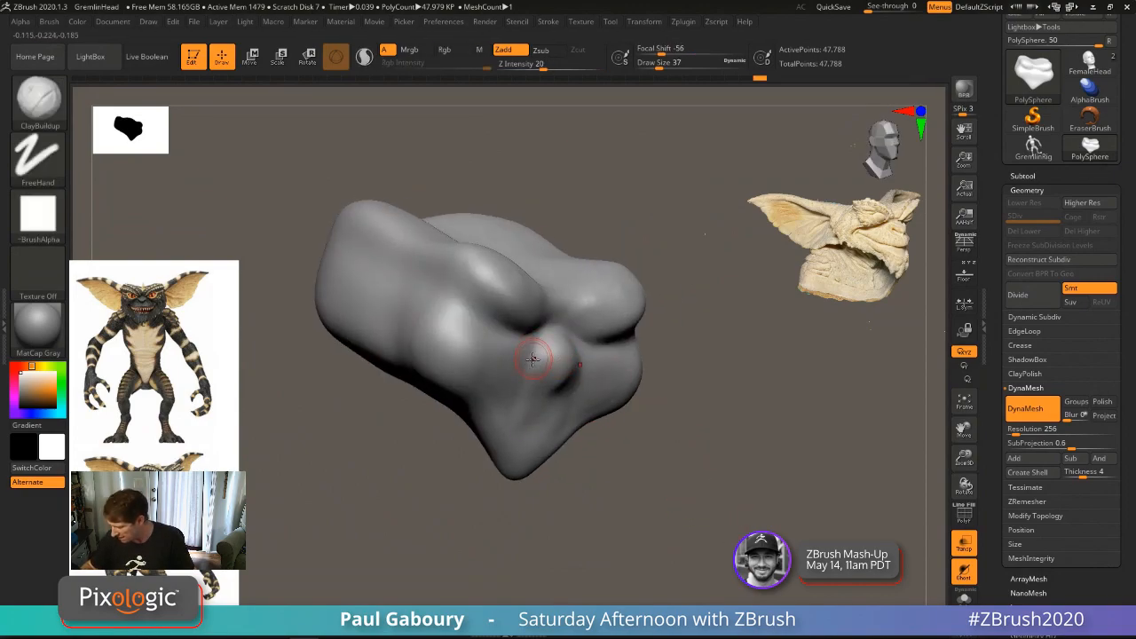
pyautogui.moveTo(566, 421)
pyautogui.keyDown('shift'); pyautogui.mouseDown(button='right')
pyautogui.moveTo(640, 399)
pyautogui.moveTo(605, 414)
pyautogui.mouseUp(button='right'); pyautogui.keyUp('shift')
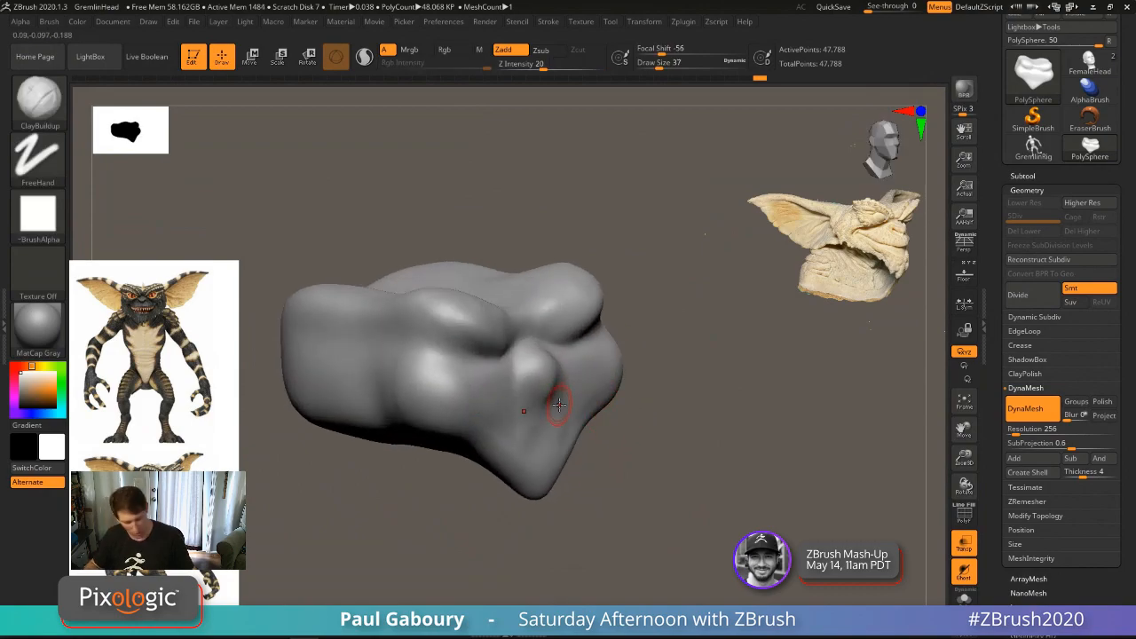
# Step: Pull the nose and the front of the muzzle forward with the Move brush at Draw Size 172
pyautogui.press('b')
pyautogui.press('m')
pyautogui.press('v')
pyautogui.press('s')
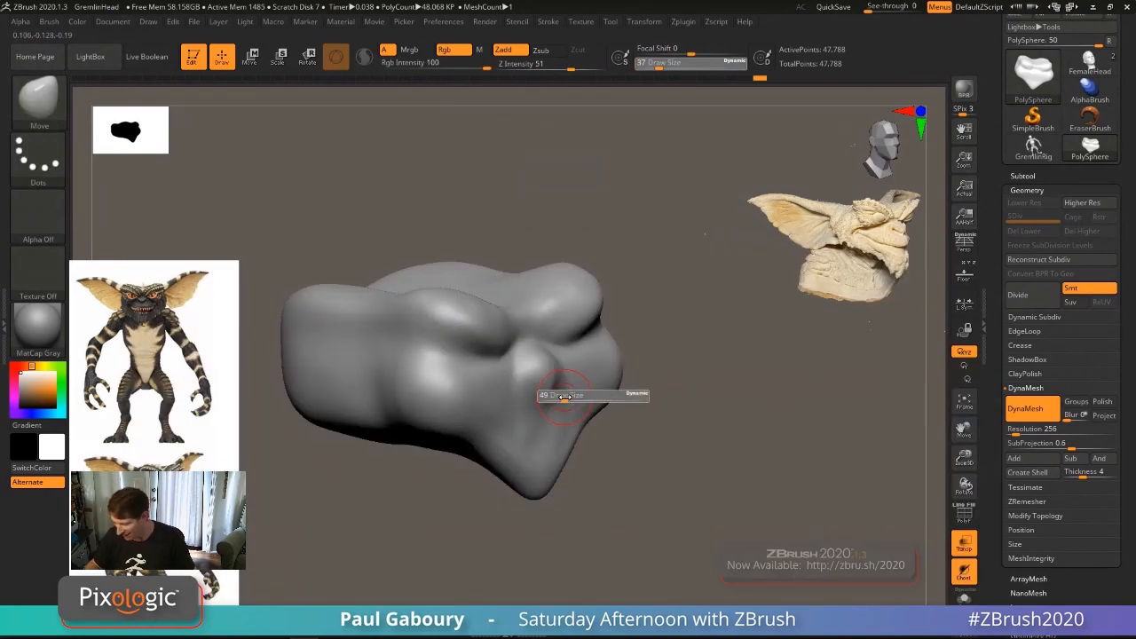
pyautogui.moveTo(553, 396)
pyautogui.mouseDown()
pyautogui.moveTo(581, 400)
pyautogui.moveTo(568, 401)
pyautogui.mouseUp()
pyautogui.moveTo(540, 408); pyautogui.dragTo(561, 411, button='right')
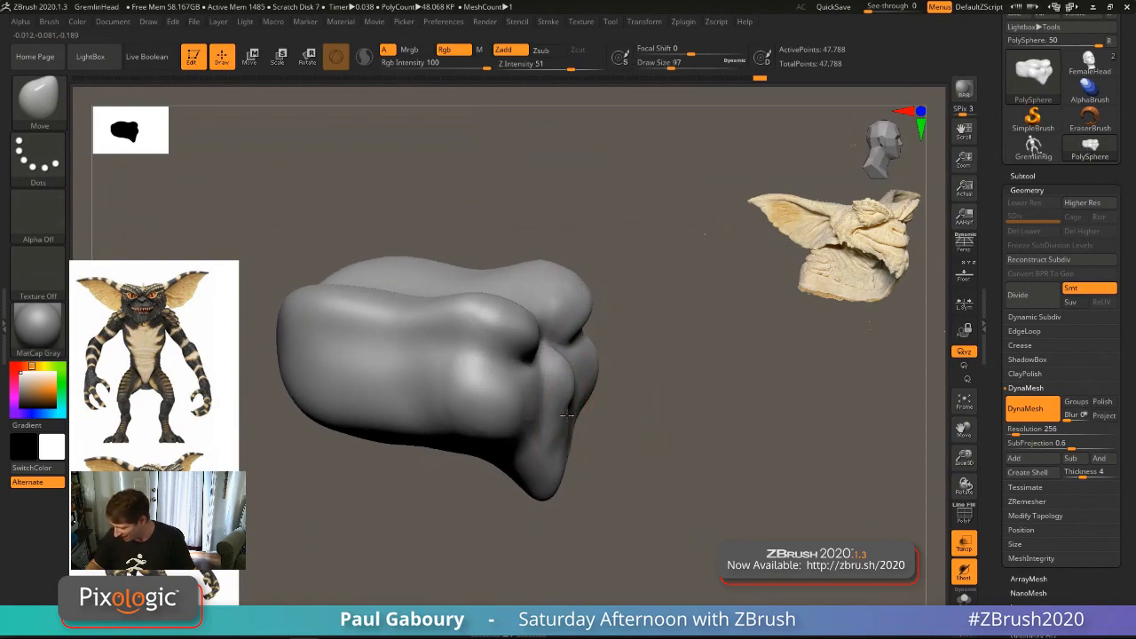
pyautogui.press('s')
pyautogui.moveTo(566, 414)
pyautogui.mouseDown()
pyautogui.moveTo(579, 410)
pyautogui.moveTo(577, 460)
pyautogui.mouseUp()
pyautogui.press('s')
pyautogui.moveTo(577, 435); pyautogui.dragTo(609, 428, button='right')
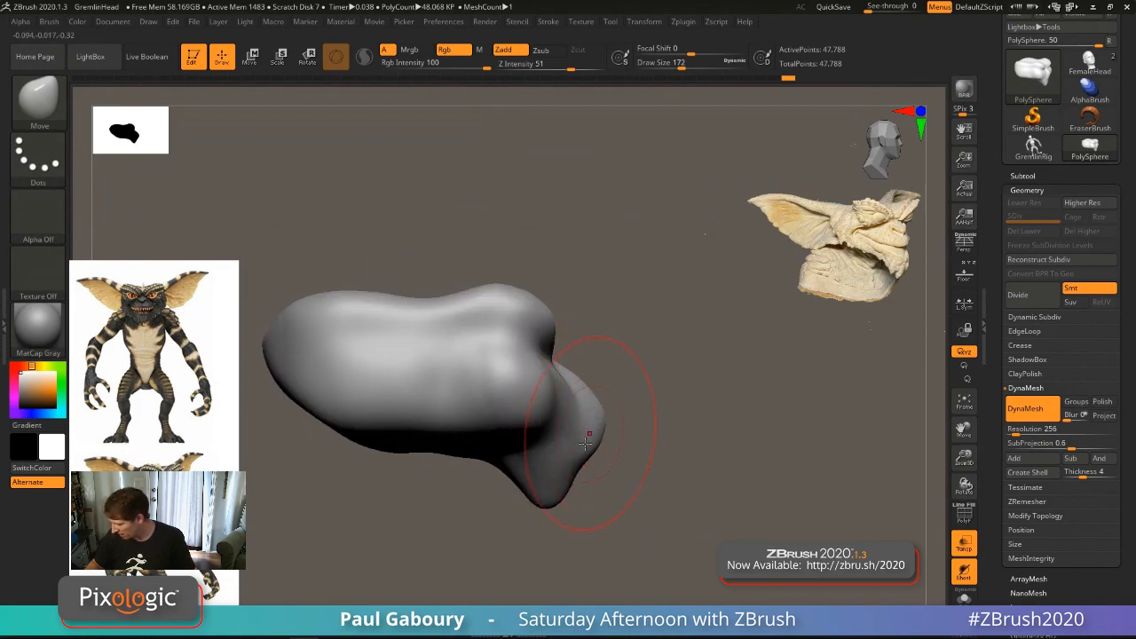
pyautogui.moveTo(581, 475)
pyautogui.mouseDown()
pyautogui.moveTo(581, 487)
pyautogui.moveTo(590, 451)
pyautogui.mouseUp()
# Step: Show the floor reference images, shape the brow and snout profile against the side photo, and smooth the muzzle
pyautogui.click(964, 272)
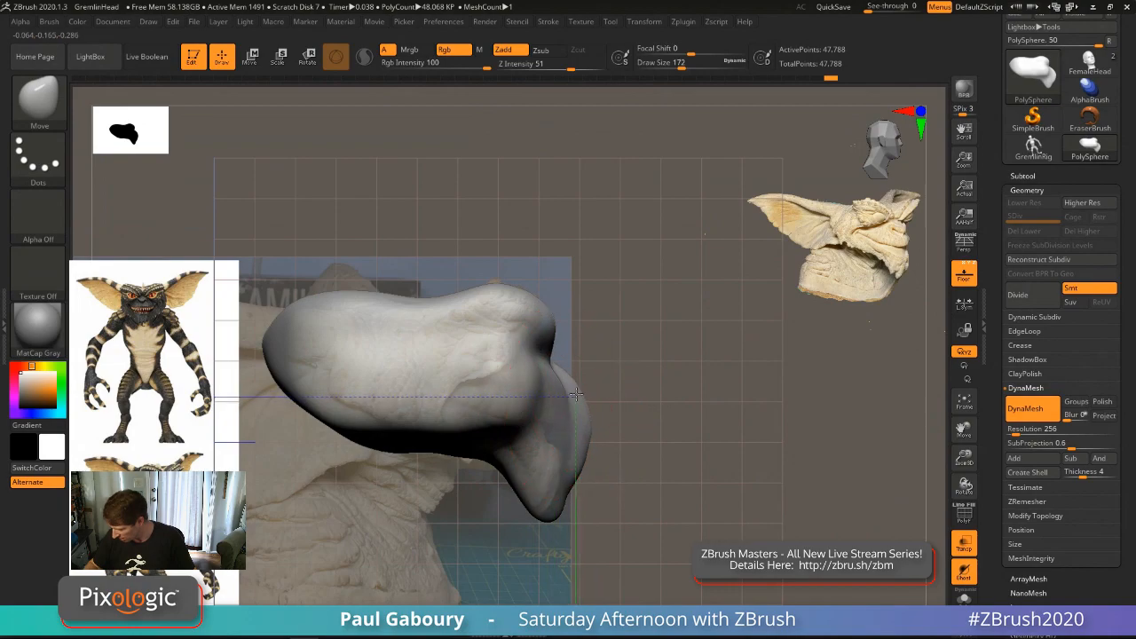
pyautogui.moveTo(543, 337)
pyautogui.mouseDown()
pyautogui.moveTo(499, 414)
pyautogui.moveTo(486, 399)
pyautogui.mouseUp()
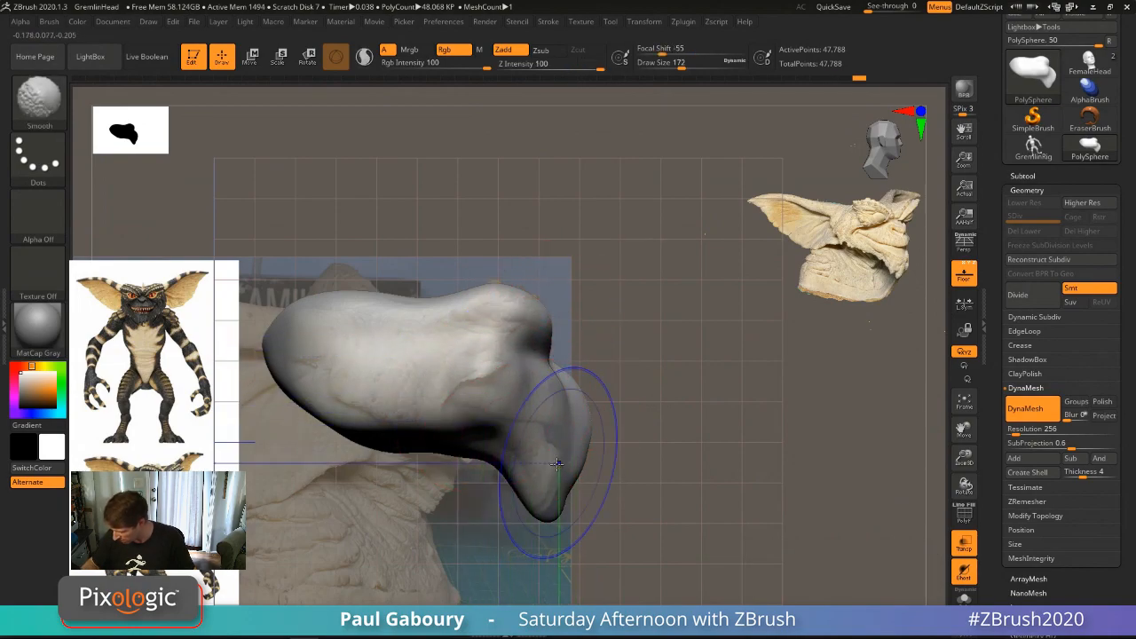
pyautogui.keyDown('shift'); pyautogui.moveTo(557, 463); pyautogui.dragTo(569, 475); pyautogui.keyUp('shift')
pyautogui.moveTo(573, 422)
pyautogui.keyDown('shift'); pyautogui.mouseDown()
pyautogui.moveTo(566, 444)
pyautogui.moveTo(570, 419)
pyautogui.moveTo(593, 414)
pyautogui.moveTo(574, 411)
pyautogui.mouseUp(); pyautogui.keyUp('shift')
# Step: Reshape the side of the muzzle with Move at Draw Size 101, smooth it, and update the DynaMesh
pyautogui.press('s')
pyautogui.moveTo(564, 410); pyautogui.dragTo(550, 409)
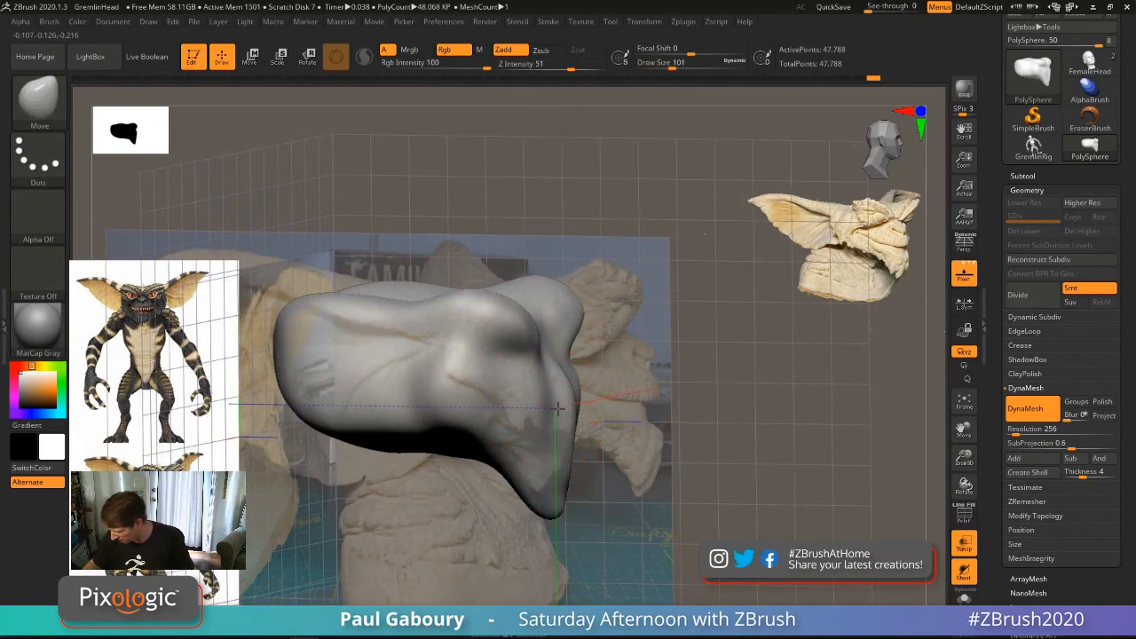
pyautogui.keyDown('ctrl'); pyautogui.moveTo(736, 406); pyautogui.dragTo(752, 448); pyautogui.keyUp('ctrl')
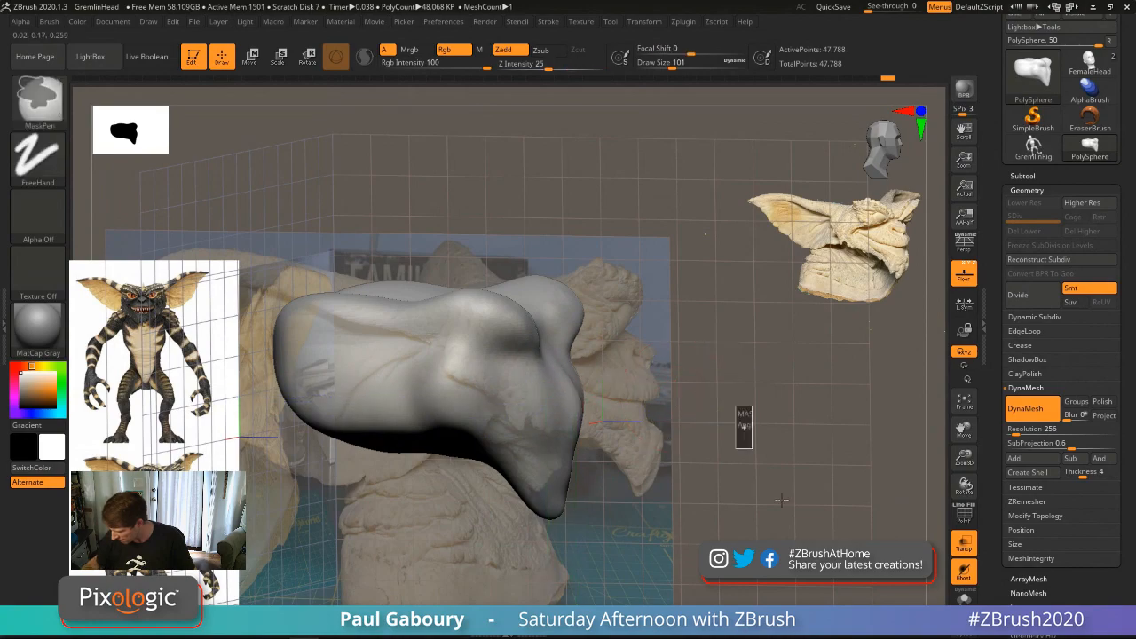
pyautogui.keyDown('shift'); pyautogui.moveTo(575, 411); pyautogui.dragTo(533, 419); pyautogui.keyUp('shift')
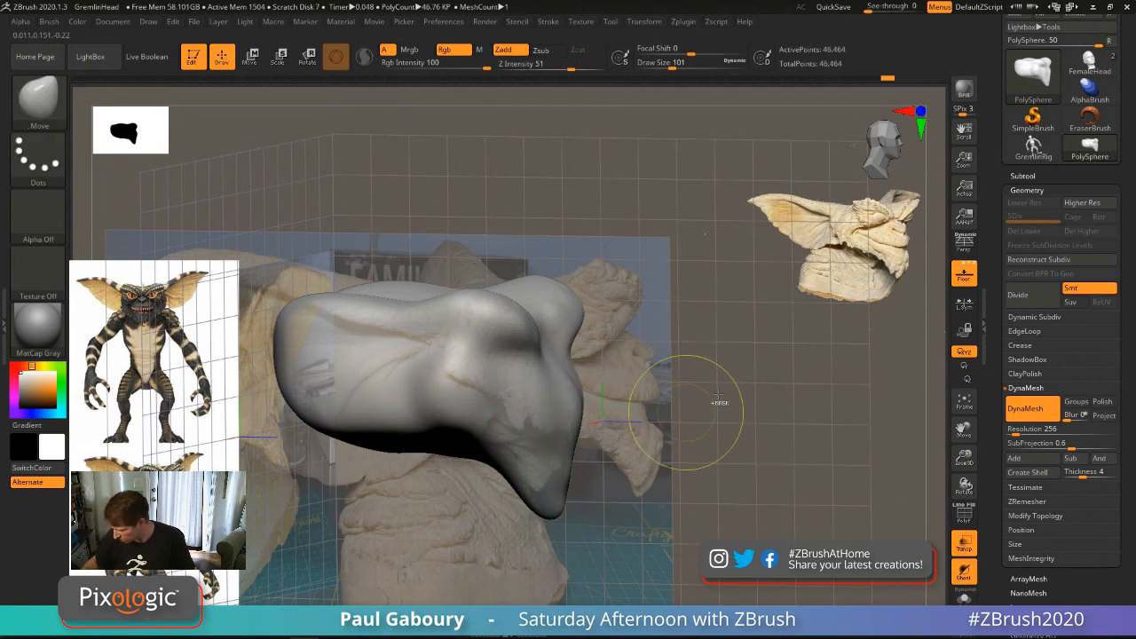
pyautogui.keyDown('ctrl'); pyautogui.moveTo(755, 394); pyautogui.dragTo(814, 530); pyautogui.keyUp('ctrl')
# Step: Fit the nose and chin profile to the side reference with Move and Smooth, updating the DynaMesh
pyautogui.keyDown('shift'); pyautogui.moveTo(614, 467); pyautogui.dragTo(617, 423); pyautogui.keyUp('shift')
pyautogui.moveTo(560, 467); pyautogui.dragTo(566, 494)
pyautogui.keyDown('ctrl'); pyautogui.moveTo(694, 396); pyautogui.dragTo(702, 490); pyautogui.keyUp('ctrl')
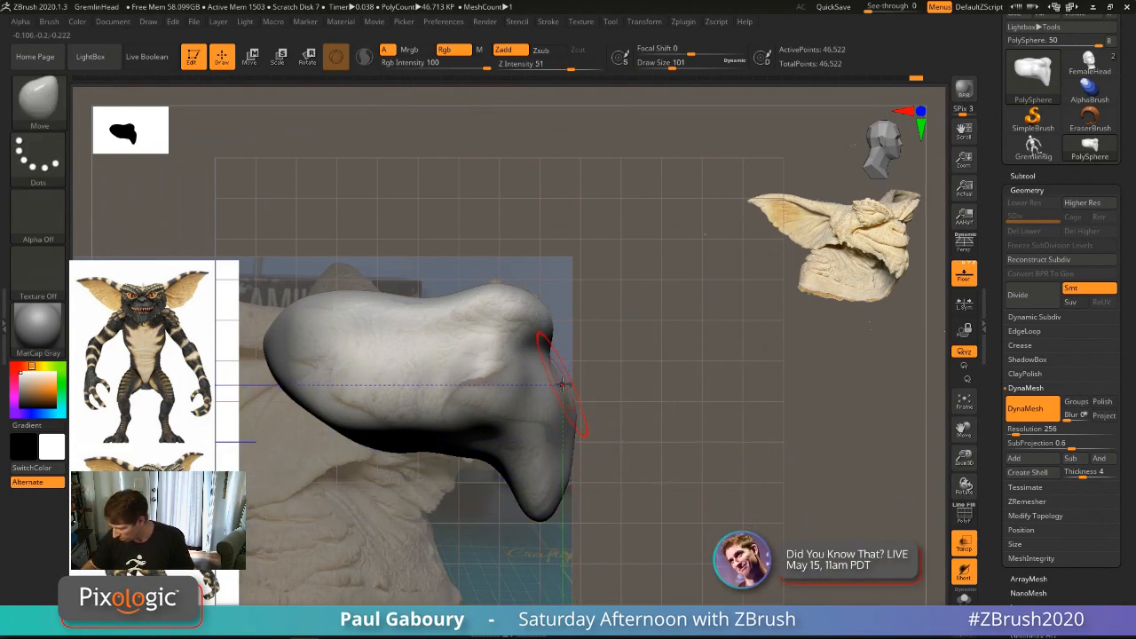
pyautogui.moveTo(561, 383); pyautogui.dragTo(571, 399)
pyautogui.keyDown('shift'); pyautogui.moveTo(631, 420); pyautogui.dragTo(573, 446); pyautogui.keyUp('shift')
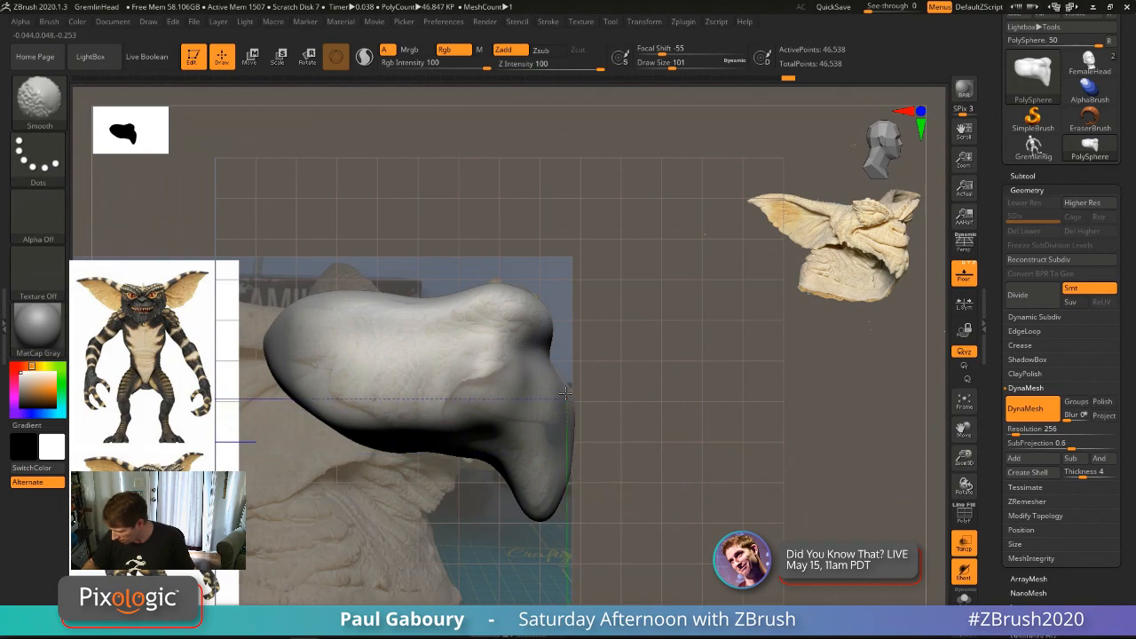
pyautogui.keyDown('shift'); pyautogui.moveTo(565, 393); pyautogui.dragTo(564, 415); pyautogui.keyUp('shift')
pyautogui.keyDown('ctrl'); pyautogui.moveTo(639, 419); pyautogui.dragTo(677, 435); pyautogui.keyUp('ctrl')
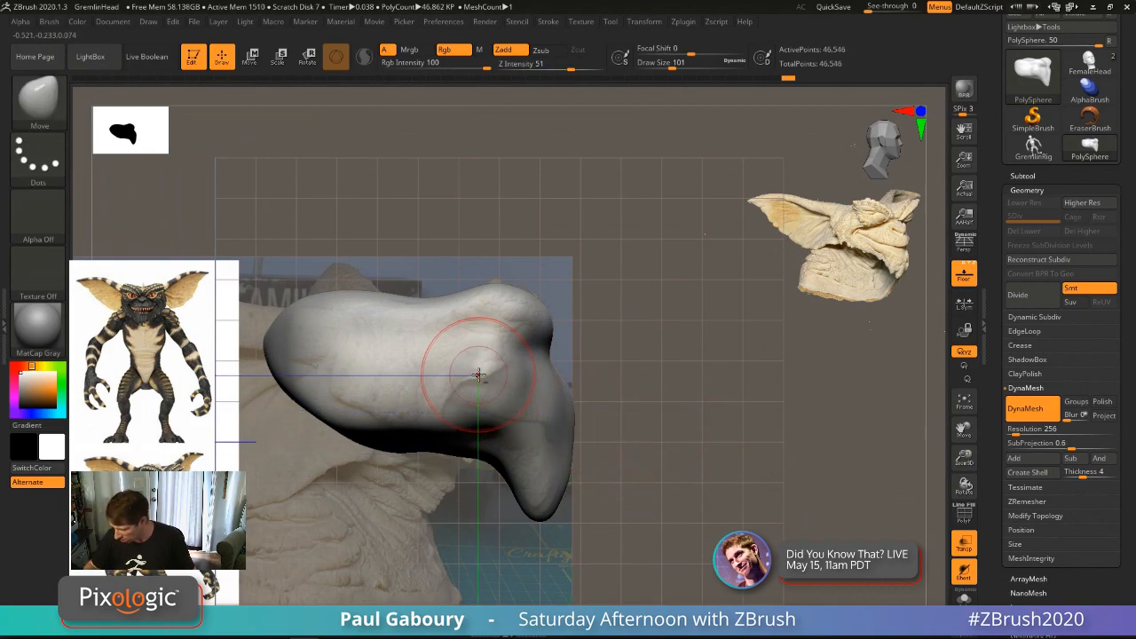
# Step: Smooth the side of the cheek and check the head outline against the front reference with Move at Draw Size 116
pyautogui.keyDown('shift'); pyautogui.moveTo(484, 367); pyautogui.dragTo(497, 376); pyautogui.keyUp('shift')
pyautogui.moveTo(614, 387); pyautogui.dragTo(530, 395)
pyautogui.press('s')
pyautogui.moveTo(518, 347); pyautogui.dragTo(455, 359)
pyautogui.press('s')
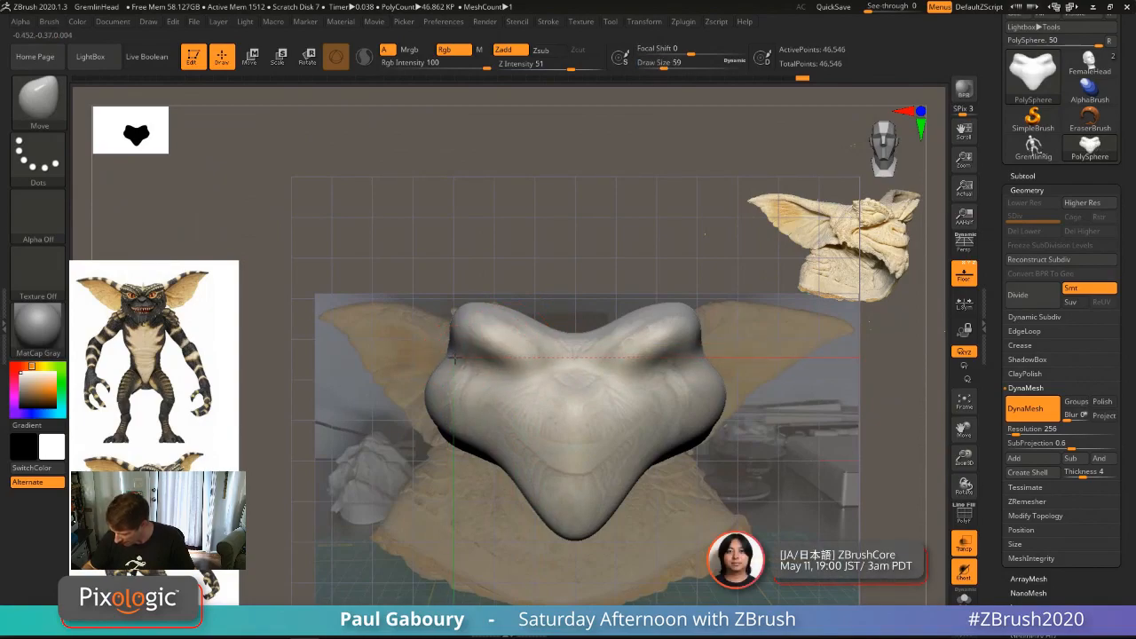
pyautogui.moveTo(448, 358); pyautogui.dragTo(483, 386, button='right')
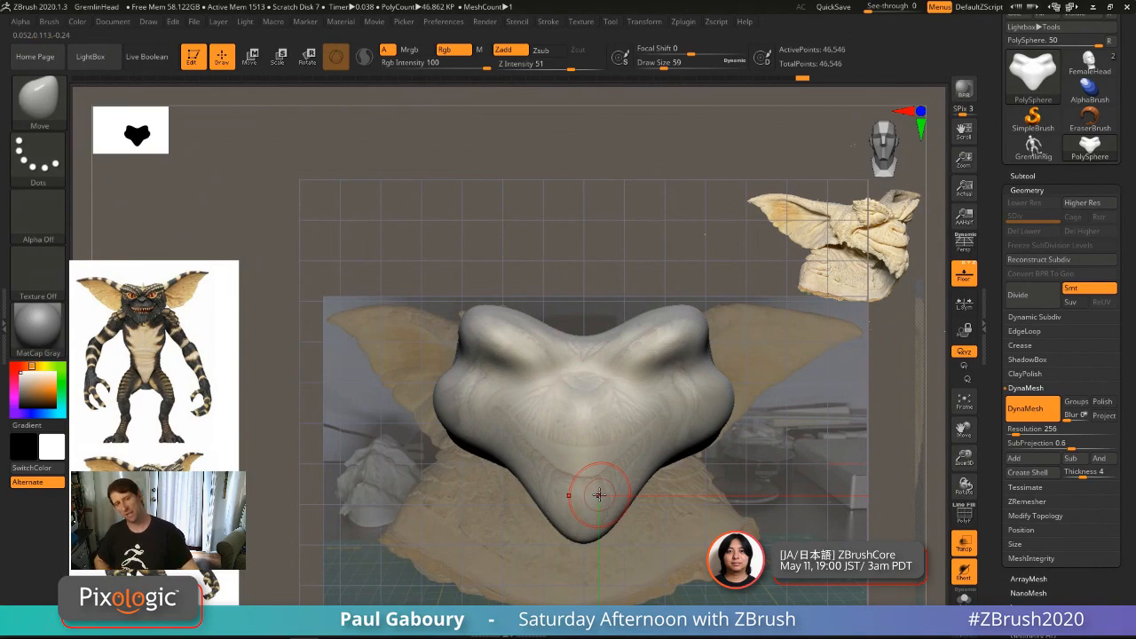
pyautogui.press('s')
pyautogui.moveTo(447, 501)
pyautogui.mouseDown()
pyautogui.moveTo(463, 497)
pyautogui.moveTo(479, 461)
pyautogui.mouseUp()
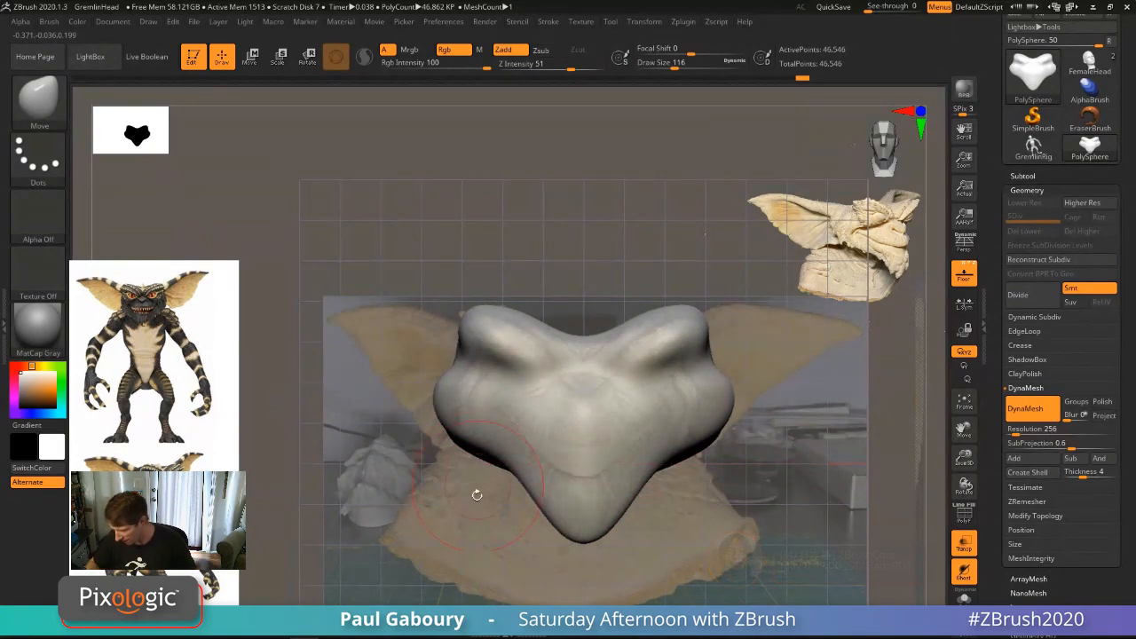
# Step: Display the PolyFrame without lines and assign the whole head to a single polygroup
pyautogui.press('ctrl')
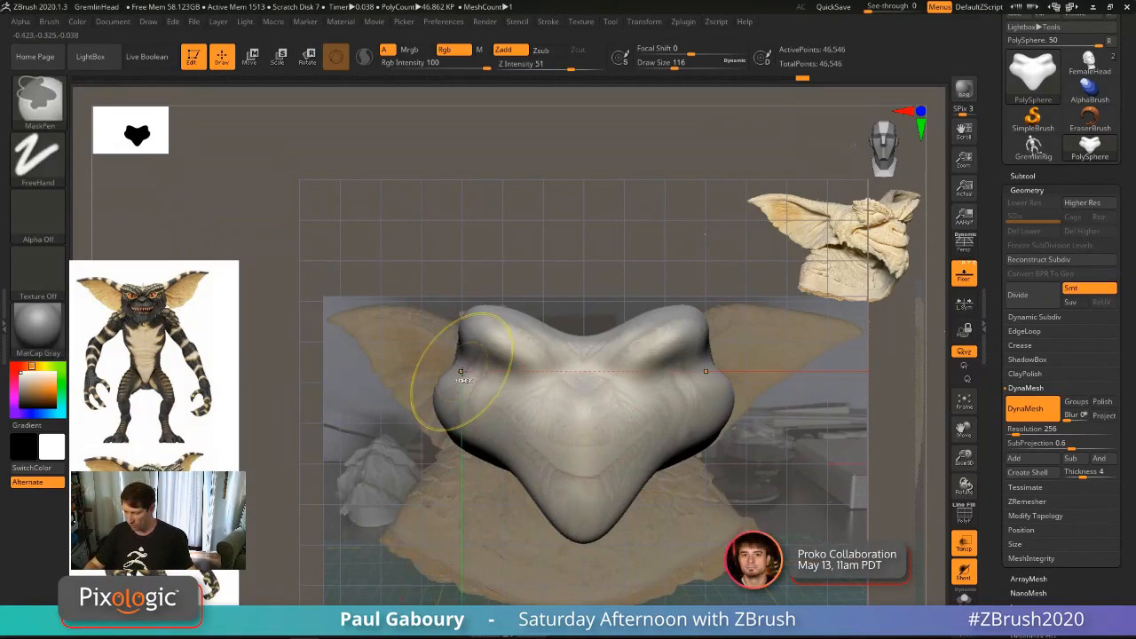
pyautogui.keyDown('ctrl'); pyautogui.moveTo(466, 369); pyautogui.dragTo(463, 382, button='right'); pyautogui.keyUp('ctrl')
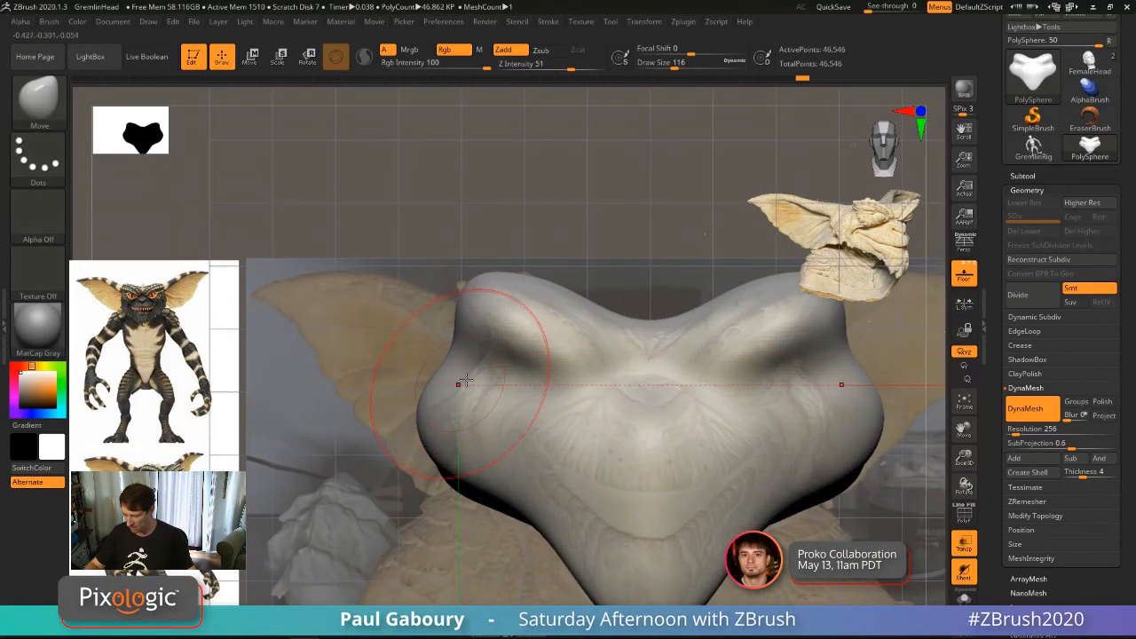
pyautogui.press('shift')
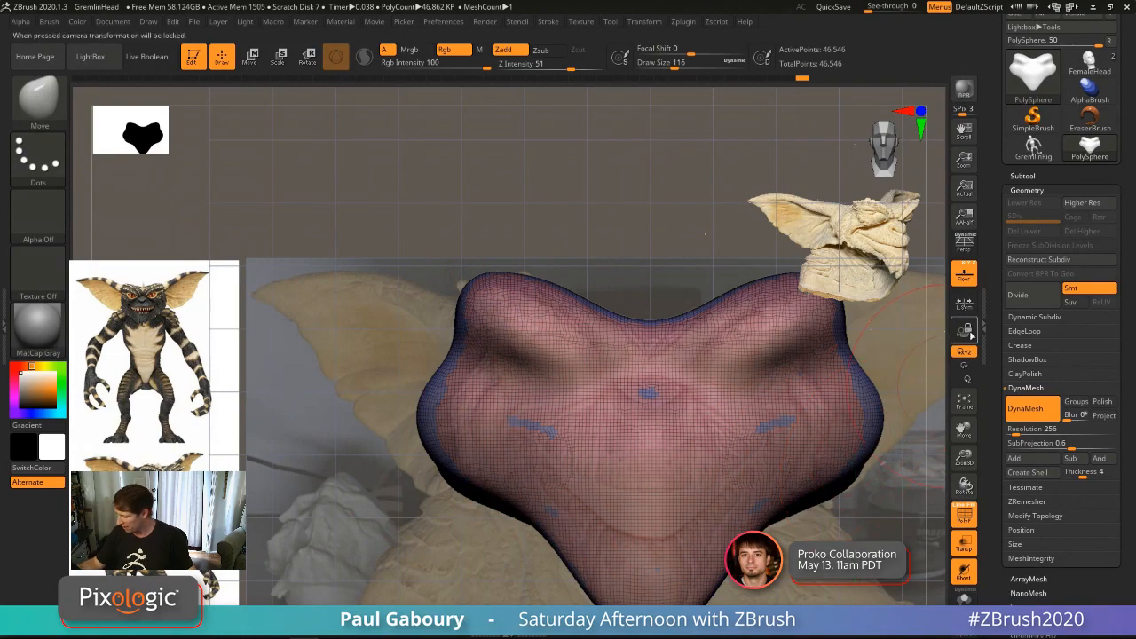
pyautogui.hotkey('ctrl', 'w')
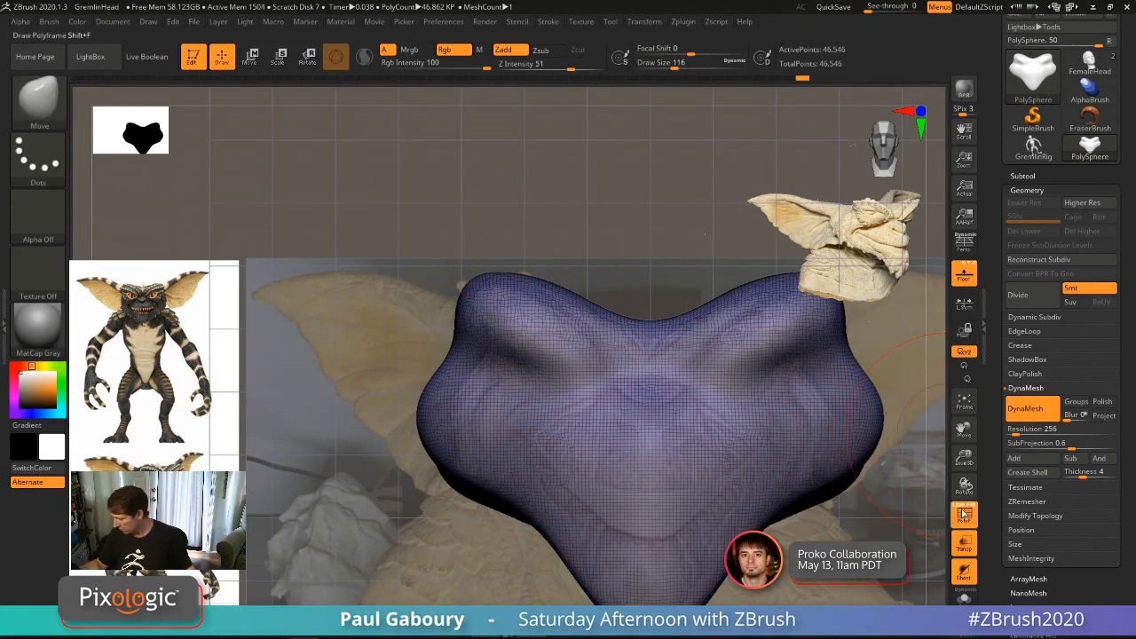
pyautogui.click(964, 513)
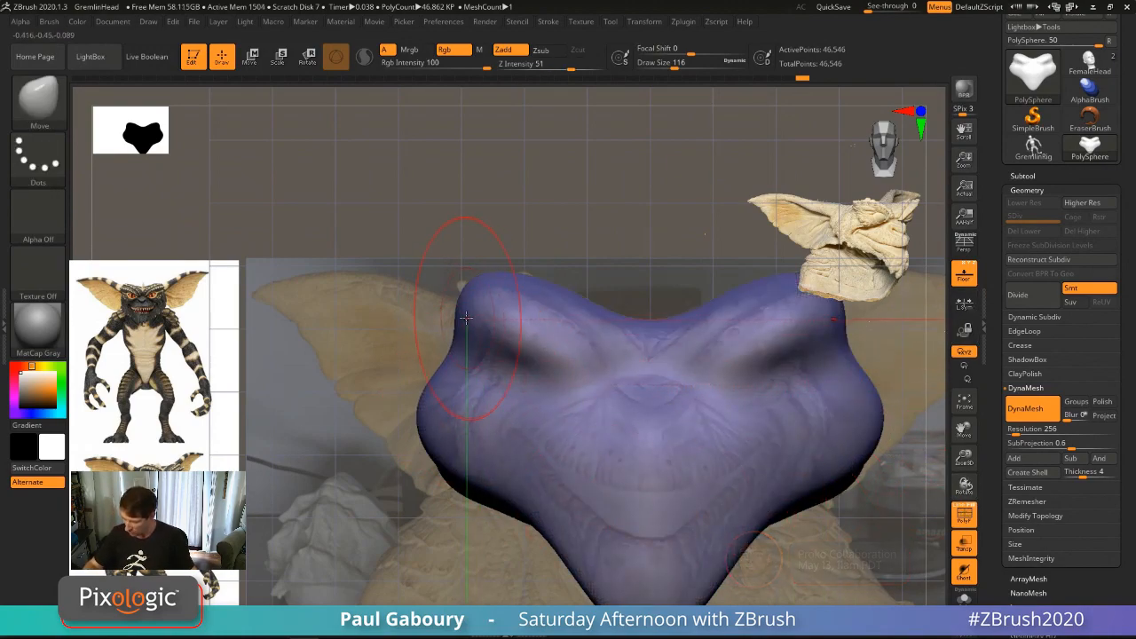
# Step: Fit the outline below the brow and around the cheek to the front reference with the MoveInfiniteDepth brush at Draw Size 77
pyautogui.press('s')
pyautogui.moveTo(455, 368); pyautogui.dragTo(441, 368)
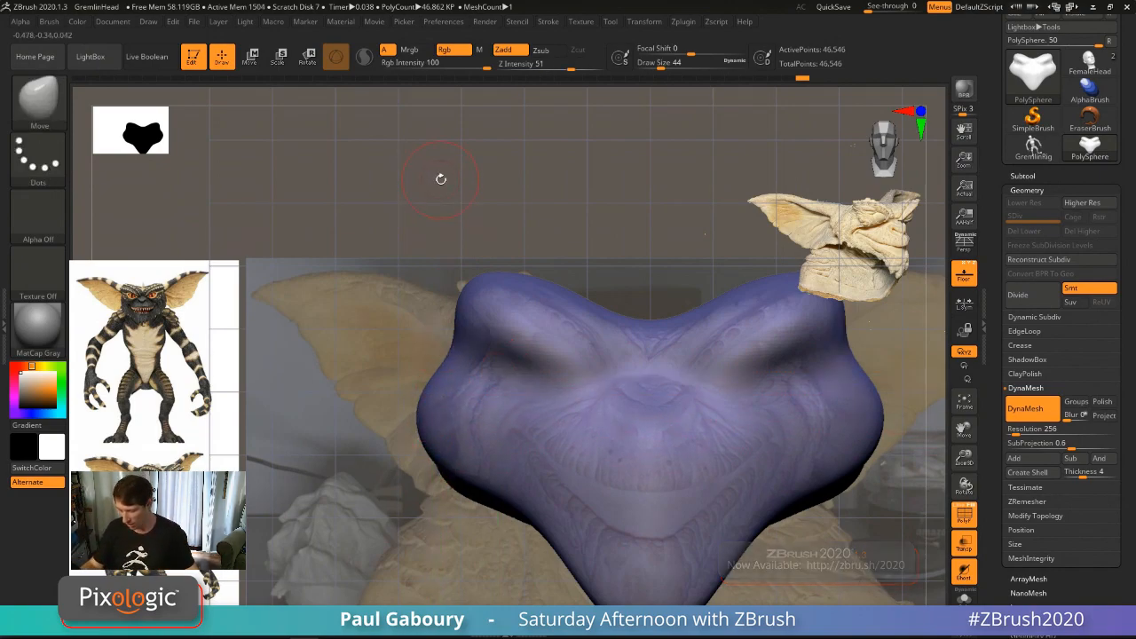
pyautogui.press('b')
pyautogui.press('m')
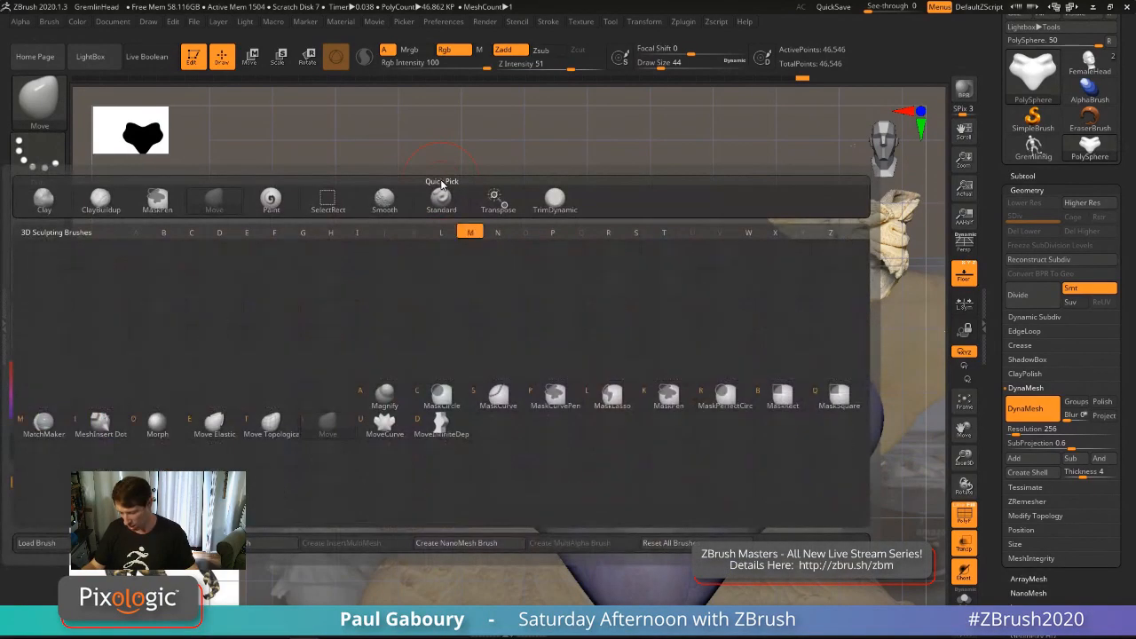
pyautogui.click(442, 433)
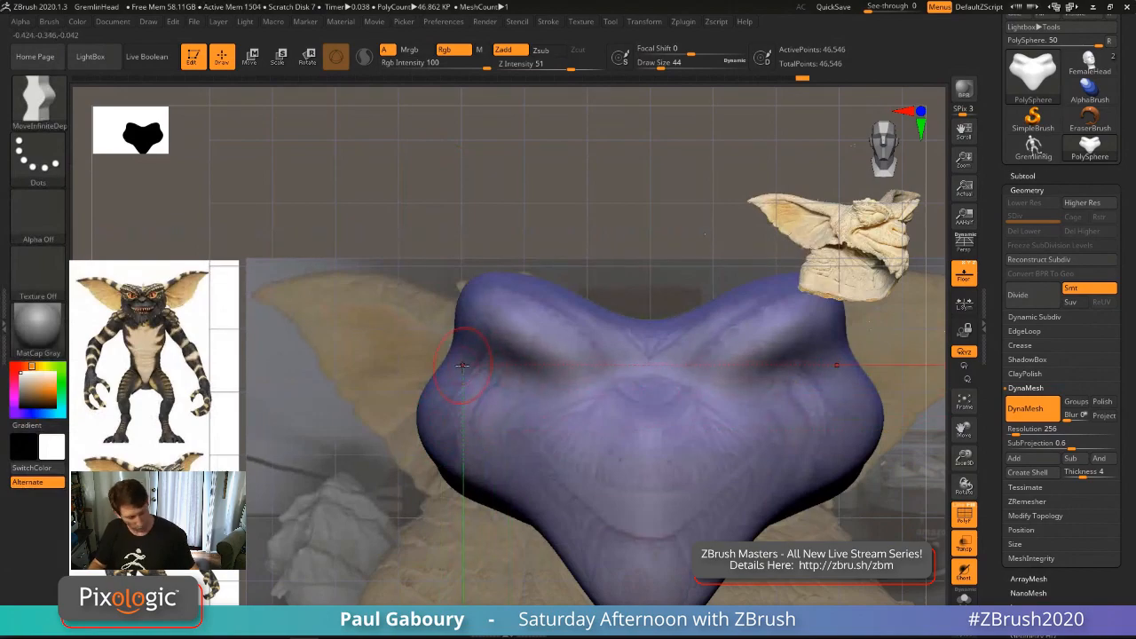
pyautogui.press('s')
pyautogui.moveTo(462, 363)
pyautogui.mouseDown()
pyautogui.moveTo(452, 357)
pyautogui.moveTo(463, 363)
pyautogui.moveTo(432, 390)
pyautogui.mouseUp()
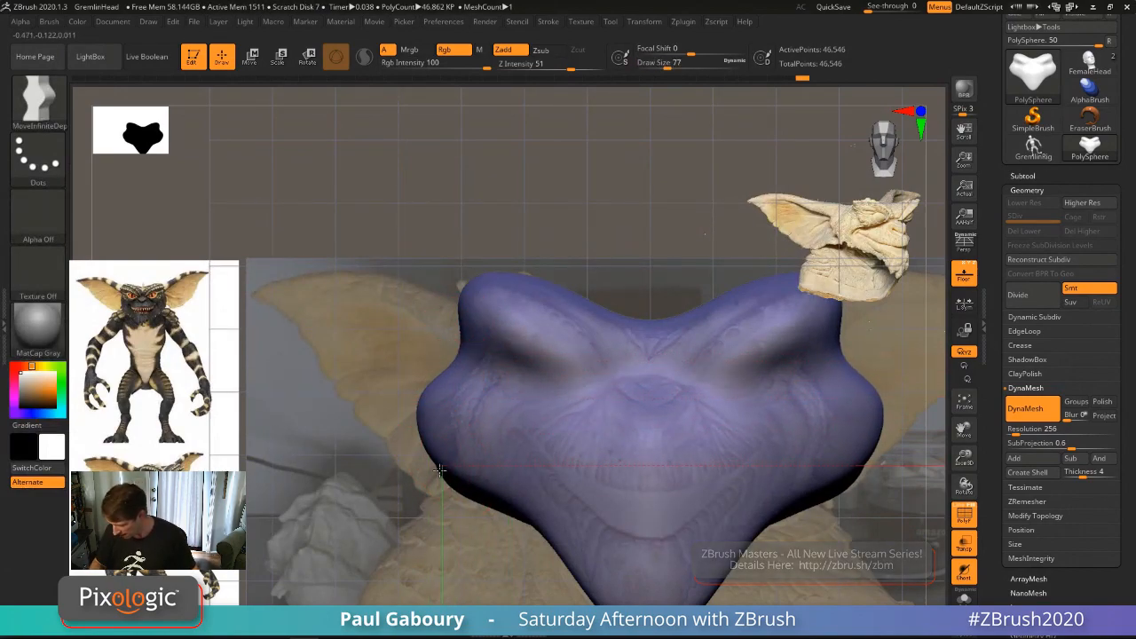
pyautogui.moveTo(437, 454); pyautogui.dragTo(425, 437)
pyautogui.moveTo(456, 482); pyautogui.dragTo(430, 456)
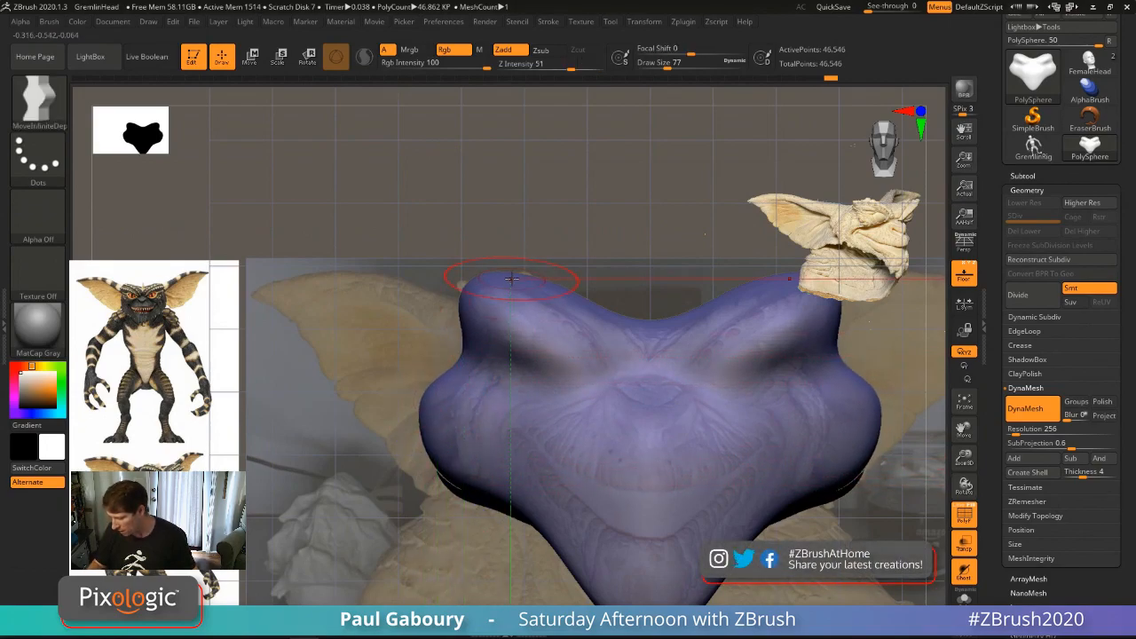
# Step: Adjust the top edge and outer corners of the brow to the front reference with MoveInfiniteDepth
pyautogui.moveTo(659, 322)
pyautogui.mouseDown()
pyautogui.moveTo(657, 336)
pyautogui.moveTo(633, 332)
pyautogui.mouseUp()
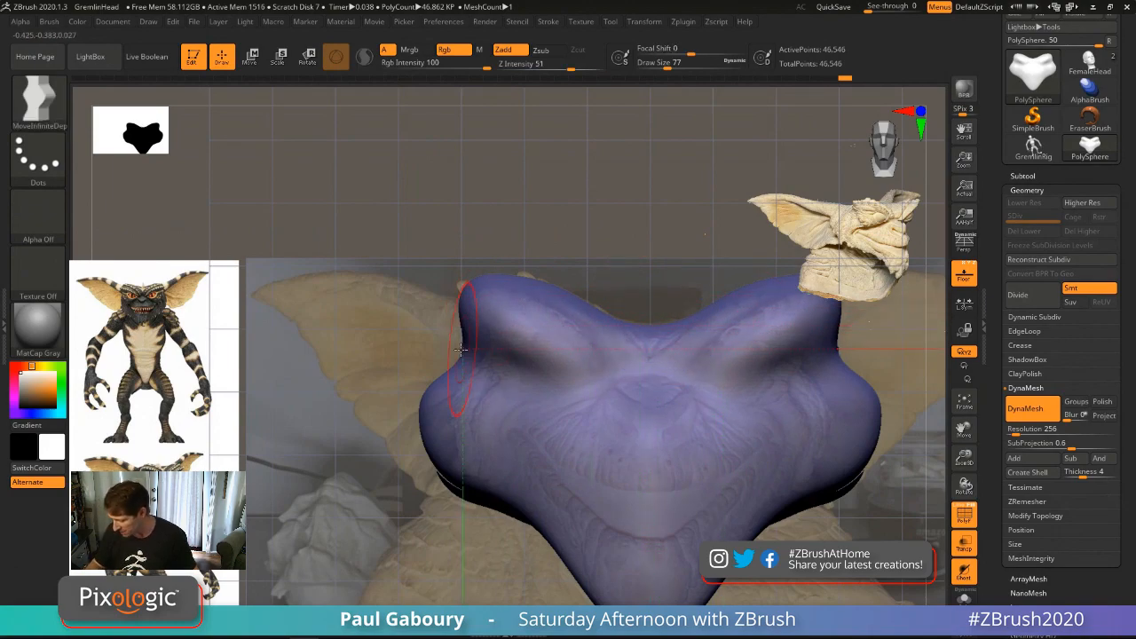
pyautogui.moveTo(463, 350); pyautogui.dragTo(474, 352)
pyautogui.moveTo(472, 292); pyautogui.dragTo(466, 283)
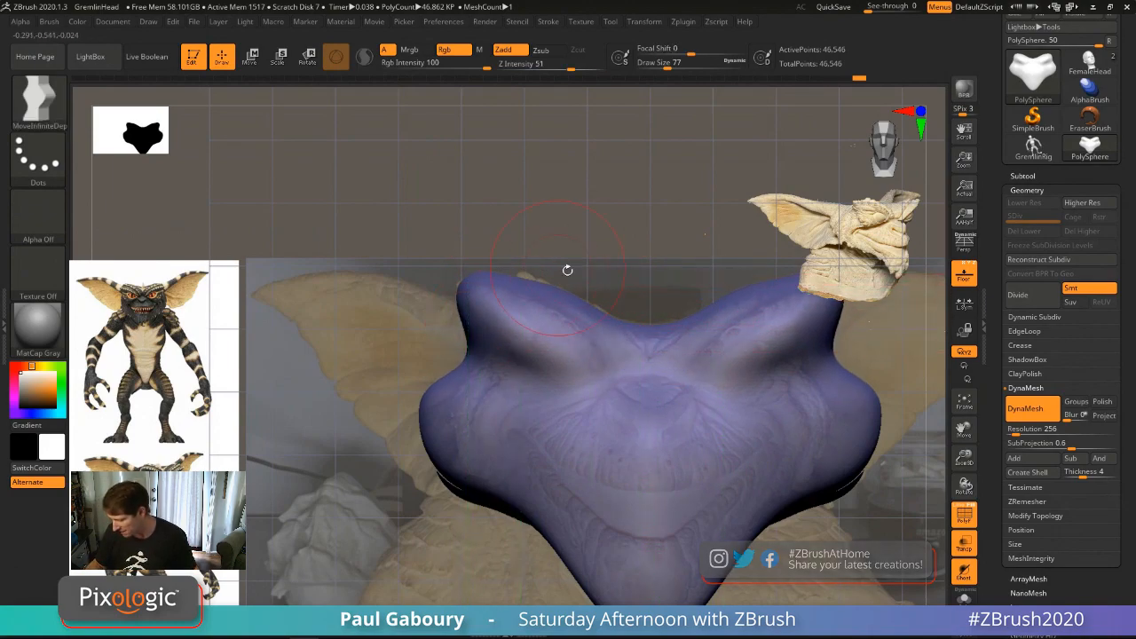
pyautogui.moveTo(586, 298); pyautogui.dragTo(588, 302)
# Step: Smooth the lower edge of the cheek and turn the head to its side view against the reference
pyautogui.keyDown('alt'); pyautogui.moveTo(679, 517); pyautogui.dragTo(654, 433, button='right'); pyautogui.keyUp('alt')
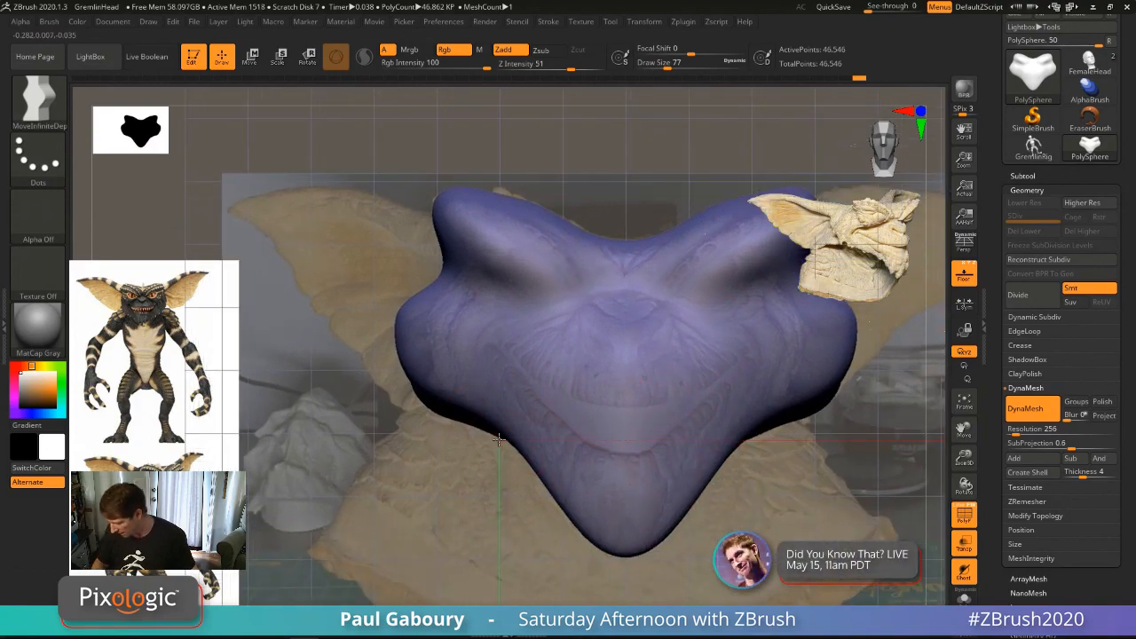
pyautogui.press('space')
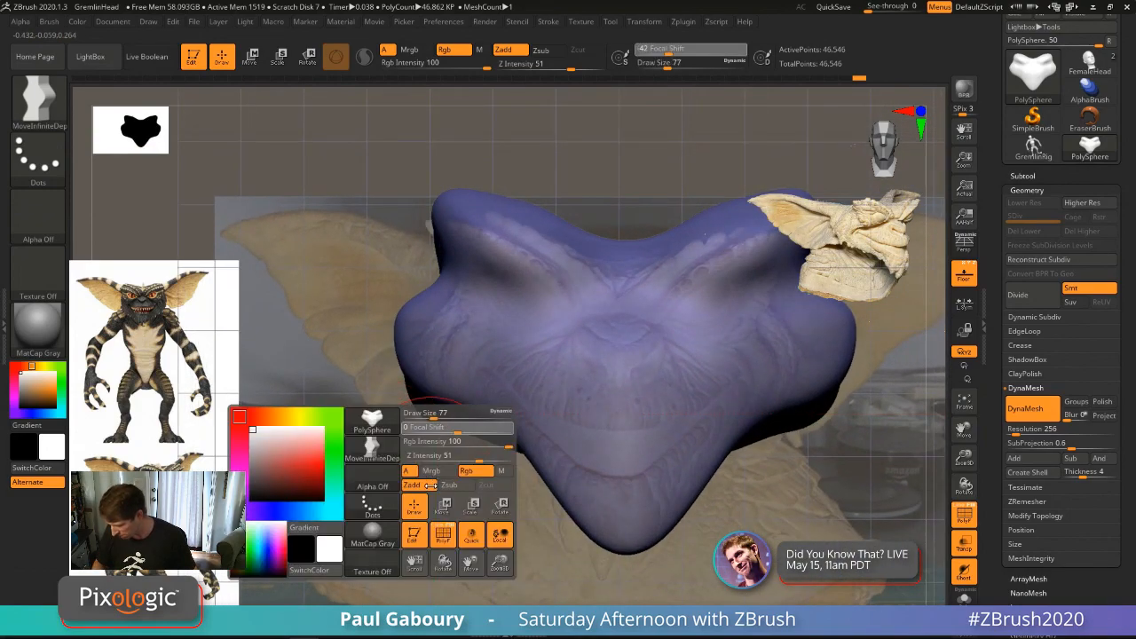
pyautogui.press('shift')
pyautogui.keyDown('shift'); pyautogui.moveTo(434, 408); pyautogui.dragTo(427, 406); pyautogui.keyUp('shift')
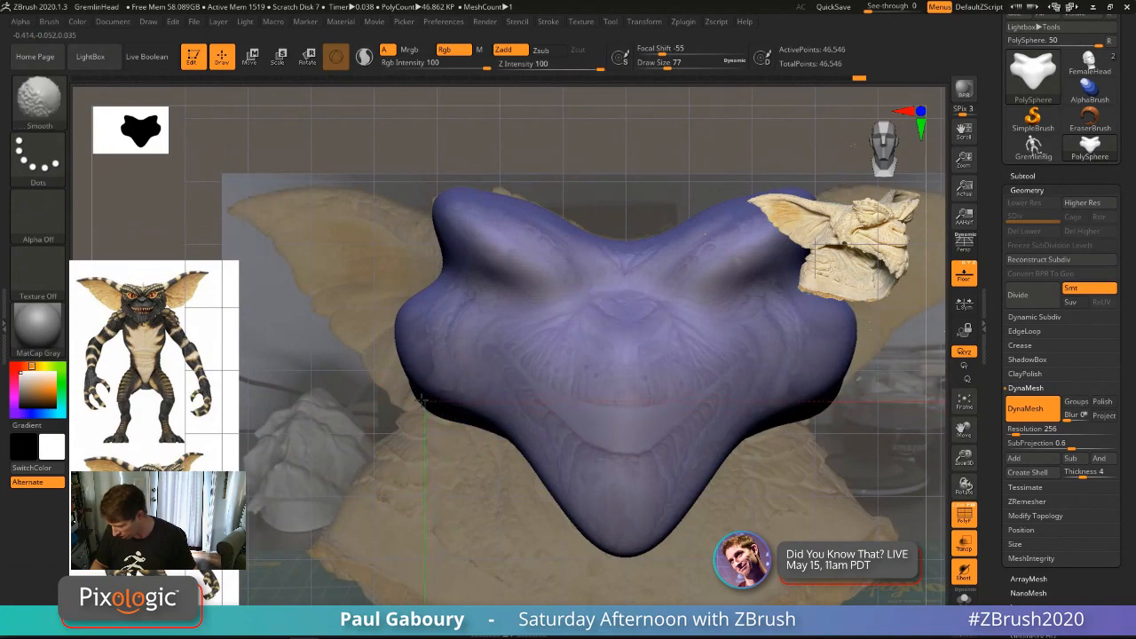
pyautogui.moveTo(423, 403)
pyautogui.mouseDown(button='right')
pyautogui.moveTo(491, 420)
pyautogui.moveTo(465, 439)
pyautogui.mouseUp(button='right')
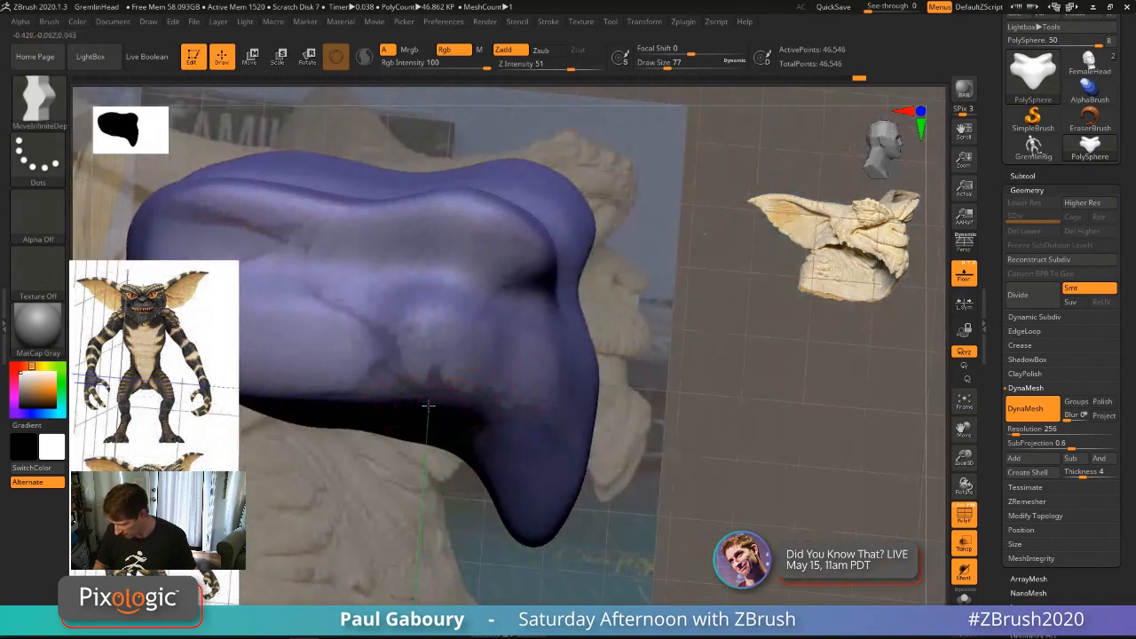
pyautogui.moveTo(381, 394); pyautogui.dragTo(355, 337, button='right')
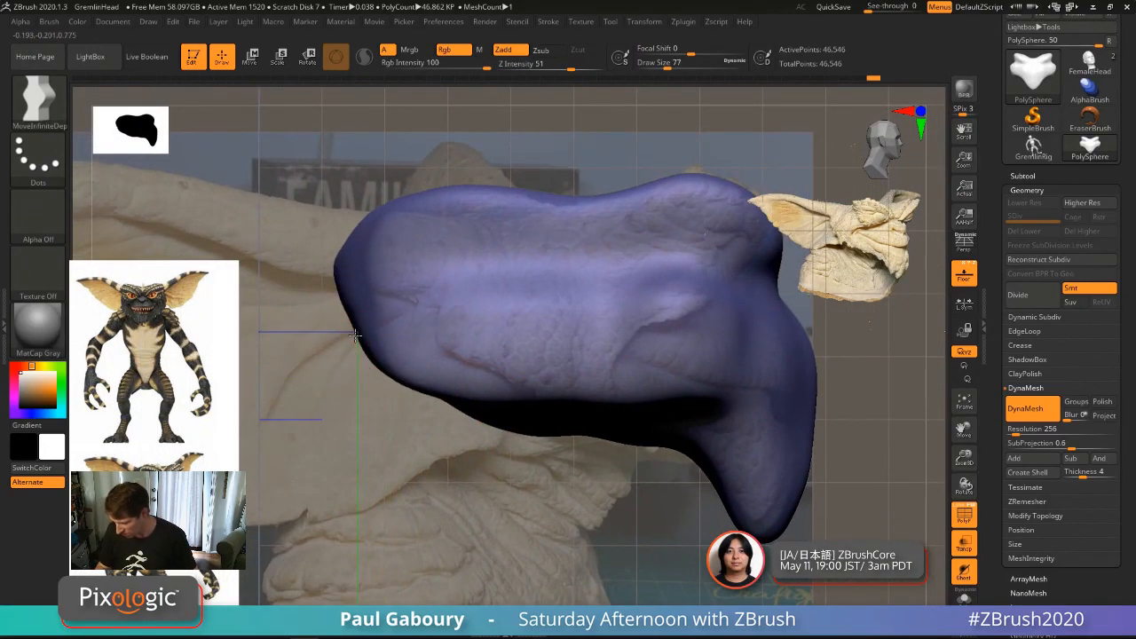
# Step: Fit the back of the head's outline to the side reference with MoveInfiniteDepth and smooth the rear contour
pyautogui.moveTo(355, 335); pyautogui.dragTo(344, 332)
pyautogui.moveTo(343, 241)
pyautogui.keyDown('shift'); pyautogui.mouseDown()
pyautogui.moveTo(339, 270)
pyautogui.moveTo(359, 214)
pyautogui.moveTo(348, 265)
pyautogui.mouseUp(); pyautogui.keyUp('shift')
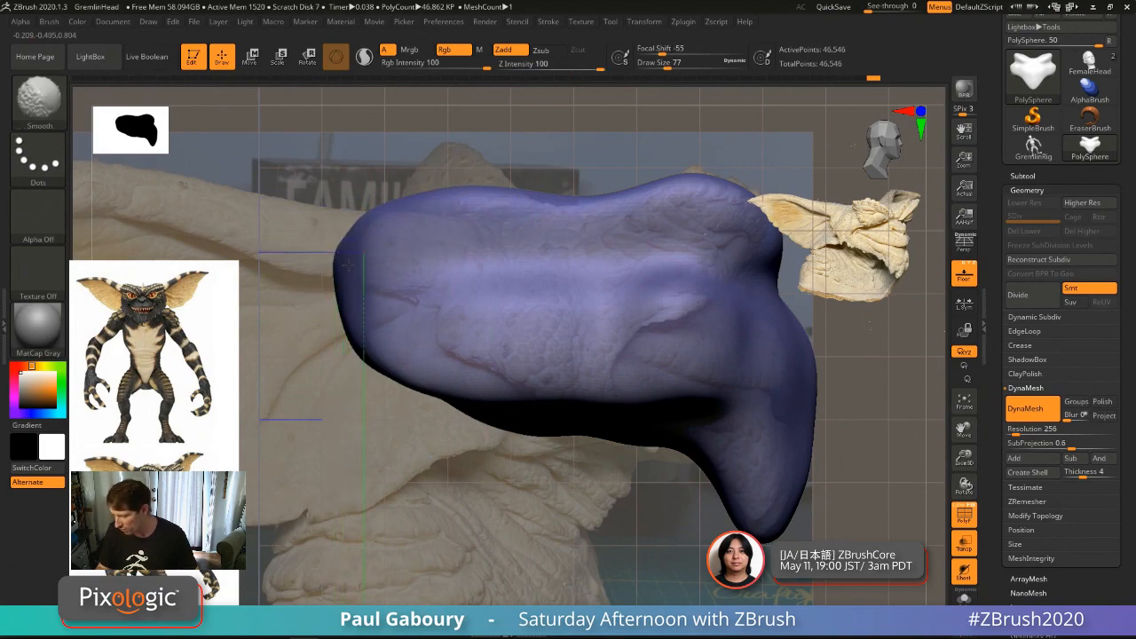
pyautogui.moveTo(334, 313); pyautogui.dragTo(365, 214)
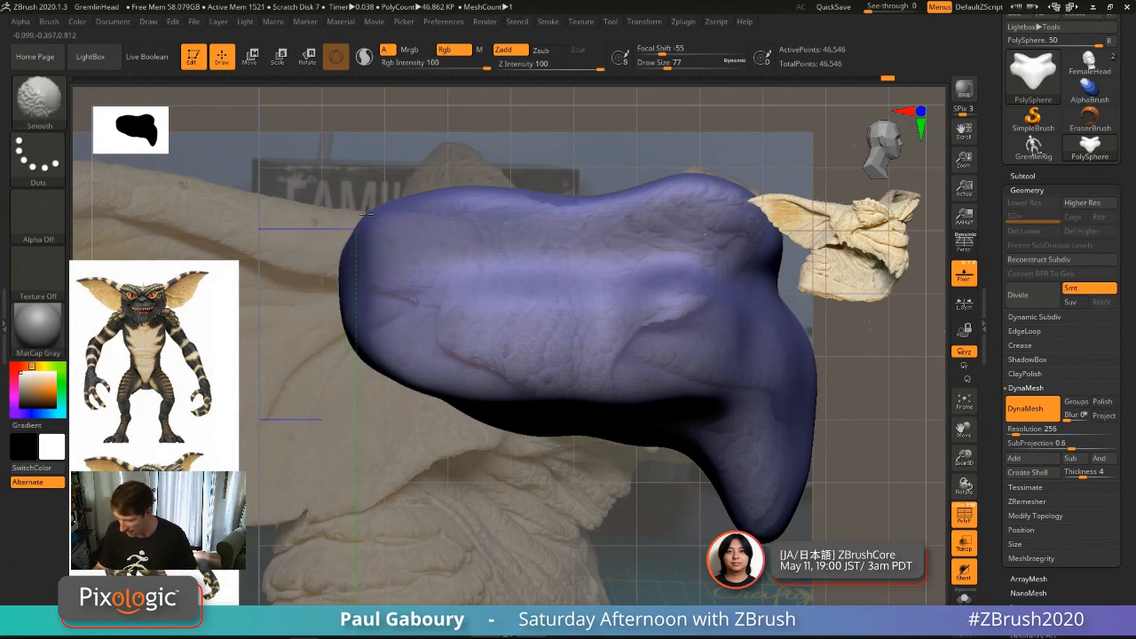
pyautogui.moveTo(348, 267)
pyautogui.mouseDown()
pyautogui.moveTo(344, 245)
pyautogui.moveTo(359, 344)
pyautogui.mouseUp()
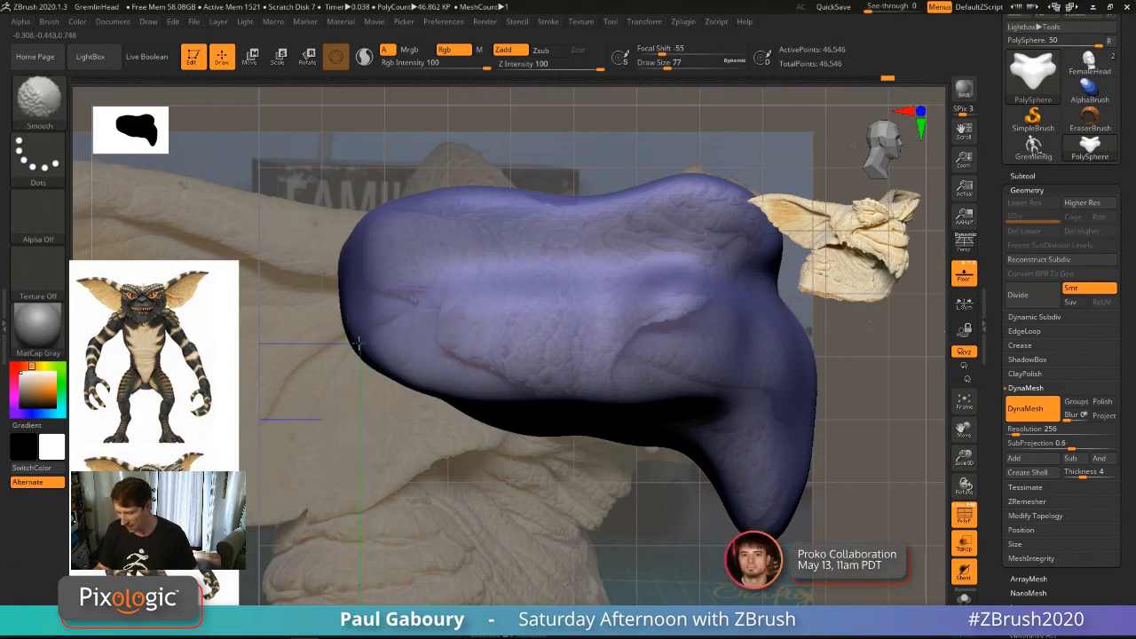
pyautogui.click(48, 21)
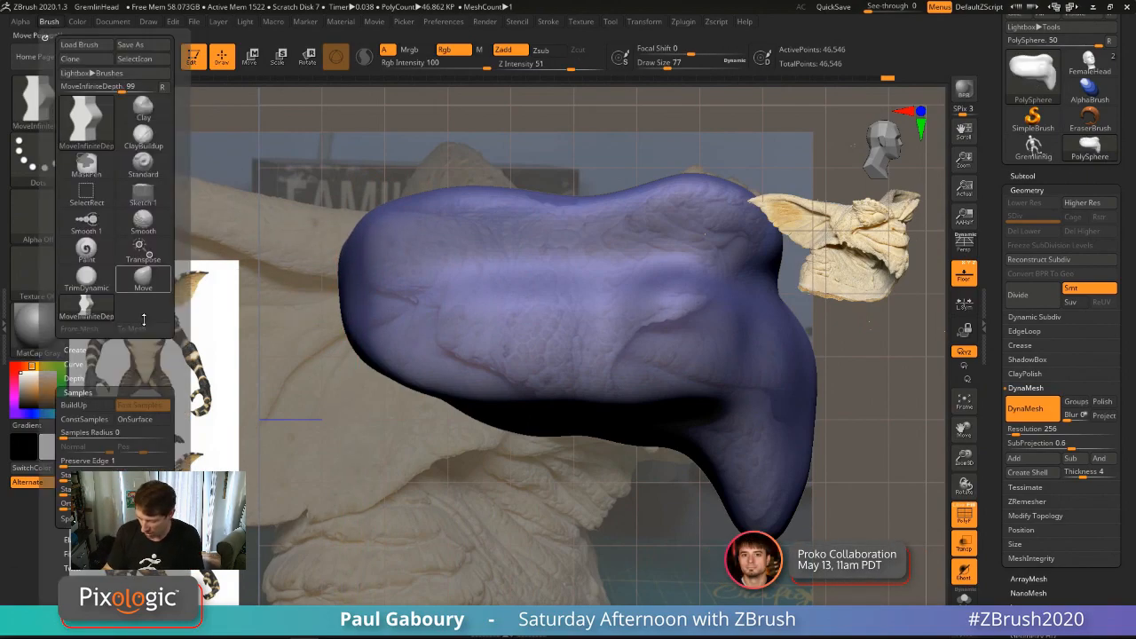
pyautogui.click(92, 392)
pyautogui.click(164, 79)
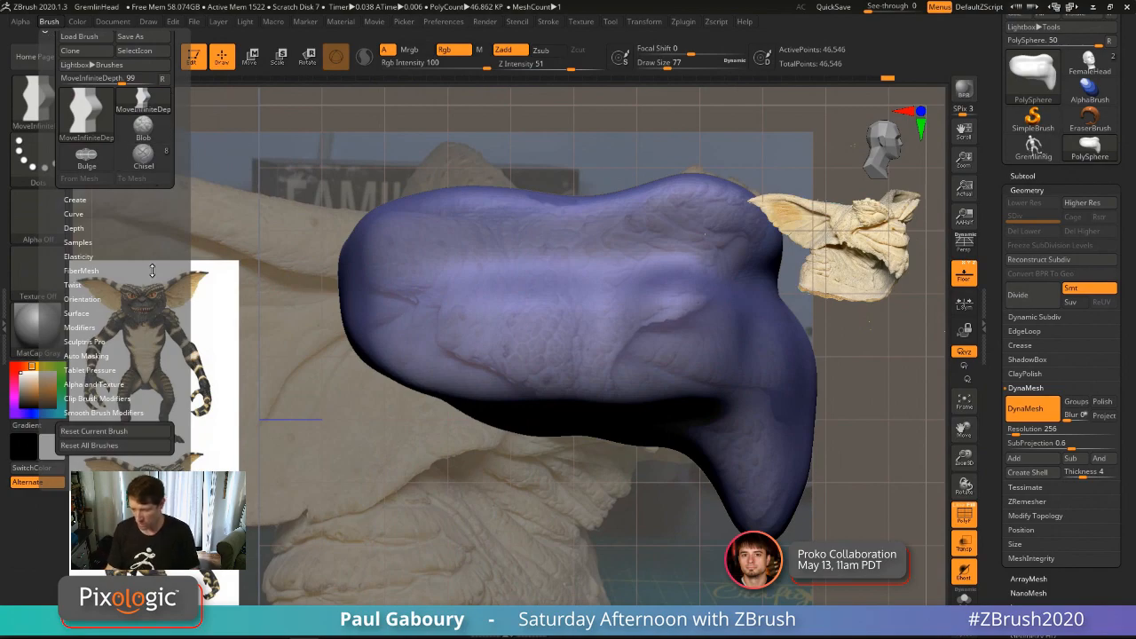
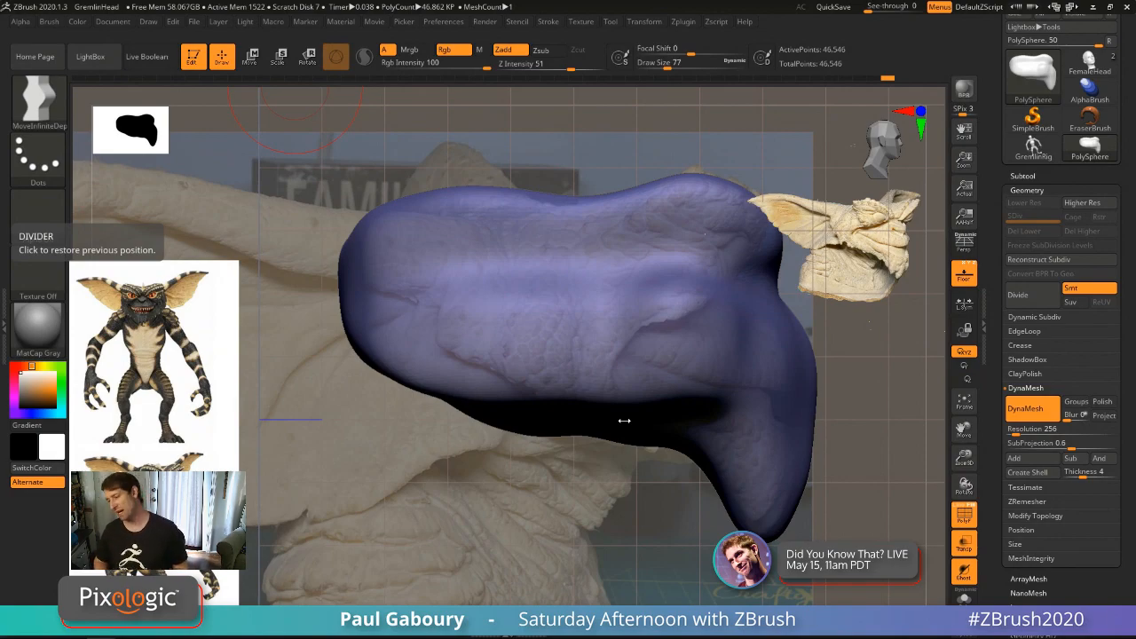
# Step: Adjust the outer edge of the cheek in the front view with MoveInfiniteDepth and re-DynaMesh the head
pyautogui.moveTo(580, 319); pyautogui.dragTo(404, 348, button='right')
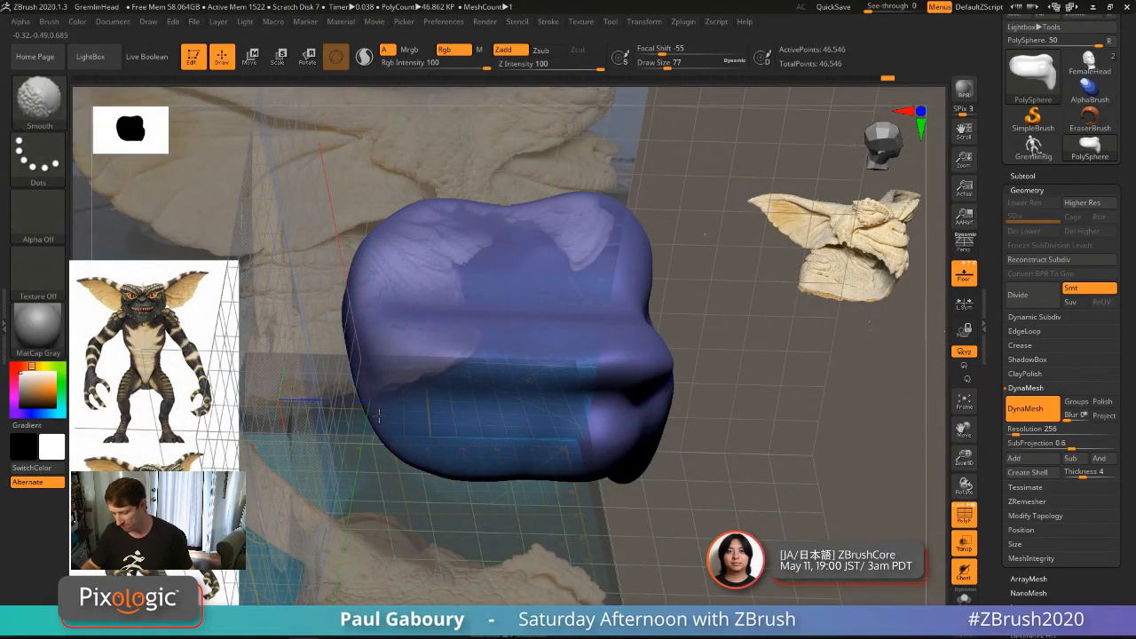
pyautogui.moveTo(457, 519)
pyautogui.mouseDown(button='right')
pyautogui.moveTo(612, 502)
pyautogui.moveTo(611, 517)
pyautogui.mouseUp(button='right')
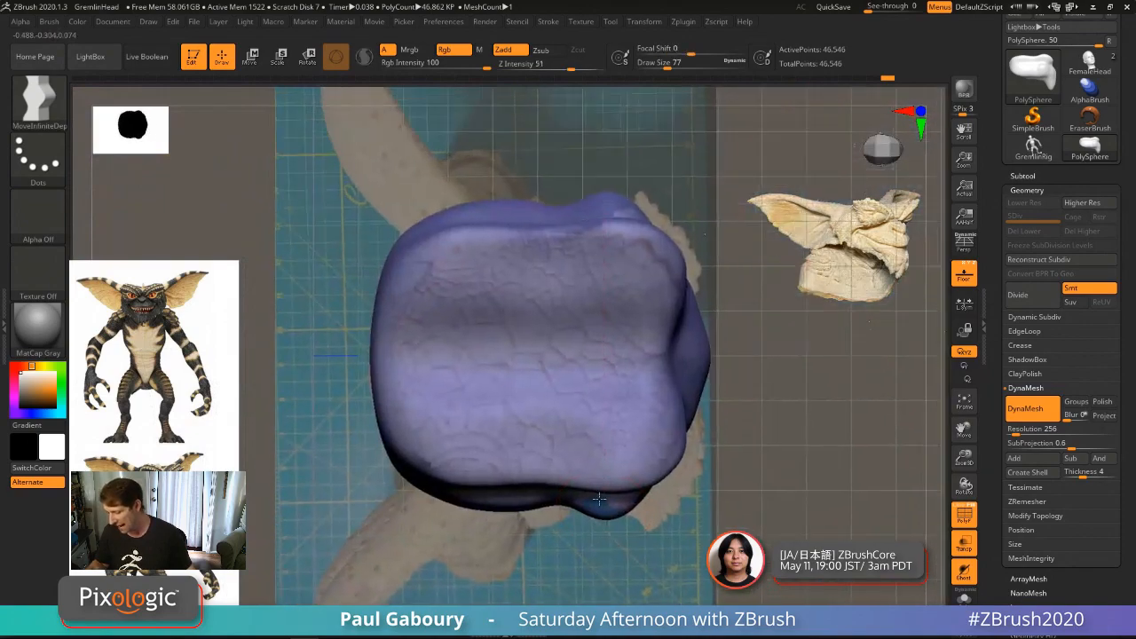
pyautogui.moveTo(492, 358)
pyautogui.keyDown('shift'); pyautogui.mouseDown()
pyautogui.moveTo(482, 245)
pyautogui.moveTo(444, 206)
pyautogui.moveTo(391, 202)
pyautogui.moveTo(492, 202)
pyautogui.moveTo(399, 235)
pyautogui.moveTo(422, 216)
pyautogui.moveTo(521, 202)
pyautogui.moveTo(390, 200)
pyautogui.mouseUp(); pyautogui.keyUp('shift')
pyautogui.moveTo(494, 274)
pyautogui.mouseDown(button='right')
pyautogui.moveTo(521, 306)
pyautogui.moveTo(693, 356)
pyautogui.moveTo(647, 388)
pyautogui.moveTo(317, 348)
pyautogui.mouseUp(button='right')
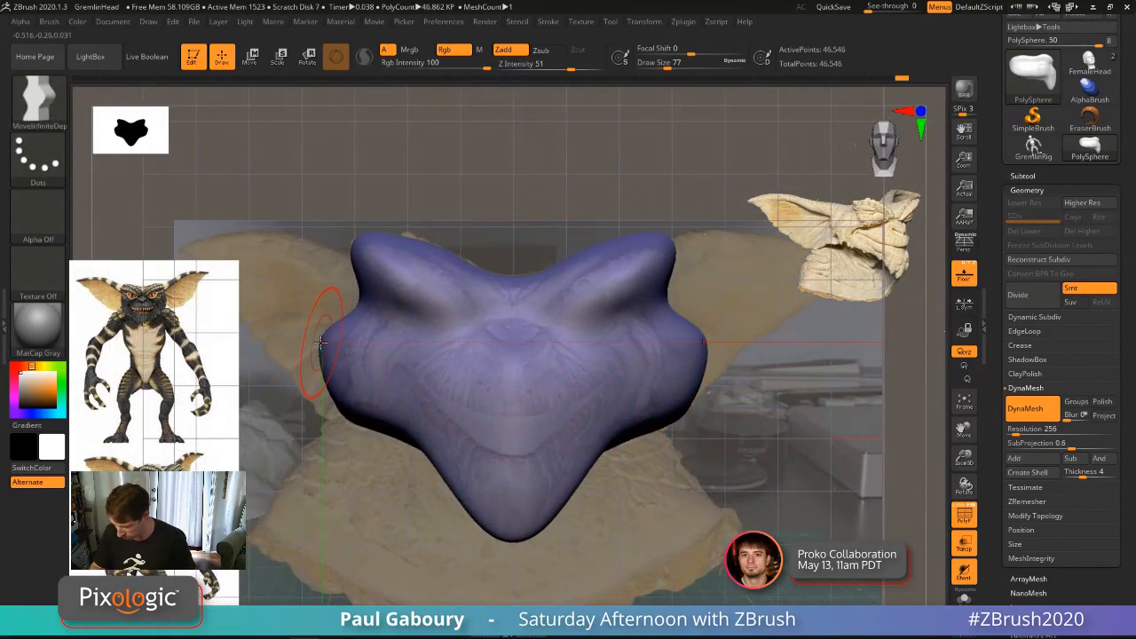
pyautogui.moveTo(322, 343)
pyautogui.mouseDown()
pyautogui.moveTo(329, 338)
pyautogui.moveTo(331, 387)
pyautogui.mouseUp()
pyautogui.keyDown('ctrl'); pyautogui.moveTo(710, 564); pyautogui.dragTo(773, 560); pyautogui.keyUp('ctrl')
pyautogui.keyDown('alt'); pyautogui.moveTo(773, 560); pyautogui.dragTo(814, 573, button='right'); pyautogui.keyUp('alt')
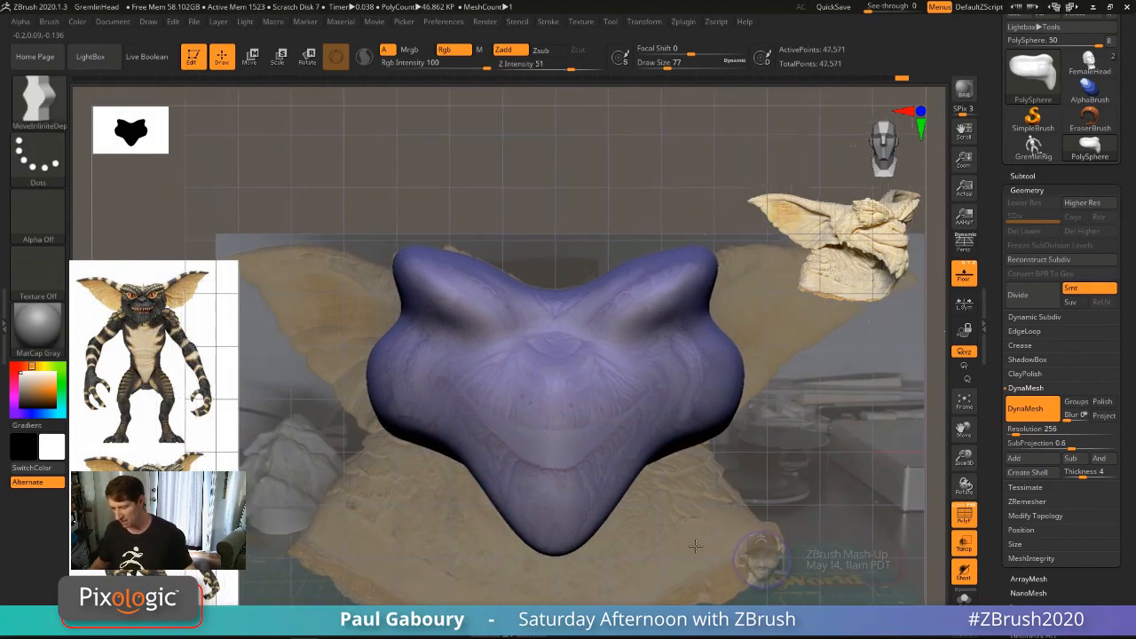
# Step: Switch the MoveInfiniteDepth brush's Infinite Depth option off and on, and try pulling the face upward through the brow
pyautogui.click(50, 22)
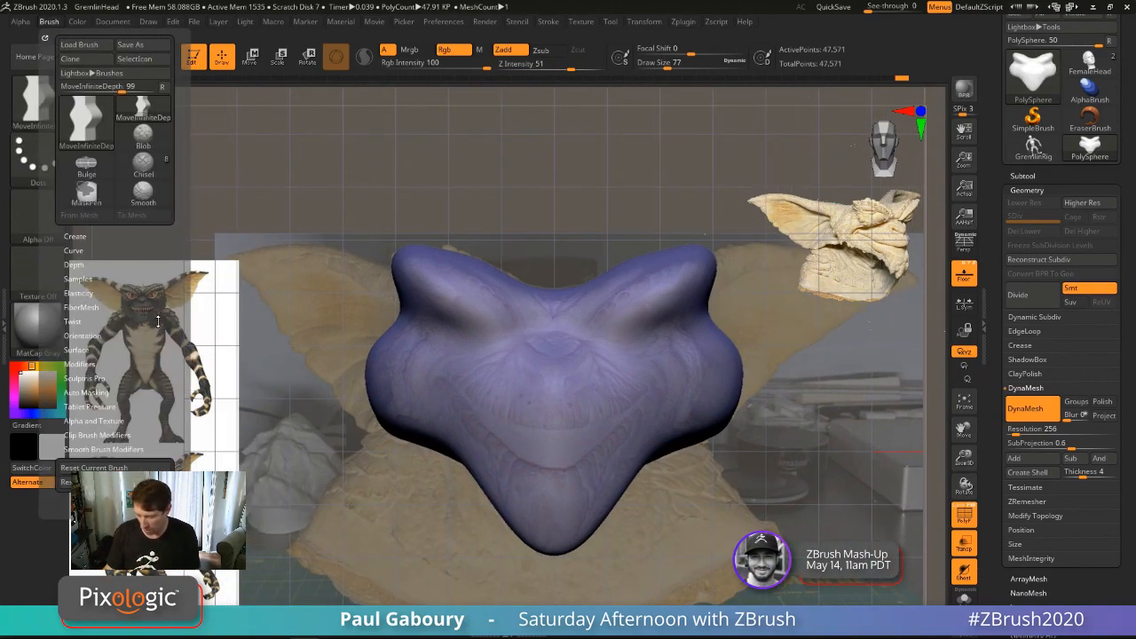
pyautogui.click(103, 393)
pyautogui.moveTo(160, 366); pyautogui.dragTo(160, 251)
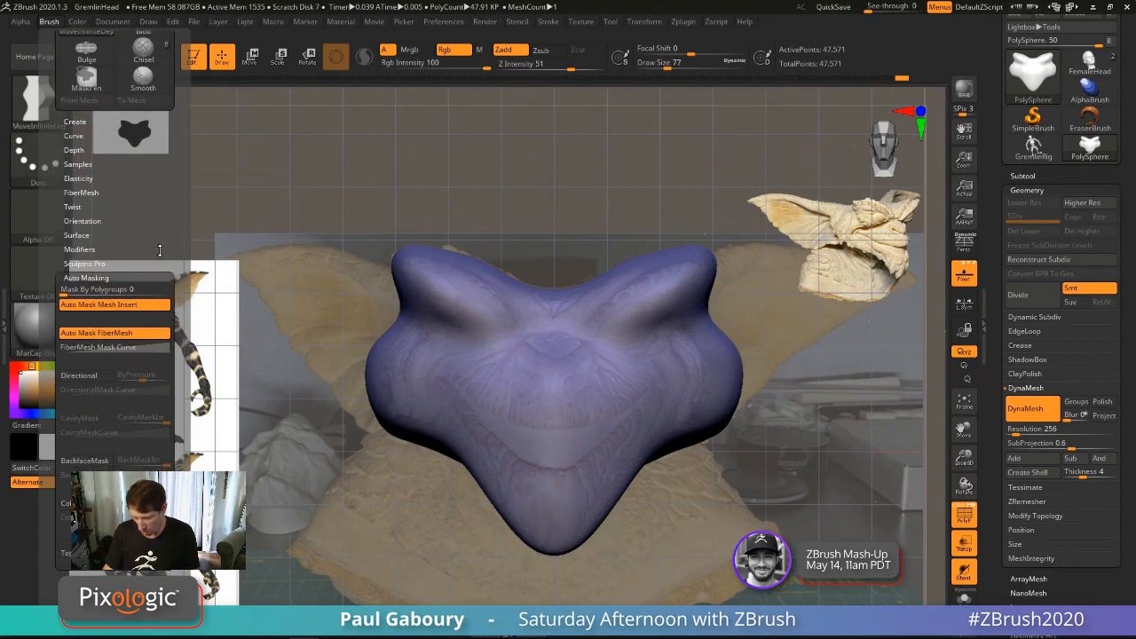
pyautogui.click(105, 279)
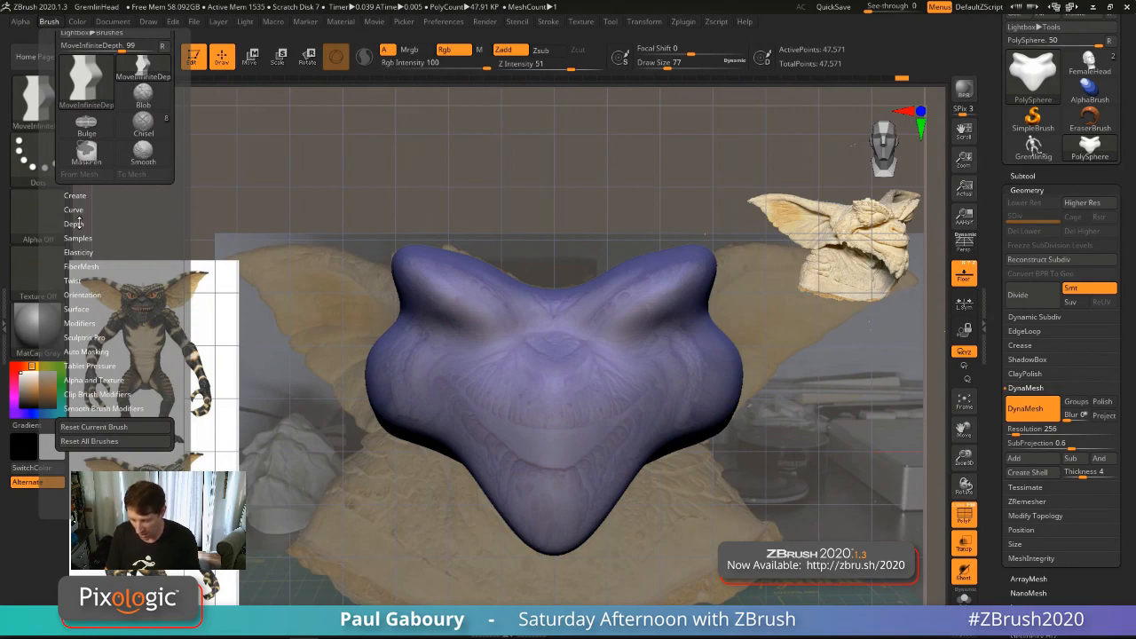
pyautogui.click(75, 224)
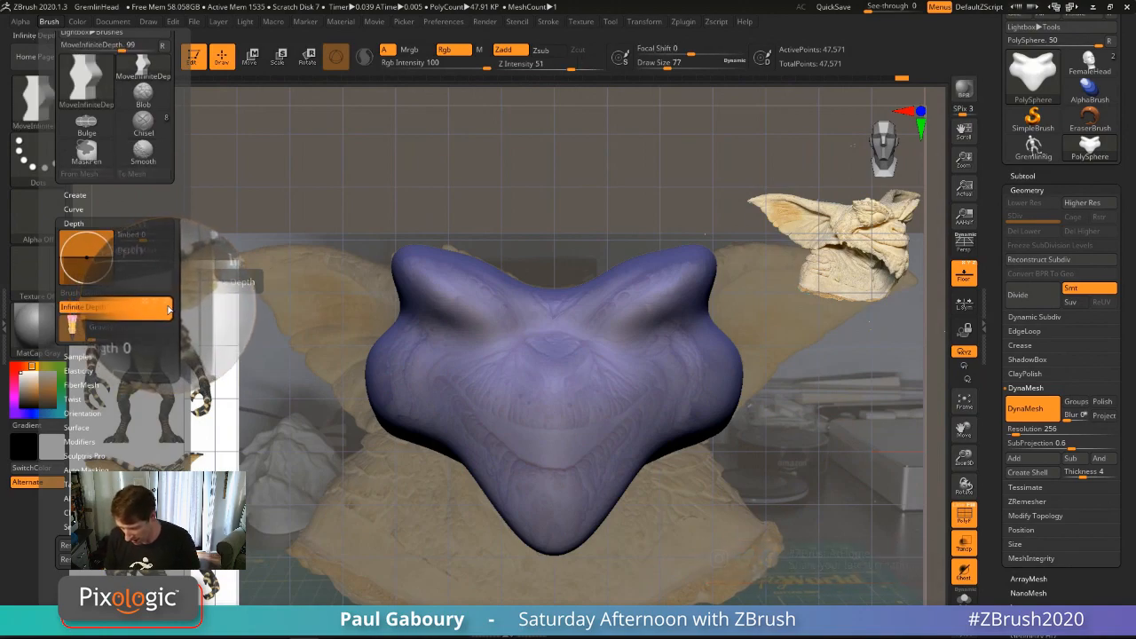
pyautogui.click(154, 310)
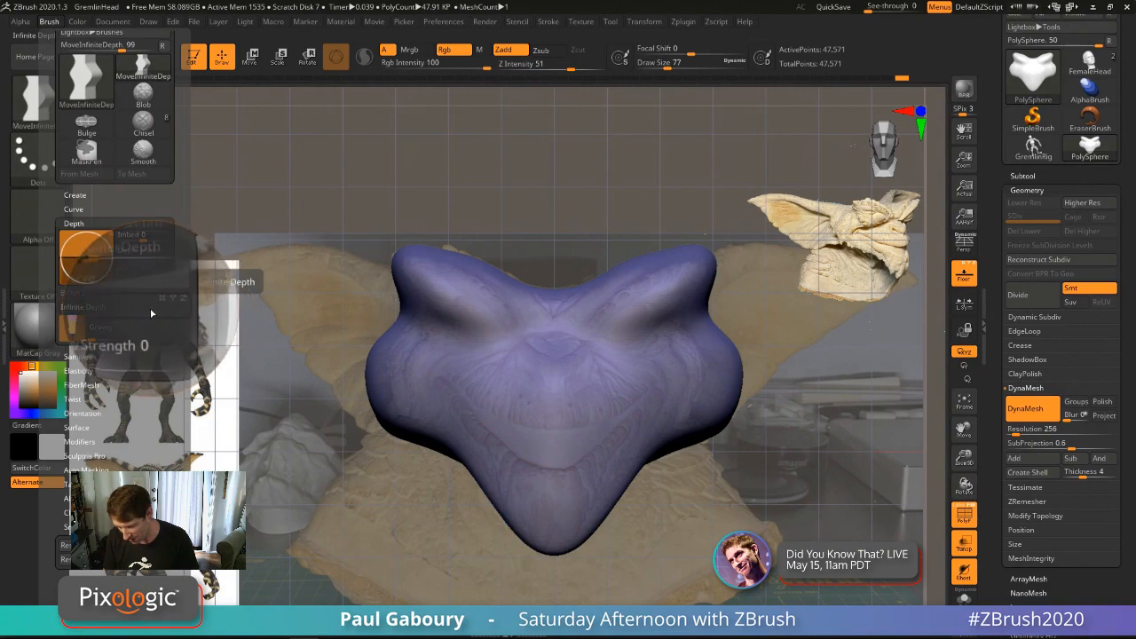
pyautogui.click(153, 308)
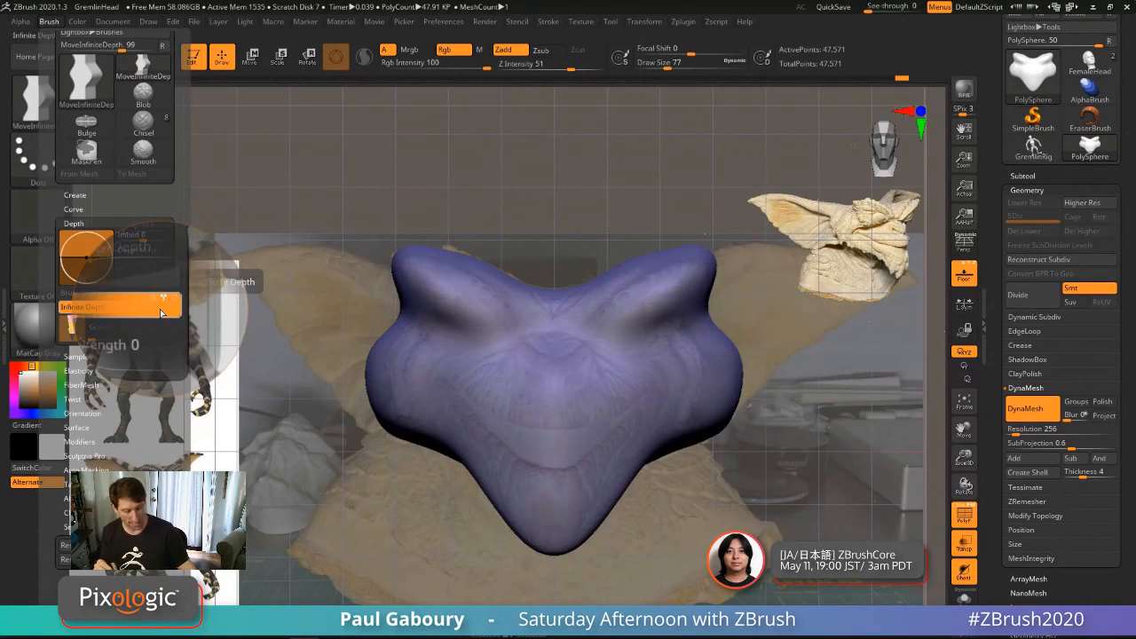
pyautogui.moveTo(480, 374)
pyautogui.mouseDown()
pyautogui.moveTo(494, 479)
pyautogui.moveTo(497, 293)
pyautogui.moveTo(563, 455)
pyautogui.moveTo(548, 319)
pyautogui.moveTo(506, 484)
pyautogui.moveTo(480, 218)
pyautogui.mouseUp()
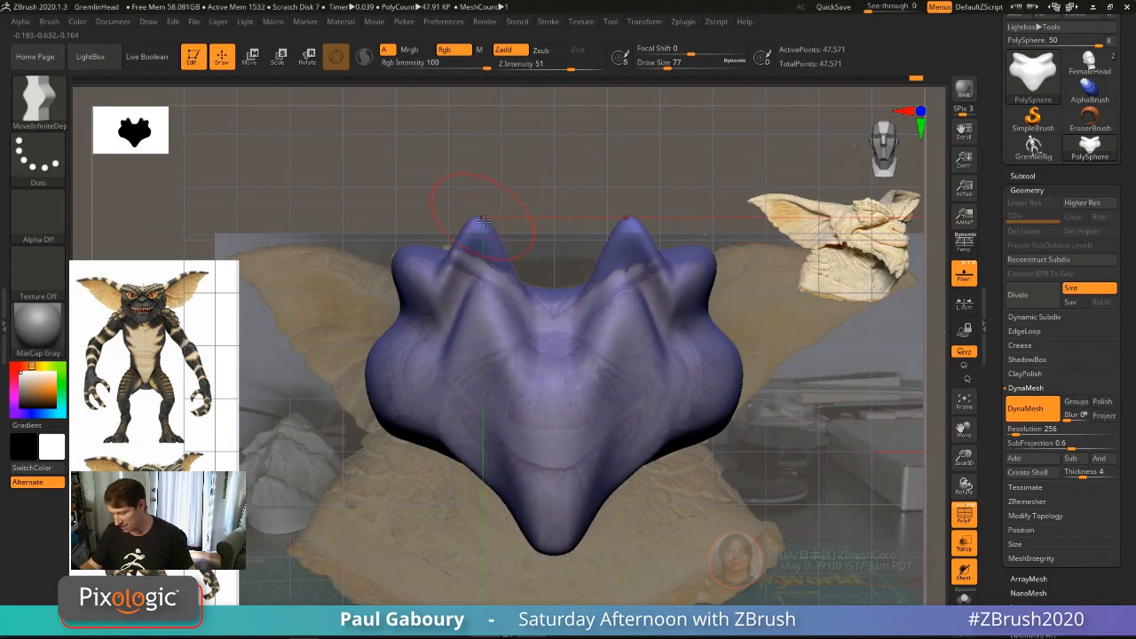
# Step: Hide the floor grid with its reference images and view the head from the side and front
pyautogui.click(964, 273)
pyautogui.keyDown('ctrl'); pyautogui.moveTo(792, 390); pyautogui.dragTo(711, 448, button='right'); pyautogui.keyUp('ctrl')
pyautogui.moveTo(711, 448)
pyautogui.mouseDown()
pyautogui.moveTo(778, 456)
pyautogui.moveTo(477, 431)
pyautogui.moveTo(535, 331)
pyautogui.mouseUp()
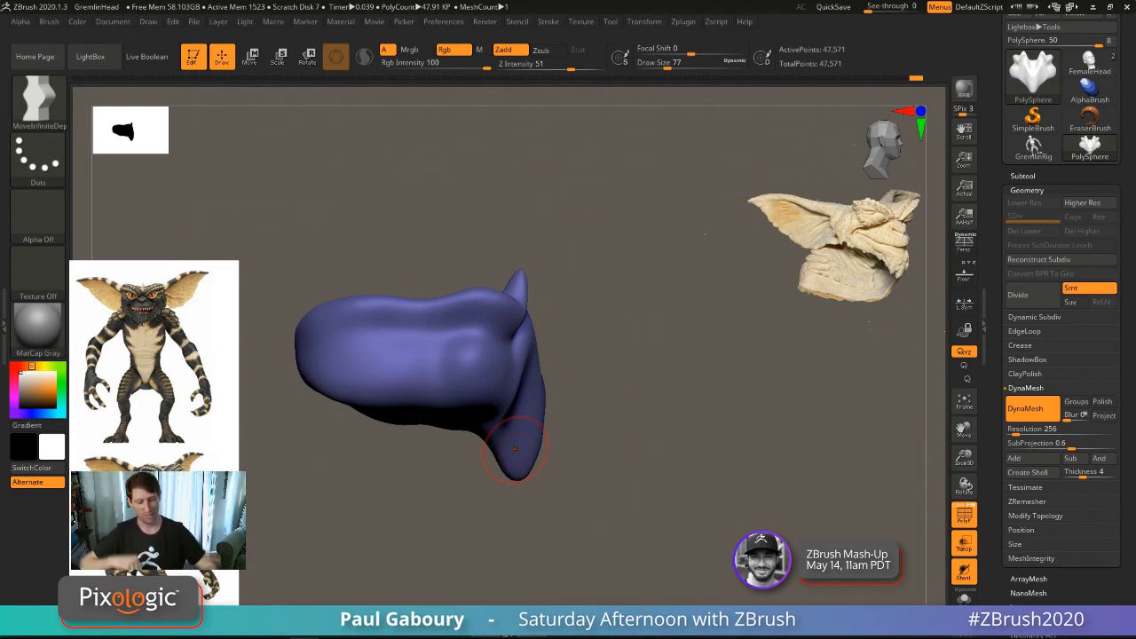
pyautogui.moveTo(515, 448)
pyautogui.mouseDown()
pyautogui.moveTo(629, 477)
pyautogui.moveTo(578, 497)
pyautogui.moveTo(576, 488)
pyautogui.mouseUp()
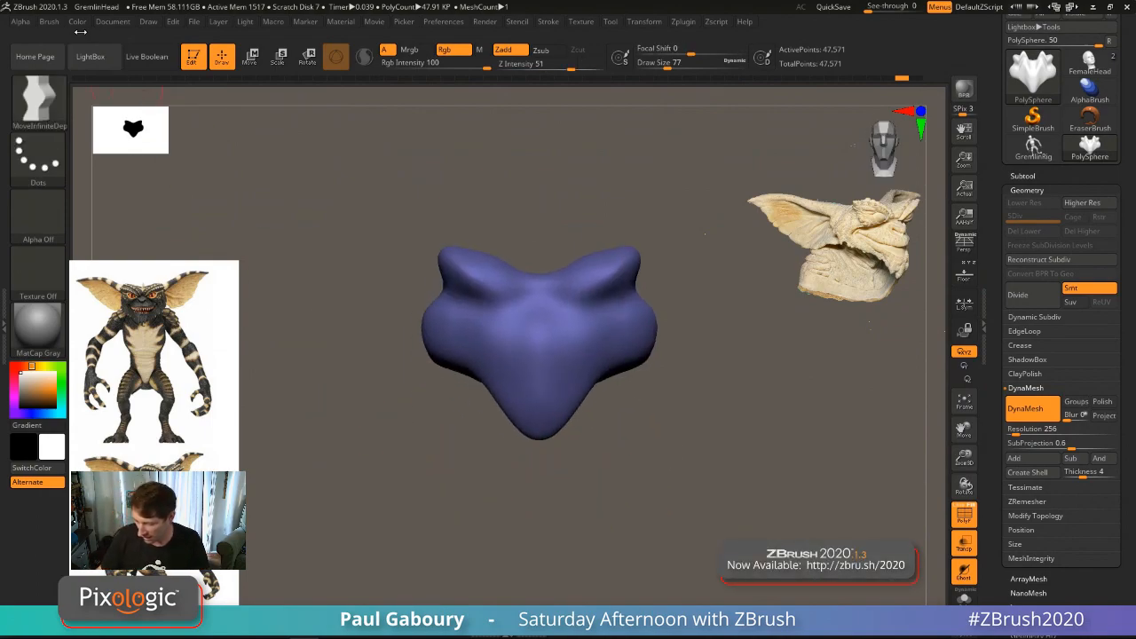
pyautogui.click(48, 22)
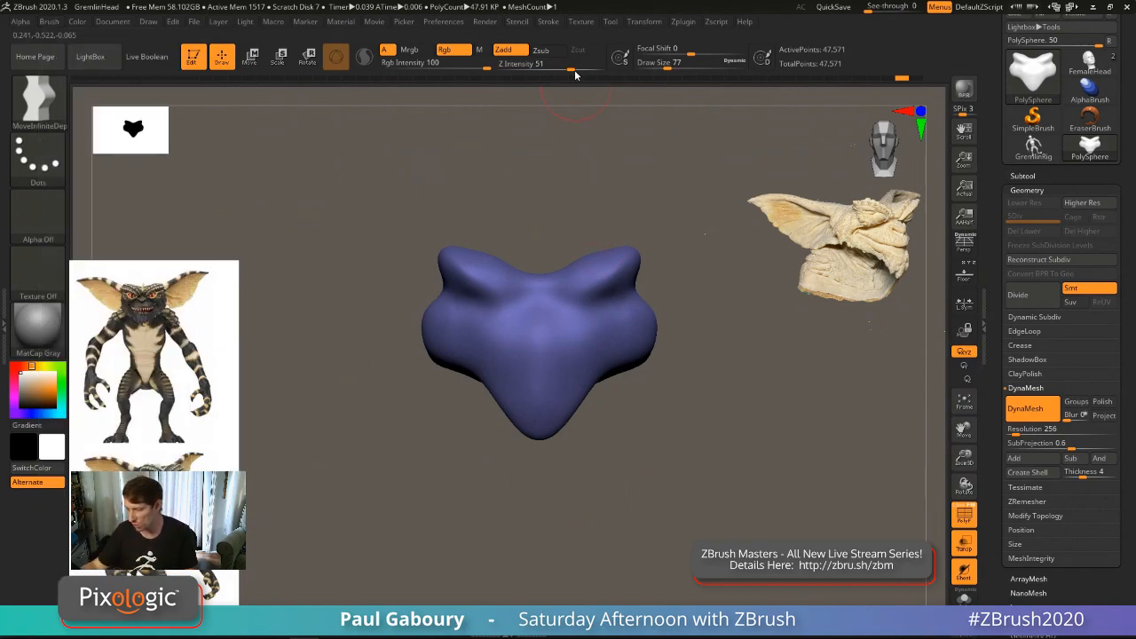
pyautogui.click(581, 21)
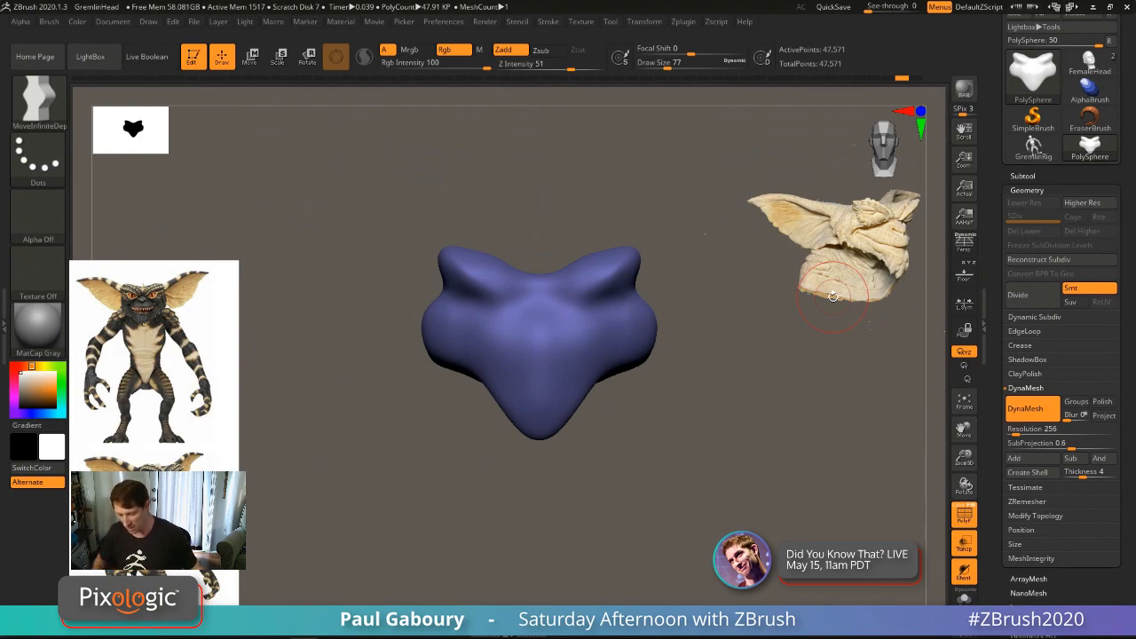
# Step: Rework the inner ends of the brow ridges with ClayBuildup at Draw Size 39, undoing surplus strokes and smoothing the surface
pyautogui.moveTo(548, 358)
pyautogui.keyDown('alt'); pyautogui.mouseDown(button='right')
pyautogui.moveTo(530, 399)
pyautogui.moveTo(540, 407)
pyautogui.mouseUp(button='right'); pyautogui.keyUp('alt')
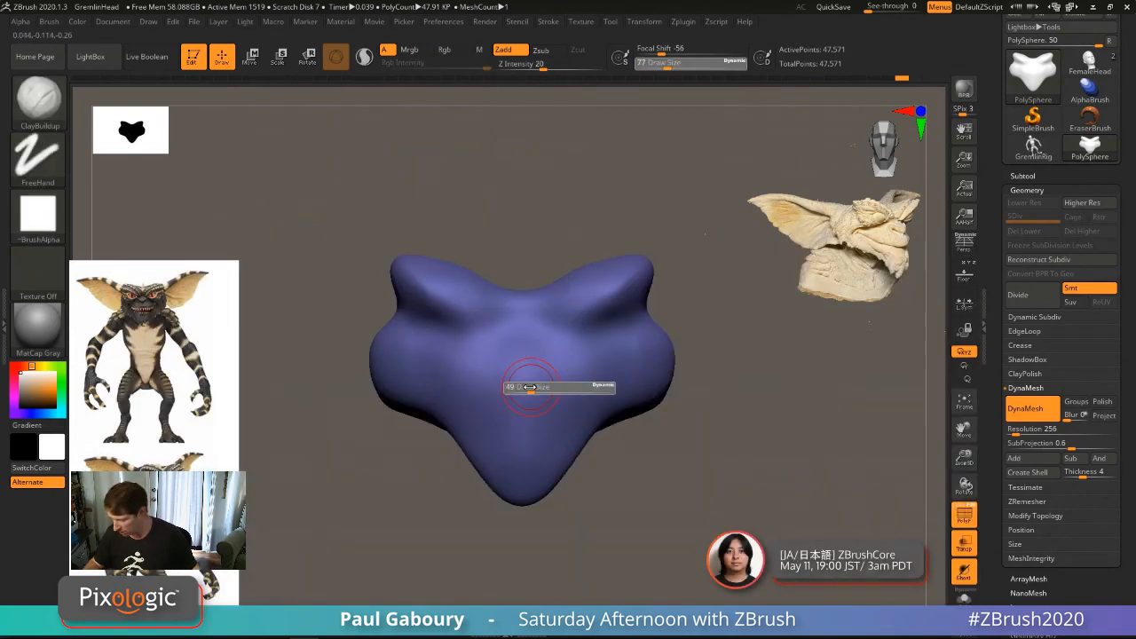
pyautogui.moveTo(484, 339)
pyautogui.mouseDown()
pyautogui.moveTo(448, 316)
pyautogui.moveTo(484, 340)
pyautogui.moveTo(455, 285)
pyautogui.moveTo(486, 315)
pyautogui.moveTo(472, 293)
pyautogui.moveTo(455, 309)
pyautogui.moveTo(460, 336)
pyautogui.mouseUp()
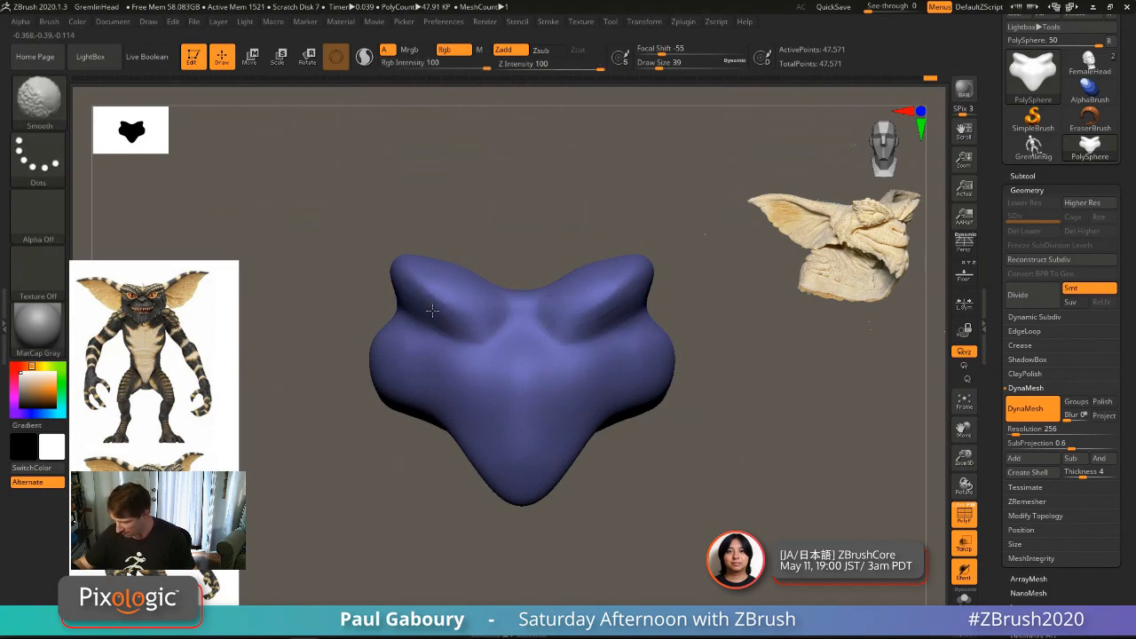
pyautogui.hotkey('ctrl', 'z')
pyautogui.hotkey('ctrl', 'z')
pyautogui.hotkey('ctrl', 'z')
pyautogui.hotkey('ctrl', 'z')
pyautogui.hotkey('ctrl', 'z')
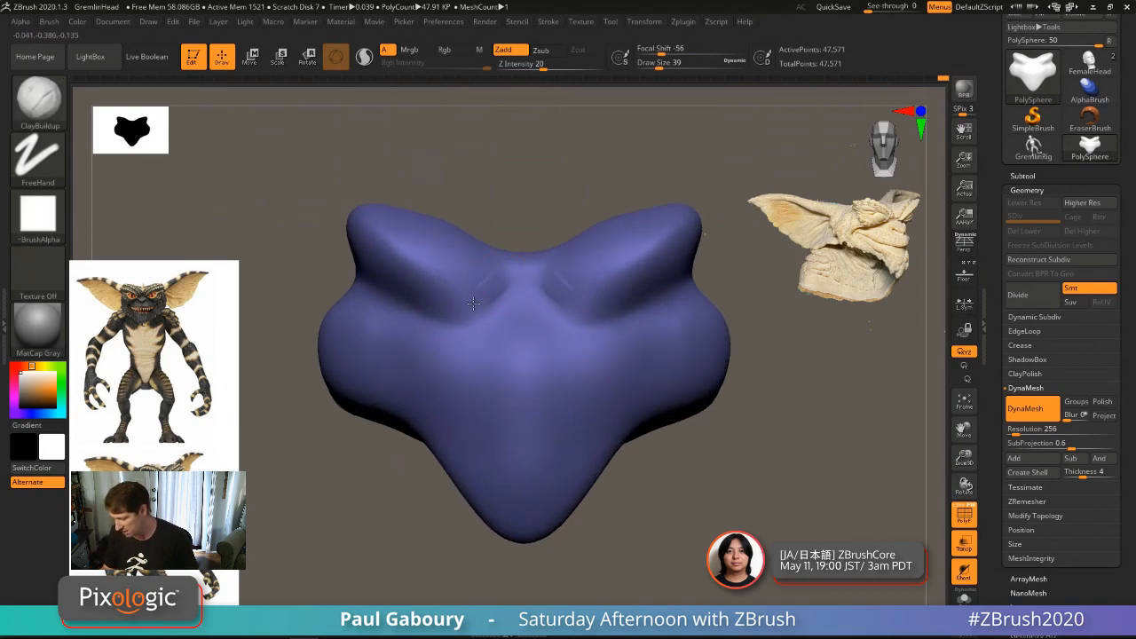
pyautogui.moveTo(453, 267)
pyautogui.keyDown('shift'); pyautogui.mouseDown()
pyautogui.moveTo(441, 284)
pyautogui.moveTo(488, 302)
pyautogui.mouseUp(); pyautogui.keyUp('shift')
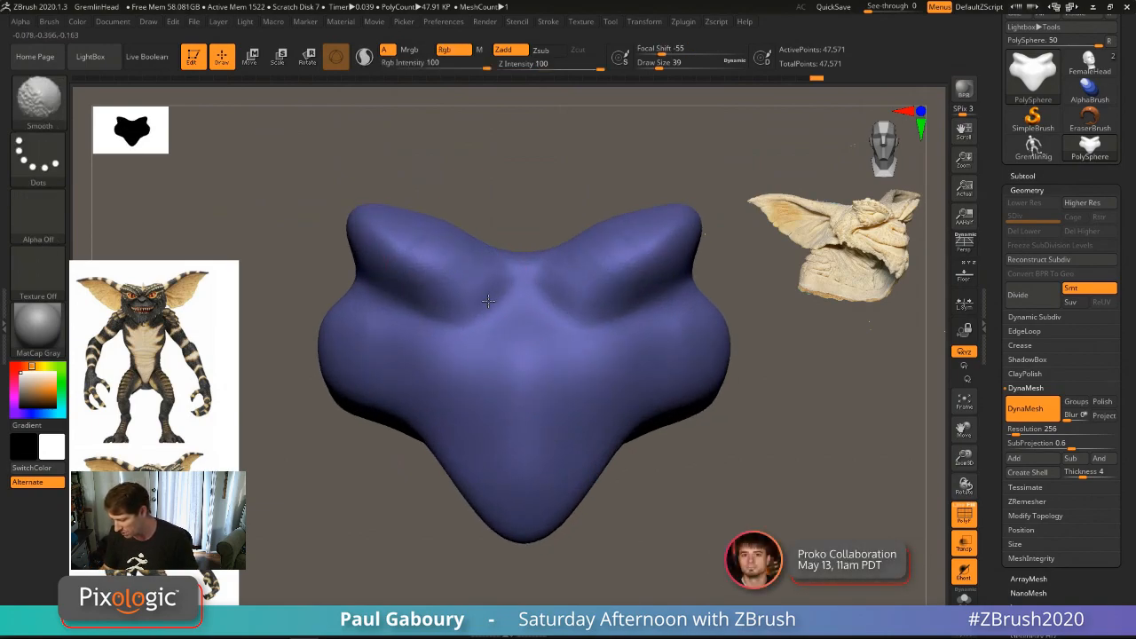
# Step: Fill the groove along the middle of the skull's top with ClayBuildup at Draw Size 74 and smooth it
pyautogui.keyDown('ctrl'); pyautogui.moveTo(541, 406); pyautogui.dragTo(493, 401, button='right'); pyautogui.keyUp('ctrl')
pyautogui.moveTo(494, 402); pyautogui.dragTo(554, 397, button='right')
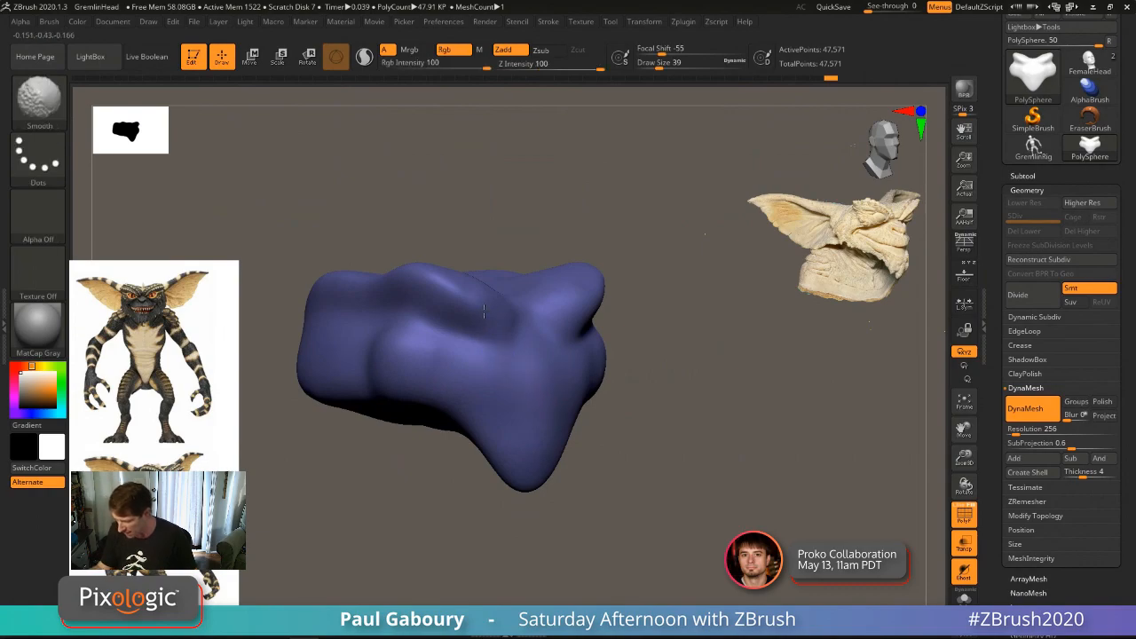
pyautogui.keyDown('alt'); pyautogui.moveTo(485, 332); pyautogui.dragTo(536, 328, button='right'); pyautogui.keyUp('alt')
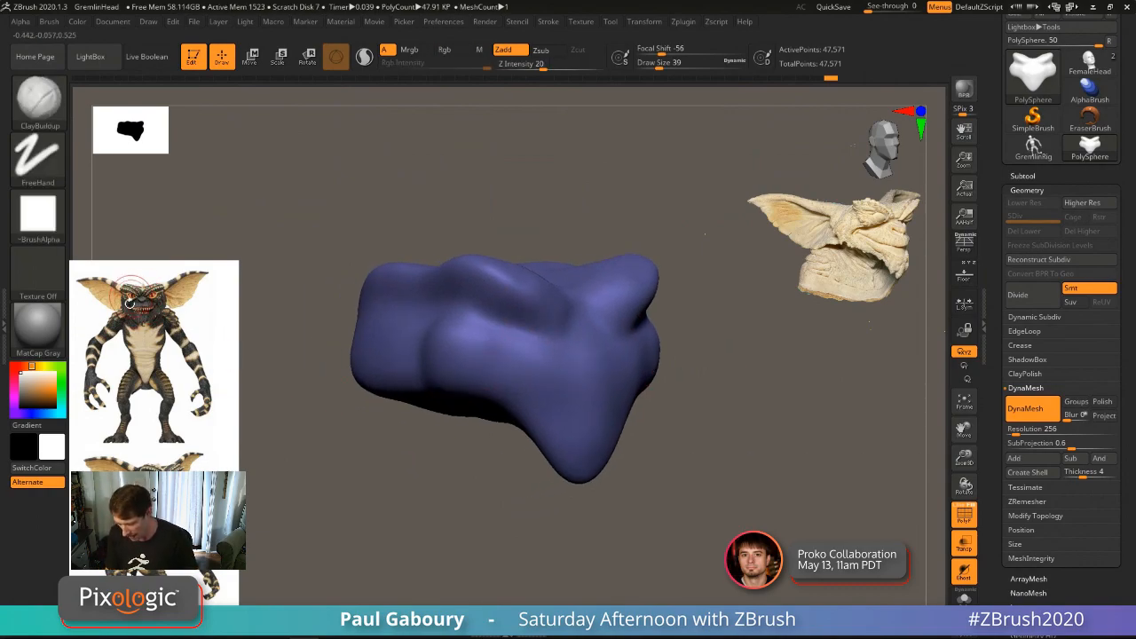
pyautogui.moveTo(644, 428); pyautogui.dragTo(598, 421, button='right')
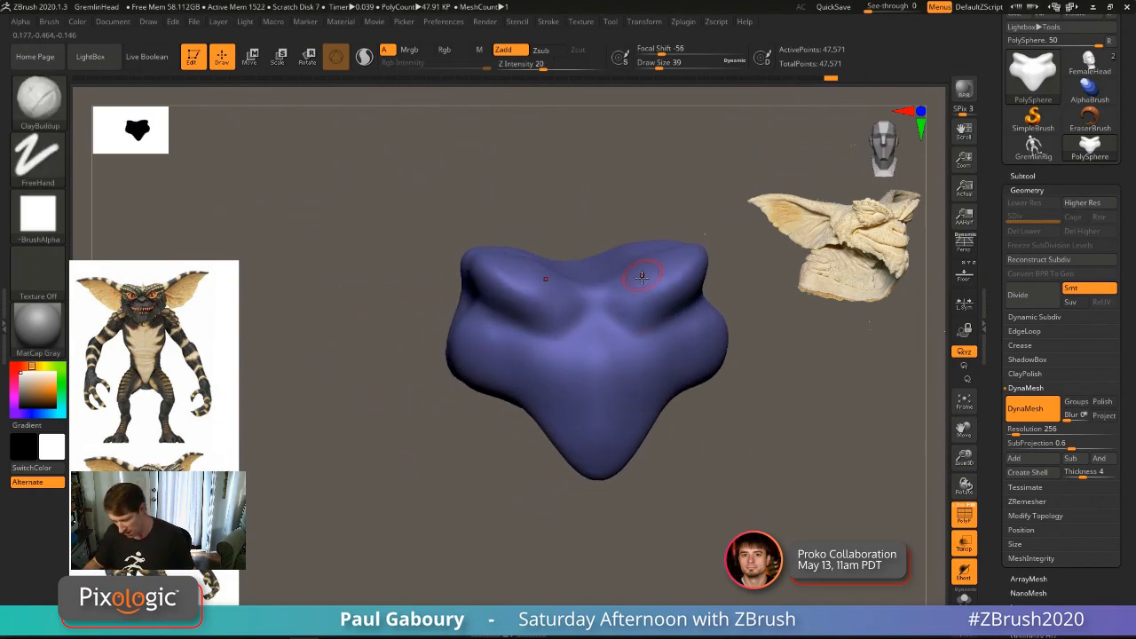
pyautogui.moveTo(642, 277)
pyautogui.mouseDown(button='right')
pyautogui.moveTo(630, 298)
pyautogui.moveTo(644, 344)
pyautogui.moveTo(607, 316)
pyautogui.moveTo(629, 326)
pyautogui.mouseUp(button='right')
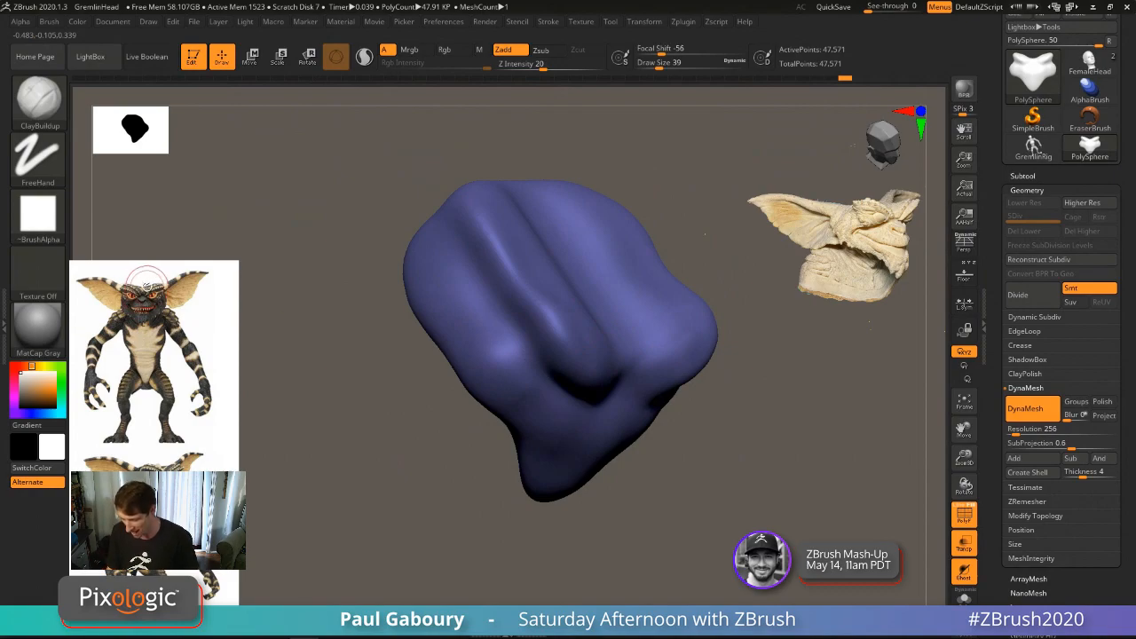
pyautogui.moveTo(653, 416); pyautogui.dragTo(621, 418, button='right')
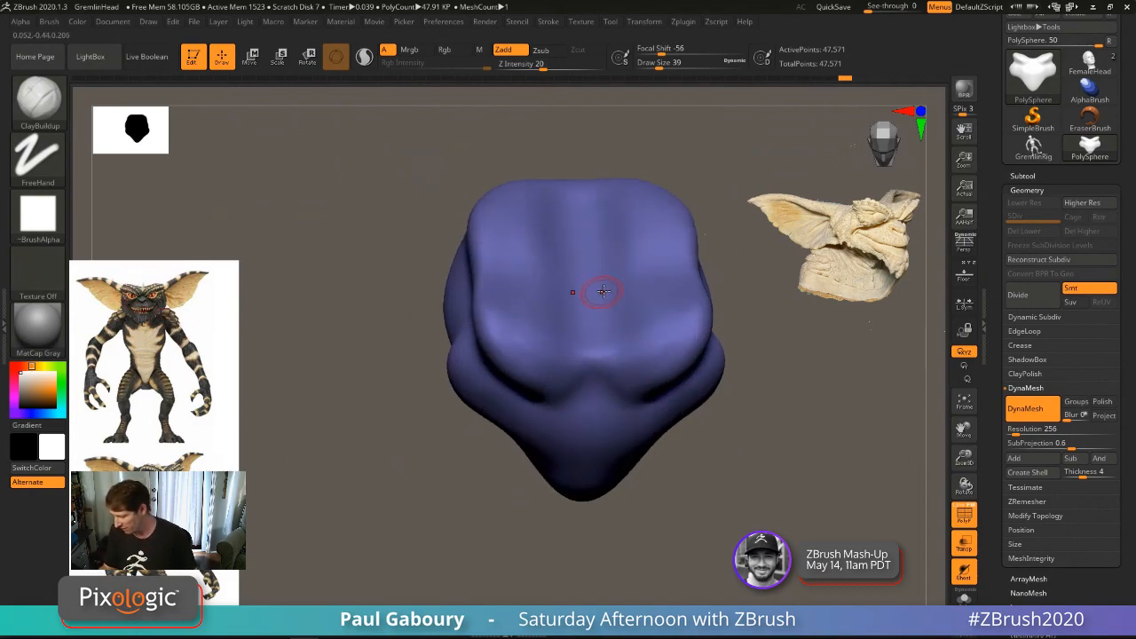
pyautogui.press('s')
pyautogui.moveTo(601, 278); pyautogui.dragTo(610, 276)
pyautogui.moveTo(588, 211); pyautogui.dragTo(596, 329)
pyautogui.moveTo(563, 229)
pyautogui.mouseDown()
pyautogui.moveTo(574, 311)
pyautogui.moveTo(588, 202)
pyautogui.moveTo(536, 257)
pyautogui.moveTo(593, 268)
pyautogui.moveTo(609, 329)
pyautogui.moveTo(576, 306)
pyautogui.moveTo(592, 249)
pyautogui.mouseUp()
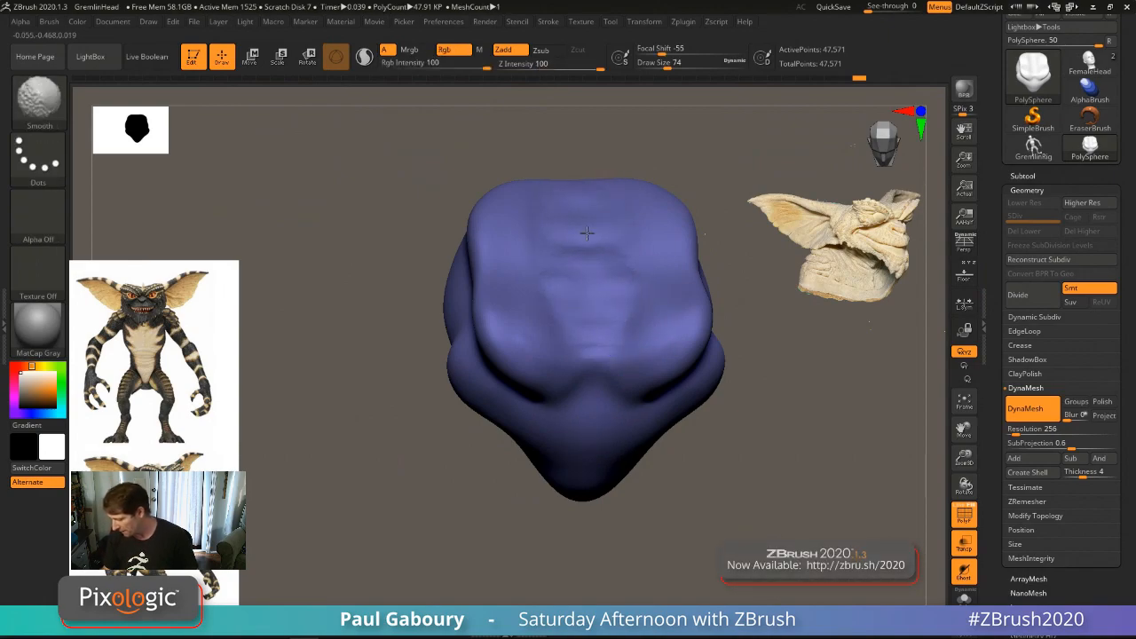
# Step: Re-DynaMesh the head, then add more clay along the centre of the skull's top and smooth it out
pyautogui.keyDown('ctrl'); pyautogui.moveTo(785, 430); pyautogui.dragTo(807, 456); pyautogui.keyUp('ctrl')
pyautogui.moveTo(609, 335)
pyautogui.keyDown('shift'); pyautogui.mouseDown()
pyautogui.moveTo(540, 245)
pyautogui.moveTo(587, 324)
pyautogui.mouseUp(); pyautogui.keyUp('shift')
pyautogui.moveTo(594, 213); pyautogui.dragTo(590, 330)
pyautogui.moveTo(587, 220)
pyautogui.keyDown('shift'); pyautogui.mouseDown()
pyautogui.moveTo(571, 227)
pyautogui.moveTo(583, 253)
pyautogui.mouseUp(); pyautogui.keyUp('shift')
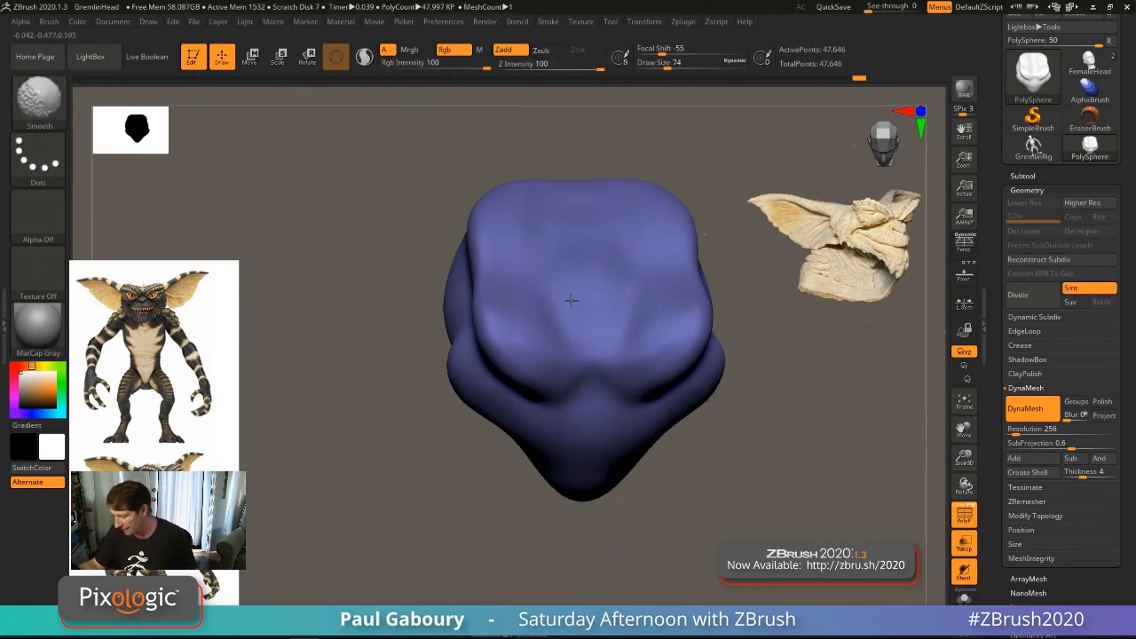
pyautogui.keyDown('shift'); pyautogui.moveTo(572, 301); pyautogui.dragTo(556, 280); pyautogui.keyUp('shift')
# Step: With Sculptris Pro enabled, build up the lower brow ridges using ClayBuildup at Draw Size 54 and re-DynaMesh the head
pyautogui.moveTo(728, 446)
pyautogui.keyDown('alt'); pyautogui.mouseDown()
pyautogui.moveTo(684, 479)
pyautogui.moveTo(707, 418)
pyautogui.mouseUp(); pyautogui.keyUp('alt')
pyautogui.keyDown('alt'); pyautogui.moveTo(622, 414); pyautogui.dragTo(628, 457); pyautogui.keyUp('alt')
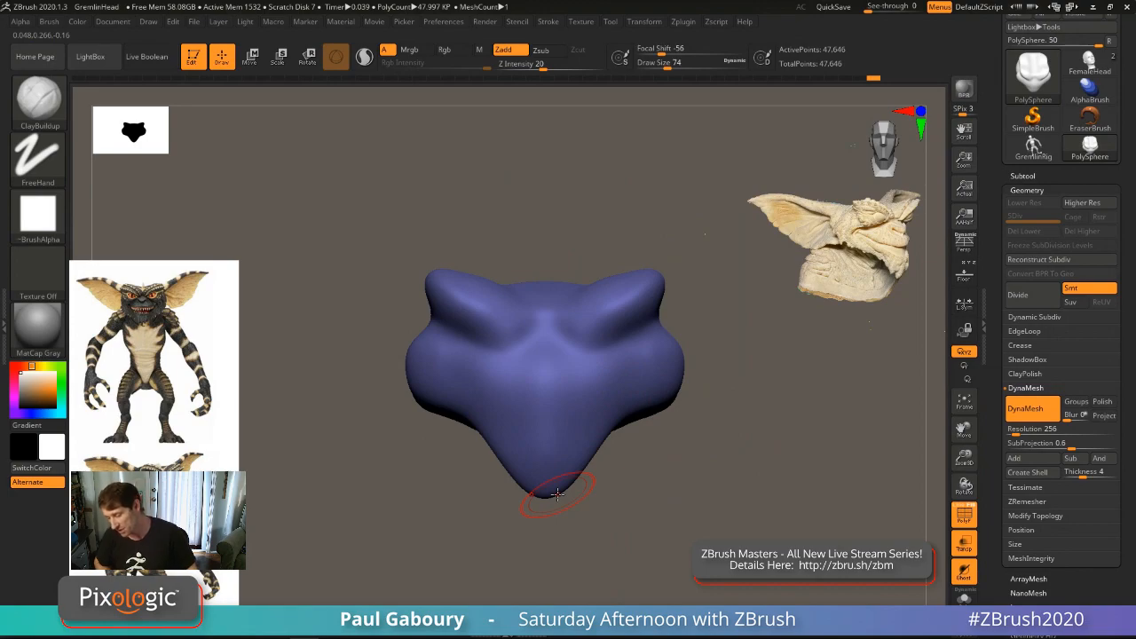
pyautogui.click(365, 61)
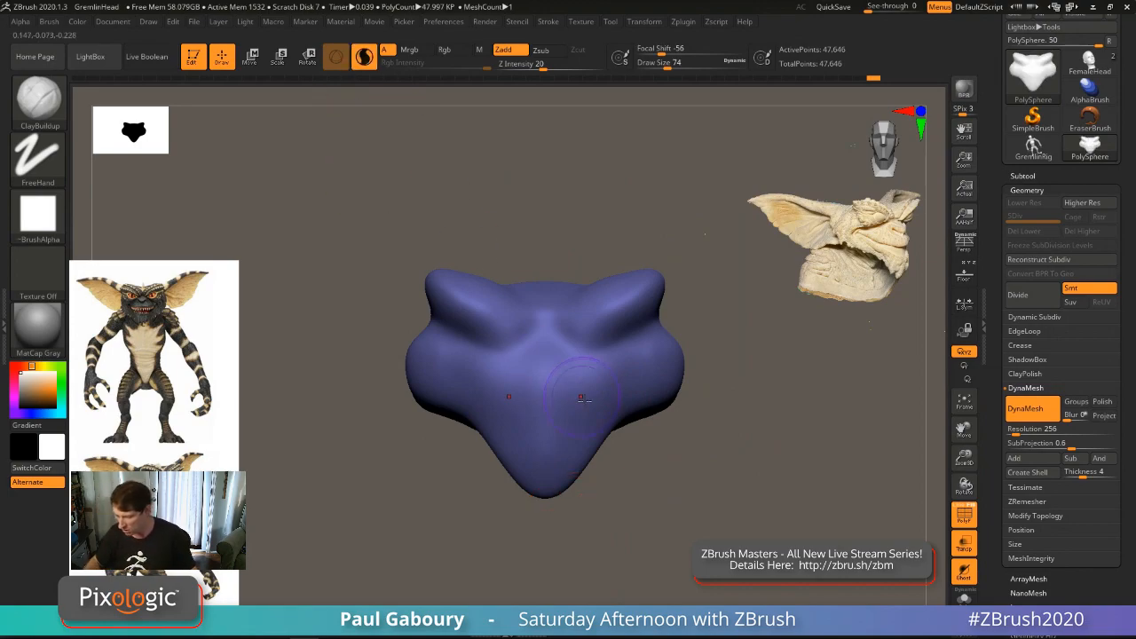
pyautogui.press('s')
pyautogui.moveTo(462, 305); pyautogui.dragTo(513, 341)
pyautogui.keyDown('ctrl'); pyautogui.moveTo(733, 567); pyautogui.dragTo(680, 502); pyautogui.keyUp('ctrl')
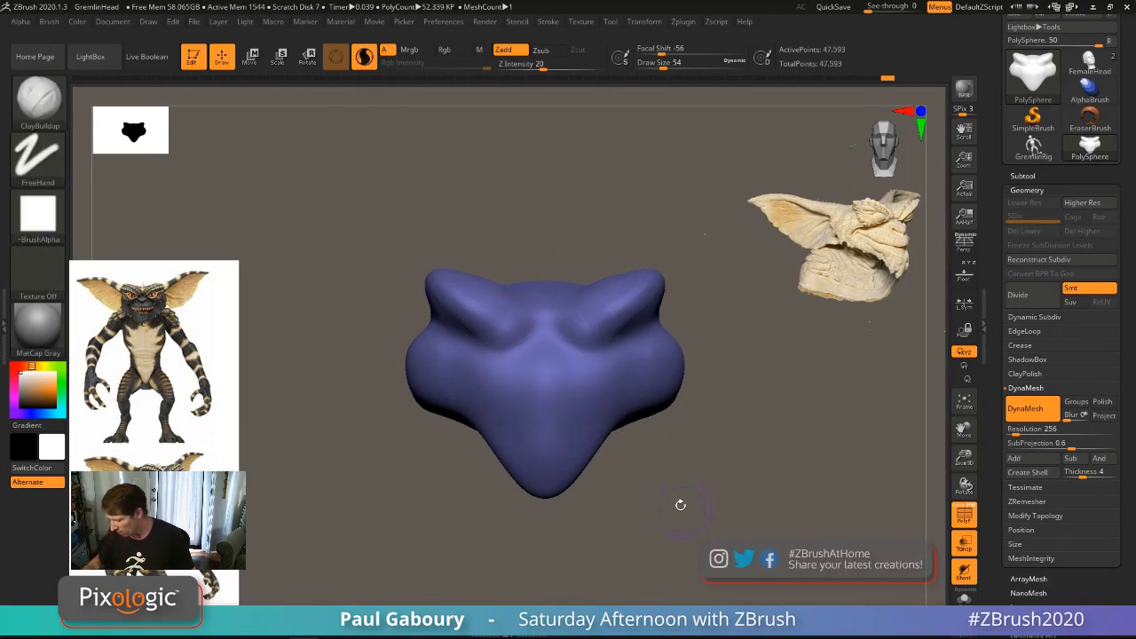
# Step: Smooth the surface between the inner brow ridges and re-DynaMesh the head
pyautogui.keyDown('shift'); pyautogui.moveTo(495, 318); pyautogui.dragTo(502, 318); pyautogui.keyUp('shift')
pyautogui.keyDown('ctrl'); pyautogui.moveTo(730, 542); pyautogui.dragTo(692, 493); pyautogui.keyUp('ctrl')
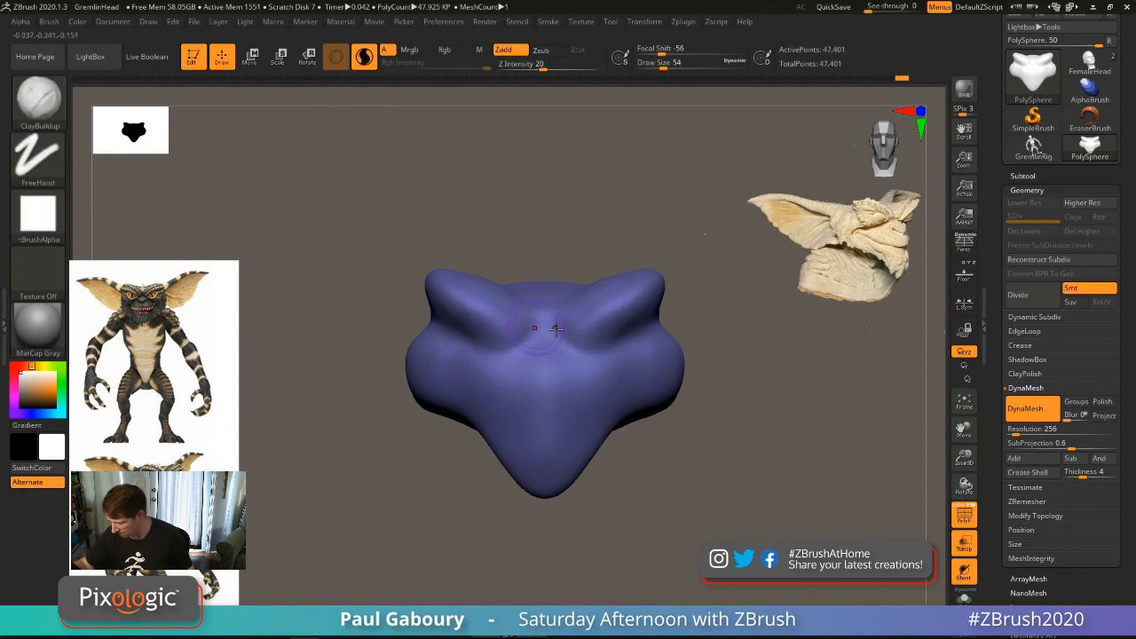
pyautogui.moveTo(719, 404)
pyautogui.keyDown('alt'); pyautogui.mouseDown()
pyautogui.moveTo(706, 439)
pyautogui.moveTo(666, 406)
pyautogui.moveTo(718, 476)
pyautogui.moveTo(639, 432)
pyautogui.moveTo(718, 436)
pyautogui.mouseUp(); pyautogui.keyUp('alt')
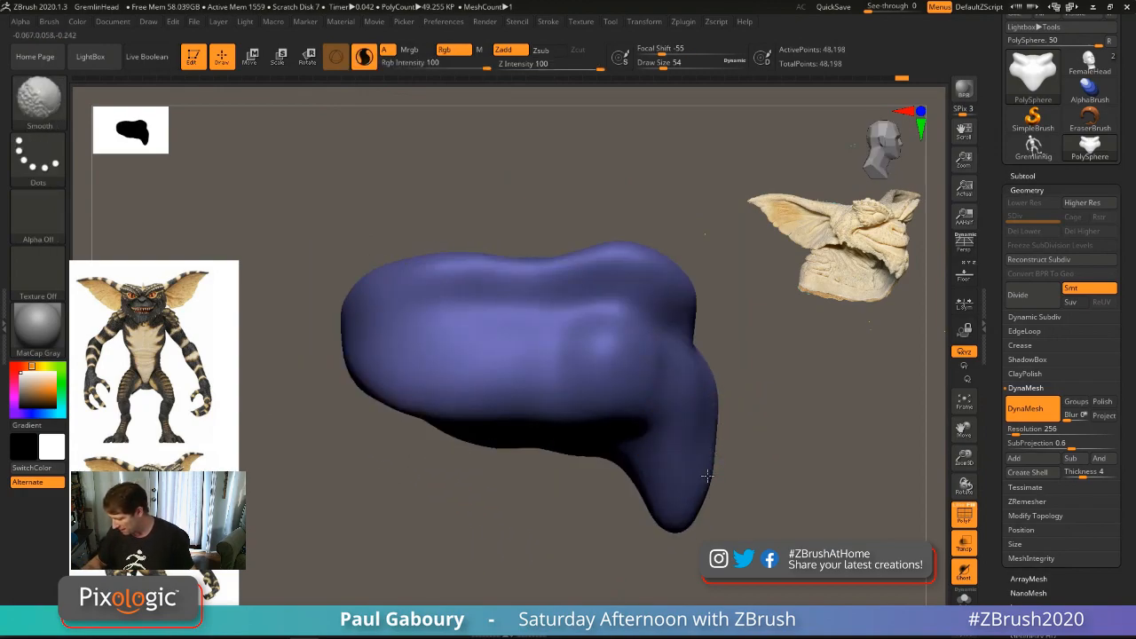
# Step: Switch to the SnakeHook2 sculpting brush
pyautogui.press('b')
pyautogui.press('s')
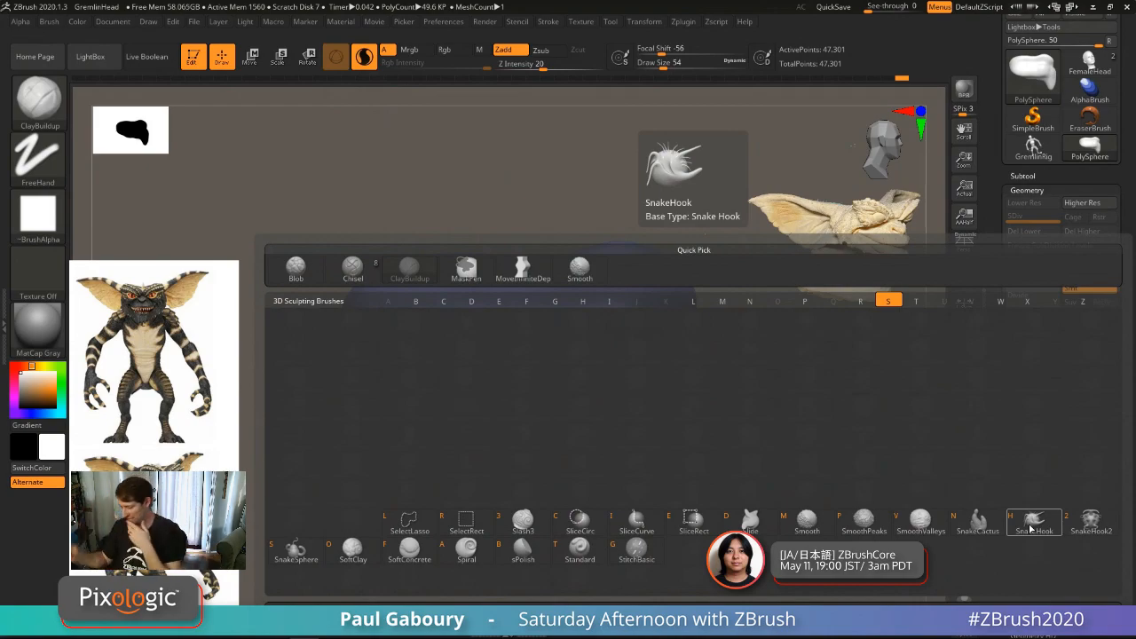
pyautogui.click(1090, 524)
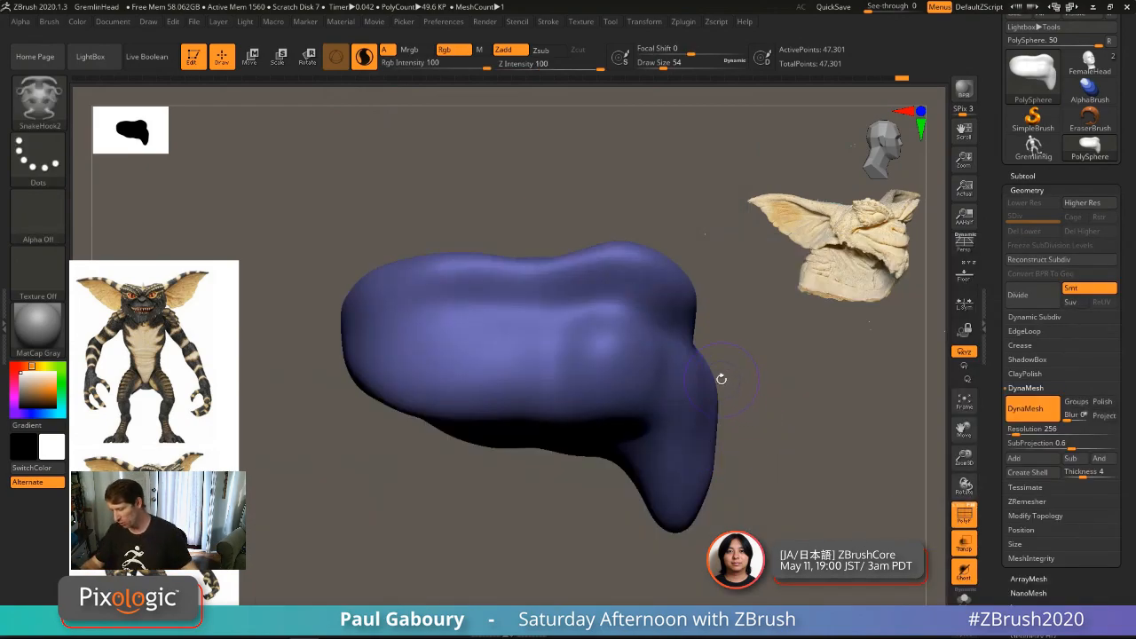
# Step: Try pulling long, thin tendrils out of the snout with SnakeHook2 at Draw Size 54, and undo the pulls
pyautogui.moveTo(721, 379)
pyautogui.mouseDown()
pyautogui.moveTo(716, 397)
pyautogui.moveTo(726, 381)
pyautogui.moveTo(727, 400)
pyautogui.moveTo(737, 396)
pyautogui.moveTo(724, 363)
pyautogui.moveTo(739, 373)
pyautogui.moveTo(722, 375)
pyautogui.moveTo(724, 394)
pyautogui.moveTo(735, 391)
pyautogui.moveTo(753, 437)
pyautogui.moveTo(863, 406)
pyautogui.moveTo(861, 391)
pyautogui.mouseUp()
pyautogui.moveTo(813, 511); pyautogui.dragTo(808, 524)
pyautogui.hotkey('shift', 'f')
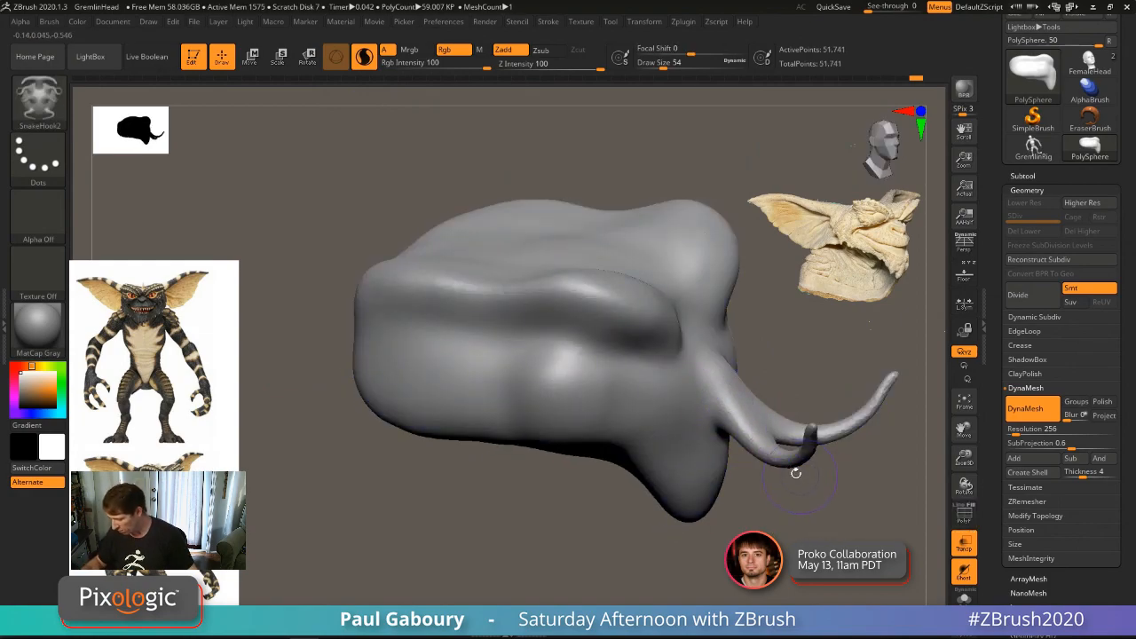
pyautogui.hotkey('shift', 'f')
pyautogui.hotkey('ctrl', 'z')
pyautogui.hotkey('ctrl', 'z')
pyautogui.hotkey('ctrl', 'z')
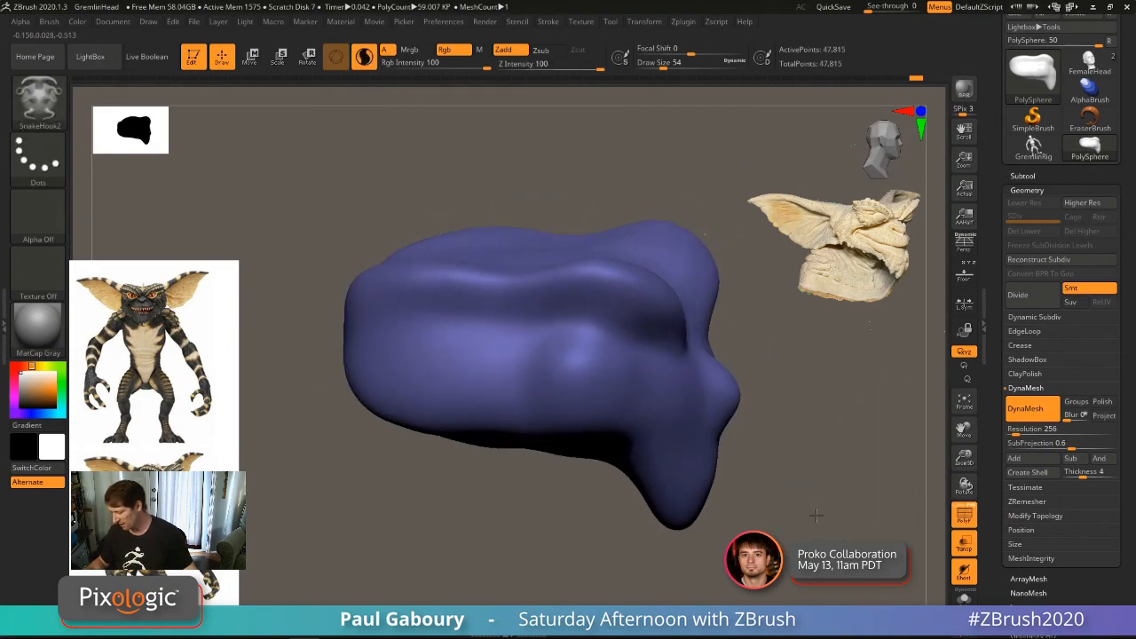
pyautogui.hotkey('ctrl', 'z')
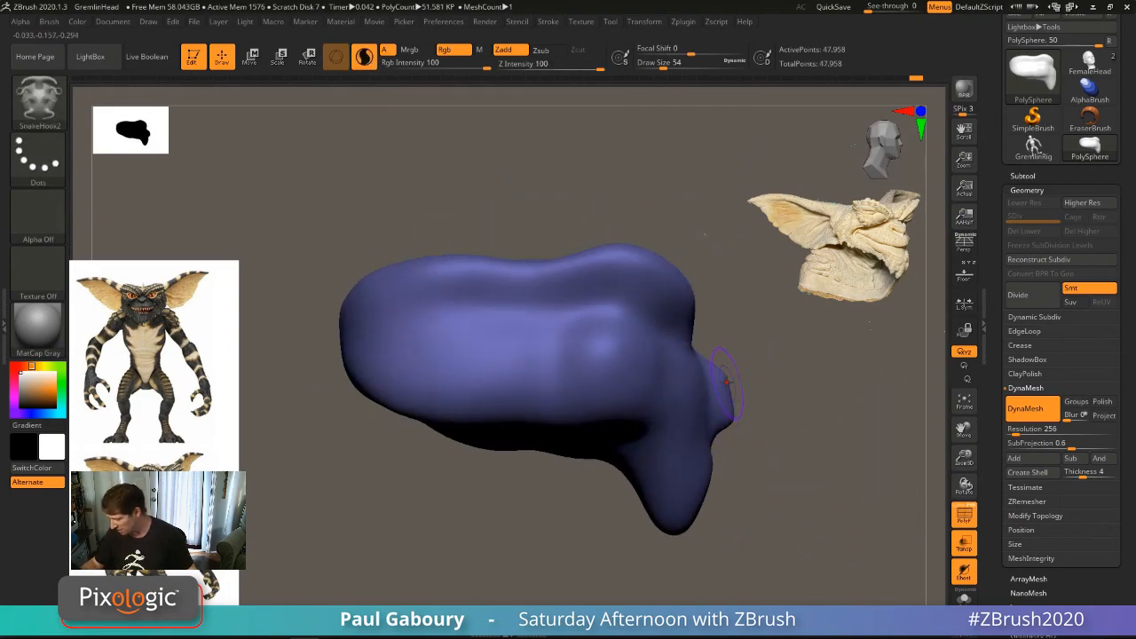
# Step: Shape the snout's front profile with SnakeHook2, setting Draw Size to 71, and smooth the bump below the brow
pyautogui.keyDown('shift'); pyautogui.moveTo(728, 384); pyautogui.dragTo(727, 409); pyautogui.keyUp('shift')
pyautogui.keyDown('shift'); pyautogui.moveTo(712, 362); pyautogui.dragTo(721, 397); pyautogui.keyUp('shift')
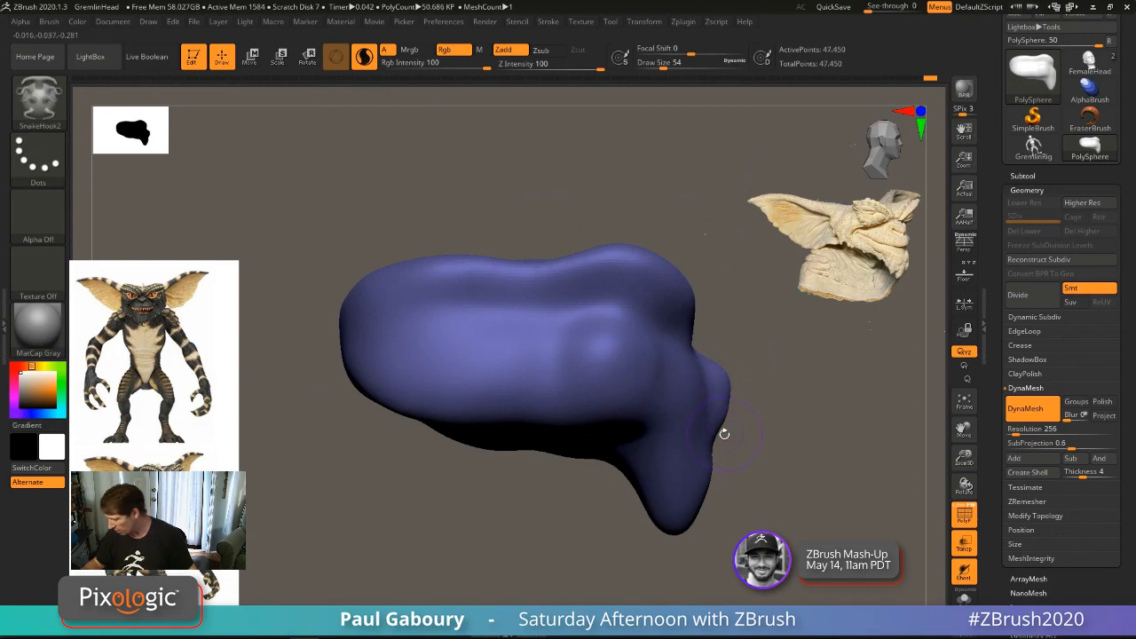
pyautogui.press('s')
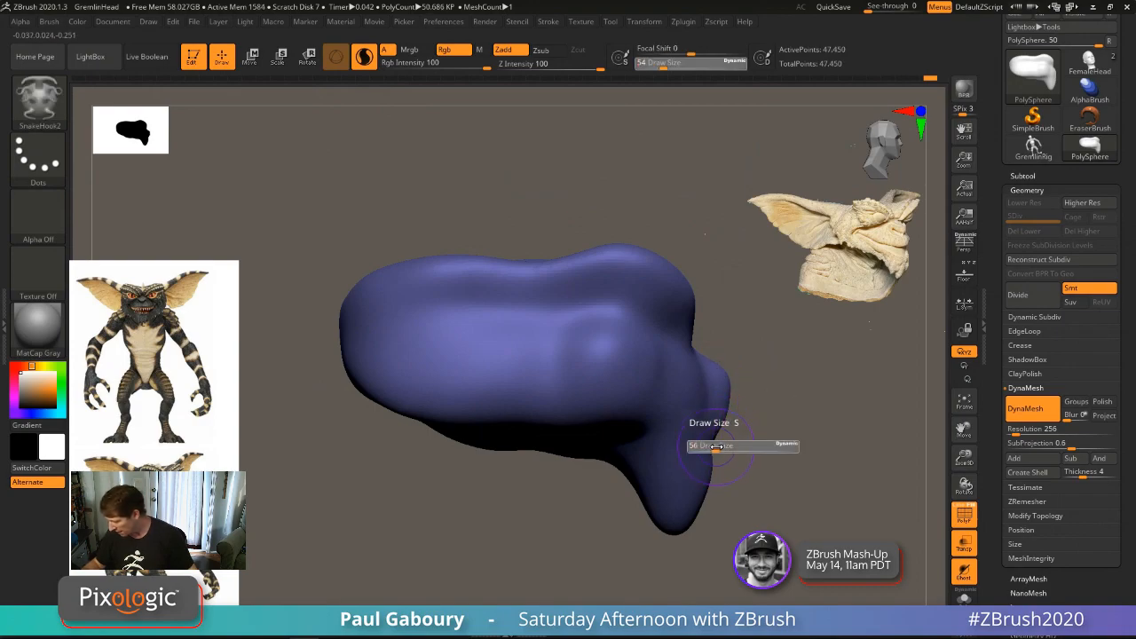
pyautogui.moveTo(714, 449); pyautogui.dragTo(718, 446)
pyautogui.press('shift')
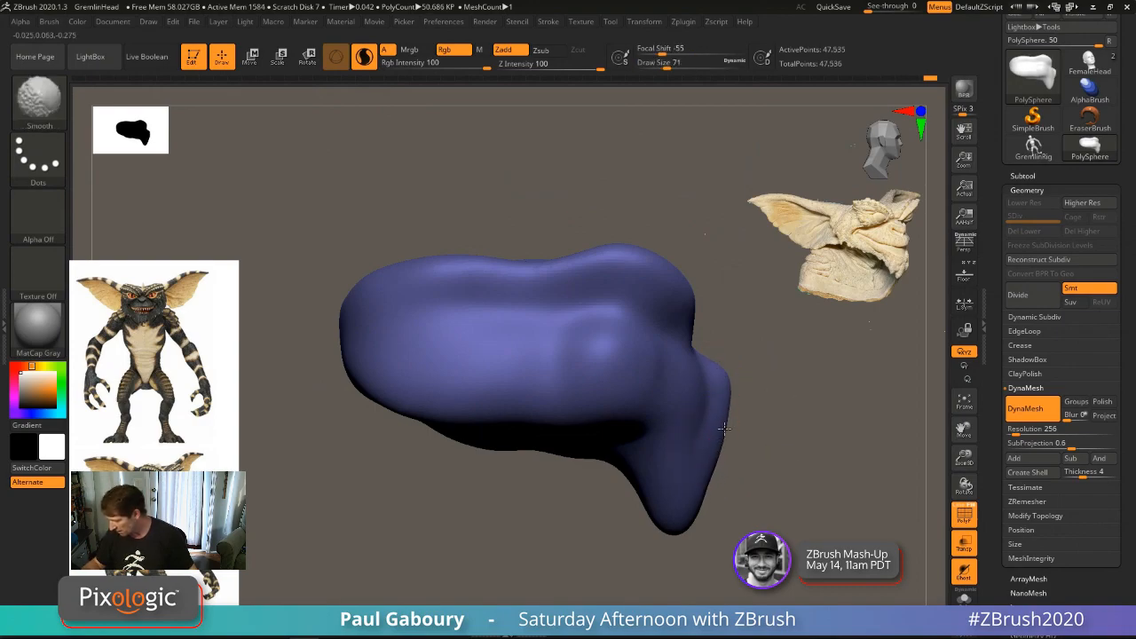
pyautogui.keyDown('shift'); pyautogui.moveTo(728, 380); pyautogui.dragTo(720, 393); pyautogui.keyUp('shift')
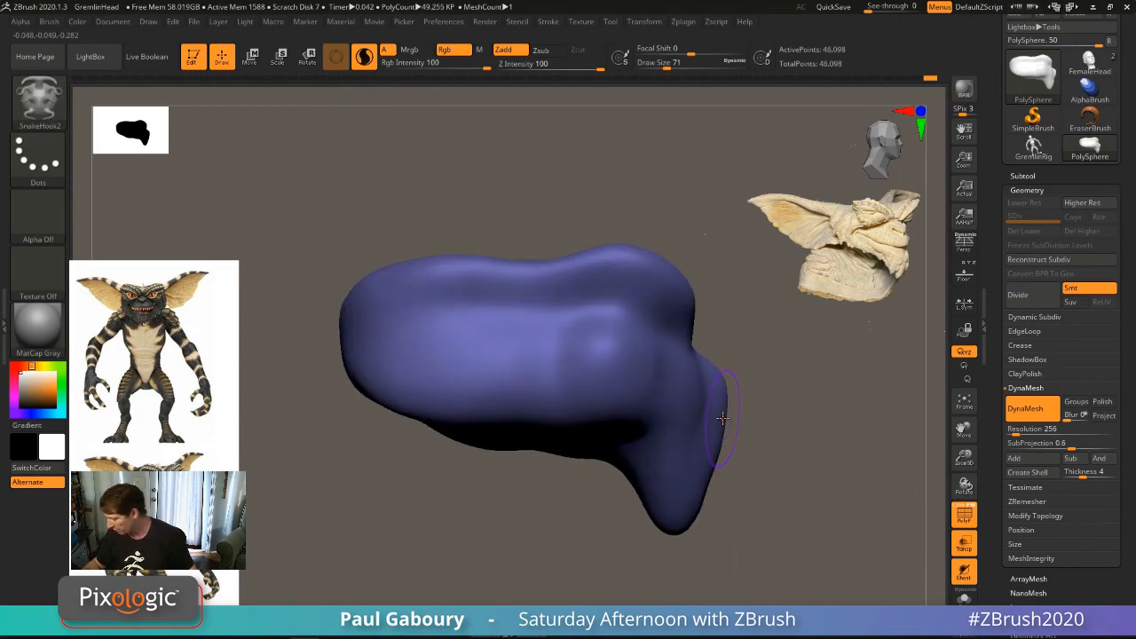
# Step: Adjust the outline of the snout and cheeks from above using SnakeHook2 at Draw Size 71
pyautogui.moveTo(733, 405)
pyautogui.mouseDown()
pyautogui.moveTo(695, 425)
pyautogui.moveTo(710, 440)
pyautogui.moveTo(655, 458)
pyautogui.mouseUp()
pyautogui.moveTo(684, 426)
pyautogui.mouseDown(button='right')
pyautogui.moveTo(688, 451)
pyautogui.moveTo(672, 436)
pyautogui.moveTo(700, 451)
pyautogui.mouseUp(button='right')
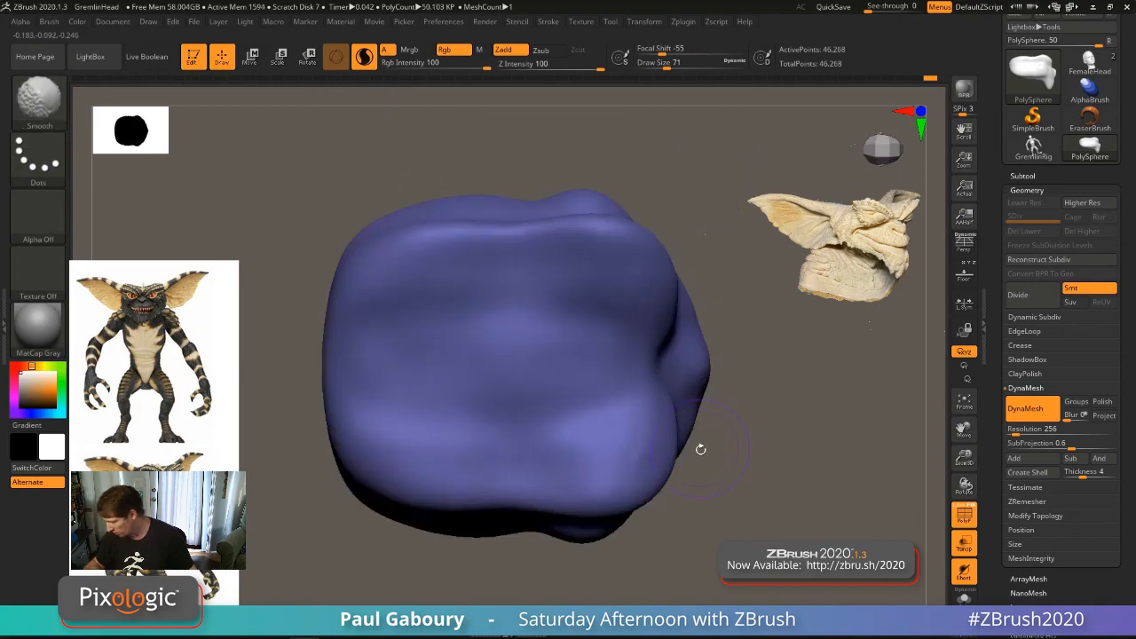
pyautogui.moveTo(690, 423); pyautogui.dragTo(704, 404)
pyautogui.moveTo(707, 344); pyautogui.dragTo(713, 380)
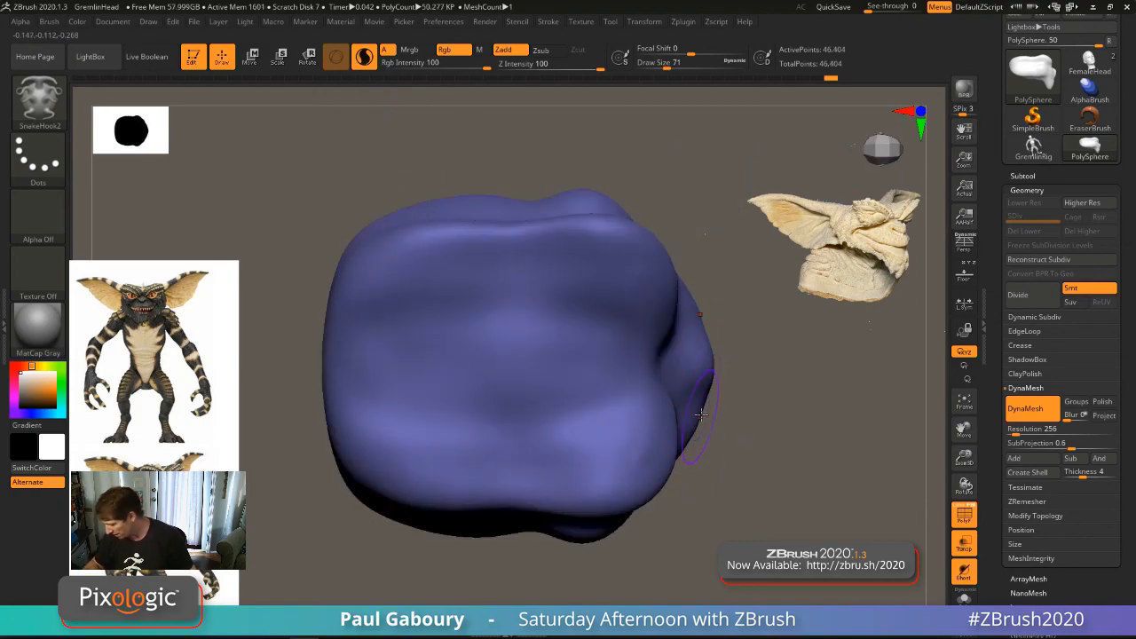
pyautogui.moveTo(697, 426)
pyautogui.mouseDown()
pyautogui.moveTo(708, 409)
pyautogui.moveTo(697, 432)
pyautogui.mouseUp()
pyautogui.moveTo(705, 469); pyautogui.dragTo(693, 417, button='right')
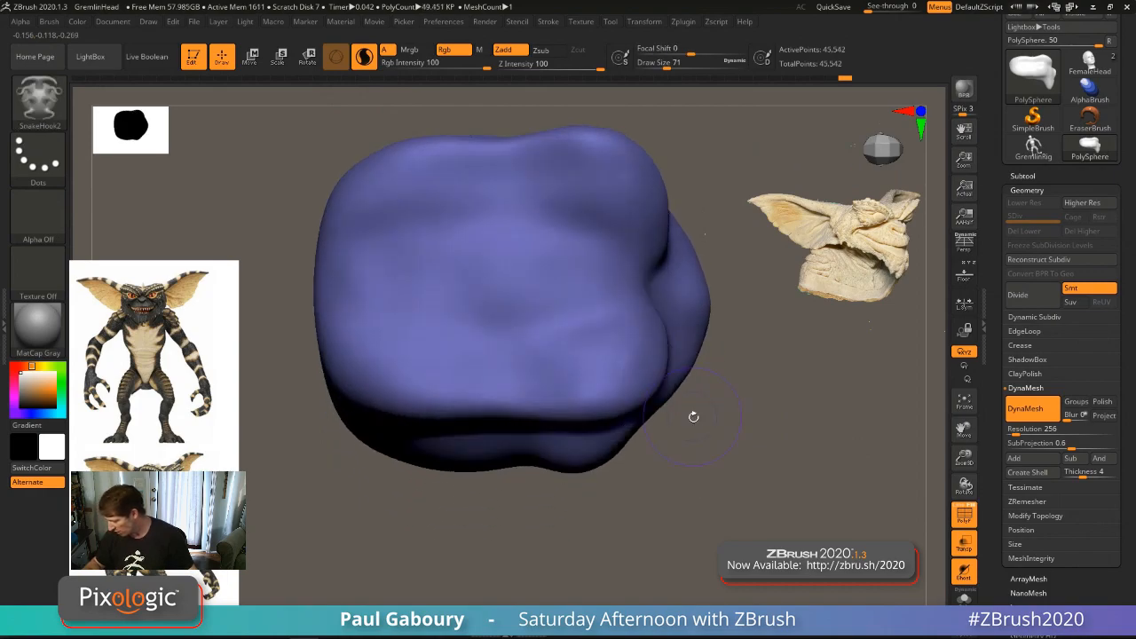
pyautogui.moveTo(651, 418)
pyautogui.mouseDown()
pyautogui.moveTo(659, 425)
pyautogui.moveTo(671, 382)
pyautogui.mouseUp()
pyautogui.moveTo(679, 233); pyautogui.dragTo(688, 224)
pyautogui.moveTo(720, 399)
pyautogui.mouseDown(button='right')
pyautogui.moveTo(708, 340)
pyautogui.moveTo(720, 398)
pyautogui.mouseUp(button='right')
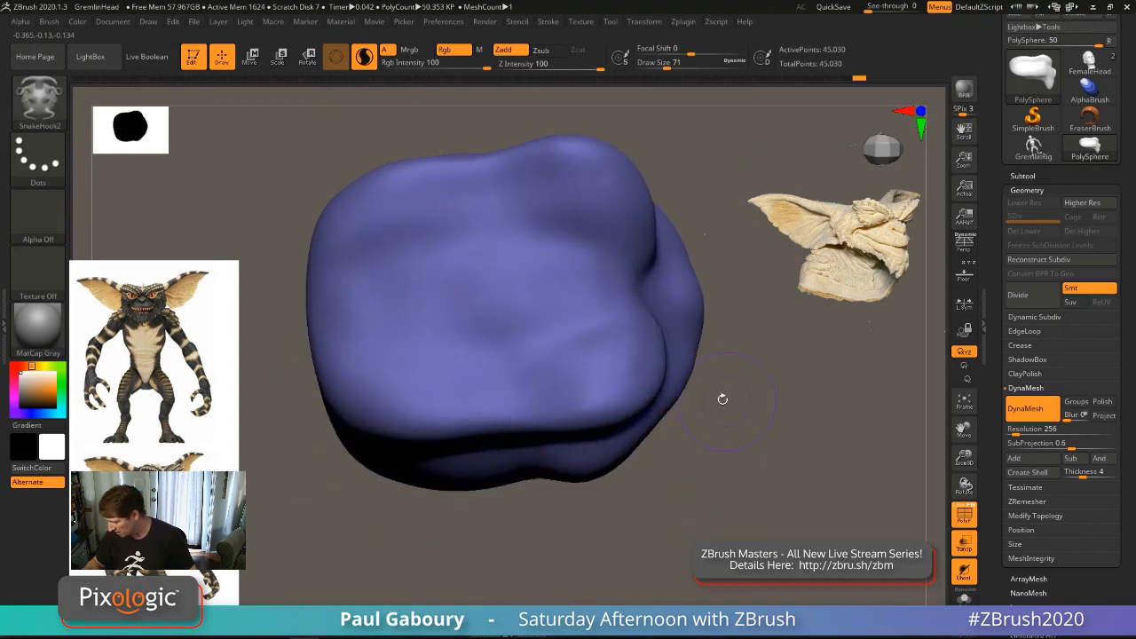
# Step: Smooth the sides and front of the snout, rounding the reshaped muzzle into the cheeks
pyautogui.keyDown('shift'); pyautogui.moveTo(673, 386); pyautogui.dragTo(697, 353); pyautogui.keyUp('shift')
pyautogui.moveTo(713, 390); pyautogui.dragTo(717, 426, button='right')
pyautogui.moveTo(683, 373)
pyautogui.mouseDown()
pyautogui.moveTo(695, 355)
pyautogui.moveTo(680, 387)
pyautogui.mouseUp()
pyautogui.keyDown('shift'); pyautogui.moveTo(692, 342); pyautogui.dragTo(694, 339); pyautogui.keyUp('shift')
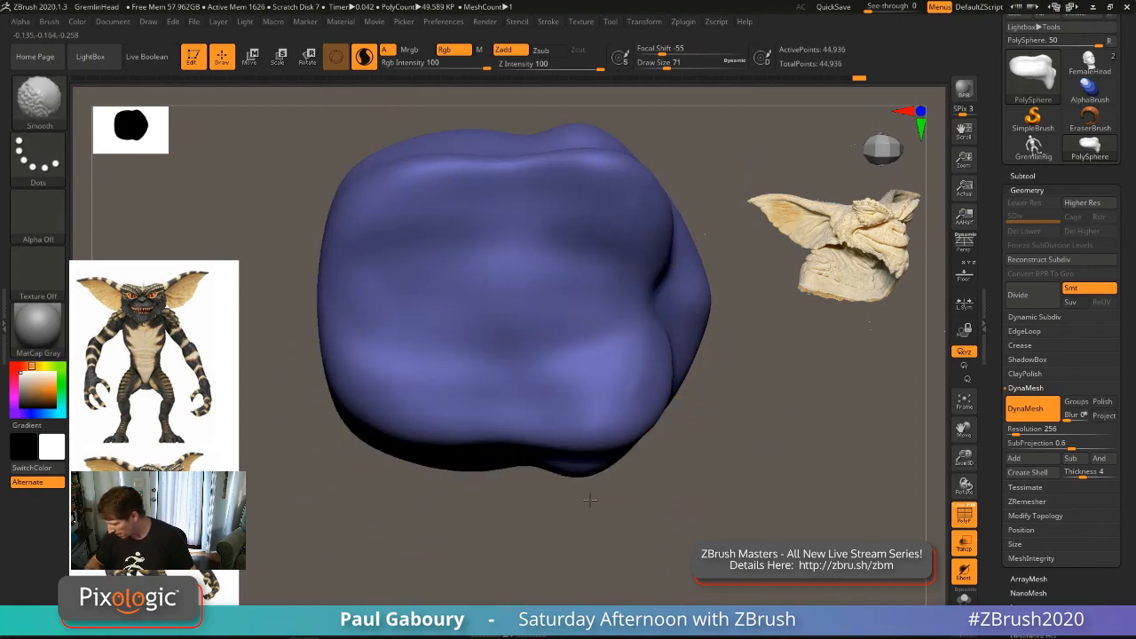
pyautogui.moveTo(589, 500); pyautogui.dragTo(593, 437, button='right')
pyautogui.keyDown('shift'); pyautogui.moveTo(659, 430); pyautogui.dragTo(632, 441); pyautogui.keyUp('shift')
pyautogui.moveTo(713, 356)
pyautogui.mouseDown(button='right')
pyautogui.moveTo(730, 371)
pyautogui.moveTo(710, 426)
pyautogui.moveTo(799, 453)
pyautogui.moveTo(706, 442)
pyautogui.mouseUp(button='right')
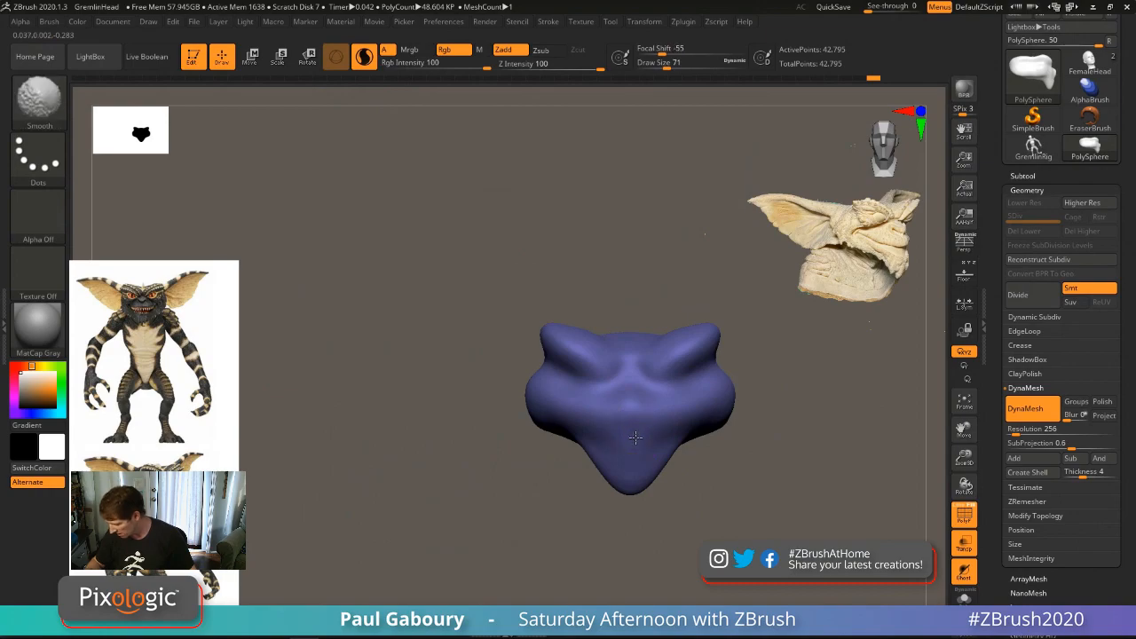
pyautogui.keyDown('shift'); pyautogui.moveTo(634, 432); pyautogui.dragTo(634, 437); pyautogui.keyUp('shift')
# Step: Smooth the top of the skull, then build up its rear half using ClayBuildup at Draw Size 116 and smooth the strokes
pyautogui.keyDown('alt'); pyautogui.moveTo(688, 382); pyautogui.dragTo(648, 404, button='right'); pyautogui.keyUp('alt')
pyautogui.moveTo(648, 404); pyautogui.dragTo(647, 488, button='right')
pyautogui.keyDown('shift'); pyautogui.moveTo(597, 311); pyautogui.dragTo(561, 296); pyautogui.keyUp('shift')
pyautogui.press('b')
pyautogui.press('c')
pyautogui.press('b')
pyautogui.moveTo(591, 351)
pyautogui.mouseDown(button='right')
pyautogui.moveTo(596, 306)
pyautogui.moveTo(605, 346)
pyautogui.mouseUp(button='right')
pyautogui.moveTo(605, 346)
pyautogui.mouseDown(button='right')
pyautogui.moveTo(610, 373)
pyautogui.moveTo(586, 347)
pyautogui.mouseUp(button='right')
pyautogui.press('s')
pyautogui.moveTo(588, 349); pyautogui.dragTo(596, 349)
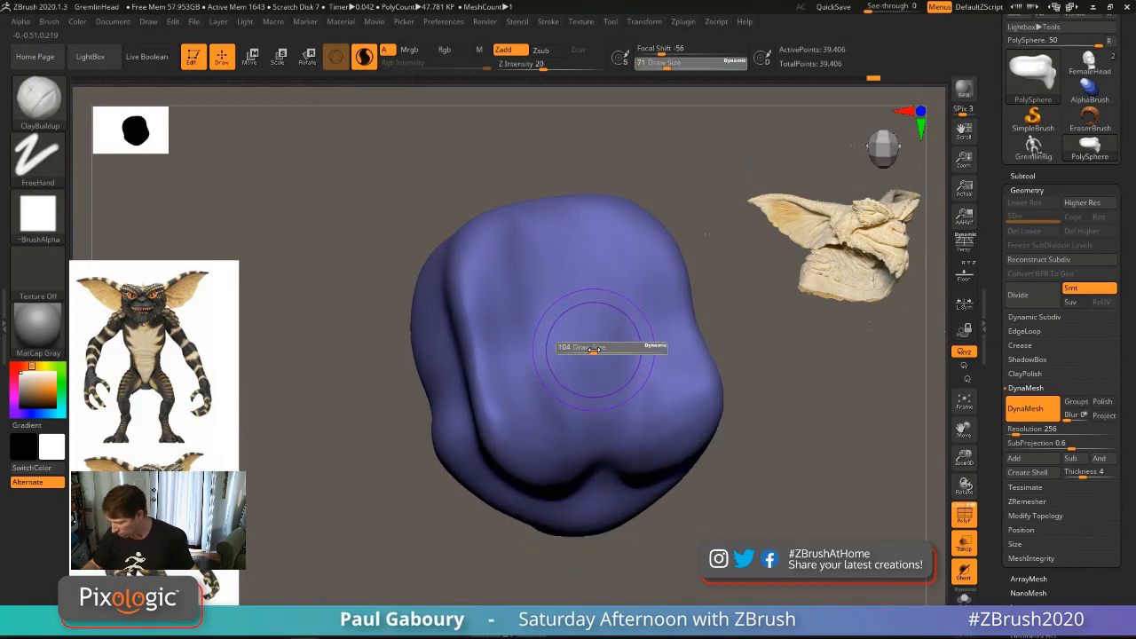
pyautogui.moveTo(524, 238)
pyautogui.mouseDown()
pyautogui.moveTo(548, 304)
pyautogui.moveTo(552, 233)
pyautogui.moveTo(490, 237)
pyautogui.moveTo(505, 278)
pyautogui.mouseUp()
pyautogui.moveTo(553, 300)
pyautogui.mouseDown()
pyautogui.moveTo(604, 299)
pyautogui.moveTo(598, 270)
pyautogui.mouseUp()
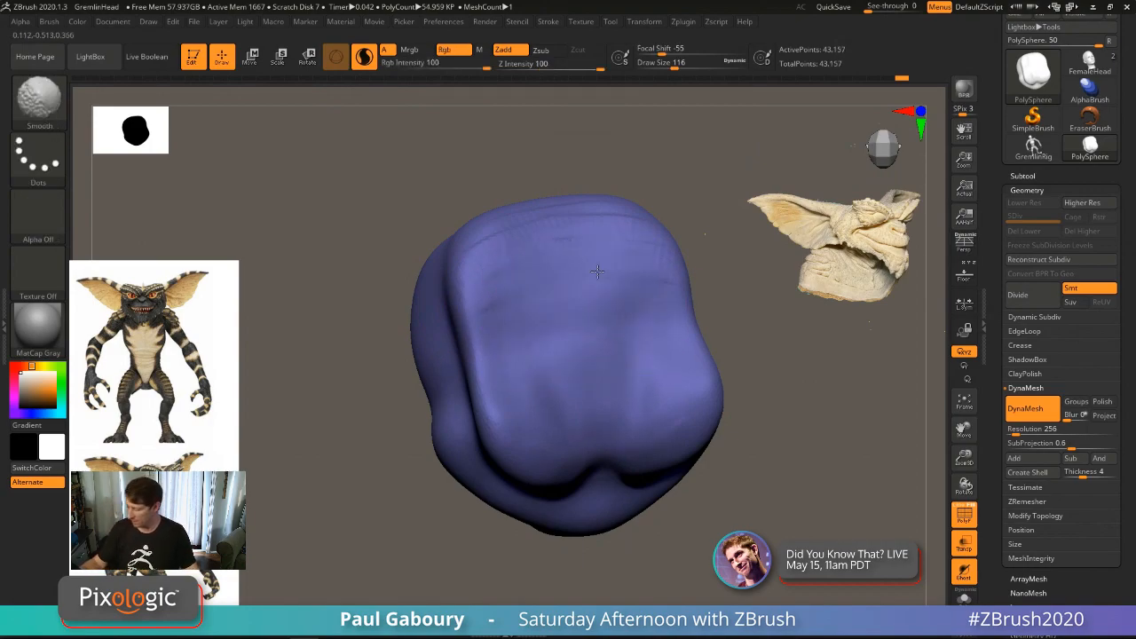
pyautogui.keyDown('shift'); pyautogui.moveTo(509, 280); pyautogui.dragTo(499, 311); pyautogui.keyUp('shift')
# Step: Add more clay across the crown behind the brow ridges with ClayBuildup and smooth it out
pyautogui.moveTo(660, 329); pyautogui.dragTo(590, 270, button='right')
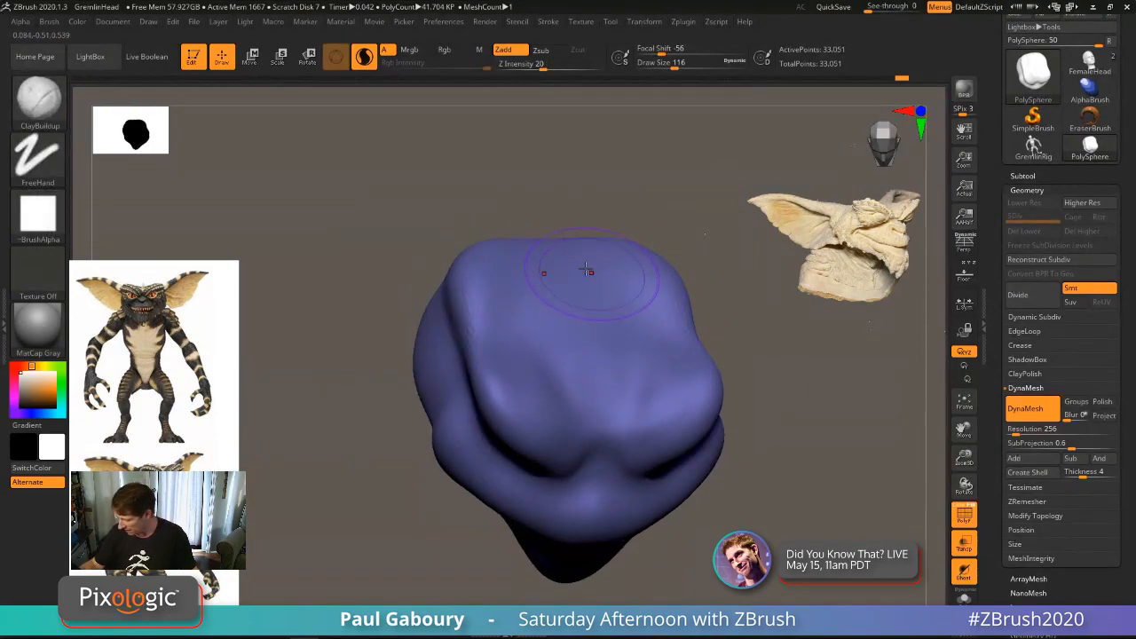
pyautogui.moveTo(501, 278)
pyautogui.mouseDown()
pyautogui.moveTo(529, 343)
pyautogui.moveTo(505, 350)
pyautogui.mouseUp()
pyautogui.moveTo(540, 284)
pyautogui.mouseDown()
pyautogui.moveTo(552, 335)
pyautogui.moveTo(569, 334)
pyautogui.mouseUp()
pyautogui.keyDown('shift'); pyautogui.moveTo(638, 311); pyautogui.dragTo(643, 264); pyautogui.keyUp('shift')
# Step: Build up the side of the skull above and behind the outer brow ridge with ClayBuildup, and smooth the strokes
pyautogui.moveTo(639, 346)
pyautogui.mouseDown(button='right')
pyautogui.moveTo(627, 327)
pyautogui.moveTo(720, 396)
pyautogui.moveTo(705, 365)
pyautogui.moveTo(689, 396)
pyautogui.moveTo(682, 376)
pyautogui.moveTo(653, 399)
pyautogui.mouseUp(button='right')
pyautogui.moveTo(437, 355); pyautogui.dragTo(538, 373)
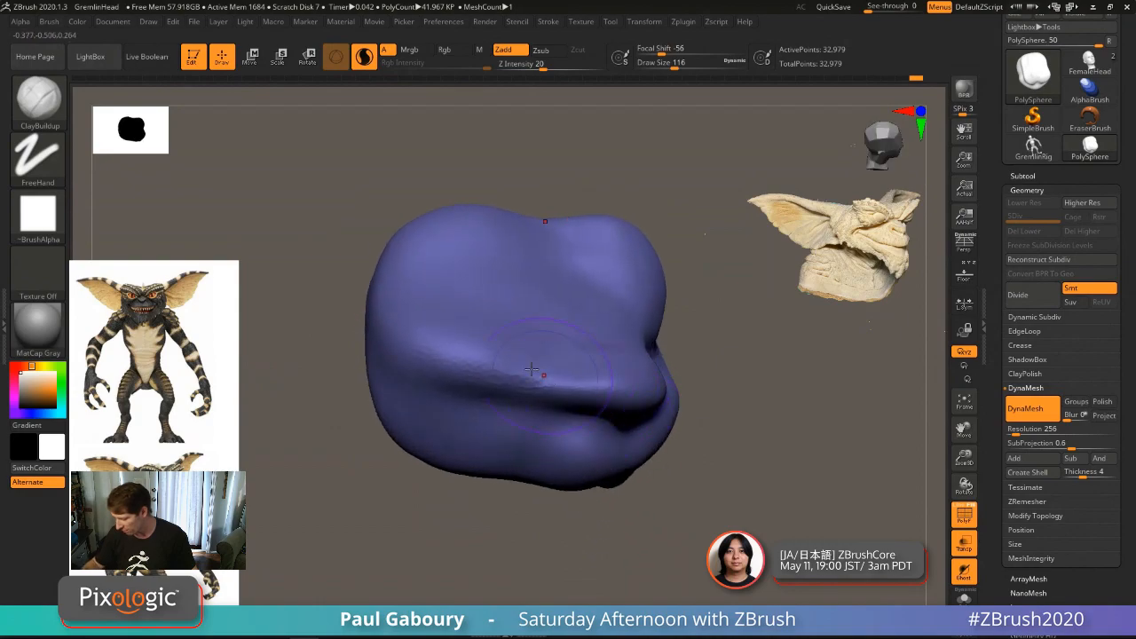
pyautogui.moveTo(470, 282)
pyautogui.mouseDown()
pyautogui.moveTo(442, 271)
pyautogui.moveTo(412, 312)
pyautogui.mouseUp()
pyautogui.moveTo(396, 252); pyautogui.dragTo(390, 332)
pyautogui.moveTo(504, 238); pyautogui.dragTo(513, 314)
pyautogui.keyDown('shift'); pyautogui.moveTo(468, 245); pyautogui.dragTo(493, 286); pyautogui.keyUp('shift')
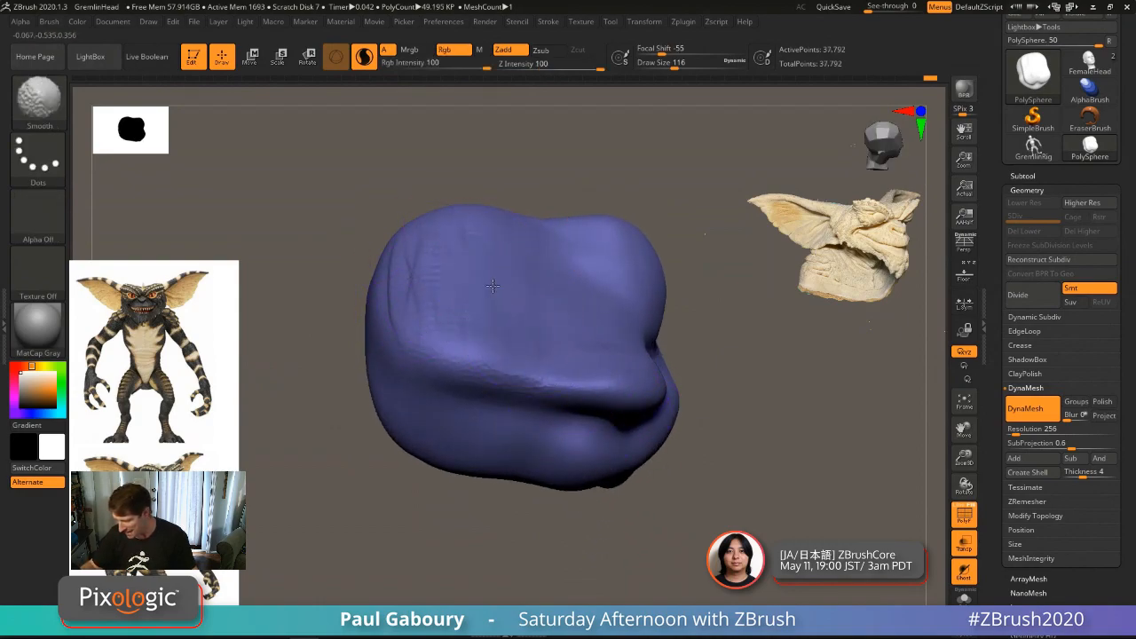
pyautogui.keyDown('shift'); pyautogui.moveTo(412, 272); pyautogui.dragTo(542, 385); pyautogui.keyUp('shift')
pyautogui.moveTo(570, 381); pyautogui.dragTo(594, 325, button='right')
pyautogui.press('s')
pyautogui.moveTo(594, 325); pyautogui.dragTo(583, 325)
pyautogui.moveTo(584, 325)
pyautogui.mouseDown(button='right')
pyautogui.moveTo(609, 292)
pyautogui.moveTo(710, 367)
pyautogui.mouseUp(button='right')
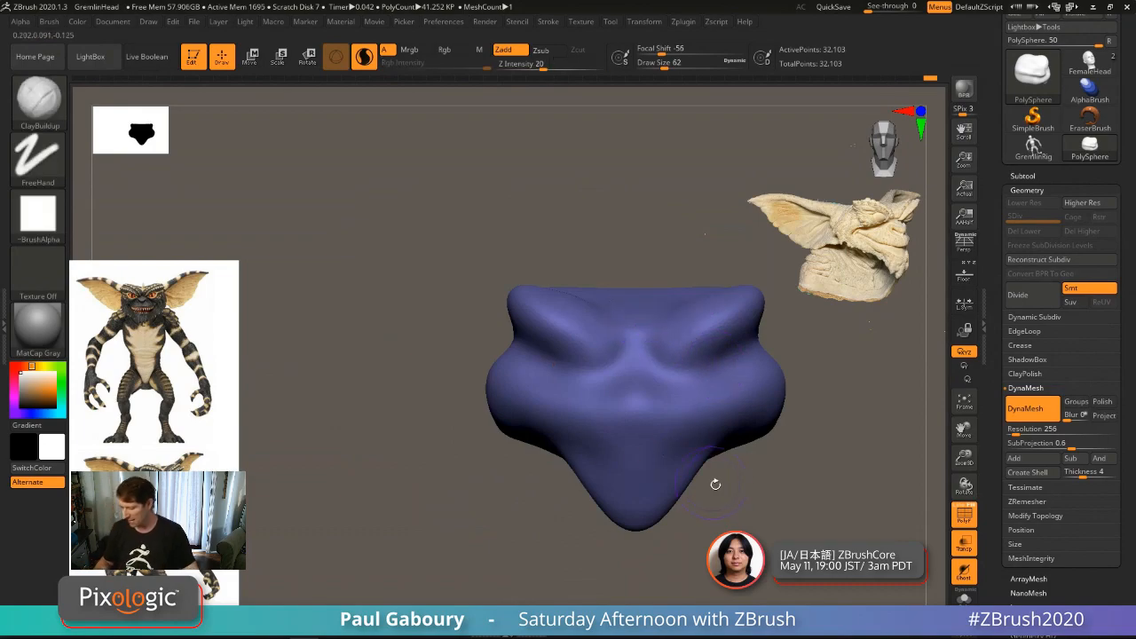
# Step: Fill out the skull's top down to the brow ridges using ClayBuildup at Draw Size 112 and smooth the whole area
pyautogui.moveTo(718, 482)
pyautogui.keyDown('alt'); pyautogui.mouseDown(button='right')
pyautogui.moveTo(649, 487)
pyautogui.moveTo(601, 314)
pyautogui.moveTo(604, 329)
pyautogui.mouseUp(button='right'); pyautogui.keyUp('alt')
pyautogui.press('s')
pyautogui.moveTo(605, 330); pyautogui.dragTo(615, 329)
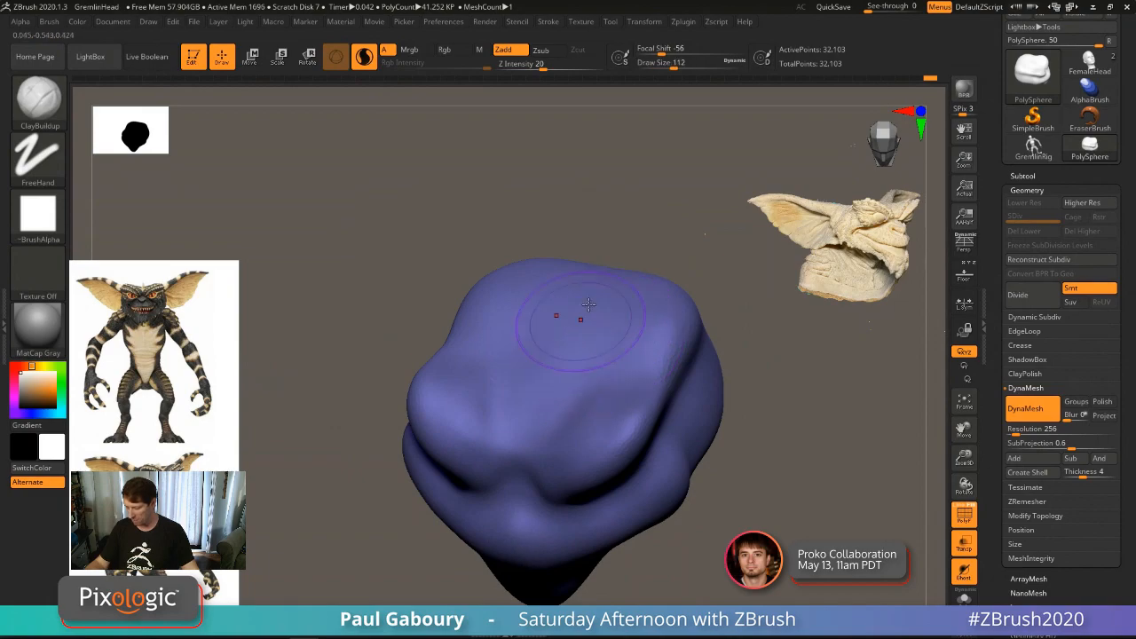
pyautogui.moveTo(521, 304)
pyautogui.mouseDown()
pyautogui.moveTo(522, 292)
pyautogui.moveTo(481, 326)
pyautogui.mouseUp()
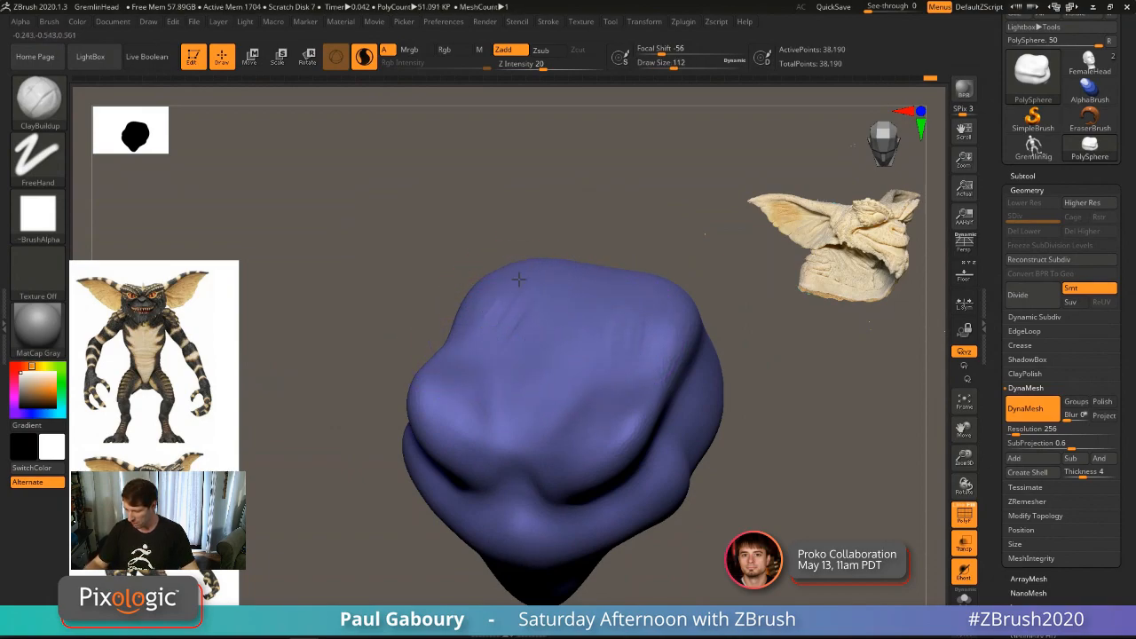
pyautogui.moveTo(518, 279); pyautogui.dragTo(507, 391)
pyautogui.moveTo(538, 330); pyautogui.dragTo(521, 429)
pyautogui.moveTo(572, 314); pyautogui.dragTo(552, 382)
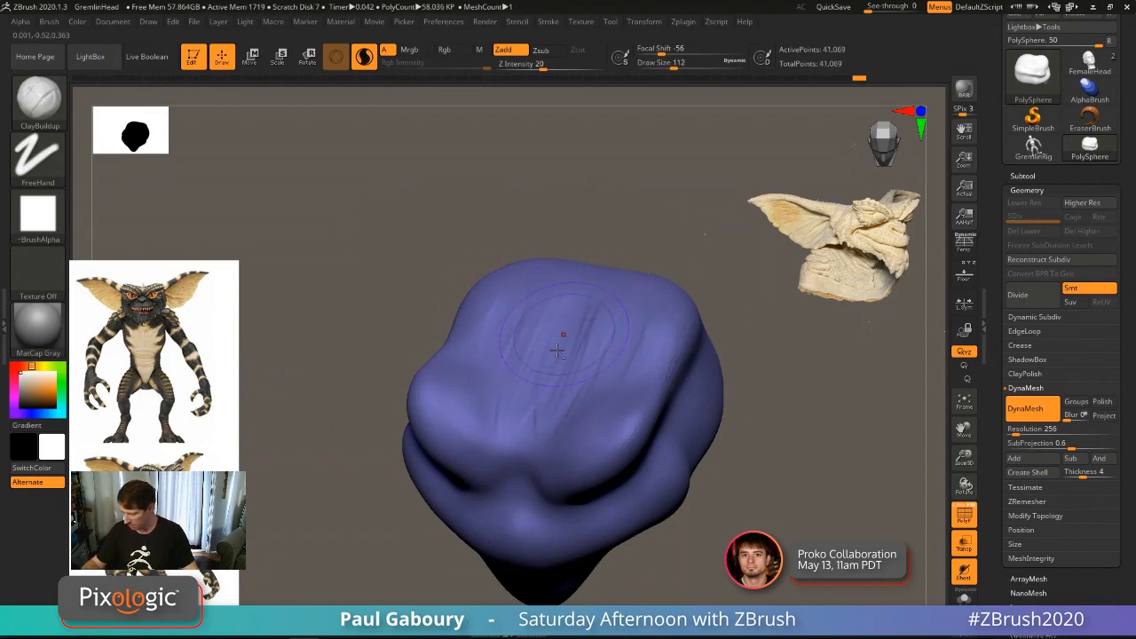
pyautogui.moveTo(561, 337)
pyautogui.keyDown('shift'); pyautogui.mouseDown()
pyautogui.moveTo(616, 312)
pyautogui.moveTo(565, 331)
pyautogui.moveTo(593, 293)
pyautogui.moveTo(691, 345)
pyautogui.mouseUp(); pyautogui.keyUp('shift')
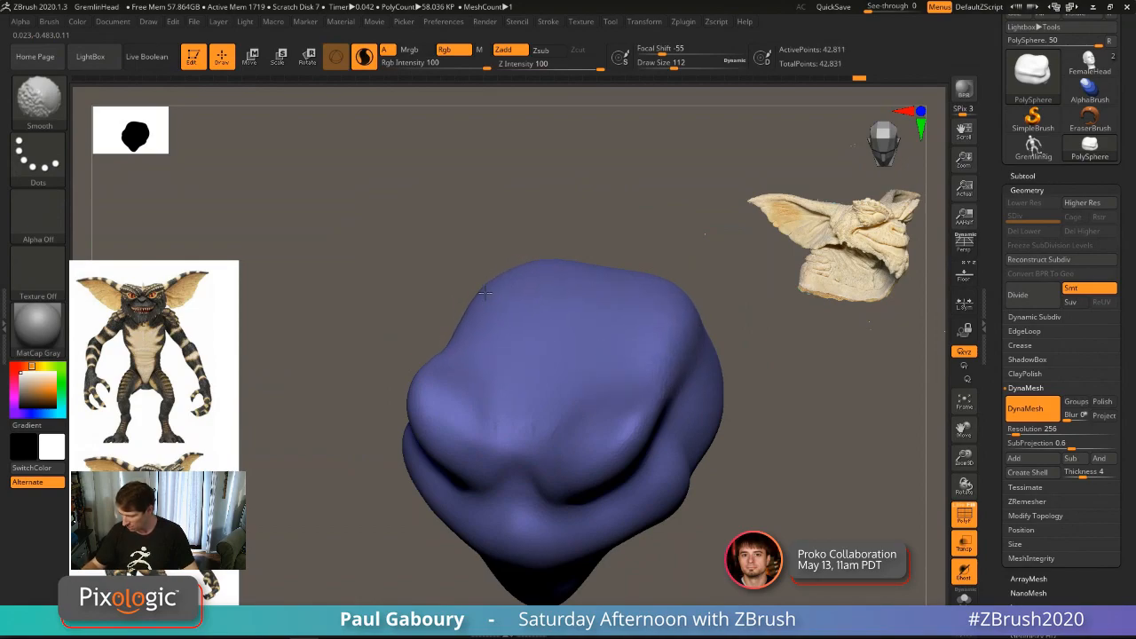
pyautogui.keyDown('shift'); pyautogui.moveTo(755, 390); pyautogui.dragTo(644, 322); pyautogui.keyUp('shift')
pyautogui.moveTo(549, 371); pyautogui.dragTo(554, 385, button='right')
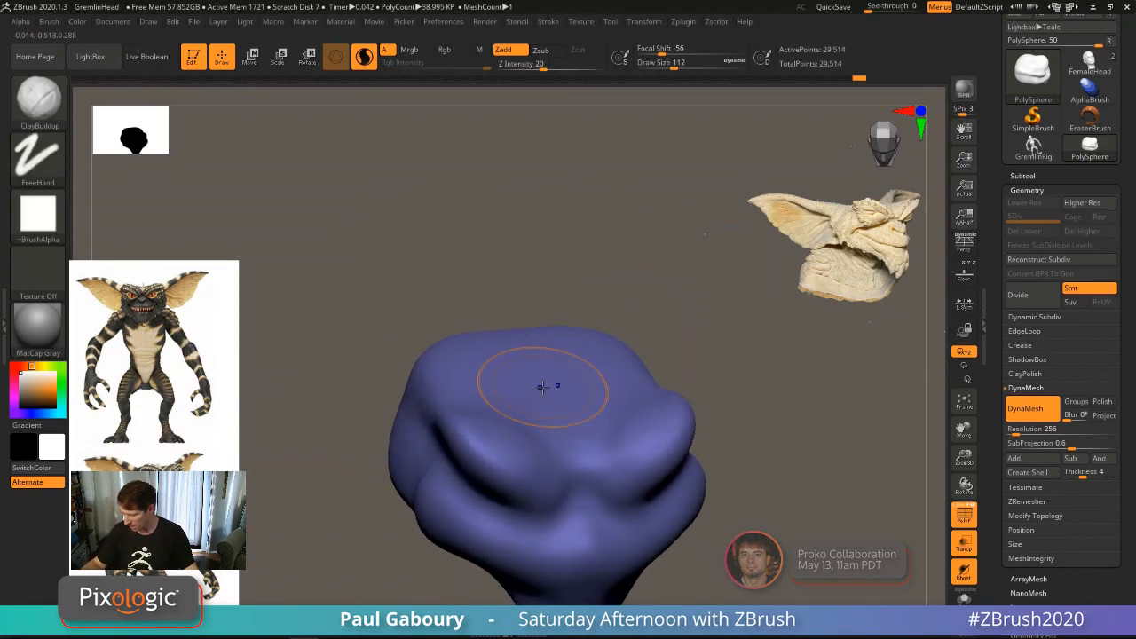
# Step: Try to re-DynaMesh the head and display its polyframe wireframe to inspect the polygon distribution
pyautogui.keyDown('ctrl'); pyautogui.moveTo(404, 327); pyautogui.dragTo(421, 342); pyautogui.keyUp('ctrl')
pyautogui.hotkey('shift', 'f')
pyautogui.keyDown('alt'); pyautogui.moveTo(570, 450); pyautogui.dragTo(595, 417, button='right'); pyautogui.keyUp('alt')
pyautogui.hotkey('shift', 'f')
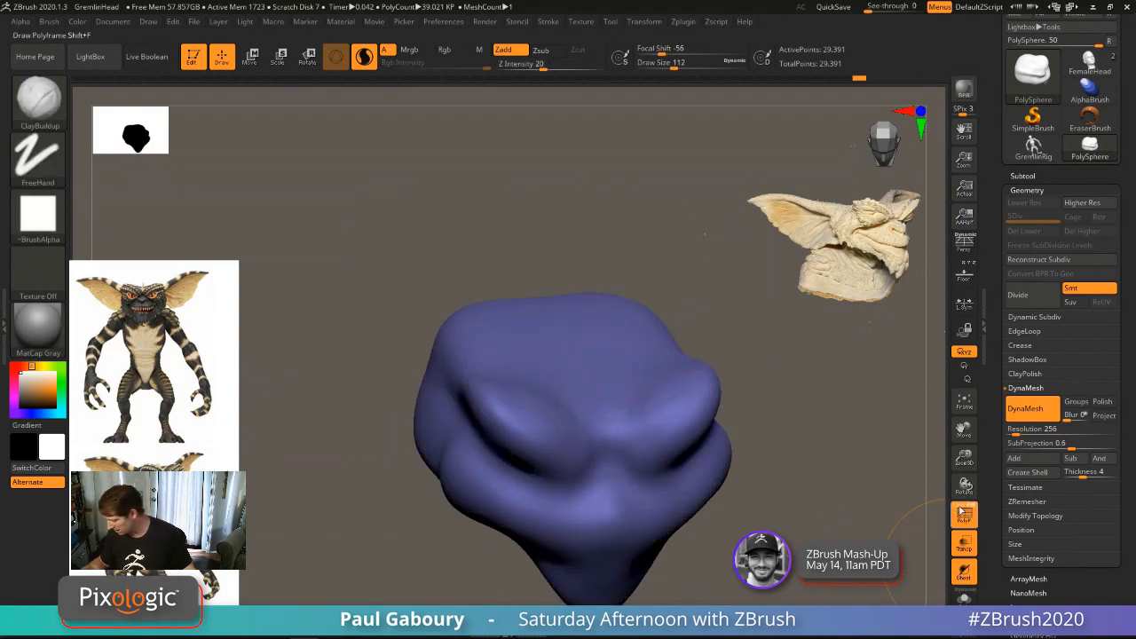
pyautogui.click(957, 508)
pyautogui.moveTo(531, 371); pyautogui.dragTo(598, 367, button='right')
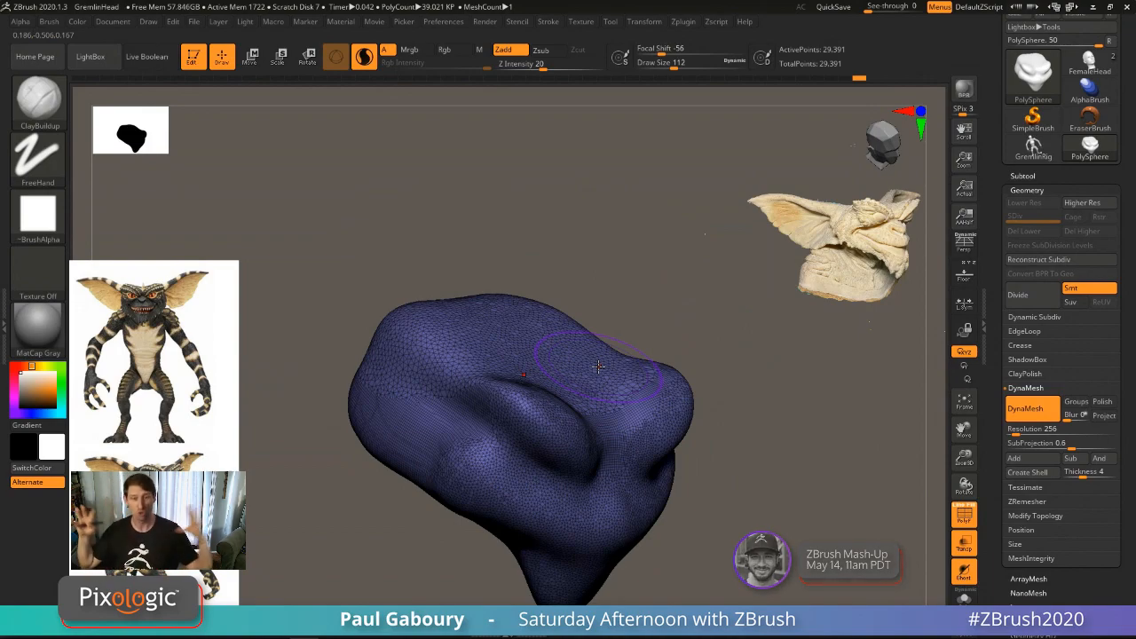
# Step: Turn off Sculptris Pro, smooth the top of the skull, and re-DynaMesh the head
pyautogui.click(364, 57)
pyautogui.keyDown('shift'); pyautogui.moveTo(442, 343); pyautogui.dragTo(577, 369); pyautogui.keyUp('shift')
pyautogui.keyDown('ctrl'); pyautogui.moveTo(776, 433); pyautogui.dragTo(836, 542); pyautogui.keyUp('ctrl')
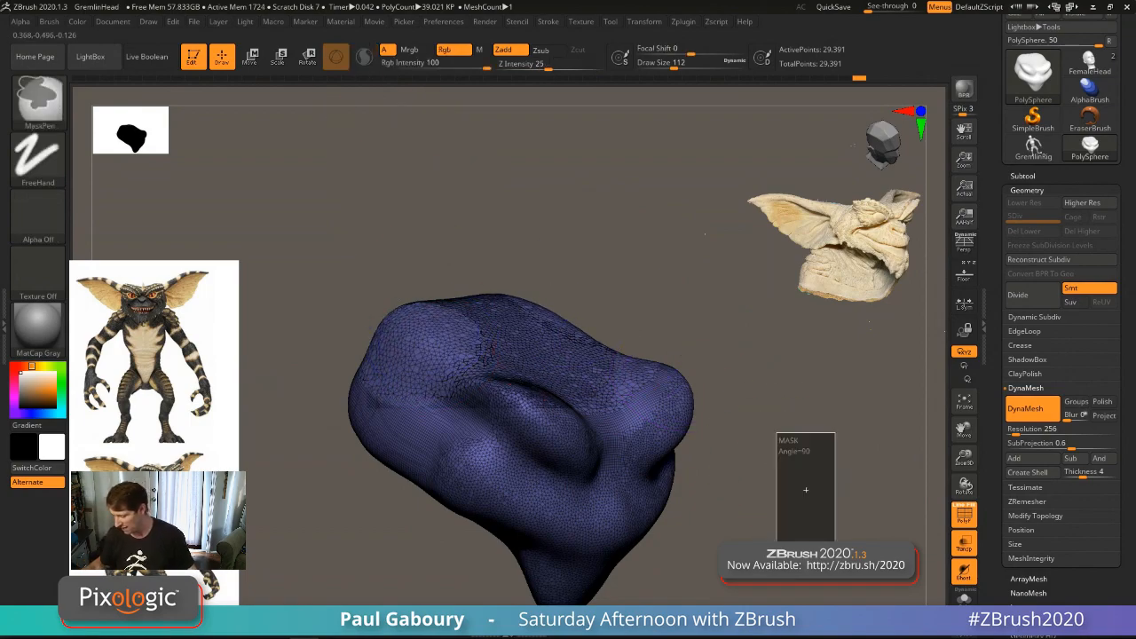
pyautogui.moveTo(758, 515); pyautogui.dragTo(746, 559)
# Step: Smooth the remeshed surface along the top and side of the skull, and check the head from the front
pyautogui.moveTo(601, 375)
pyautogui.keyDown('shift'); pyautogui.mouseDown()
pyautogui.moveTo(590, 424)
pyautogui.moveTo(568, 347)
pyautogui.moveTo(528, 337)
pyautogui.moveTo(497, 355)
pyautogui.moveTo(448, 297)
pyautogui.mouseUp(); pyautogui.keyUp('shift')
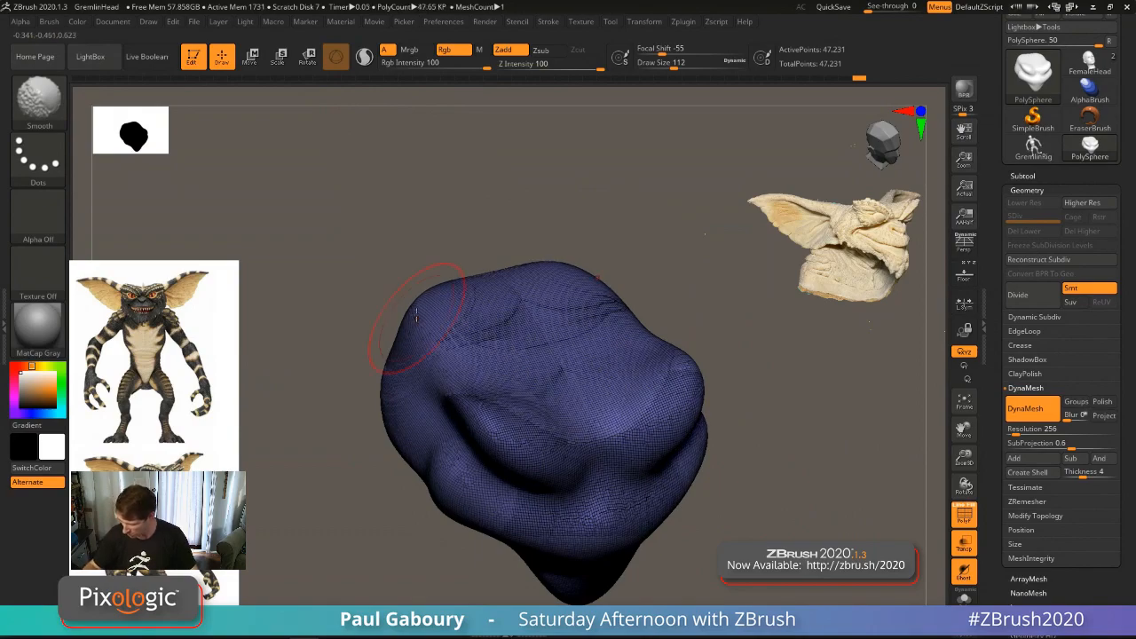
pyautogui.moveTo(380, 329); pyautogui.dragTo(385, 253)
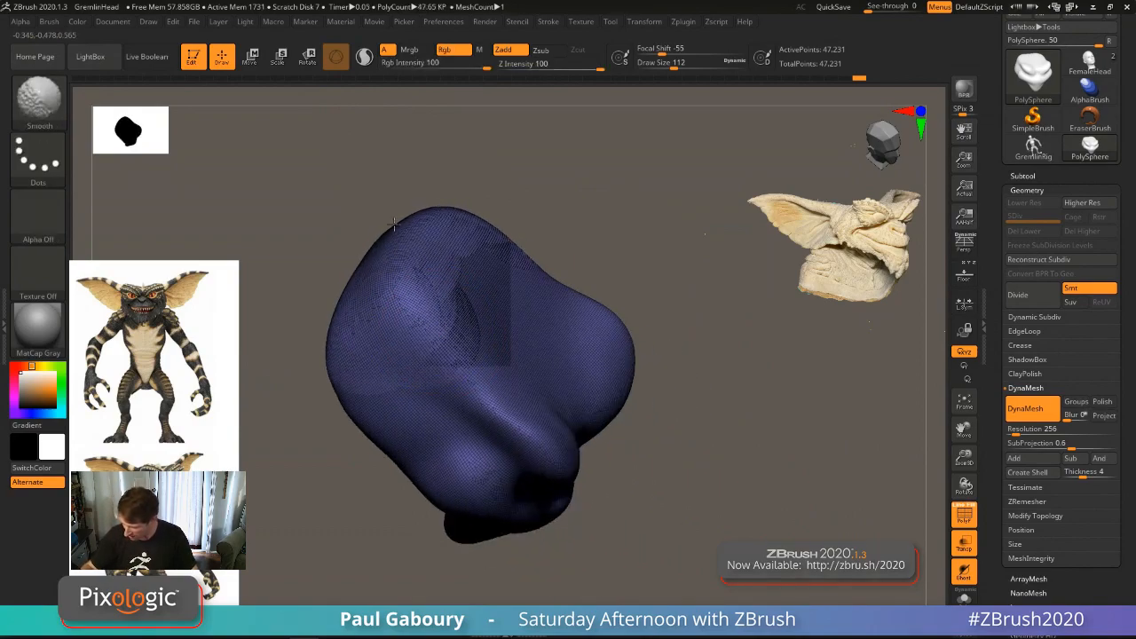
pyautogui.moveTo(641, 457)
pyautogui.mouseDown()
pyautogui.moveTo(616, 417)
pyautogui.moveTo(611, 426)
pyautogui.mouseUp()
pyautogui.keyDown('ctrl'); pyautogui.moveTo(610, 425); pyautogui.dragTo(604, 426, button='right'); pyautogui.keyUp('ctrl')
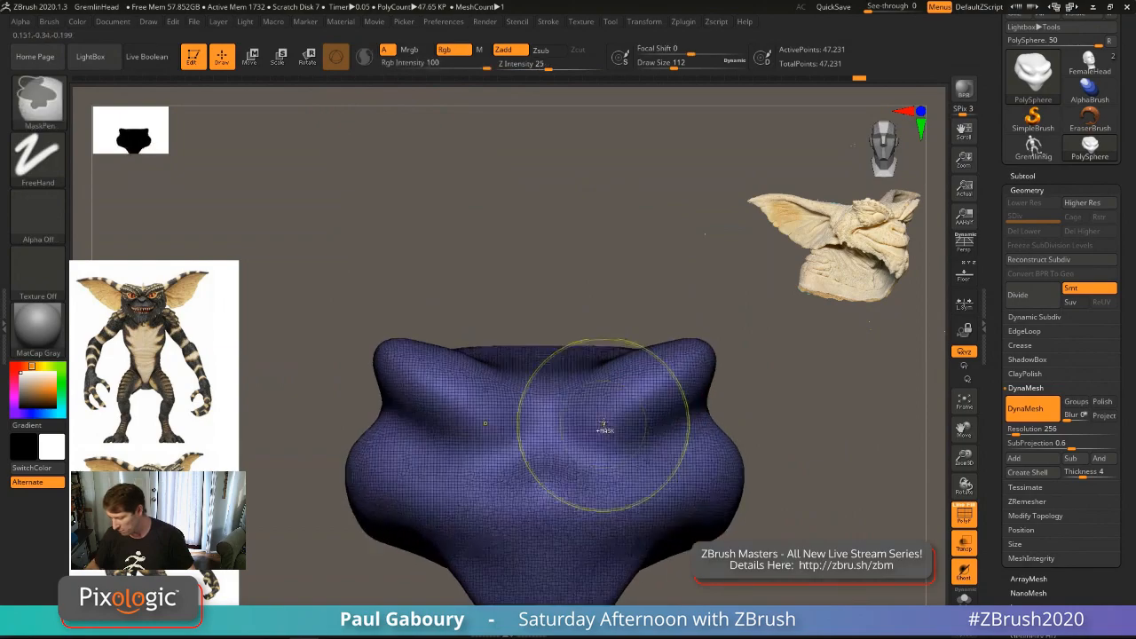
pyautogui.moveTo(705, 400); pyautogui.dragTo(708, 414, button='right')
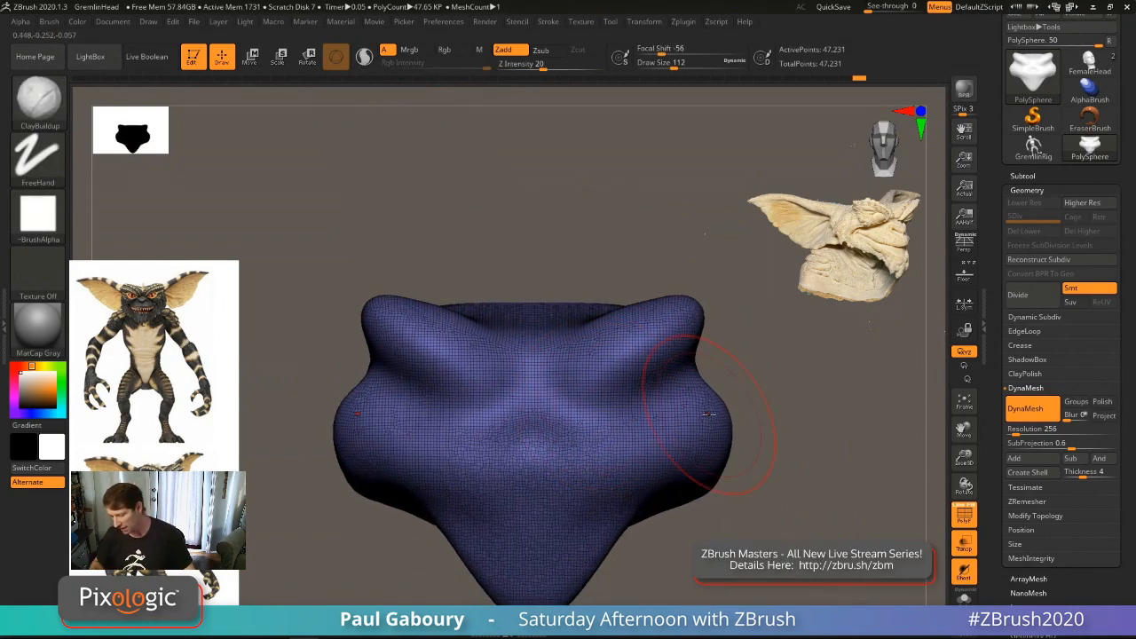
# Step: Hide the polyframe wireframe and check the head's plain grey form from the front
pyautogui.hotkey('shift', 'f')
pyautogui.moveTo(759, 512); pyautogui.dragTo(667, 435, button='right')
pyautogui.moveTo(691, 297)
pyautogui.mouseDown(button='right')
pyautogui.moveTo(558, 370)
pyautogui.moveTo(578, 432)
pyautogui.moveTo(602, 382)
pyautogui.mouseUp(button='right')
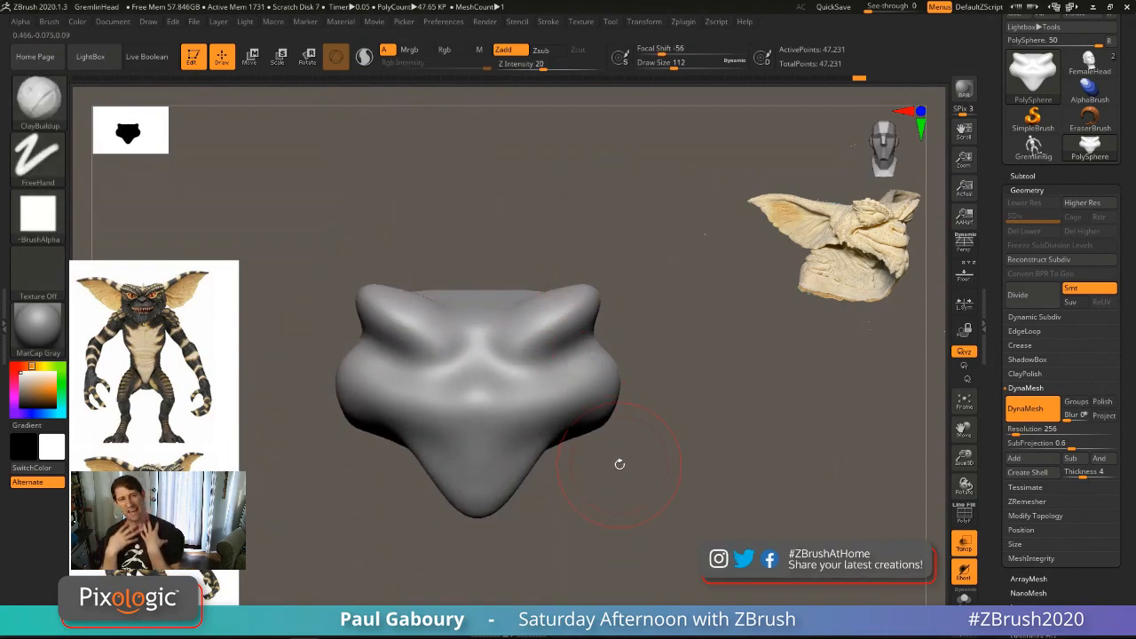
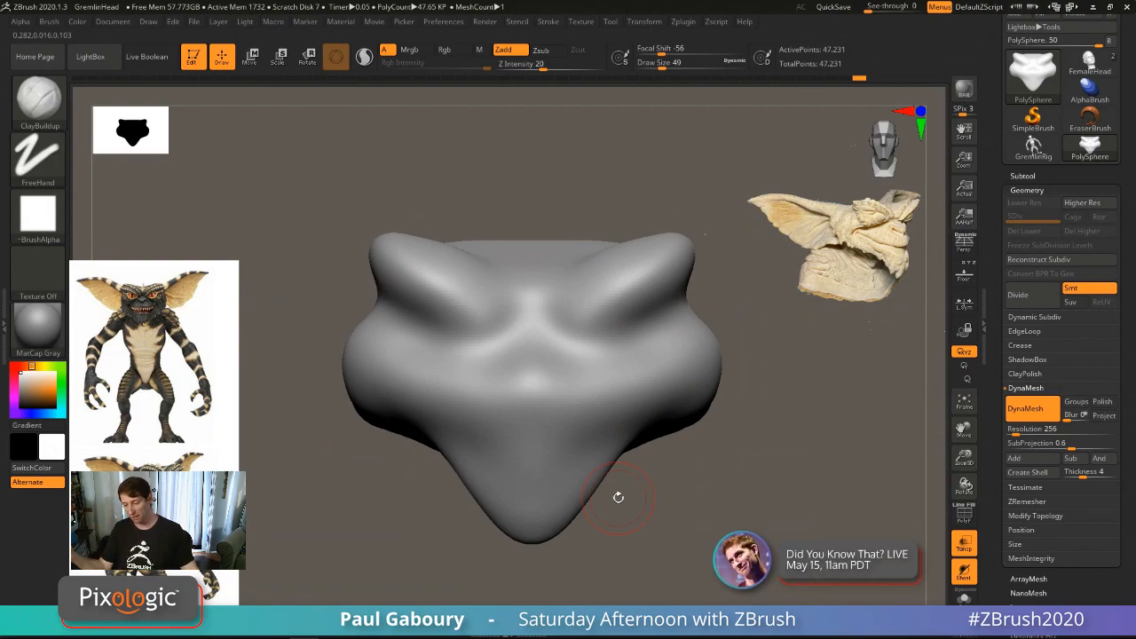
# Step: Bring up the Spotlight controls and turn on Spotlight Projection in the ClayBuildup brush's sample settings
pyautogui.press('z')
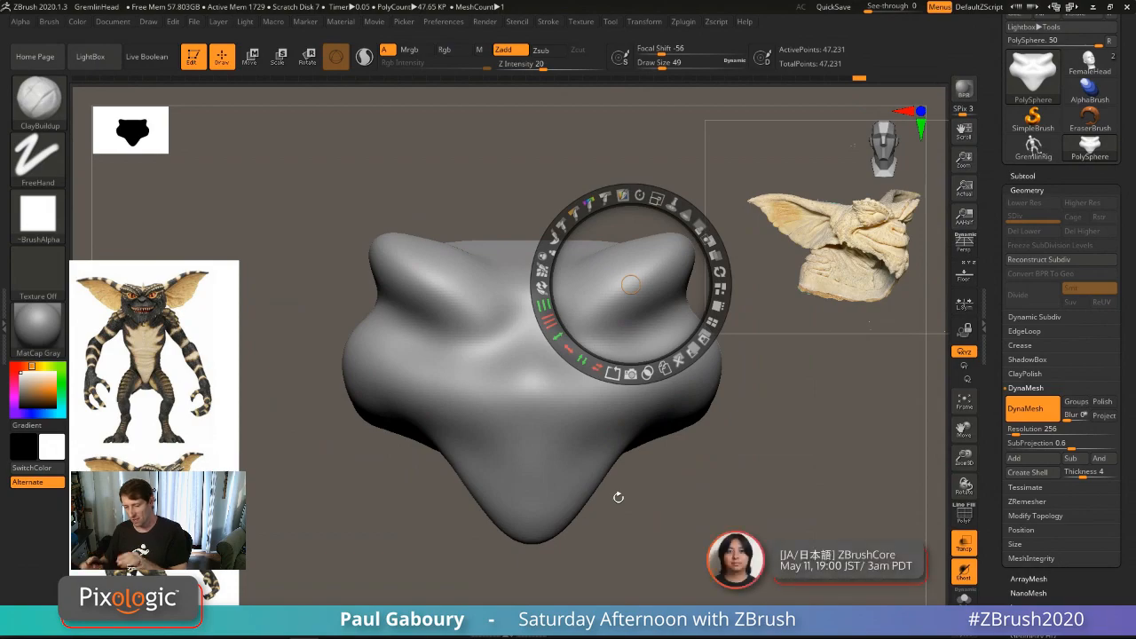
pyautogui.click(49, 22)
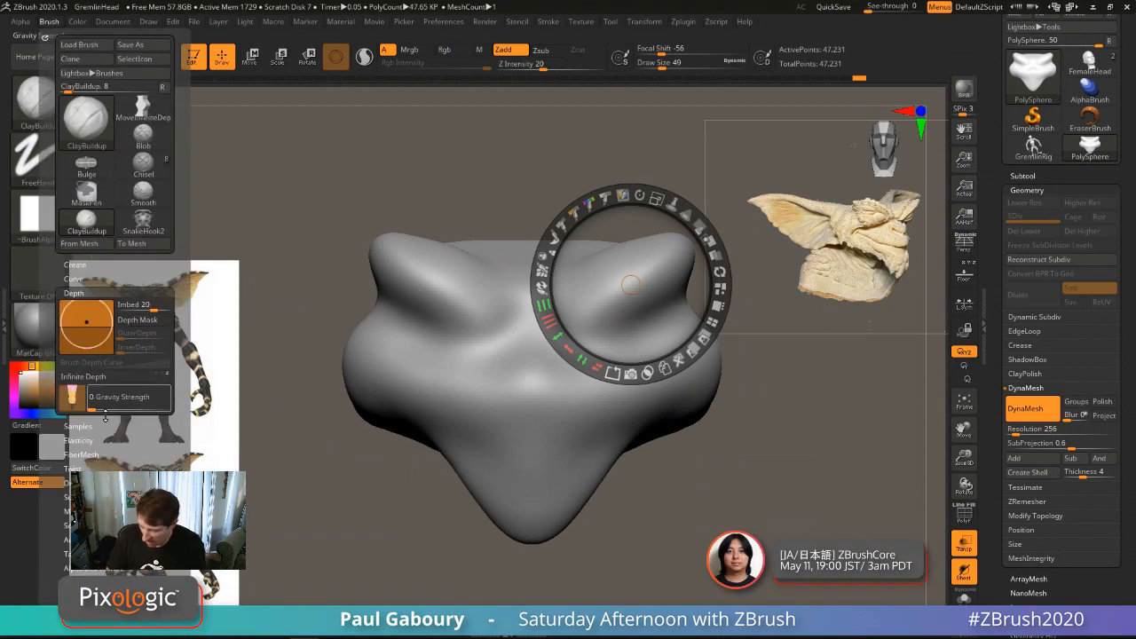
pyautogui.click(73, 293)
pyautogui.click(77, 306)
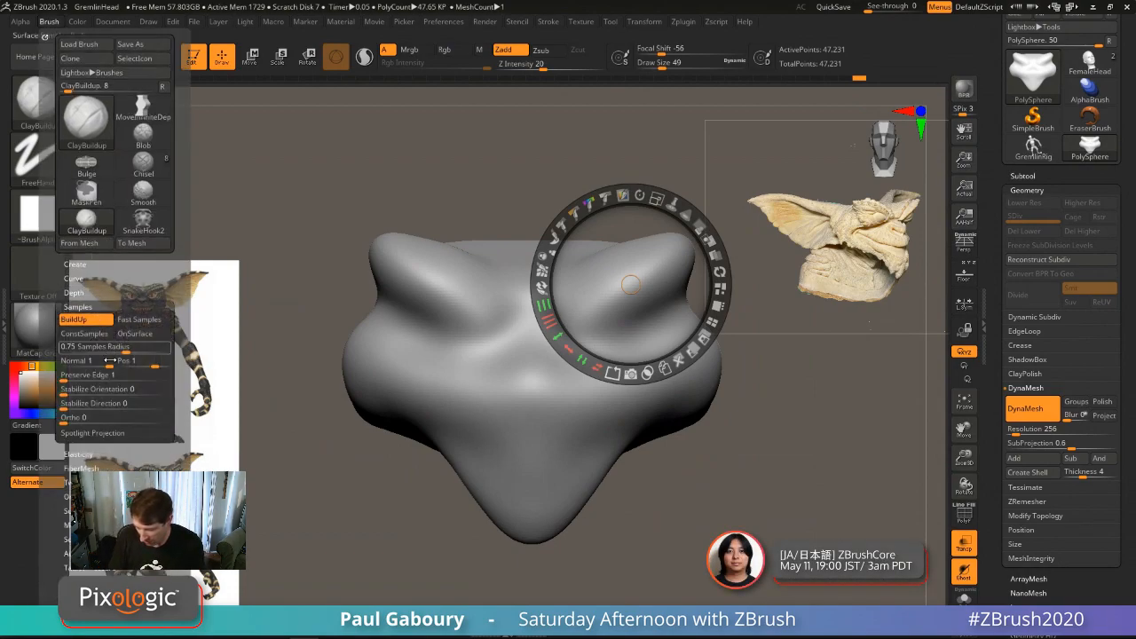
pyautogui.click(110, 434)
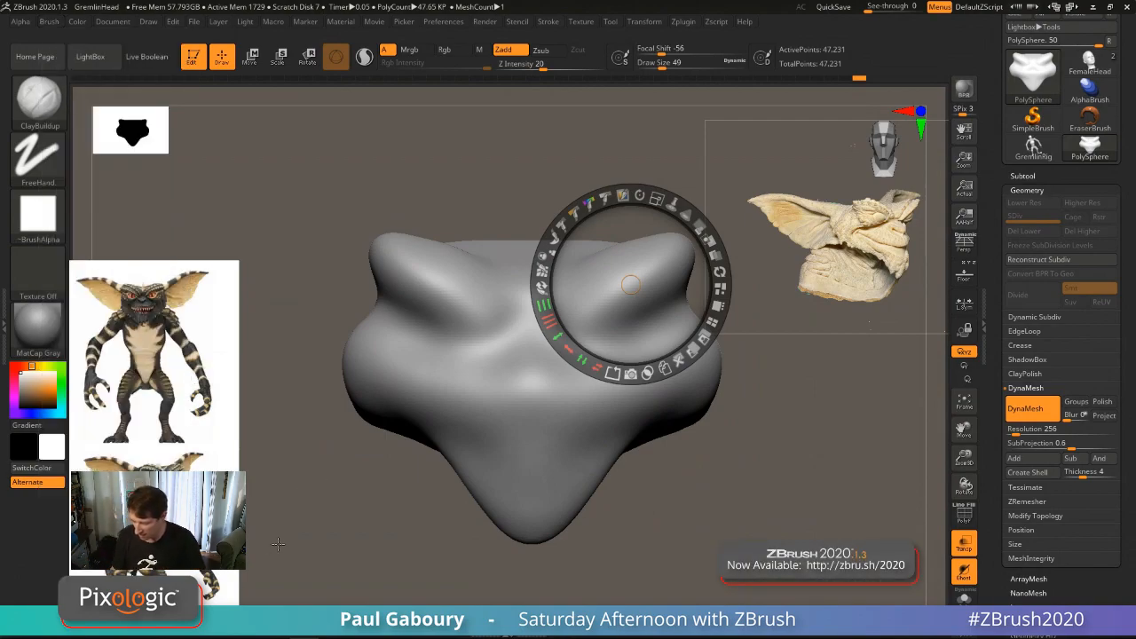
# Step: Move the cream side-view head reference out of the way, past the canvas edge
pyautogui.click(362, 505)
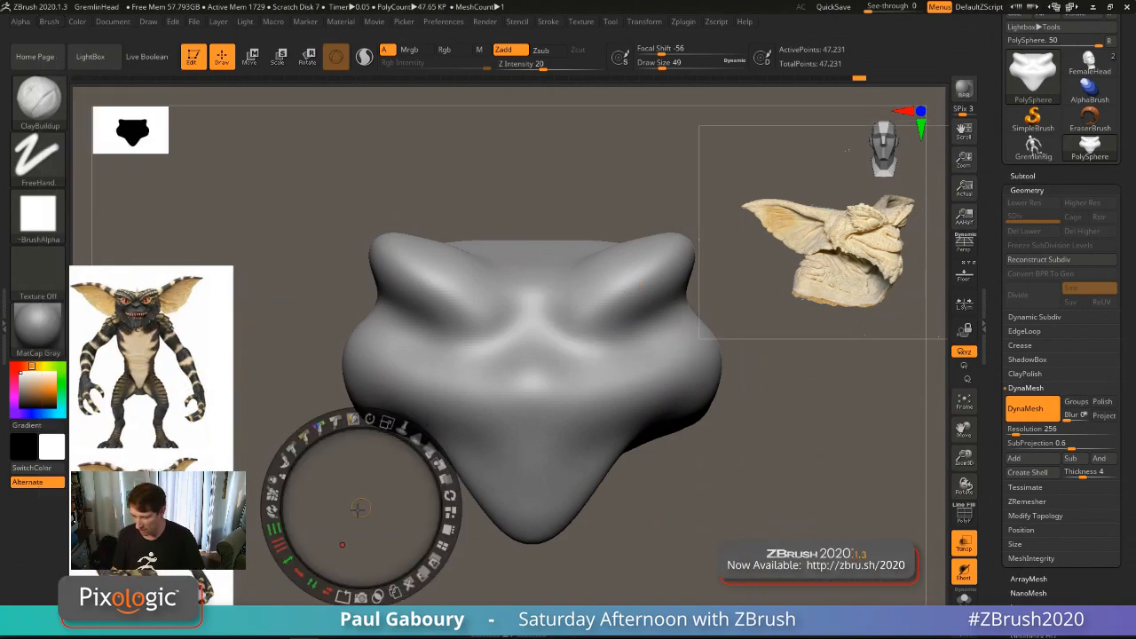
pyautogui.moveTo(361, 505); pyautogui.dragTo(188, 601)
pyautogui.moveTo(410, 519); pyautogui.dragTo(381, 529)
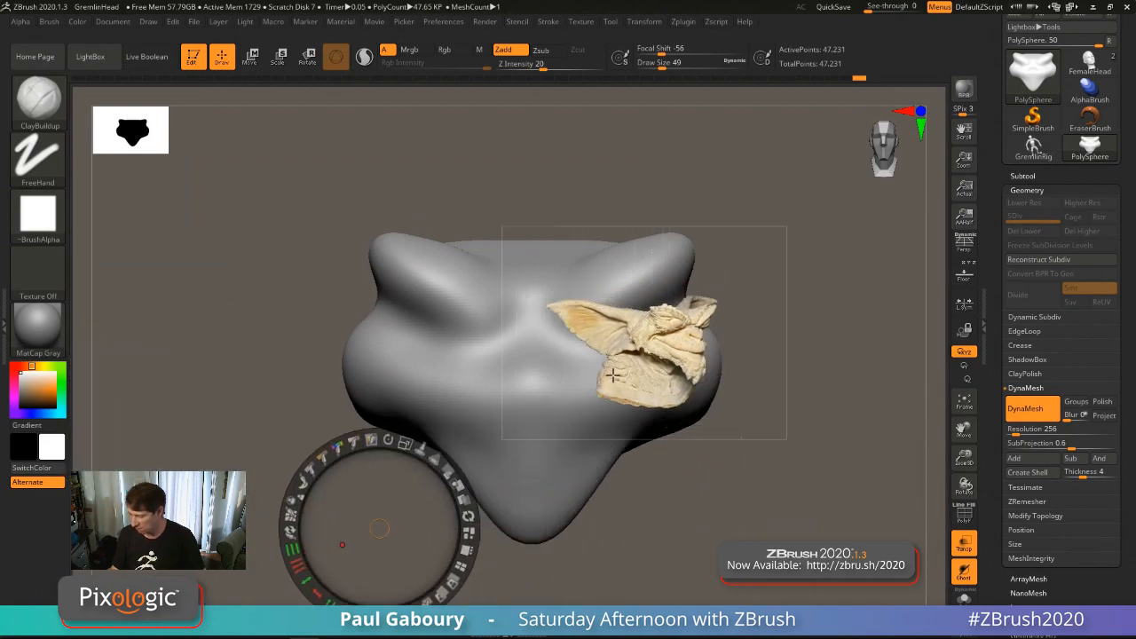
pyautogui.moveTo(481, 372); pyautogui.dragTo(849, 262)
pyautogui.moveTo(271, 546); pyautogui.dragTo(571, 433)
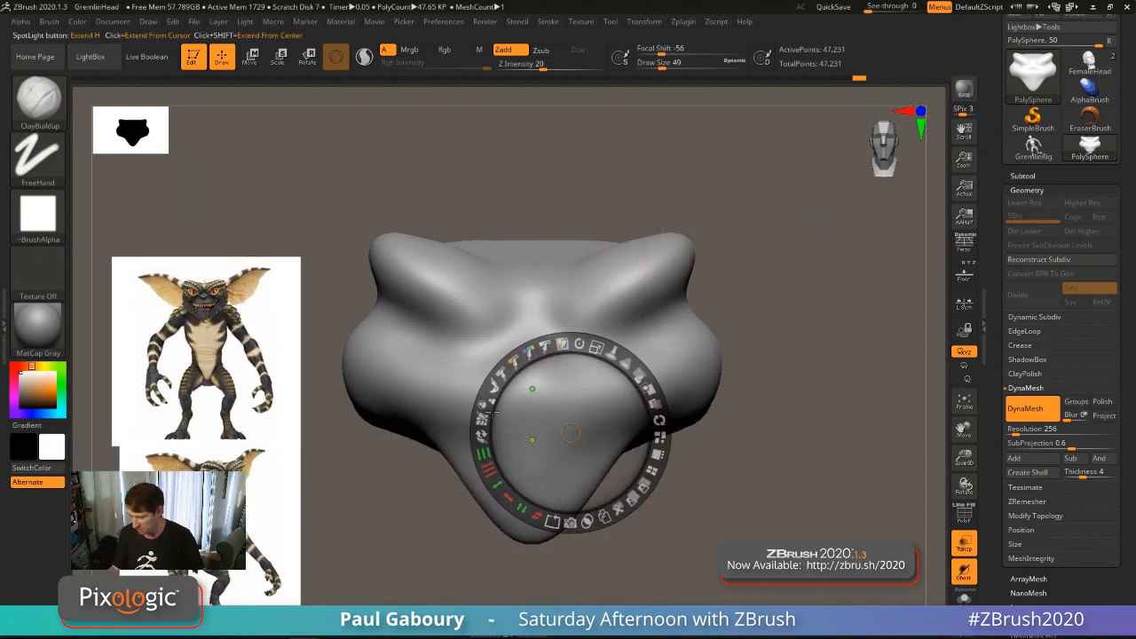
# Step: Pull out the frontal full-body gremlin reference and enlarge it around its face
pyautogui.moveTo(215, 358)
pyautogui.mouseDown()
pyautogui.moveTo(364, 315)
pyautogui.moveTo(585, 350)
pyautogui.mouseUp()
pyautogui.moveTo(382, 524); pyautogui.dragTo(143, 599)
pyautogui.moveTo(347, 436)
pyautogui.mouseDown()
pyautogui.moveTo(416, 407)
pyautogui.moveTo(361, 468)
pyautogui.moveTo(343, 389)
pyautogui.moveTo(346, 441)
pyautogui.mouseUp()
pyautogui.click(365, 441)
pyautogui.moveTo(331, 327); pyautogui.dragTo(396, 402)
pyautogui.moveTo(425, 470); pyautogui.dragTo(293, 372)
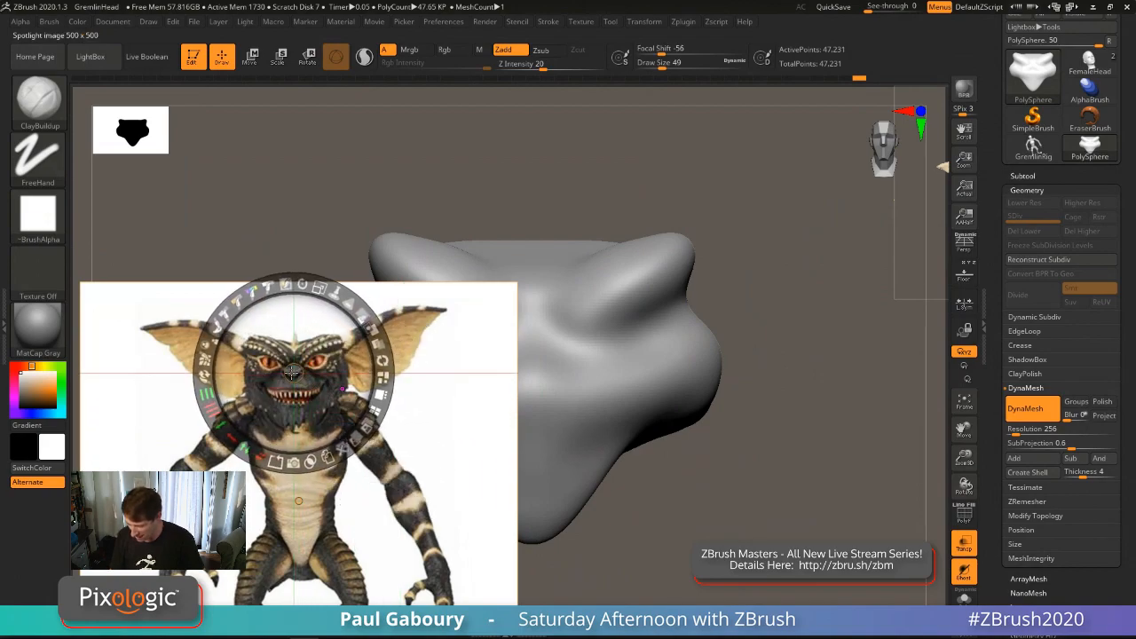
pyautogui.moveTo(322, 288); pyautogui.dragTo(389, 378)
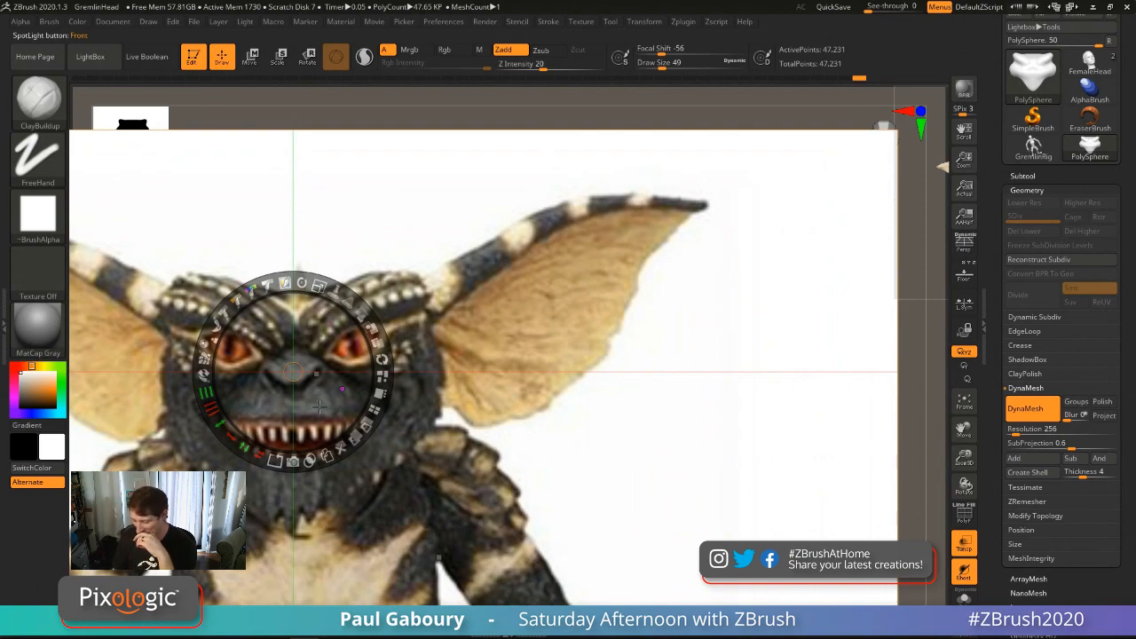
# Step: Overlay the enlarged gremlin face semi-transparently on the sculpted head, fine-tuning its position and scale to match the brows and snout
pyautogui.moveTo(319, 407); pyautogui.dragTo(540, 382)
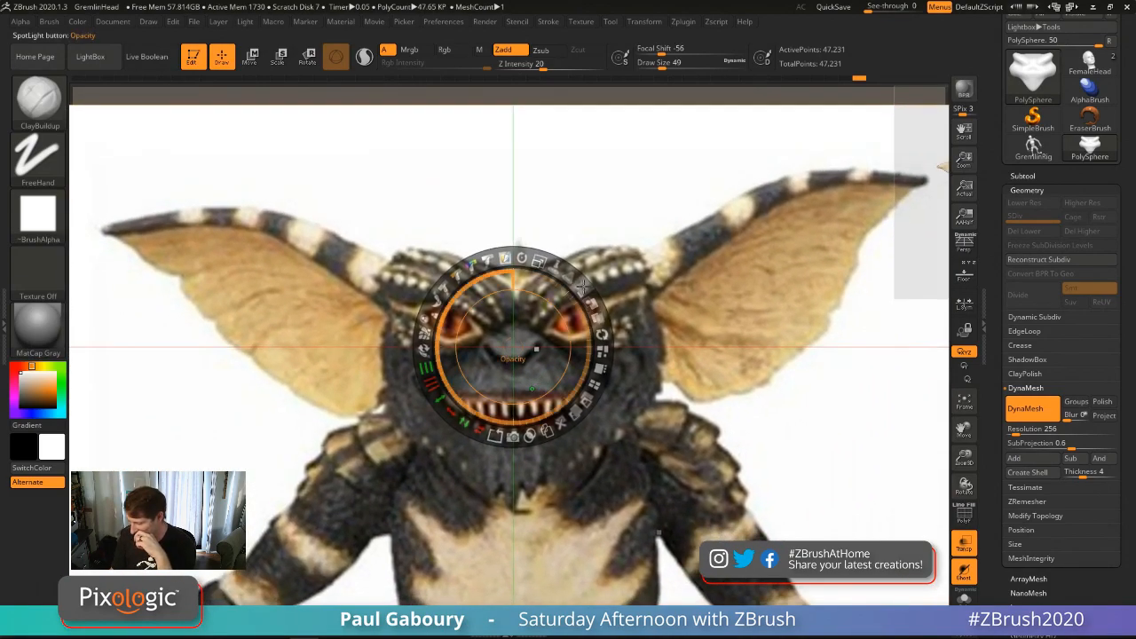
pyautogui.moveTo(583, 285); pyautogui.dragTo(499, 246)
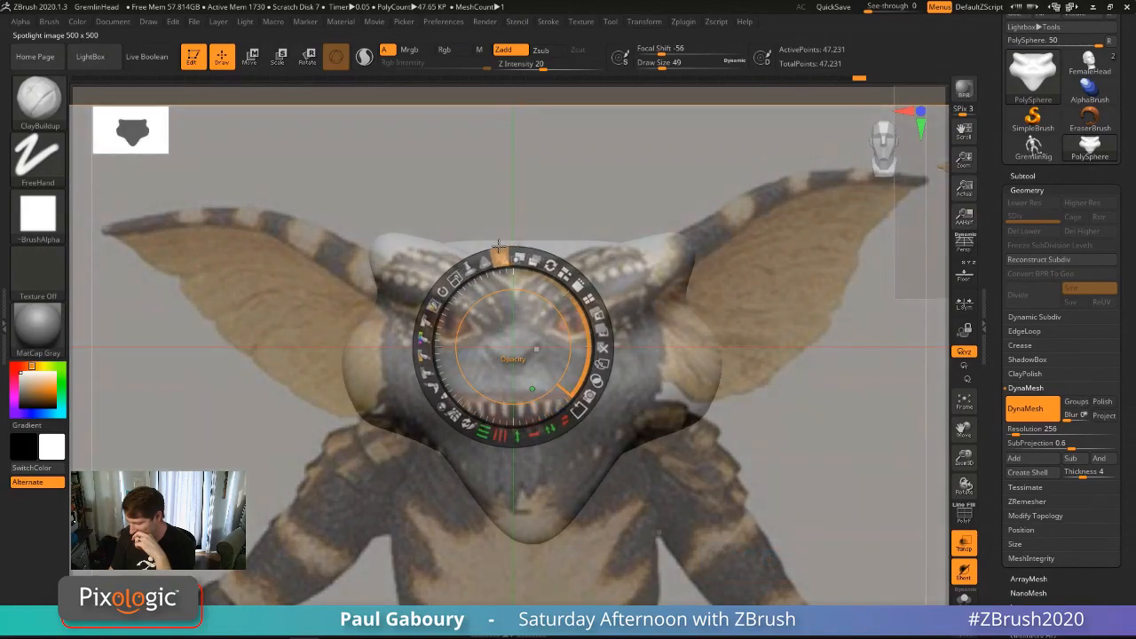
pyautogui.moveTo(551, 371)
pyautogui.mouseDown()
pyautogui.moveTo(571, 385)
pyautogui.moveTo(573, 414)
pyautogui.moveTo(574, 365)
pyautogui.mouseUp()
pyautogui.moveTo(561, 255); pyautogui.dragTo(578, 259)
pyautogui.moveTo(581, 371); pyautogui.dragTo(570, 383)
pyautogui.moveTo(538, 261); pyautogui.dragTo(554, 266)
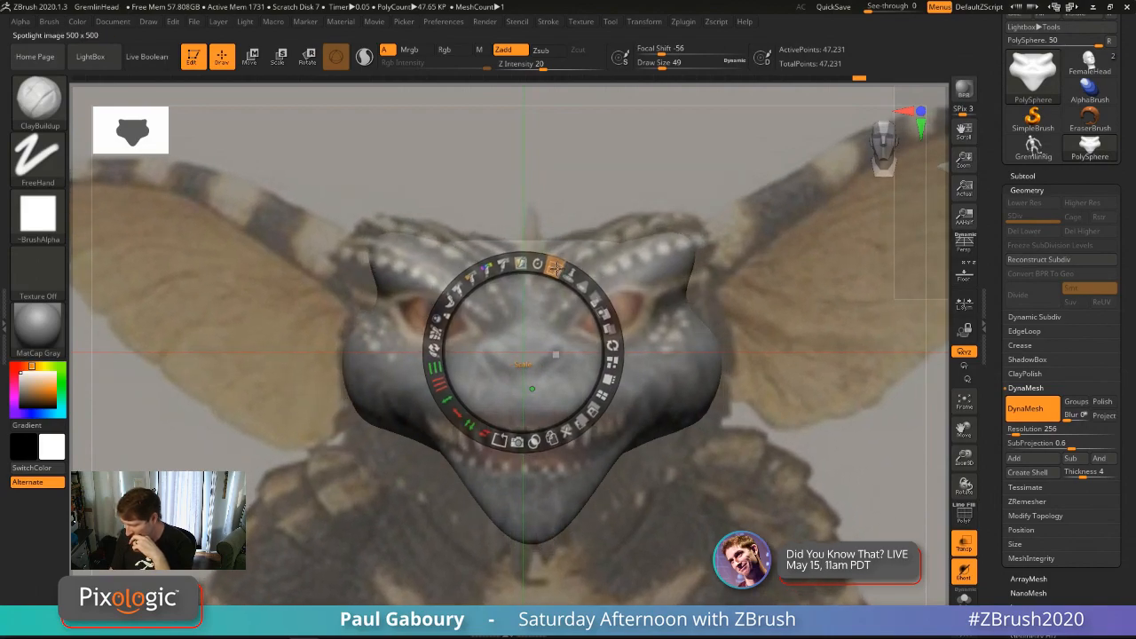
pyautogui.moveTo(568, 370)
pyautogui.mouseDown()
pyautogui.moveTo(575, 377)
pyautogui.moveTo(577, 348)
pyautogui.moveTo(578, 367)
pyautogui.mouseUp()
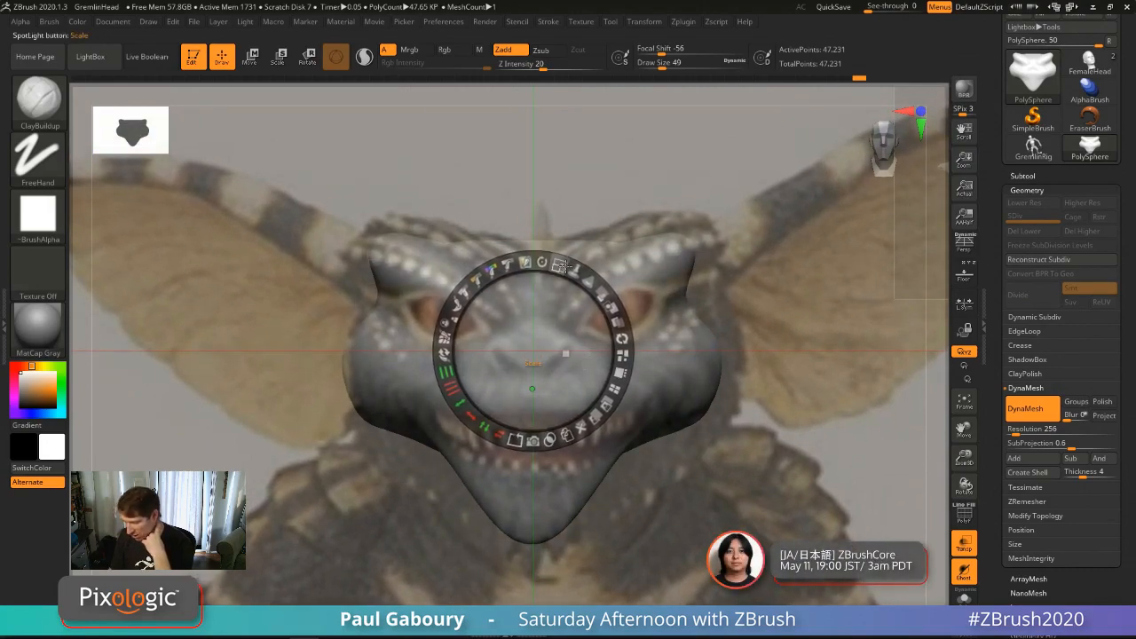
pyautogui.moveTo(553, 263); pyautogui.dragTo(559, 264)
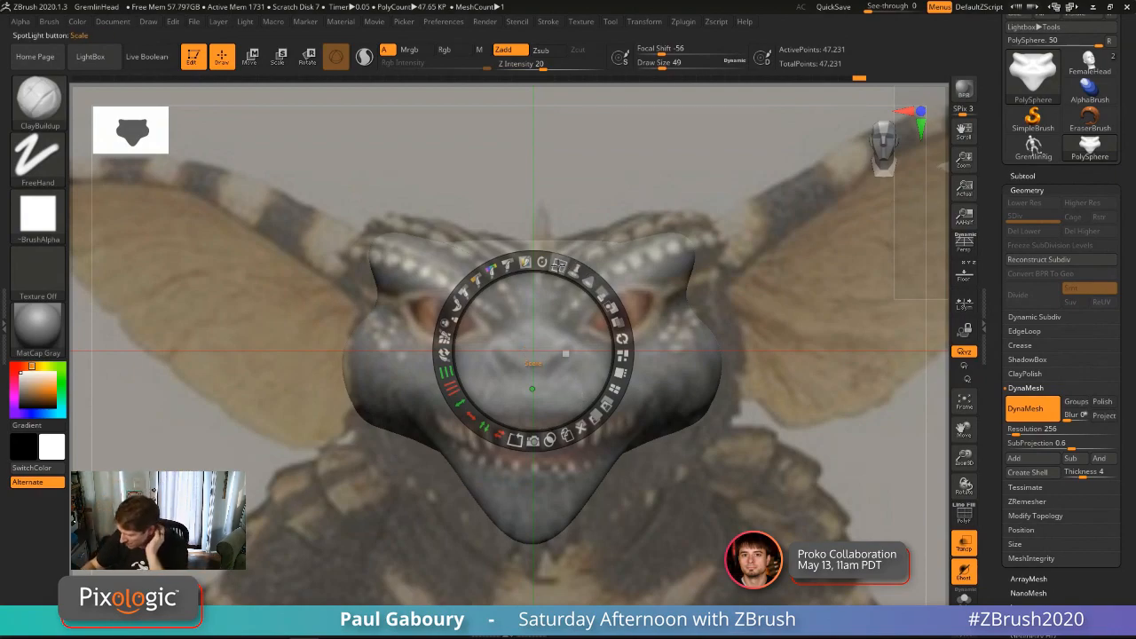
pyautogui.moveTo(559, 265); pyautogui.dragTo(553, 259)
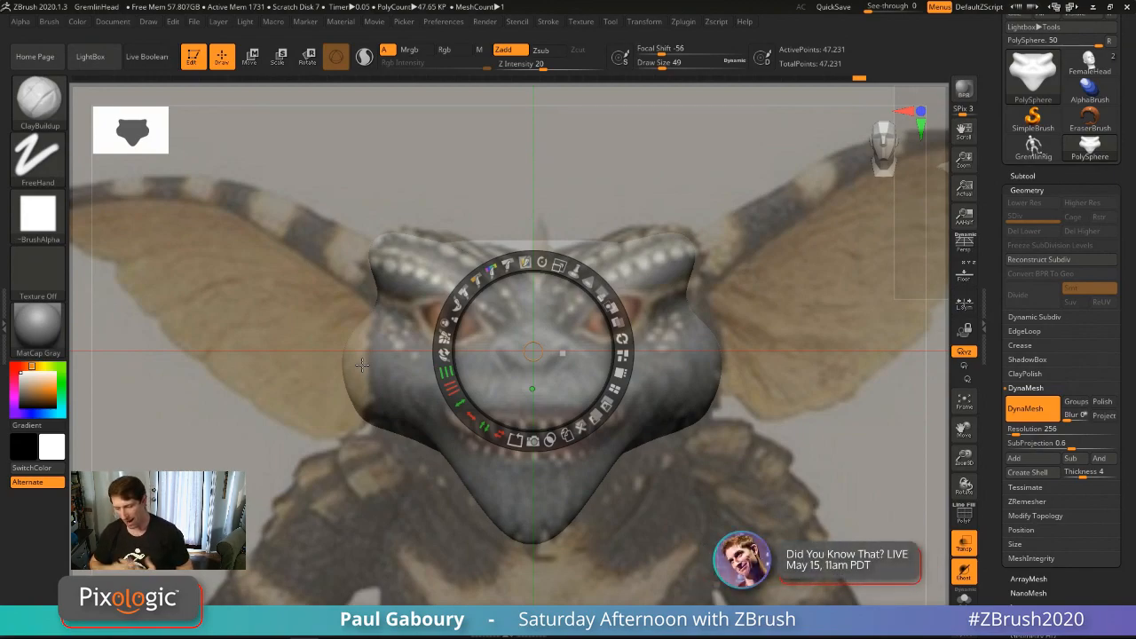
# Step: Project the reference's colours onto the head using the Paint brush with X symmetry, Rgb Intensity 100 and Draw Size 49
pyautogui.hotkey('ctrl', 'd')
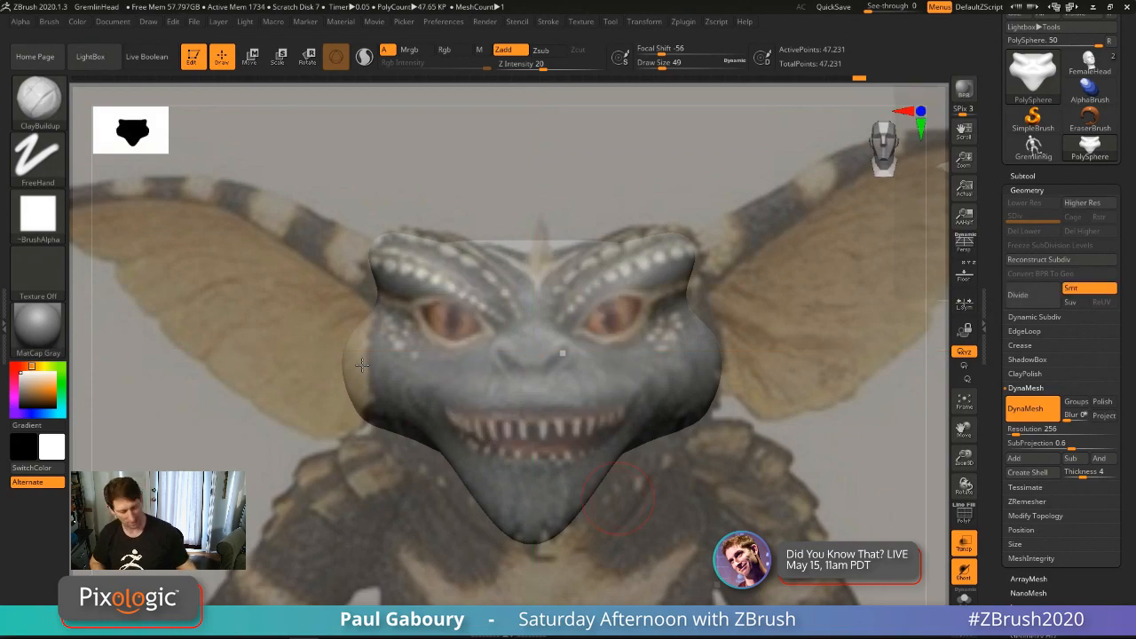
pyautogui.press('b')
pyautogui.press('p')
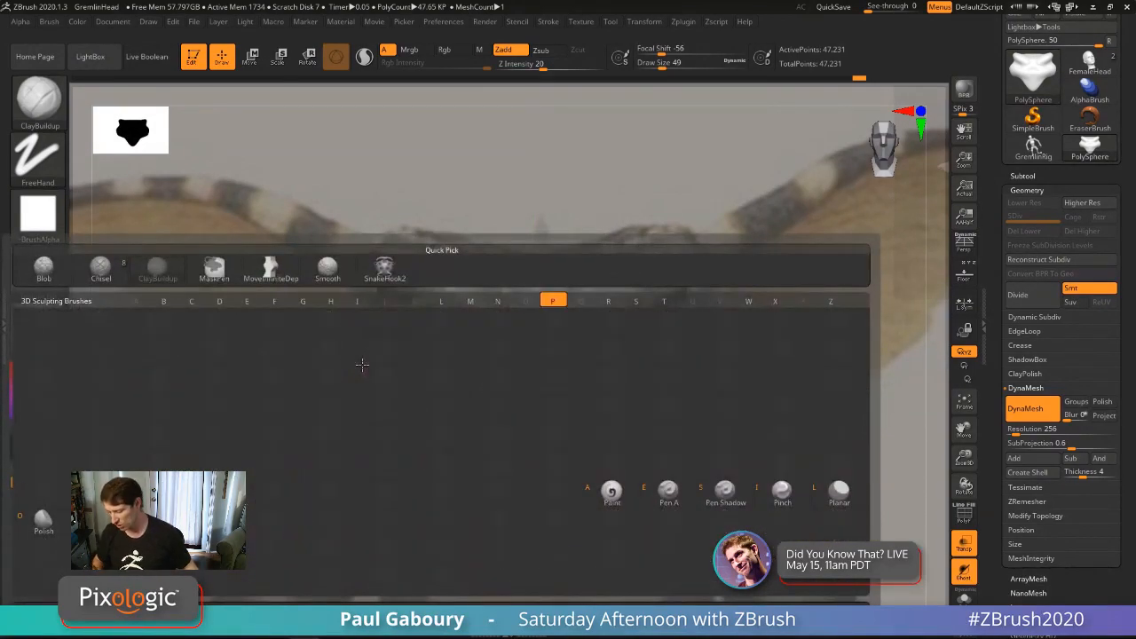
pyautogui.click(611, 498)
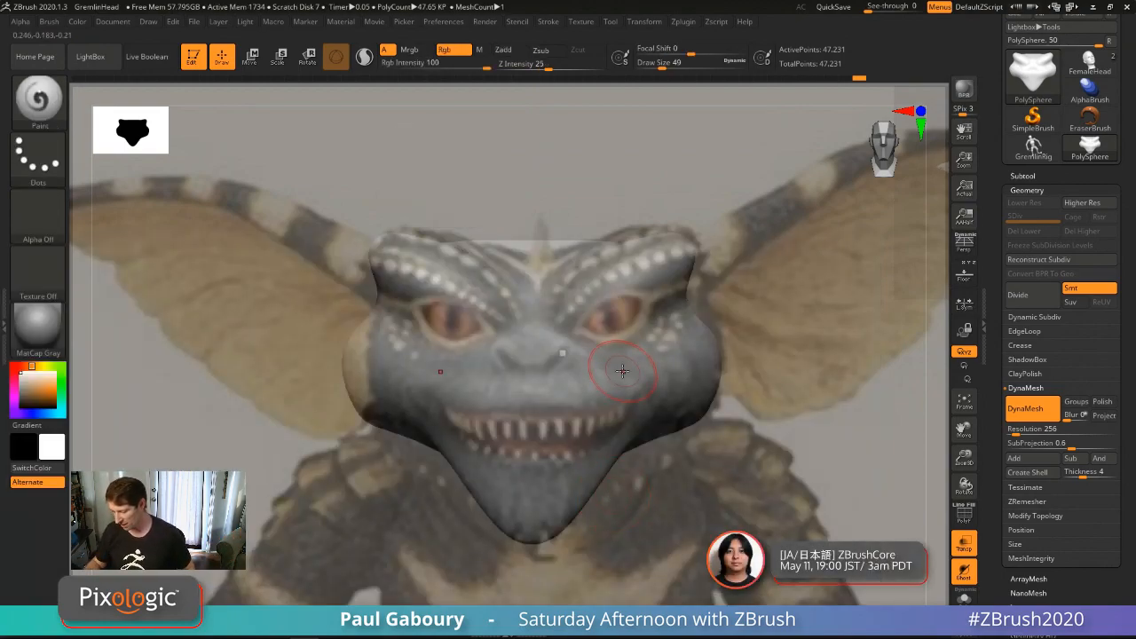
pyautogui.press('x')
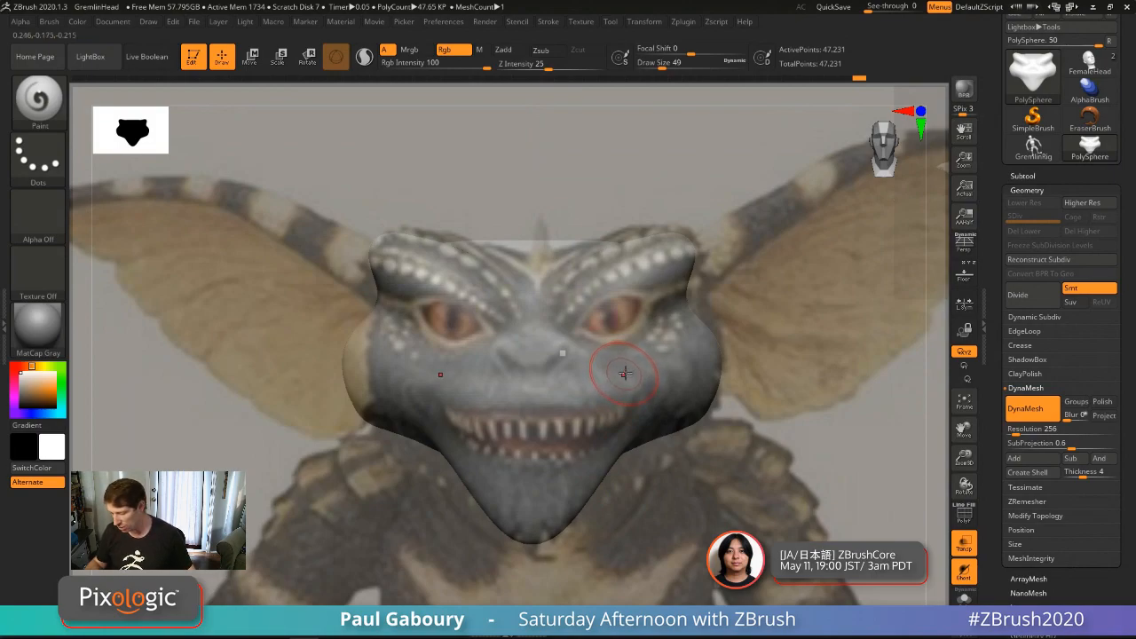
pyautogui.moveTo(626, 321)
pyautogui.mouseDown()
pyautogui.moveTo(582, 325)
pyautogui.moveTo(548, 363)
pyautogui.moveTo(532, 466)
pyautogui.moveTo(539, 527)
pyautogui.moveTo(603, 462)
pyautogui.moveTo(615, 409)
pyautogui.moveTo(644, 360)
pyautogui.moveTo(567, 391)
pyautogui.moveTo(701, 382)
pyautogui.moveTo(716, 341)
pyautogui.moveTo(675, 310)
pyautogui.moveTo(689, 255)
pyautogui.moveTo(626, 259)
pyautogui.moveTo(555, 297)
pyautogui.moveTo(581, 257)
pyautogui.moveTo(545, 240)
pyautogui.moveTo(626, 245)
pyautogui.moveTo(519, 249)
pyautogui.mouseUp()
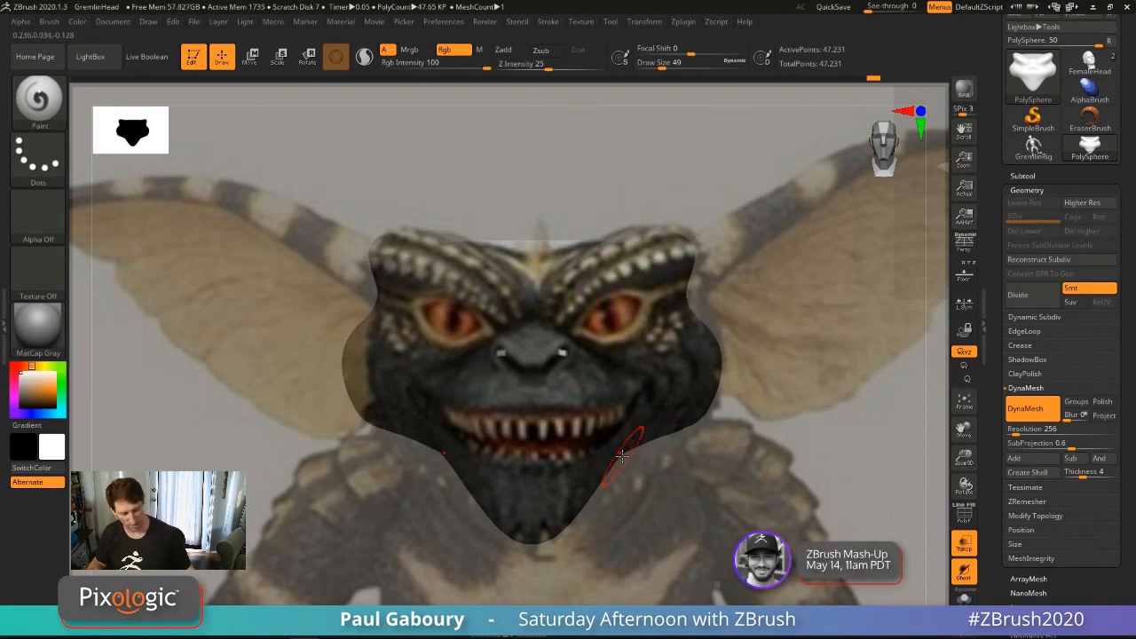
# Step: Shrink the frontal gremlin reference back down in Spotlight and restore its full opacity
pyautogui.press('w')
pyautogui.moveTo(558, 264); pyautogui.dragTo(350, 243)
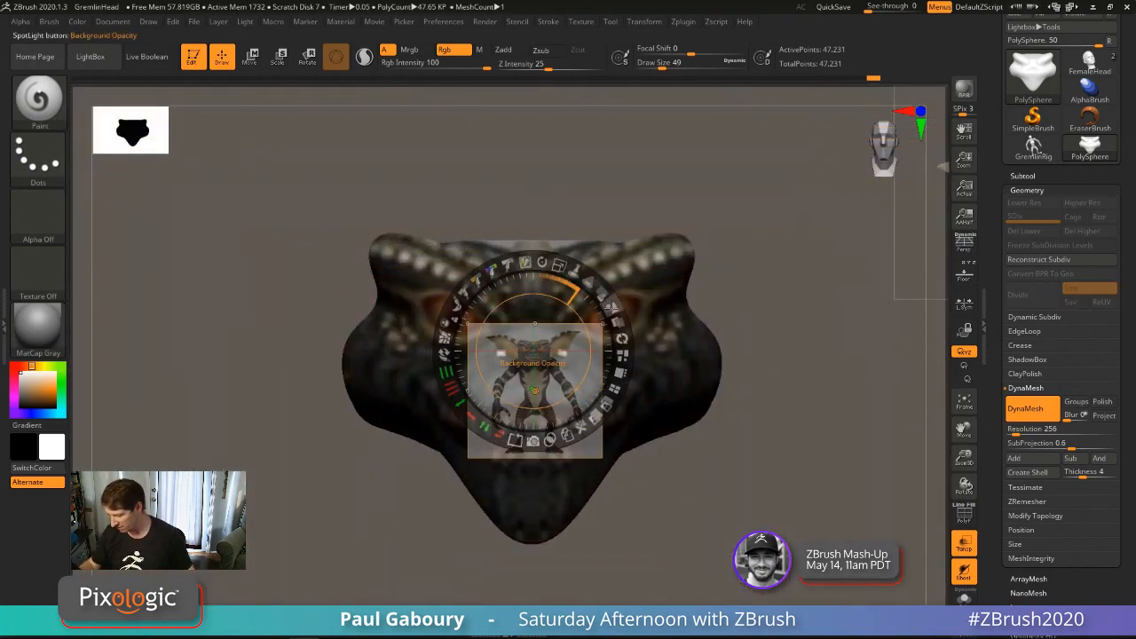
pyautogui.moveTo(604, 294); pyautogui.dragTo(621, 382)
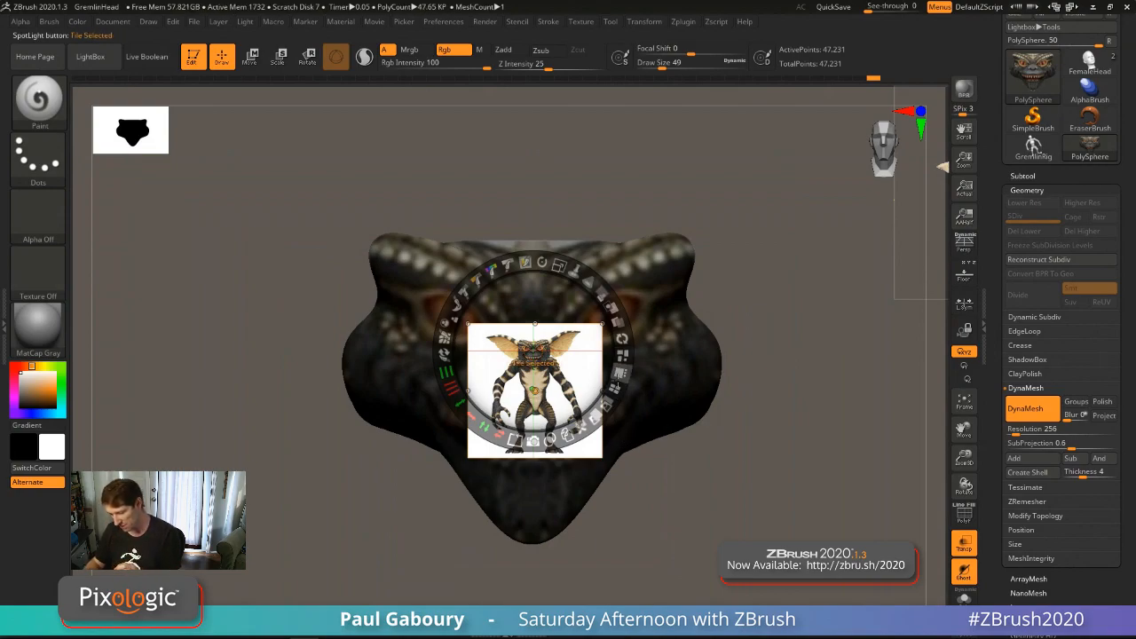
# Step: Lay out the Spotlight reference images again with the tiling options
pyautogui.click(623, 357)
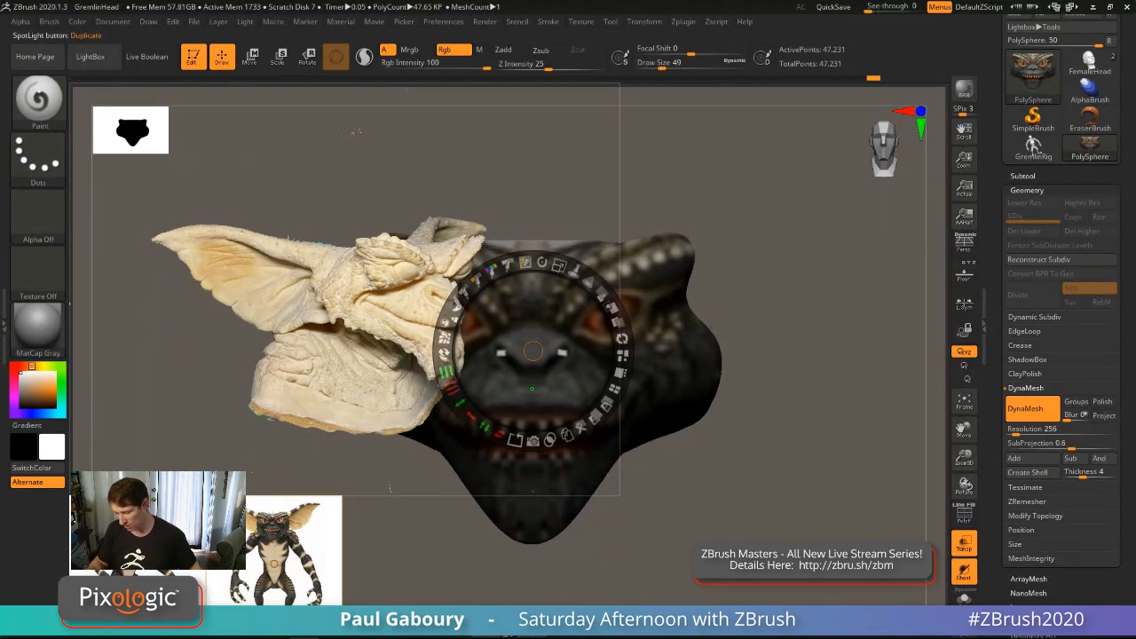
pyautogui.click(615, 388)
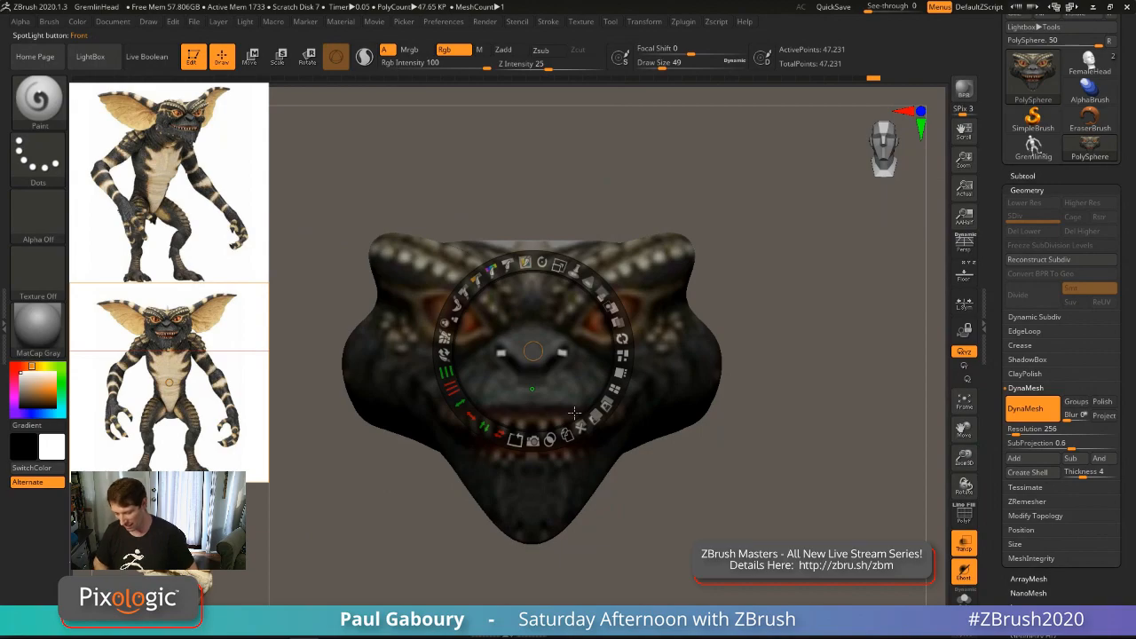
pyautogui.click(621, 373)
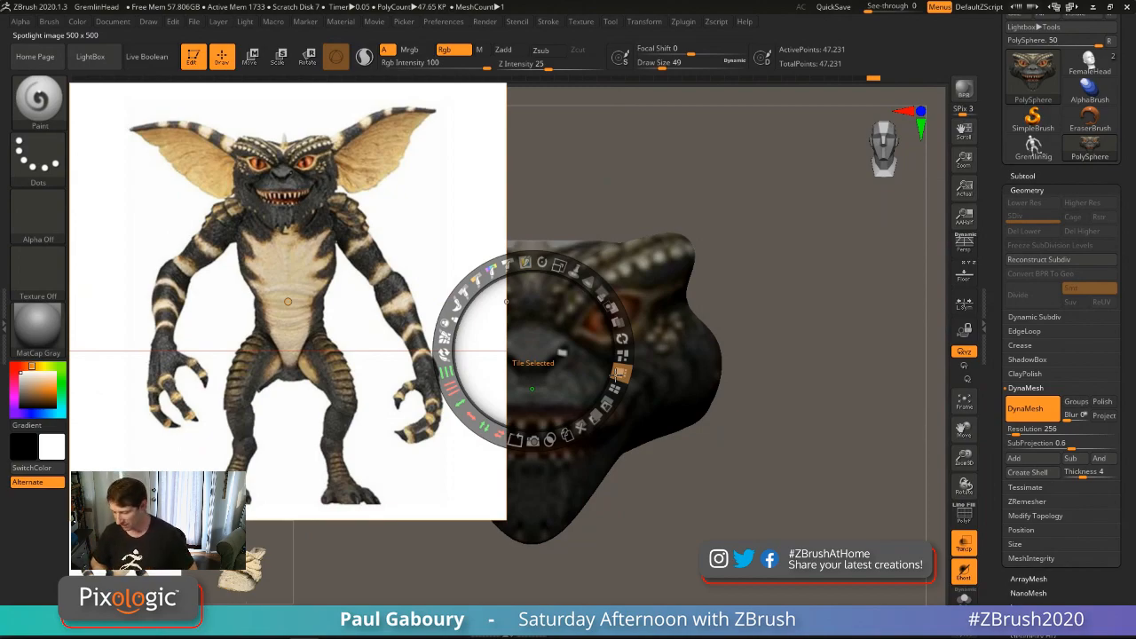
pyautogui.click(622, 357)
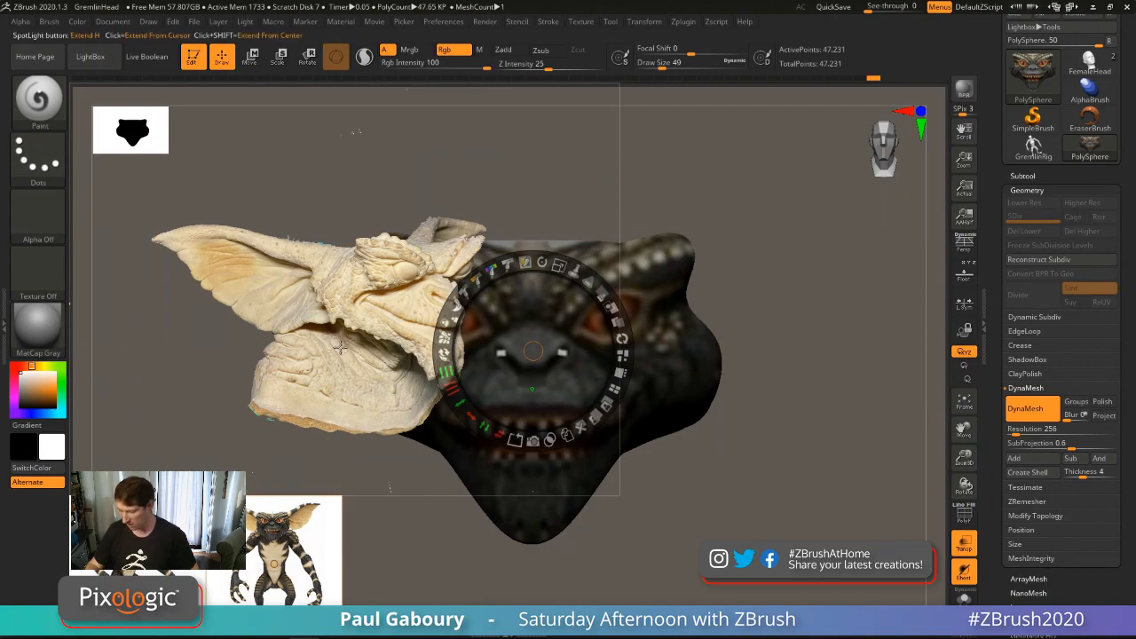
# Step: Scale down the cream side-view head reference and place it beside the head, below the orientation gizmo
pyautogui.moveTo(342, 345); pyautogui.dragTo(676, 321)
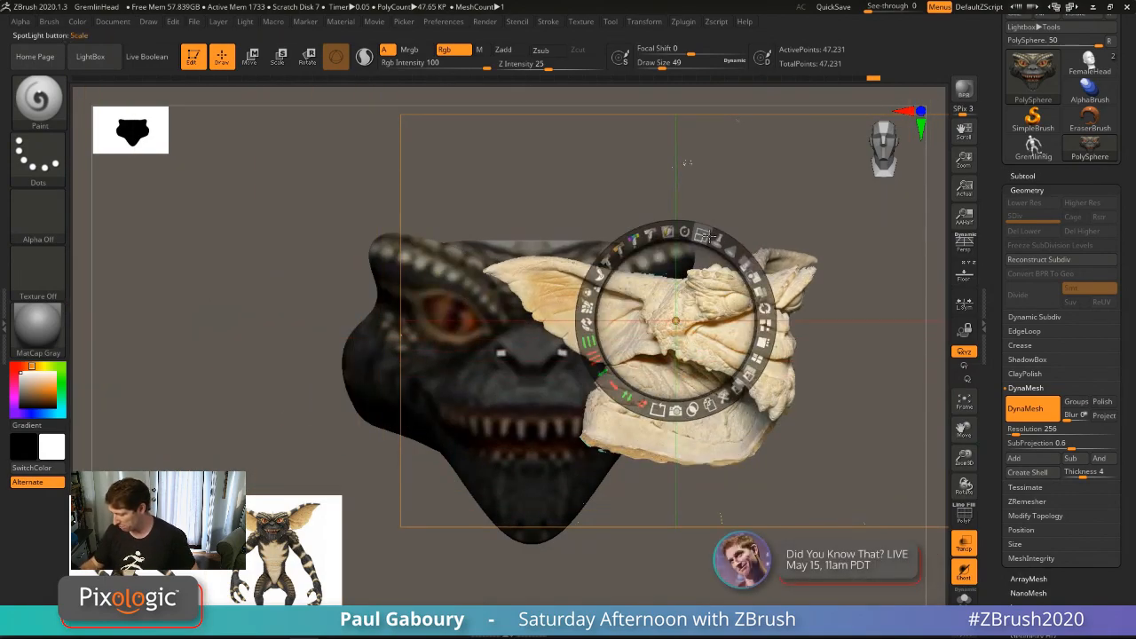
pyautogui.moveTo(700, 235); pyautogui.dragTo(636, 231)
pyautogui.moveTo(710, 241); pyautogui.dragTo(885, 167)
# Step: Enlarge the frontal gremlin reference and place it on the opposite side of the head from the cream sculpture
pyautogui.moveTo(288, 542); pyautogui.dragTo(297, 438)
pyautogui.click(278, 434)
pyautogui.moveTo(305, 348); pyautogui.dragTo(328, 354)
pyautogui.moveTo(278, 433); pyautogui.dragTo(271, 420)
pyautogui.moveTo(343, 388); pyautogui.dragTo(241, 225)
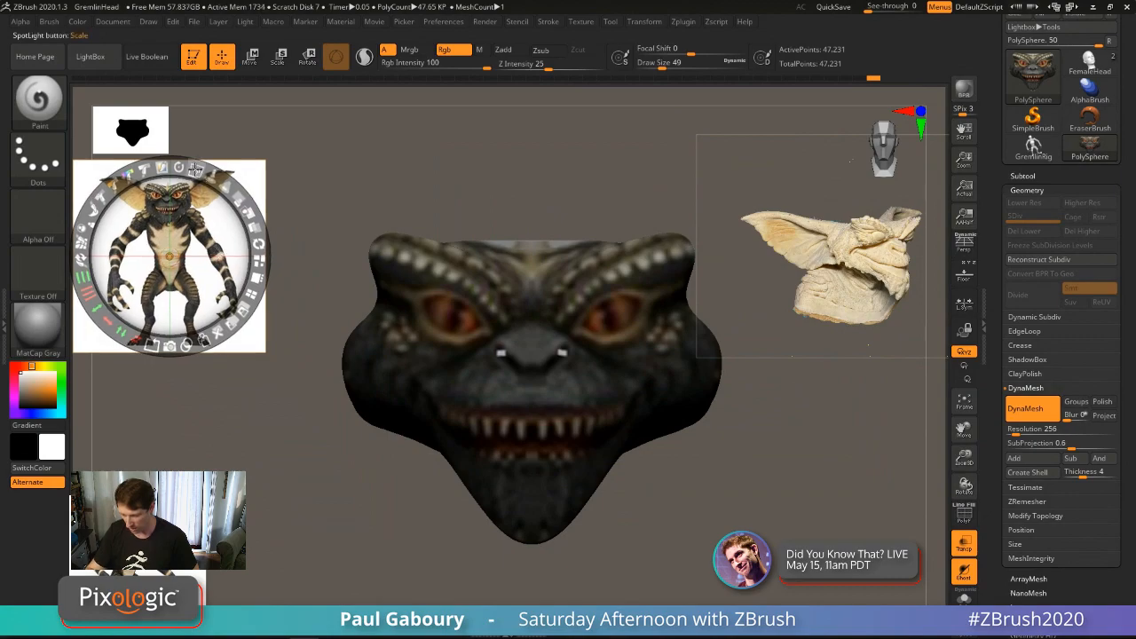
pyautogui.moveTo(195, 170); pyautogui.dragTo(205, 172)
pyautogui.moveTo(213, 223); pyautogui.dragTo(200, 260)
pyautogui.moveTo(195, 206); pyautogui.dragTo(218, 215)
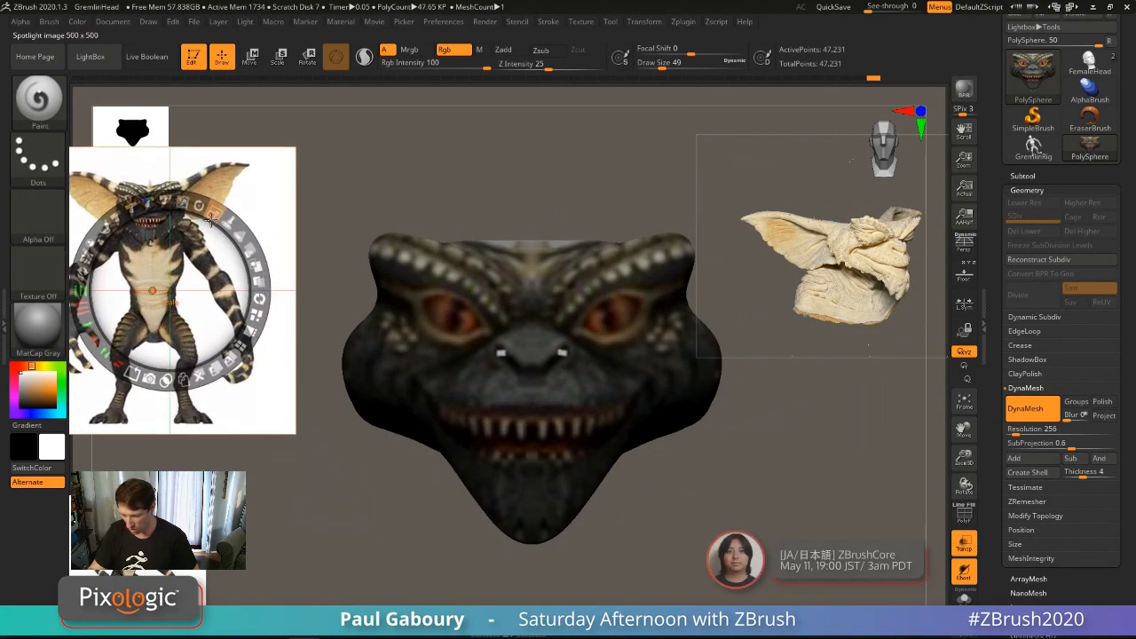
pyautogui.moveTo(201, 278); pyautogui.dragTo(230, 284)
# Step: Enlarge the turned-pose gremlin reference, bring it to the front and place it over the lower part of the frontal one
pyautogui.moveTo(147, 542); pyautogui.dragTo(184, 493)
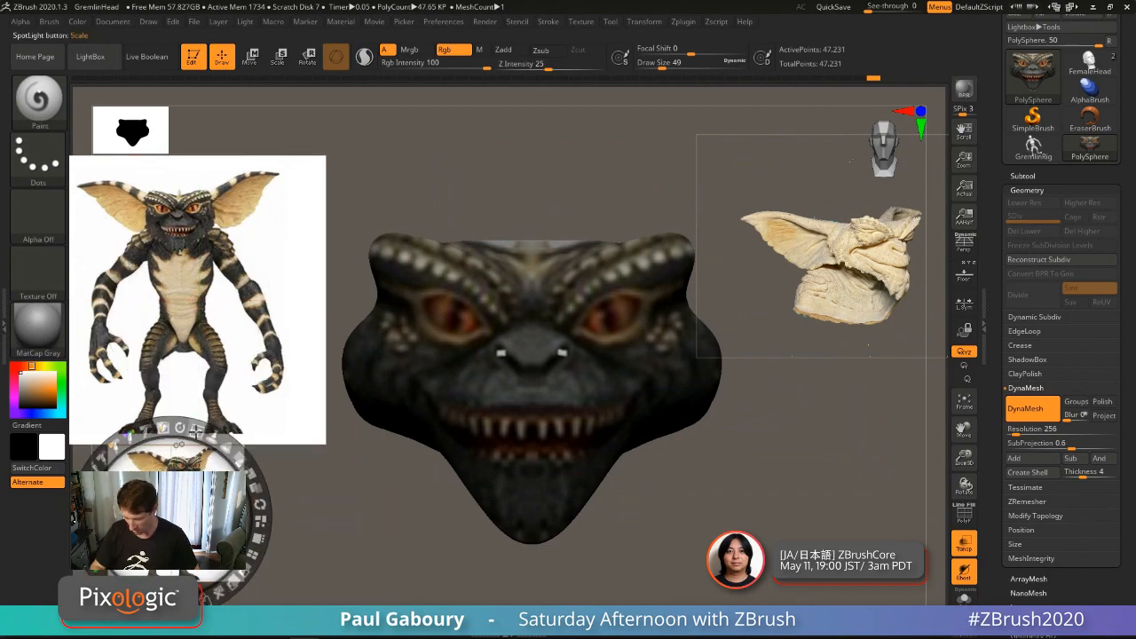
pyautogui.moveTo(204, 431); pyautogui.dragTo(250, 473)
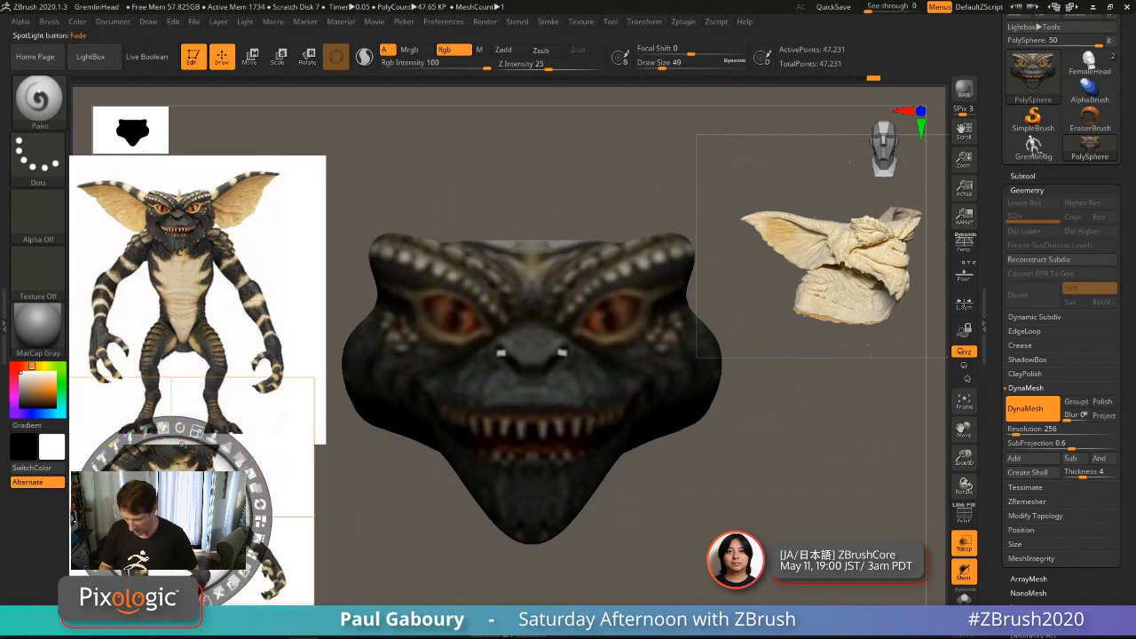
pyautogui.moveTo(182, 443); pyautogui.dragTo(192, 439)
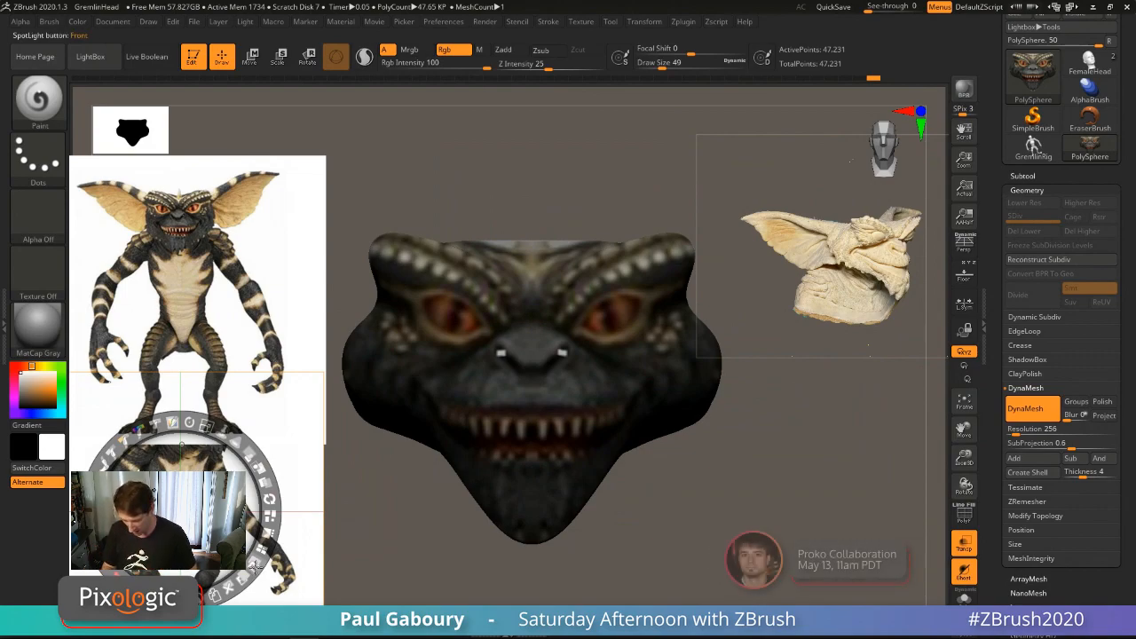
pyautogui.click(255, 562)
pyautogui.moveTo(209, 522); pyautogui.dragTo(212, 430)
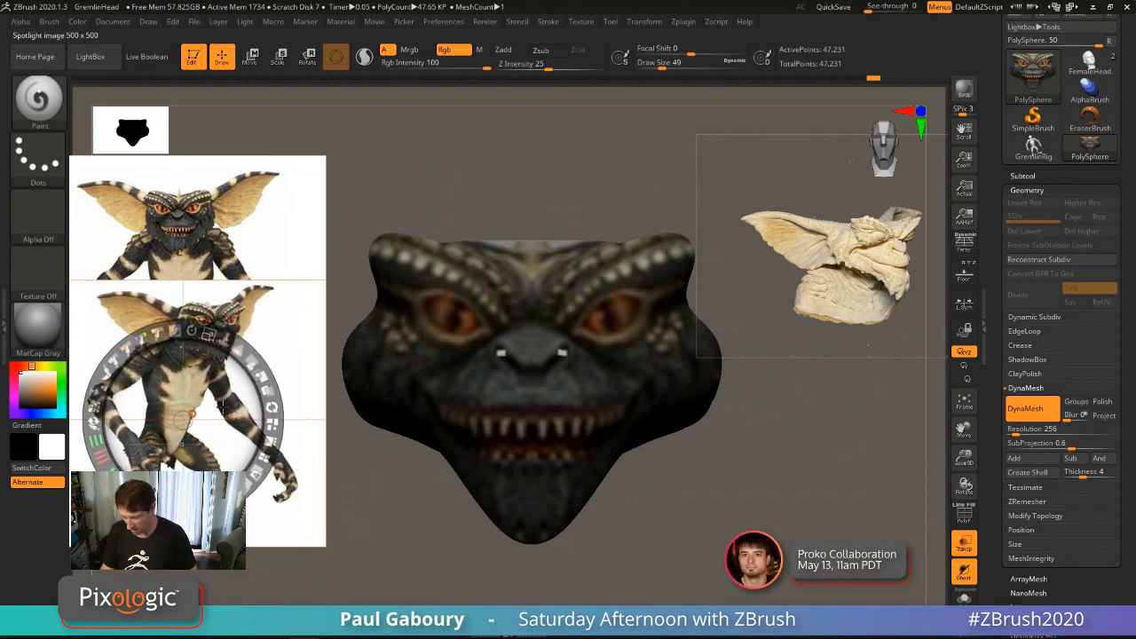
# Step: Shift the turned-pose gremlin reference slightly down and outward, and finish editing the Spotlight layout
pyautogui.moveTo(211, 334); pyautogui.dragTo(205, 434)
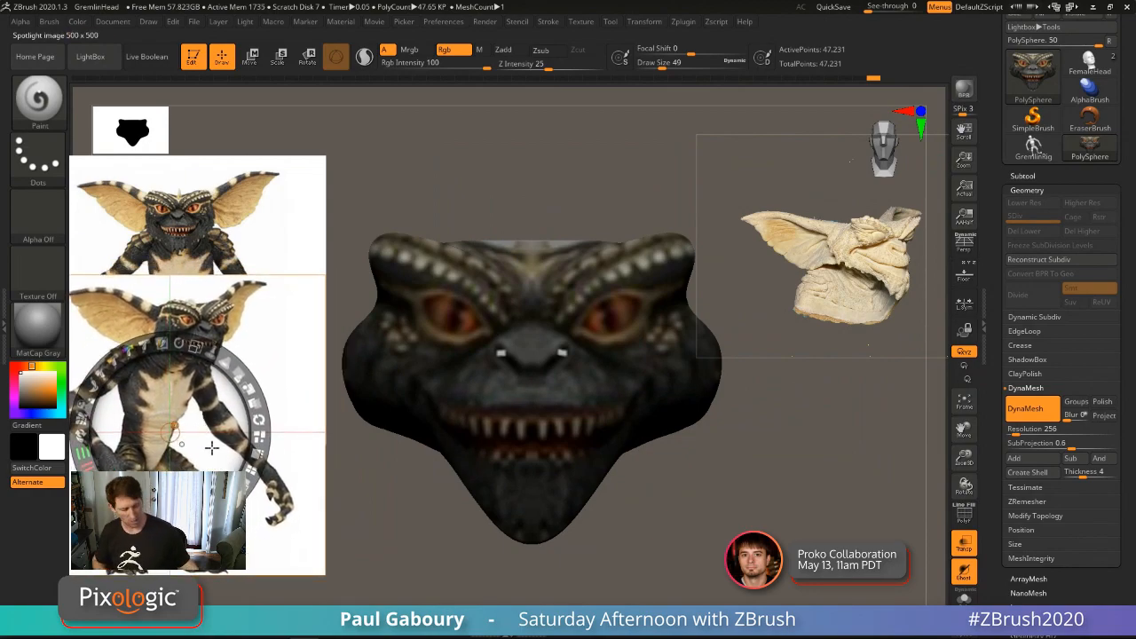
pyautogui.press('z')
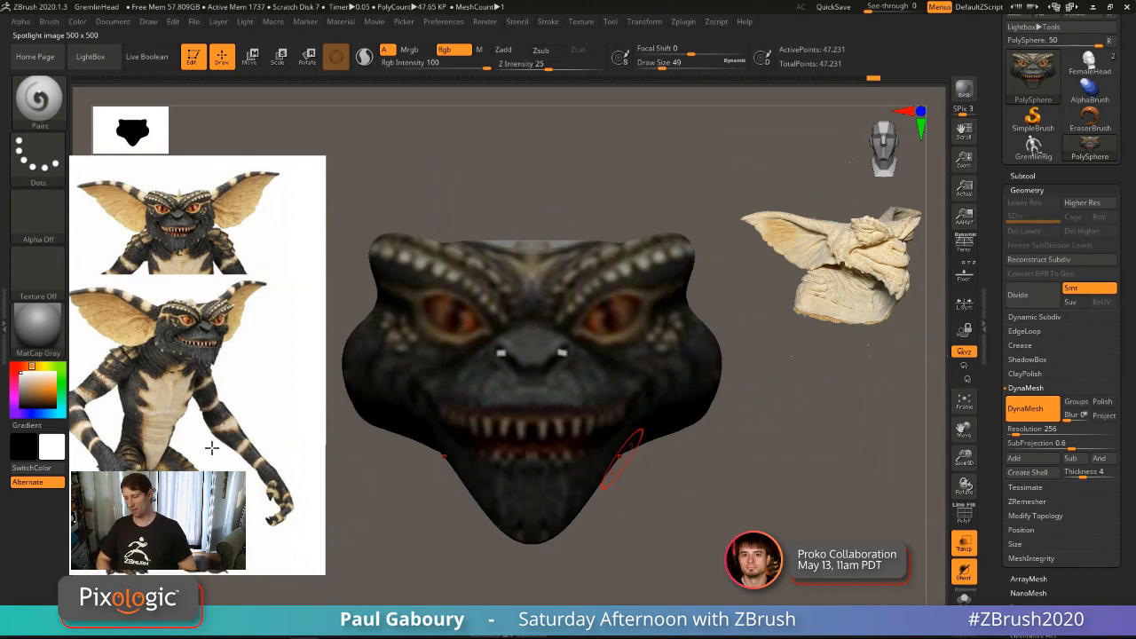
# Step: Switch to the ClayBuildup brush at draw size 35 and turn off its Spotlight Projection
pyautogui.moveTo(683, 492)
pyautogui.mouseDown()
pyautogui.moveTo(755, 513)
pyautogui.moveTo(606, 421)
pyautogui.moveTo(584, 383)
pyautogui.mouseUp()
pyautogui.press('b')
pyautogui.press('c')
pyautogui.press('b')
pyautogui.press('s')
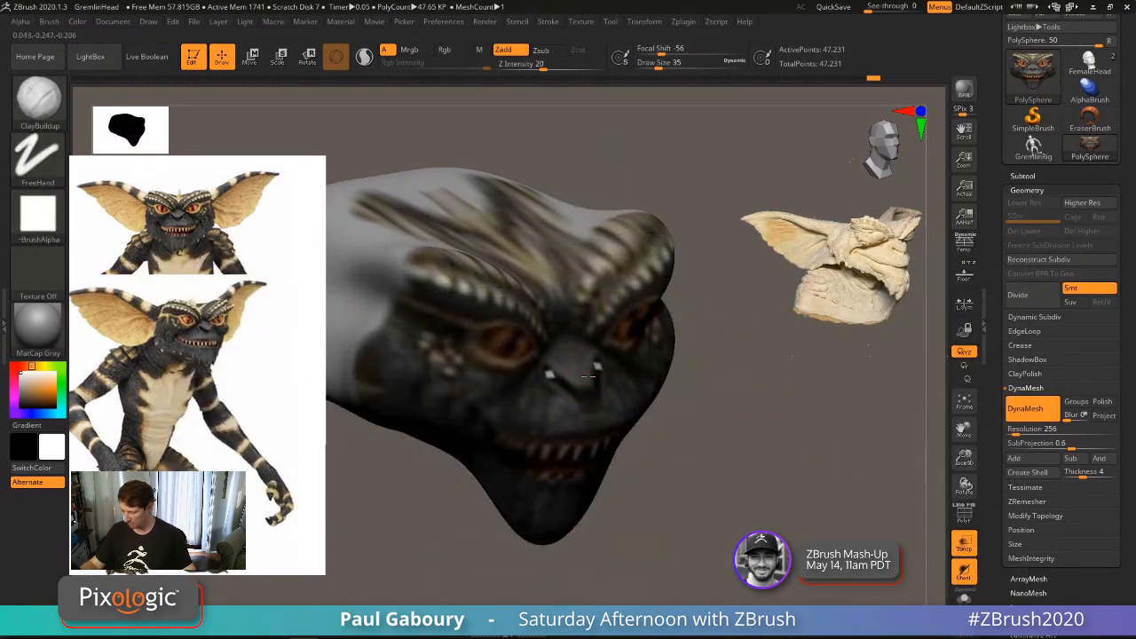
pyautogui.moveTo(590, 381); pyautogui.dragTo(594, 393, button='right')
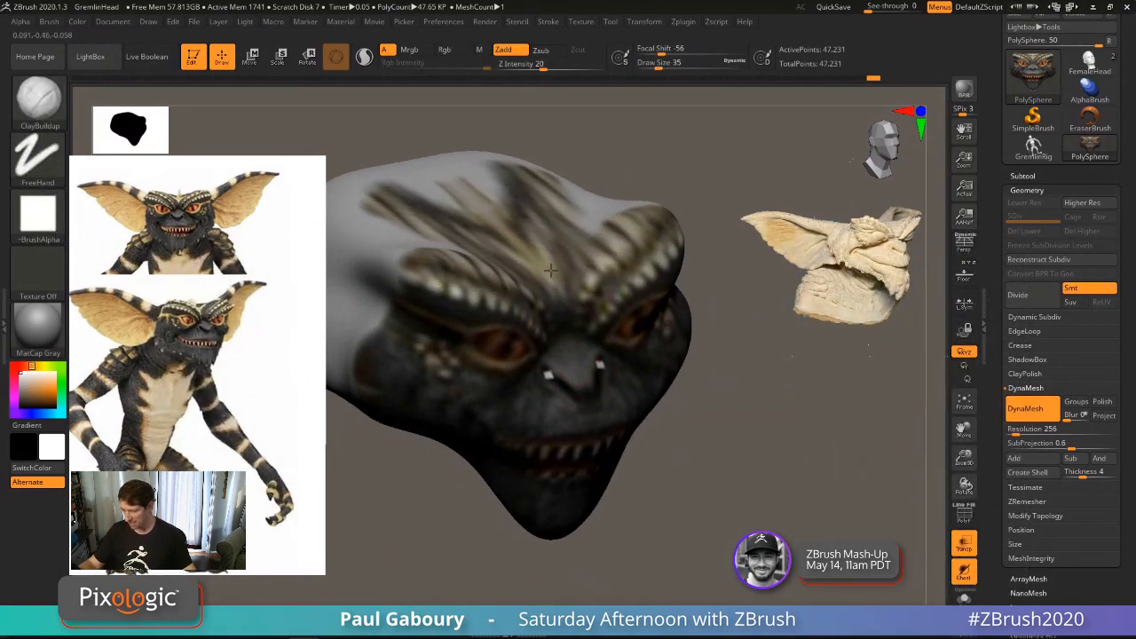
pyautogui.keyDown('alt'); pyautogui.moveTo(321, 260); pyautogui.dragTo(419, 289, button='right'); pyautogui.keyUp('alt')
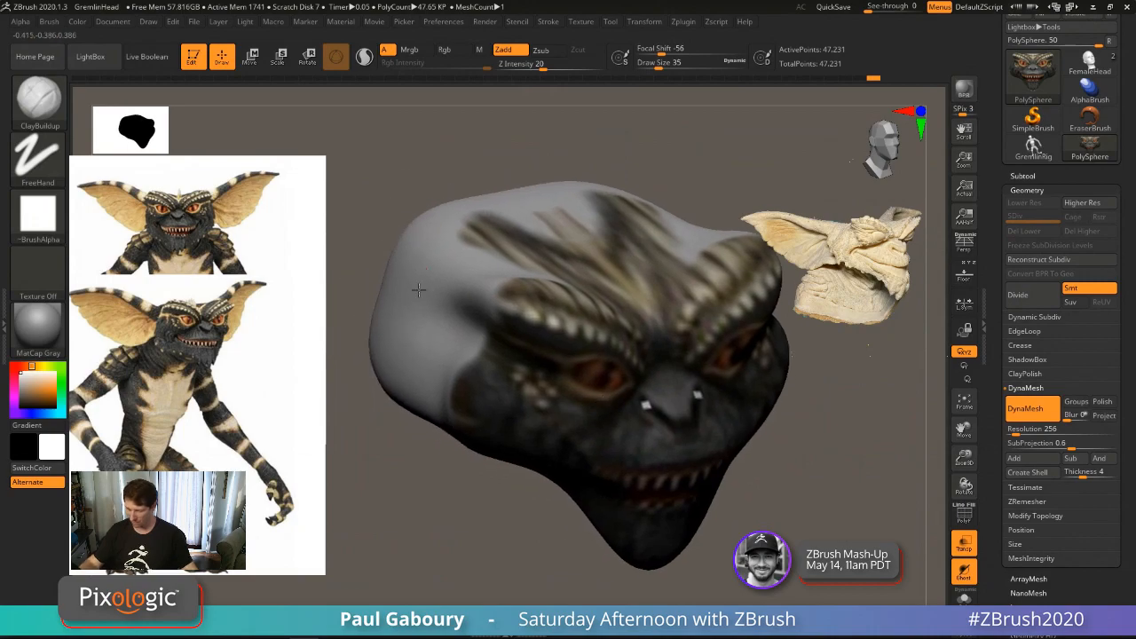
pyautogui.moveTo(414, 341); pyautogui.dragTo(603, 506, button='right')
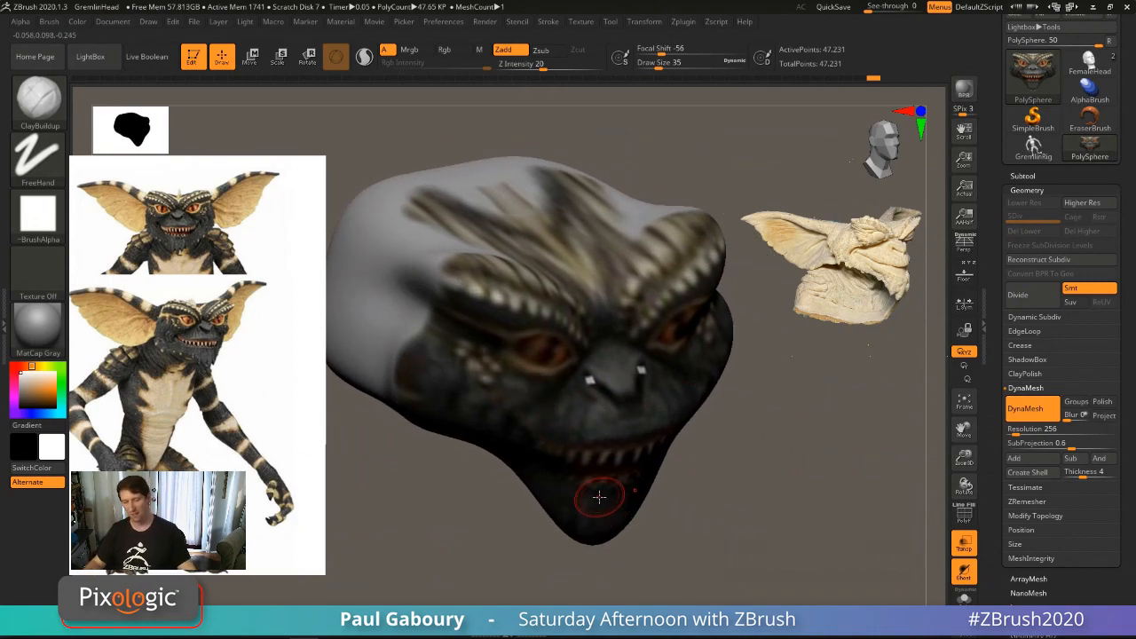
pyautogui.click(49, 22)
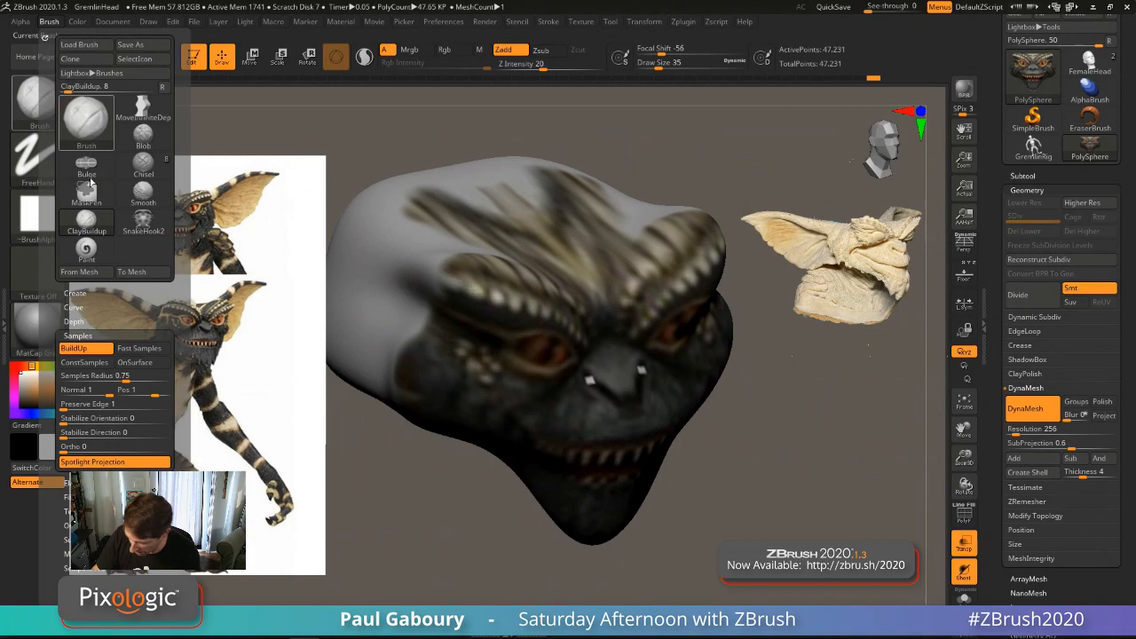
pyautogui.click(131, 462)
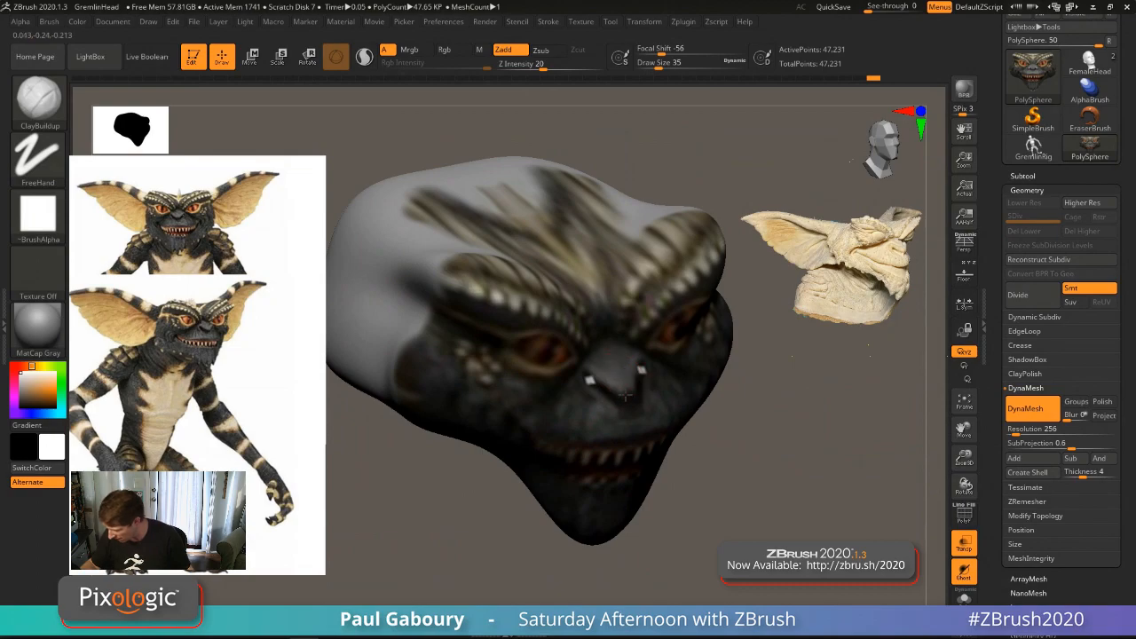
pyautogui.moveTo(629, 377)
pyautogui.keyDown('shift'); pyautogui.mouseDown()
pyautogui.moveTo(598, 377)
pyautogui.moveTo(624, 390)
pyautogui.mouseUp(); pyautogui.keyUp('shift')
pyautogui.press('s')
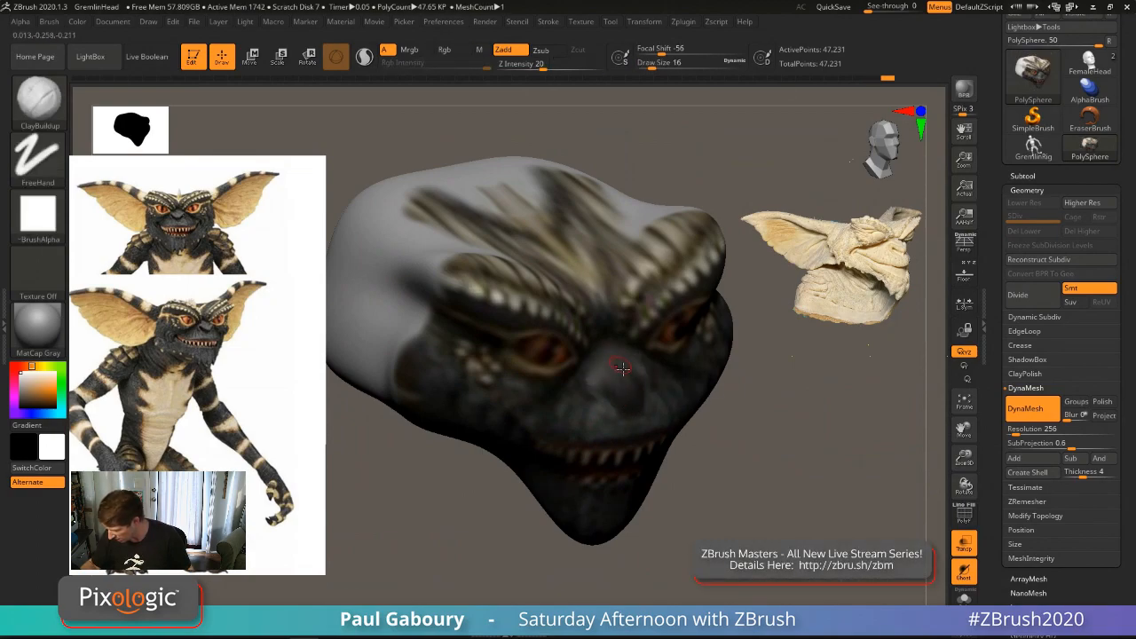
pyautogui.press('ctrl')
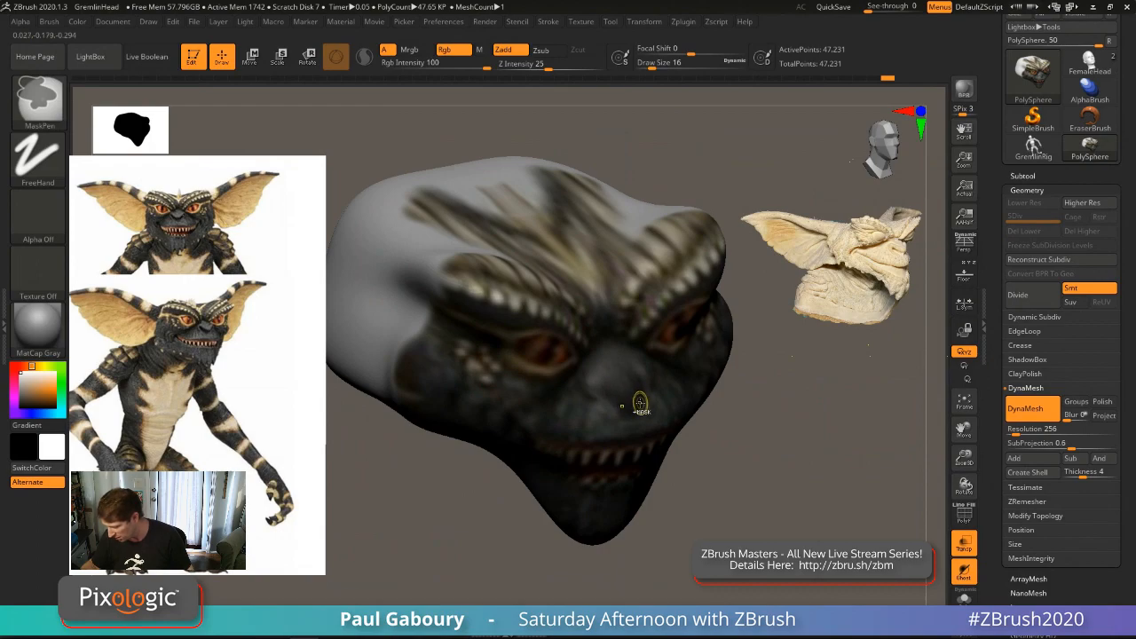
pyautogui.hotkey('ctrl', 'z')
# Step: Set the draw size to 33, disable the Smooth brush's Rgb channel, and smooth the nose
pyautogui.press('s')
pyautogui.moveTo(630, 391); pyautogui.dragTo(623, 392)
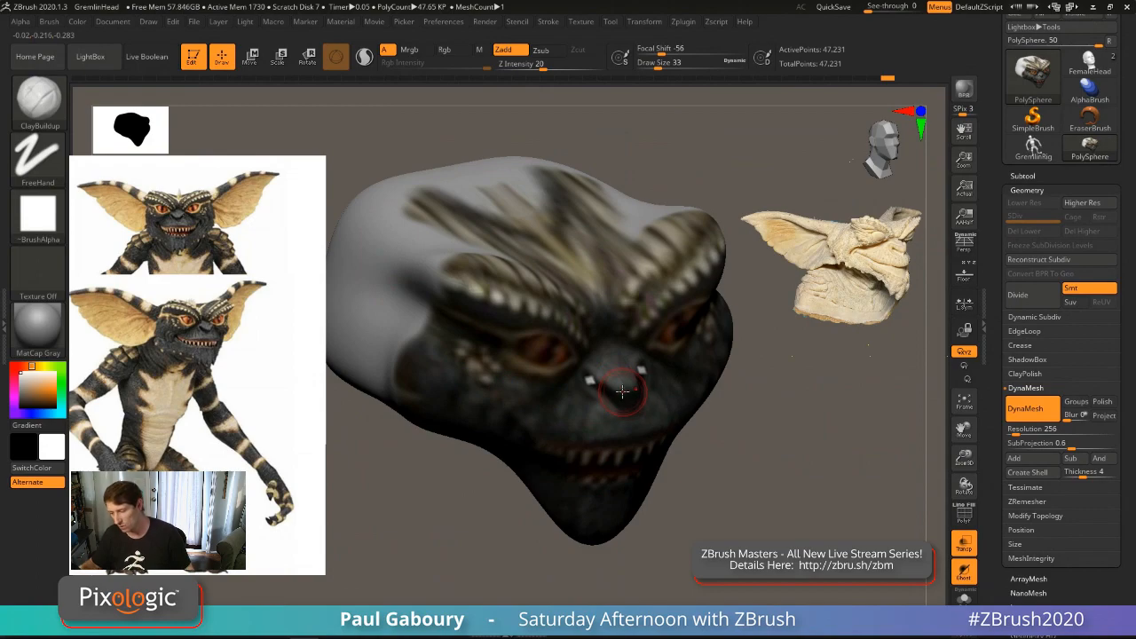
pyautogui.press('shift')
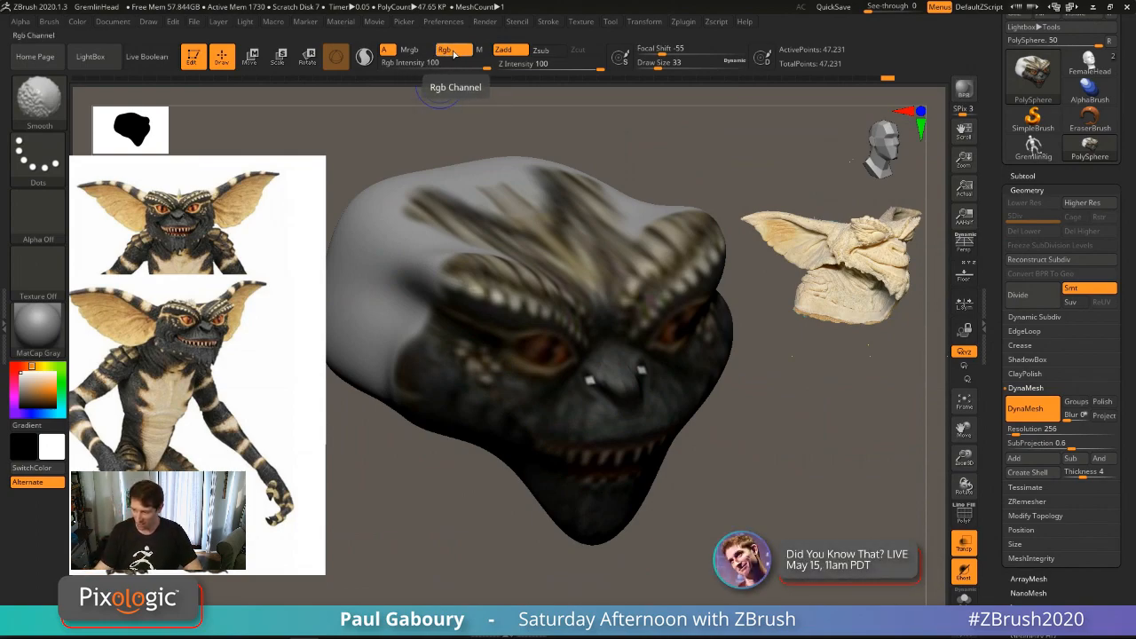
pyautogui.click(454, 54)
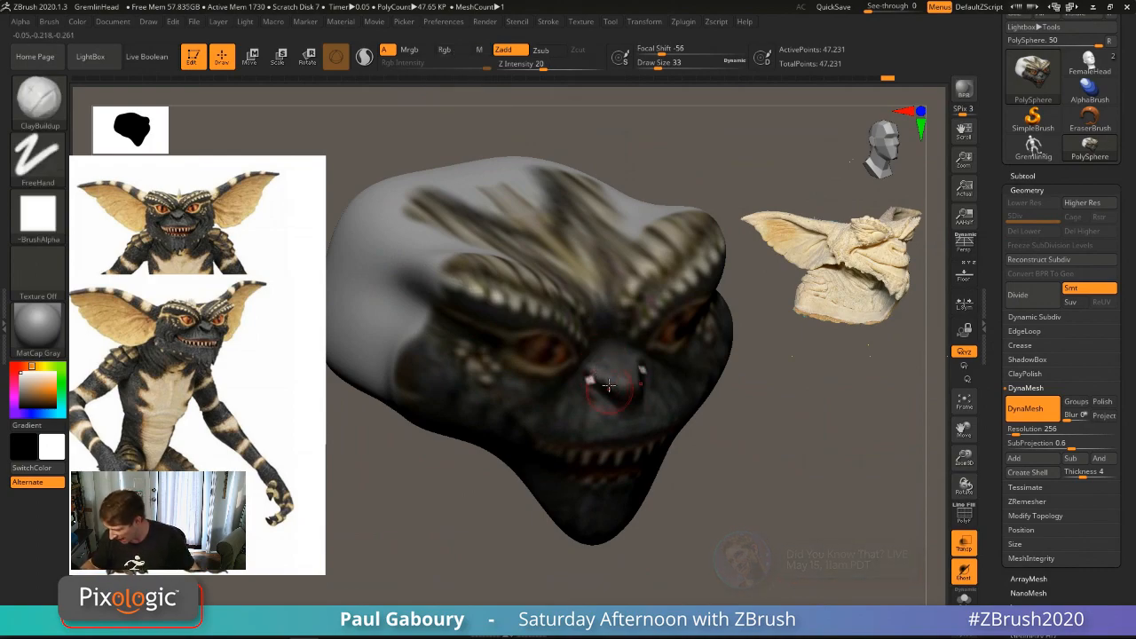
pyautogui.keyDown('shift'); pyautogui.moveTo(620, 360); pyautogui.dragTo(617, 376); pyautogui.keyUp('shift')
# Step: Fill the whole head with plain white (RGB 255, 255, 255) to replace the projected face
pyautogui.moveTo(696, 499)
pyautogui.keyDown('alt'); pyautogui.mouseDown()
pyautogui.moveTo(687, 464)
pyautogui.moveTo(705, 482)
pyautogui.moveTo(690, 464)
pyautogui.mouseUp(); pyautogui.keyUp('alt')
pyautogui.click(1027, 192)
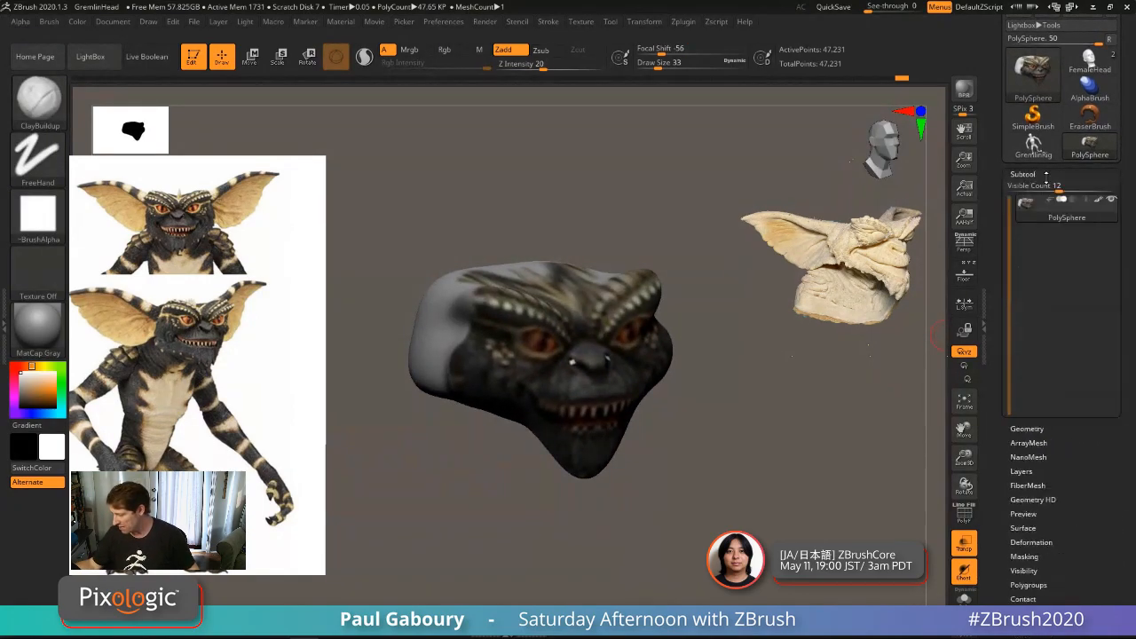
pyautogui.click(1023, 175)
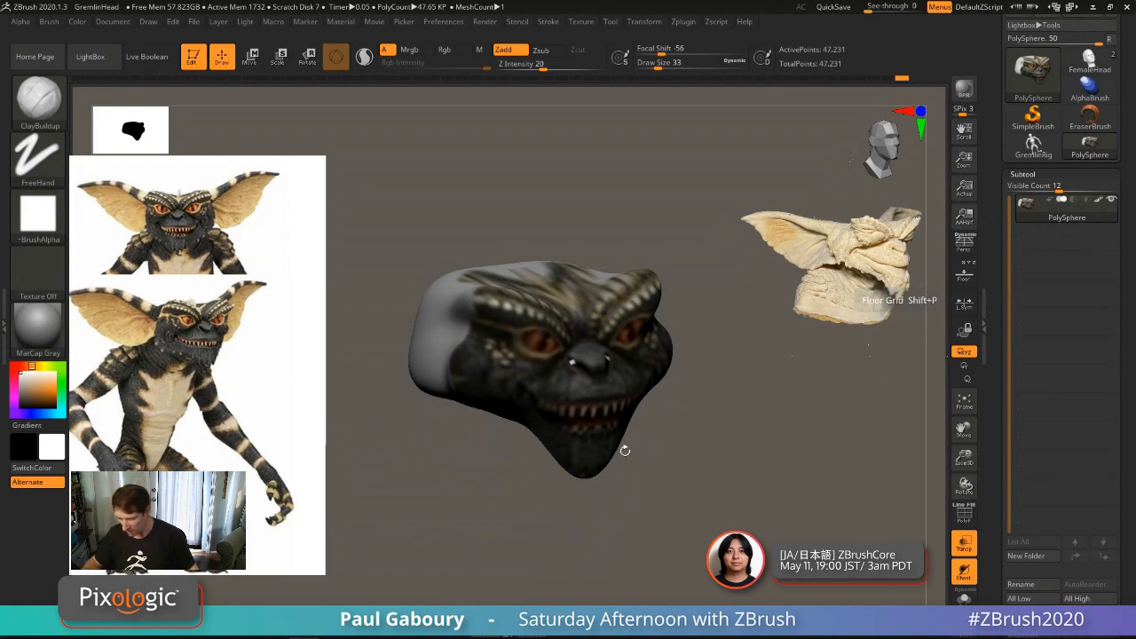
pyautogui.click(76, 22)
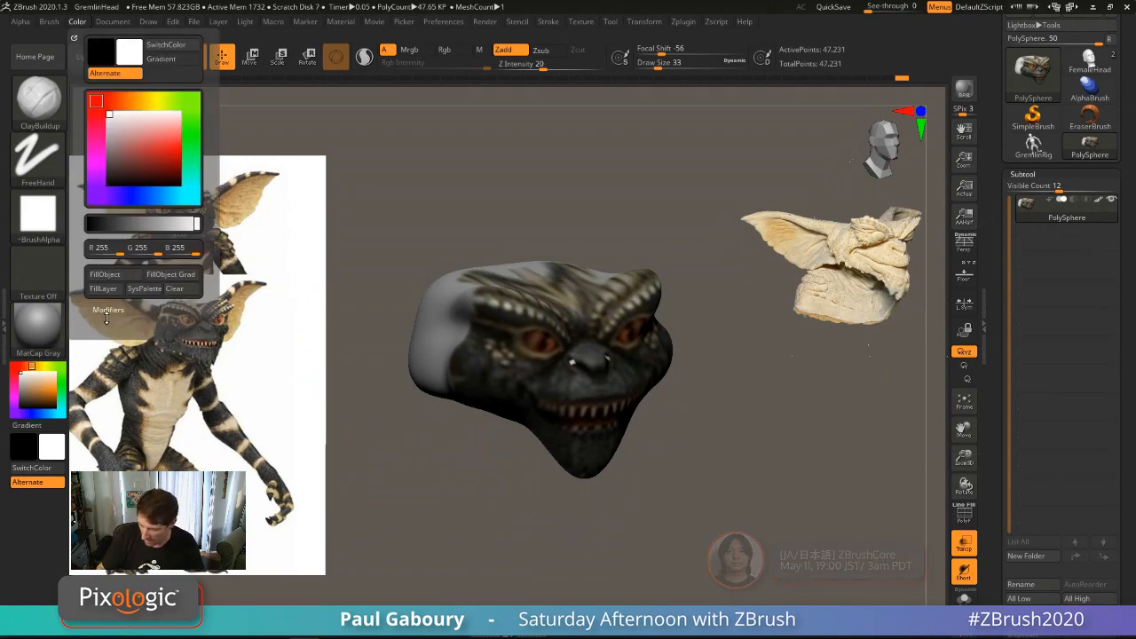
pyautogui.click(78, 22)
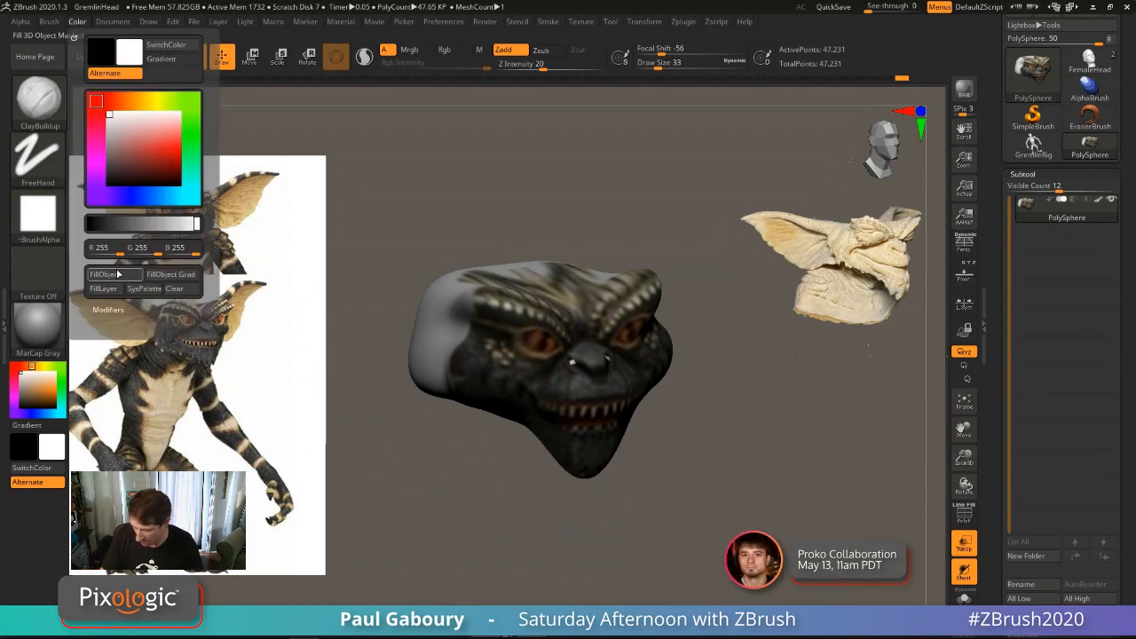
pyautogui.click(112, 274)
# Step: Smooth the nose bump from the front and check it from an angled view
pyautogui.keyDown('shift'); pyautogui.moveTo(622, 507); pyautogui.dragTo(636, 515); pyautogui.keyUp('shift')
pyautogui.keyDown('shift'); pyautogui.moveTo(607, 363); pyautogui.dragTo(590, 366); pyautogui.keyUp('shift')
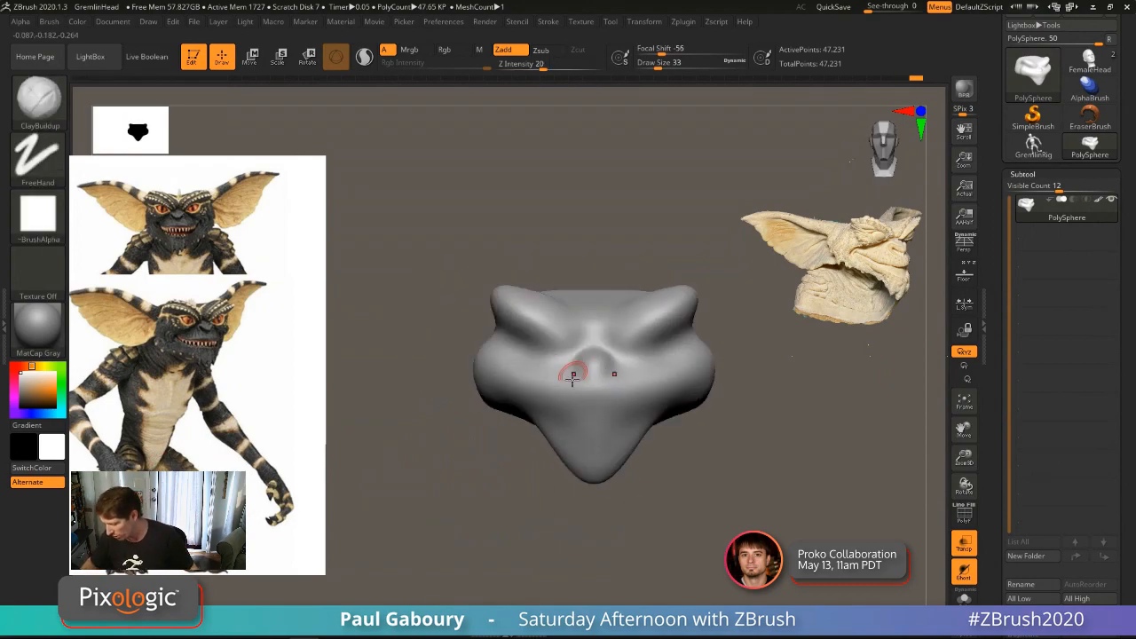
pyautogui.moveTo(524, 465); pyautogui.dragTo(582, 484)
# Step: Show the floor grid references, set Project On Mesh to 1, and examine the projected image from several sides
pyautogui.click(48, 21)
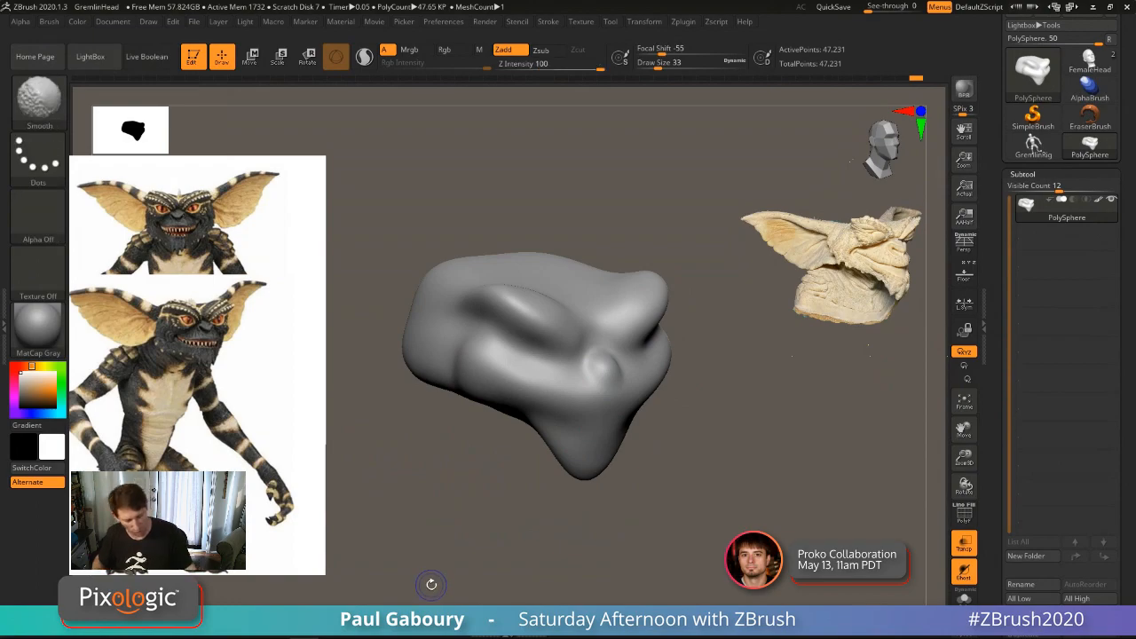
pyautogui.hotkey('shift', 'p')
pyautogui.keyDown('alt'); pyautogui.moveTo(546, 506); pyautogui.dragTo(526, 476); pyautogui.keyUp('alt')
pyautogui.click(51, 22)
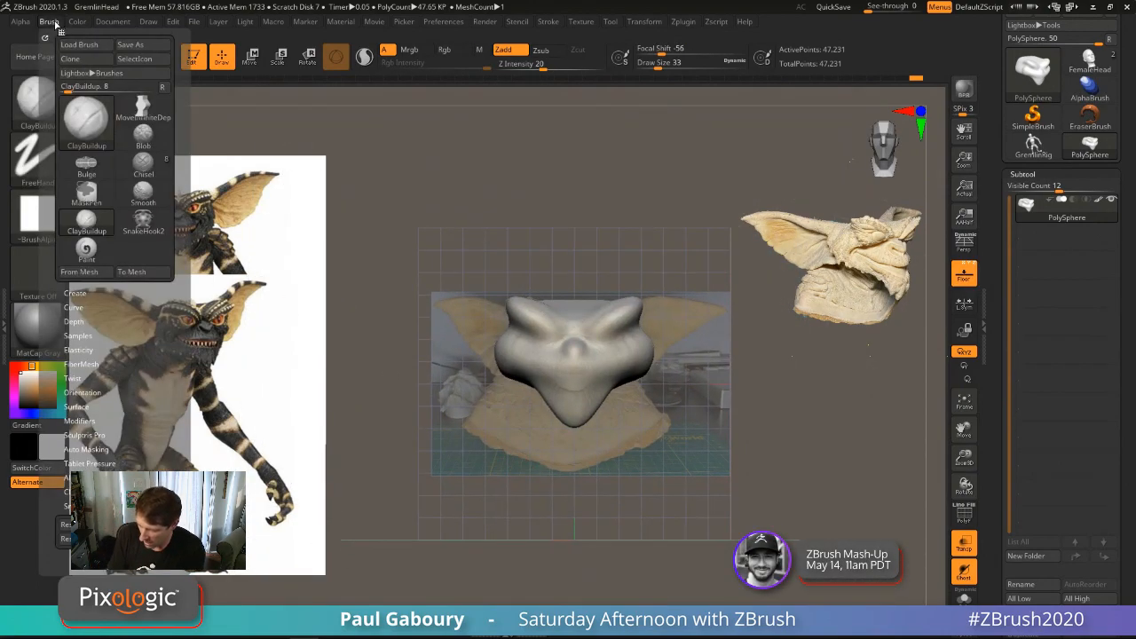
pyautogui.click(145, 23)
pyautogui.scroll(-4, 222, 311)
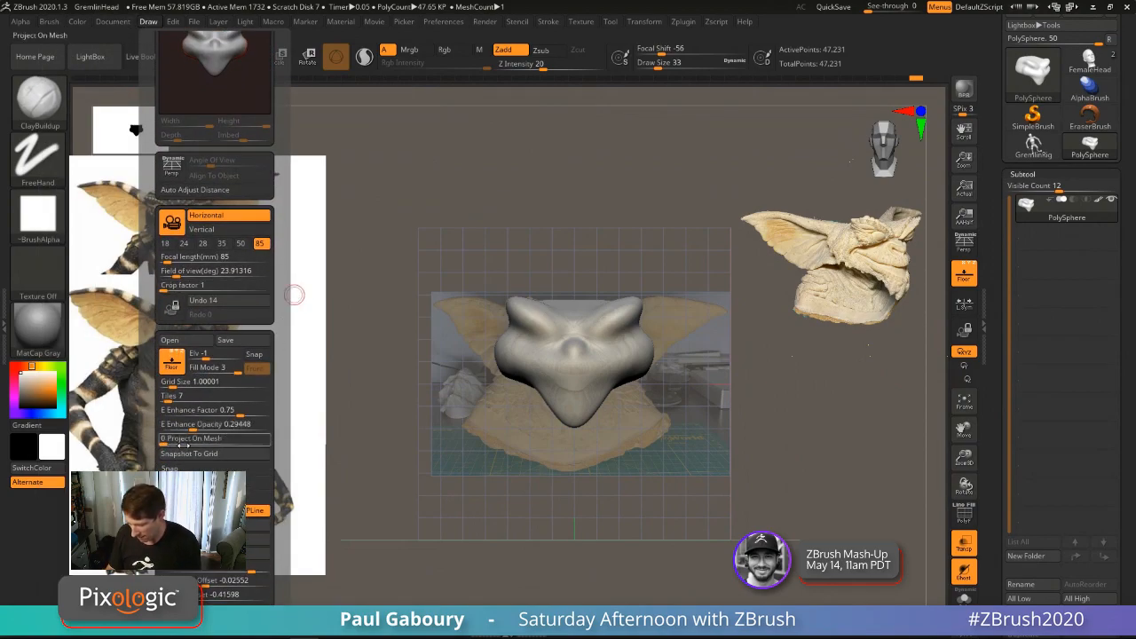
pyautogui.moveTo(169, 442); pyautogui.dragTo(270, 442)
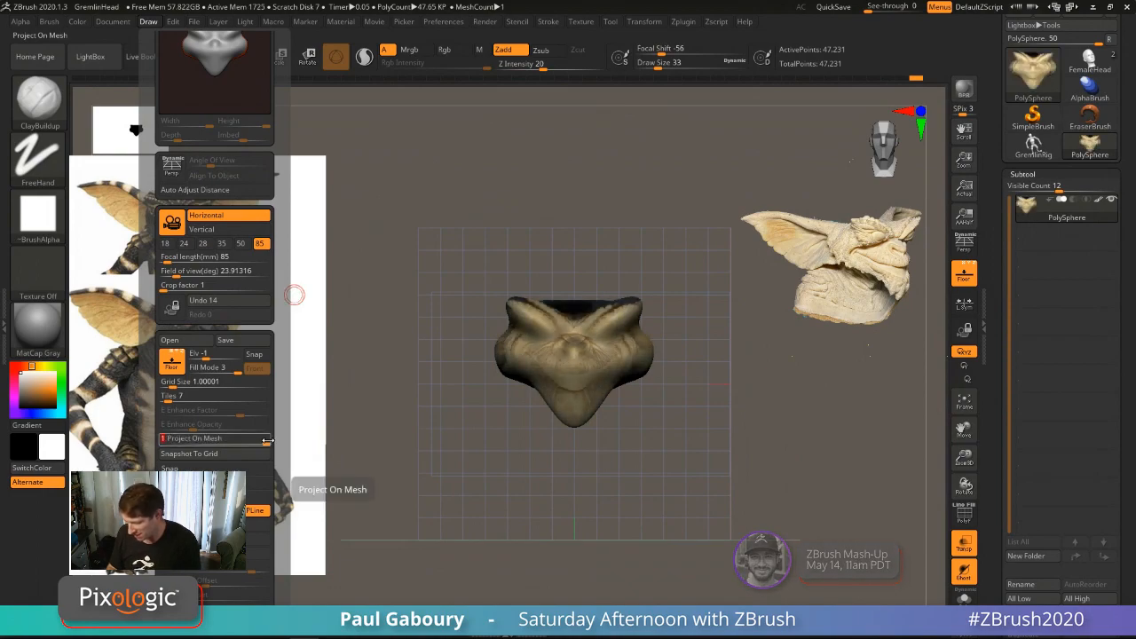
pyautogui.moveTo(557, 508)
pyautogui.mouseDown()
pyautogui.moveTo(661, 493)
pyautogui.moveTo(675, 446)
pyautogui.moveTo(674, 545)
pyautogui.mouseUp()
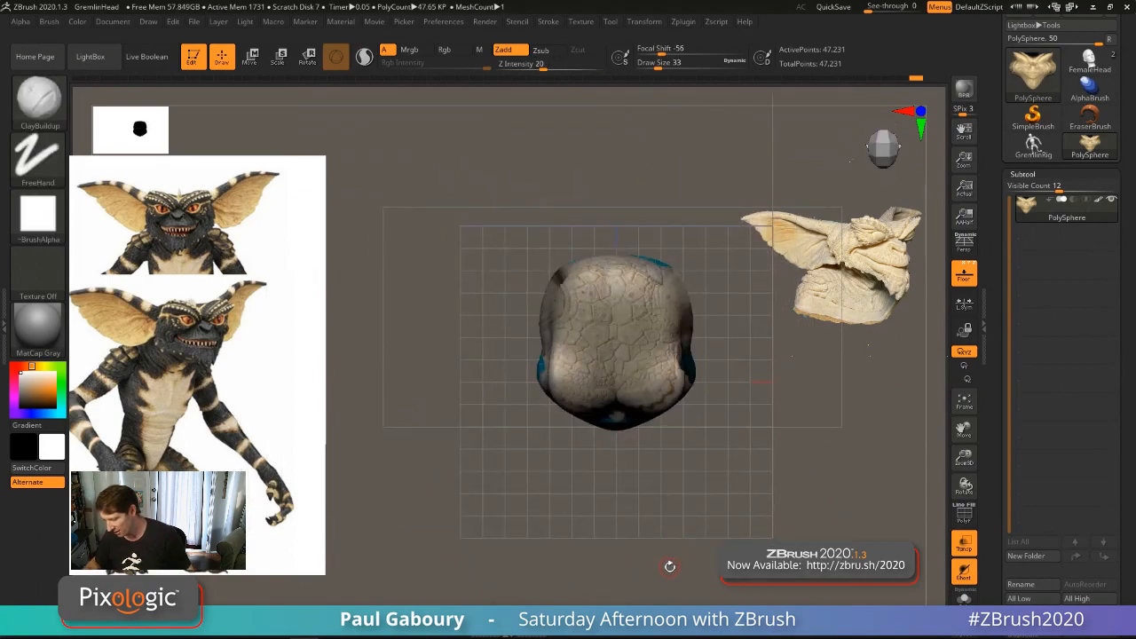
pyautogui.moveTo(672, 563); pyautogui.dragTo(667, 495)
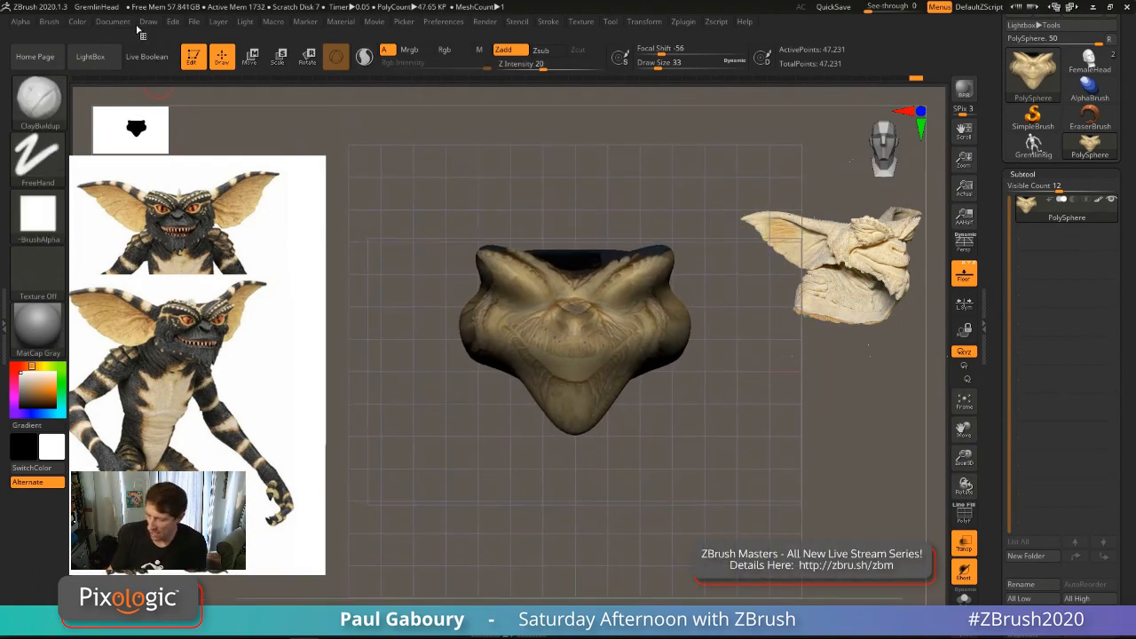
# Step: Set Project On Mesh back to 0 and hide the floor grid with its reference images
pyautogui.click(147, 21)
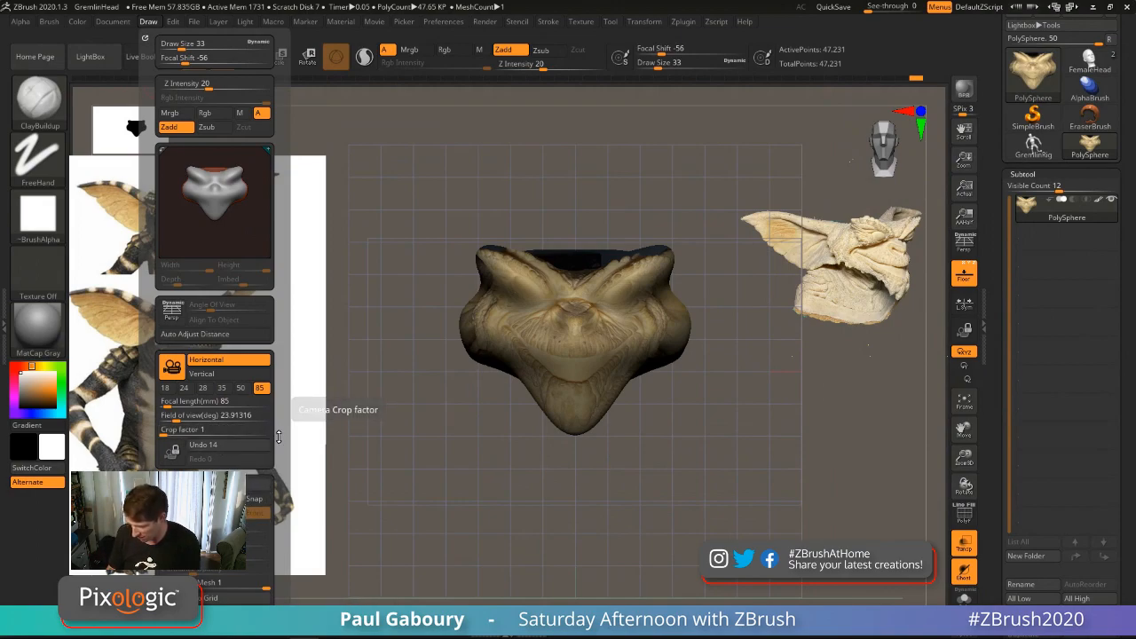
pyautogui.moveTo(279, 436); pyautogui.dragTo(279, 252)
pyautogui.moveTo(257, 403); pyautogui.dragTo(149, 415)
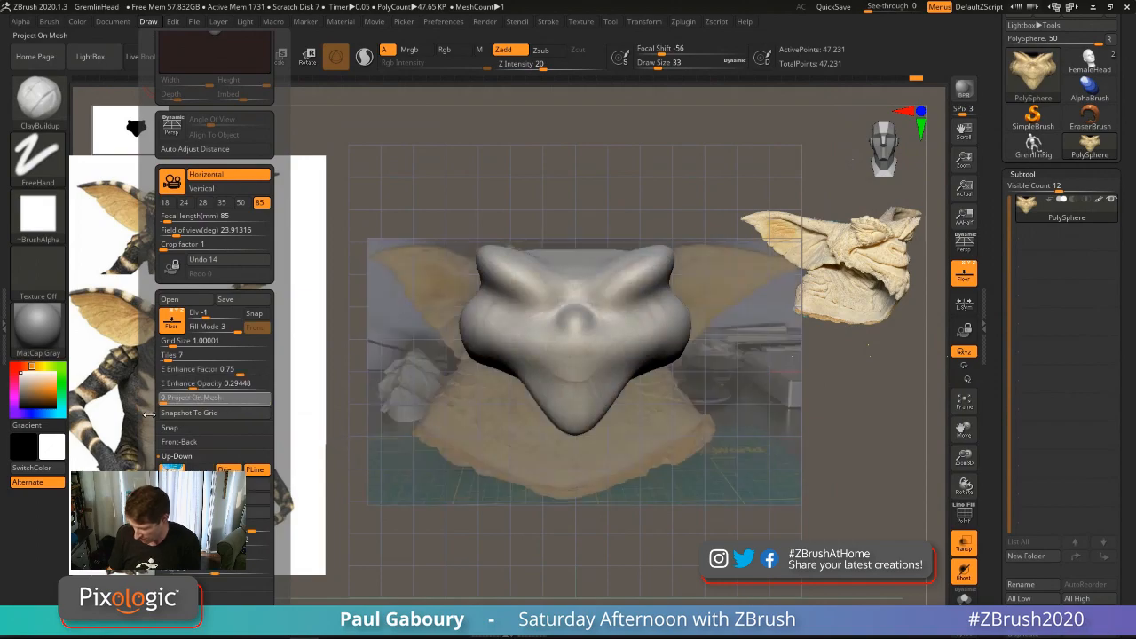
pyautogui.hotkey('shift', 'p')
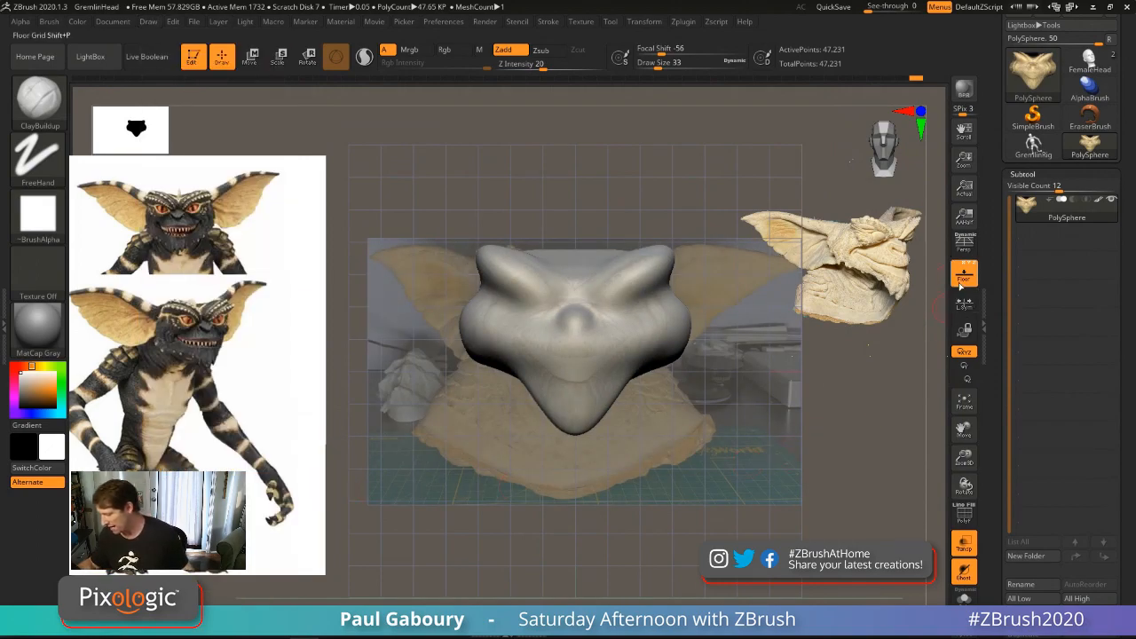
# Step: Soften the edges of the rounded nose with the Smooth brush
pyautogui.moveTo(690, 452)
pyautogui.mouseDown()
pyautogui.moveTo(713, 461)
pyautogui.moveTo(725, 406)
pyautogui.mouseUp()
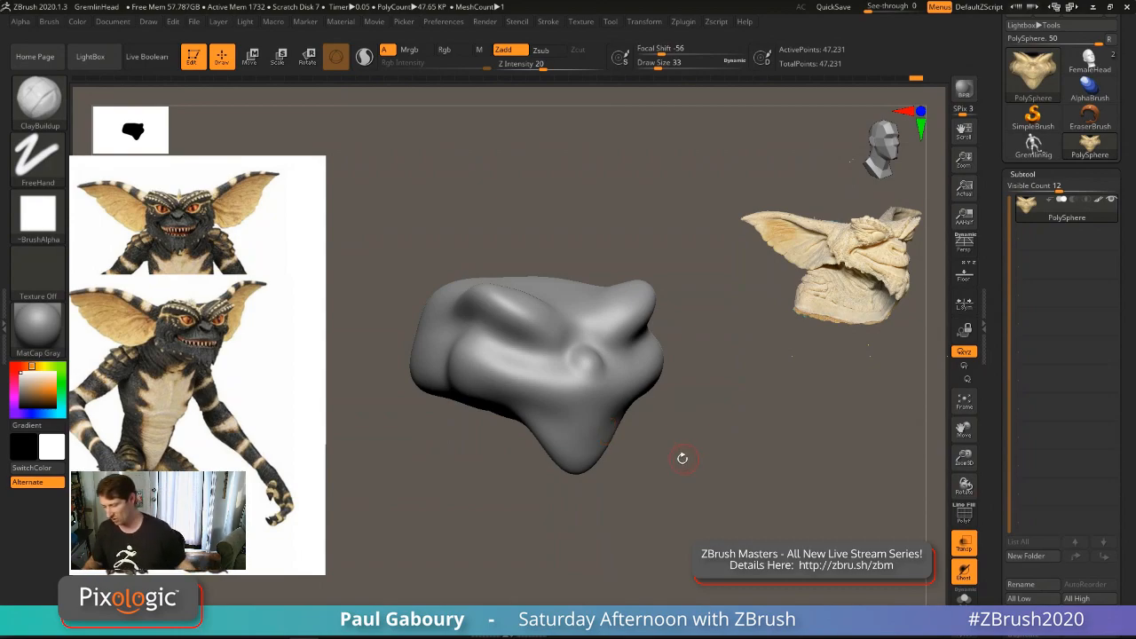
pyautogui.press('shift')
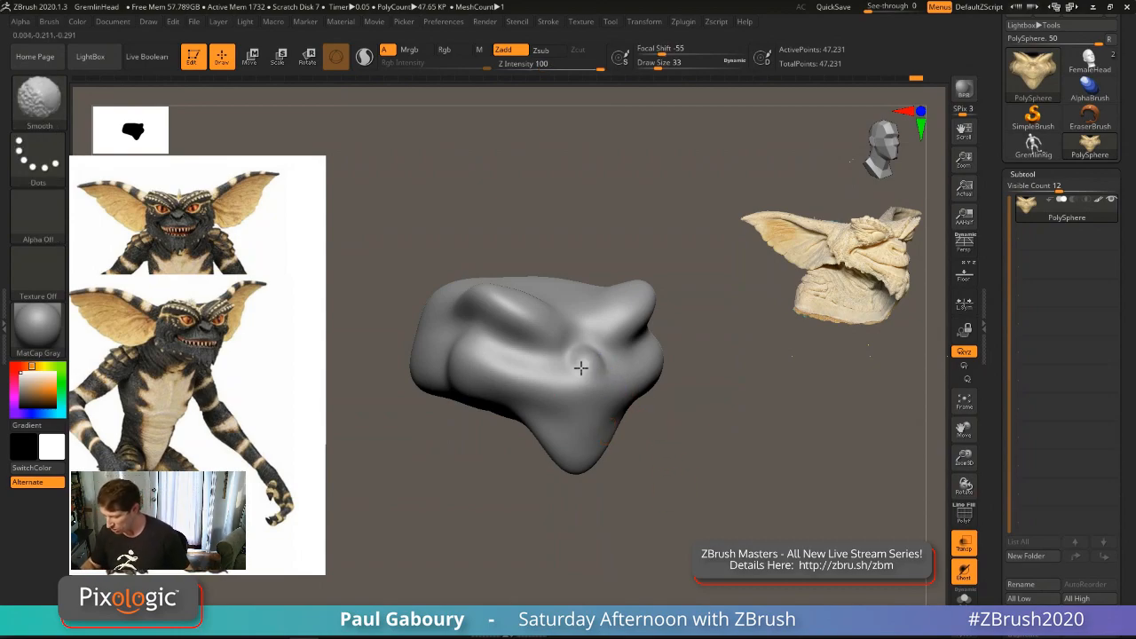
pyautogui.keyDown('shift'); pyautogui.moveTo(592, 374); pyautogui.dragTo(596, 378); pyautogui.keyUp('shift')
pyautogui.moveTo(595, 377); pyautogui.dragTo(579, 373, button='right')
pyautogui.moveTo(582, 367)
pyautogui.mouseDown()
pyautogui.moveTo(594, 393)
pyautogui.moveTo(580, 359)
pyautogui.moveTo(583, 373)
pyautogui.mouseUp()
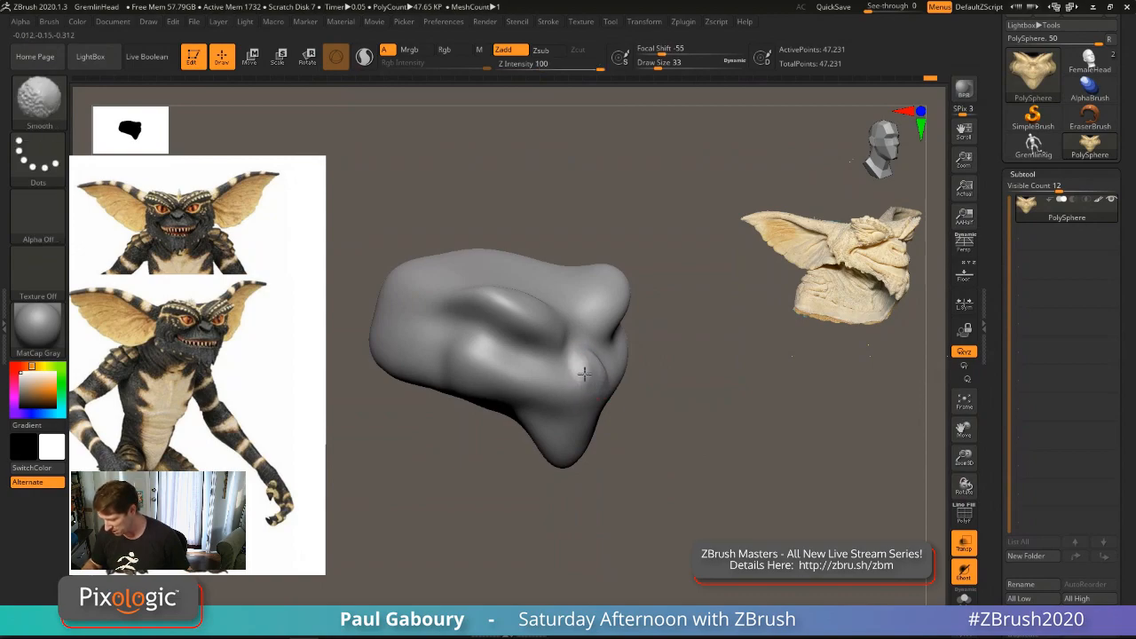
pyautogui.moveTo(583, 373)
pyautogui.mouseDown(button='right')
pyautogui.moveTo(618, 399)
pyautogui.moveTo(604, 351)
pyautogui.moveTo(608, 391)
pyautogui.moveTo(603, 369)
pyautogui.mouseUp(button='right')
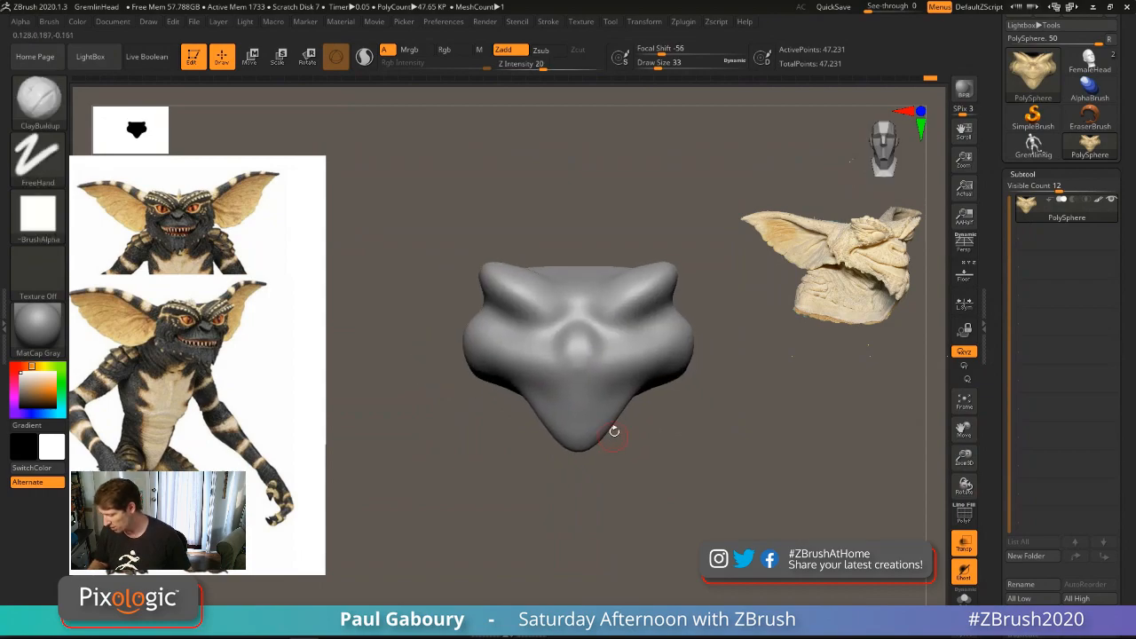
# Step: Build up clay symmetrically along the brow ridges with ClayBuildup at draw size 54
pyautogui.press('s')
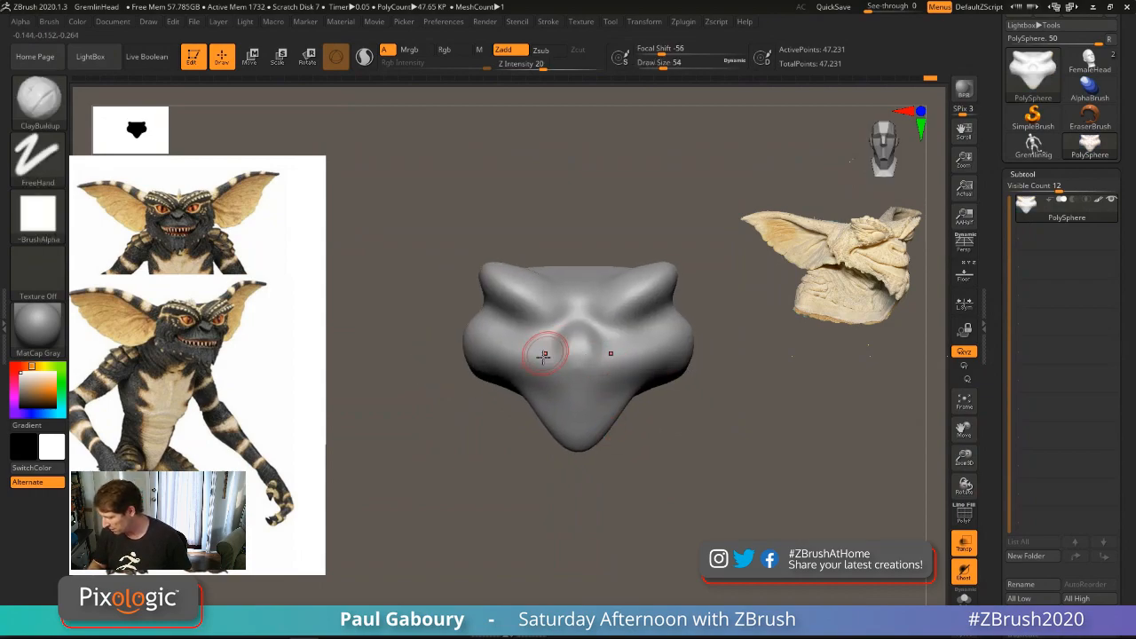
pyautogui.moveTo(545, 338); pyautogui.dragTo(516, 304, button='right')
pyautogui.moveTo(516, 304); pyautogui.dragTo(505, 302)
pyautogui.moveTo(733, 396)
pyautogui.mouseDown()
pyautogui.moveTo(717, 411)
pyautogui.moveTo(713, 473)
pyautogui.moveTo(706, 450)
pyautogui.mouseUp()
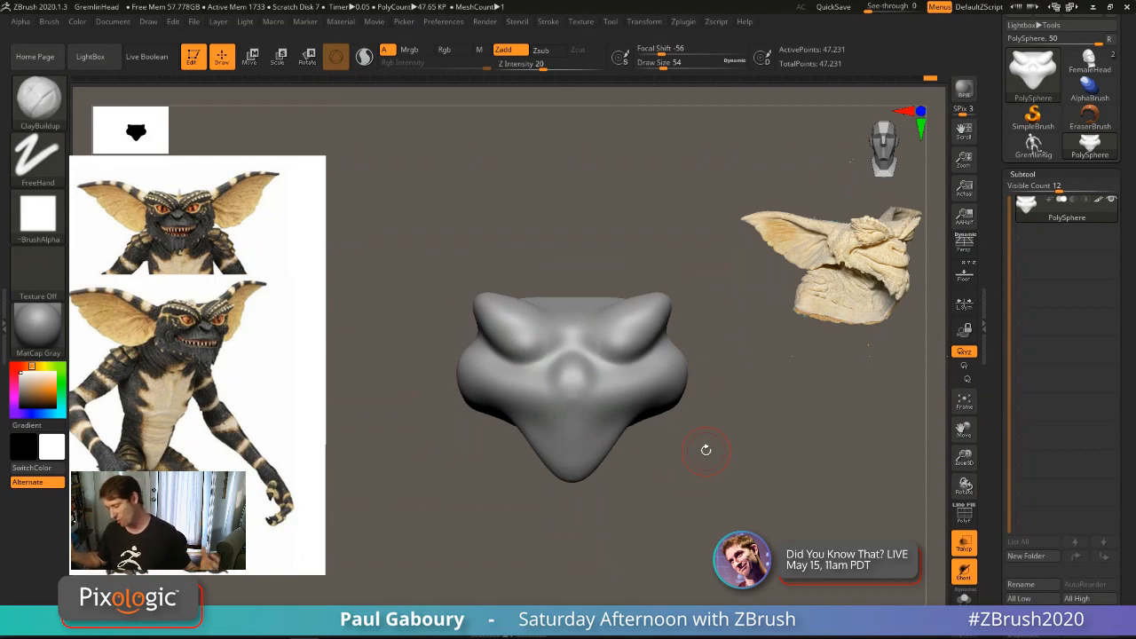
# Step: Show the floor grid references and increase the Front-Back map's scale to fit the reference image to the head
pyautogui.moveTo(689, 454)
pyautogui.keyDown('alt'); pyautogui.mouseDown()
pyautogui.moveTo(627, 455)
pyautogui.moveTo(665, 452)
pyautogui.mouseUp(); pyautogui.keyUp('alt')
pyautogui.hotkey('shift', 'p')
pyautogui.moveTo(665, 452)
pyautogui.keyDown('ctrl'); pyautogui.mouseDown(button='right')
pyautogui.moveTo(685, 451)
pyautogui.moveTo(686, 479)
pyautogui.mouseUp(button='right'); pyautogui.keyUp('ctrl')
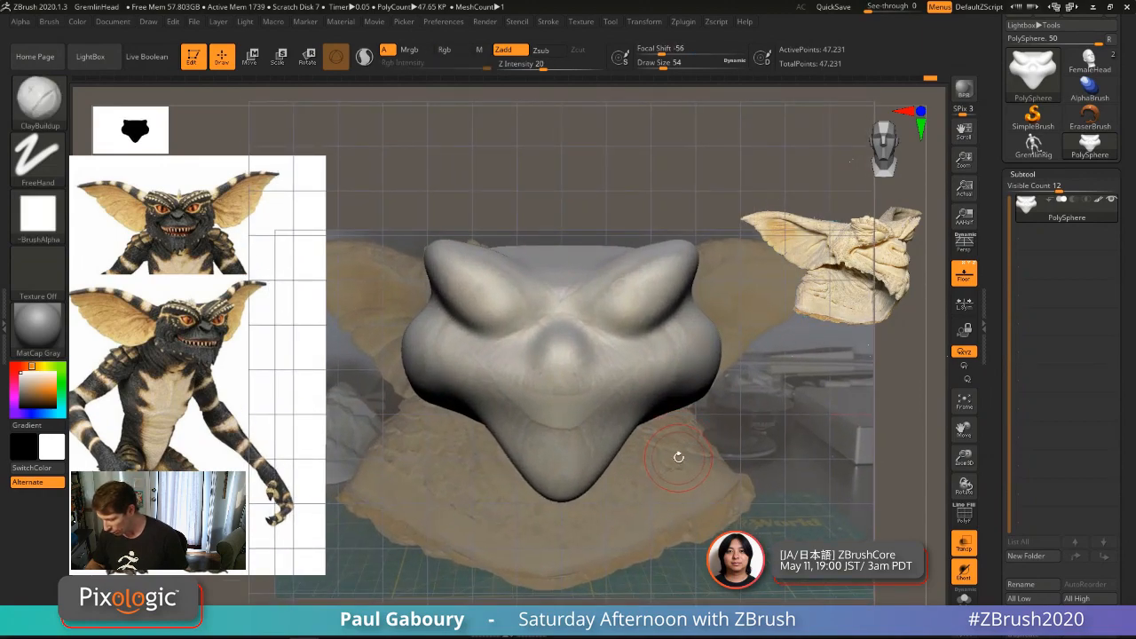
pyautogui.click(148, 22)
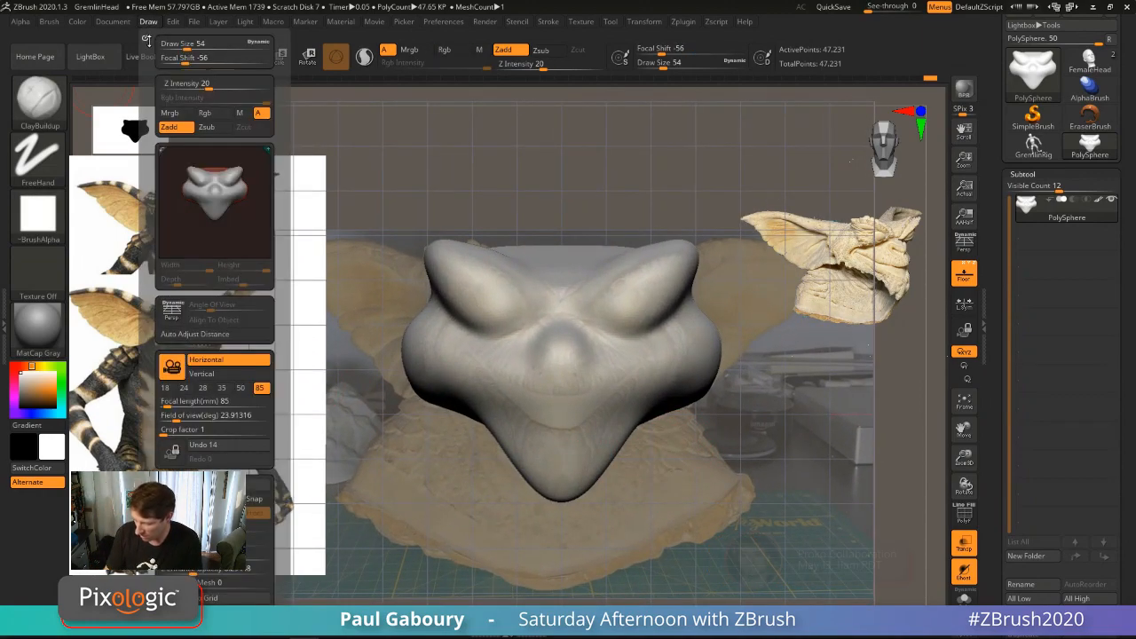
pyautogui.moveTo(148, 399); pyautogui.dragTo(148, 129)
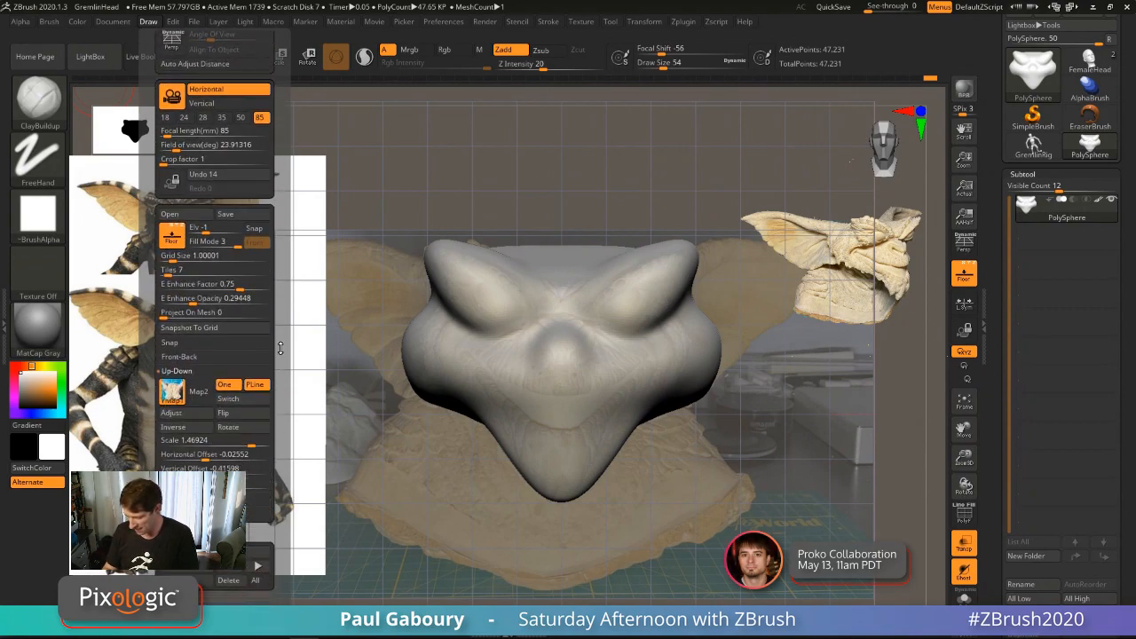
pyautogui.click(221, 399)
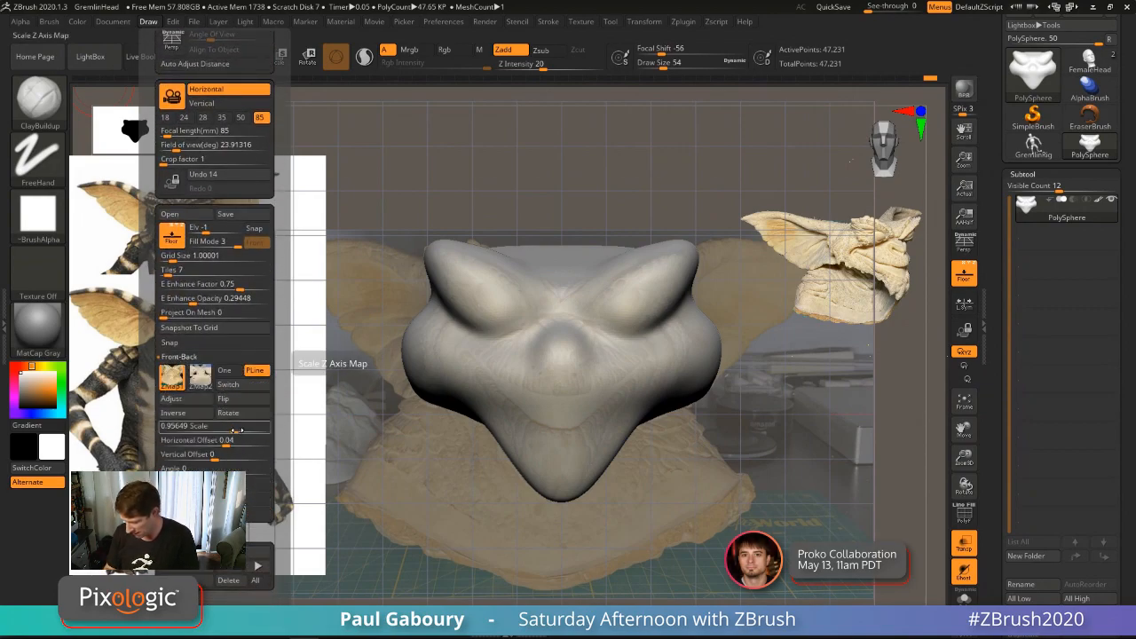
pyautogui.moveTo(236, 430); pyautogui.dragTo(239, 432)
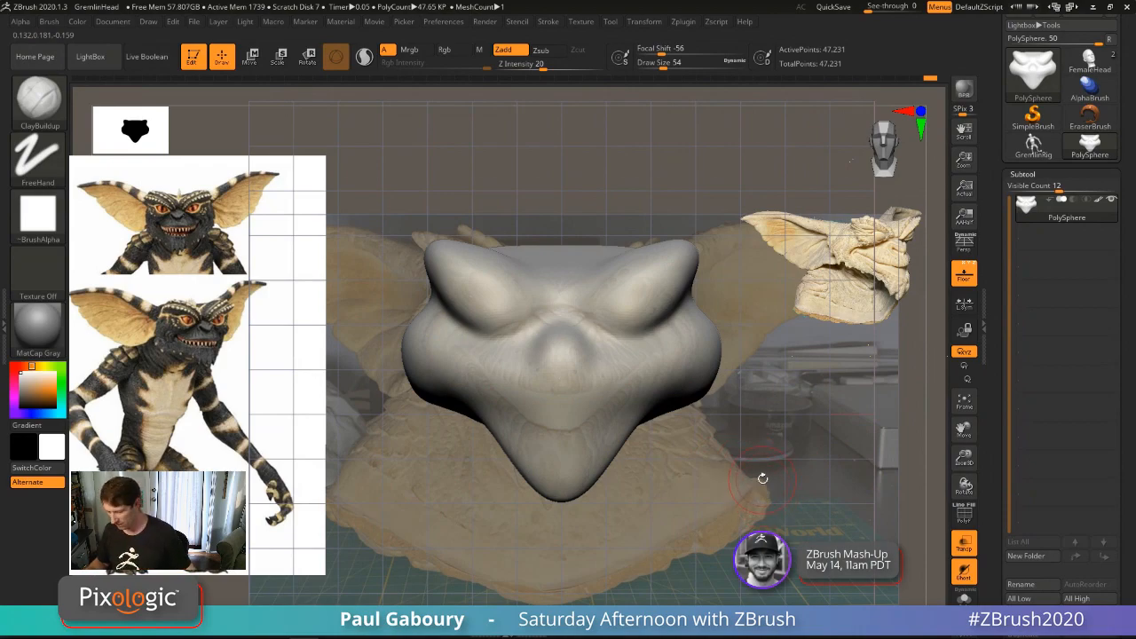
# Step: Create a symmetrical pair of ear shapes over the front reference image with the CurveQuadFill brush at draw size 29
pyautogui.moveTo(787, 472)
pyautogui.keyDown('alt'); pyautogui.mouseDown()
pyautogui.moveTo(746, 464)
pyautogui.moveTo(769, 469)
pyautogui.mouseUp(); pyautogui.keyUp('alt')
pyautogui.press('s')
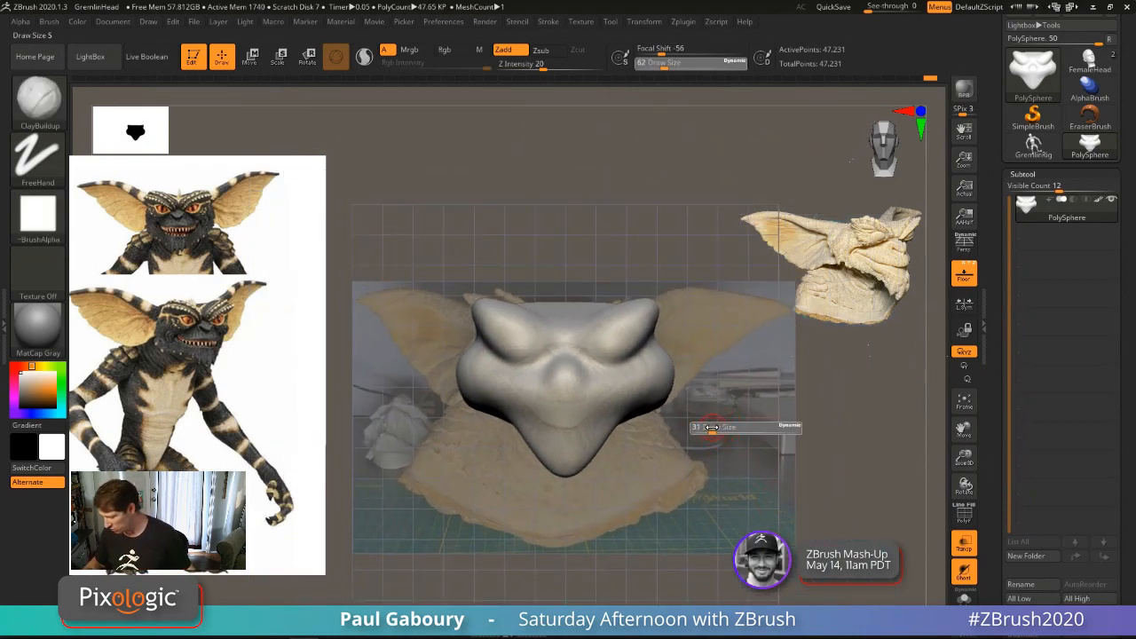
pyautogui.moveTo(712, 427); pyautogui.dragTo(711, 427)
pyautogui.keyDown('alt'); pyautogui.moveTo(713, 405); pyautogui.dragTo(719, 424); pyautogui.keyUp('alt')
pyautogui.press('b')
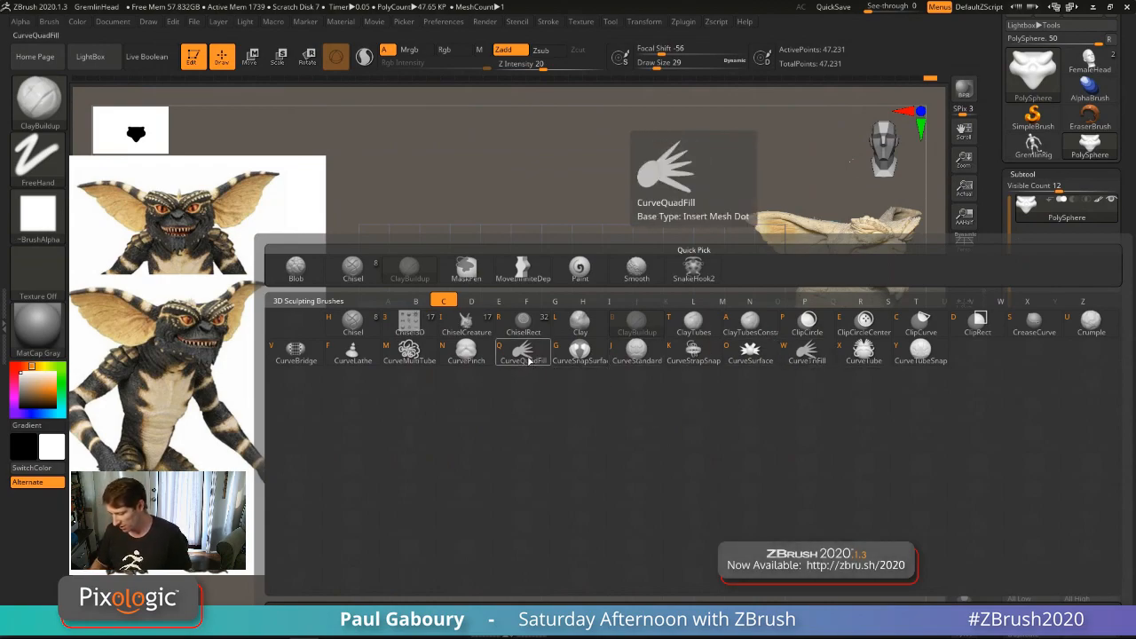
pyautogui.click(524, 356)
pyautogui.keyDown('alt'); pyautogui.moveTo(530, 390); pyautogui.dragTo(562, 394, button='right'); pyautogui.keyUp('alt')
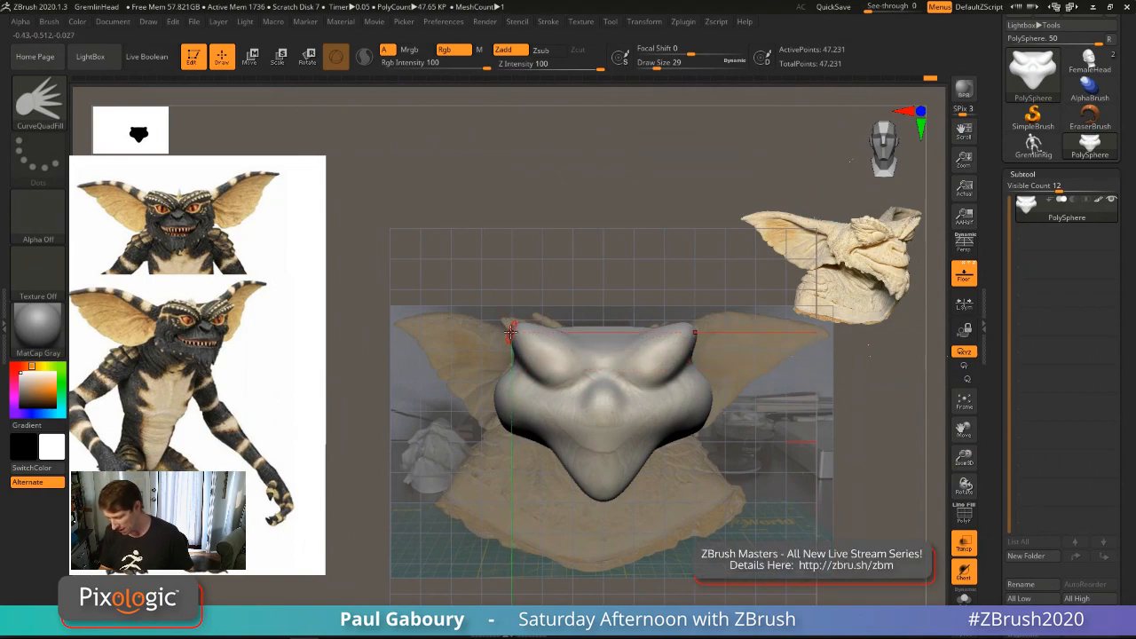
pyautogui.moveTo(510, 333)
pyautogui.mouseDown()
pyautogui.moveTo(354, 335)
pyautogui.moveTo(427, 397)
pyautogui.moveTo(476, 415)
pyautogui.moveTo(538, 404)
pyautogui.mouseUp()
pyautogui.keyDown('alt'); pyautogui.moveTo(562, 532); pyautogui.dragTo(524, 499, button='right'); pyautogui.keyUp('alt')
pyautogui.keyDown('ctrl'); pyautogui.moveTo(604, 507); pyautogui.dragTo(622, 495, button='right'); pyautogui.keyUp('ctrl')
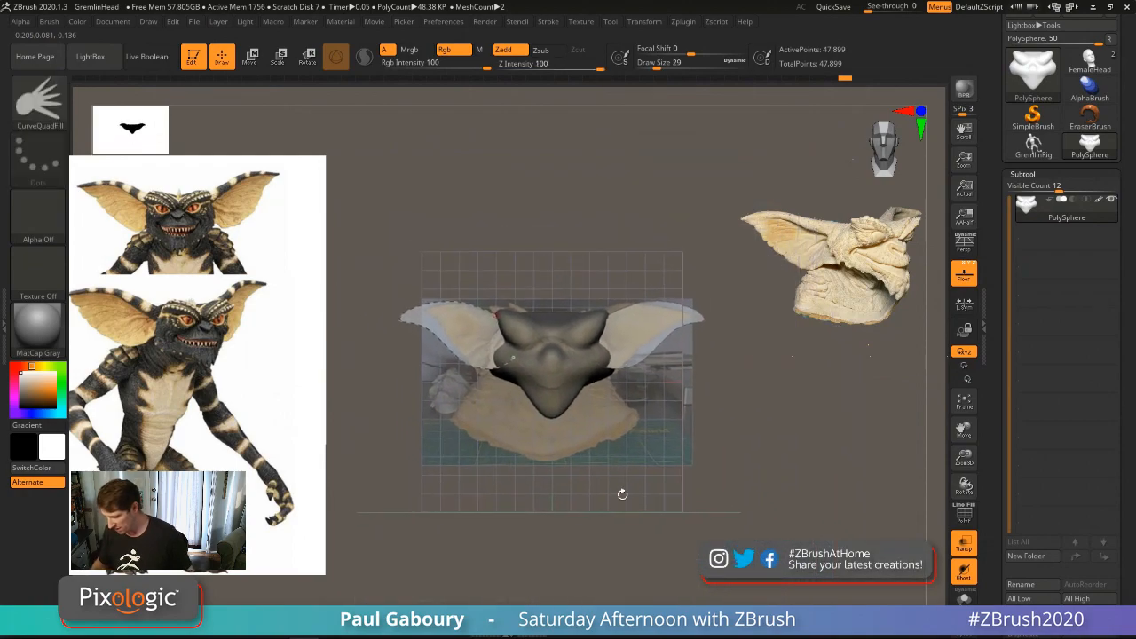
# Step: Move the ears back along Z to the ear bases shown in the top-view reference
pyautogui.keyDown('ctrl'); pyautogui.moveTo(639, 451); pyautogui.dragTo(651, 523, button='right'); pyautogui.keyUp('ctrl')
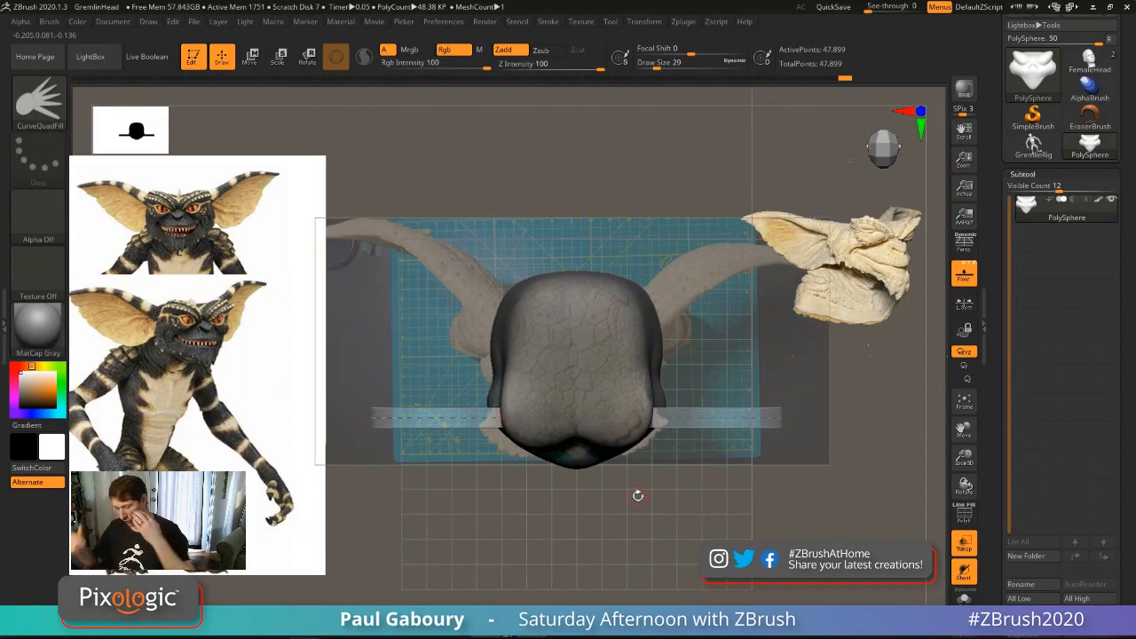
pyautogui.moveTo(650, 493)
pyautogui.mouseDown(button='right')
pyautogui.moveTo(657, 503)
pyautogui.moveTo(649, 501)
pyautogui.mouseUp(button='right')
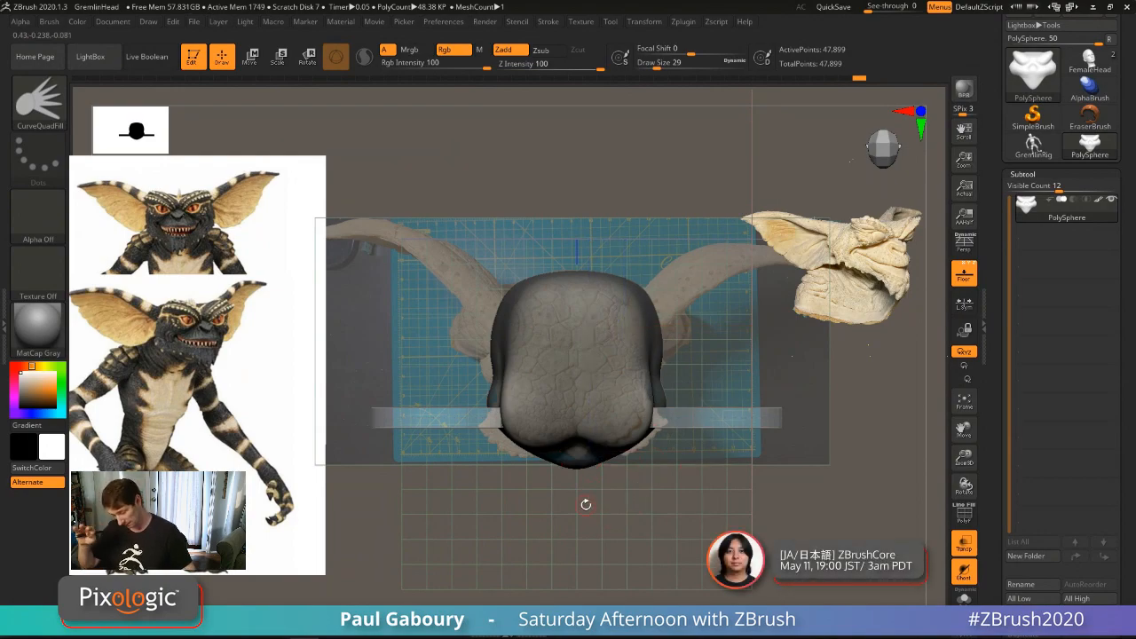
pyautogui.press('w')
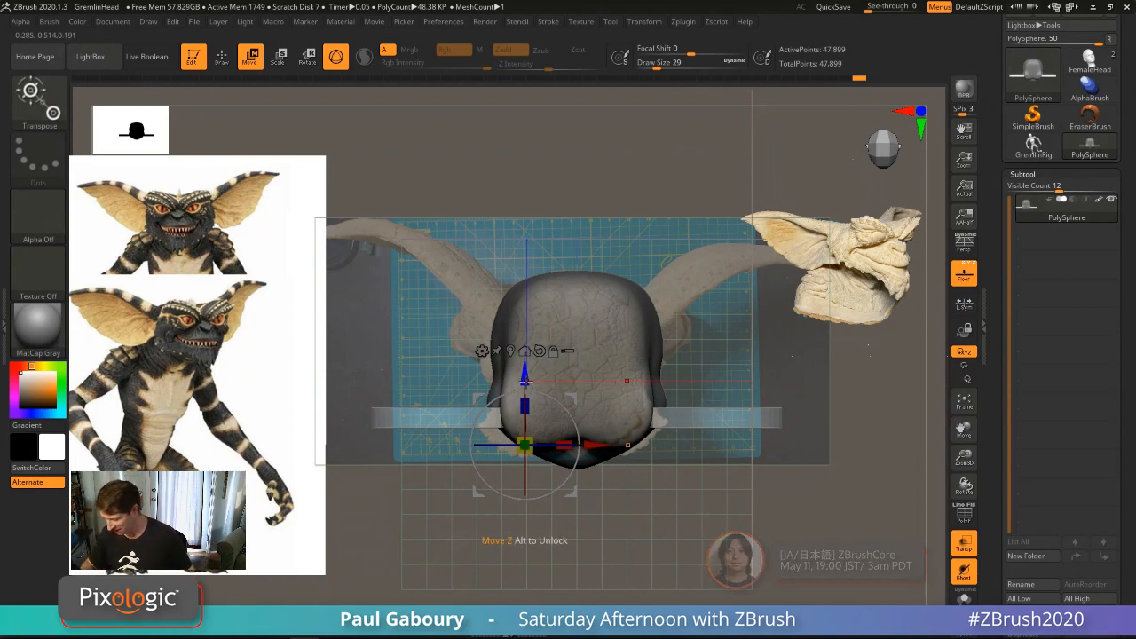
pyautogui.moveTo(524, 380); pyautogui.dragTo(524, 293)
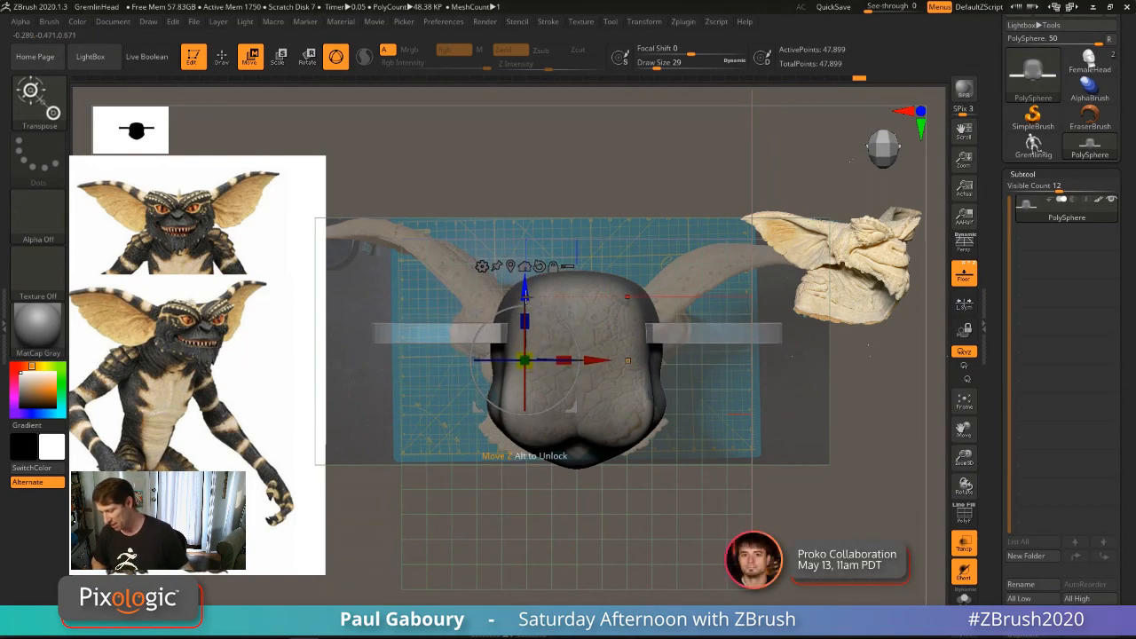
pyautogui.moveTo(525, 292)
pyautogui.mouseDown()
pyautogui.moveTo(526, 311)
pyautogui.moveTo(526, 286)
pyautogui.mouseUp()
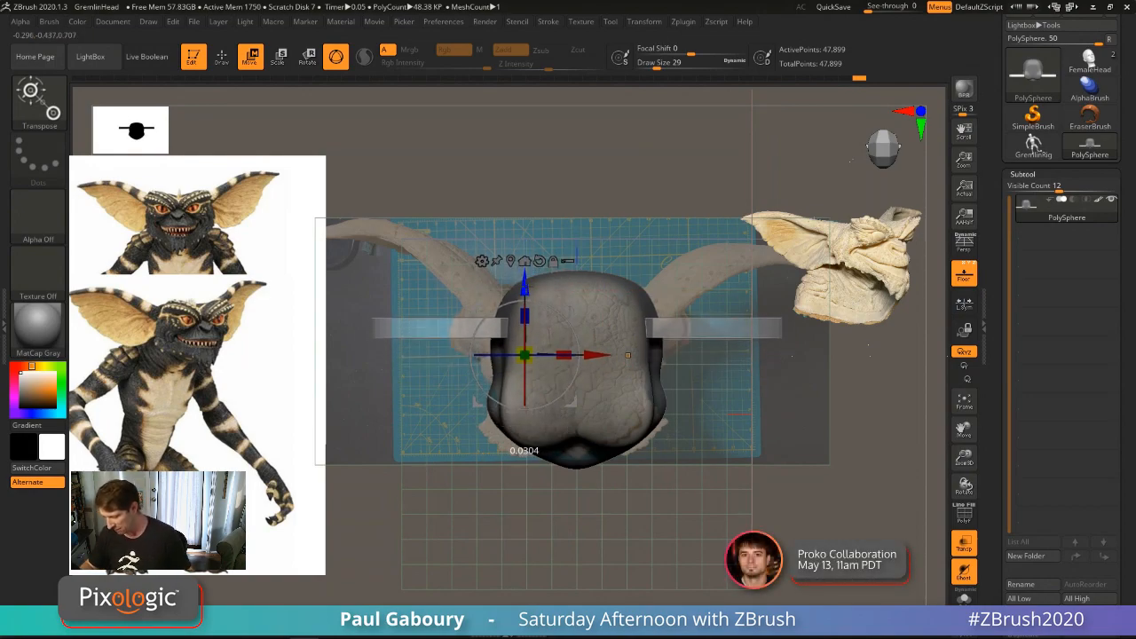
# Step: Try to rotate the ears backward to follow the angle of the ears in the top-view reference
pyautogui.moveTo(639, 516)
pyautogui.keyDown('alt'); pyautogui.mouseDown()
pyautogui.moveTo(647, 531)
pyautogui.moveTo(643, 503)
pyautogui.mouseUp(); pyautogui.keyUp('alt')
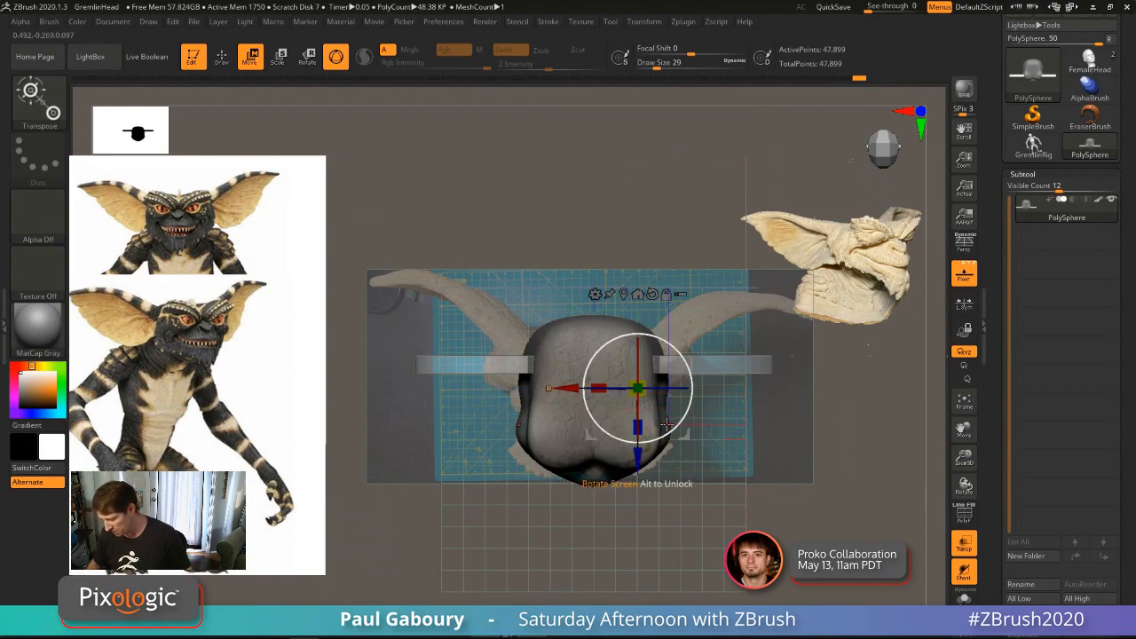
pyautogui.moveTo(588, 417); pyautogui.dragTo(589, 471)
pyautogui.keyDown('alt'); pyautogui.moveTo(589, 472); pyautogui.dragTo(573, 507, button='right'); pyautogui.keyUp('alt')
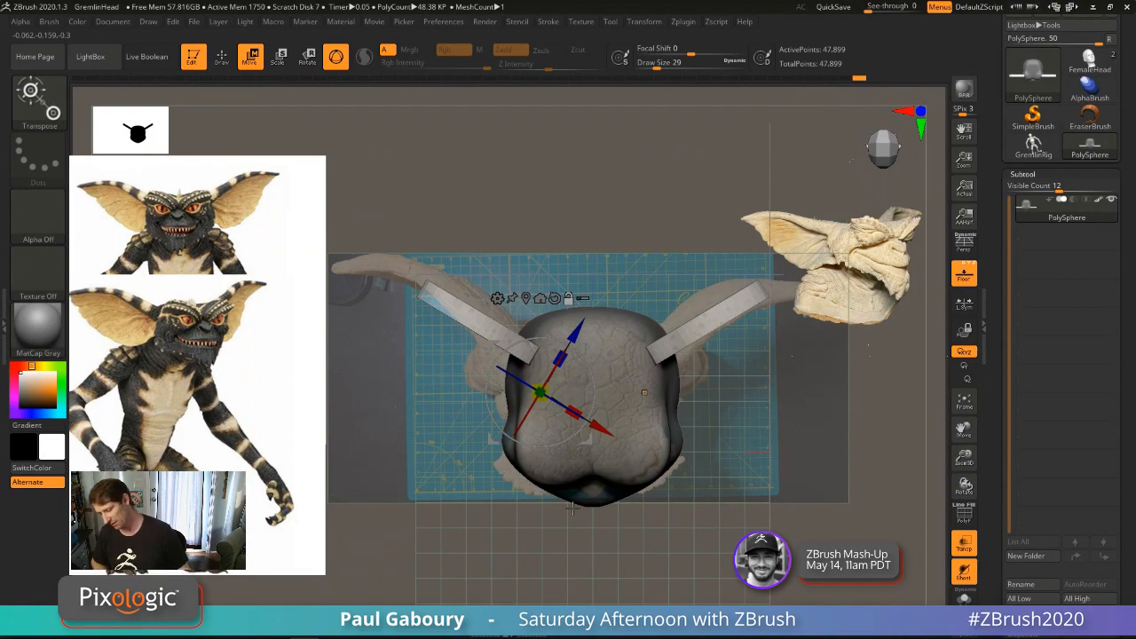
pyautogui.hotkey('ctrl', 'z')
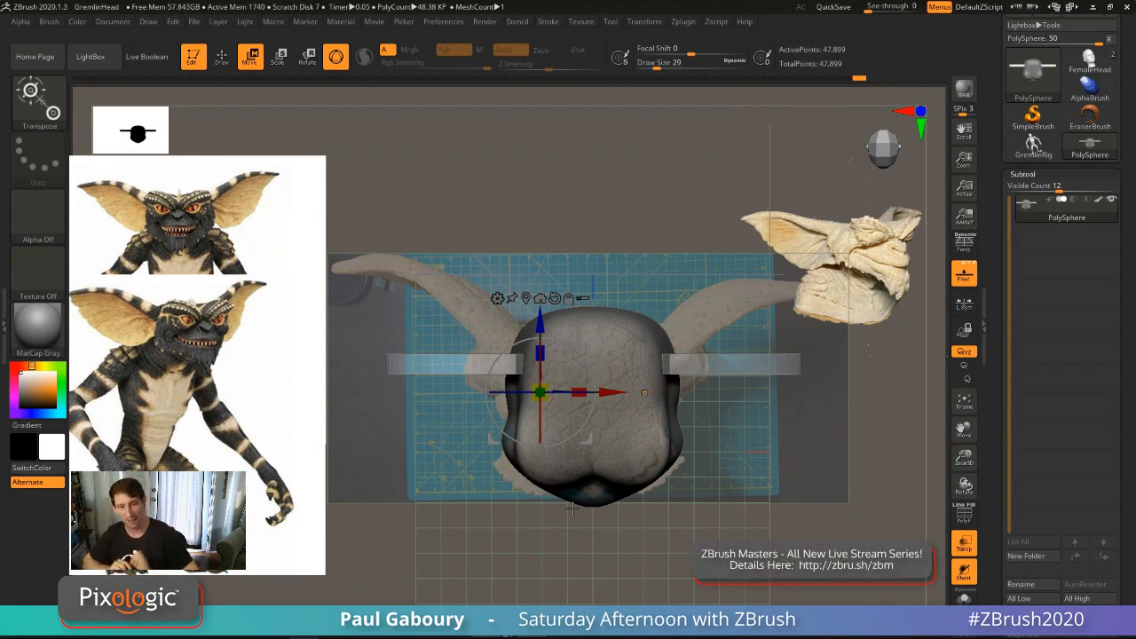
# Step: Separate the ears from the head into their own subtool with Split Unmasked Points
pyautogui.scroll(-3, 1121, 521)
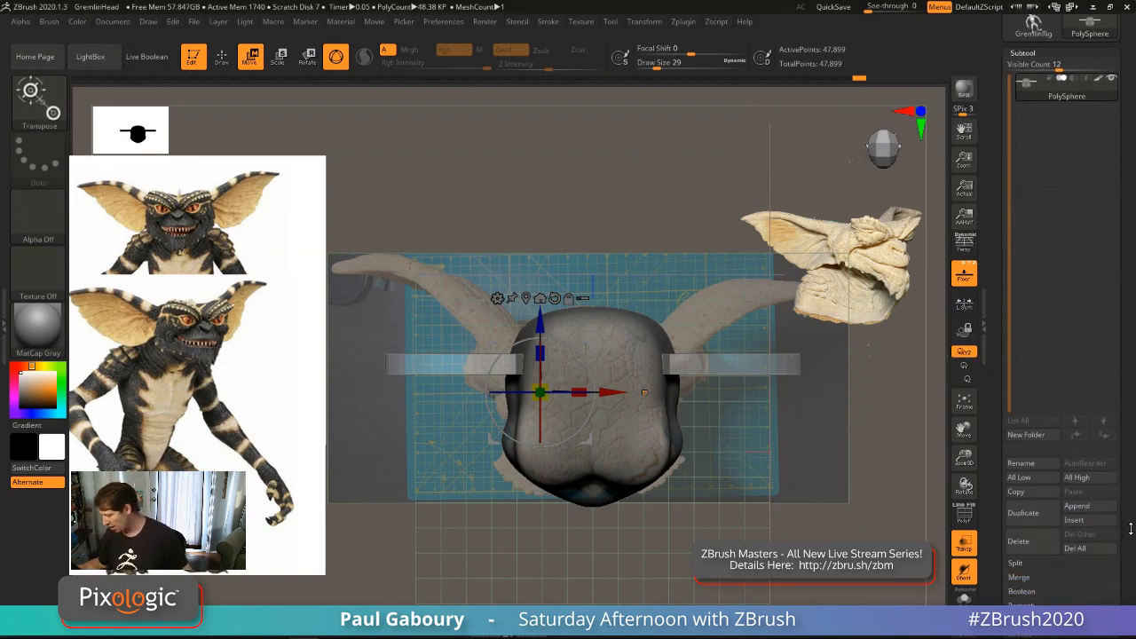
pyautogui.moveTo(1130, 529); pyautogui.dragTo(1129, 460)
pyautogui.click(1020, 426)
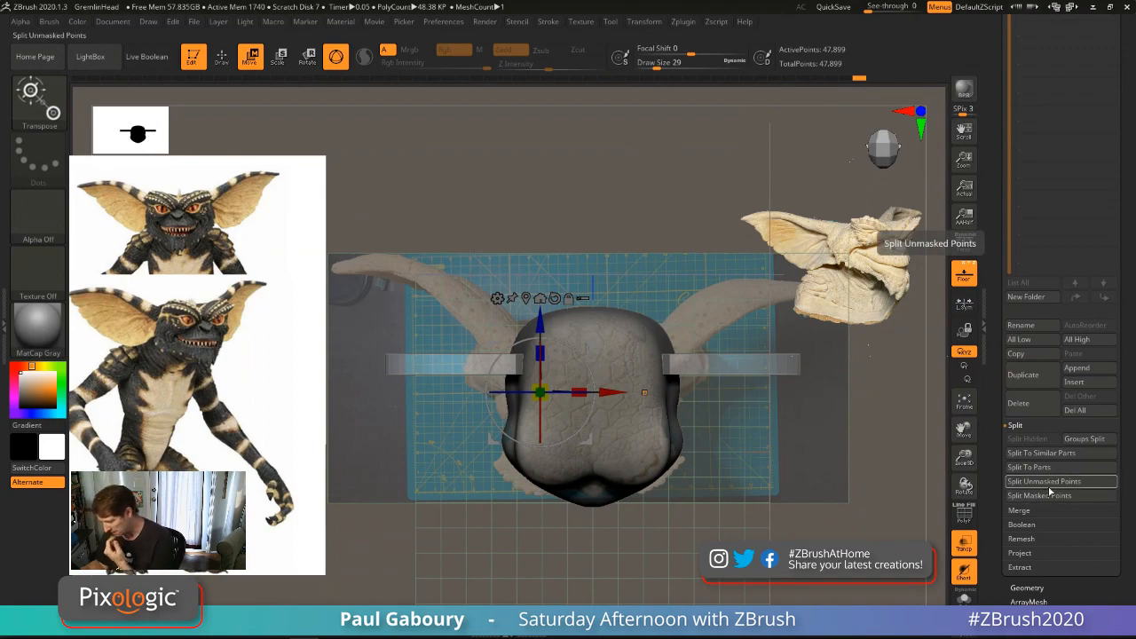
pyautogui.click(1051, 484)
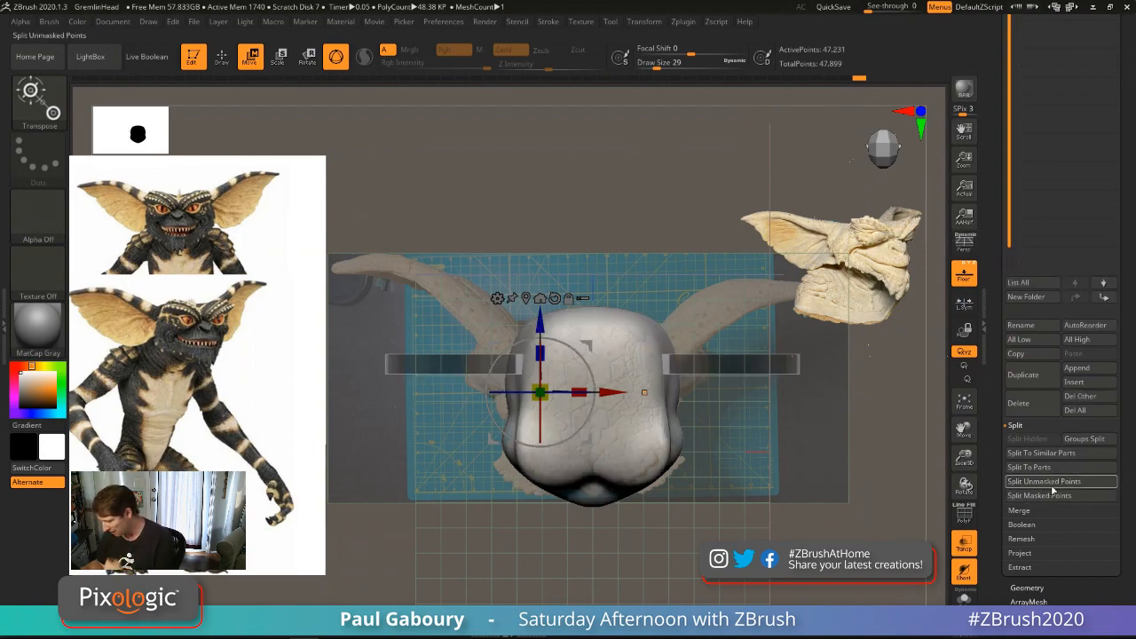
# Step: Rename the head subtool as GremlinHeadV01
pyautogui.moveTo(1122, 340); pyautogui.dragTo(1121, 422)
pyautogui.moveTo(1124, 350); pyautogui.dragTo(1125, 443)
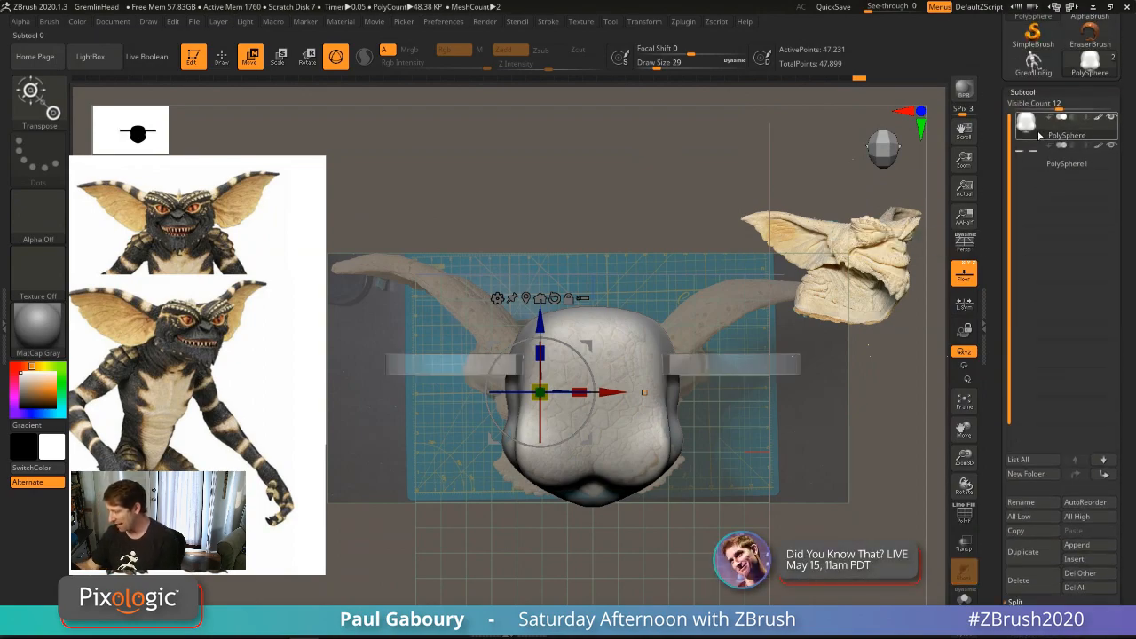
pyautogui.click(1030, 503)
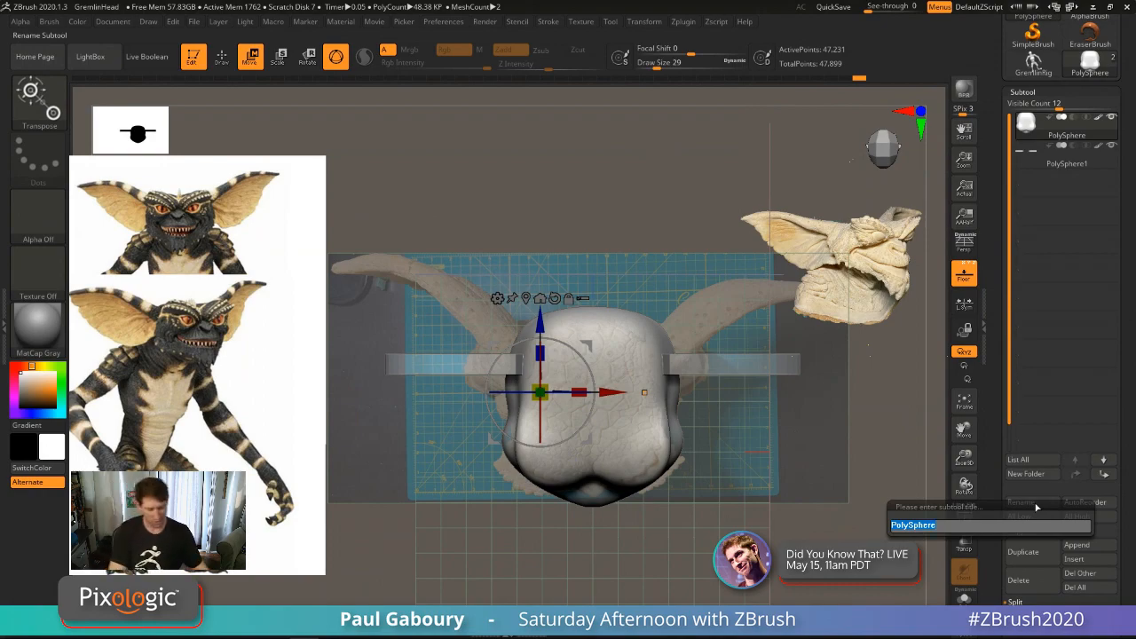
pyautogui.write('Gremlin')
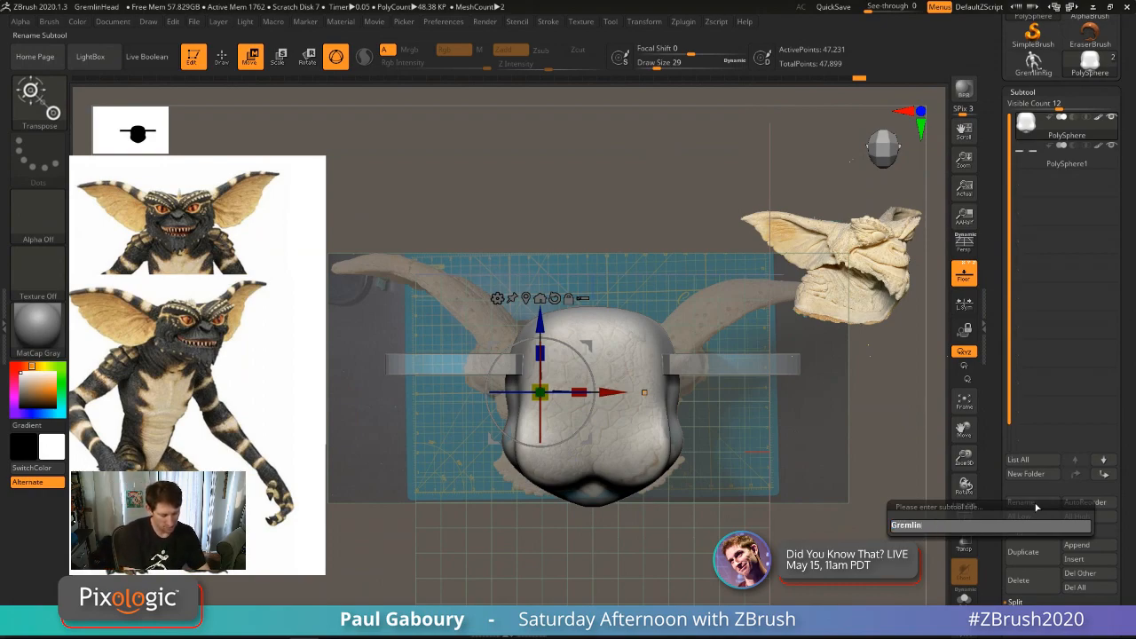
pyautogui.write('HeadV')
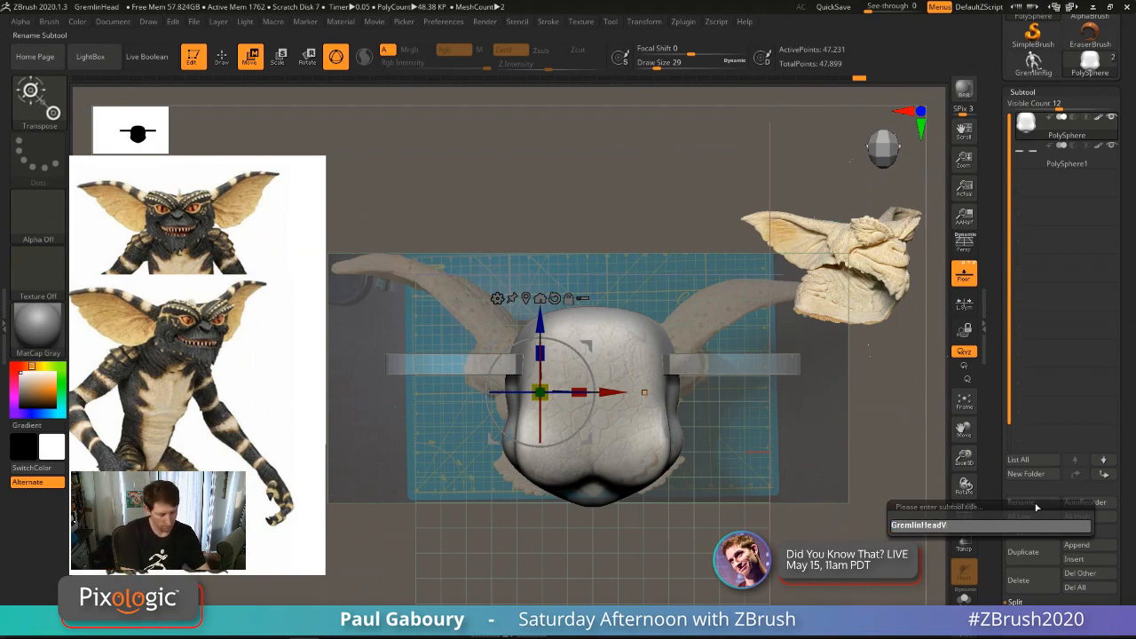
pyautogui.write('01')
pyautogui.press('Return')
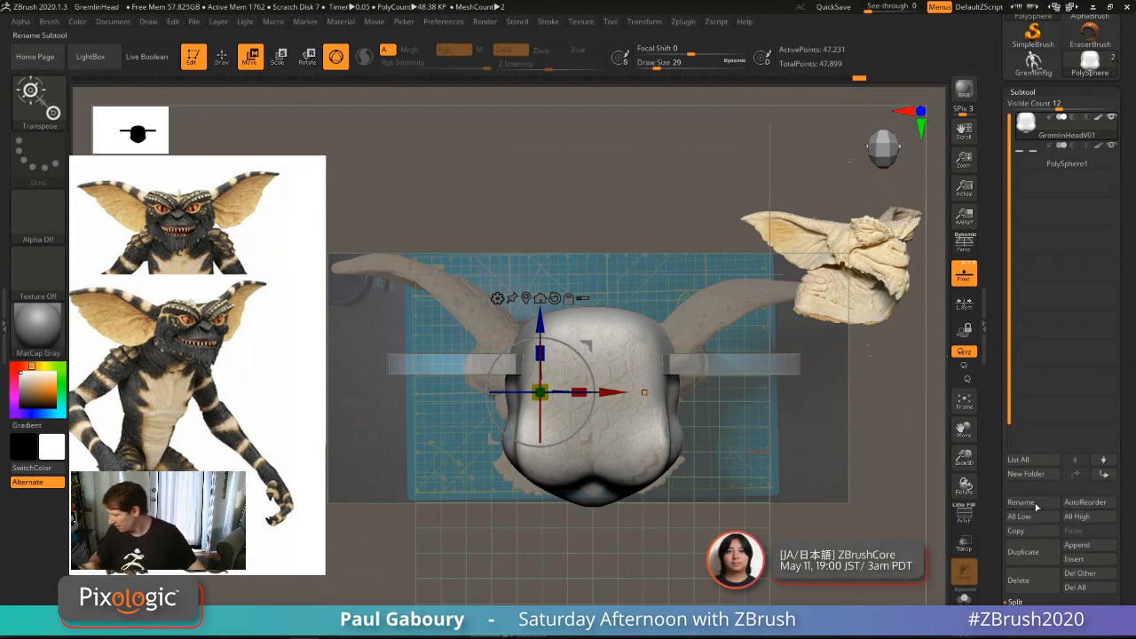
# Step: Rename the split-off PolySphere1 subtool as Ears
pyautogui.click(1065, 158)
pyautogui.click(1030, 504)
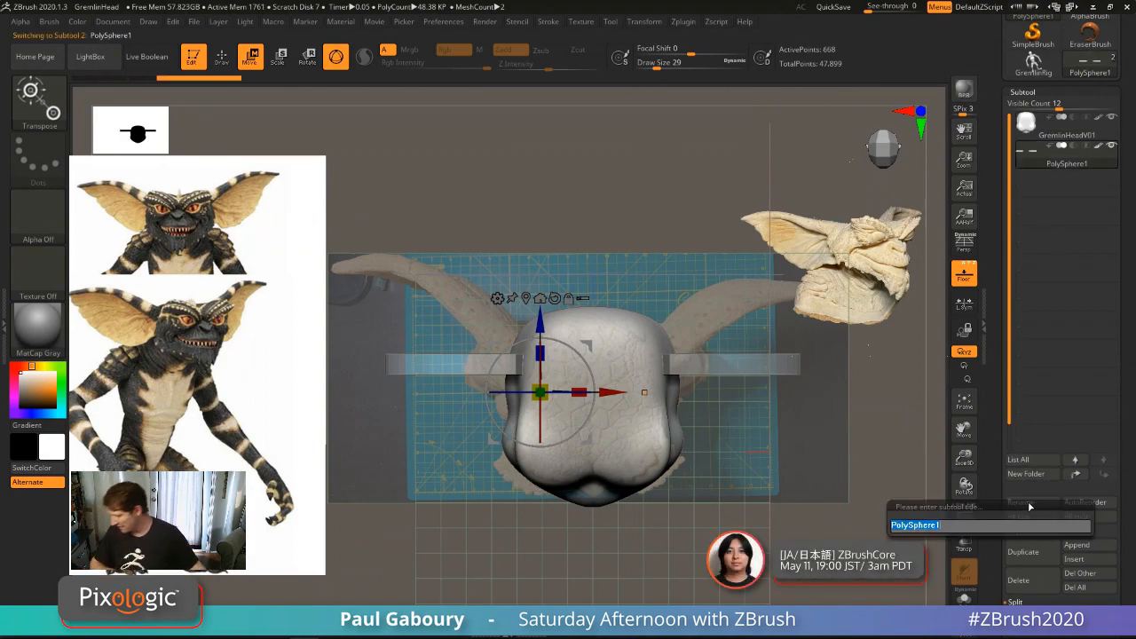
pyautogui.write('Ea')
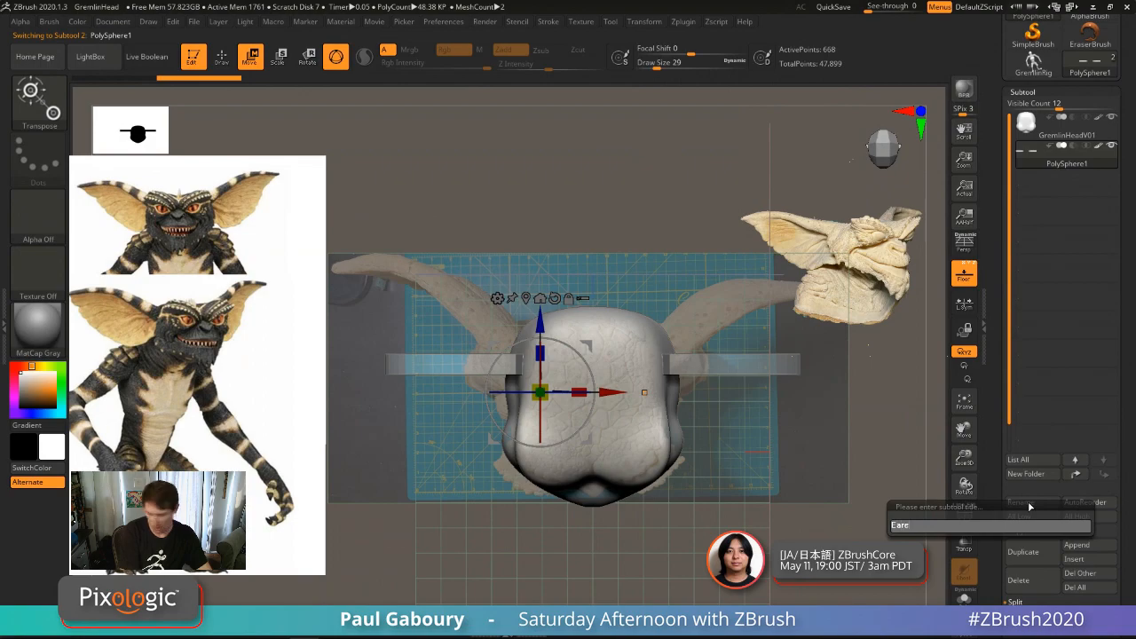
pyautogui.write('rs')
pyautogui.press('Return')
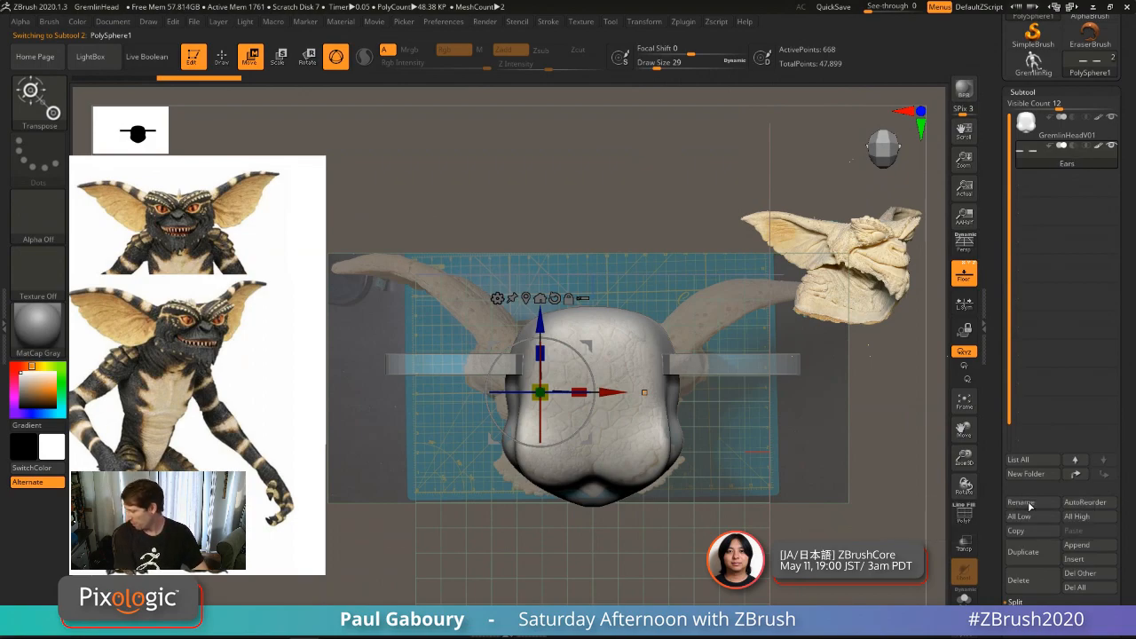
# Step: Place the GremlinHeadV01 subtool in a new folder and open the folder's name for editing
pyautogui.click(1026, 124)
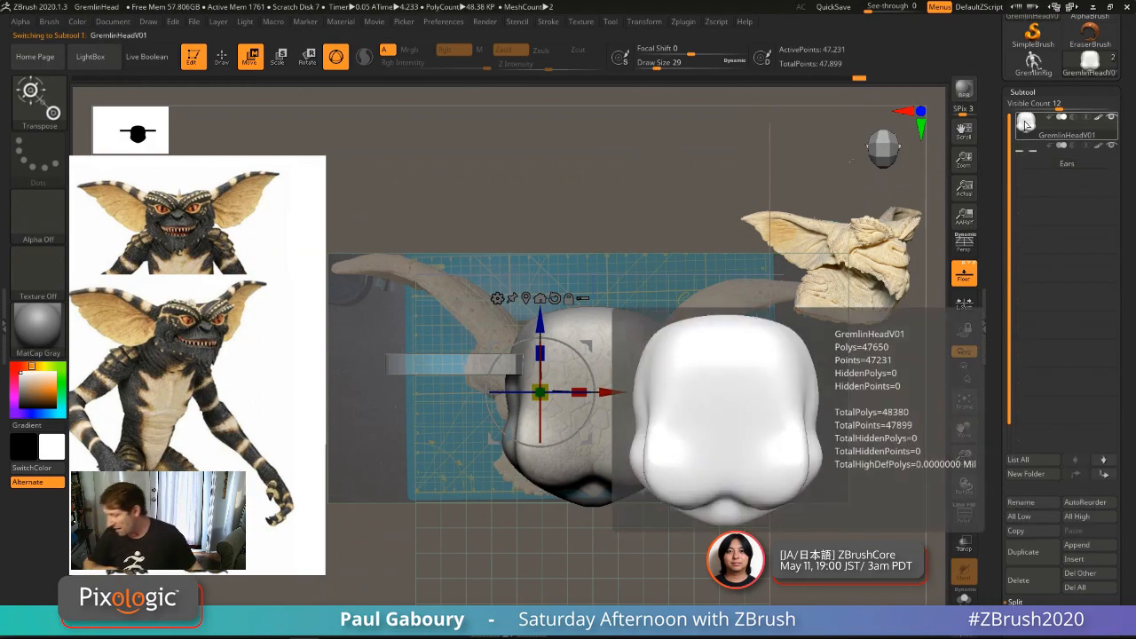
pyautogui.click(1027, 124)
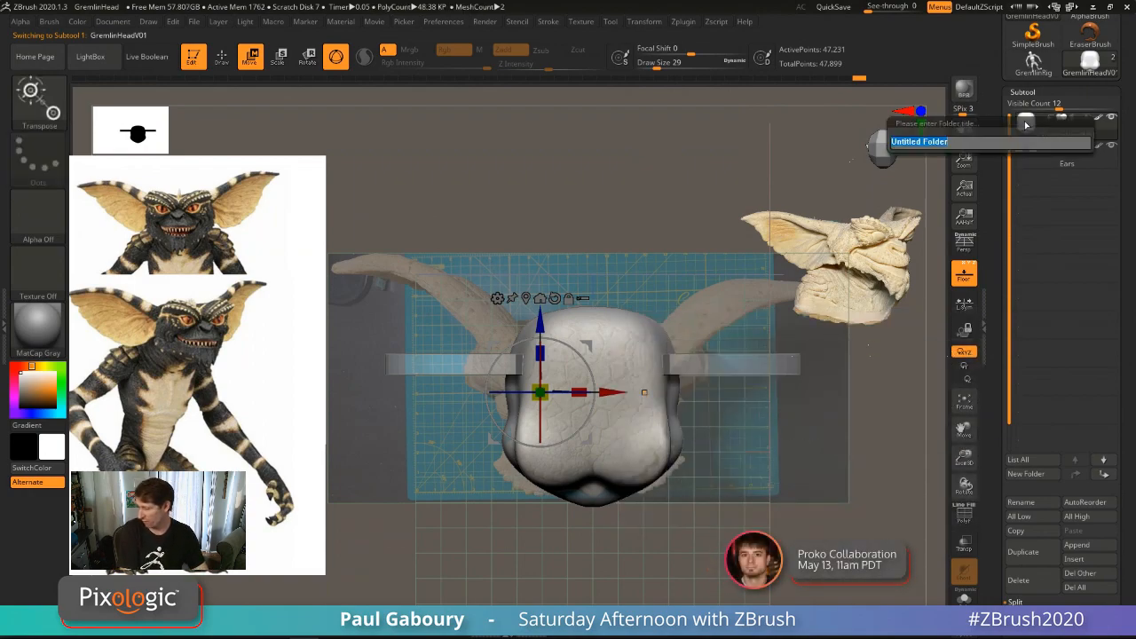
pyautogui.press('Return')
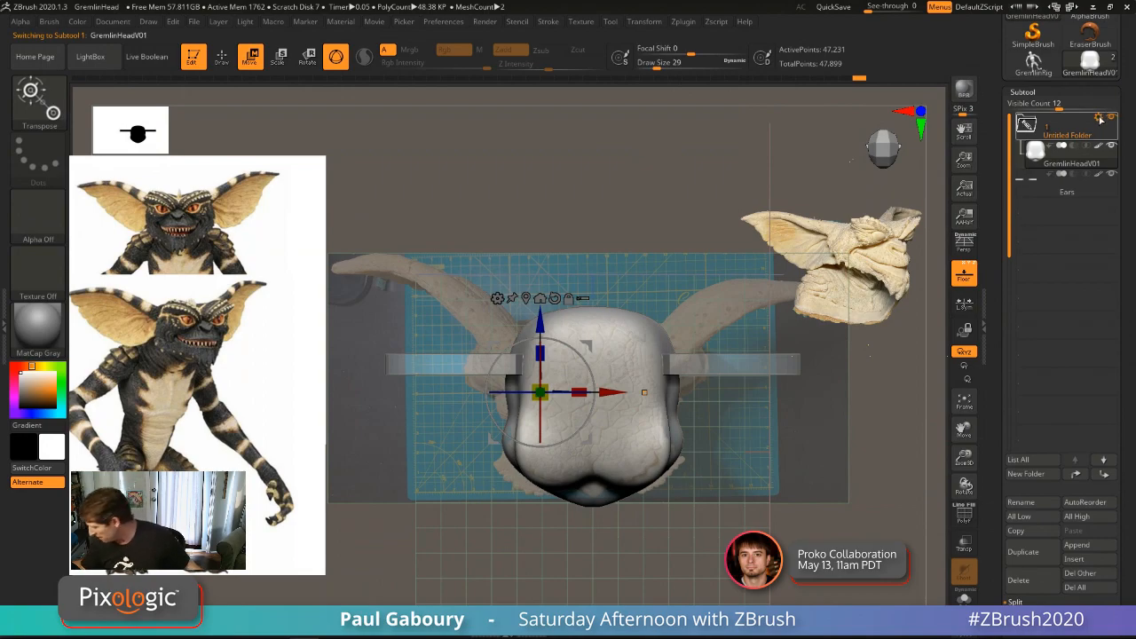
pyautogui.click(1098, 117)
pyautogui.click(1060, 330)
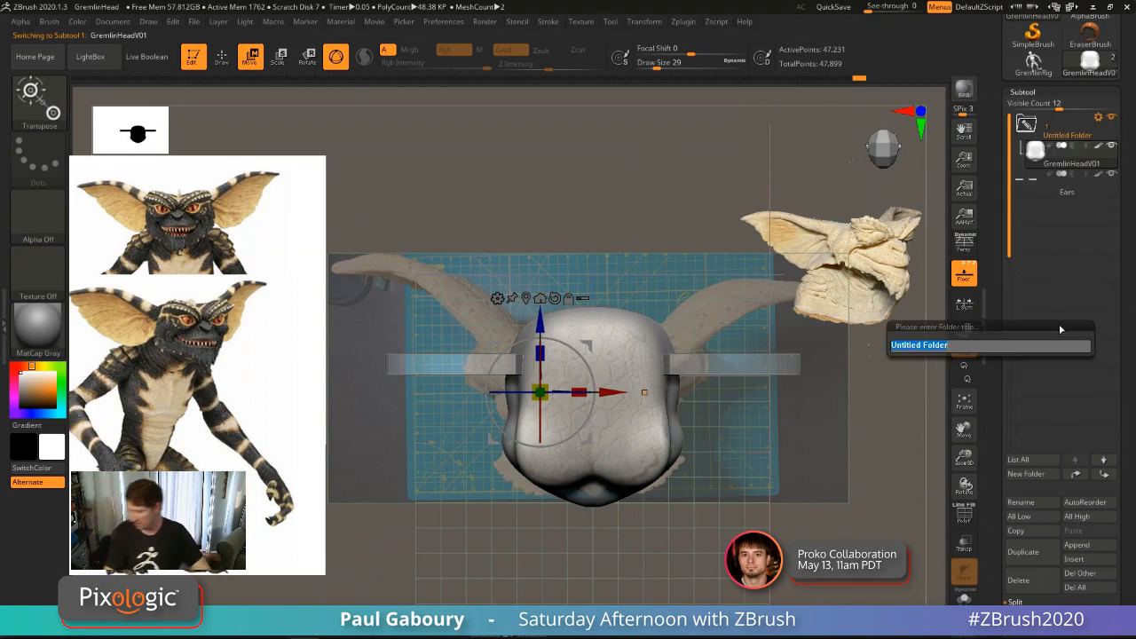
# Step: Name the new subtool folder Gremlin Man and place the Ears subtool inside it
pyautogui.write('Gremlin Man')
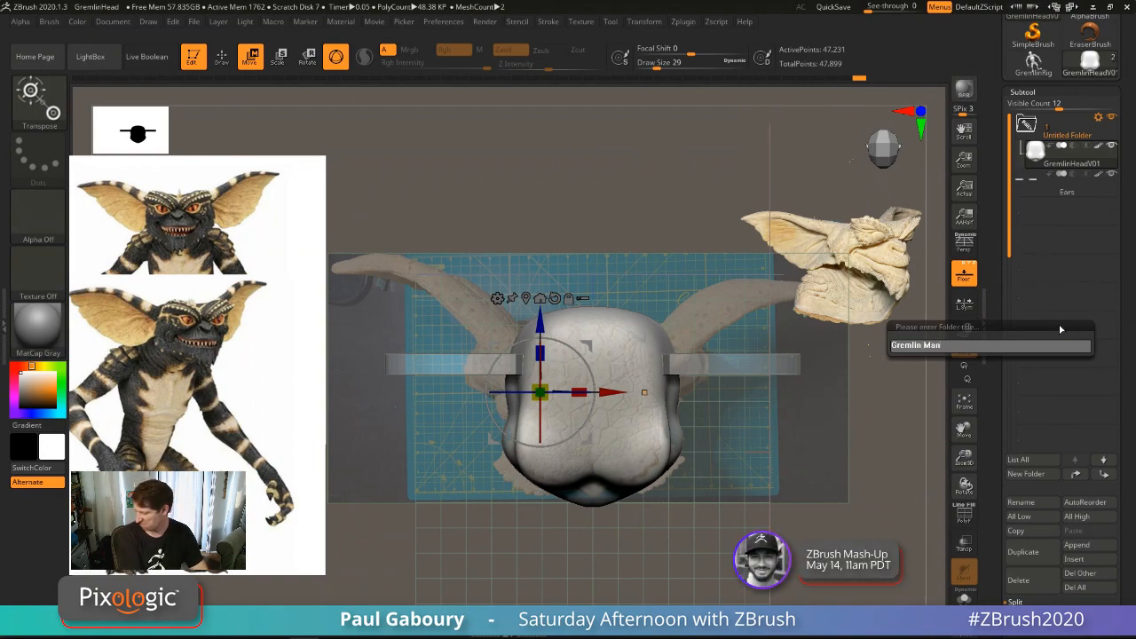
pyautogui.press('Return')
pyautogui.moveTo(1055, 185); pyautogui.dragTo(1051, 152)
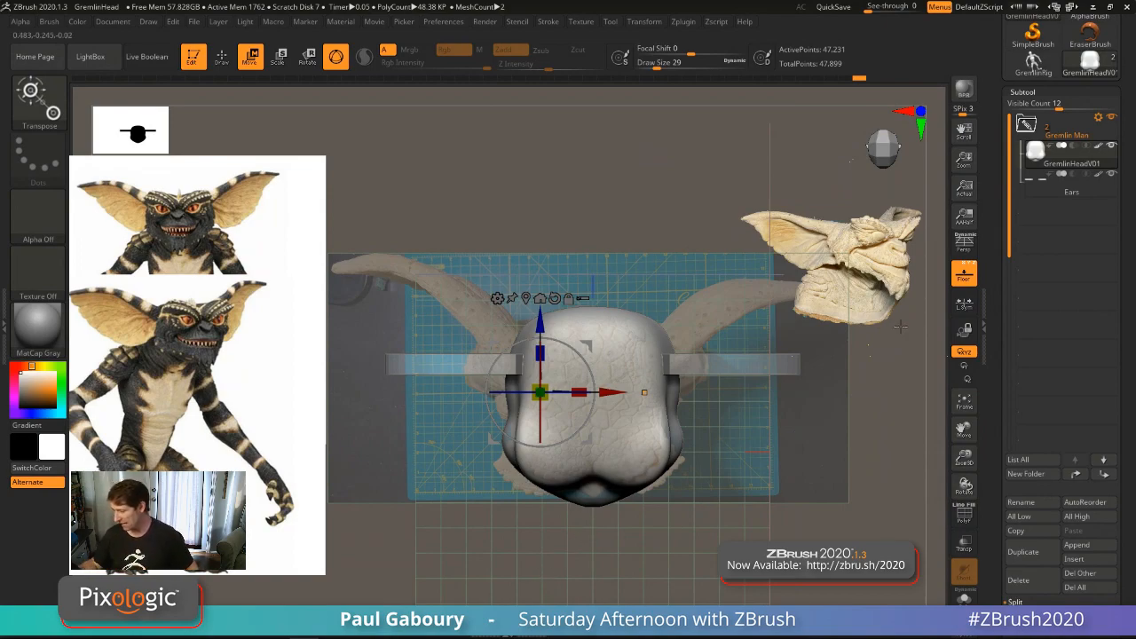
# Step: Select the Ears subtool and remove one of its two ears with Delete By Symmetry, proceeding despite the floor-elevation note
pyautogui.moveTo(1005, 169); pyautogui.dragTo(1005, 338)
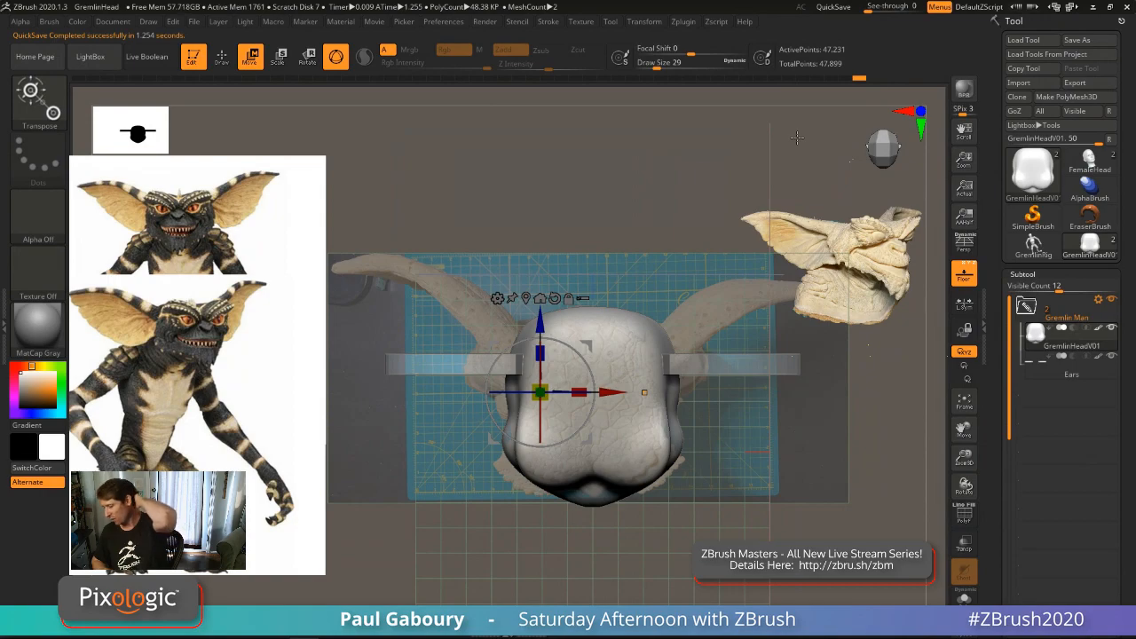
pyautogui.click(1069, 366)
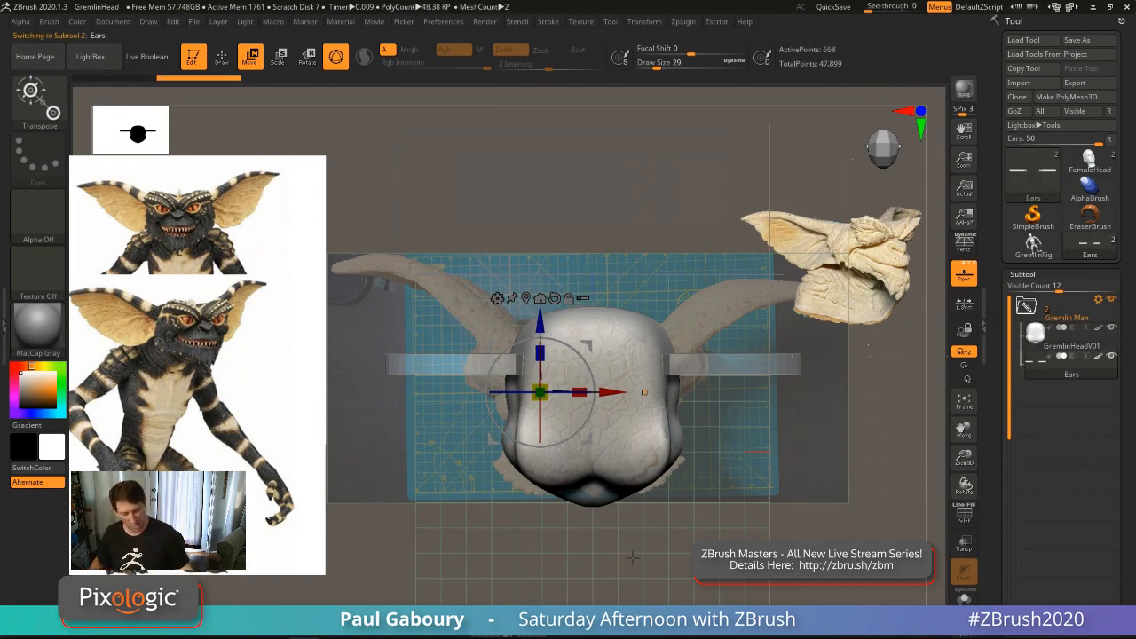
pyautogui.click(1029, 274)
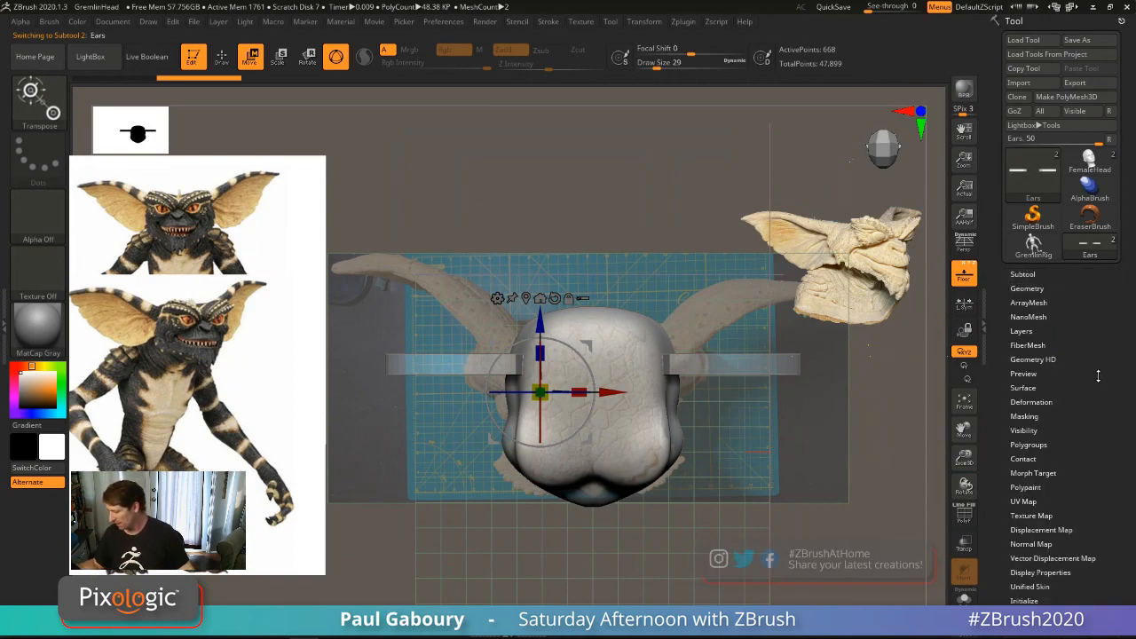
pyautogui.click(1043, 292)
pyautogui.moveTo(1131, 431); pyautogui.dragTo(1133, 349)
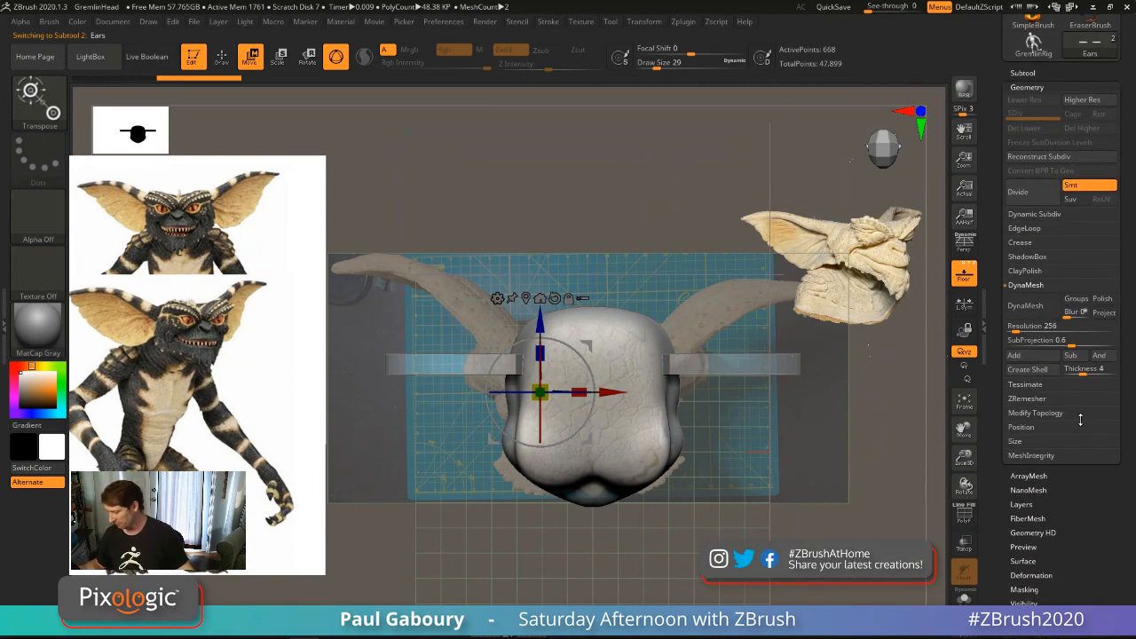
pyautogui.click(1046, 415)
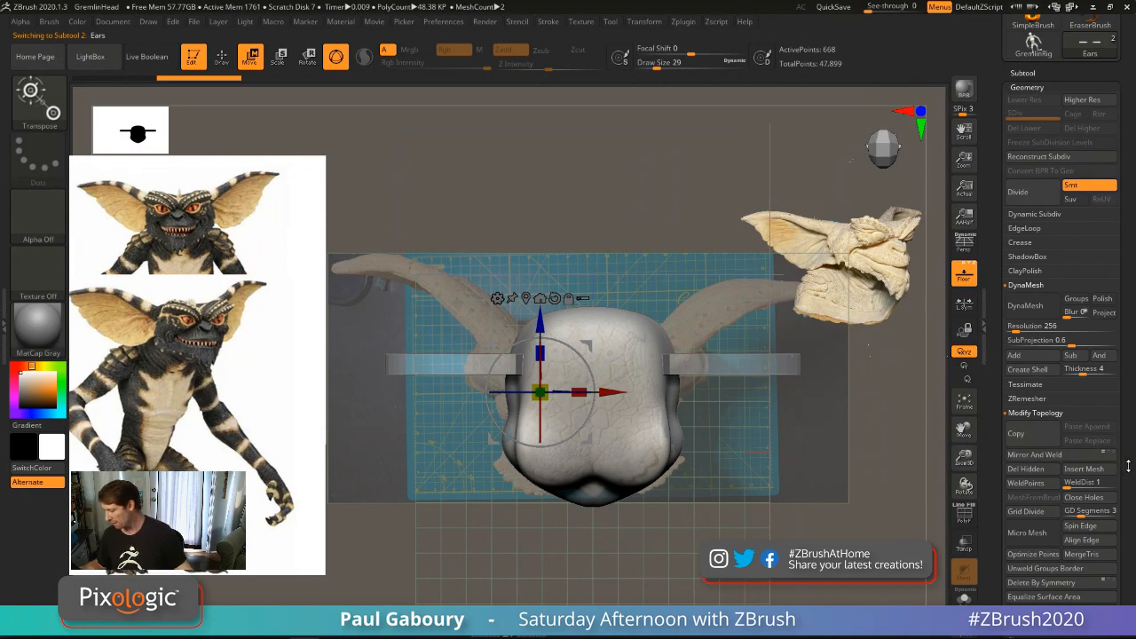
pyautogui.scroll(-2, 1087, 524)
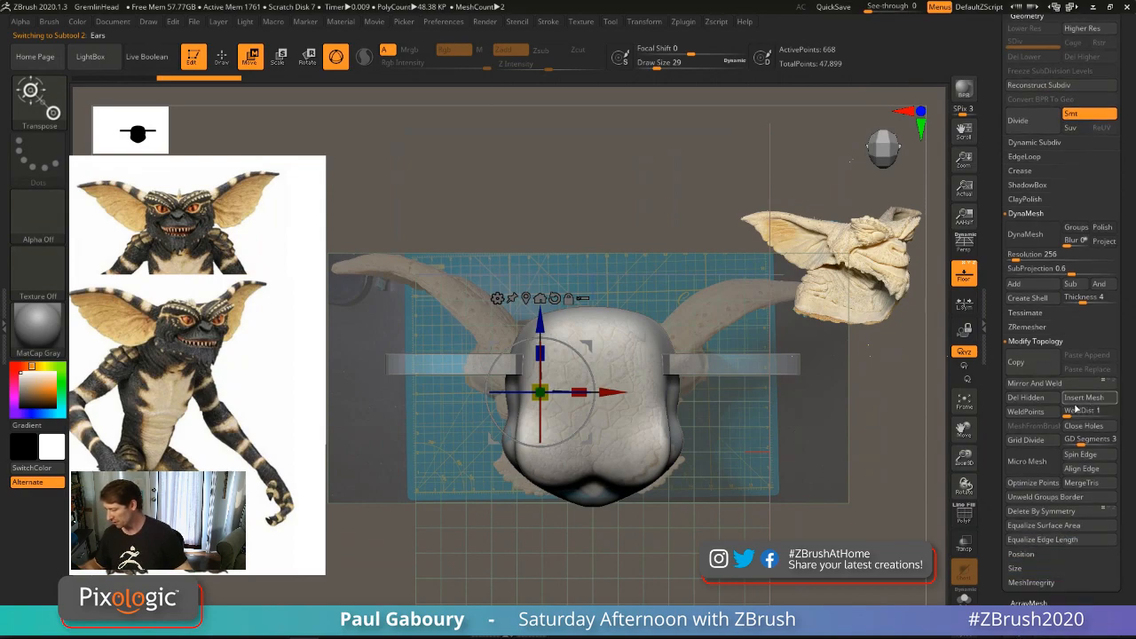
pyautogui.click(1055, 516)
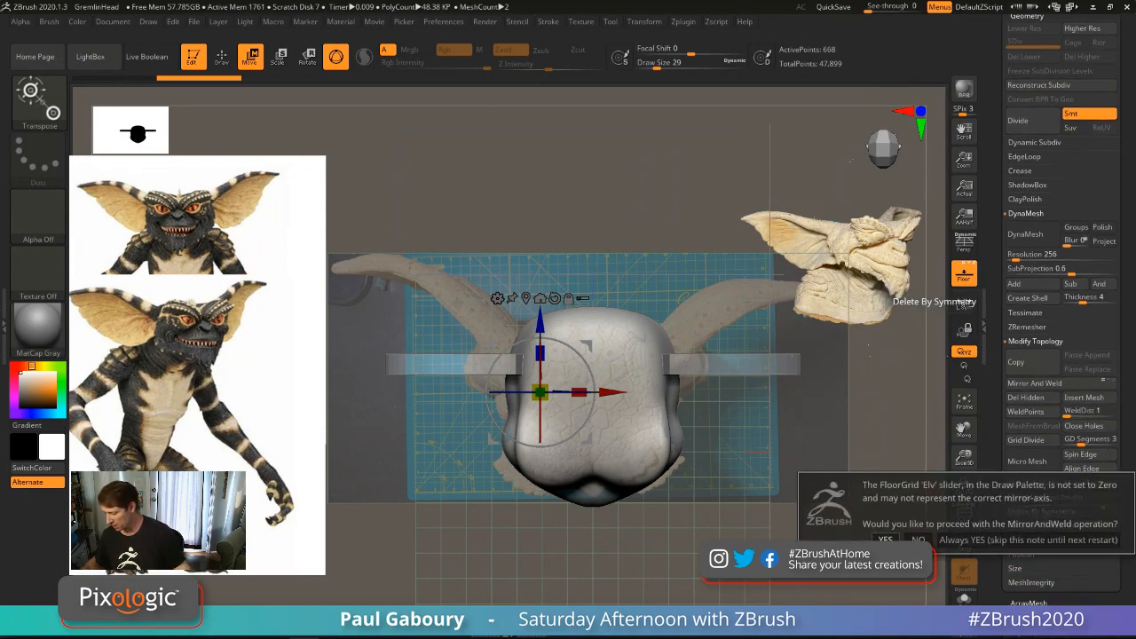
pyautogui.click(882, 540)
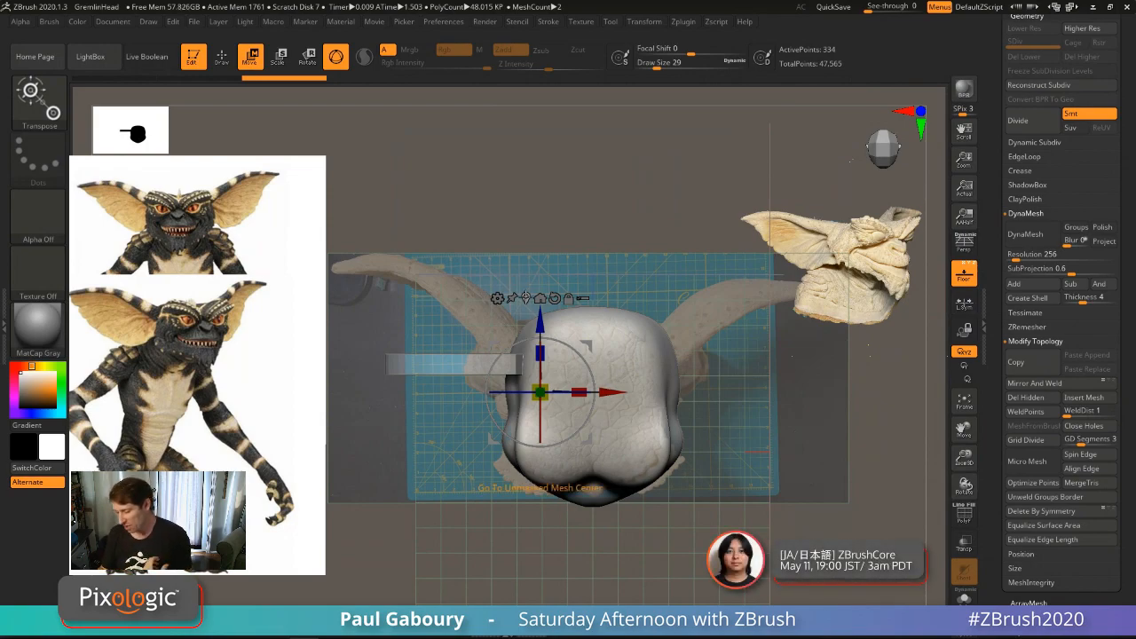
# Step: Center the gizmo on the remaining ear, reset its orientation, and nudge the ear slightly toward the head and upward
pyautogui.click(525, 299)
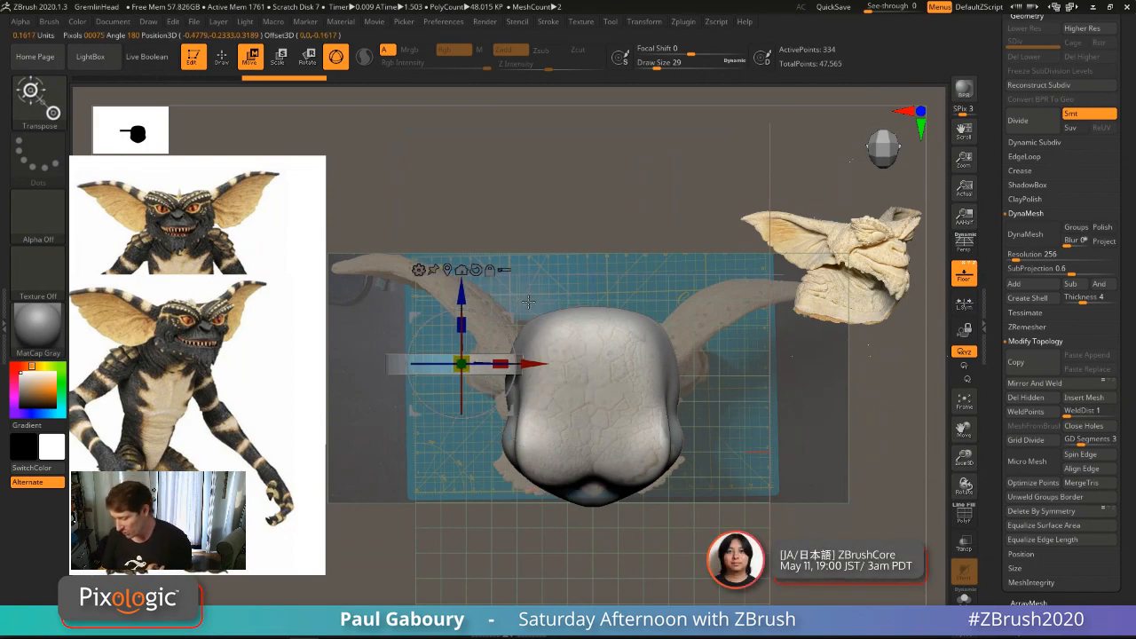
pyautogui.click(476, 271)
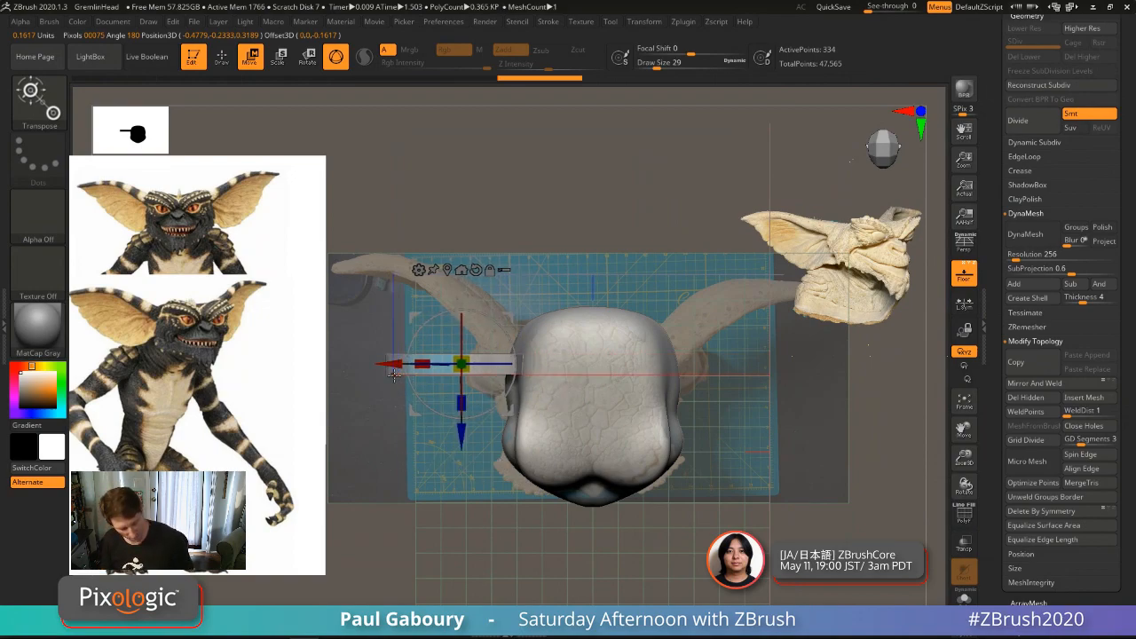
pyautogui.moveTo(388, 365); pyautogui.dragTo(394, 366)
pyautogui.moveTo(462, 440); pyautogui.dragTo(463, 435)
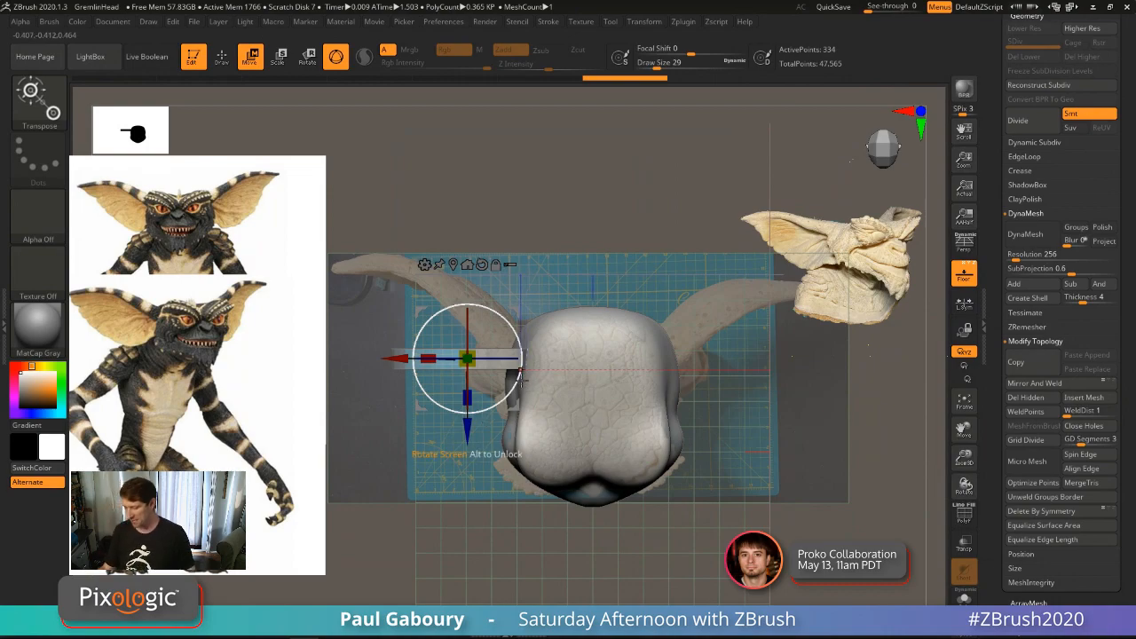
# Step: Try rotating the ear diagonally and shifting it to line up with the ear in the top-view reference image
pyautogui.moveTo(521, 373); pyautogui.dragTo(447, 391)
pyautogui.moveTo(452, 309); pyautogui.dragTo(416, 292)
pyautogui.press('ctrl')
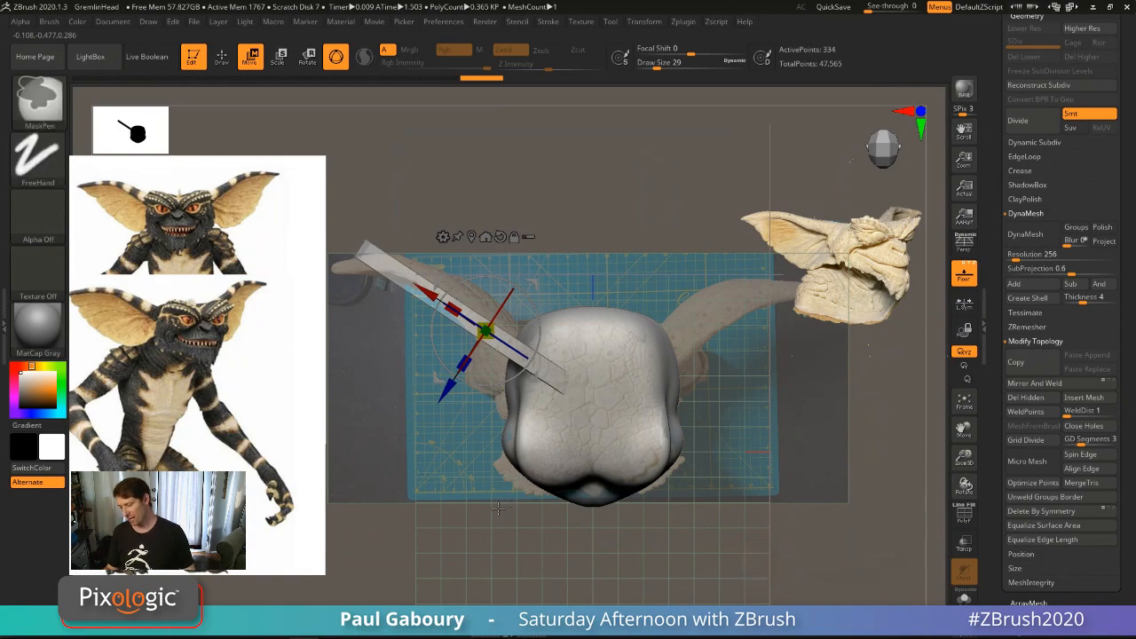
pyautogui.hotkey('ctrl', 'z')
pyautogui.hotkey('ctrl', 'z')
pyautogui.hotkey('ctrl', 'z')
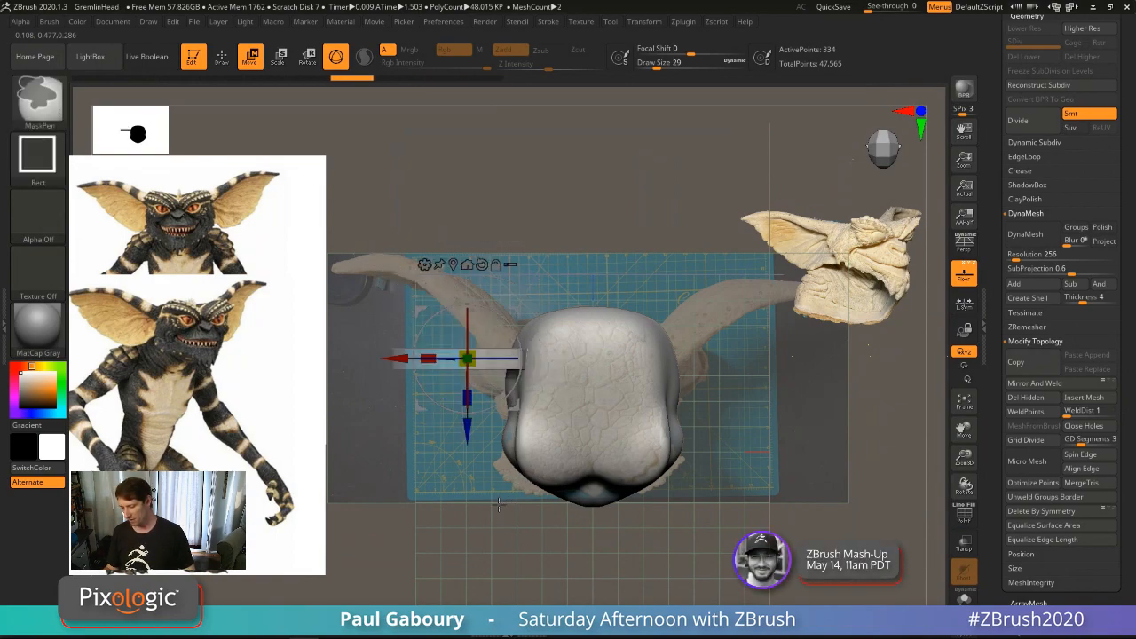
pyautogui.hotkey('ctrl', 'shift', 'z')
pyautogui.hotkey('ctrl', 'shift', 'z')
pyautogui.hotkey('ctrl', 'shift', 'z')
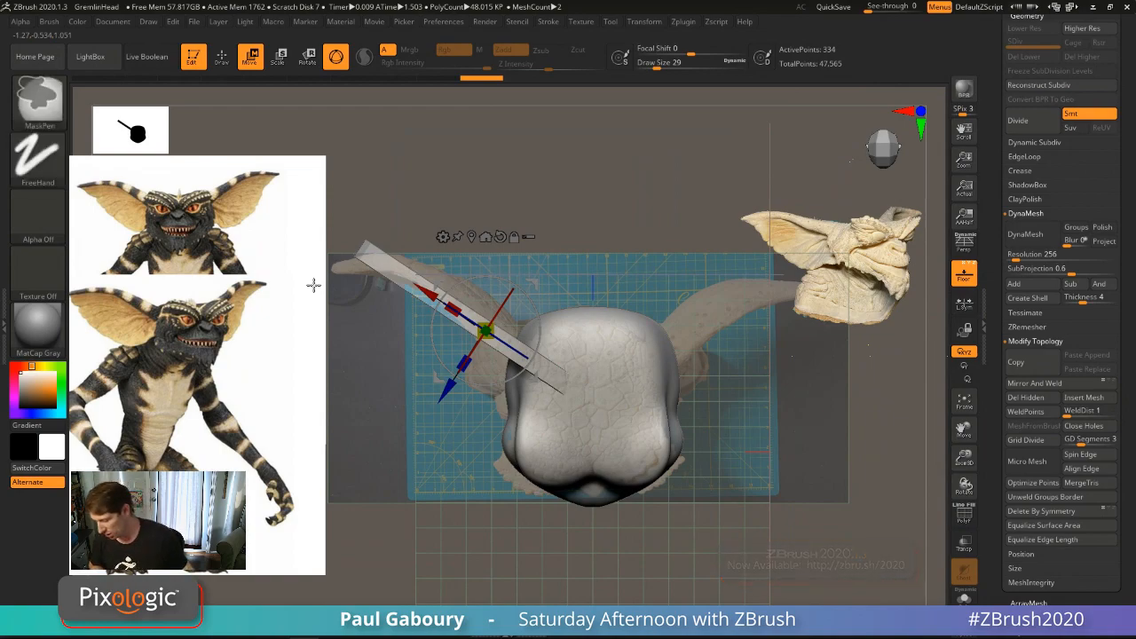
pyautogui.hotkey('ctrl', 'z')
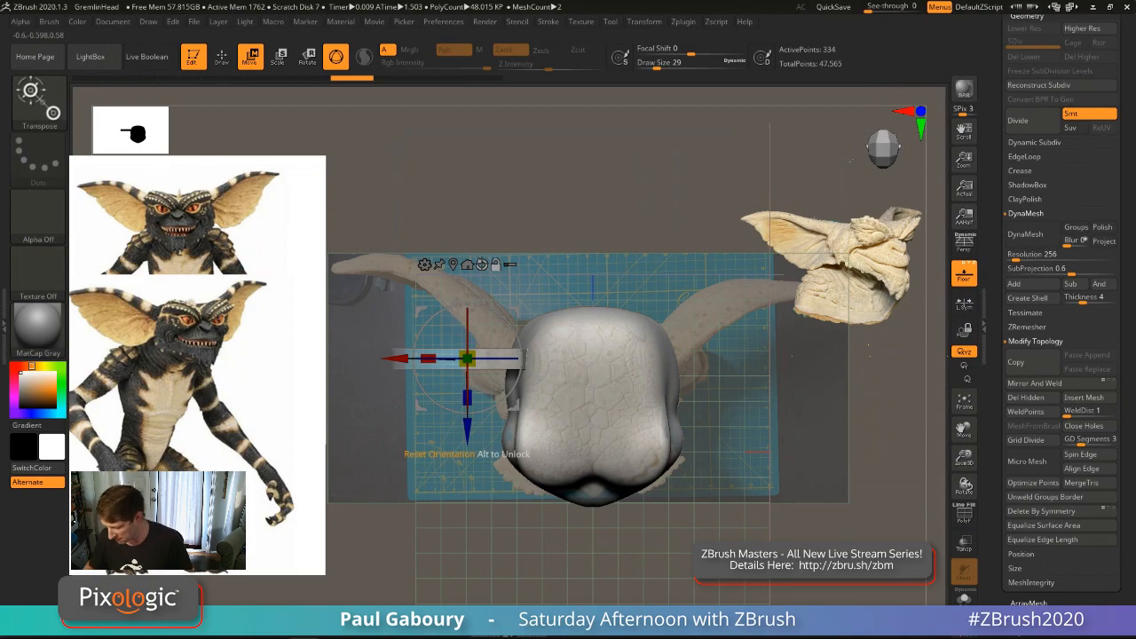
# Step: Test gizmo placement by moving it off the ear and resetting its orientation, and recenter it on the ear in top view
pyautogui.moveTo(482, 307); pyautogui.dragTo(484, 259, button='right')
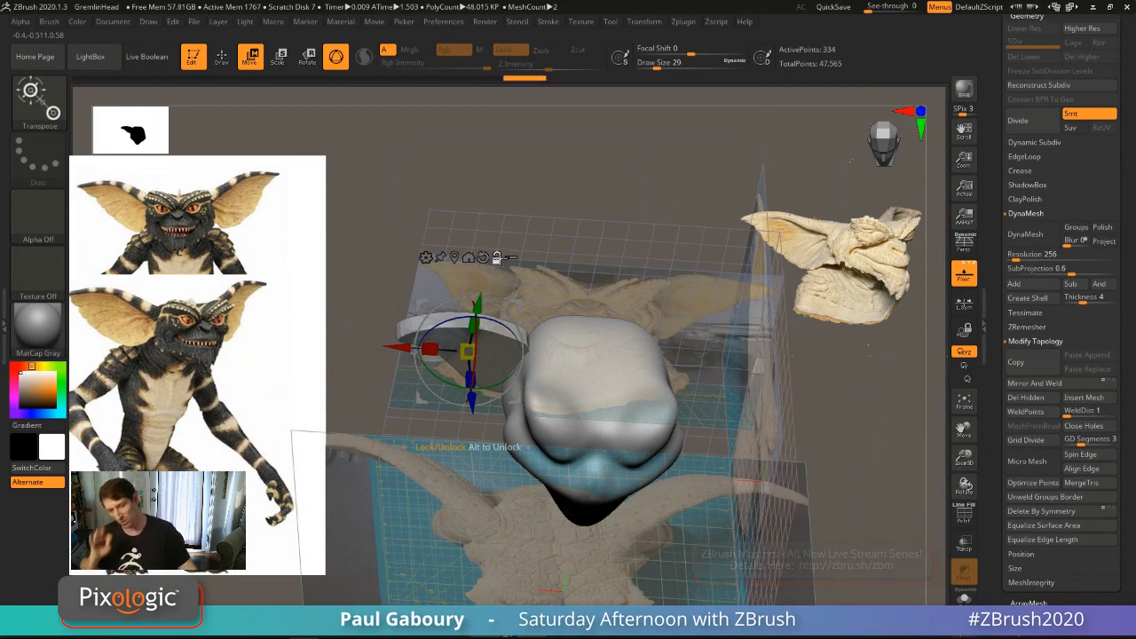
pyautogui.moveTo(535, 404); pyautogui.dragTo(527, 398, button='right')
pyautogui.keyDown('alt'); pyautogui.moveTo(498, 378); pyautogui.dragTo(680, 315); pyautogui.keyUp('alt')
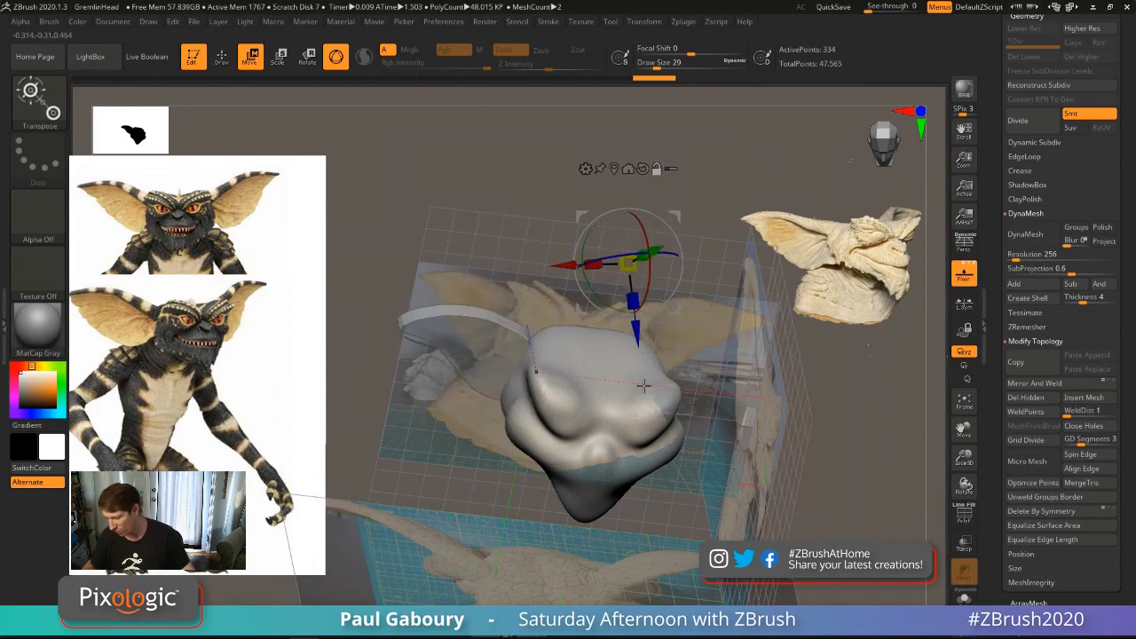
pyautogui.moveTo(642, 385); pyautogui.dragTo(660, 384, button='right')
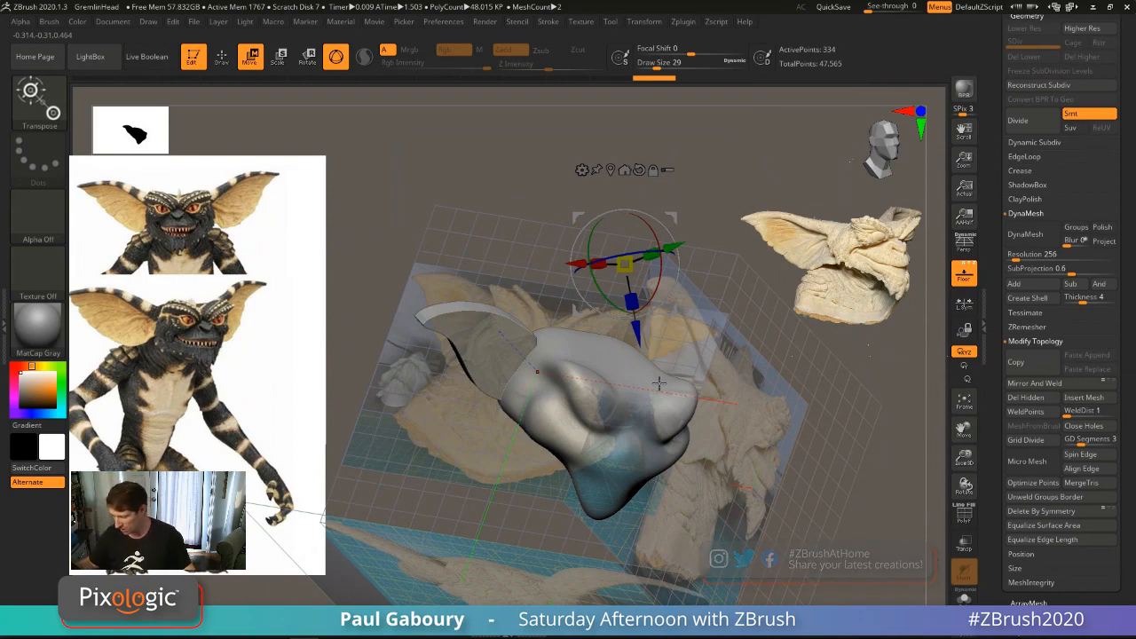
pyautogui.keyDown('alt'); pyautogui.click(639, 170); pyautogui.keyUp('alt')
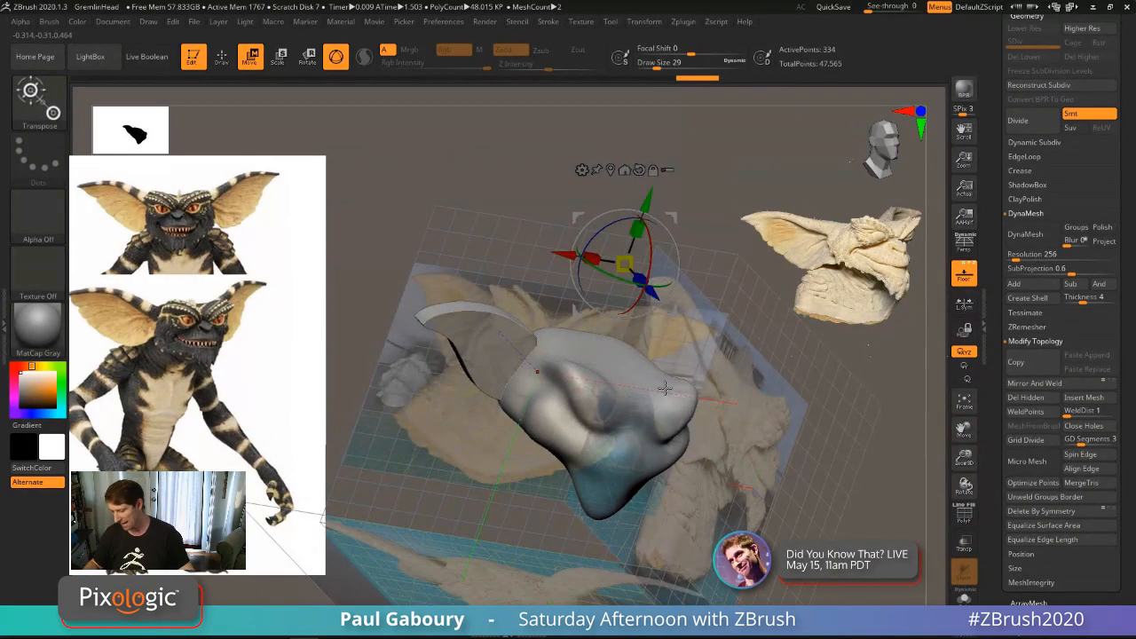
pyautogui.keyDown('shift'); pyautogui.moveTo(679, 366); pyautogui.dragTo(645, 444, button='right'); pyautogui.keyUp('shift')
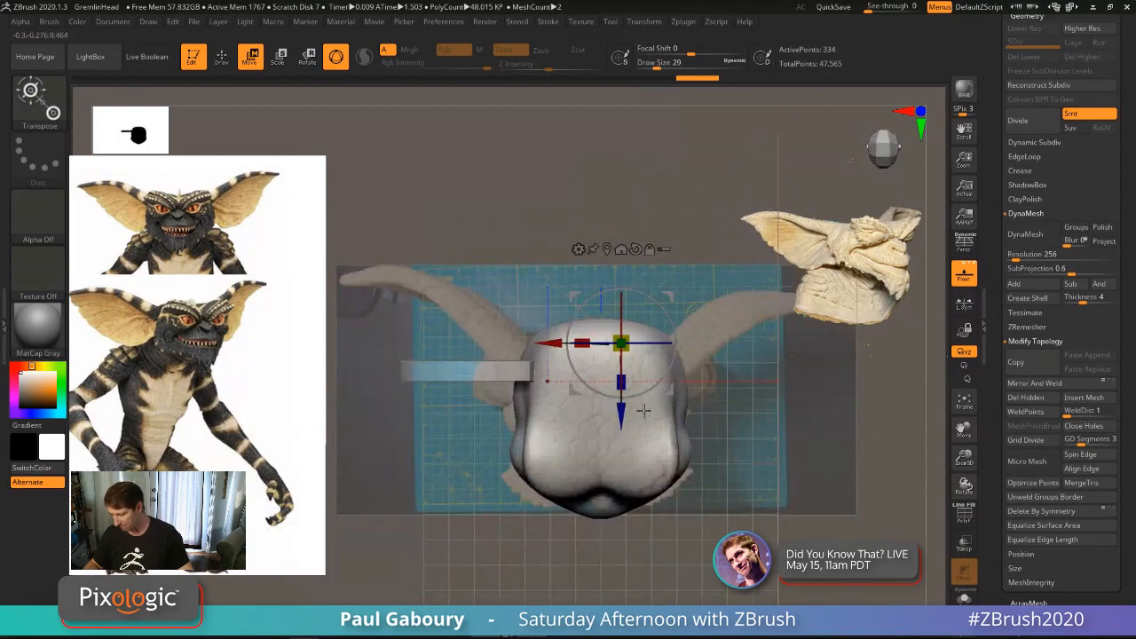
pyautogui.click(607, 249)
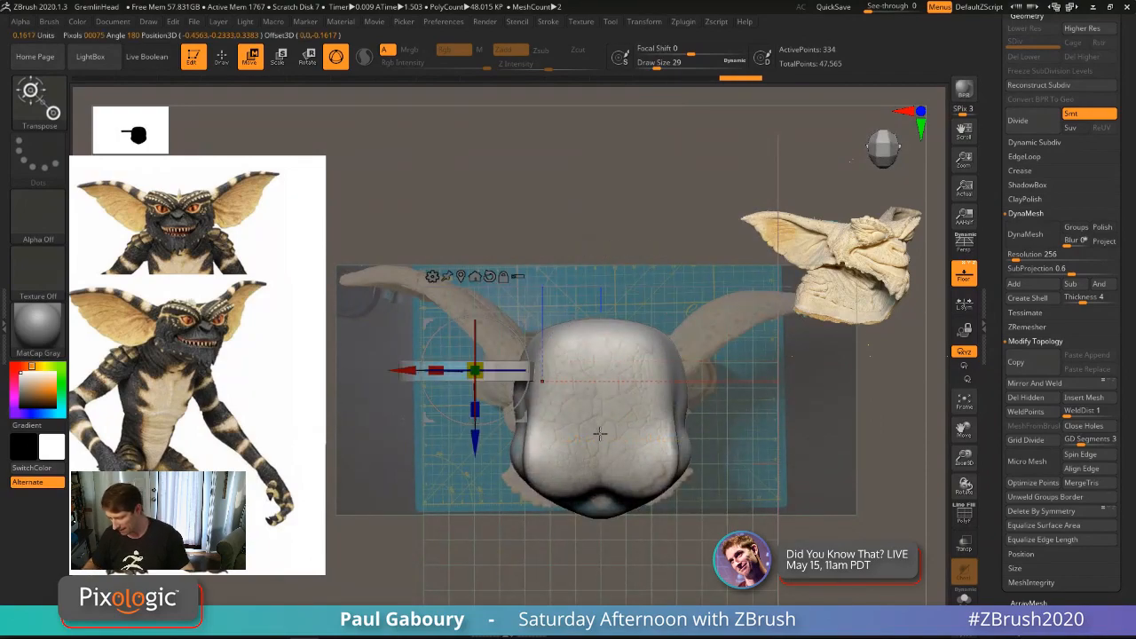
# Step: Apply the Bend Curve deformer to the ear
pyautogui.keyDown('ctrl'); pyautogui.moveTo(600, 433); pyautogui.dragTo(622, 465, button='right'); pyautogui.keyUp('ctrl')
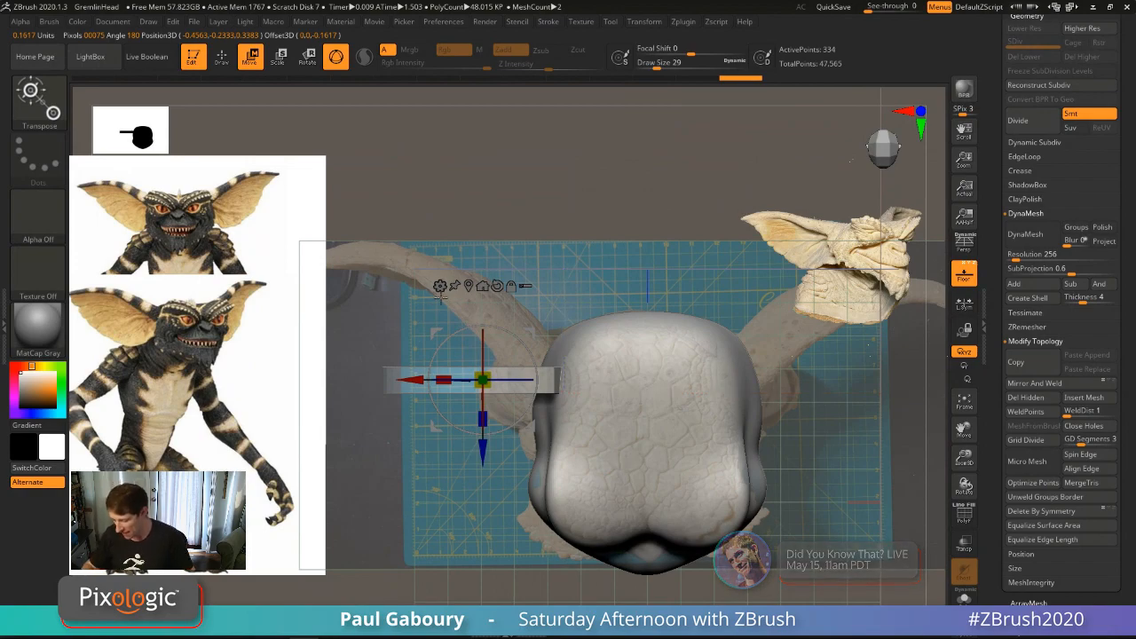
pyautogui.click(441, 286)
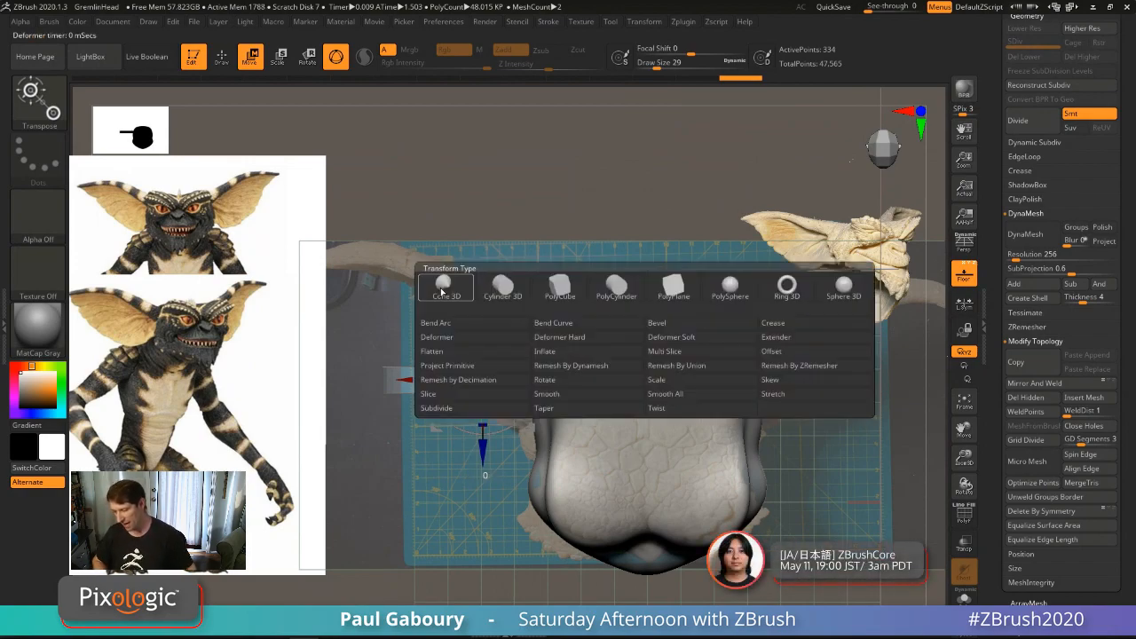
pyautogui.click(579, 336)
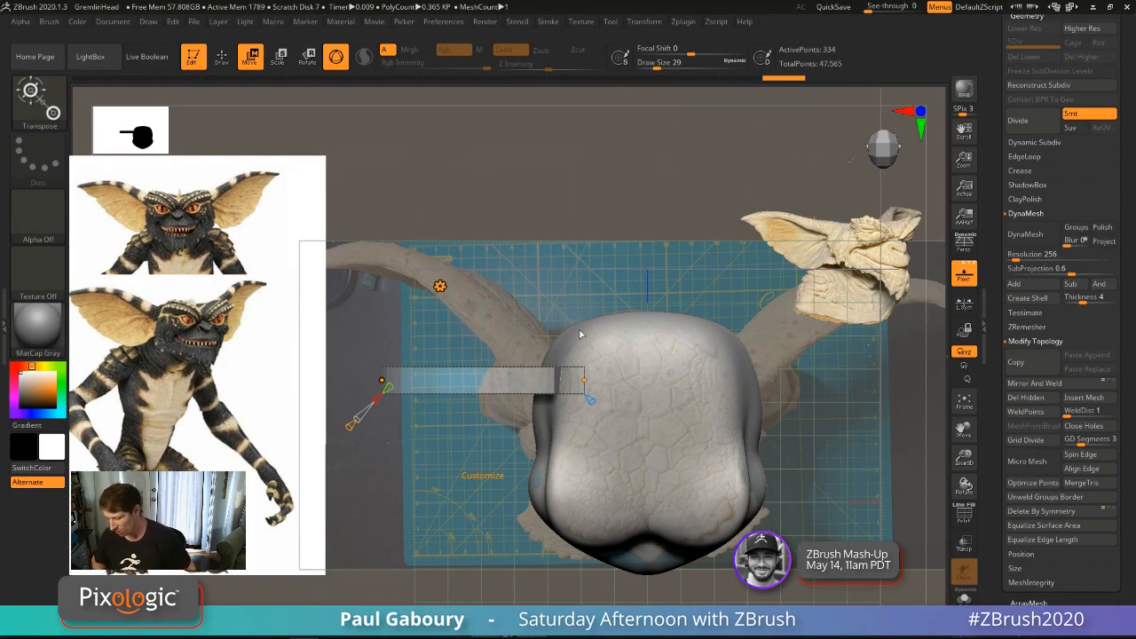
# Step: From the front view, try a curve resolution of 5 on the ear's bend deformer
pyautogui.moveTo(797, 540); pyautogui.dragTo(688, 362)
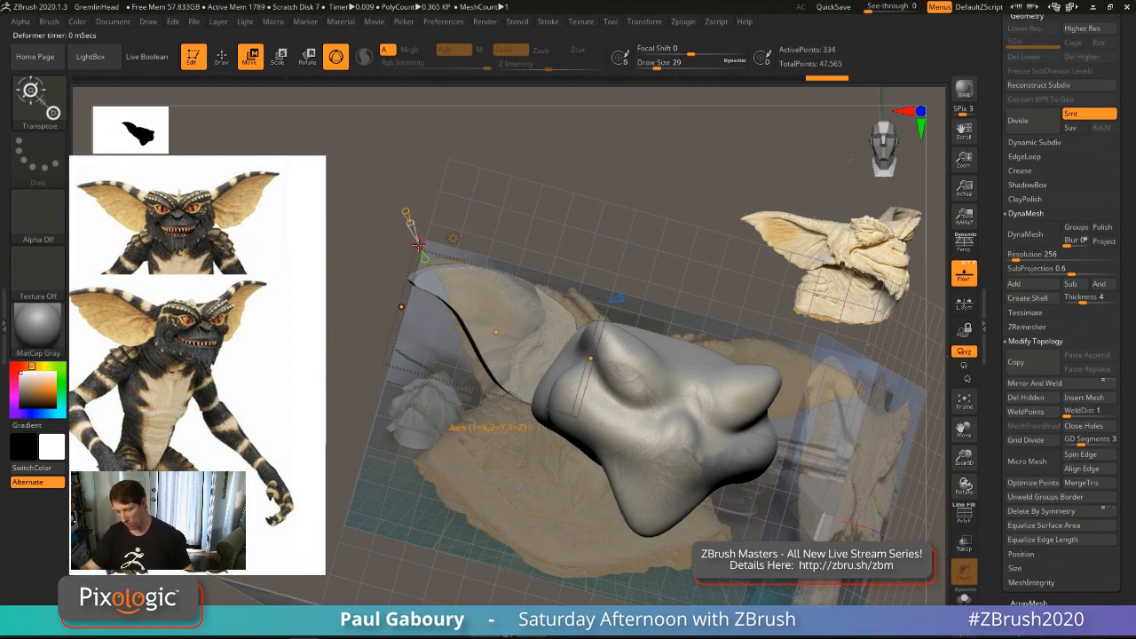
pyautogui.keyDown('shift'); pyautogui.moveTo(796, 517); pyautogui.dragTo(789, 493); pyautogui.keyUp('shift')
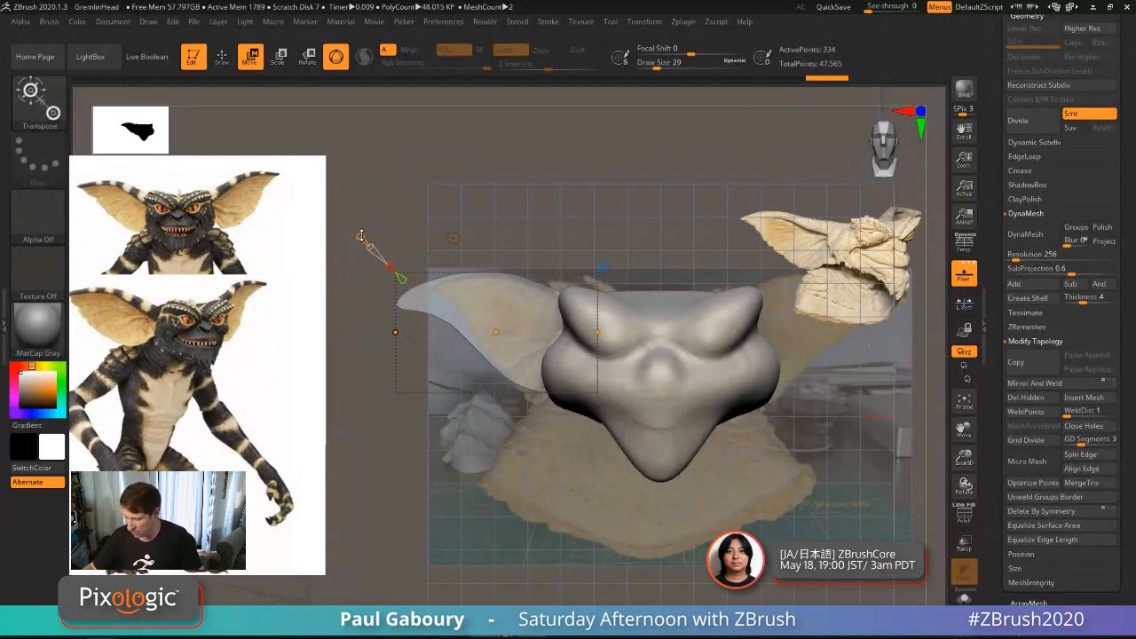
pyautogui.moveTo(359, 246); pyautogui.dragTo(356, 237)
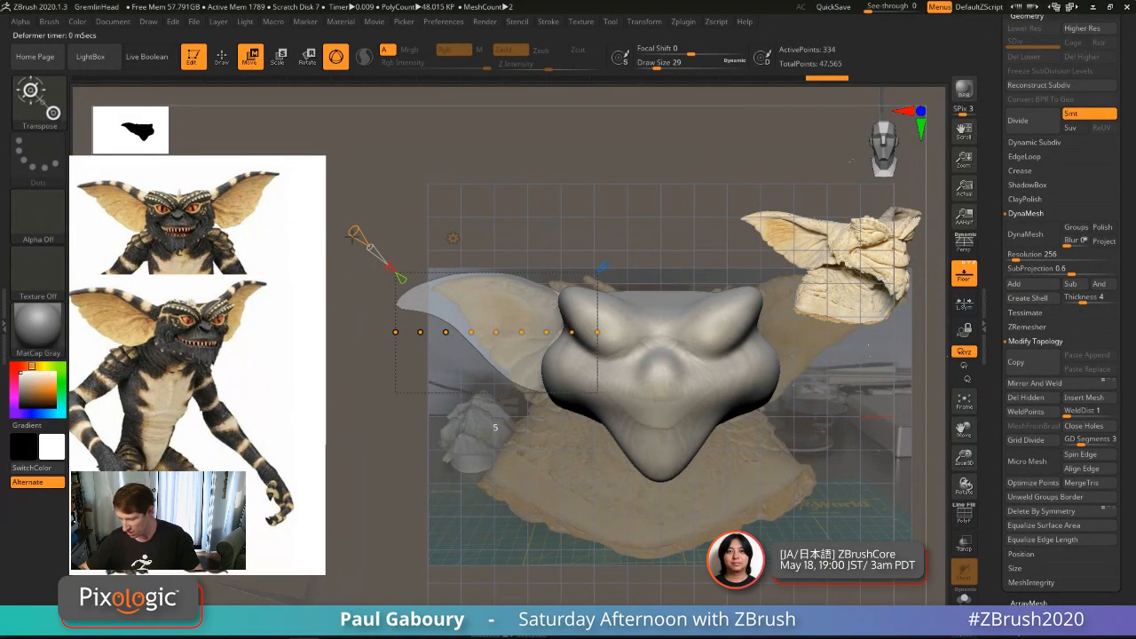
pyautogui.moveTo(356, 237); pyautogui.dragTo(359, 240)
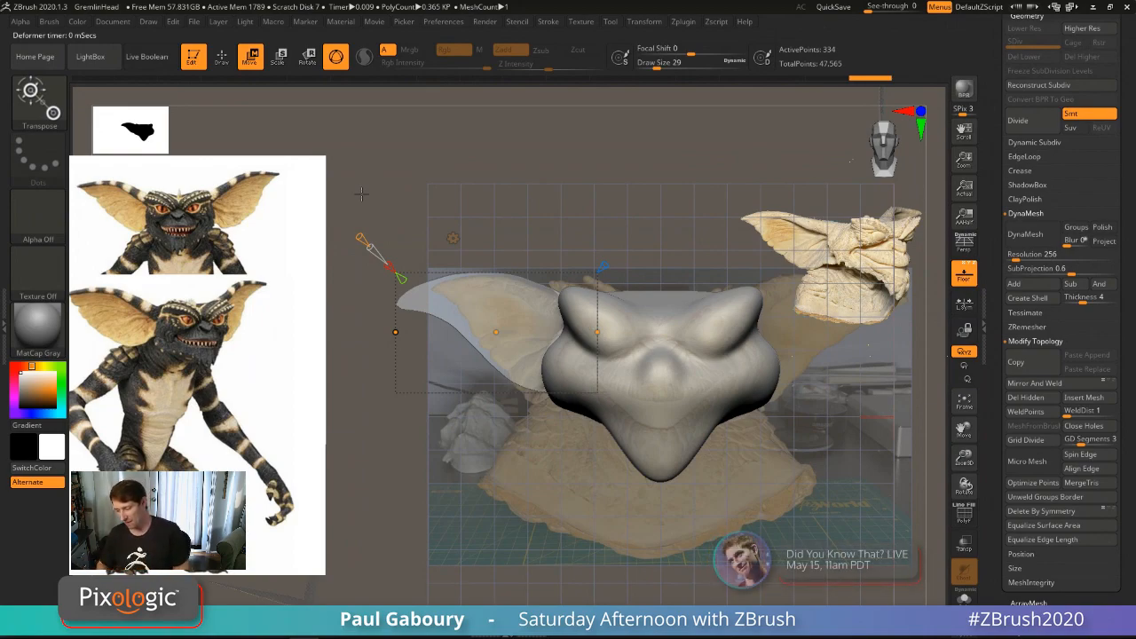
# Step: In top view, reposition the three bend-curve points so the ear follows the curved ear in the reference image
pyautogui.moveTo(672, 394); pyautogui.dragTo(600, 508, button='right')
pyautogui.moveTo(491, 445); pyautogui.dragTo(414, 326)
pyautogui.moveTo(572, 415); pyautogui.dragTo(580, 300)
pyautogui.moveTo(693, 445); pyautogui.dragTo(699, 507)
pyautogui.moveTo(572, 369); pyautogui.dragTo(571, 358)
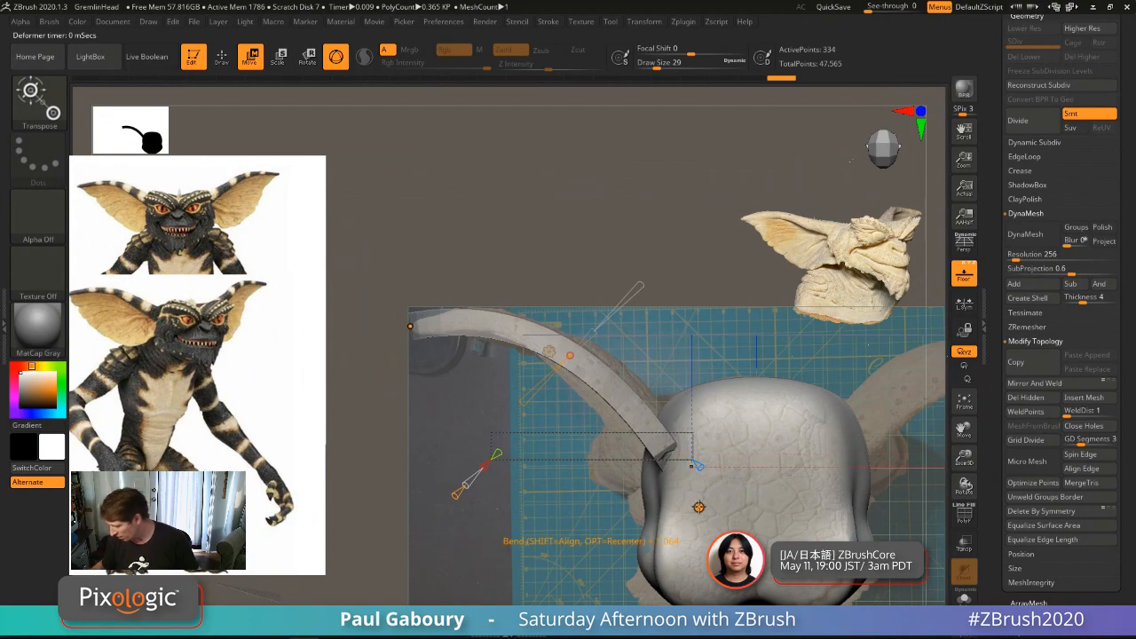
pyautogui.moveTo(699, 507); pyautogui.dragTo(703, 523)
# Step: Refine the ear's bend using five curve points, matching the reference arc and extending the ear's base into the head
pyautogui.moveTo(701, 538)
pyautogui.mouseDown(button='right')
pyautogui.moveTo(699, 528)
pyautogui.moveTo(744, 509)
pyautogui.moveTo(741, 430)
pyautogui.mouseUp(button='right')
pyautogui.keyDown('alt'); pyautogui.moveTo(654, 514); pyautogui.dragTo(606, 450, button='right'); pyautogui.keyUp('alt')
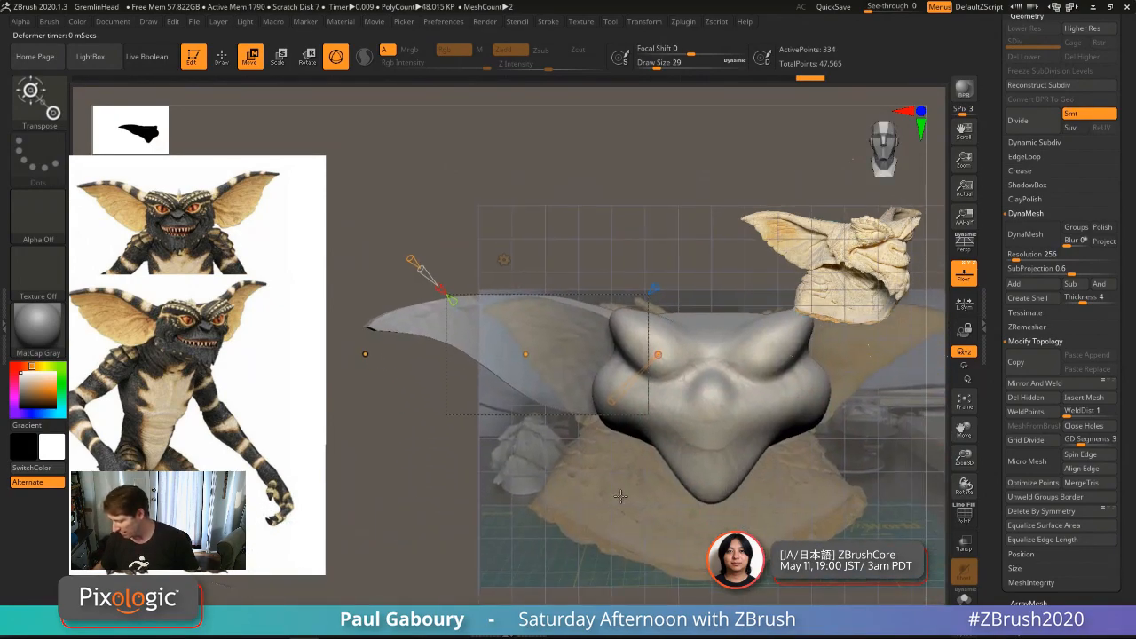
pyautogui.moveTo(623, 498)
pyautogui.keyDown('alt'); pyautogui.mouseDown(button='right')
pyautogui.moveTo(605, 481)
pyautogui.moveTo(551, 508)
pyautogui.moveTo(530, 483)
pyautogui.moveTo(573, 492)
pyautogui.mouseUp(button='right'); pyautogui.keyUp('alt')
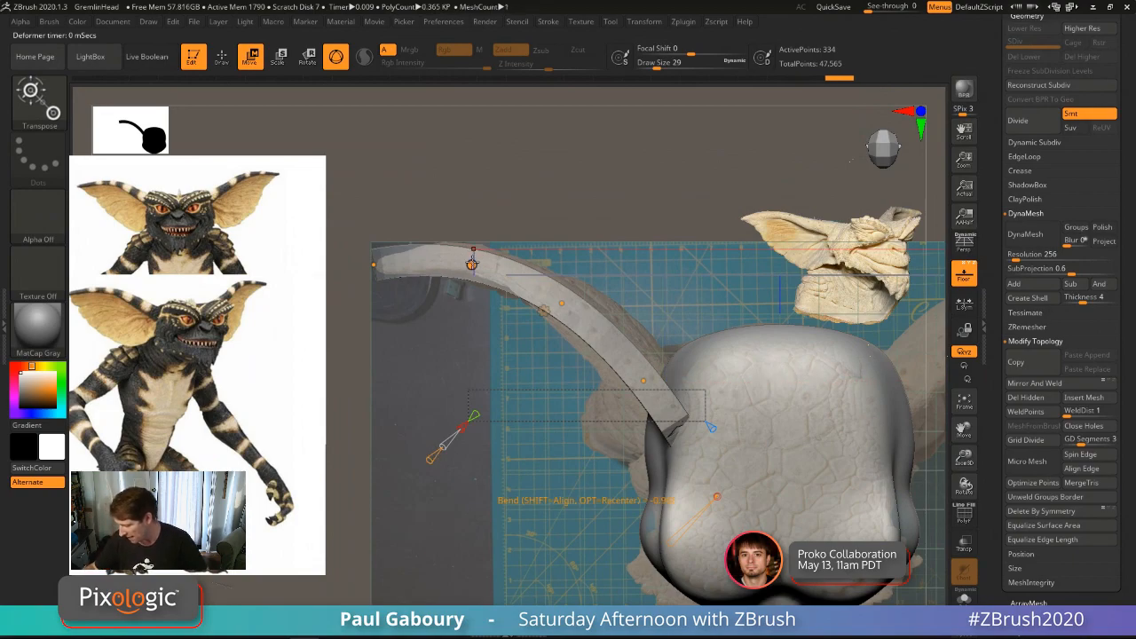
pyautogui.moveTo(472, 263); pyautogui.dragTo(474, 259)
pyautogui.moveTo(563, 303); pyautogui.dragTo(566, 298)
pyautogui.moveTo(647, 378); pyautogui.dragTo(654, 379)
pyautogui.moveTo(718, 494); pyautogui.dragTo(751, 545)
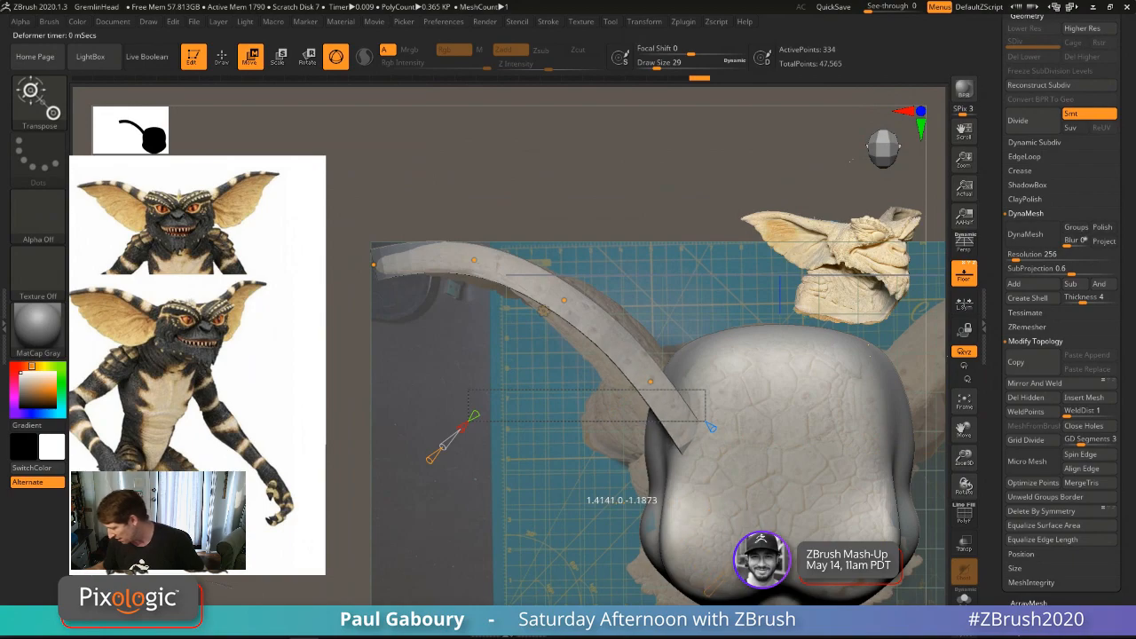
pyautogui.moveTo(763, 598); pyautogui.dragTo(783, 587)
pyautogui.moveTo(653, 385); pyautogui.dragTo(655, 392)
pyautogui.moveTo(565, 300); pyautogui.dragTo(563, 303)
pyautogui.moveTo(654, 391); pyautogui.dragTo(652, 395)
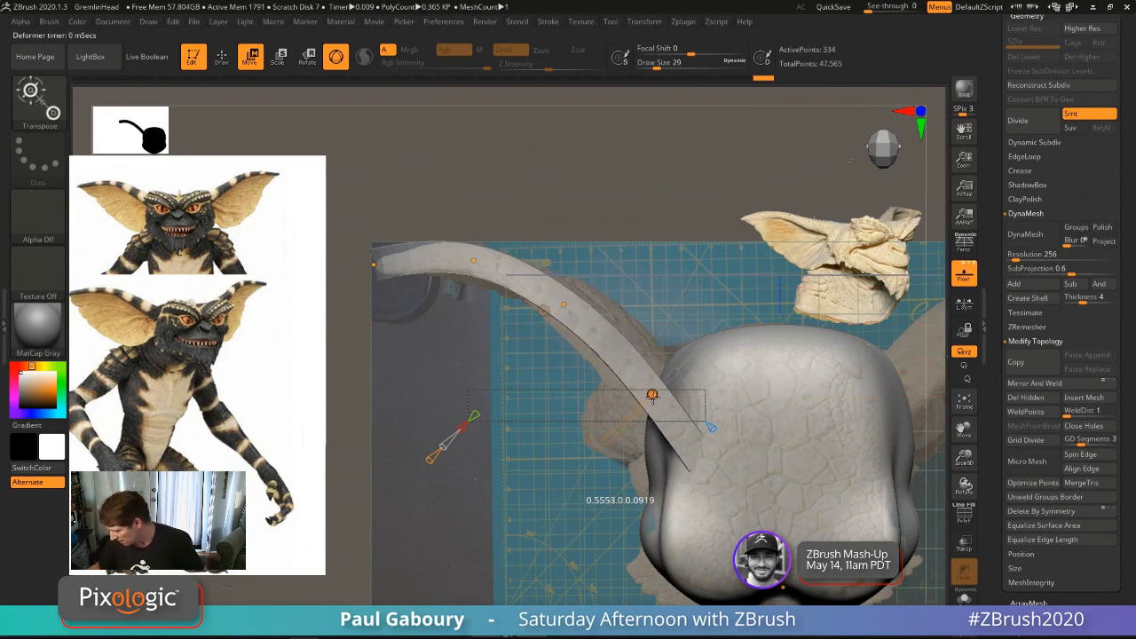
# Step: Nudge the bend-curve points along the ear's outer half so it follows the arc of the reference ear more closely
pyautogui.moveTo(562, 303); pyautogui.dragTo(564, 306)
pyautogui.moveTo(473, 261); pyautogui.dragTo(473, 266)
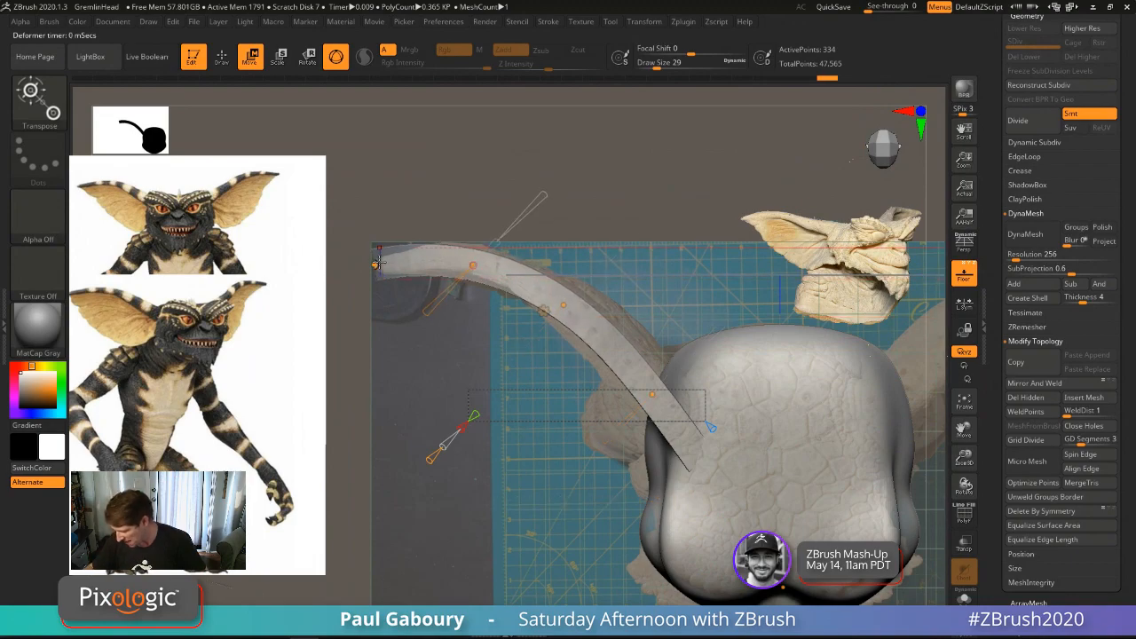
pyautogui.moveTo(376, 264); pyautogui.dragTo(378, 267)
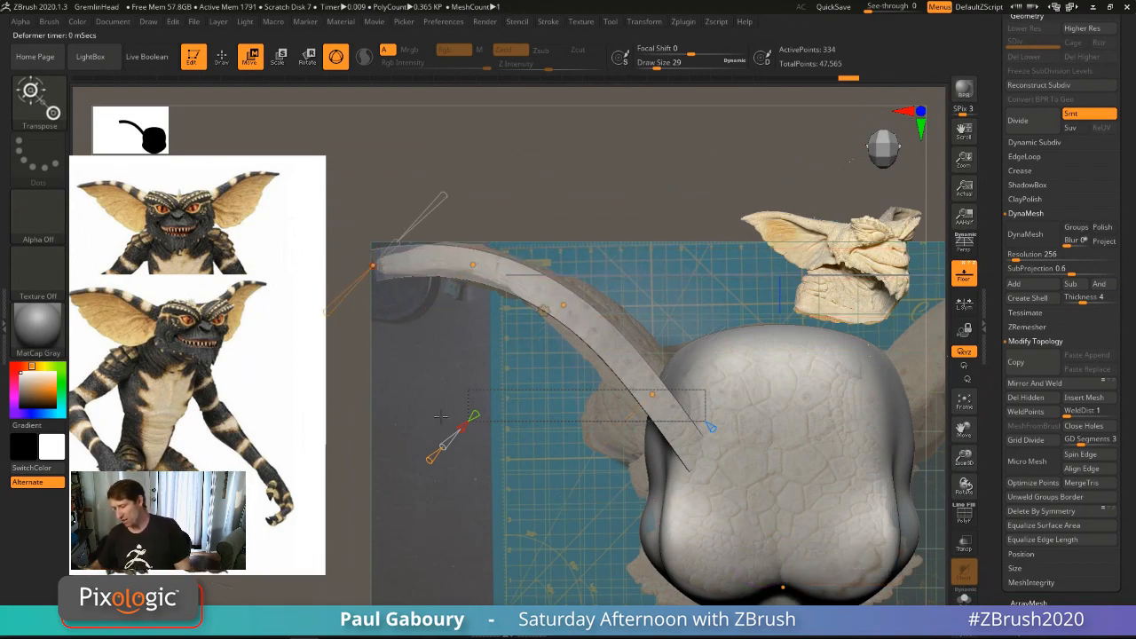
pyautogui.click(474, 263)
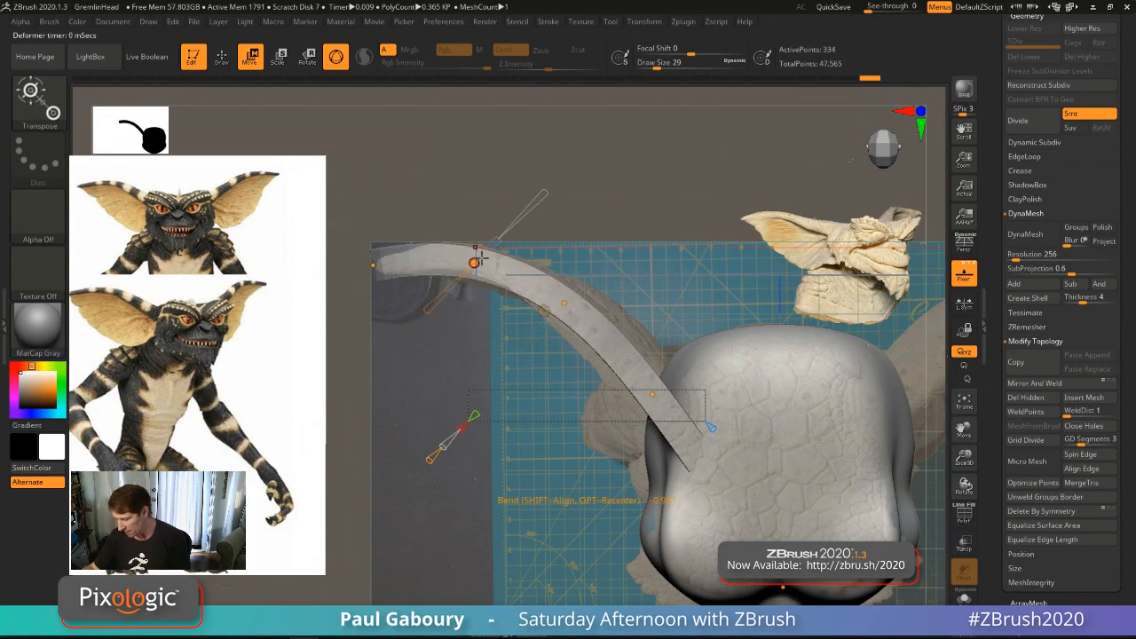
pyautogui.click(658, 394)
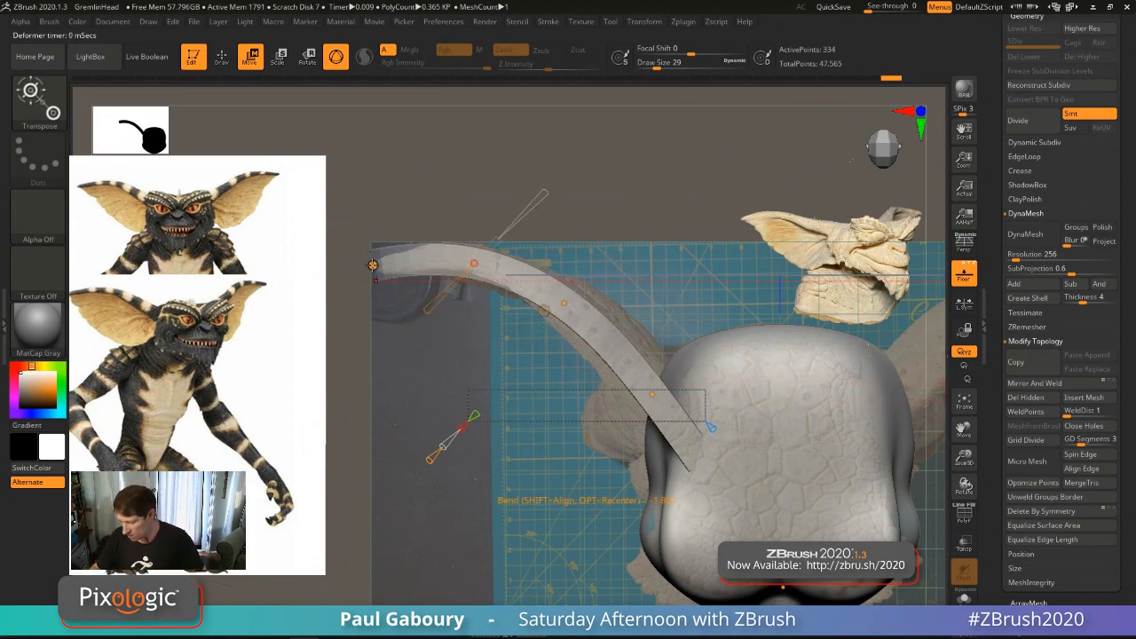
pyautogui.click(373, 265)
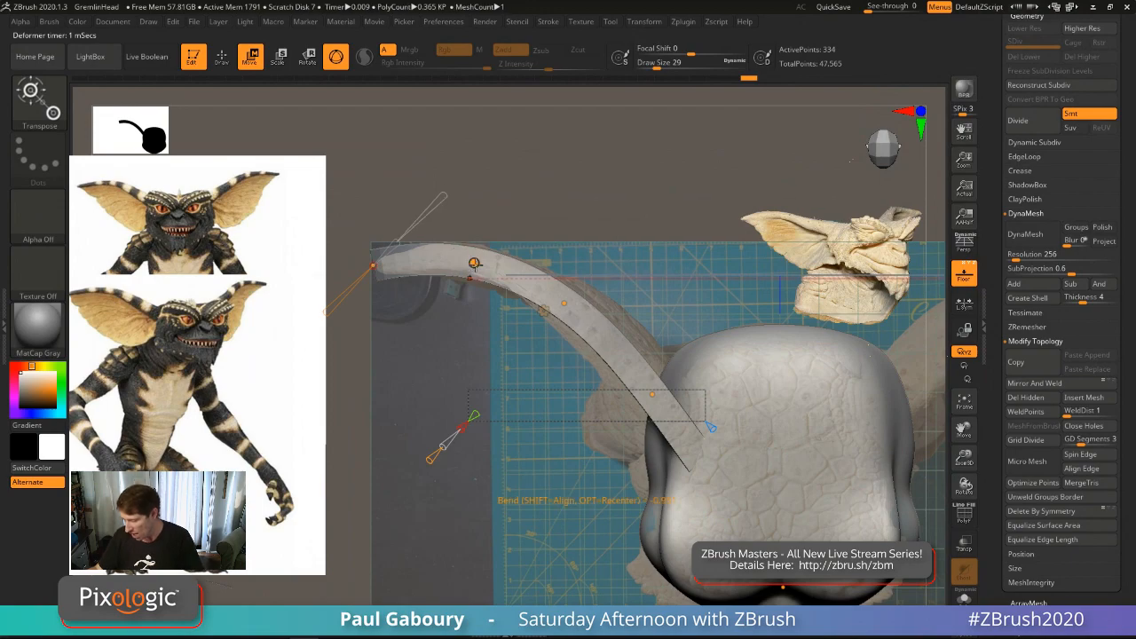
# Step: Try twisting the ear at the second bend-curve point from its tip
pyautogui.click(473, 263)
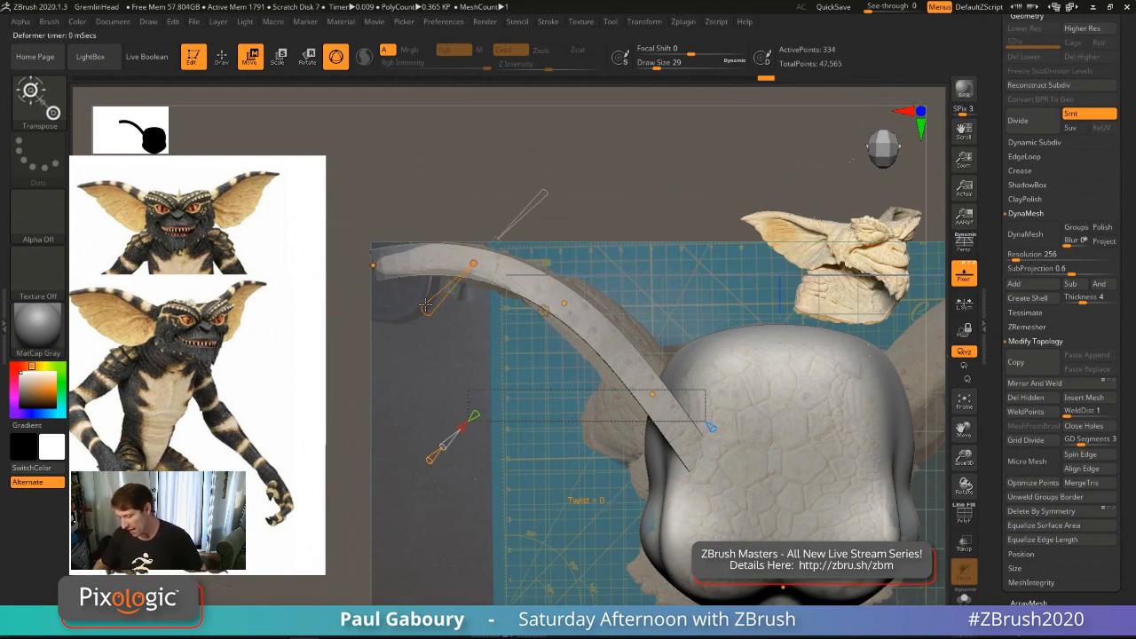
pyautogui.moveTo(433, 318)
pyautogui.mouseDown()
pyautogui.moveTo(420, 316)
pyautogui.moveTo(453, 289)
pyautogui.moveTo(414, 330)
pyautogui.moveTo(427, 315)
pyautogui.mouseUp()
pyautogui.hotkey('ctrl', 'z')
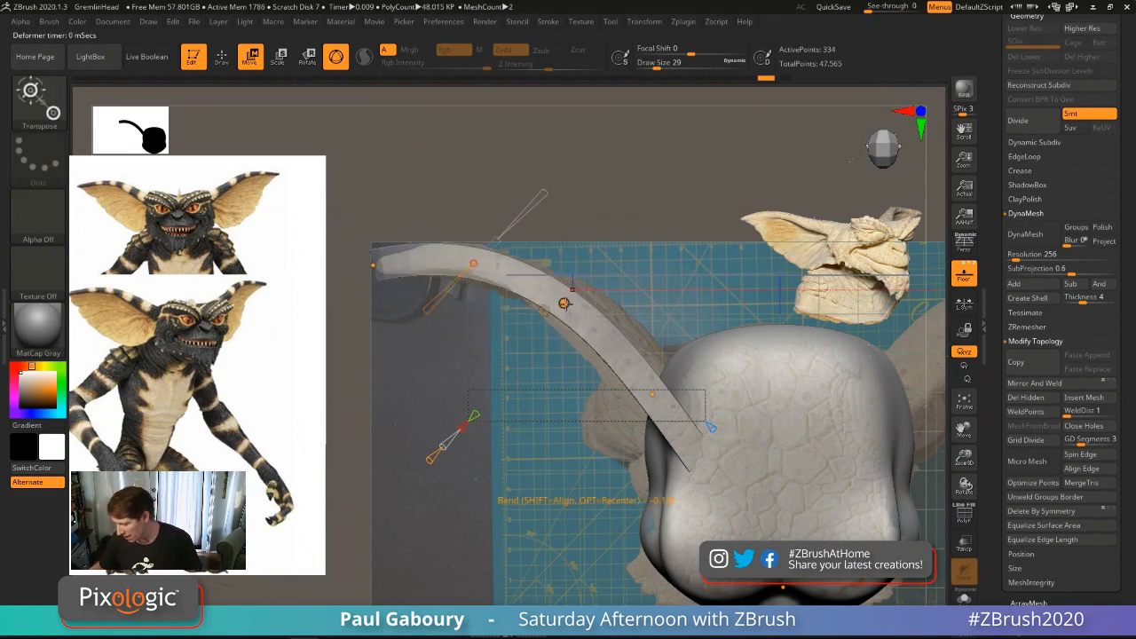
# Step: Taper the ear towards its tip by scaling down its cross-section at the outermost bend-curve points
pyautogui.click(565, 311)
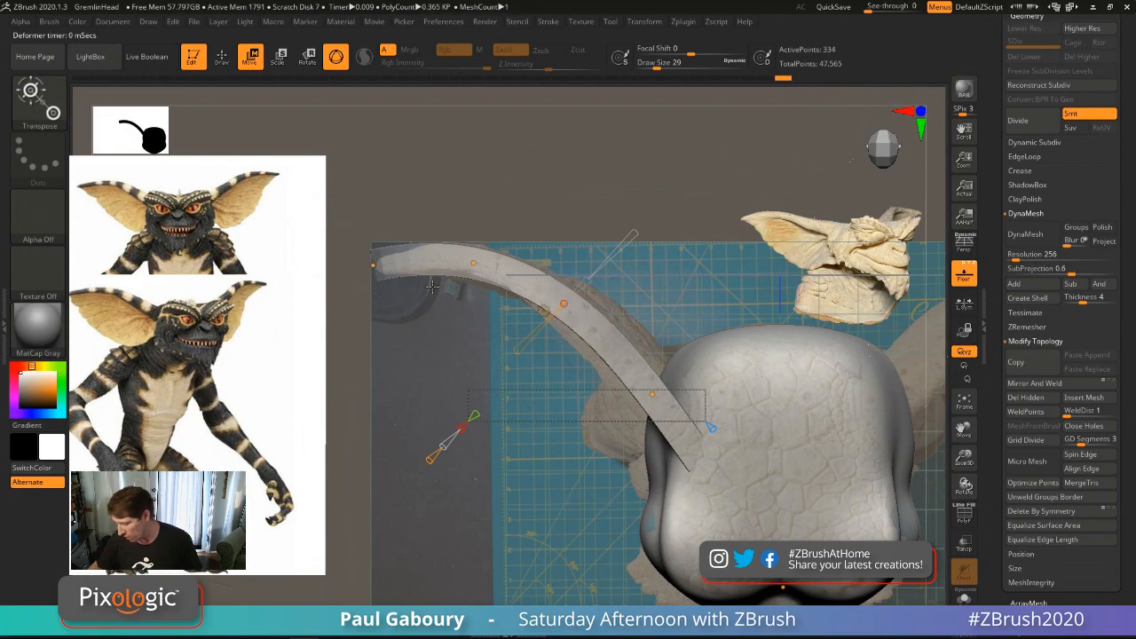
pyautogui.click(374, 265)
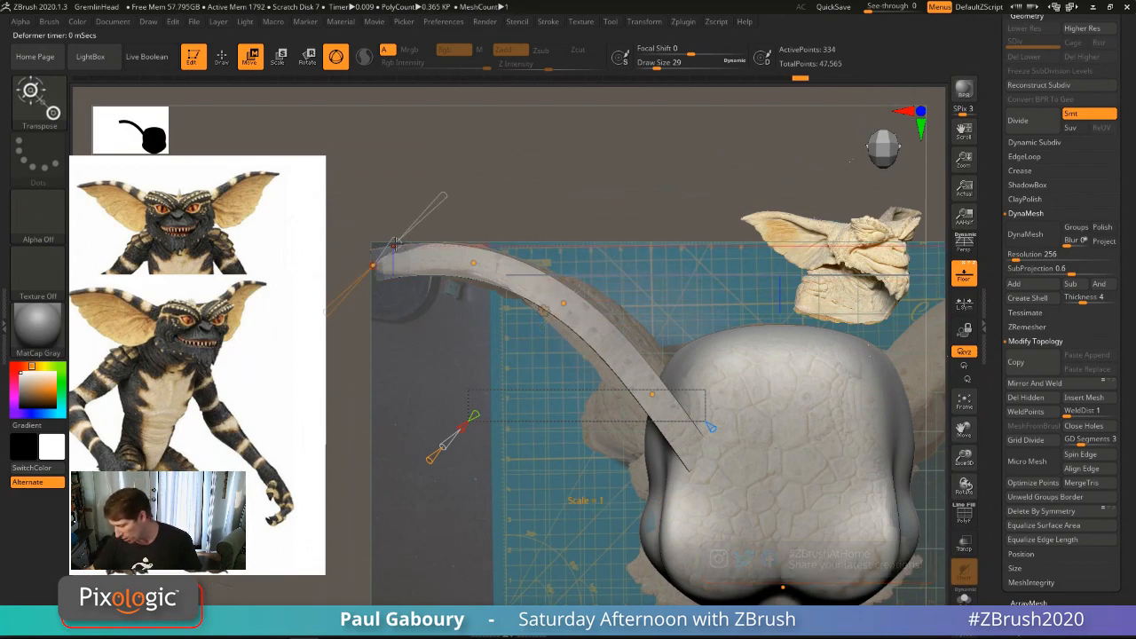
pyautogui.moveTo(397, 242); pyautogui.dragTo(390, 246)
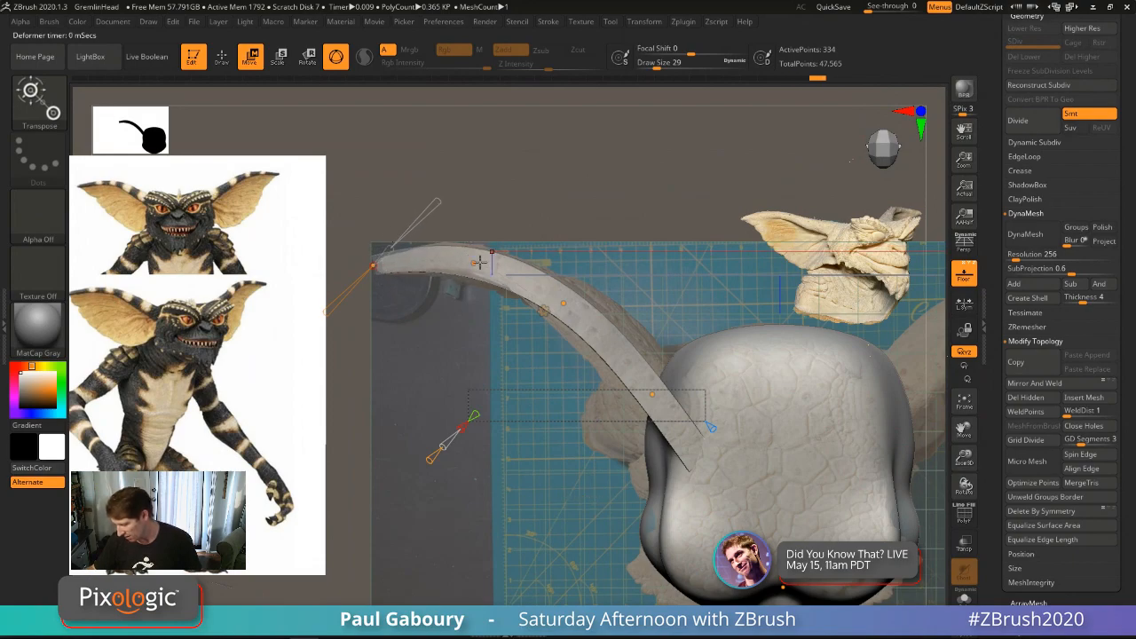
pyautogui.moveTo(496, 240); pyautogui.dragTo(492, 245)
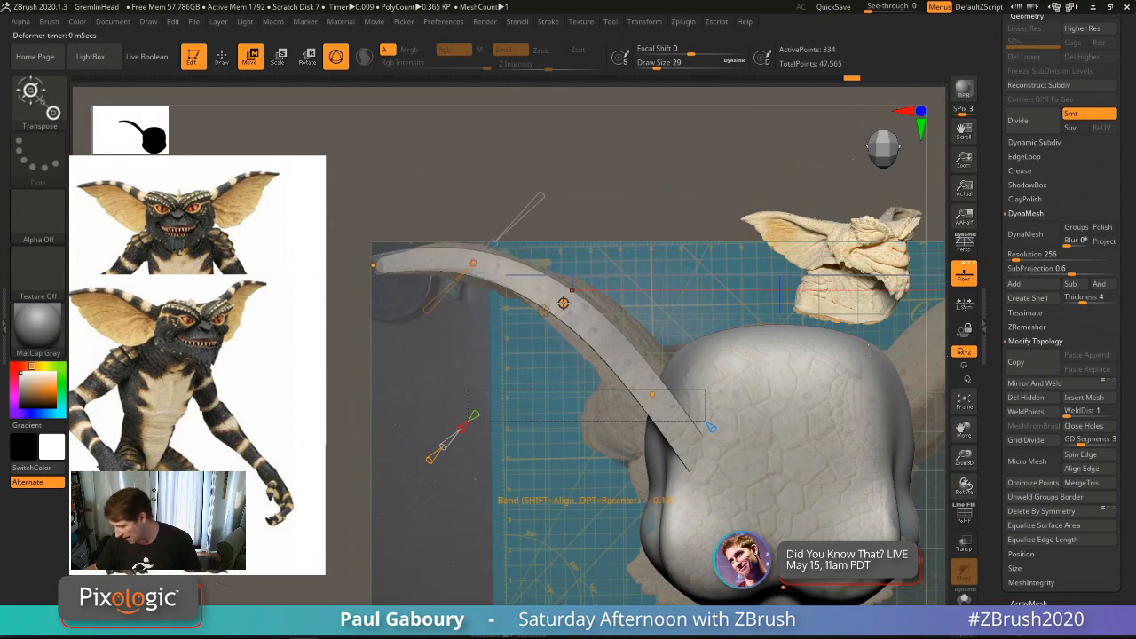
pyautogui.click(374, 265)
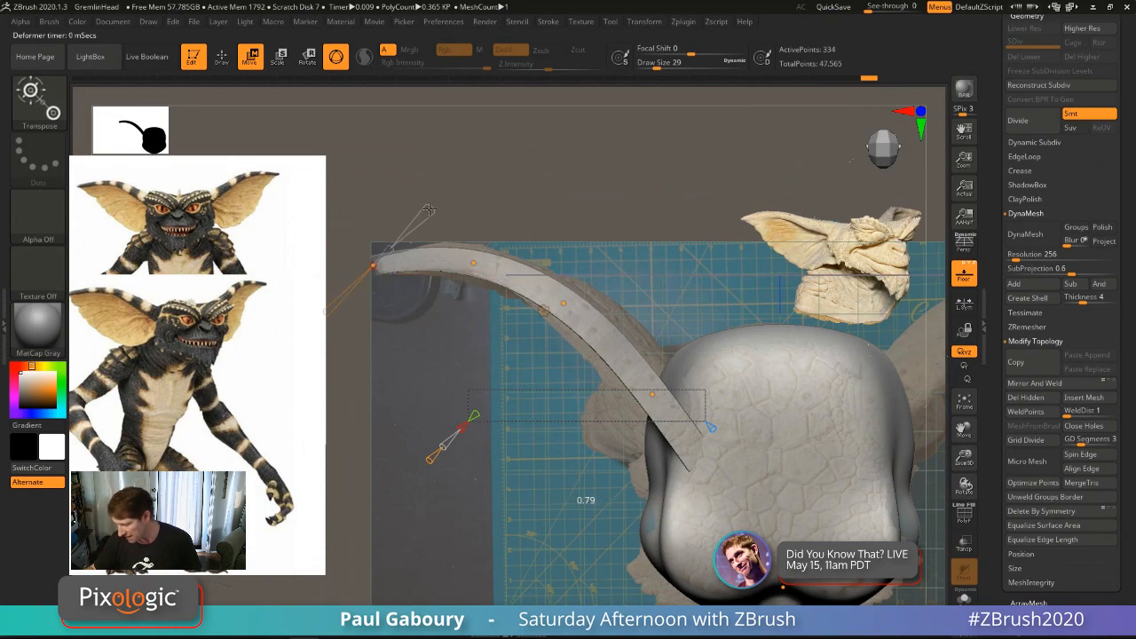
pyautogui.moveTo(407, 229); pyautogui.dragTo(462, 175)
pyautogui.moveTo(439, 404); pyautogui.dragTo(539, 351)
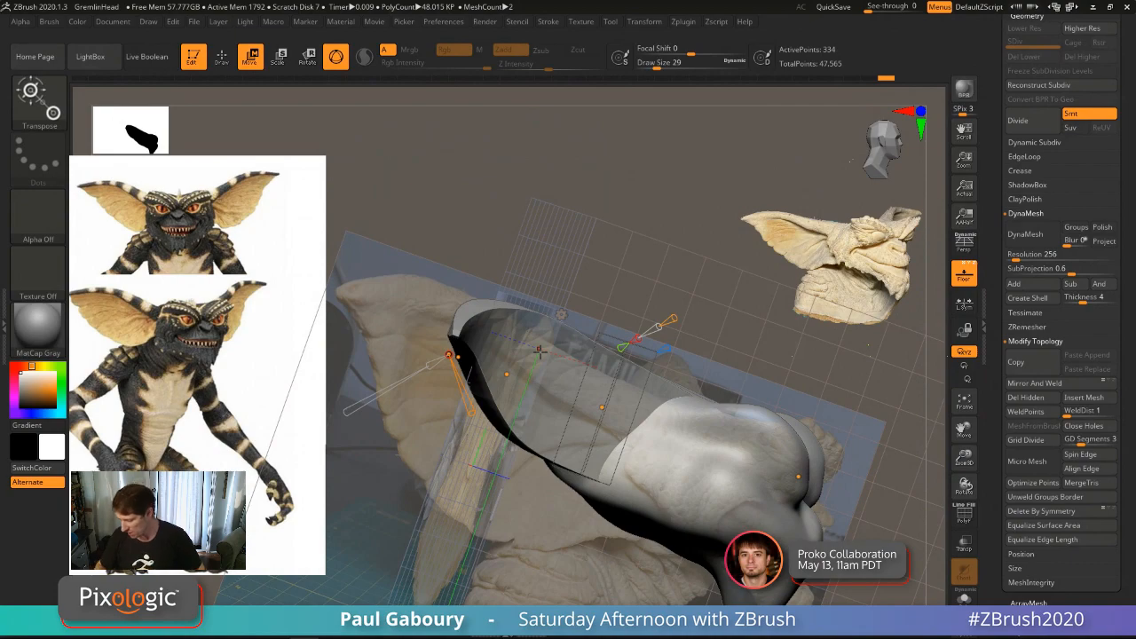
pyautogui.moveTo(430, 365); pyautogui.dragTo(360, 408)
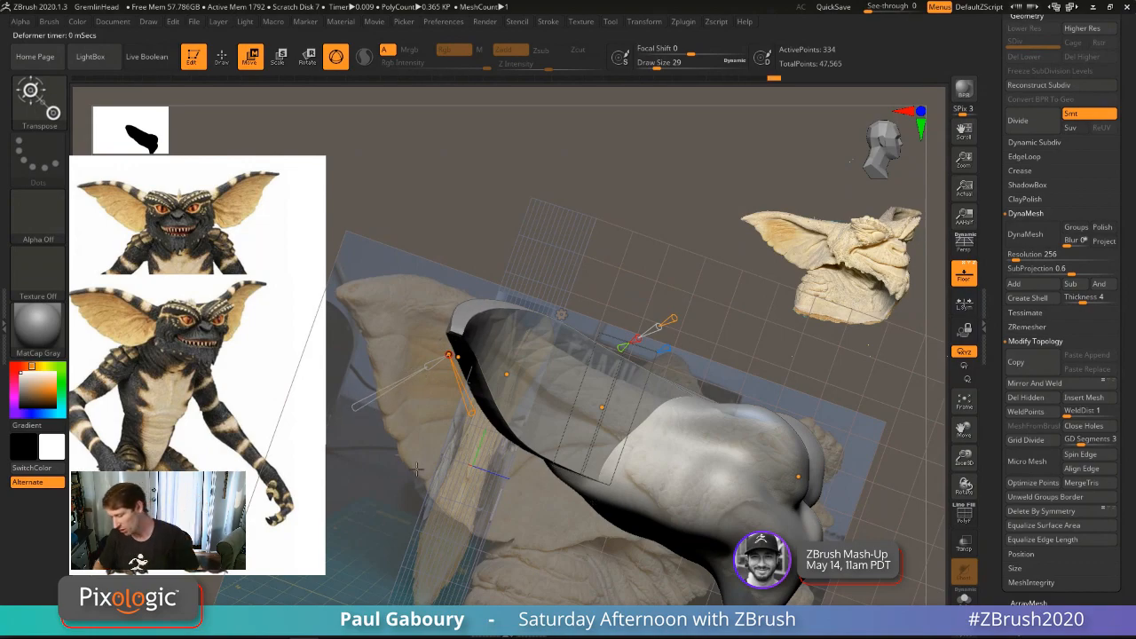
pyautogui.moveTo(363, 502); pyautogui.dragTo(512, 591)
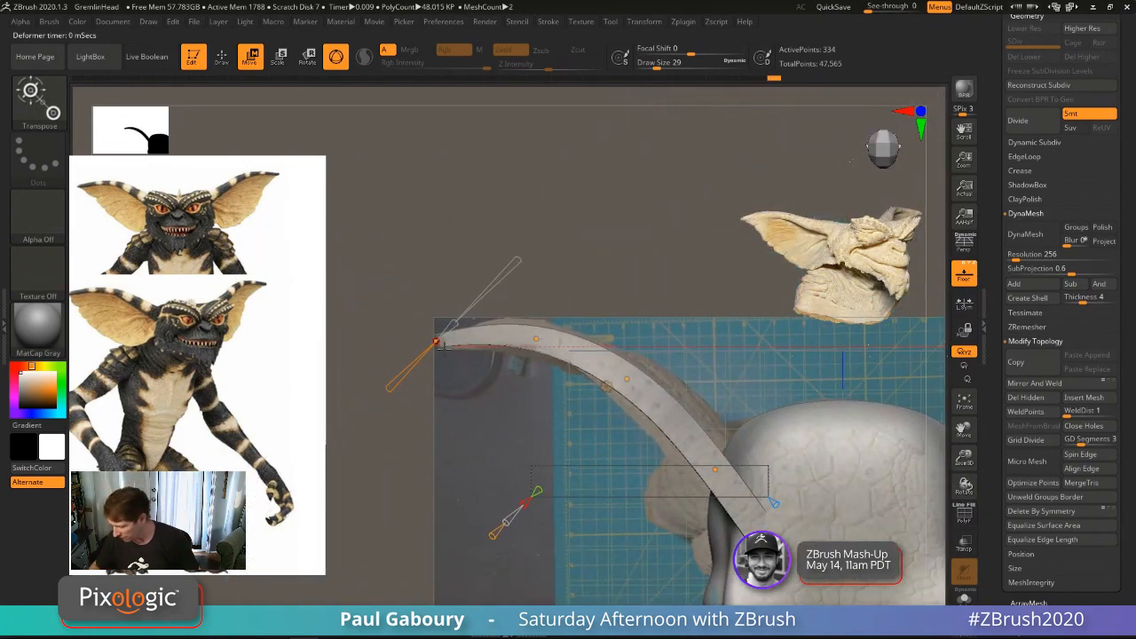
# Step: Thicken the ear towards the head by scaling up its cross-section at the second, third and fourth bend-curve points from the tip
pyautogui.click(554, 330)
pyautogui.moveTo(562, 321); pyautogui.dragTo(566, 316)
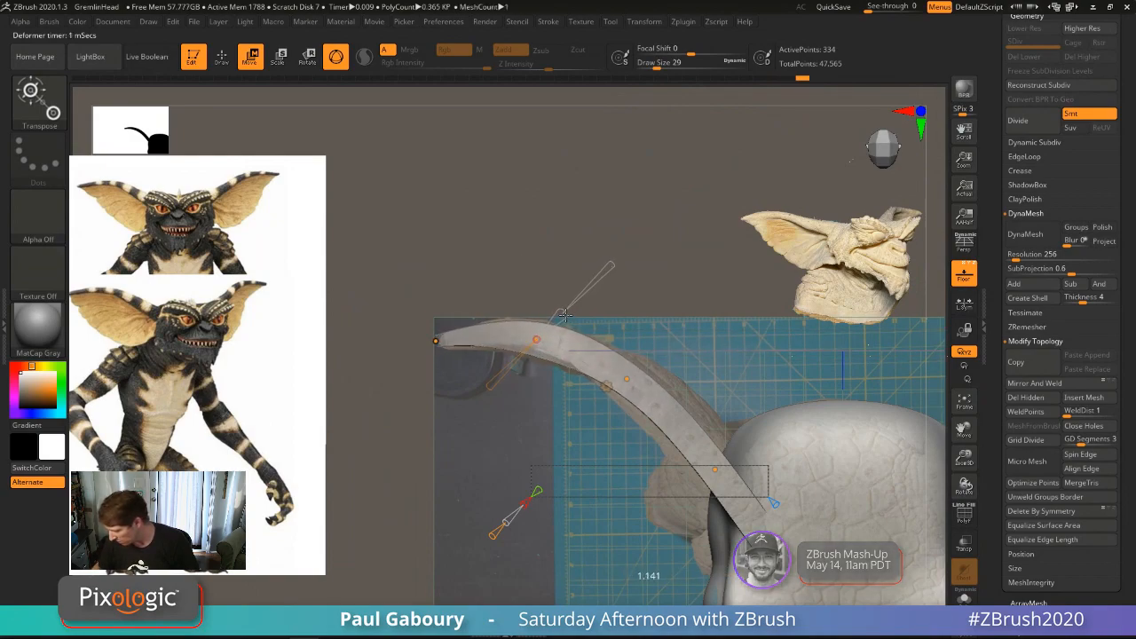
pyautogui.moveTo(646, 368); pyautogui.dragTo(652, 362)
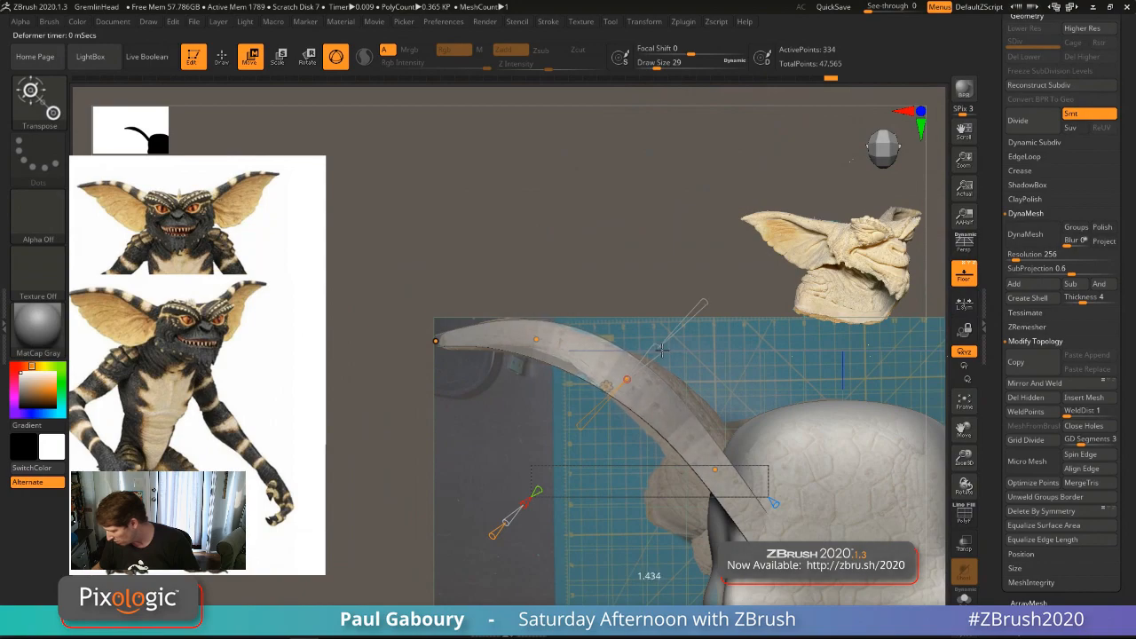
pyautogui.moveTo(752, 459); pyautogui.dragTo(761, 435)
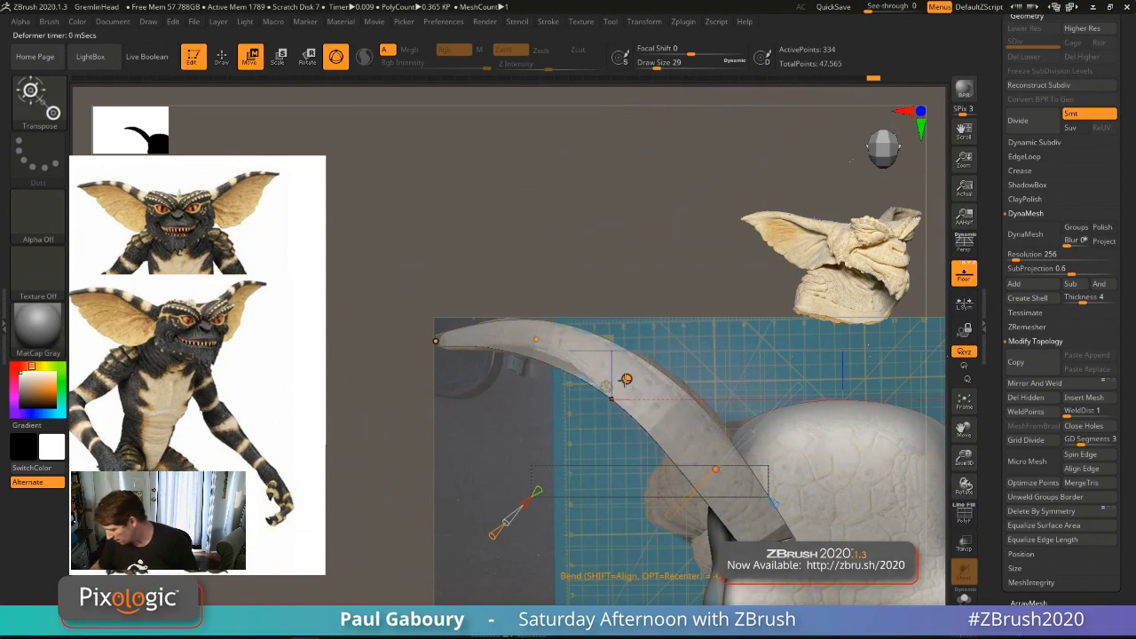
pyautogui.moveTo(653, 359); pyautogui.dragTo(663, 347)
# Step: In front view, switch the ear from the Bend Curve deformer back to Gizmo 3D and scale it down slightly
pyautogui.keyDown('alt'); pyautogui.moveTo(749, 483); pyautogui.dragTo(677, 391, button='right'); pyautogui.keyUp('alt')
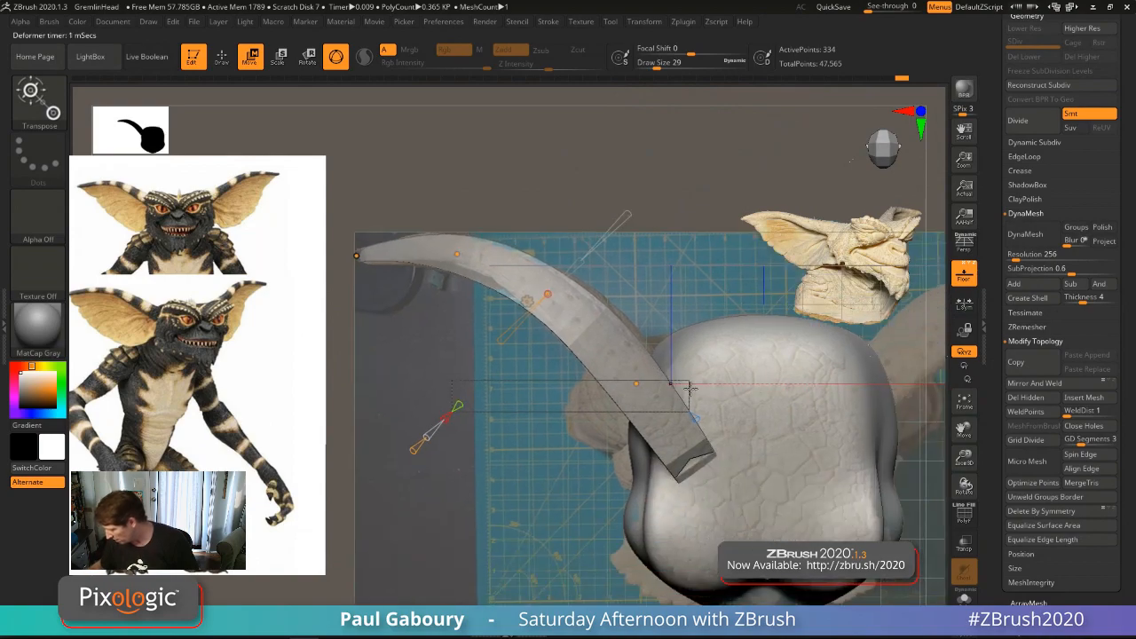
pyautogui.keyDown('alt'); pyautogui.moveTo(796, 491); pyautogui.dragTo(733, 416, button='right'); pyautogui.keyUp('alt')
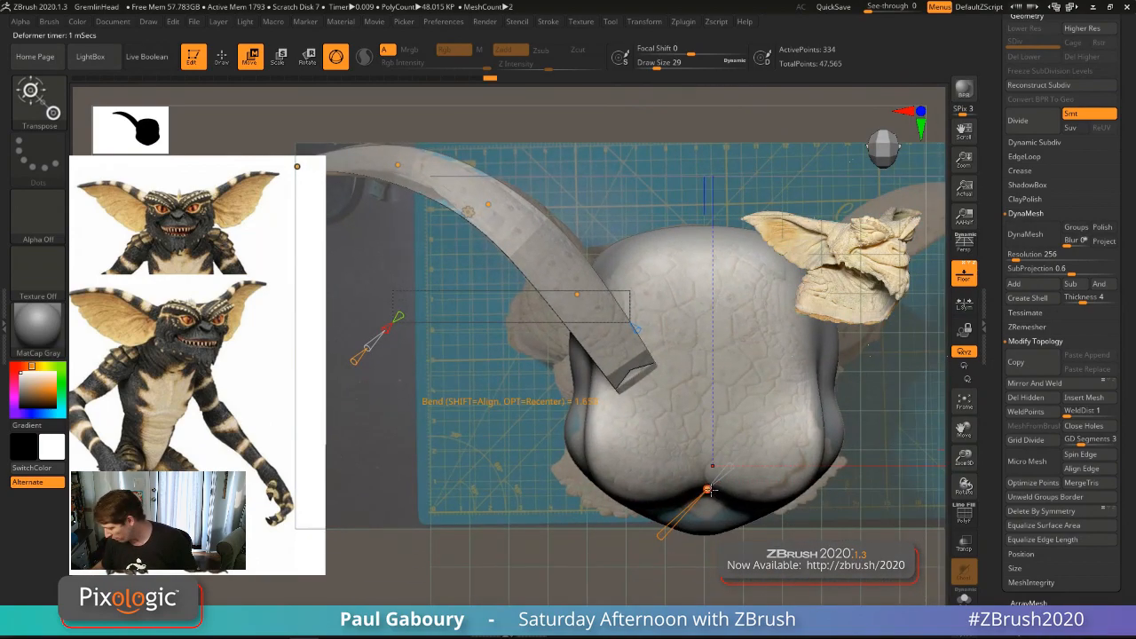
pyautogui.keyDown('ctrl'); pyautogui.moveTo(718, 490); pyautogui.dragTo(641, 438, button='right'); pyautogui.keyUp('ctrl')
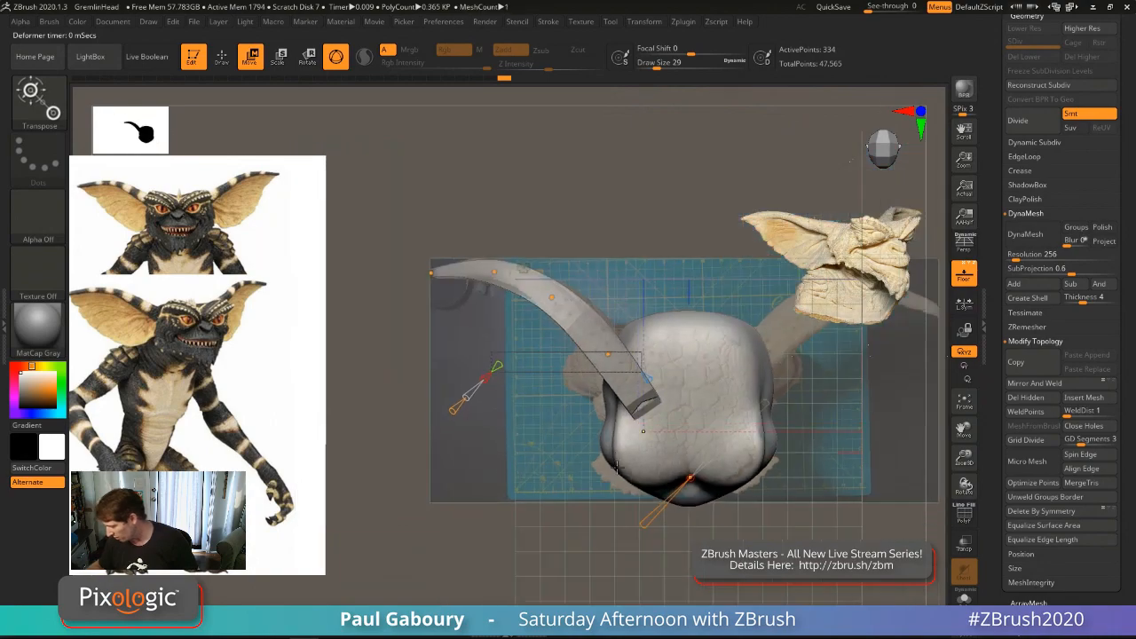
pyautogui.moveTo(675, 479); pyautogui.dragTo(654, 306, button='right')
pyautogui.keyDown('shift'); pyautogui.moveTo(725, 450); pyautogui.dragTo(677, 368, button='right'); pyautogui.keyUp('shift')
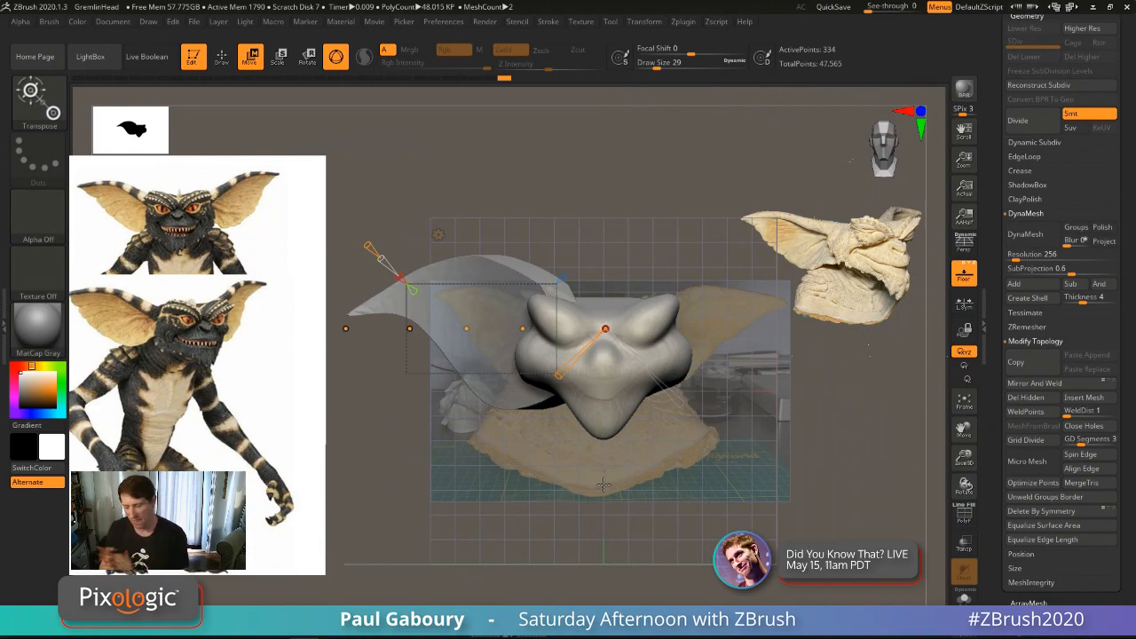
pyautogui.click(438, 234)
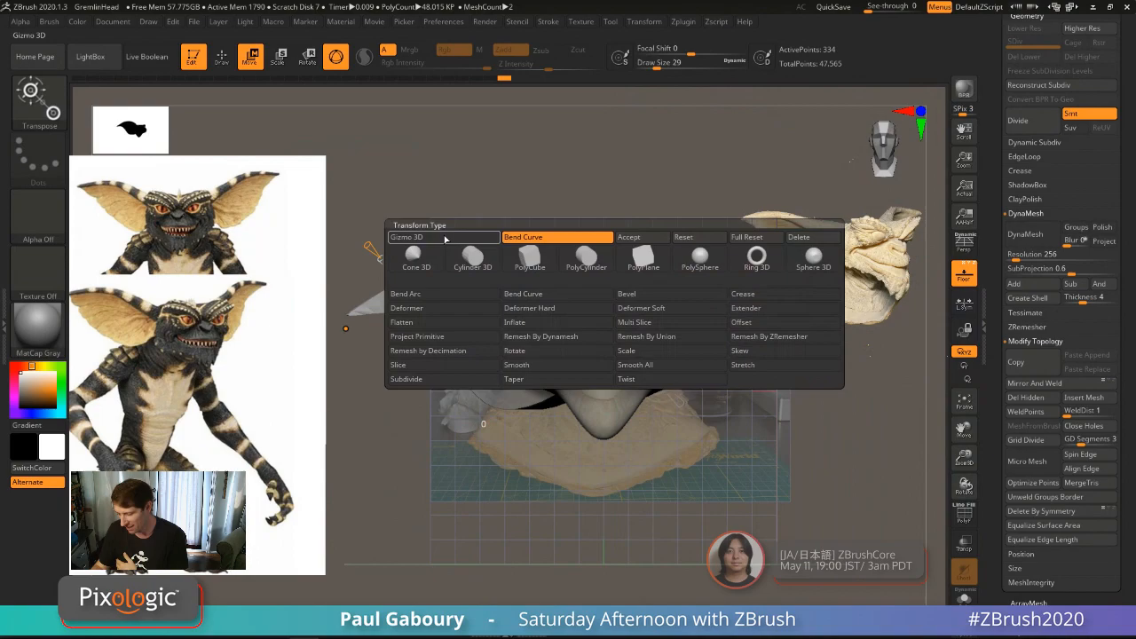
pyautogui.click(555, 295)
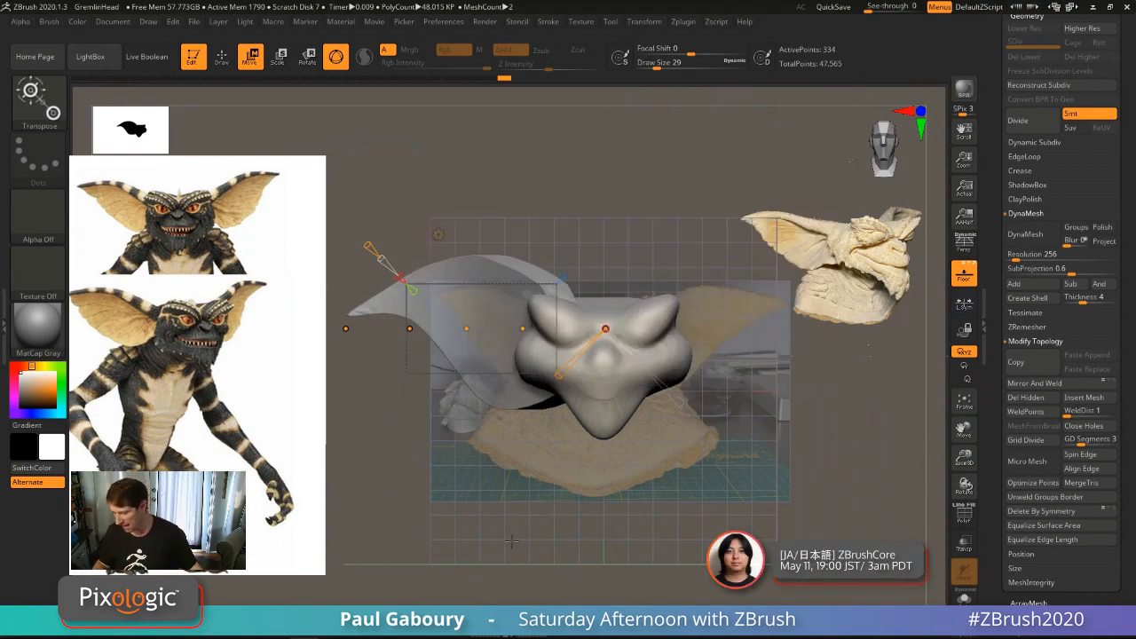
pyautogui.hotkey('ctrl', 'z')
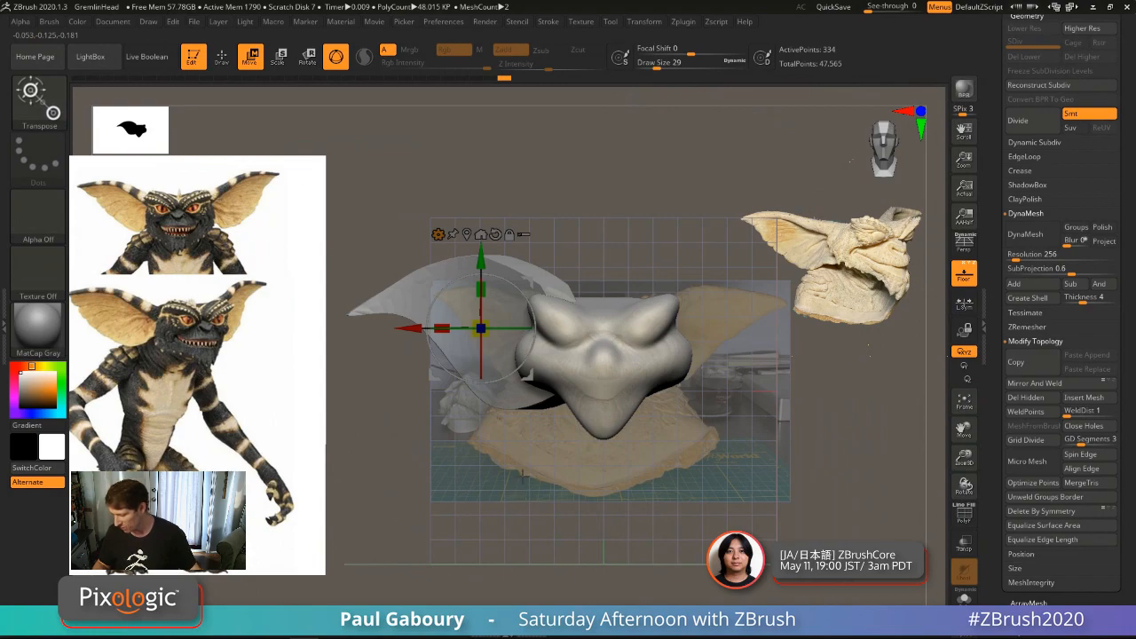
pyautogui.moveTo(481, 329); pyautogui.dragTo(486, 354)
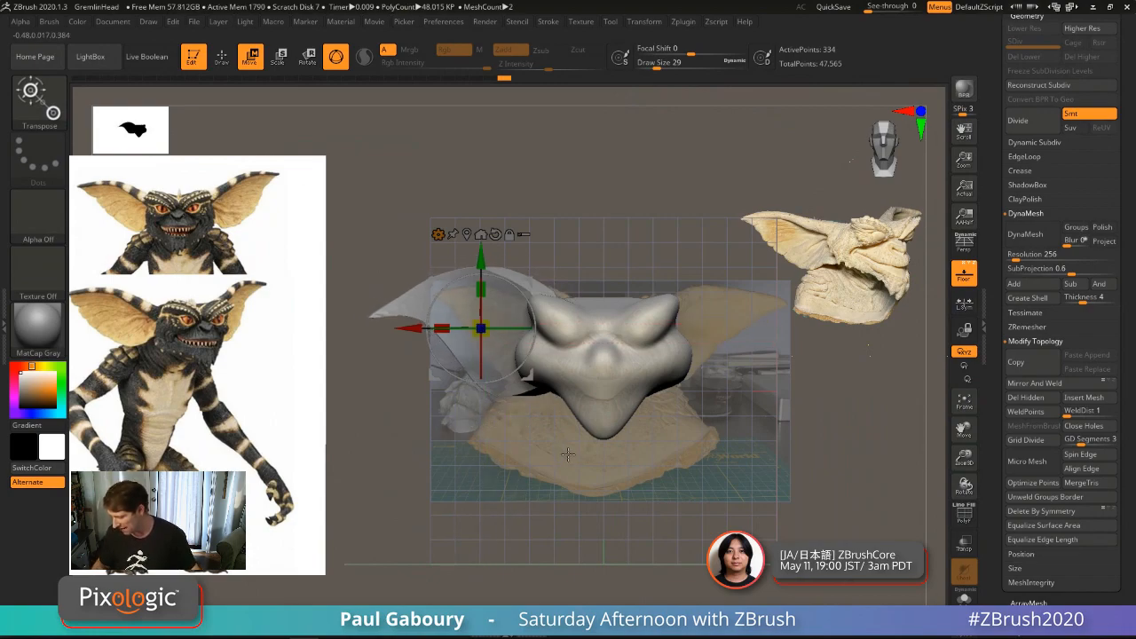
pyautogui.moveTo(568, 454)
pyautogui.mouseDown()
pyautogui.moveTo(608, 451)
pyautogui.moveTo(574, 442)
pyautogui.mouseUp()
# Step: Isolate the ear to relocate the gizmo's pivot to its inner base, and show the head again
pyautogui.keyDown('alt'); pyautogui.moveTo(412, 330); pyautogui.dragTo(485, 329); pyautogui.keyUp('alt')
pyautogui.click(954, 588)
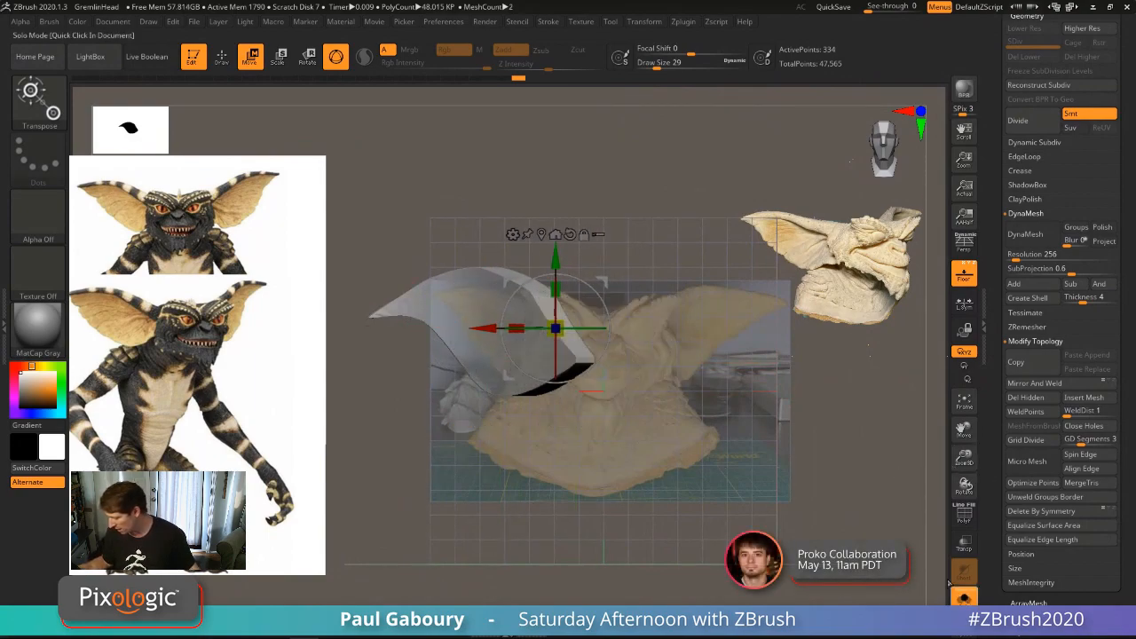
pyautogui.keyDown('ctrl'); pyautogui.moveTo(639, 393); pyautogui.dragTo(657, 414, button='right'); pyautogui.keyUp('ctrl')
pyautogui.moveTo(612, 377)
pyautogui.mouseDown(button='right')
pyautogui.moveTo(647, 375)
pyautogui.moveTo(634, 382)
pyautogui.moveTo(667, 453)
pyautogui.moveTo(670, 376)
pyautogui.mouseUp(button='right')
pyautogui.keyDown('alt'); pyautogui.click(631, 375); pyautogui.keyUp('alt')
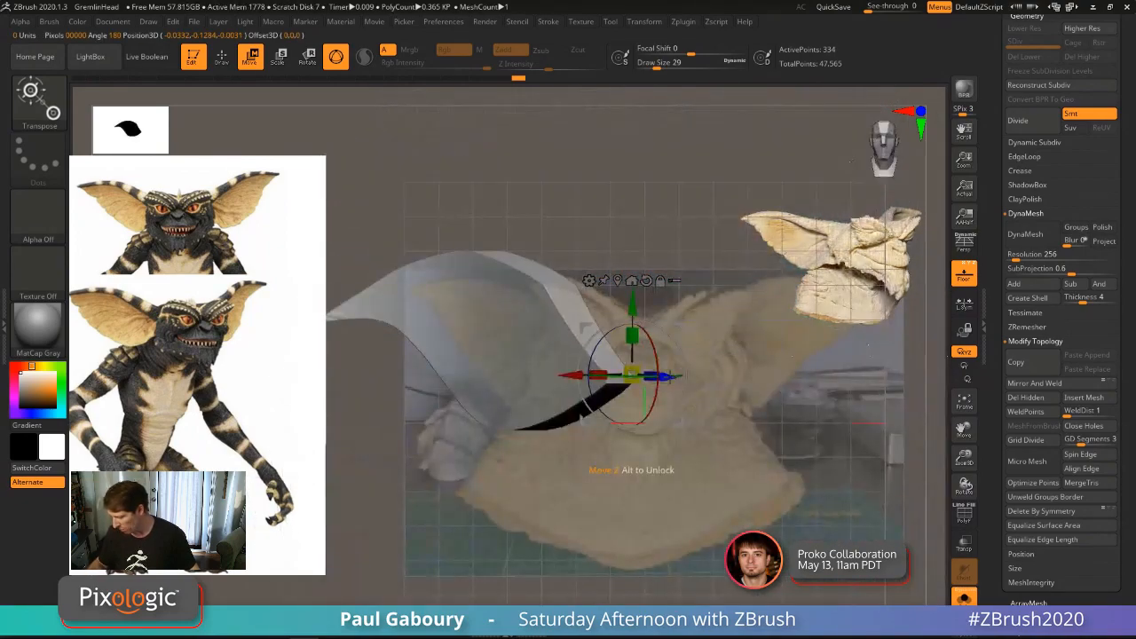
pyautogui.click(964, 595)
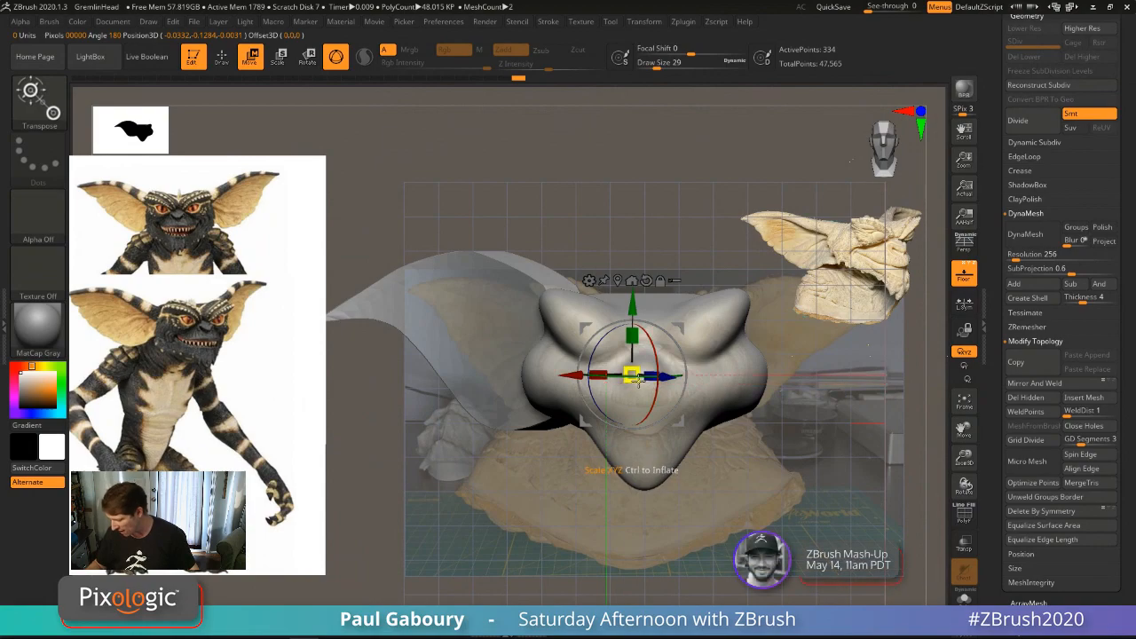
# Step: Scale the ear down further from its base and shift it upward and outward to line up with the front-view reference ear
pyautogui.moveTo(636, 379); pyautogui.dragTo(630, 374)
pyautogui.keyDown('alt'); pyautogui.moveTo(559, 536); pyautogui.dragTo(556, 509, button='right'); pyautogui.keyUp('alt')
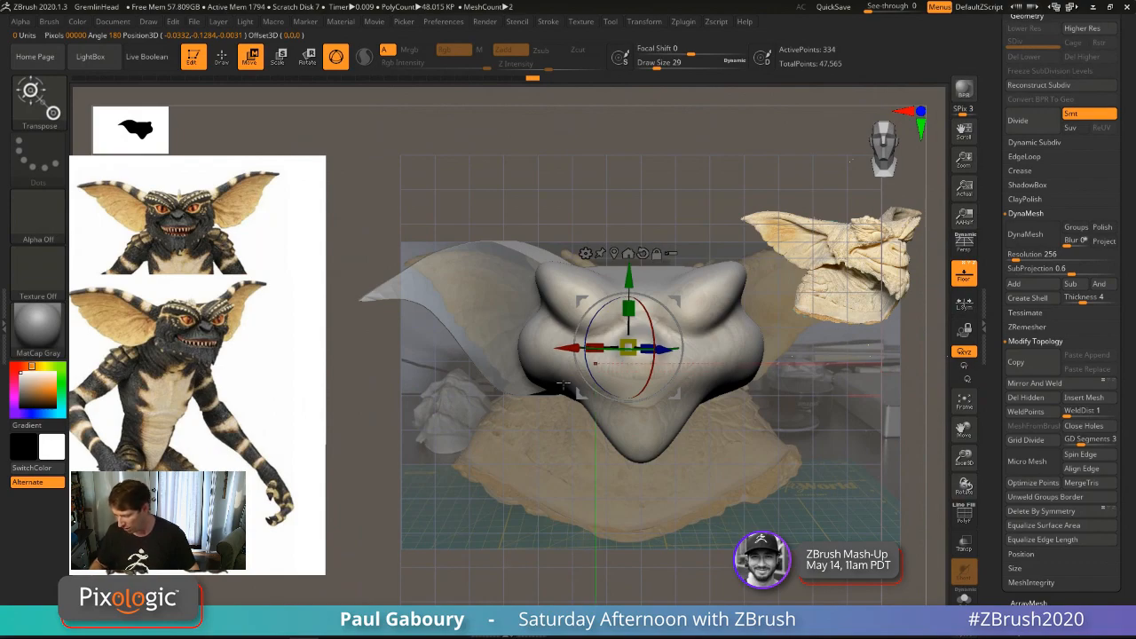
pyautogui.moveTo(628, 348); pyautogui.dragTo(627, 348)
pyautogui.moveTo(628, 351); pyautogui.dragTo(629, 352)
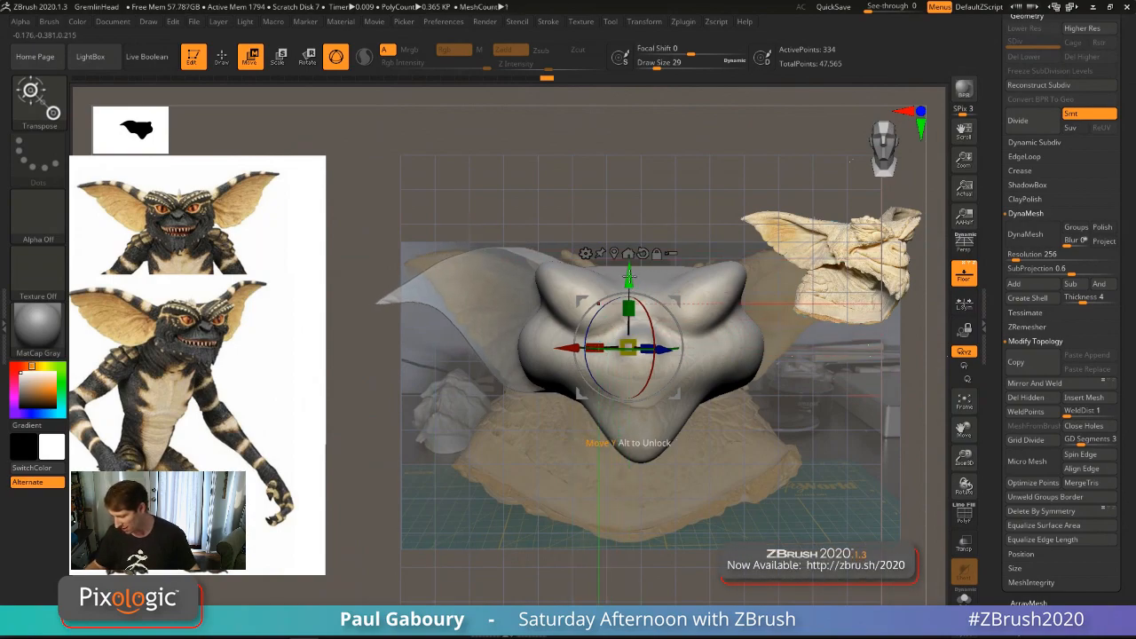
pyautogui.moveTo(629, 278); pyautogui.dragTo(609, 273)
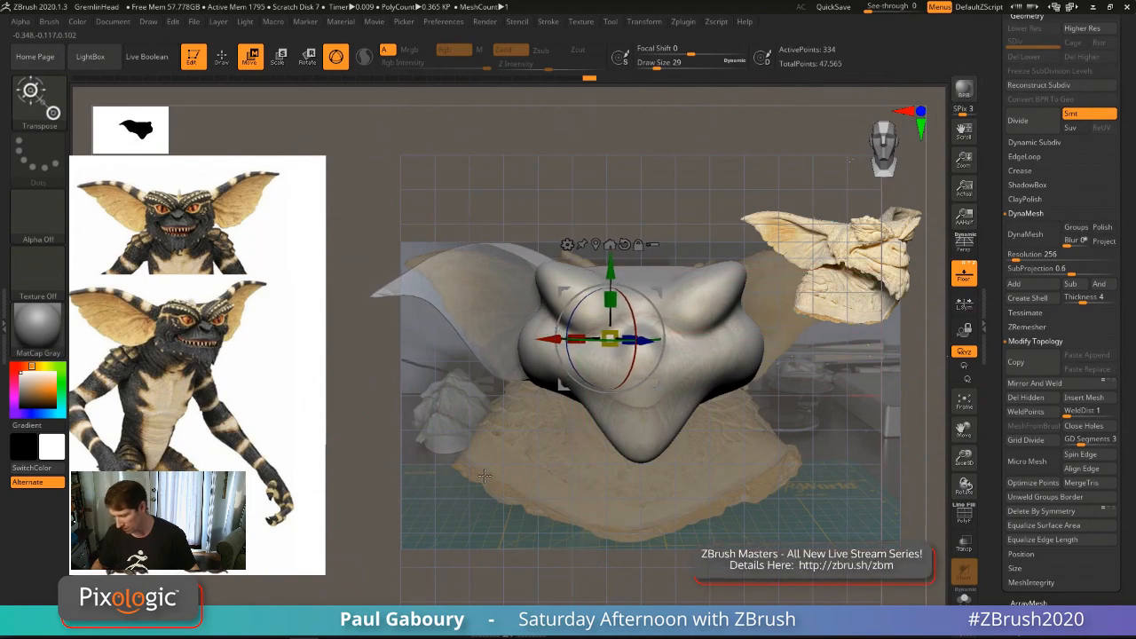
pyautogui.hotkey('ctrl', 'z')
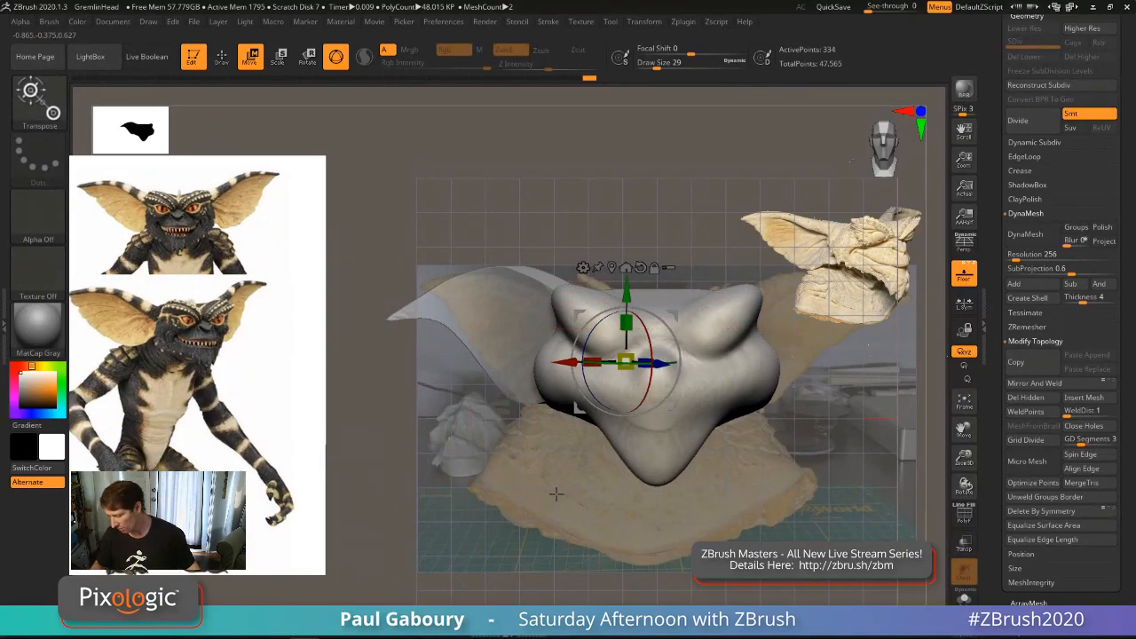
# Step: Return to Draw mode and compare the ear's size and placement with the reference images in top and front views
pyautogui.press('q')
pyautogui.moveTo(551, 490)
pyautogui.mouseDown(button='right')
pyautogui.moveTo(553, 475)
pyautogui.moveTo(577, 526)
pyautogui.moveTo(565, 527)
pyautogui.mouseUp(button='right')
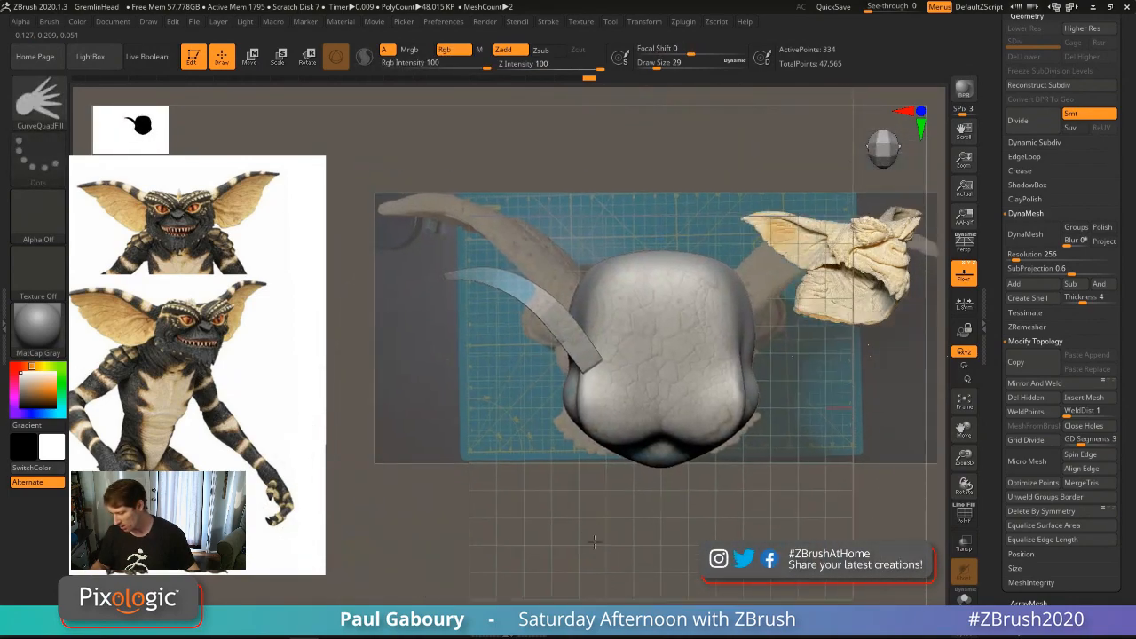
pyautogui.keyDown('alt'); pyautogui.moveTo(583, 484); pyautogui.dragTo(536, 494, button='right'); pyautogui.keyUp('alt')
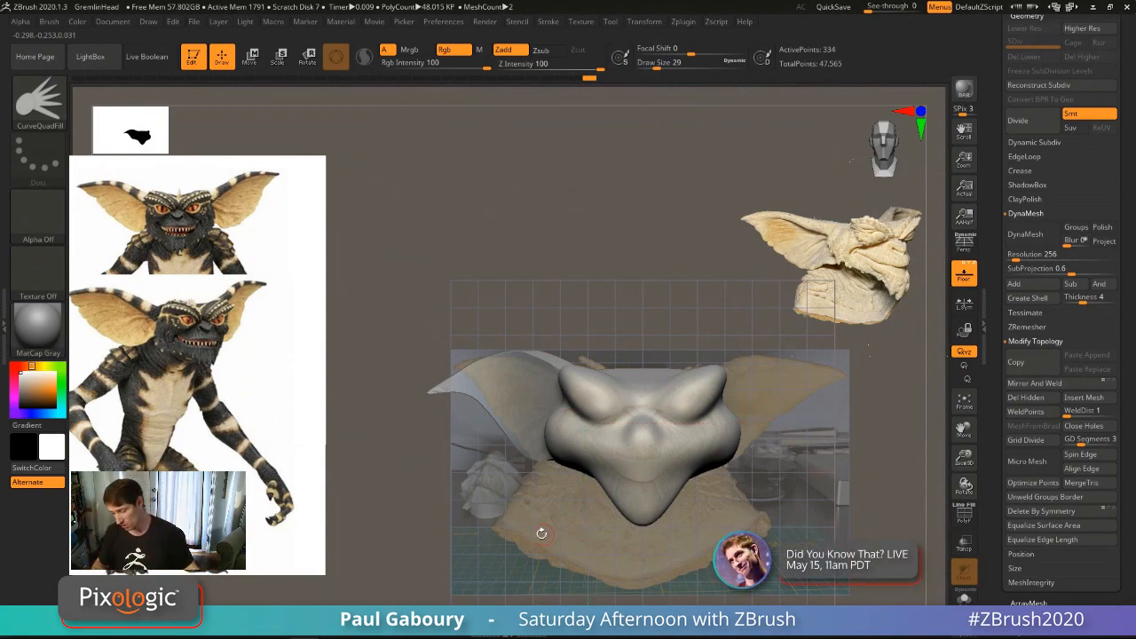
# Step: In top view, enlarge, rotate and move the ear so it follows the curved ear in the top reference image
pyautogui.moveTo(515, 497); pyautogui.dragTo(532, 568, button='right')
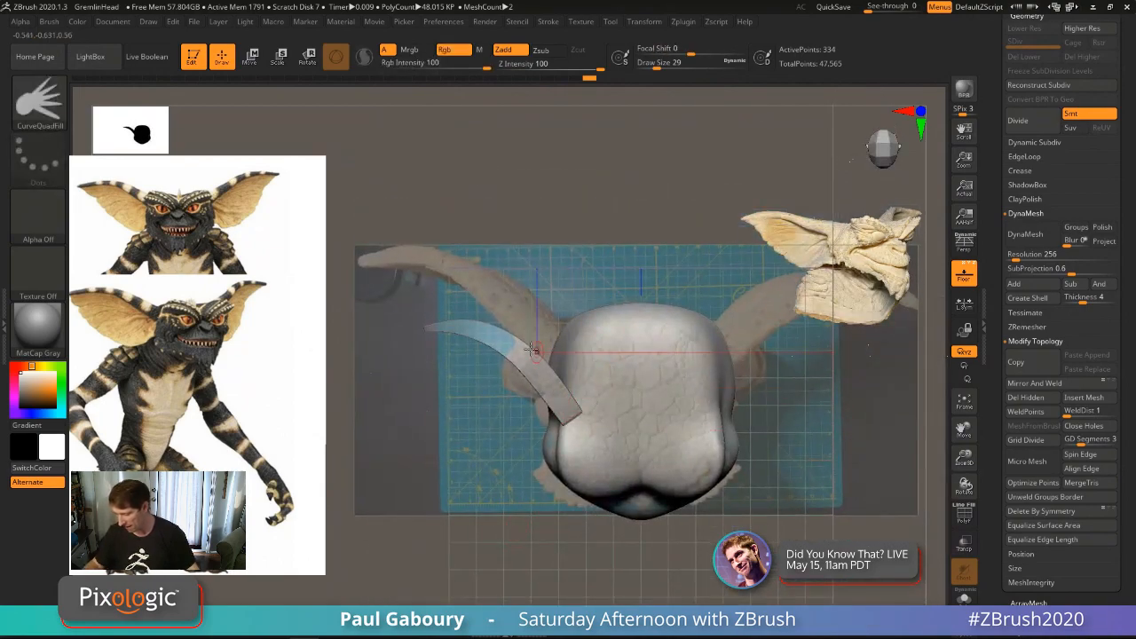
pyautogui.press('w')
pyautogui.moveTo(616, 471); pyautogui.dragTo(631, 474)
pyautogui.moveTo(664, 518); pyautogui.dragTo(642, 504)
pyautogui.moveTo(544, 474); pyautogui.dragTo(547, 472)
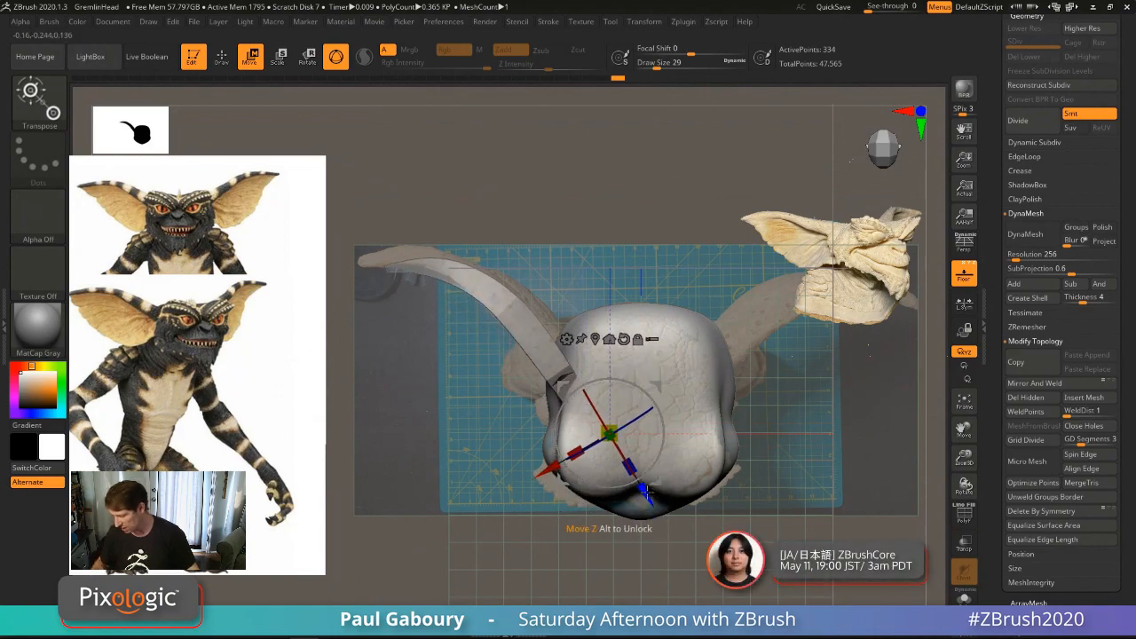
pyautogui.moveTo(646, 495); pyautogui.dragTo(639, 484)
pyautogui.moveTo(547, 459); pyautogui.dragTo(544, 459)
pyautogui.moveTo(611, 425); pyautogui.dragTo(585, 457)
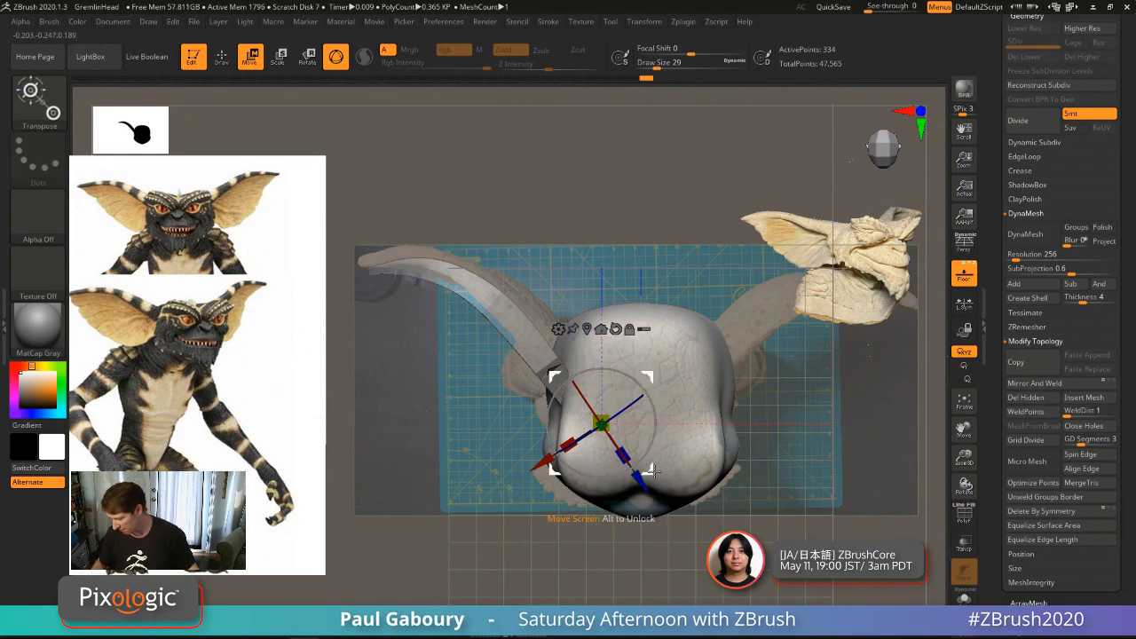
pyautogui.moveTo(653, 471); pyautogui.dragTo(650, 460)
# Step: In front view, scale the ear down slightly and shift it to line up with the front reference ear
pyautogui.moveTo(648, 461); pyautogui.dragTo(635, 446, button='right')
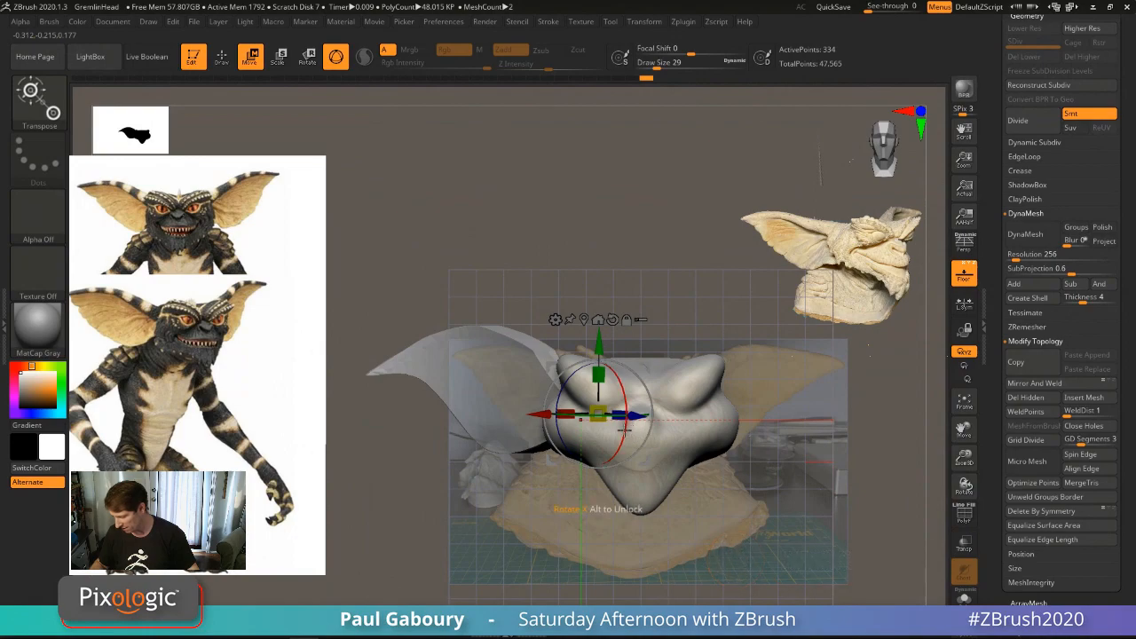
pyautogui.moveTo(600, 416); pyautogui.dragTo(534, 416)
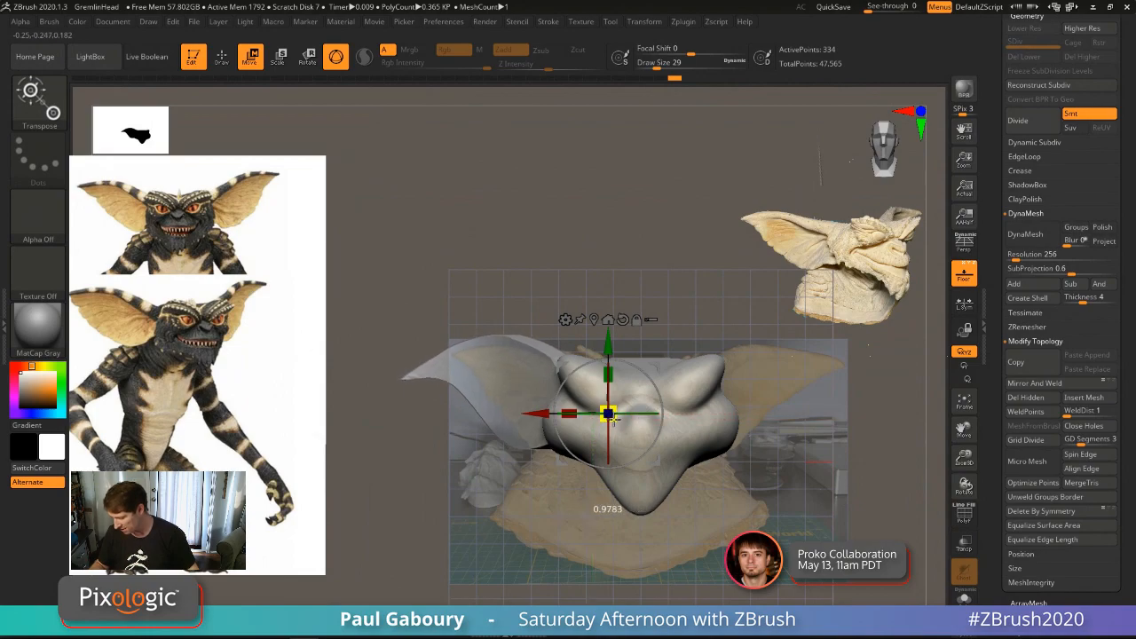
pyautogui.keyDown('alt'); pyautogui.moveTo(732, 505); pyautogui.dragTo(670, 466, button='right'); pyautogui.keyUp('alt')
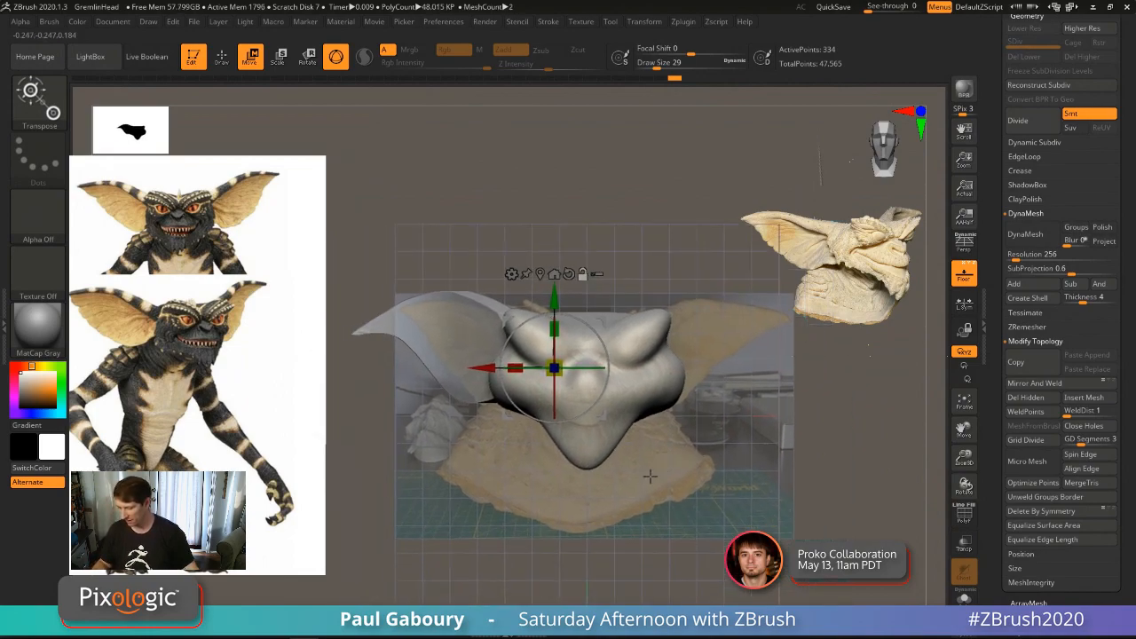
# Step: Hide the floor reference images, return to Draw mode and examine how the ear sits on the head from several sides
pyautogui.hotkey('shift', 'p')
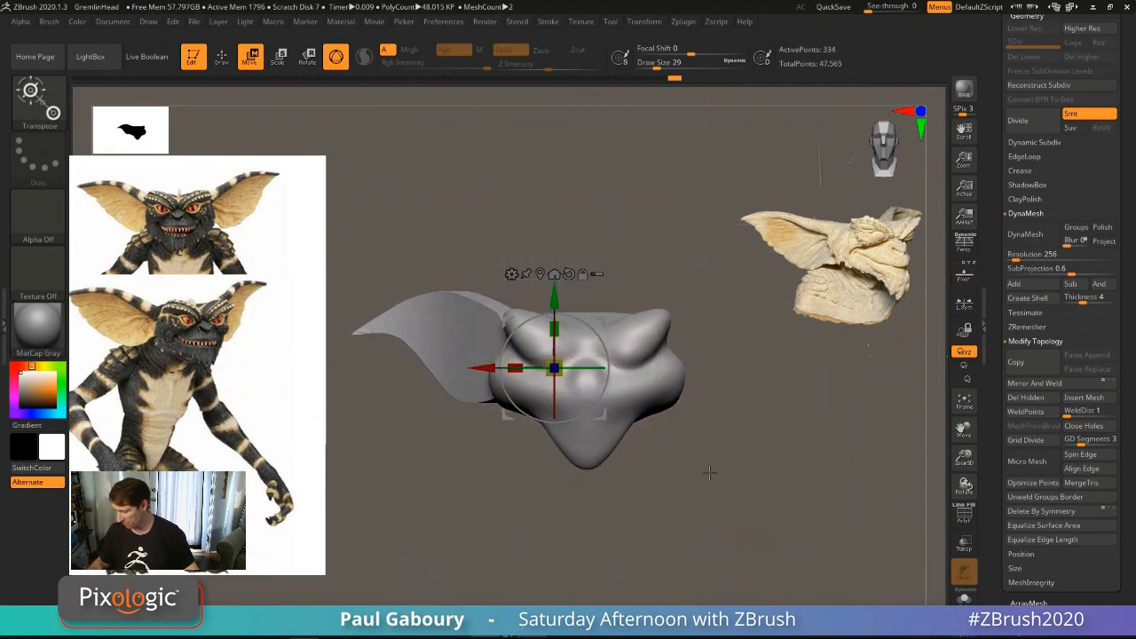
pyautogui.moveTo(708, 472)
pyautogui.mouseDown(button='right')
pyautogui.moveTo(700, 531)
pyautogui.moveTo(748, 414)
pyautogui.moveTo(744, 464)
pyautogui.moveTo(659, 494)
pyautogui.moveTo(690, 497)
pyautogui.moveTo(599, 436)
pyautogui.moveTo(594, 276)
pyautogui.moveTo(657, 249)
pyautogui.moveTo(686, 493)
pyautogui.moveTo(624, 375)
pyautogui.moveTo(602, 388)
pyautogui.mouseUp(button='right')
pyautogui.press('q')
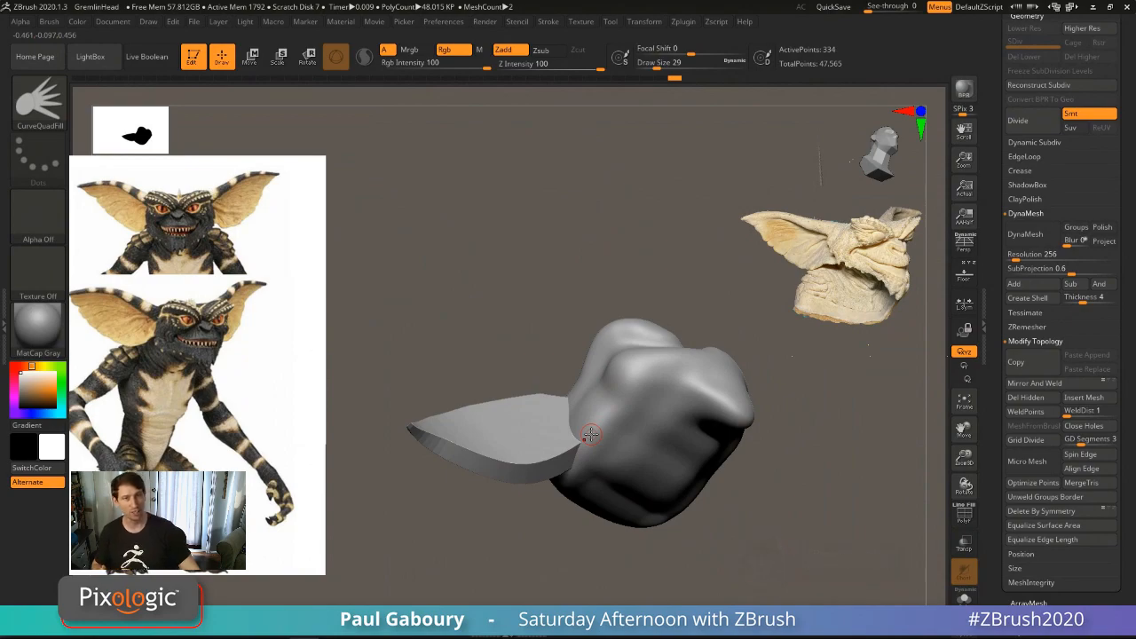
pyautogui.moveTo(692, 349); pyautogui.dragTo(623, 497, button='right')
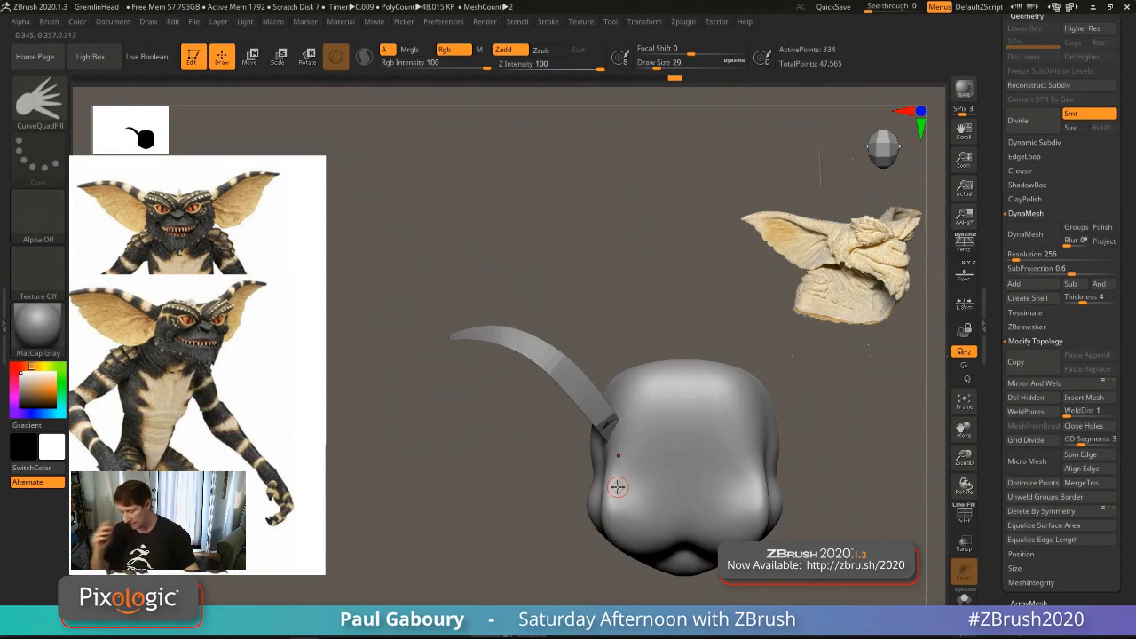
pyautogui.moveTo(670, 478); pyautogui.dragTo(880, 474, button='right')
# Step: Try DynaMesh on the ear at resolution 256, and undo it
pyautogui.click(1029, 214)
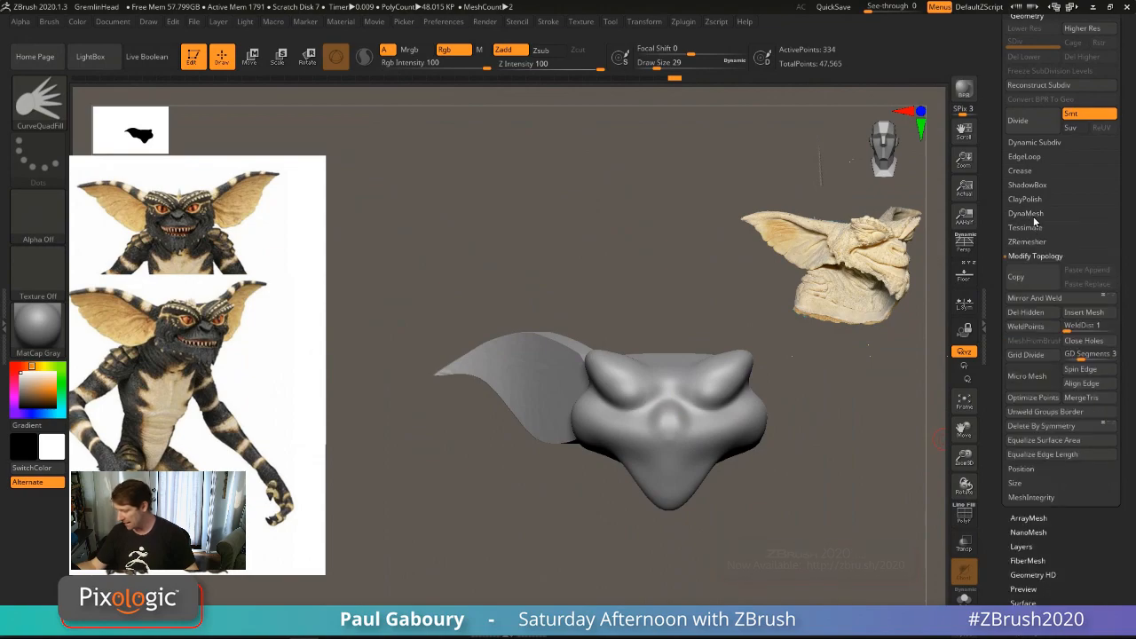
pyautogui.click(1033, 217)
pyautogui.click(1024, 235)
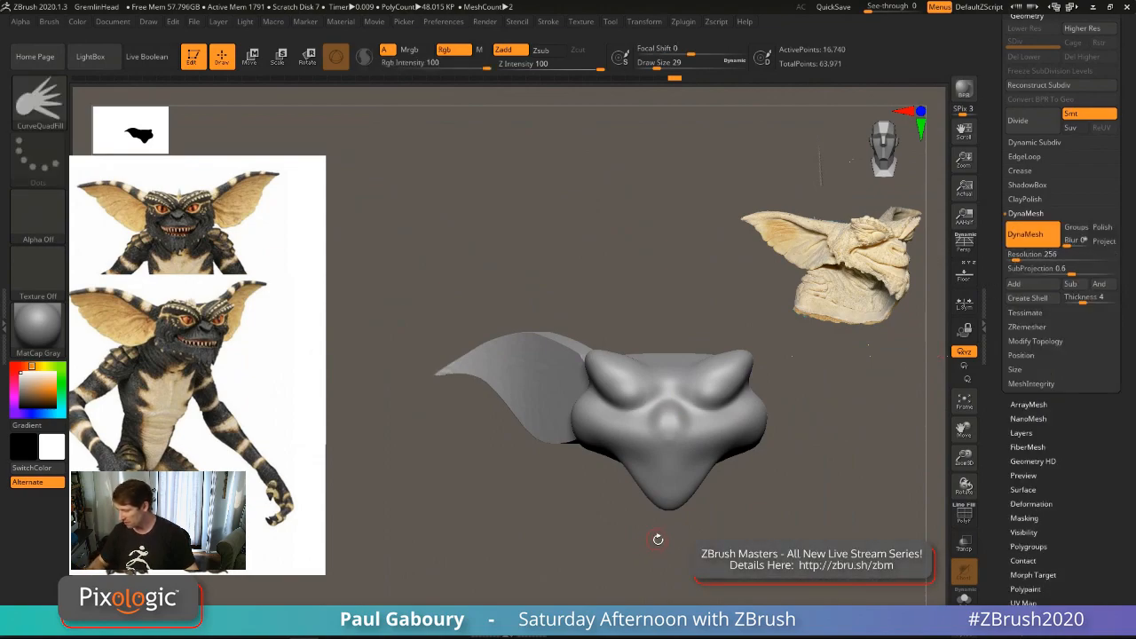
pyautogui.hotkey('shift', 'f')
pyautogui.hotkey('shift', 'f')
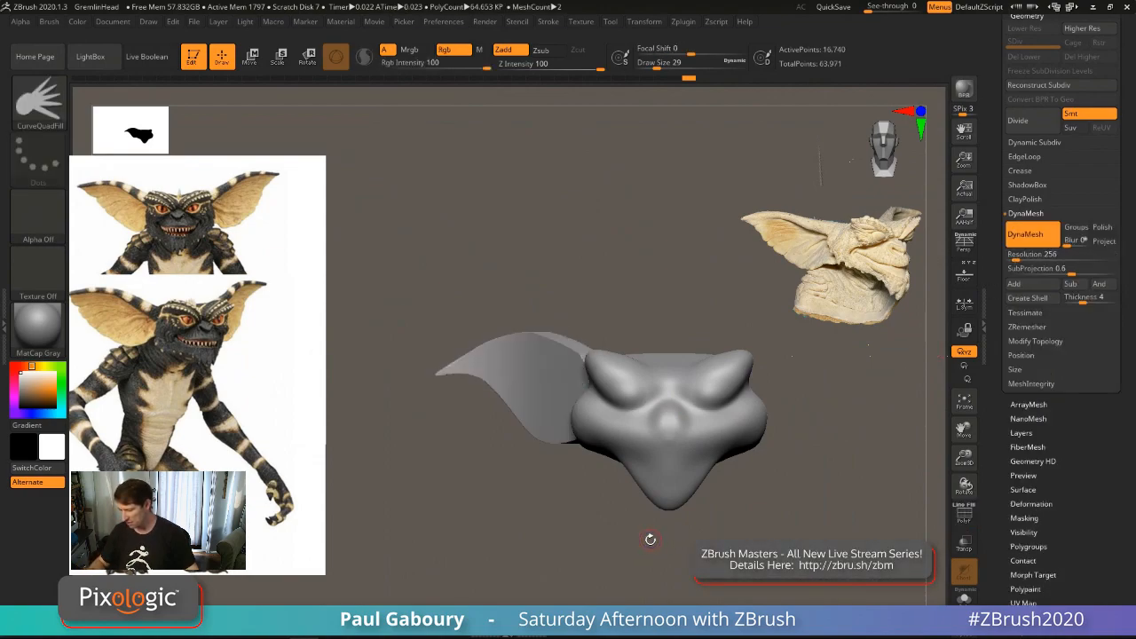
pyautogui.hotkey('ctrl', 'z')
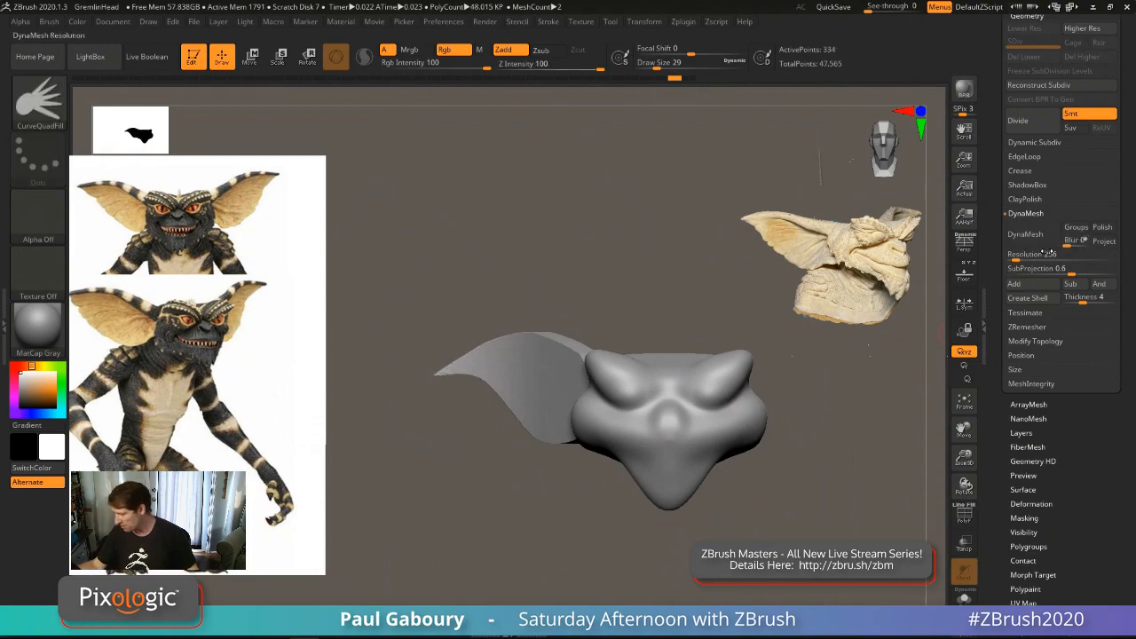
# Step: Try DynaMesh on the ear at resolution 64, and undo it
pyautogui.click(1017, 258)
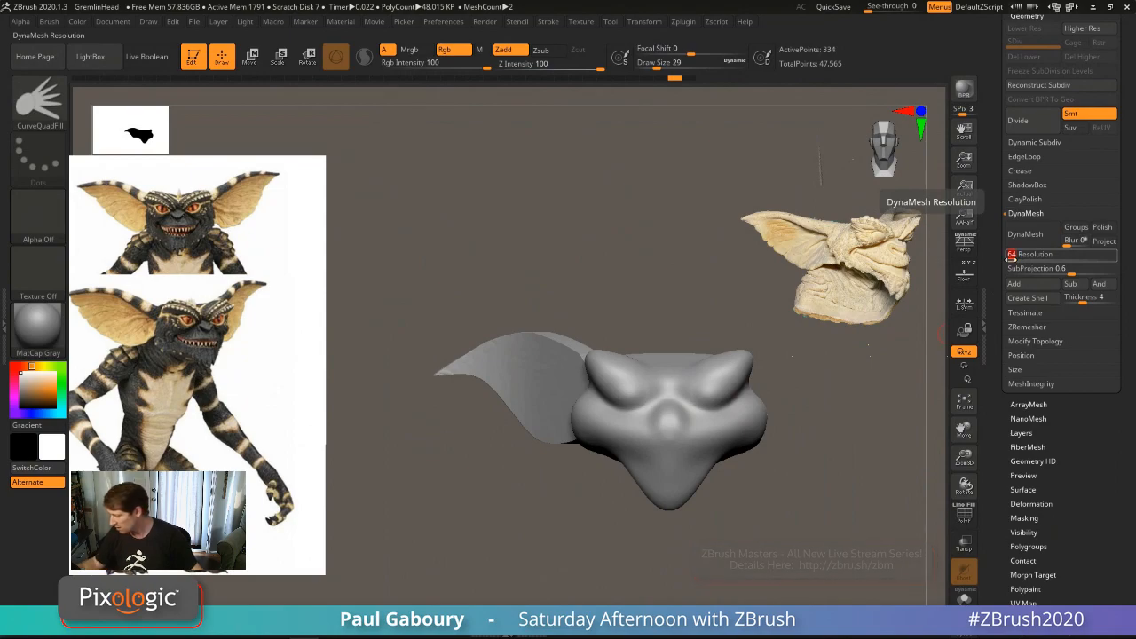
pyautogui.press('Return')
pyautogui.click(1027, 236)
pyautogui.moveTo(625, 542); pyautogui.dragTo(672, 563)
pyautogui.hotkey('ctrl', 'z')
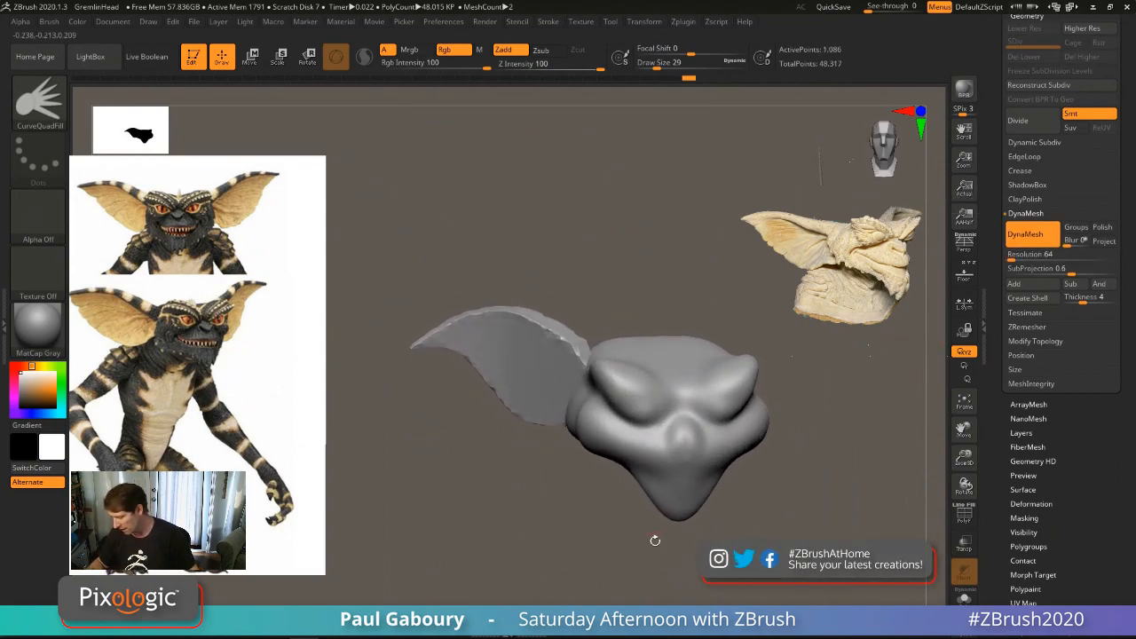
# Step: Set the DynaMesh resolution to 128 and convert the ear to a DynaMesh
pyautogui.click(1016, 256)
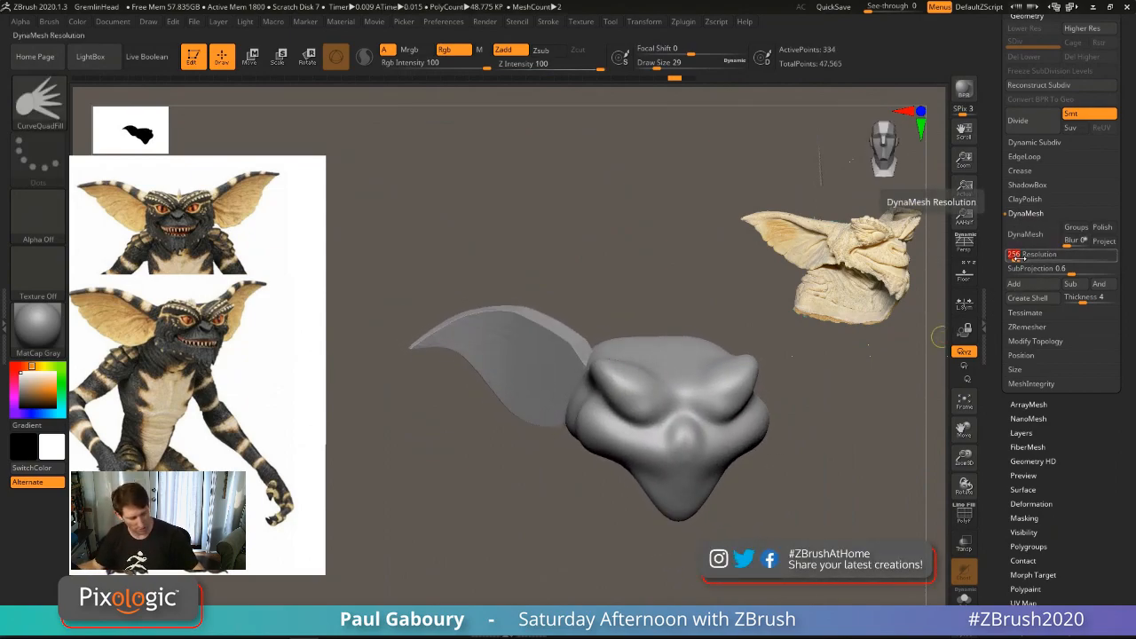
pyautogui.write('128')
pyautogui.press('Return')
pyautogui.click(1025, 233)
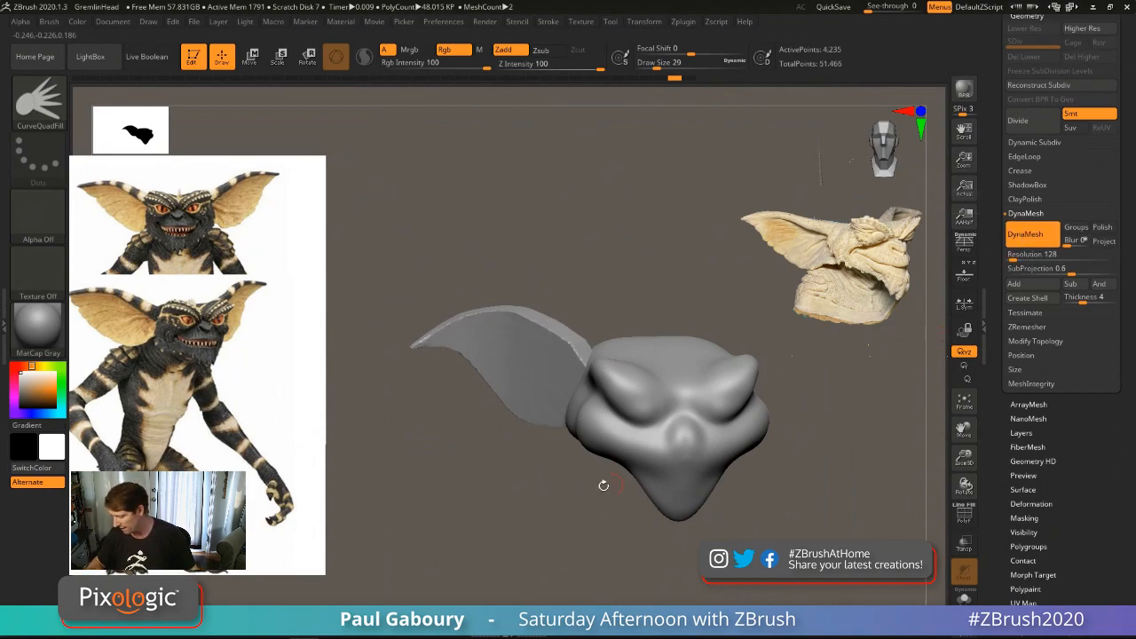
# Step: Switch to the Move brush with a draw size of 120
pyautogui.moveTo(601, 482)
pyautogui.mouseDown()
pyautogui.moveTo(616, 472)
pyautogui.moveTo(594, 534)
pyautogui.moveTo(611, 533)
pyautogui.mouseUp()
pyautogui.press('s')
pyautogui.moveTo(610, 533)
pyautogui.mouseDown()
pyautogui.moveTo(541, 533)
pyautogui.moveTo(540, 552)
pyautogui.mouseUp()
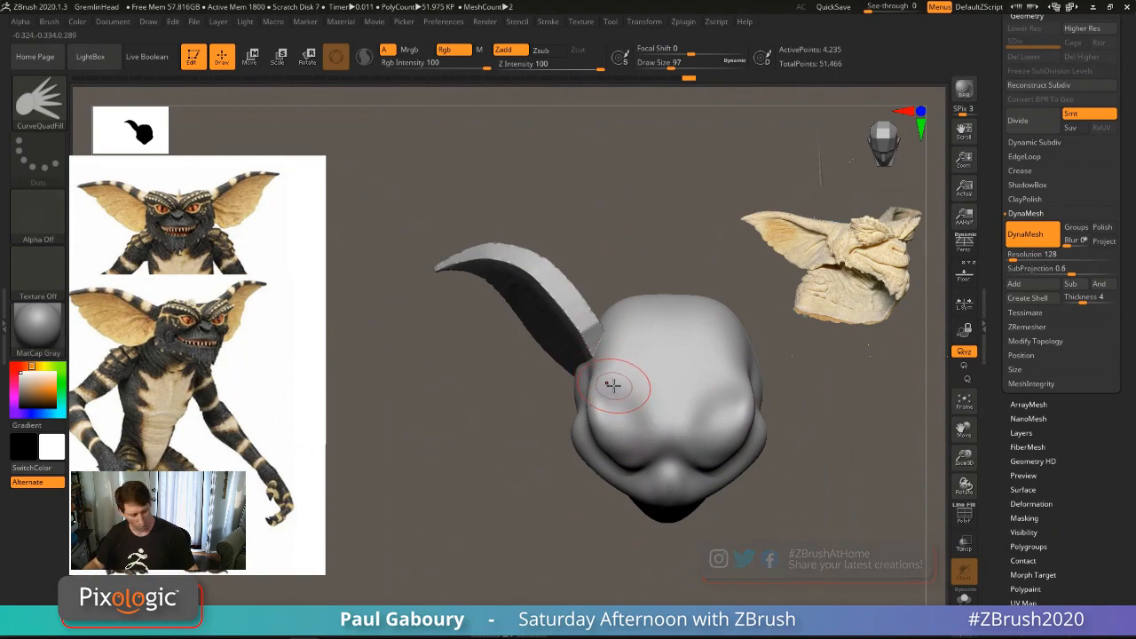
pyautogui.press('b')
pyautogui.press('m')
pyautogui.press('v')
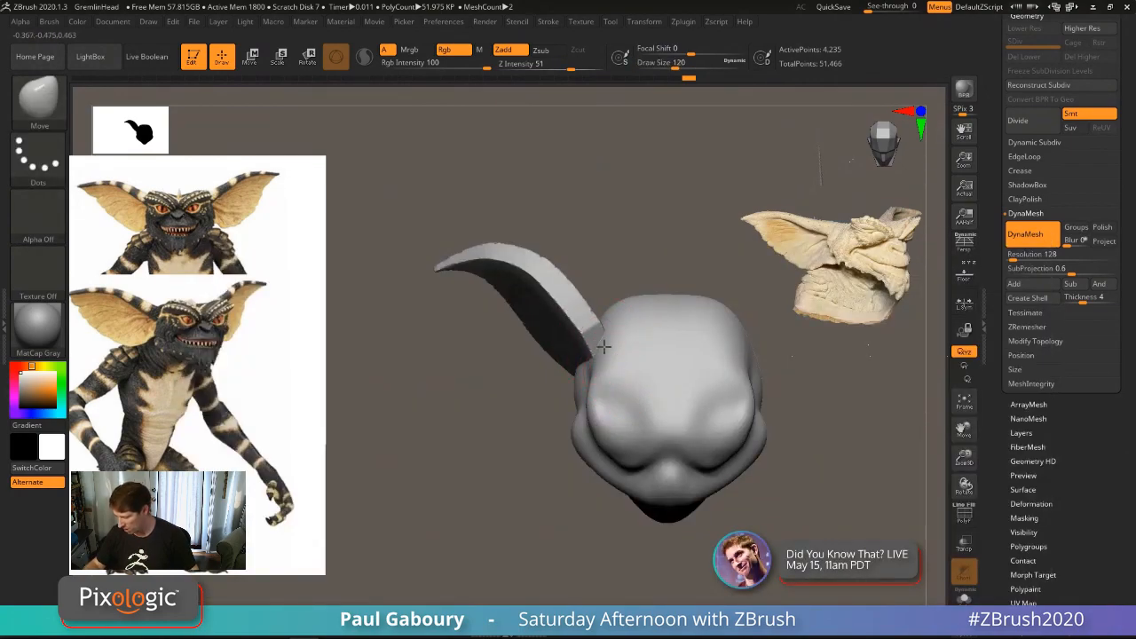
# Step: Smooth the ear's hard edges into a rounded form and update its DynaMesh
pyautogui.keyDown('shift'); pyautogui.moveTo(615, 357); pyautogui.dragTo(486, 260); pyautogui.keyUp('shift')
pyautogui.moveTo(375, 337)
pyautogui.mouseDown()
pyautogui.moveTo(538, 354)
pyautogui.moveTo(458, 296)
pyautogui.moveTo(486, 346)
pyautogui.mouseUp()
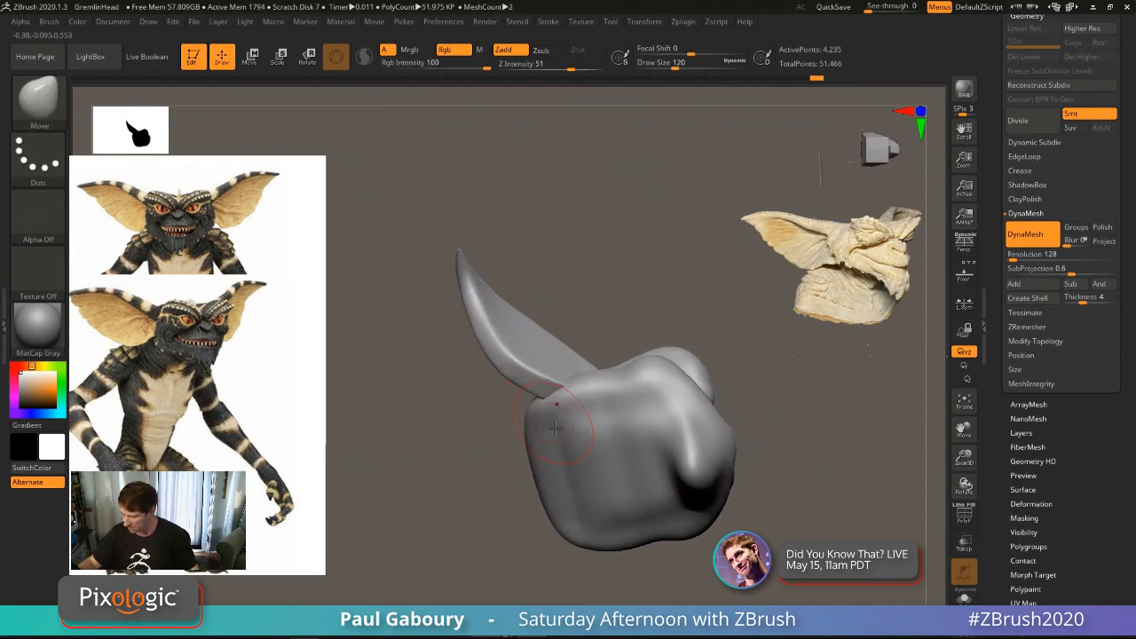
pyautogui.moveTo(451, 421)
pyautogui.mouseDown()
pyautogui.moveTo(489, 545)
pyautogui.moveTo(476, 493)
pyautogui.mouseUp()
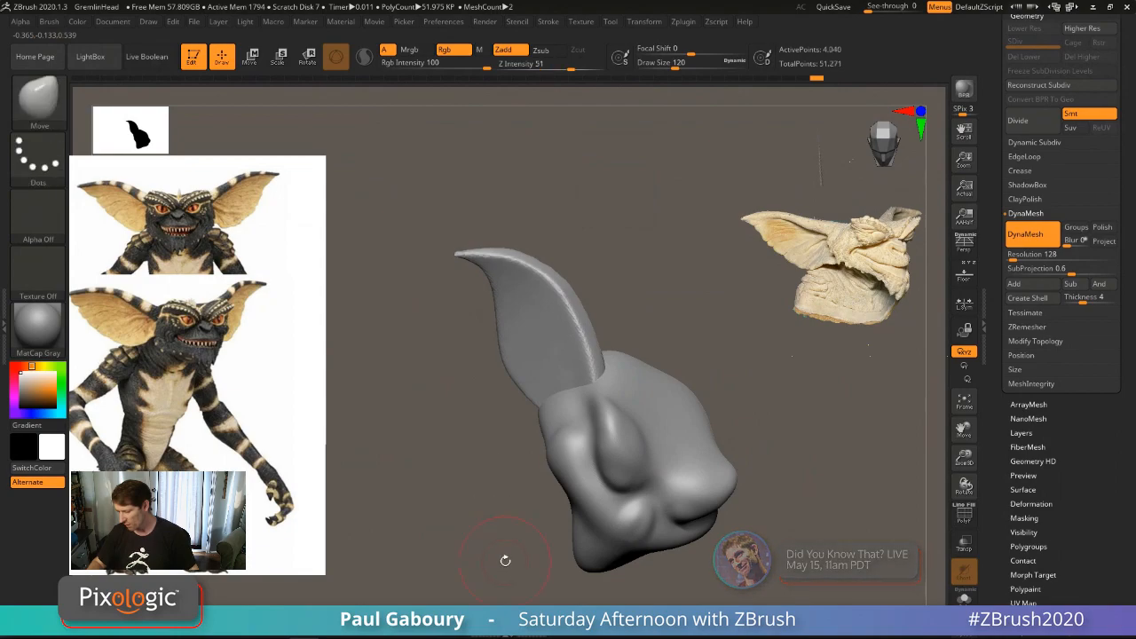
pyautogui.moveTo(504, 560); pyautogui.dragTo(533, 391)
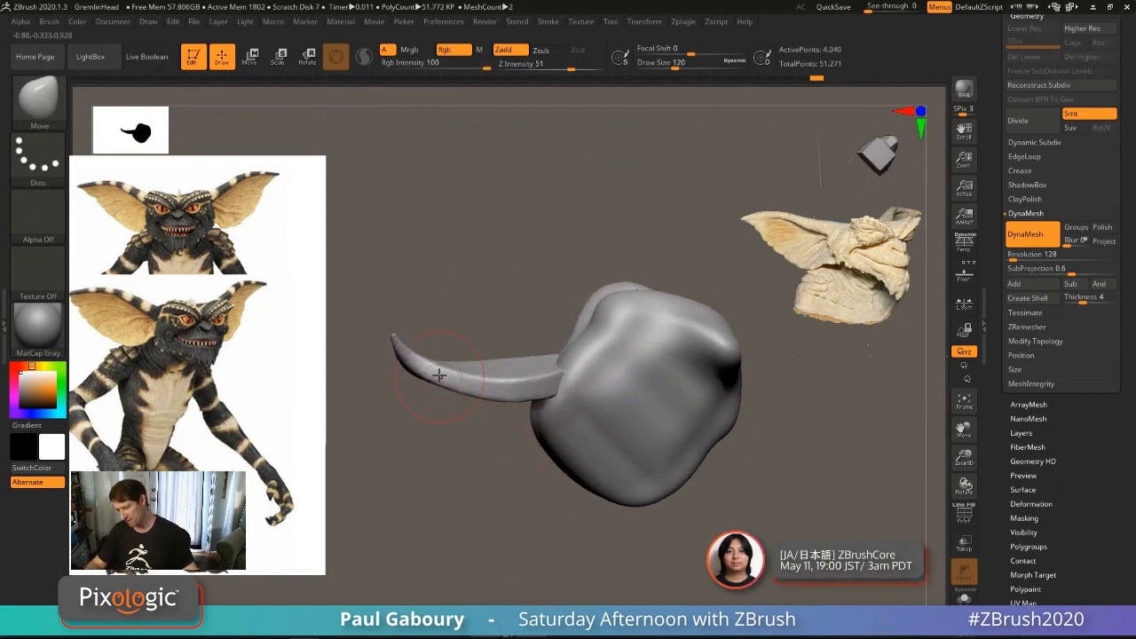
pyautogui.moveTo(468, 439); pyautogui.dragTo(628, 492)
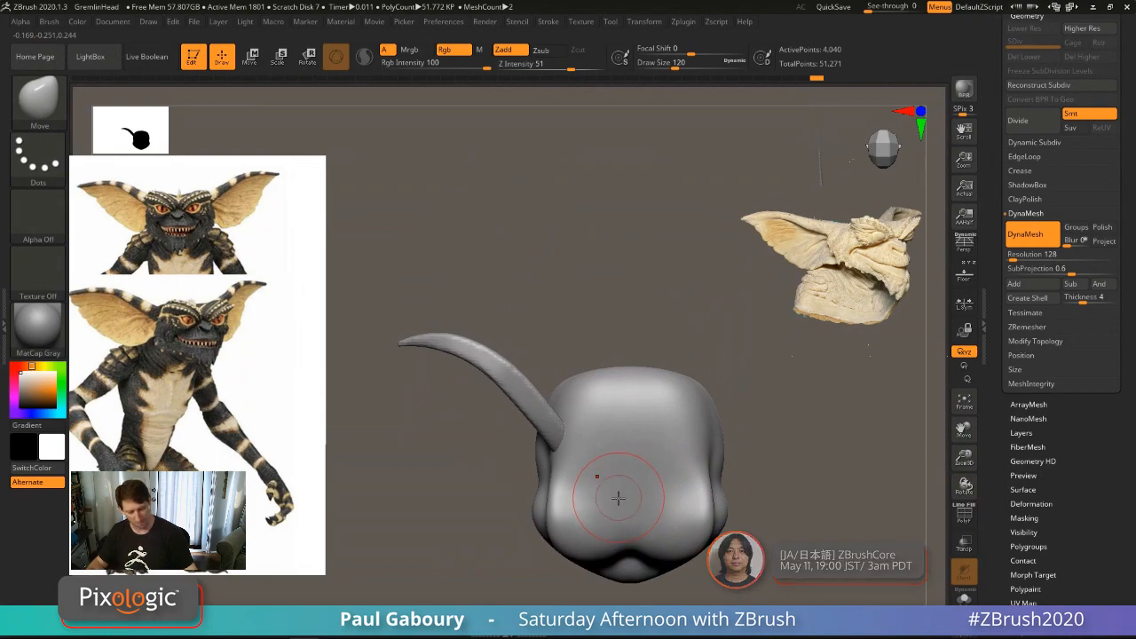
# Step: Center the gizmo on the ear and apply the Deformer cage with Z symmetry turned on
pyautogui.press('w')
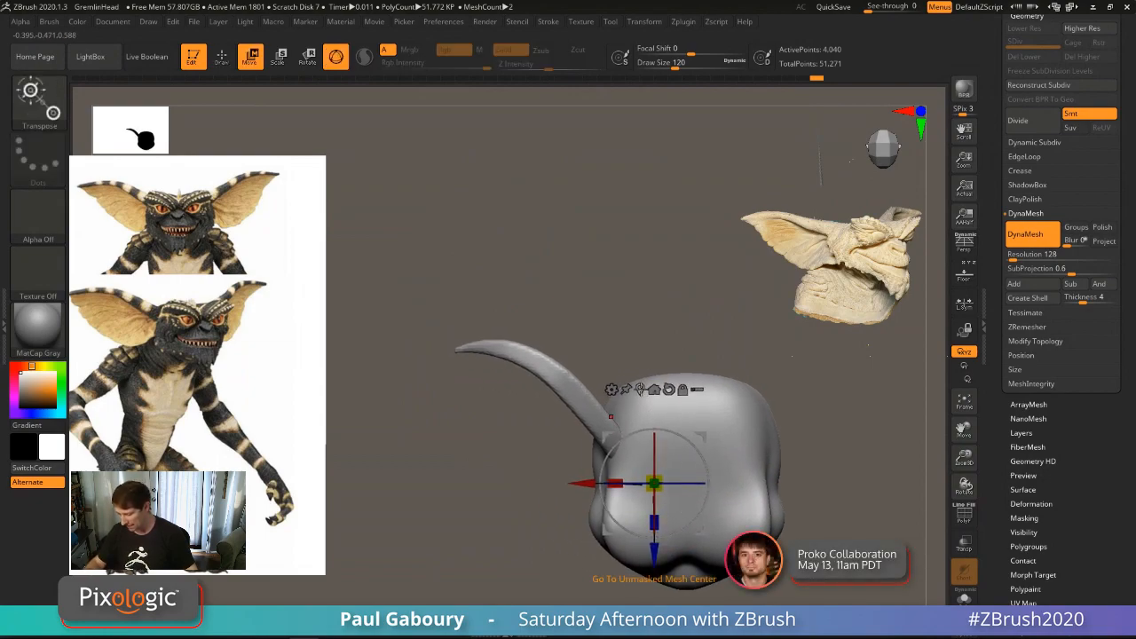
pyautogui.click(616, 451)
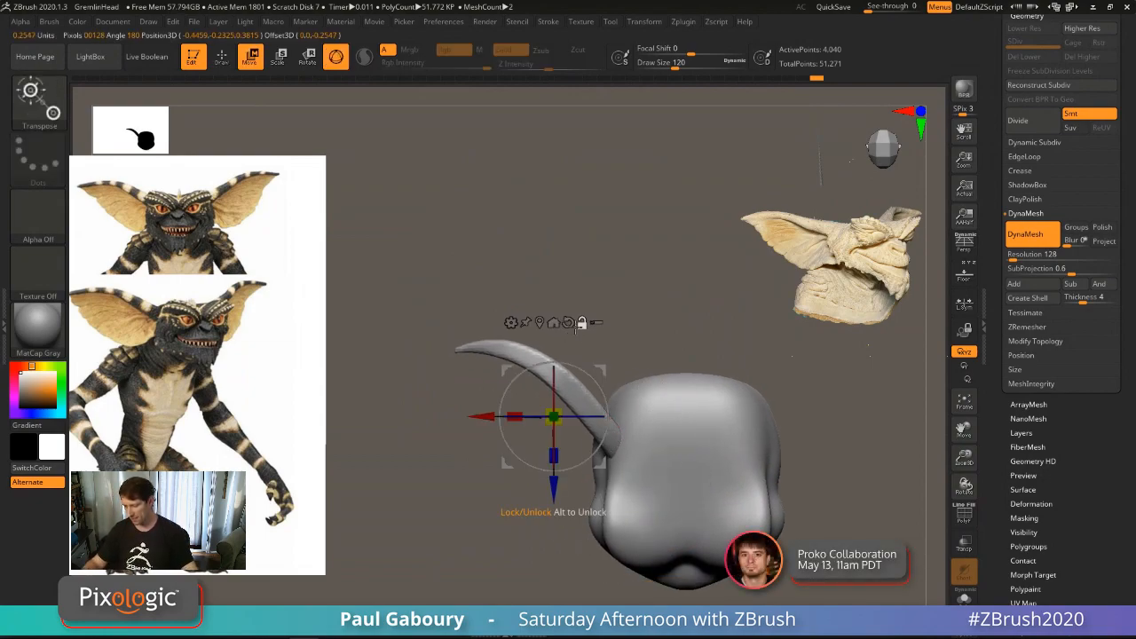
pyautogui.click(510, 322)
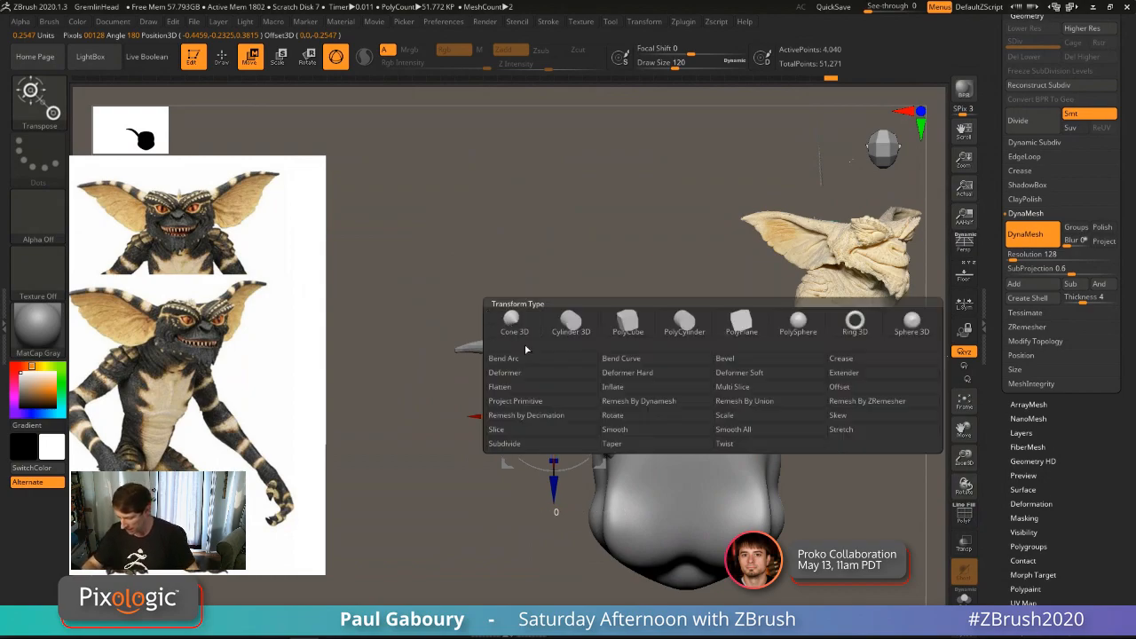
pyautogui.click(529, 376)
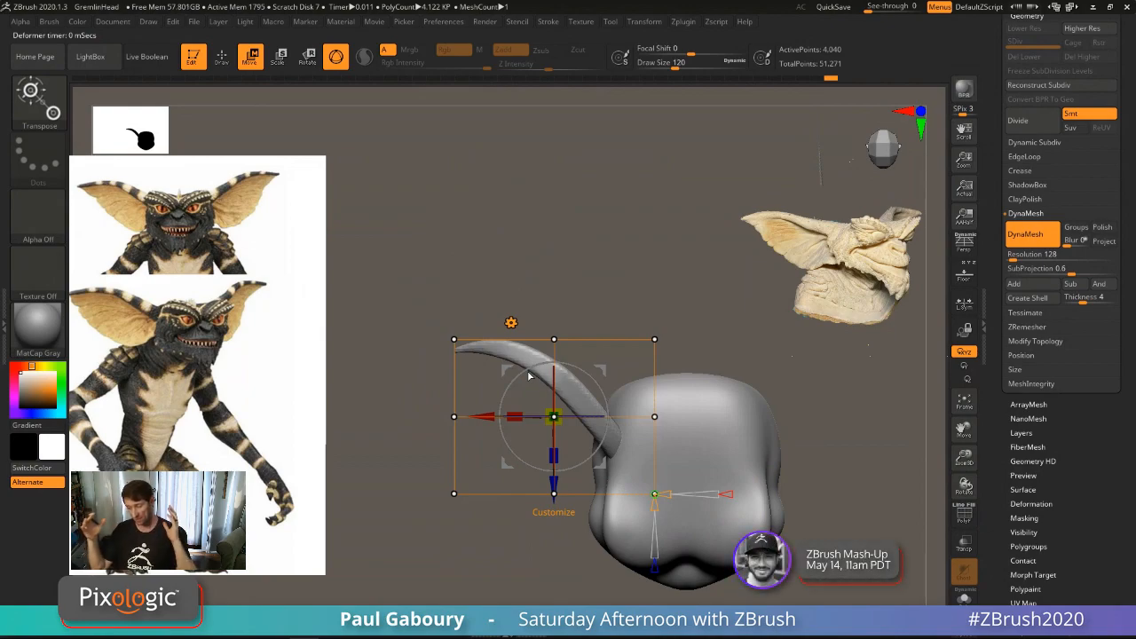
pyautogui.moveTo(765, 593); pyautogui.dragTo(767, 514)
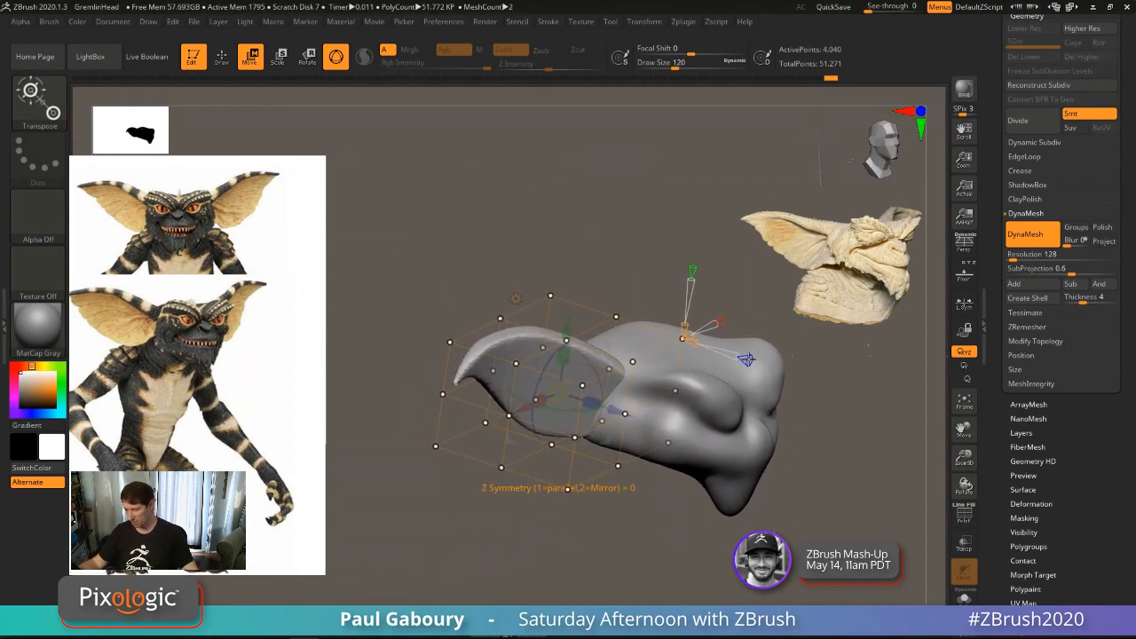
pyautogui.moveTo(746, 358); pyautogui.dragTo(820, 396)
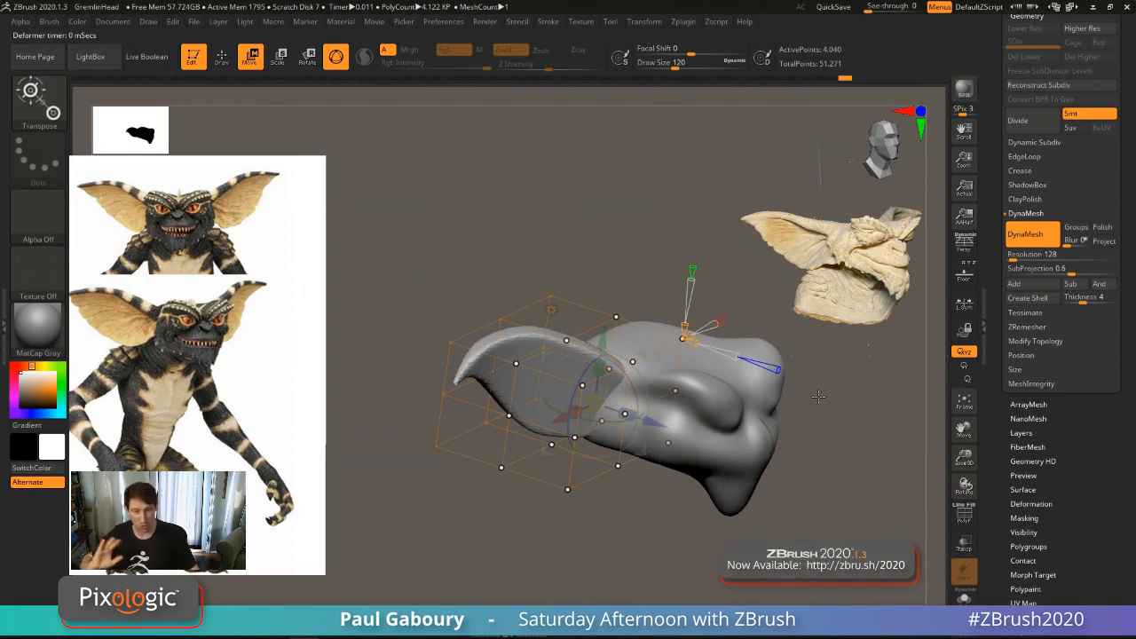
# Step: In top view with the reference shown, spread the cage points along the ear's outer half symmetrically outward to match the reference curve
pyautogui.moveTo(818, 398); pyautogui.dragTo(660, 499)
pyautogui.keyDown('ctrl'); pyautogui.moveTo(687, 559); pyautogui.dragTo(613, 373); pyautogui.keyUp('ctrl')
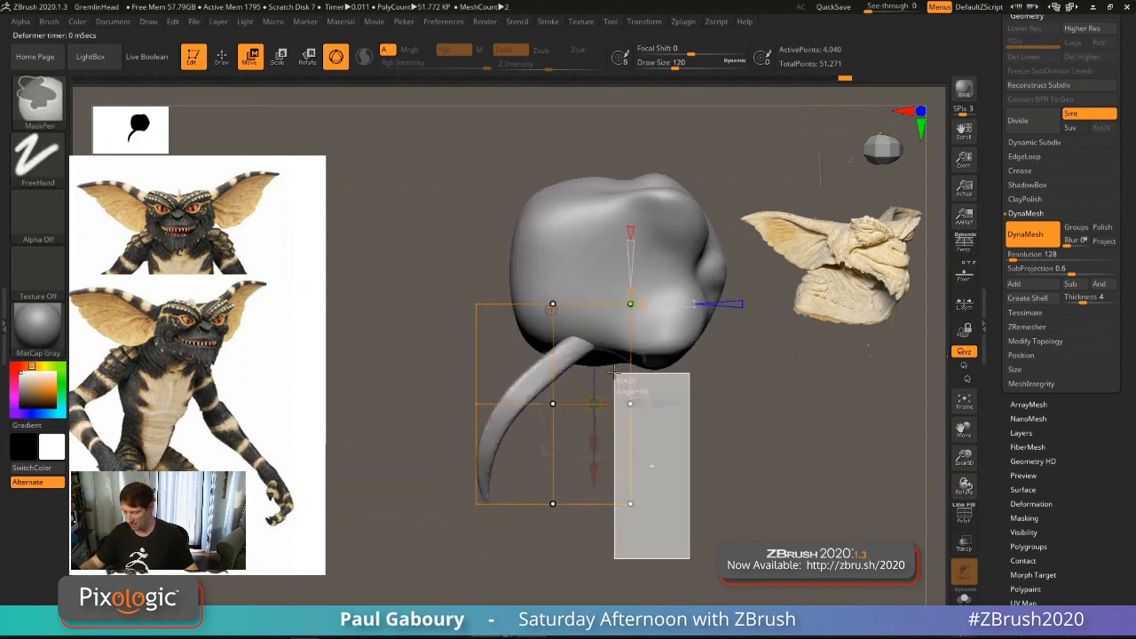
pyautogui.moveTo(686, 440); pyautogui.dragTo(730, 454)
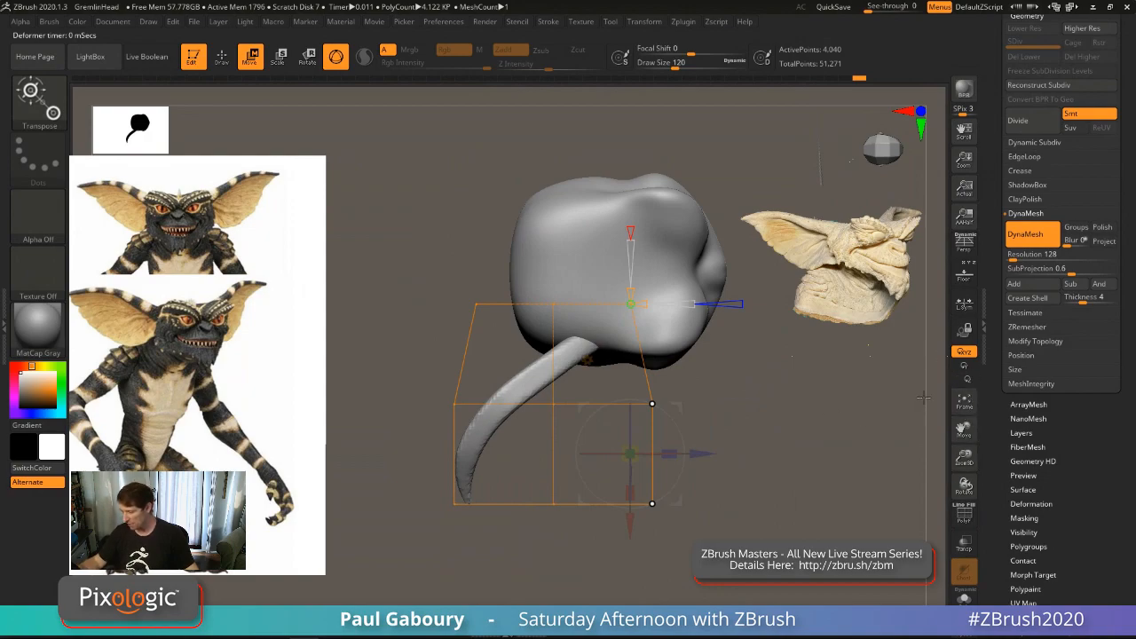
pyautogui.click(969, 278)
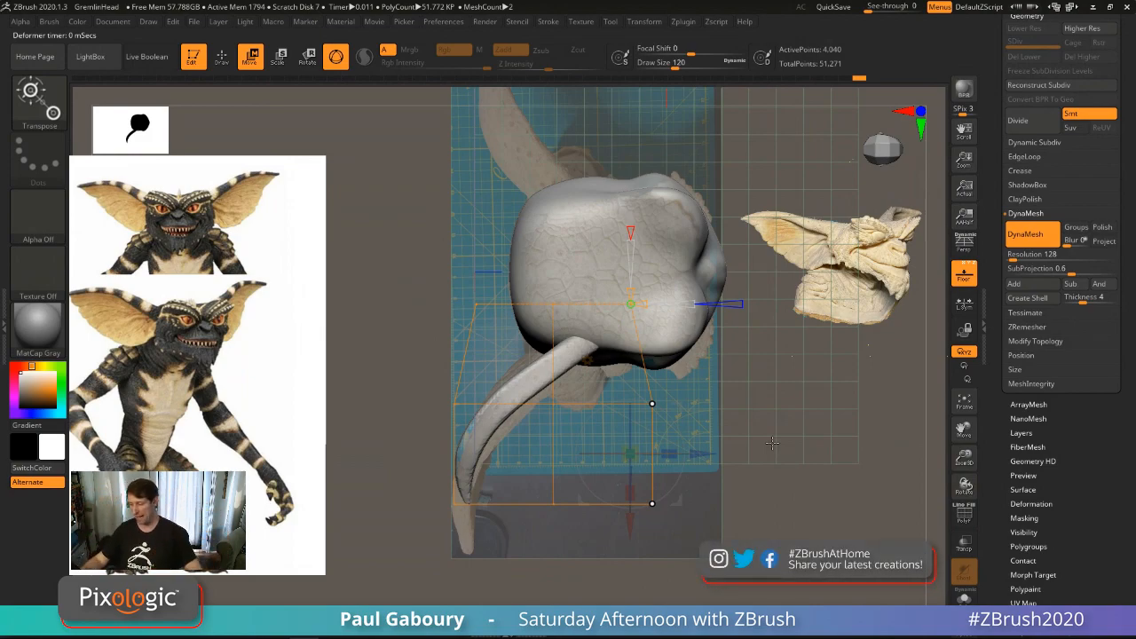
pyautogui.moveTo(706, 454); pyautogui.dragTo(709, 455)
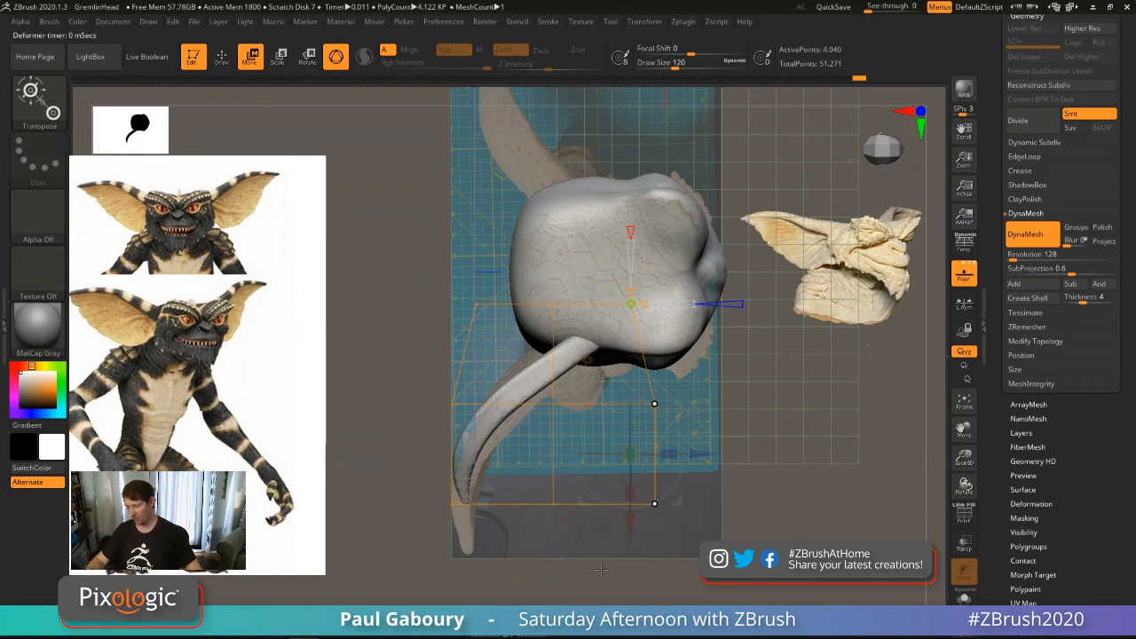
# Step: Pull the cage points at the ear's tip end outward to lengthen the ear to match the top-view reference
pyautogui.keyDown('ctrl'); pyautogui.click(742, 511); pyautogui.keyUp('ctrl')
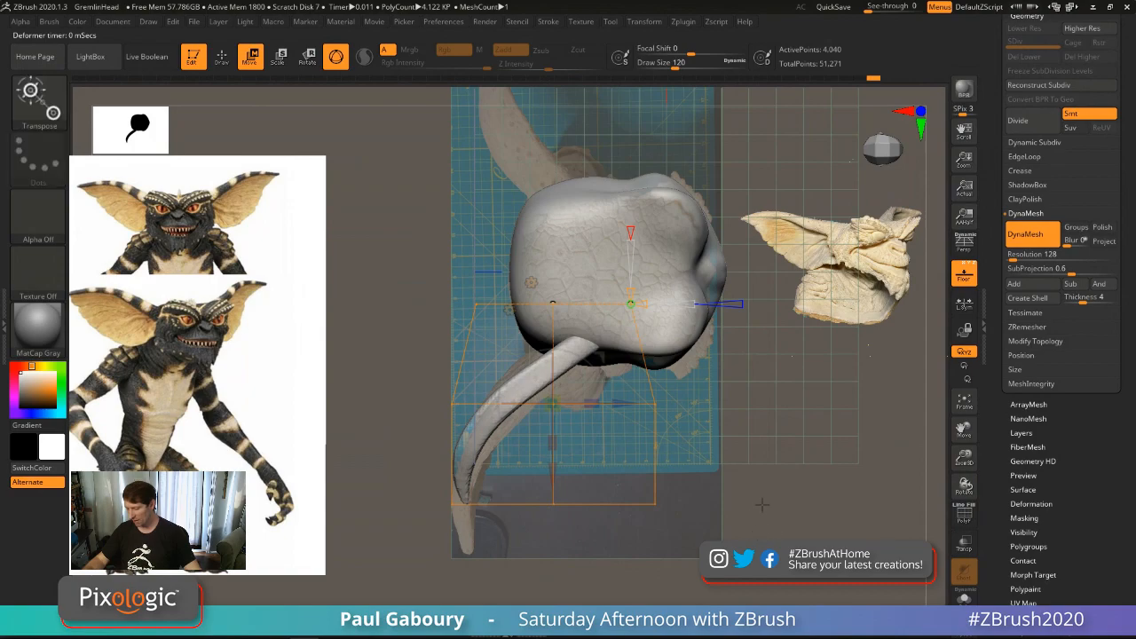
pyautogui.keyDown('ctrl'); pyautogui.moveTo(761, 533); pyautogui.dragTo(524, 279); pyautogui.keyUp('ctrl')
pyautogui.keyDown('alt'); pyautogui.moveTo(750, 572); pyautogui.dragTo(393, 443); pyautogui.keyUp('alt')
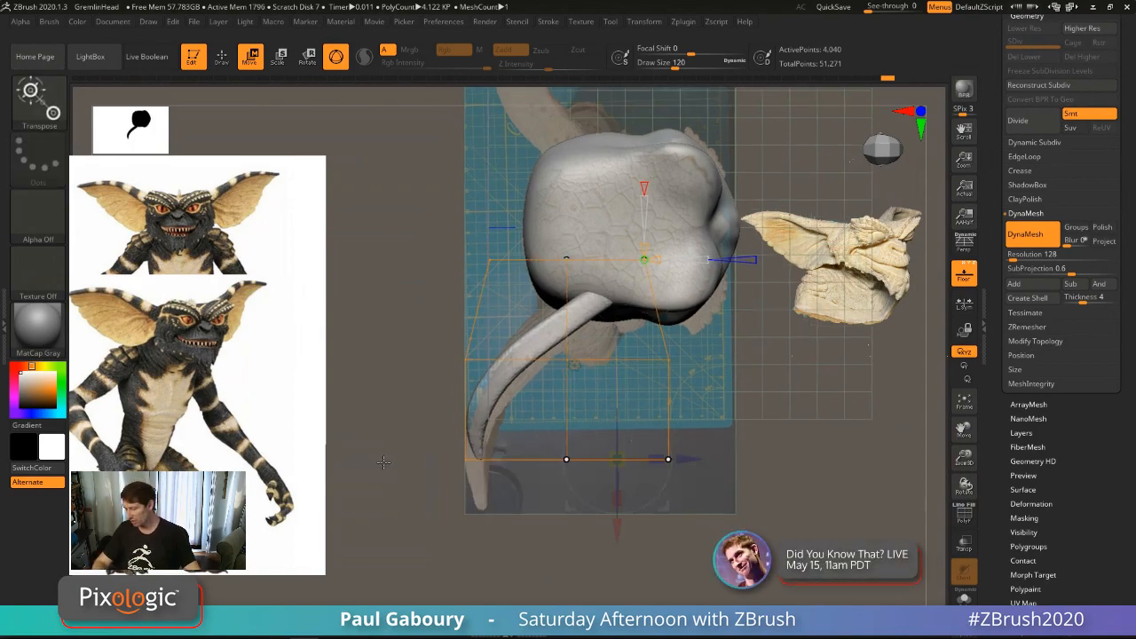
pyautogui.moveTo(617, 518); pyautogui.dragTo(617, 582)
pyautogui.moveTo(806, 506)
pyautogui.mouseDown()
pyautogui.moveTo(697, 516)
pyautogui.moveTo(708, 458)
pyautogui.moveTo(786, 504)
pyautogui.mouseUp()
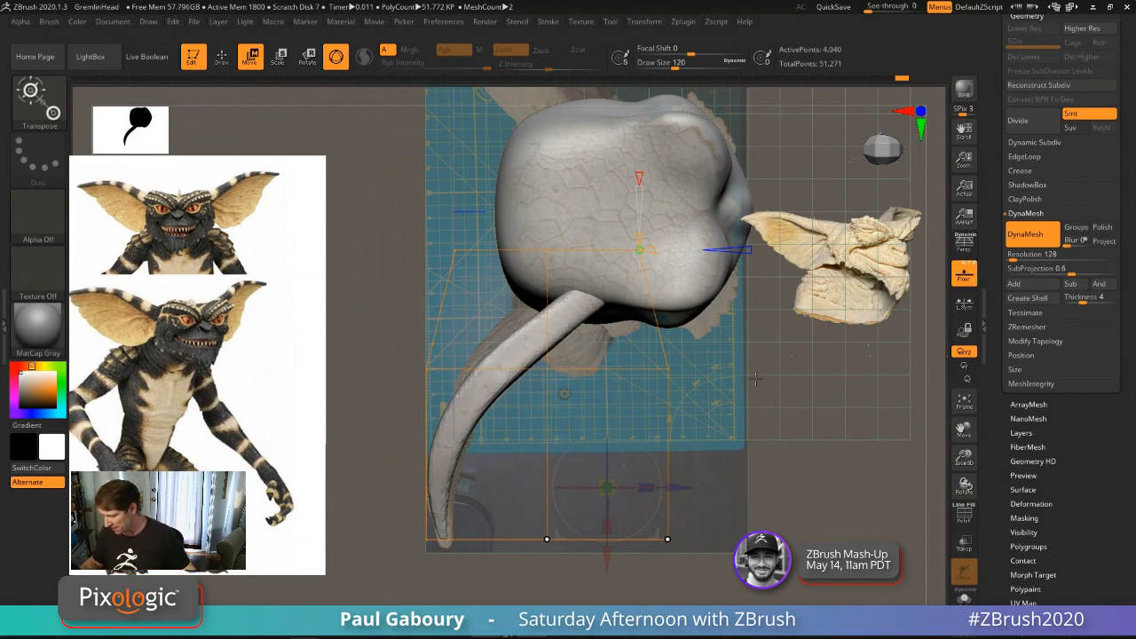
# Step: Accept the current Deformer changes on the ear
pyautogui.keyDown('alt'); pyautogui.moveTo(755, 378); pyautogui.dragTo(639, 426); pyautogui.keyUp('alt')
pyautogui.click(565, 396)
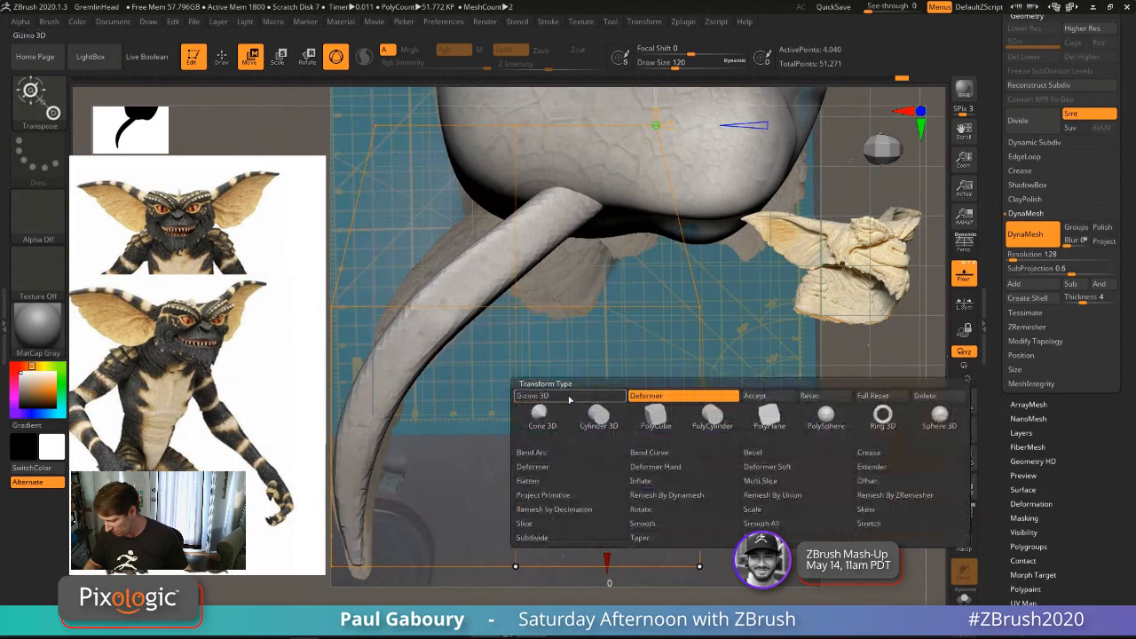
pyautogui.click(753, 413)
pyautogui.keyDown('alt'); pyautogui.moveTo(754, 413); pyautogui.dragTo(743, 434); pyautogui.keyUp('alt')
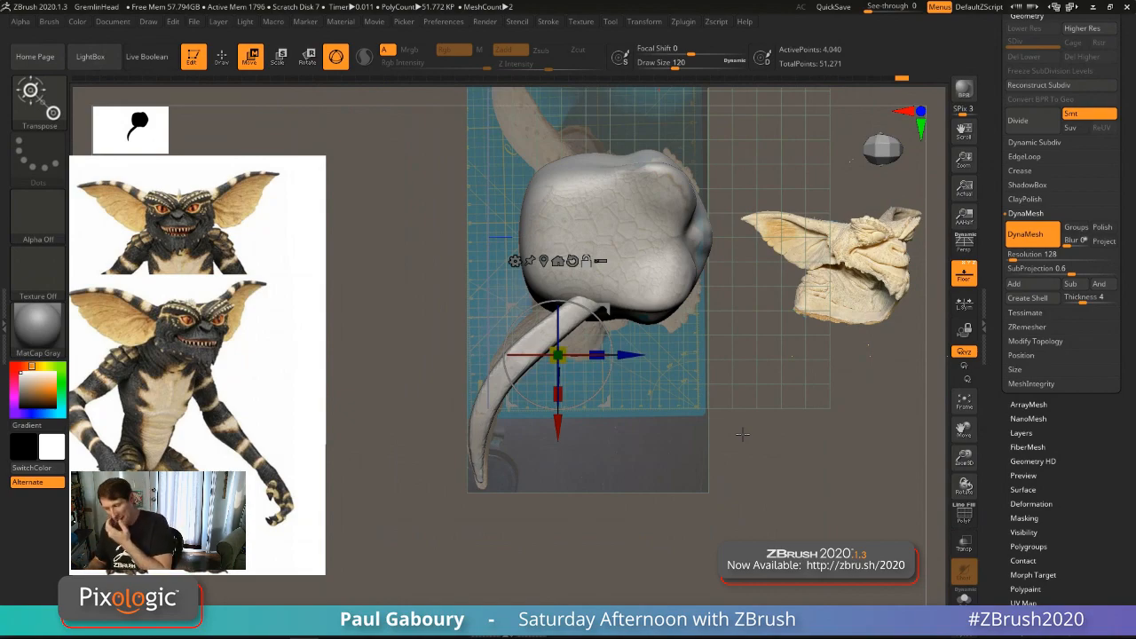
# Step: Rotate the gizmo to follow the ear's length in top view and apply a fresh Deformer cage
pyautogui.keyDown('alt'); pyautogui.moveTo(628, 363); pyautogui.dragTo(619, 416); pyautogui.keyUp('alt')
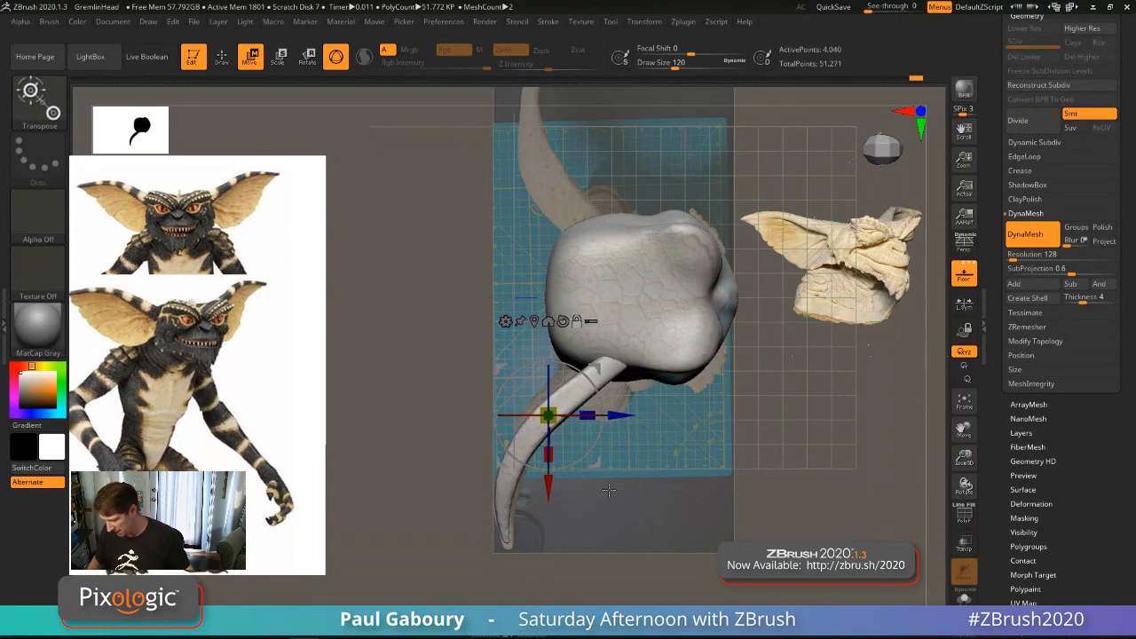
pyautogui.keyDown('ctrl'); pyautogui.moveTo(610, 485); pyautogui.dragTo(618, 493, button='right'); pyautogui.keyUp('ctrl')
pyautogui.keyDown('alt'); pyautogui.moveTo(619, 493); pyautogui.dragTo(637, 487); pyautogui.keyUp('alt')
pyautogui.moveTo(615, 433); pyautogui.dragTo(592, 457)
pyautogui.click(525, 316)
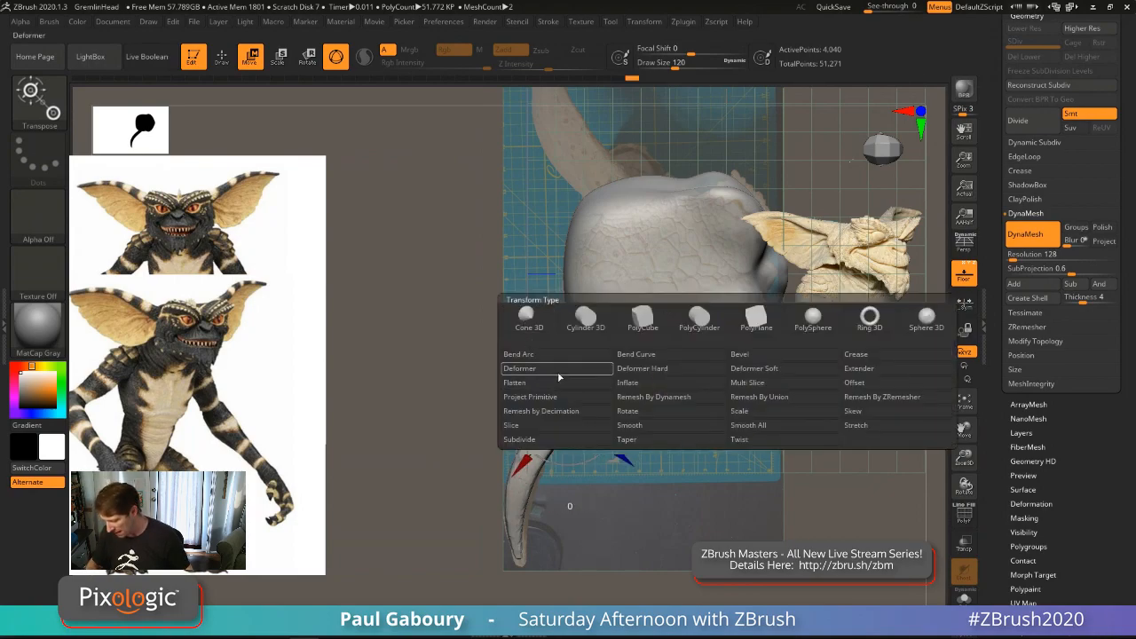
pyautogui.click(711, 432)
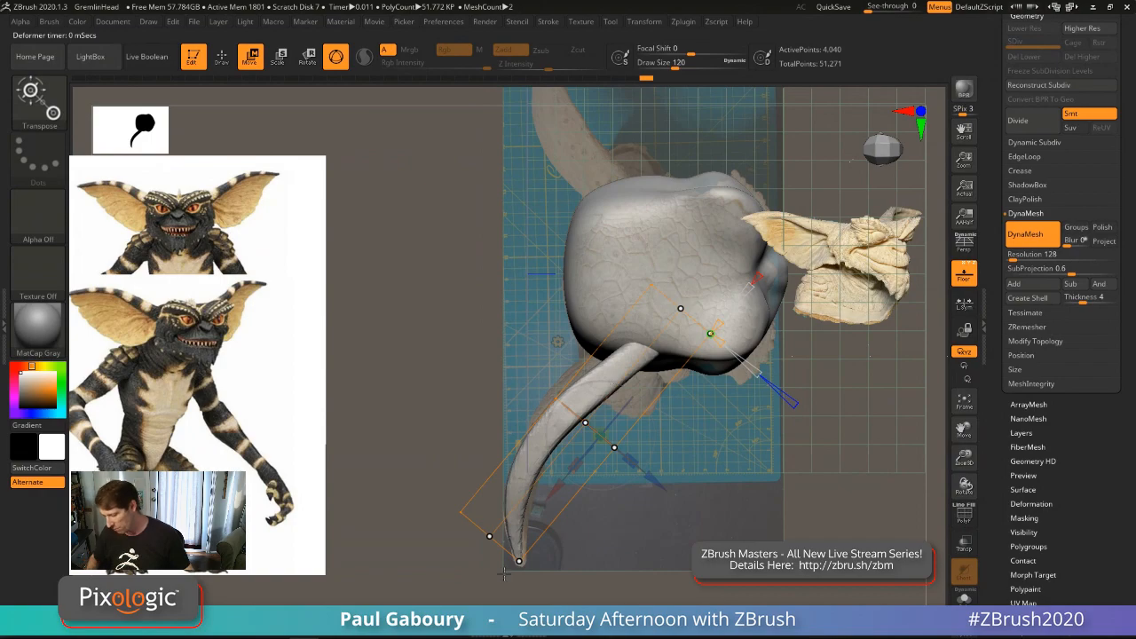
# Step: Increase the cage's Y divisions to give five rows of control points along the ear's height
pyautogui.moveTo(504, 576)
pyautogui.mouseDown()
pyautogui.moveTo(702, 503)
pyautogui.moveTo(671, 524)
pyautogui.moveTo(583, 496)
pyautogui.mouseUp()
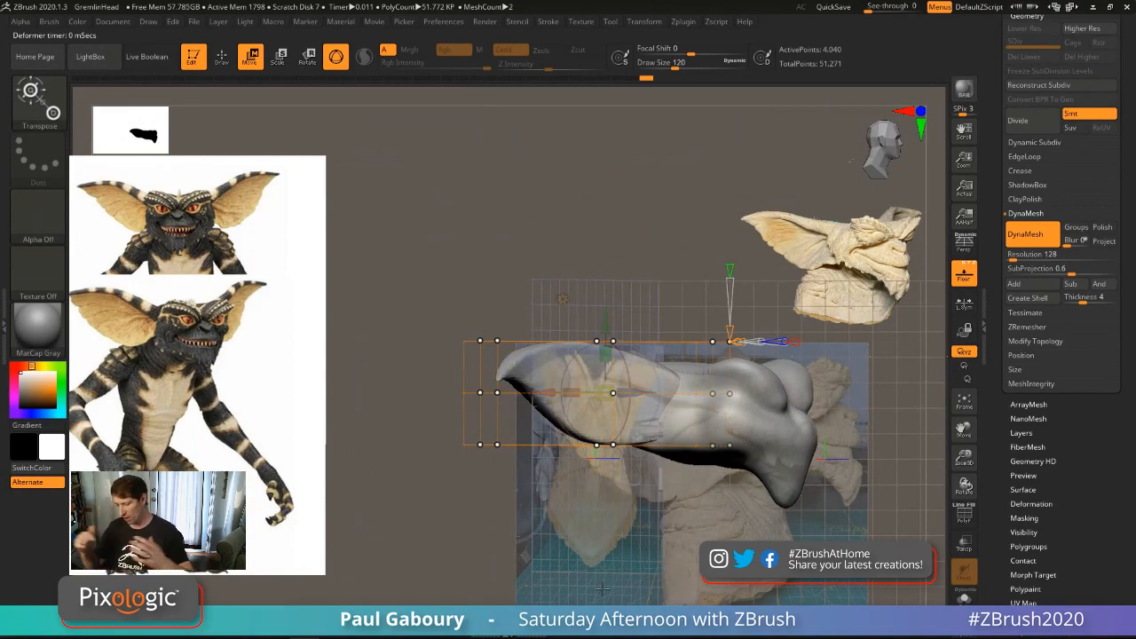
pyautogui.moveTo(857, 408); pyautogui.dragTo(861, 445)
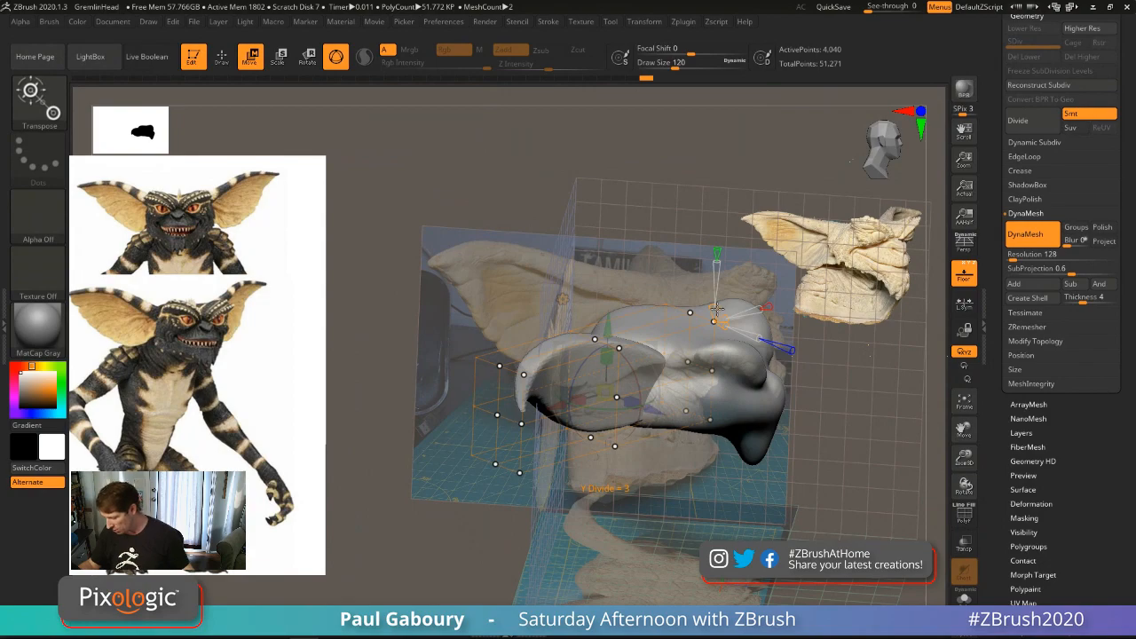
pyautogui.moveTo(718, 309); pyautogui.dragTo(716, 302)
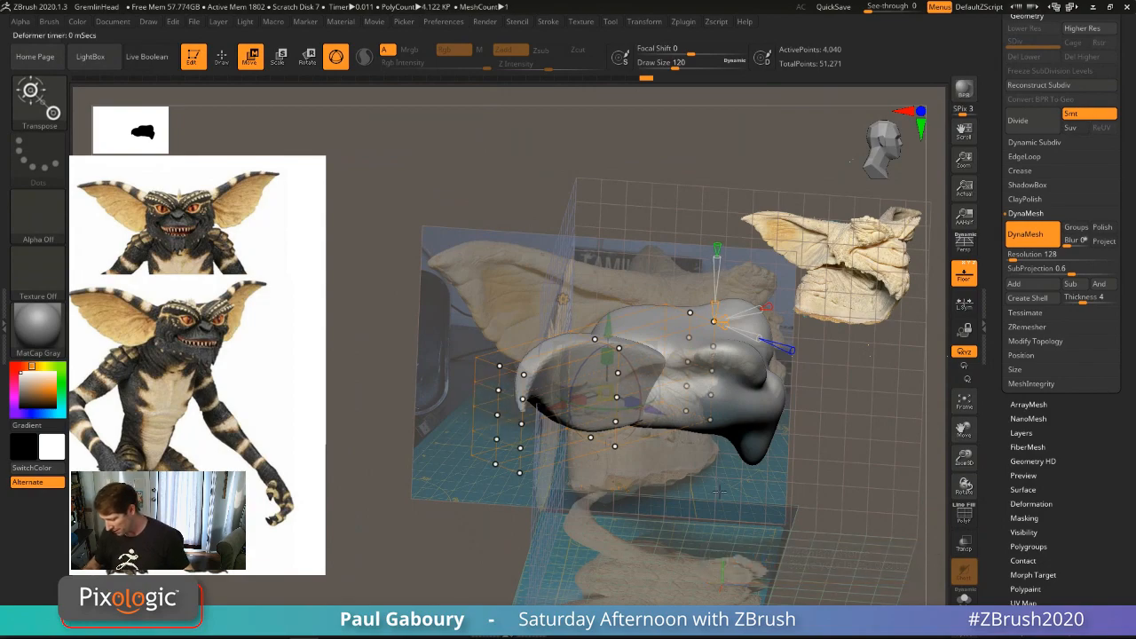
pyautogui.keyDown('shift'); pyautogui.moveTo(719, 491); pyautogui.dragTo(678, 502); pyautogui.keyUp('shift')
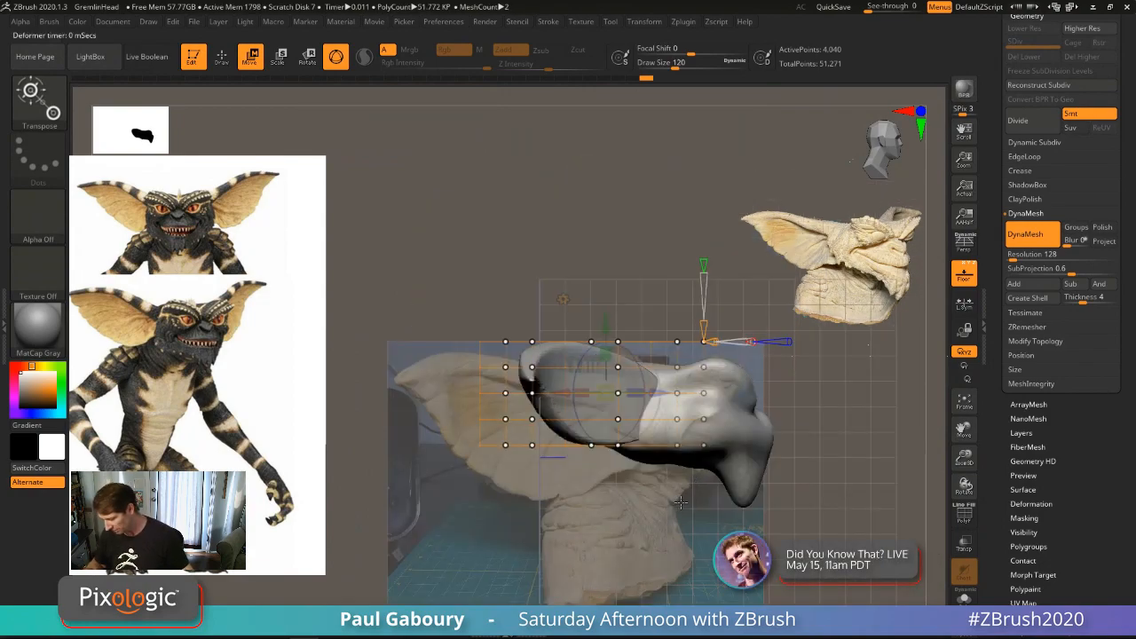
# Step: Looking along the ear, isolate the two lowest rows of cage points and squeeze them symmetrically inward to thin the ear's lower edge
pyautogui.moveTo(676, 508); pyautogui.dragTo(717, 498)
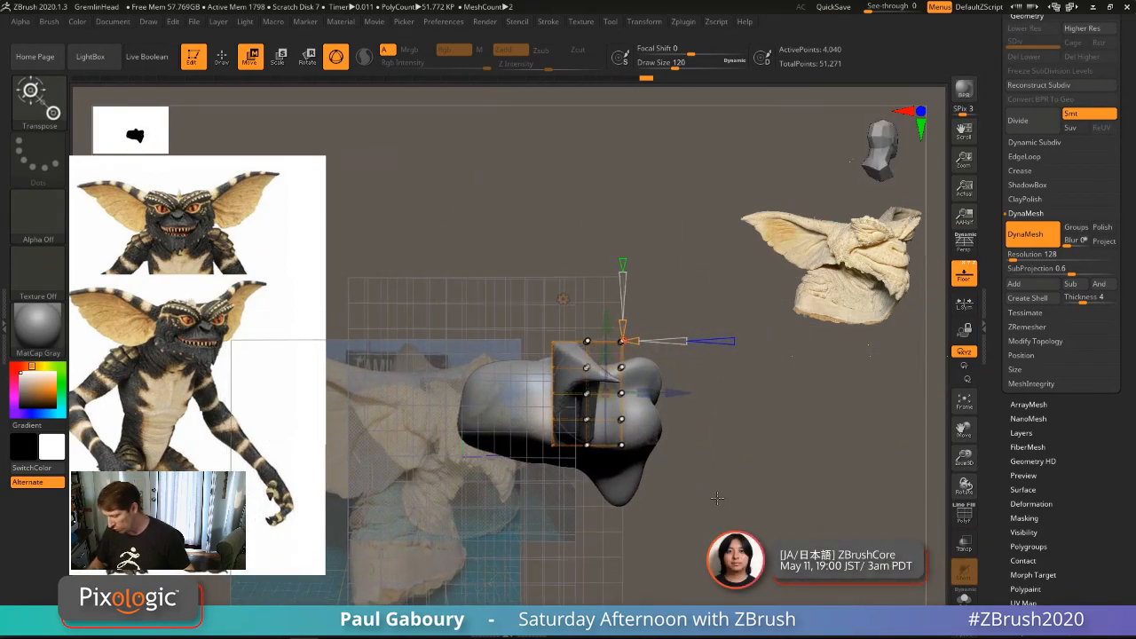
pyautogui.moveTo(653, 482); pyautogui.dragTo(655, 481)
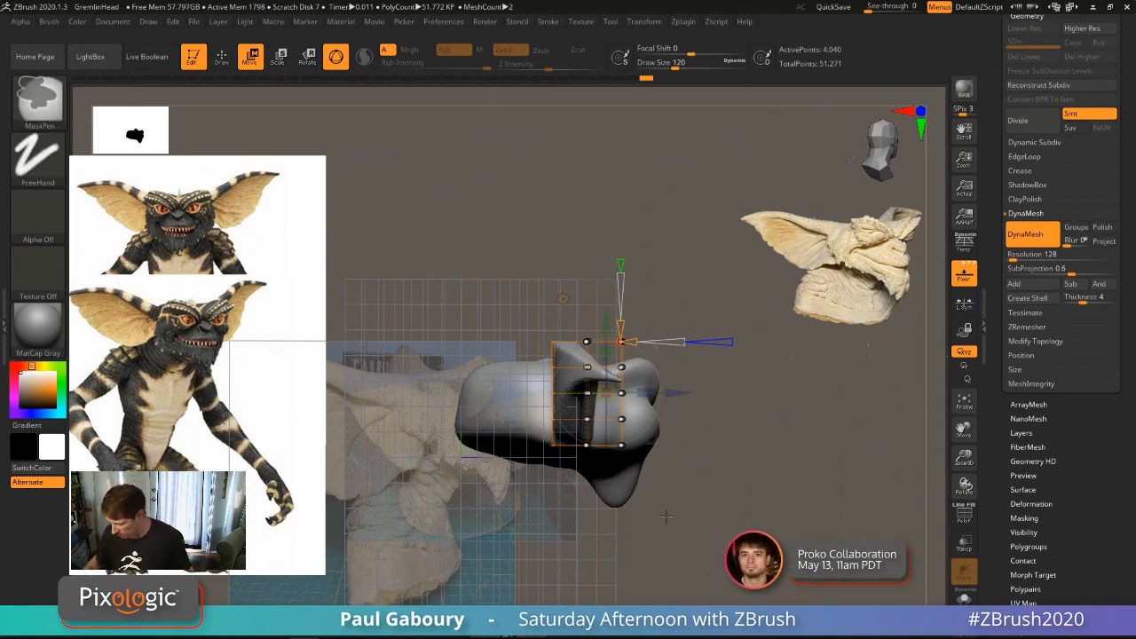
pyautogui.keyDown('ctrl'); pyautogui.moveTo(668, 516); pyautogui.dragTo(602, 397); pyautogui.keyUp('ctrl')
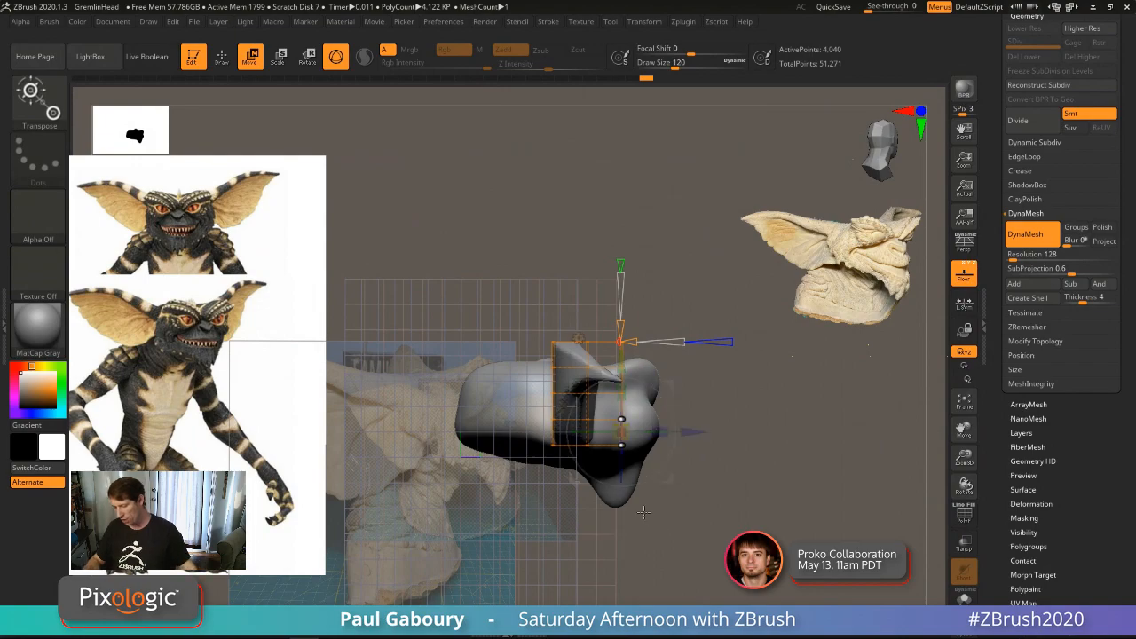
pyautogui.moveTo(709, 502); pyautogui.dragTo(720, 495)
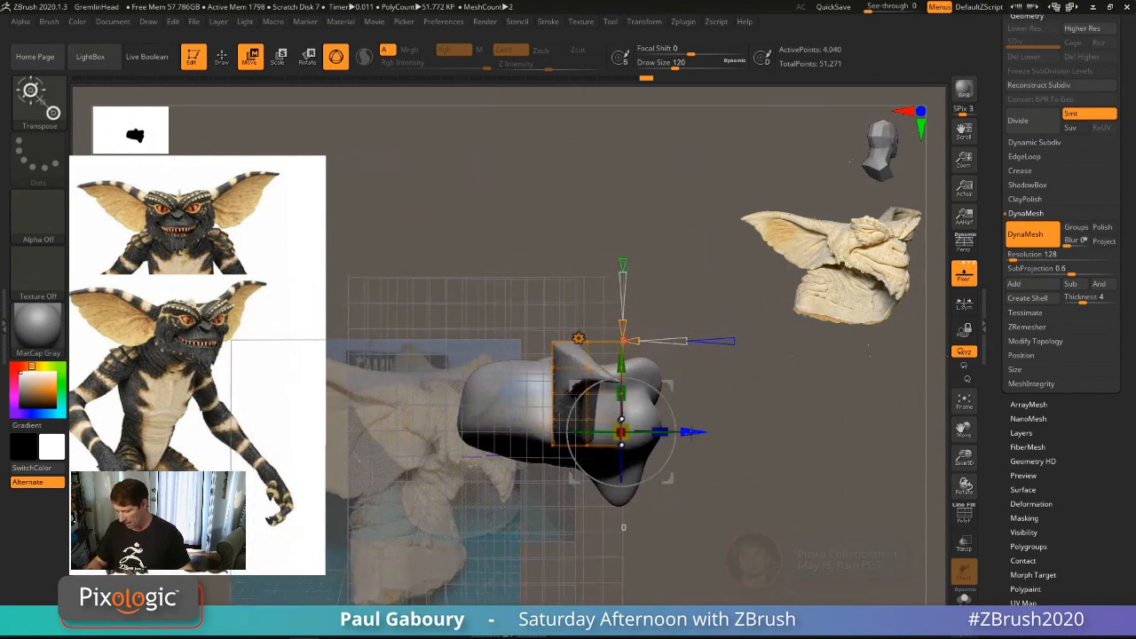
pyautogui.moveTo(691, 432); pyautogui.dragTo(686, 434)
pyautogui.moveTo(686, 433); pyautogui.dragTo(686, 433, button='right')
pyautogui.moveTo(687, 434); pyautogui.dragTo(686, 435)
pyautogui.moveTo(685, 436)
pyautogui.mouseDown(button='right')
pyautogui.moveTo(668, 465)
pyautogui.moveTo(670, 380)
pyautogui.moveTo(728, 493)
pyautogui.moveTo(719, 486)
pyautogui.mouseUp(button='right')
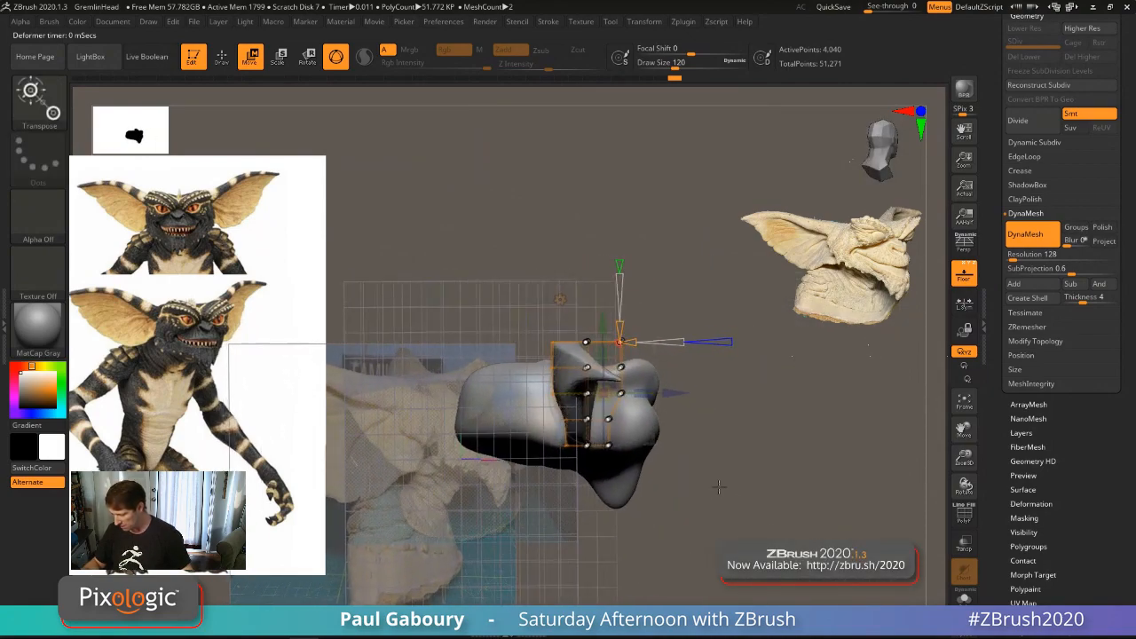
pyautogui.moveTo(688, 413)
pyautogui.keyDown('ctrl'); pyautogui.mouseDown()
pyautogui.moveTo(613, 384)
pyautogui.moveTo(679, 397)
pyautogui.mouseUp(); pyautogui.keyUp('ctrl')
pyautogui.keyDown('ctrl'); pyautogui.click(684, 498); pyautogui.keyUp('ctrl')
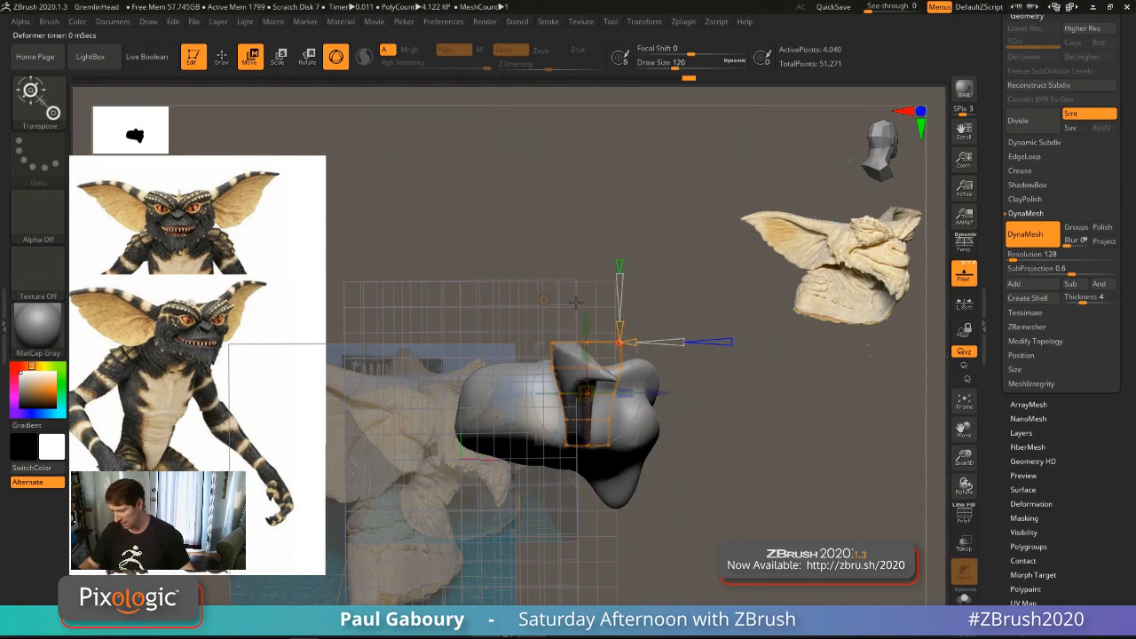
# Step: Accept the ear's deformation, return to the Move brush and hide the floor grid with its reference images
pyautogui.click(544, 299)
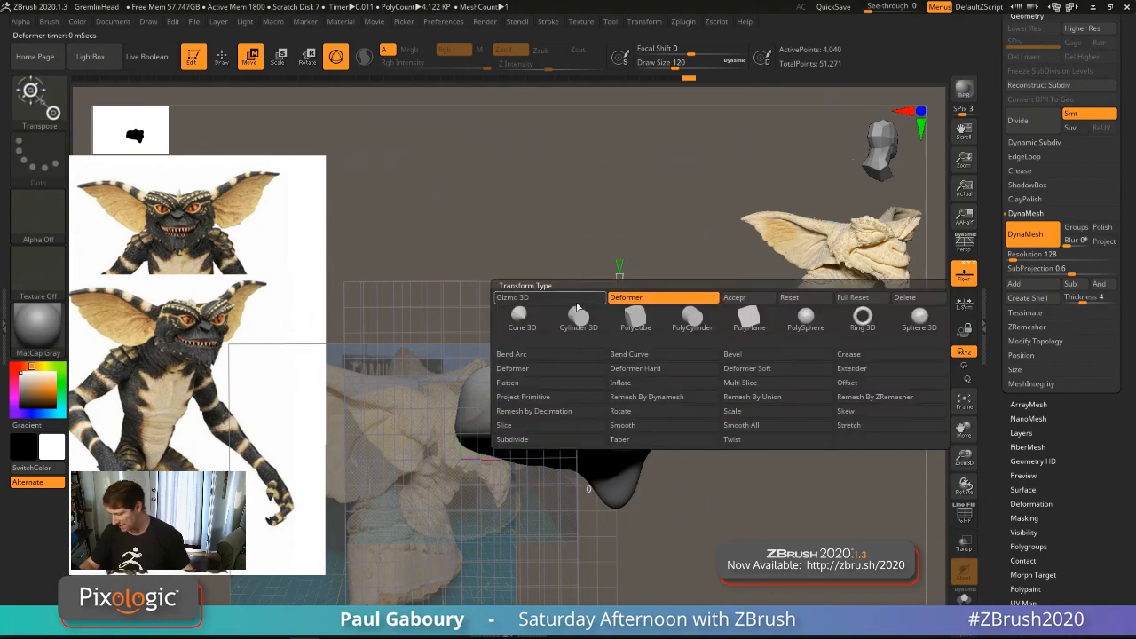
pyautogui.click(759, 303)
pyautogui.moveTo(755, 460); pyautogui.dragTo(696, 521)
pyautogui.press('q')
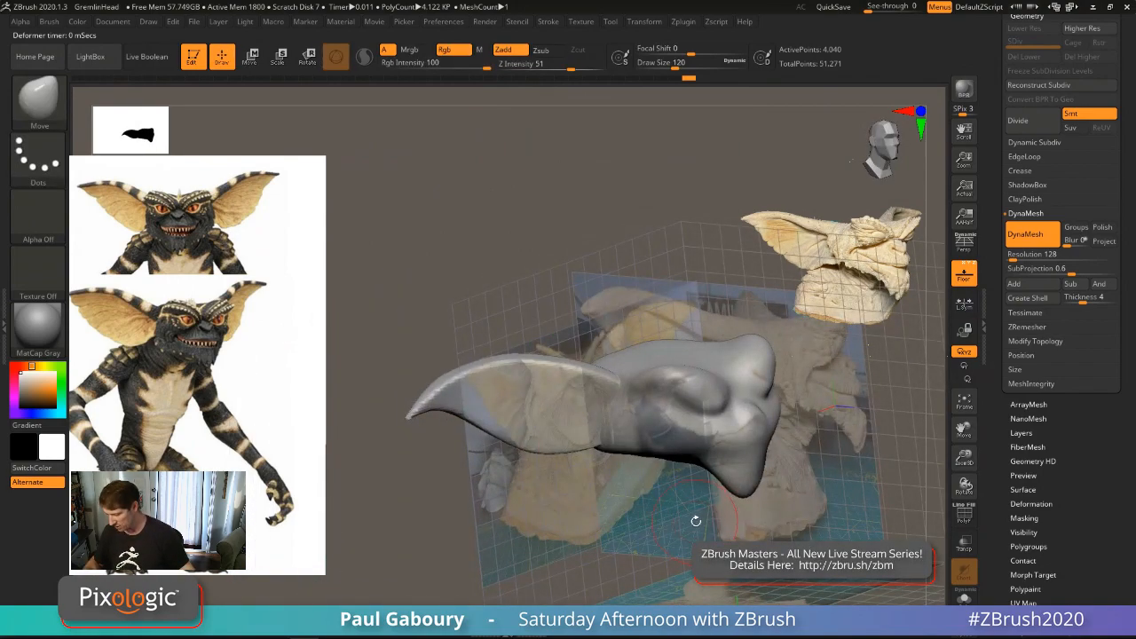
pyautogui.click(964, 273)
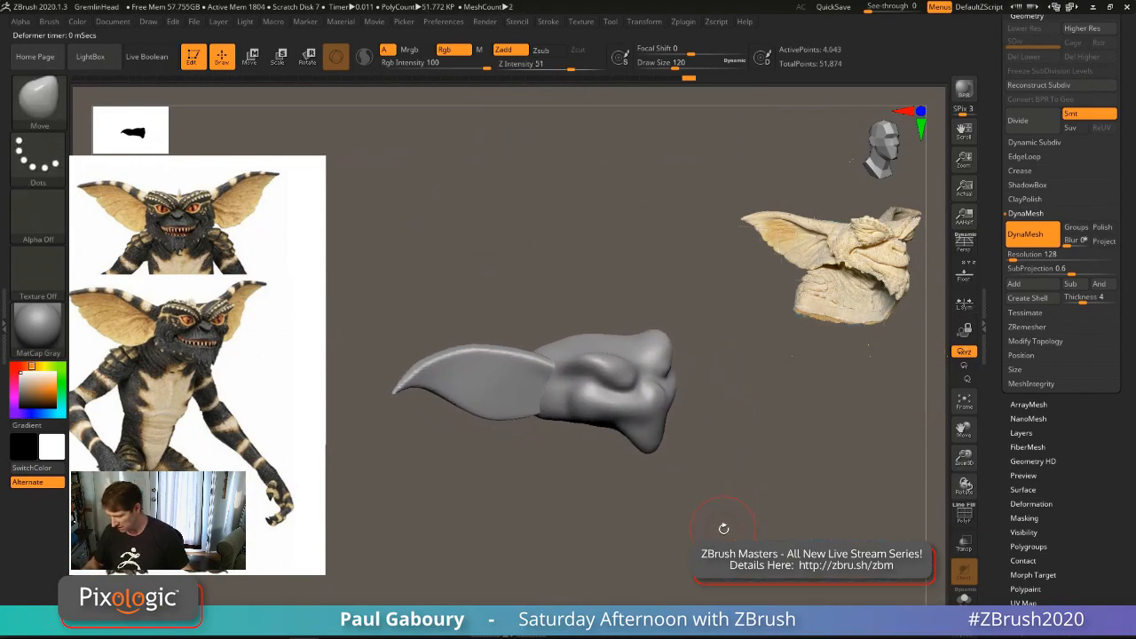
# Step: Set the draw size to 124 and smooth the ear's surface near its base
pyautogui.moveTo(724, 528); pyautogui.dragTo(763, 418)
pyautogui.moveTo(543, 423); pyautogui.dragTo(525, 393)
pyautogui.press('s')
pyautogui.click(477, 410)
pyautogui.moveTo(478, 394)
pyautogui.mouseDown(button='right')
pyautogui.moveTo(483, 376)
pyautogui.moveTo(482, 389)
pyautogui.mouseUp(button='right')
pyautogui.keyDown('shift'); pyautogui.moveTo(487, 428); pyautogui.dragTo(478, 406); pyautogui.keyUp('shift')
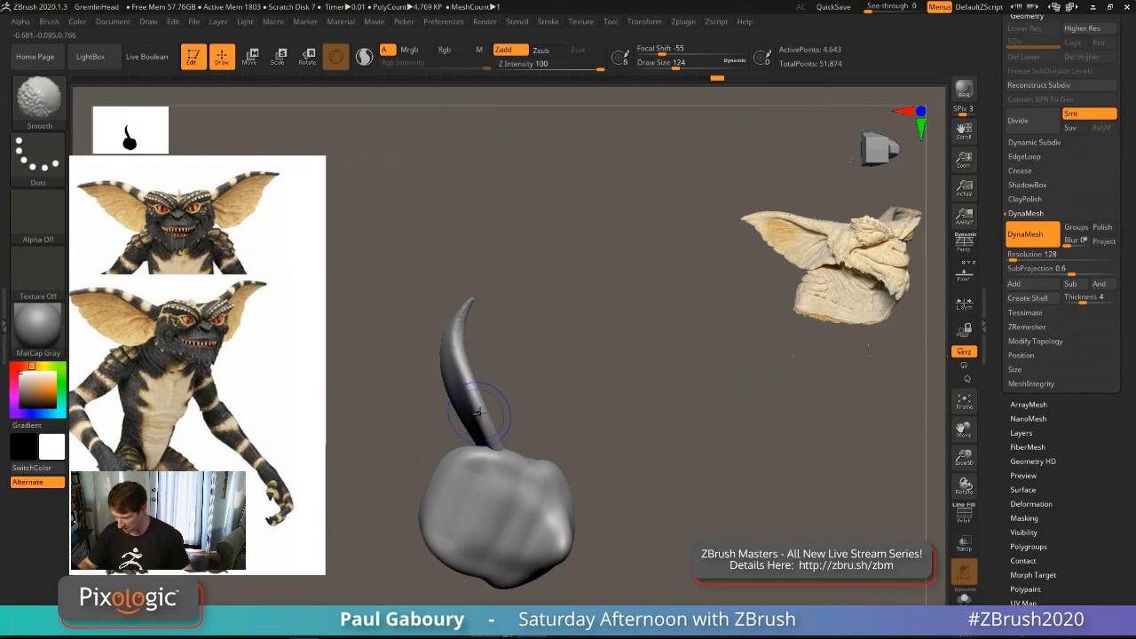
pyautogui.moveTo(478, 411); pyautogui.dragTo(492, 384, button='right')
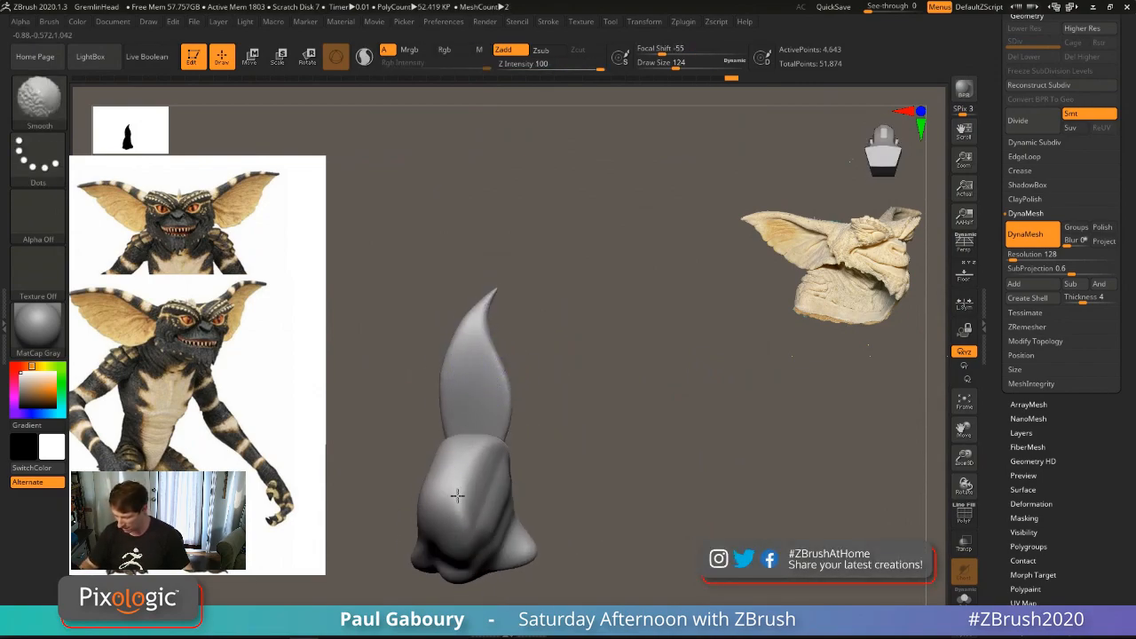
# Step: Set the draw size to 140 and smooth the back of the ear where it meets the head
pyautogui.moveTo(457, 495)
pyautogui.mouseDown(button='right')
pyautogui.moveTo(550, 538)
pyautogui.moveTo(519, 535)
pyautogui.moveTo(571, 500)
pyautogui.moveTo(498, 452)
pyautogui.mouseUp(button='right')
pyautogui.press('s')
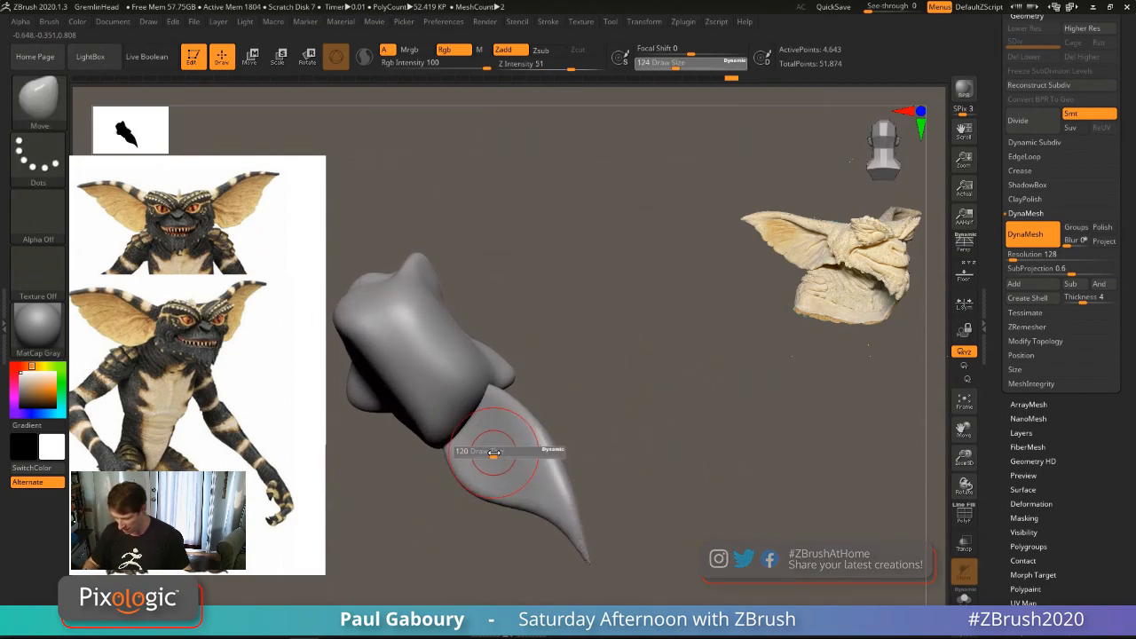
pyautogui.moveTo(498, 452); pyautogui.dragTo(493, 455)
pyautogui.keyDown('alt'); pyautogui.moveTo(494, 454); pyautogui.dragTo(525, 432, button='right'); pyautogui.keyUp('alt')
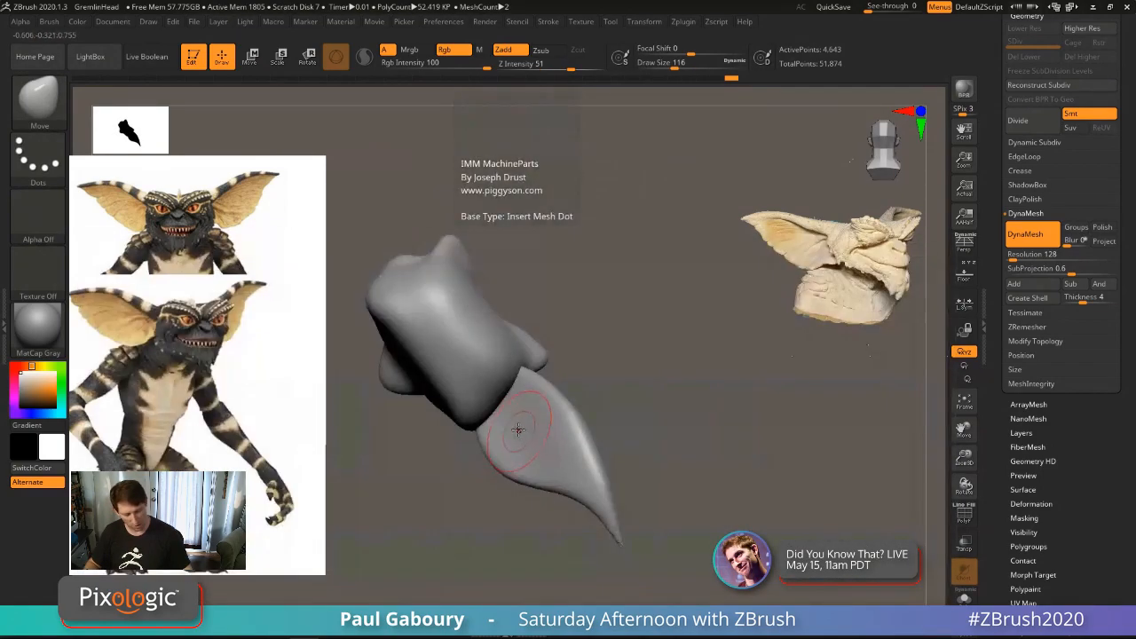
pyautogui.press('s')
pyautogui.click(520, 439)
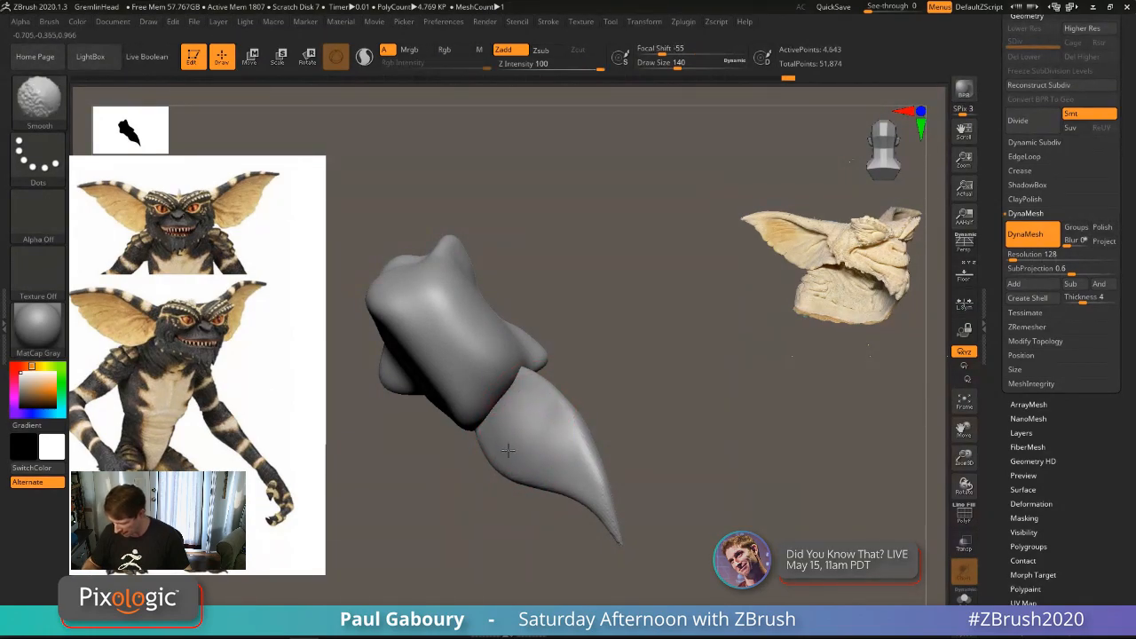
pyautogui.moveTo(501, 420)
pyautogui.mouseDown()
pyautogui.moveTo(517, 389)
pyautogui.moveTo(529, 401)
pyautogui.mouseUp()
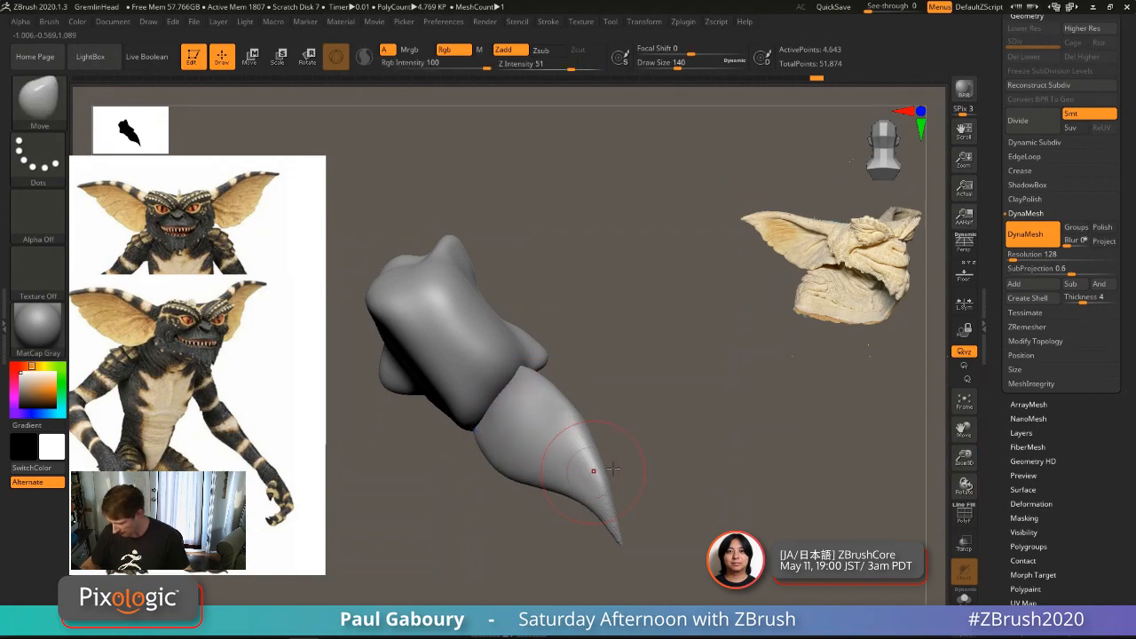
# Step: Smooth the ear's inner hollow and back surface, and update its DynaMesh
pyautogui.moveTo(647, 499)
pyautogui.mouseDown()
pyautogui.moveTo(568, 482)
pyautogui.moveTo(576, 435)
pyautogui.mouseUp()
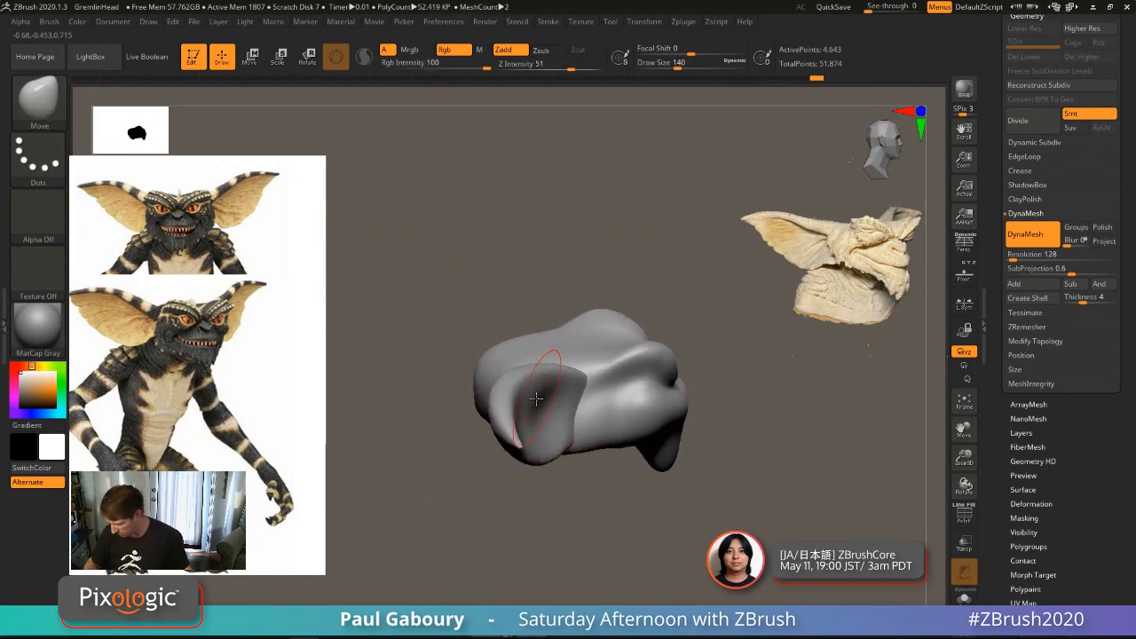
pyautogui.moveTo(529, 397); pyautogui.dragTo(543, 413, button='right')
pyautogui.keyDown('shift'); pyautogui.moveTo(543, 414); pyautogui.dragTo(556, 414); pyautogui.keyUp('shift')
pyautogui.moveTo(556, 414); pyautogui.dragTo(560, 410, button='right')
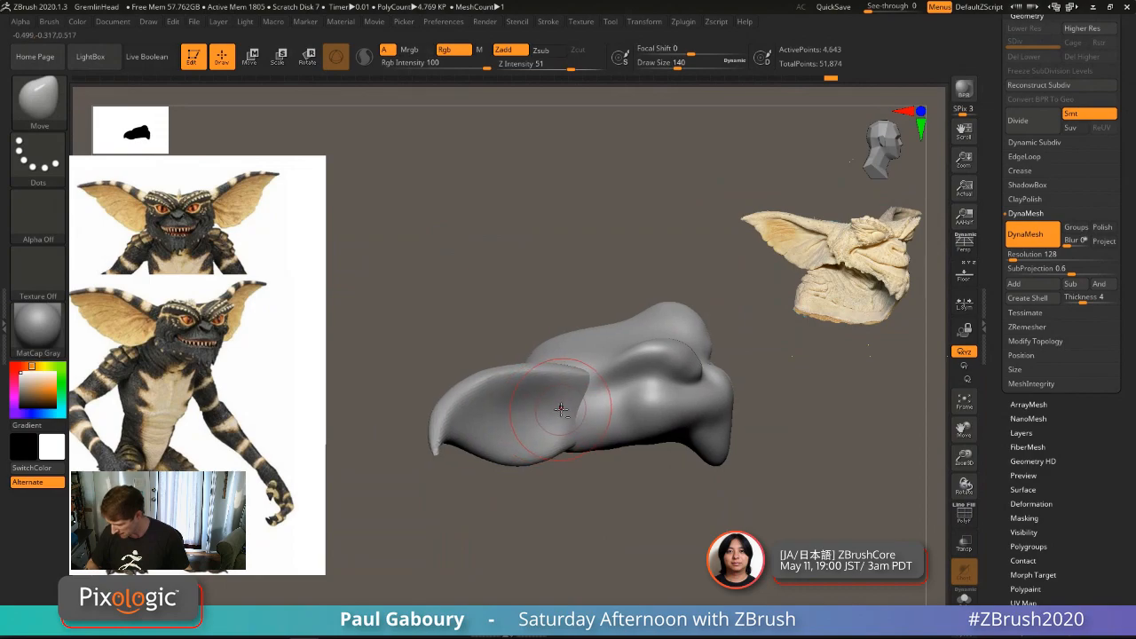
pyautogui.moveTo(539, 414)
pyautogui.mouseDown()
pyautogui.moveTo(476, 417)
pyautogui.moveTo(474, 428)
pyautogui.mouseUp()
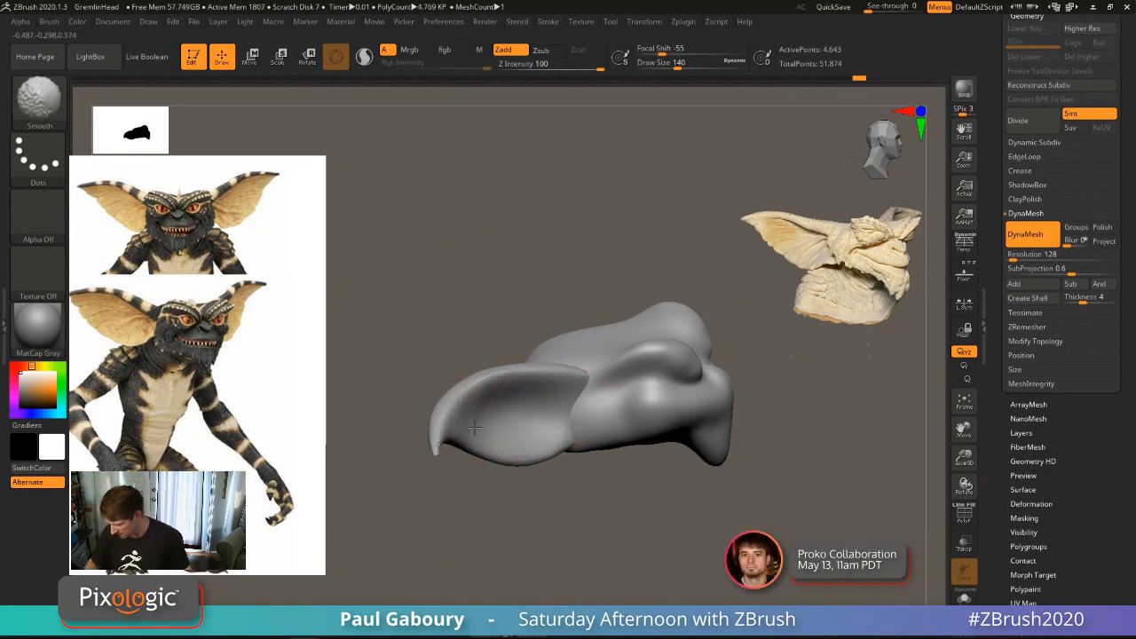
pyautogui.moveTo(538, 407); pyautogui.dragTo(624, 462, button='right')
pyautogui.keyDown('shift'); pyautogui.moveTo(606, 442); pyautogui.dragTo(586, 421); pyautogui.keyUp('shift')
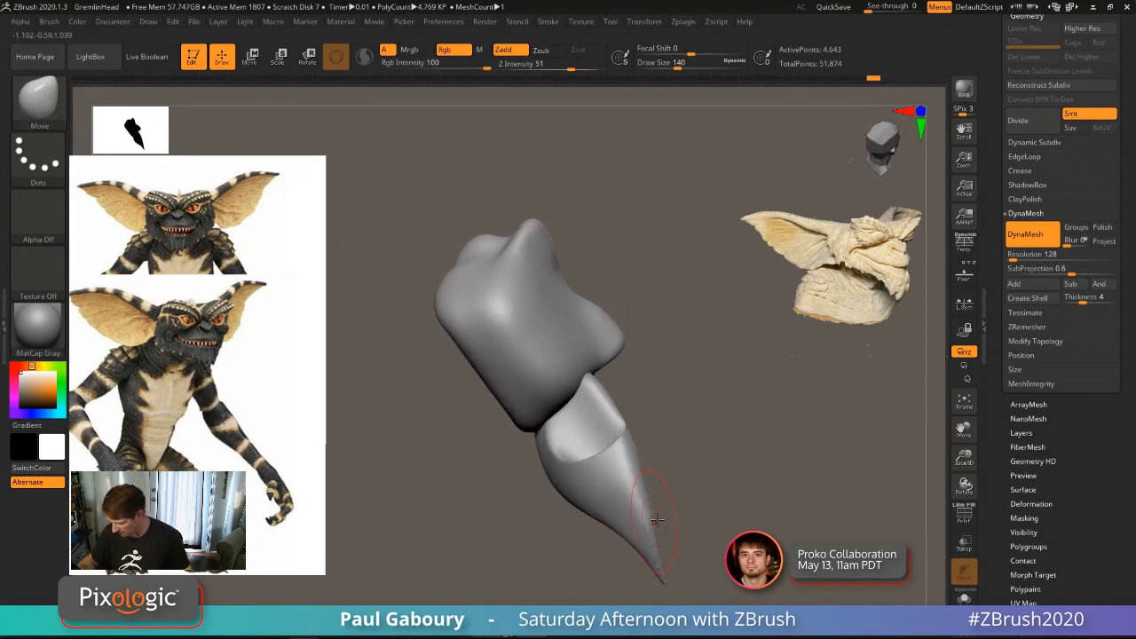
pyautogui.keyDown('ctrl'); pyautogui.moveTo(741, 503); pyautogui.dragTo(797, 581); pyautogui.keyUp('ctrl')
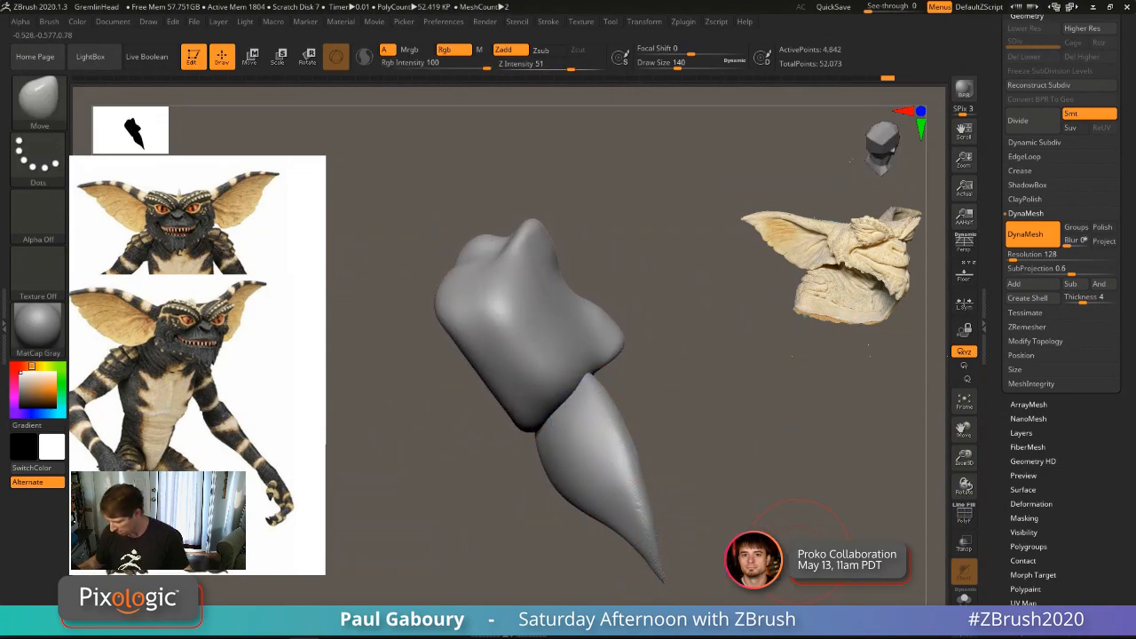
# Step: Mirror and weld the ear onto the opposite side of the head from the front view
pyautogui.moveTo(793, 548)
pyautogui.keyDown('ctrl'); pyautogui.mouseDown(button='right')
pyautogui.moveTo(710, 471)
pyautogui.moveTo(715, 426)
pyautogui.moveTo(629, 492)
pyautogui.moveTo(680, 459)
pyautogui.moveTo(711, 477)
pyautogui.moveTo(700, 468)
pyautogui.mouseUp(button='right'); pyautogui.keyUp('ctrl')
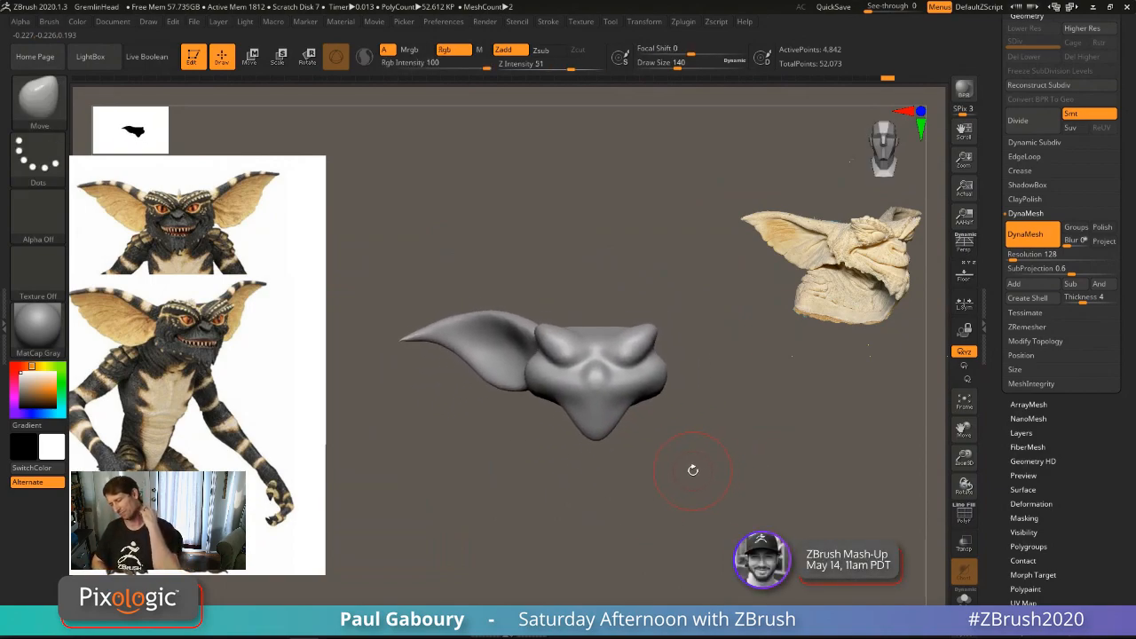
pyautogui.click(1047, 344)
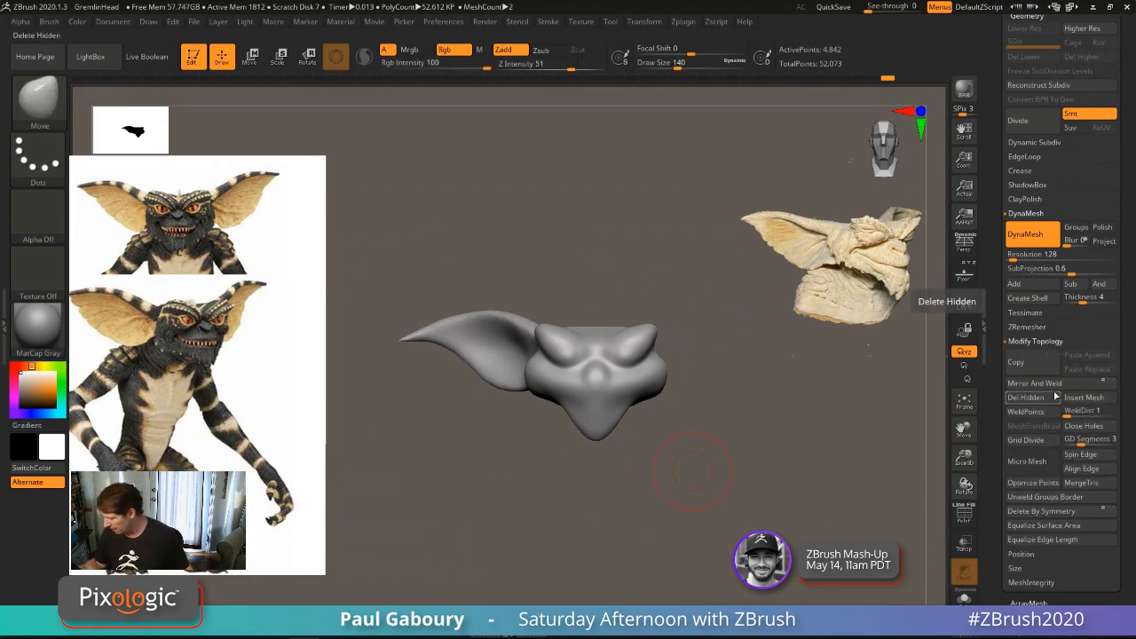
pyautogui.click(1040, 384)
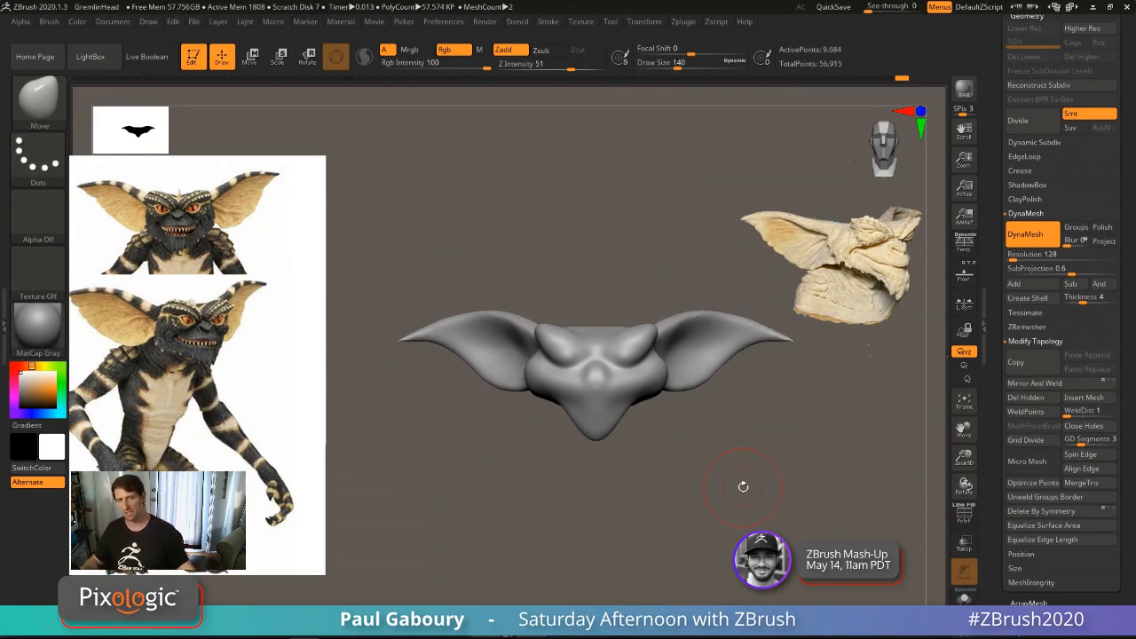
# Step: Make the GremlinHeadV01 subtool active and turn the model to face the underside of the head
pyautogui.moveTo(743, 486); pyautogui.dragTo(644, 471)
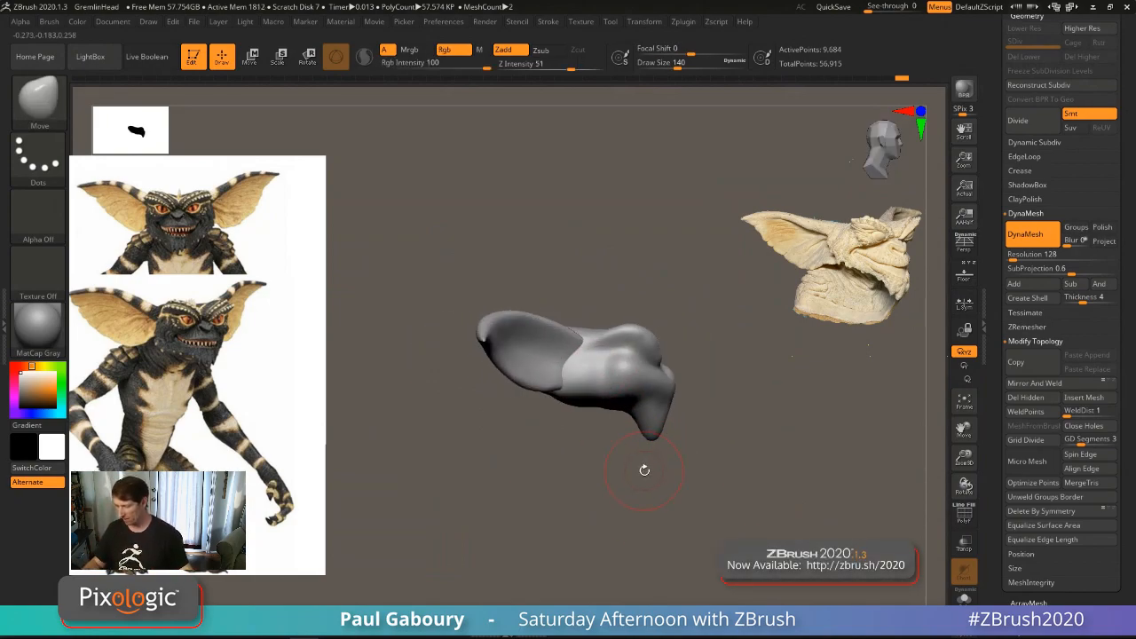
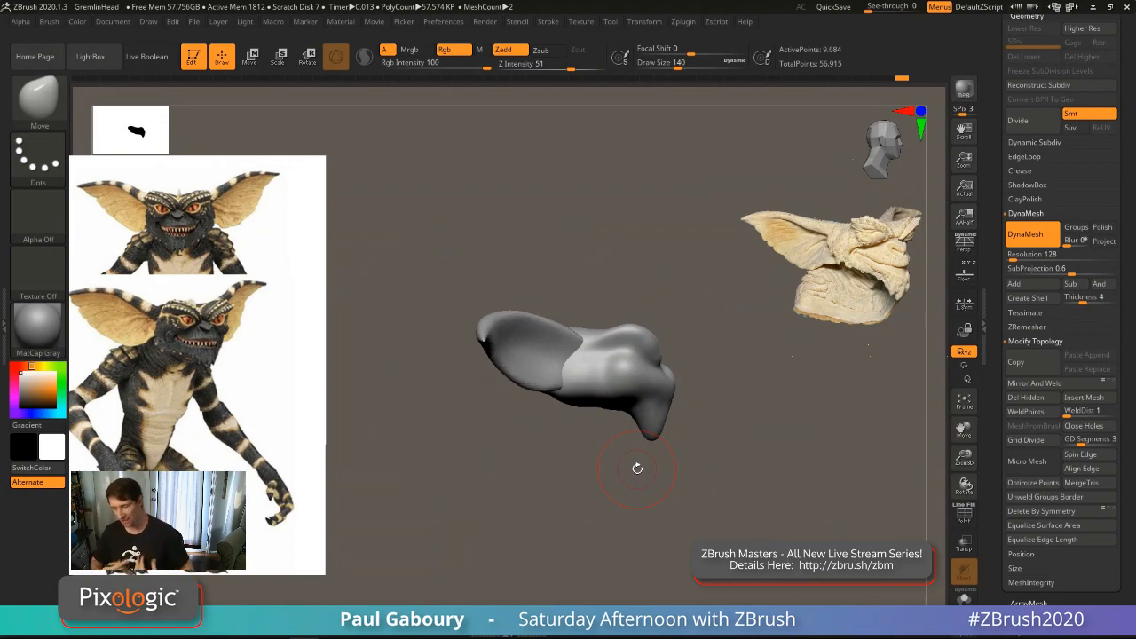
pyautogui.moveTo(996, 151); pyautogui.dragTo(1001, 258)
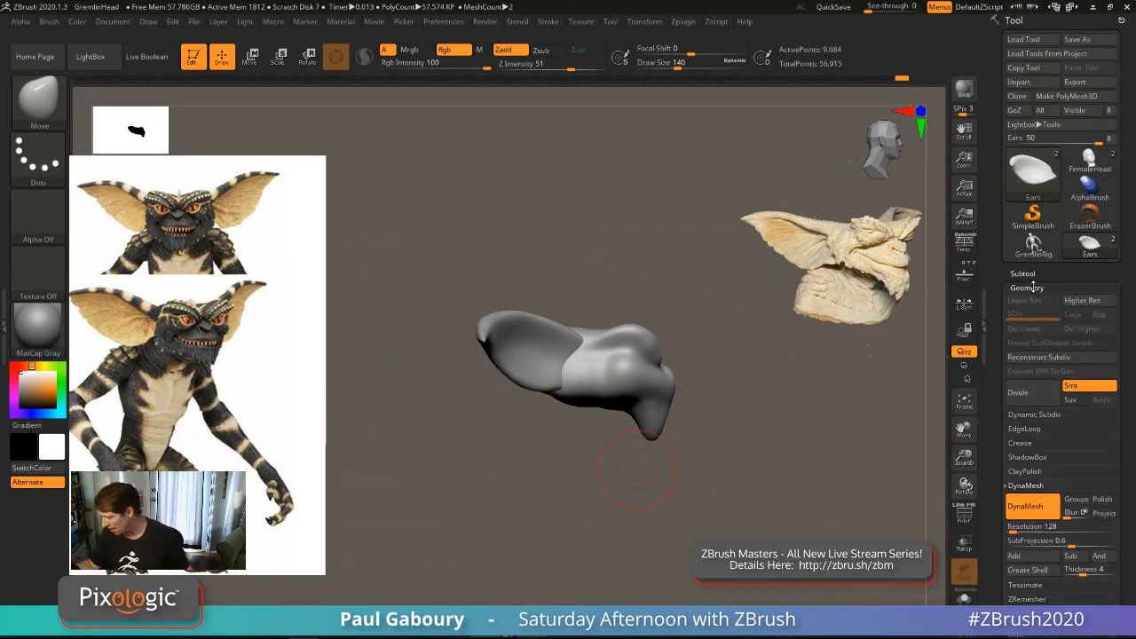
pyautogui.click(1029, 275)
pyautogui.click(1047, 334)
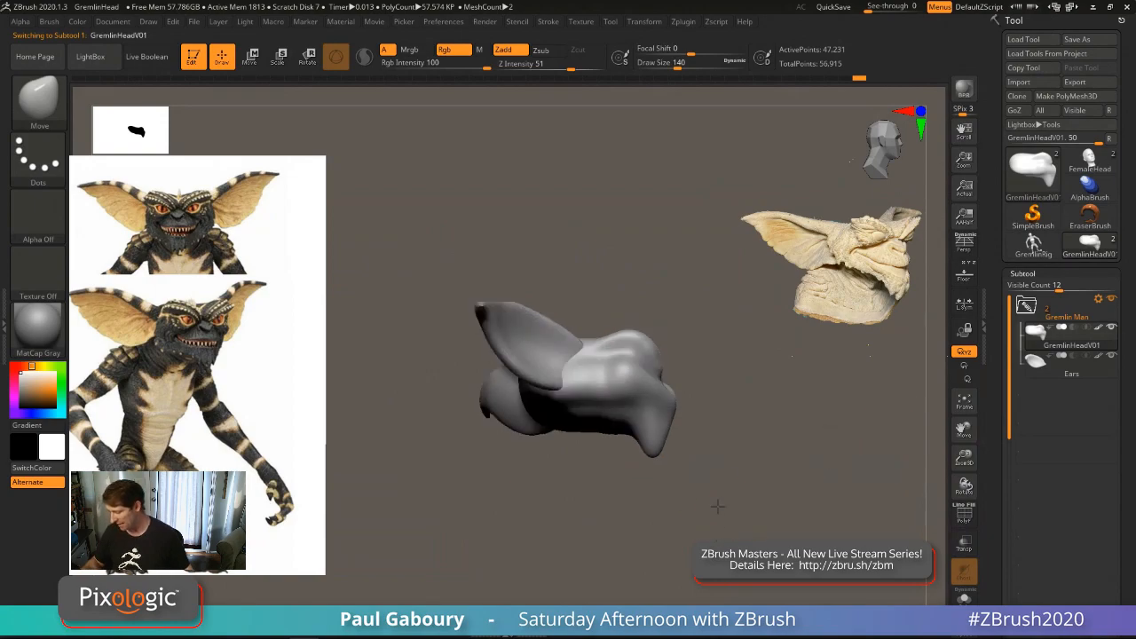
pyautogui.keyDown('shift'); pyautogui.moveTo(733, 503); pyautogui.dragTo(601, 380); pyautogui.keyUp('shift')
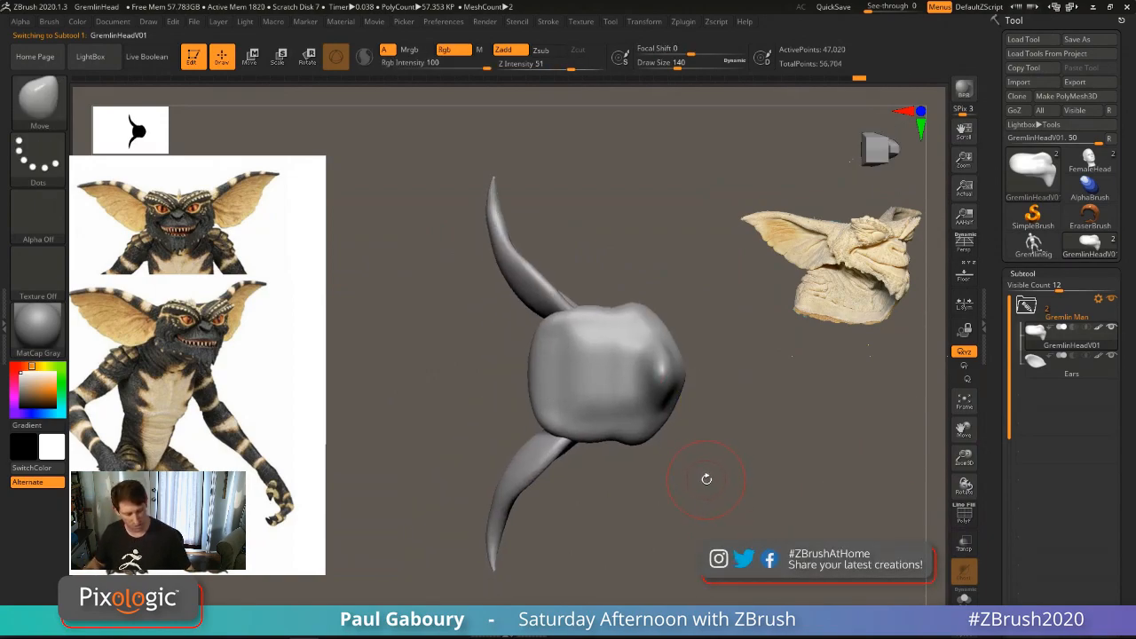
# Step: Insert the Cylinder No Edge mesh from the IMM Primitives brush at the centre of the head's underside as a neck
pyautogui.press('b')
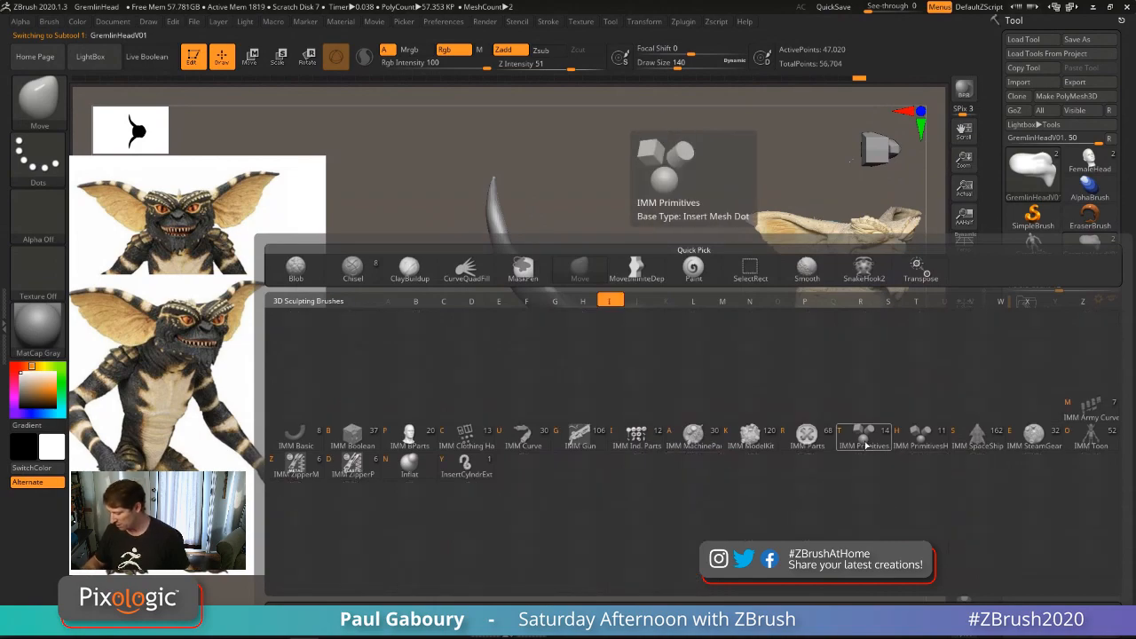
pyautogui.click(864, 435)
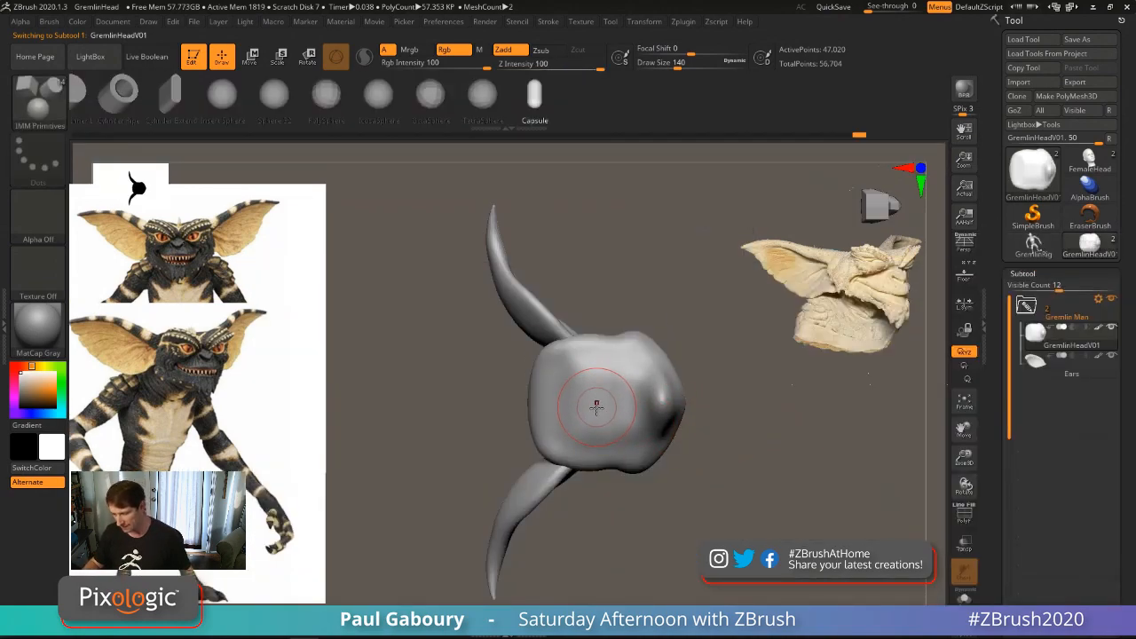
pyautogui.moveTo(224, 97); pyautogui.dragTo(462, 99)
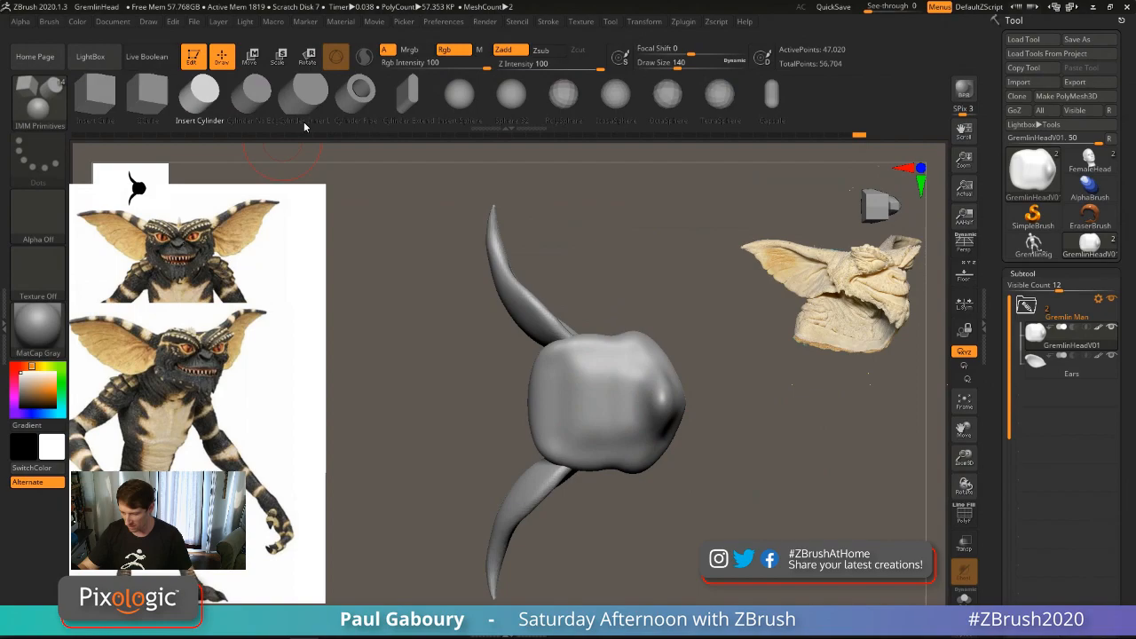
pyautogui.click(255, 98)
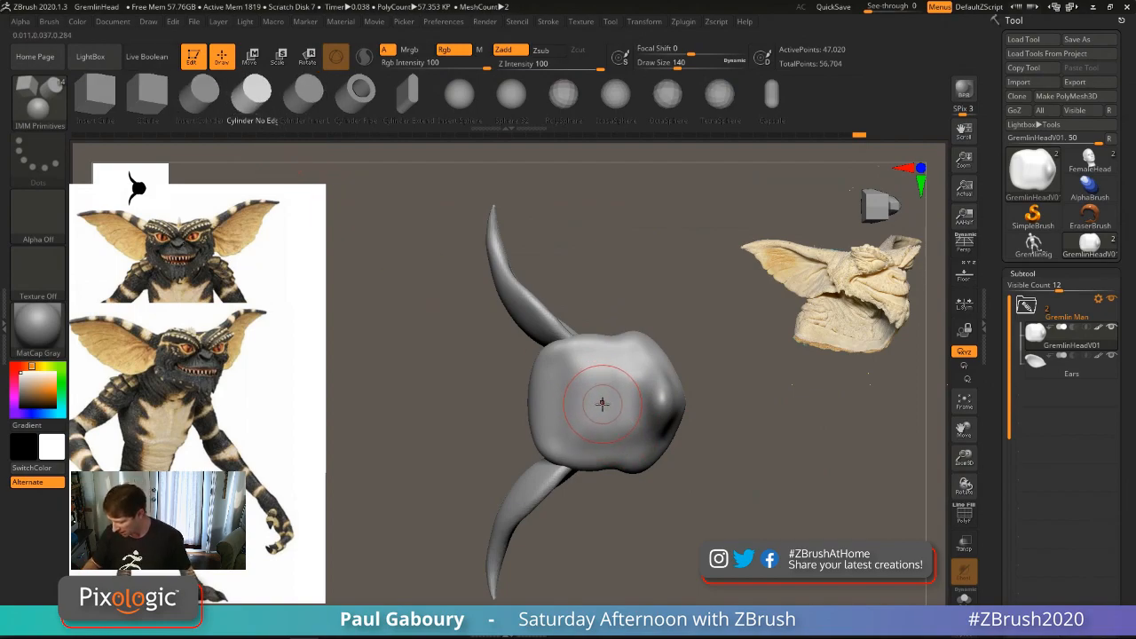
pyautogui.moveTo(603, 401); pyautogui.dragTo(619, 435)
pyautogui.moveTo(794, 517); pyautogui.dragTo(709, 517)
# Step: Raise the neck cylinder into the head and tilt it so its lower end angles toward the back
pyautogui.press('w')
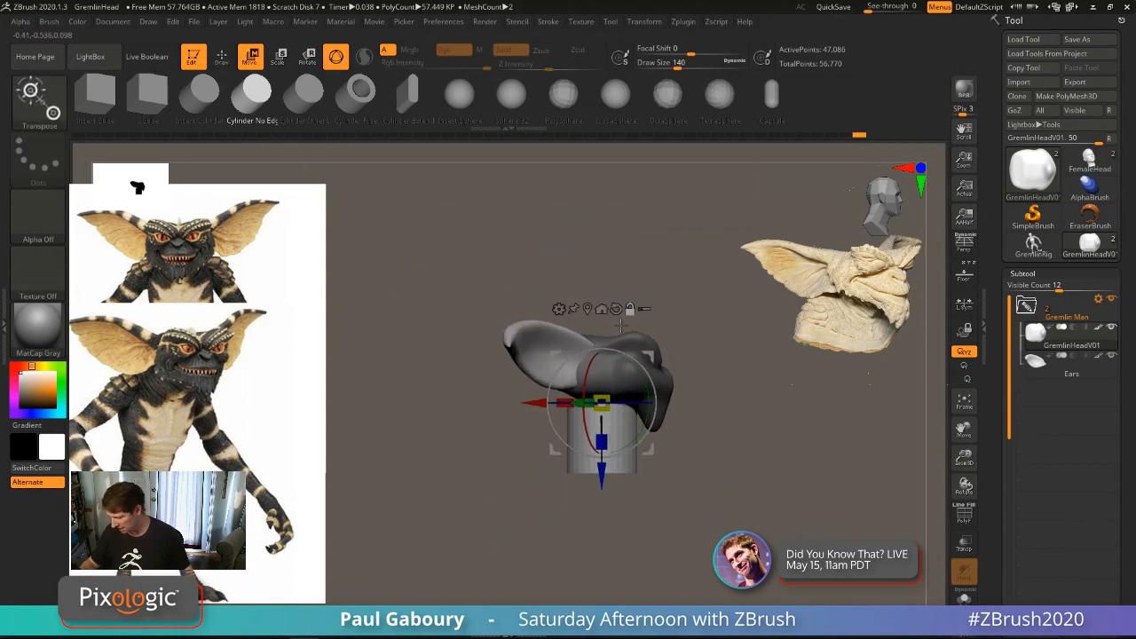
pyautogui.moveTo(602, 330); pyautogui.dragTo(601, 316)
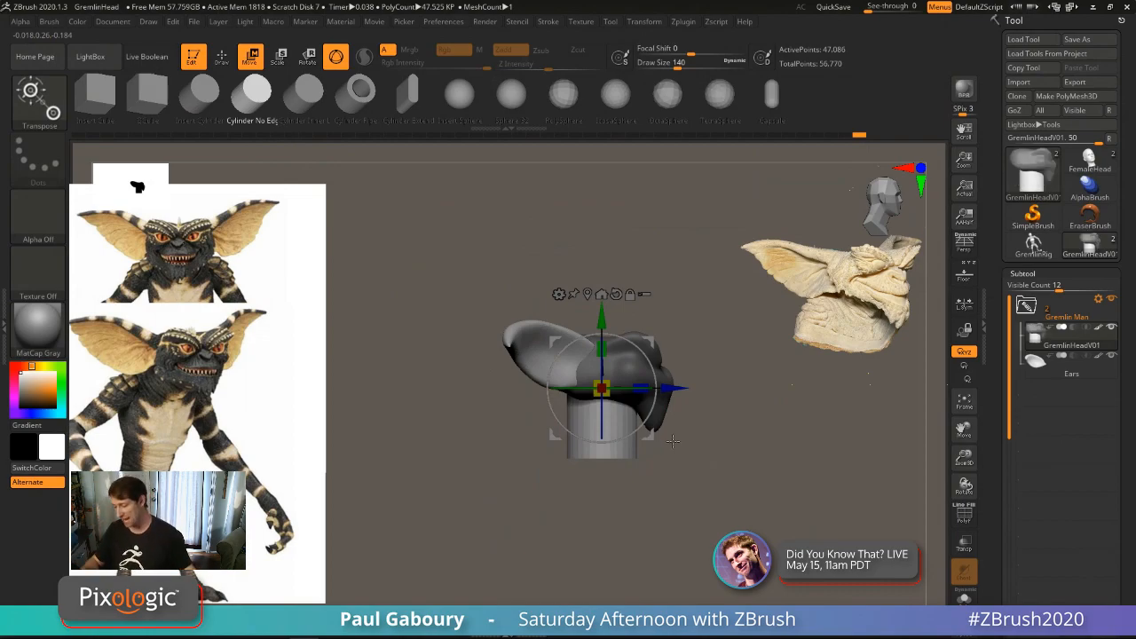
pyautogui.moveTo(649, 414); pyautogui.dragTo(630, 433)
pyautogui.moveTo(651, 342); pyautogui.dragTo(657, 336)
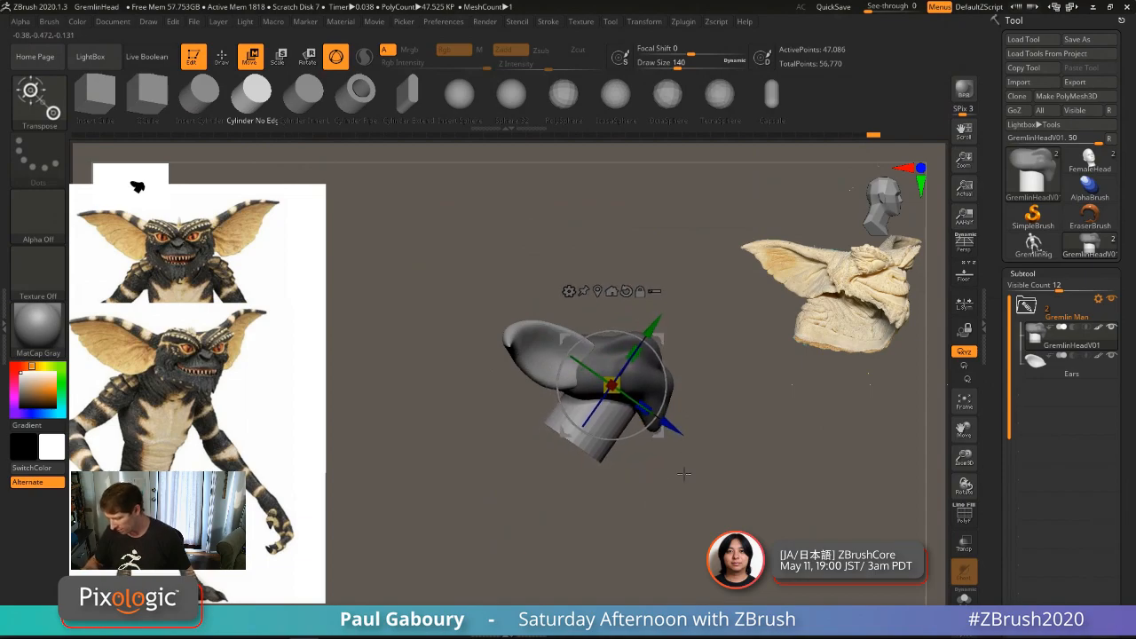
pyautogui.hotkey('ctrl', 'z')
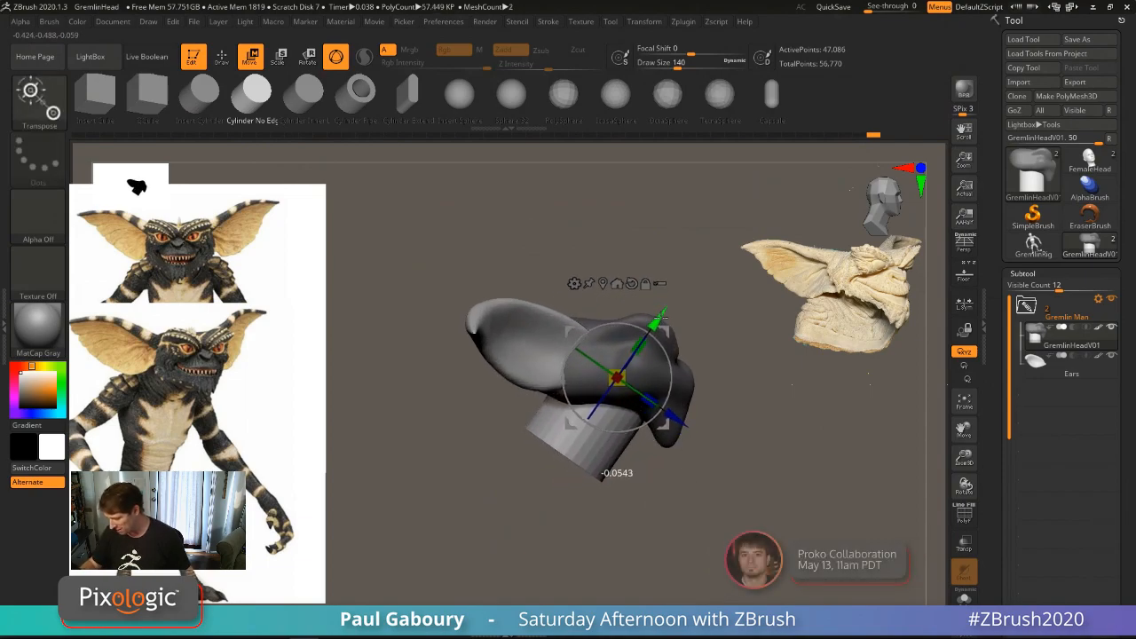
pyautogui.moveTo(741, 487); pyautogui.dragTo(694, 477)
pyautogui.press('space')
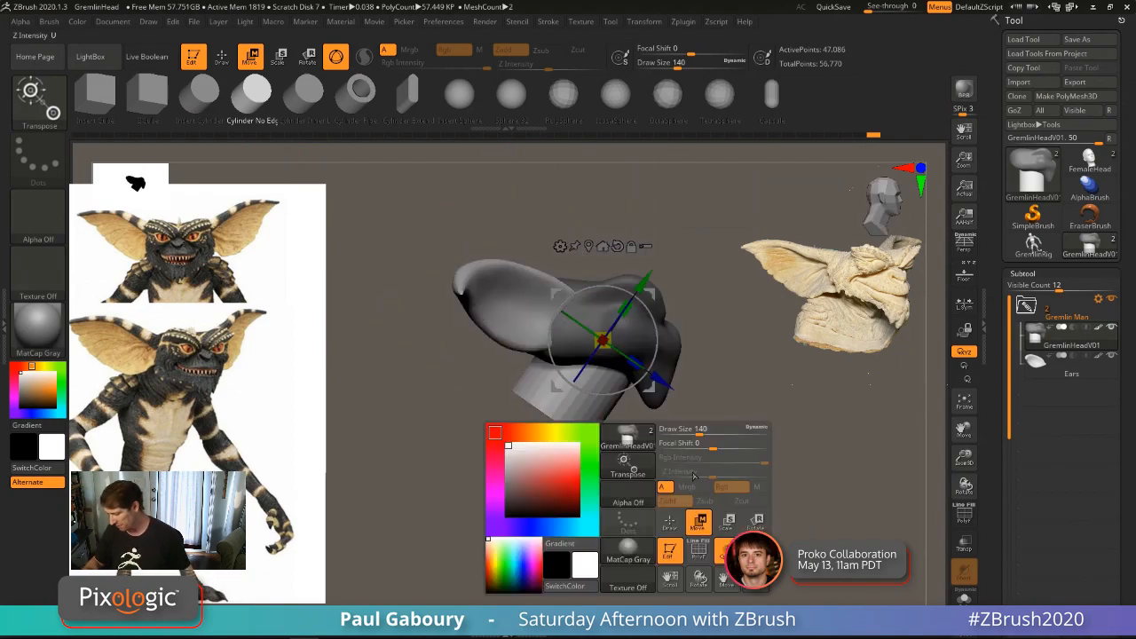
pyautogui.press('ctrl')
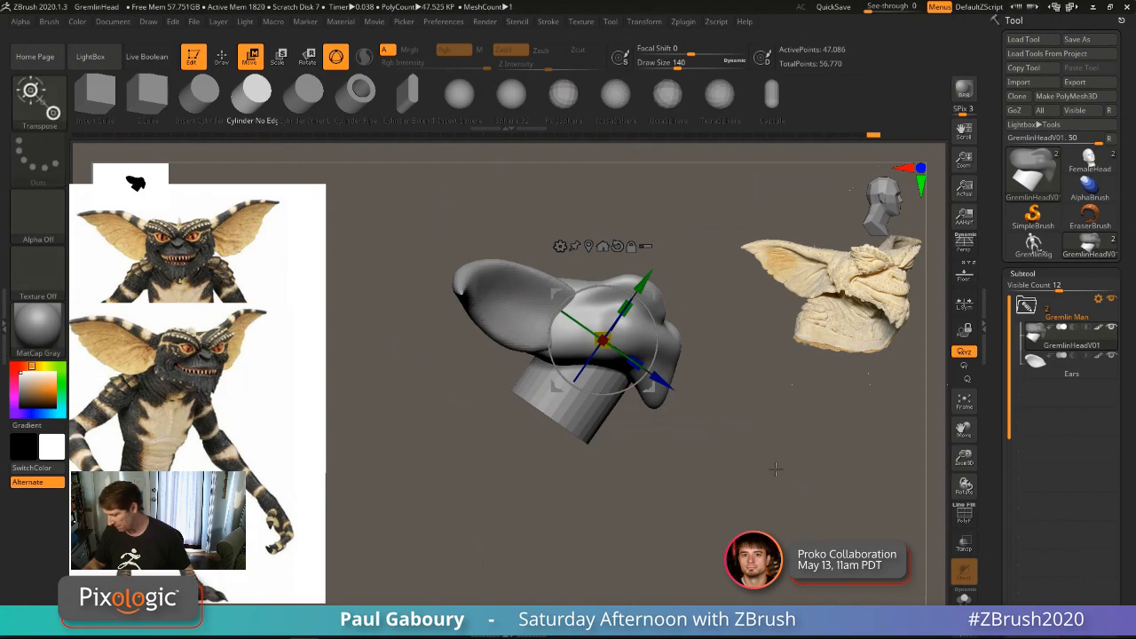
# Step: Enable DynaMesh Groups, remesh the head with the neck cylinder, and smooth the neck's surface
pyautogui.press('q')
pyautogui.moveTo(776, 469); pyautogui.dragTo(761, 431)
pyautogui.hotkey('shift', 'f')
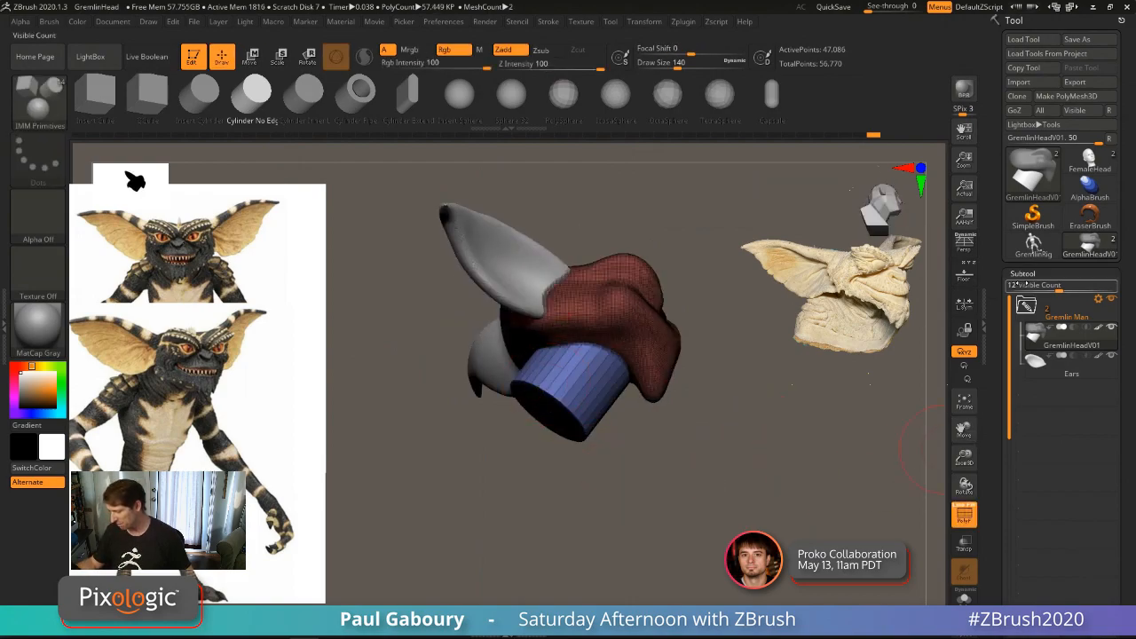
pyautogui.click(1022, 274)
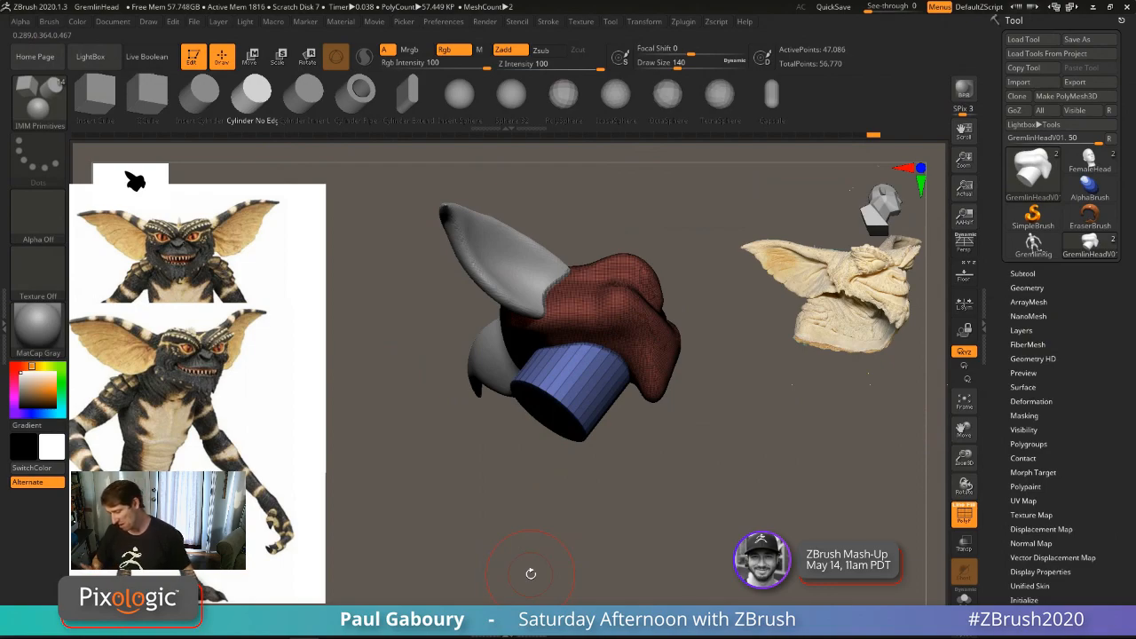
pyautogui.click(1030, 288)
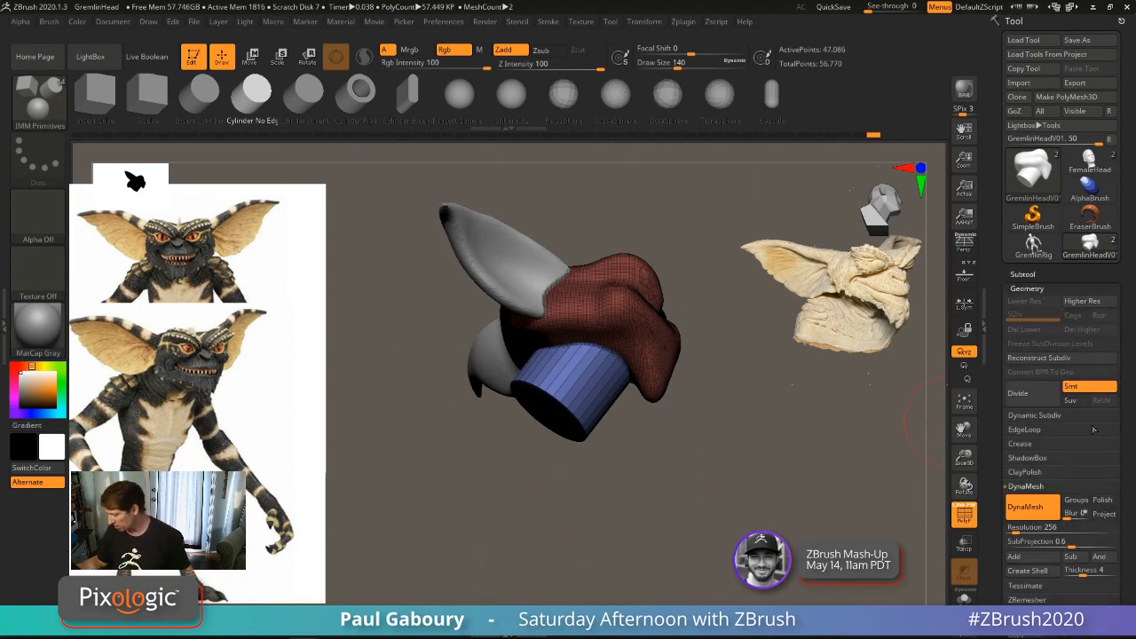
pyautogui.click(1077, 502)
pyautogui.moveTo(713, 476)
pyautogui.keyDown('ctrl'); pyautogui.mouseDown()
pyautogui.moveTo(725, 508)
pyautogui.moveTo(738, 458)
pyautogui.mouseUp(); pyautogui.keyUp('ctrl')
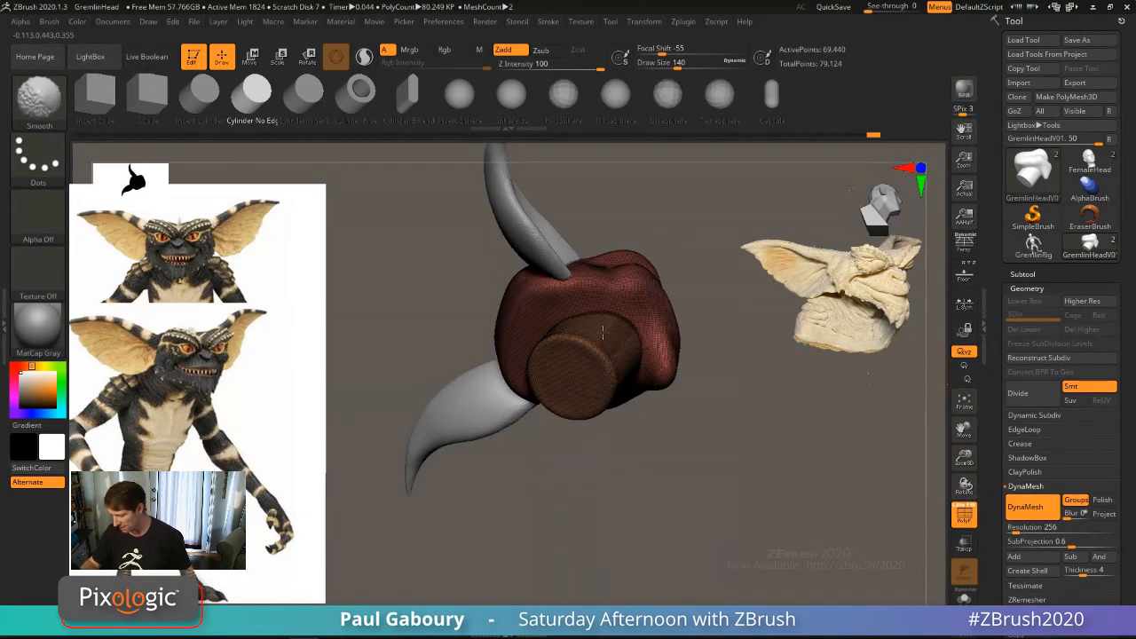
pyautogui.moveTo(641, 430); pyautogui.dragTo(710, 475)
pyautogui.moveTo(720, 446)
pyautogui.keyDown('alt'); pyautogui.mouseDown()
pyautogui.moveTo(684, 498)
pyautogui.moveTo(682, 523)
pyautogui.moveTo(696, 530)
pyautogui.moveTo(678, 506)
pyautogui.mouseUp(); pyautogui.keyUp('alt')
pyautogui.hotkey('shift', 'f')
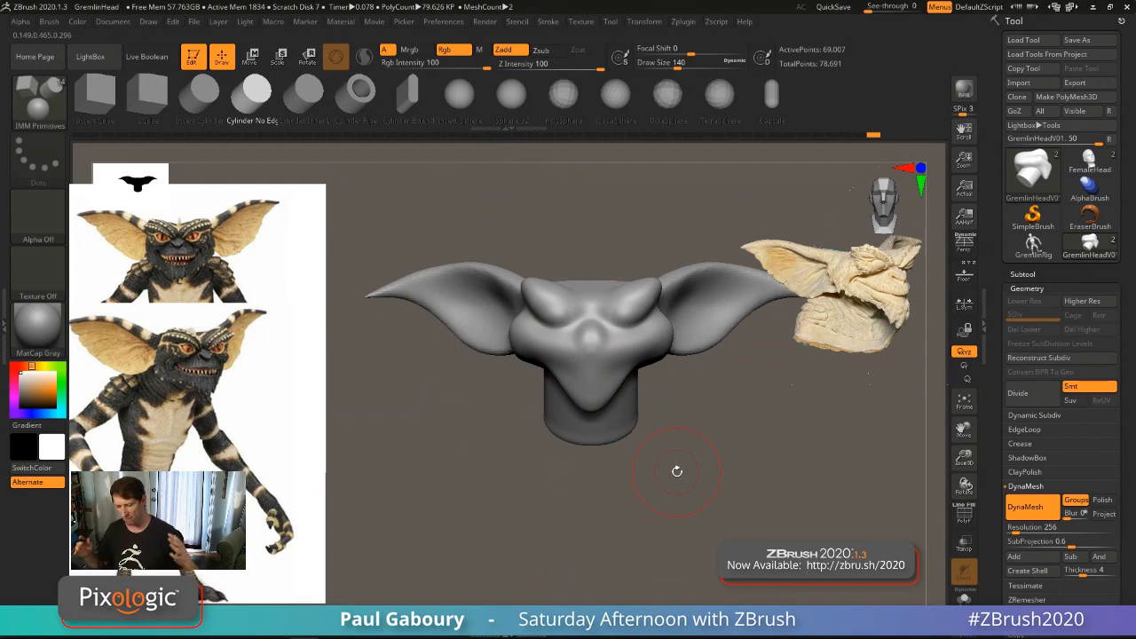
# Step: Pull down the lower front edge of the neck using the Move Topological brush at draw size 262
pyautogui.press('b')
pyautogui.press('m')
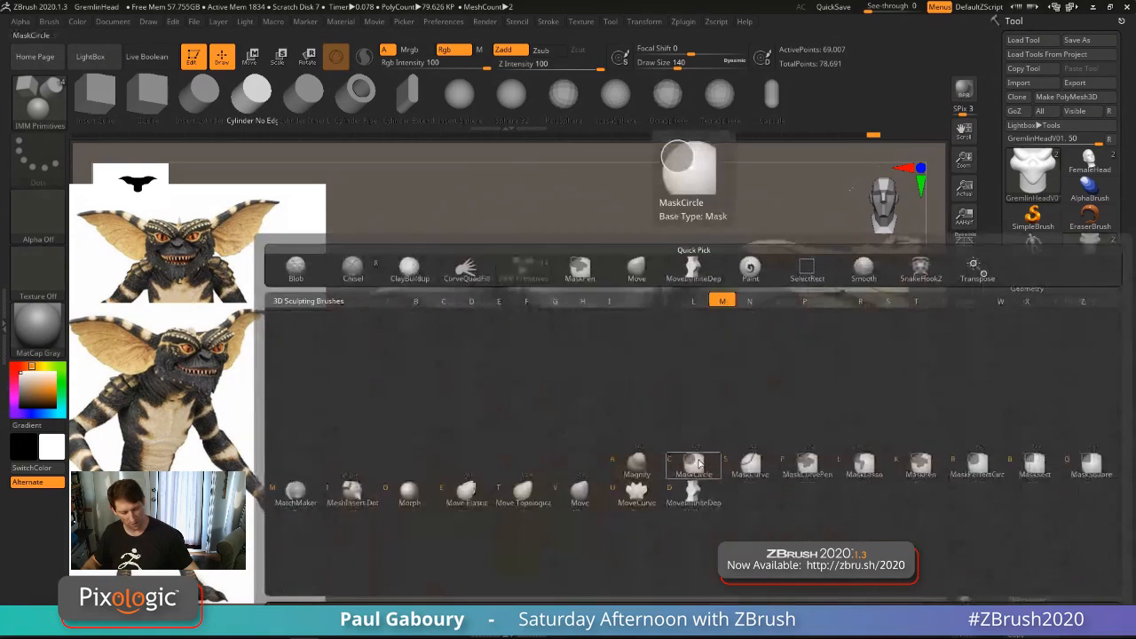
pyautogui.press('t')
pyautogui.press('s')
pyautogui.moveTo(702, 471); pyautogui.dragTo(716, 470)
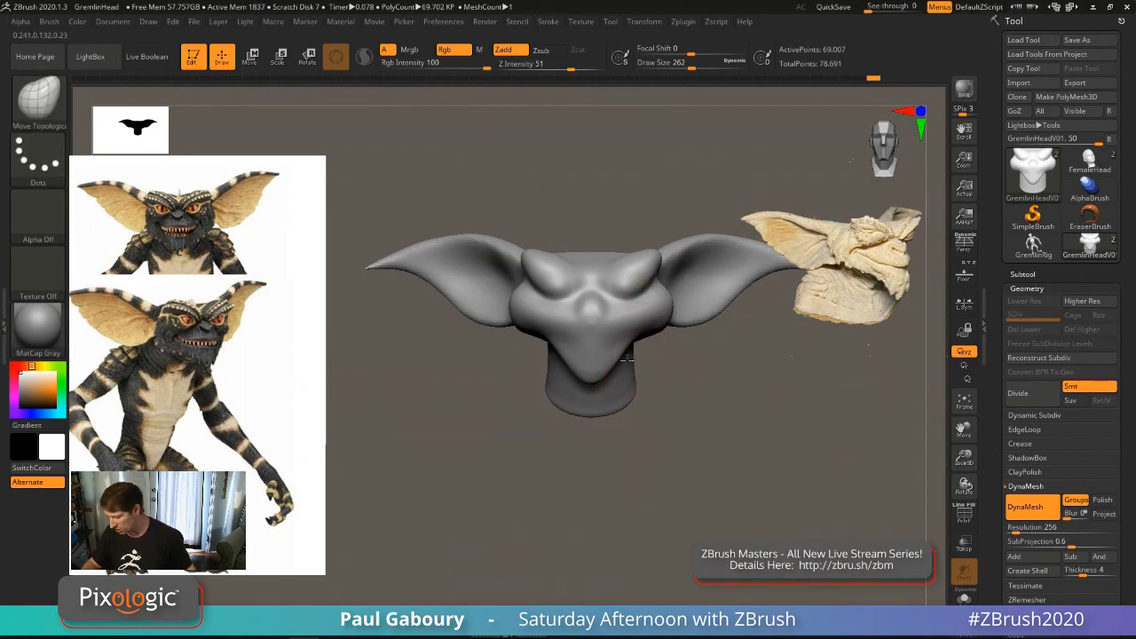
pyautogui.moveTo(606, 415); pyautogui.dragTo(607, 423)
pyautogui.moveTo(608, 423); pyautogui.dragTo(642, 399, button='right')
pyautogui.moveTo(634, 398); pyautogui.dragTo(625, 422)
pyautogui.moveTo(625, 422); pyautogui.dragTo(656, 399, button='right')
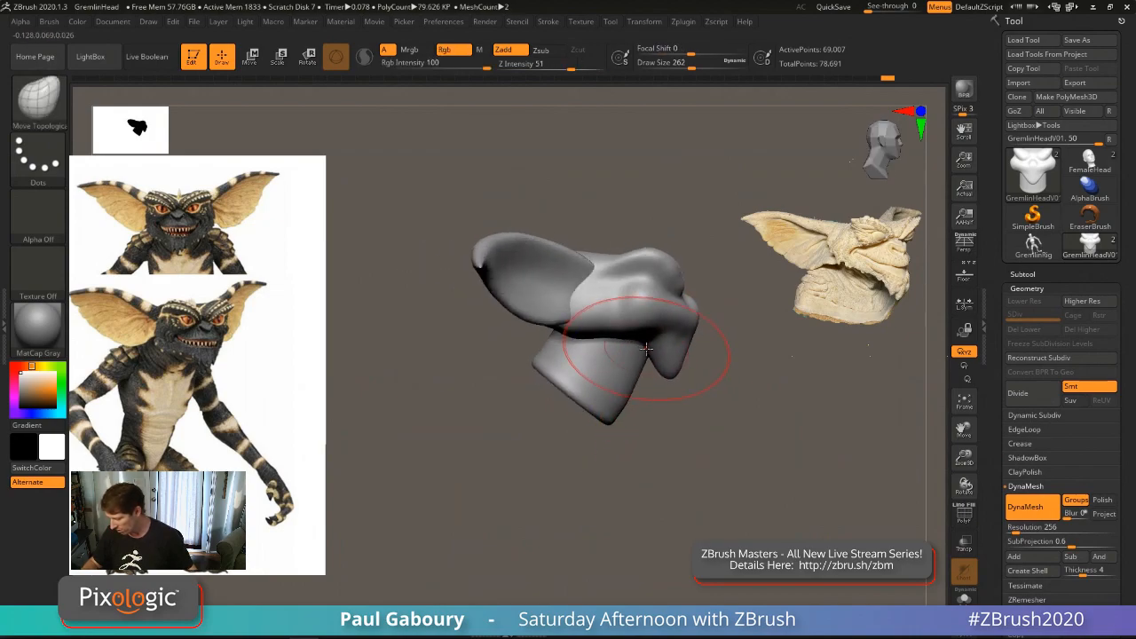
# Step: Pull the underside of the jaw downward in the side view and smooth the neck beneath it
pyautogui.hotkey('ctrl', 'z')
pyautogui.moveTo(633, 336); pyautogui.dragTo(645, 349)
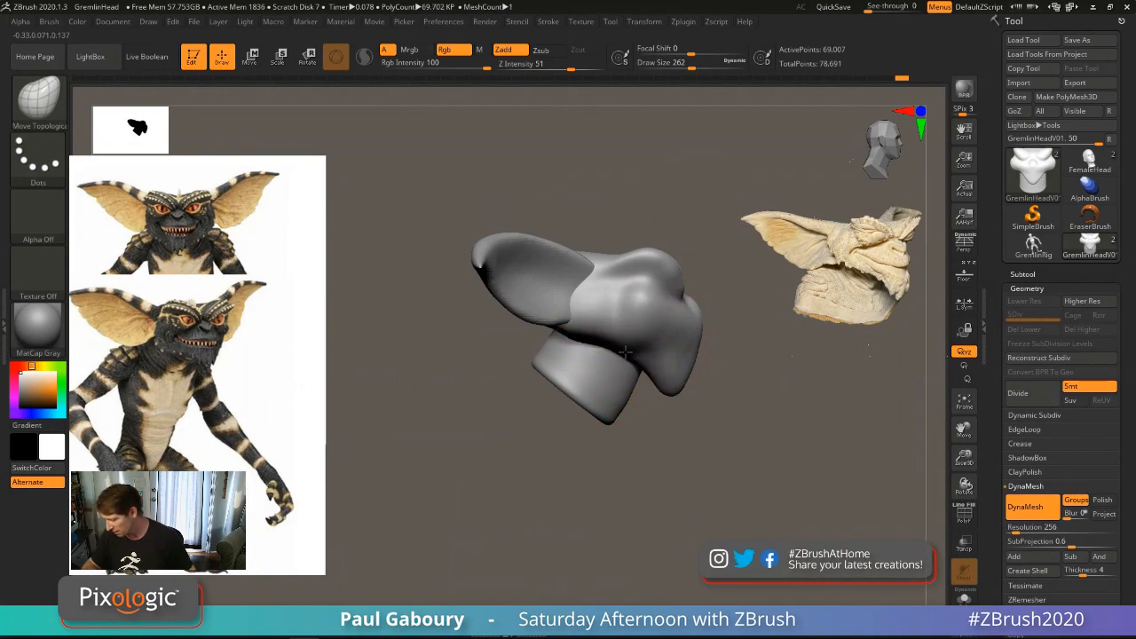
pyautogui.moveTo(609, 348)
pyautogui.keyDown('shift'); pyautogui.mouseDown()
pyautogui.moveTo(584, 342)
pyautogui.moveTo(612, 355)
pyautogui.moveTo(552, 384)
pyautogui.moveTo(560, 351)
pyautogui.moveTo(569, 355)
pyautogui.mouseUp(); pyautogui.keyUp('shift')
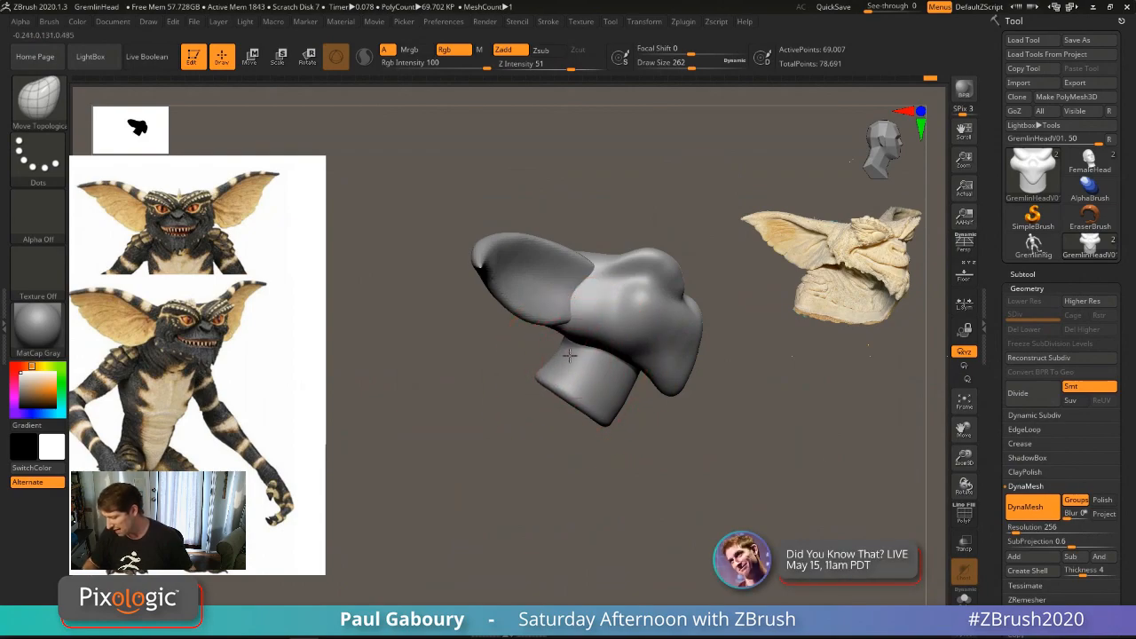
# Step: Update the DynaMesh of the head and neck from the front view
pyautogui.keyDown('ctrl'); pyautogui.moveTo(653, 413); pyautogui.dragTo(685, 428, button='right'); pyautogui.keyUp('ctrl')
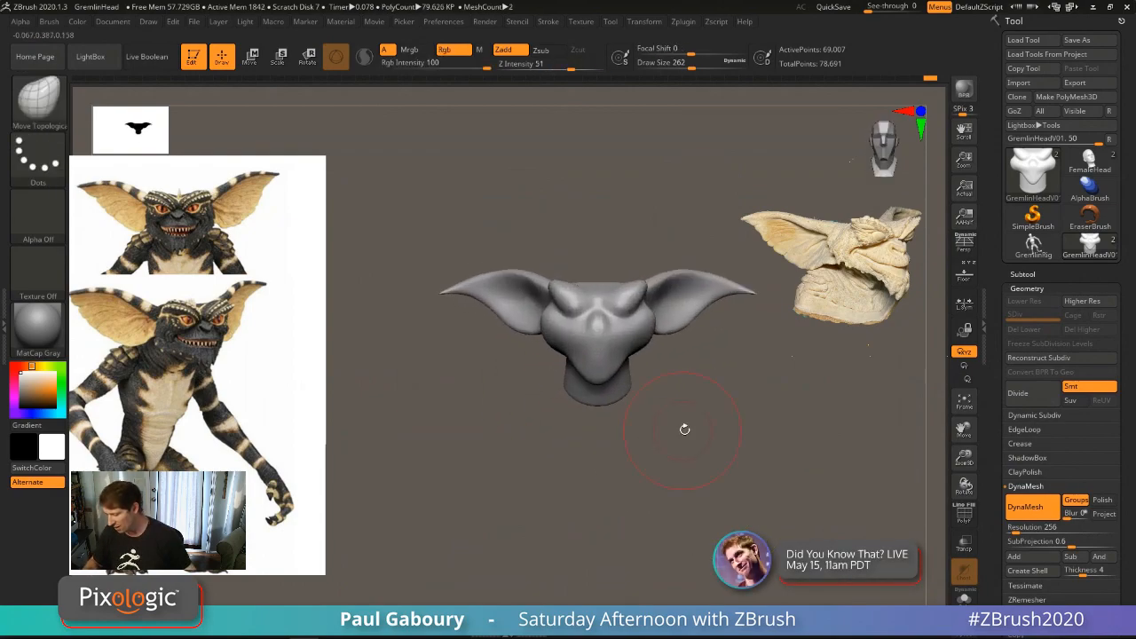
pyautogui.keyDown('ctrl'); pyautogui.moveTo(708, 416); pyautogui.dragTo(751, 521); pyautogui.keyUp('ctrl')
pyautogui.keyDown('alt'); pyautogui.moveTo(736, 492); pyautogui.dragTo(692, 478, button='right'); pyautogui.keyUp('alt')
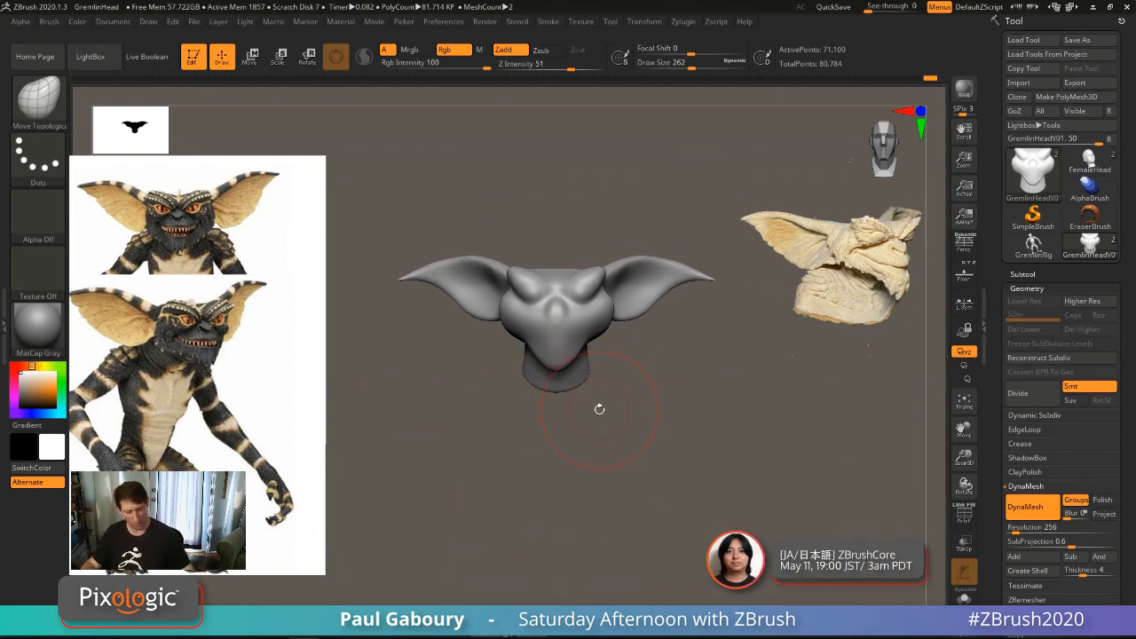
# Step: Mask the head so only the neck stays editable, and apply the Taper deformer to the neck
pyautogui.press('w')
pyautogui.keyDown('ctrl'); pyautogui.moveTo(577, 381); pyautogui.dragTo(605, 394); pyautogui.keyUp('ctrl')
pyautogui.press('q')
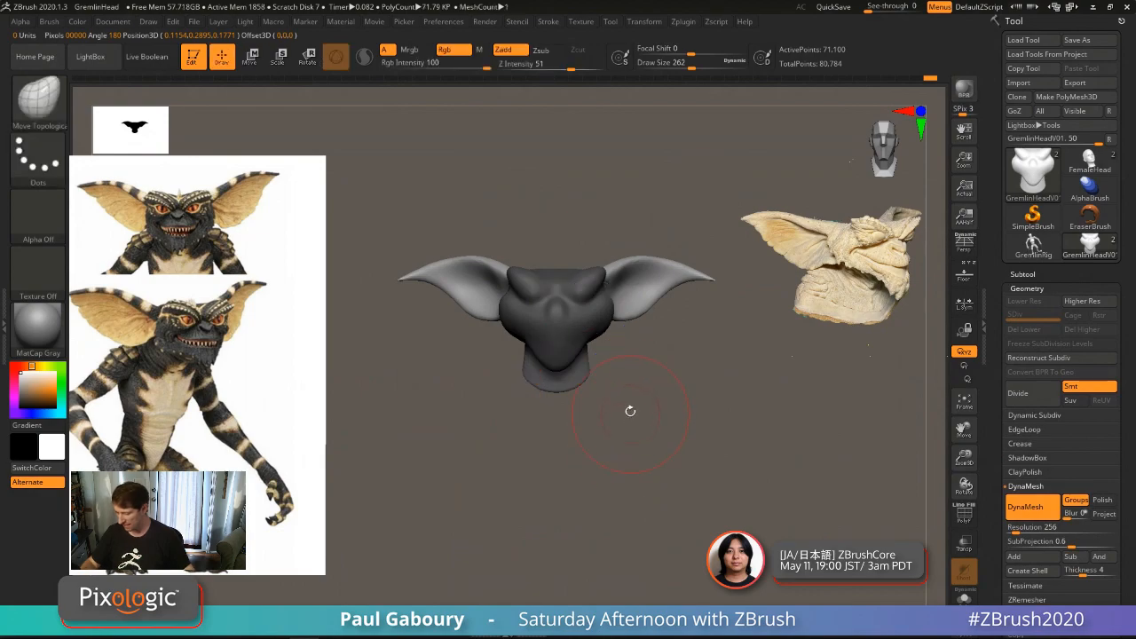
pyautogui.press('w')
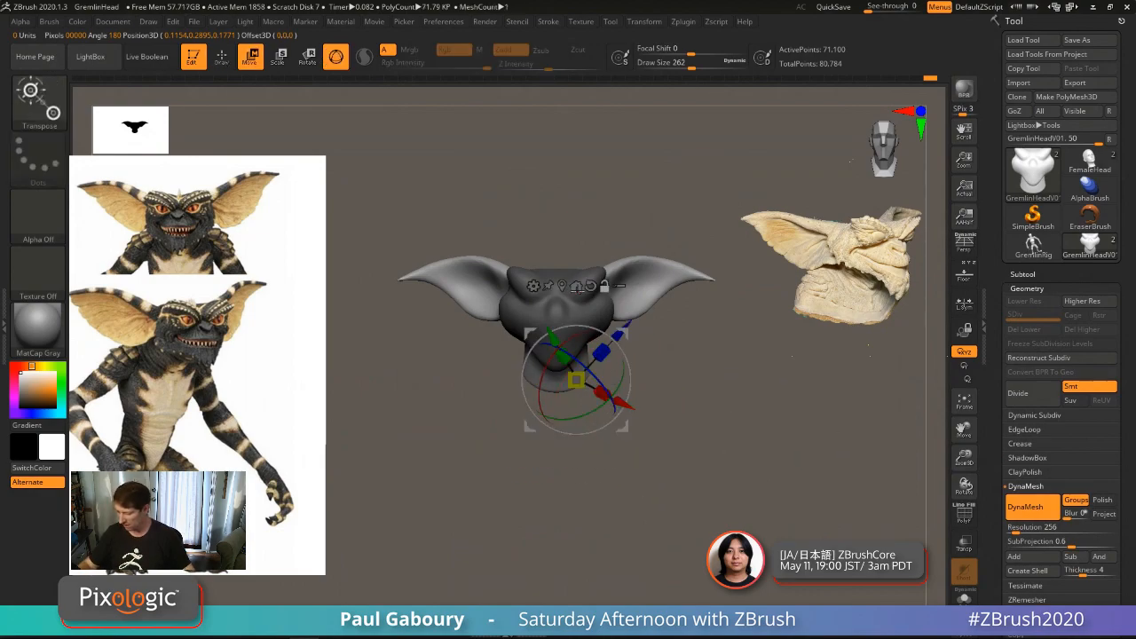
pyautogui.moveTo(614, 335); pyautogui.dragTo(593, 299)
pyautogui.click(512, 249)
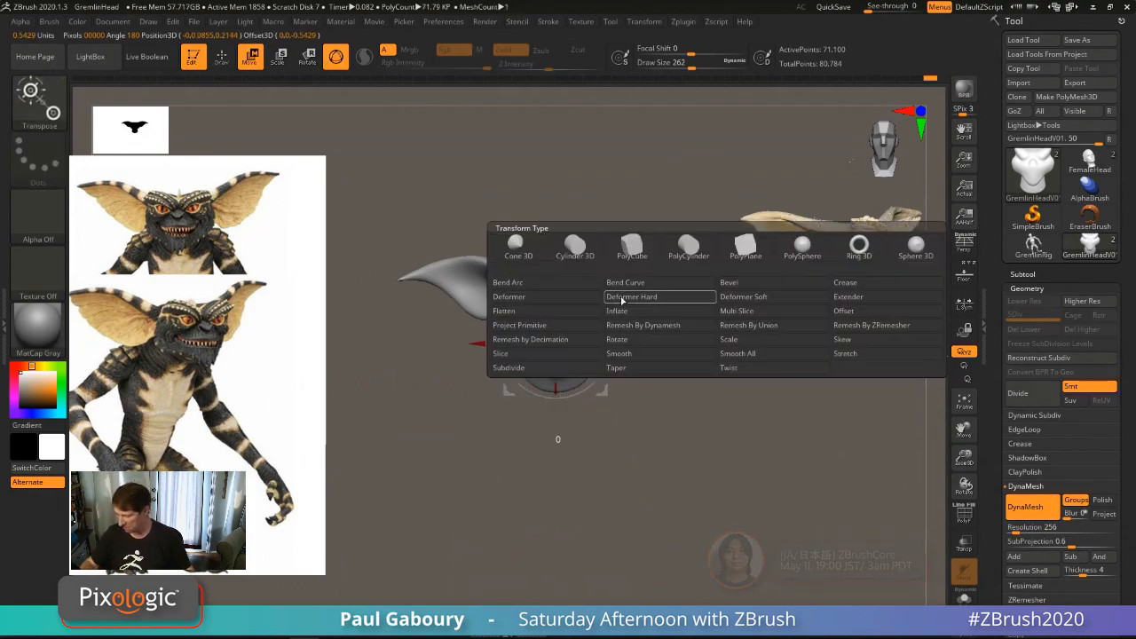
pyautogui.click(662, 368)
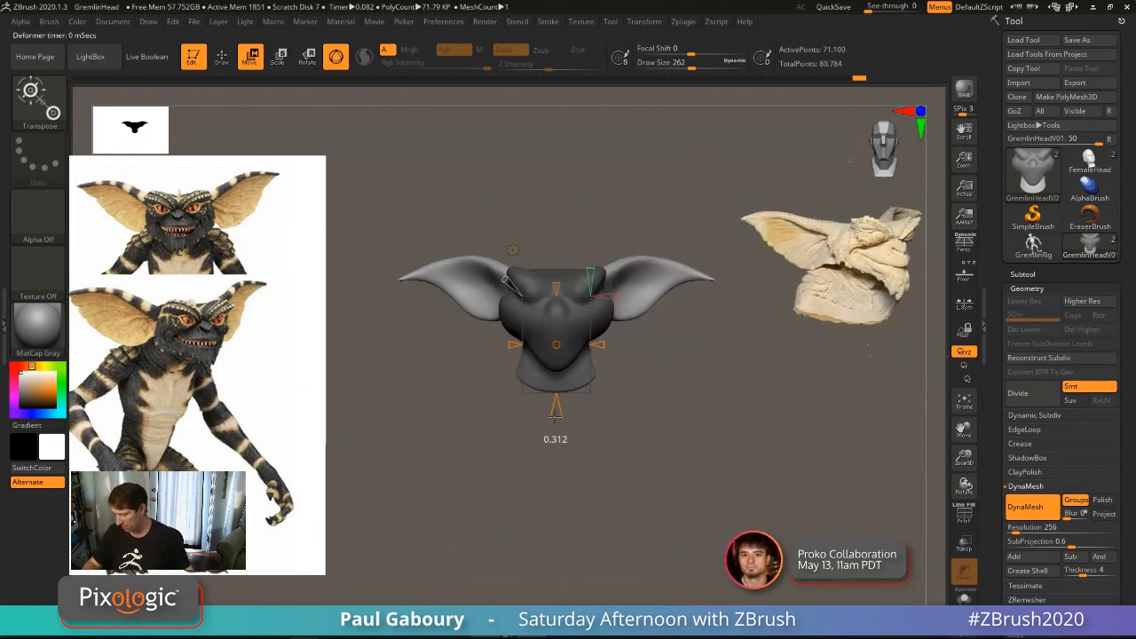
# Step: Flare the base of the neck with the Taper deformer, then refine the taper in the side view
pyautogui.keyDown('shift'); pyautogui.moveTo(607, 432); pyautogui.dragTo(562, 419); pyautogui.keyUp('shift')
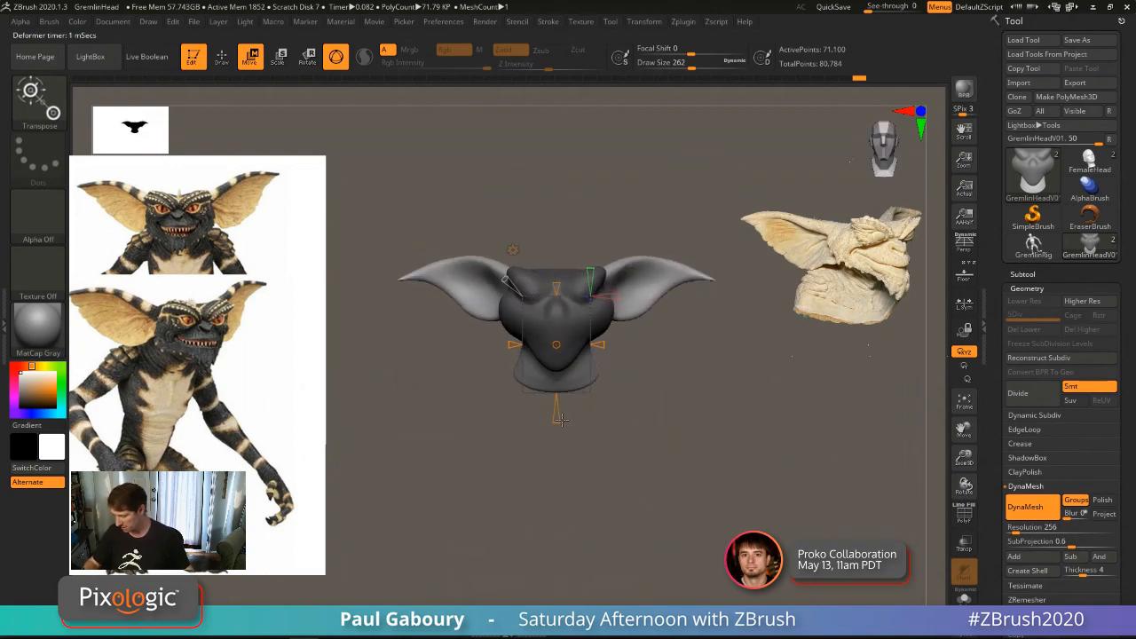
pyautogui.keyDown('shift'); pyautogui.moveTo(621, 399); pyautogui.dragTo(654, 376); pyautogui.keyUp('shift')
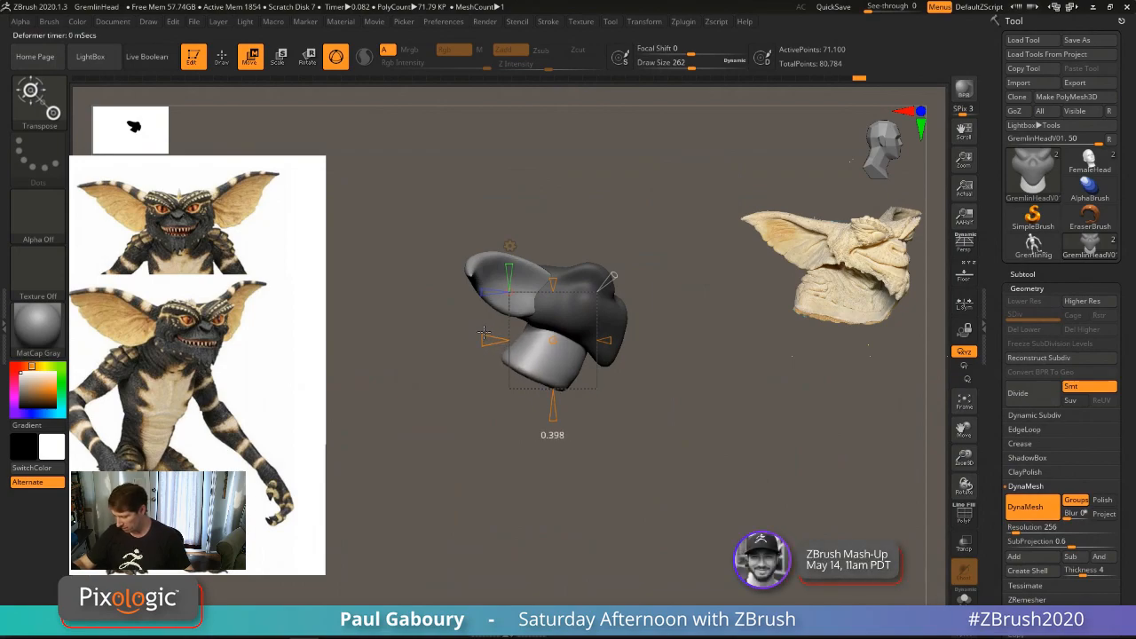
pyautogui.moveTo(656, 435); pyautogui.dragTo(617, 365)
pyautogui.moveTo(668, 423); pyautogui.dragTo(643, 378)
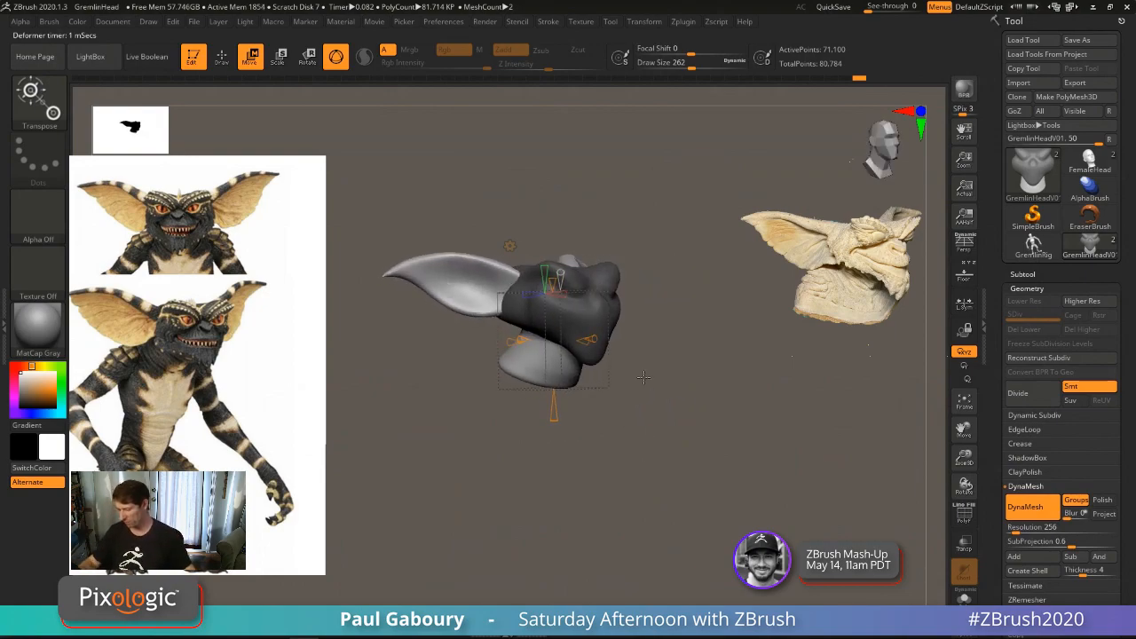
pyautogui.moveTo(603, 340); pyautogui.dragTo(608, 339)
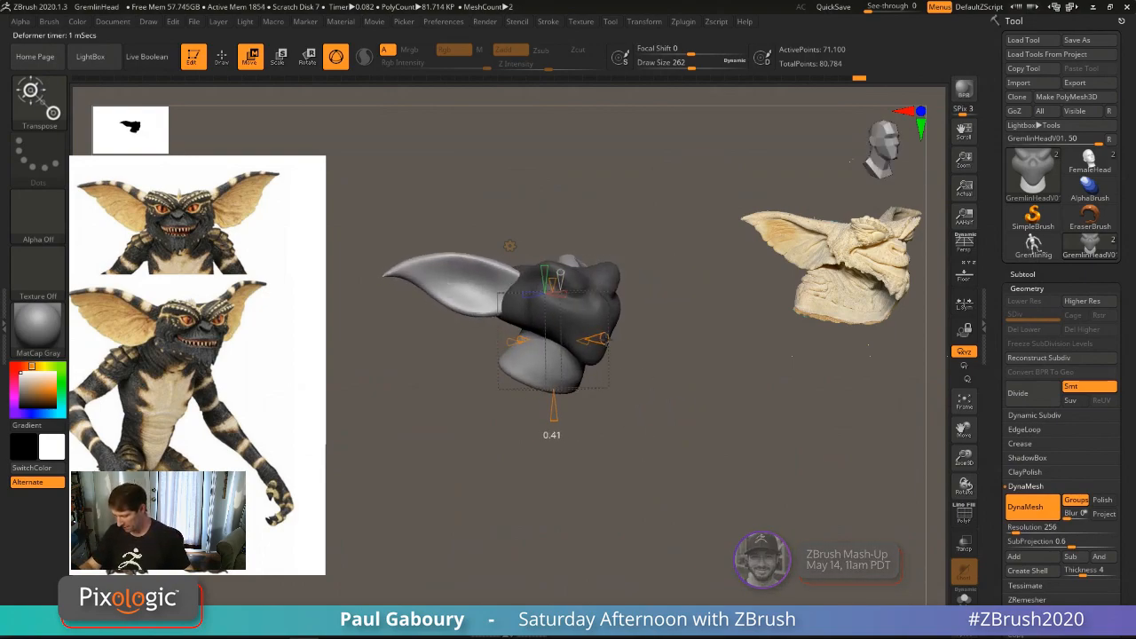
pyautogui.moveTo(639, 414); pyautogui.dragTo(666, 418)
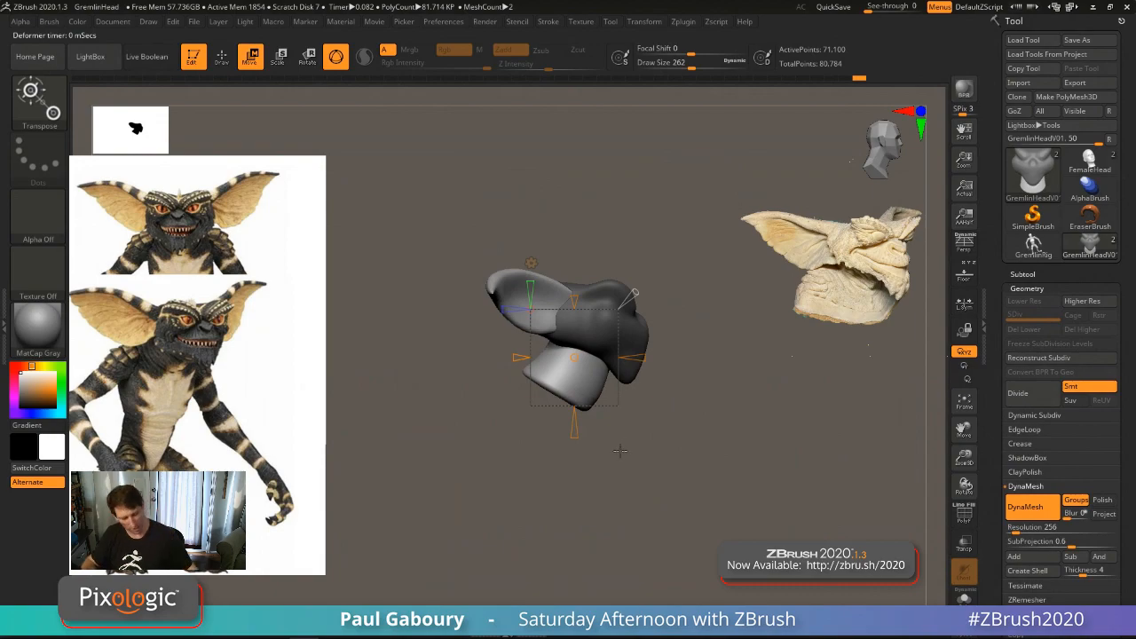
# Step: Centre the transform gizmo on the neck, align it to the neck's tilt, and adjust the neck's placement under the head
pyautogui.press('w')
pyautogui.keyDown('alt'); pyautogui.click(635, 369); pyautogui.keyUp('alt')
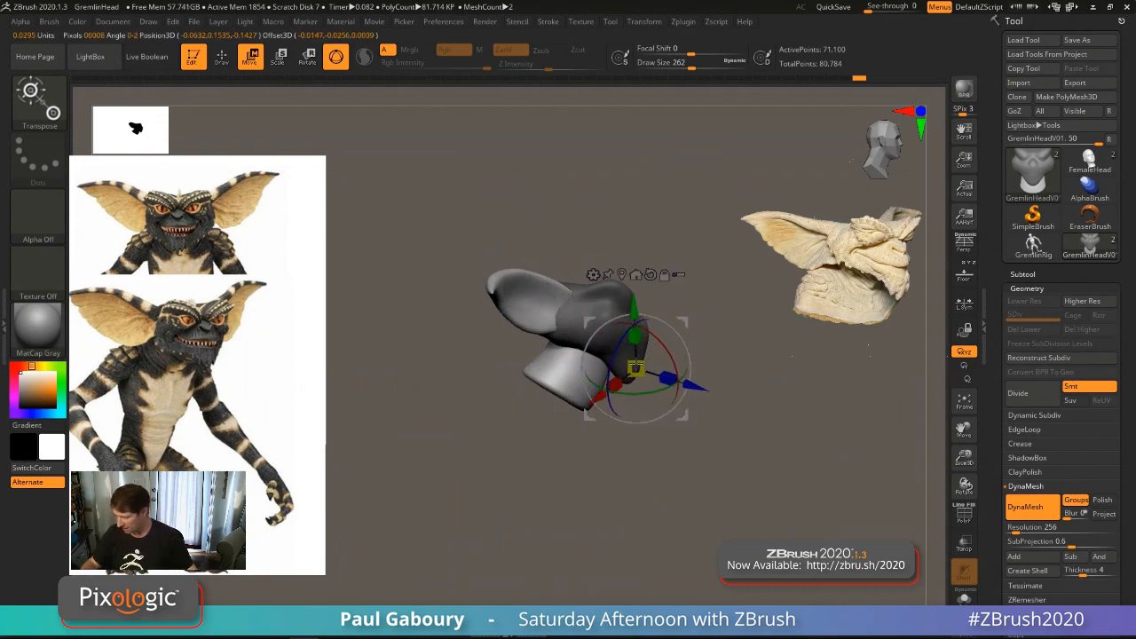
pyautogui.keyDown('alt'); pyautogui.click(566, 368); pyautogui.keyUp('alt')
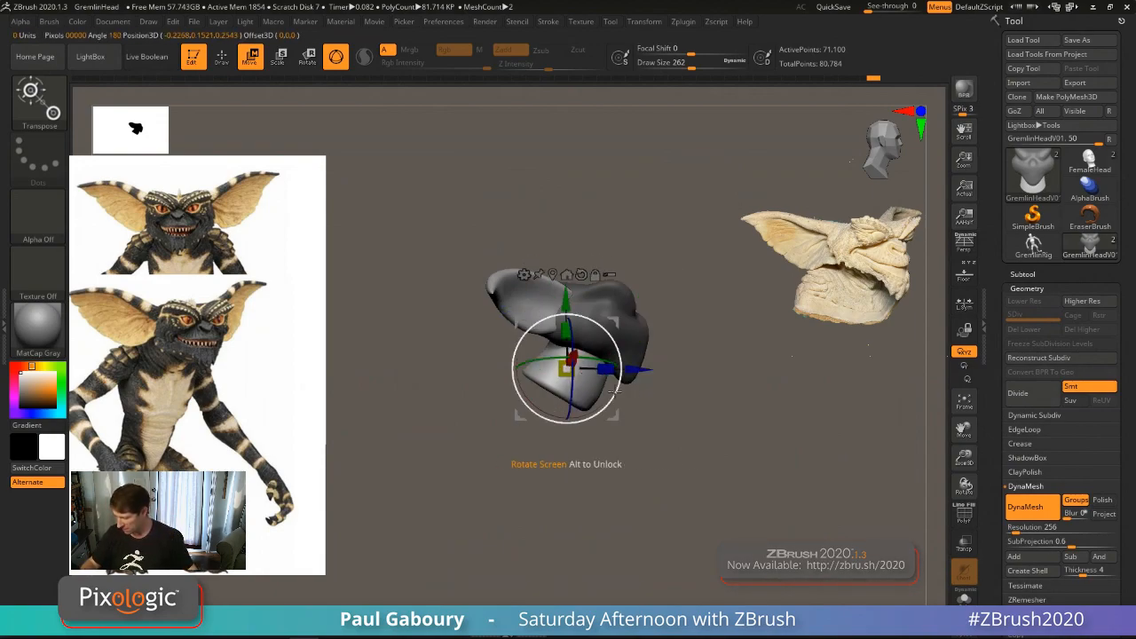
pyautogui.keyDown('ctrl'); pyautogui.moveTo(608, 403); pyautogui.dragTo(626, 423, button='right'); pyautogui.keyUp('ctrl')
pyautogui.keyDown('alt'); pyautogui.click(662, 290); pyautogui.keyUp('alt')
pyautogui.keyDown('alt'); pyautogui.moveTo(571, 381); pyautogui.dragTo(671, 213); pyautogui.keyUp('alt')
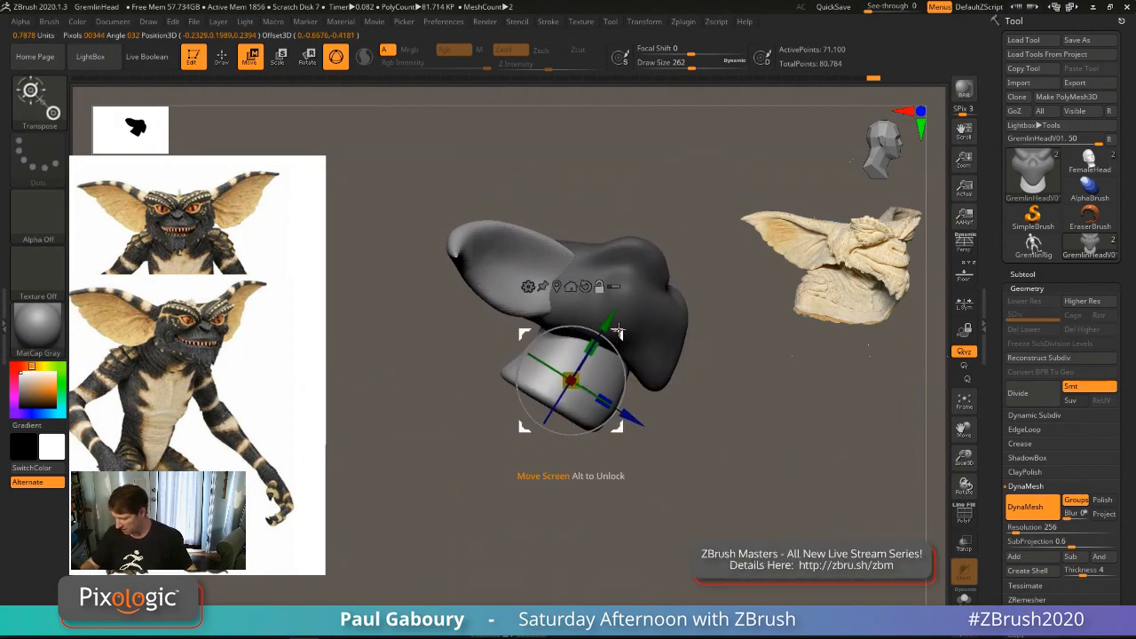
pyautogui.keyDown('alt'); pyautogui.moveTo(618, 328); pyautogui.dragTo(644, 272); pyautogui.keyUp('alt')
# Step: Clear the mask and update the DynaMesh of the reshaped neck and head
pyautogui.keyDown('ctrl'); pyautogui.moveTo(676, 451); pyautogui.dragTo(690, 473); pyautogui.keyUp('ctrl')
pyautogui.keyDown('ctrl'); pyautogui.moveTo(692, 475); pyautogui.dragTo(743, 554); pyautogui.keyUp('ctrl')
pyautogui.press('q')
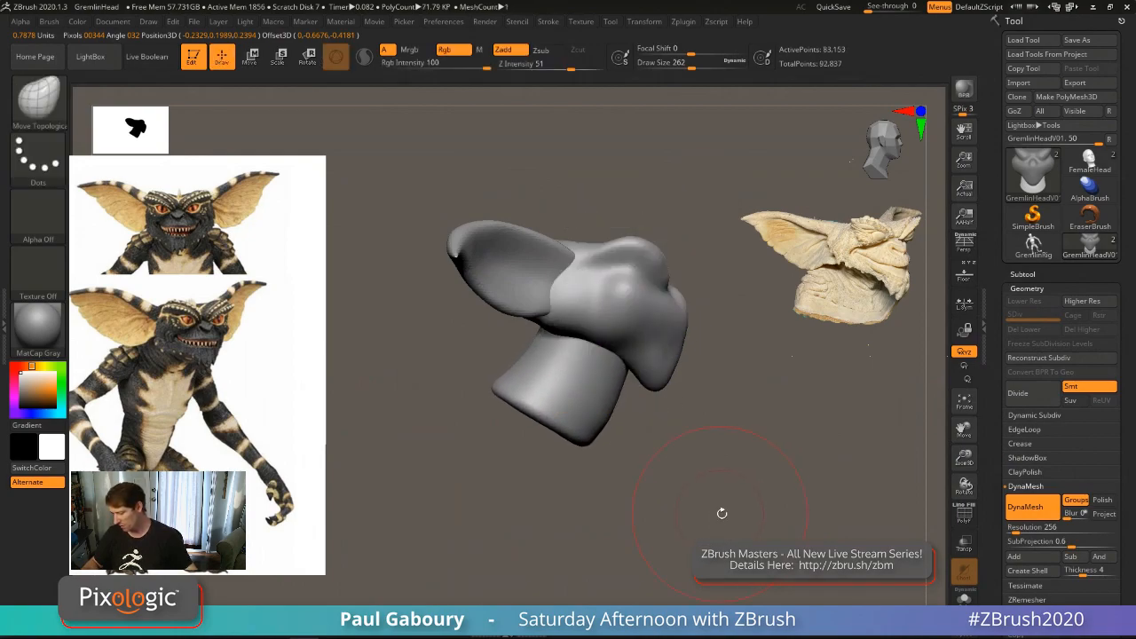
pyautogui.moveTo(720, 512)
pyautogui.keyDown('alt'); pyautogui.mouseDown()
pyautogui.moveTo(651, 446)
pyautogui.moveTo(692, 450)
pyautogui.moveTo(671, 484)
pyautogui.moveTo(653, 482)
pyautogui.mouseUp(); pyautogui.keyUp('alt')
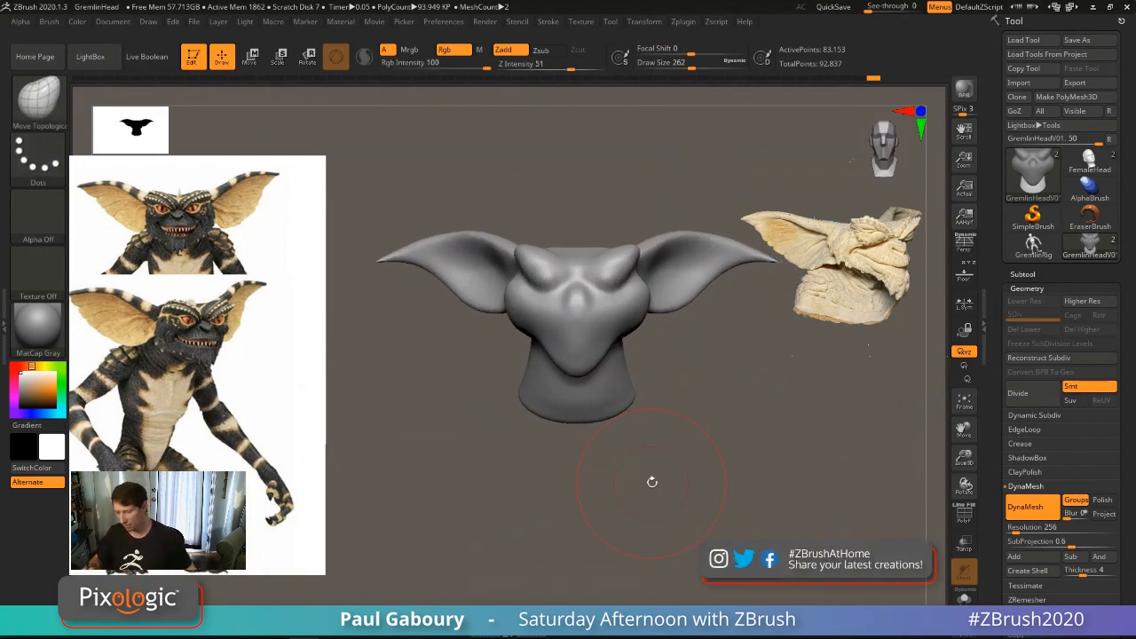
# Step: Insert a sphere from the IMM Primitives brush at the underside of the neck with draw size 177
pyautogui.press('b')
pyautogui.press('i')
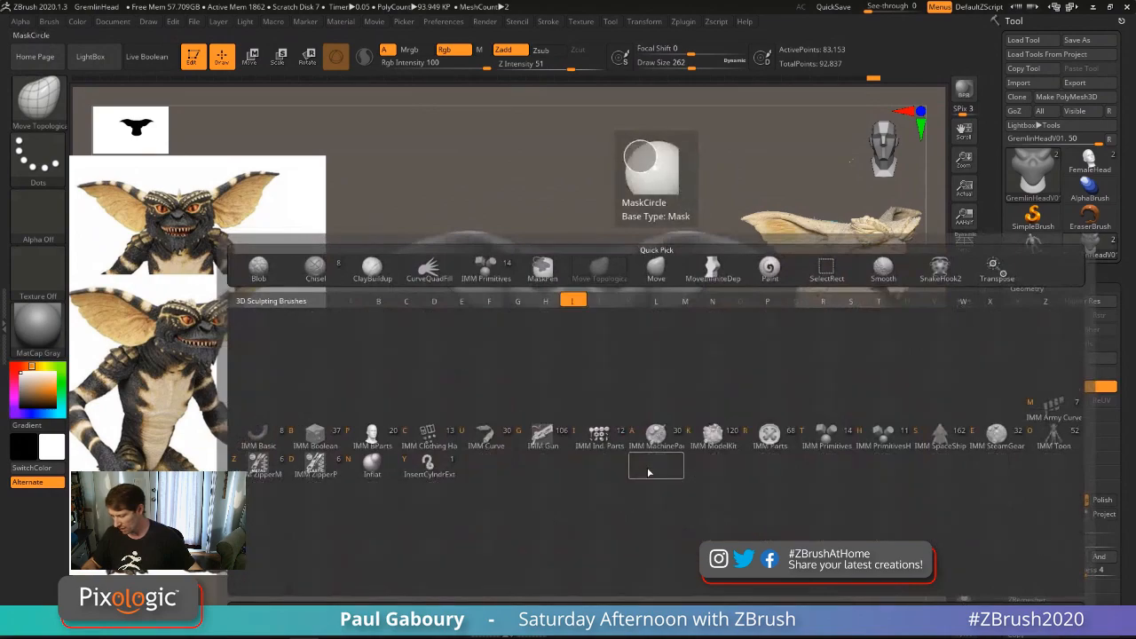
pyautogui.click(828, 436)
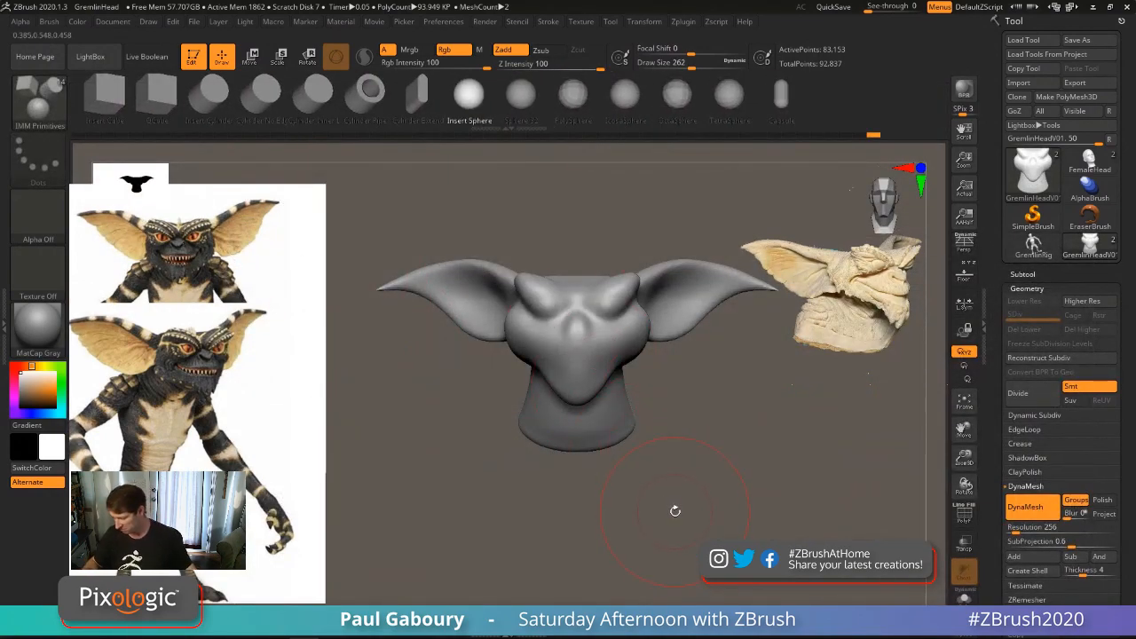
pyautogui.press('s')
pyautogui.moveTo(676, 513); pyautogui.dragTo(669, 512)
pyautogui.moveTo(677, 510)
pyautogui.mouseDown()
pyautogui.moveTo(683, 372)
pyautogui.moveTo(668, 354)
pyautogui.mouseUp()
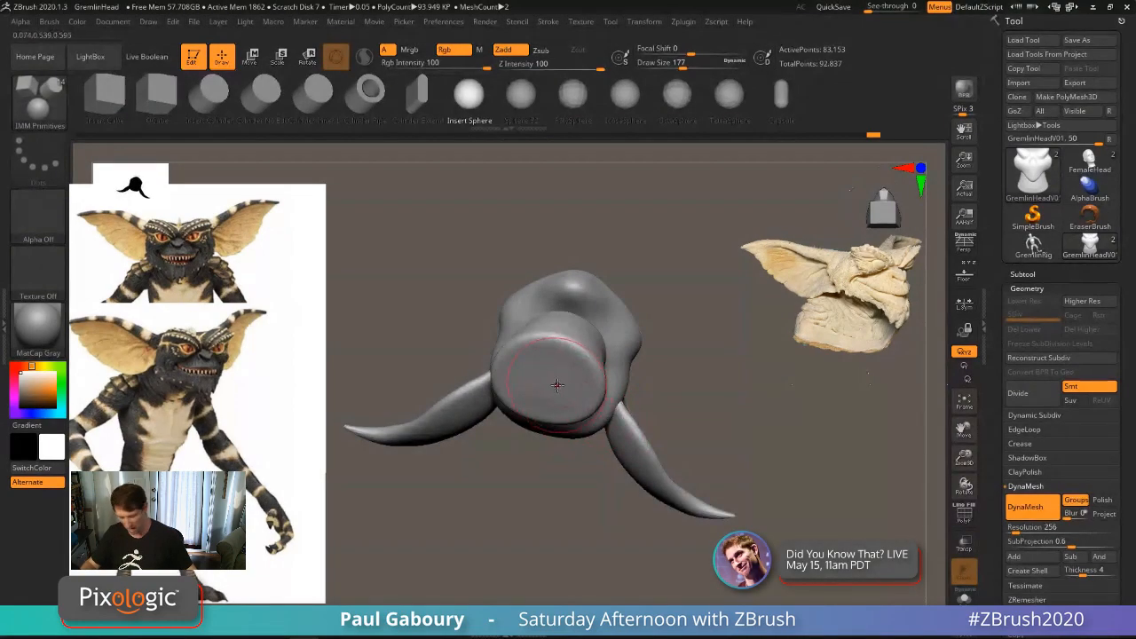
pyautogui.moveTo(558, 384)
pyautogui.keyDown('shift'); pyautogui.mouseDown()
pyautogui.moveTo(565, 370)
pyautogui.moveTo(551, 412)
pyautogui.moveTo(563, 453)
pyautogui.mouseUp(); pyautogui.keyUp('shift')
pyautogui.moveTo(628, 475); pyautogui.dragTo(643, 498)
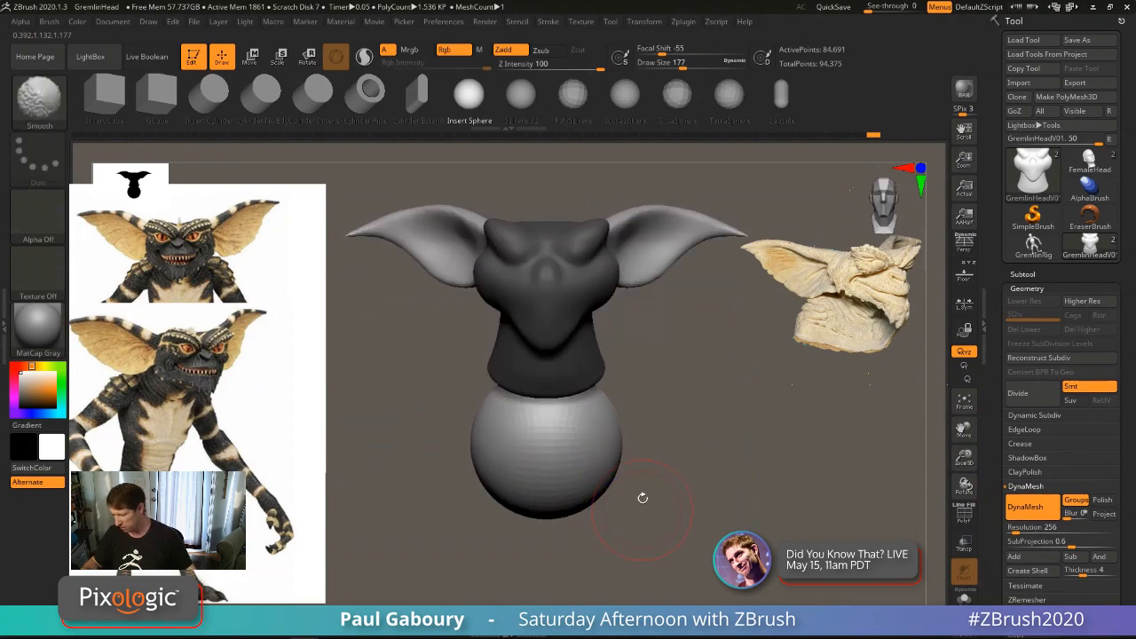
# Step: Move the inserted sphere up to overlap the neck base, and adjust its depth under the head in the side view
pyautogui.press('w')
pyautogui.keyDown('alt'); pyautogui.click(559, 284); pyautogui.keyUp('alt')
pyautogui.moveTo(545, 306); pyautogui.dragTo(545, 256)
pyautogui.keyDown('shift'); pyautogui.moveTo(632, 426); pyautogui.dragTo(670, 425); pyautogui.keyUp('shift')
pyautogui.moveTo(657, 327); pyautogui.dragTo(692, 327)
pyautogui.keyDown('ctrl'); pyautogui.moveTo(702, 462); pyautogui.dragTo(702, 420, button='right'); pyautogui.keyUp('ctrl')
pyautogui.keyDown('shift'); pyautogui.moveTo(702, 421); pyautogui.dragTo(677, 426); pyautogui.keyUp('shift')
pyautogui.moveTo(676, 426)
pyautogui.keyDown('ctrl'); pyautogui.mouseDown(button='right')
pyautogui.moveTo(721, 431)
pyautogui.moveTo(685, 446)
pyautogui.mouseUp(button='right'); pyautogui.keyUp('ctrl')
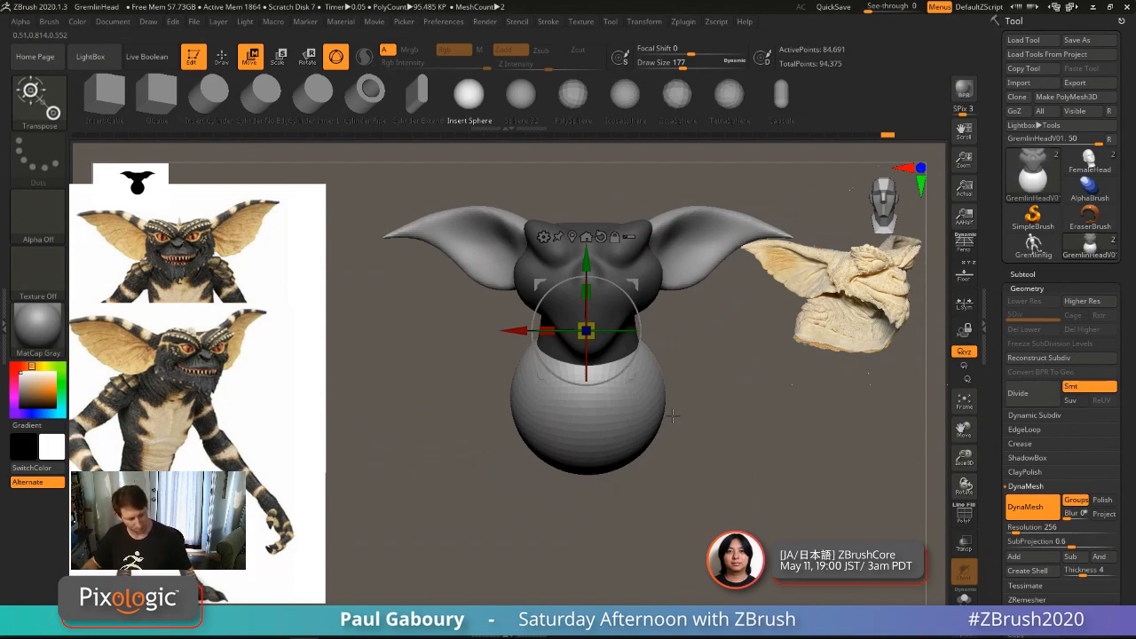
# Step: Widen the sphere at the shoulders and stretch it into a torso using the MoveInfiniteDepth brush at draw size 293
pyautogui.press('q')
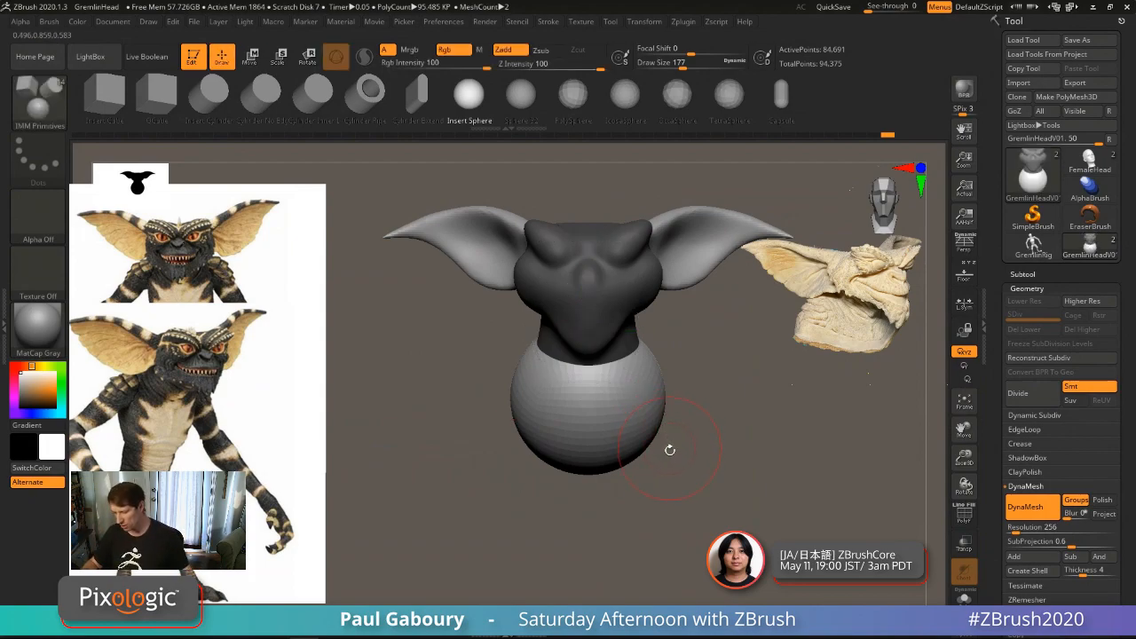
pyautogui.press('b')
pyautogui.press('m')
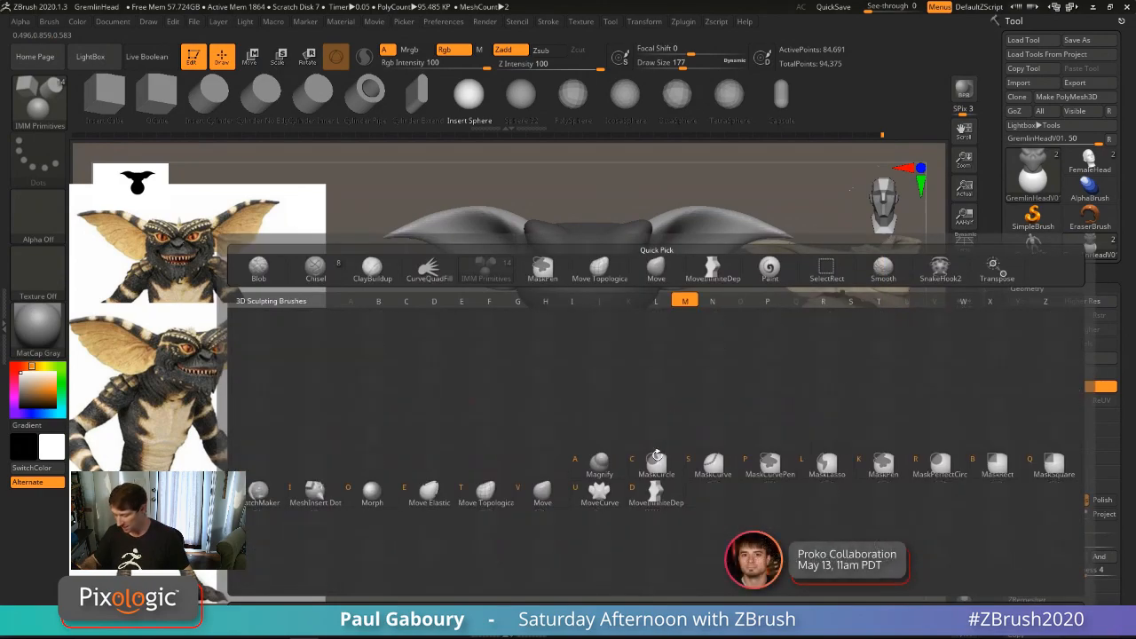
pyautogui.press('d')
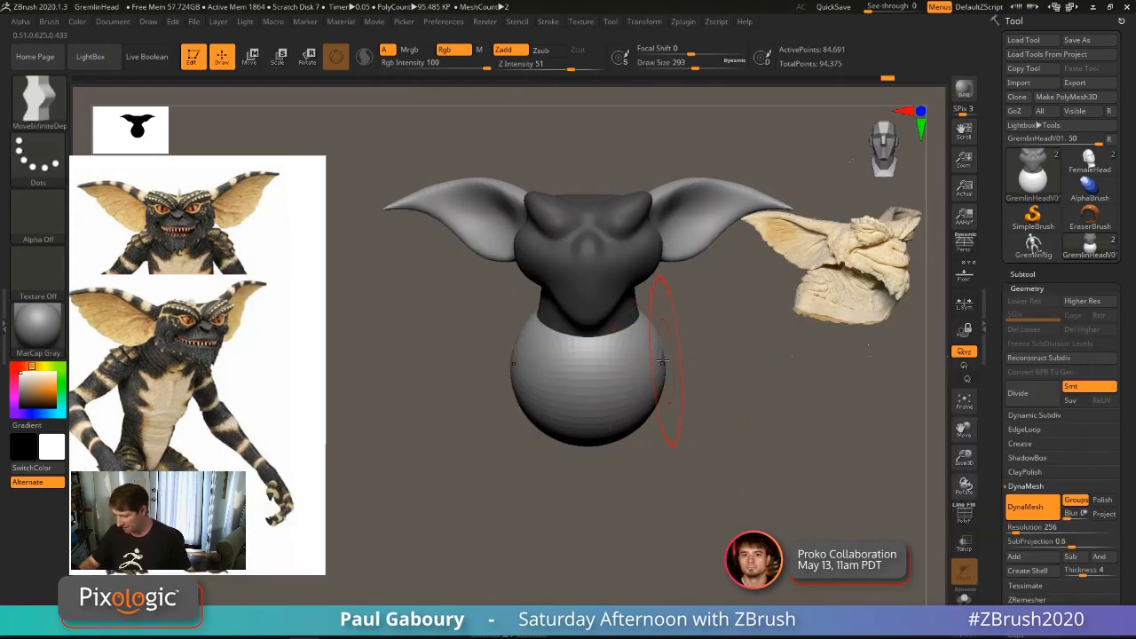
pyautogui.moveTo(660, 355)
pyautogui.mouseDown()
pyautogui.moveTo(680, 345)
pyautogui.moveTo(654, 375)
pyautogui.moveTo(680, 339)
pyautogui.moveTo(689, 363)
pyautogui.mouseUp()
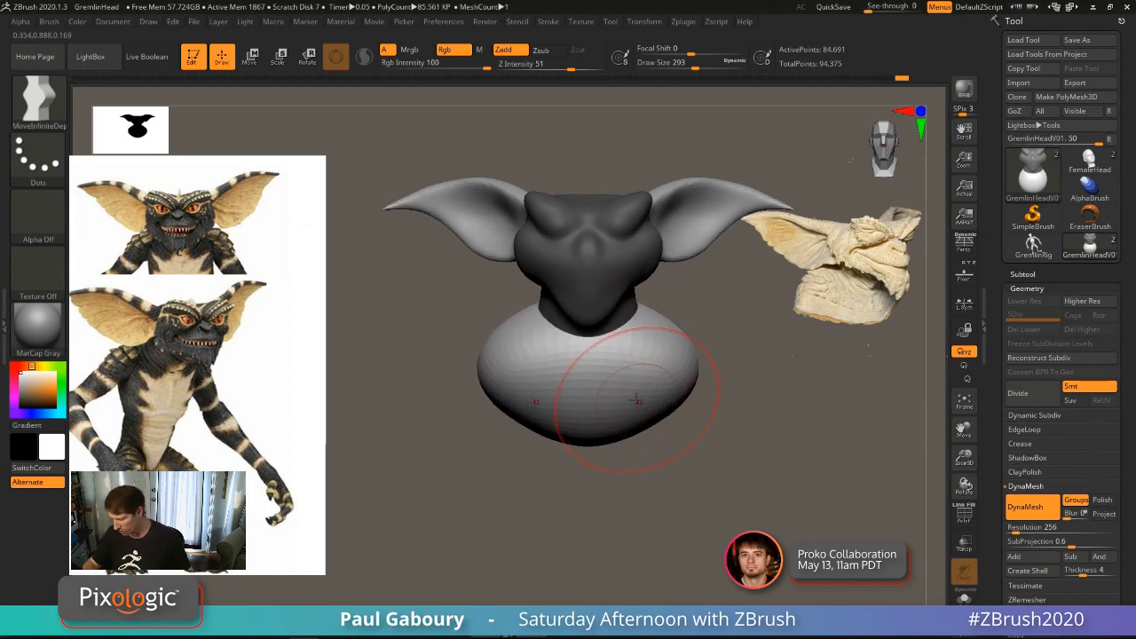
pyautogui.moveTo(657, 479); pyautogui.dragTo(808, 479)
pyautogui.moveTo(650, 419); pyautogui.dragTo(538, 432)
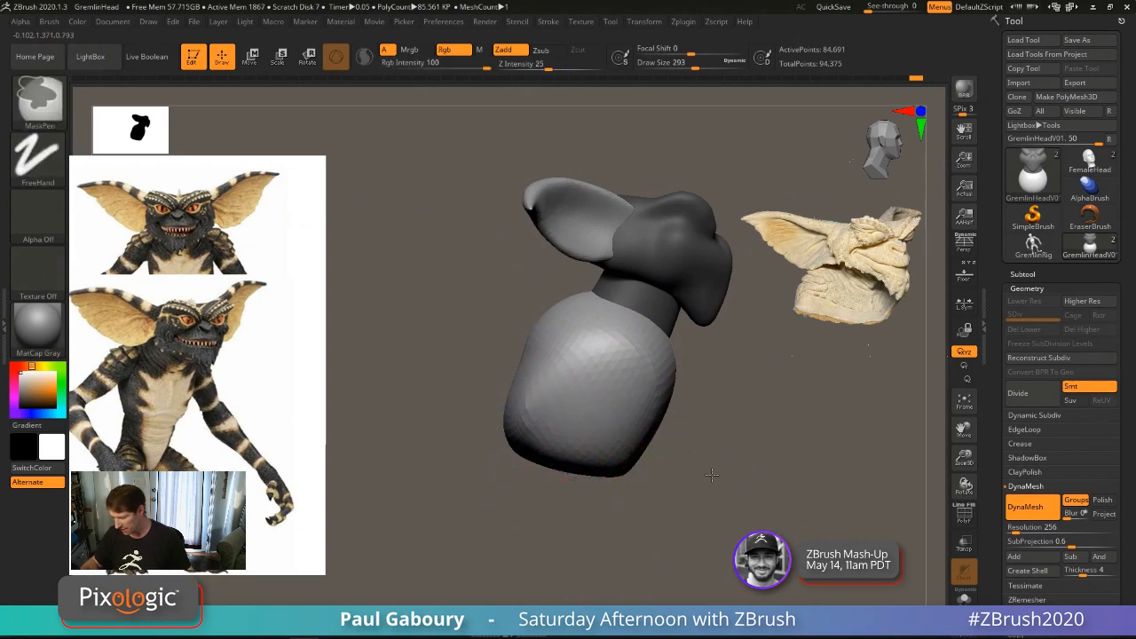
# Step: Clear the mask, update the DynaMesh, and smooth the side and back of the torso
pyautogui.keyDown('ctrl'); pyautogui.moveTo(712, 475); pyautogui.dragTo(728, 490); pyautogui.keyUp('ctrl')
pyautogui.moveTo(730, 474)
pyautogui.keyDown('ctrl'); pyautogui.mouseDown()
pyautogui.moveTo(757, 509)
pyautogui.moveTo(722, 475)
pyautogui.mouseUp(); pyautogui.keyUp('ctrl')
pyautogui.moveTo(639, 417)
pyautogui.keyDown('shift'); pyautogui.mouseDown()
pyautogui.moveTo(628, 407)
pyautogui.moveTo(672, 450)
pyautogui.mouseUp(); pyautogui.keyUp('shift')
pyautogui.moveTo(703, 486); pyautogui.dragTo(770, 479)
pyautogui.moveTo(552, 407)
pyautogui.keyDown('shift'); pyautogui.mouseDown()
pyautogui.moveTo(481, 385)
pyautogui.moveTo(492, 405)
pyautogui.mouseUp(); pyautogui.keyUp('shift')
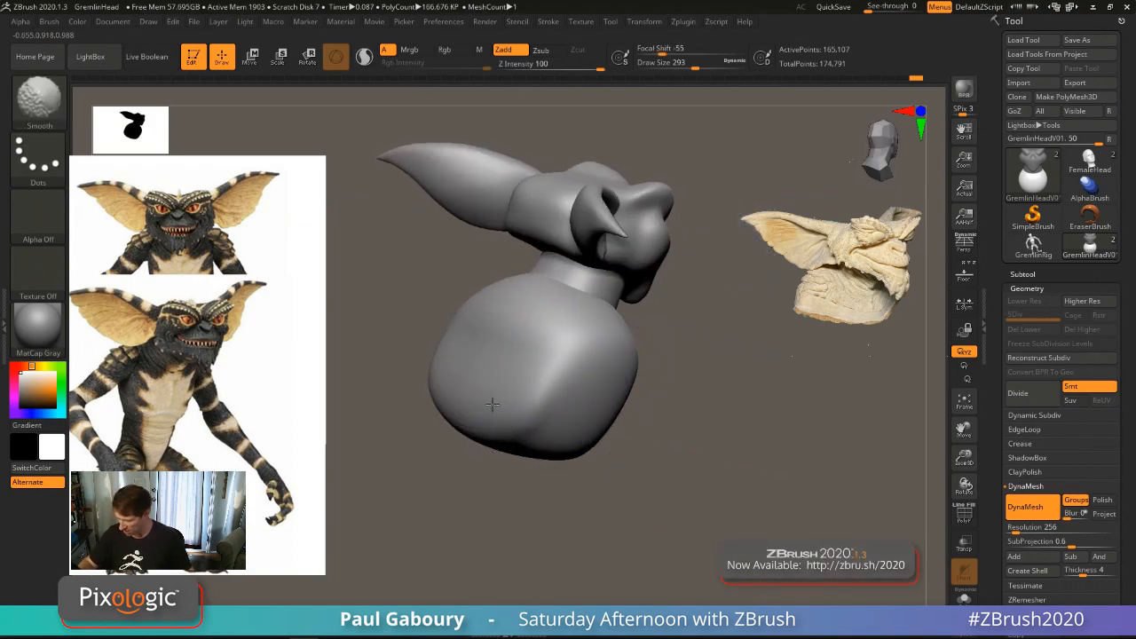
# Step: Reshape the torso's outline from the front and pull its lower front in from the three-quarter view
pyautogui.moveTo(724, 455)
pyautogui.mouseDown()
pyautogui.moveTo(640, 432)
pyautogui.moveTo(738, 406)
pyautogui.moveTo(648, 410)
pyautogui.mouseUp()
pyautogui.moveTo(724, 400); pyautogui.dragTo(735, 401)
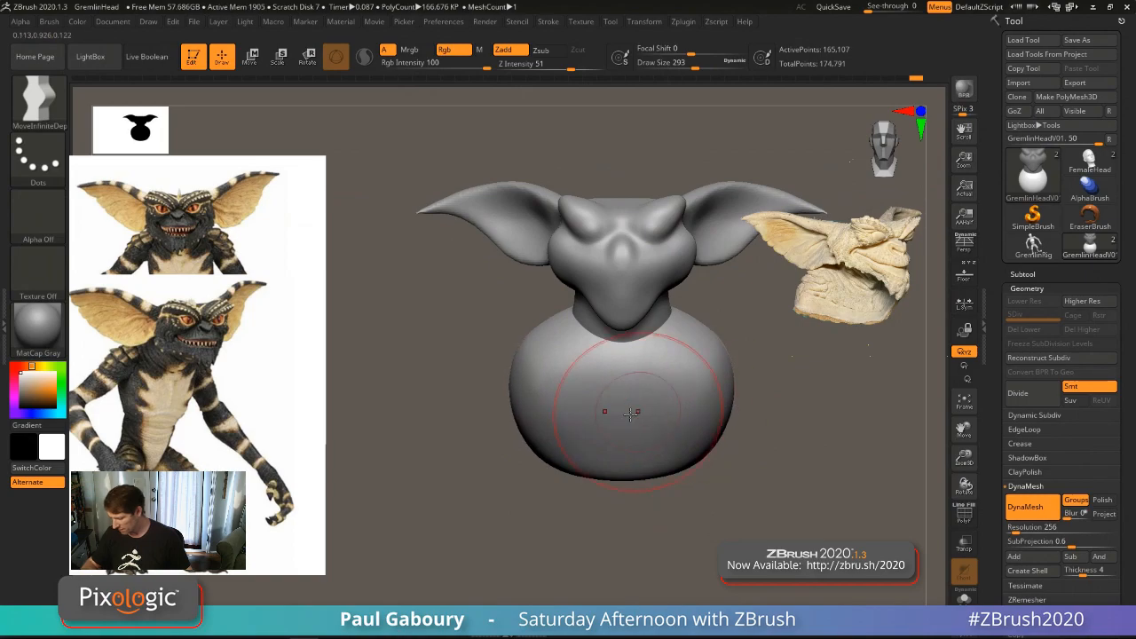
pyautogui.moveTo(596, 399); pyautogui.dragTo(656, 412, button='right')
pyautogui.moveTo(637, 457)
pyautogui.mouseDown()
pyautogui.moveTo(629, 444)
pyautogui.moveTo(604, 466)
pyautogui.mouseUp()
pyautogui.moveTo(666, 431); pyautogui.dragTo(645, 426)
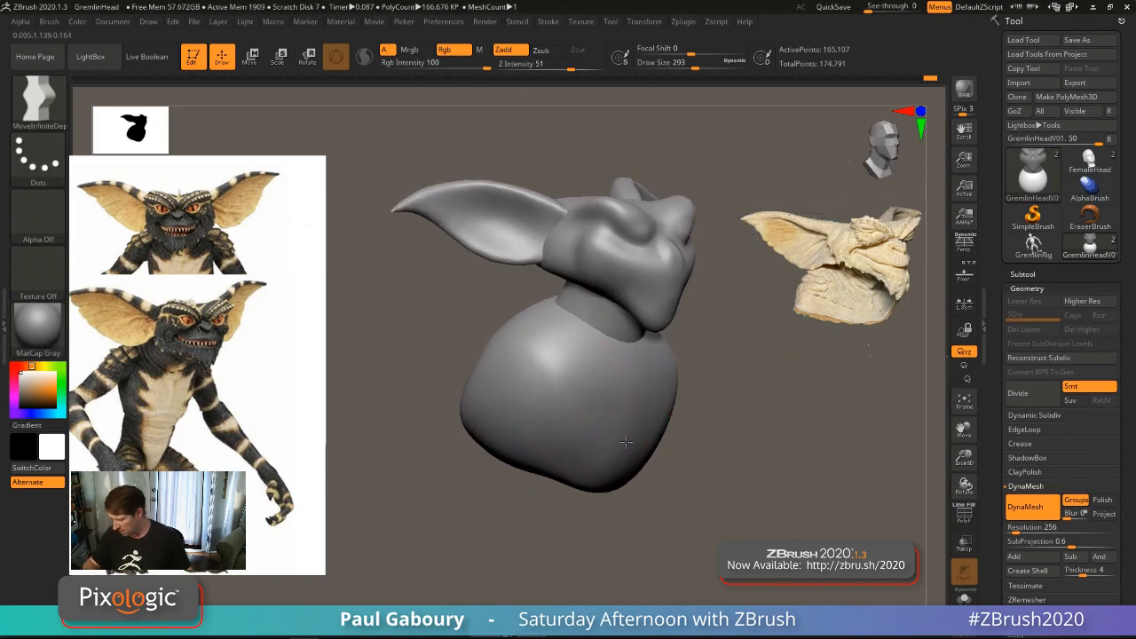
# Step: Smooth the belly and lower side of the torso
pyautogui.moveTo(621, 417); pyautogui.dragTo(641, 419, button='right')
pyautogui.keyDown('shift'); pyautogui.moveTo(639, 395); pyautogui.dragTo(622, 425); pyautogui.keyUp('shift')
pyautogui.keyDown('shift'); pyautogui.moveTo(489, 420); pyautogui.dragTo(523, 377); pyautogui.keyUp('shift')
pyautogui.moveTo(688, 466)
pyautogui.mouseDown()
pyautogui.moveTo(583, 485)
pyautogui.moveTo(552, 455)
pyautogui.mouseUp()
# Step: Refine the torso's outline with the MoveInfiniteDepth brush and reduce the draw size to 245
pyautogui.press('ctrl')
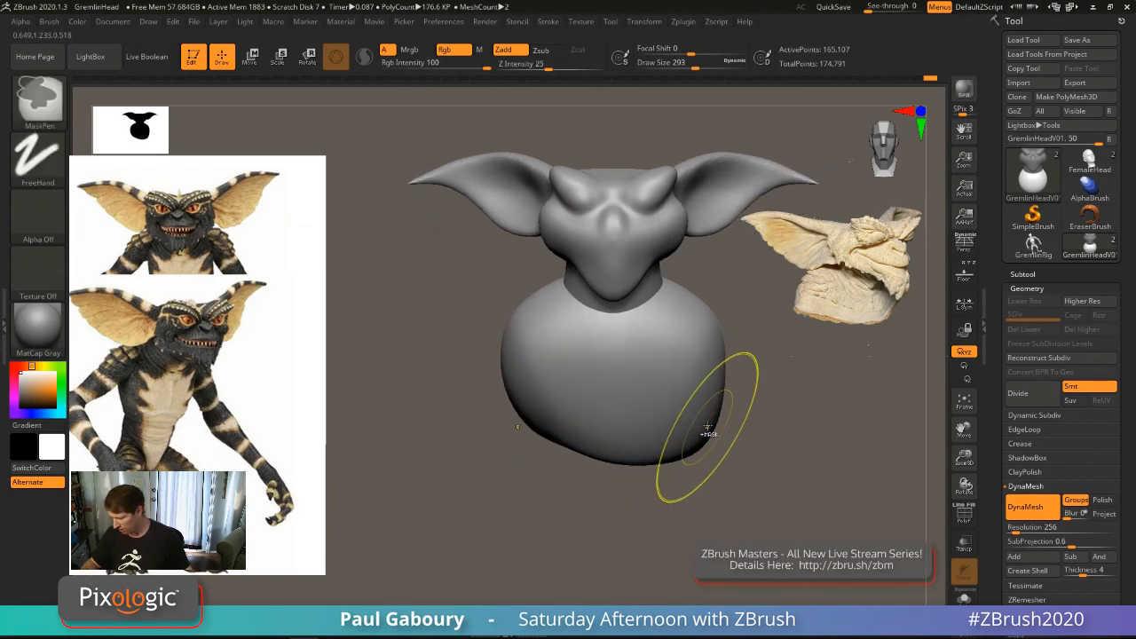
pyautogui.keyDown('alt'); pyautogui.moveTo(700, 417); pyautogui.dragTo(705, 415, button='right'); pyautogui.keyUp('alt')
pyautogui.moveTo(699, 424)
pyautogui.mouseDown()
pyautogui.moveTo(688, 445)
pyautogui.moveTo(632, 472)
pyautogui.moveTo(697, 413)
pyautogui.moveTo(585, 391)
pyautogui.mouseUp()
pyautogui.moveTo(609, 373); pyautogui.dragTo(660, 369, button='right')
pyautogui.rightClick(660, 368)
pyautogui.press('s')
# Step: Try to reshape the upper front of the chest in the side view, undoing each attempt
pyautogui.moveTo(643, 339); pyautogui.dragTo(645, 346)
pyautogui.hotkey('ctrl', 'z')
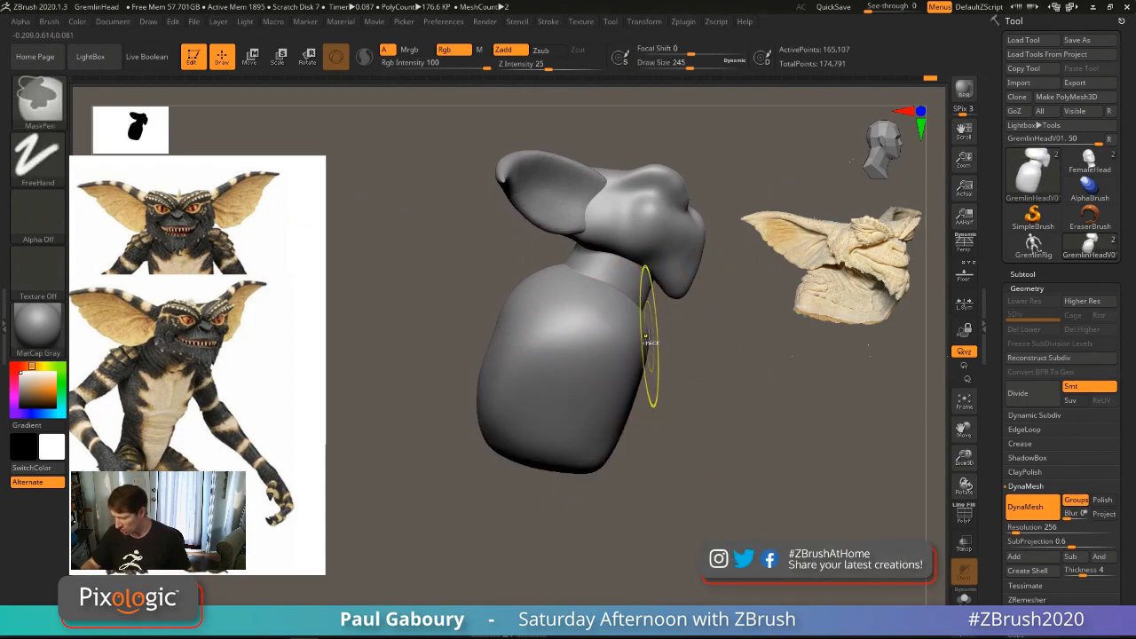
pyautogui.moveTo(651, 300); pyautogui.dragTo(646, 334)
pyautogui.hotkey('ctrl', 'z')
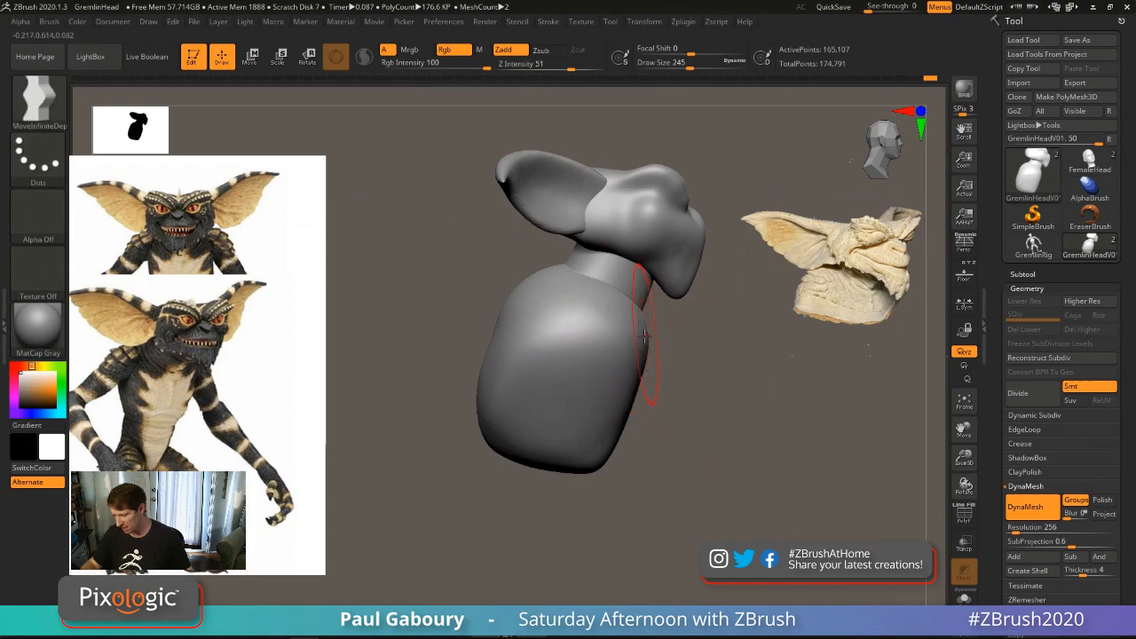
# Step: Examine the MoveInfiniteDepth brush's Depth and Auto Masking settings
pyautogui.click(77, 22)
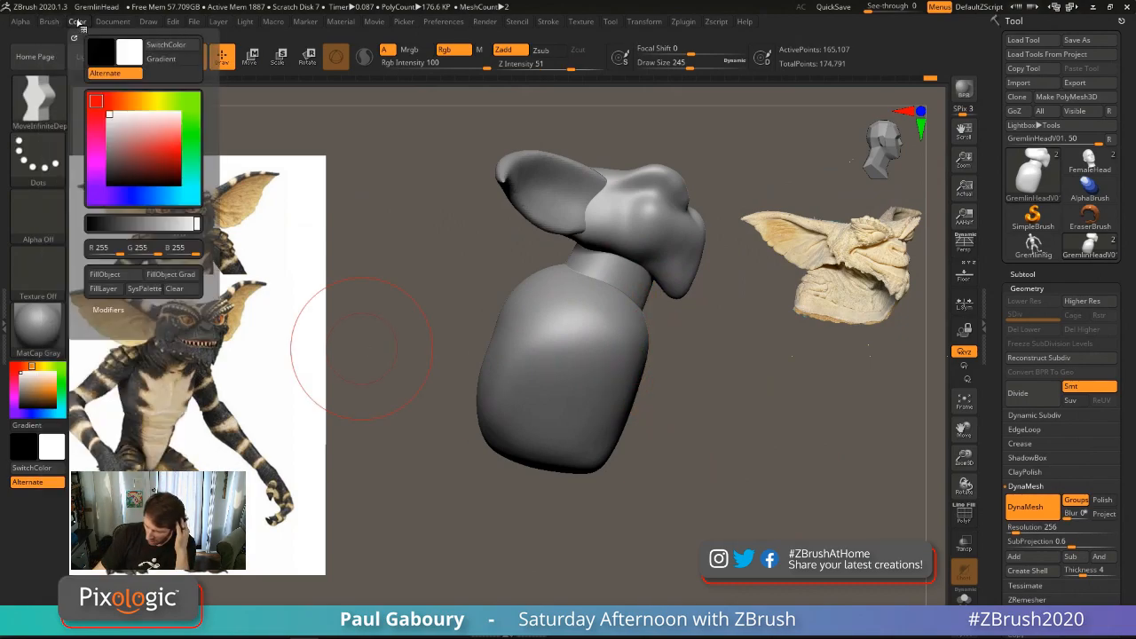
pyautogui.click(48, 21)
pyautogui.click(164, 87)
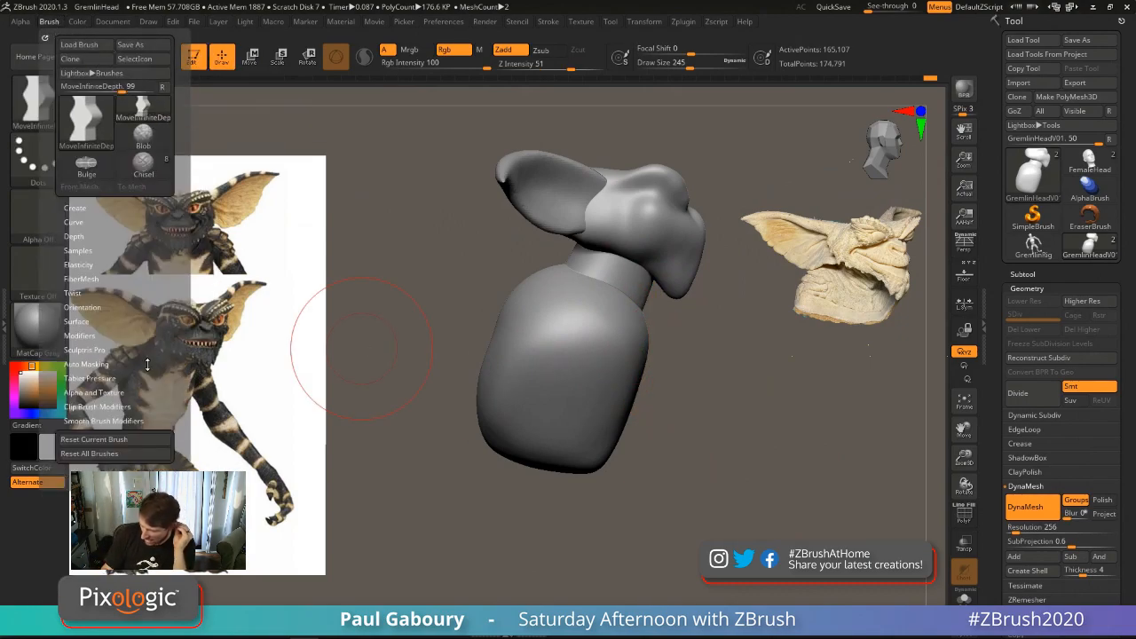
pyautogui.click(78, 235)
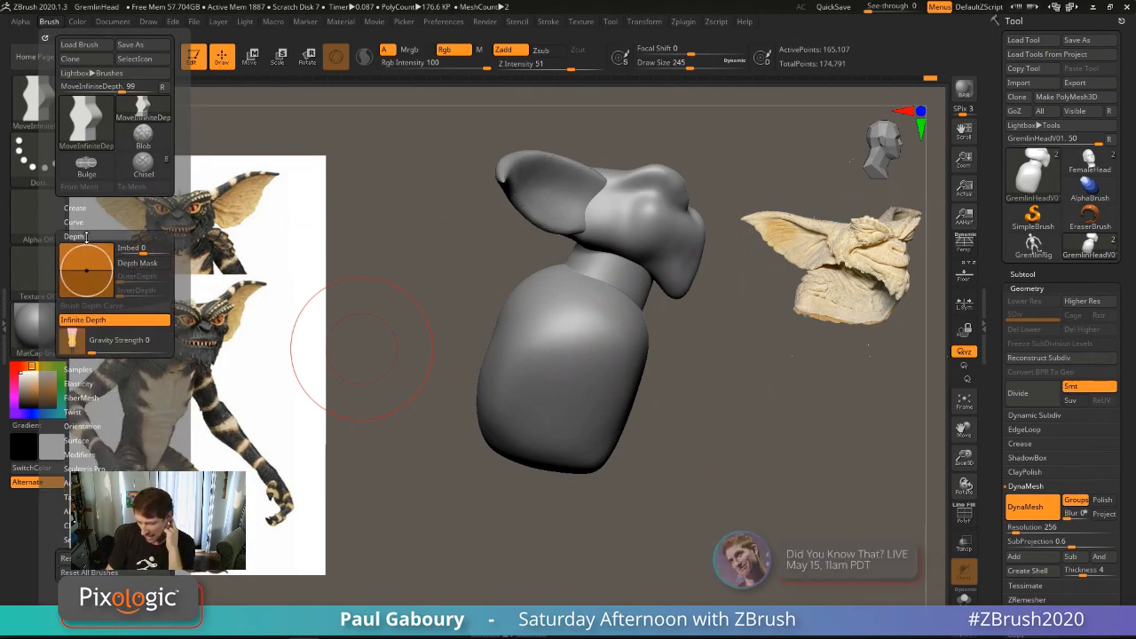
pyautogui.click(78, 234)
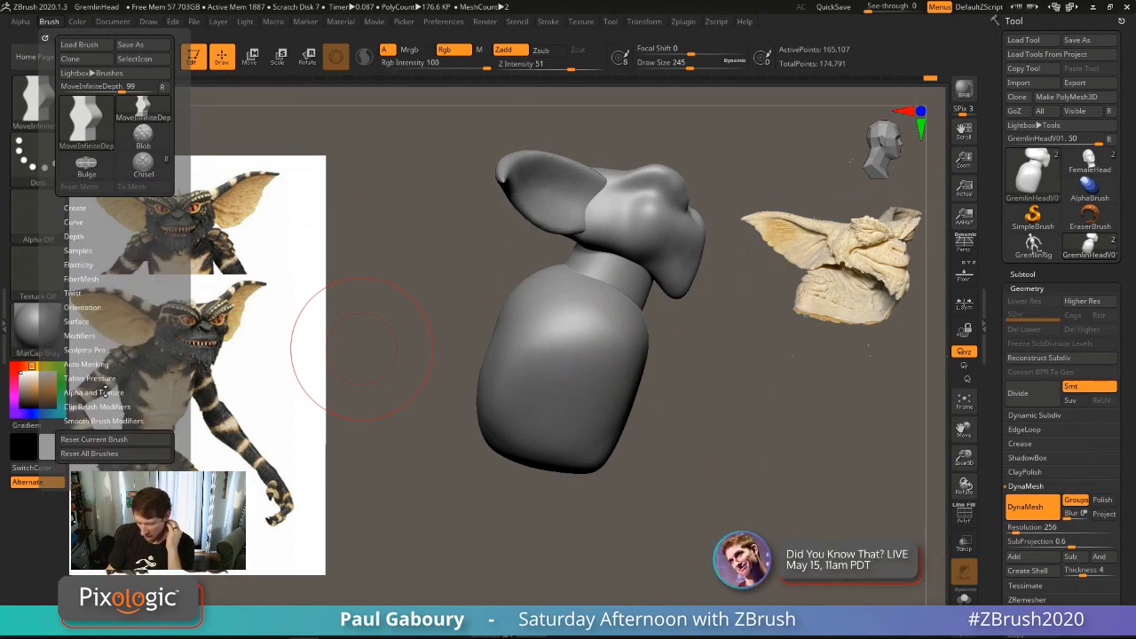
pyautogui.click(97, 364)
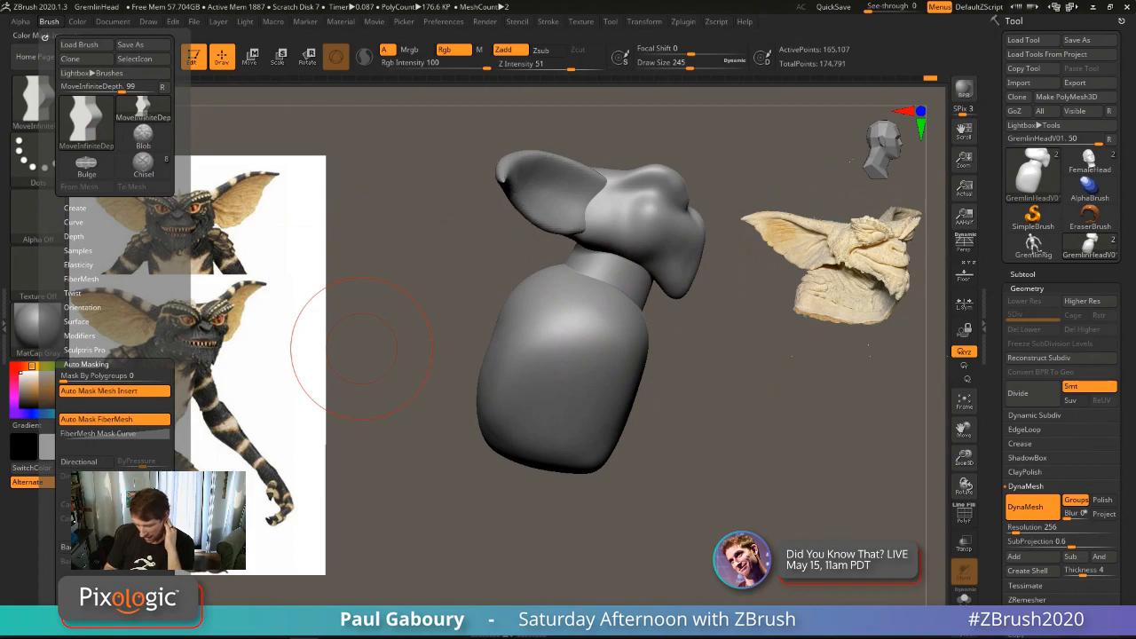
pyautogui.scroll(-3, 116, 266)
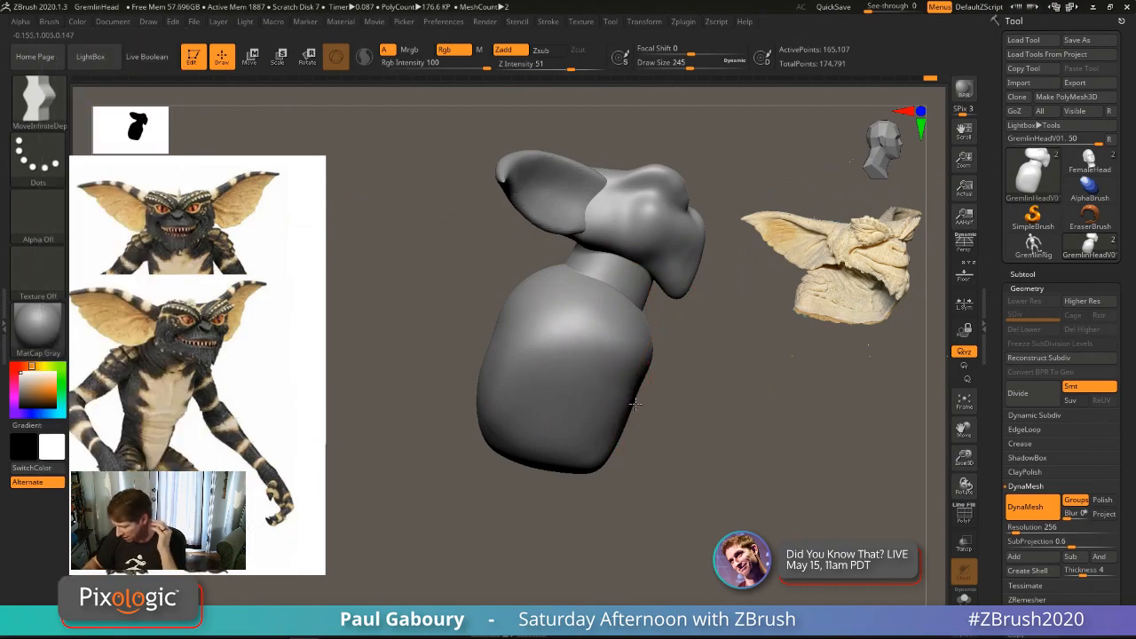
# Step: Reshape the lower front of the torso with the MoveInfiniteDepth brush
pyautogui.moveTo(636, 404); pyautogui.dragTo(609, 448)
pyautogui.press('shift')
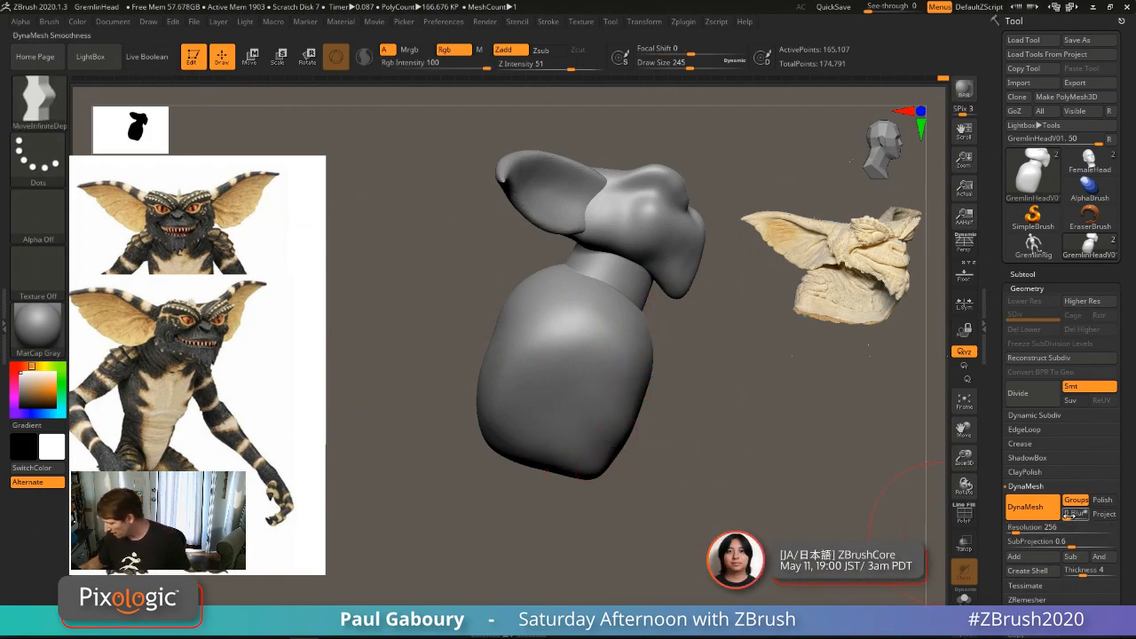
pyautogui.click(1014, 528)
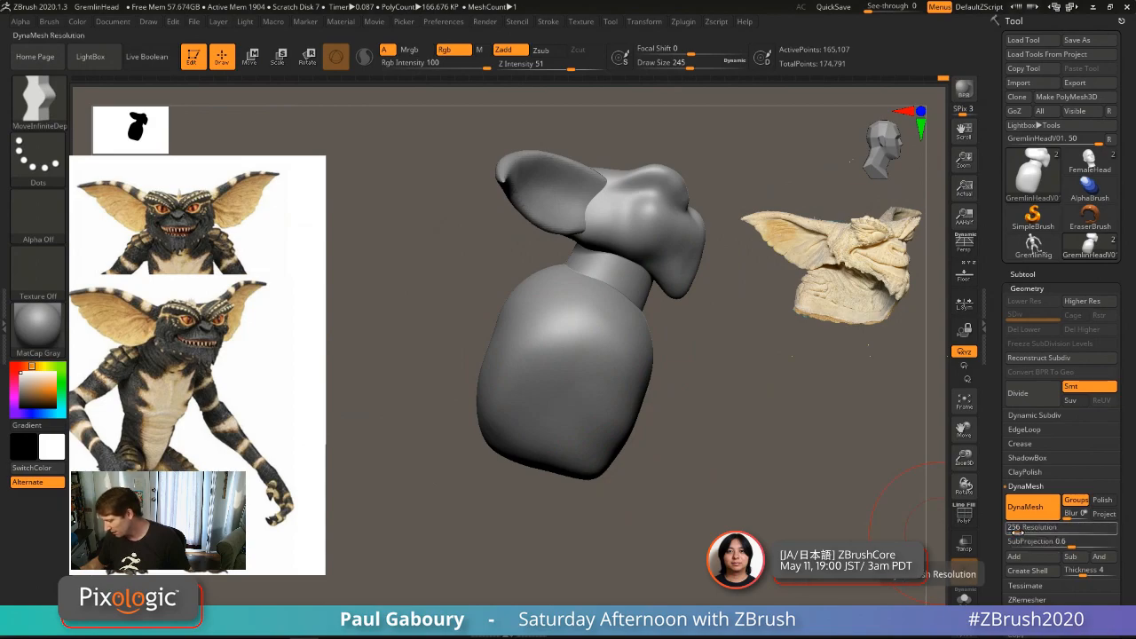
pyautogui.moveTo(744, 479)
pyautogui.mouseDown()
pyautogui.moveTo(587, 411)
pyautogui.moveTo(568, 422)
pyautogui.moveTo(713, 489)
pyautogui.moveTo(687, 433)
pyautogui.mouseUp()
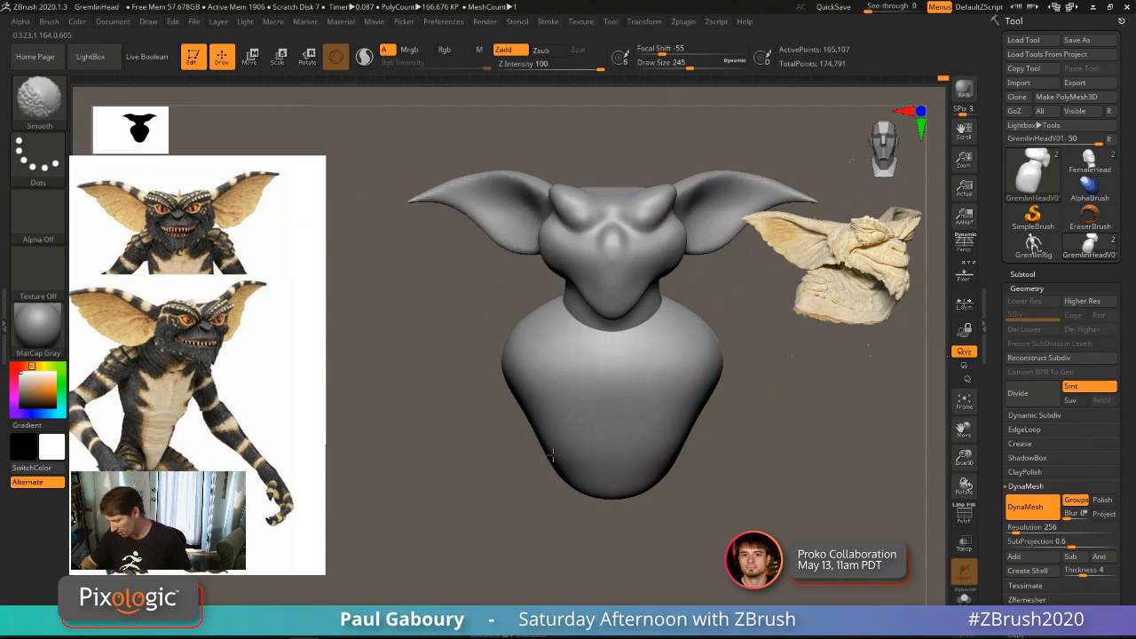
pyautogui.moveTo(585, 464)
pyautogui.mouseDown(button='right')
pyautogui.moveTo(622, 452)
pyautogui.moveTo(631, 420)
pyautogui.mouseUp(button='right')
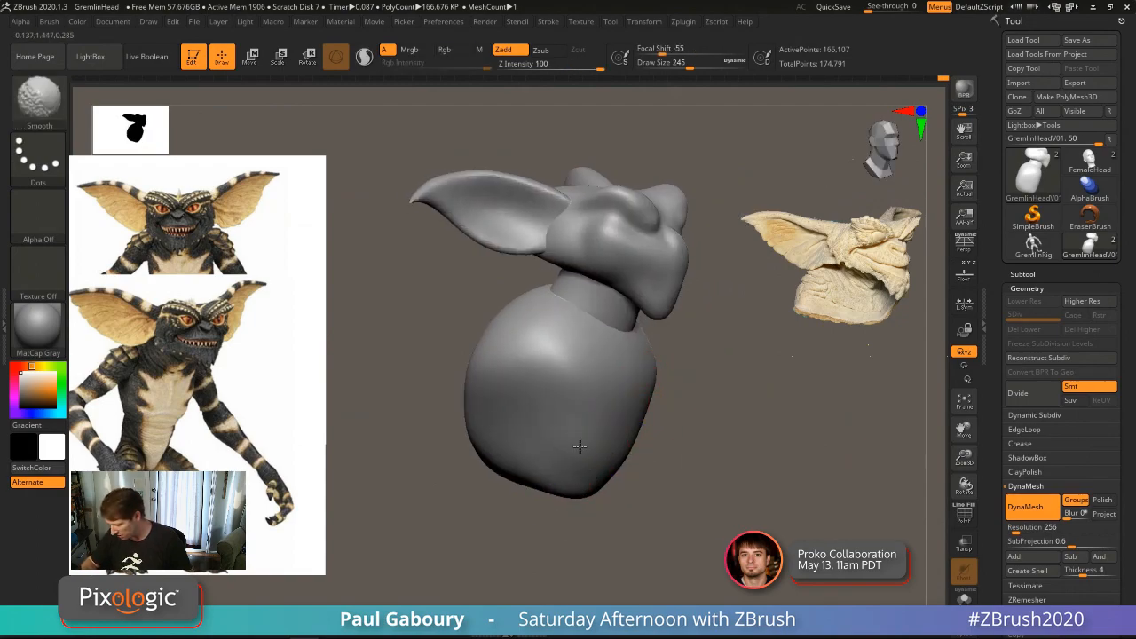
# Step: Set the draw size to 305 and reshape the upper back and rear outline of the torso
pyautogui.moveTo(522, 393)
pyautogui.mouseDown(button='right')
pyautogui.moveTo(477, 332)
pyautogui.moveTo(524, 322)
pyautogui.mouseUp(button='right')
pyautogui.moveTo(495, 331)
pyautogui.mouseDown()
pyautogui.moveTo(503, 343)
pyautogui.moveTo(536, 310)
pyautogui.mouseUp()
pyautogui.press('s')
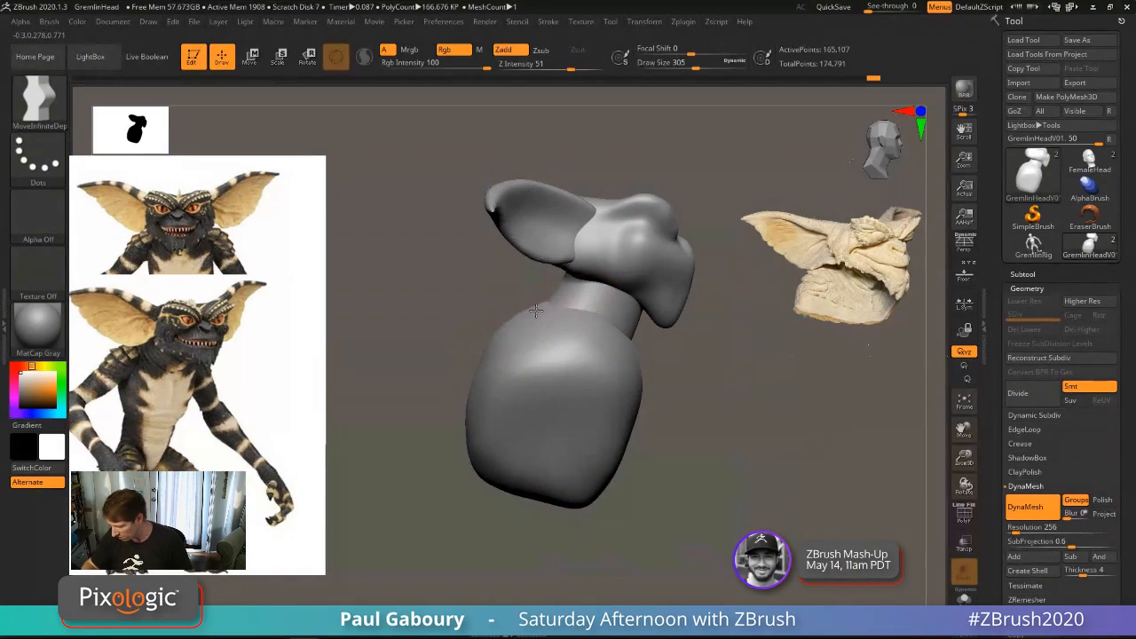
pyautogui.moveTo(461, 427); pyautogui.dragTo(461, 448, button='right')
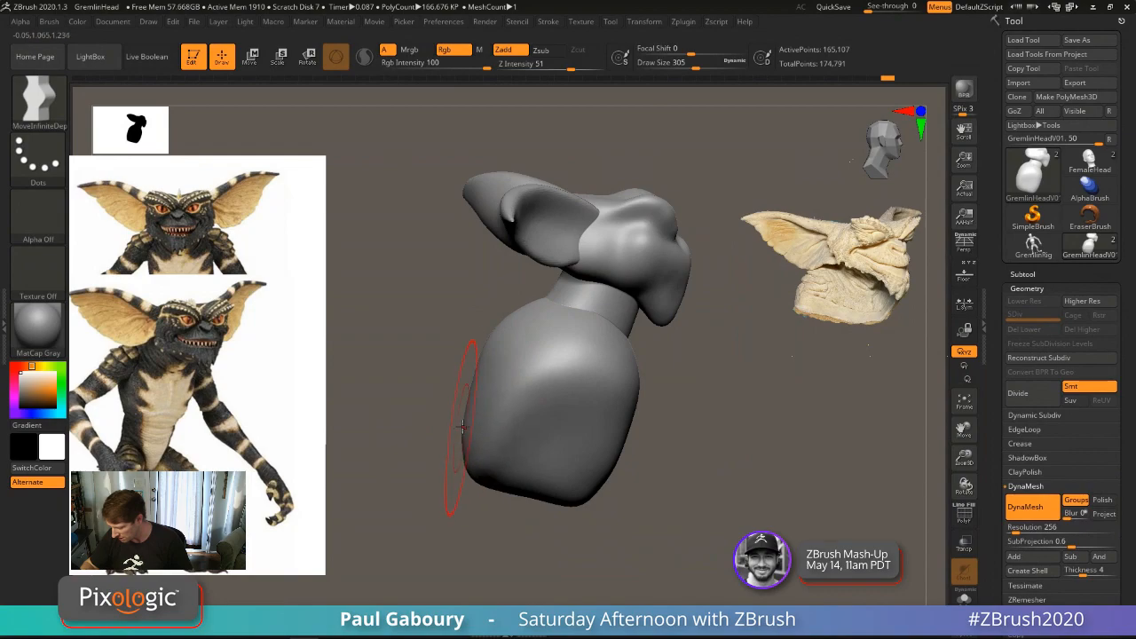
pyautogui.press('shift')
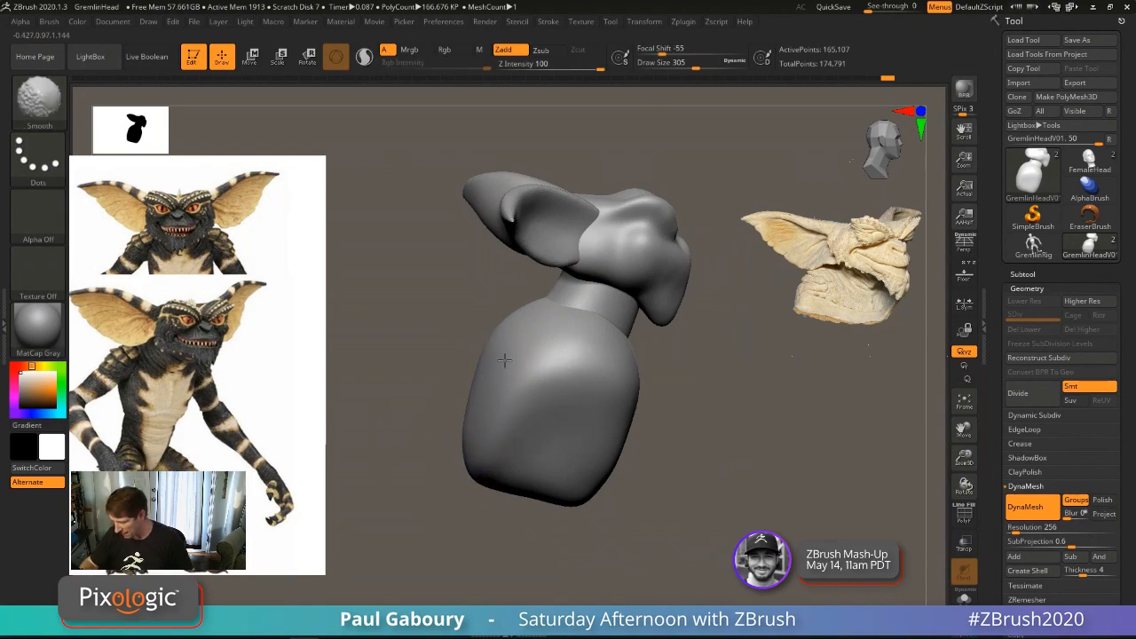
pyautogui.moveTo(482, 431); pyautogui.dragTo(515, 459, button='right')
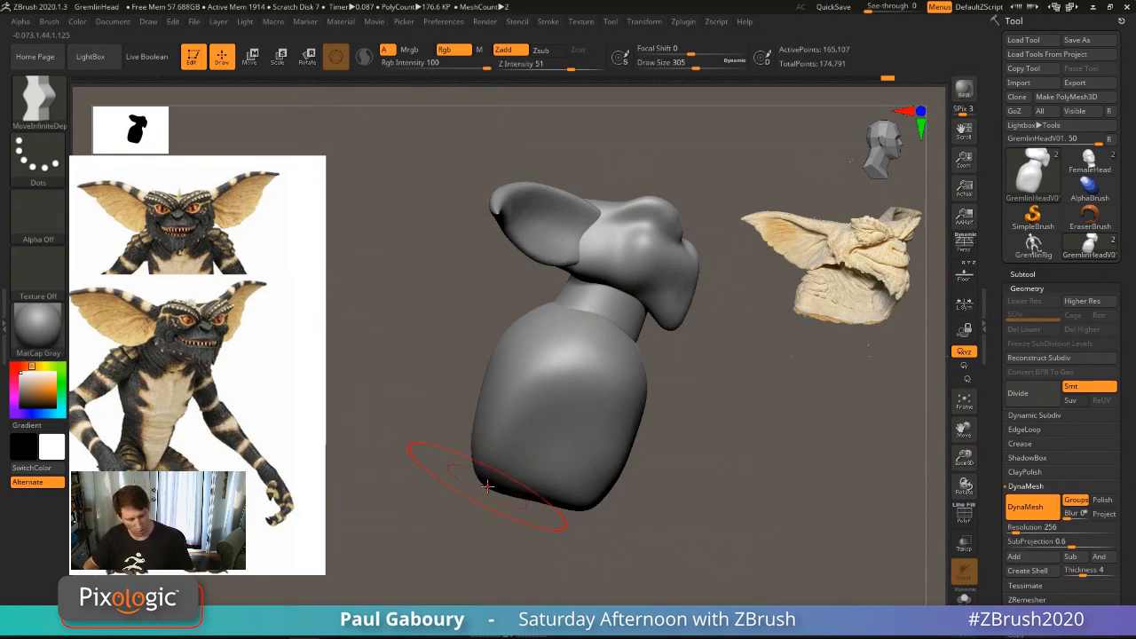
# Step: Switch to the ClayBuildup brush and turn on Sculptris Pro mode
pyautogui.press('b')
pyautogui.press('c')
pyautogui.press('b')
pyautogui.click(364, 56)
# Step: Try to smooth the back of the torso in Sculptris Pro mode and undo the strokes
pyautogui.press('shift')
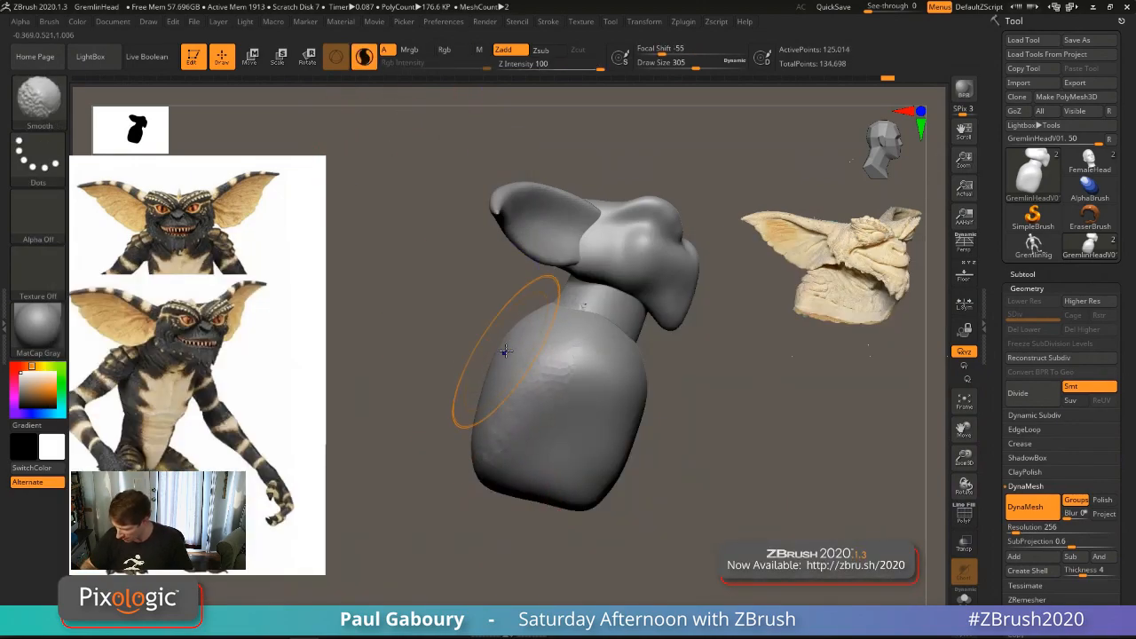
pyautogui.keyDown('shift'); pyautogui.moveTo(506, 349); pyautogui.dragTo(488, 428); pyautogui.keyUp('shift')
pyautogui.keyDown('shift'); pyautogui.moveTo(507, 350); pyautogui.dragTo(493, 435); pyautogui.keyUp('shift')
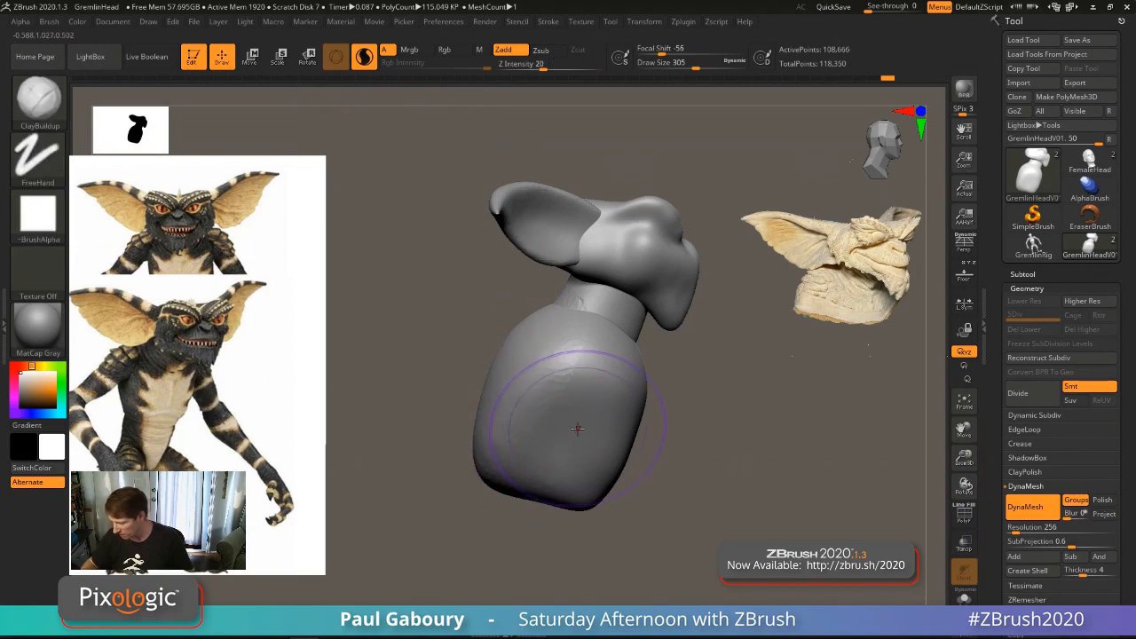
pyautogui.press('ctrl')
pyautogui.hotkey('ctrl', 'z')
pyautogui.hotkey('ctrl', 'z')
pyautogui.hotkey('ctrl', 'z')
pyautogui.hotkey('ctrl', 'z')
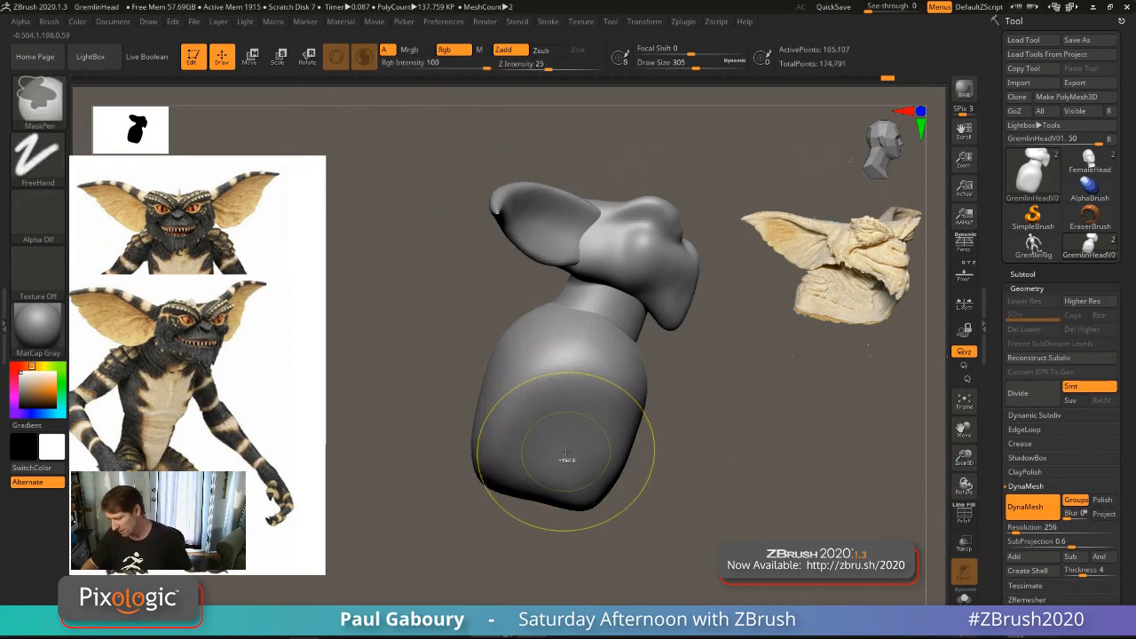
# Step: Turn on topological auto masking for the Smooth brush
pyautogui.press('shift')
pyautogui.keyDown('shift'); pyautogui.click(50, 23); pyautogui.keyUp('shift')
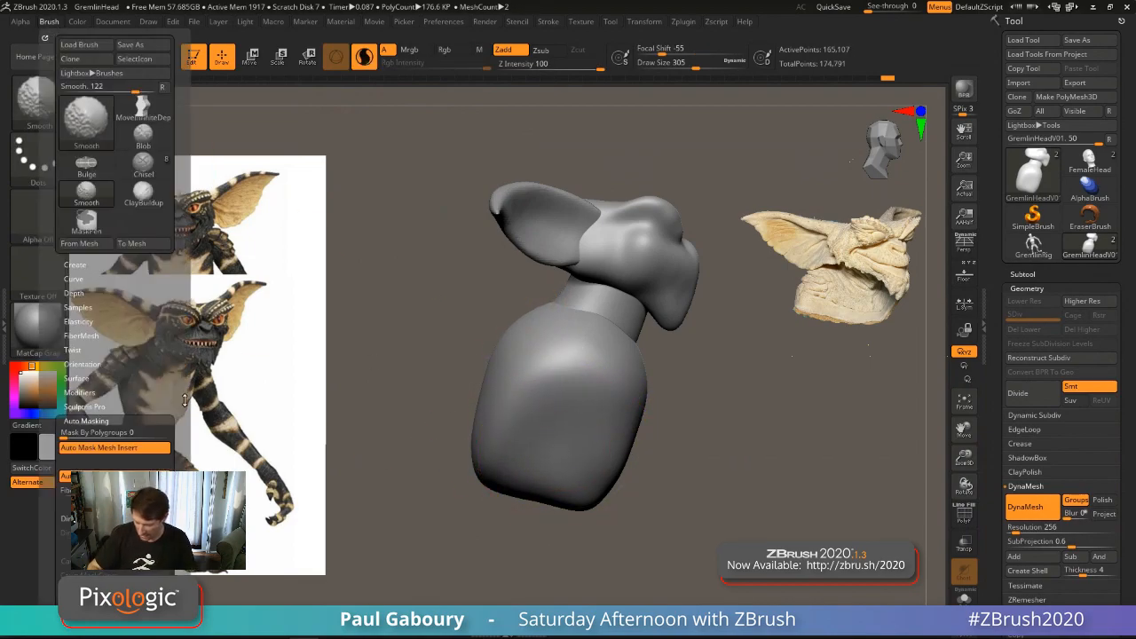
pyautogui.keyDown('shift'); pyautogui.moveTo(169, 553); pyautogui.dragTo(167, 366); pyautogui.keyUp('shift')
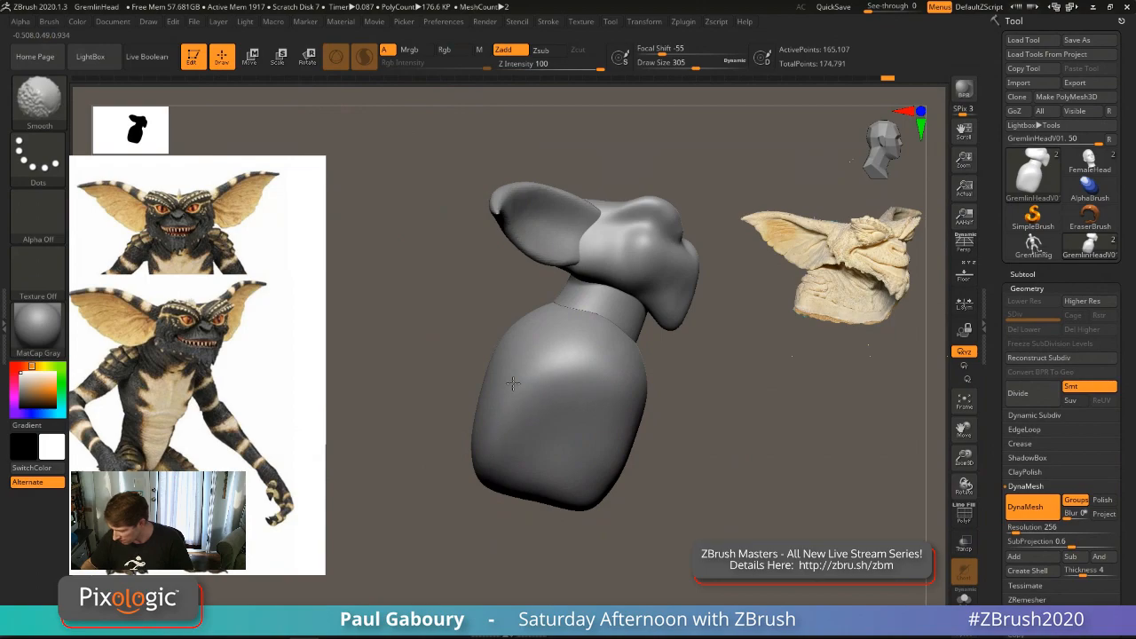
# Step: Smooth the side and lower back of the torso, dismissing the Auto Masking notes
pyautogui.moveTo(519, 369)
pyautogui.mouseDown(button='right')
pyautogui.moveTo(635, 415)
pyautogui.moveTo(609, 399)
pyautogui.mouseUp(button='right')
pyautogui.click(593, 401)
pyautogui.click(554, 426)
pyautogui.click(512, 457)
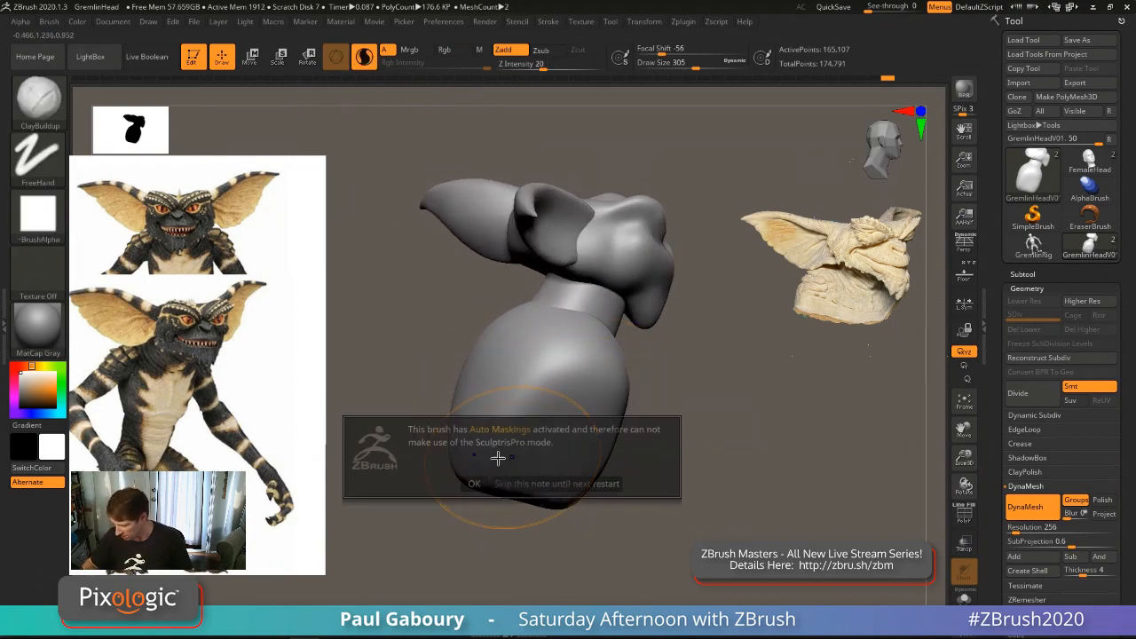
pyautogui.click(475, 483)
pyautogui.click(498, 476)
pyautogui.click(509, 503)
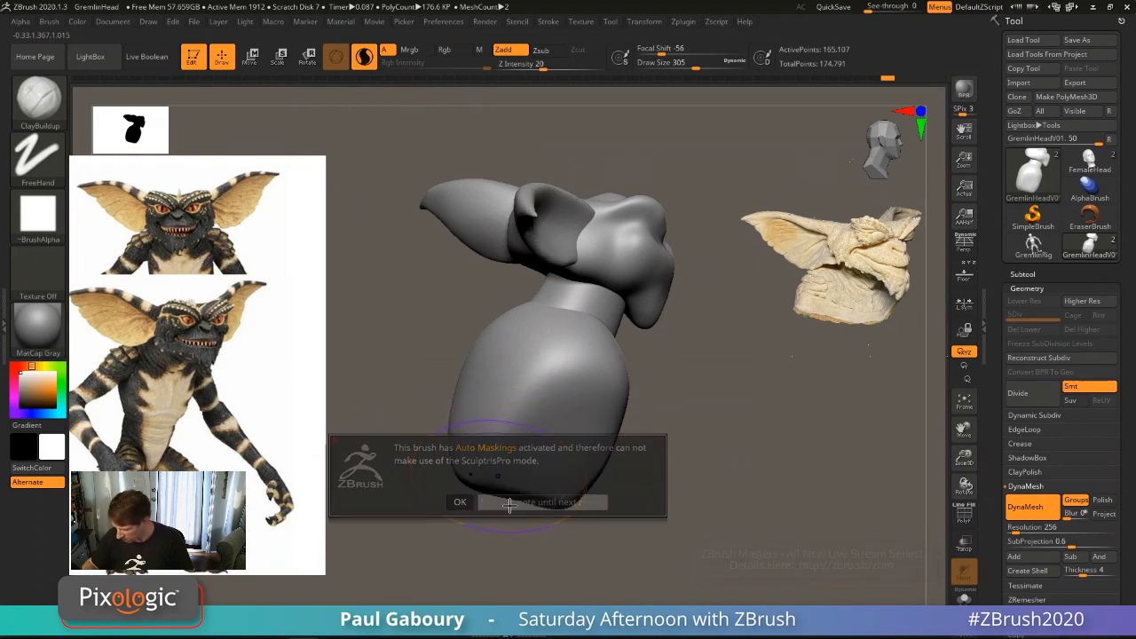
pyautogui.keyDown('shift'); pyautogui.moveTo(489, 474); pyautogui.dragTo(467, 465); pyautogui.keyUp('shift')
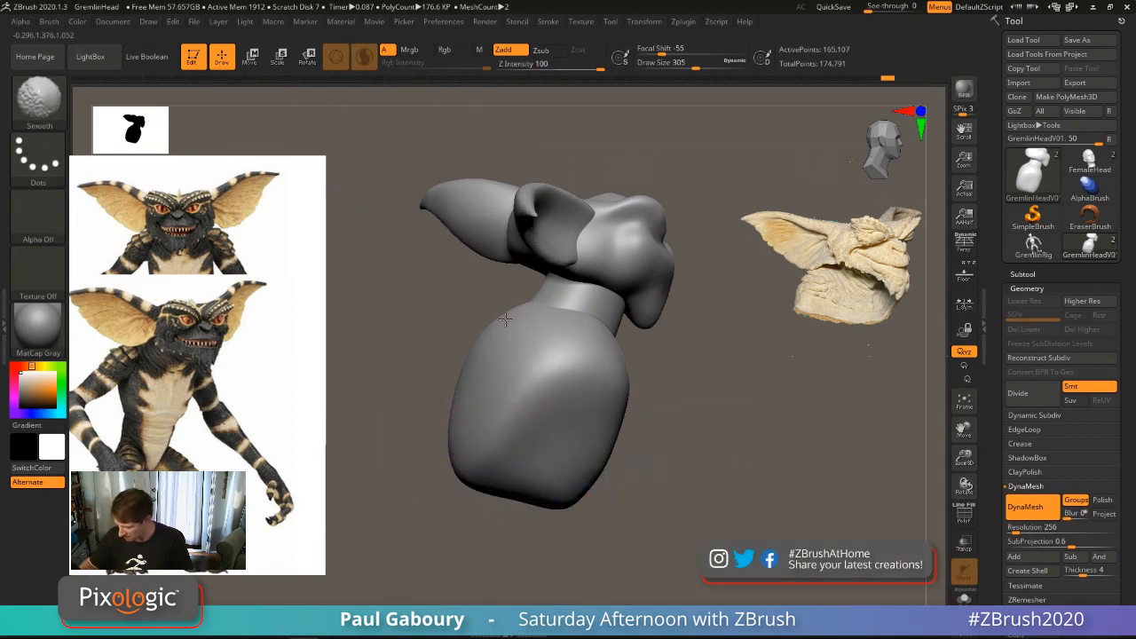
# Step: Turn off topological auto masking for the Smooth brush and test a smoothing stroke on the upper back
pyautogui.moveTo(476, 352); pyautogui.dragTo(660, 408, button='right')
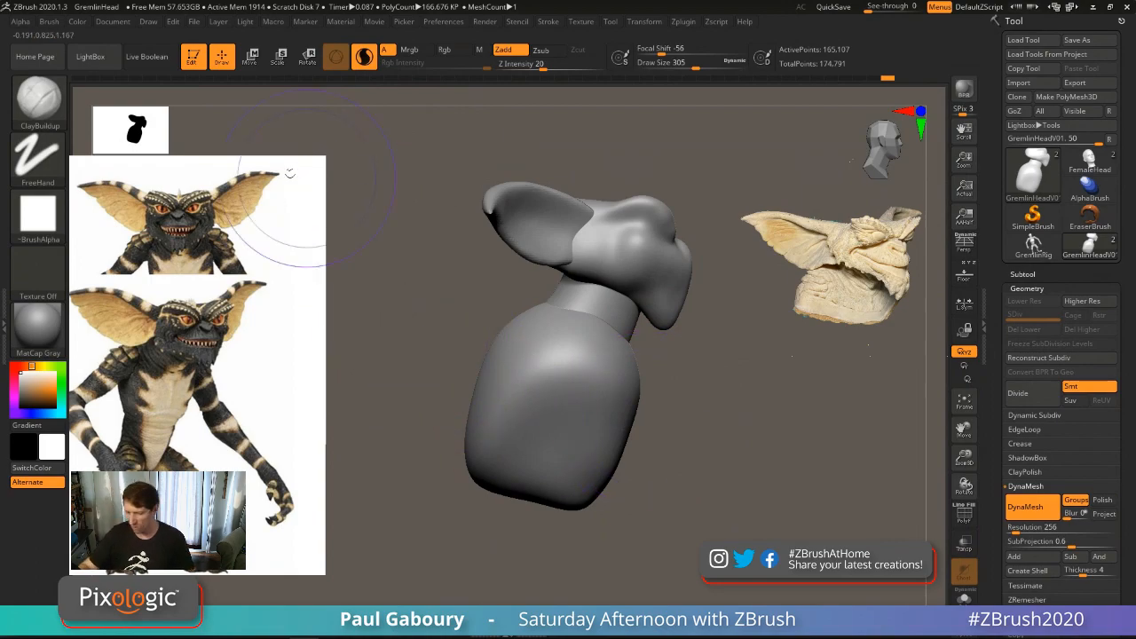
pyautogui.click(49, 21)
pyautogui.moveTo(170, 421); pyautogui.dragTo(170, 244)
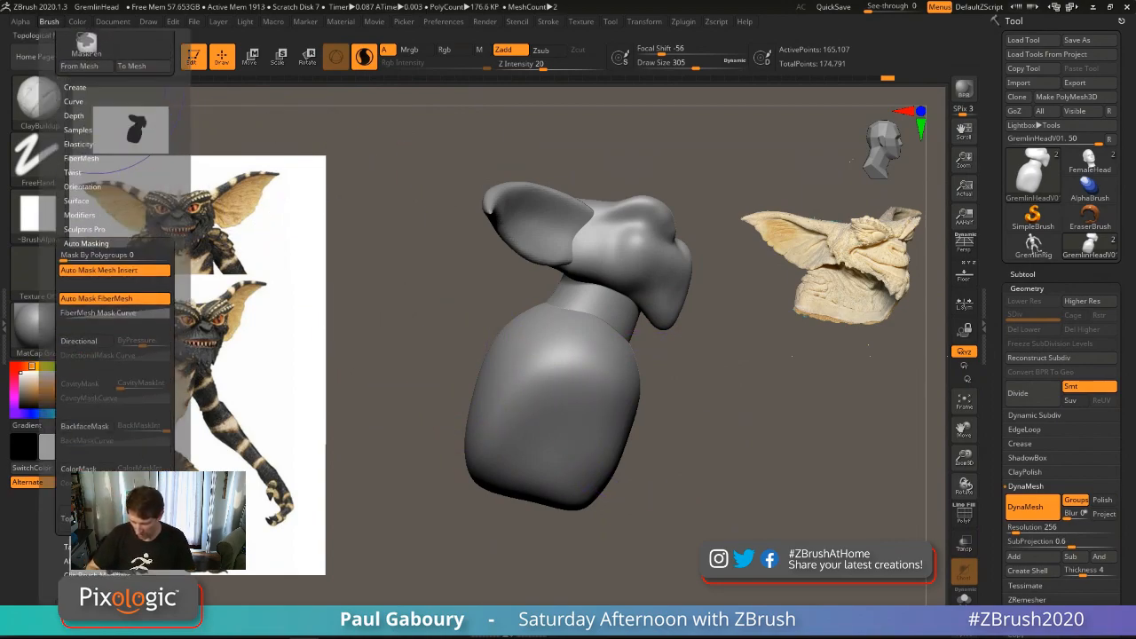
pyautogui.keyDown('shift'); pyautogui.moveTo(497, 369); pyautogui.dragTo(504, 342); pyautogui.keyUp('shift')
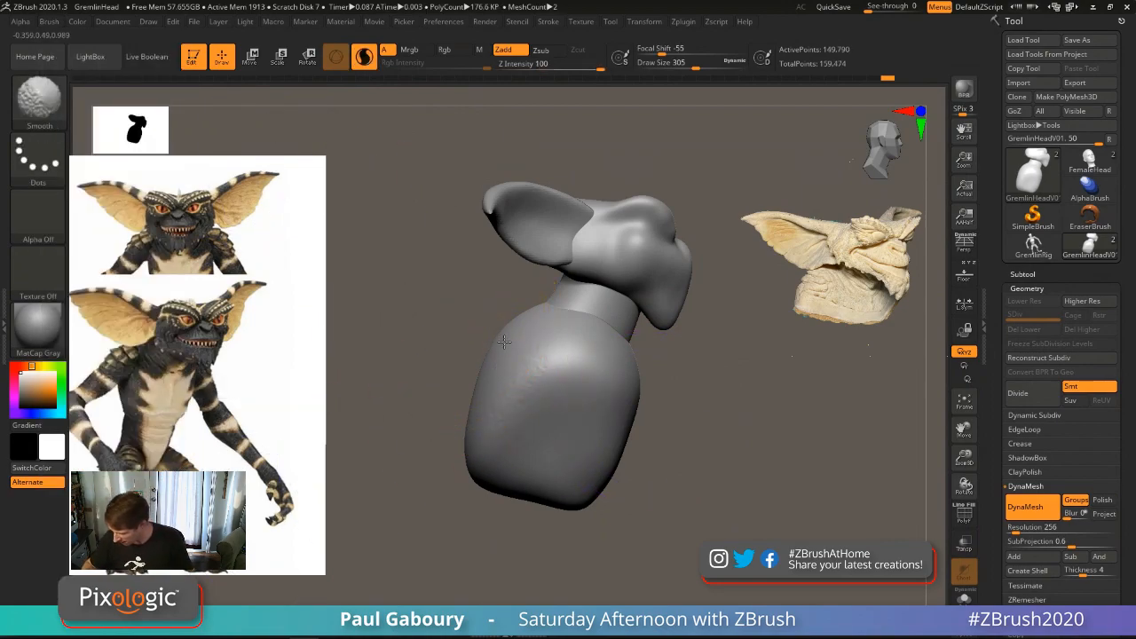
# Step: Mask the head and neck by isolating the torso's polygroup, and smooth the torso's upper back and sides
pyautogui.keyDown('ctrl'); pyautogui.keyDown('shift'); pyautogui.click(582, 401); pyautogui.keyUp('shift'); pyautogui.keyUp('ctrl')
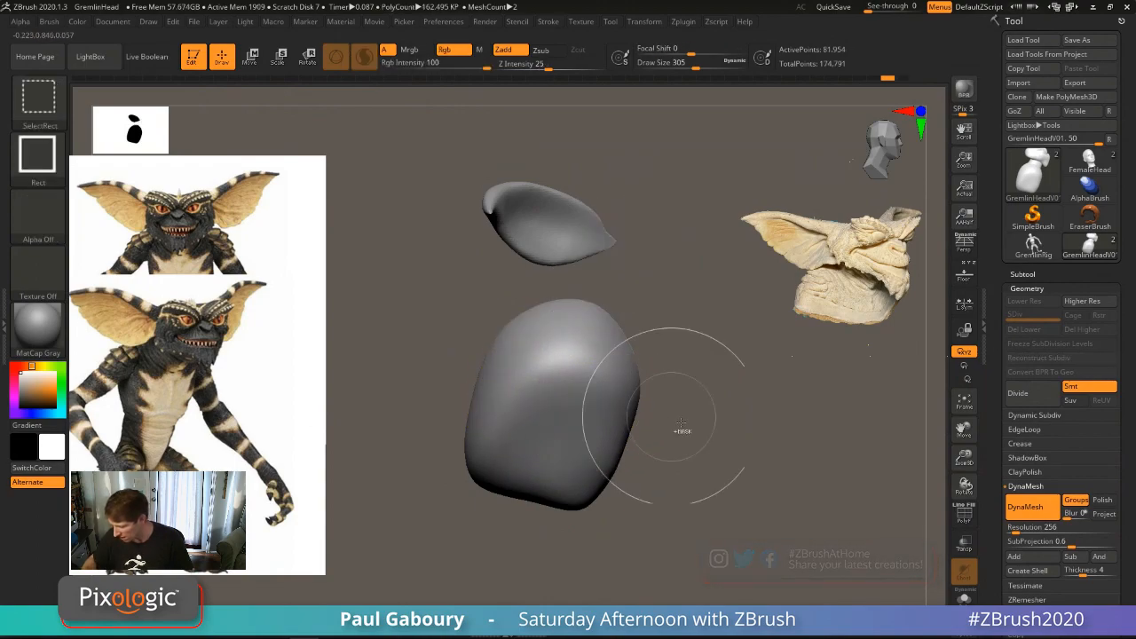
pyautogui.keyDown('ctrl'); pyautogui.keyDown('shift'); pyautogui.click(701, 435); pyautogui.keyUp('shift'); pyautogui.keyUp('ctrl')
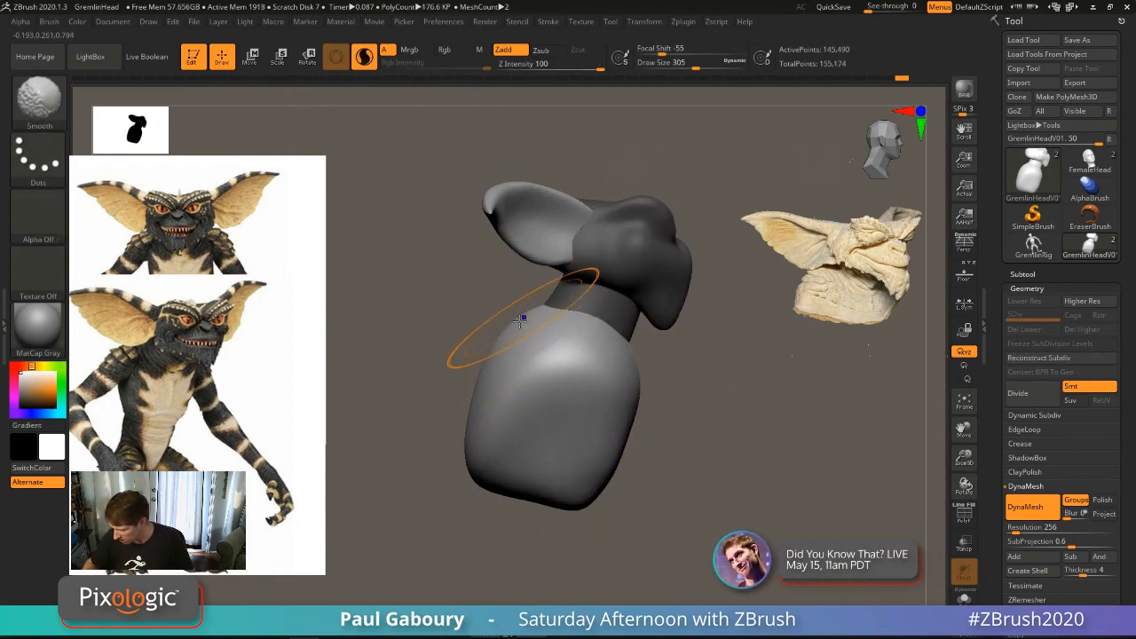
pyautogui.moveTo(522, 320)
pyautogui.keyDown('shift'); pyautogui.mouseDown()
pyautogui.moveTo(532, 318)
pyautogui.moveTo(542, 357)
pyautogui.mouseUp(); pyautogui.keyUp('shift')
pyautogui.moveTo(676, 437)
pyautogui.mouseDown()
pyautogui.moveTo(713, 442)
pyautogui.moveTo(692, 438)
pyautogui.mouseUp()
pyautogui.moveTo(539, 404)
pyautogui.keyDown('shift'); pyautogui.mouseDown()
pyautogui.moveTo(551, 441)
pyautogui.moveTo(659, 499)
pyautogui.moveTo(693, 498)
pyautogui.mouseUp(); pyautogui.keyUp('shift')
pyautogui.keyDown('shift'); pyautogui.moveTo(626, 405); pyautogui.dragTo(703, 440); pyautogui.keyUp('shift')
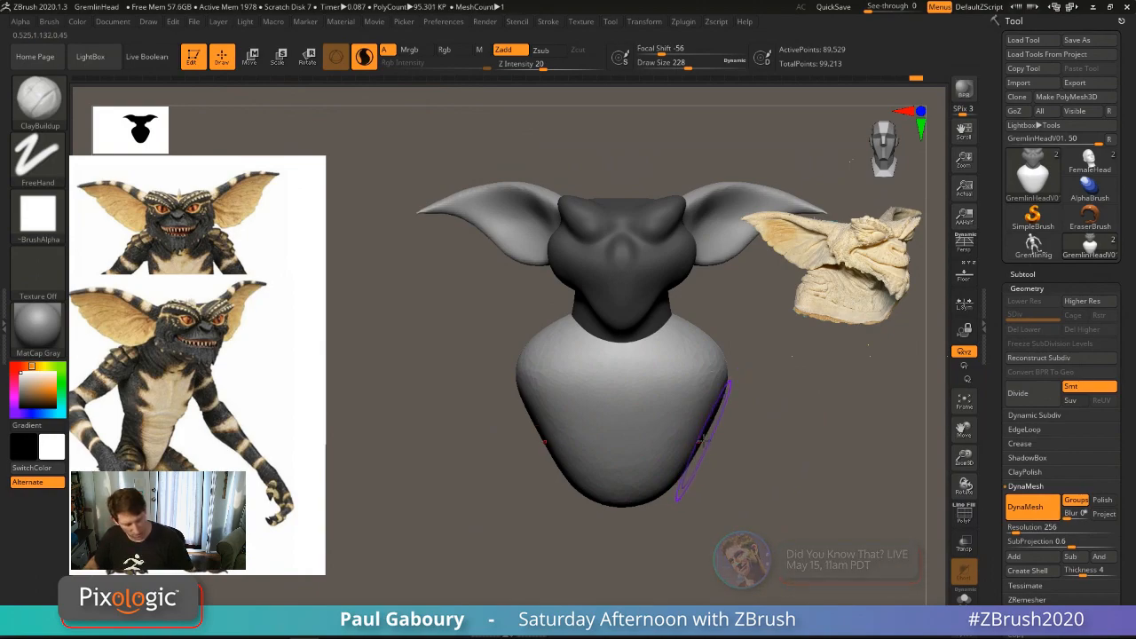
# Step: Push in the sides of the lower torso with the SnakeHook2 brush at draw size 268
pyautogui.press('b')
pyautogui.press('s')
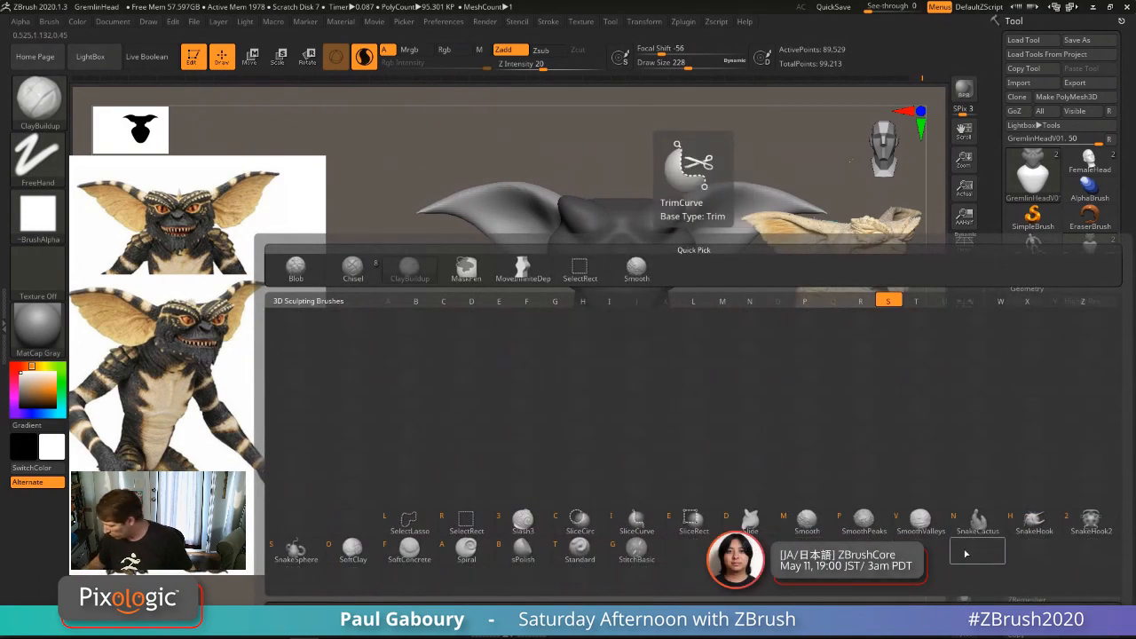
pyautogui.click(1091, 522)
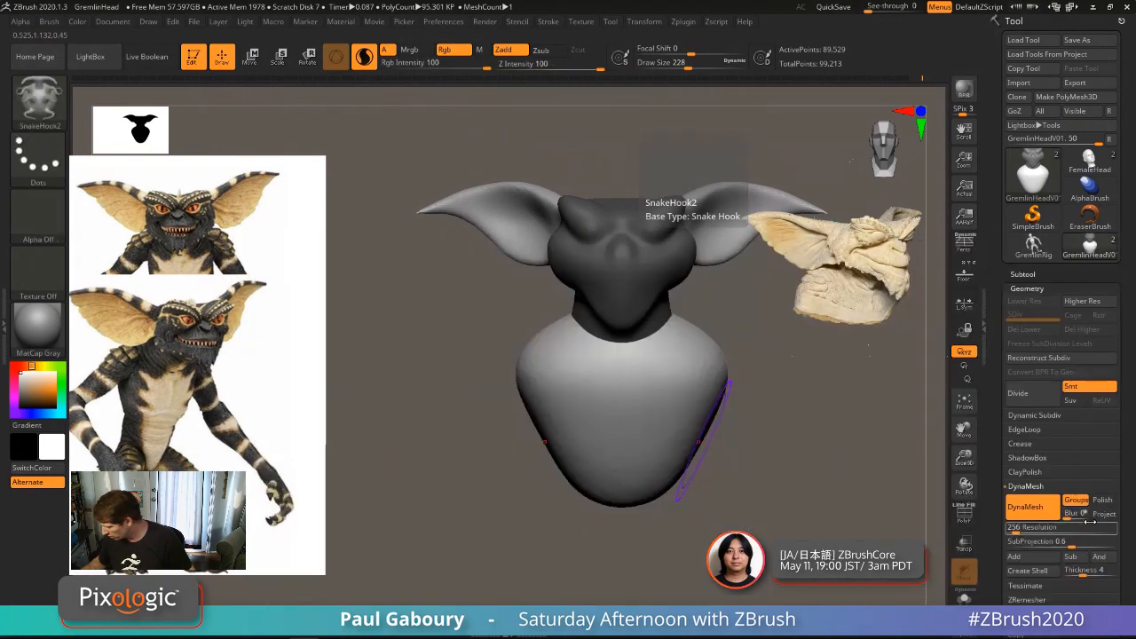
pyautogui.press('s')
pyautogui.moveTo(721, 445)
pyautogui.mouseDown()
pyautogui.moveTo(738, 446)
pyautogui.moveTo(693, 431)
pyautogui.mouseUp()
pyautogui.hotkey('ctrl', 'z')
pyautogui.press('s')
pyautogui.moveTo(710, 428); pyautogui.dragTo(695, 432)
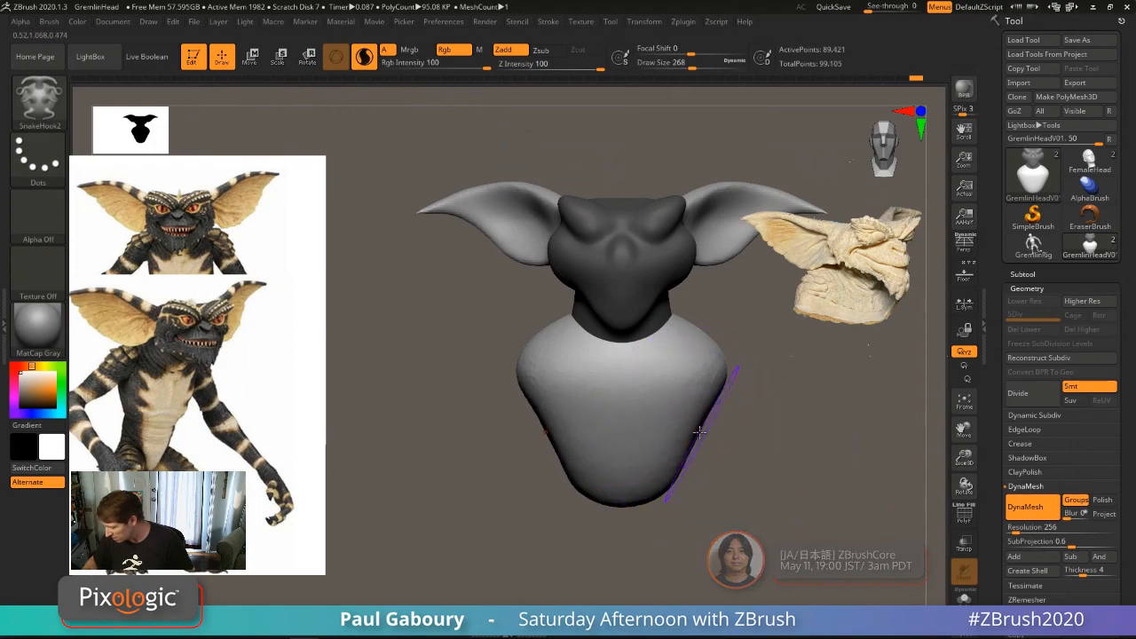
# Step: Try pulling up the torso's upper back with SnakeHook2 in the side view and smooth the torso's side
pyautogui.moveTo(671, 419); pyautogui.dragTo(667, 424, button='right')
pyautogui.moveTo(708, 388); pyautogui.dragTo(722, 381, button='right')
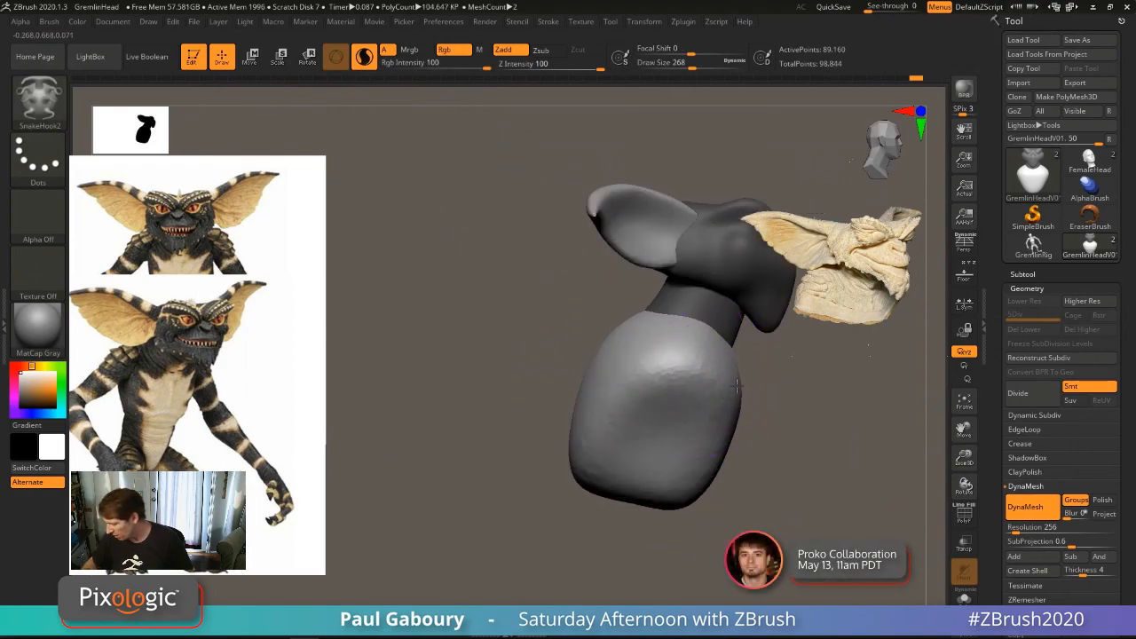
pyautogui.keyDown('ctrl'); pyautogui.moveTo(538, 447); pyautogui.dragTo(548, 470); pyautogui.keyUp('ctrl')
pyautogui.moveTo(645, 318); pyautogui.dragTo(652, 307)
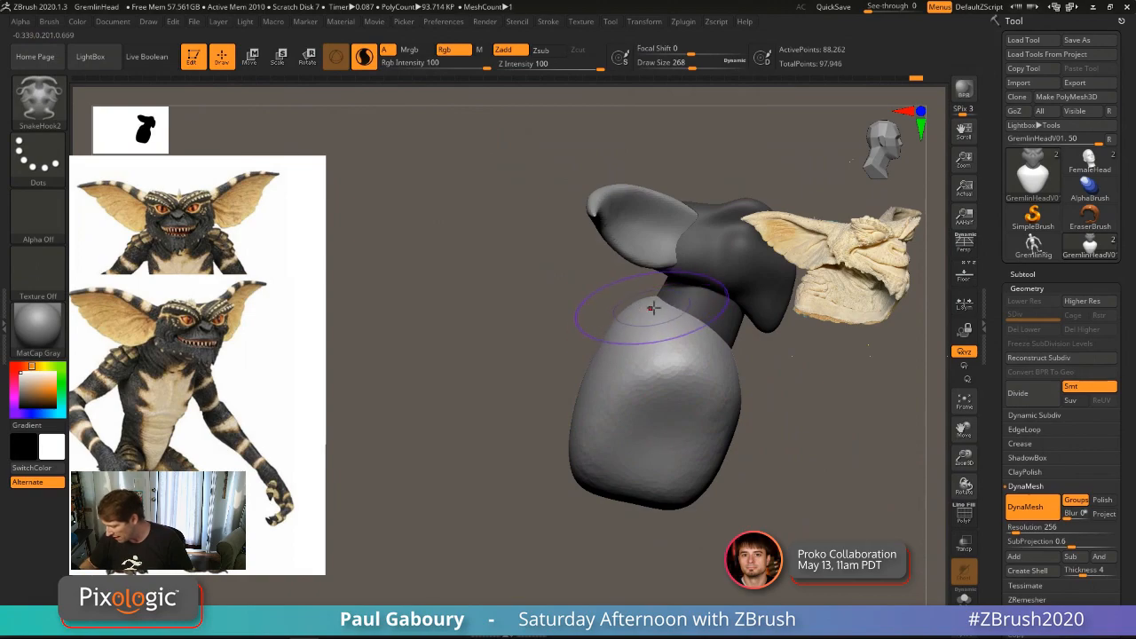
pyautogui.press('shift')
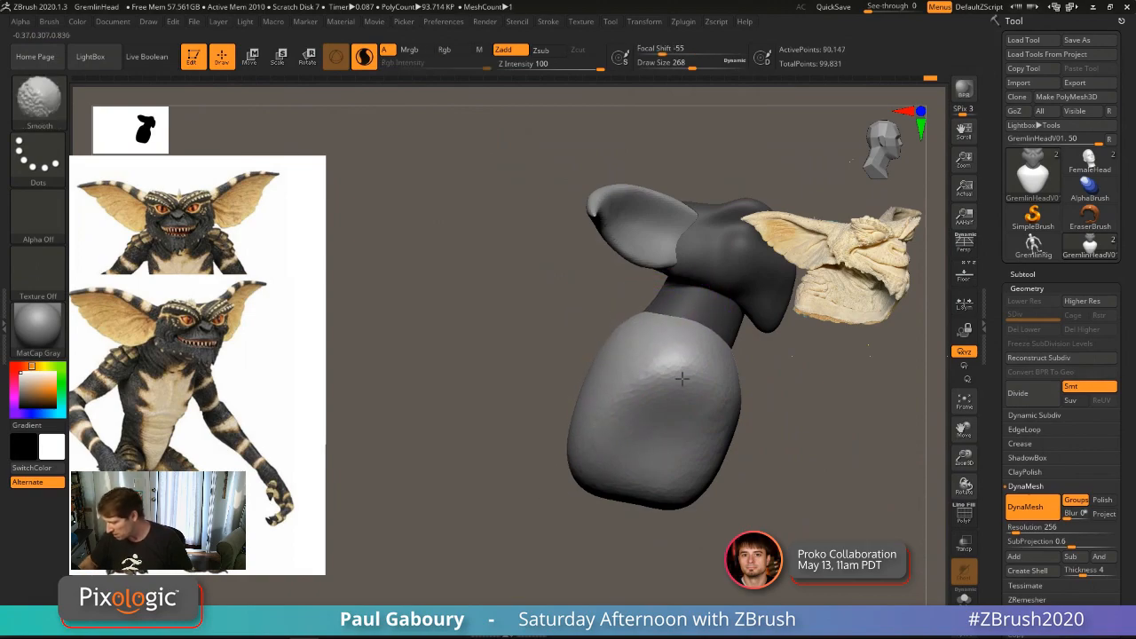
pyautogui.keyDown('shift'); pyautogui.moveTo(681, 379); pyautogui.dragTo(644, 388); pyautogui.keyUp('shift')
# Step: Clear the mask from the head and neck and reduce the draw size to 158
pyautogui.keyDown('ctrl'); pyautogui.moveTo(806, 490); pyautogui.dragTo(829, 529); pyautogui.keyUp('ctrl')
pyautogui.moveTo(827, 527)
pyautogui.keyDown('ctrl'); pyautogui.mouseDown(button='right')
pyautogui.moveTo(802, 474)
pyautogui.moveTo(746, 465)
pyautogui.moveTo(680, 482)
pyautogui.moveTo(701, 453)
pyautogui.mouseUp(button='right'); pyautogui.keyUp('ctrl')
pyautogui.keyDown('alt'); pyautogui.moveTo(700, 453); pyautogui.dragTo(716, 500, button='right'); pyautogui.keyUp('alt')
pyautogui.press('s')
pyautogui.moveTo(738, 438); pyautogui.dragTo(726, 438)
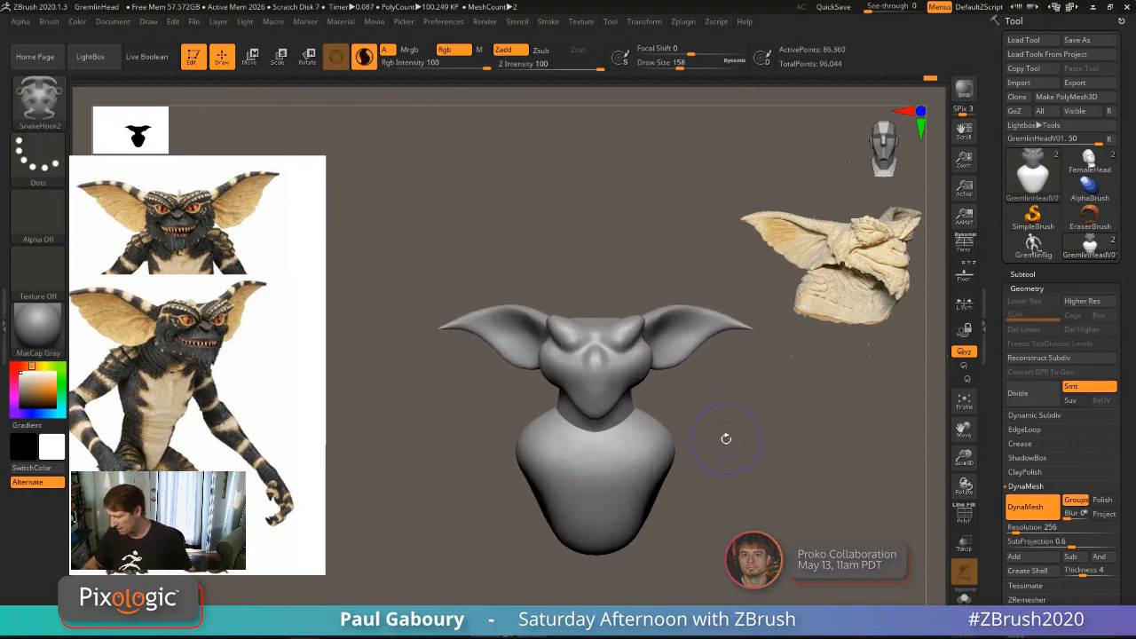
pyautogui.moveTo(726, 439)
pyautogui.mouseDown(button='right')
pyautogui.moveTo(723, 423)
pyautogui.moveTo(751, 431)
pyautogui.moveTo(737, 432)
pyautogui.mouseUp(button='right')
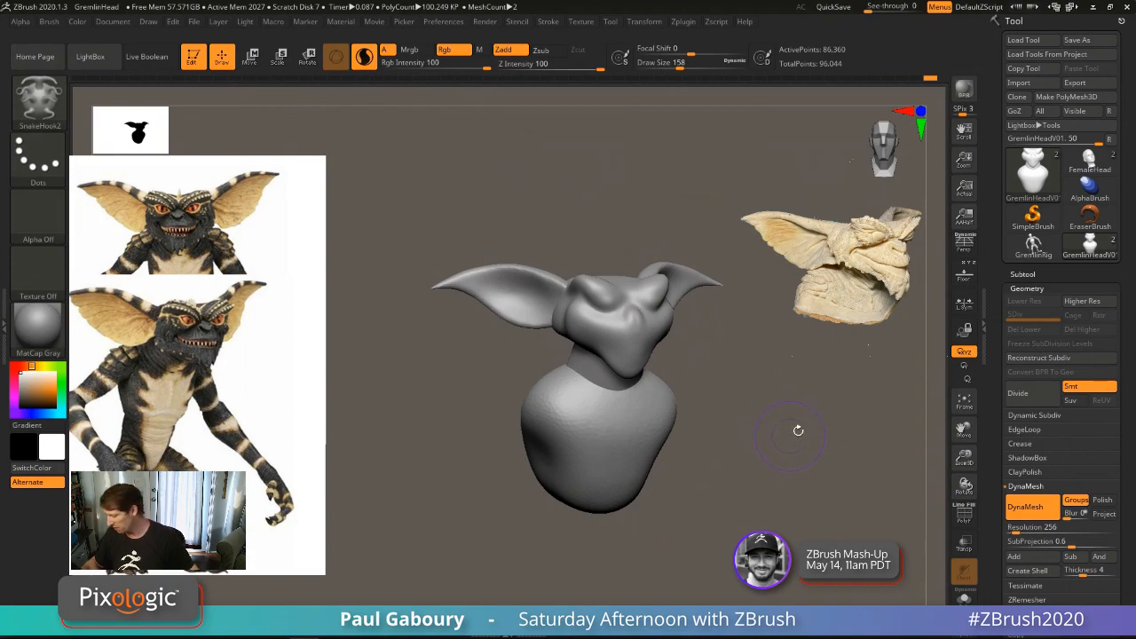
# Step: Make the Ears subtool active and switch to the Move gizmo
pyautogui.click(1023, 276)
pyautogui.click(1056, 361)
pyautogui.moveTo(773, 469)
pyautogui.mouseDown(button='right')
pyautogui.moveTo(727, 460)
pyautogui.moveTo(742, 474)
pyautogui.mouseUp(button='right')
pyautogui.press('w')
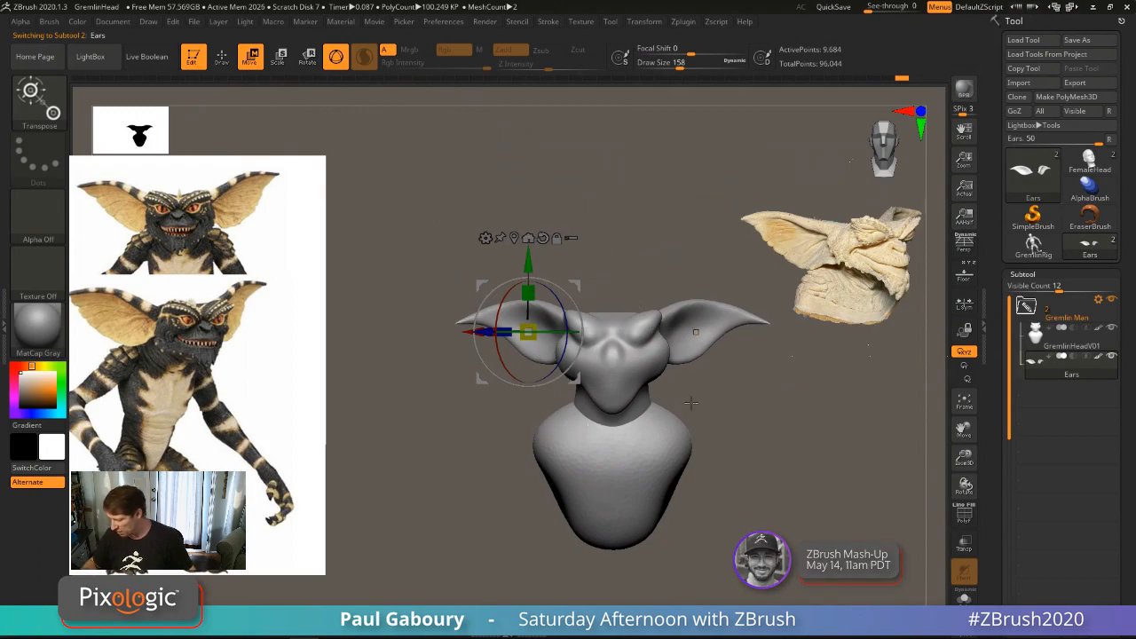
# Step: Reposition the gizmo at the base of the ears and adjust its orientation
pyautogui.moveTo(688, 364); pyautogui.dragTo(595, 401, button='right')
pyautogui.moveTo(629, 451); pyautogui.dragTo(634, 446, button='right')
pyautogui.moveTo(488, 486); pyautogui.dragTo(532, 439)
pyautogui.moveTo(753, 430); pyautogui.dragTo(718, 358, button='right')
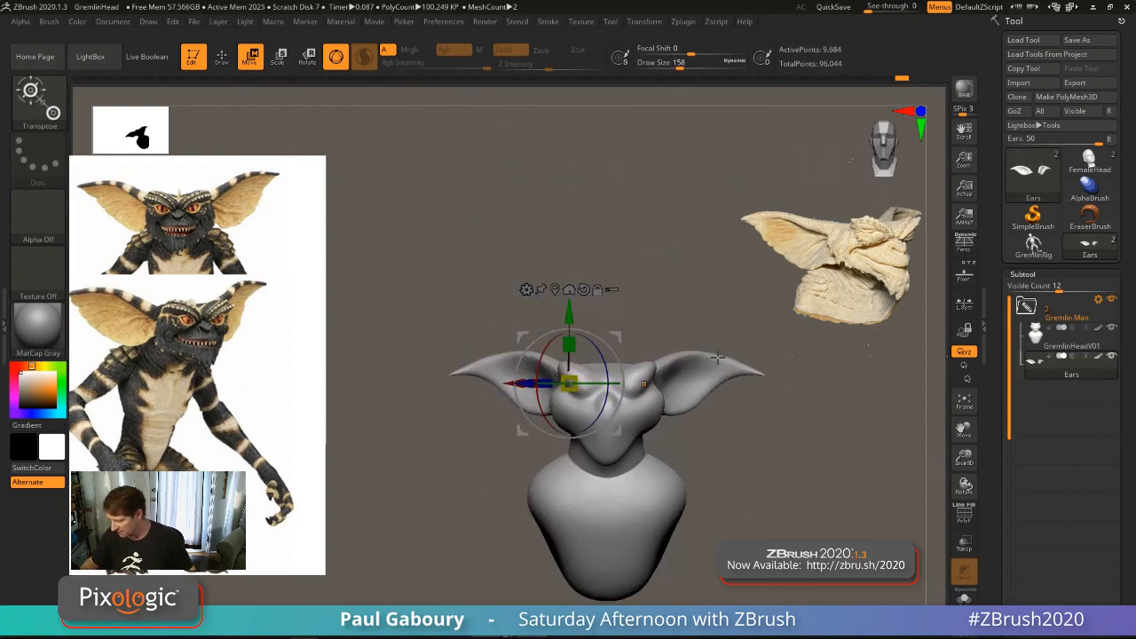
pyautogui.click(569, 289)
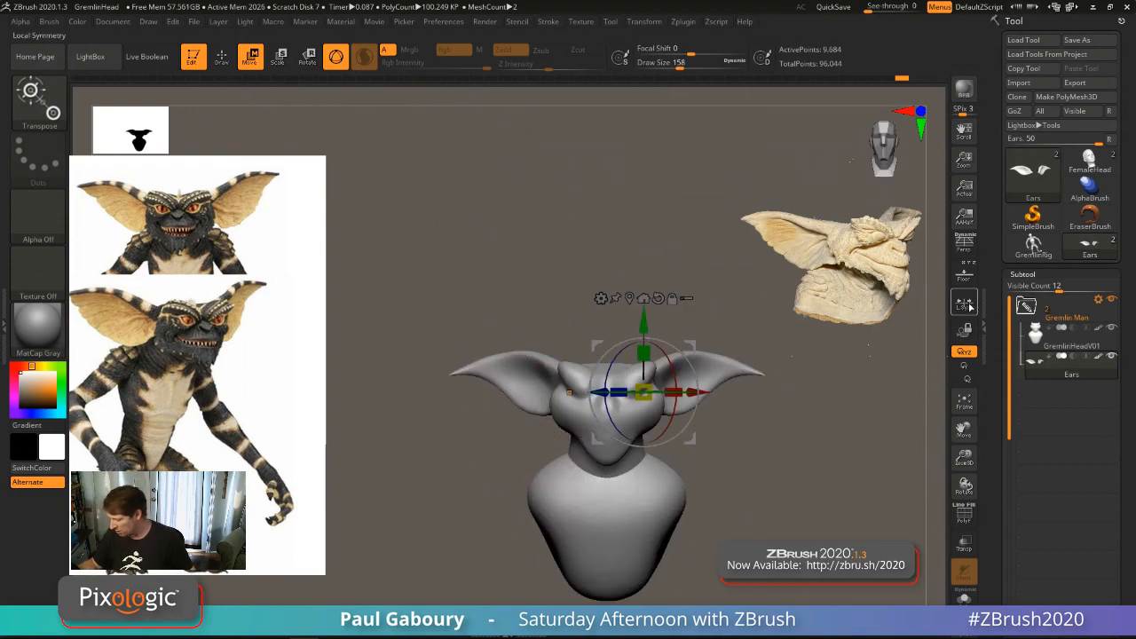
# Step: Enlarge both ears evenly about their bases with Local Symmetry turned on
pyautogui.moveTo(647, 396)
pyautogui.mouseDown()
pyautogui.moveTo(669, 414)
pyautogui.moveTo(658, 404)
pyautogui.mouseUp()
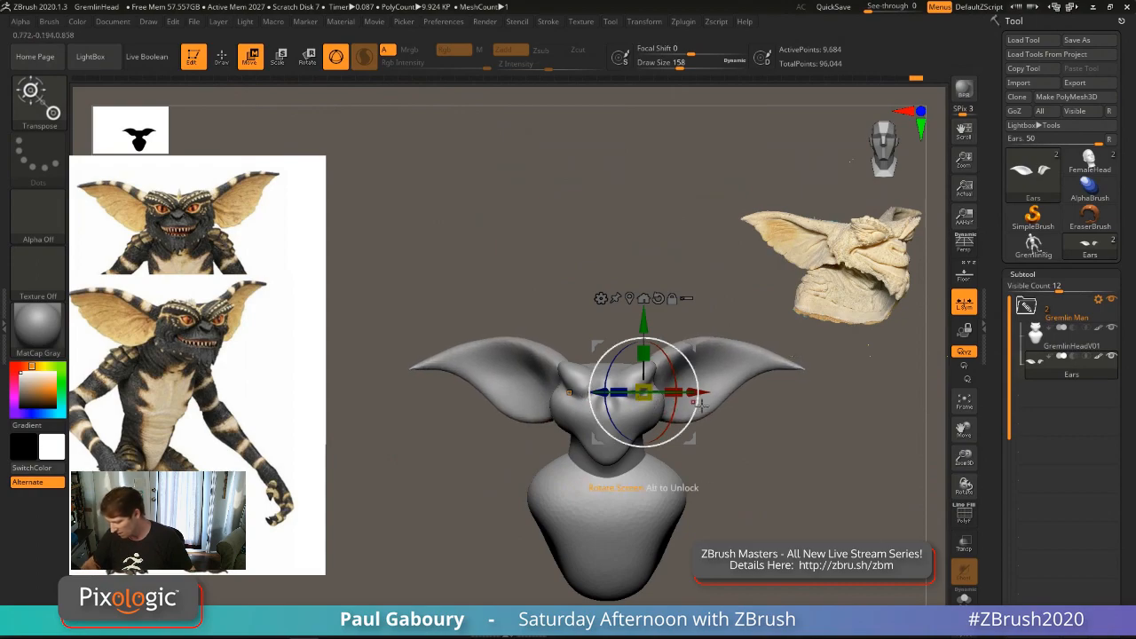
pyautogui.moveTo(715, 449); pyautogui.dragTo(738, 476)
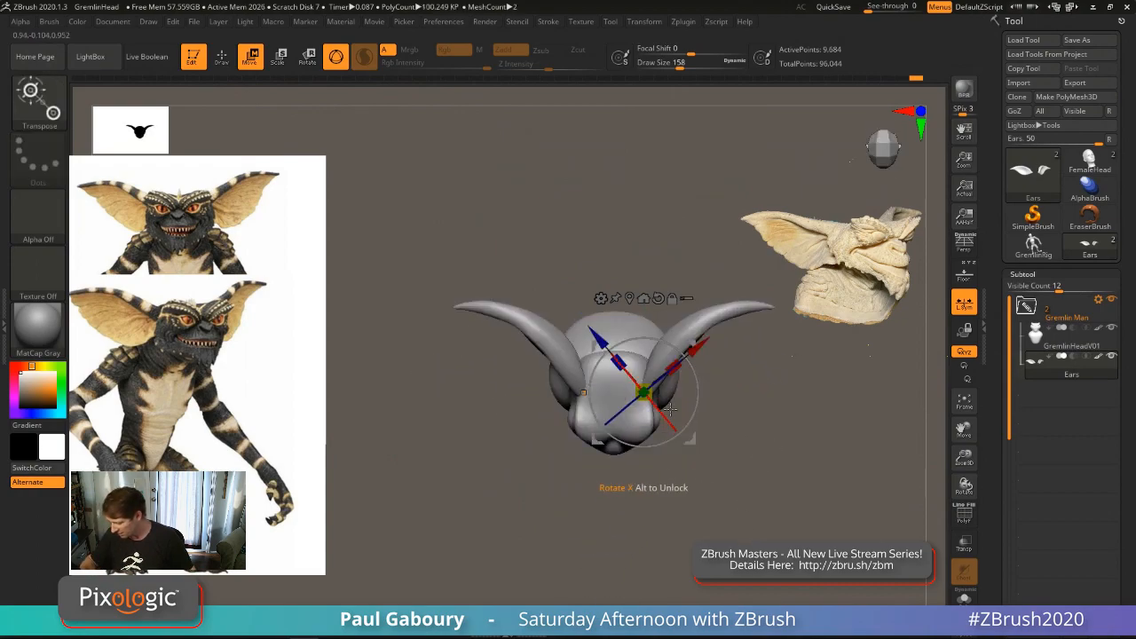
# Step: Adjust the rotation of both mirrored ears about their bases and return to Draw mode with a draw size of 74
pyautogui.click(584, 393)
pyautogui.moveTo(536, 450); pyautogui.dragTo(530, 457)
pyautogui.moveTo(628, 448); pyautogui.dragTo(594, 453)
pyautogui.moveTo(723, 493); pyautogui.dragTo(554, 382)
pyautogui.moveTo(688, 441); pyautogui.dragTo(727, 447)
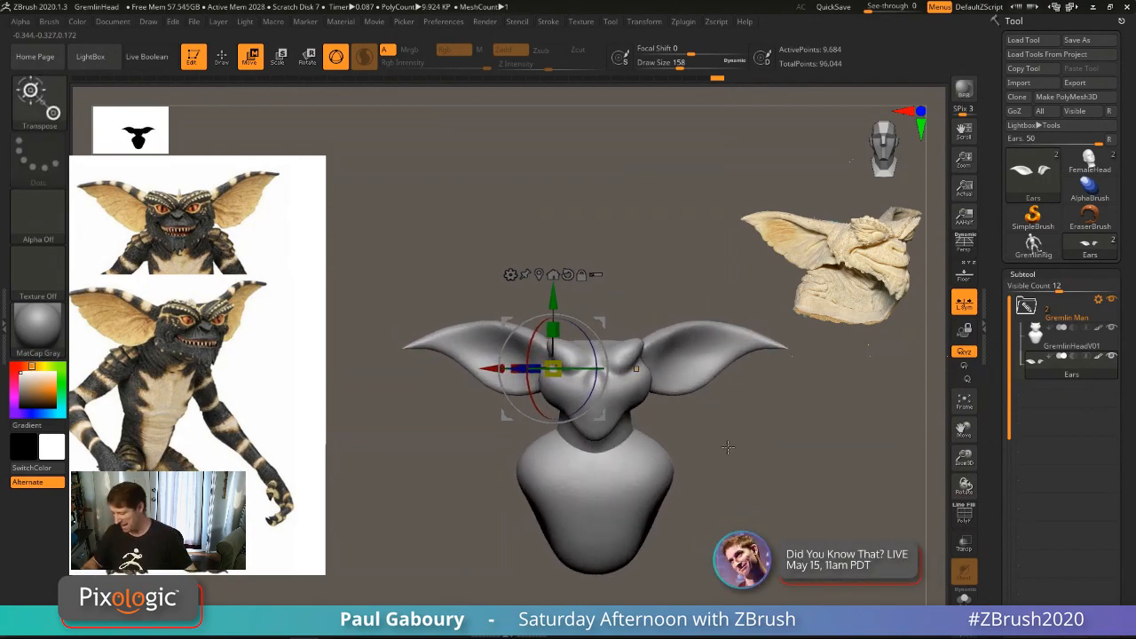
pyautogui.keyDown('ctrl'); pyautogui.moveTo(728, 447); pyautogui.dragTo(736, 450, button='right'); pyautogui.keyUp('ctrl')
pyautogui.moveTo(549, 340); pyautogui.dragTo(573, 360)
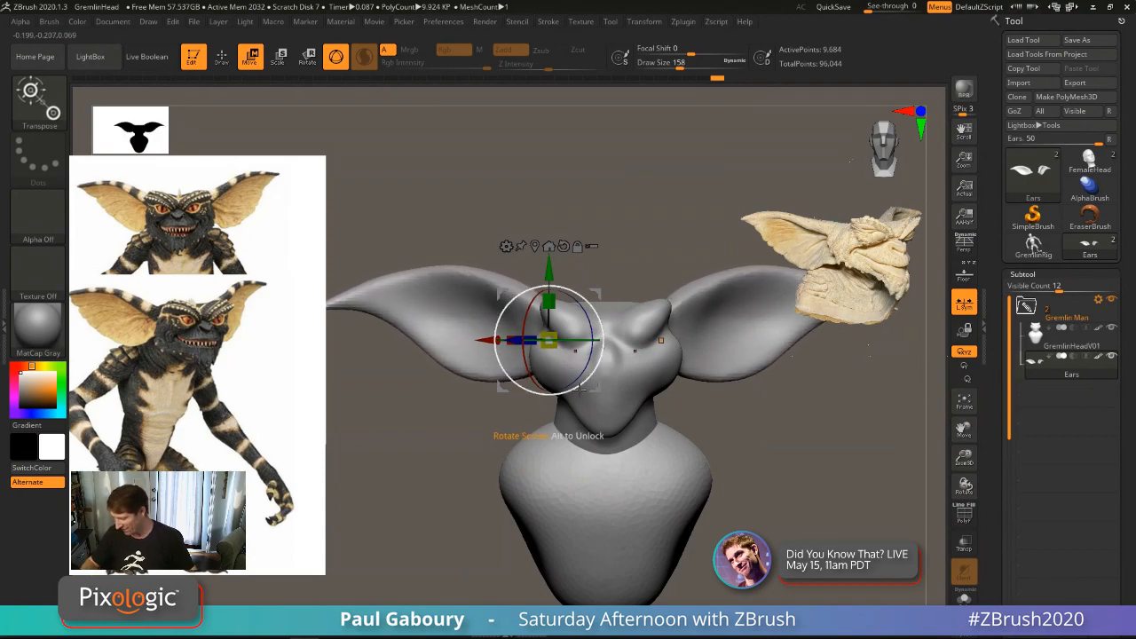
pyautogui.keyDown('ctrl'); pyautogui.moveTo(744, 496); pyautogui.dragTo(738, 462, button='right'); pyautogui.keyUp('ctrl')
pyautogui.press('q')
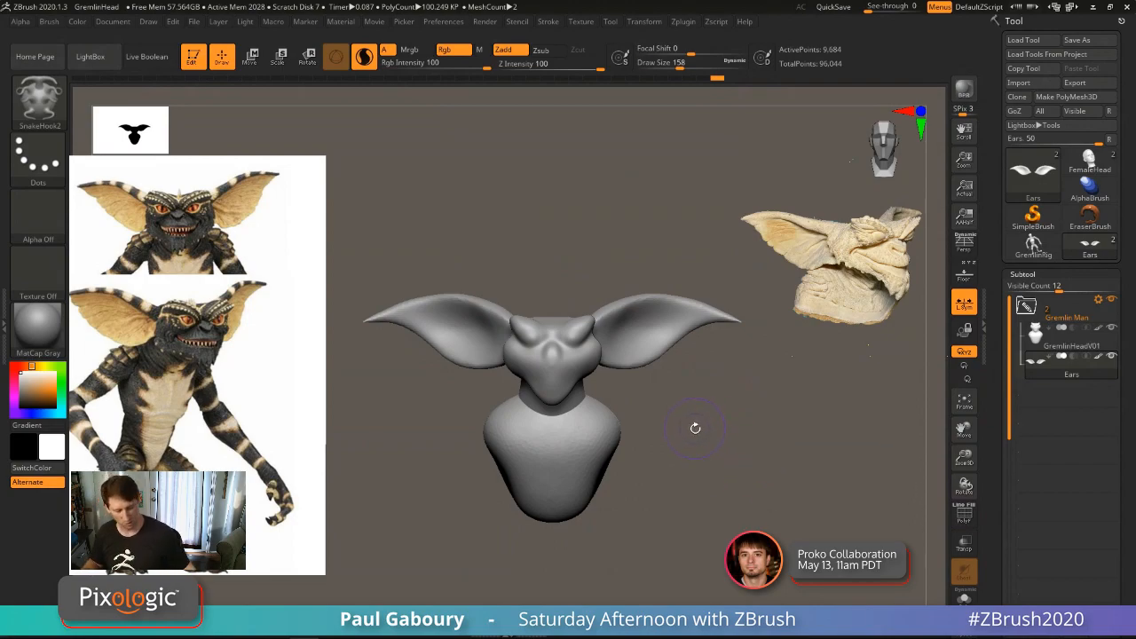
pyautogui.press('s')
# Step: Make the GremlinRig ZSphere figure the active tool and check its adaptive skin preview
pyautogui.click(1033, 250)
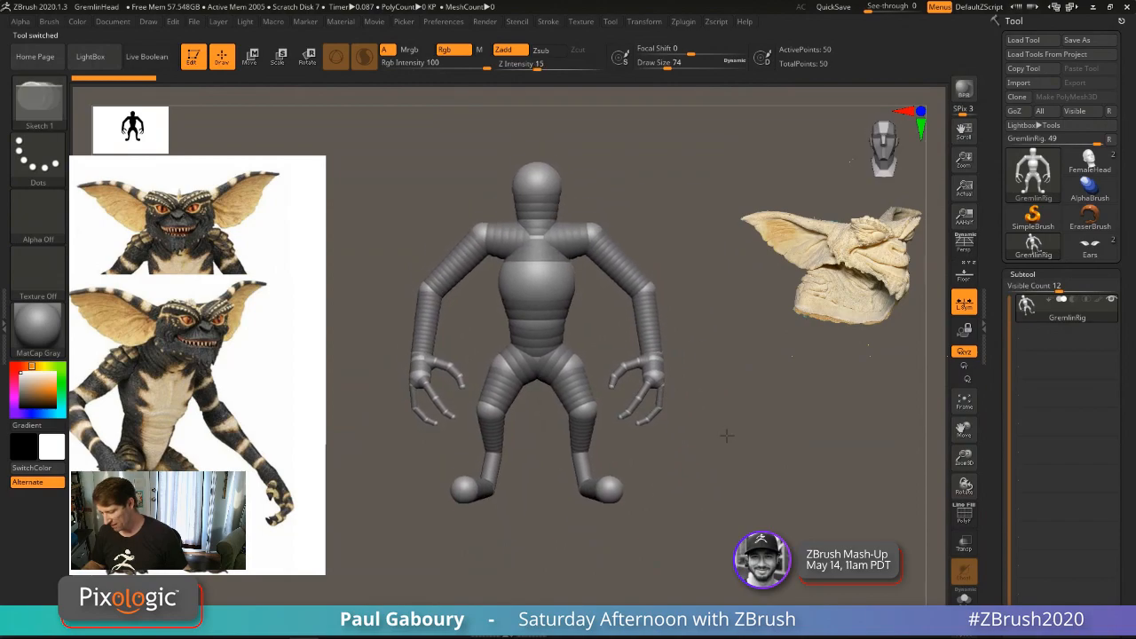
pyautogui.keyDown('alt'); pyautogui.moveTo(727, 435); pyautogui.dragTo(732, 432); pyautogui.keyUp('alt')
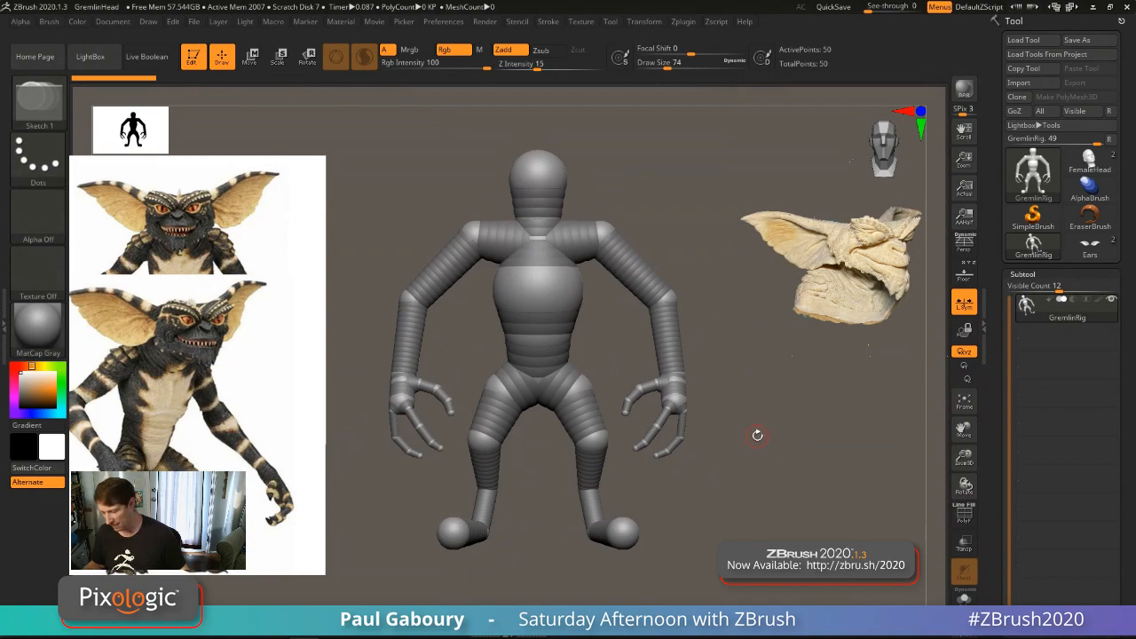
pyautogui.press('a')
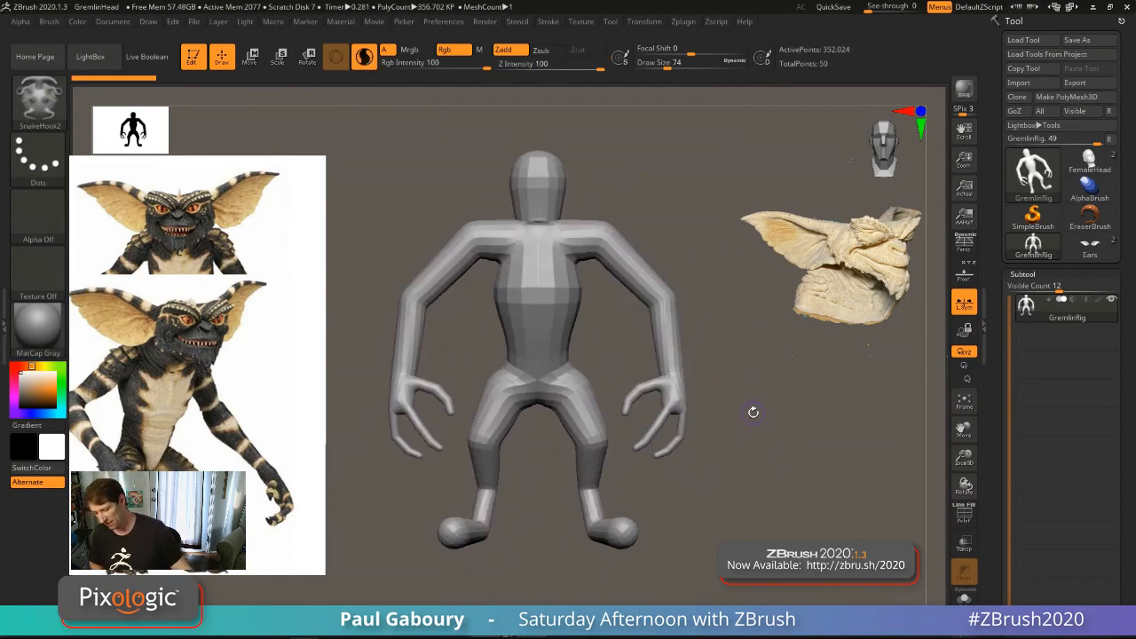
pyautogui.press('a')
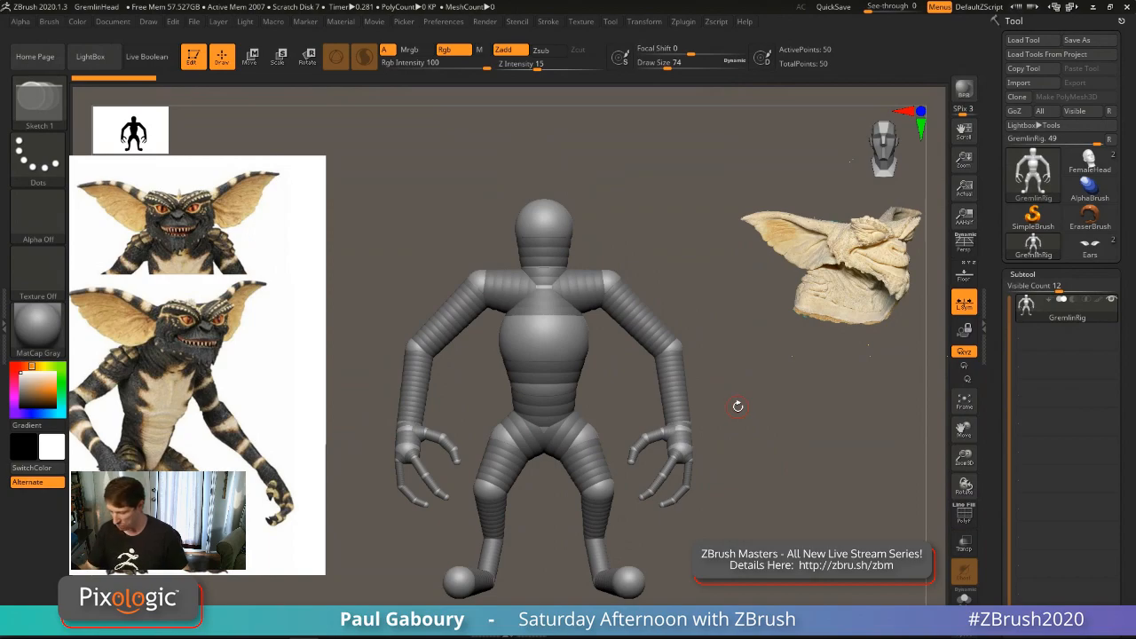
# Step: Delete the head and neck ZSpheres from the rig and preview the headless adaptive skin
pyautogui.keyDown('alt'); pyautogui.click(554, 218); pyautogui.keyUp('alt')
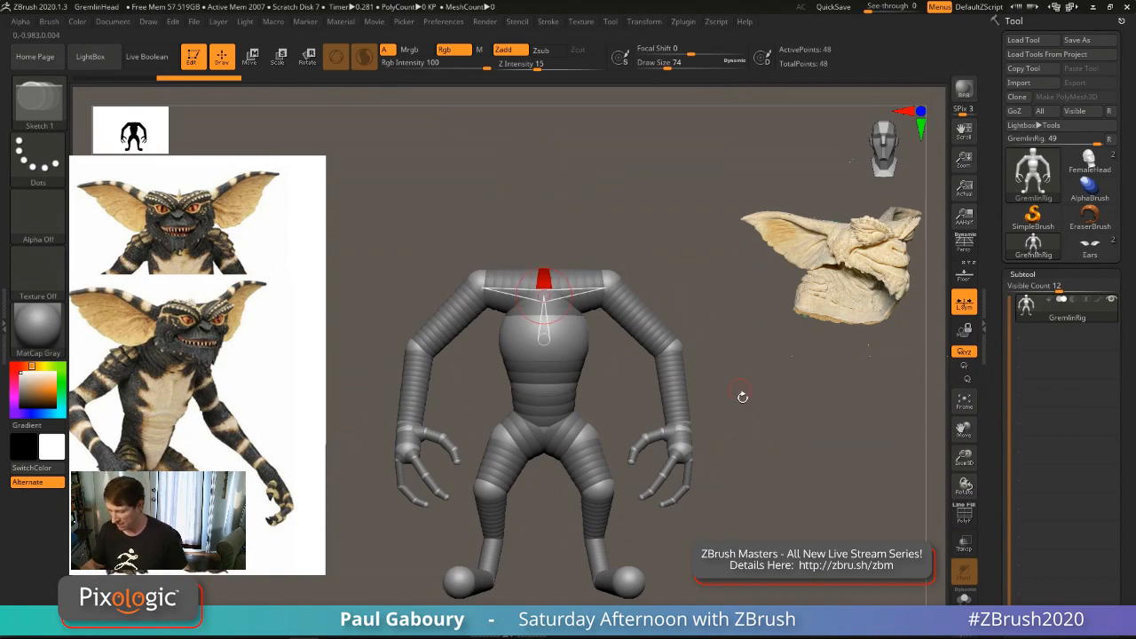
pyautogui.moveTo(742, 397)
pyautogui.mouseDown()
pyautogui.moveTo(761, 406)
pyautogui.moveTo(751, 368)
pyautogui.moveTo(743, 377)
pyautogui.mouseUp()
pyautogui.press('a')
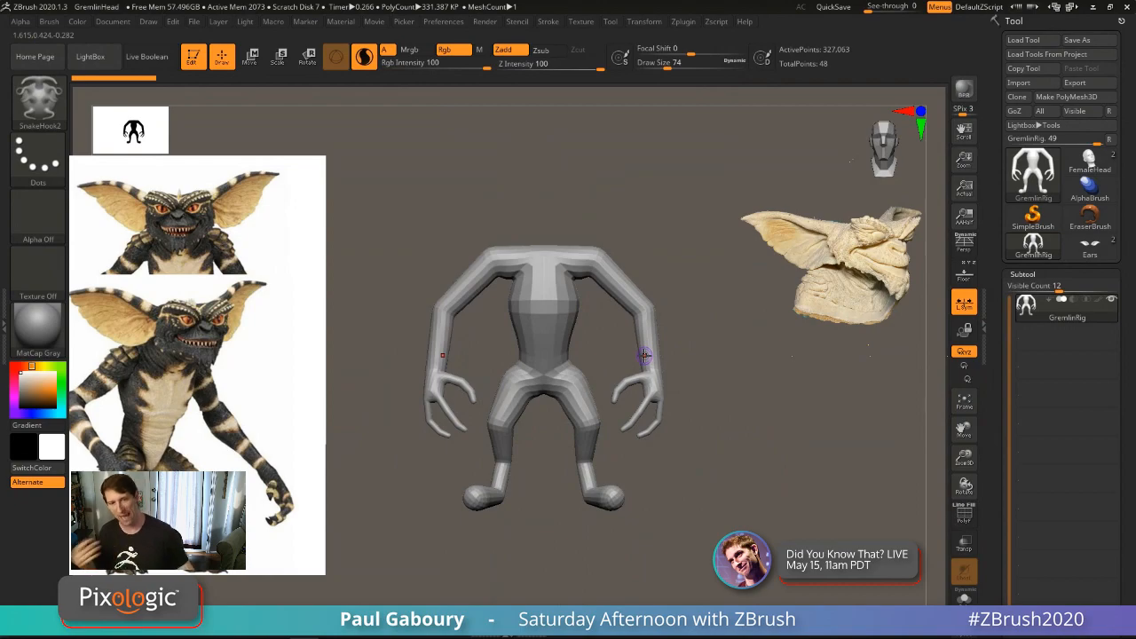
# Step: Switch back to the gremlin head tool, make the GremlinHeadV01 subtool active and hide the torso below the neck
pyautogui.click(1090, 247)
pyautogui.moveTo(778, 457); pyautogui.dragTo(756, 414)
pyautogui.hotkey('ctrl', 'shift')
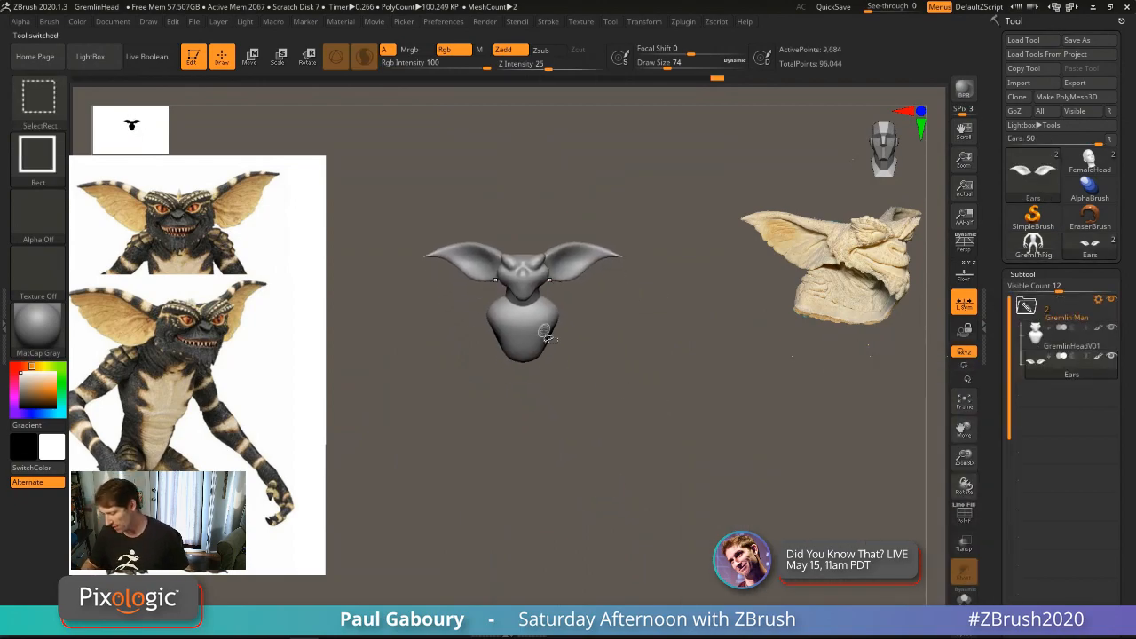
pyautogui.keyDown('alt'); pyautogui.click(551, 348); pyautogui.keyUp('alt')
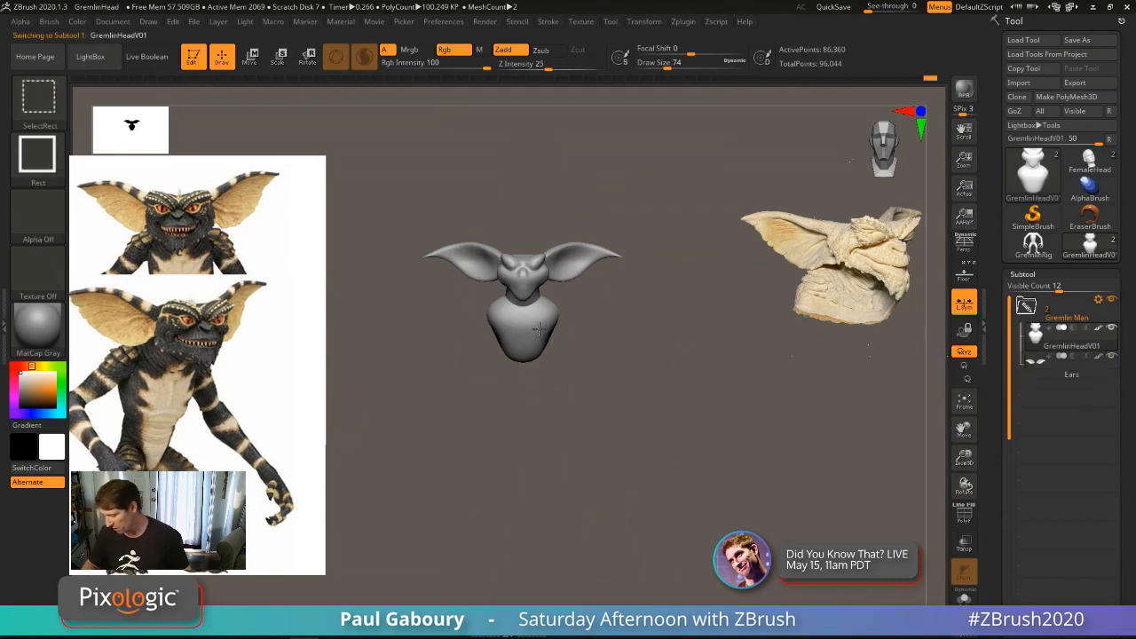
pyautogui.moveTo(581, 373)
pyautogui.mouseDown()
pyautogui.moveTo(657, 414)
pyautogui.moveTo(612, 402)
pyautogui.moveTo(620, 360)
pyautogui.mouseUp()
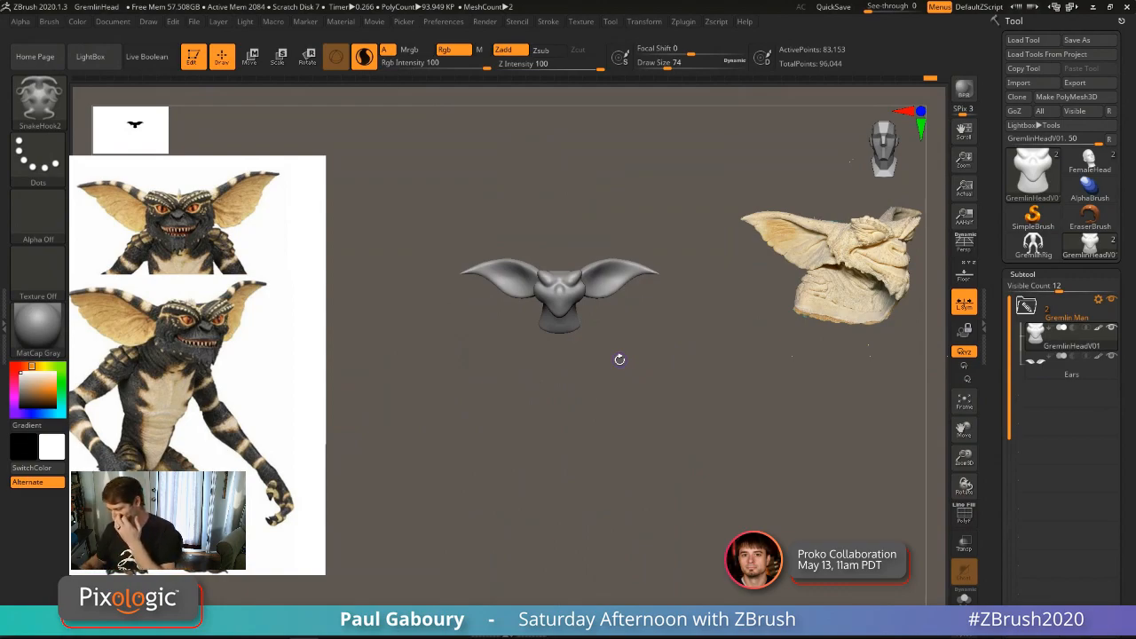
# Step: Append the GremlinRig to the gremlin head tool and make the appended rig the active subtool
pyautogui.moveTo(1132, 464); pyautogui.dragTo(1134, 365)
pyautogui.click(1077, 490)
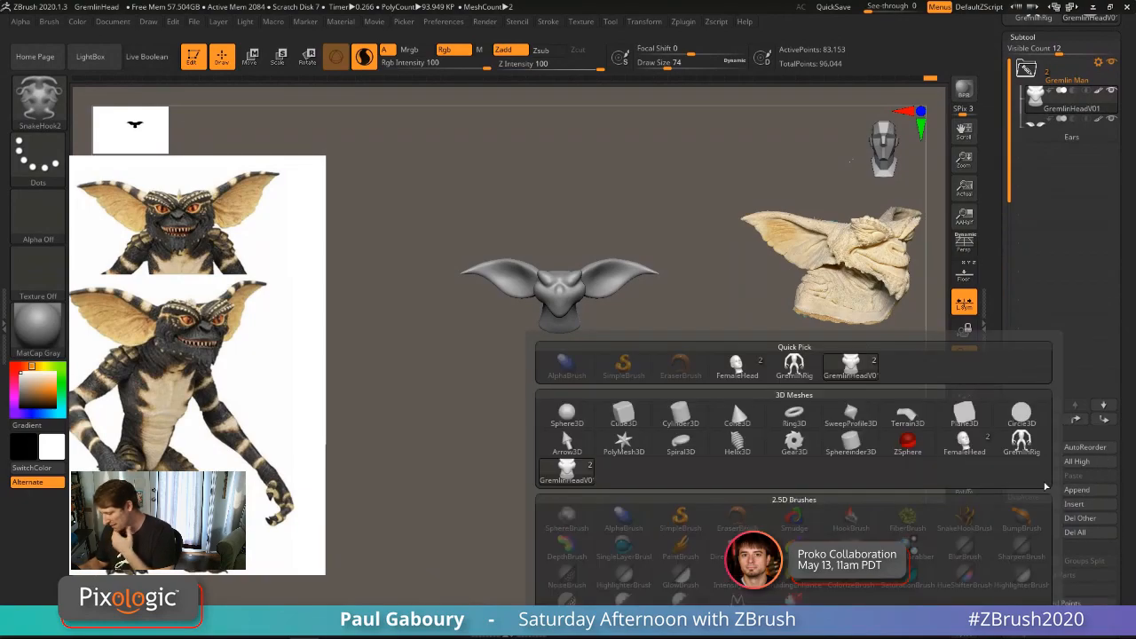
pyautogui.click(1021, 444)
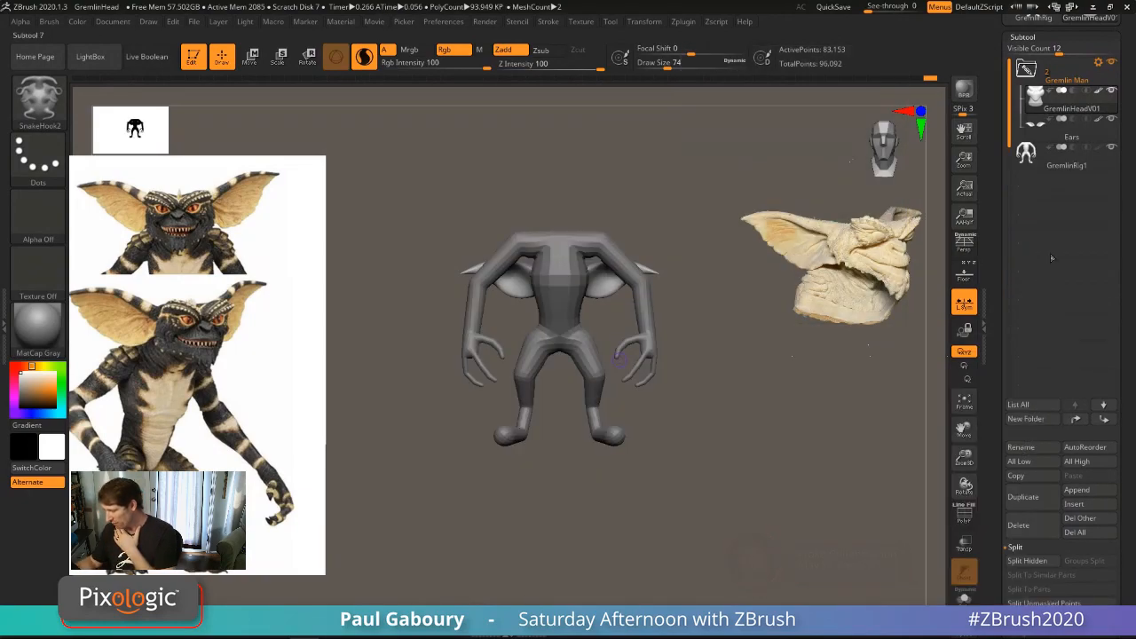
pyautogui.click(1028, 161)
pyautogui.moveTo(724, 455)
pyautogui.mouseDown()
pyautogui.moveTo(737, 460)
pyautogui.moveTo(724, 464)
pyautogui.mouseUp()
# Step: Turn off the appended rig's adaptive skin preview to return to ZSpheres, discarding the preview mesh changes
pyautogui.moveTo(1132, 476); pyautogui.dragTo(1134, 334)
pyautogui.click(1028, 515)
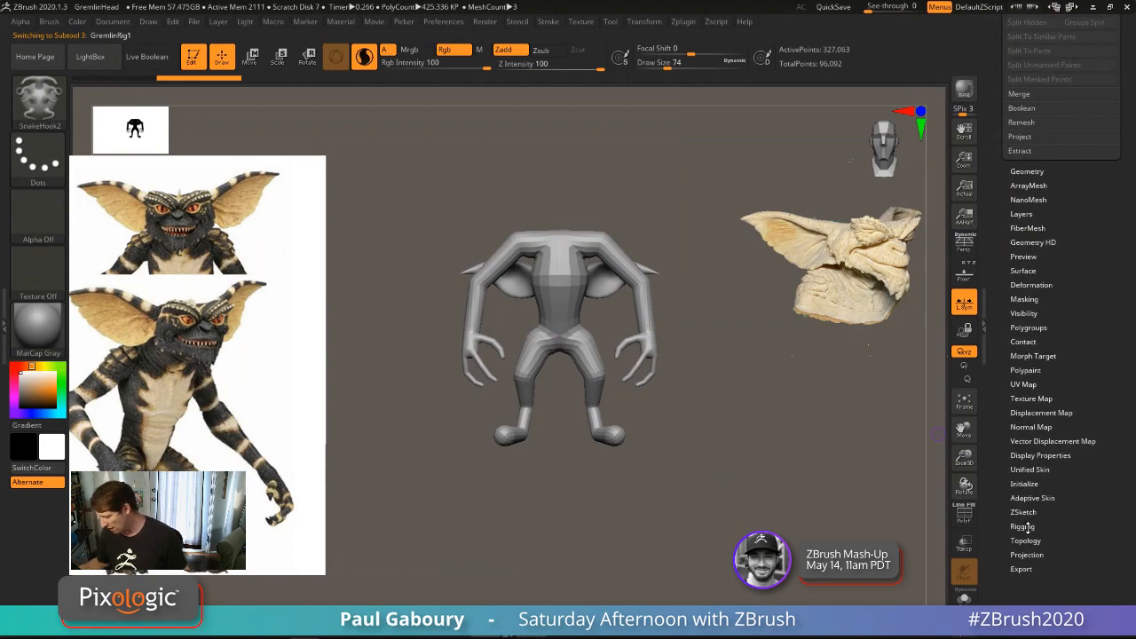
pyautogui.click(1023, 200)
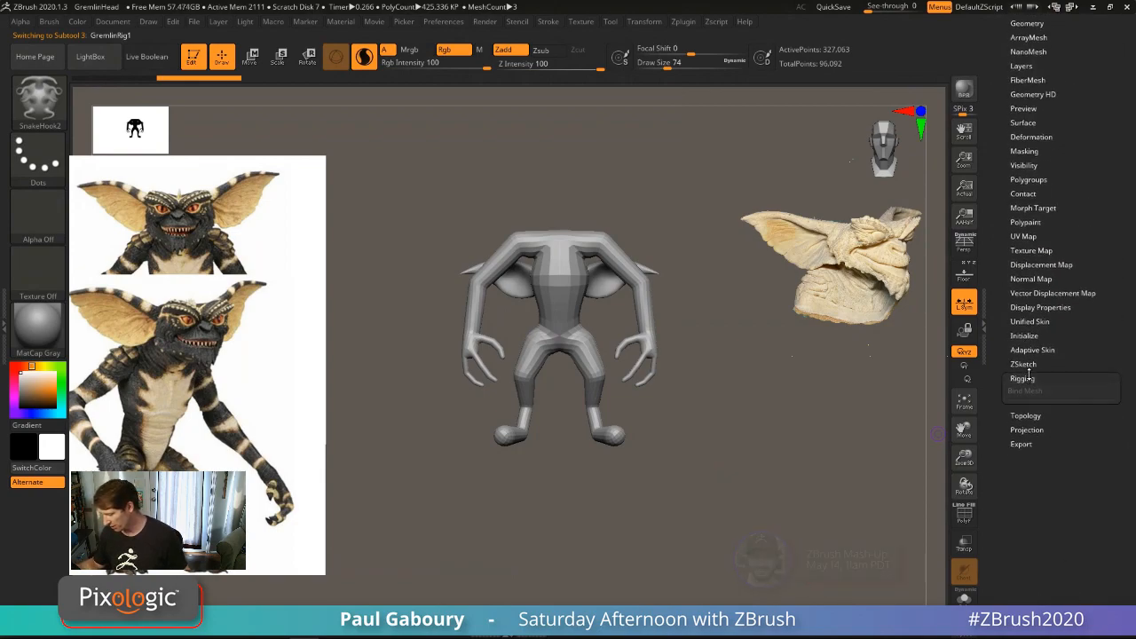
pyautogui.click(1032, 350)
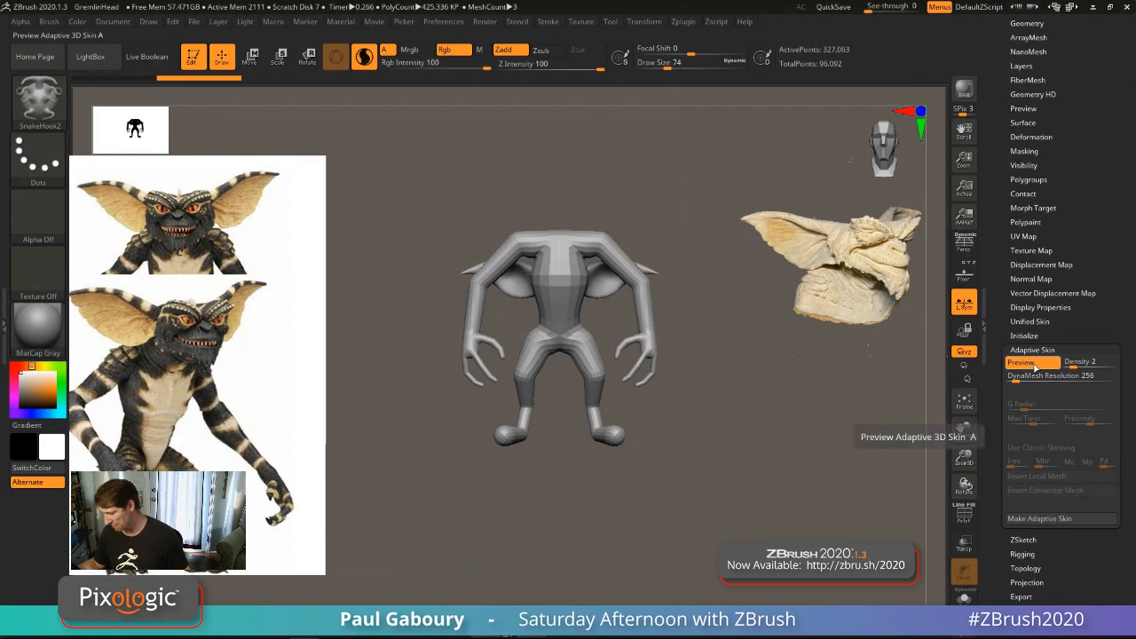
pyautogui.click(1034, 365)
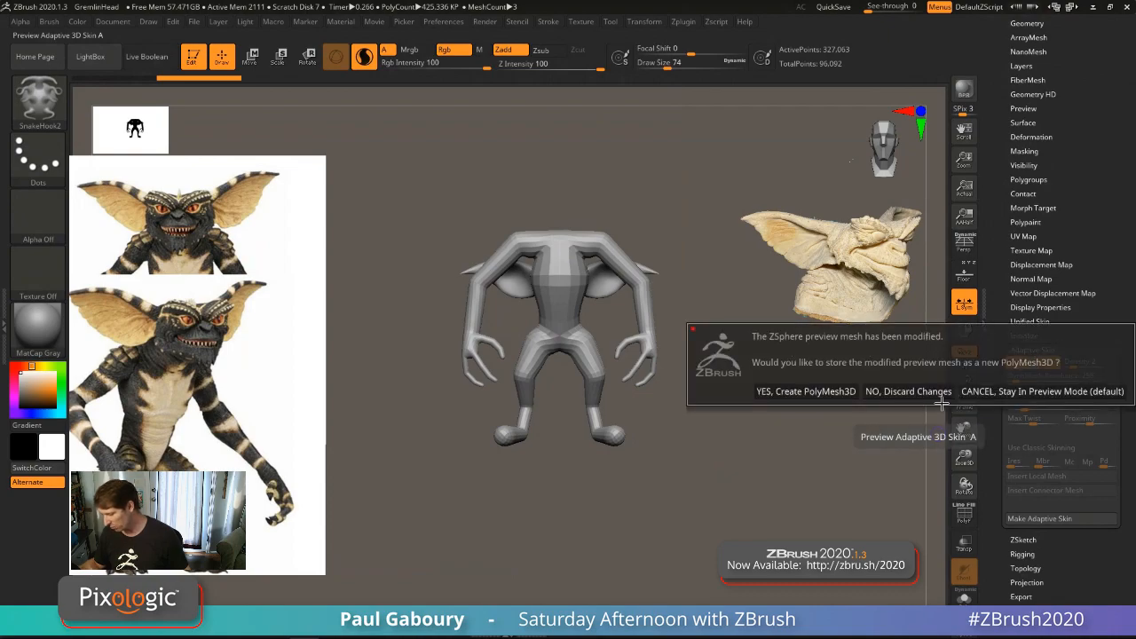
pyautogui.click(898, 392)
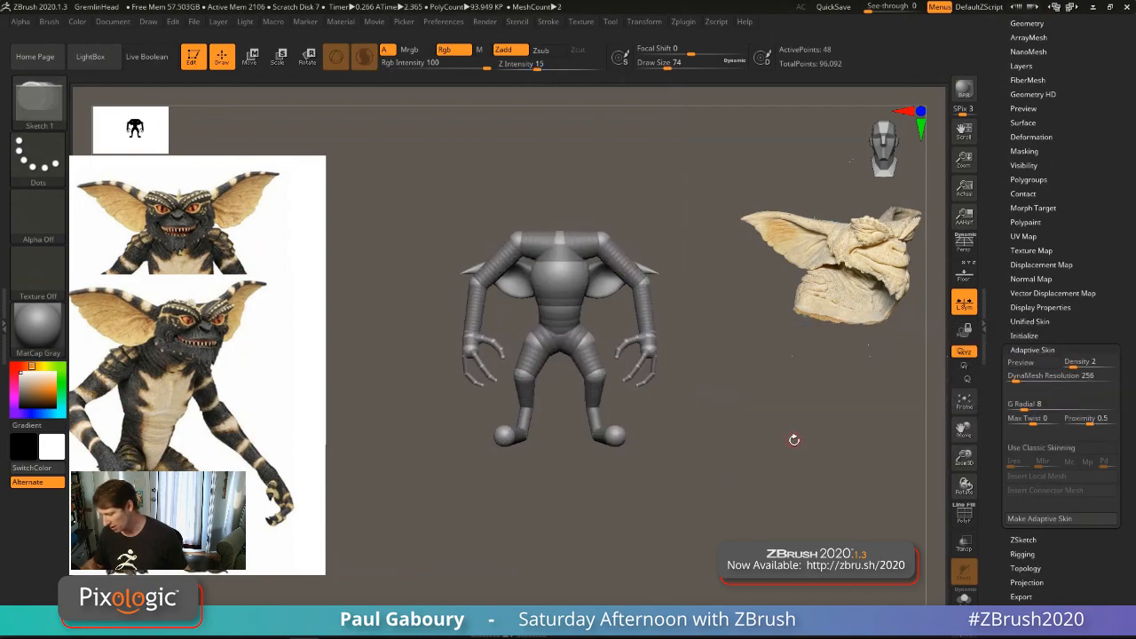
pyautogui.press('a')
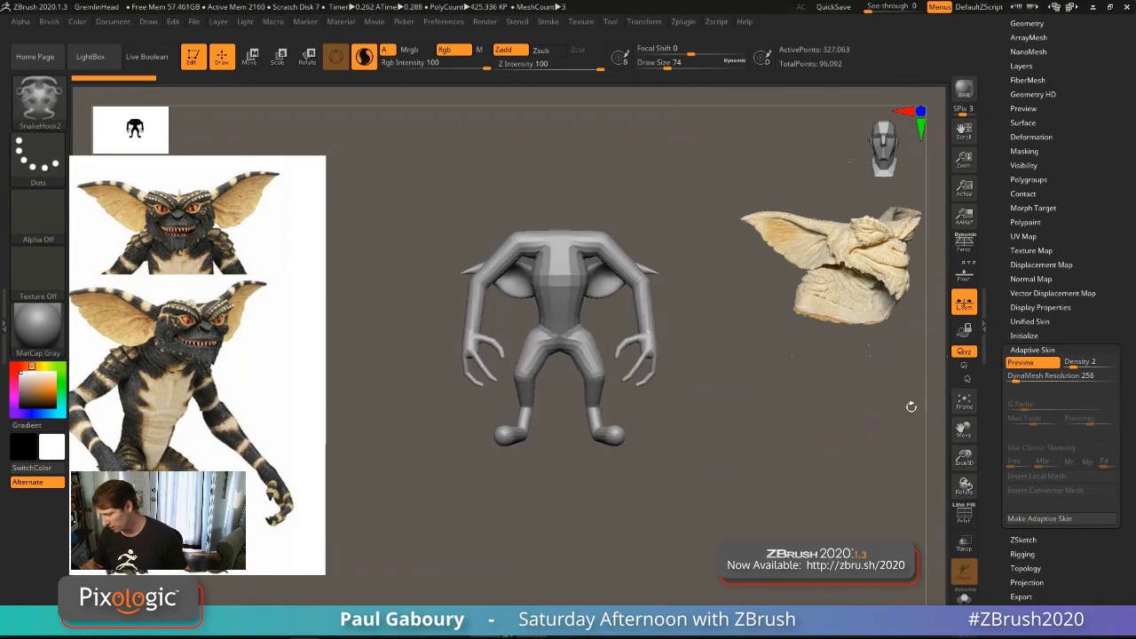
pyautogui.click(1019, 363)
# Step: Delete the appended GremlinRig1 subtool from the gremlin head tool
pyautogui.scroll(5, 1107, 314)
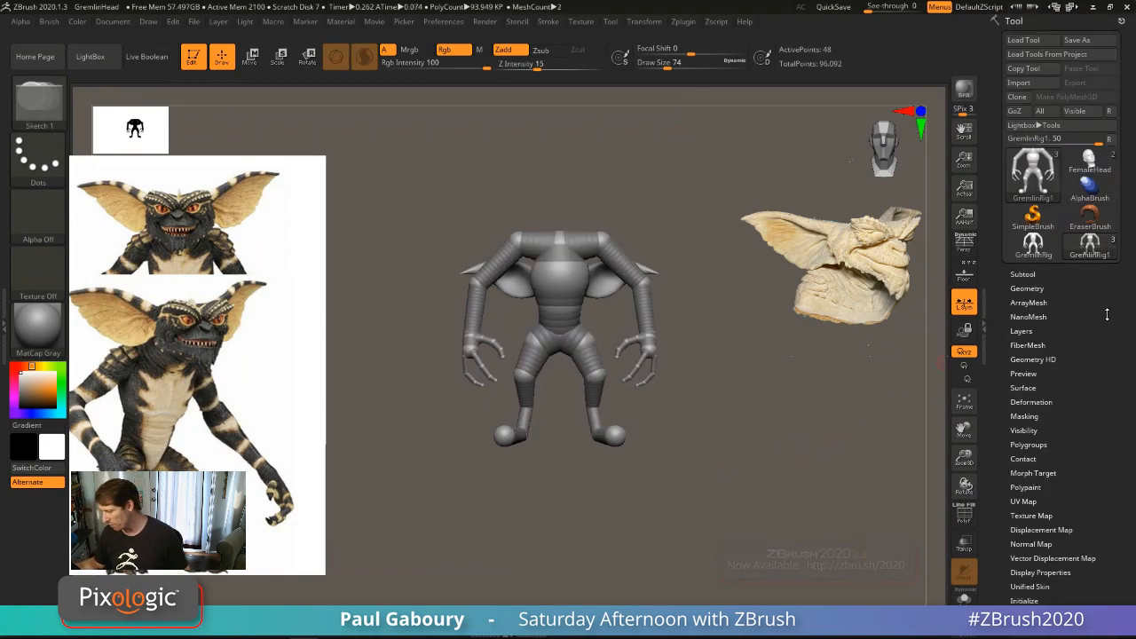
pyautogui.click(1026, 274)
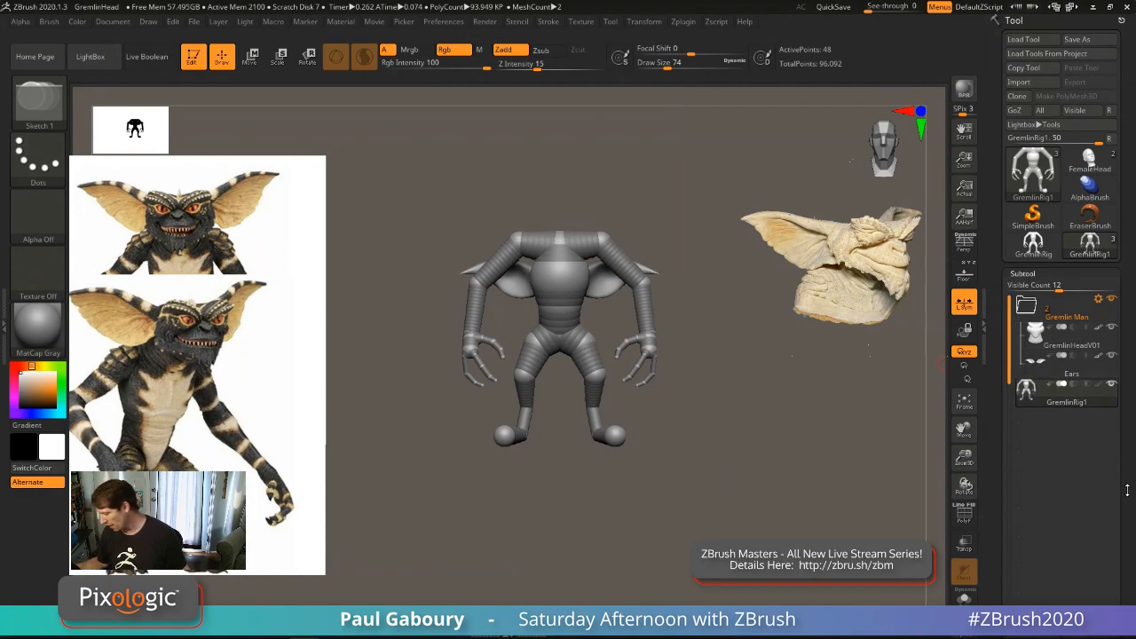
pyautogui.scroll(-5, 1128, 490)
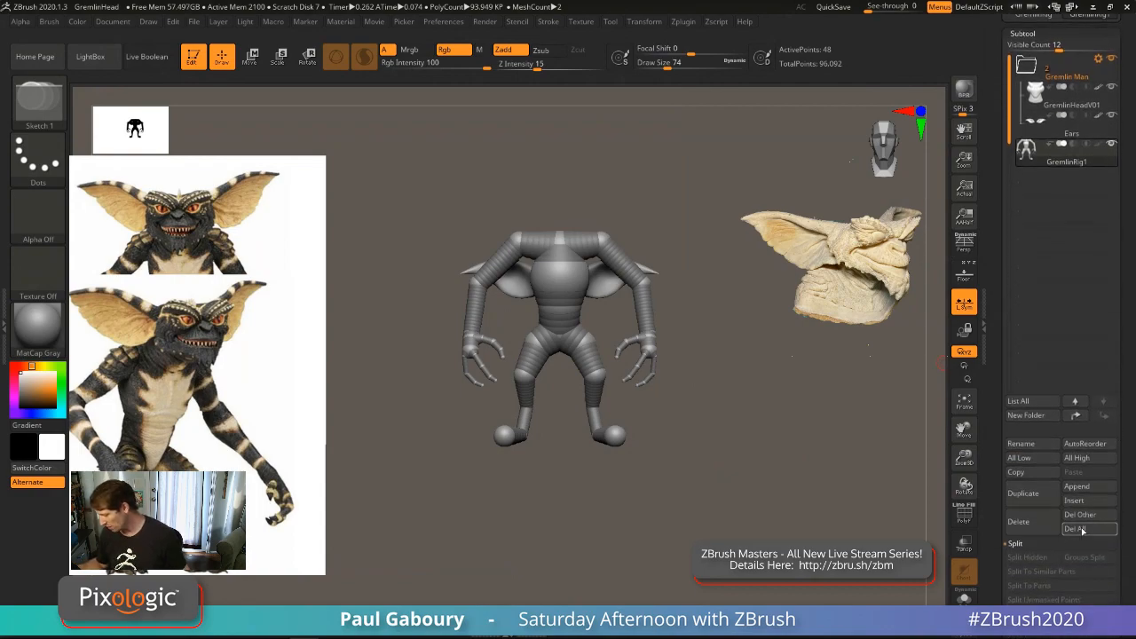
pyautogui.click(1030, 529)
pyautogui.click(1033, 554)
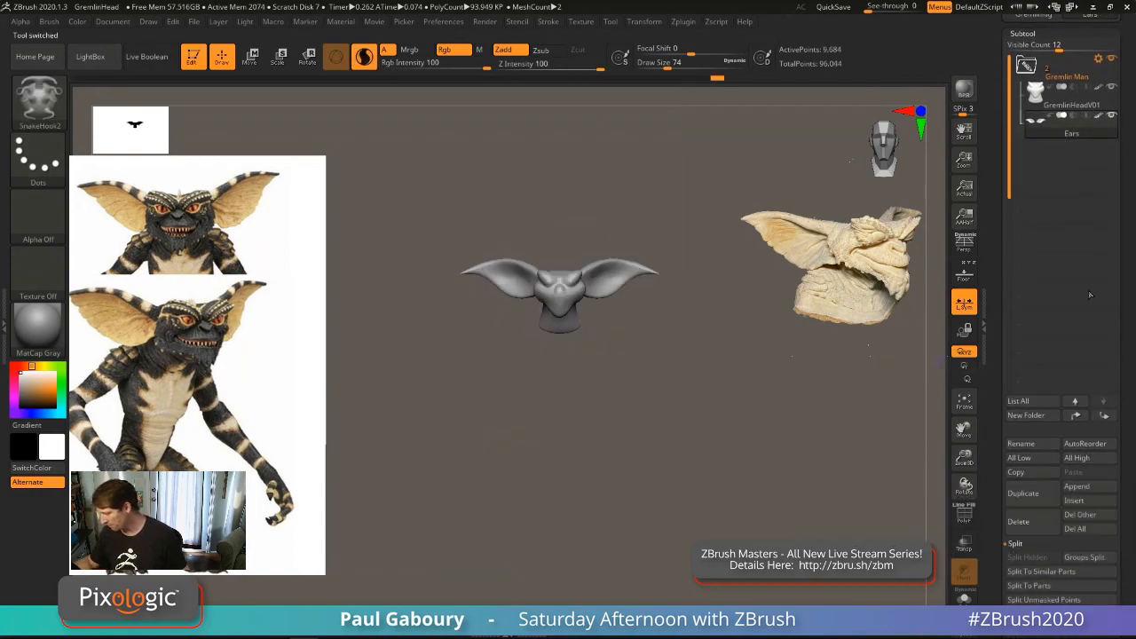
# Step: Set the original GremlinRig's adaptive skin to DynaMesh Resolution 0 and Density 4, and preview the smooth skin
pyautogui.scroll(5, 1090, 295)
pyautogui.click(1034, 209)
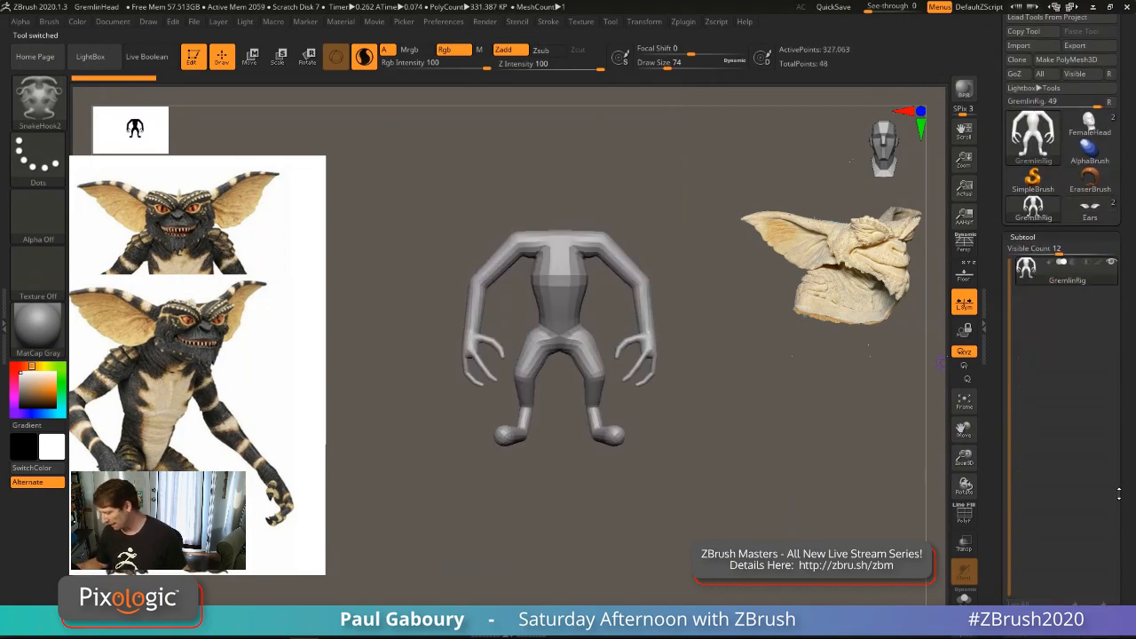
pyautogui.scroll(-3, 1118, 494)
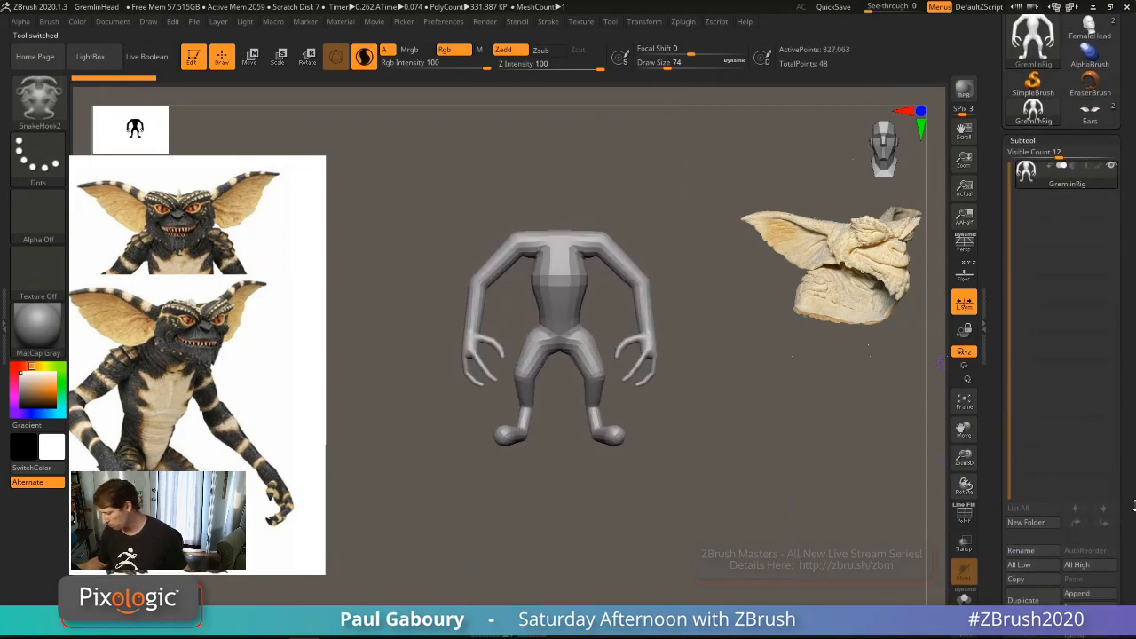
pyautogui.scroll(-10, 1128, 497)
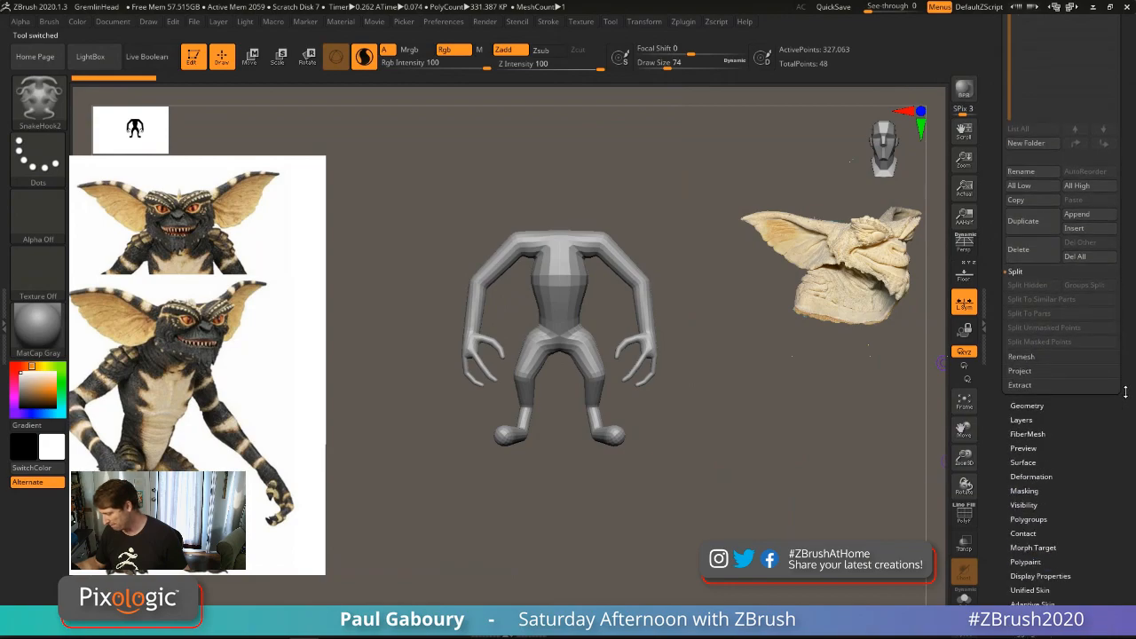
pyautogui.scroll(-4, 1126, 391)
pyautogui.press('shift')
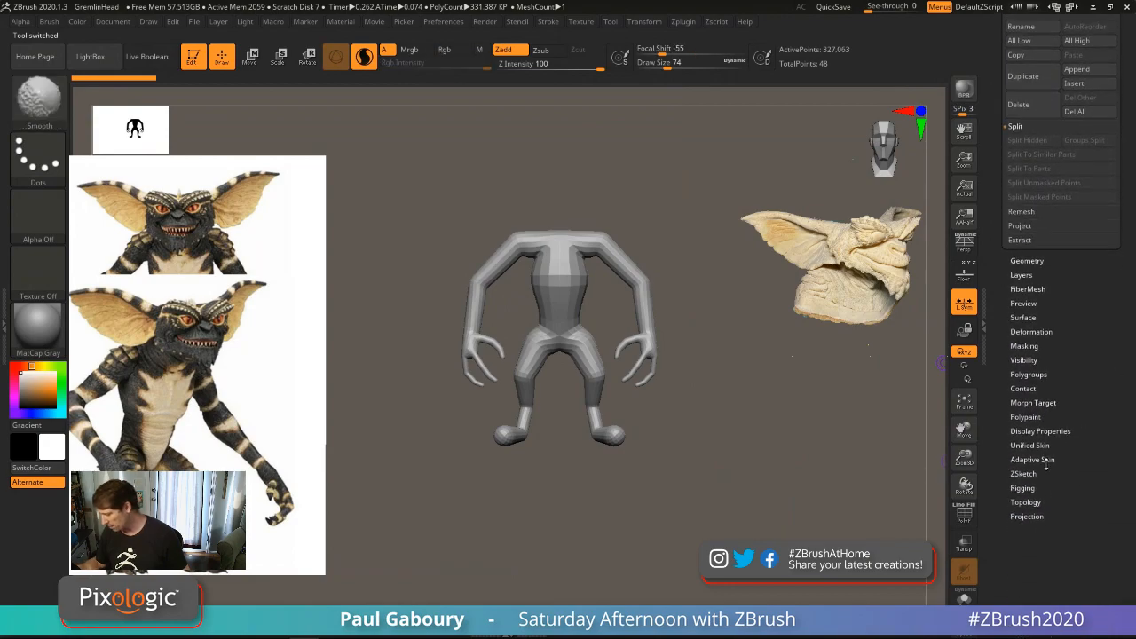
pyautogui.click(1032, 459)
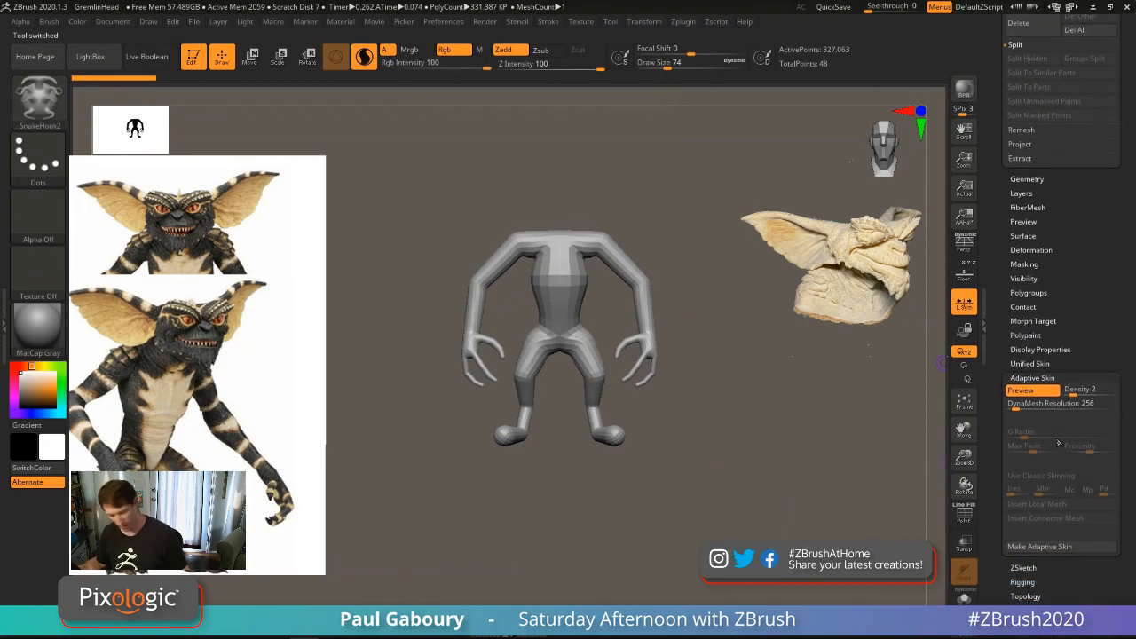
pyautogui.press('a')
pyautogui.moveTo(1020, 407); pyautogui.dragTo(1002, 410)
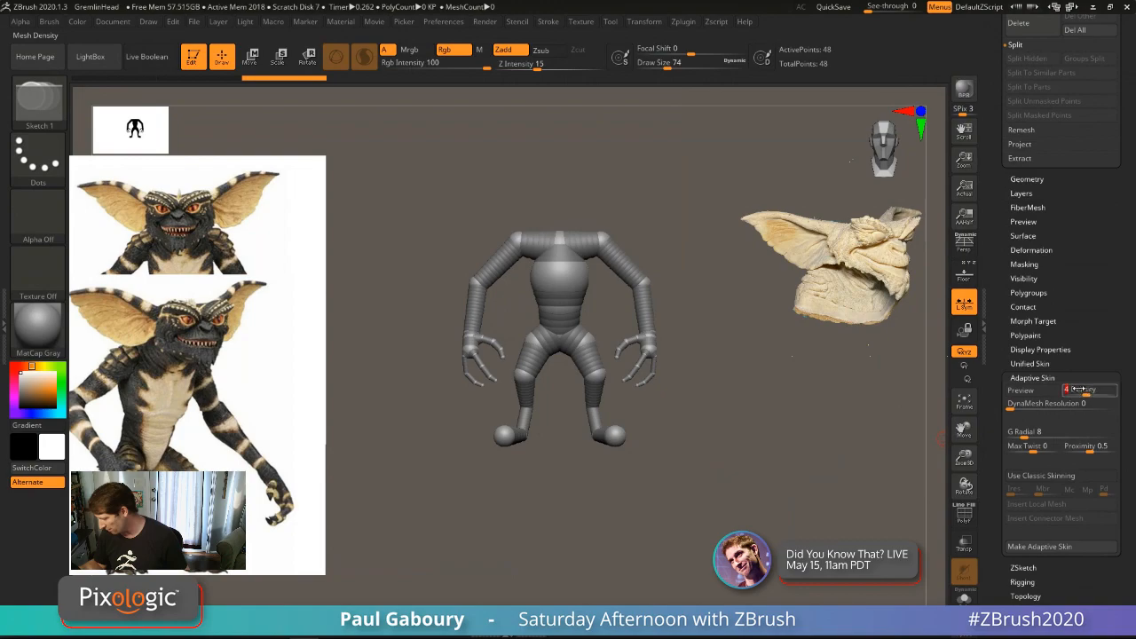
pyautogui.click(1021, 390)
pyautogui.moveTo(702, 471)
pyautogui.mouseDown()
pyautogui.moveTo(805, 467)
pyautogui.moveTo(713, 465)
pyautogui.moveTo(723, 454)
pyautogui.moveTo(717, 466)
pyautogui.mouseUp()
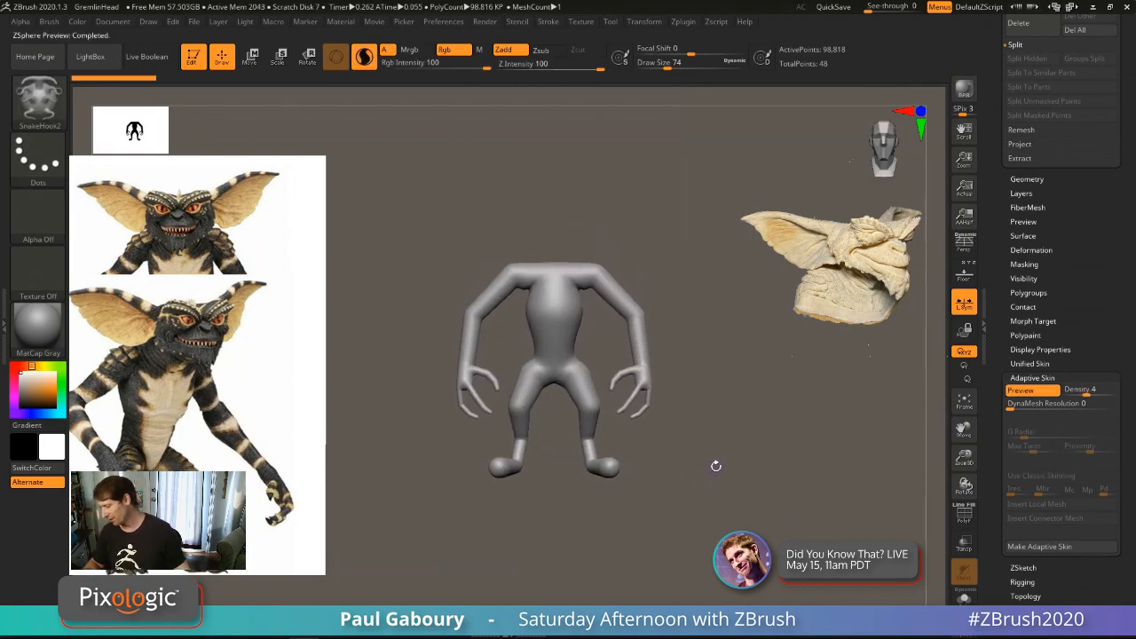
# Step: Generate an adaptive skin mesh from the GremlinRig and make that new mesh the active tool
pyautogui.click(1058, 552)
pyautogui.moveTo(1101, 282); pyautogui.dragTo(1118, 354)
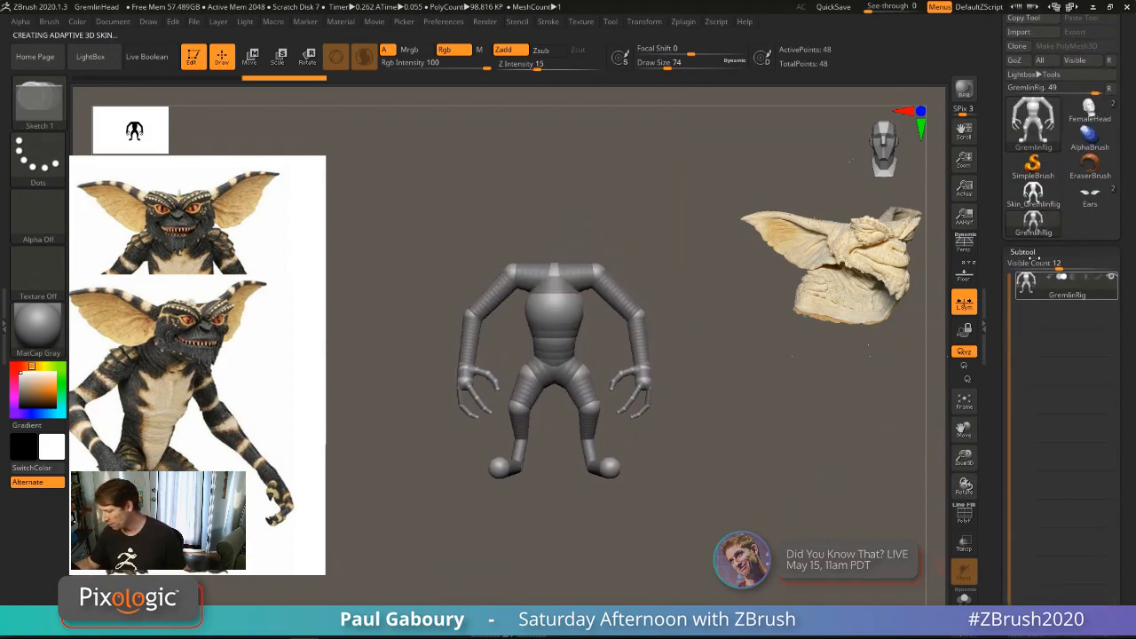
pyautogui.moveTo(1037, 230)
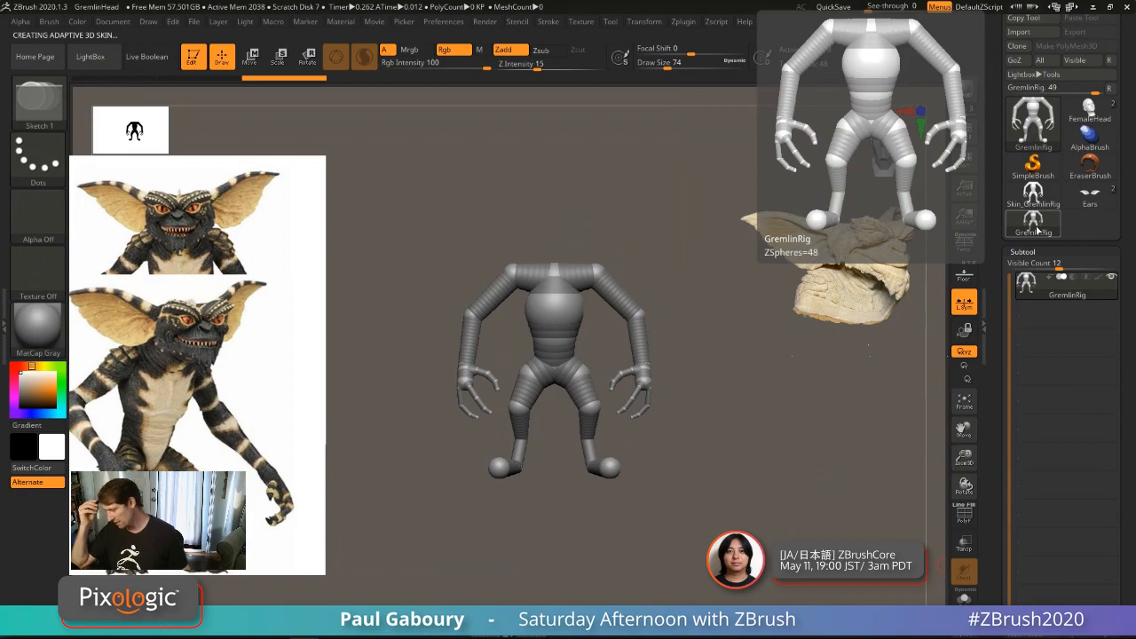
pyautogui.moveTo(1032, 201)
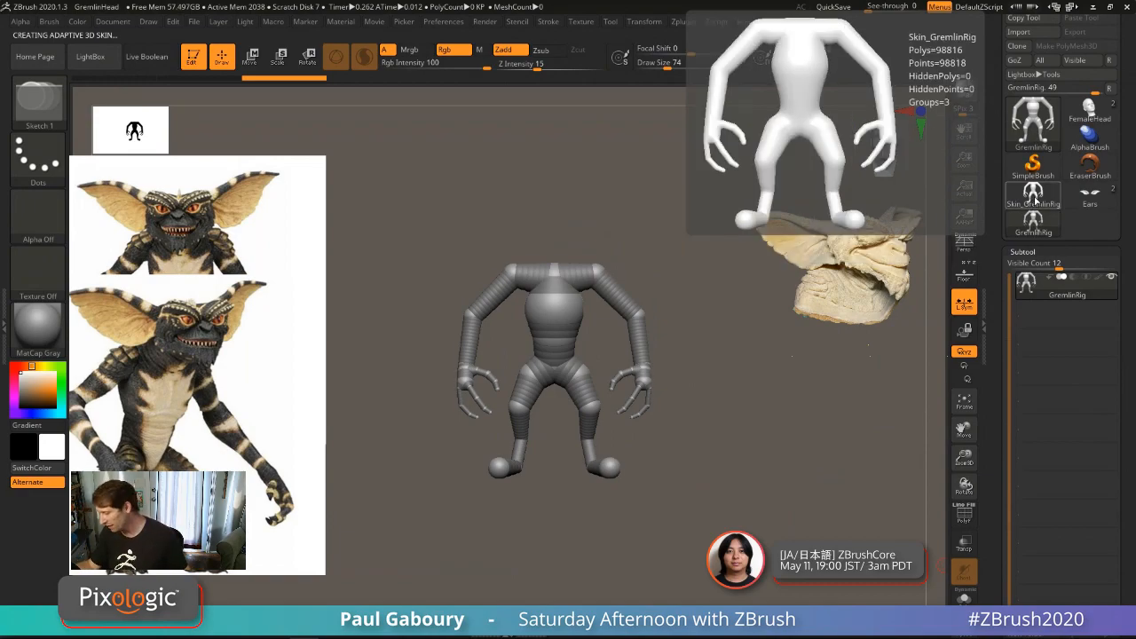
pyautogui.click(1035, 196)
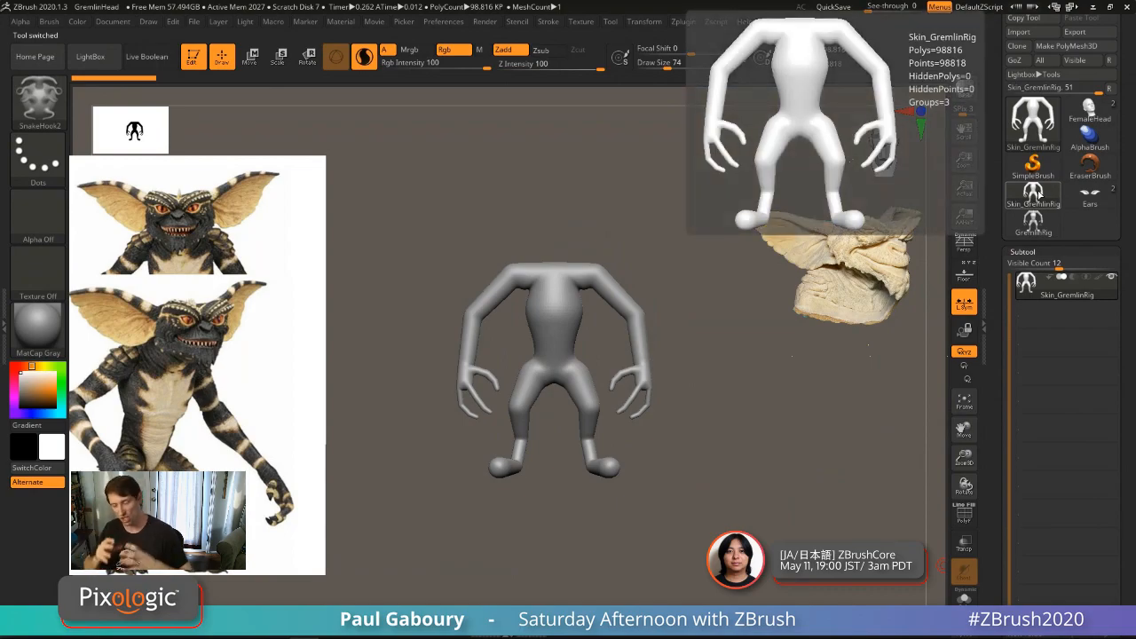
# Step: Make the gremlin head and ears tool active and append the Skin_GremlinRig body mesh to it as a subtool
pyautogui.click(1024, 252)
pyautogui.moveTo(1110, 456); pyautogui.dragTo(1103, 410)
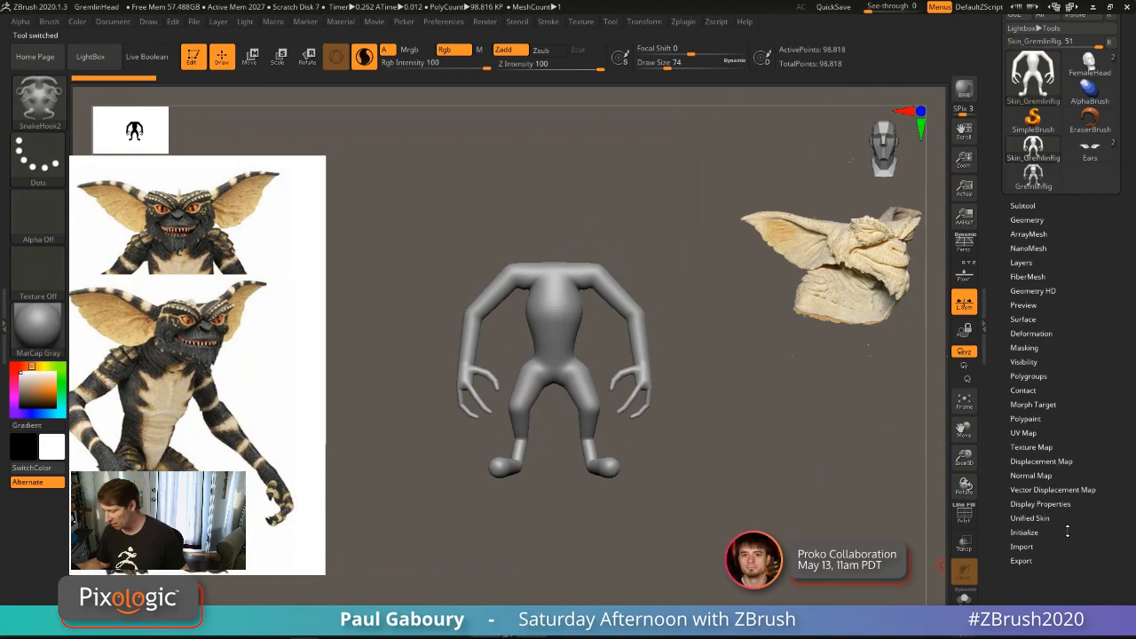
pyautogui.click(1090, 149)
pyautogui.click(1022, 205)
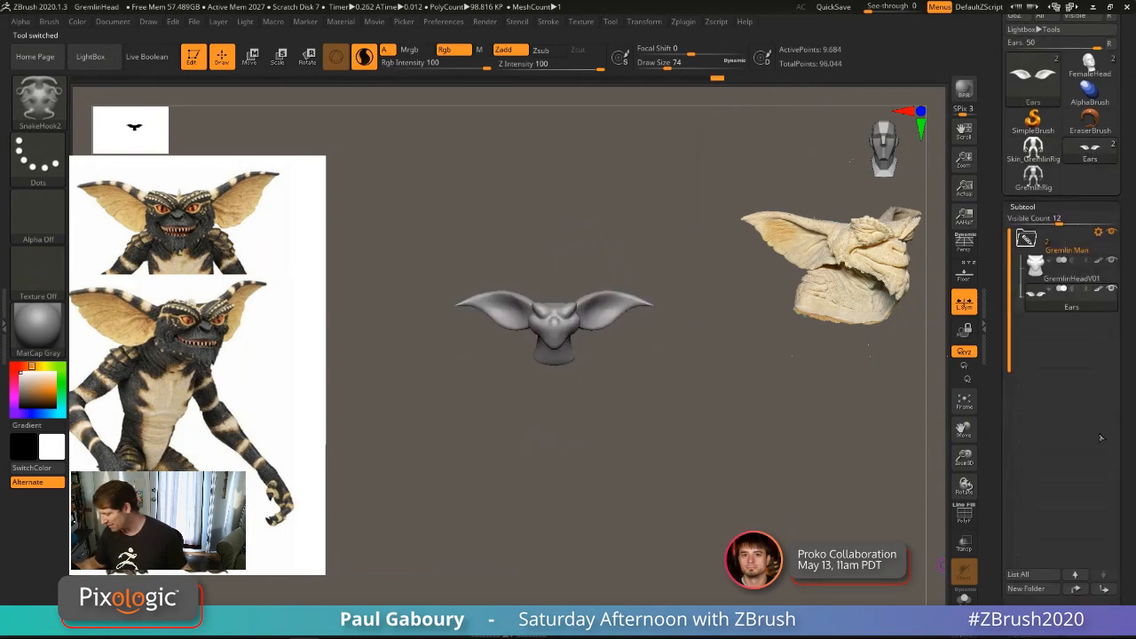
pyautogui.moveTo(1131, 438); pyautogui.dragTo(1128, 382)
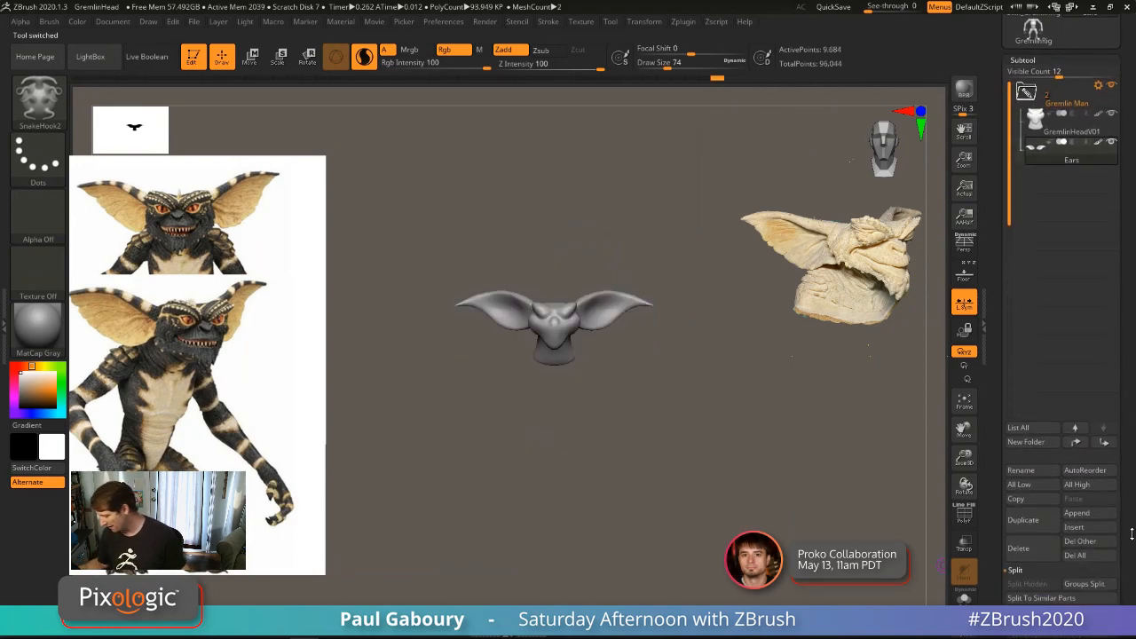
pyautogui.moveTo(1131, 534); pyautogui.dragTo(1129, 504)
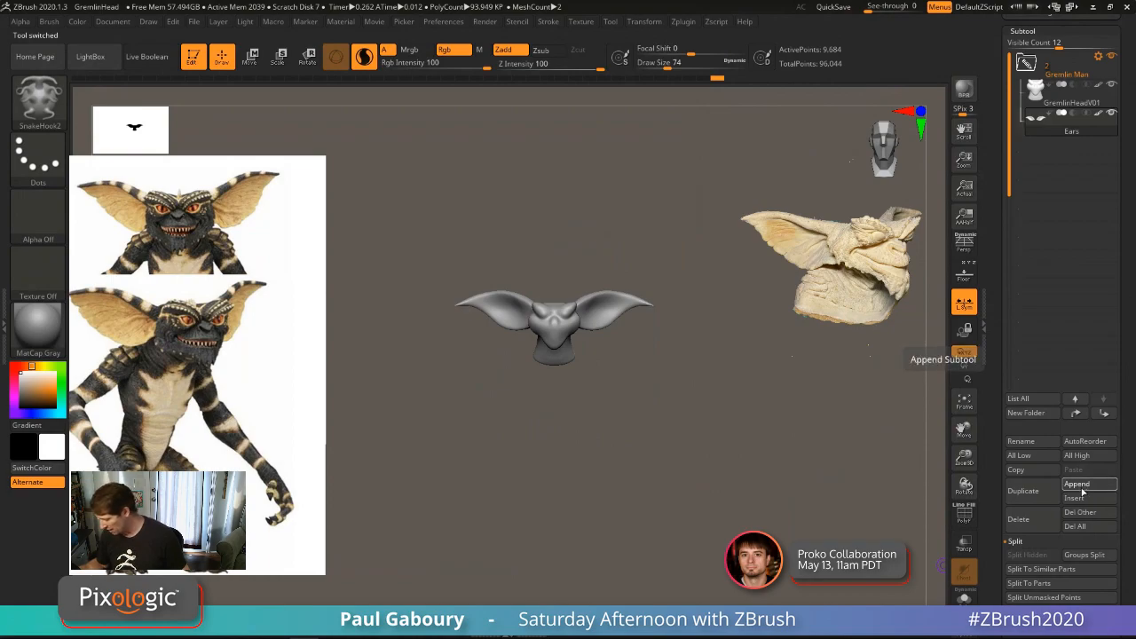
pyautogui.click(1077, 484)
pyautogui.click(632, 477)
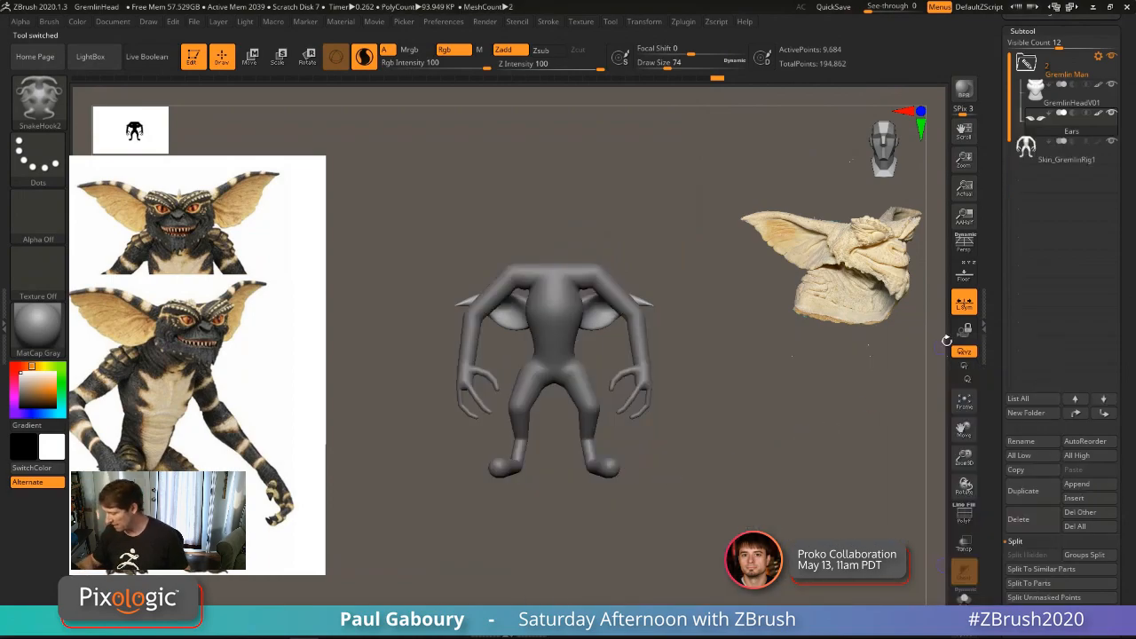
# Step: Select the appended Skin_GremlinRig1 subtool and rename it Full Body Ref
pyautogui.click(1067, 151)
pyautogui.moveTo(736, 464)
pyautogui.mouseDown()
pyautogui.moveTo(800, 462)
pyautogui.moveTo(740, 457)
pyautogui.mouseUp()
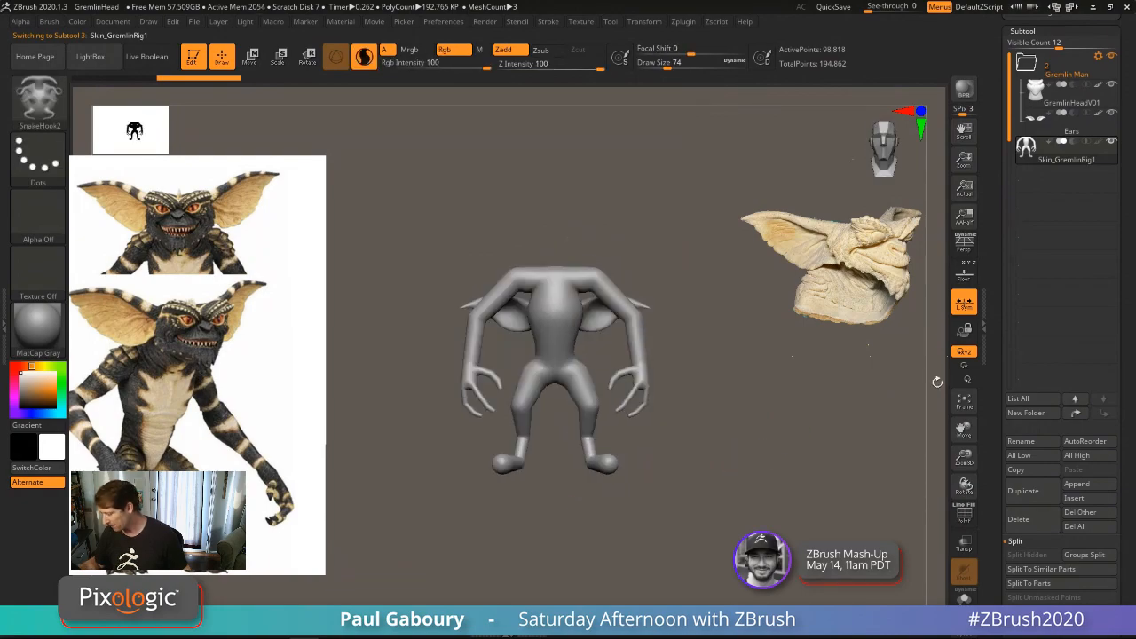
pyautogui.click(1035, 442)
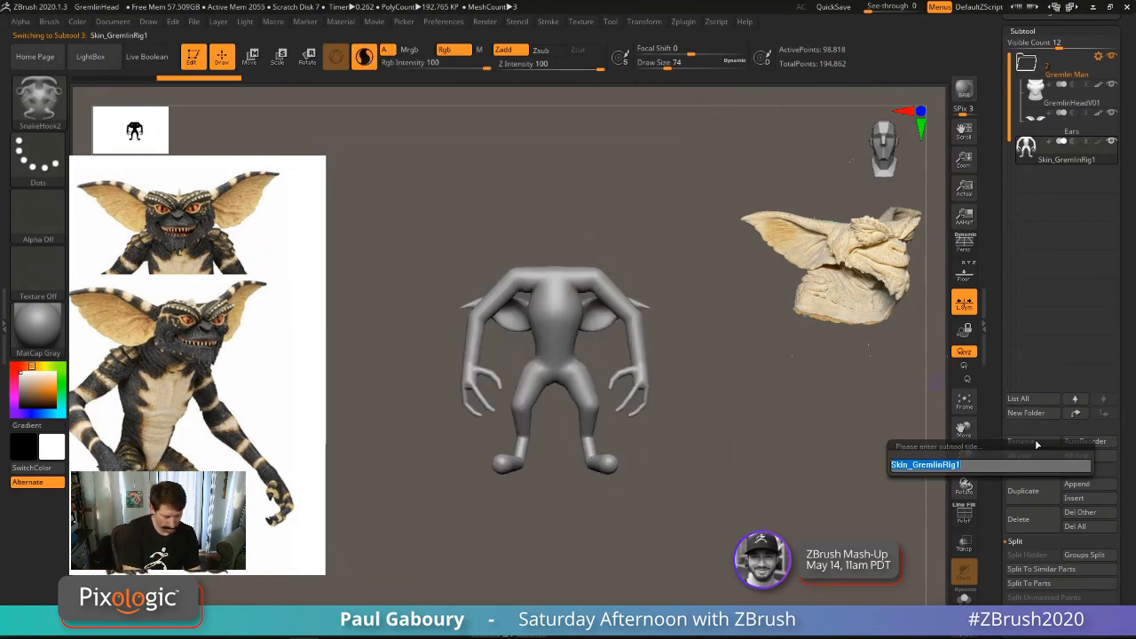
pyautogui.write('Full')
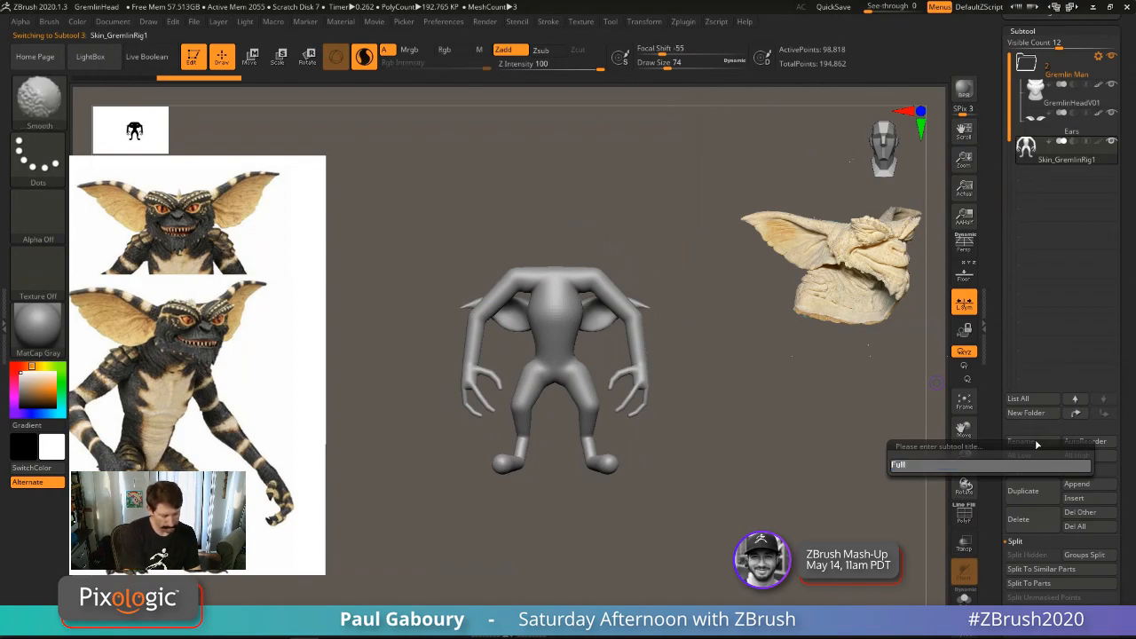
pyautogui.write(' Body Ref')
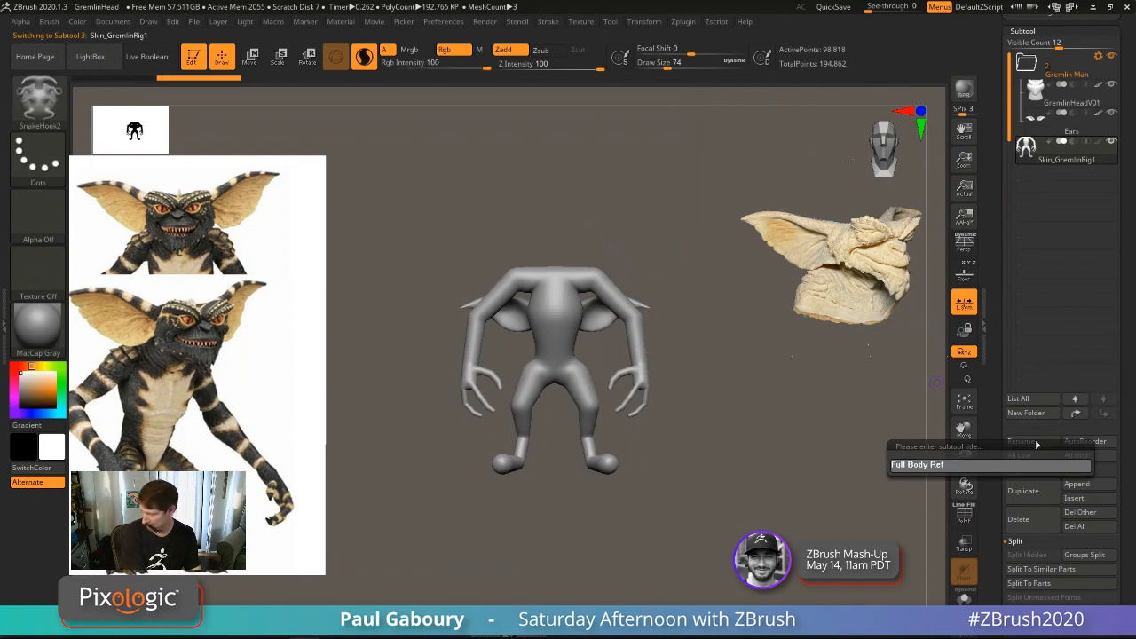
pyautogui.press('Return')
# Step: Move the Full Body Ref mesh down along Y so that its shoulders sit below the gremlin's head
pyautogui.press('w')
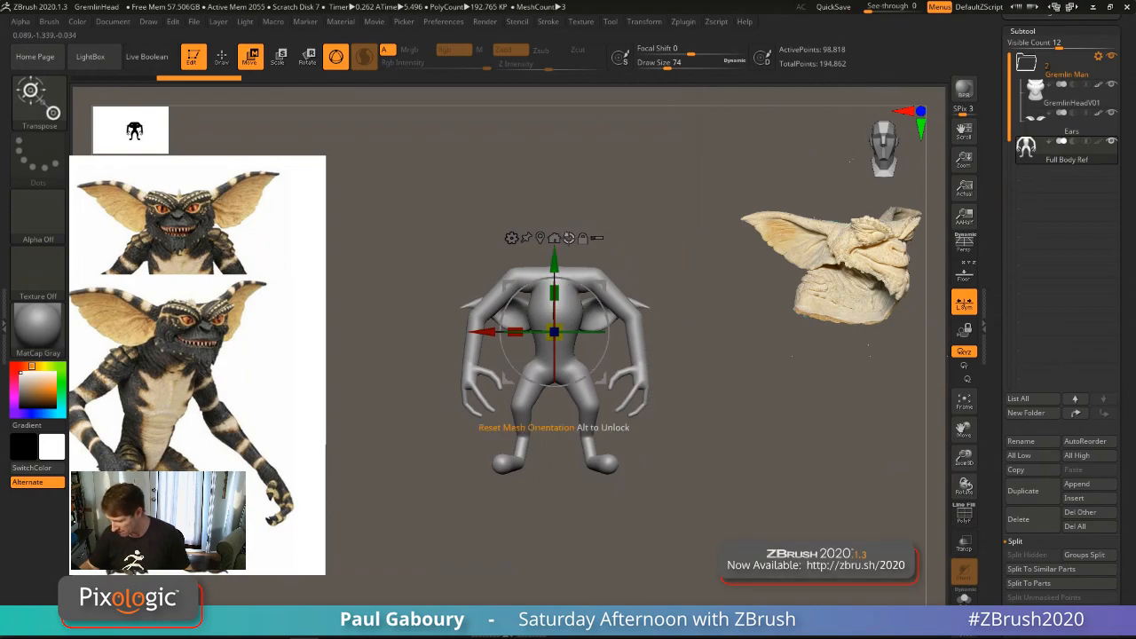
pyautogui.moveTo(560, 265); pyautogui.dragTo(584, 348)
pyautogui.moveTo(666, 384); pyautogui.dragTo(714, 409)
pyautogui.keyDown('ctrl'); pyautogui.moveTo(675, 429); pyautogui.dragTo(673, 449, button='right'); pyautogui.keyUp('ctrl')
pyautogui.keyDown('alt'); pyautogui.moveTo(673, 449); pyautogui.dragTo(674, 411, button='right'); pyautogui.keyUp('alt')
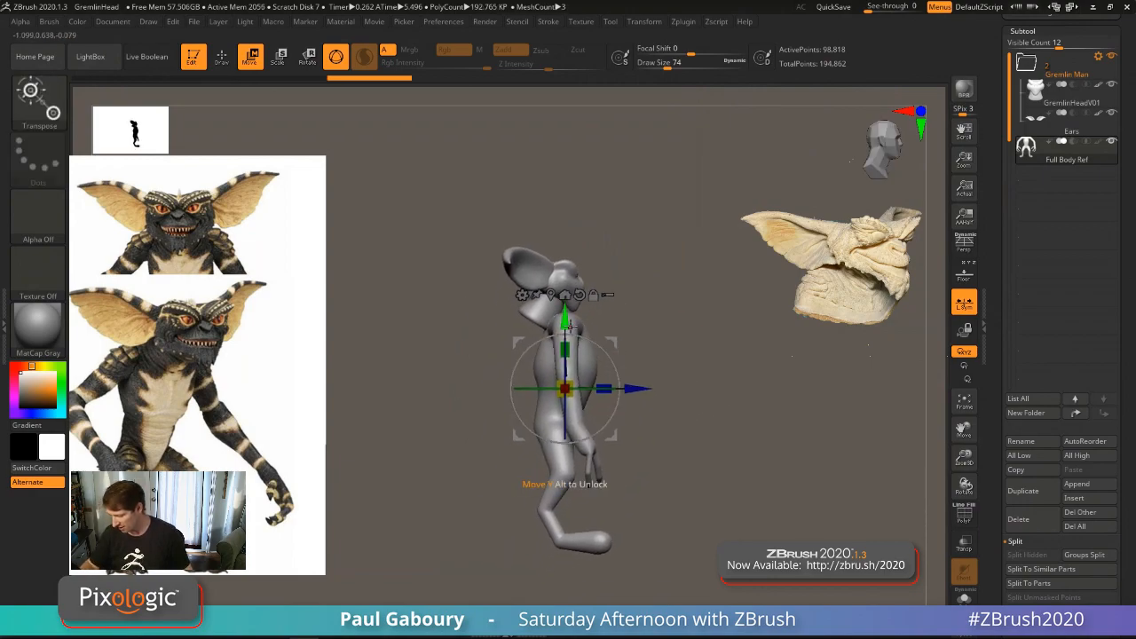
pyautogui.moveTo(568, 320); pyautogui.dragTo(570, 328)
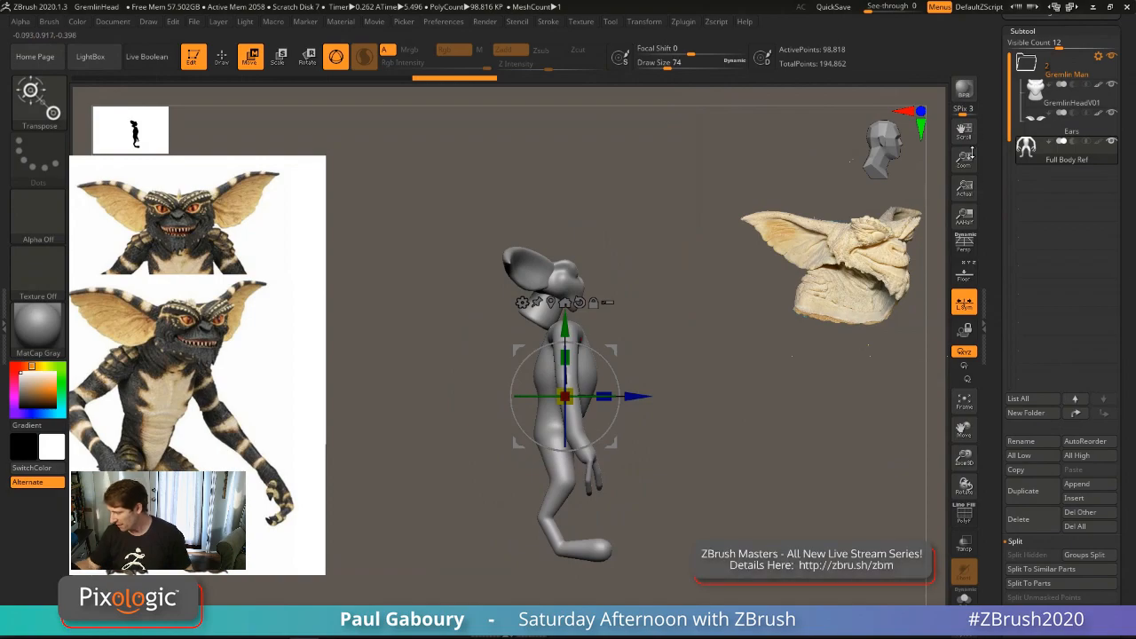
pyautogui.moveTo(722, 443)
pyautogui.keyDown('alt'); pyautogui.mouseDown(button='right')
pyautogui.moveTo(728, 462)
pyautogui.moveTo(718, 411)
pyautogui.mouseUp(button='right'); pyautogui.keyUp('alt')
pyautogui.press('q')
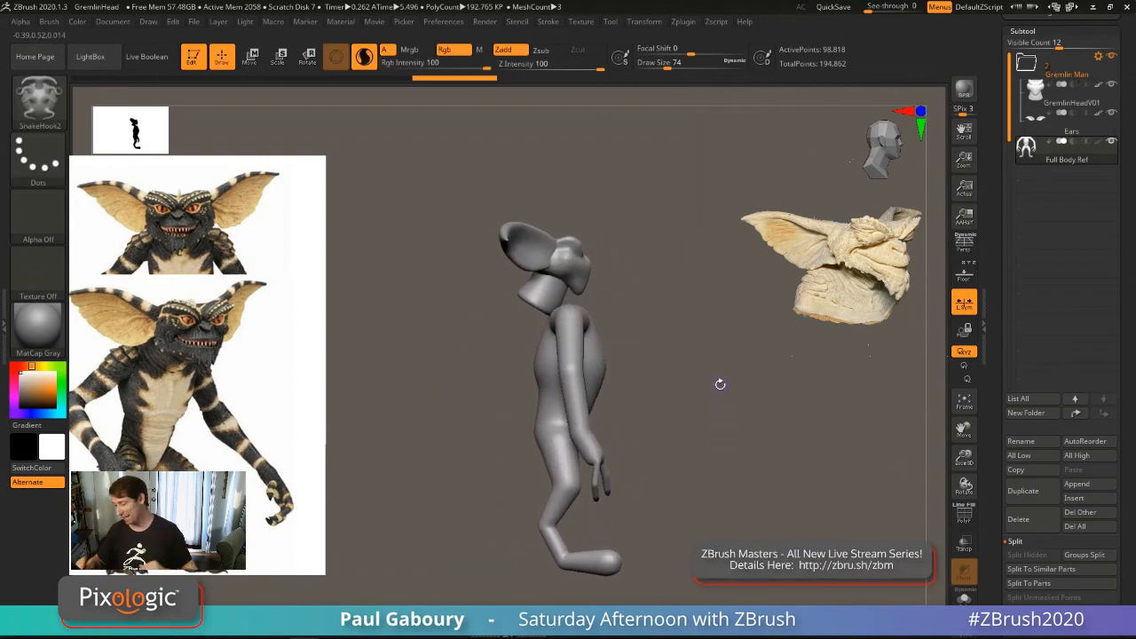
# Step: Apply Transpose Set to the Gremlin Man folder and move the head and ears together forward and down onto the body's shoulders
pyautogui.click(1100, 58)
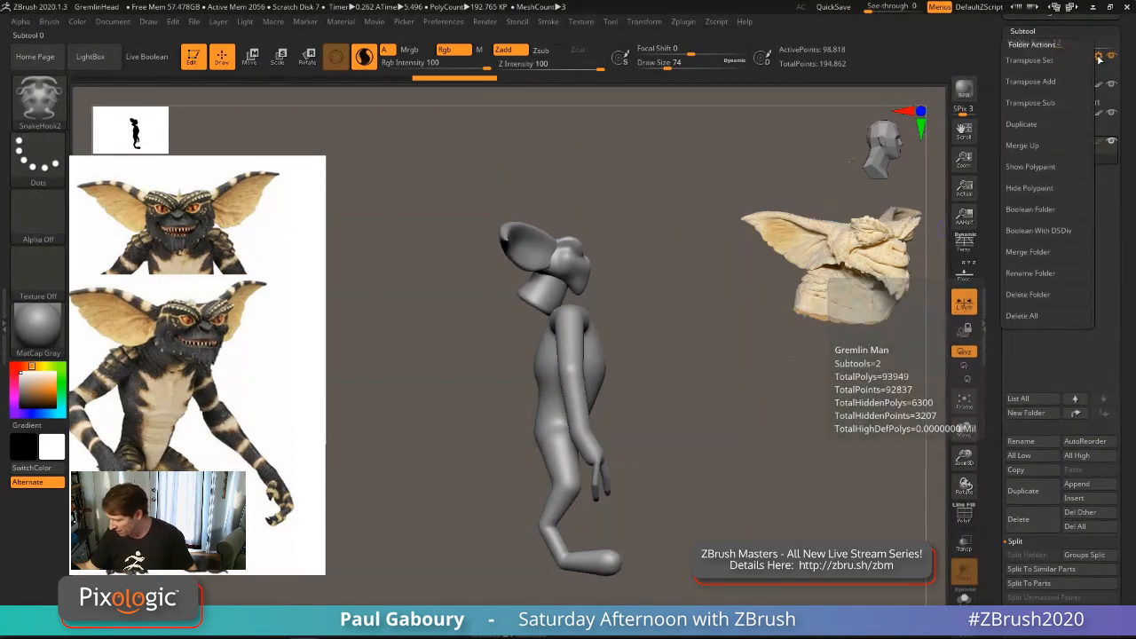
pyautogui.click(1030, 60)
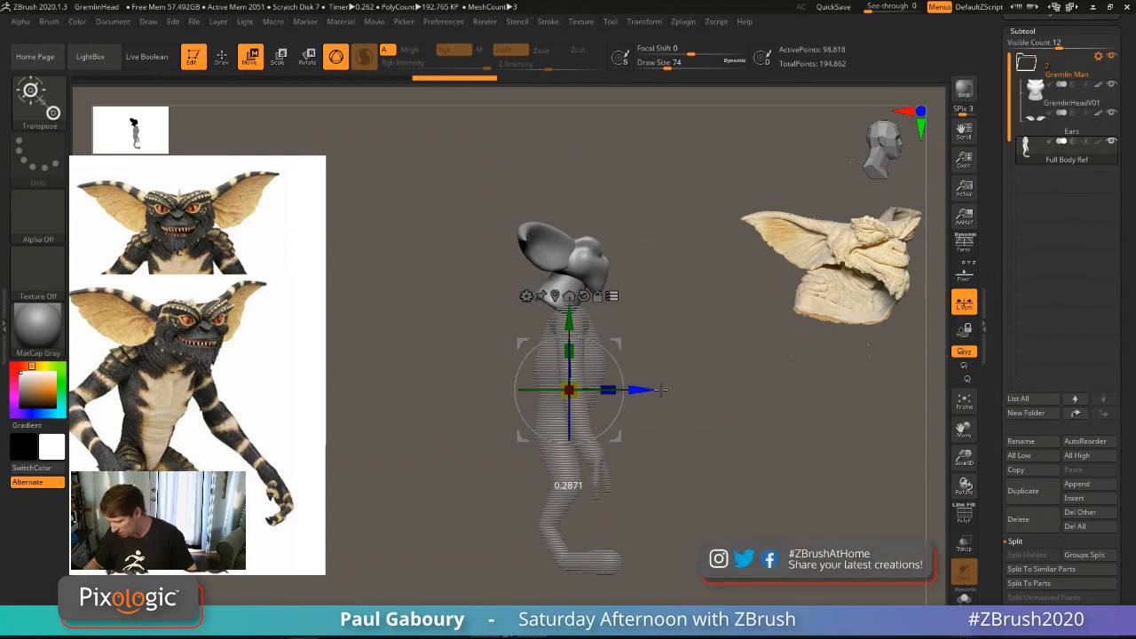
pyautogui.moveTo(662, 389); pyautogui.dragTo(682, 393)
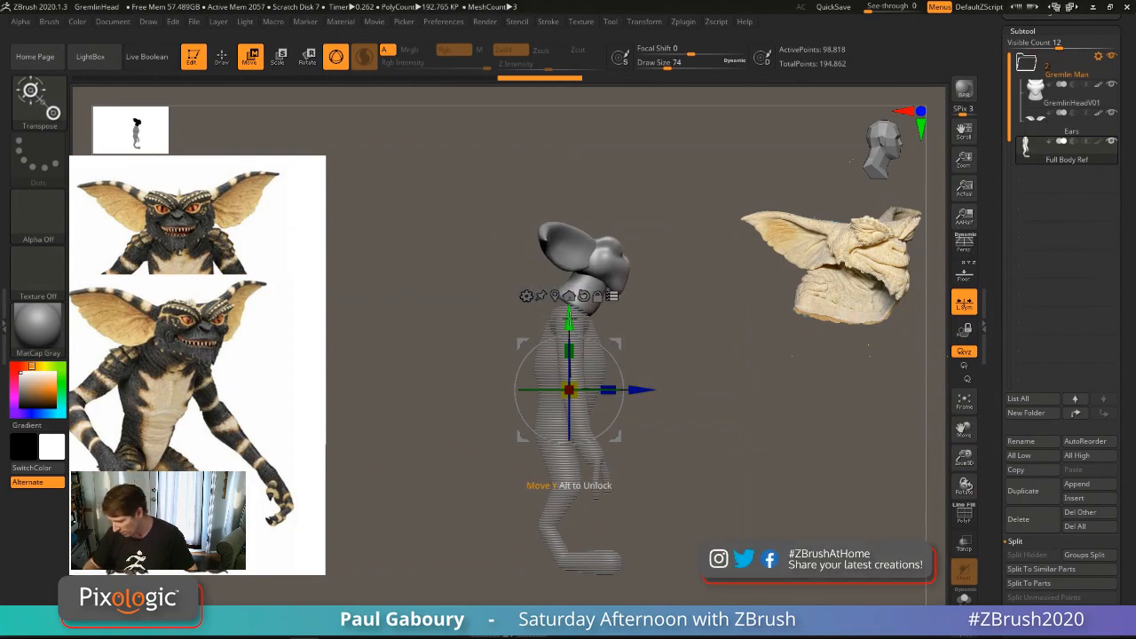
pyautogui.moveTo(570, 320); pyautogui.dragTo(569, 337)
pyautogui.moveTo(649, 391); pyautogui.dragTo(645, 390)
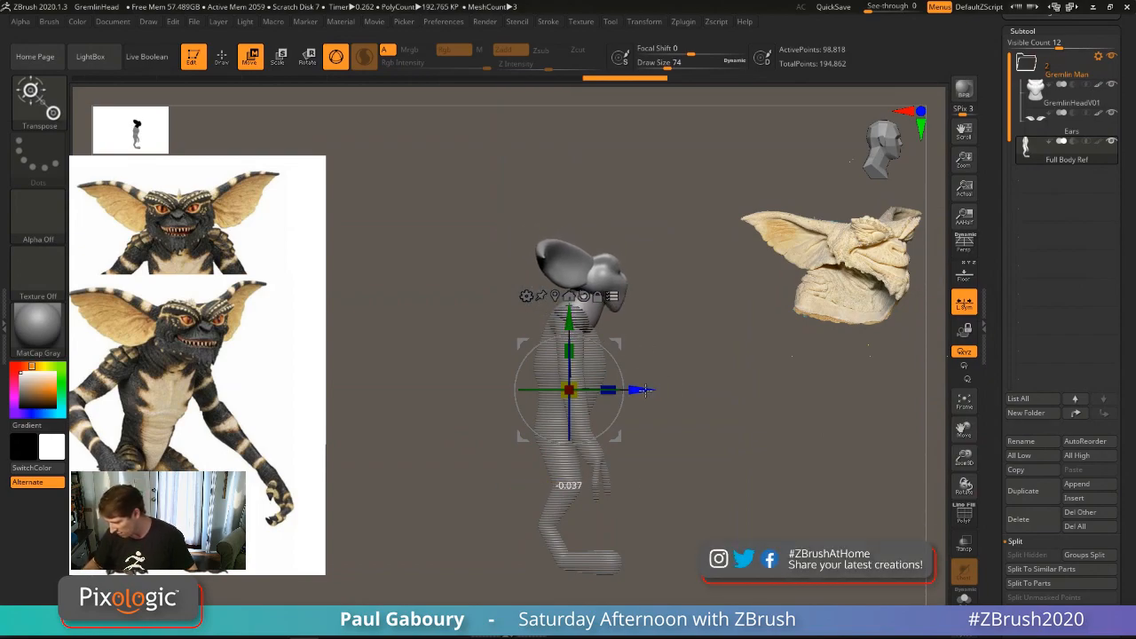
pyautogui.moveTo(761, 419); pyautogui.dragTo(708, 419)
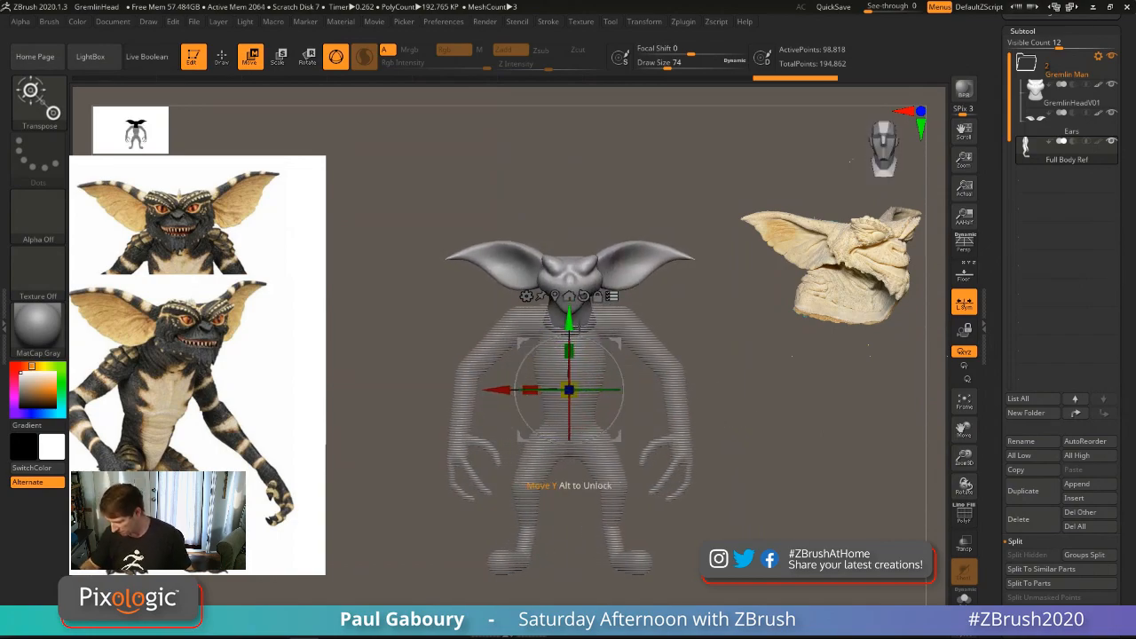
pyautogui.moveTo(713, 375); pyautogui.dragTo(655, 388)
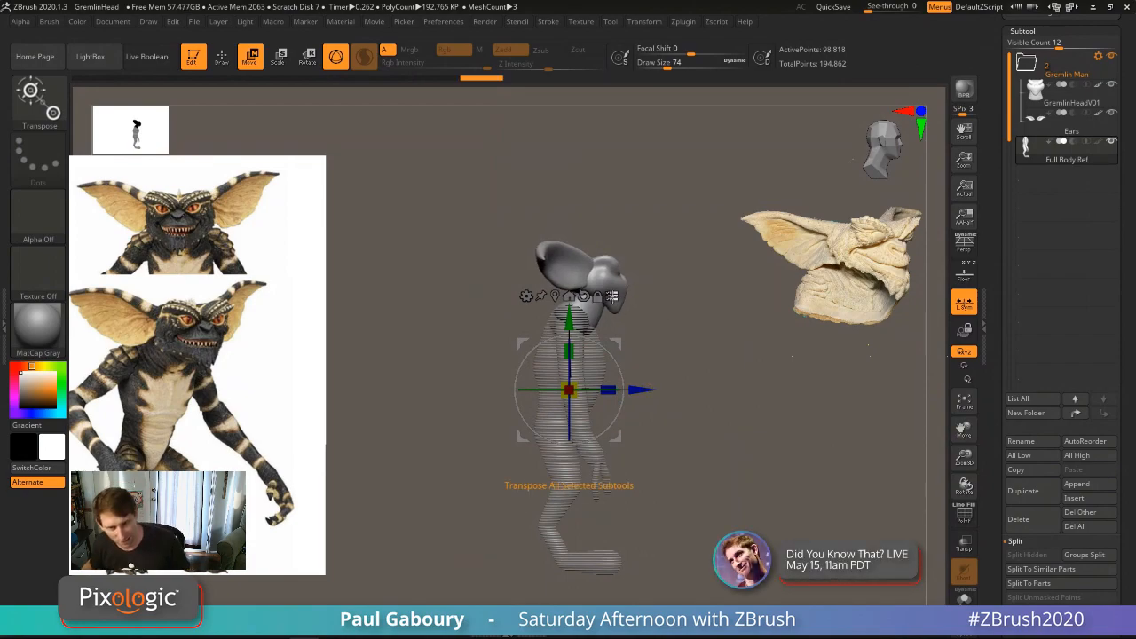
pyautogui.click(613, 296)
pyautogui.moveTo(746, 471); pyautogui.dragTo(720, 461)
pyautogui.press('q')
pyautogui.keyDown('ctrl'); pyautogui.moveTo(745, 467); pyautogui.dragTo(720, 436, button='right'); pyautogui.keyUp('ctrl')
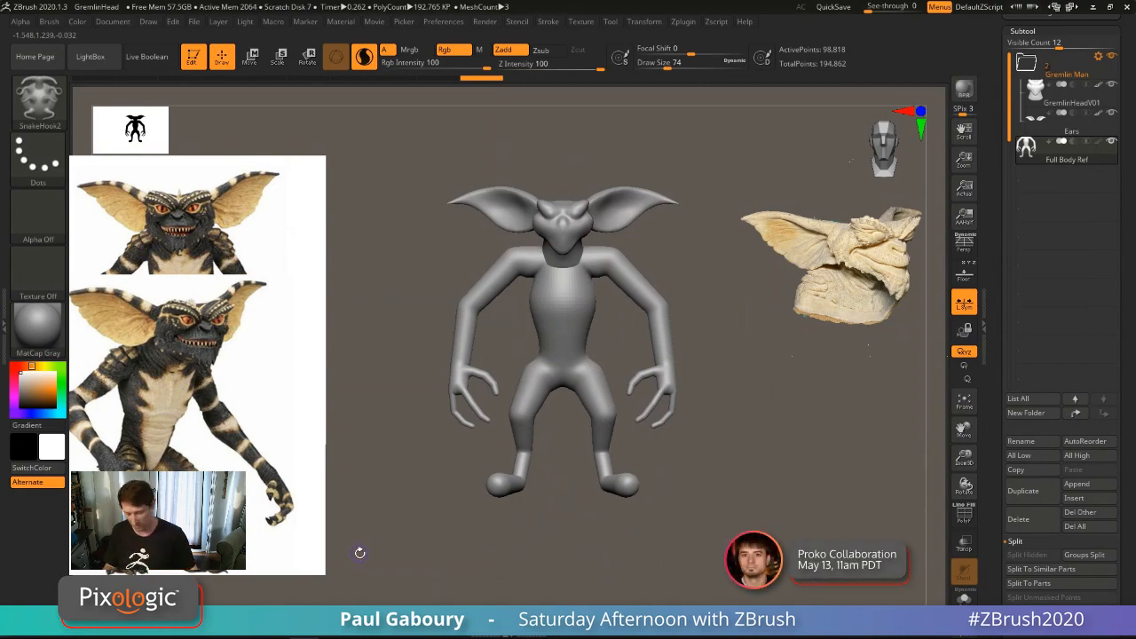
# Step: Move the close-up gremlin reference in Spotlight to the lower right, clear of the full-body front reference
pyautogui.hotkey('shift', 'z')
pyautogui.moveTo(269, 446); pyautogui.dragTo(860, 517)
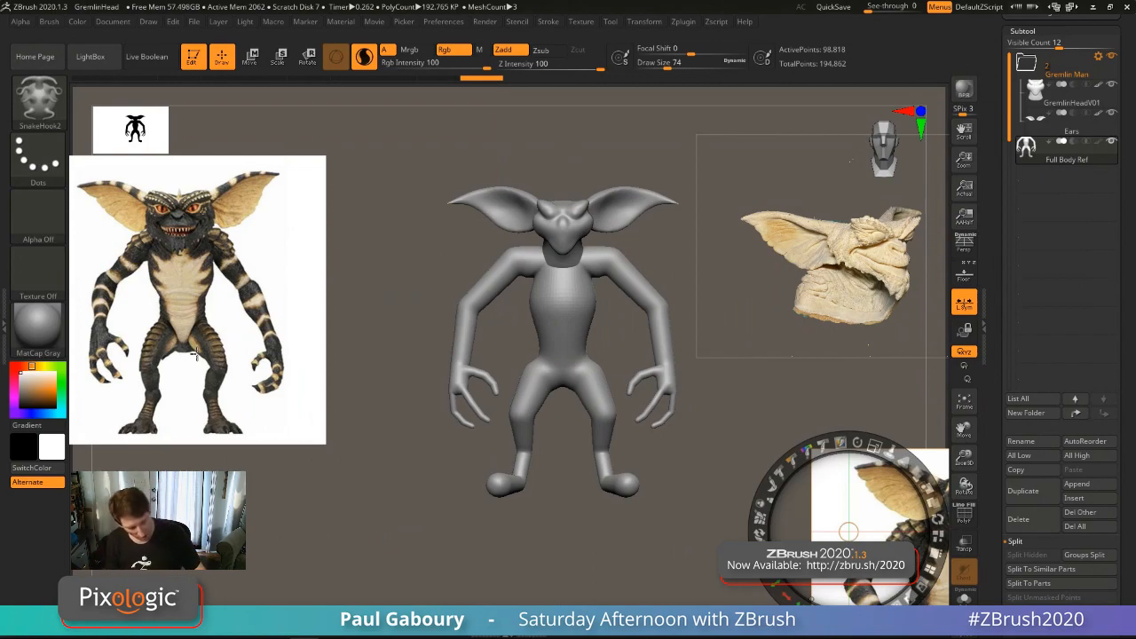
pyautogui.press('z')
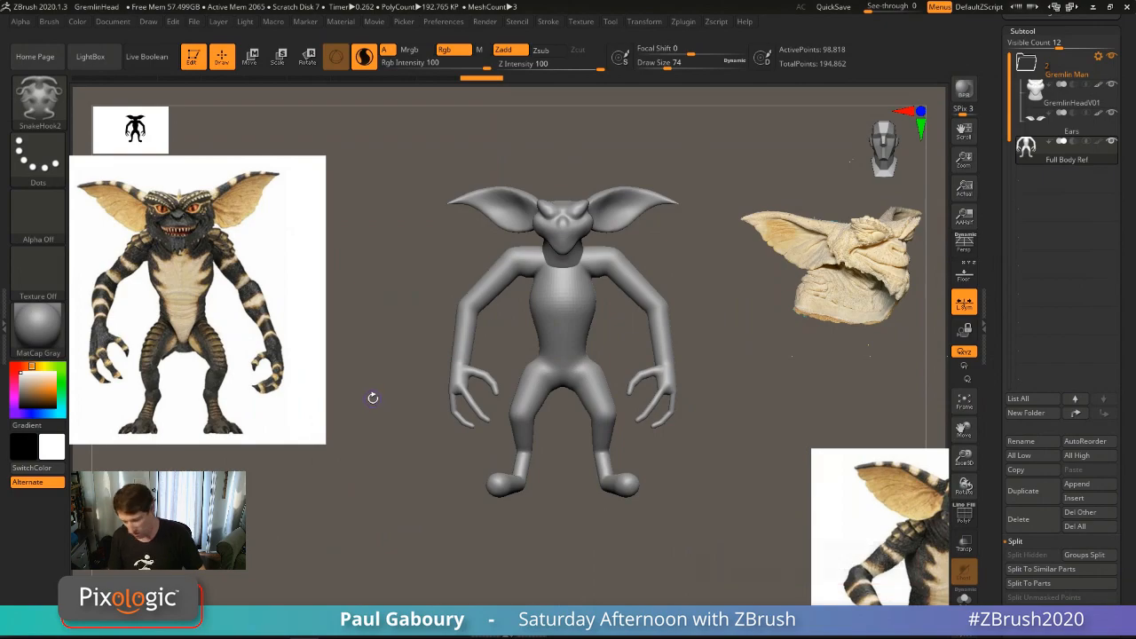
# Step: Switch from the gizmo to the transpose line and place the line over the head of the full-body reference
pyautogui.press('w')
pyautogui.press('y')
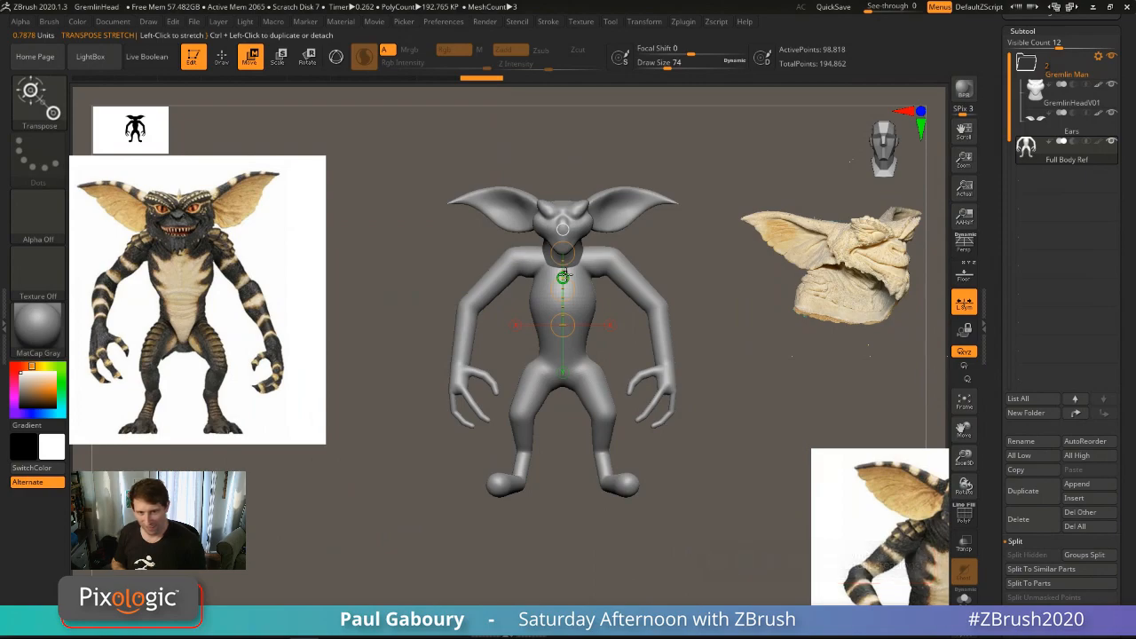
pyautogui.moveTo(575, 252); pyautogui.dragTo(565, 474)
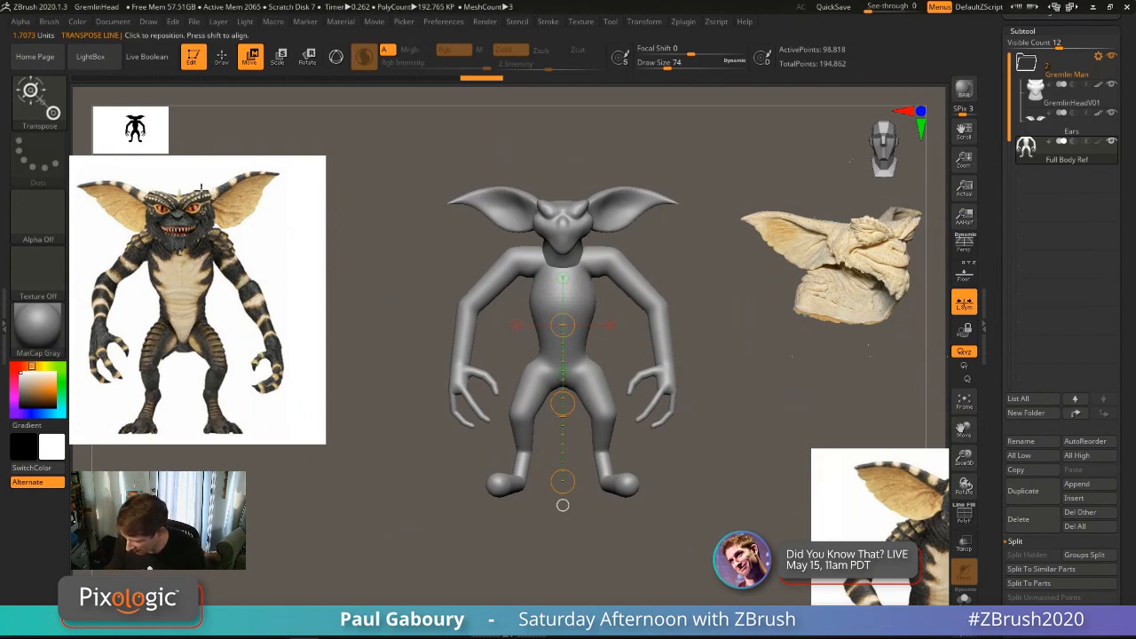
pyautogui.moveTo(202, 189); pyautogui.dragTo(197, 191)
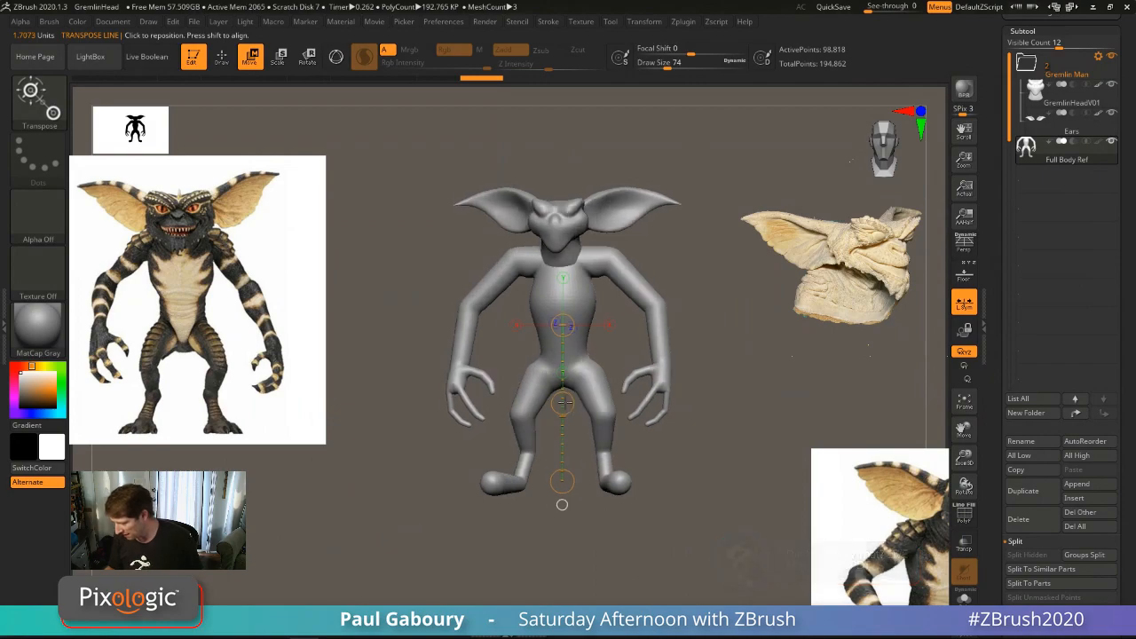
pyautogui.moveTo(566, 403); pyautogui.dragTo(571, 410, button='right')
pyautogui.moveTo(570, 409); pyautogui.dragTo(207, 274)
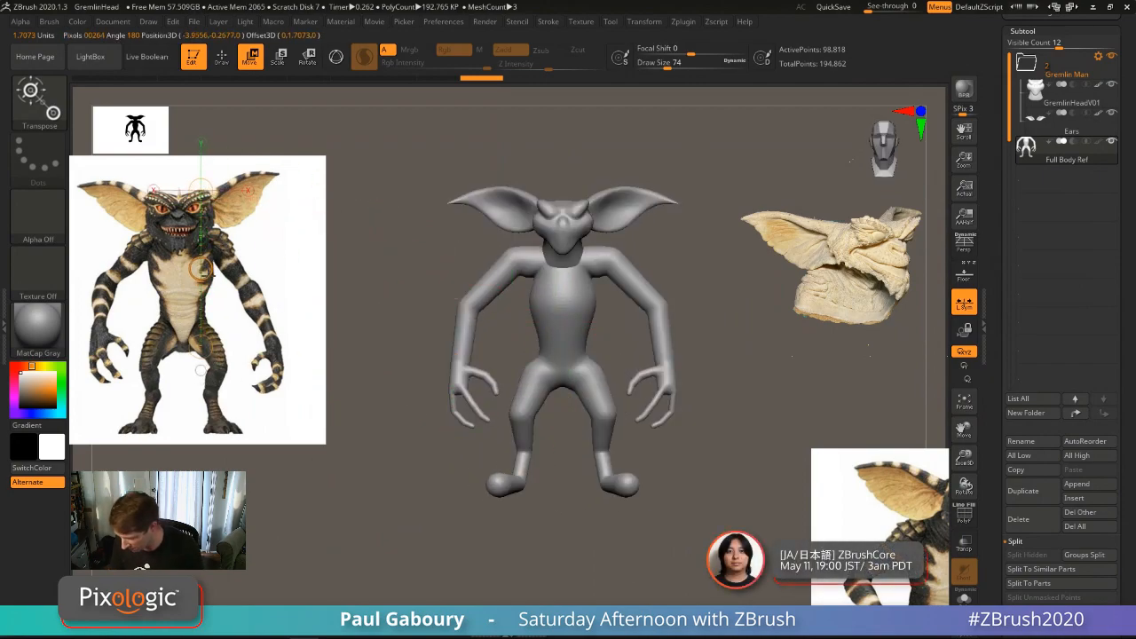
# Step: Measure the reference gremlin's head height from crown to chin, then its full height down to the feet
pyautogui.moveTo(205, 352); pyautogui.dragTo(205, 235)
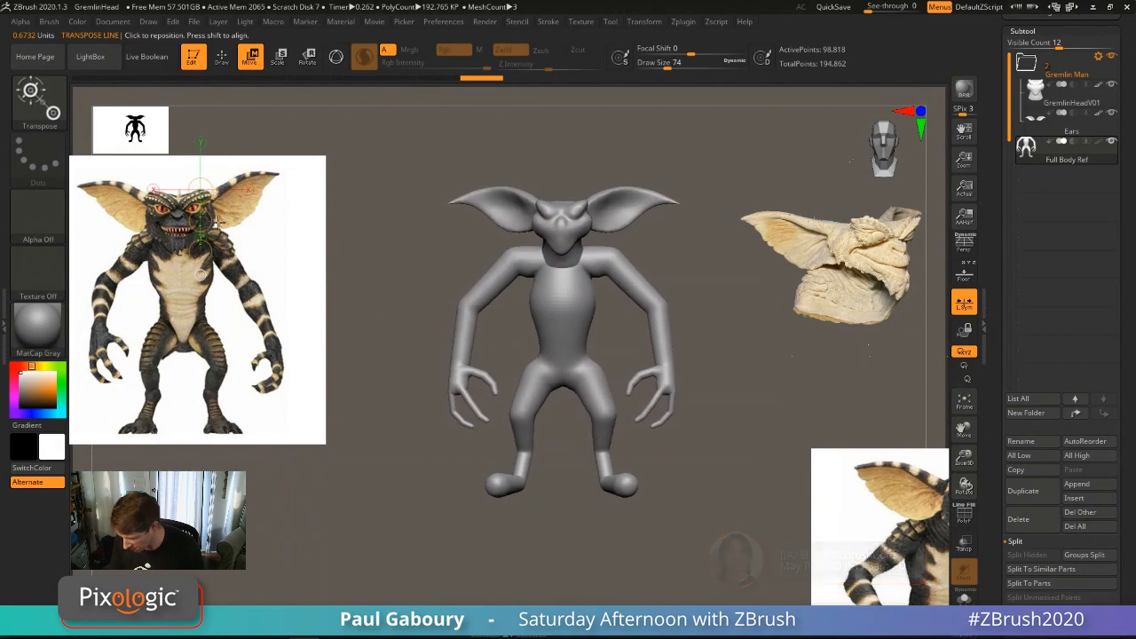
pyautogui.press('space')
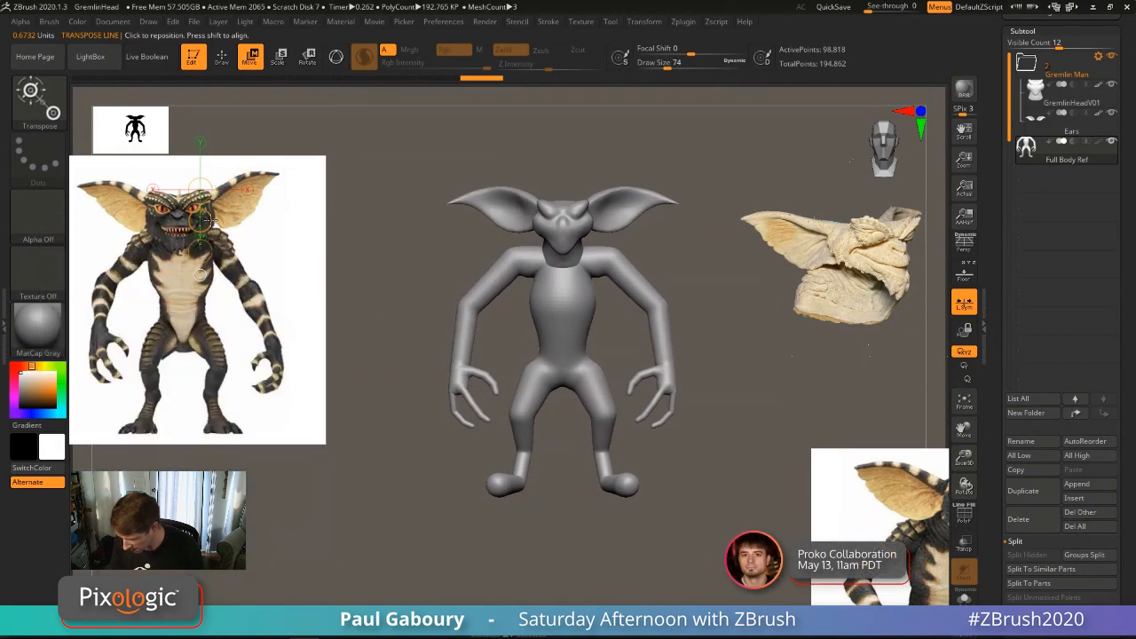
pyautogui.moveTo(213, 216); pyautogui.dragTo(189, 217)
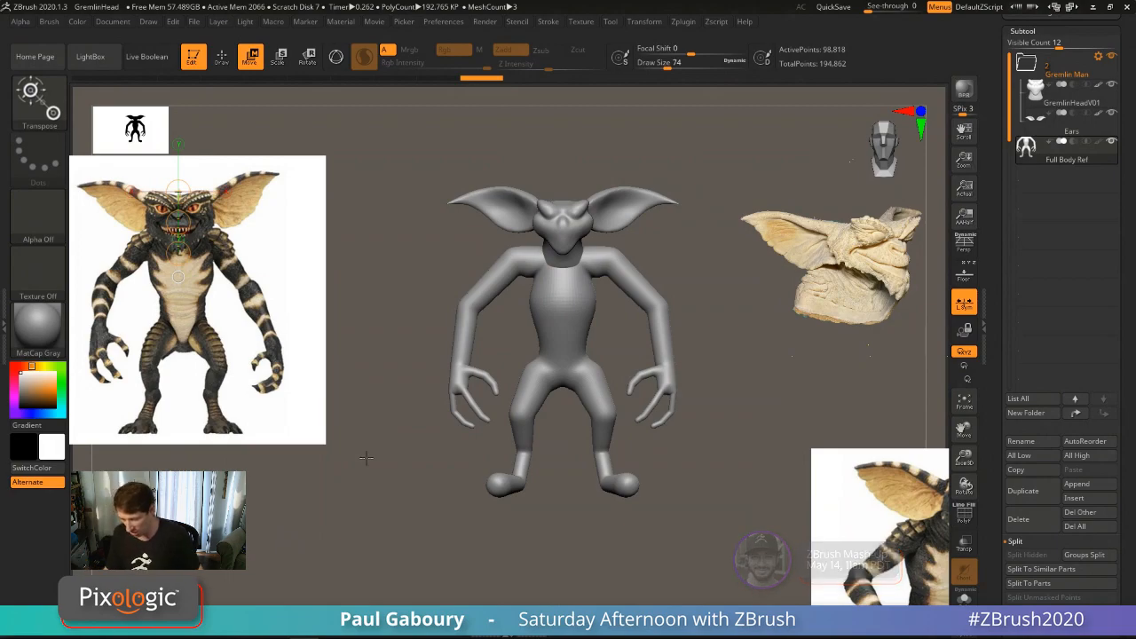
pyautogui.moveTo(182, 255); pyautogui.dragTo(184, 439)
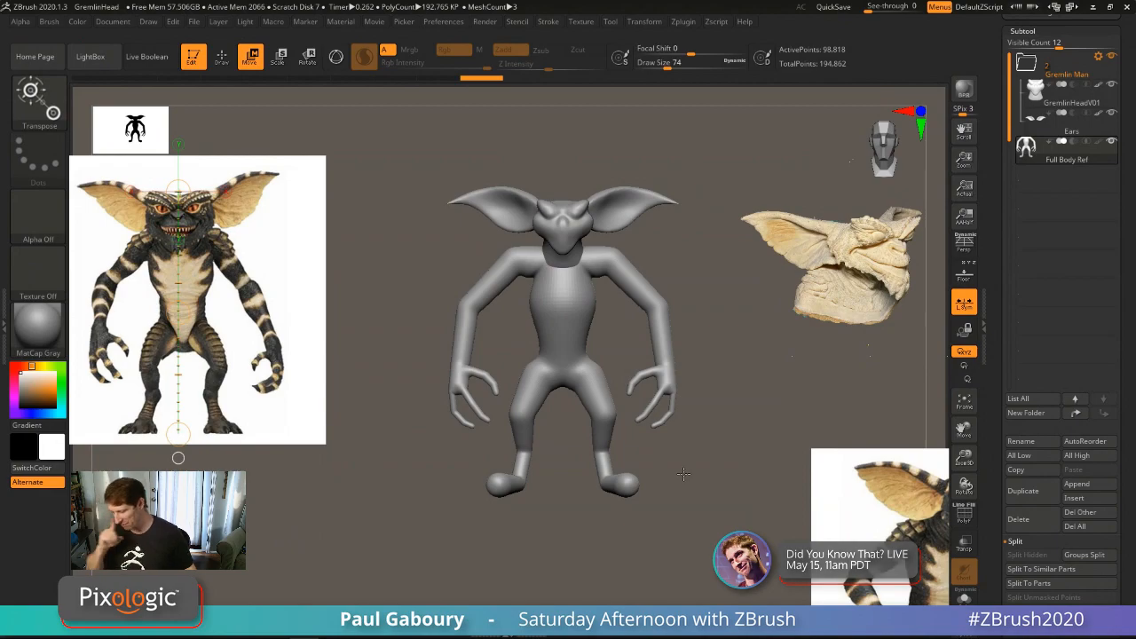
# Step: Select the GremlinHeadV01 subtool, turn on PolyFrame and isolate its face polygroup, hiding the neck and back
pyautogui.keyDown('alt'); pyautogui.moveTo(683, 474); pyautogui.dragTo(597, 477); pyautogui.keyUp('alt')
pyautogui.keyDown('alt'); pyautogui.click(866, 302); pyautogui.keyUp('alt')
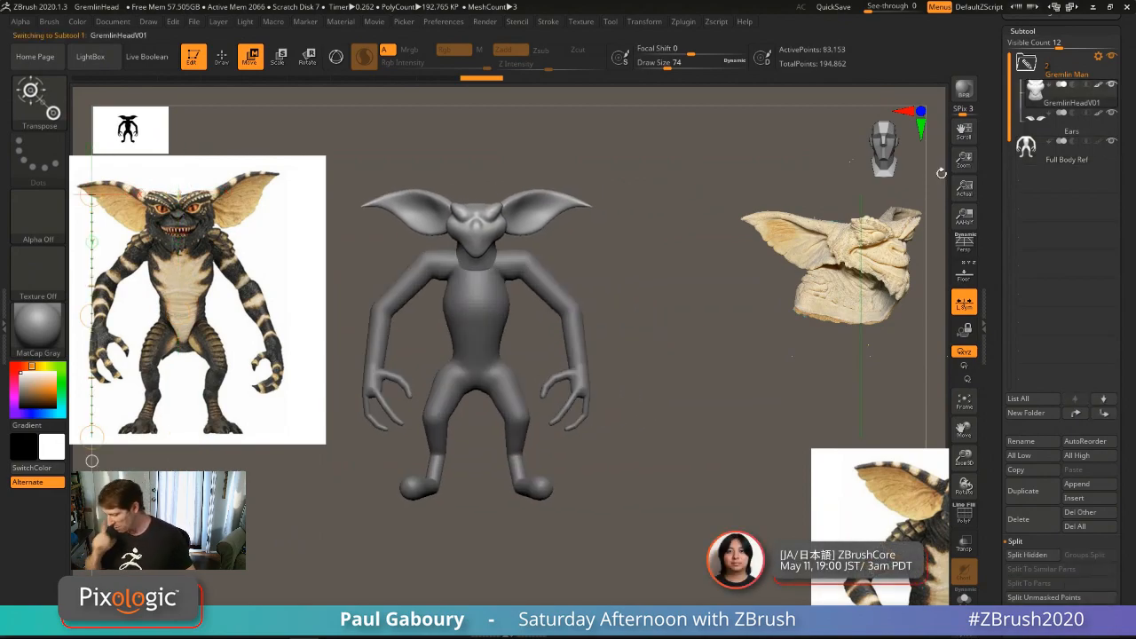
pyautogui.hotkey('shift', 'f')
pyautogui.moveTo(627, 394); pyautogui.dragTo(652, 432, button='right')
pyautogui.press('q')
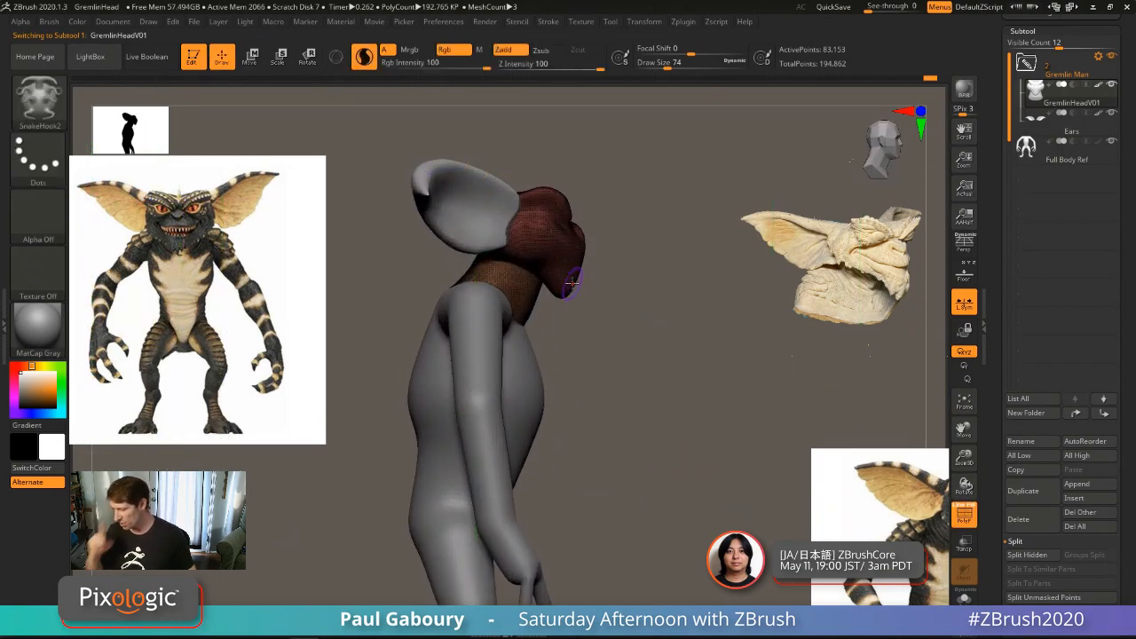
pyautogui.keyDown('ctrl'); pyautogui.keyDown('shift'); pyautogui.click(571, 284); pyautogui.keyUp('shift'); pyautogui.keyUp('ctrl')
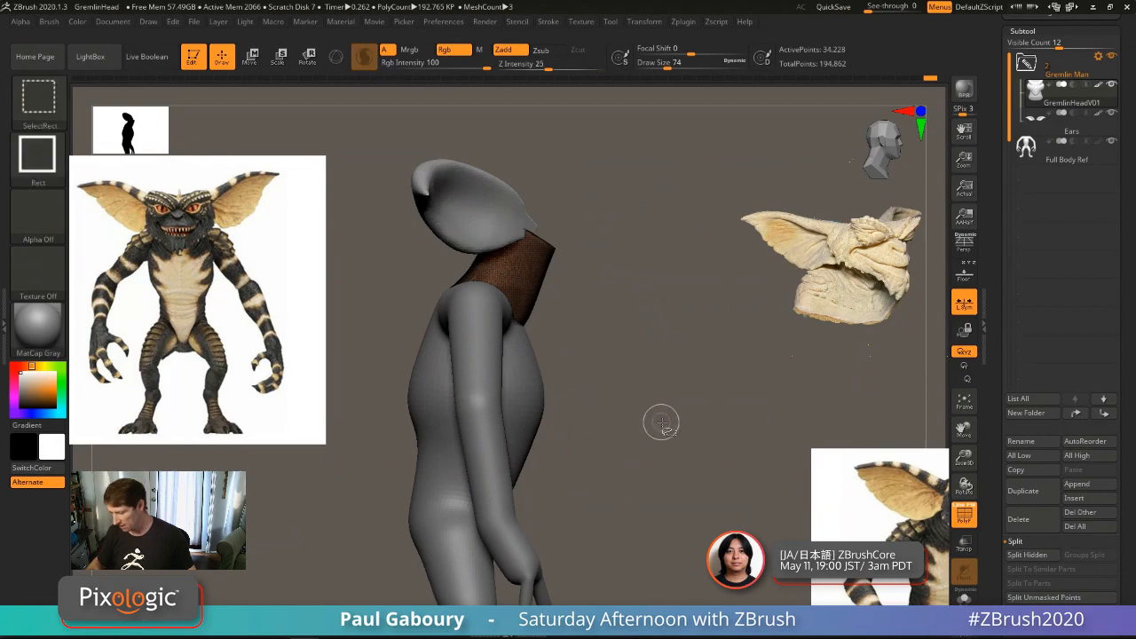
pyautogui.keyDown('ctrl'); pyautogui.keyDown('shift'); pyautogui.moveTo(661, 424); pyautogui.dragTo(692, 475); pyautogui.keyUp('shift'); pyautogui.keyUp('ctrl')
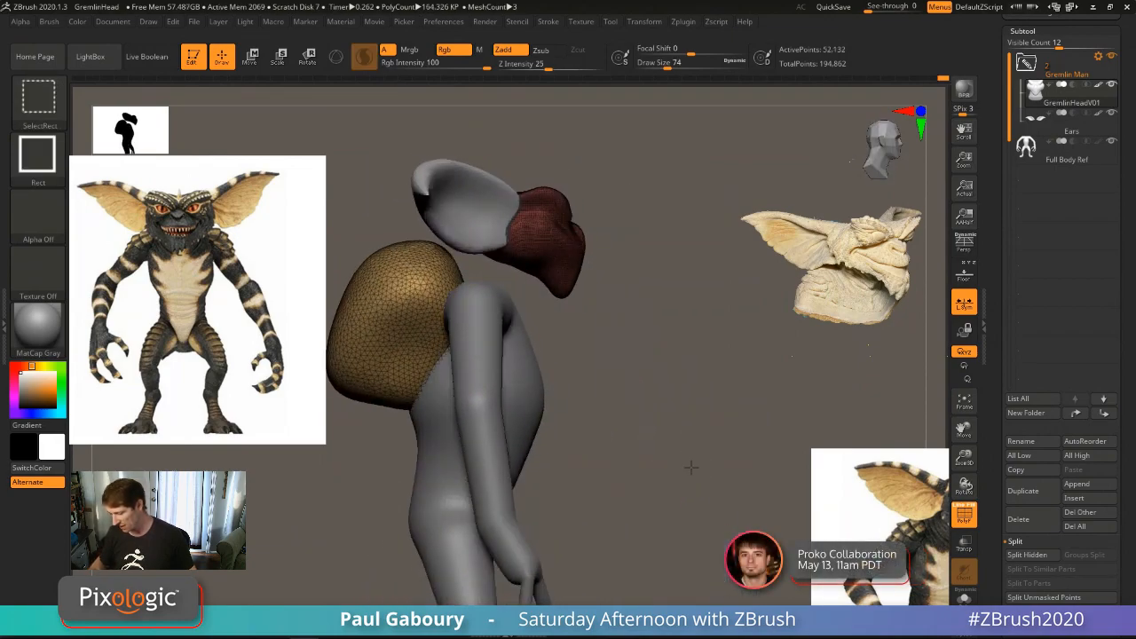
pyautogui.keyDown('ctrl'); pyautogui.keyDown('shift'); pyautogui.click(690, 467); pyautogui.keyUp('shift'); pyautogui.keyUp('ctrl')
pyautogui.keyDown('ctrl'); pyautogui.keyDown('shift'); pyautogui.click(564, 238); pyautogui.keyUp('shift'); pyautogui.keyUp('ctrl')
# Step: Split the hidden neck and back part of GremlinHeadV01 into a separate subtool
pyautogui.moveTo(675, 419); pyautogui.dragTo(631, 418)
pyautogui.keyDown('alt'); pyautogui.moveTo(716, 403); pyautogui.dragTo(596, 433); pyautogui.keyUp('alt')
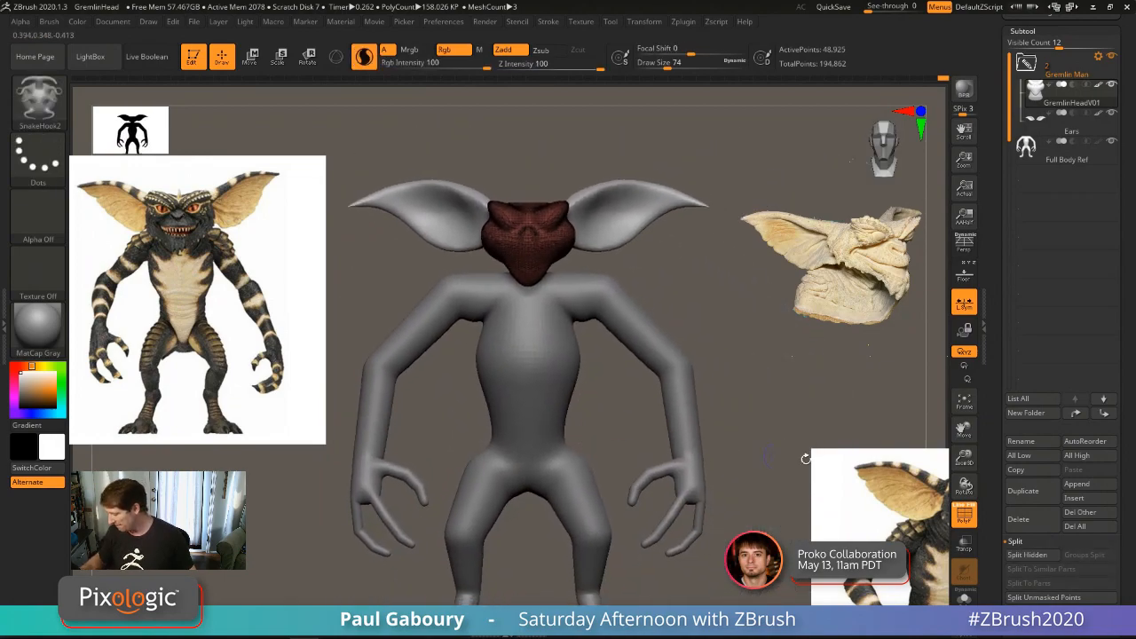
pyautogui.scroll(-5, 1065, 409)
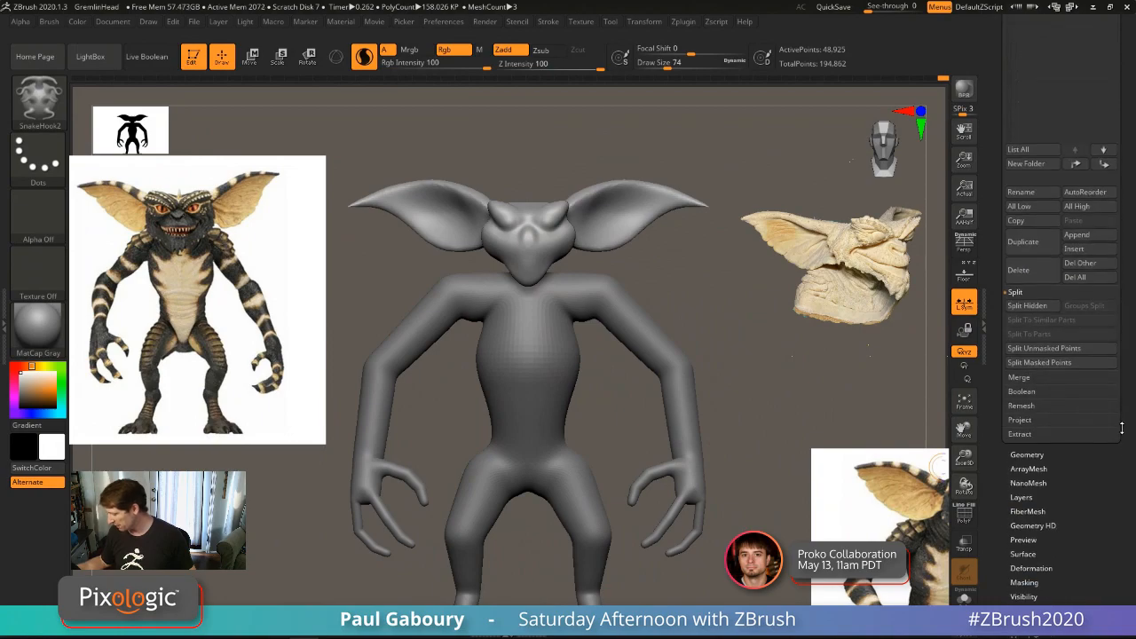
pyautogui.click(1033, 318)
pyautogui.scroll(6, 1060, 266)
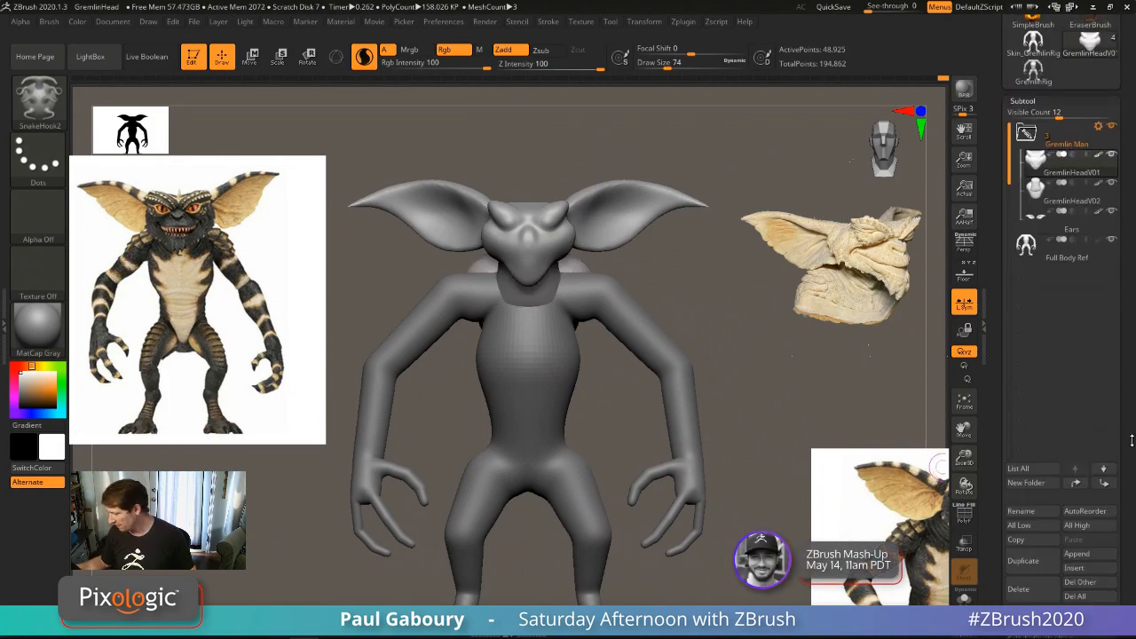
# Step: Select the split-off GremlinHeadV02 subtool and open its name for editing
pyautogui.click(1062, 182)
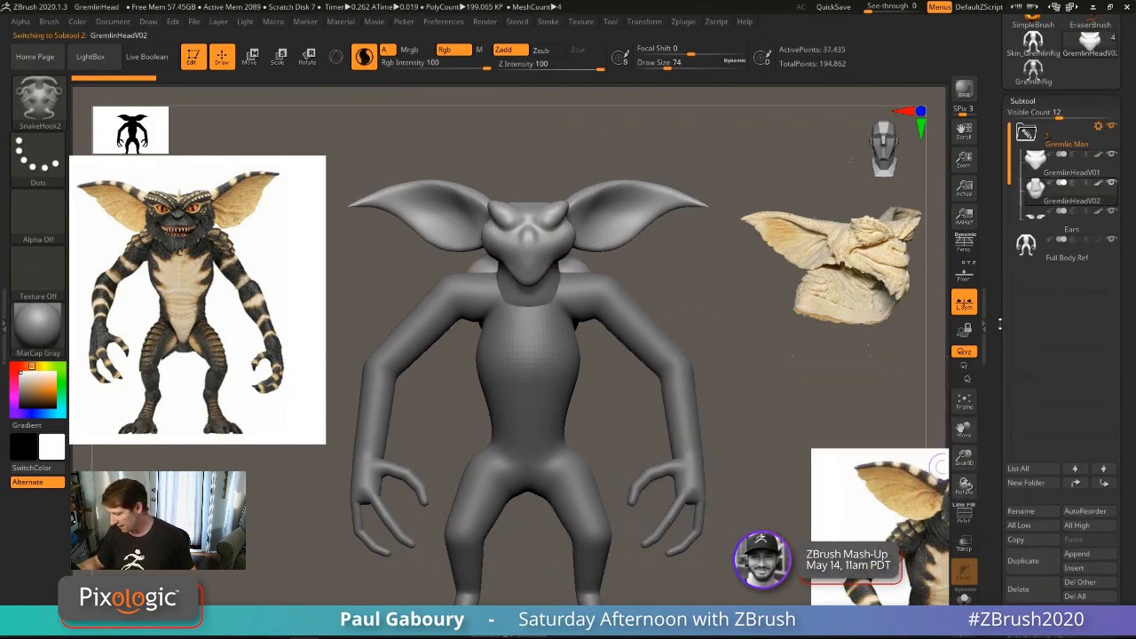
pyautogui.click(1028, 513)
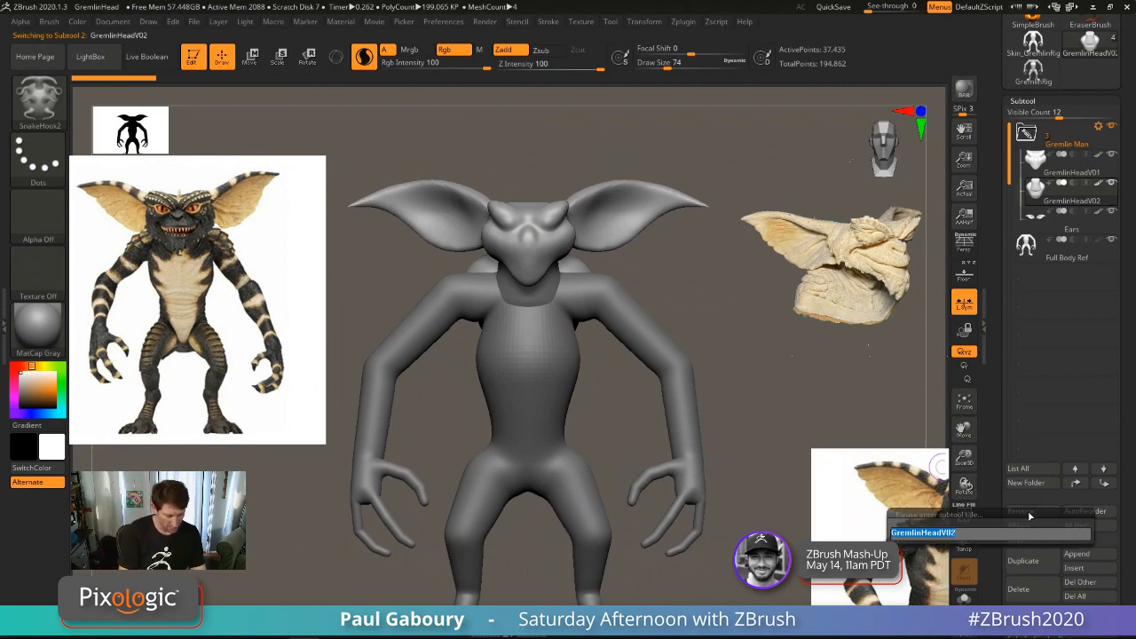
# Step: Rename the GremlinHeadV02 subtool as Neck and hide its rounded mesh part behind the body
pyautogui.write('Neck')
pyautogui.press('Return')
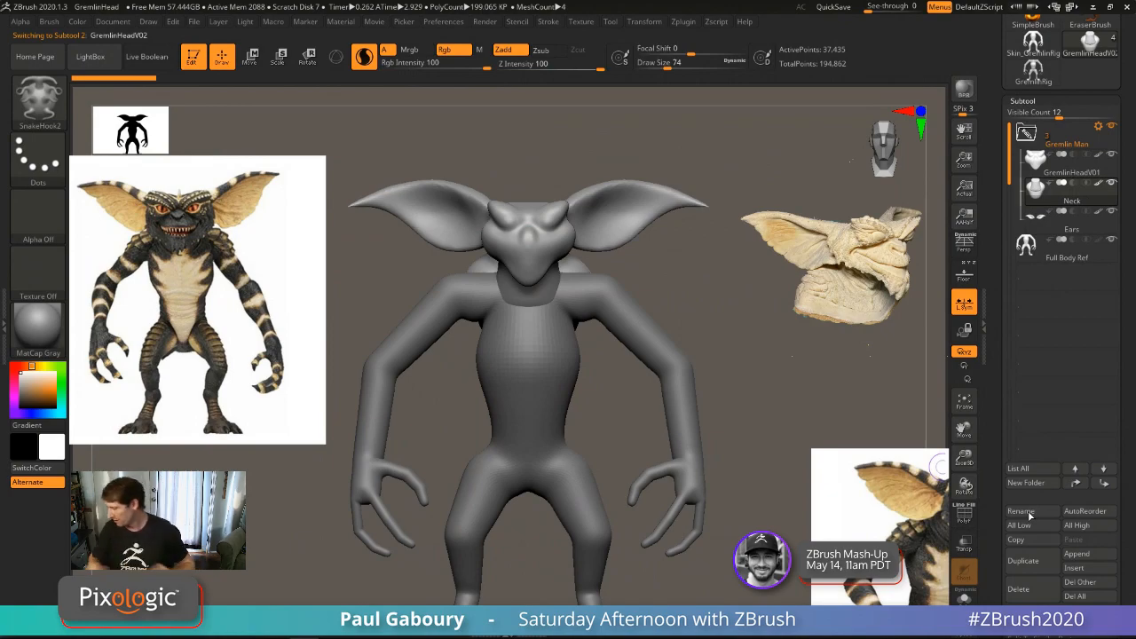
pyautogui.moveTo(676, 420); pyautogui.dragTo(803, 407, button='right')
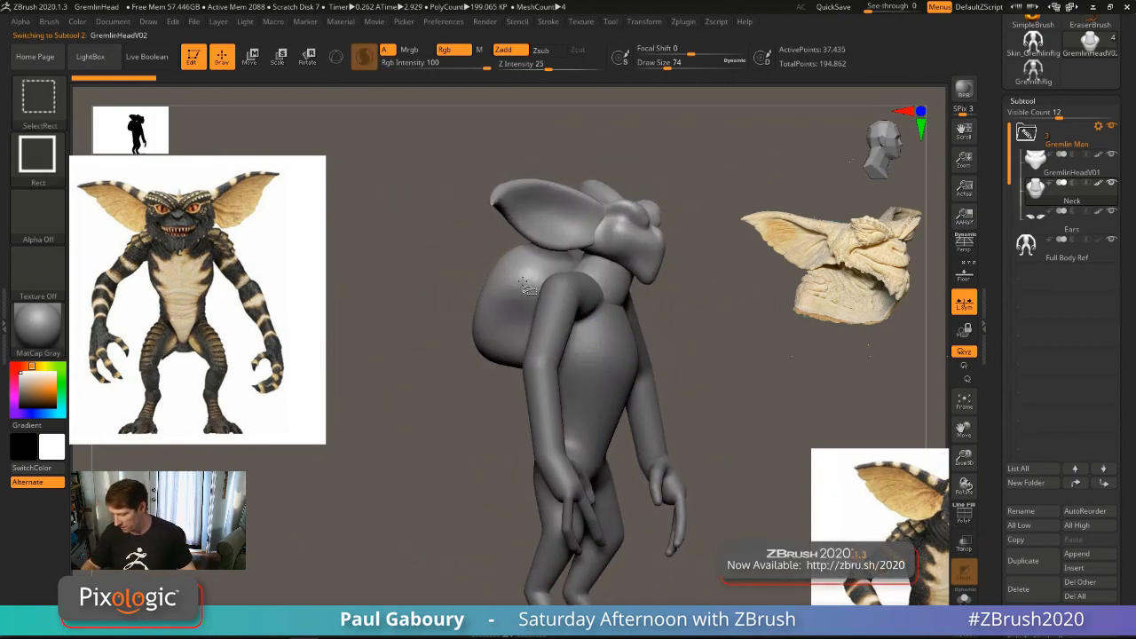
pyautogui.keyDown('ctrl'); pyautogui.keyDown('shift'); pyautogui.click(523, 282); pyautogui.keyUp('shift'); pyautogui.keyUp('ctrl')
pyautogui.keyDown('ctrl'); pyautogui.keyDown('shift'); pyautogui.click(523, 283); pyautogui.keyUp('shift'); pyautogui.keyUp('ctrl')
# Step: Delete the Neck subtool from the Gremlin Man folder
pyautogui.moveTo(1129, 481); pyautogui.dragTo(1128, 353)
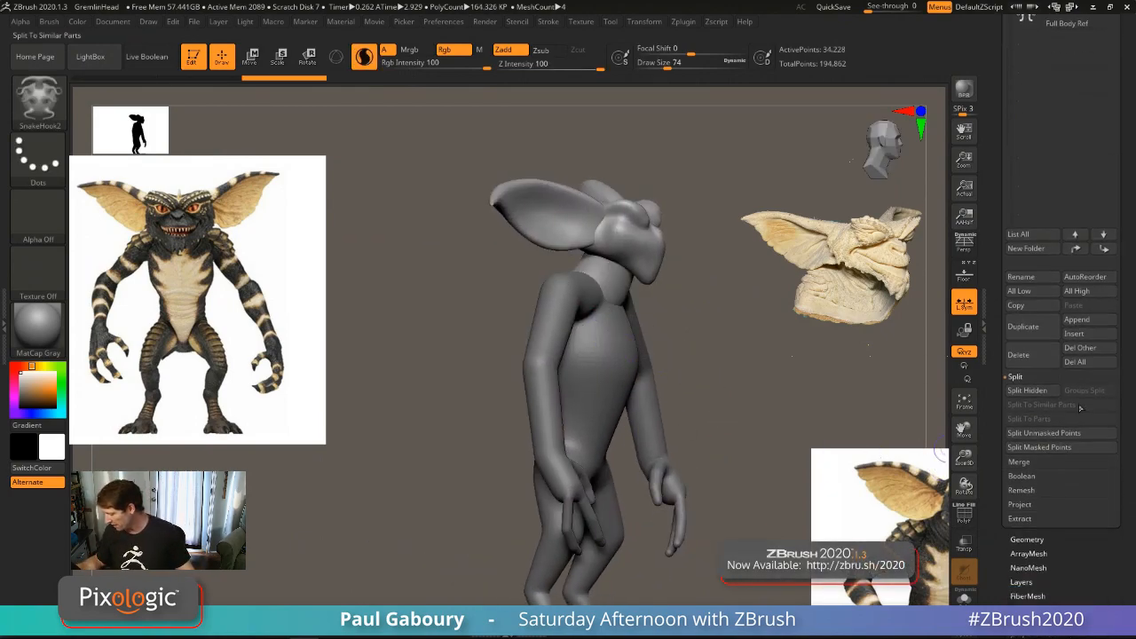
pyautogui.click(1031, 365)
pyautogui.click(920, 387)
pyautogui.moveTo(740, 427)
pyautogui.mouseDown(button='right')
pyautogui.moveTo(701, 424)
pyautogui.moveTo(758, 399)
pyautogui.moveTo(732, 444)
pyautogui.mouseUp(button='right')
pyautogui.hotkey('ctrl', 'z')
pyautogui.moveTo(1126, 309); pyautogui.dragTo(1130, 394)
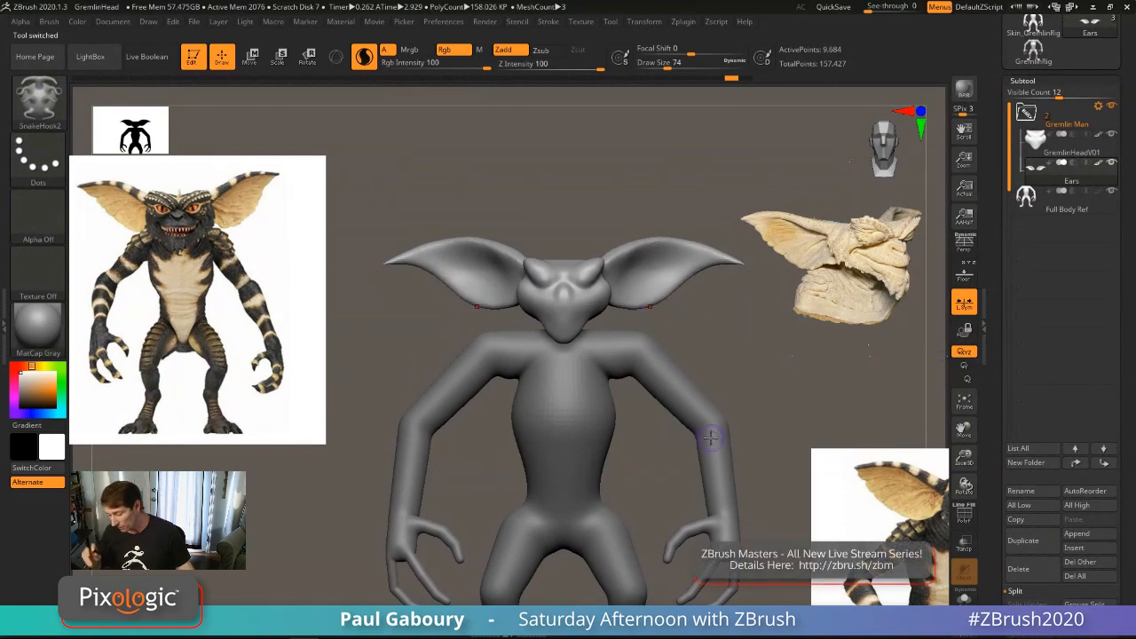
# Step: Select the GremlinHeadV01 subtool, show it in Solo mode and turn it to expose its underside
pyautogui.moveTo(1125, 302); pyautogui.dragTo(1128, 351)
pyautogui.moveTo(730, 80)
pyautogui.mouseDown()
pyautogui.moveTo(718, 81)
pyautogui.moveTo(735, 80)
pyautogui.mouseUp()
pyautogui.moveTo(814, 386); pyautogui.dragTo(805, 365)
pyautogui.click(1068, 237)
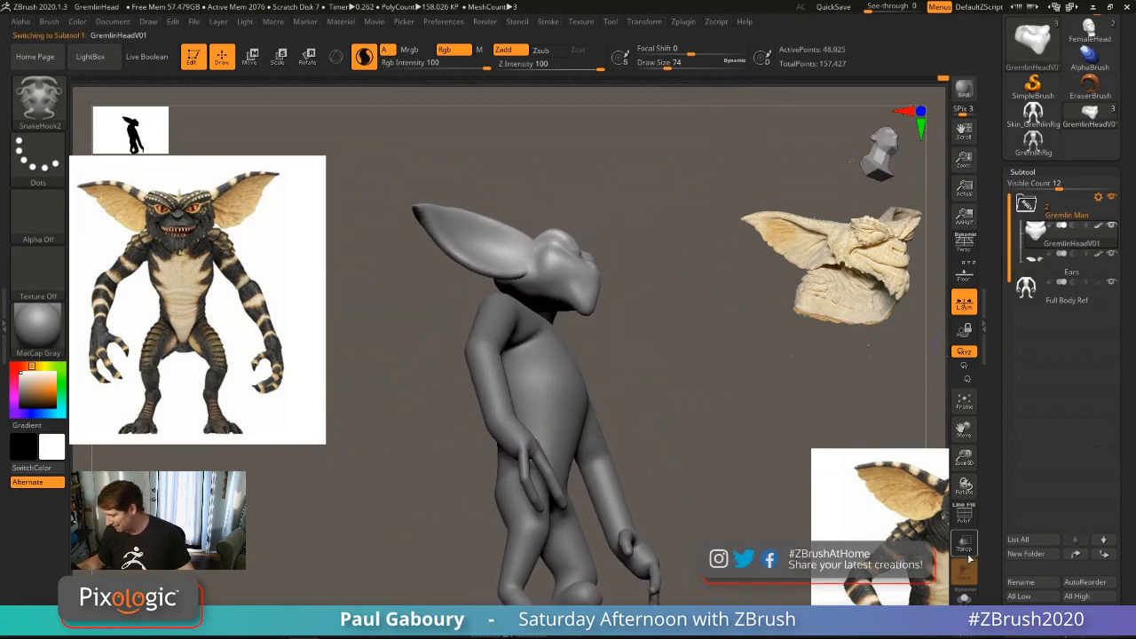
pyautogui.click(965, 596)
pyautogui.keyDown('ctrl'); pyautogui.moveTo(562, 382); pyautogui.dragTo(541, 399, button='right'); pyautogui.keyUp('ctrl')
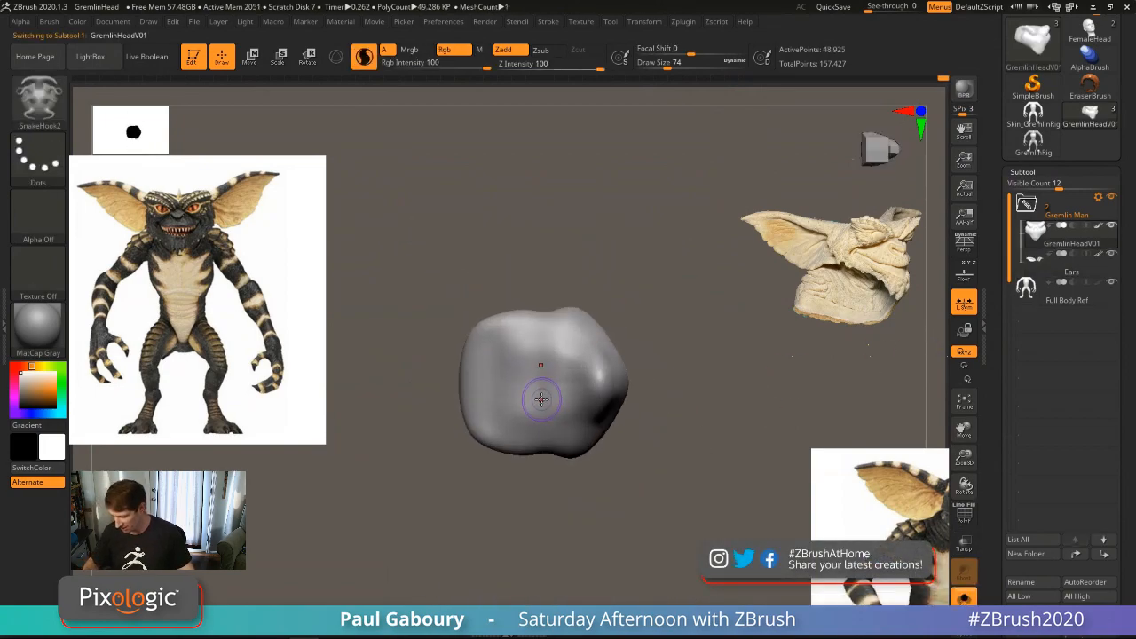
# Step: Insert a cylinder from the IMM Primitives brush on the underside of the head
pyautogui.press('b')
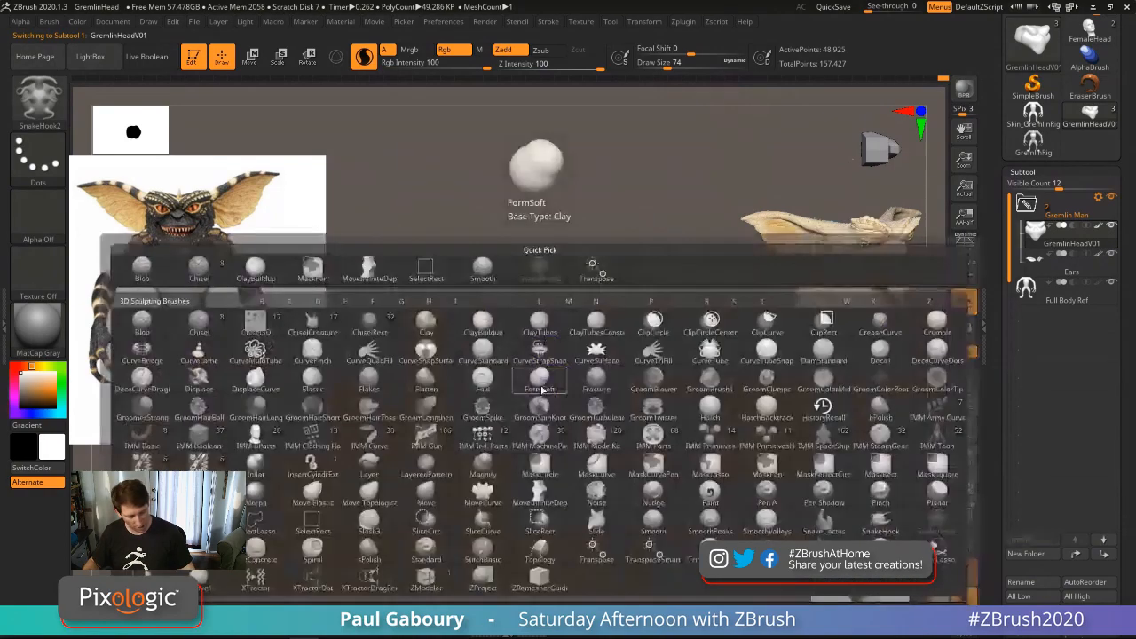
pyautogui.click(759, 443)
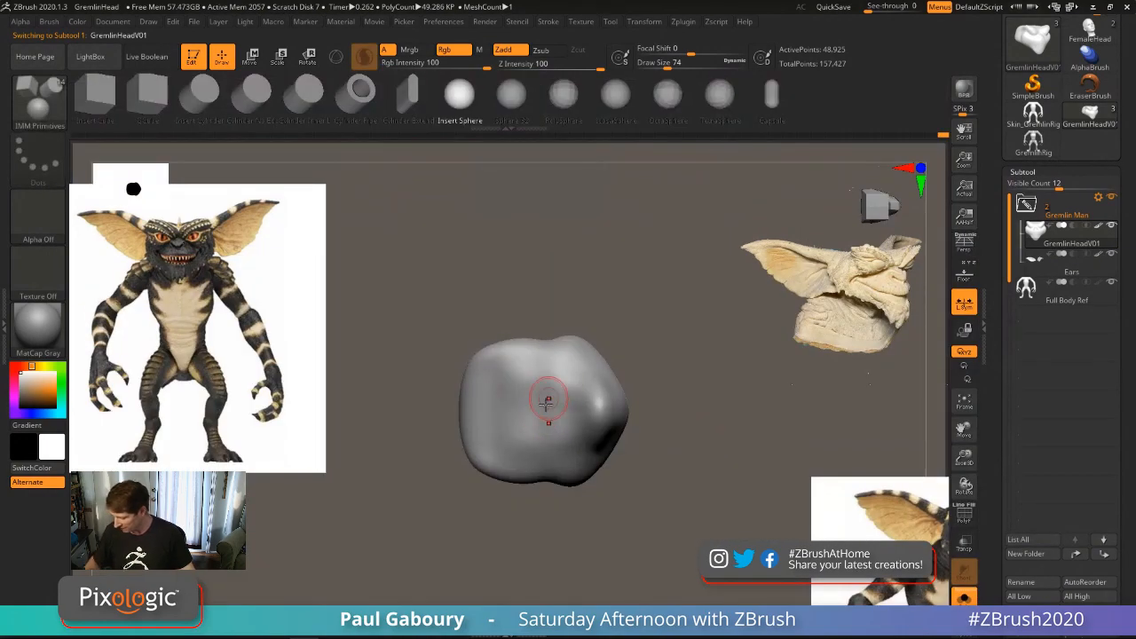
pyautogui.click(207, 95)
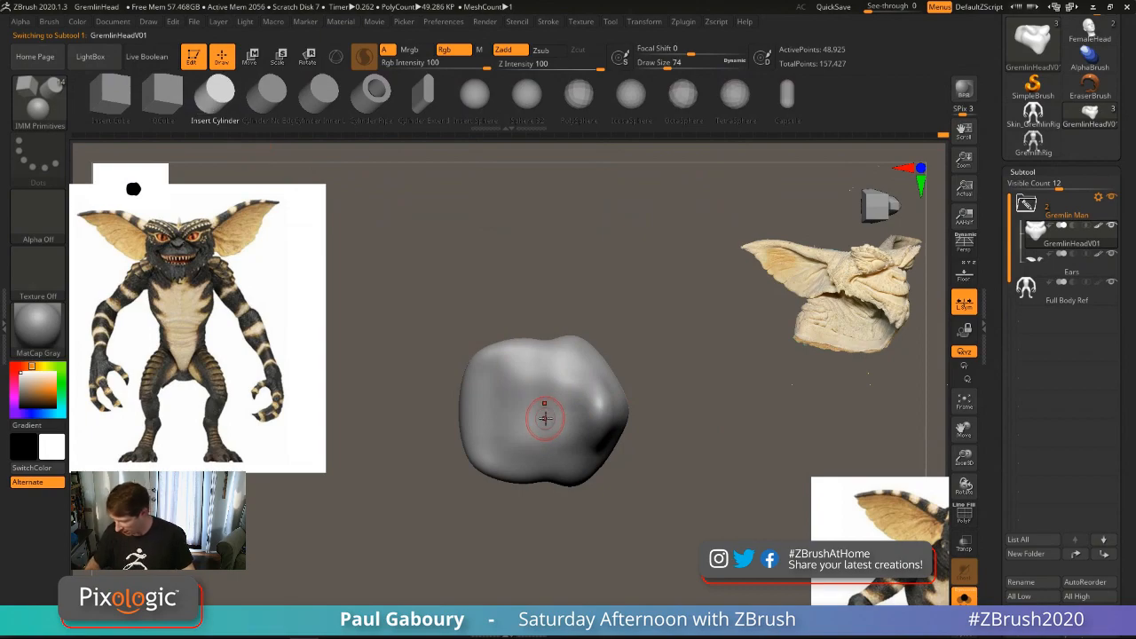
pyautogui.moveTo(545, 410); pyautogui.dragTo(621, 525)
# Step: Show all subtools again, centre the gizmo on the new cylinder and reset its orientation
pyautogui.press('w')
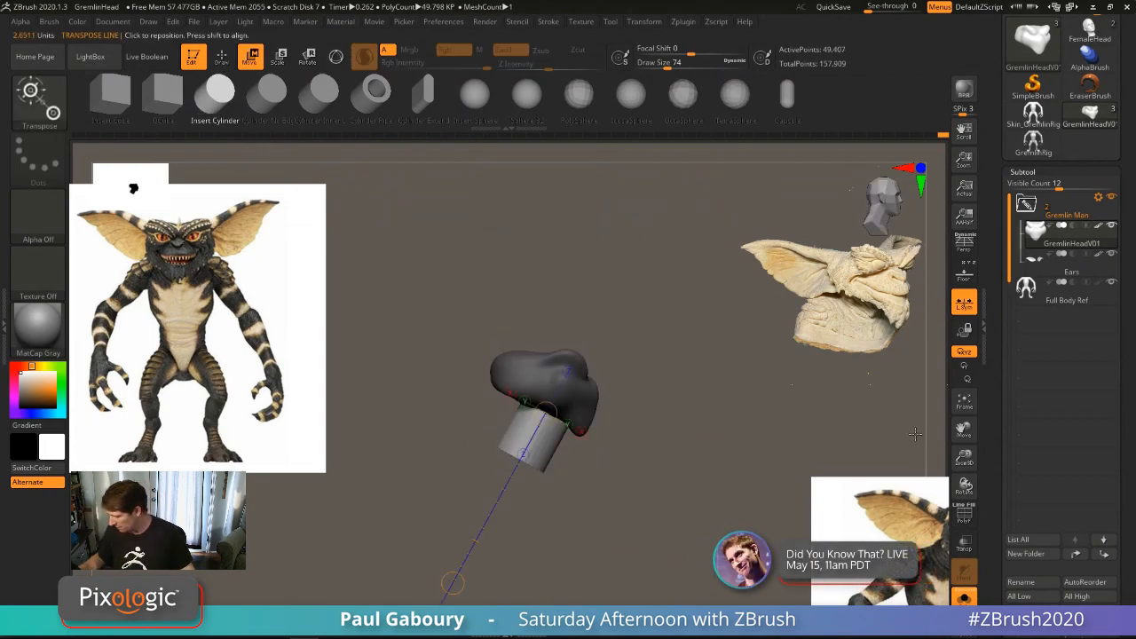
pyautogui.hotkey('alt', 's')
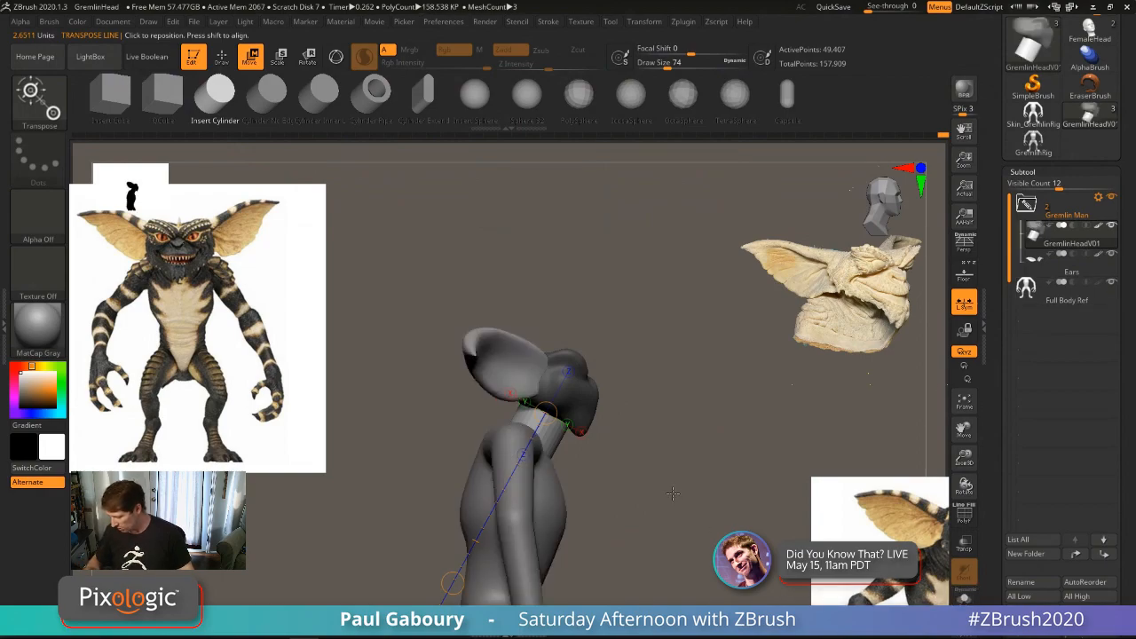
pyautogui.press('y')
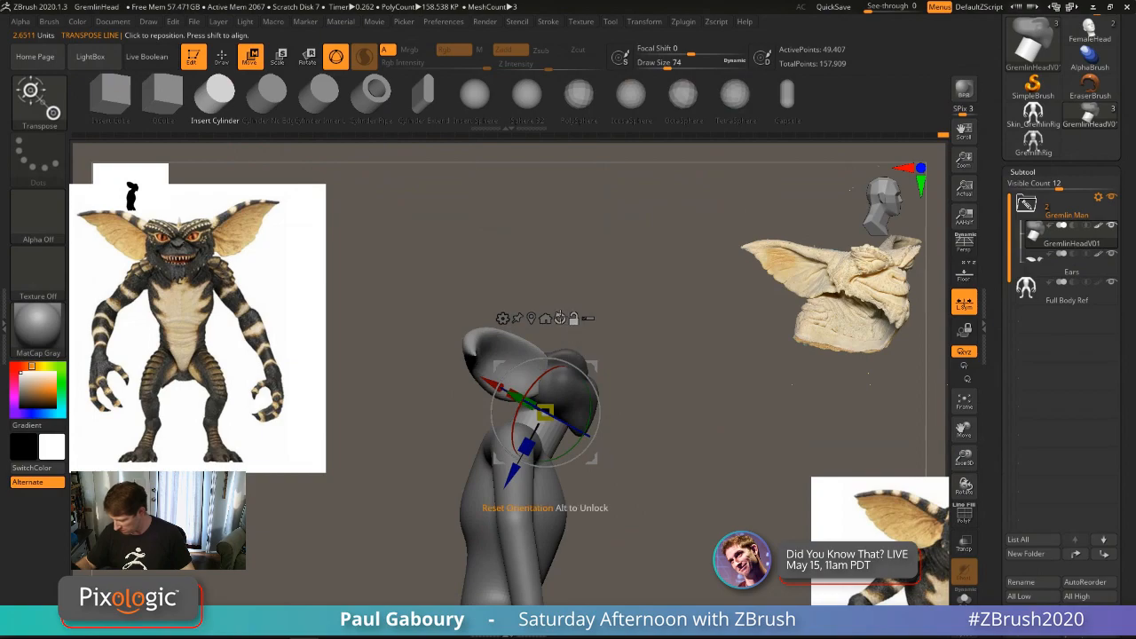
pyautogui.click(559, 317)
pyautogui.moveTo(675, 455); pyautogui.dragTo(591, 453)
pyautogui.click(528, 315)
pyautogui.click(557, 316)
# Step: Position the cylinder between the head and torso as a neck and align the gizmo to its slant
pyautogui.moveTo(542, 337); pyautogui.dragTo(542, 334)
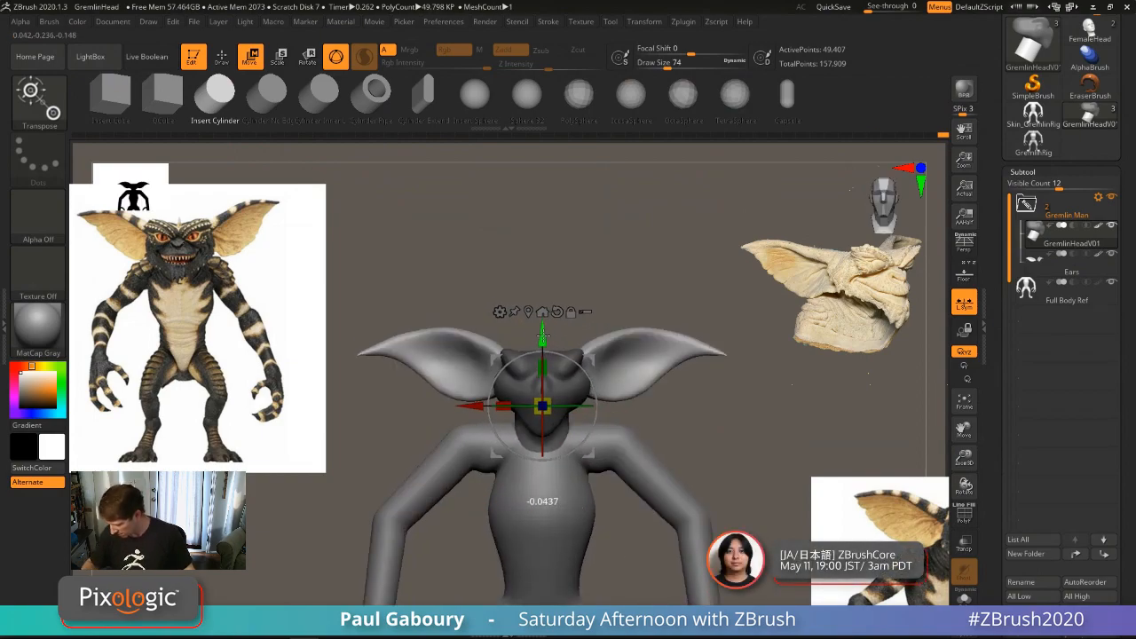
pyautogui.moveTo(612, 415); pyautogui.dragTo(599, 452)
pyautogui.keyDown('ctrl'); pyautogui.moveTo(653, 444); pyautogui.dragTo(661, 559, button='right'); pyautogui.keyUp('ctrl')
pyautogui.keyDown('alt'); pyautogui.click(516, 471); pyautogui.keyUp('alt')
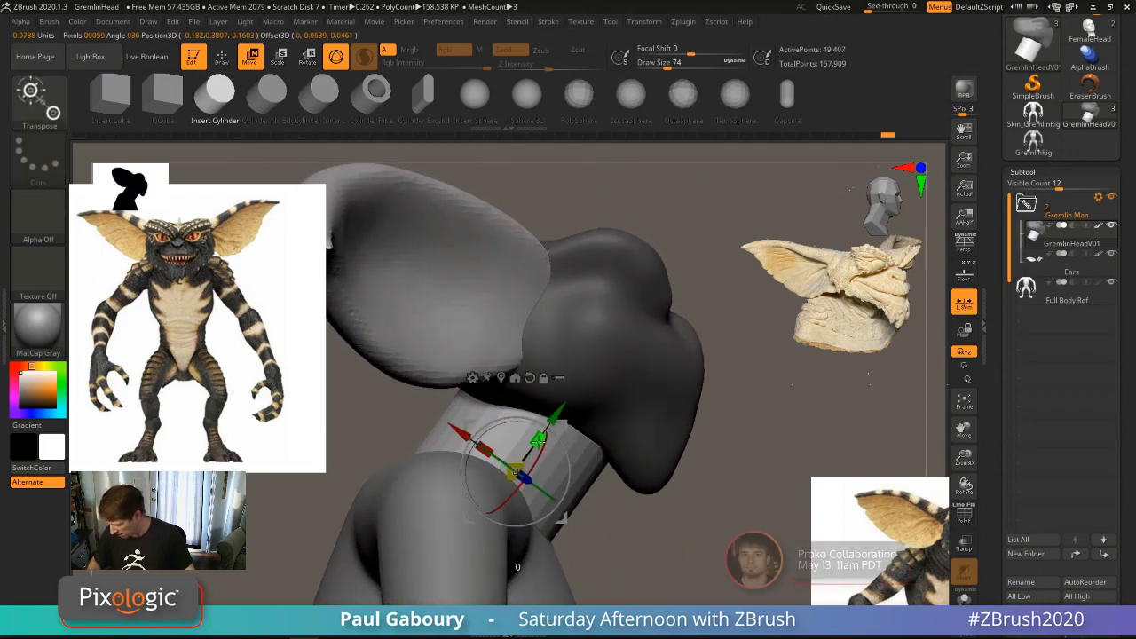
# Step: Split the masked head off into a separate subtool from the neck cylinder
pyautogui.moveTo(720, 494)
pyautogui.keyDown('ctrl'); pyautogui.mouseDown(button='right')
pyautogui.moveTo(607, 465)
pyautogui.moveTo(586, 475)
pyautogui.moveTo(685, 430)
pyautogui.moveTo(630, 380)
pyautogui.moveTo(705, 376)
pyautogui.mouseUp(button='right'); pyautogui.keyUp('ctrl')
pyautogui.press('q')
pyautogui.moveTo(1123, 563); pyautogui.dragTo(1125, 474)
pyautogui.click(1063, 574)
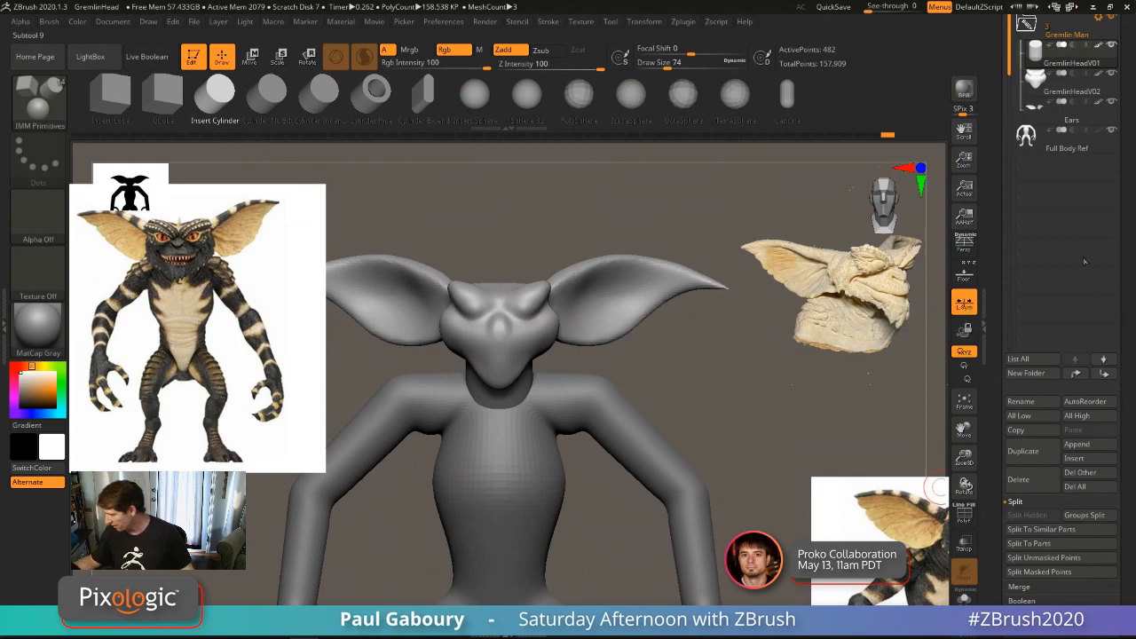
# Step: Move the cylinder subtool below the head in the subtool order and rename it Neck
pyautogui.moveTo(1055, 55); pyautogui.dragTo(1051, 89)
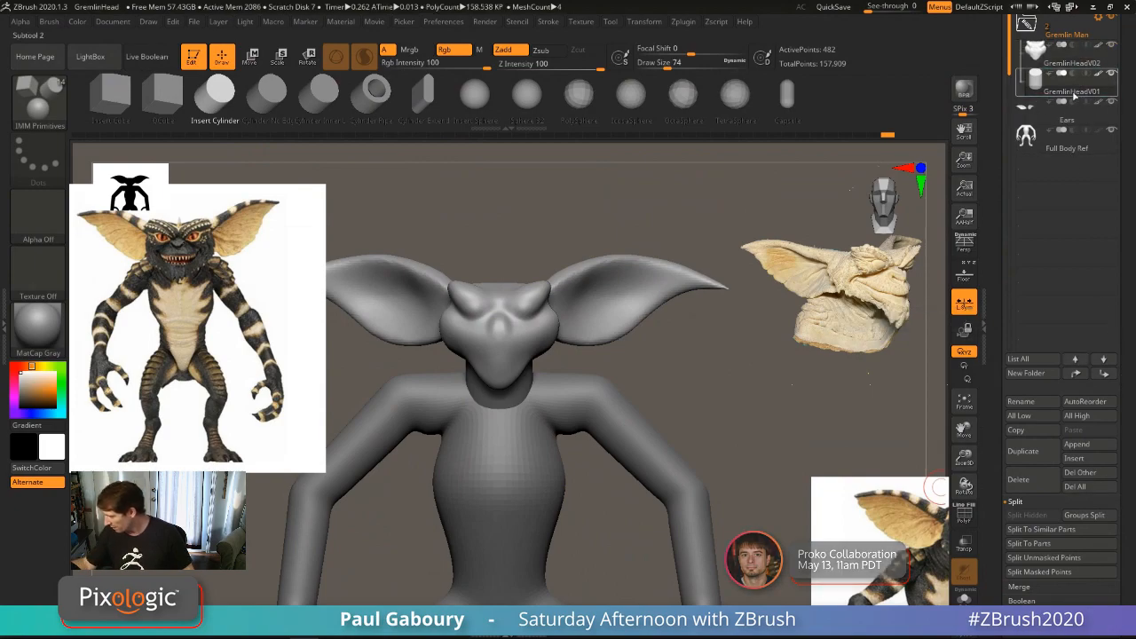
pyautogui.click(1022, 402)
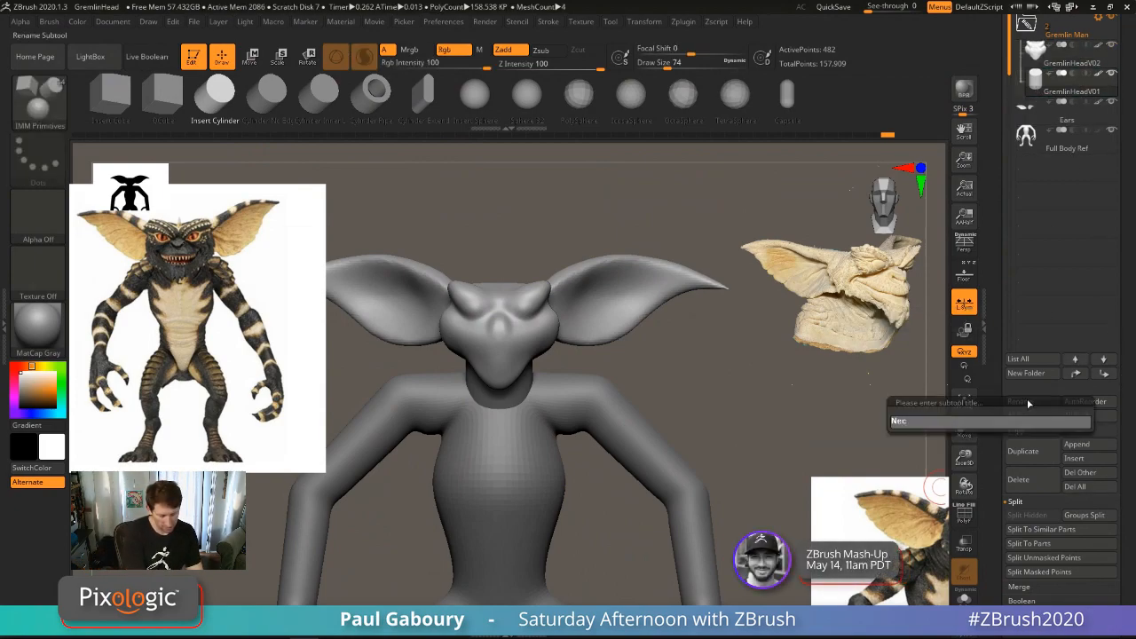
pyautogui.write('Neck')
pyautogui.press('Return')
# Step: Select the GremlinHeadV02 head subtool and duplicate it
pyautogui.press('f')
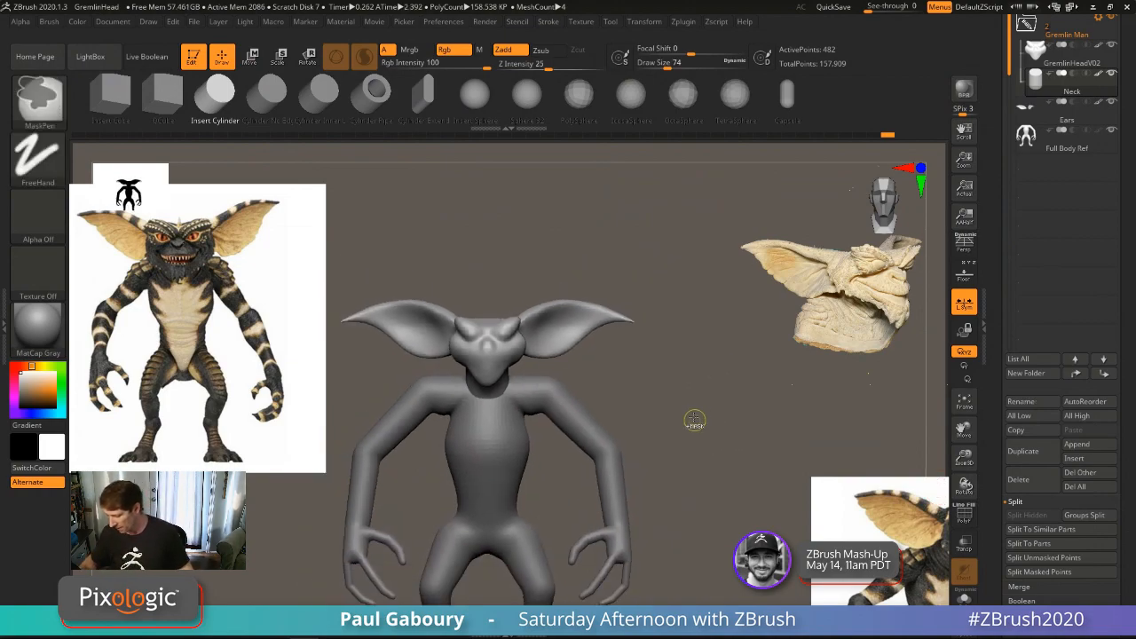
pyautogui.keyDown('alt'); pyautogui.click(840, 294); pyautogui.keyUp('alt')
pyautogui.moveTo(733, 424); pyautogui.dragTo(672, 403)
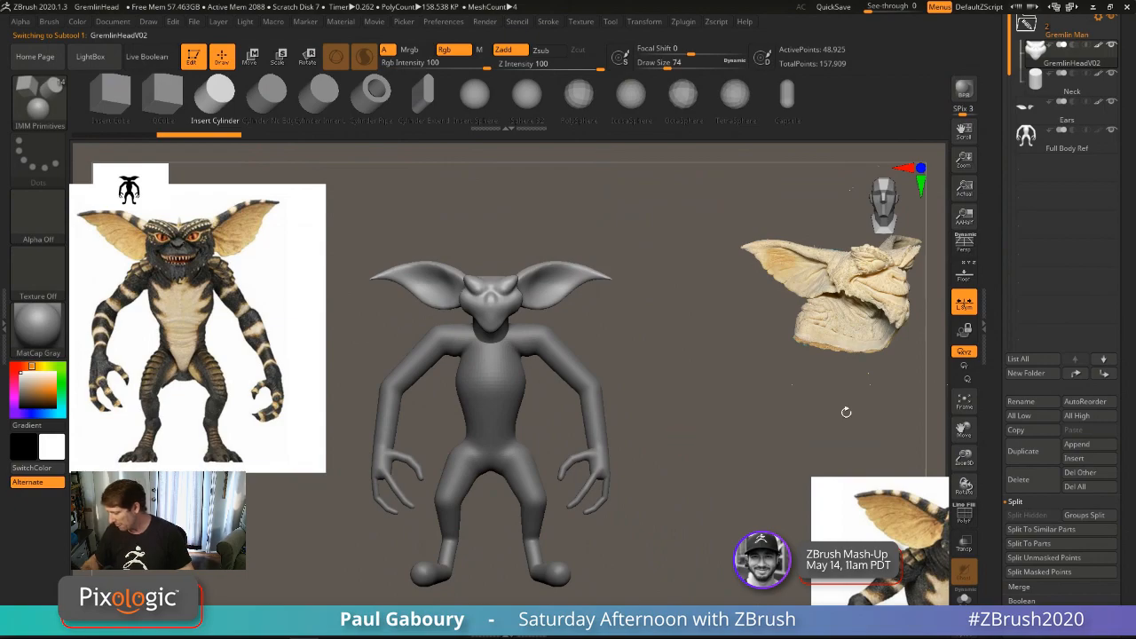
pyautogui.click(1034, 454)
# Step: Reset the gizmo's orientation, centre it on the duplicated head and move the head sideways beside the original
pyautogui.press('w')
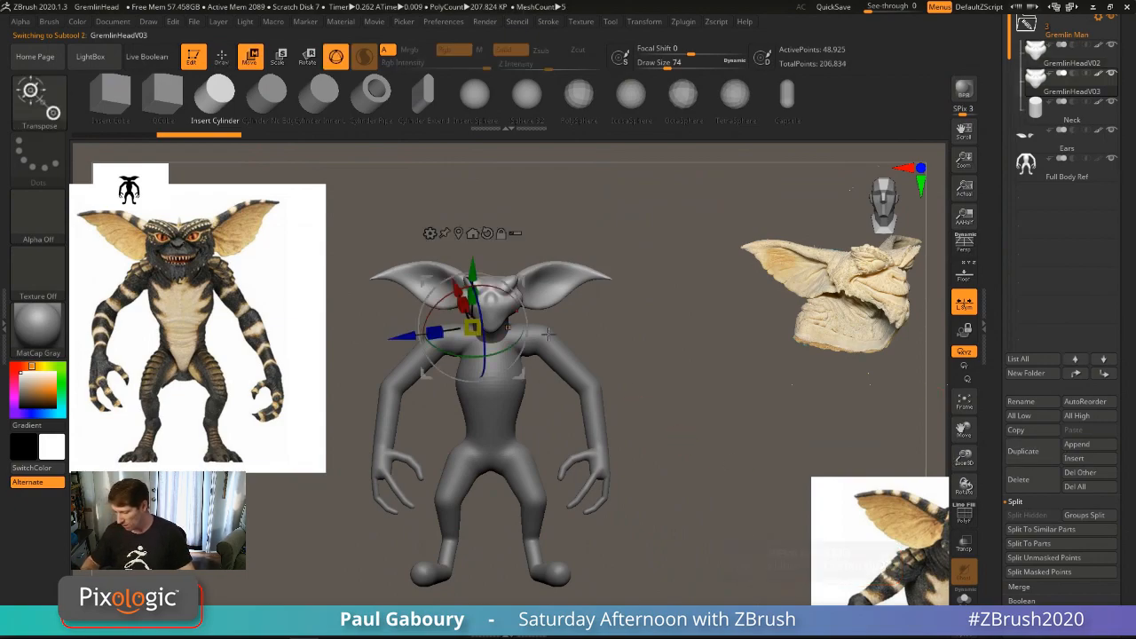
pyautogui.click(487, 233)
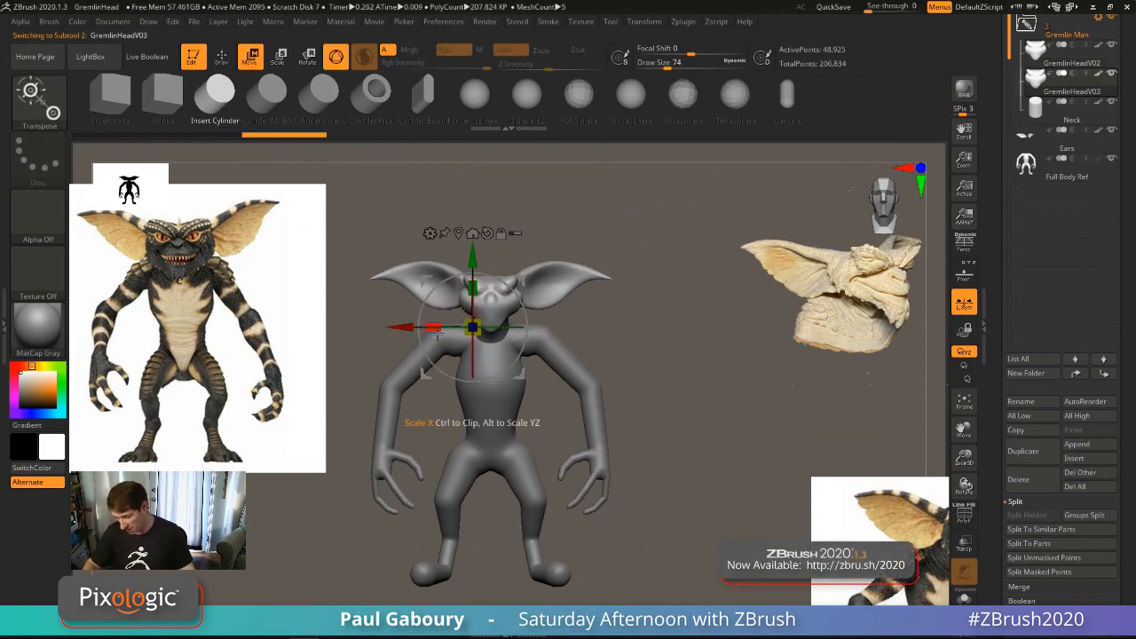
pyautogui.click(472, 232)
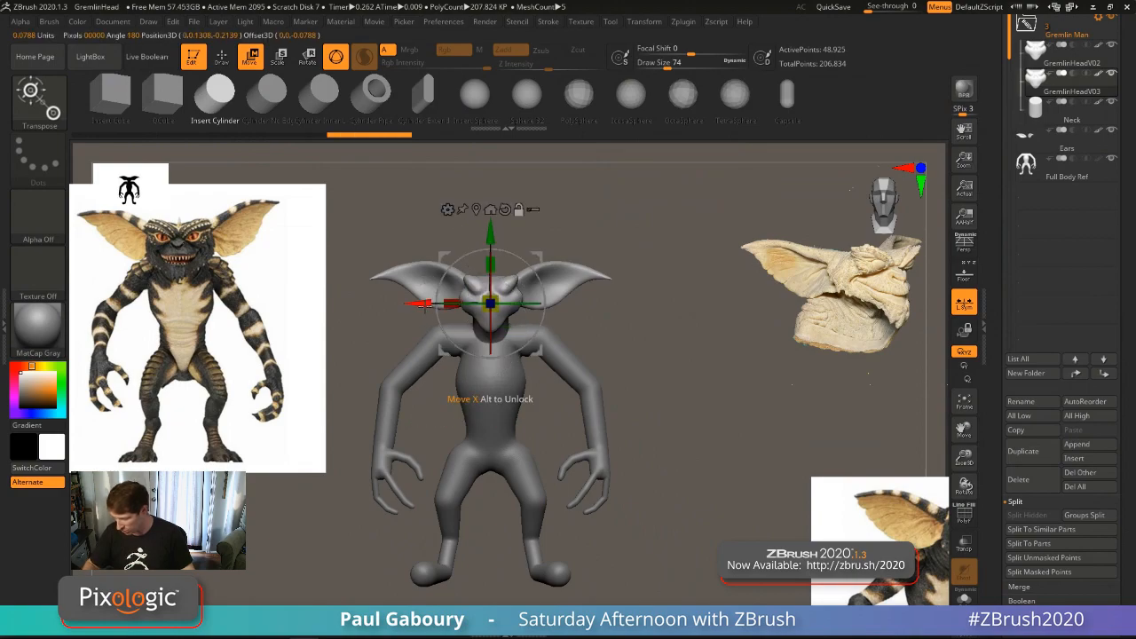
pyautogui.moveTo(421, 304); pyautogui.dragTo(489, 314)
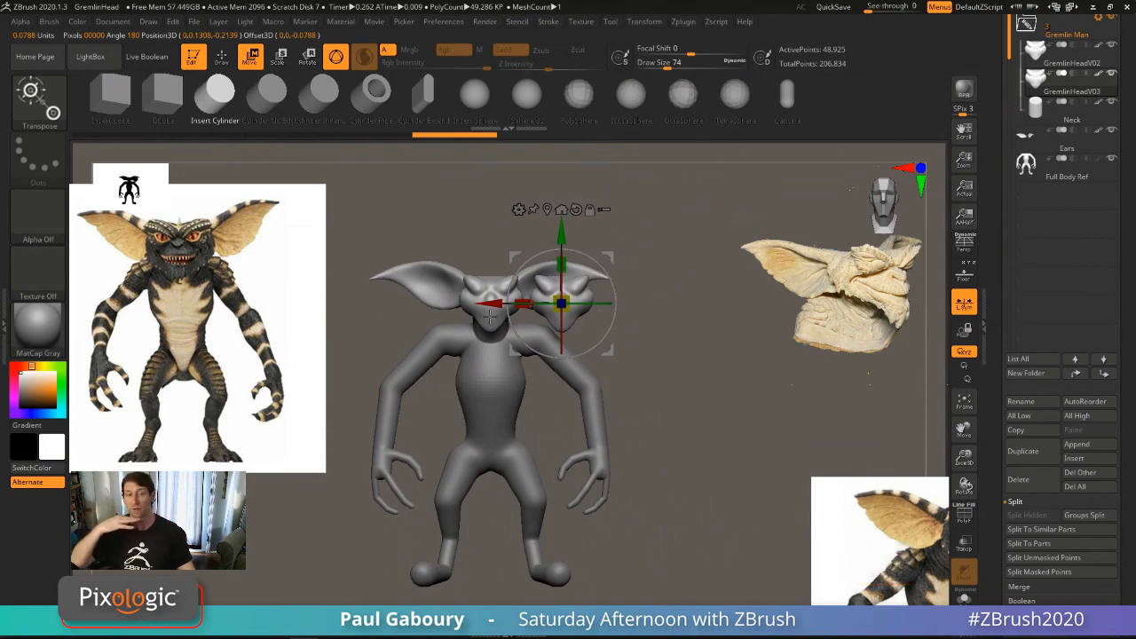
# Step: Copy the offset head repeatedly downward with the gizmo into a vertical stack beside the body
pyautogui.keyDown('ctrl'); pyautogui.moveTo(635, 235); pyautogui.dragTo(642, 264, button='right'); pyautogui.keyUp('ctrl')
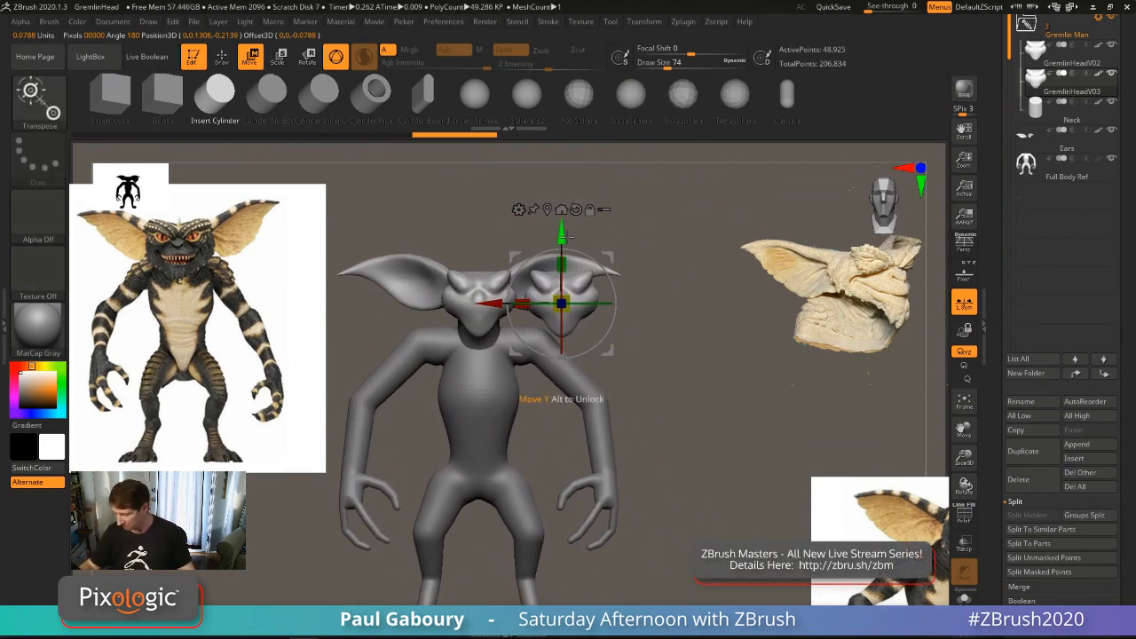
pyautogui.press('ctrl')
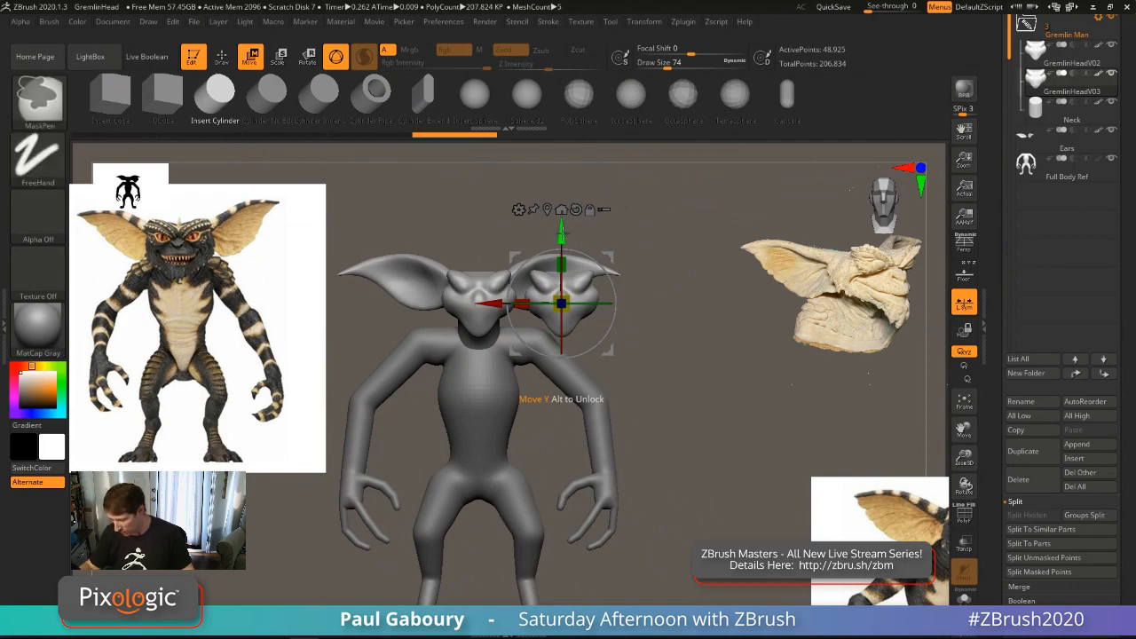
pyautogui.moveTo(565, 233)
pyautogui.keyDown('ctrl'); pyautogui.mouseDown()
pyautogui.moveTo(602, 531)
pyautogui.moveTo(639, 502)
pyautogui.moveTo(668, 419)
pyautogui.mouseUp(); pyautogui.keyUp('ctrl')
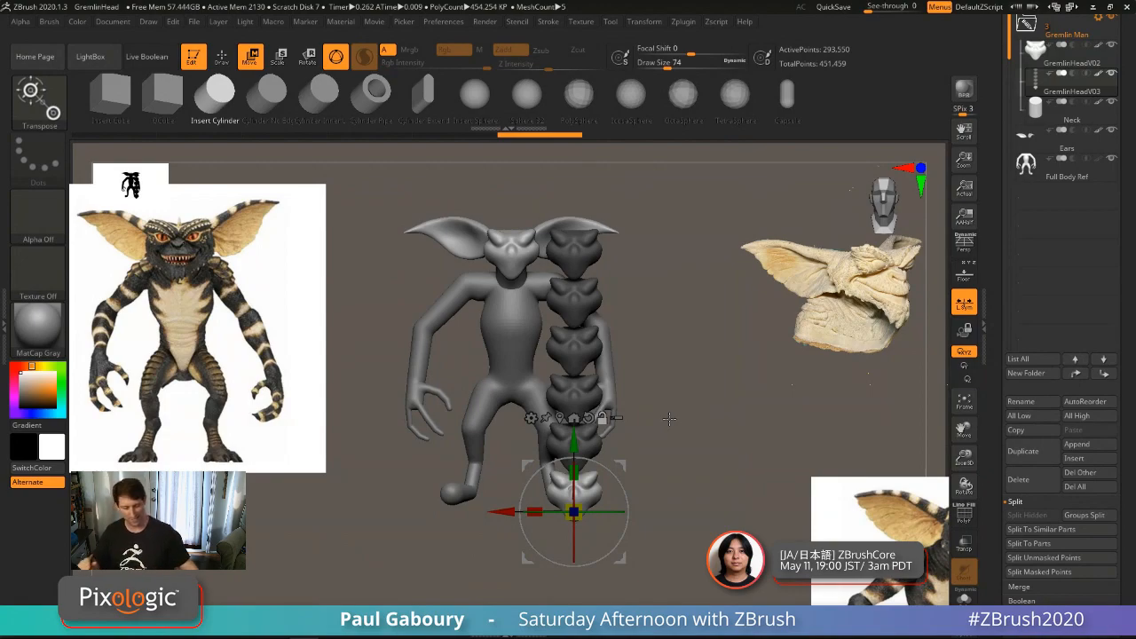
# Step: Undo the stacked head copies and the duplicate's sideways move
pyautogui.hotkey('ctrl', 'z')
pyautogui.hotkey('ctrl', 'z')
pyautogui.hotkey('ctrl', 'z')
# Step: Smooth the duplicated head around the nose and switch to the ClayBuildup brush to sculpt it
pyautogui.keyDown('alt'); pyautogui.moveTo(689, 435); pyautogui.dragTo(653, 401); pyautogui.keyUp('alt')
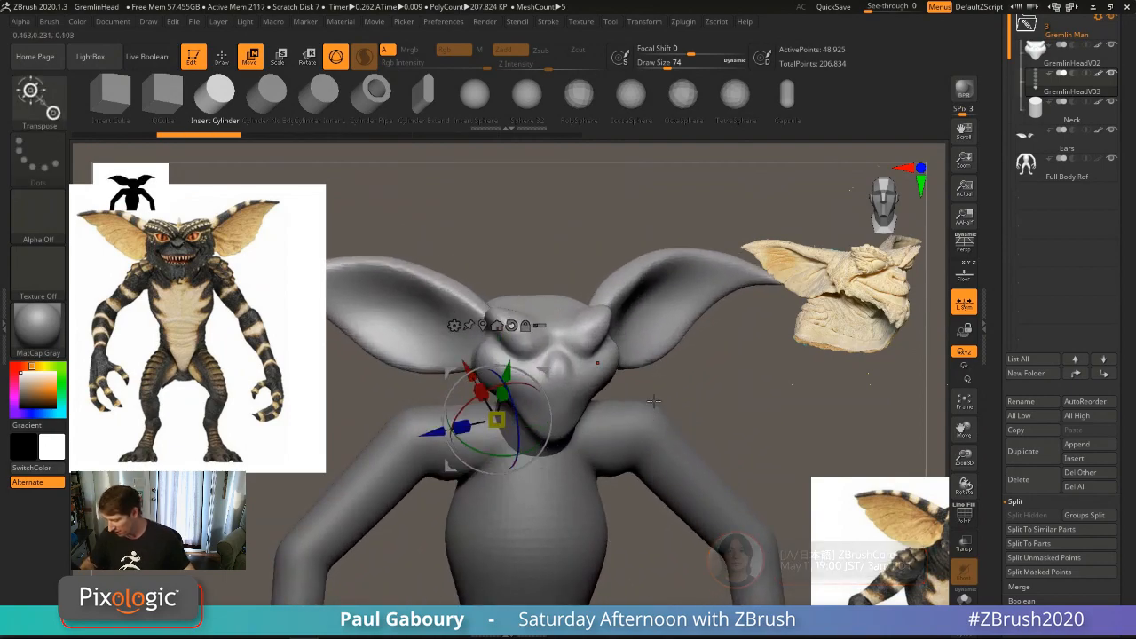
pyautogui.press('q')
pyautogui.keyDown('ctrl'); pyautogui.moveTo(556, 375); pyautogui.dragTo(561, 371, button='right'); pyautogui.keyUp('ctrl')
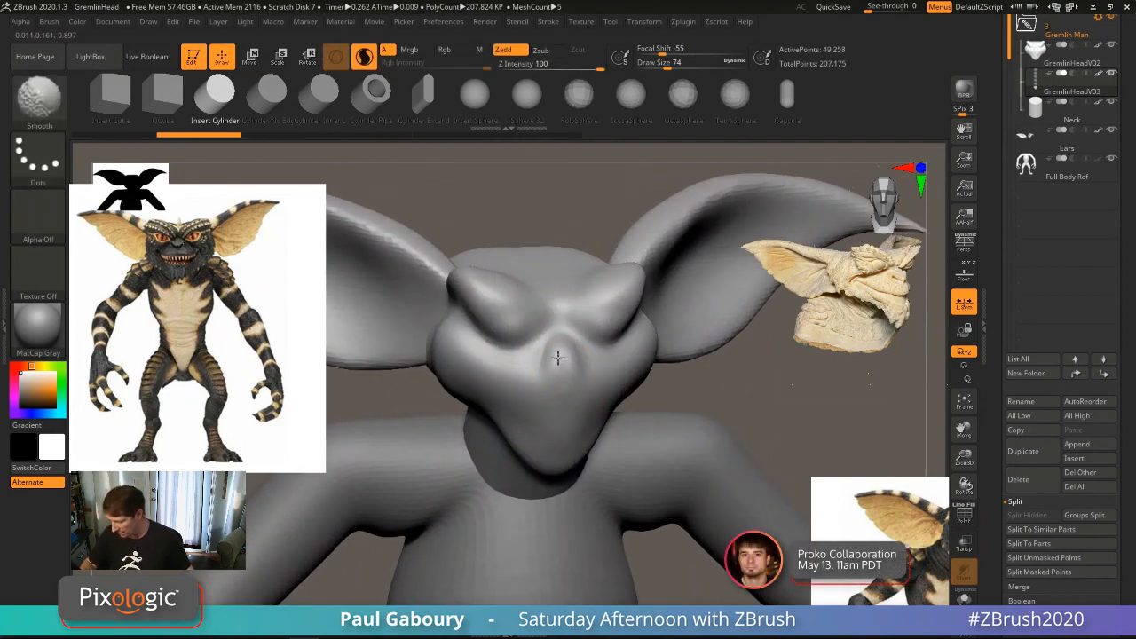
pyautogui.press('b')
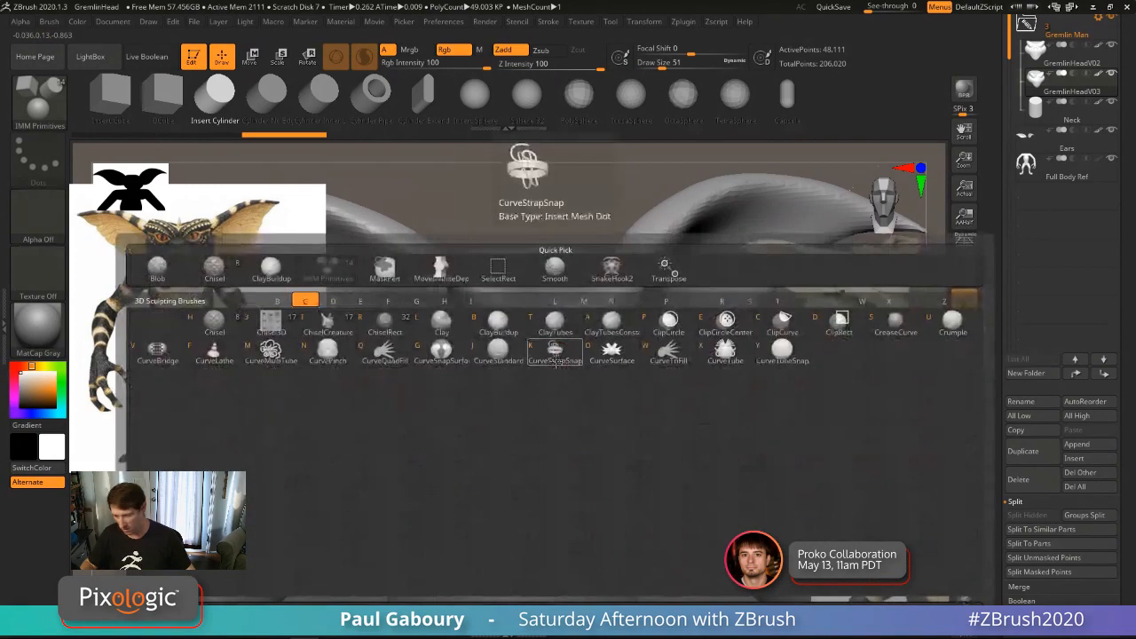
pyautogui.press('b')
pyautogui.keyDown('shift'); pyautogui.moveTo(550, 338); pyautogui.dragTo(559, 341); pyautogui.keyUp('shift')
pyautogui.press('s')
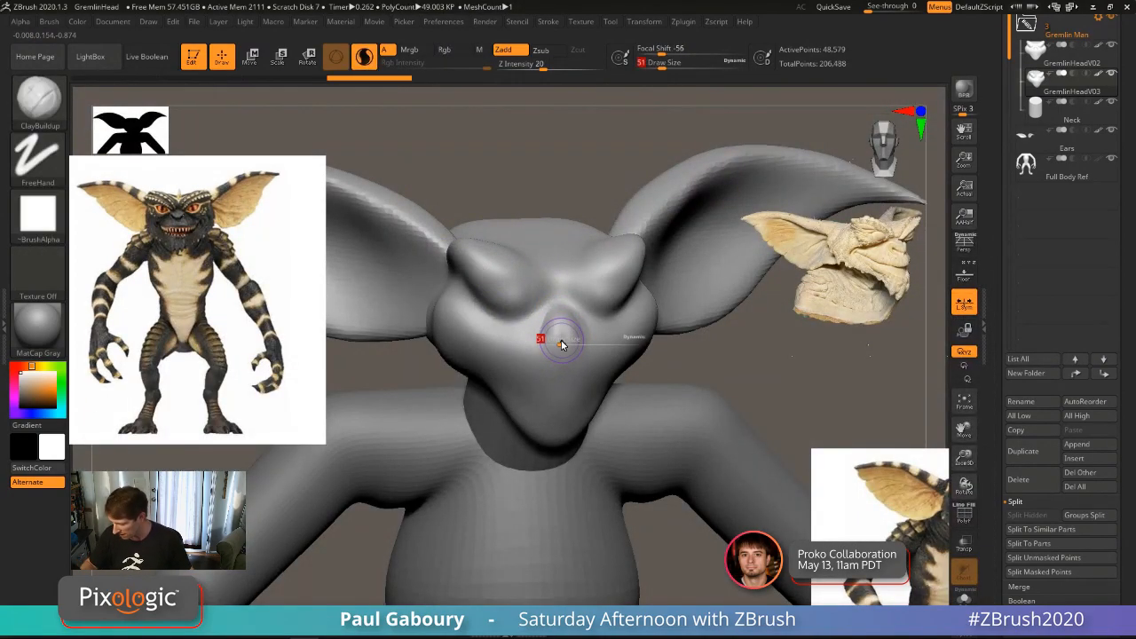
pyautogui.click(562, 341)
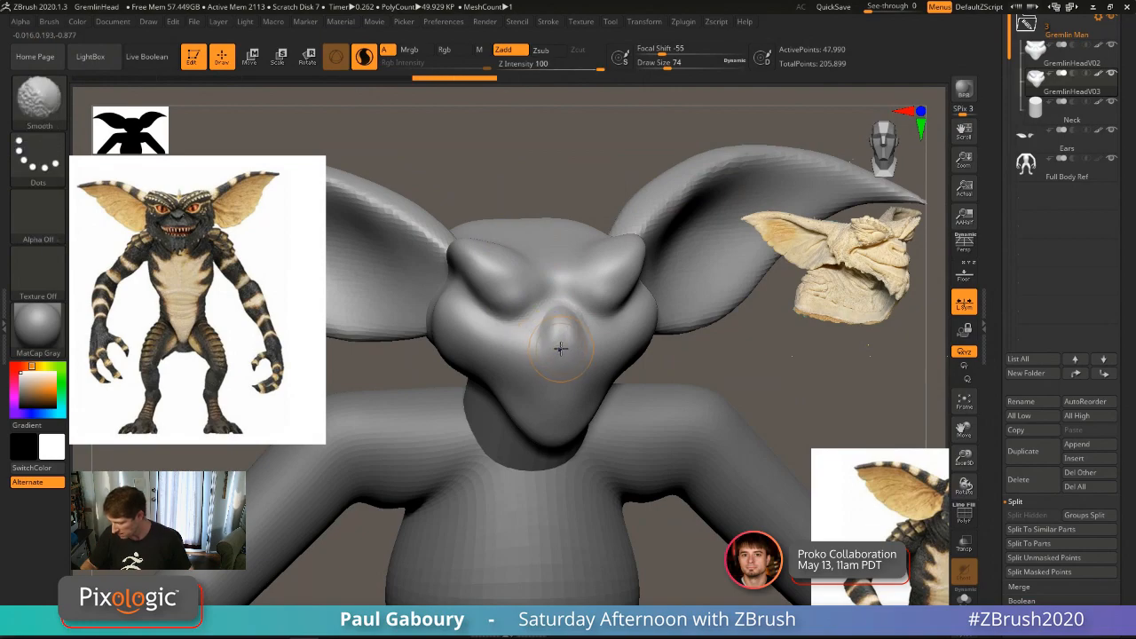
# Step: Display the duplicated head's wireframe and undo the sculpting strokes around its nose
pyautogui.moveTo(555, 343); pyautogui.dragTo(609, 369, button='right')
pyautogui.hotkey('shift', 'f')
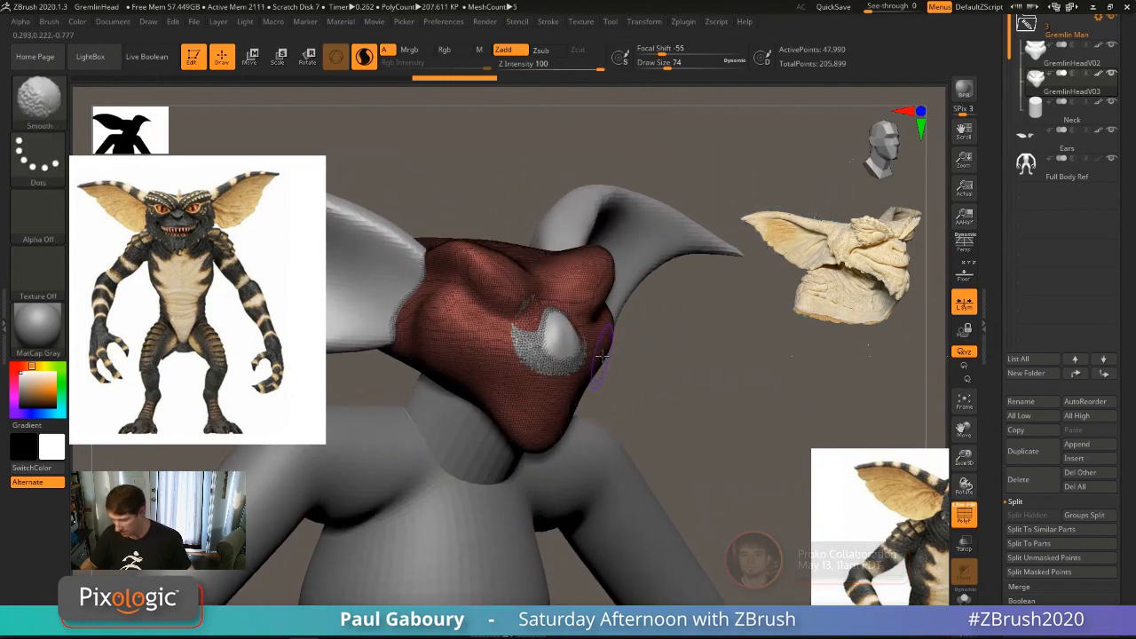
pyautogui.hotkey('ctrl', 'z')
pyautogui.hotkey('ctrl', 'z')
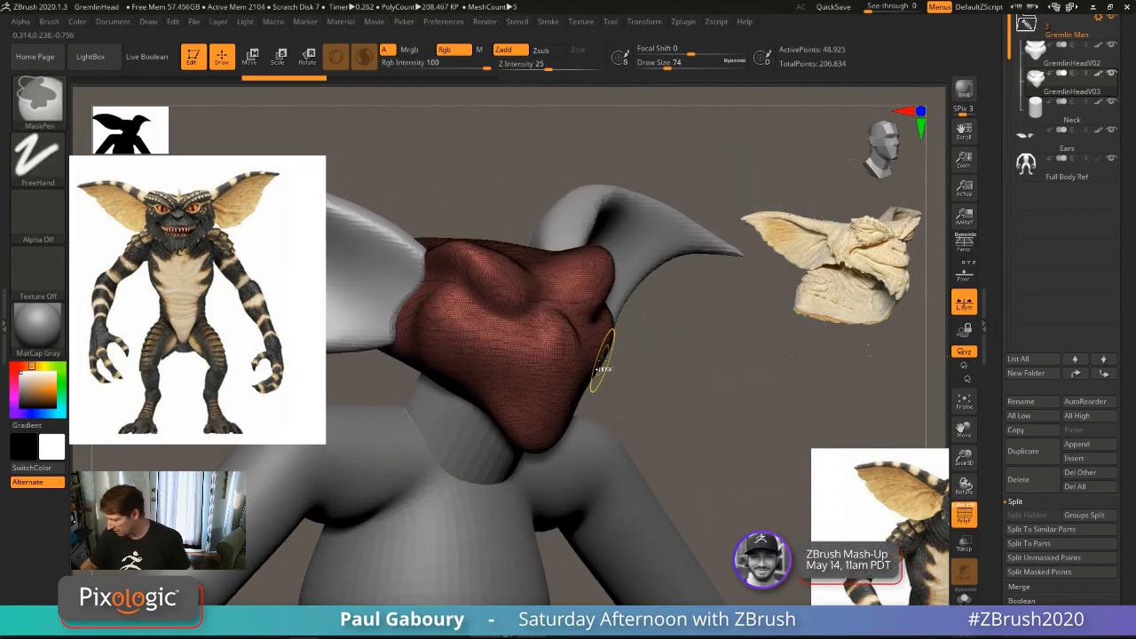
pyautogui.hotkey('ctrl', 'z')
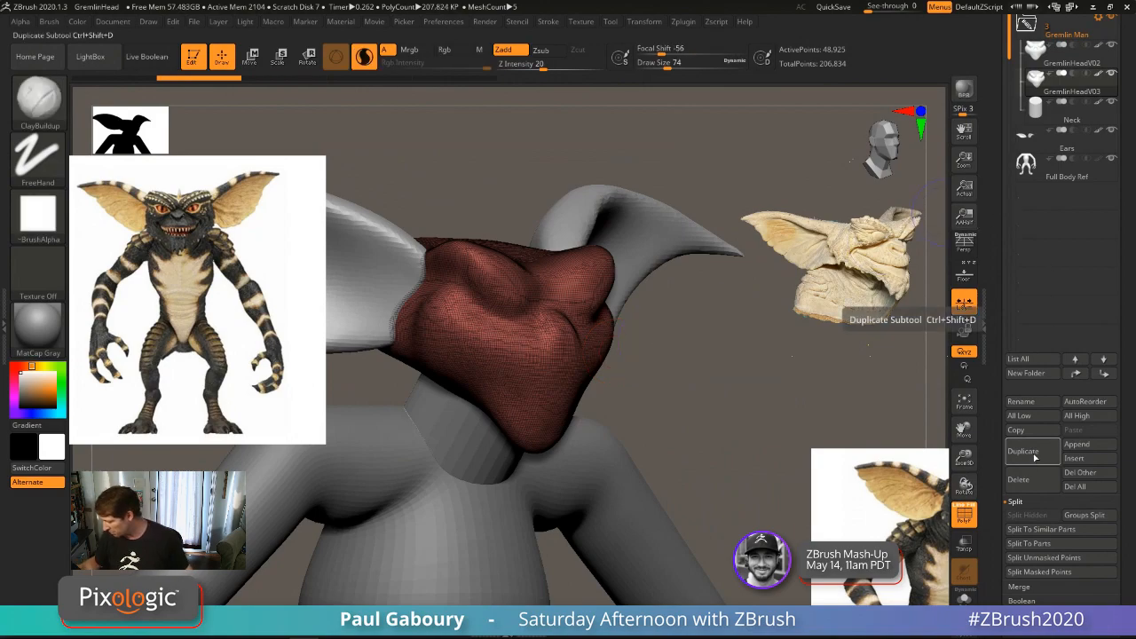
# Step: Delete the duplicated head subtool, smooth the remaining head around the nose and re-DynaMesh it
pyautogui.click(1018, 480)
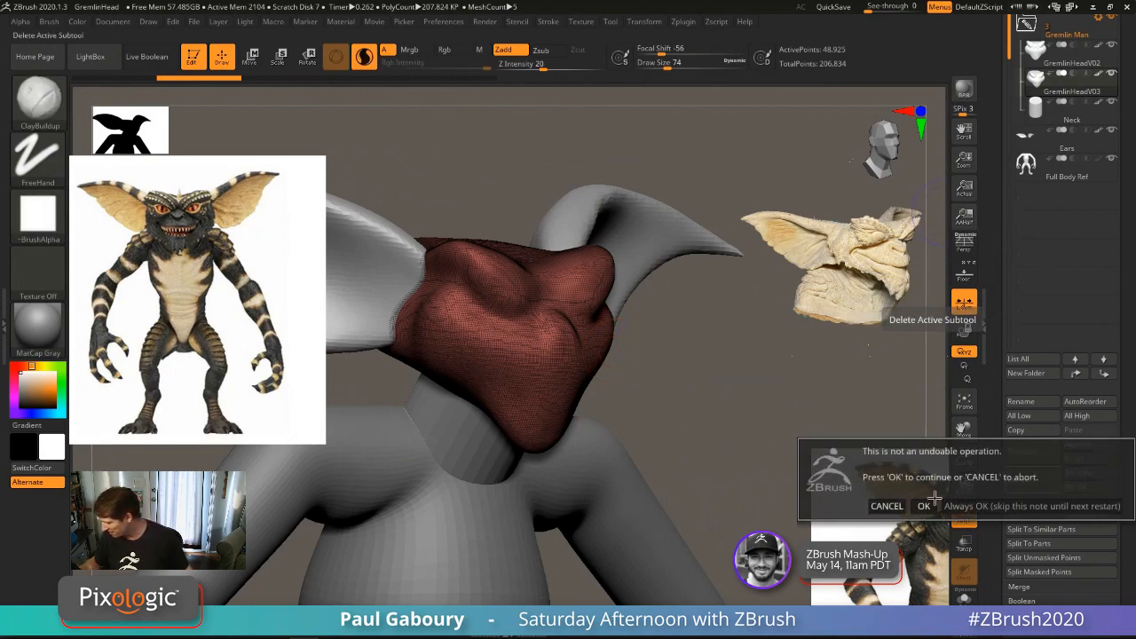
pyautogui.click(924, 499)
pyautogui.moveTo(566, 334)
pyautogui.keyDown('shift'); pyautogui.mouseDown()
pyautogui.moveTo(543, 341)
pyautogui.moveTo(564, 332)
pyautogui.mouseUp(); pyautogui.keyUp('shift')
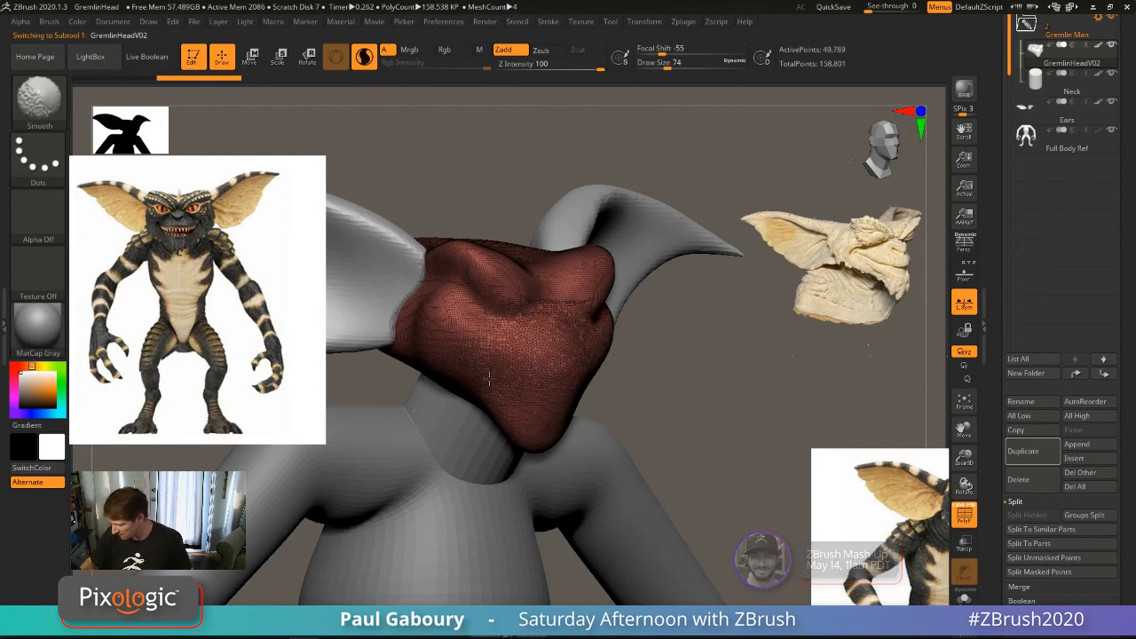
pyautogui.keyDown('ctrl'); pyautogui.moveTo(707, 374); pyautogui.dragTo(734, 426); pyautogui.keyUp('ctrl')
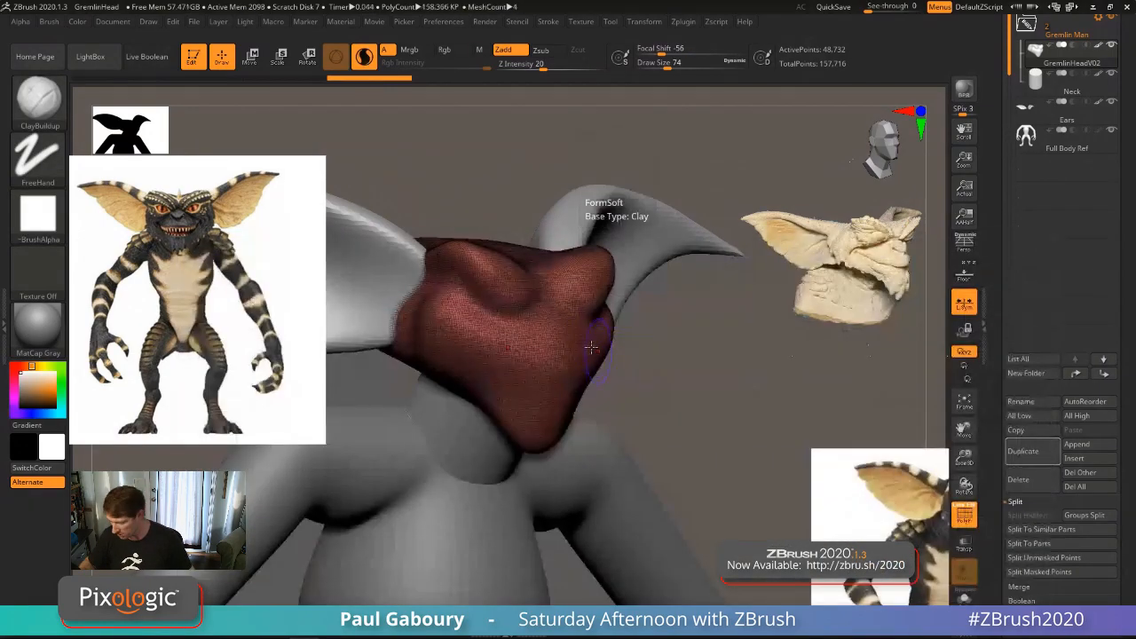
# Step: Sculpt the nose bridge with ClayBuildup at draw size 27, turn off Sculptris Pro and smooth the area
pyautogui.press('s')
pyautogui.moveTo(562, 332)
pyautogui.mouseDown()
pyautogui.moveTo(500, 306)
pyautogui.moveTo(533, 326)
pyautogui.mouseUp()
pyautogui.press('s')
pyautogui.moveTo(535, 320); pyautogui.dragTo(549, 309, button='right')
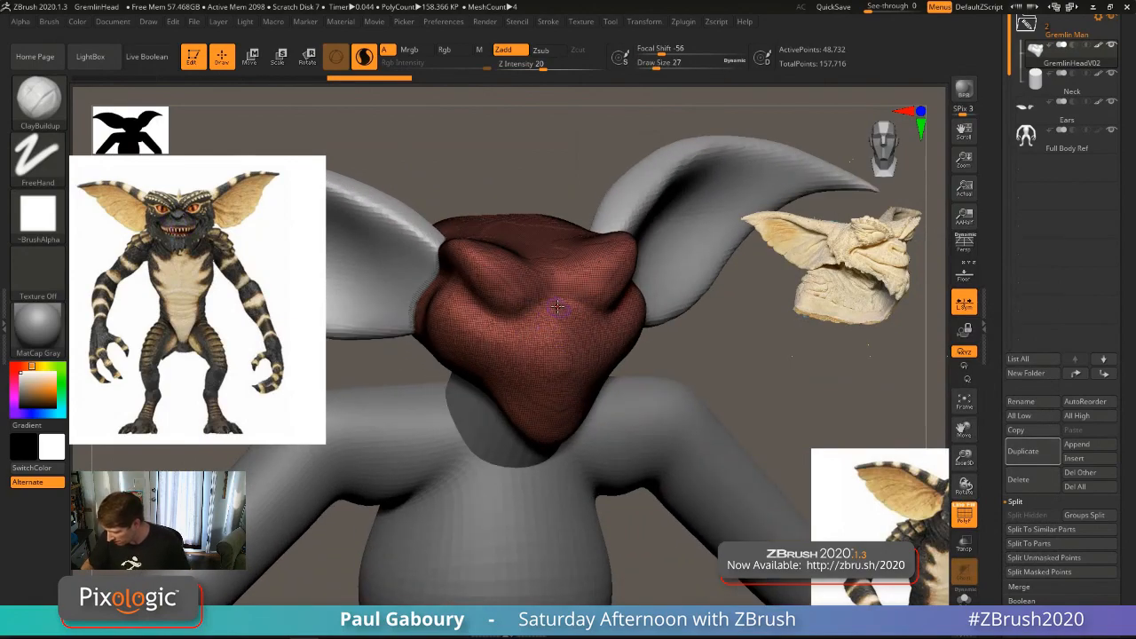
pyautogui.moveTo(549, 316); pyautogui.dragTo(577, 307)
pyautogui.click(366, 60)
pyautogui.keyDown('shift'); pyautogui.moveTo(631, 336); pyautogui.dragTo(665, 362); pyautogui.keyUp('shift')
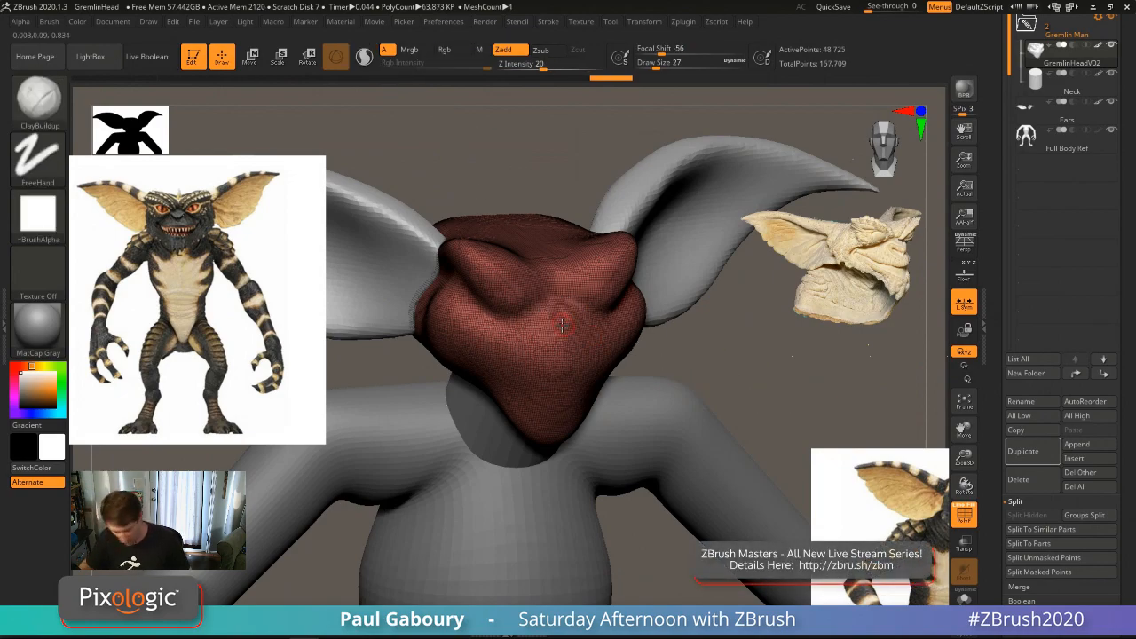
# Step: Build up the nose tip and nostrils with ClayBuildup at draw size 18 and re-DynaMesh the head
pyautogui.moveTo(563, 320)
pyautogui.mouseDown()
pyautogui.moveTo(543, 312)
pyautogui.moveTo(556, 305)
pyautogui.mouseUp()
pyautogui.press('b')
pyautogui.press('s')
pyautogui.moveTo(553, 324); pyautogui.dragTo(575, 328, button='right')
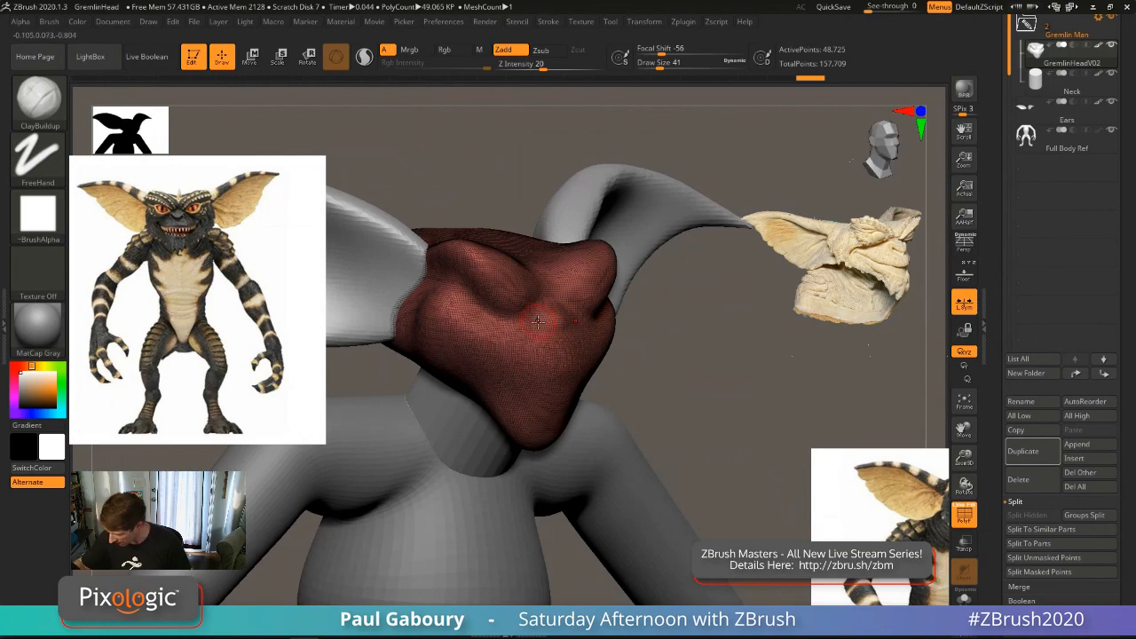
pyautogui.press('s')
pyautogui.moveTo(555, 321)
pyautogui.mouseDown()
pyautogui.moveTo(572, 327)
pyautogui.moveTo(551, 325)
pyautogui.moveTo(546, 305)
pyautogui.moveTo(568, 321)
pyautogui.mouseUp()
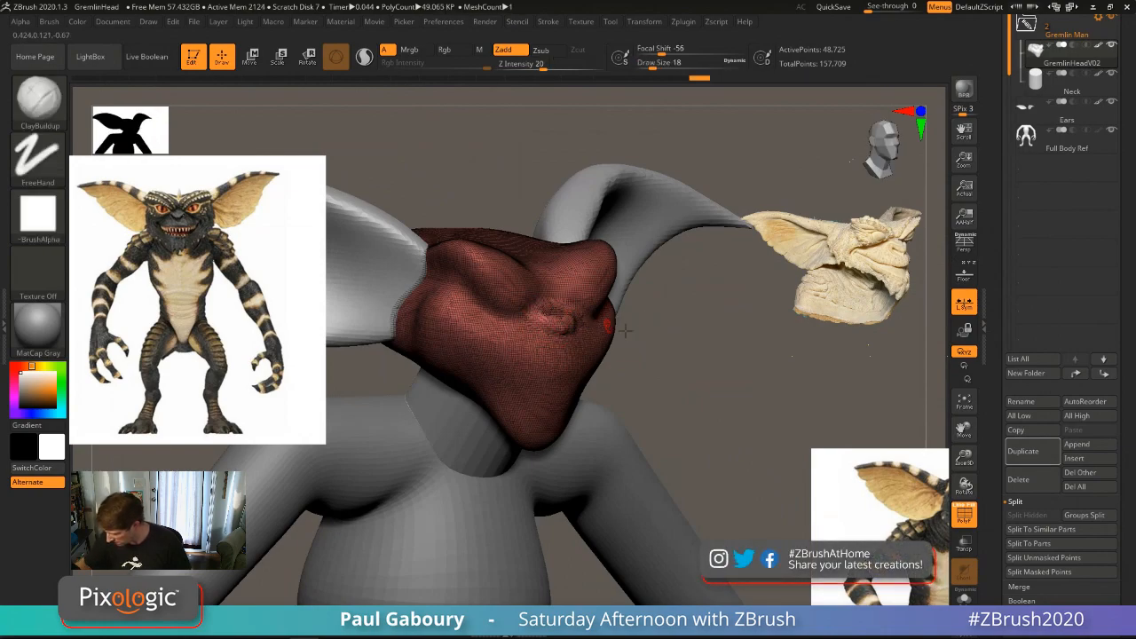
pyautogui.keyDown('ctrl'); pyautogui.moveTo(691, 359); pyautogui.dragTo(721, 415); pyautogui.keyUp('ctrl')
# Step: Hide the wireframe, refine and smooth the rims around the nostrils, and re-DynaMesh the head
pyautogui.hotkey('shift', 'f')
pyautogui.moveTo(702, 406); pyautogui.dragTo(643, 399, button='right')
pyautogui.moveTo(643, 399)
pyautogui.keyDown('ctrl'); pyautogui.mouseDown(button='right')
pyautogui.moveTo(642, 371)
pyautogui.moveTo(612, 355)
pyautogui.moveTo(611, 391)
pyautogui.moveTo(618, 368)
pyautogui.moveTo(639, 359)
pyautogui.mouseUp(button='right'); pyautogui.keyUp('ctrl')
pyautogui.keyDown('shift'); pyautogui.moveTo(565, 335); pyautogui.dragTo(579, 341); pyautogui.keyUp('shift')
pyautogui.moveTo(579, 341); pyautogui.dragTo(541, 308, button='right')
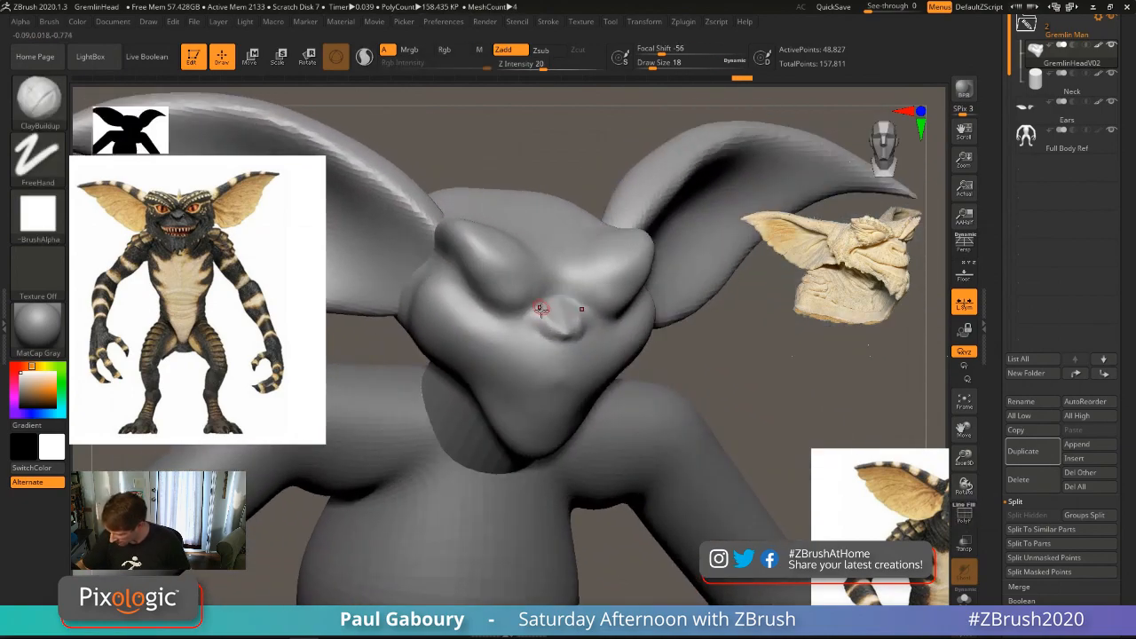
pyautogui.keyDown('shift'); pyautogui.moveTo(568, 325); pyautogui.dragTo(544, 309); pyautogui.keyUp('shift')
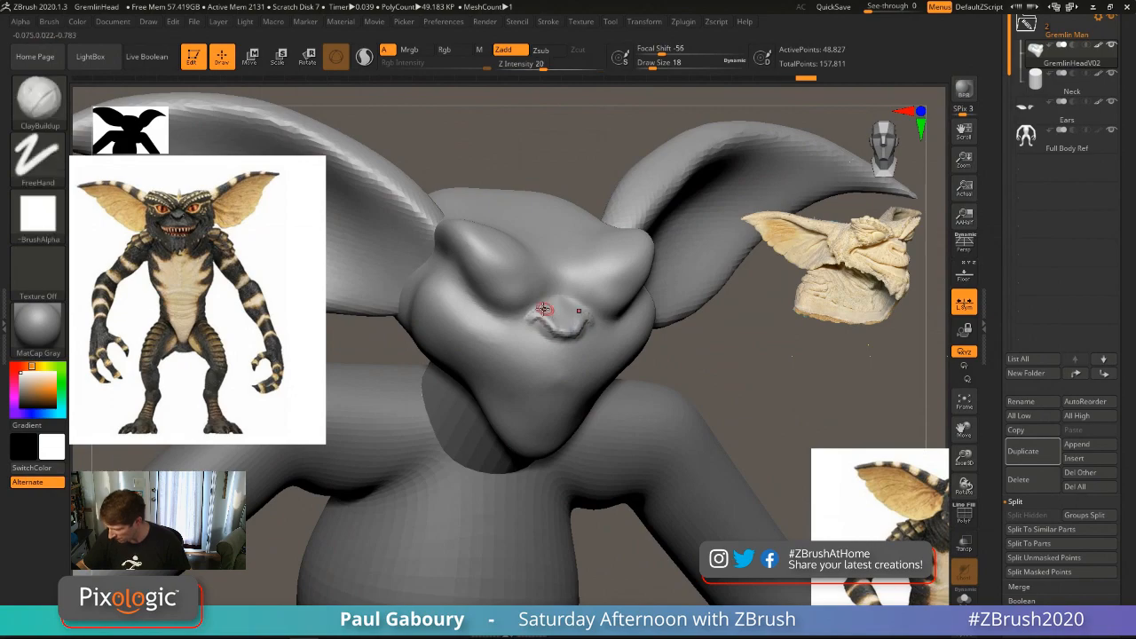
pyautogui.keyDown('ctrl'); pyautogui.moveTo(707, 381); pyautogui.dragTo(755, 405); pyautogui.keyUp('ctrl')
# Step: Sculpt and smooth the areas beneath the brows beside the nose at draw size 49 and re-DynaMesh the head
pyautogui.keyDown('shift'); pyautogui.moveTo(756, 406); pyautogui.dragTo(728, 390, button='right'); pyautogui.keyUp('shift')
pyautogui.moveTo(728, 390)
pyautogui.keyDown('ctrl'); pyautogui.mouseDown(button='right')
pyautogui.moveTo(691, 357)
pyautogui.moveTo(711, 381)
pyautogui.mouseUp(button='right'); pyautogui.keyUp('ctrl')
pyautogui.moveTo(623, 383); pyautogui.dragTo(591, 358, button='right')
pyautogui.press('s')
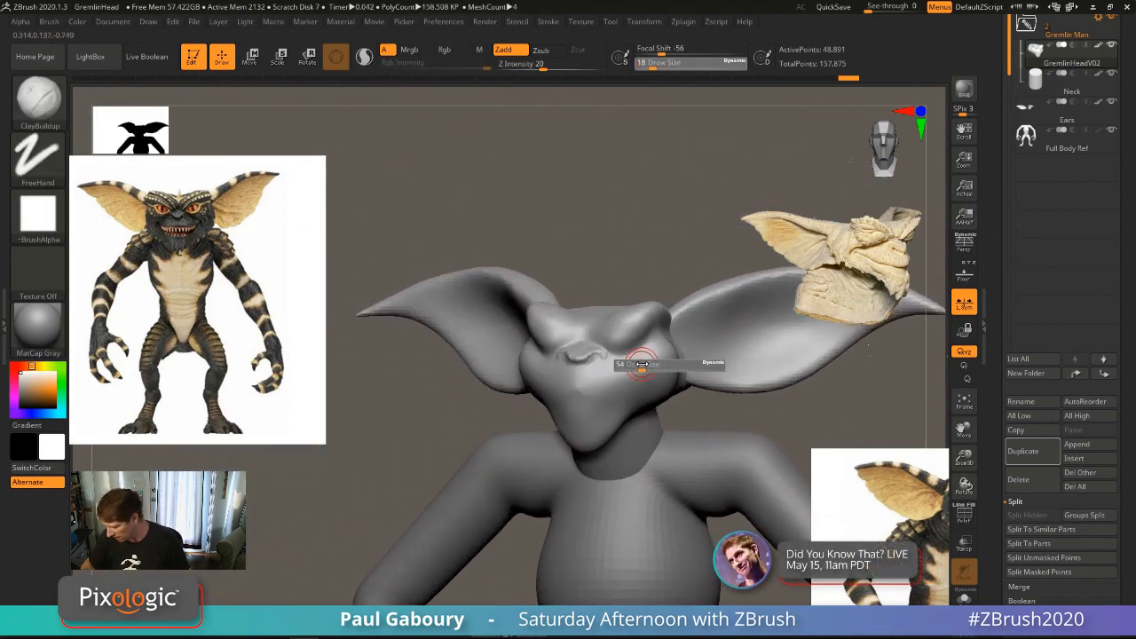
pyautogui.moveTo(643, 365); pyautogui.dragTo(639, 365)
pyautogui.keyDown('ctrl'); pyautogui.moveTo(639, 365); pyautogui.dragTo(629, 359, button='right'); pyautogui.keyUp('ctrl')
pyautogui.moveTo(616, 355)
pyautogui.mouseDown()
pyautogui.moveTo(659, 330)
pyautogui.moveTo(641, 303)
pyautogui.moveTo(659, 335)
pyautogui.moveTo(635, 311)
pyautogui.moveTo(657, 309)
pyautogui.moveTo(650, 324)
pyautogui.moveTo(643, 299)
pyautogui.moveTo(614, 330)
pyautogui.moveTo(657, 330)
pyautogui.mouseUp()
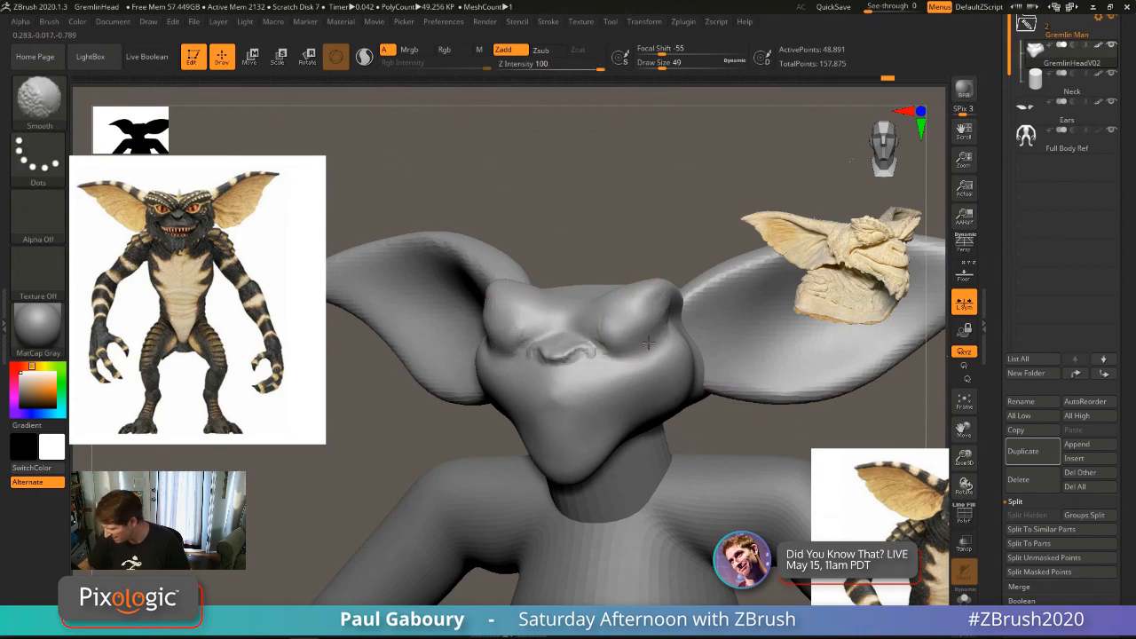
pyautogui.press('ctrl')
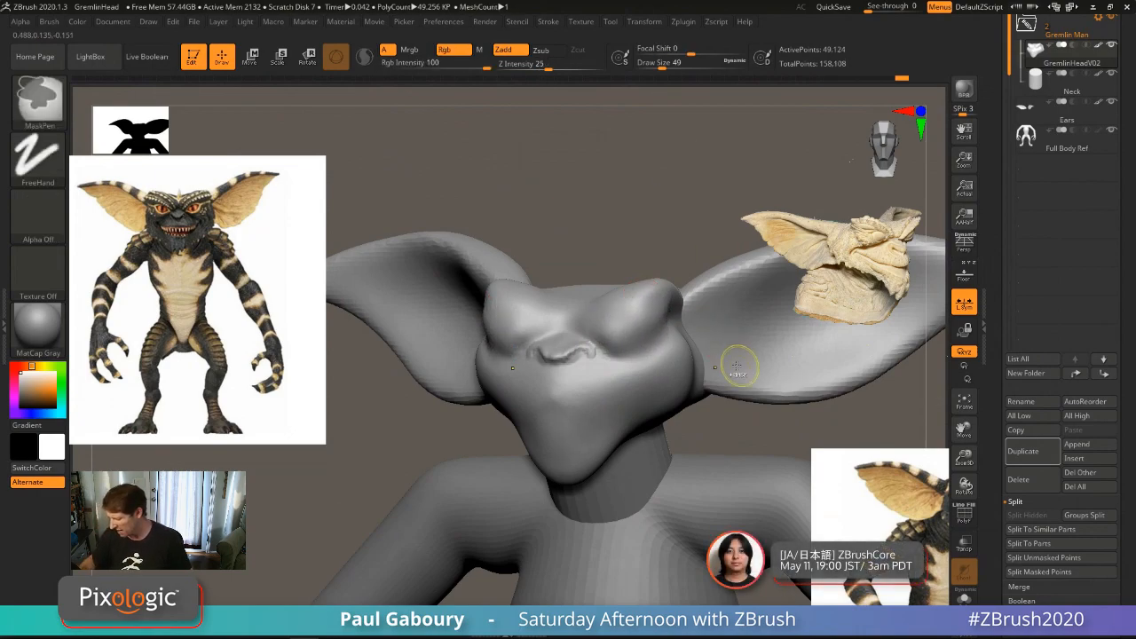
# Step: Build up and smooth the muzzle below the nose with ClayBuildup at draw size 80
pyautogui.keyDown('ctrl'); pyautogui.moveTo(737, 366); pyautogui.dragTo(661, 383, button='right'); pyautogui.keyUp('ctrl')
pyautogui.press('s')
pyautogui.moveTo(640, 408)
pyautogui.mouseDown()
pyautogui.moveTo(633, 385)
pyautogui.moveTo(622, 402)
pyautogui.mouseUp()
pyautogui.moveTo(631, 394); pyautogui.dragTo(662, 391, button='right')
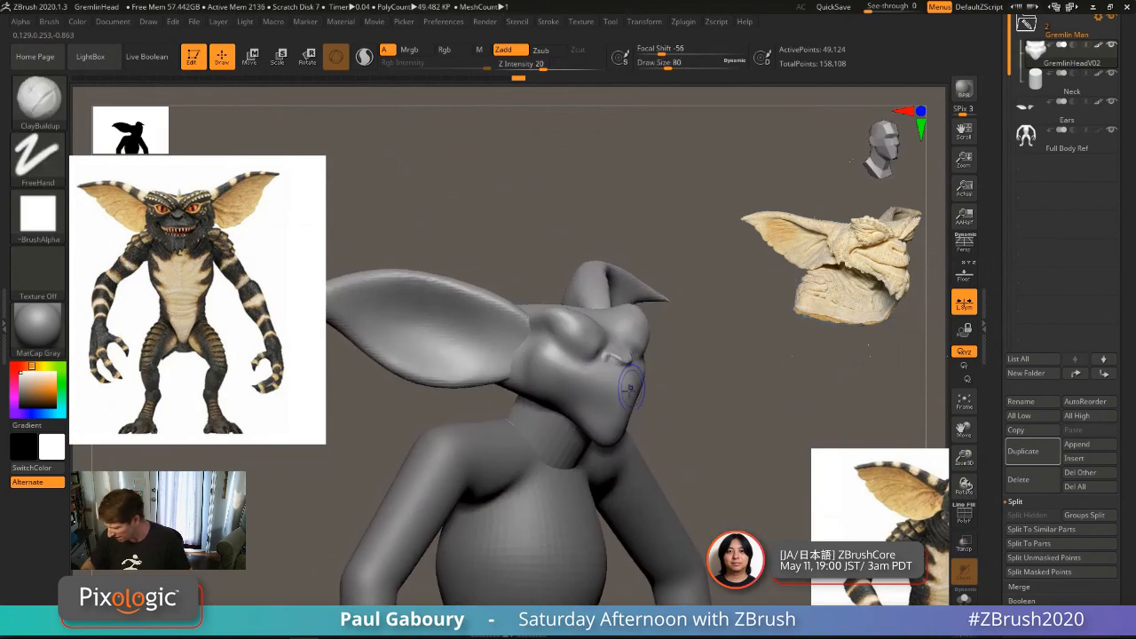
pyautogui.keyDown('shift'); pyautogui.moveTo(626, 395); pyautogui.dragTo(603, 432); pyautogui.keyUp('shift')
pyautogui.moveTo(603, 432)
pyautogui.mouseDown(button='right')
pyautogui.moveTo(643, 399)
pyautogui.moveTo(609, 385)
pyautogui.mouseUp(button='right')
pyautogui.moveTo(626, 386); pyautogui.dragTo(624, 362)
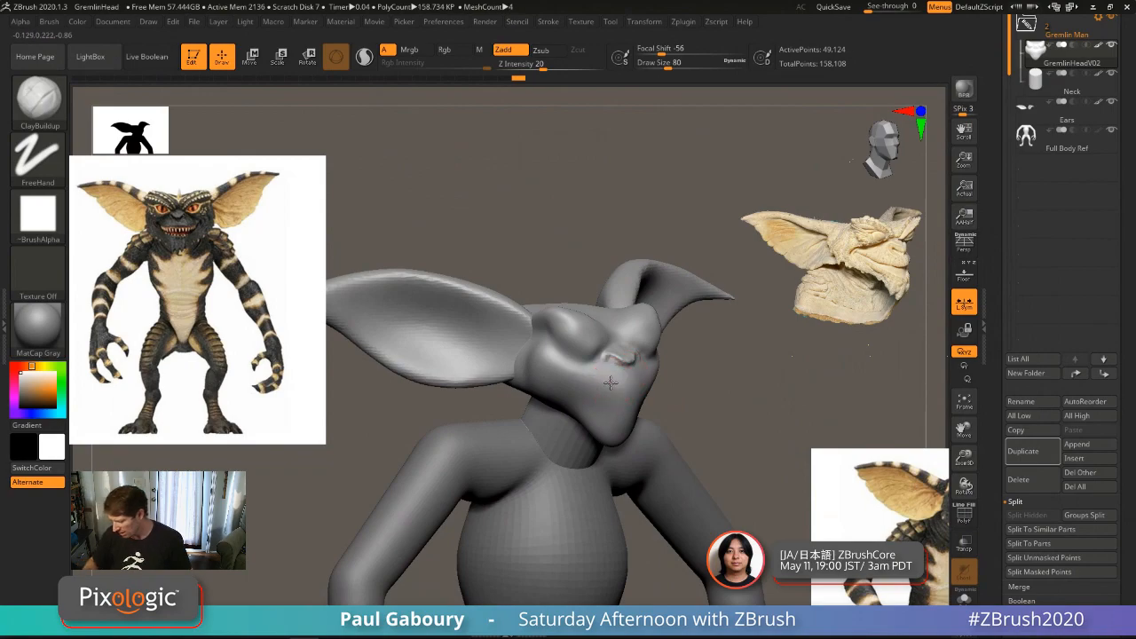
pyautogui.moveTo(623, 373)
pyautogui.mouseDown(button='right')
pyautogui.moveTo(591, 378)
pyautogui.moveTo(582, 358)
pyautogui.mouseUp(button='right')
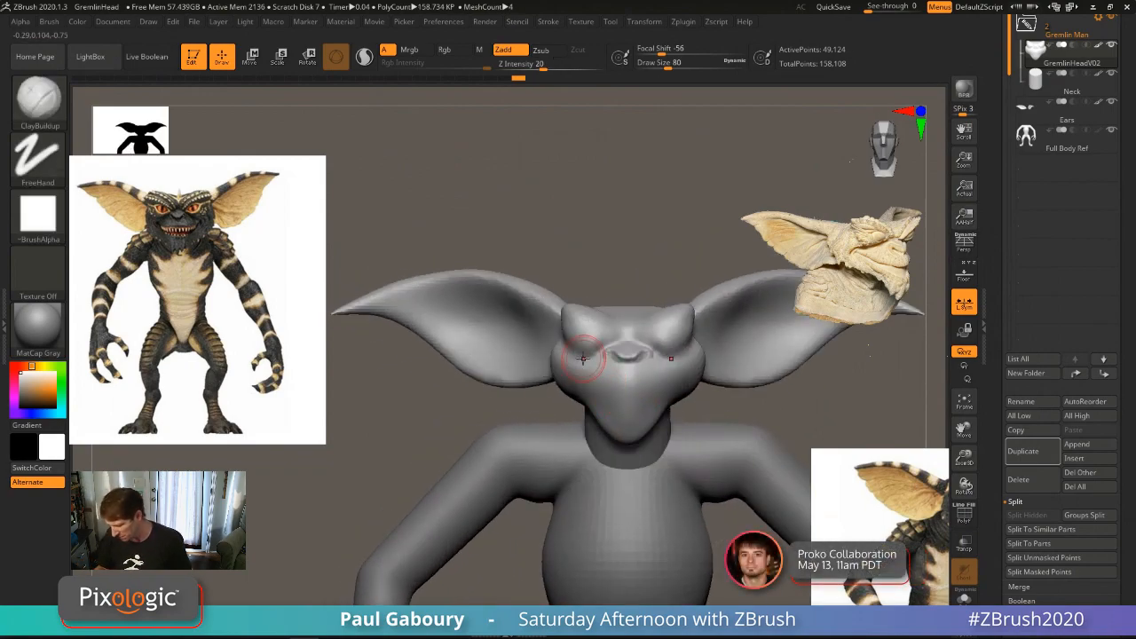
# Step: Try carving a mouth line across the muzzle with the DamStandard brush at draw size 33
pyautogui.press('b')
pyautogui.press('d')
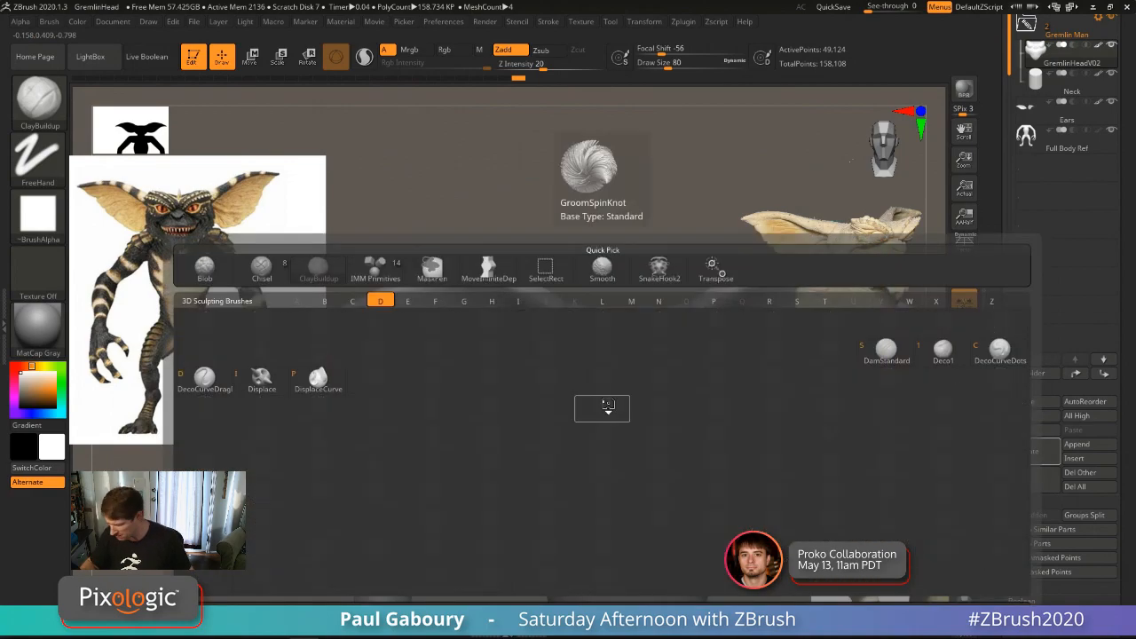
pyautogui.press('s')
pyautogui.press('s')
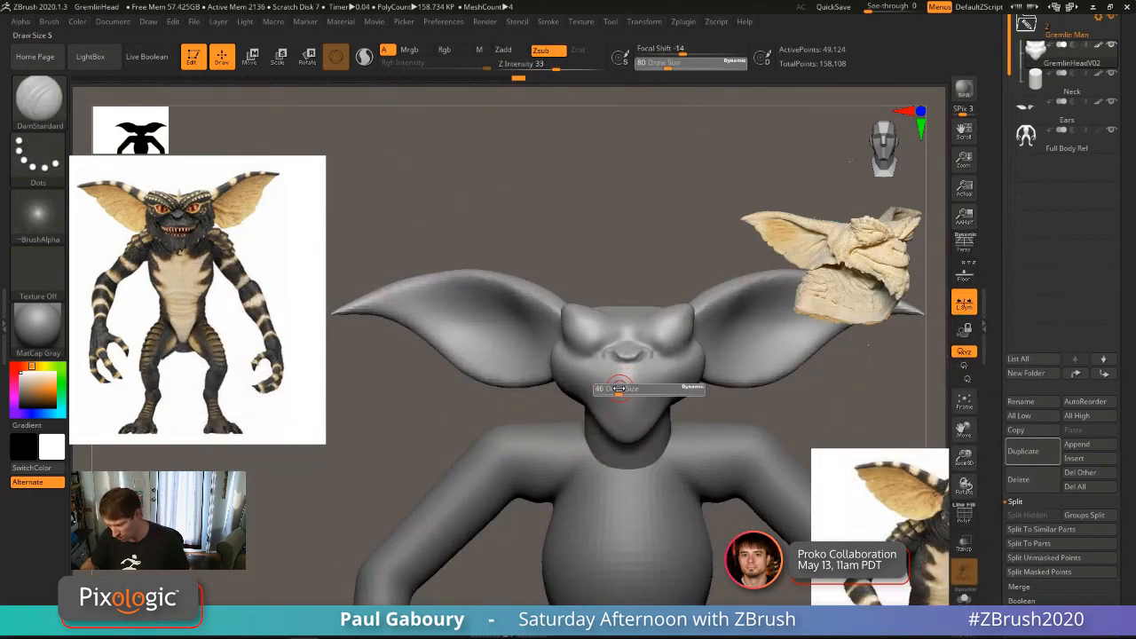
pyautogui.moveTo(618, 387)
pyautogui.mouseDown()
pyautogui.moveTo(608, 387)
pyautogui.moveTo(652, 389)
pyautogui.mouseUp()
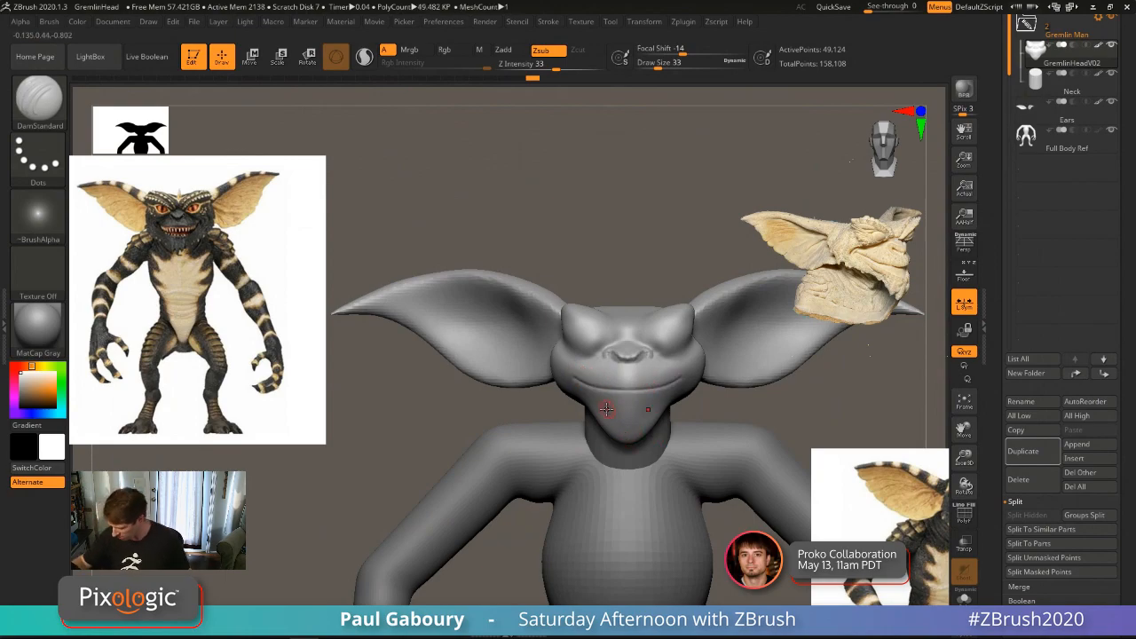
pyautogui.moveTo(581, 384); pyautogui.dragTo(649, 413)
pyautogui.moveTo(694, 459)
pyautogui.mouseDown()
pyautogui.moveTo(727, 435)
pyautogui.moveTo(706, 411)
pyautogui.moveTo(677, 406)
pyautogui.moveTo(698, 424)
pyautogui.mouseUp()
# Step: Undo the mouth line strokes on the muzzle
pyautogui.hotkey('ctrl', 'z')
pyautogui.hotkey('ctrl', 'z')
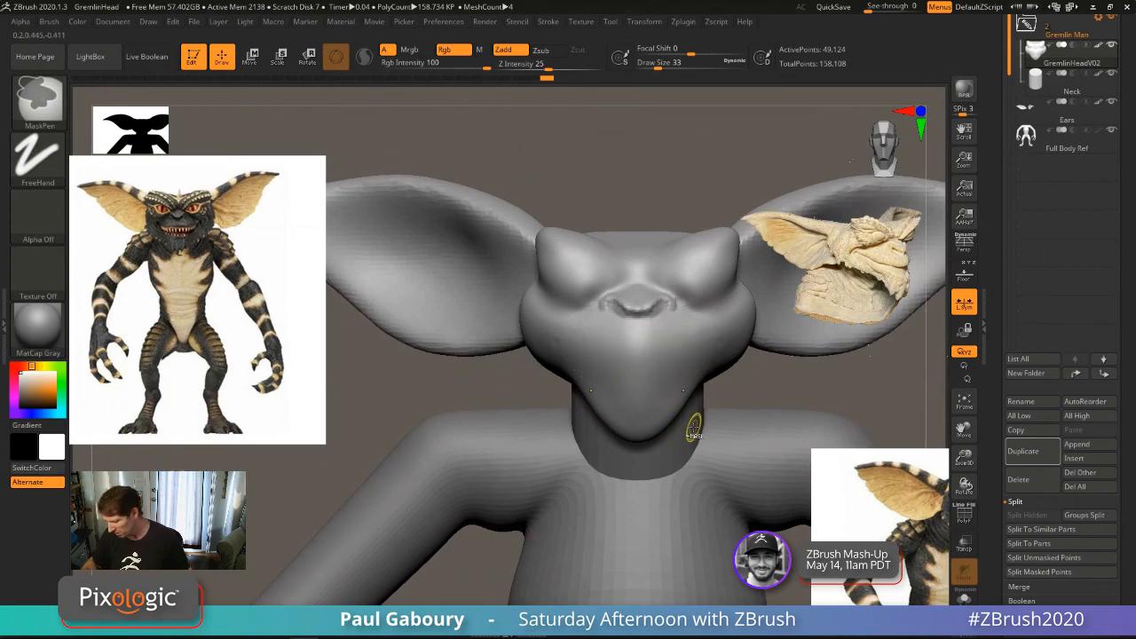
pyautogui.hotkey('ctrl', 'z')
pyautogui.hotkey('ctrl', 'z')
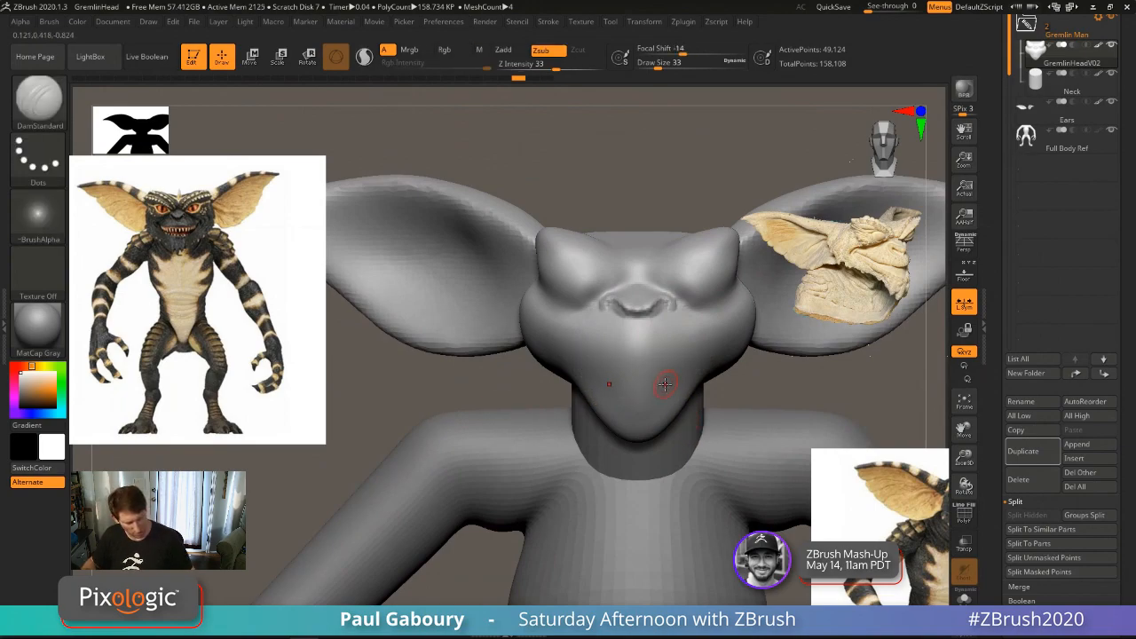
# Step: Adjust the sides of the jaw with the Move brush at draw size 101
pyautogui.press('b')
pyautogui.press('m')
pyautogui.press('v')
pyautogui.press('s')
pyautogui.moveTo(665, 385); pyautogui.dragTo(677, 384)
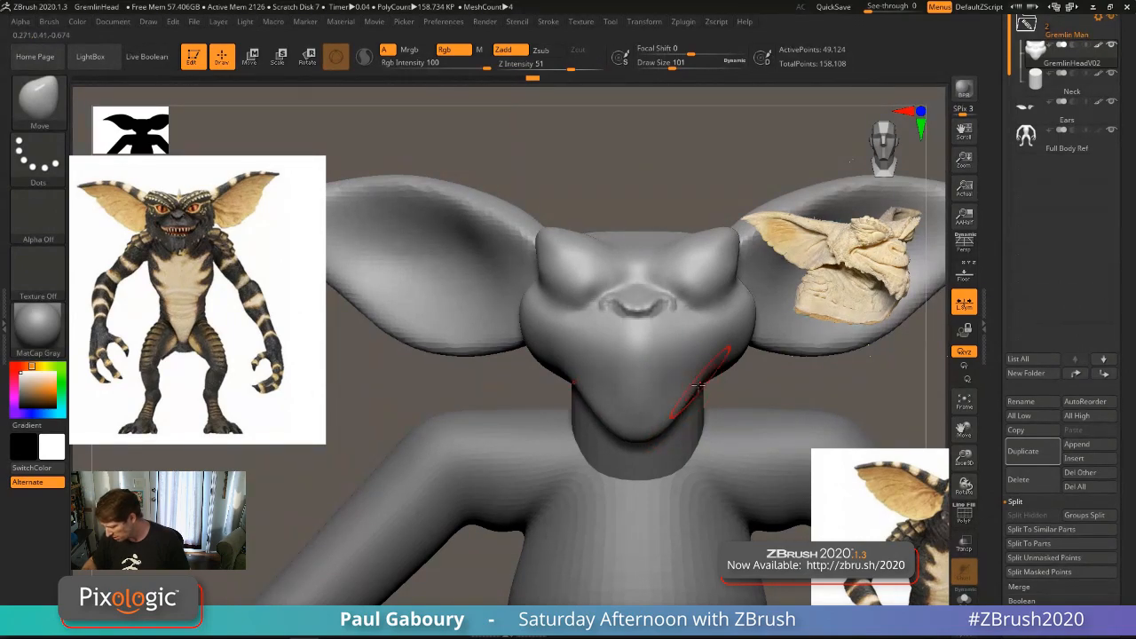
pyautogui.moveTo(699, 385); pyautogui.dragTo(698, 382)
# Step: Smooth the front of the muzzle and pull the chin down to a narrower tip in profile
pyautogui.moveTo(672, 397); pyautogui.dragTo(791, 401, button='right')
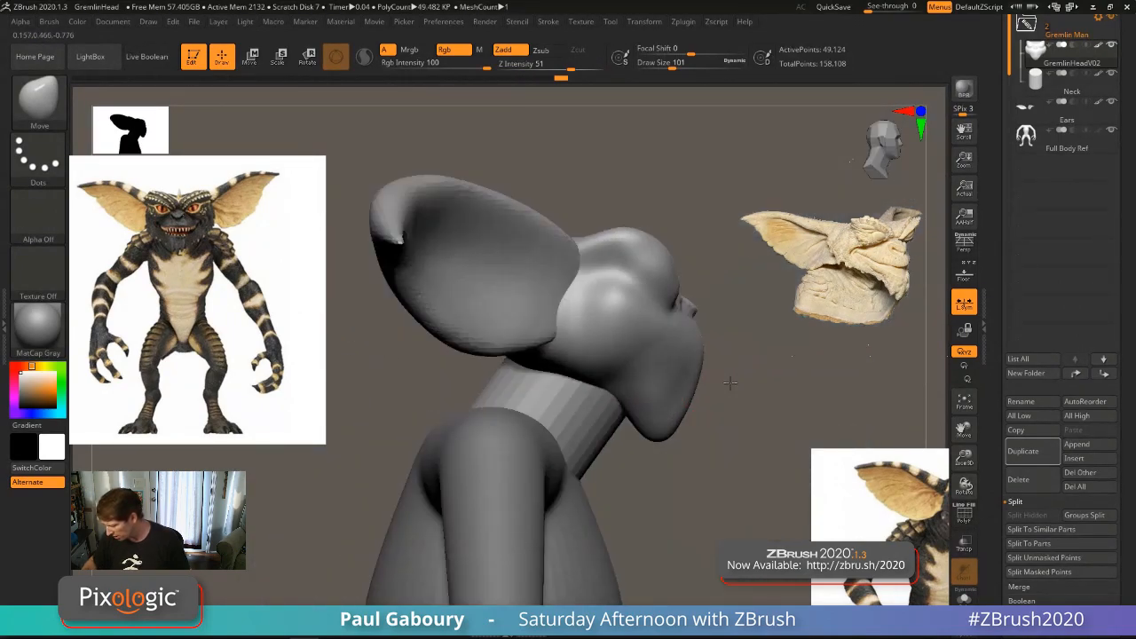
pyautogui.press('shift')
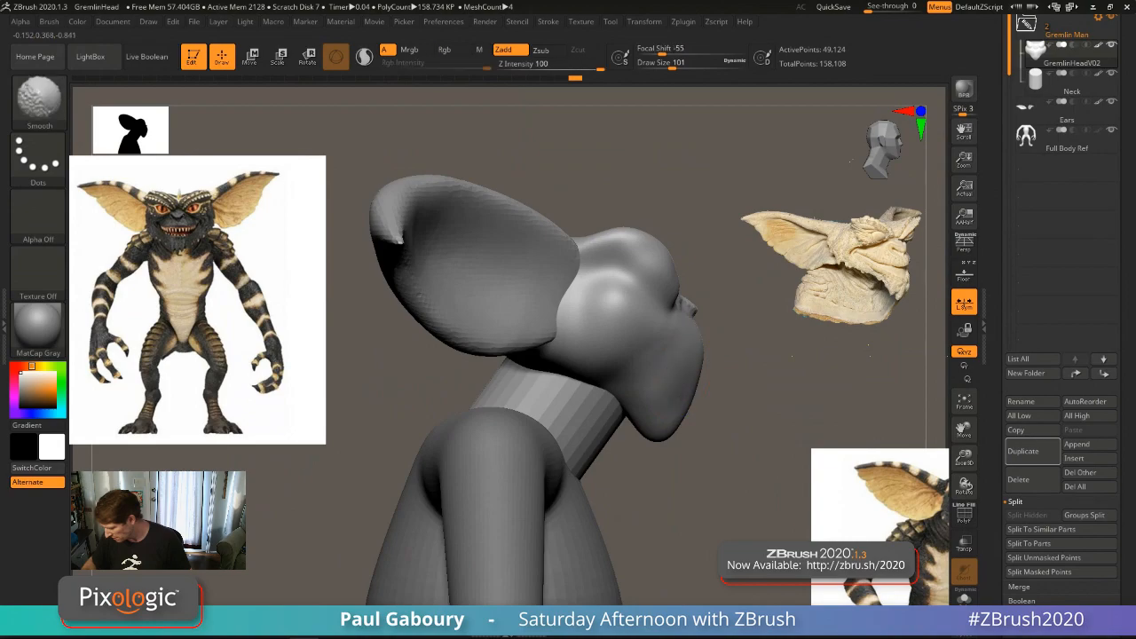
pyautogui.keyDown('shift'); pyautogui.moveTo(679, 373); pyautogui.dragTo(689, 390); pyautogui.keyUp('shift')
pyautogui.moveTo(680, 429)
pyautogui.mouseDown()
pyautogui.moveTo(655, 448)
pyautogui.moveTo(643, 439)
pyautogui.moveTo(659, 434)
pyautogui.moveTo(654, 442)
pyautogui.mouseUp()
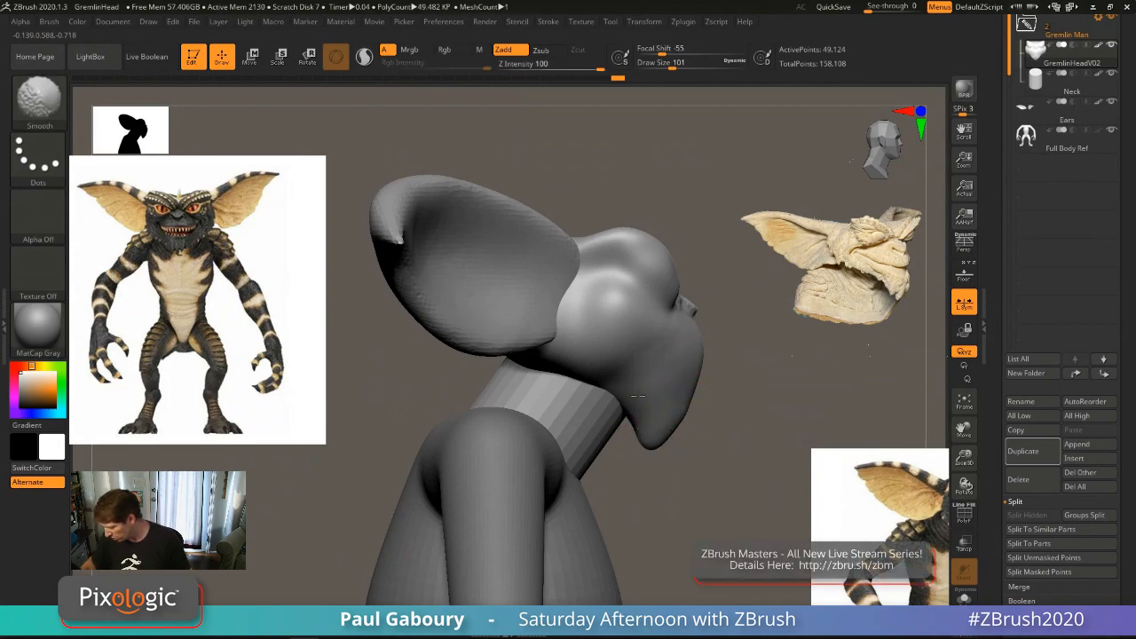
pyautogui.moveTo(856, 387)
pyautogui.mouseDown()
pyautogui.moveTo(721, 396)
pyautogui.moveTo(644, 445)
pyautogui.mouseUp()
pyautogui.keyDown('alt'); pyautogui.moveTo(753, 369); pyautogui.dragTo(700, 382); pyautogui.keyUp('alt')
# Step: Adjust the cheeks and outer brow corners with the Move brush at draw size 80
pyautogui.press('s')
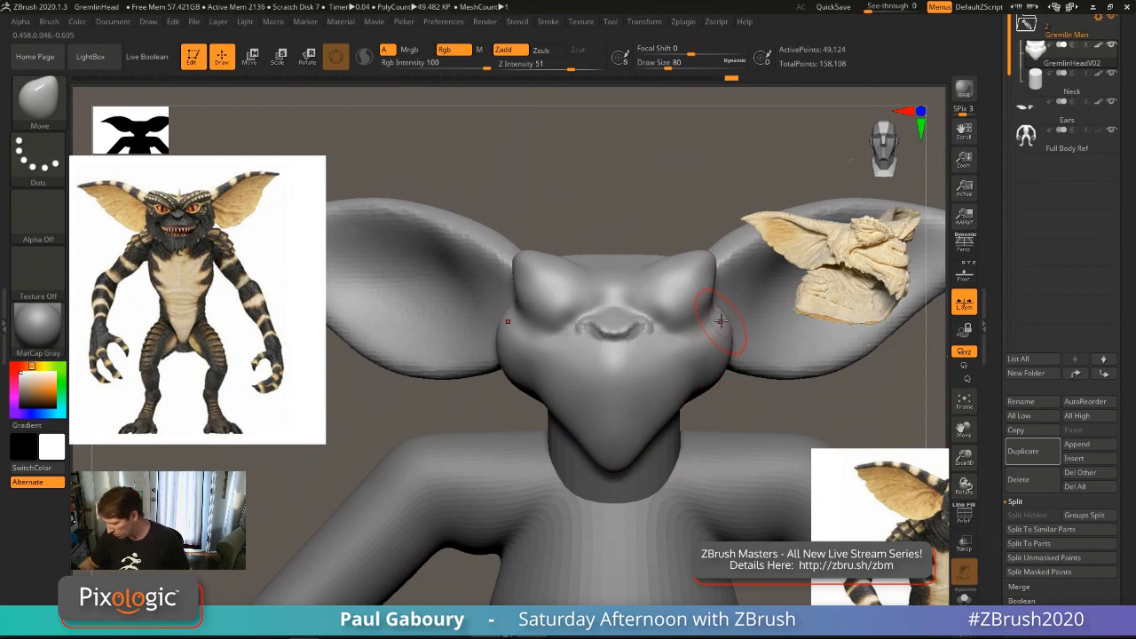
pyautogui.moveTo(723, 371); pyautogui.dragTo(729, 344)
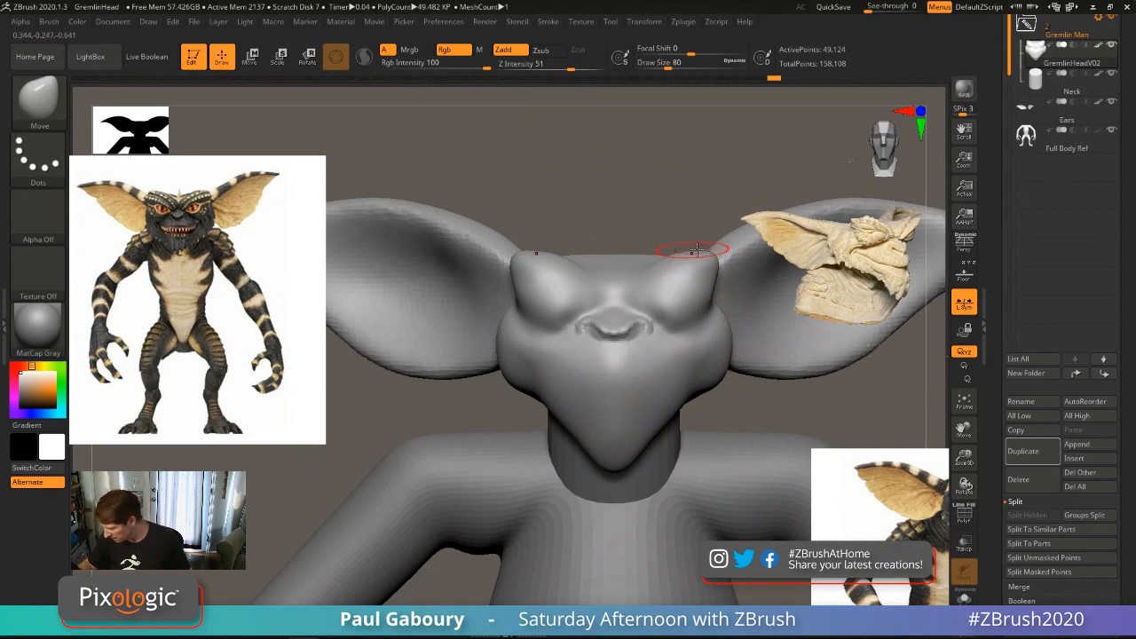
pyautogui.moveTo(717, 257)
pyautogui.mouseDown()
pyautogui.moveTo(675, 273)
pyautogui.moveTo(690, 258)
pyautogui.moveTo(670, 261)
pyautogui.mouseUp()
pyautogui.moveTo(721, 407)
pyautogui.keyDown('ctrl'); pyautogui.mouseDown(button='right')
pyautogui.moveTo(696, 360)
pyautogui.moveTo(617, 353)
pyautogui.moveTo(617, 376)
pyautogui.mouseUp(button='right'); pyautogui.keyUp('ctrl')
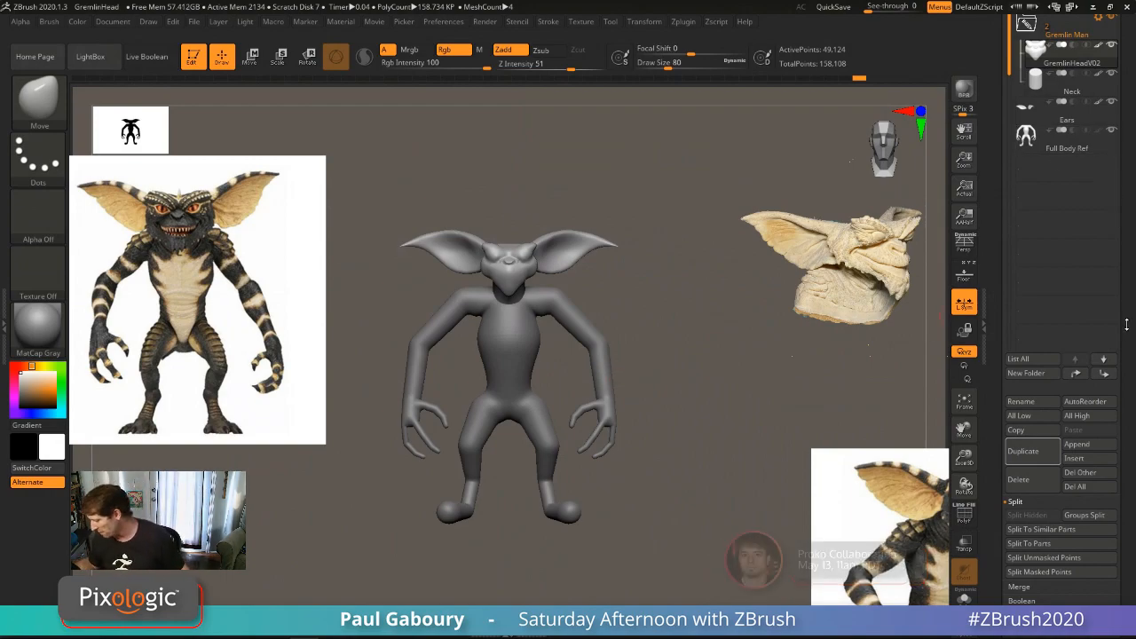
# Step: Collapse the Subtool settings and expand the ArrayMesh settings for the head
pyautogui.moveTo(1120, 165); pyautogui.dragTo(1120, 239)
pyautogui.click(1024, 66)
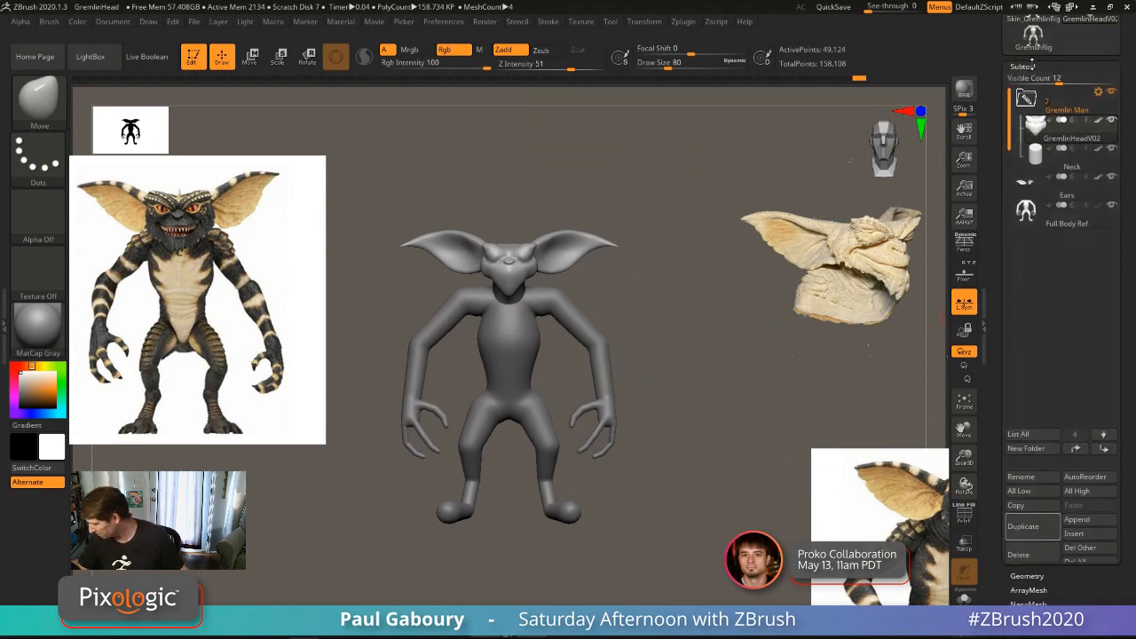
pyautogui.click(1033, 94)
# Step: Smooth the head, switch to the ClayBuildup brush and re-DynaMesh the head
pyautogui.keyDown('alt'); pyautogui.moveTo(755, 428); pyautogui.dragTo(727, 442); pyautogui.keyUp('alt')
pyautogui.moveTo(690, 452)
pyautogui.keyDown('shift'); pyautogui.mouseDown()
pyautogui.moveTo(728, 459)
pyautogui.moveTo(690, 454)
pyautogui.moveTo(719, 428)
pyautogui.moveTo(702, 426)
pyautogui.moveTo(552, 289)
pyautogui.moveTo(566, 248)
pyautogui.moveTo(577, 267)
pyautogui.moveTo(557, 256)
pyautogui.moveTo(548, 281)
pyautogui.moveTo(546, 266)
pyautogui.moveTo(575, 258)
pyautogui.mouseUp(); pyautogui.keyUp('shift')
pyautogui.press('b')
pyautogui.press('c')
pyautogui.press('b')
pyautogui.keyDown('shift'); pyautogui.moveTo(632, 291); pyautogui.dragTo(680, 352); pyautogui.keyUp('shift')
pyautogui.moveTo(710, 302)
pyautogui.keyDown('ctrl'); pyautogui.mouseDown()
pyautogui.moveTo(735, 356)
pyautogui.moveTo(696, 342)
pyautogui.moveTo(704, 330)
pyautogui.mouseUp(); pyautogui.keyUp('ctrl')
# Step: Turn on Array Mesh for the head and set its repeat count to 5
pyautogui.click(1032, 140)
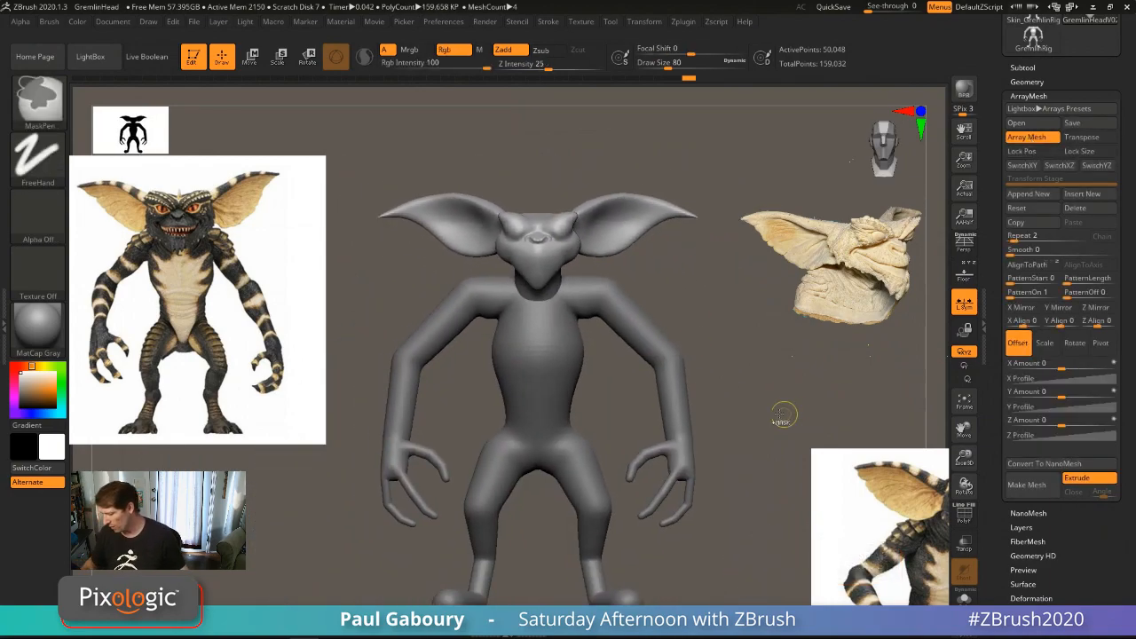
pyautogui.keyDown('ctrl'); pyautogui.moveTo(786, 414); pyautogui.dragTo(770, 401, button='right'); pyautogui.keyUp('ctrl')
pyautogui.moveTo(771, 401)
pyautogui.mouseDown(button='right')
pyautogui.moveTo(702, 416)
pyautogui.moveTo(766, 418)
pyautogui.mouseUp(button='right')
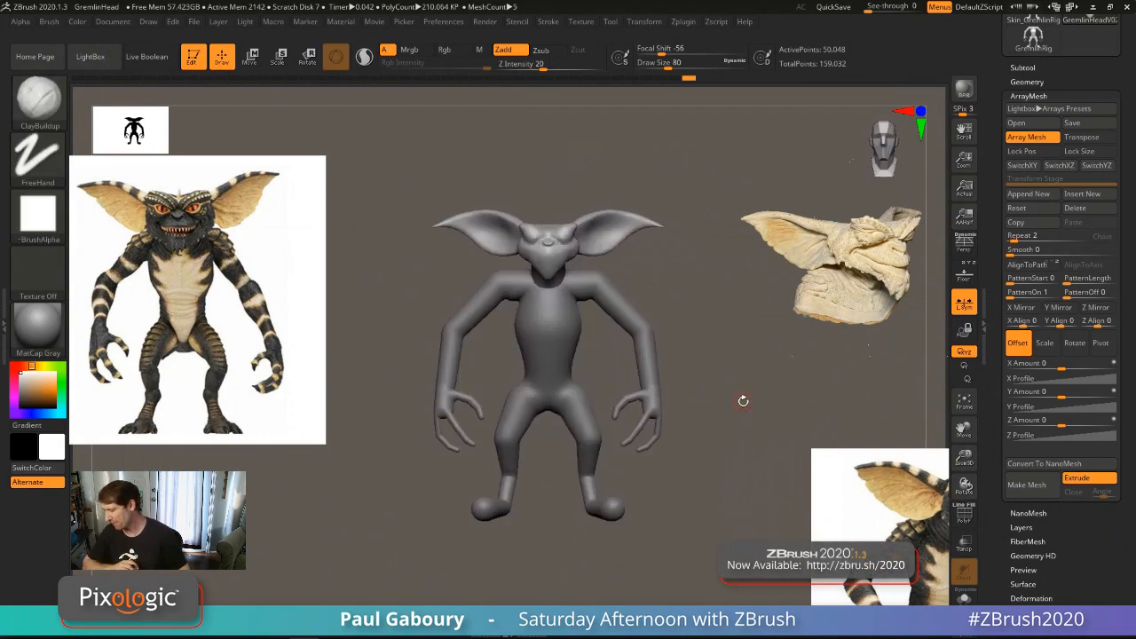
pyautogui.click(1021, 236)
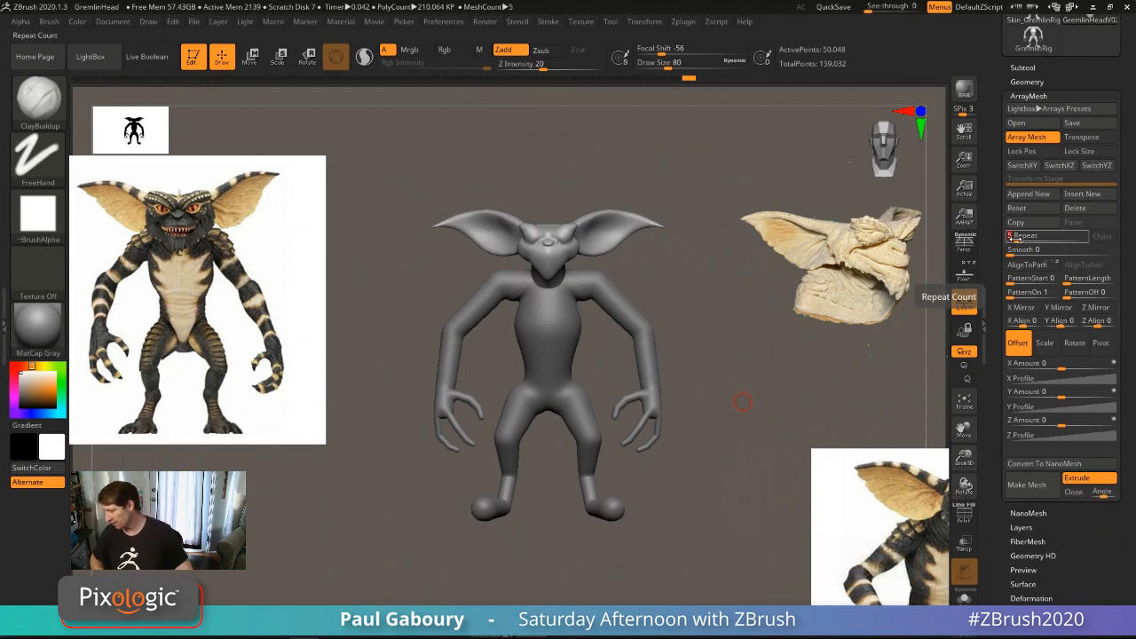
pyautogui.press('Return')
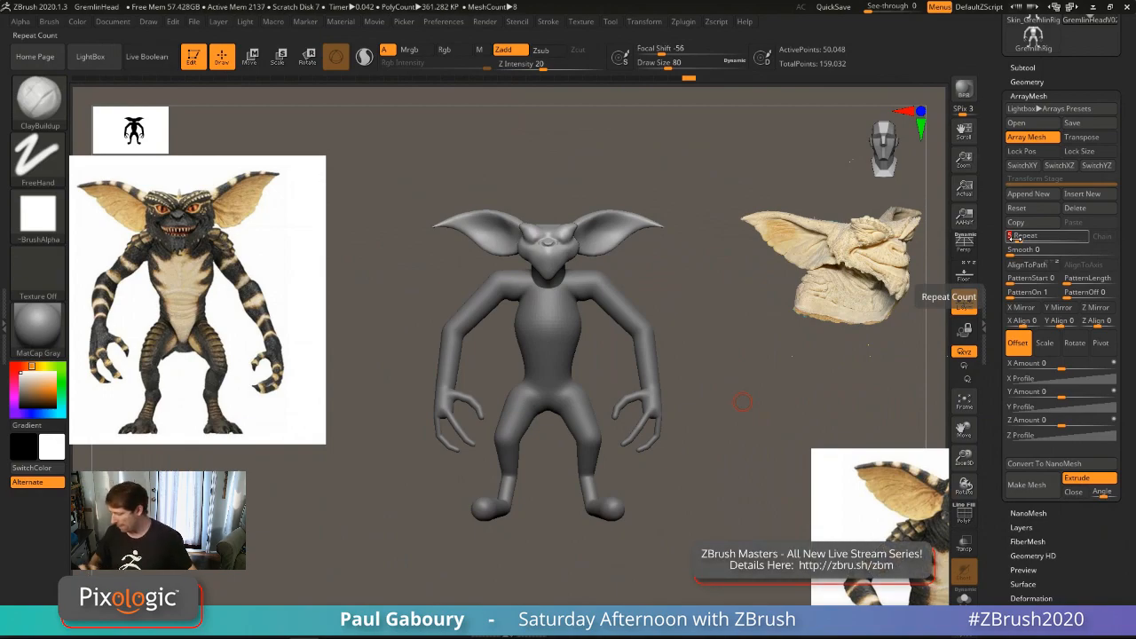
# Step: Enable Lock Pos, Lock Size and Transpose for the head array and bring up the Move transpose line
pyautogui.click(1029, 153)
pyautogui.click(1088, 154)
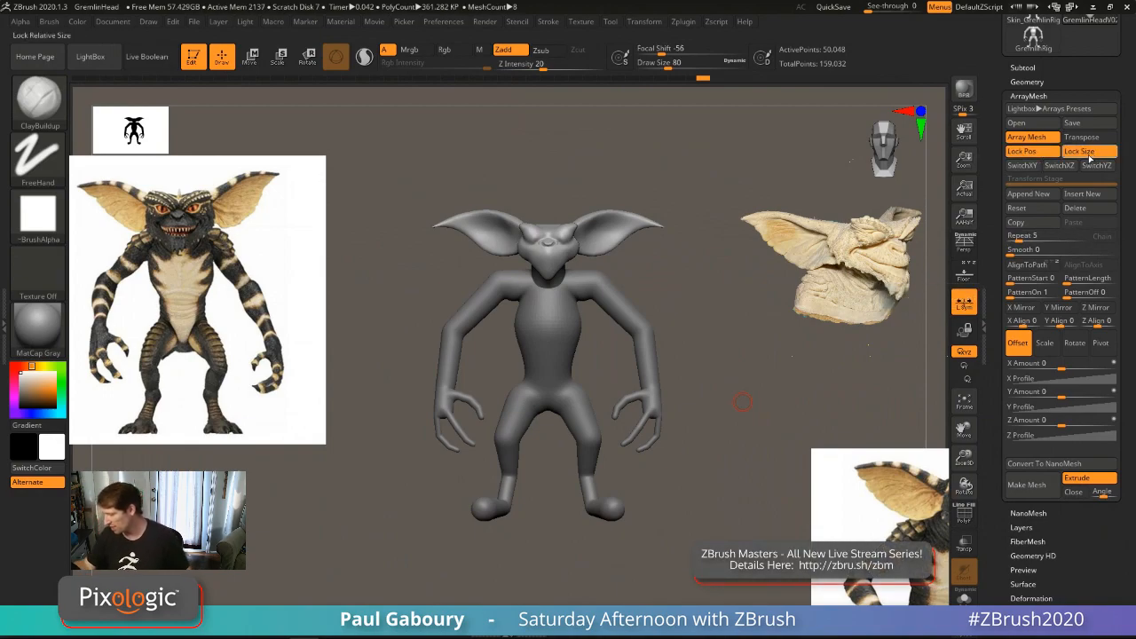
pyautogui.click(1091, 141)
pyautogui.keyDown('ctrl'); pyautogui.moveTo(708, 434); pyautogui.dragTo(721, 378, button='right'); pyautogui.keyUp('ctrl')
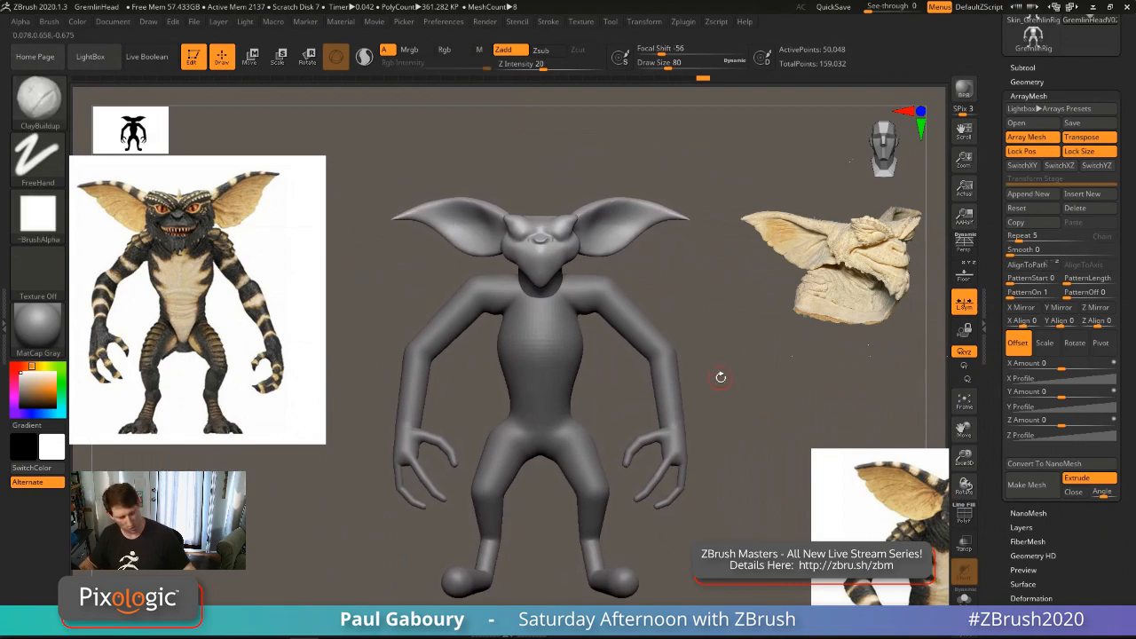
pyautogui.press('w')
pyautogui.press('y')
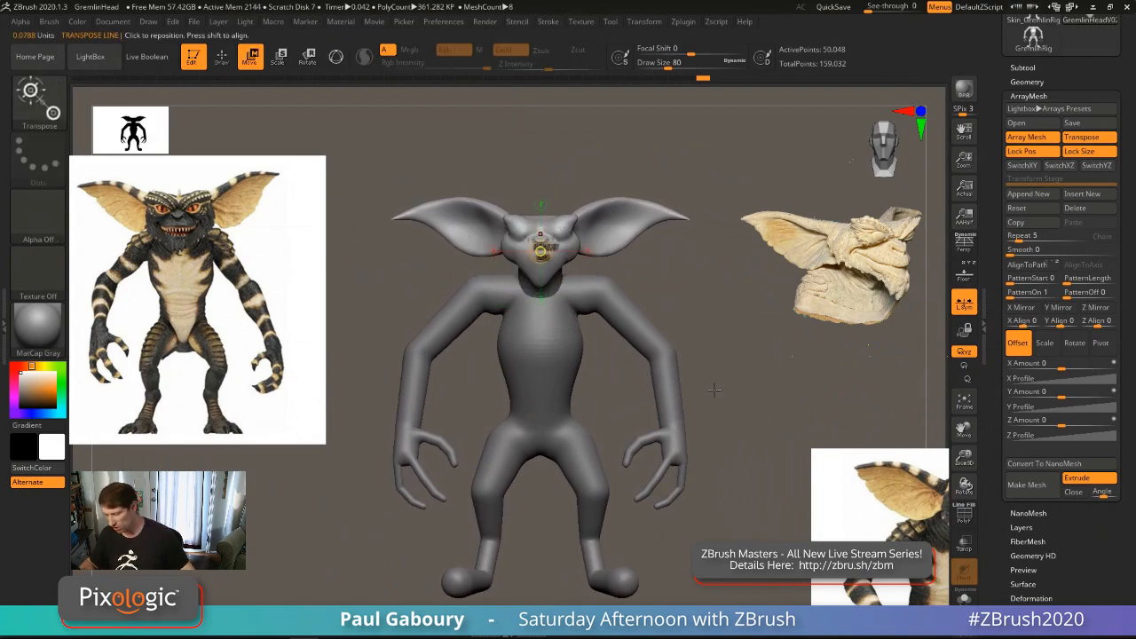
# Step: Space the head copies down over the body with the Move transpose line, to a Y Amount of 4.66
pyautogui.moveTo(541, 261); pyautogui.dragTo(546, 411)
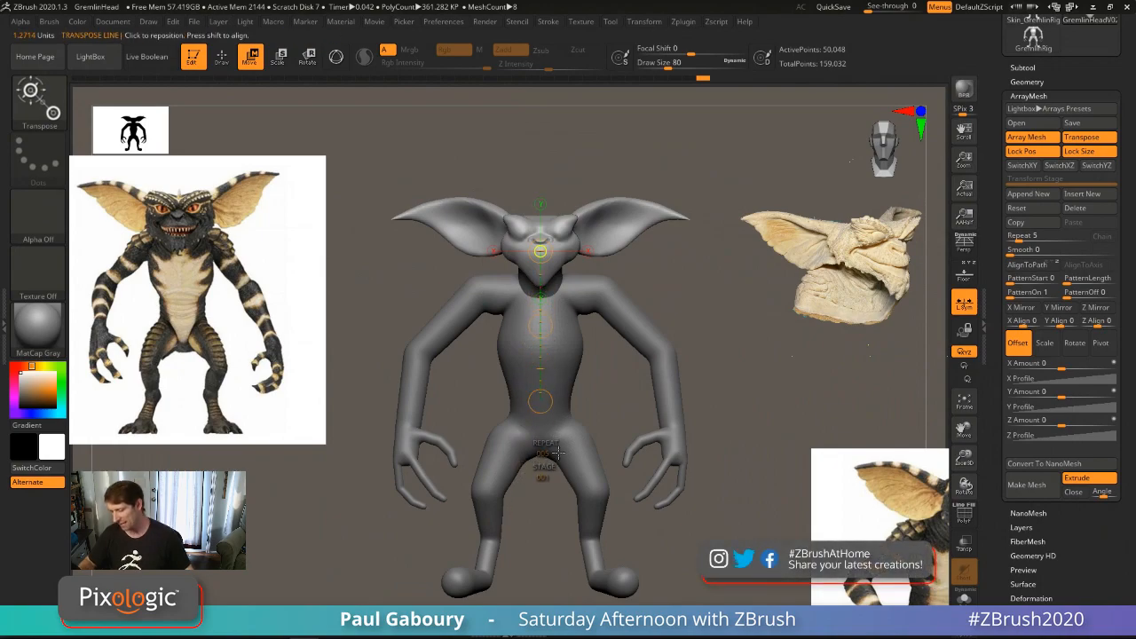
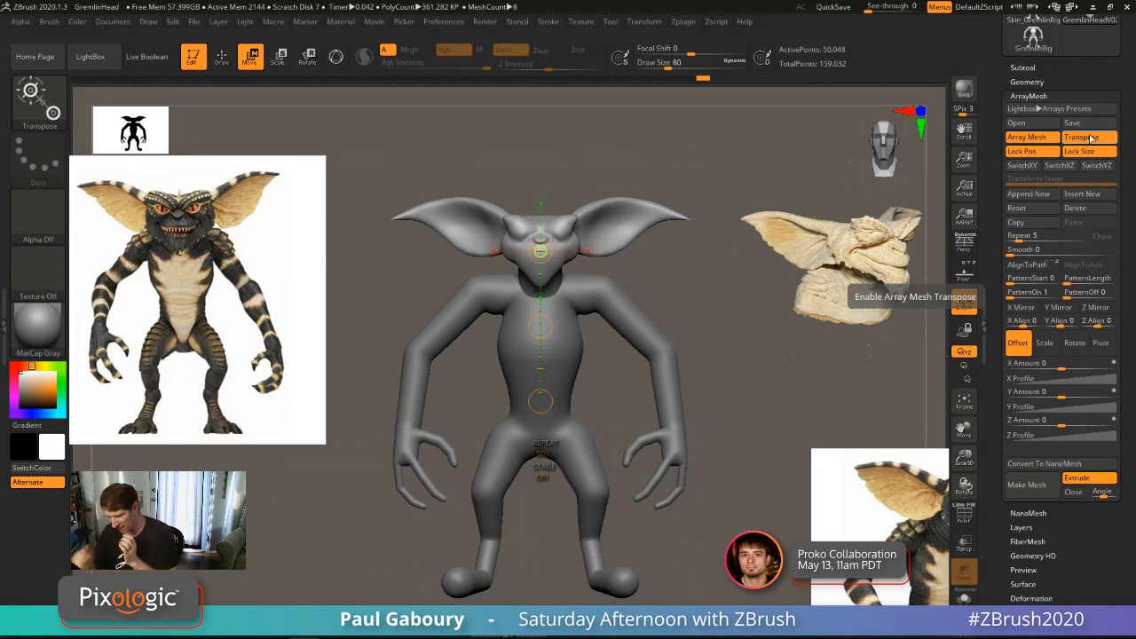
pyautogui.click(1091, 137)
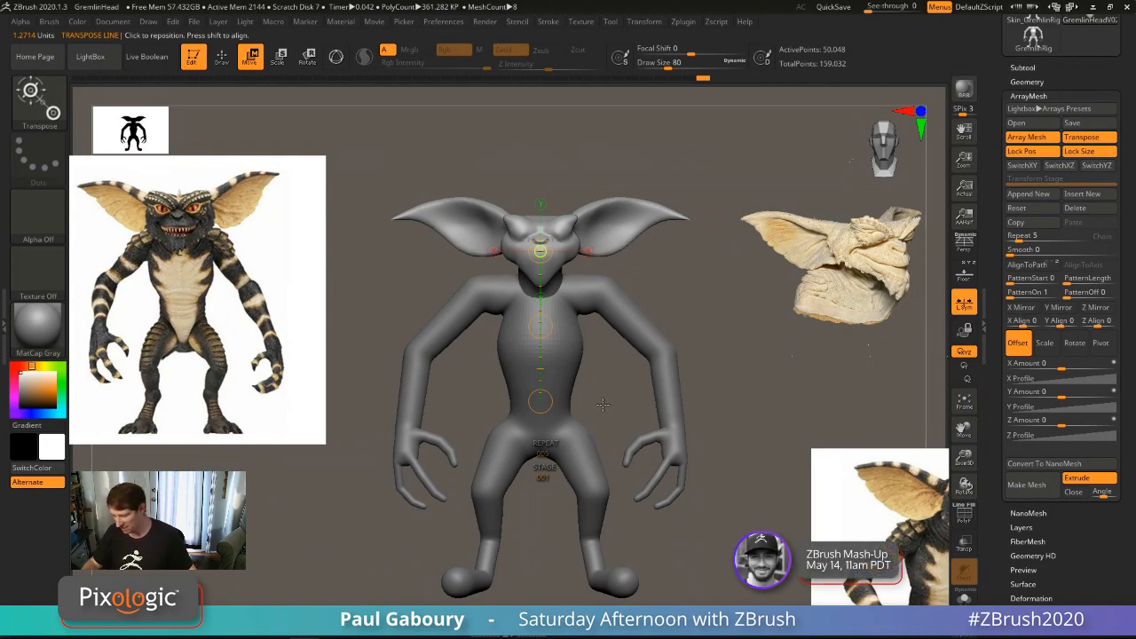
pyautogui.press('y')
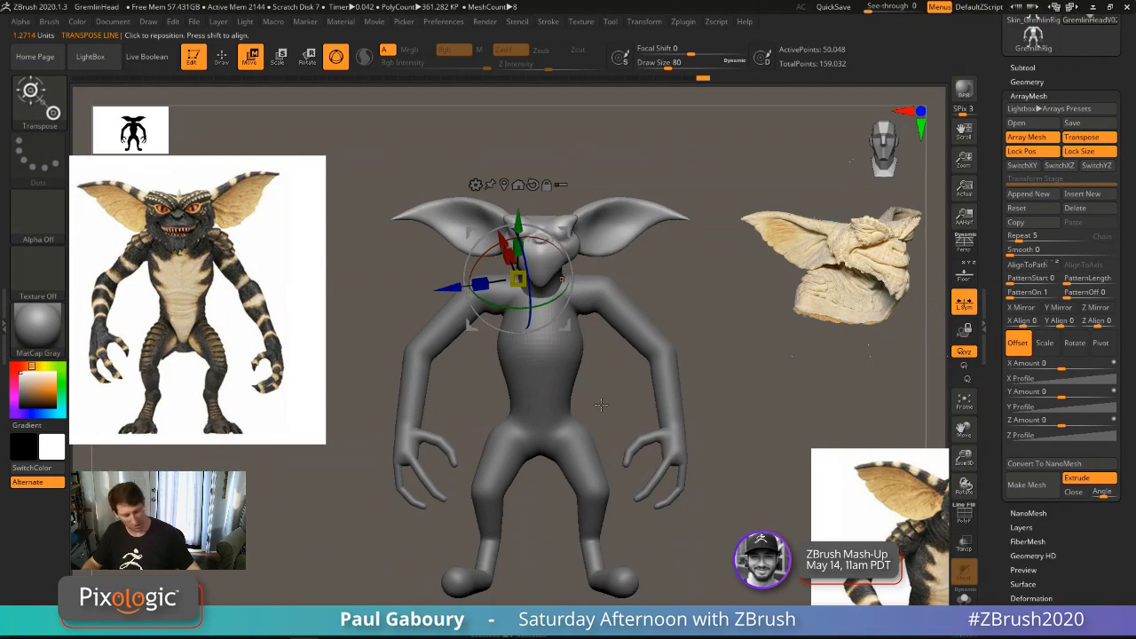
pyautogui.press('y')
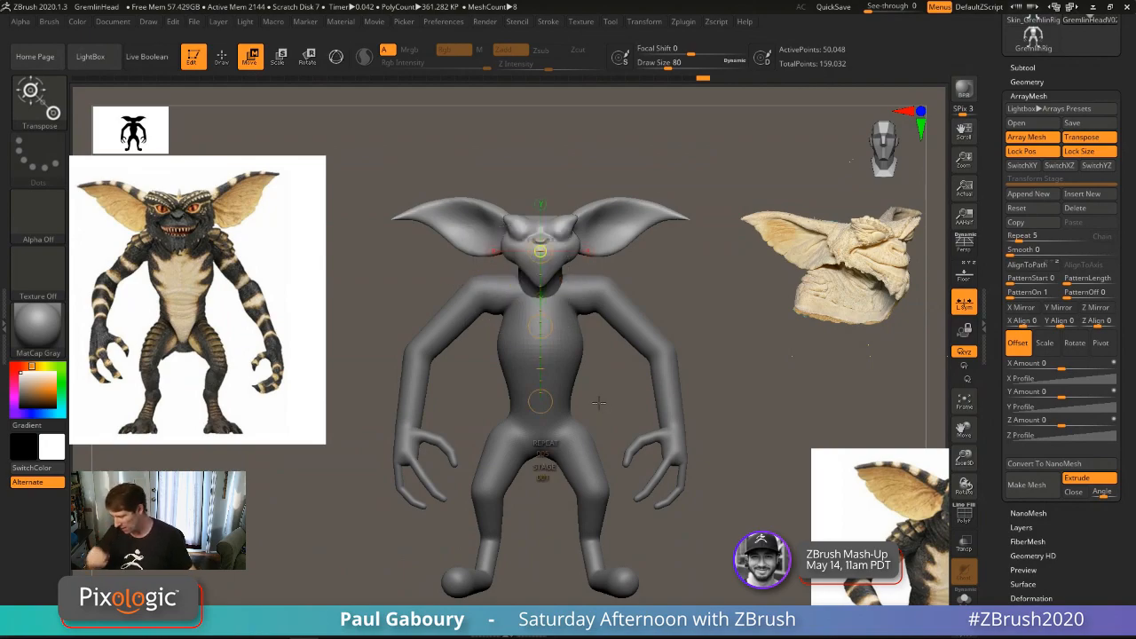
pyautogui.keyDown('ctrl'); pyautogui.moveTo(725, 515); pyautogui.dragTo(713, 452, button='right'); pyautogui.keyUp('ctrl')
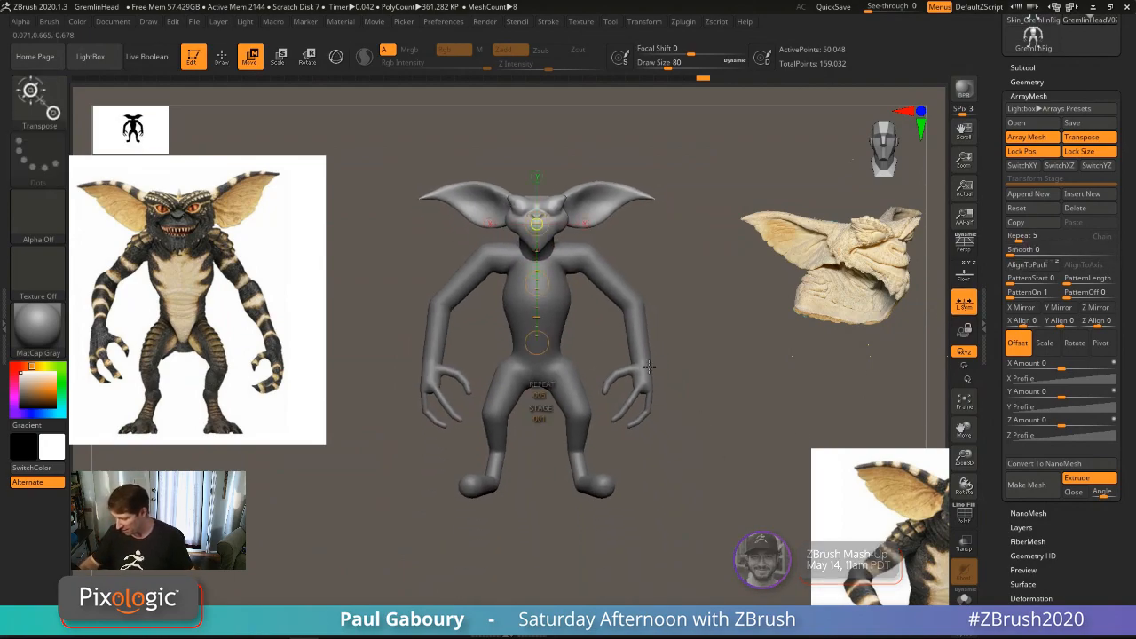
pyautogui.moveTo(537, 284); pyautogui.dragTo(541, 537)
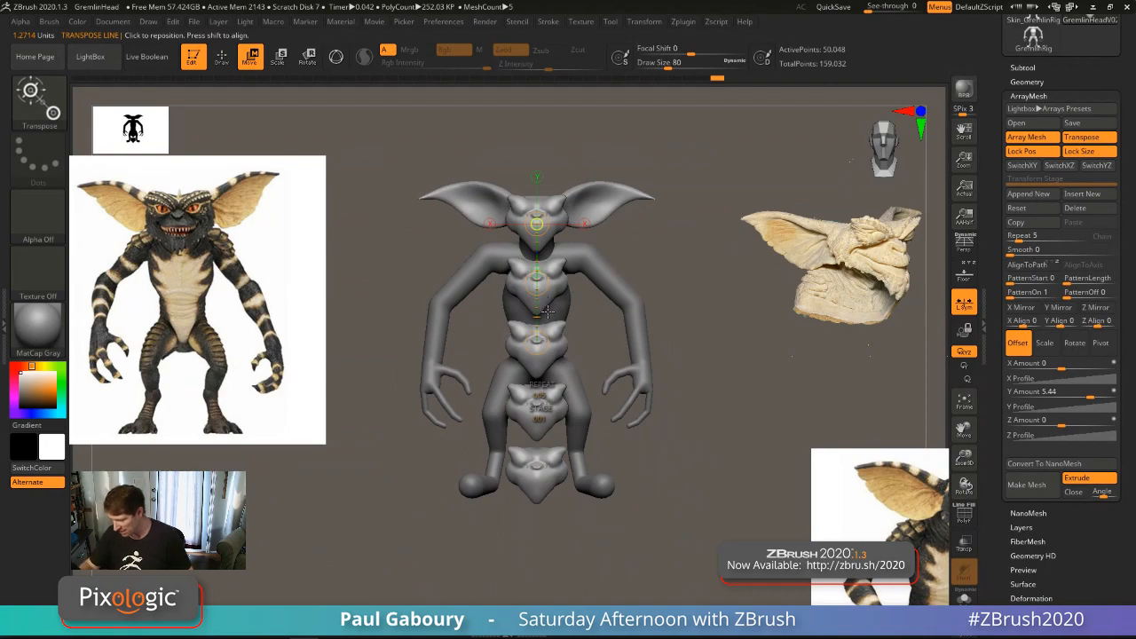
pyautogui.moveTo(547, 309); pyautogui.dragTo(561, 239)
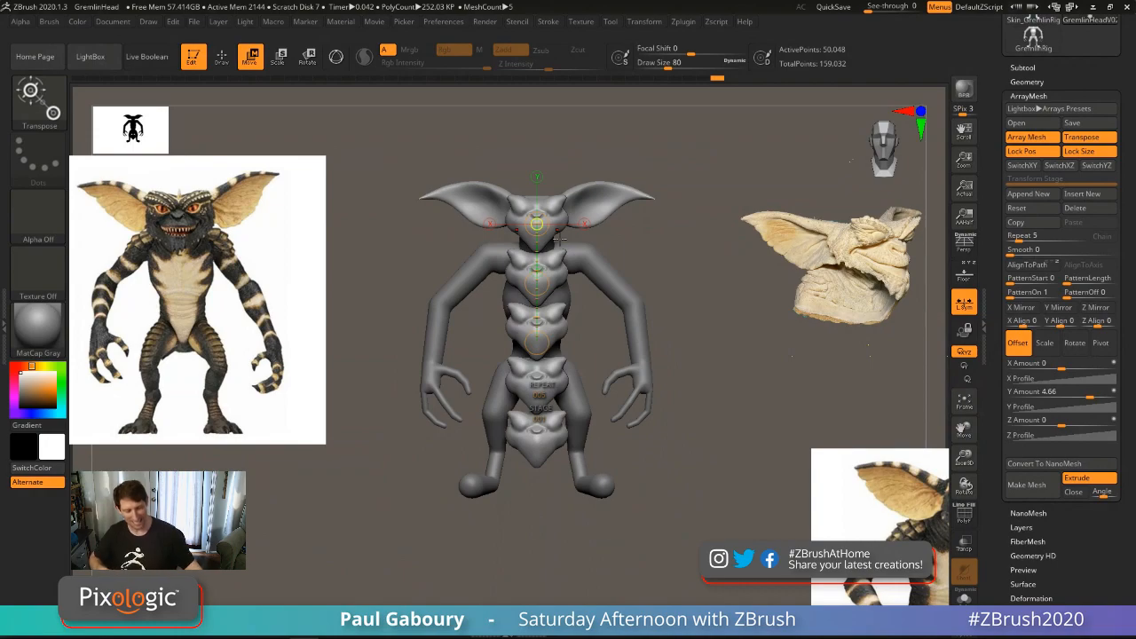
# Step: Switch to the Gizmo, centre it on the head and try to scale the head with Lock Size still enabled
pyautogui.press('y')
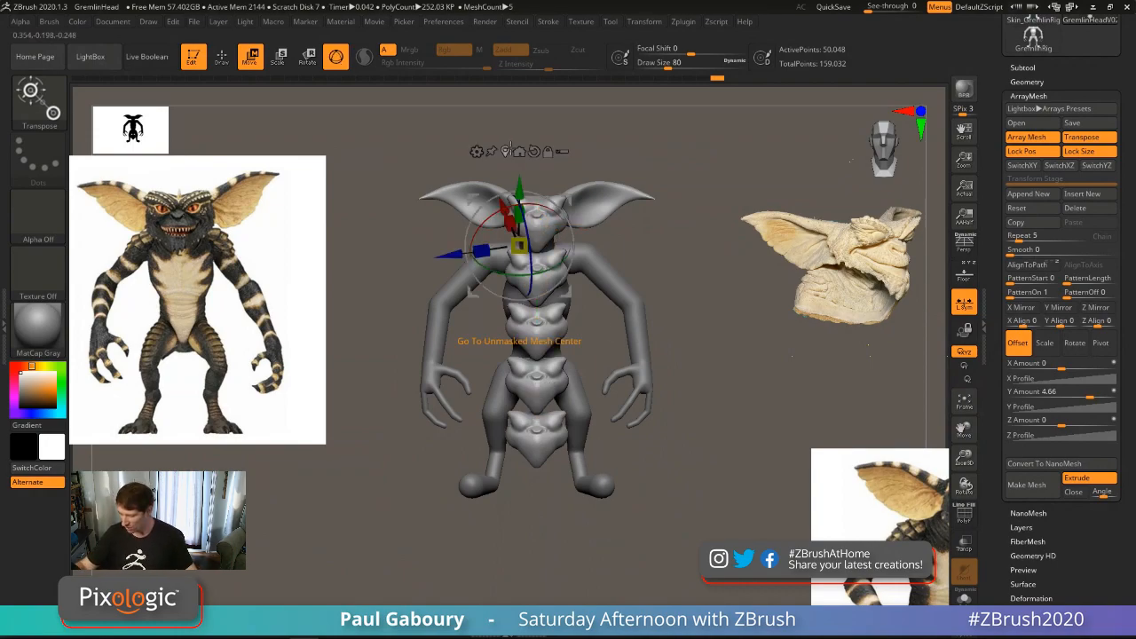
pyautogui.click(531, 151)
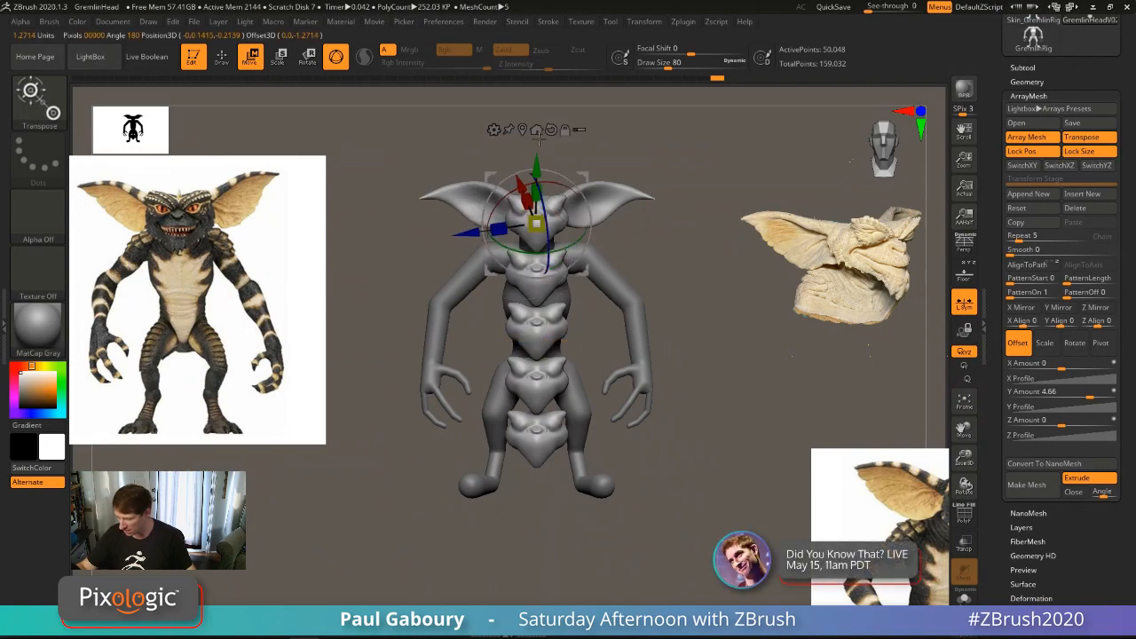
pyautogui.keyDown('ctrl'); pyautogui.moveTo(691, 418); pyautogui.dragTo(691, 440, button='right'); pyautogui.keyUp('ctrl')
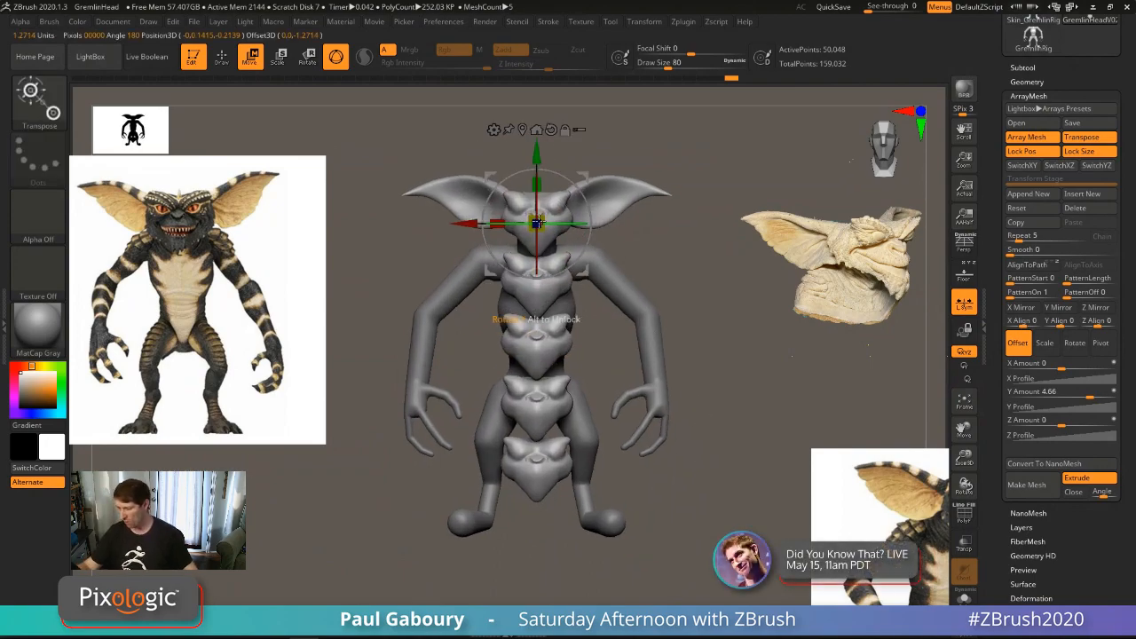
pyautogui.moveTo(539, 225); pyautogui.dragTo(551, 228)
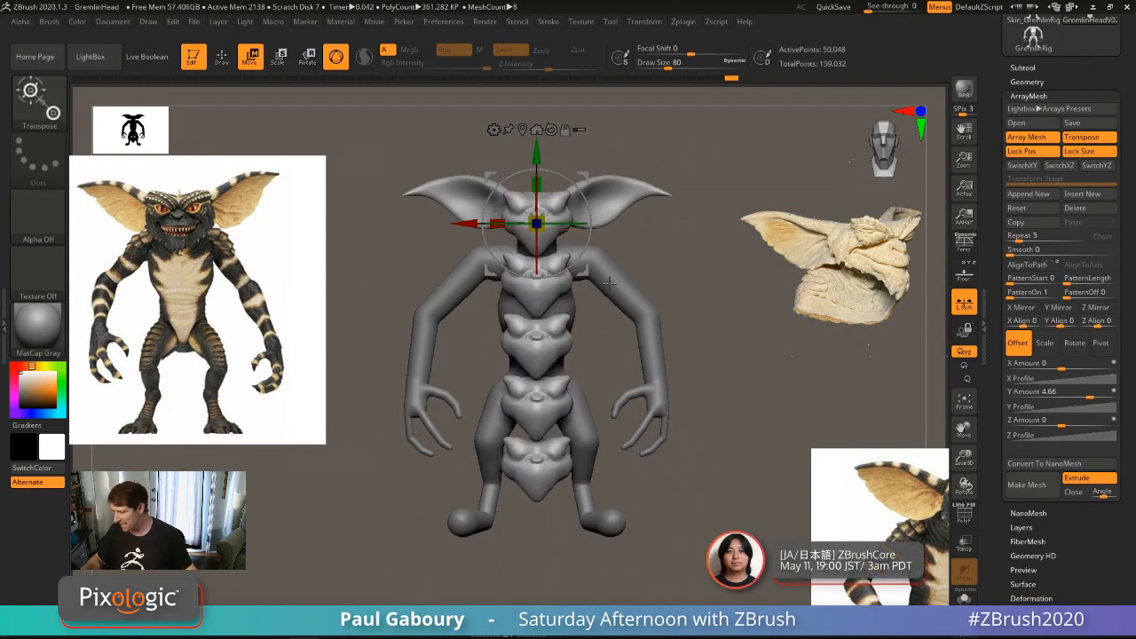
# Step: Turn off Lock Size for the array and uniformly enlarge the head together with its copies
pyautogui.click(1090, 151)
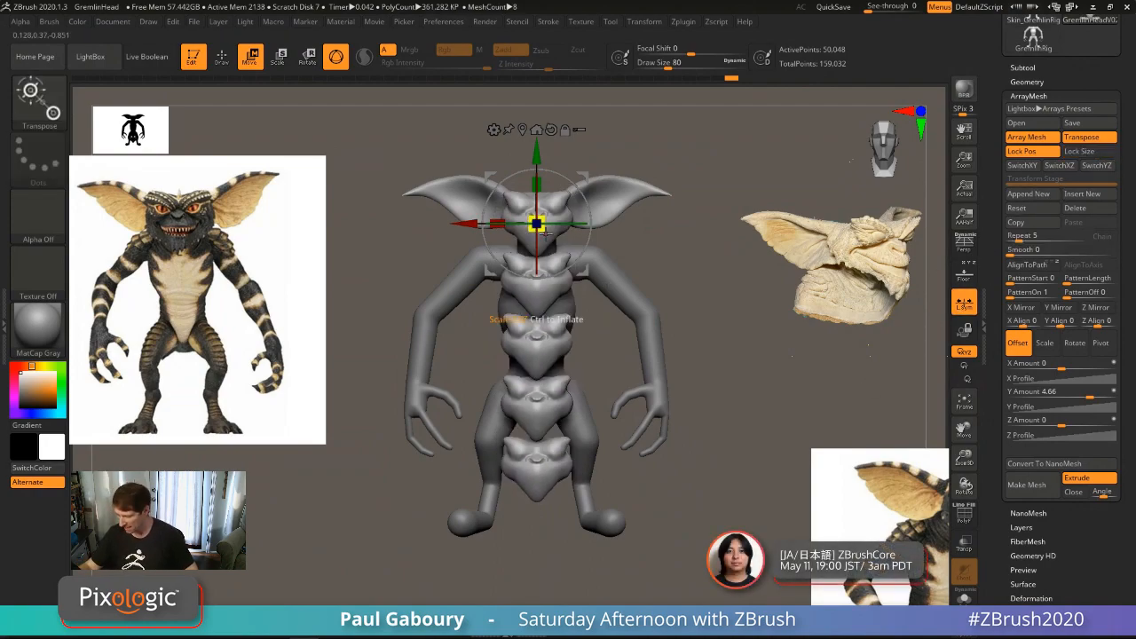
pyautogui.moveTo(545, 232); pyautogui.dragTo(553, 236)
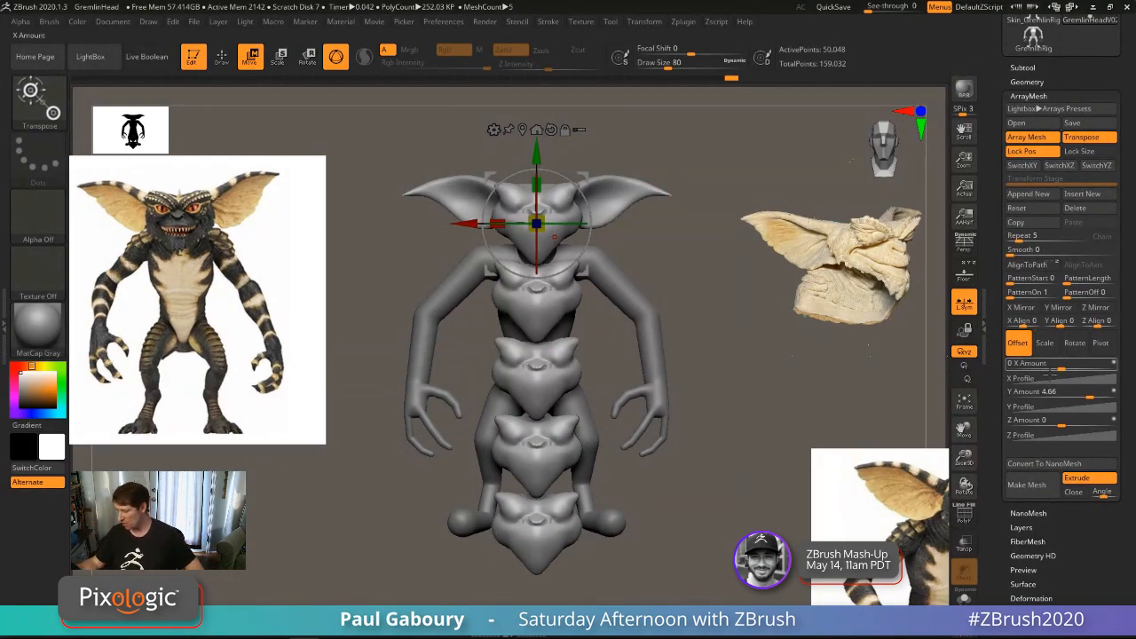
pyautogui.click(1090, 394)
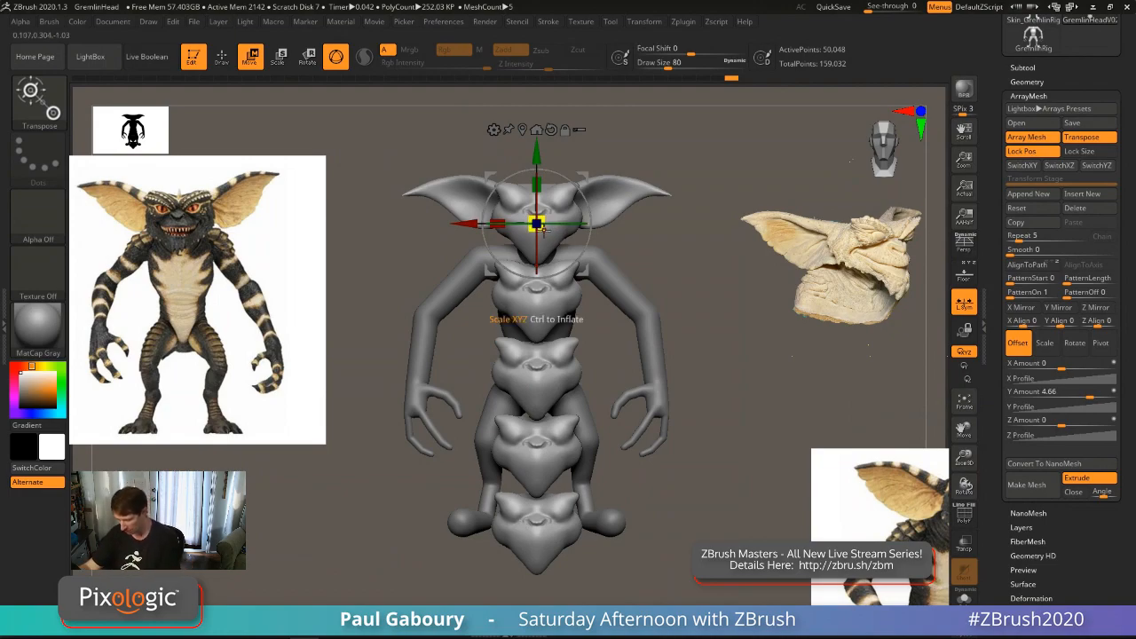
pyautogui.moveTo(539, 225); pyautogui.dragTo(542, 231)
pyautogui.moveTo(667, 497); pyautogui.dragTo(675, 381)
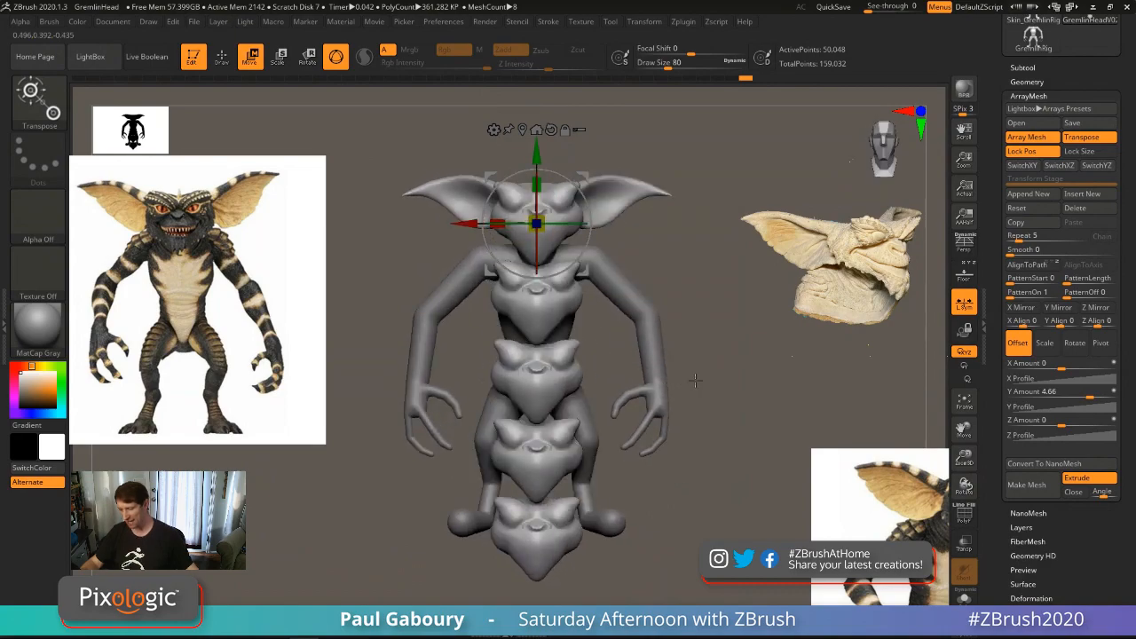
# Step: Return to Draw mode and select the Move brush with a Draw Size of 299
pyautogui.press('q')
pyautogui.keyDown('alt'); pyautogui.moveTo(697, 442); pyautogui.dragTo(684, 485); pyautogui.keyUp('alt')
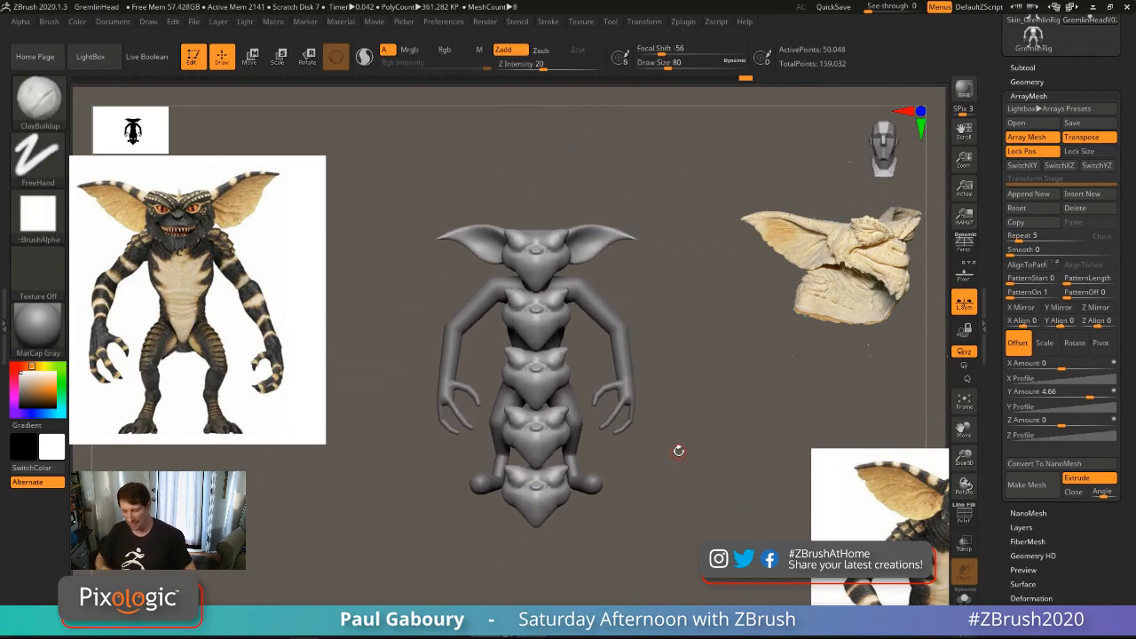
pyautogui.keyDown('alt'); pyautogui.moveTo(629, 378); pyautogui.dragTo(607, 347); pyautogui.keyUp('alt')
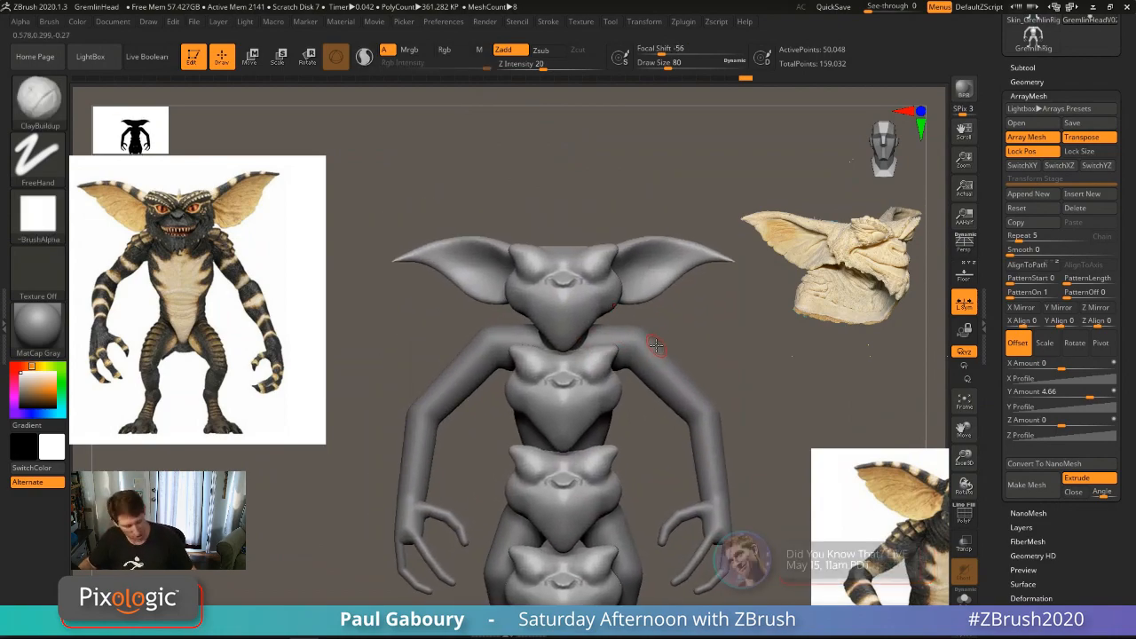
pyautogui.press('b')
pyautogui.press('m')
pyautogui.press('v')
pyautogui.press('s')
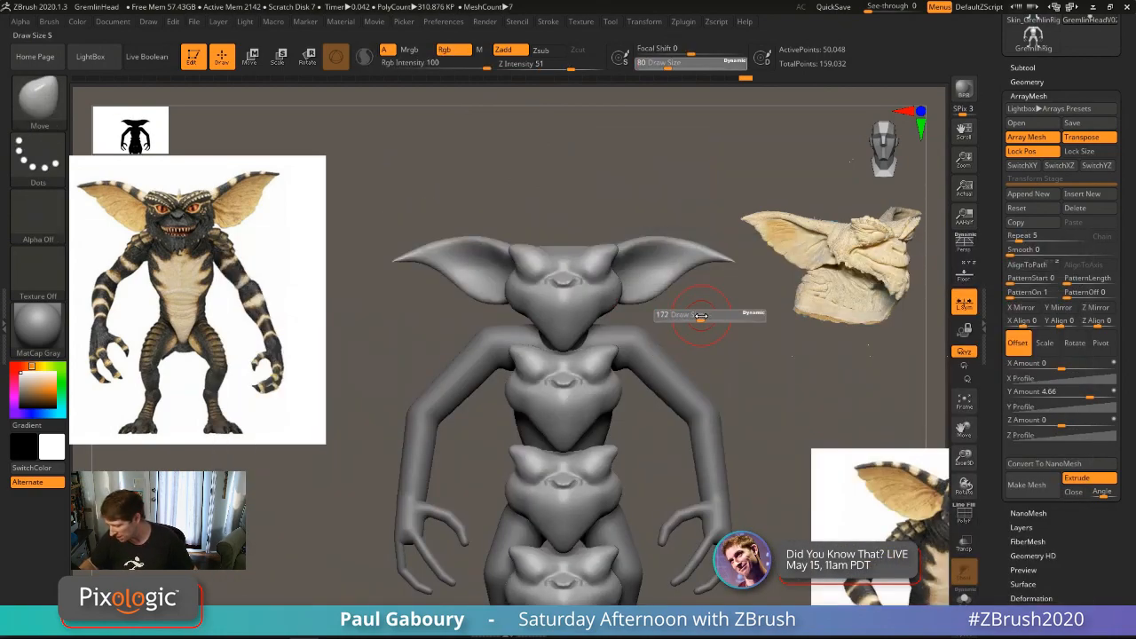
pyautogui.moveTo(702, 316); pyautogui.dragTo(716, 316)
pyautogui.keyDown('ctrl'); pyautogui.moveTo(624, 311); pyautogui.dragTo(622, 291, button='right'); pyautogui.keyUp('ctrl')
pyautogui.press('s')
pyautogui.click(622, 290)
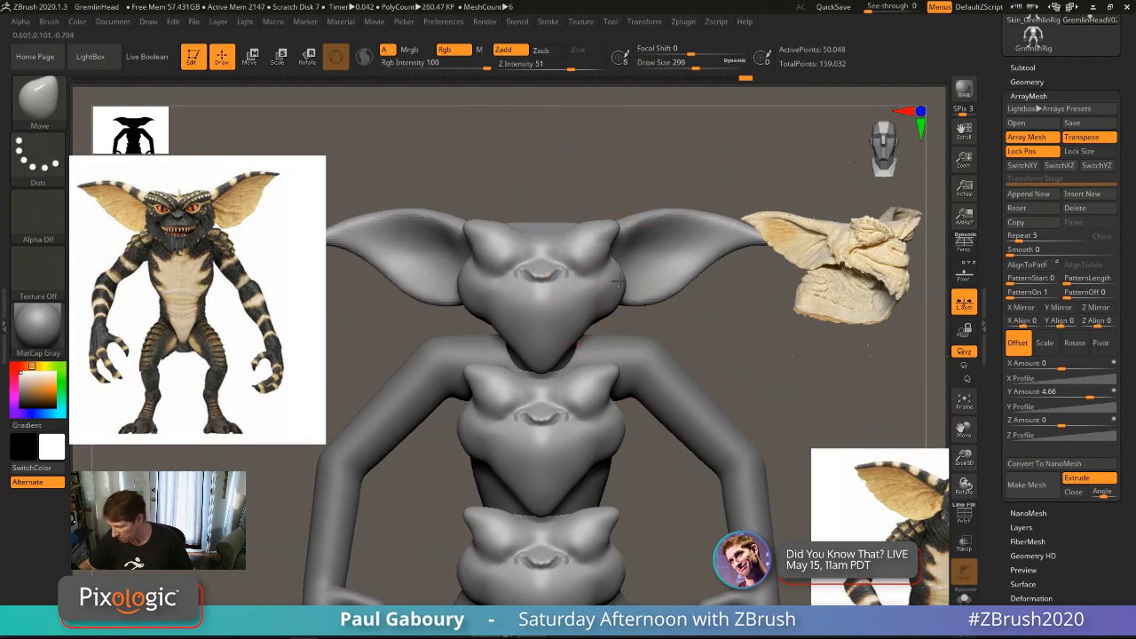
# Step: Pull the head's cheeks and brow tips outward and adjust the nose, reducing the Draw Size to 223
pyautogui.moveTo(618, 281); pyautogui.dragTo(624, 282)
pyautogui.moveTo(619, 222); pyautogui.dragTo(628, 221)
pyautogui.press('[')
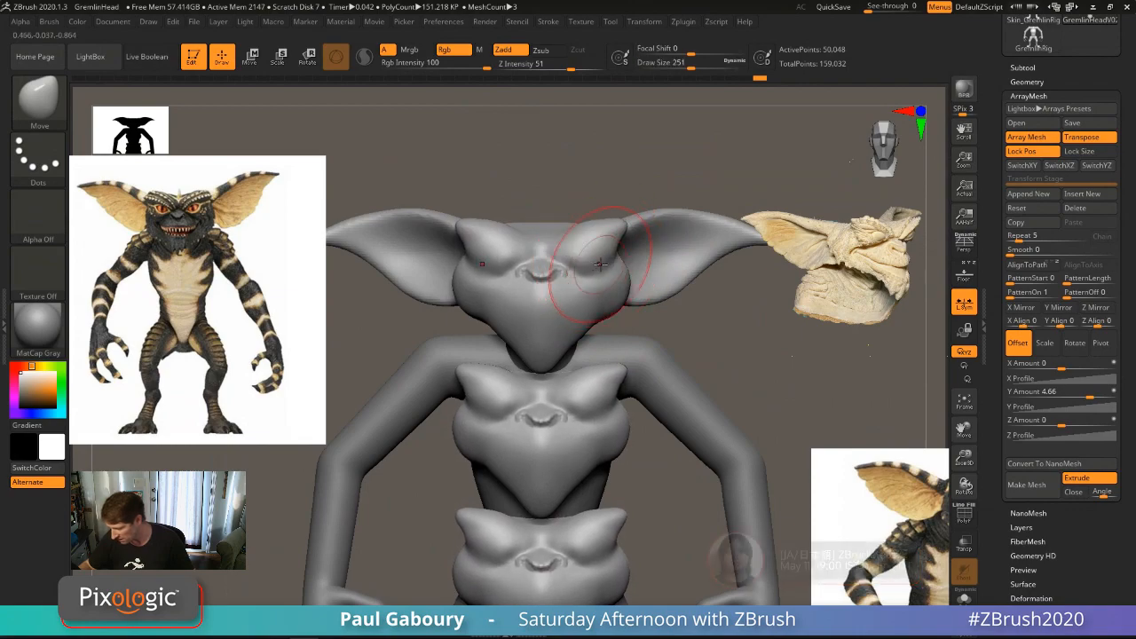
pyautogui.press('[')
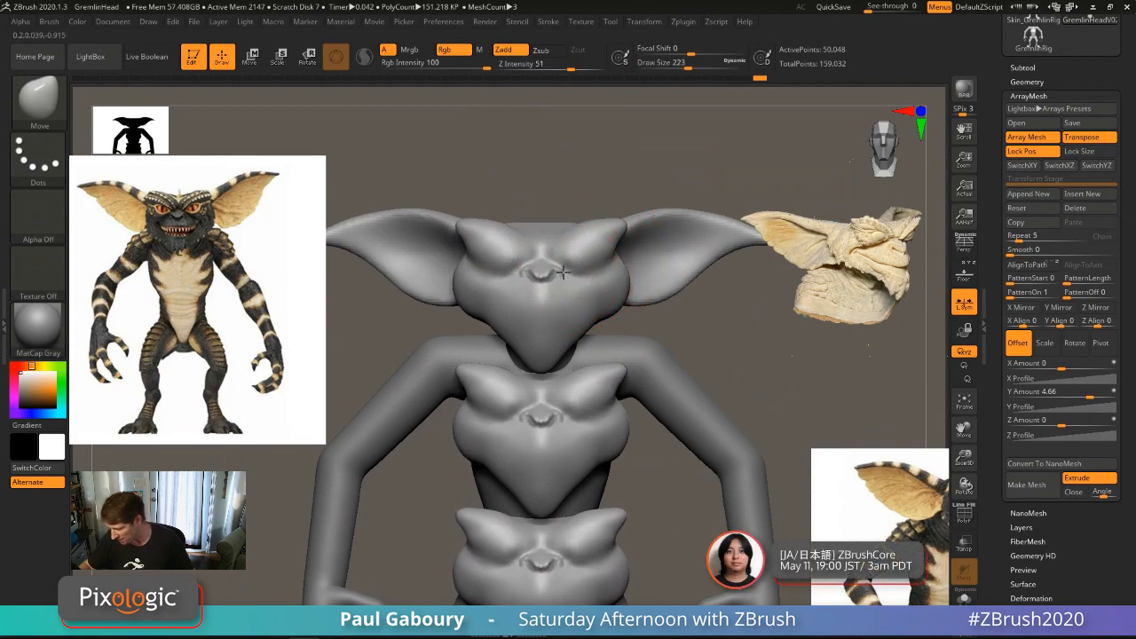
pyautogui.moveTo(564, 273); pyautogui.dragTo(566, 272)
pyautogui.moveTo(625, 227)
pyautogui.mouseDown()
pyautogui.moveTo(621, 280)
pyautogui.moveTo(581, 329)
pyautogui.moveTo(600, 330)
pyautogui.moveTo(577, 324)
pyautogui.moveTo(609, 325)
pyautogui.mouseUp()
# Step: Smooth the lower face and reshape the jaw and chin into a fuller point with the Move brush
pyautogui.press('shift')
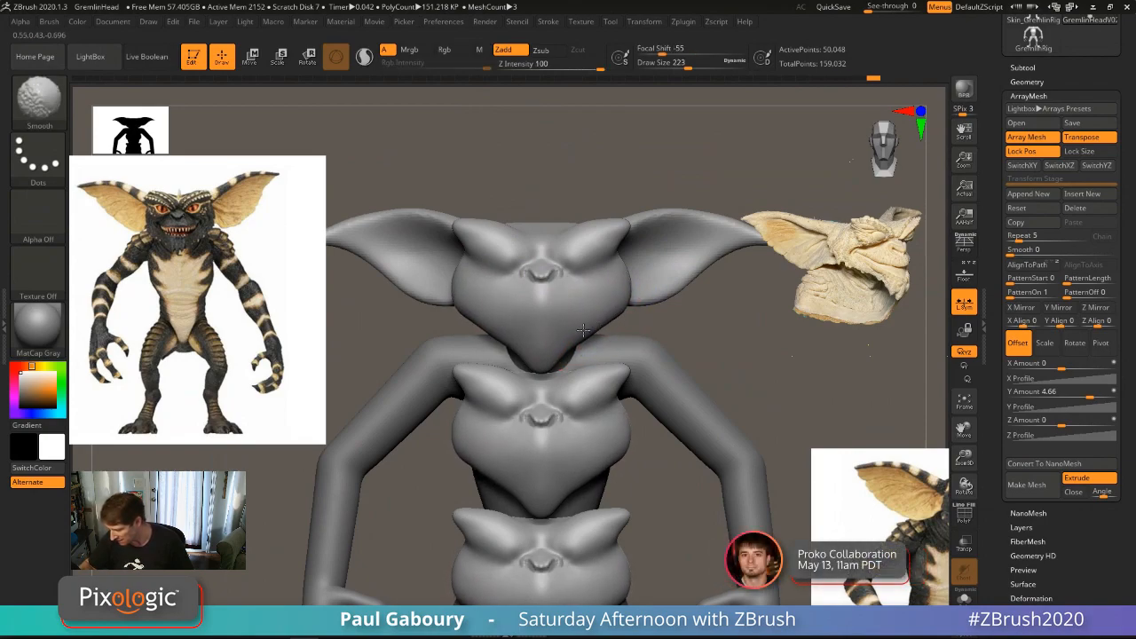
pyautogui.moveTo(501, 333); pyautogui.dragTo(557, 336)
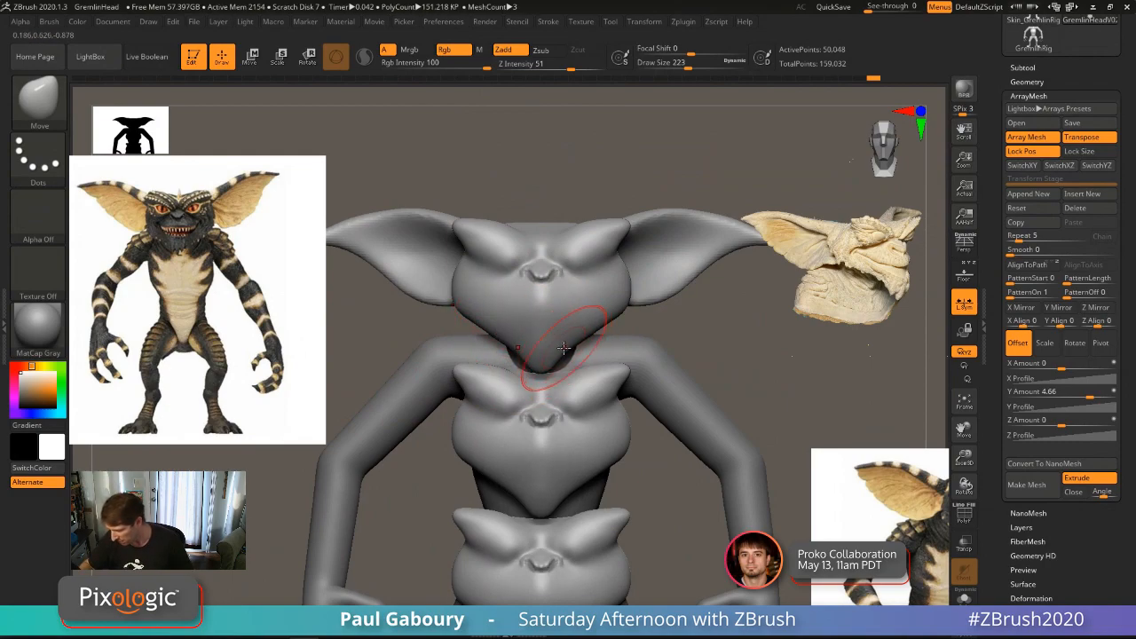
pyautogui.moveTo(565, 352); pyautogui.dragTo(578, 344)
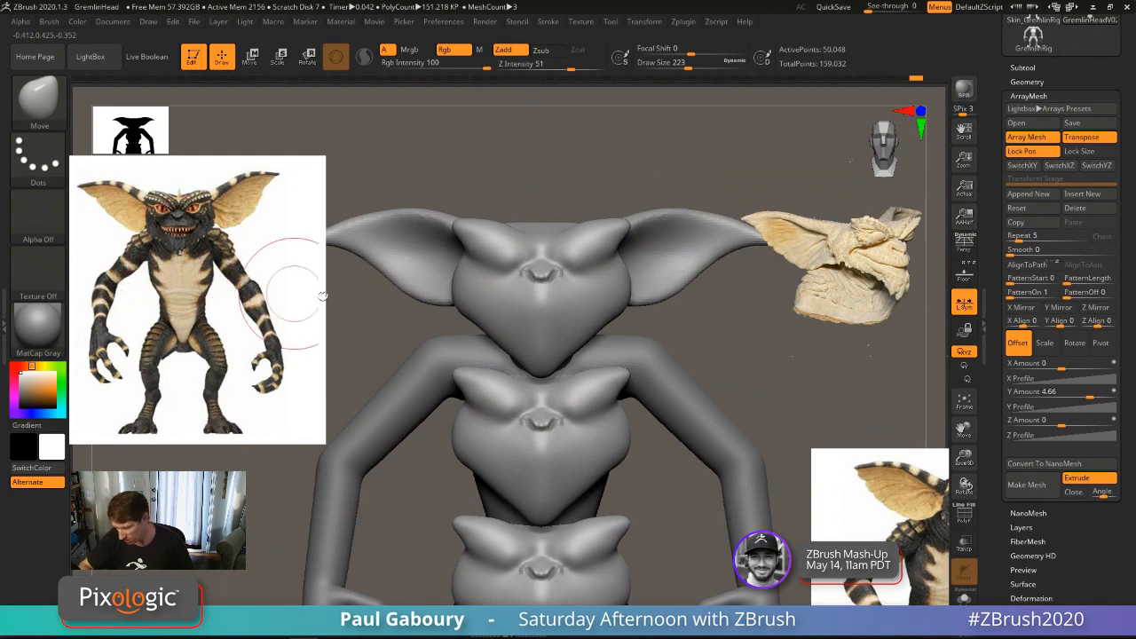
pyautogui.moveTo(543, 390); pyautogui.dragTo(563, 362)
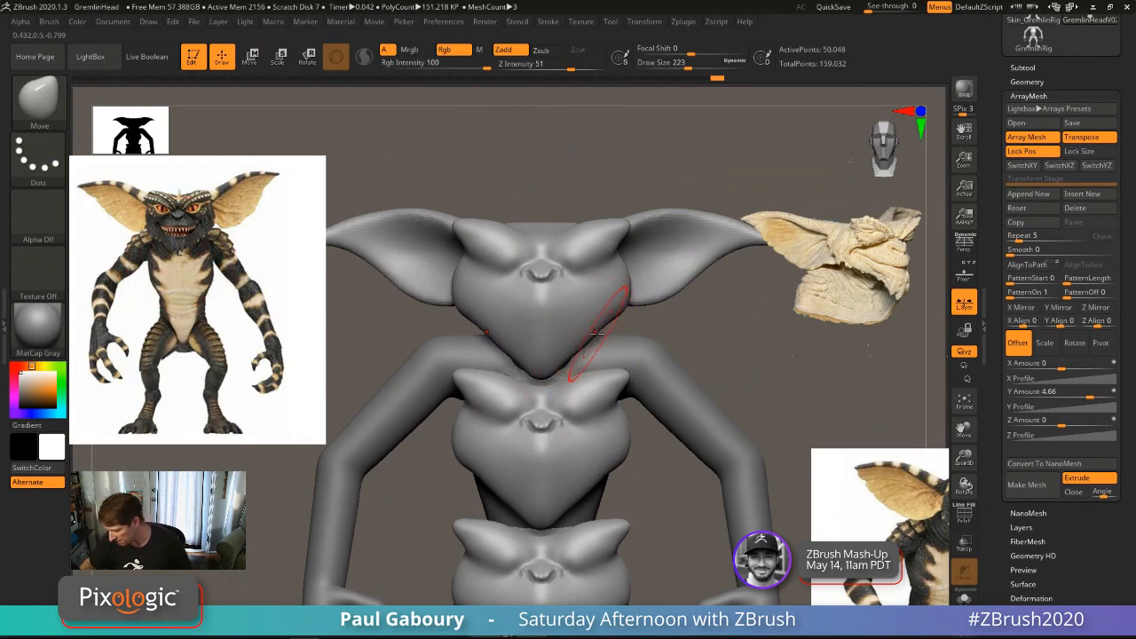
# Step: Reduce the Draw Size to 172, then move and smooth the underside of the jaw in profile
pyautogui.press('shift')
pyautogui.moveTo(566, 350)
pyautogui.mouseDown(button='right')
pyautogui.moveTo(607, 344)
pyautogui.moveTo(581, 323)
pyautogui.mouseUp(button='right')
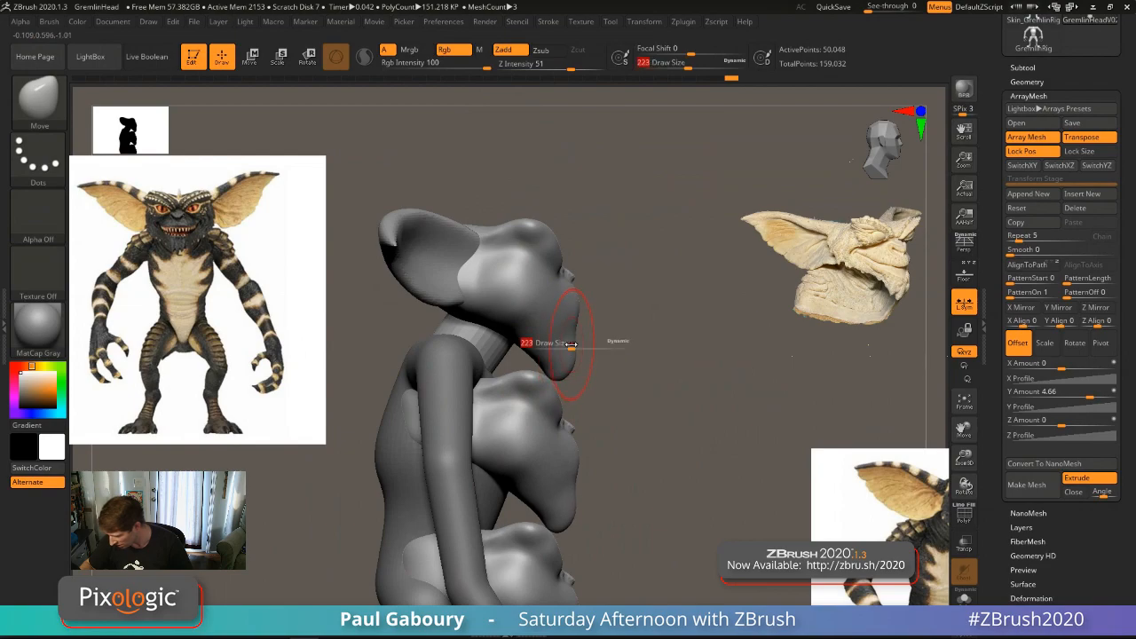
pyautogui.press('shift')
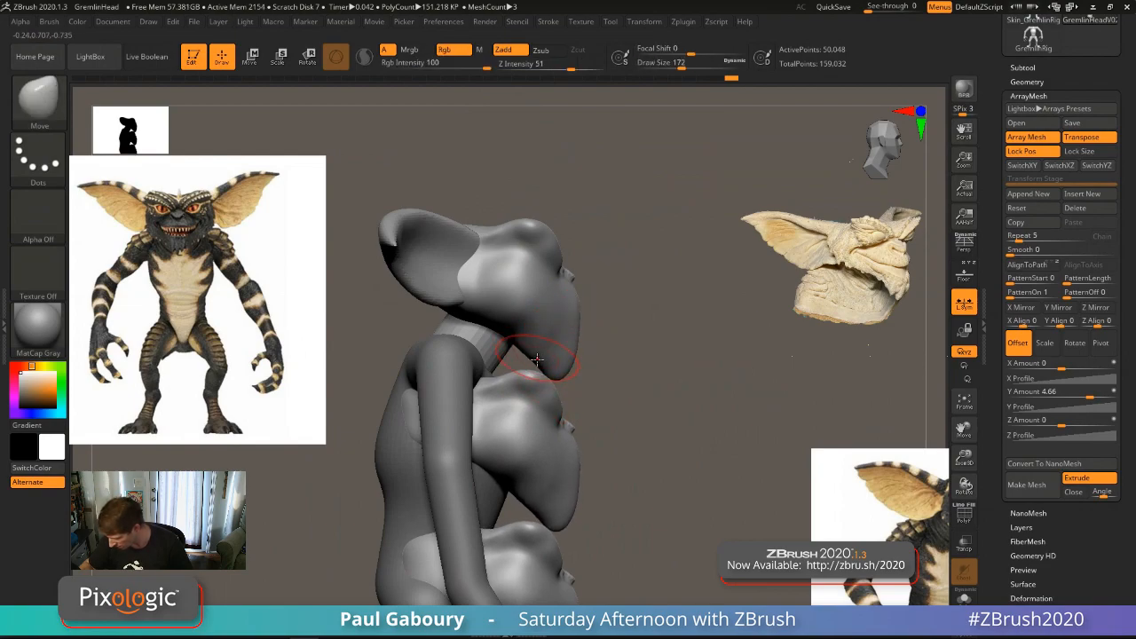
pyautogui.press('shift')
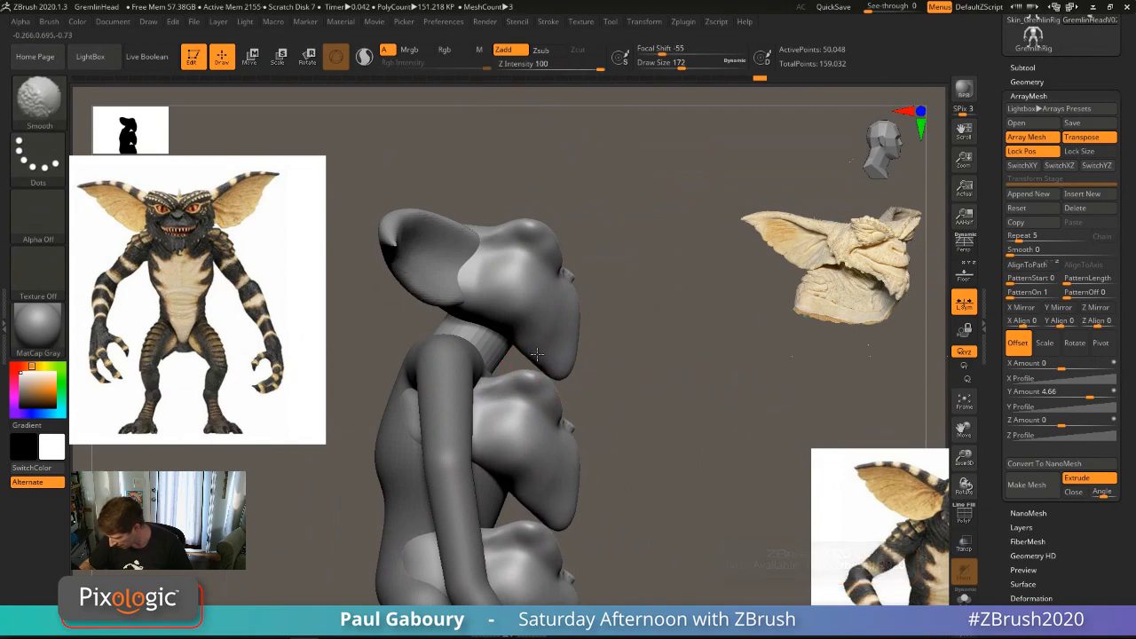
pyautogui.keyDown('shift'); pyautogui.moveTo(568, 332); pyautogui.dragTo(634, 325, button='right'); pyautogui.keyUp('shift')
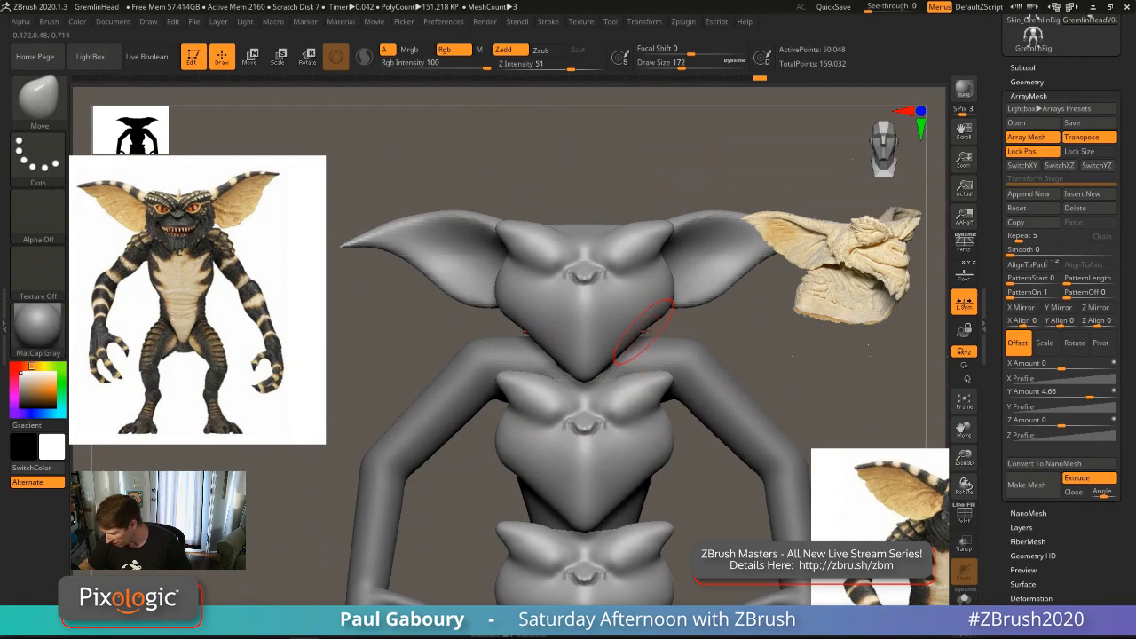
# Step: Refine the side of the face beside the ear at Draw Size 145 and smooth the jaw edge
pyautogui.keyDown('alt'); pyautogui.moveTo(678, 293); pyautogui.dragTo(648, 342, button='right'); pyautogui.keyUp('alt')
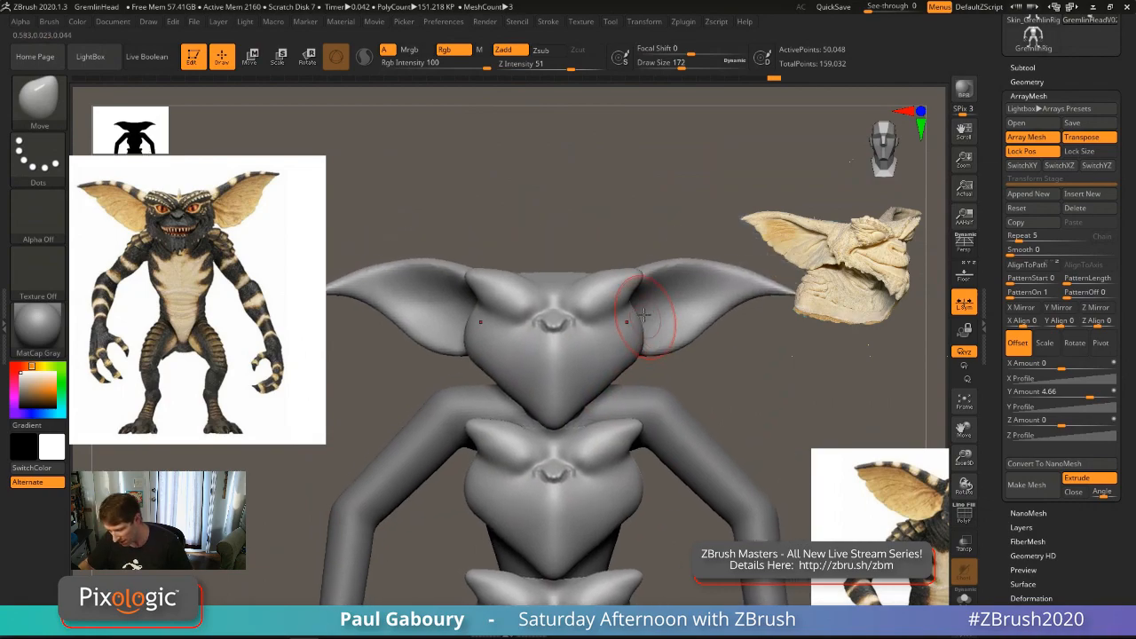
pyautogui.press('s')
pyautogui.moveTo(642, 321); pyautogui.dragTo(638, 321)
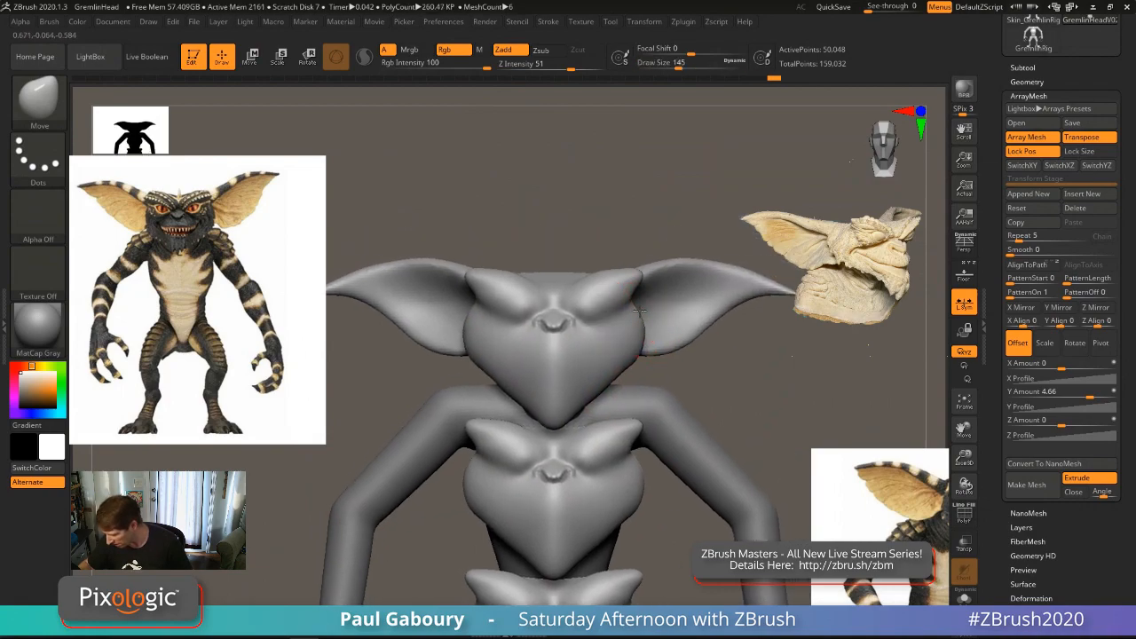
pyautogui.keyDown('shift'); pyautogui.moveTo(641, 354); pyautogui.dragTo(614, 385); pyautogui.keyUp('shift')
# Step: Adjust the head's profile with the Move brush at Draw Size 116 and bring back the Gizmo on the head
pyautogui.moveTo(624, 284)
pyautogui.keyDown('alt'); pyautogui.mouseDown(button='right')
pyautogui.moveTo(622, 321)
pyautogui.moveTo(644, 326)
pyautogui.moveTo(609, 325)
pyautogui.mouseUp(button='right'); pyautogui.keyUp('alt')
pyautogui.press('s')
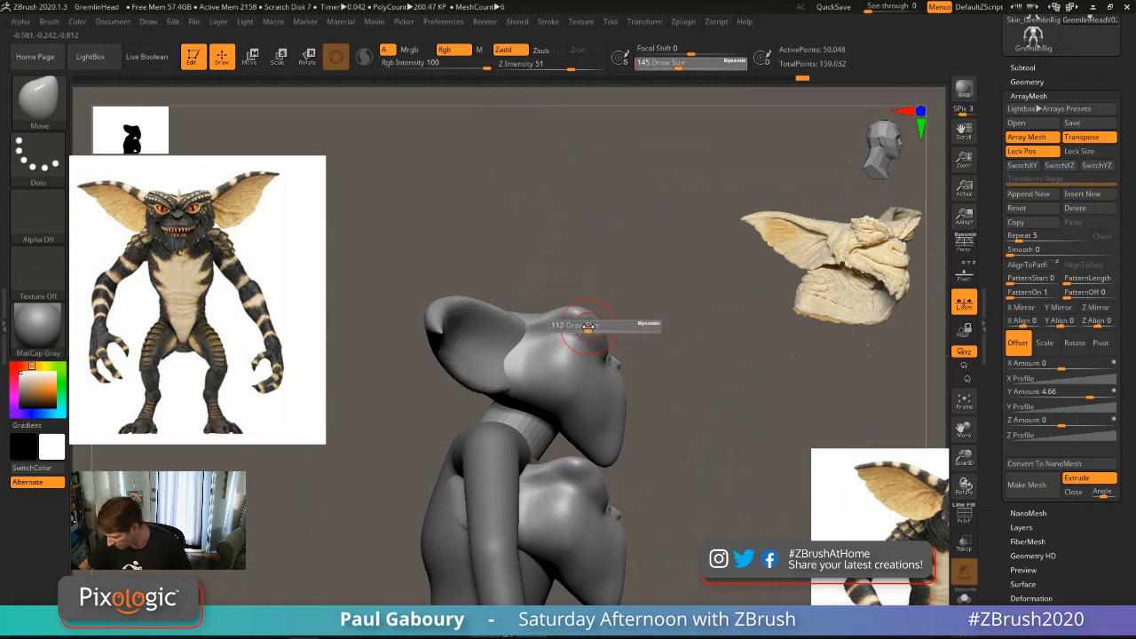
pyautogui.moveTo(588, 326); pyautogui.dragTo(601, 332)
pyautogui.moveTo(657, 327)
pyautogui.mouseDown(button='right')
pyautogui.moveTo(627, 322)
pyautogui.moveTo(554, 348)
pyautogui.moveTo(460, 207)
pyautogui.mouseUp(button='right')
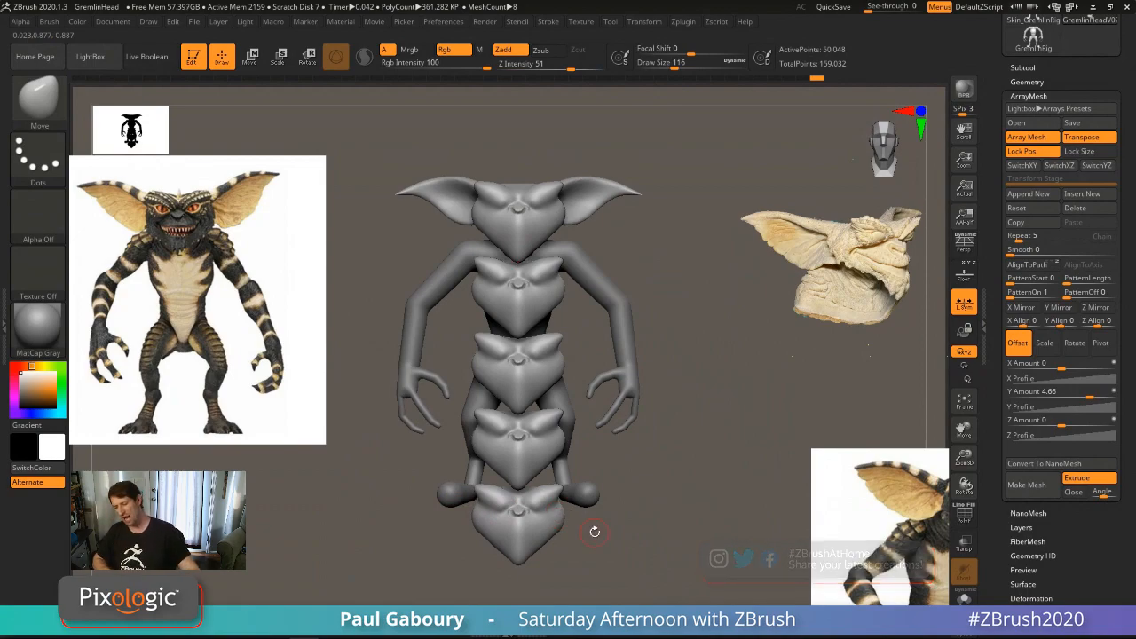
pyautogui.press('w')
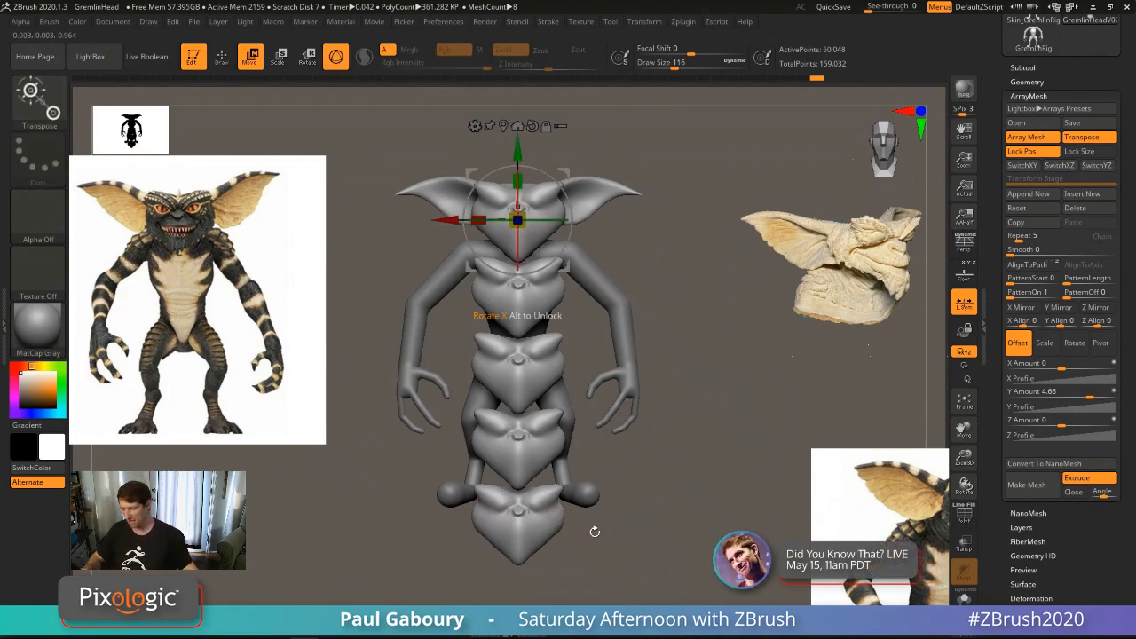
# Step: Adjust the head's uniform scale with the Gizmo in front view so its stacked copies fit the body's height
pyautogui.keyDown('ctrl'); pyautogui.moveTo(594, 530); pyautogui.dragTo(596, 470, button='right'); pyautogui.keyUp('ctrl')
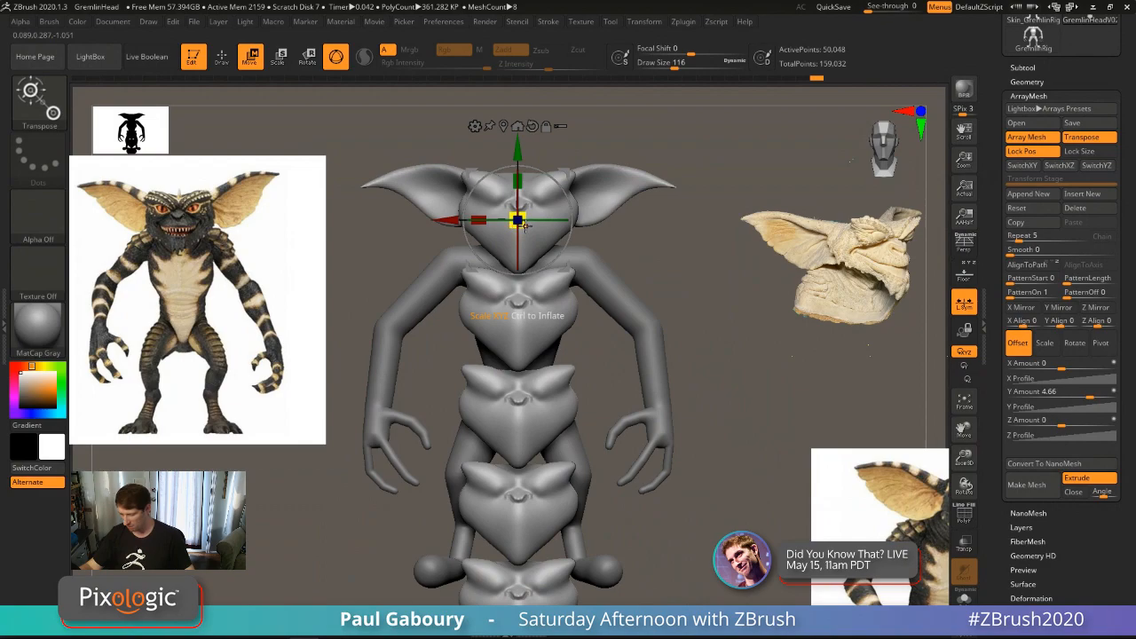
pyautogui.moveTo(522, 224); pyautogui.dragTo(543, 233)
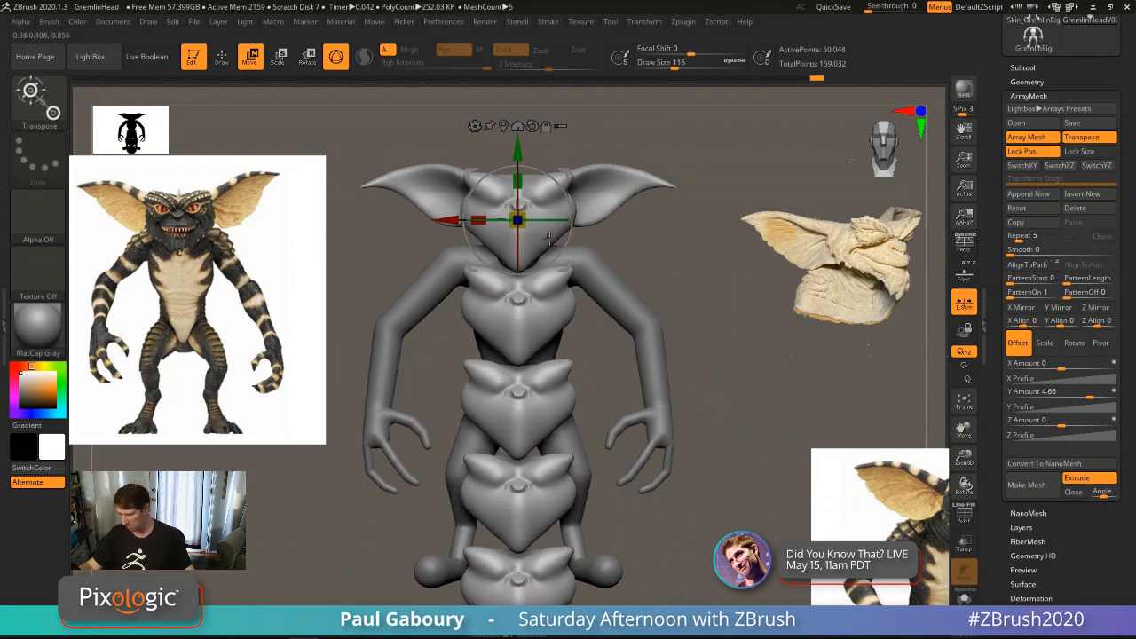
pyautogui.press('q')
pyautogui.moveTo(705, 429)
pyautogui.mouseDown()
pyautogui.moveTo(730, 417)
pyautogui.moveTo(702, 494)
pyautogui.moveTo(686, 283)
pyautogui.moveTo(672, 276)
pyautogui.moveTo(655, 280)
pyautogui.moveTo(686, 422)
pyautogui.mouseUp()
pyautogui.press('w')
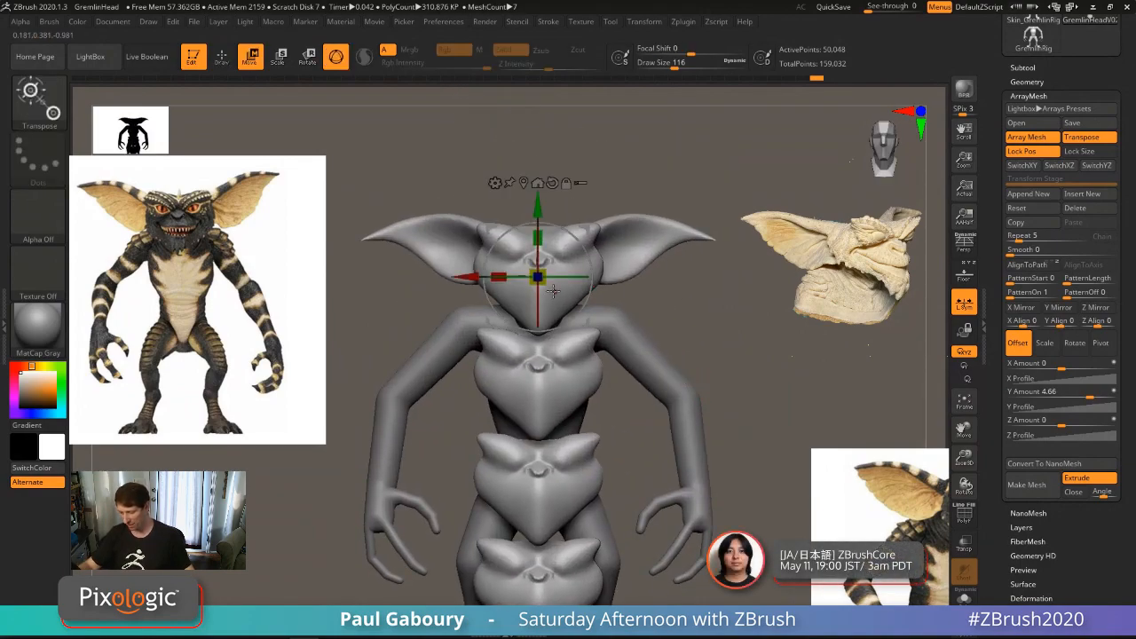
pyautogui.moveTo(542, 282); pyautogui.dragTo(561, 288)
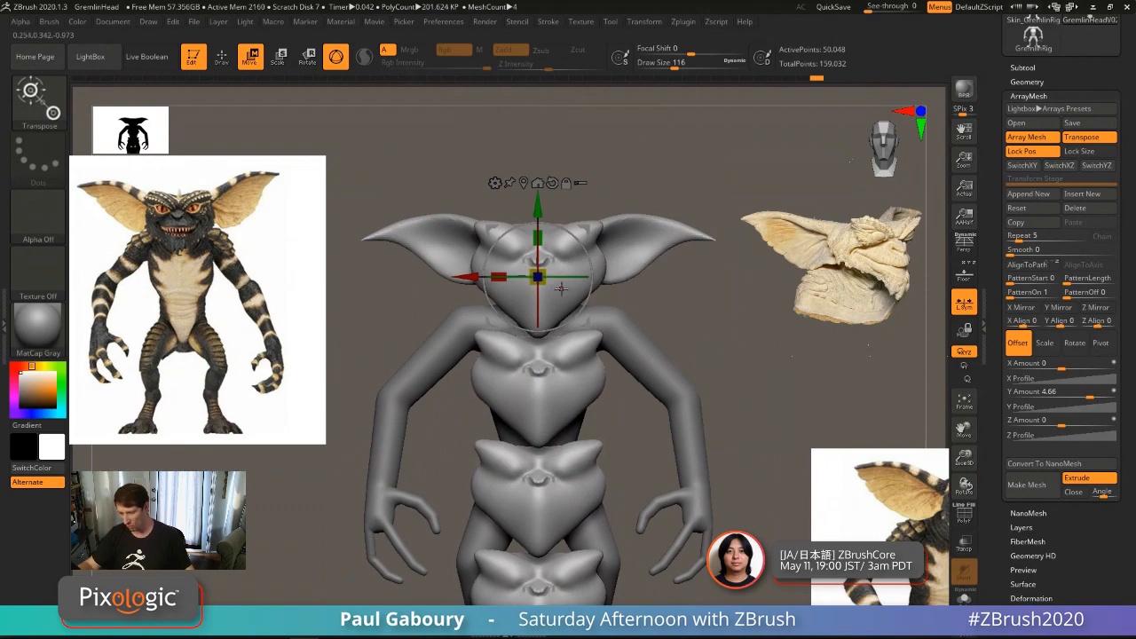
pyautogui.keyDown('alt'); pyautogui.moveTo(718, 402); pyautogui.dragTo(697, 395); pyautogui.keyUp('alt')
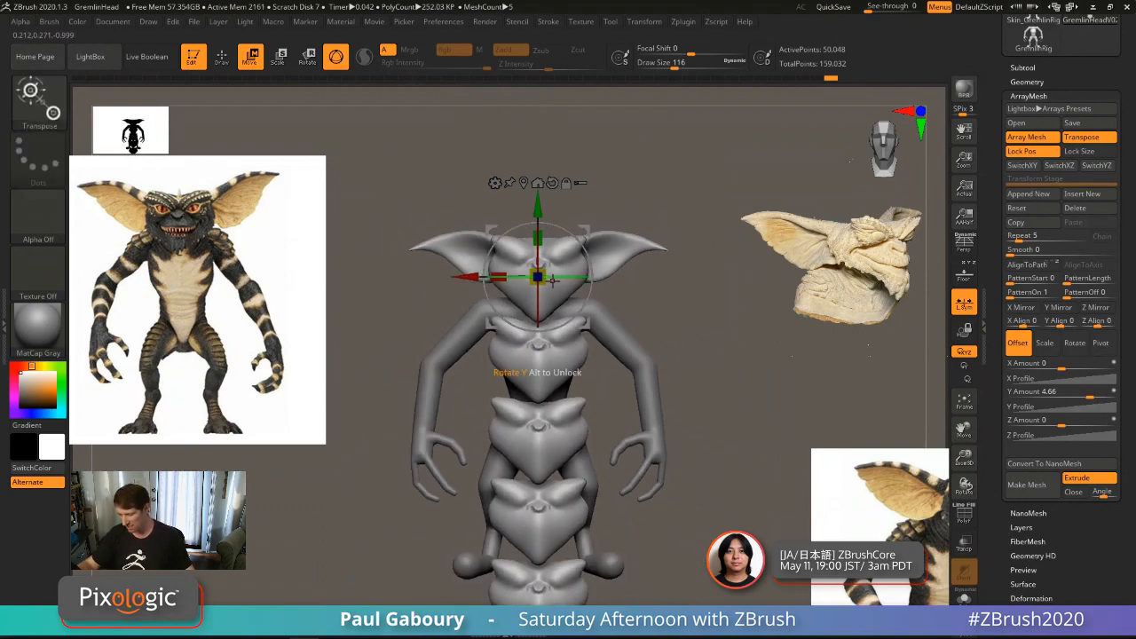
# Step: Set the Move brush to Draw Size 262 and pull the lower back of the head down toward the neck
pyautogui.moveTo(701, 417); pyautogui.dragTo(661, 455)
pyautogui.rightClick(661, 455)
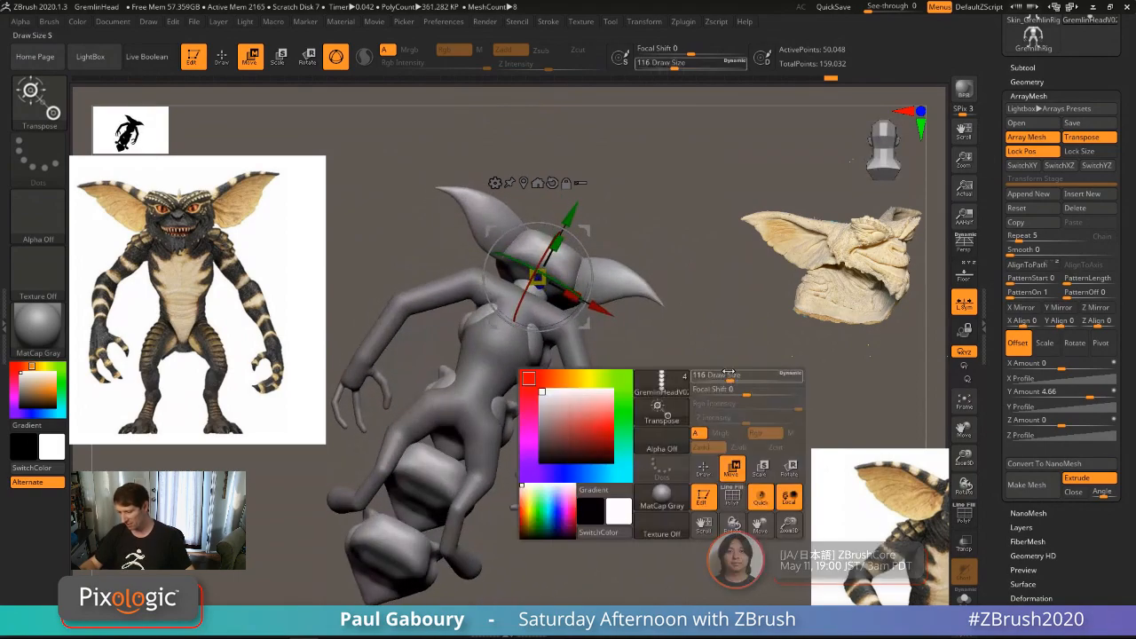
pyautogui.moveTo(697, 348)
pyautogui.mouseDown()
pyautogui.moveTo(715, 342)
pyautogui.moveTo(710, 332)
pyautogui.moveTo(673, 316)
pyautogui.moveTo(710, 324)
pyautogui.mouseUp()
pyautogui.press('q')
pyautogui.press('b')
pyautogui.press('m')
pyautogui.press('v')
pyautogui.press('s')
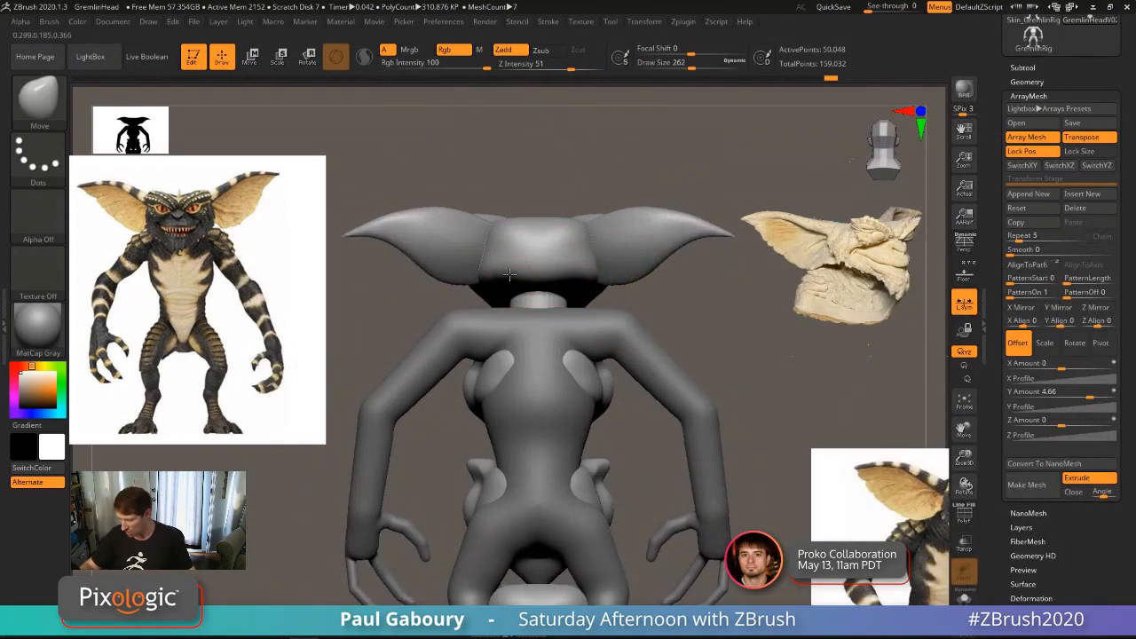
pyautogui.press('shift')
pyautogui.moveTo(510, 268); pyautogui.dragTo(548, 247, button='right')
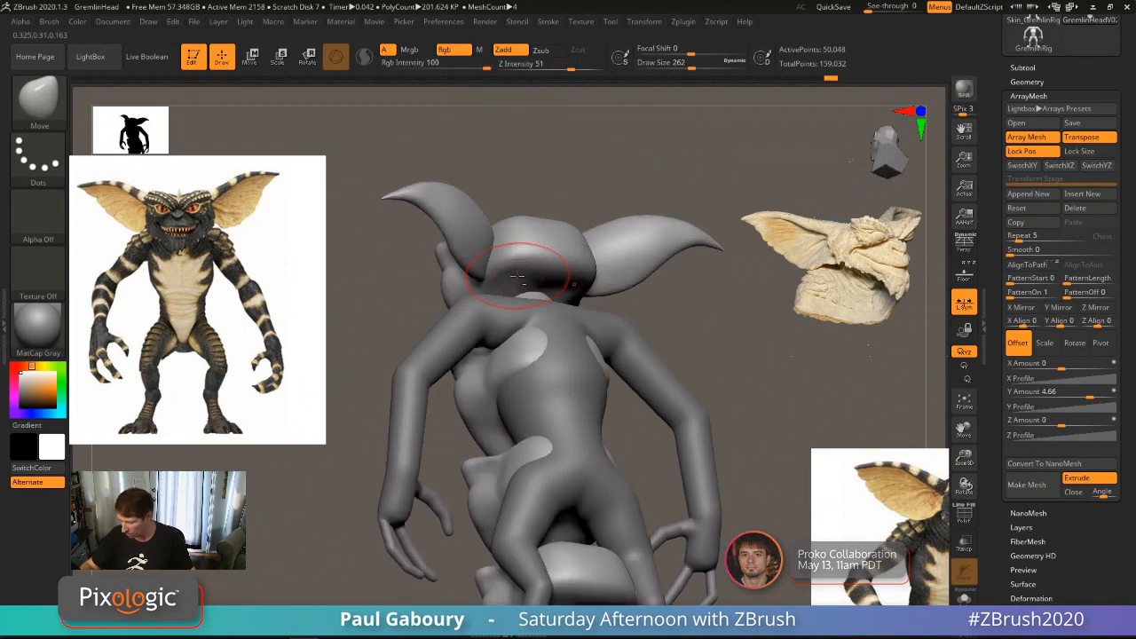
pyautogui.moveTo(538, 262); pyautogui.dragTo(566, 280)
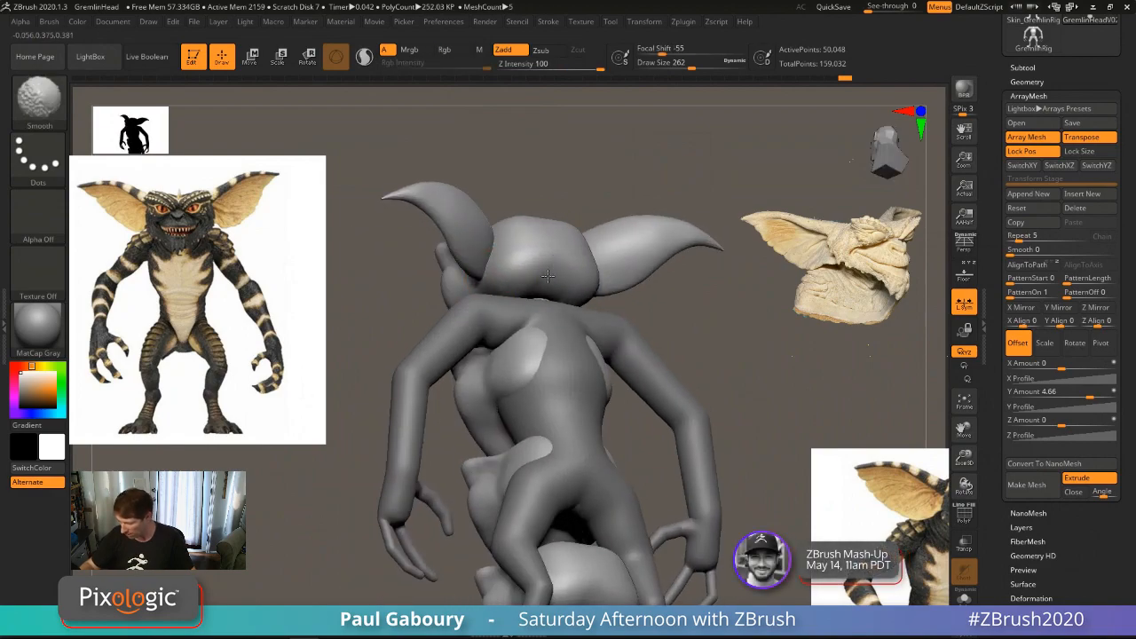
# Step: Smooth the back of the skull and reshape its lower rear edge in profile with the Move brush
pyautogui.moveTo(566, 280)
pyautogui.keyDown('shift'); pyautogui.mouseDown(button='right')
pyautogui.moveTo(518, 257)
pyautogui.moveTo(540, 240)
pyautogui.moveTo(530, 190)
pyautogui.moveTo(567, 209)
pyautogui.moveTo(538, 192)
pyautogui.mouseUp(button='right'); pyautogui.keyUp('shift')
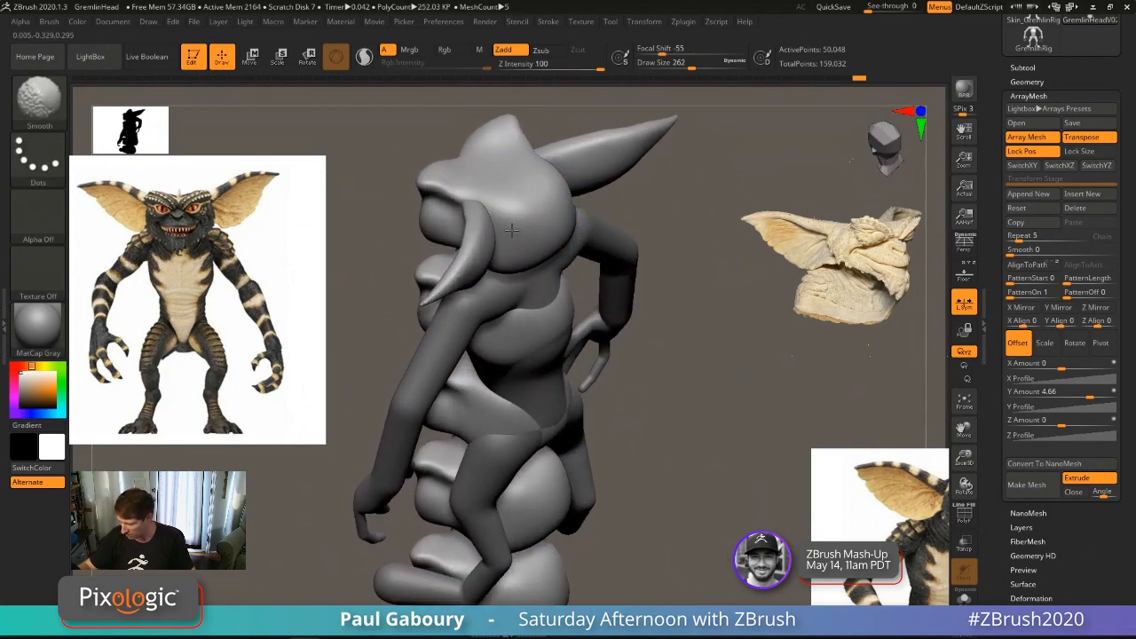
pyautogui.moveTo(532, 259)
pyautogui.mouseDown(button='right')
pyautogui.moveTo(583, 248)
pyautogui.moveTo(568, 251)
pyautogui.mouseUp(button='right')
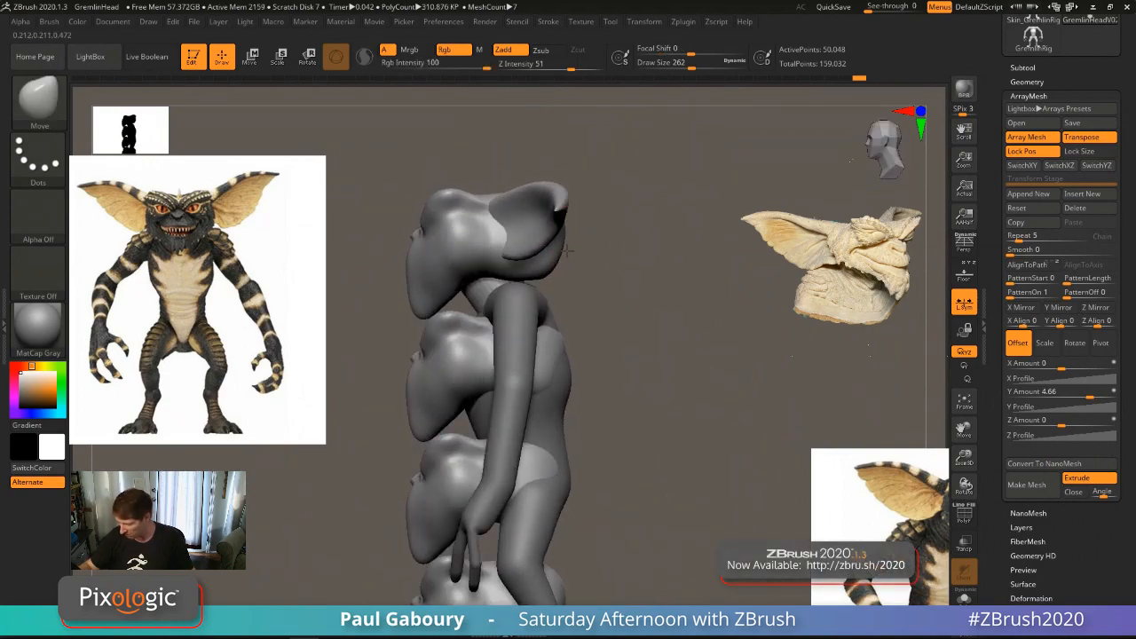
pyautogui.keyDown('shift'); pyautogui.moveTo(545, 273); pyautogui.dragTo(556, 253); pyautogui.keyUp('shift')
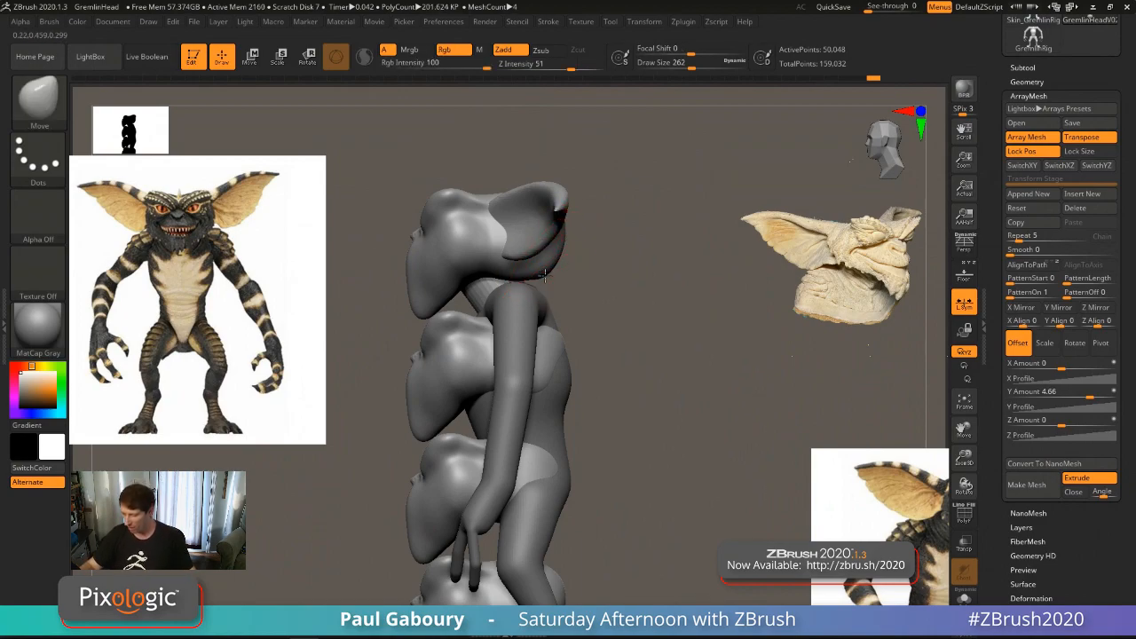
pyautogui.moveTo(561, 242); pyautogui.dragTo(556, 266)
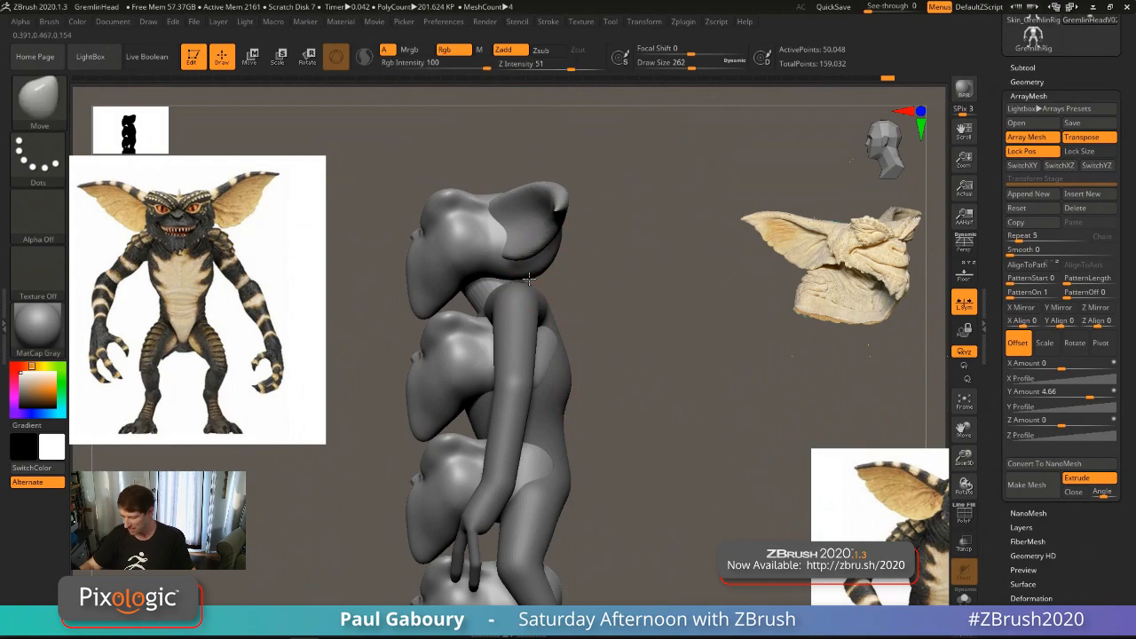
pyautogui.moveTo(572, 217); pyautogui.dragTo(677, 338)
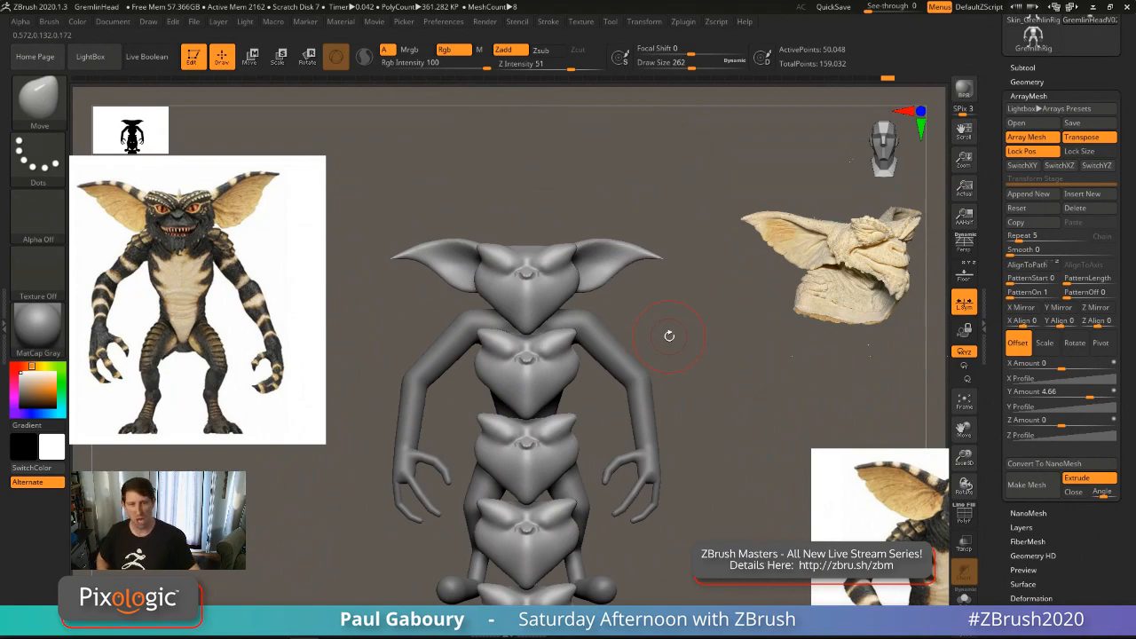
# Step: Select the Ears subtool, enlarge the ears uniformly with the Gizmo, and shift them slightly down against the head
pyautogui.press('Down')
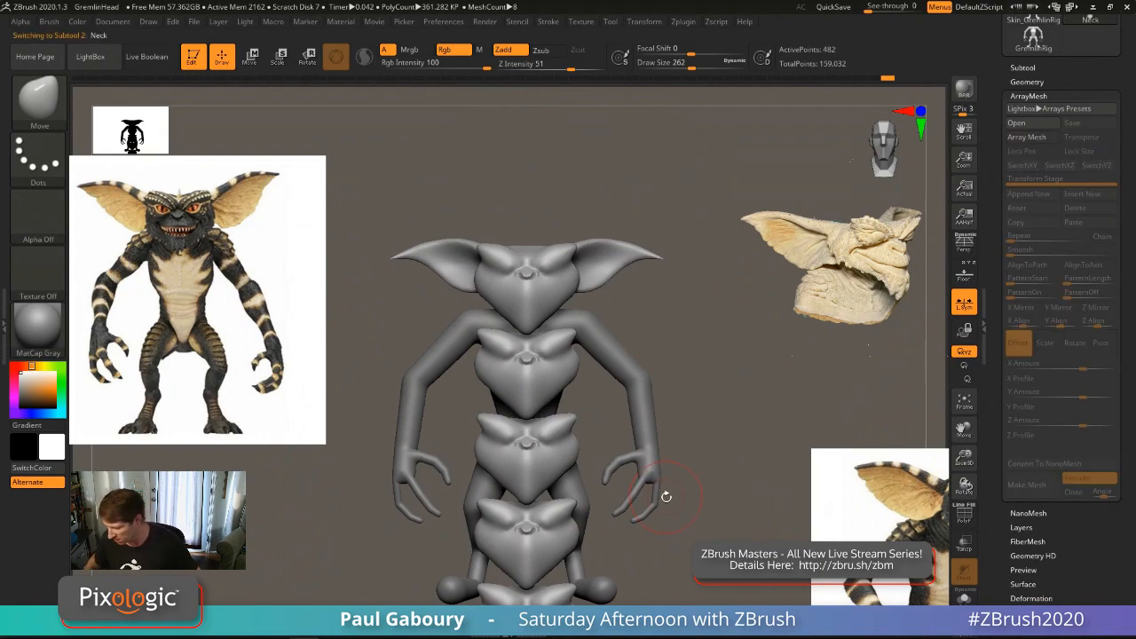
pyautogui.click(1025, 71)
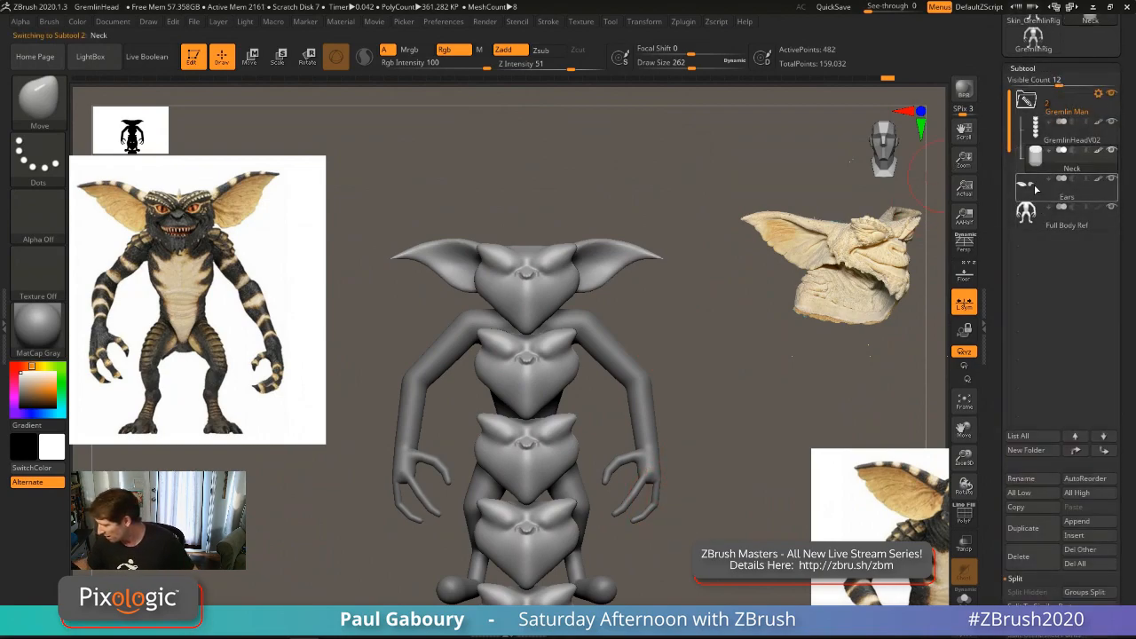
pyautogui.click(1048, 185)
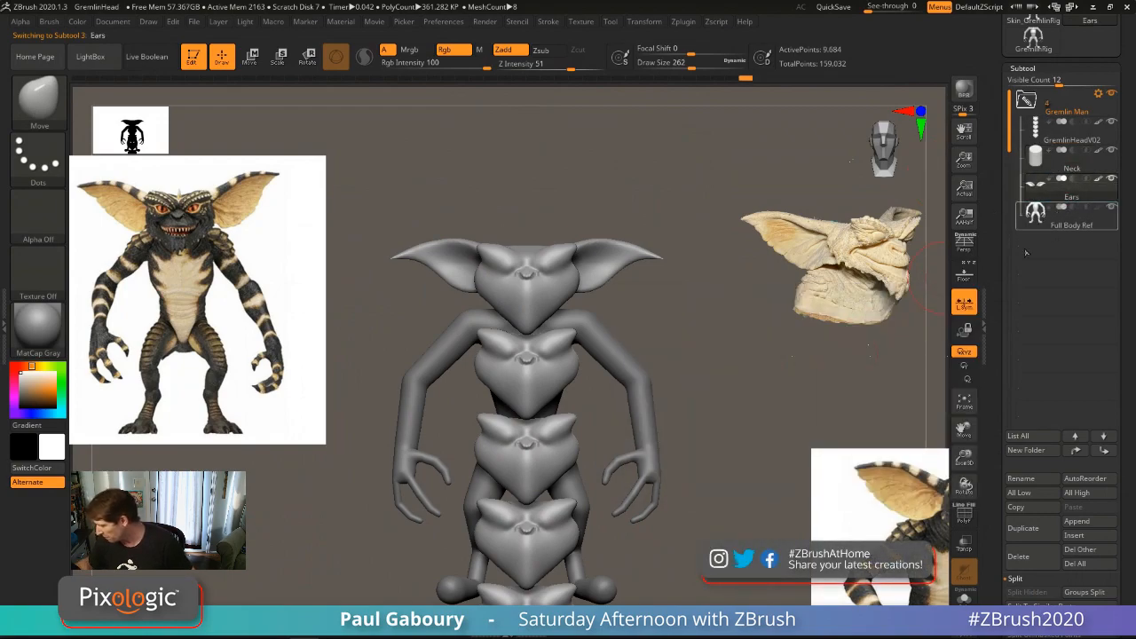
pyautogui.moveTo(672, 397)
pyautogui.mouseDown()
pyautogui.moveTo(708, 382)
pyautogui.moveTo(703, 370)
pyautogui.moveTo(632, 356)
pyautogui.mouseUp()
pyautogui.press('w')
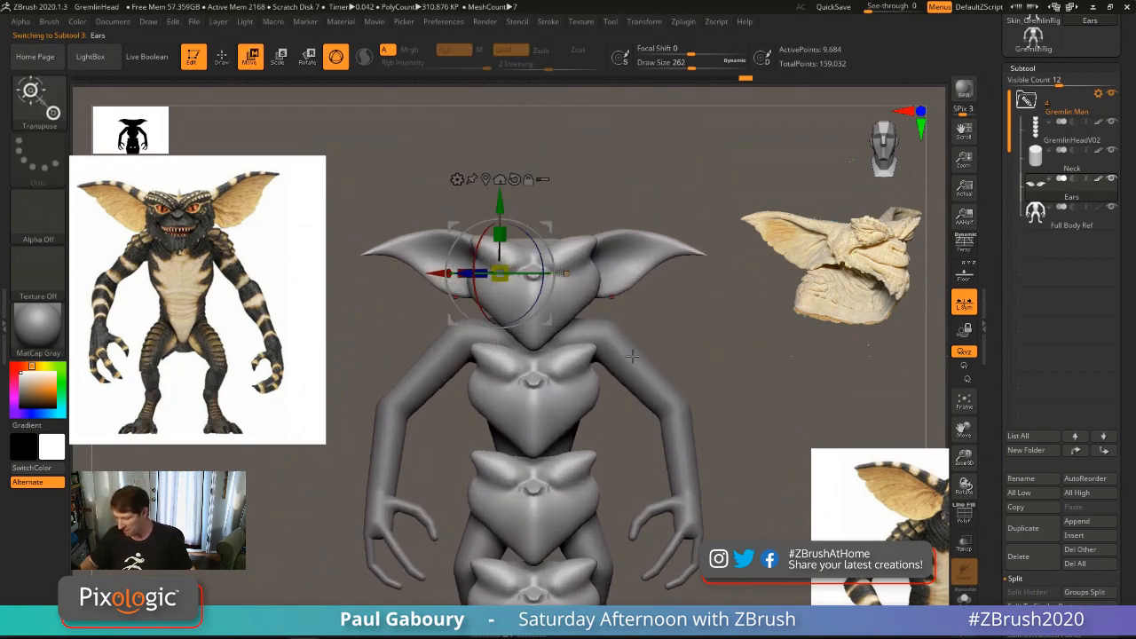
pyautogui.keyDown('ctrl'); pyautogui.moveTo(533, 303); pyautogui.dragTo(550, 283, button='right'); pyautogui.keyUp('ctrl')
pyautogui.moveTo(540, 276)
pyautogui.mouseDown()
pyautogui.moveTo(579, 311)
pyautogui.moveTo(542, 278)
pyautogui.mouseUp()
pyautogui.keyDown('alt'); pyautogui.moveTo(576, 280); pyautogui.dragTo(695, 336, button='right'); pyautogui.keyUp('alt')
pyautogui.keyDown('ctrl'); pyautogui.moveTo(695, 336); pyautogui.dragTo(655, 325, button='right'); pyautogui.keyUp('ctrl')
pyautogui.moveTo(533, 287); pyautogui.dragTo(530, 284)
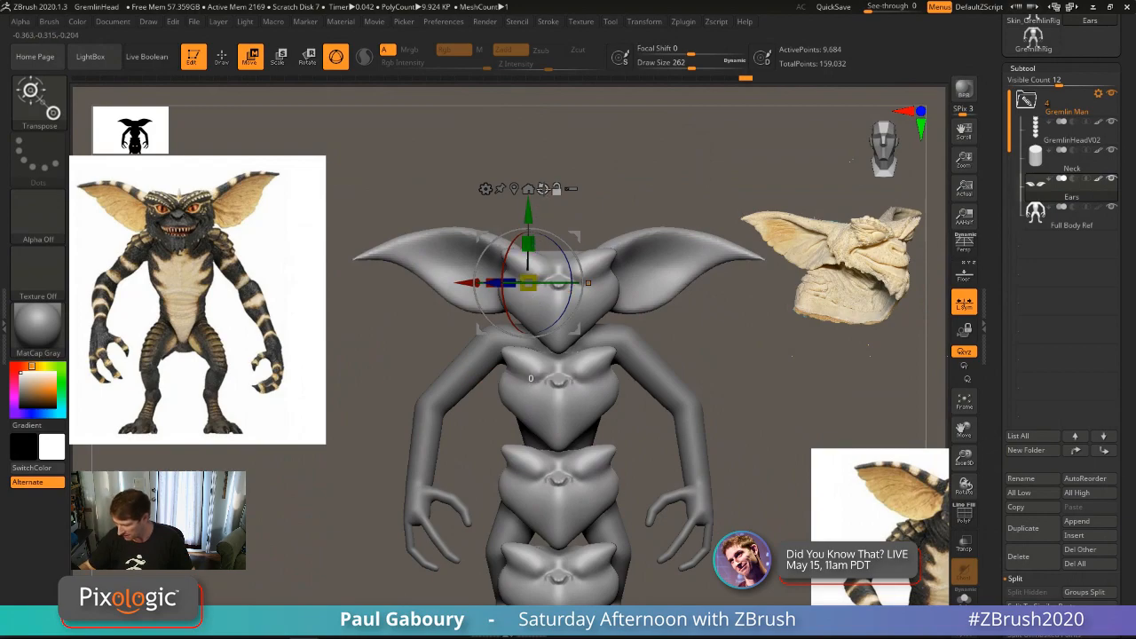
pyautogui.moveTo(528, 210); pyautogui.dragTo(529, 218)
# Step: Return to Draw mode and make GremlinHeadV02 the active subtool while viewing the head from beneath
pyautogui.moveTo(703, 376)
pyautogui.keyDown('alt'); pyautogui.mouseDown()
pyautogui.moveTo(691, 366)
pyautogui.moveTo(725, 353)
pyautogui.moveTo(708, 410)
pyautogui.moveTo(672, 393)
pyautogui.moveTo(680, 296)
pyautogui.moveTo(648, 343)
pyautogui.moveTo(700, 355)
pyautogui.moveTo(662, 347)
pyautogui.moveTo(665, 481)
pyautogui.mouseUp(); pyautogui.keyUp('alt')
pyautogui.press('q')
pyautogui.keyDown('ctrl'); pyautogui.moveTo(520, 330); pyautogui.dragTo(520, 268, button='right'); pyautogui.keyUp('ctrl')
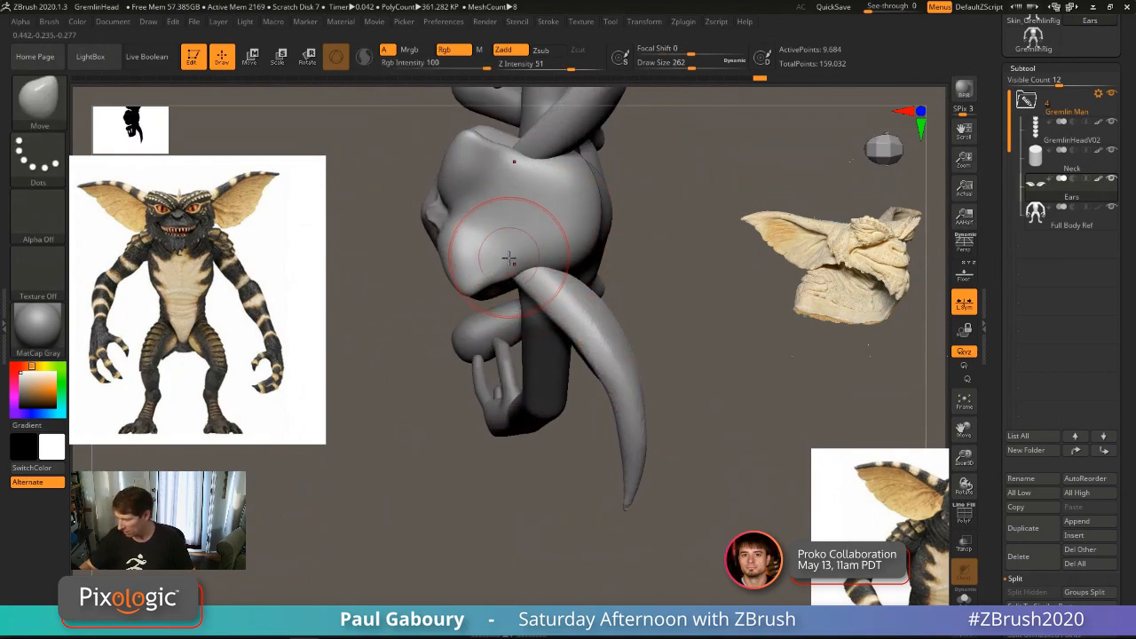
pyautogui.keyDown('alt'); pyautogui.click(509, 262); pyautogui.keyUp('alt')
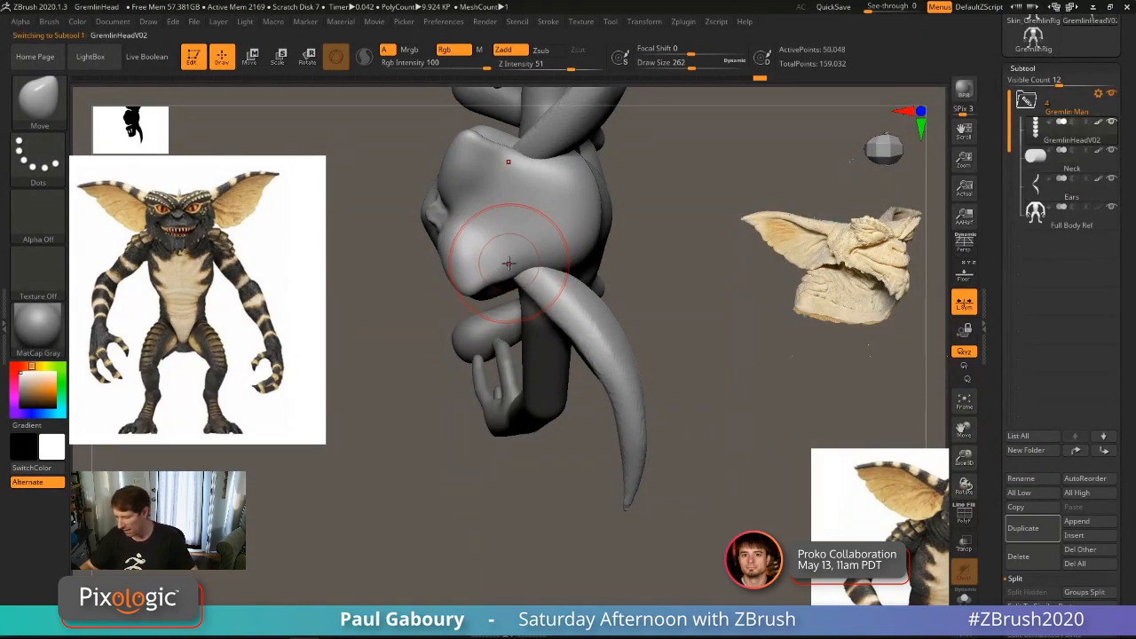
# Step: Try a ClayBuildup stroke at Draw Size 177 on the side of the head near the ear
pyautogui.press('b')
pyautogui.press('c')
pyautogui.press('b')
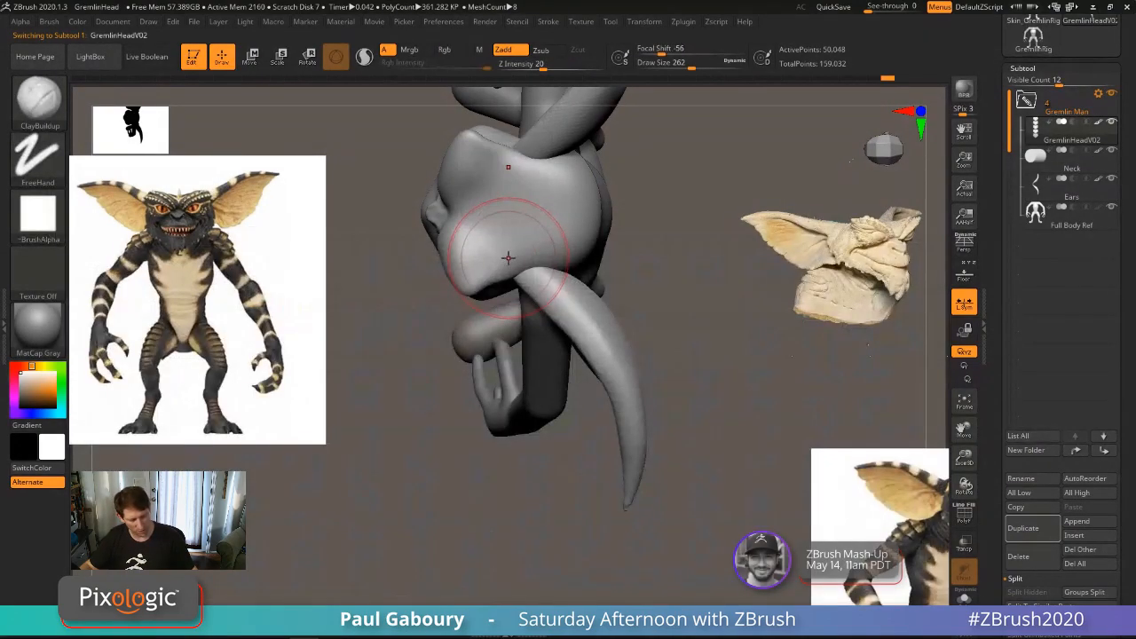
pyautogui.press('s')
pyautogui.moveTo(502, 259); pyautogui.dragTo(500, 259)
pyautogui.press('ctrl')
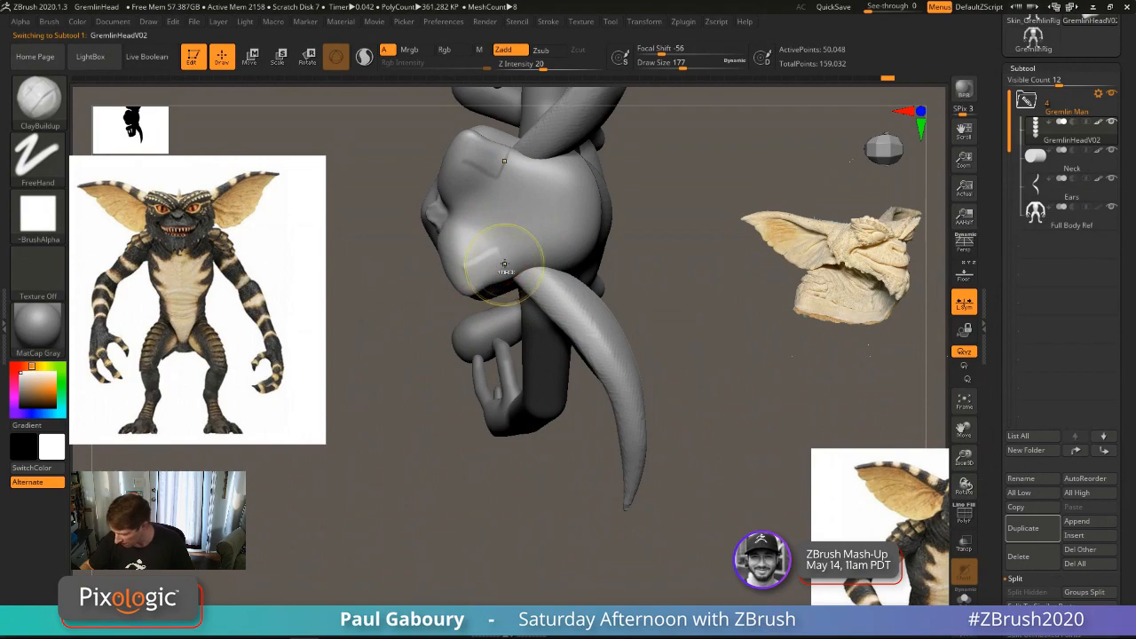
pyautogui.press('b')
pyautogui.press('m')
pyautogui.press('v')
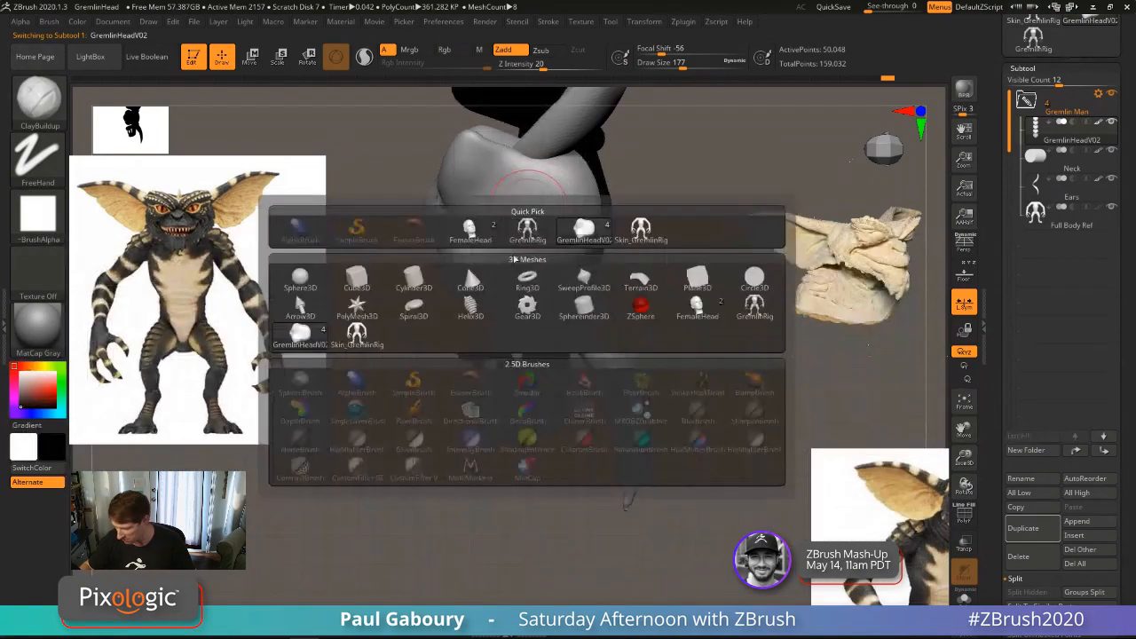
pyautogui.press('v')
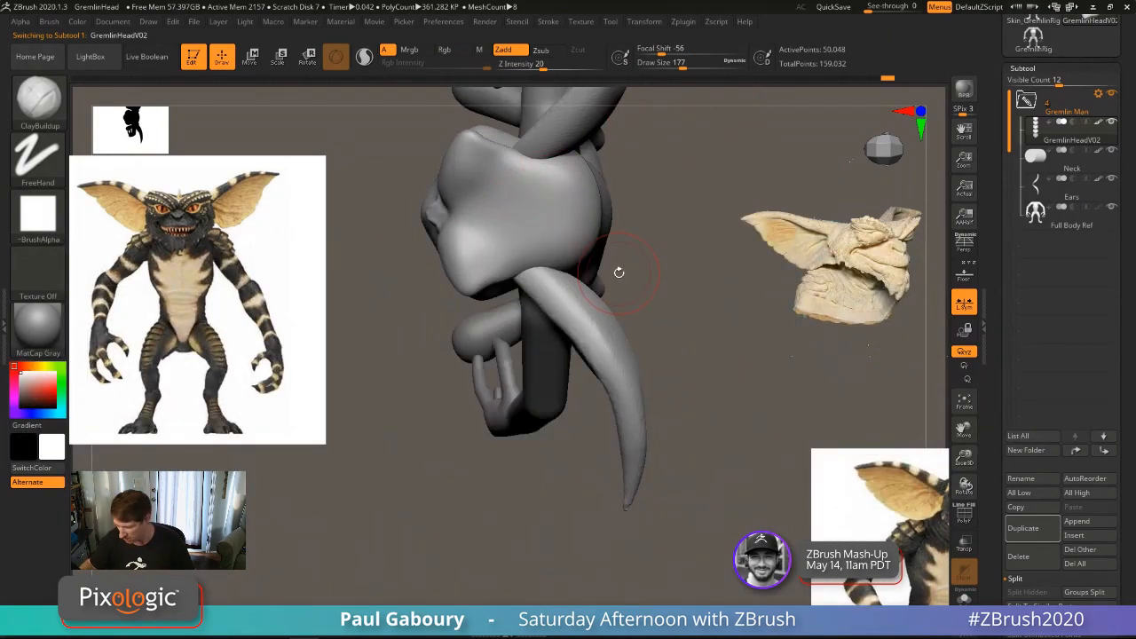
# Step: Reshape the head's side contour in front of the ear with the Move brush at Draw Size 177
pyautogui.press('b')
pyautogui.press('m')
pyautogui.press('v')
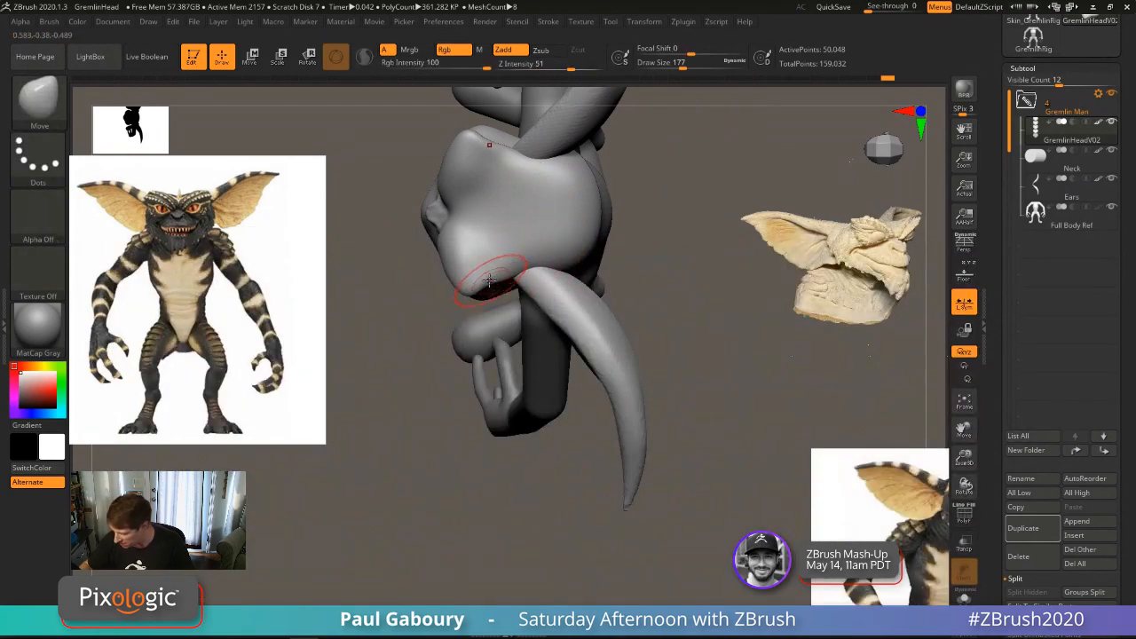
pyautogui.moveTo(488, 273)
pyautogui.mouseDown()
pyautogui.moveTo(497, 282)
pyautogui.moveTo(511, 269)
pyautogui.mouseUp()
pyautogui.moveTo(628, 435)
pyautogui.keyDown('ctrl'); pyautogui.mouseDown(button='right')
pyautogui.moveTo(632, 398)
pyautogui.moveTo(680, 319)
pyautogui.moveTo(697, 343)
pyautogui.mouseUp(button='right'); pyautogui.keyUp('ctrl')
pyautogui.moveTo(693, 419)
pyautogui.keyDown('alt'); pyautogui.mouseDown(button='right')
pyautogui.moveTo(698, 347)
pyautogui.moveTo(682, 358)
pyautogui.mouseUp(button='right'); pyautogui.keyUp('alt')
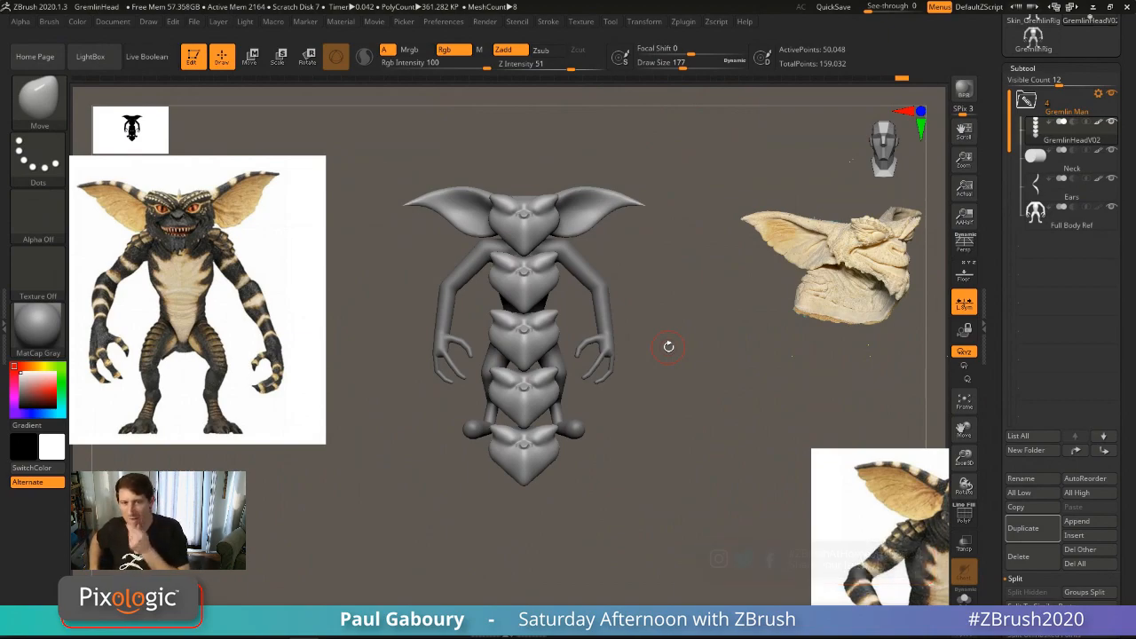
# Step: Turn off the head's Array Mesh so only the original head sits on the body
pyautogui.click(1034, 69)
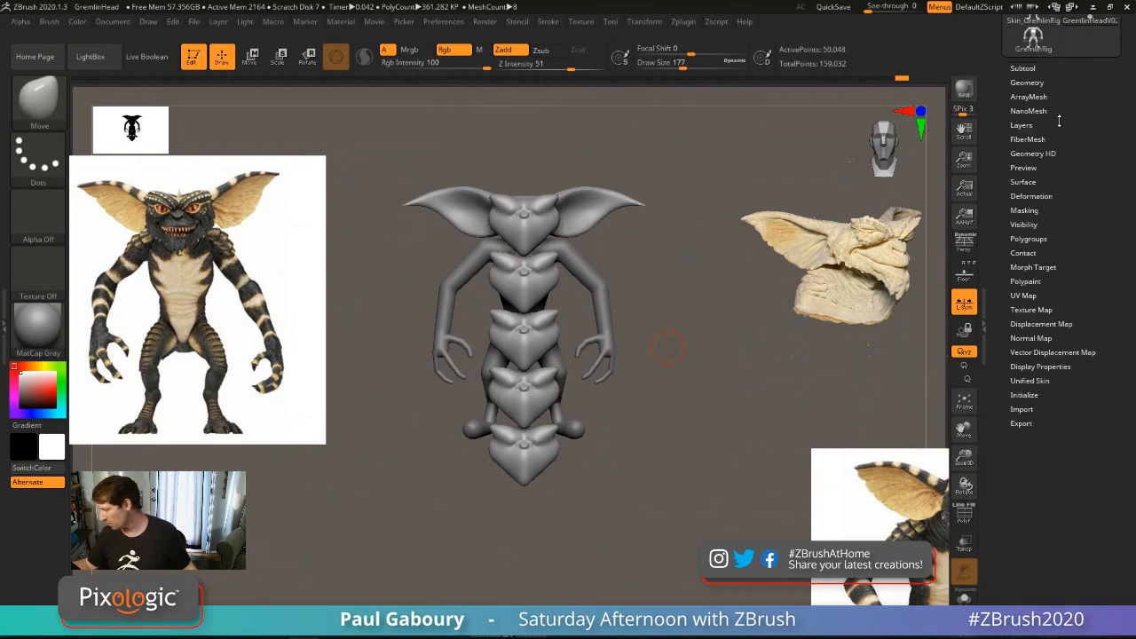
pyautogui.click(1030, 96)
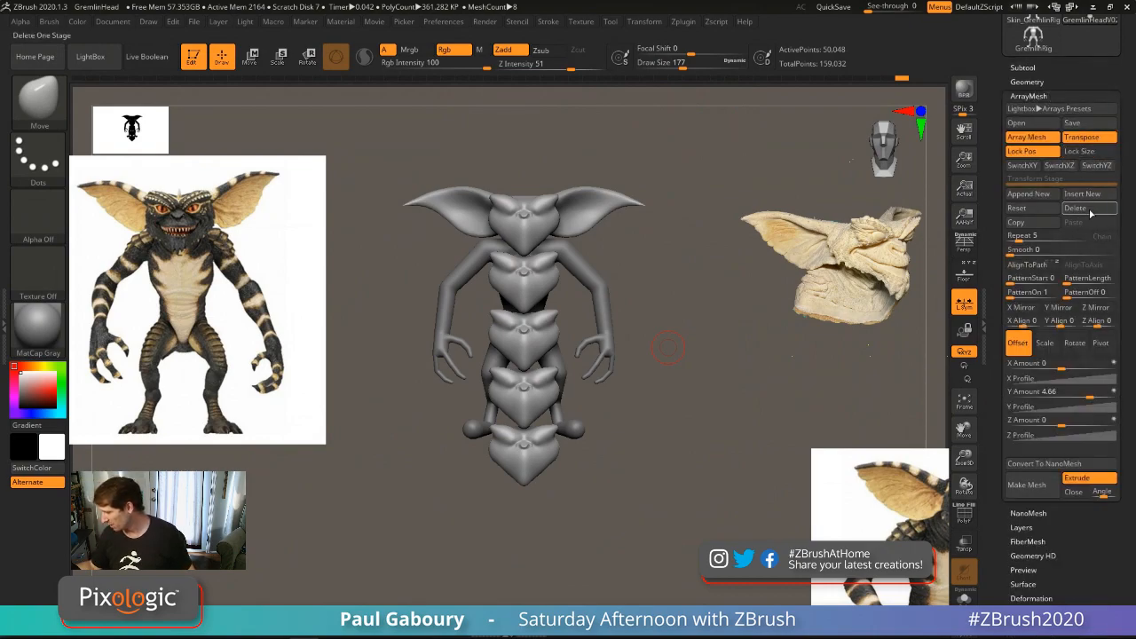
pyautogui.click(1049, 139)
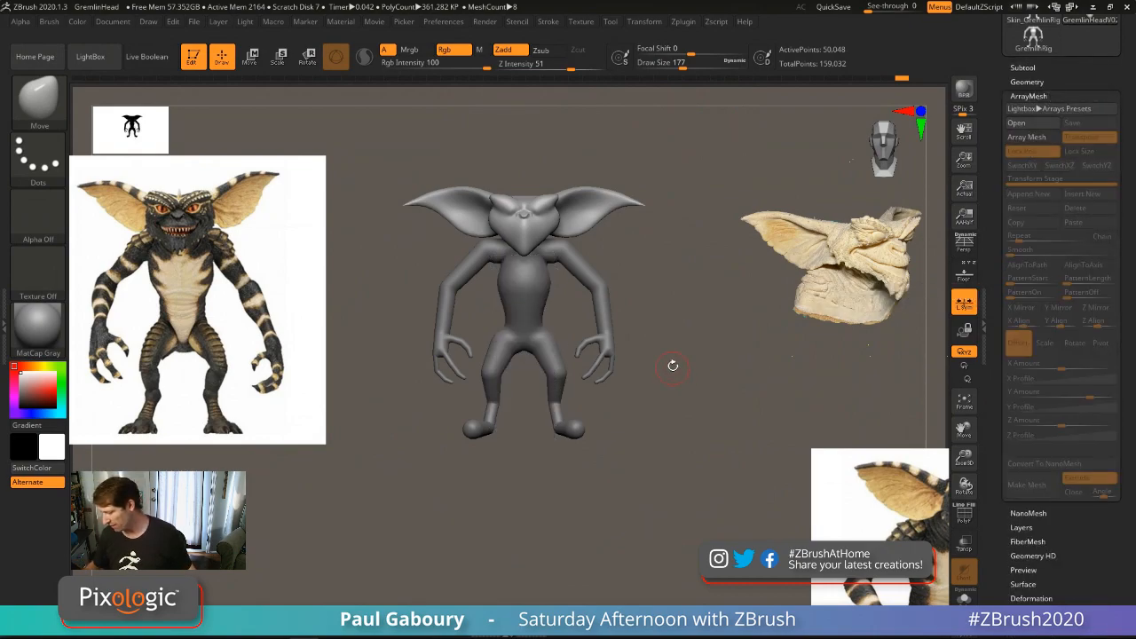
pyautogui.moveTo(659, 370)
pyautogui.mouseDown()
pyautogui.moveTo(712, 363)
pyautogui.moveTo(658, 365)
pyautogui.mouseUp()
pyautogui.keyDown('ctrl'); pyautogui.moveTo(658, 365); pyautogui.dragTo(676, 373, button='right'); pyautogui.keyUp('ctrl')
pyautogui.keyDown('alt'); pyautogui.moveTo(677, 373); pyautogui.dragTo(717, 380, button='right'); pyautogui.keyUp('alt')
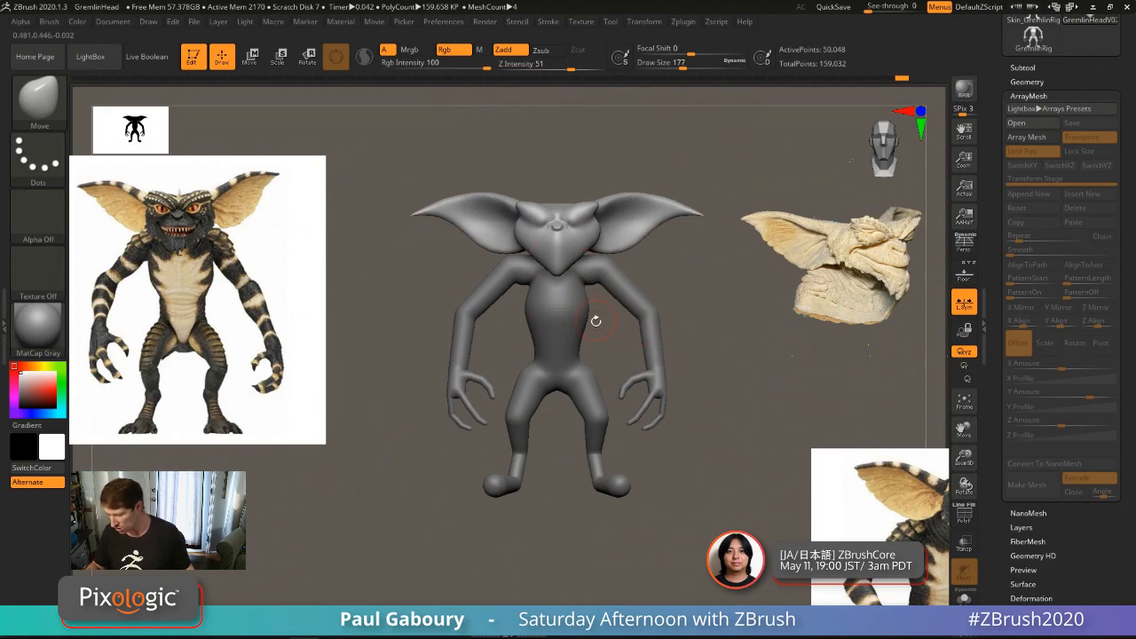
pyautogui.keyDown('alt'); pyautogui.moveTo(591, 320); pyautogui.dragTo(576, 338); pyautogui.keyUp('alt')
# Step: Show the subtool list again, bring up the Gizmo on the head, and enable Transpose All Selected Subtools
pyautogui.click(1029, 81)
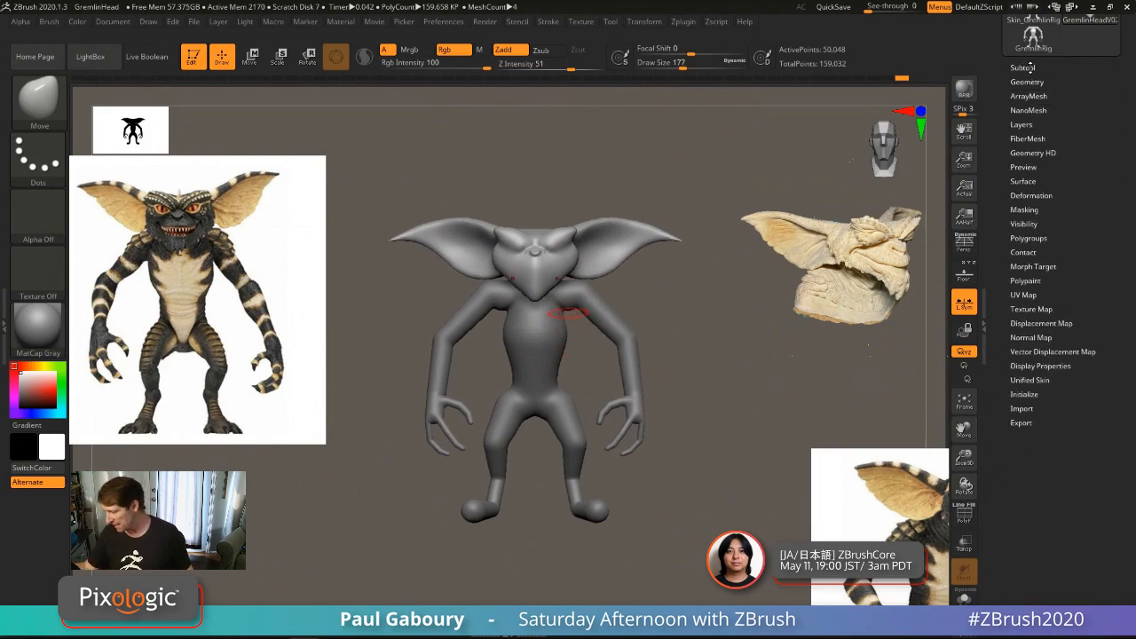
pyautogui.click(1022, 68)
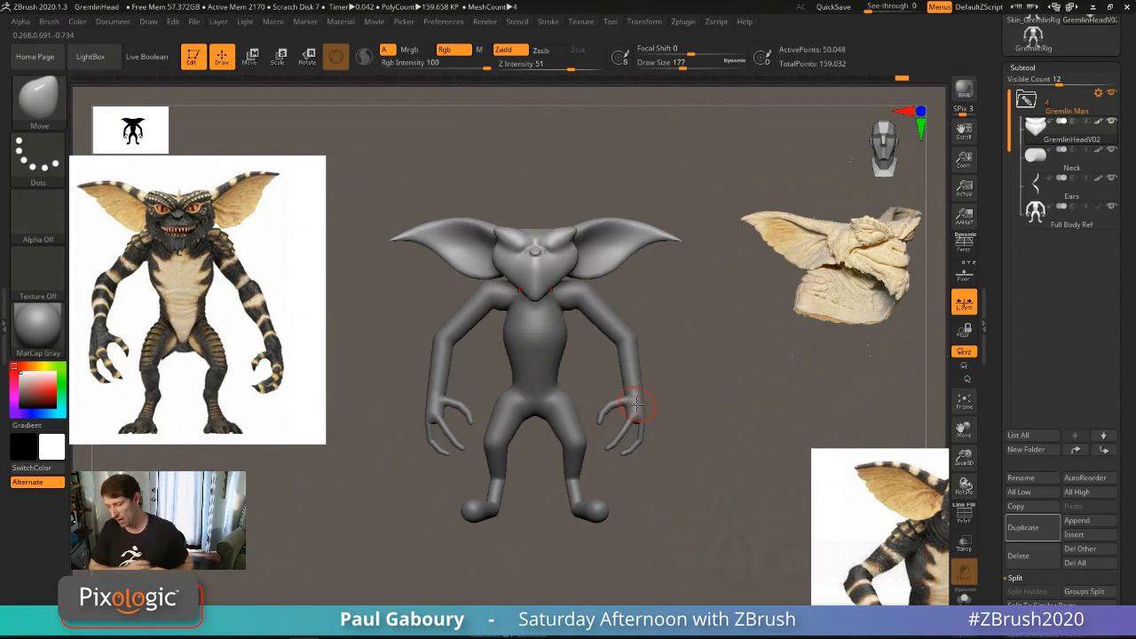
pyautogui.press('w')
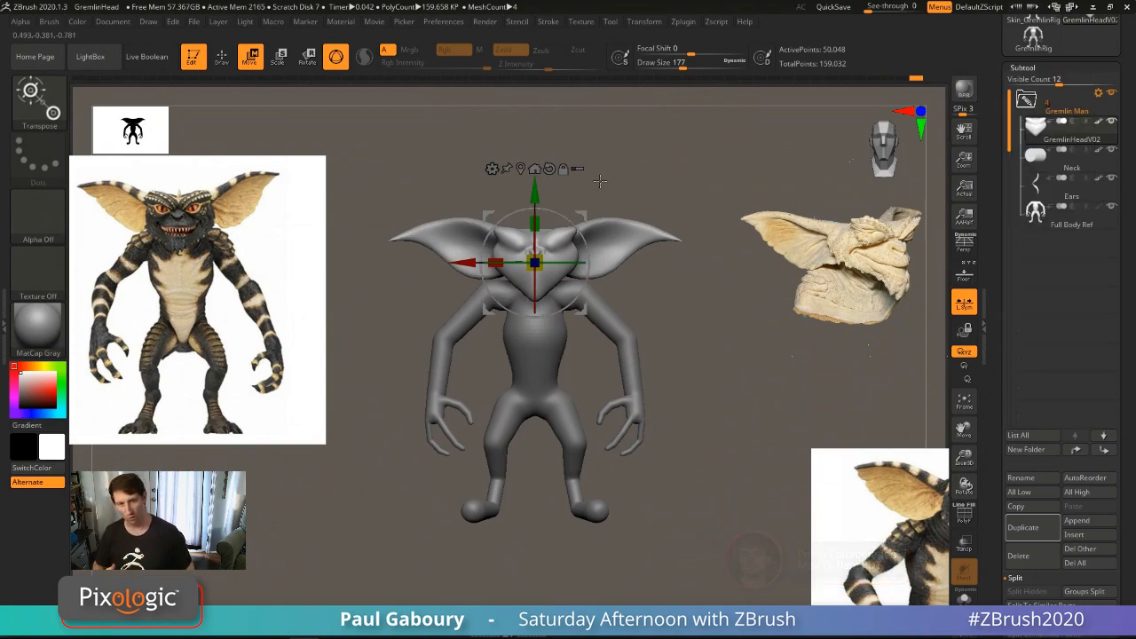
pyautogui.click(578, 169)
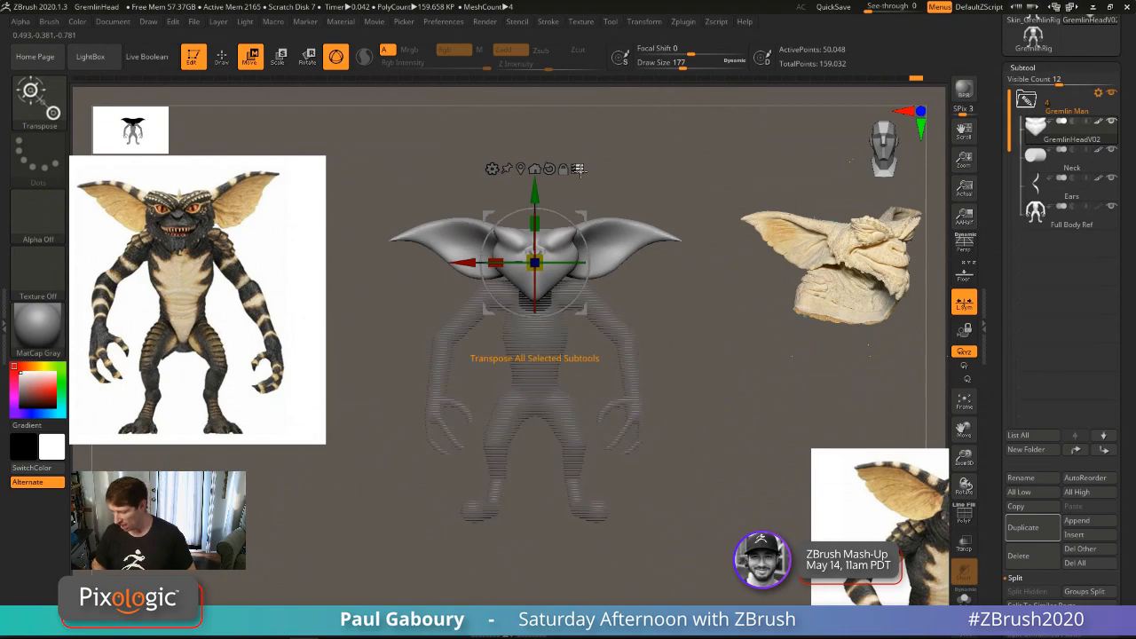
# Step: Limit the transpose selection to the head, leaving out the ears, neck and body
pyautogui.moveTo(693, 397); pyautogui.dragTo(719, 353)
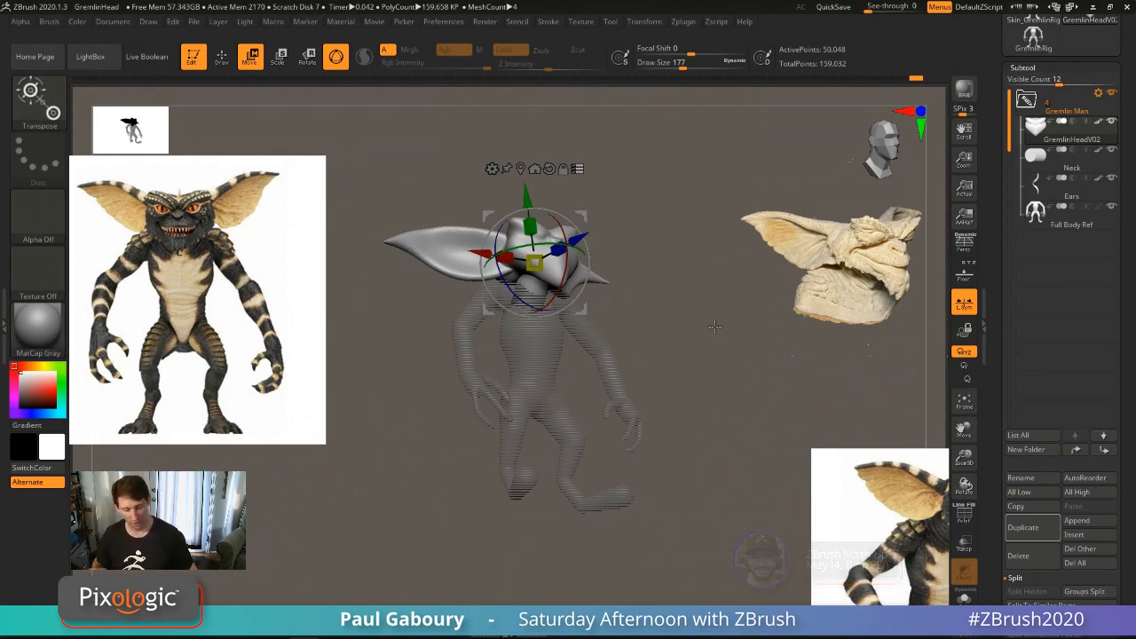
pyautogui.press('ctrl')
pyautogui.keyDown('ctrl'); pyautogui.moveTo(652, 336); pyautogui.dragTo(683, 313, button='right'); pyautogui.keyUp('ctrl')
pyautogui.moveTo(684, 312)
pyautogui.mouseDown(button='right')
pyautogui.moveTo(652, 300)
pyautogui.moveTo(683, 317)
pyautogui.moveTo(698, 372)
pyautogui.moveTo(687, 361)
pyautogui.moveTo(684, 378)
pyautogui.mouseUp(button='right')
pyautogui.keyDown('ctrl'); pyautogui.keyDown('shift'); pyautogui.click(667, 255); pyautogui.keyUp('shift'); pyautogui.keyUp('ctrl')
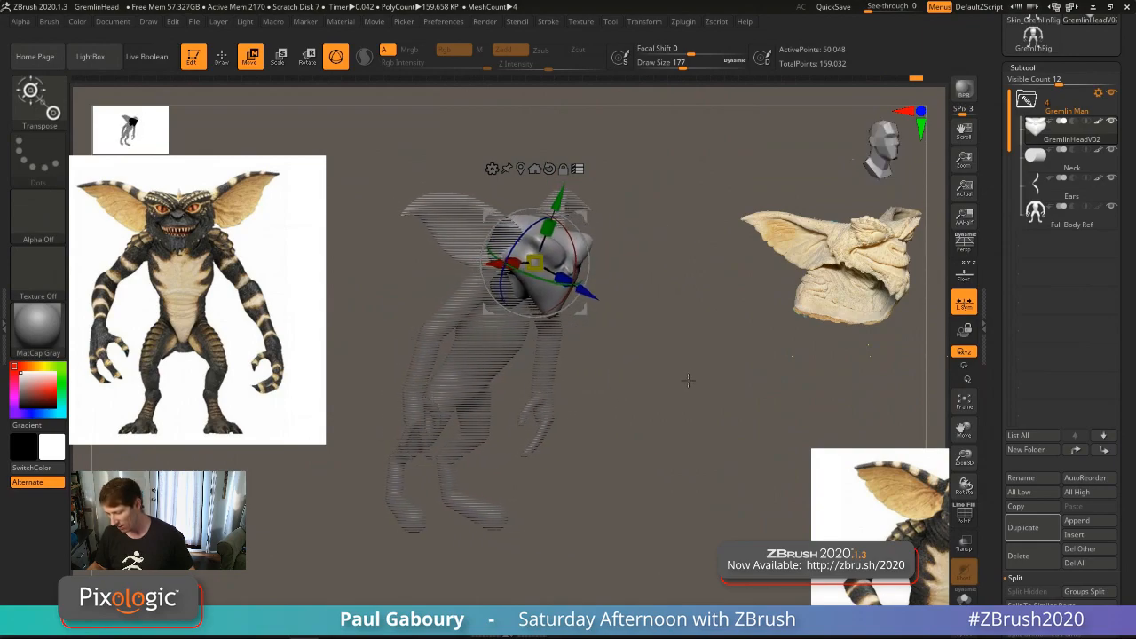
# Step: Try moving the head forward along its Z axis with the Gizmo
pyautogui.moveTo(587, 293); pyautogui.dragTo(647, 333)
pyautogui.moveTo(665, 421); pyautogui.dragTo(721, 383, button='right')
pyautogui.hotkey('ctrl', 'z')
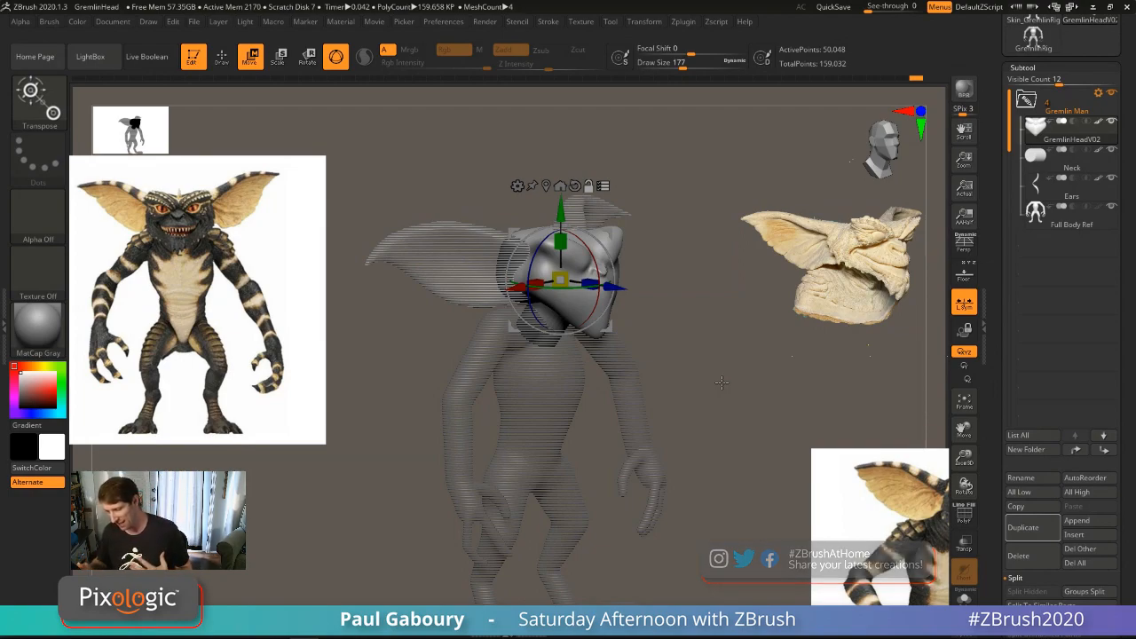
# Step: Scale the head down slightly and uniformly with the Gizmo, relative to the ears and body
pyautogui.moveTo(564, 279); pyautogui.dragTo(563, 280)
pyautogui.moveTo(666, 354); pyautogui.dragTo(638, 375)
pyautogui.keyDown('ctrl'); pyautogui.moveTo(638, 375); pyautogui.dragTo(655, 375, button='right'); pyautogui.keyUp('ctrl')
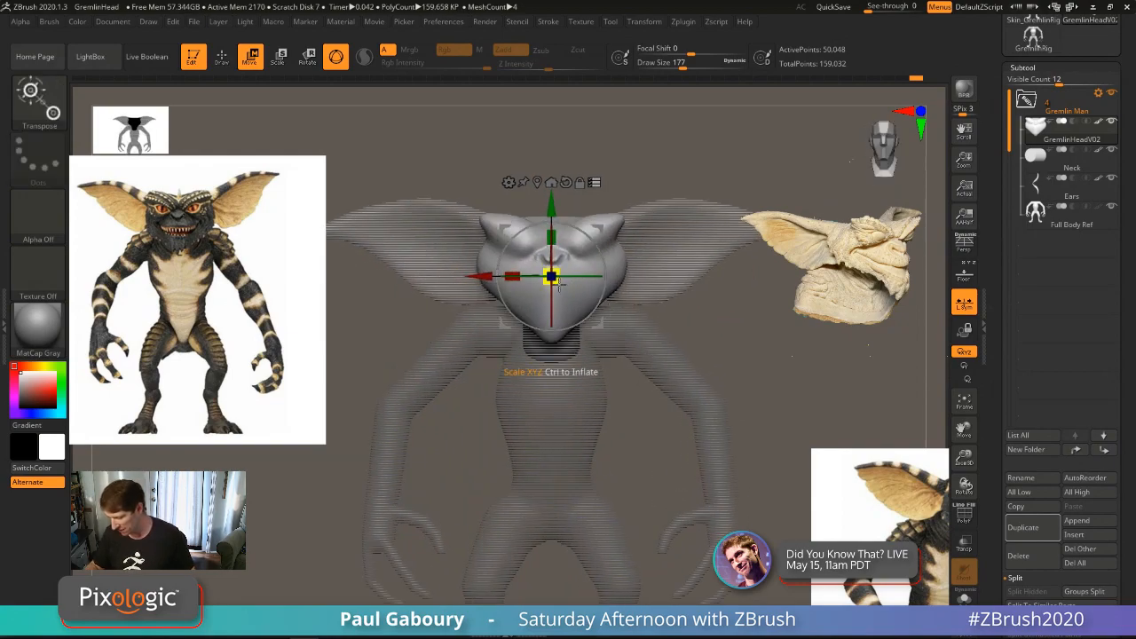
pyautogui.moveTo(553, 277); pyautogui.dragTo(548, 277)
pyautogui.moveTo(724, 356); pyautogui.dragTo(698, 342, button='right')
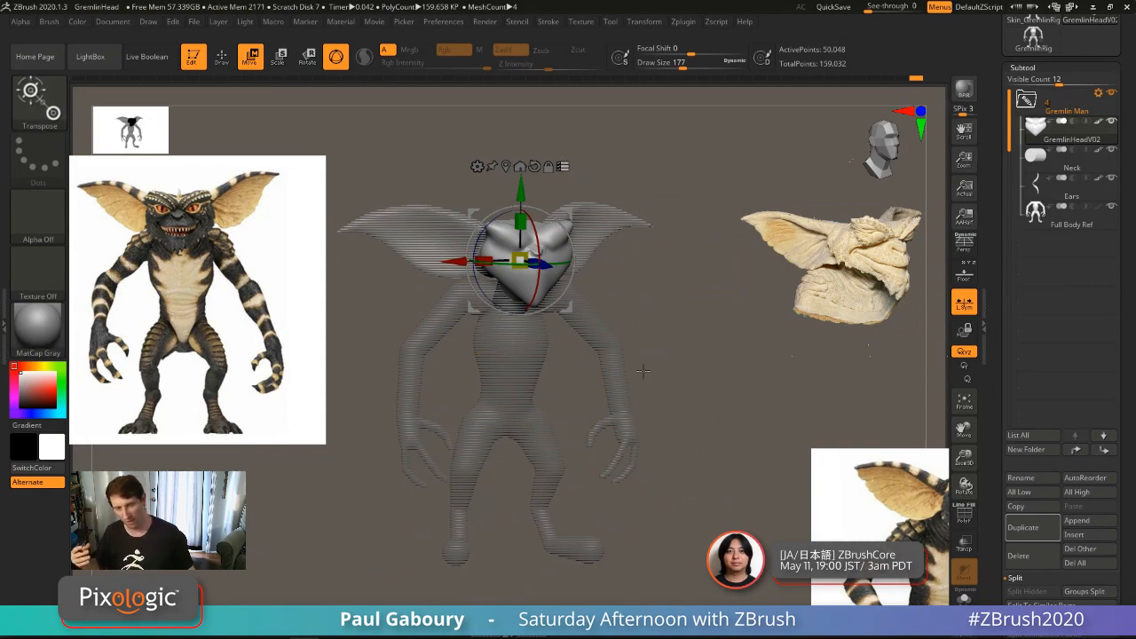
# Step: Add the ears to the transpose selection, try inverting it, and make all the subtools active
pyautogui.keyDown('ctrl'); pyautogui.keyDown('shift'); pyautogui.click(607, 228); pyautogui.keyUp('shift'); pyautogui.keyUp('ctrl')
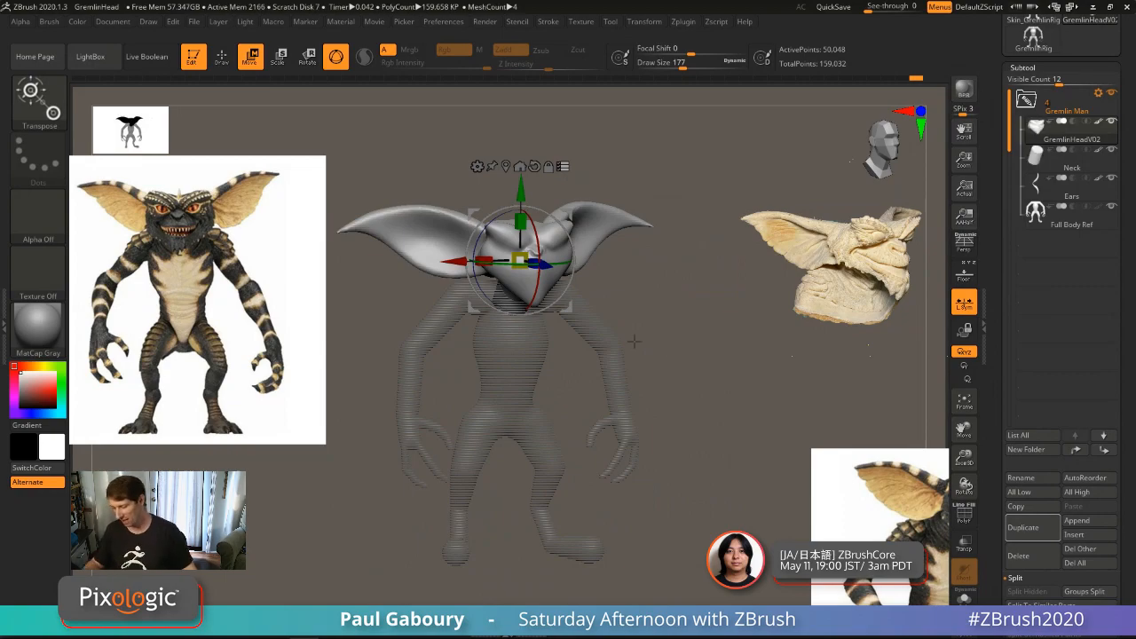
pyautogui.keyDown('ctrl'); pyautogui.keyDown('shift'); pyautogui.click(658, 321); pyautogui.keyUp('shift'); pyautogui.keyUp('ctrl')
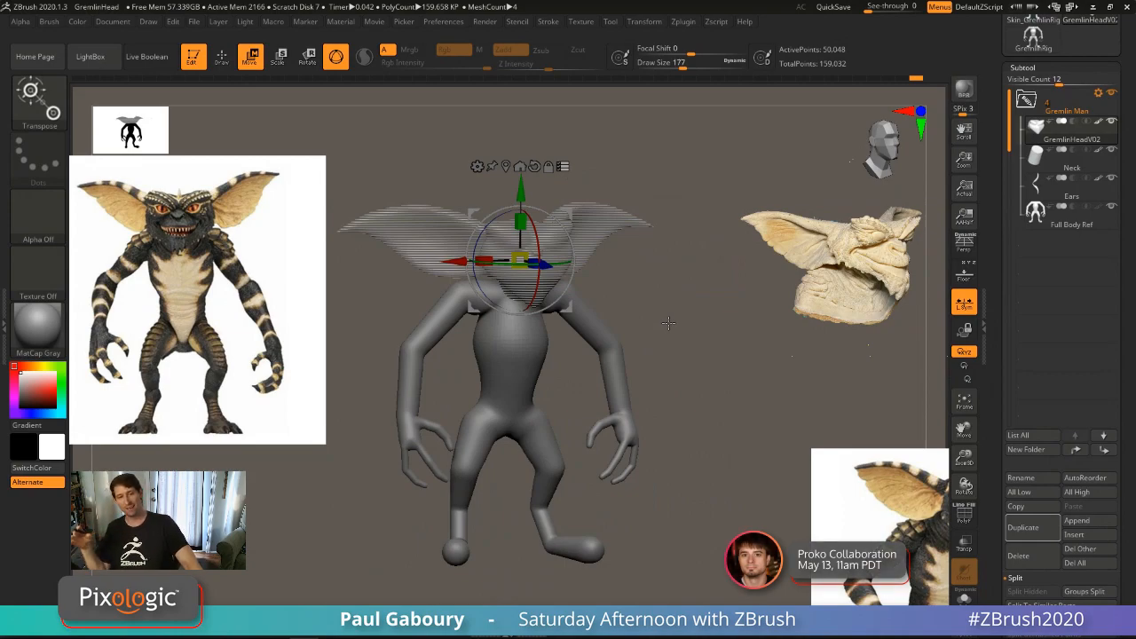
pyautogui.keyDown('ctrl'); pyautogui.keyDown('shift'); pyautogui.click(680, 314); pyautogui.keyUp('shift'); pyautogui.keyUp('ctrl')
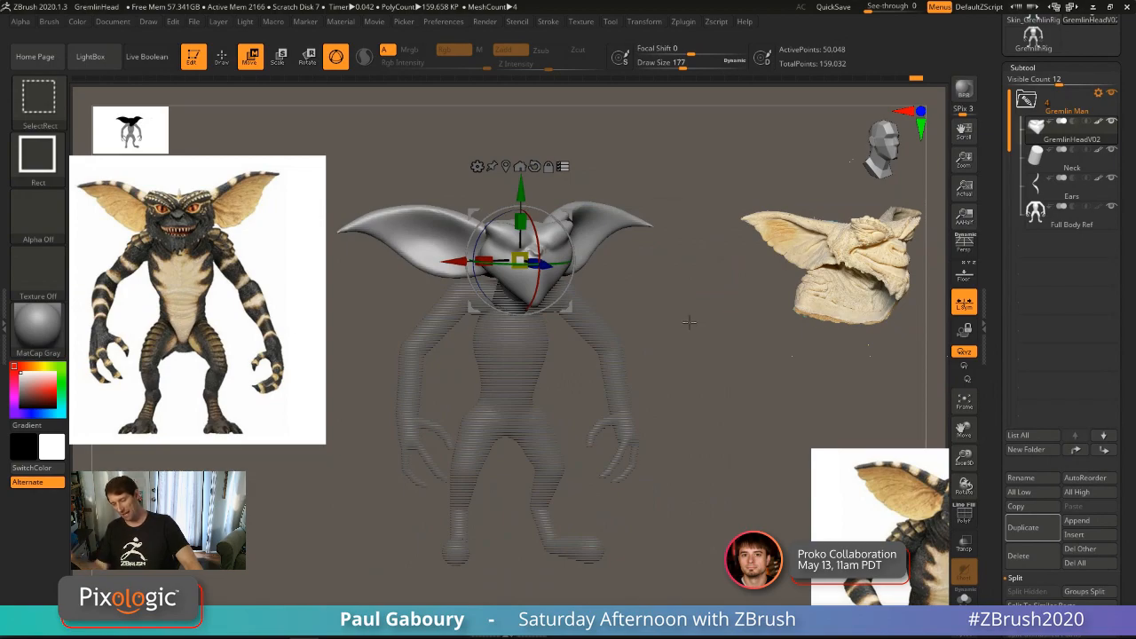
pyautogui.keyDown('ctrl'); pyautogui.keyDown('shift'); pyautogui.click(696, 342); pyautogui.keyUp('shift'); pyautogui.keyUp('ctrl')
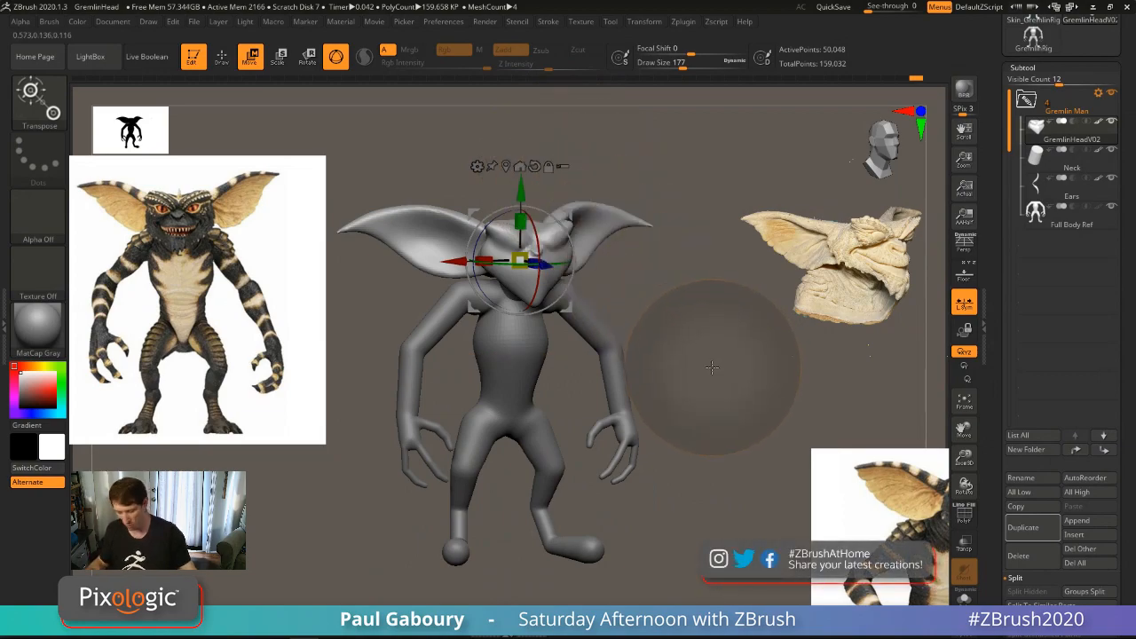
# Step: Return to Draw mode with the Move brush and review the whole character from the front
pyautogui.keyDown('alt'); pyautogui.moveTo(702, 392); pyautogui.dragTo(663, 373); pyautogui.keyUp('alt')
pyautogui.moveTo(663, 373)
pyautogui.keyDown('shift'); pyautogui.mouseDown(button='right')
pyautogui.moveTo(639, 366)
pyautogui.moveTo(640, 406)
pyautogui.mouseUp(button='right'); pyautogui.keyUp('shift')
pyautogui.press('q')
pyautogui.keyDown('ctrl'); pyautogui.moveTo(641, 405); pyautogui.dragTo(655, 398, button='right'); pyautogui.keyUp('ctrl')
pyautogui.moveTo(656, 397)
pyautogui.mouseDown(button='right')
pyautogui.moveTo(672, 403)
pyautogui.moveTo(680, 379)
pyautogui.moveTo(670, 385)
pyautogui.moveTo(684, 395)
pyautogui.moveTo(701, 380)
pyautogui.mouseUp(button='right')
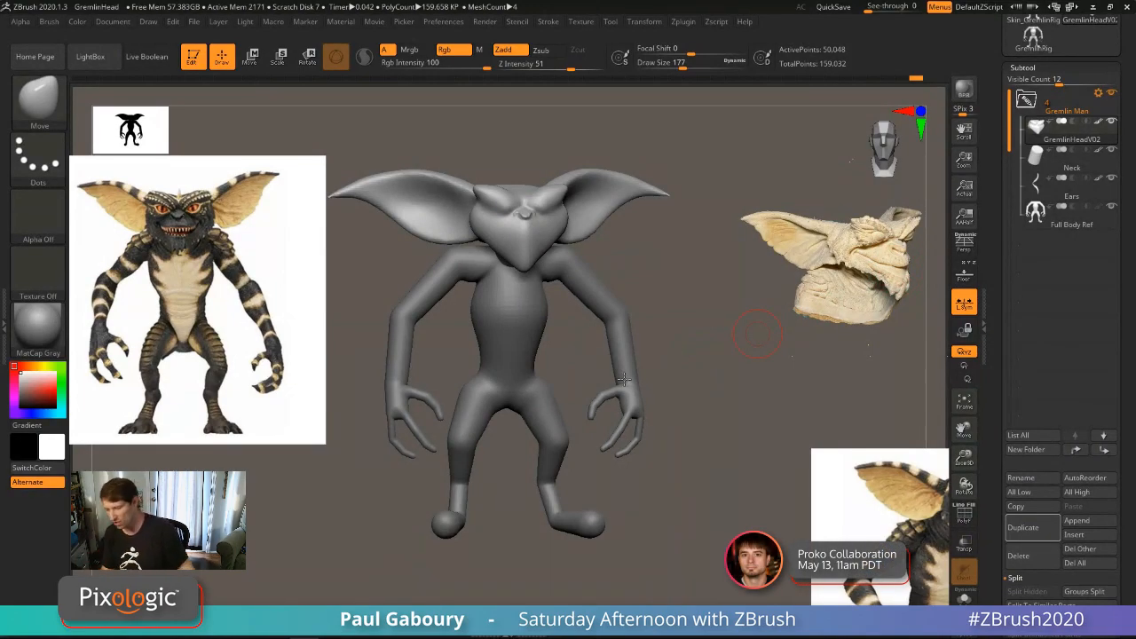
pyautogui.moveTo(625, 379)
pyautogui.mouseDown()
pyautogui.moveTo(654, 446)
pyautogui.moveTo(619, 441)
pyautogui.moveTo(632, 368)
pyautogui.moveTo(655, 381)
pyautogui.moveTo(646, 397)
pyautogui.moveTo(606, 396)
pyautogui.moveTo(680, 392)
pyautogui.mouseUp()
pyautogui.moveTo(642, 389)
pyautogui.keyDown('ctrl'); pyautogui.mouseDown(button='right')
pyautogui.moveTo(636, 408)
pyautogui.moveTo(641, 378)
pyautogui.mouseUp(button='right'); pyautogui.keyUp('ctrl')
pyautogui.keyDown('alt'); pyautogui.moveTo(689, 406); pyautogui.dragTo(651, 393, button='right'); pyautogui.keyUp('alt')
pyautogui.keyDown('ctrl'); pyautogui.moveTo(688, 452); pyautogui.dragTo(680, 444, button='right'); pyautogui.keyUp('ctrl')
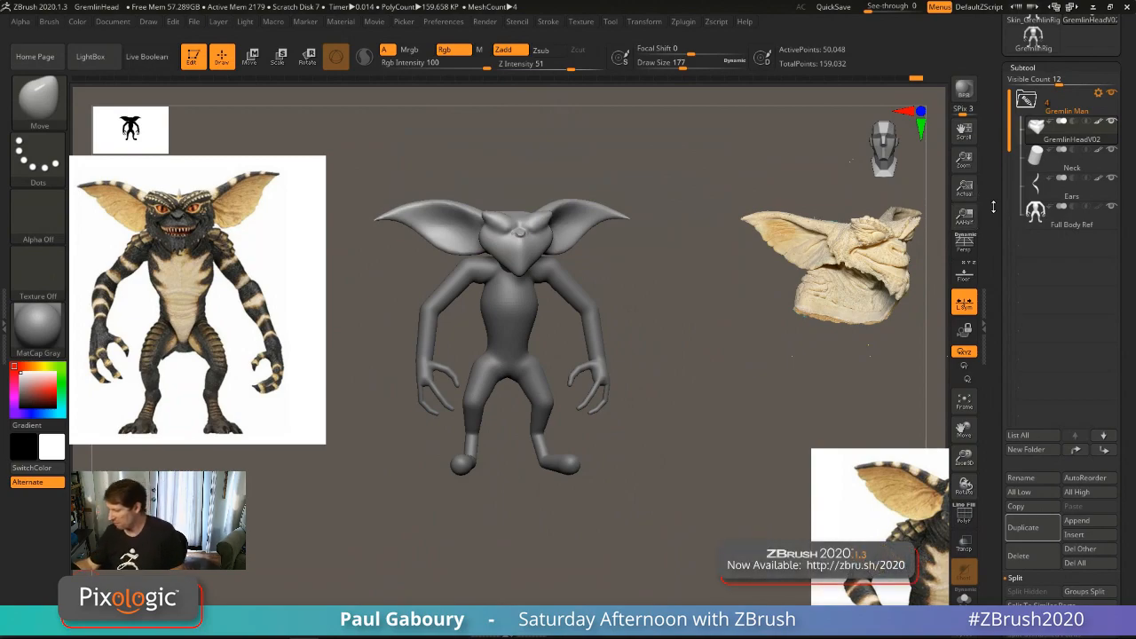
# Step: Save the whole character as a tool file named GremlinV01
pyautogui.moveTo(994, 206); pyautogui.dragTo(998, 323)
pyautogui.click(1111, 140)
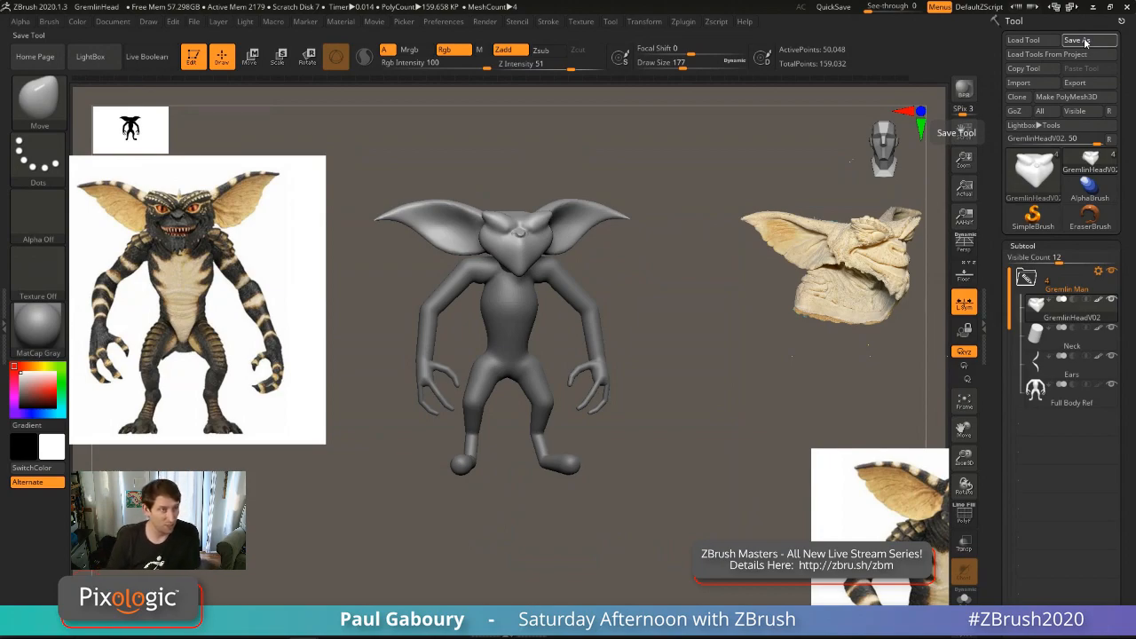
pyautogui.click(1085, 43)
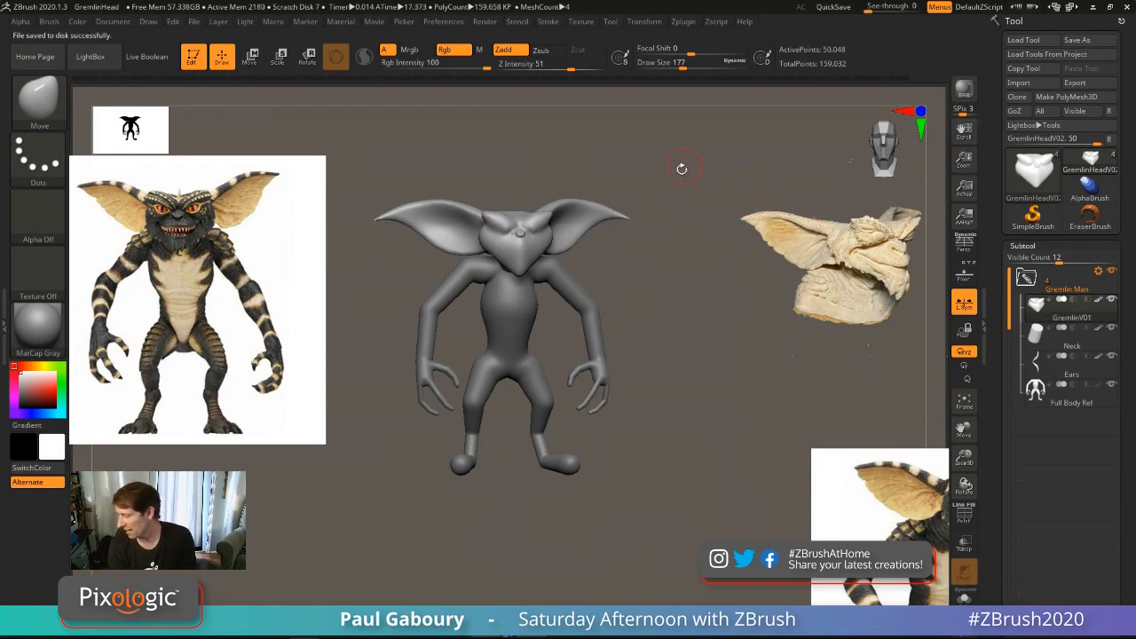
# Step: Save the current ZBrush project file
pyautogui.click(584, 23)
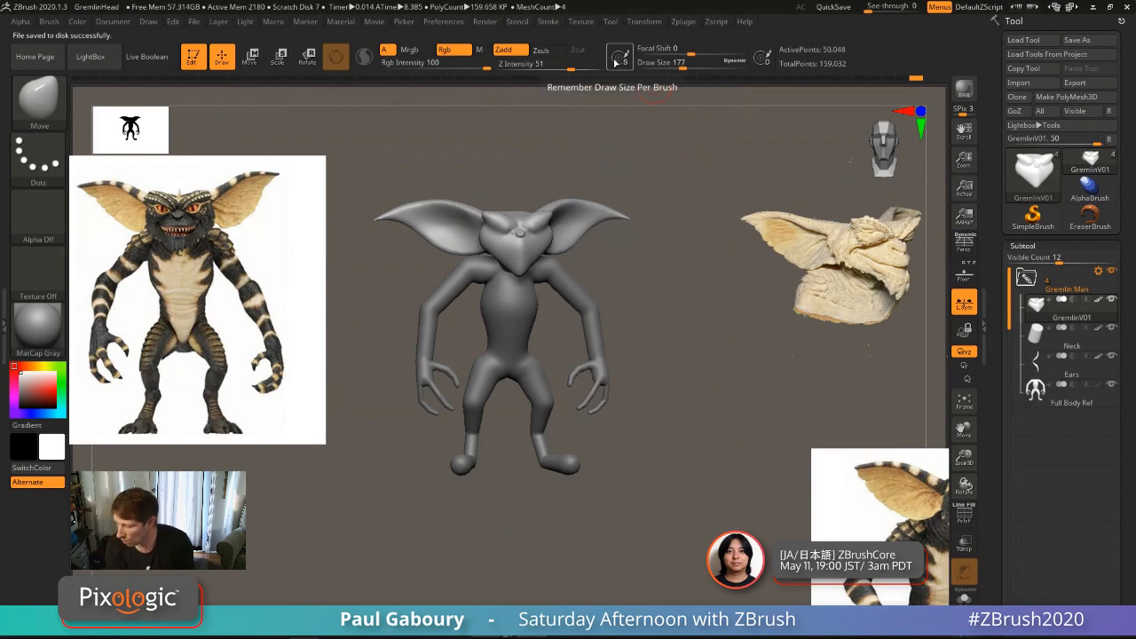
pyautogui.press('ctrl')
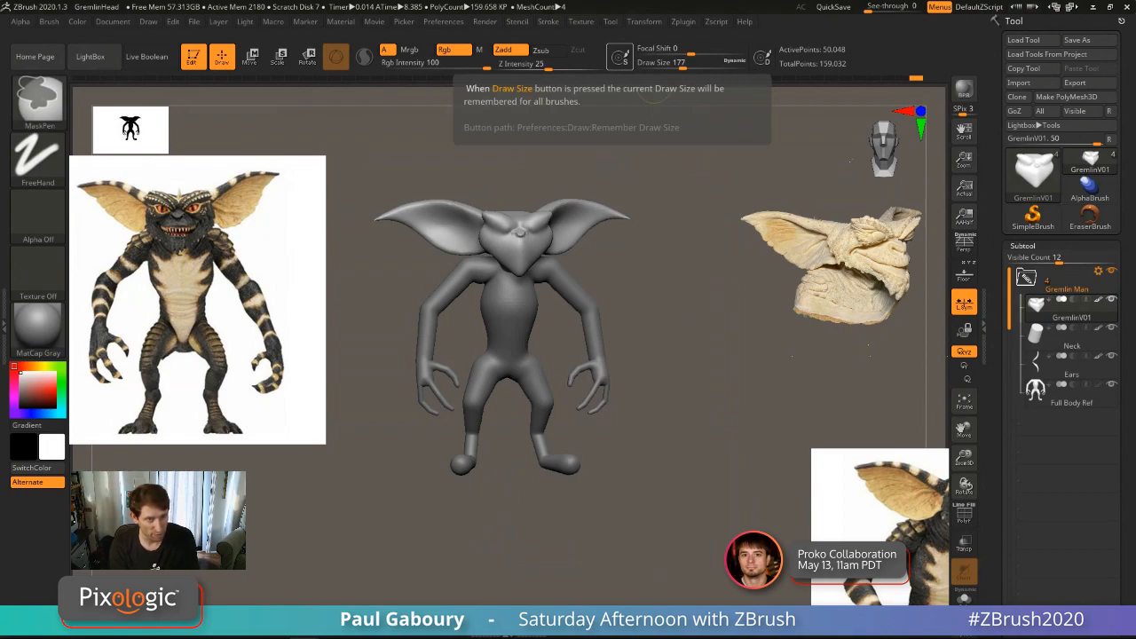
pyautogui.hotkey('ctrl', 's')
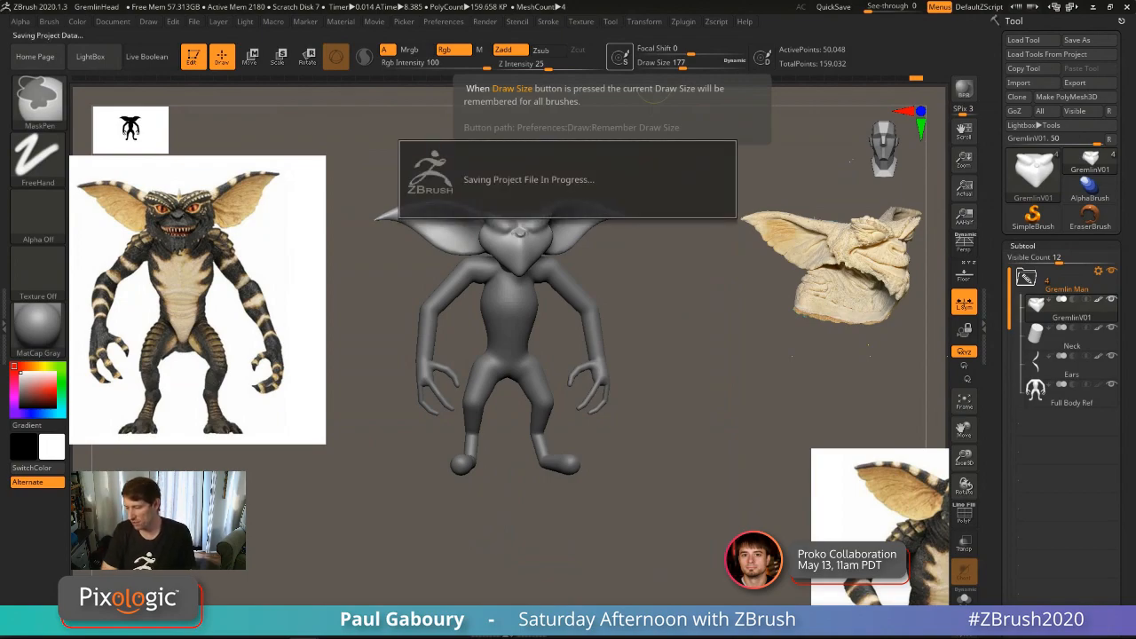
# Step: Show the Draw camera settings and toggle the floor grid on and off
pyautogui.click(149, 21)
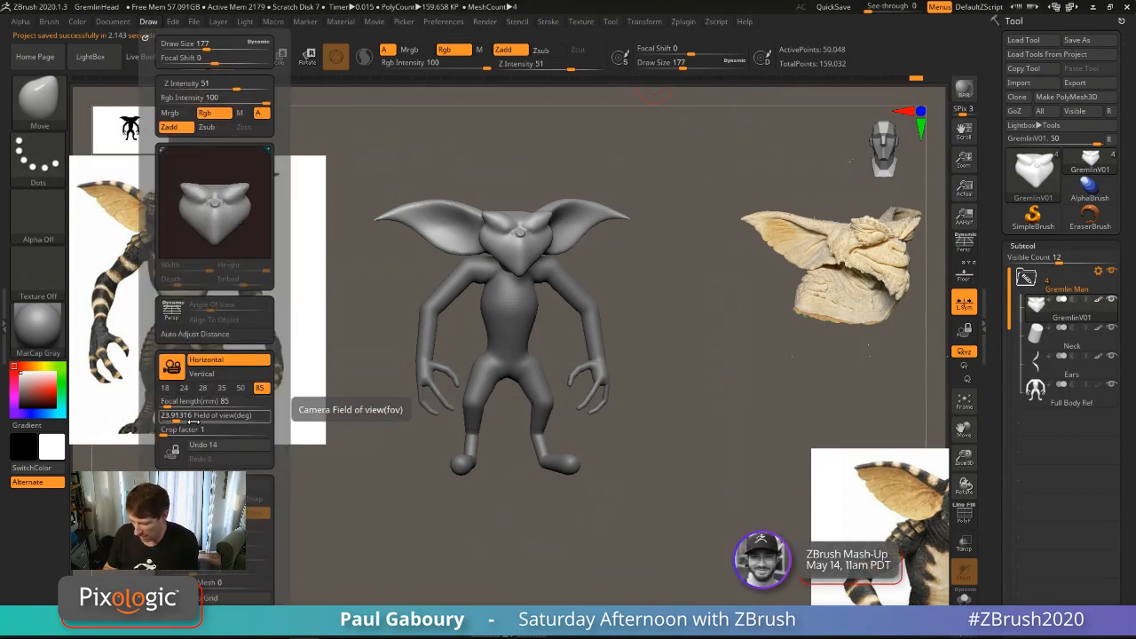
pyautogui.hotkey('shift', 'p')
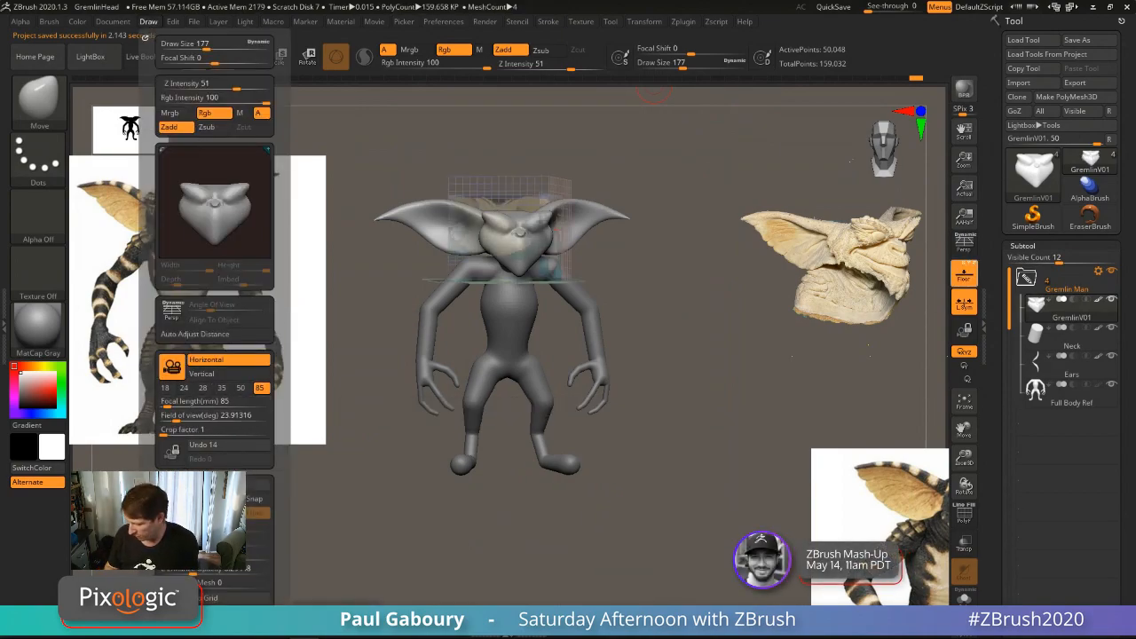
pyautogui.hotkey('shift', 'p')
pyautogui.hotkey('shift', 'p')
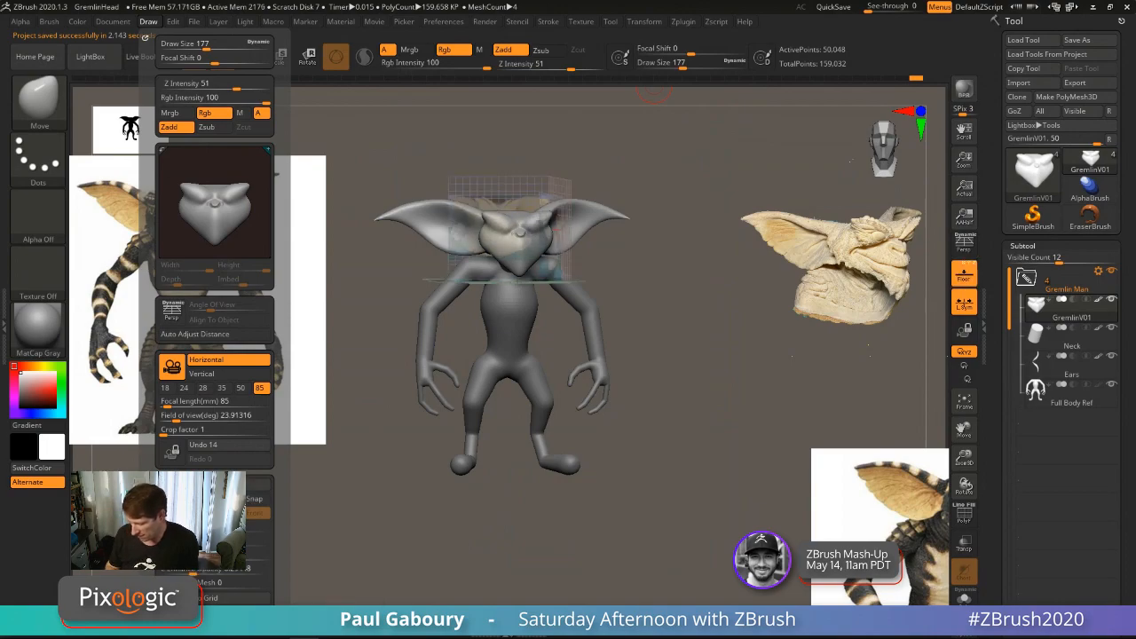
pyautogui.hotkey('shift', 'p')
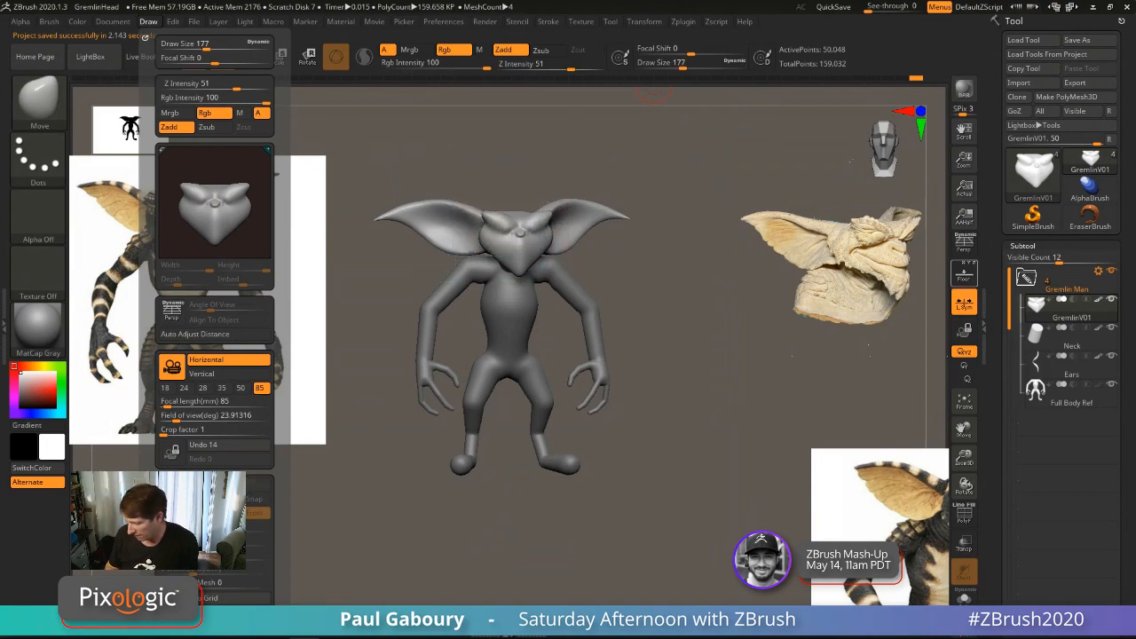
# Step: Compare the character with perspective distortion on and off, leaving perspective disabled
pyautogui.press('p')
pyautogui.click(966, 251)
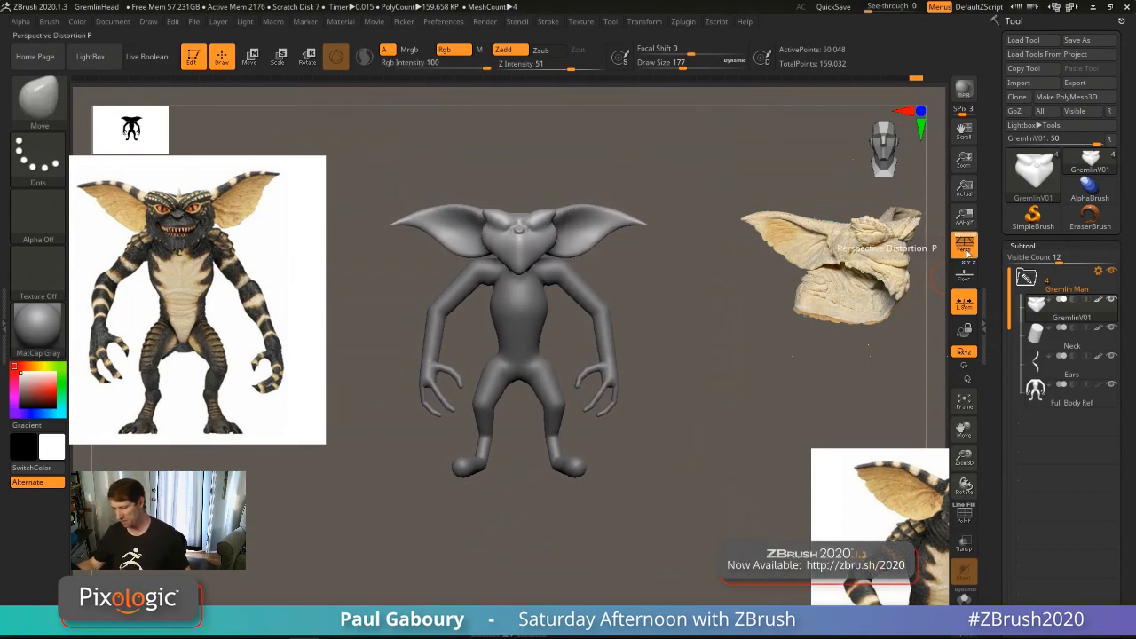
pyautogui.click(967, 254)
pyautogui.click(966, 254)
pyautogui.click(966, 253)
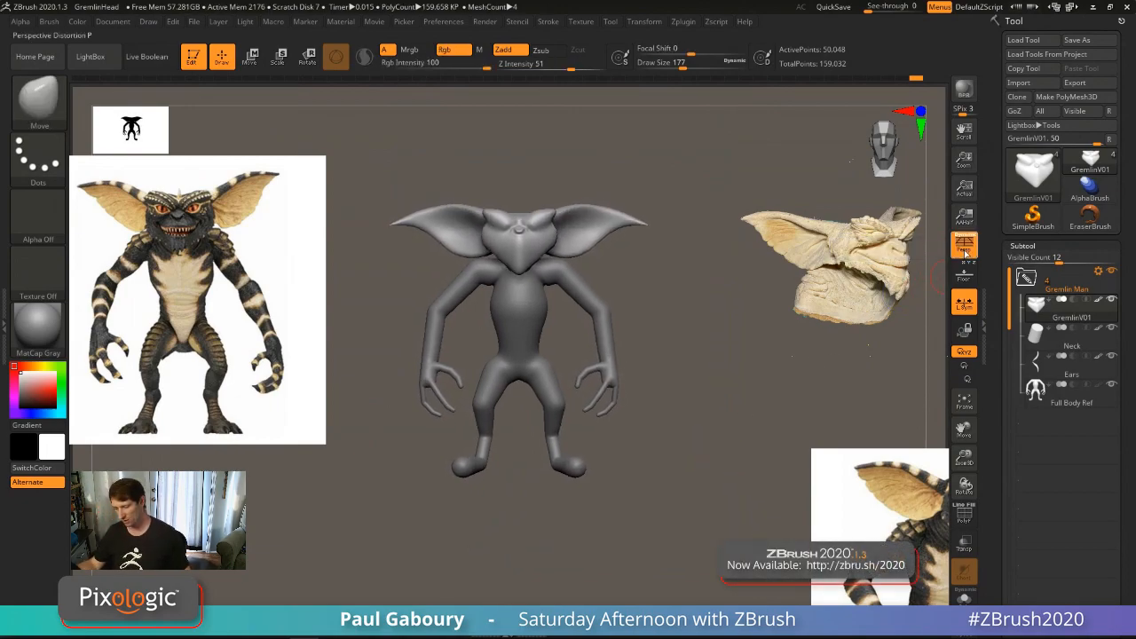
pyautogui.click(966, 252)
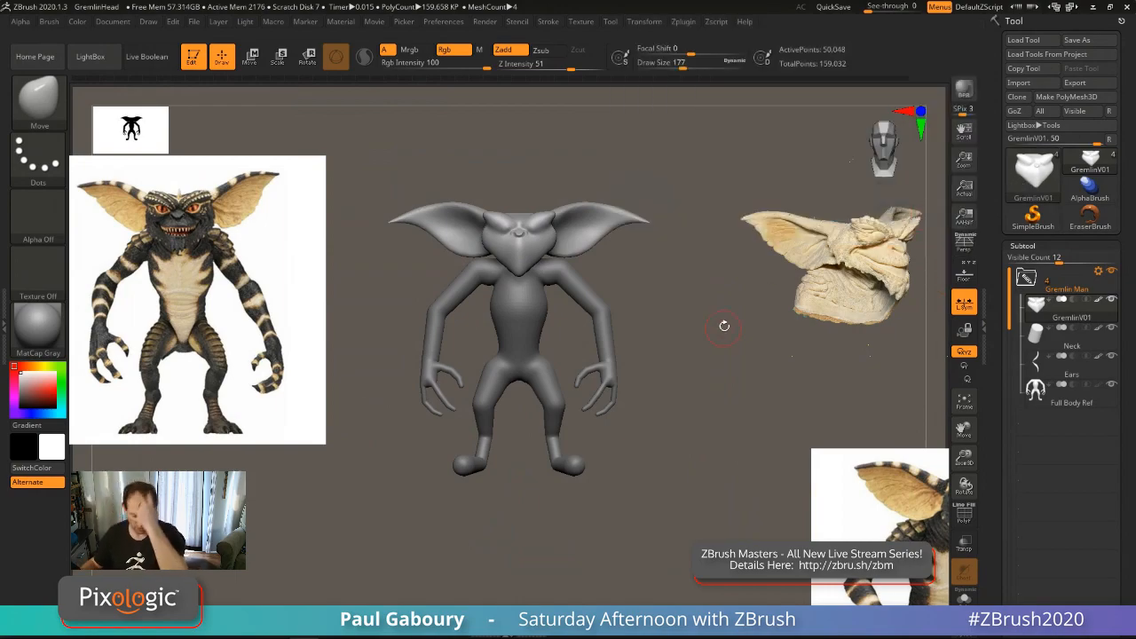
# Step: Switch to a Cube3D tool, convert it to a PolyMesh3D, and show its wireframe
pyautogui.click(1045, 169)
pyautogui.click(676, 212)
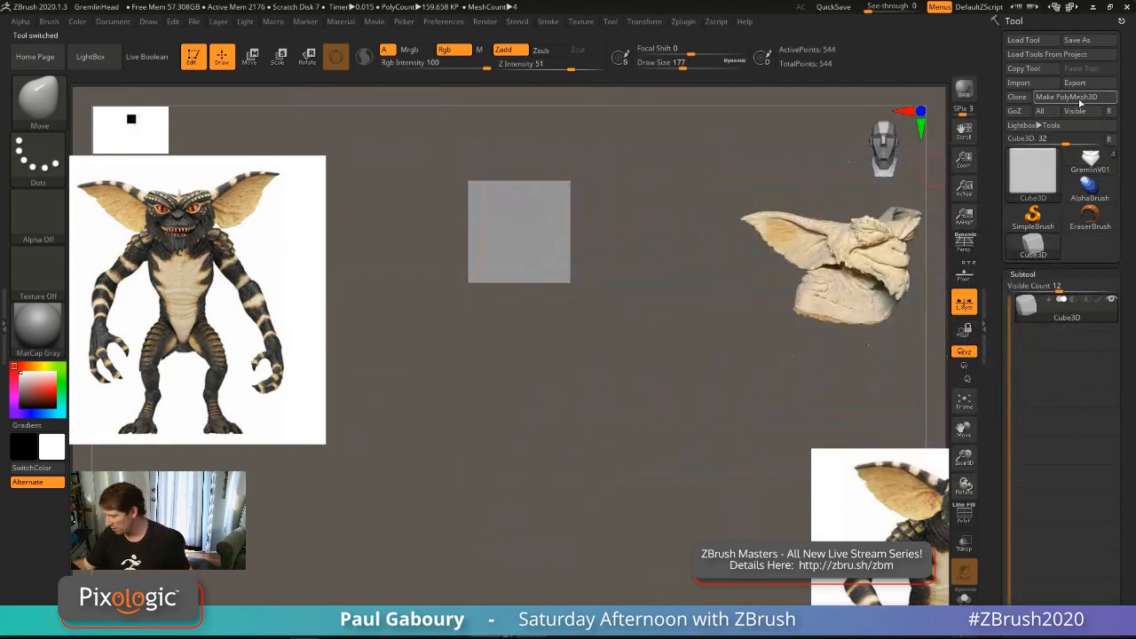
pyautogui.press('f')
pyautogui.hotkey('shift', 'f')
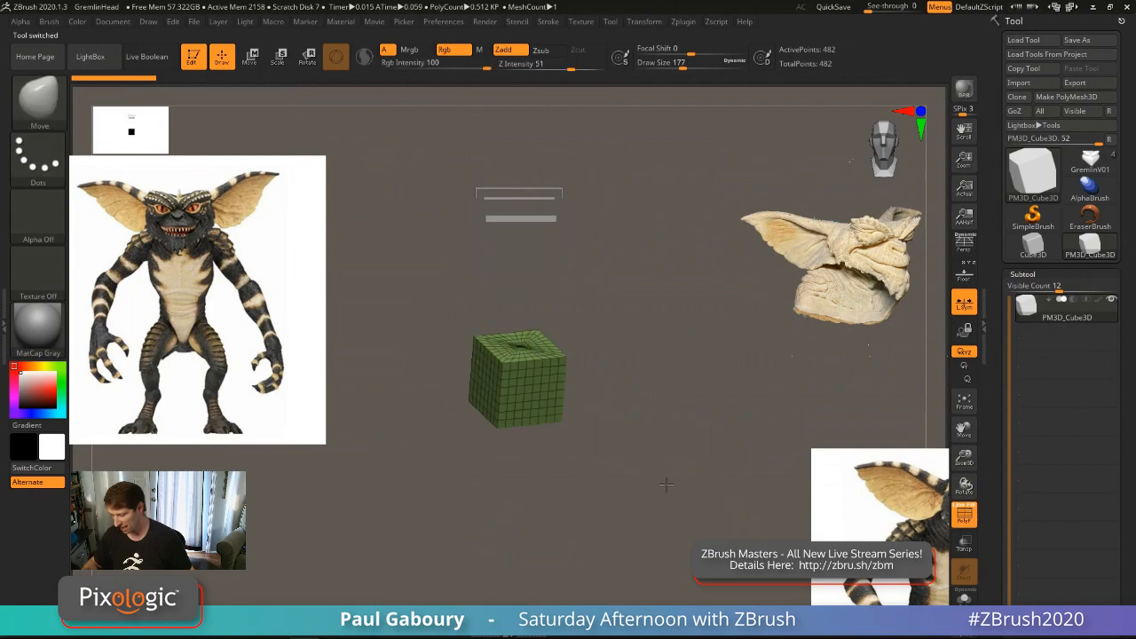
# Step: Scale the cube separately along its axes with the Gizmo to form a small rectangular block
pyautogui.press('w')
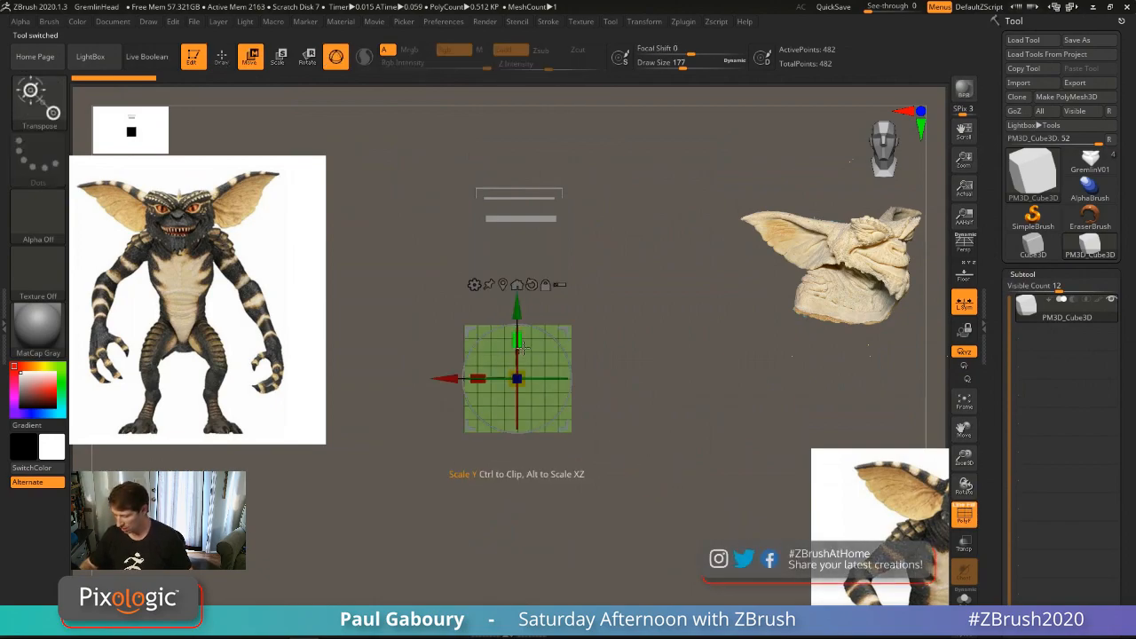
pyautogui.moveTo(526, 383); pyautogui.dragTo(490, 382)
pyautogui.keyDown('ctrl'); pyautogui.moveTo(489, 382); pyautogui.dragTo(549, 417, button='right'); pyautogui.keyUp('ctrl')
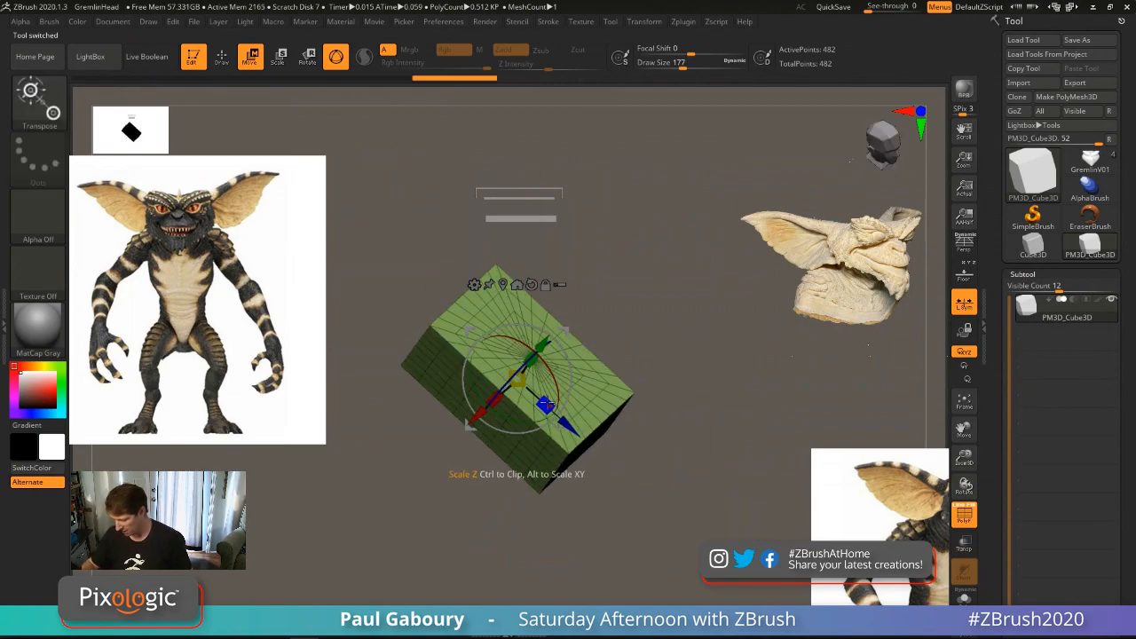
pyautogui.moveTo(546, 403); pyautogui.dragTo(520, 379)
pyautogui.moveTo(519, 378)
pyautogui.keyDown('shift'); pyautogui.mouseDown(button='right')
pyautogui.moveTo(511, 389)
pyautogui.moveTo(497, 382)
pyautogui.mouseUp(button='right'); pyautogui.keyUp('shift')
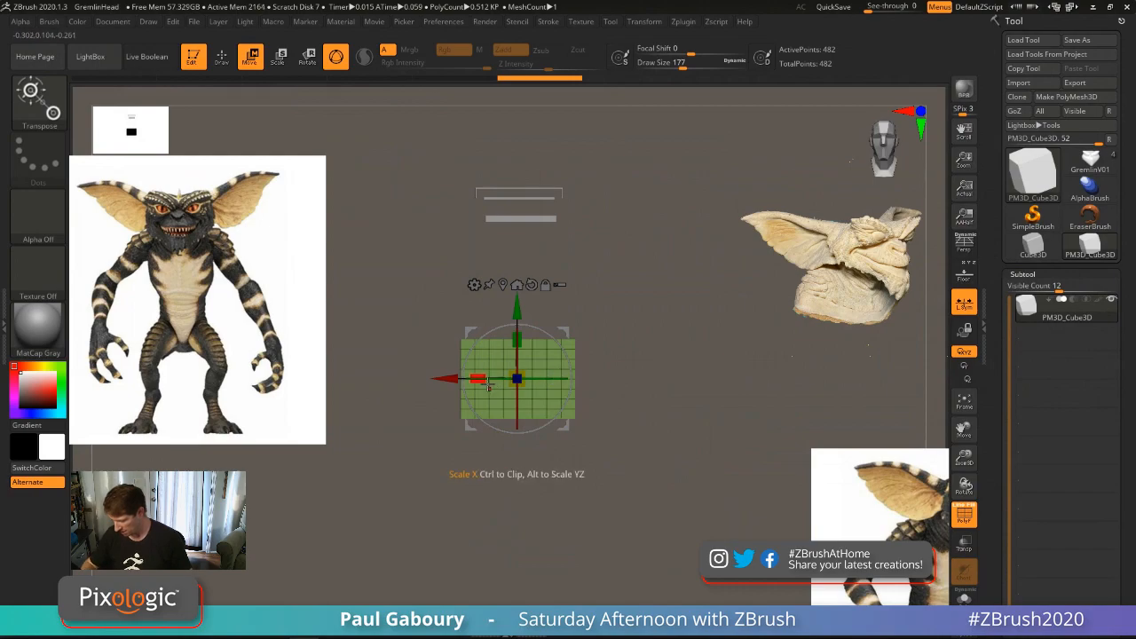
pyautogui.moveTo(497, 383); pyautogui.dragTo(493, 382)
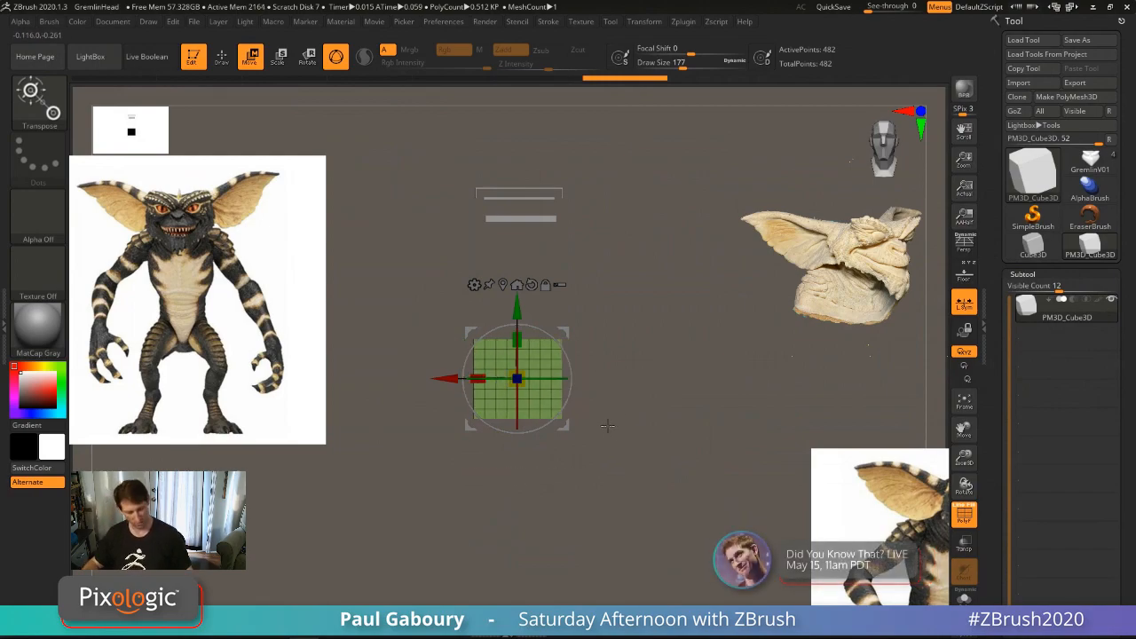
# Step: Clear the stray shapes from the canvas, hide the cube's wireframe, and return to Draw mode
pyautogui.hotkey('shift', 'z')
pyautogui.keyDown('alt'); pyautogui.moveTo(607, 446); pyautogui.dragTo(604, 411, button='right'); pyautogui.keyUp('alt')
pyautogui.hotkey('shift', 'z')
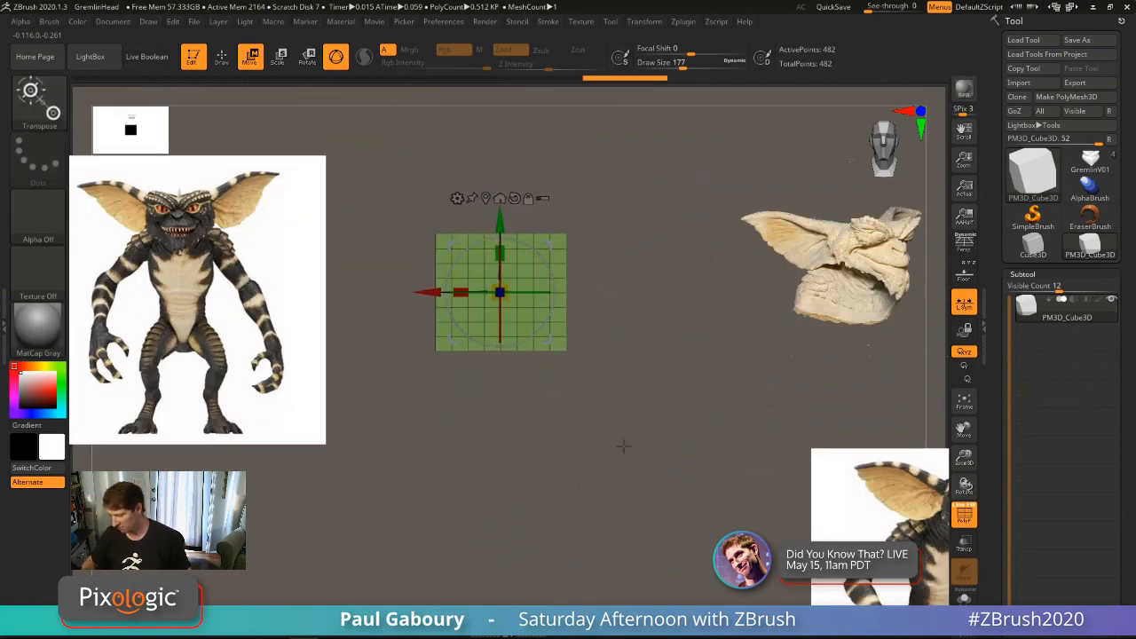
pyautogui.press('q')
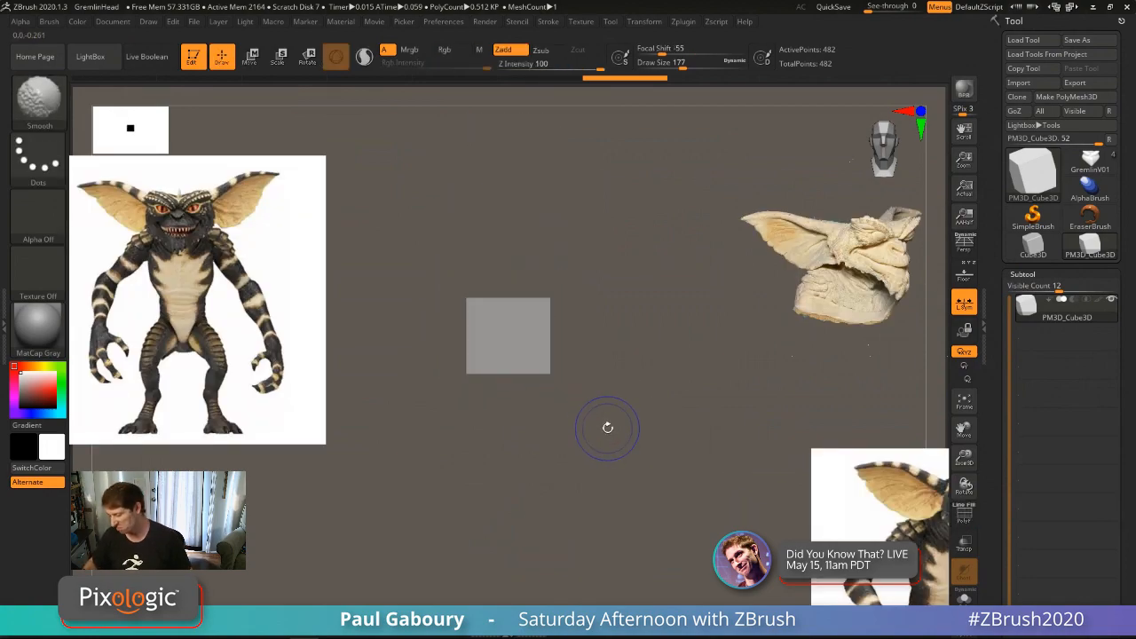
pyautogui.press('ctrl')
pyautogui.keyDown('ctrl'); pyautogui.moveTo(621, 444); pyautogui.dragTo(608, 414, button='right'); pyautogui.keyUp('ctrl')
pyautogui.keyDown('alt'); pyautogui.moveTo(608, 414); pyautogui.dragTo(601, 447, button='right'); pyautogui.keyUp('alt')
# Step: Turn on Array Mesh for the cube and raise its Repeat count to 3
pyautogui.click(1027, 273)
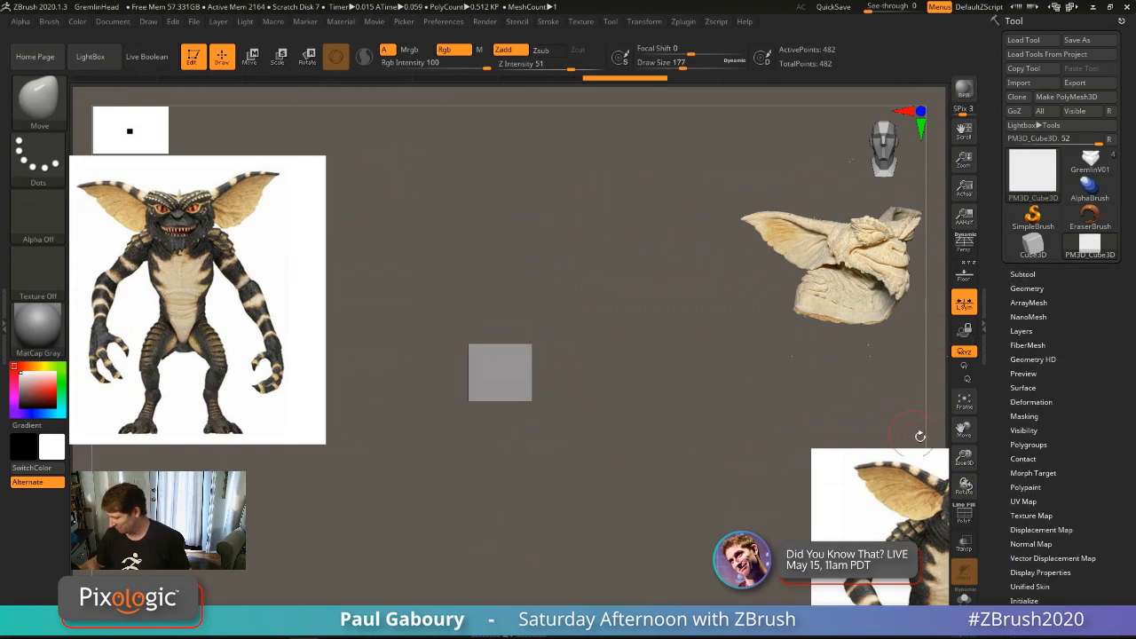
pyautogui.moveTo(701, 498); pyautogui.dragTo(710, 479)
pyautogui.click(1028, 302)
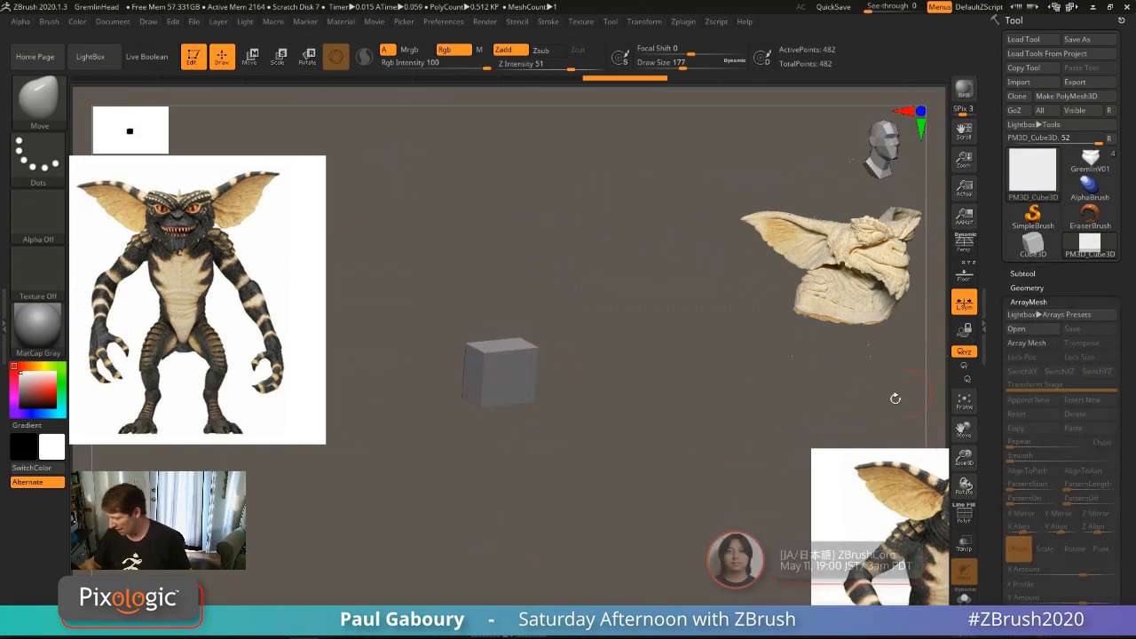
pyautogui.click(1027, 343)
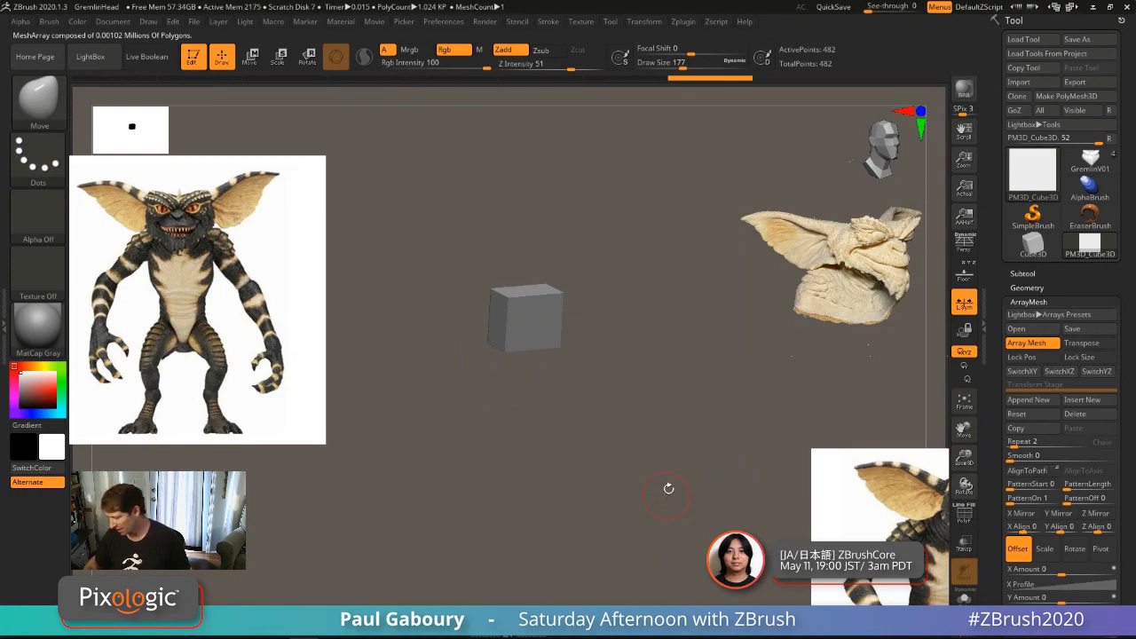
pyautogui.click(1013, 443)
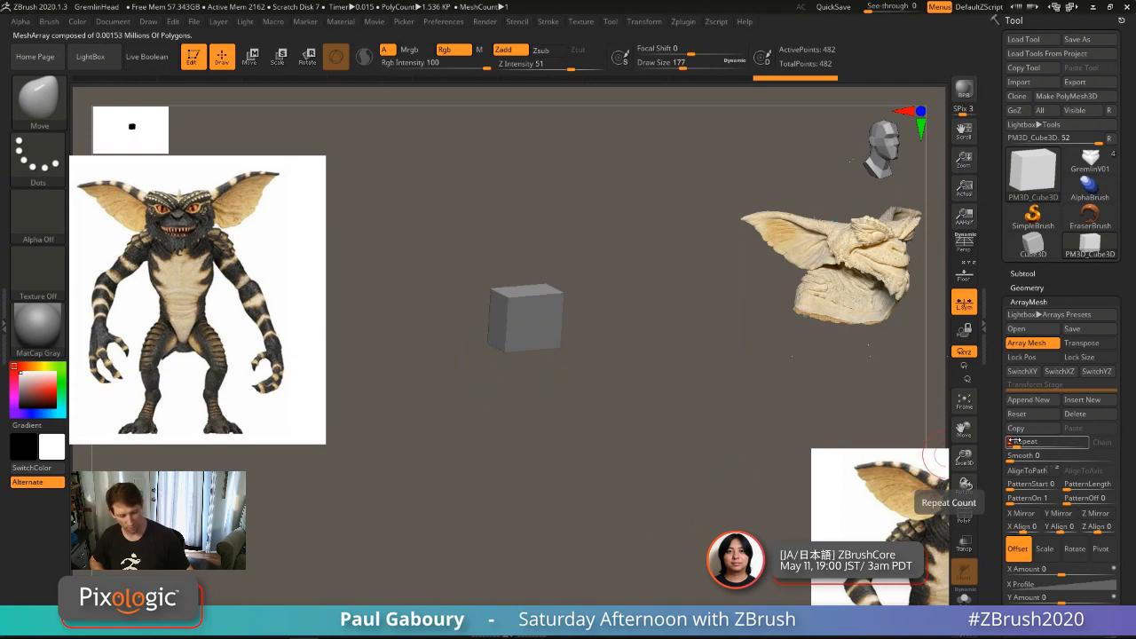
# Step: Set the array's Repeat count to 12 and its Z rotation amount to 360
pyautogui.write('12')
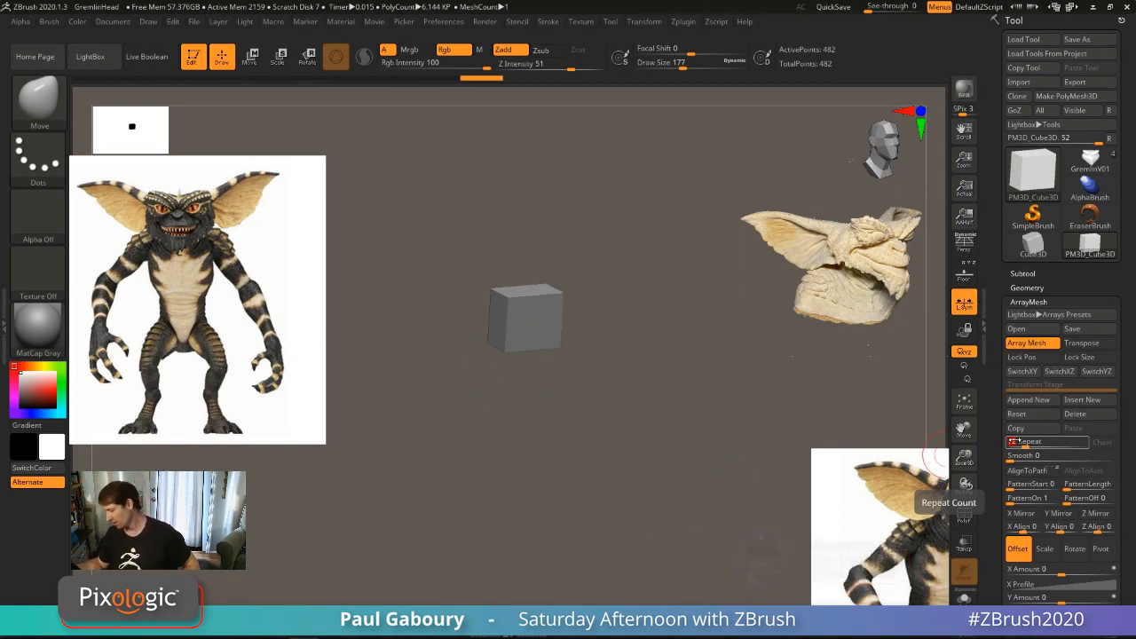
pyautogui.scroll(-5, 1126, 530)
pyautogui.click(1072, 359)
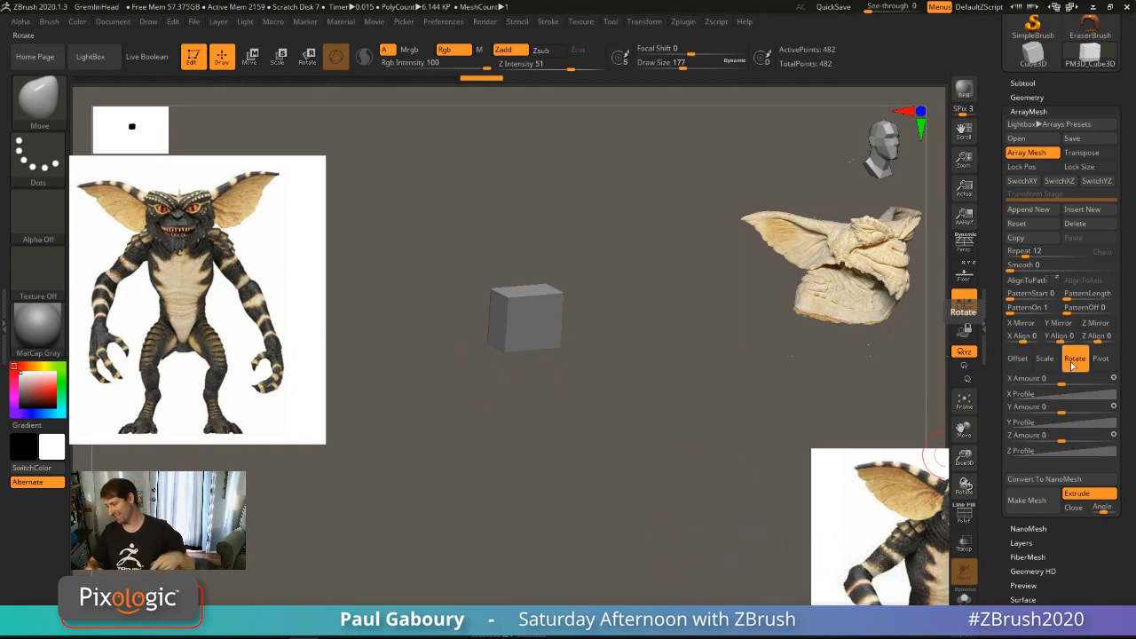
pyautogui.moveTo(1065, 441); pyautogui.dragTo(1080, 439)
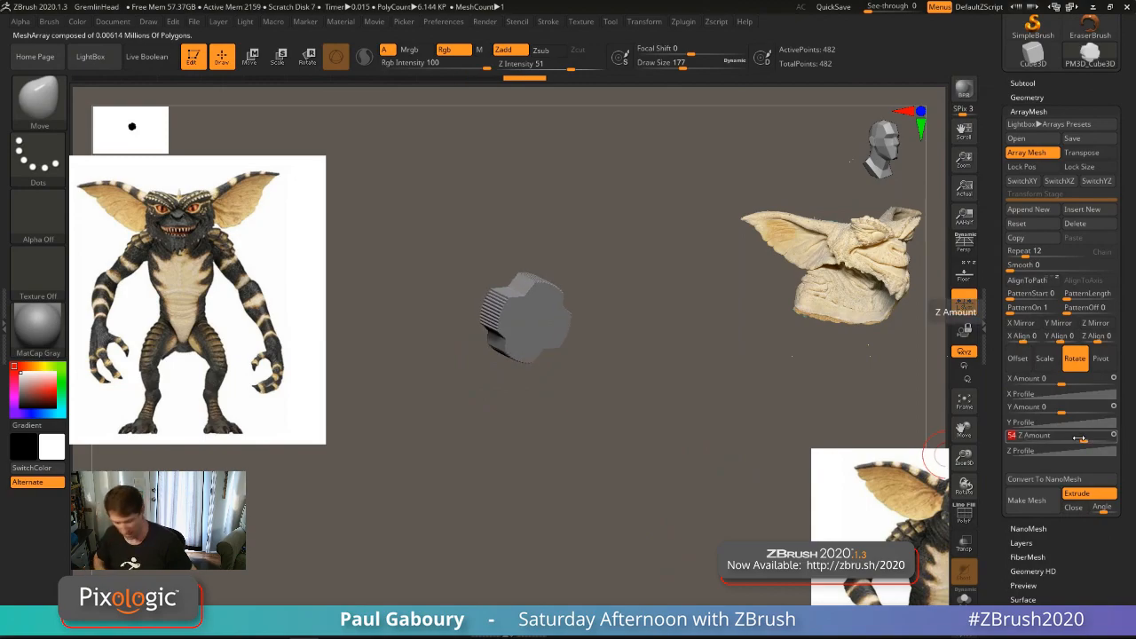
pyautogui.write('360')
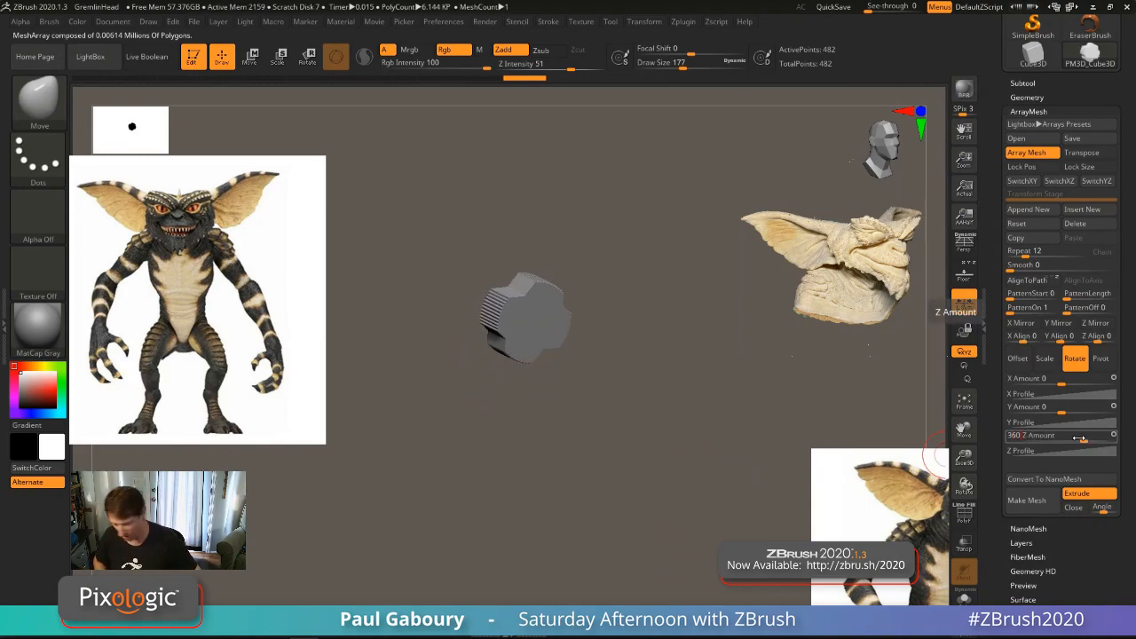
pyautogui.press('Return')
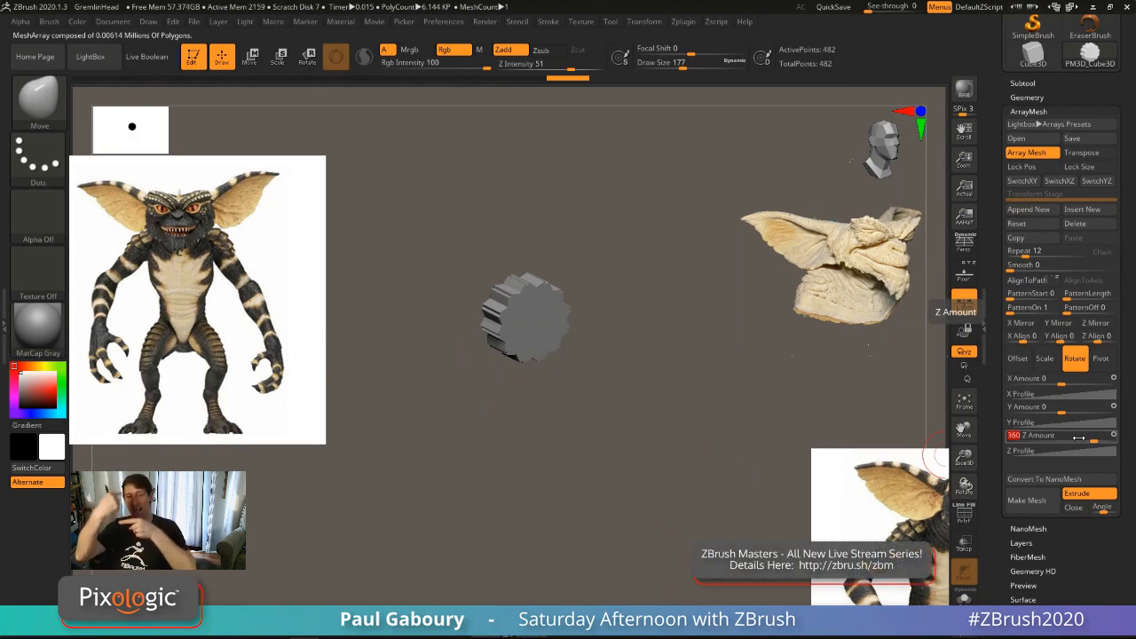
# Step: Try moving the arrayed block with the Gizmo, undo that, and retry the move along Z with Lock Pos on
pyautogui.press('w')
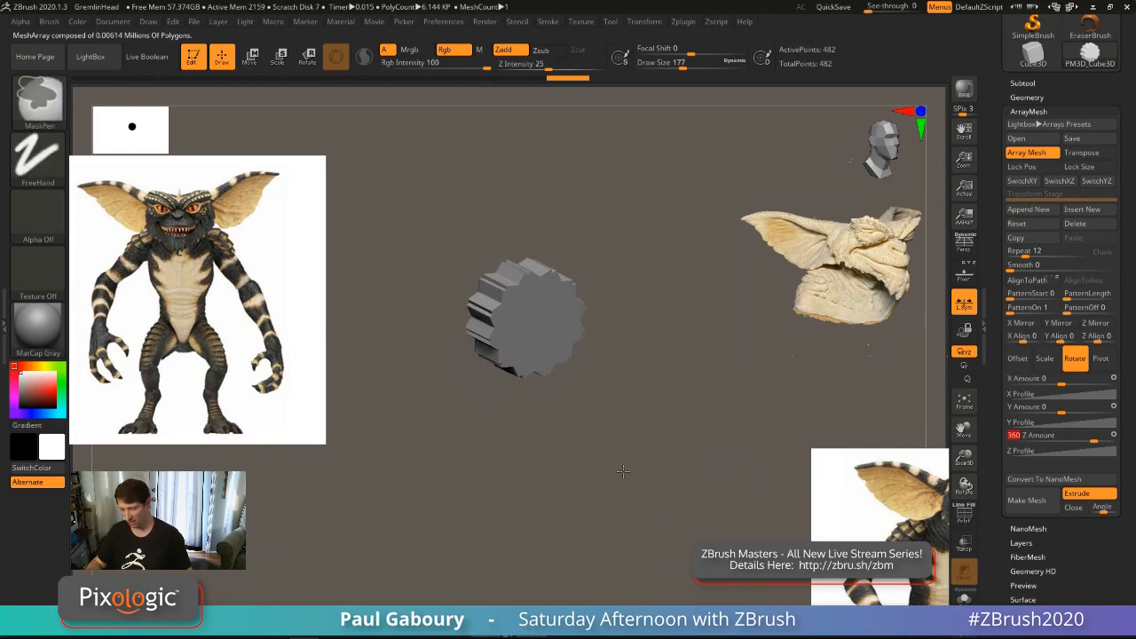
pyautogui.moveTo(573, 348); pyautogui.dragTo(648, 463)
pyautogui.hotkey('ctrl', 'z')
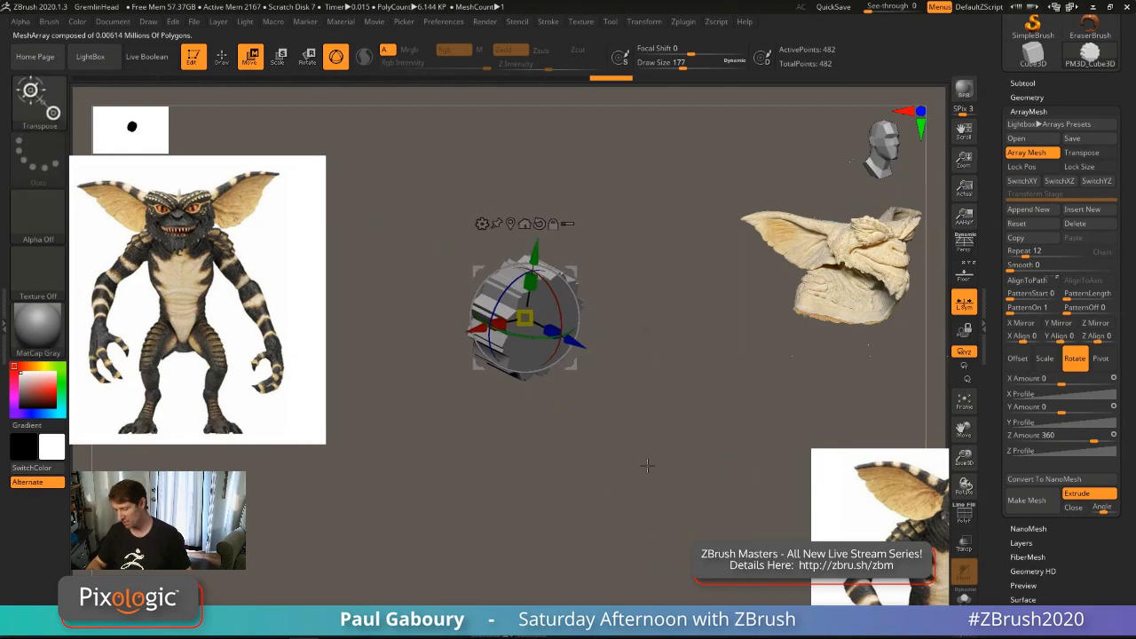
pyautogui.click(1052, 169)
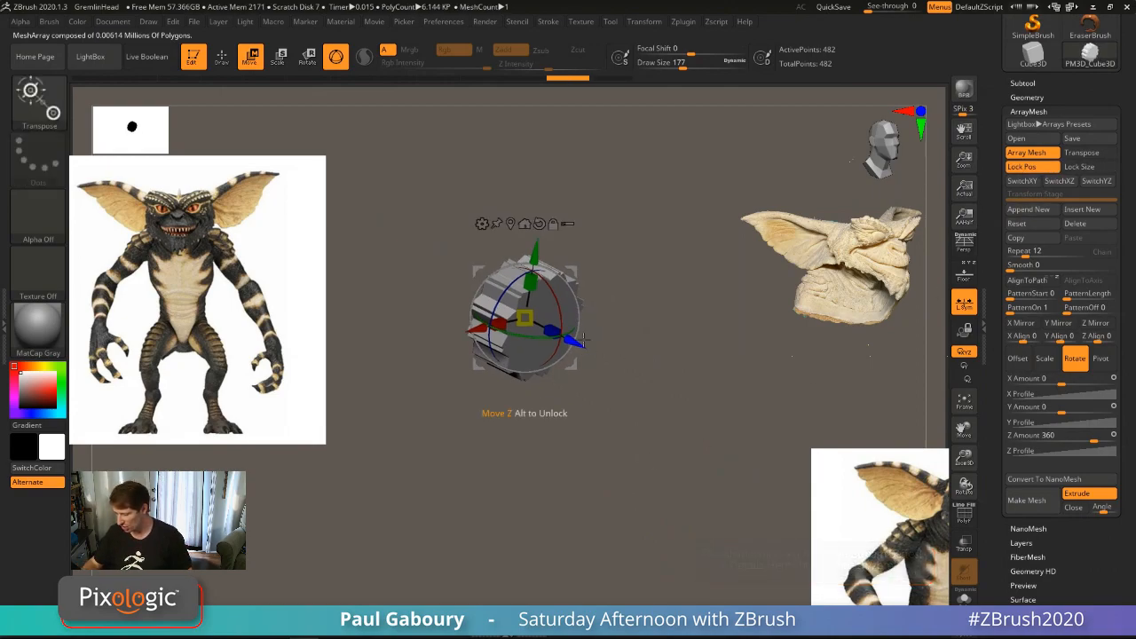
pyautogui.moveTo(557, 340); pyautogui.dragTo(639, 380)
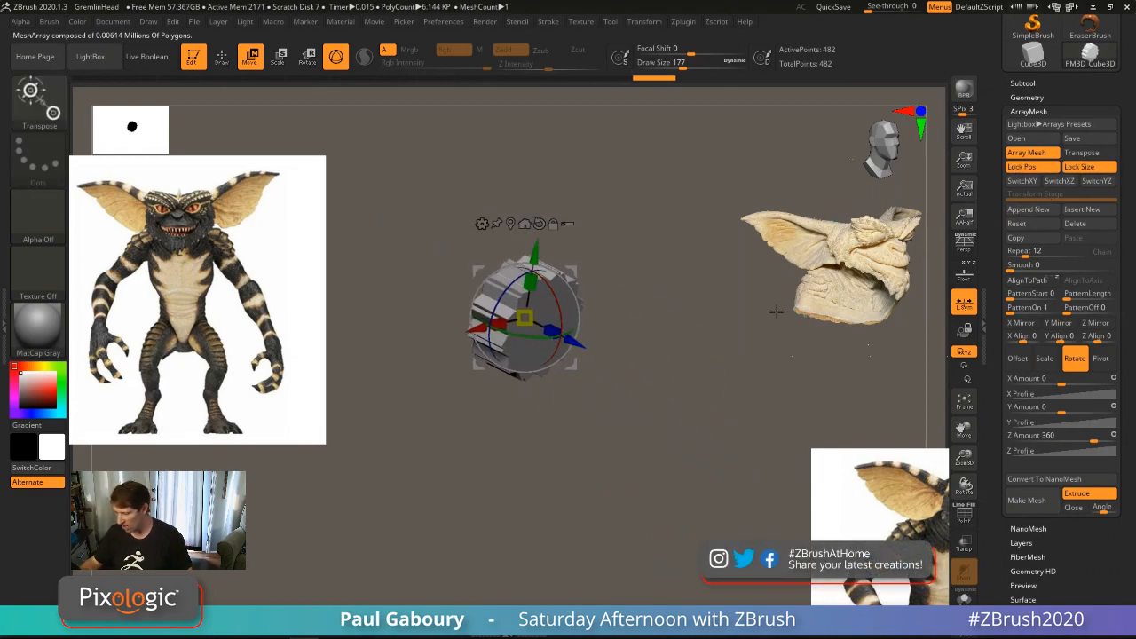
# Step: Try moving the block along Z and Y with Lock Pos and Lock Size on, undo the moves, and turn the locks off
pyautogui.moveTo(578, 344); pyautogui.dragTo(586, 373)
pyautogui.moveTo(525, 272); pyautogui.dragTo(536, 133)
pyautogui.moveTo(584, 251)
pyautogui.mouseDown()
pyautogui.moveTo(593, 199)
pyautogui.moveTo(649, 388)
pyautogui.moveTo(587, 380)
pyautogui.moveTo(611, 315)
pyautogui.moveTo(580, 249)
pyautogui.mouseUp()
pyautogui.hotkey('ctrl', 'z')
pyautogui.hotkey('ctrl', 'z')
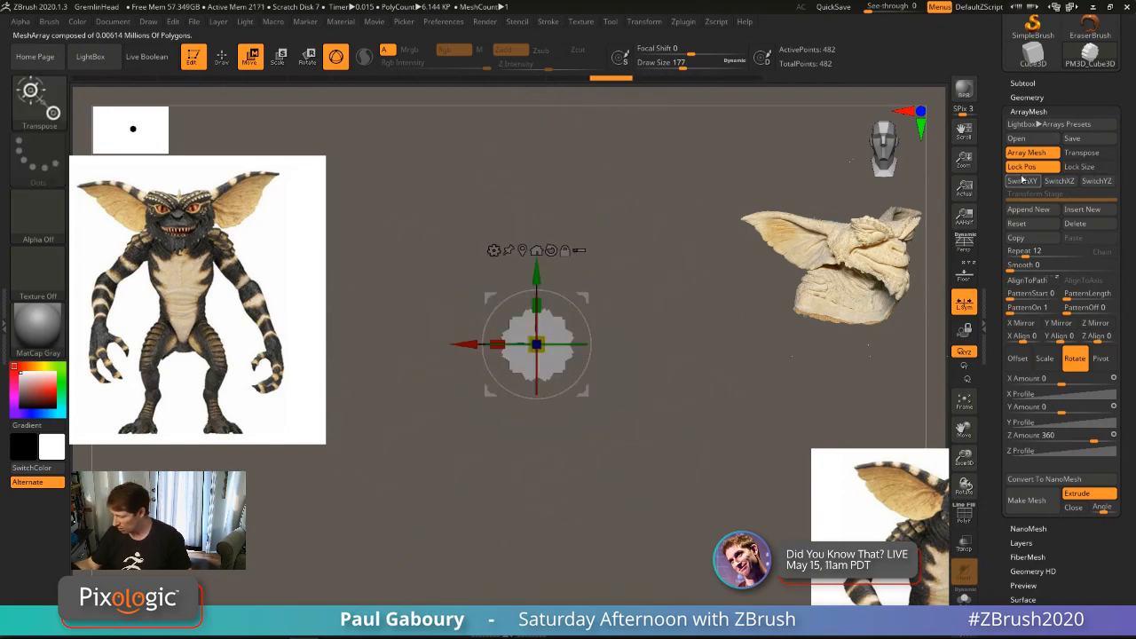
pyautogui.click(1037, 169)
# Step: Replace the Gizmo with the Transpose line and turn on Array Mesh's Transpose option
pyautogui.moveTo(733, 457); pyautogui.dragTo(711, 441)
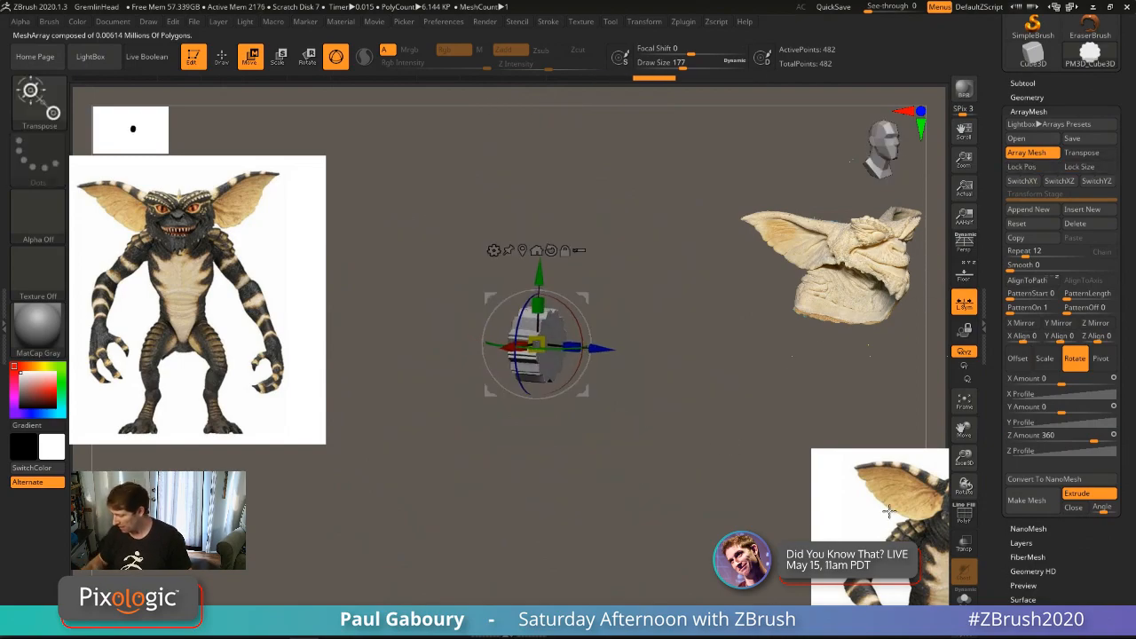
pyautogui.hotkey('ctrl', 'z')
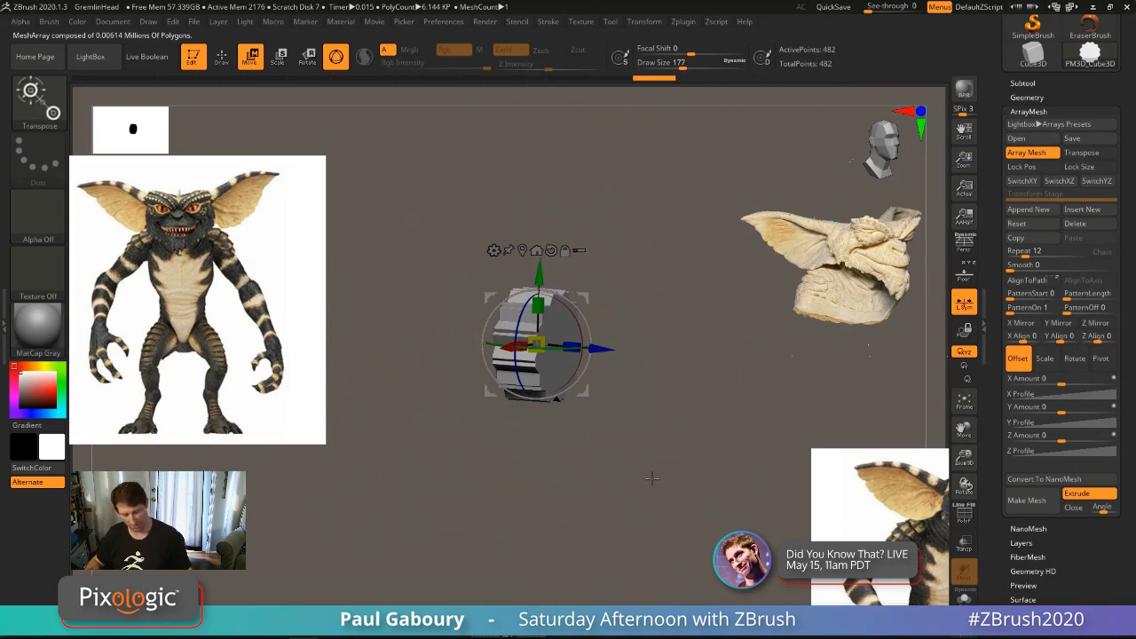
pyautogui.press('y')
pyautogui.keyDown('shift'); pyautogui.moveTo(664, 468); pyautogui.dragTo(660, 470); pyautogui.keyUp('shift')
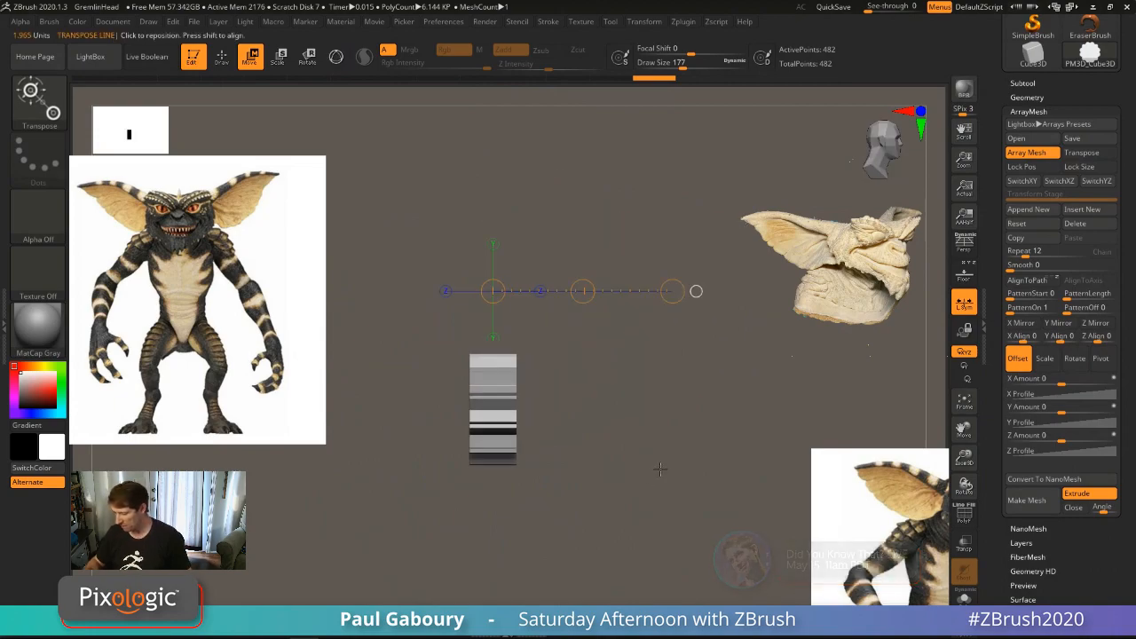
pyautogui.click(1082, 153)
# Step: Try offsetting the array by about -4.6 along Z and -0.53 along X with the Transpose line, and undo both offsets
pyautogui.rightClick(596, 502)
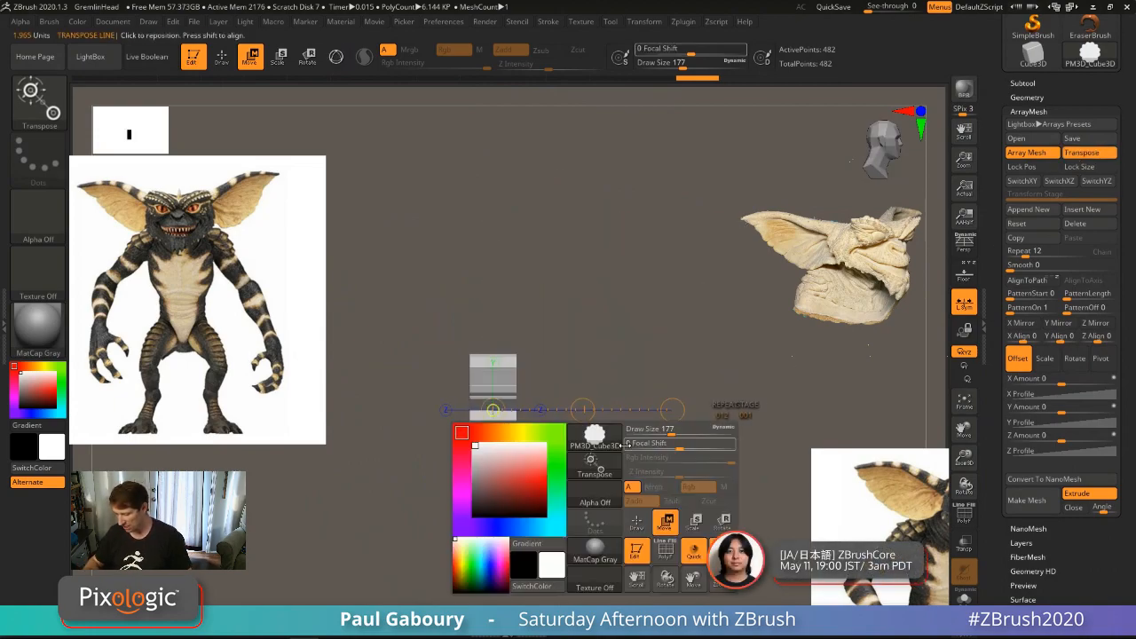
pyautogui.moveTo(583, 410); pyautogui.dragTo(769, 411)
pyautogui.keyDown('ctrl'); pyautogui.moveTo(769, 411); pyautogui.dragTo(658, 435, button='right'); pyautogui.keyUp('ctrl')
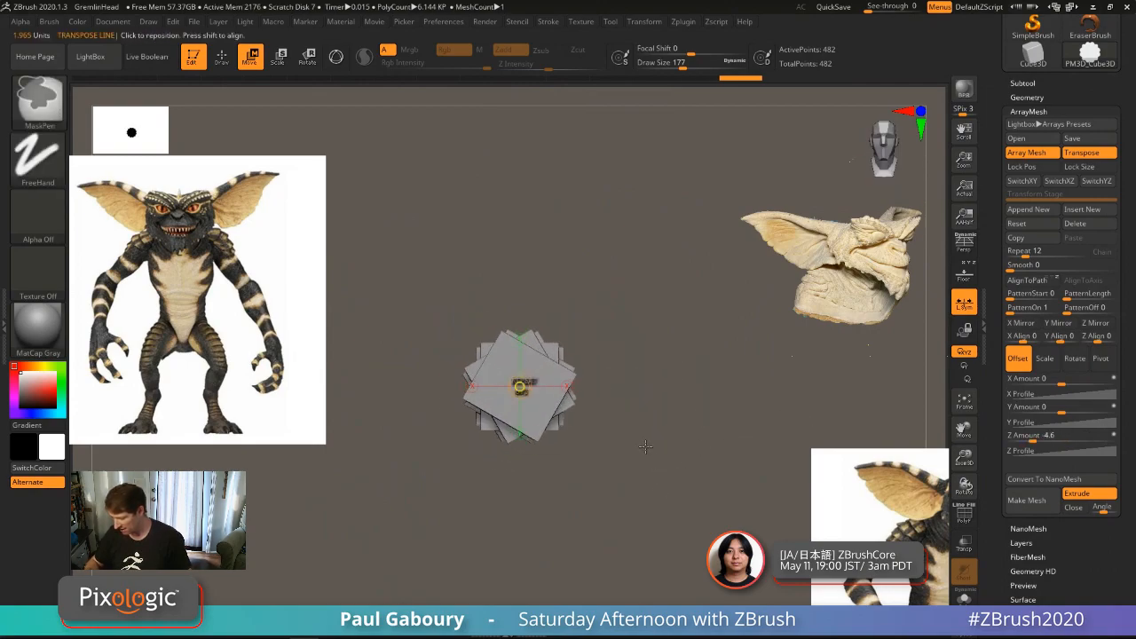
pyautogui.moveTo(612, 386); pyautogui.dragTo(479, 497)
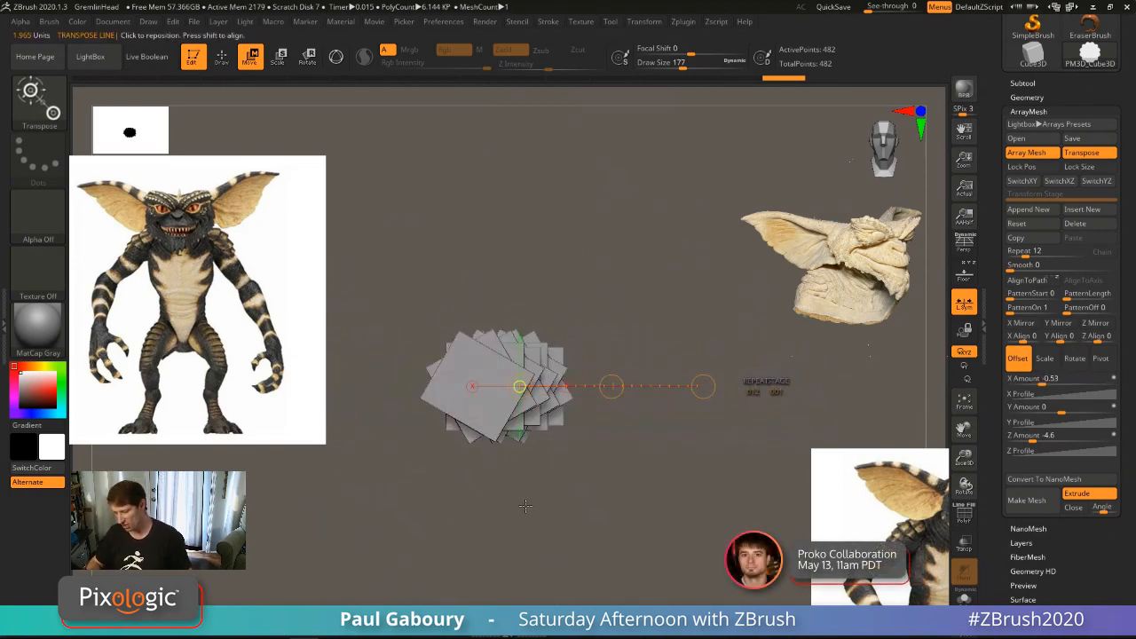
pyautogui.moveTo(526, 506); pyautogui.dragTo(605, 514, button='right')
pyautogui.hotkey('ctrl', 'z')
pyautogui.hotkey('ctrl', 'z')
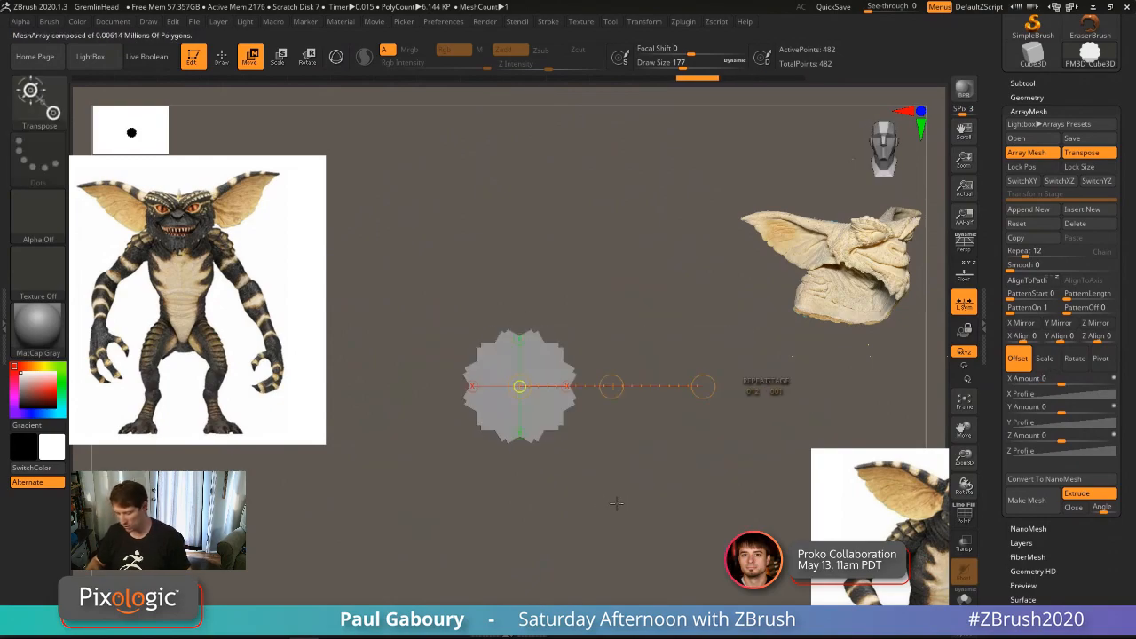
# Step: Enable Lock Pos and Lock Size, and move the source block up along Y to open the array into a ring
pyautogui.moveTo(519, 309)
pyautogui.mouseDown()
pyautogui.moveTo(518, 249)
pyautogui.moveTo(519, 323)
pyautogui.moveTo(518, 242)
pyautogui.moveTo(527, 259)
pyautogui.mouseUp()
pyautogui.click(1079, 167)
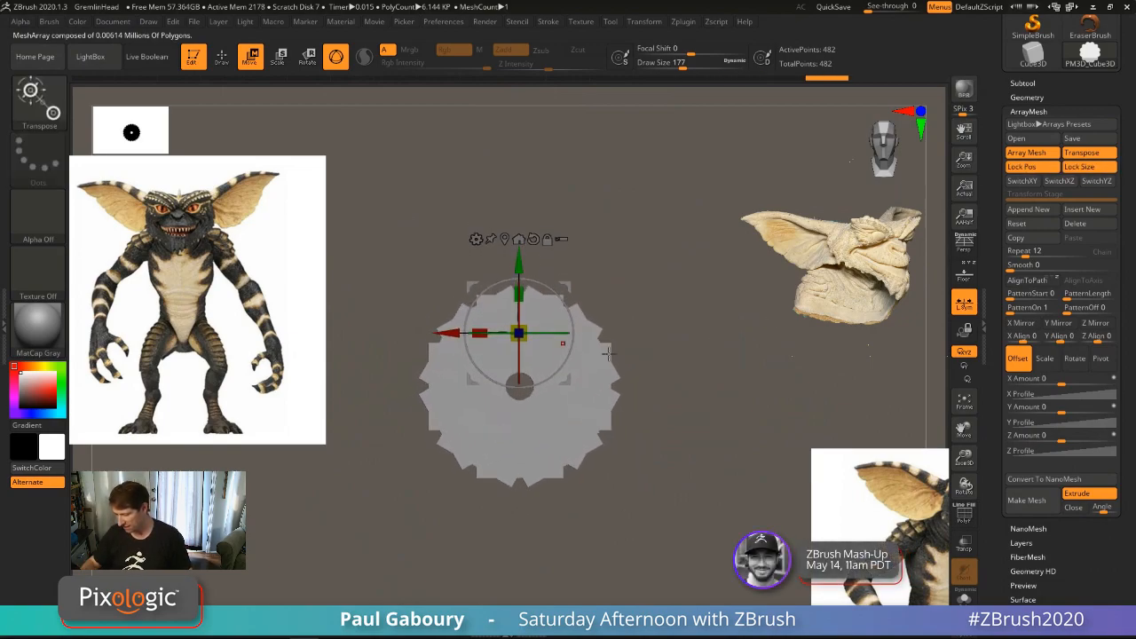
pyautogui.keyDown('shift'); pyautogui.moveTo(608, 354); pyautogui.dragTo(681, 419, button='right'); pyautogui.keyUp('shift')
pyautogui.press('y')
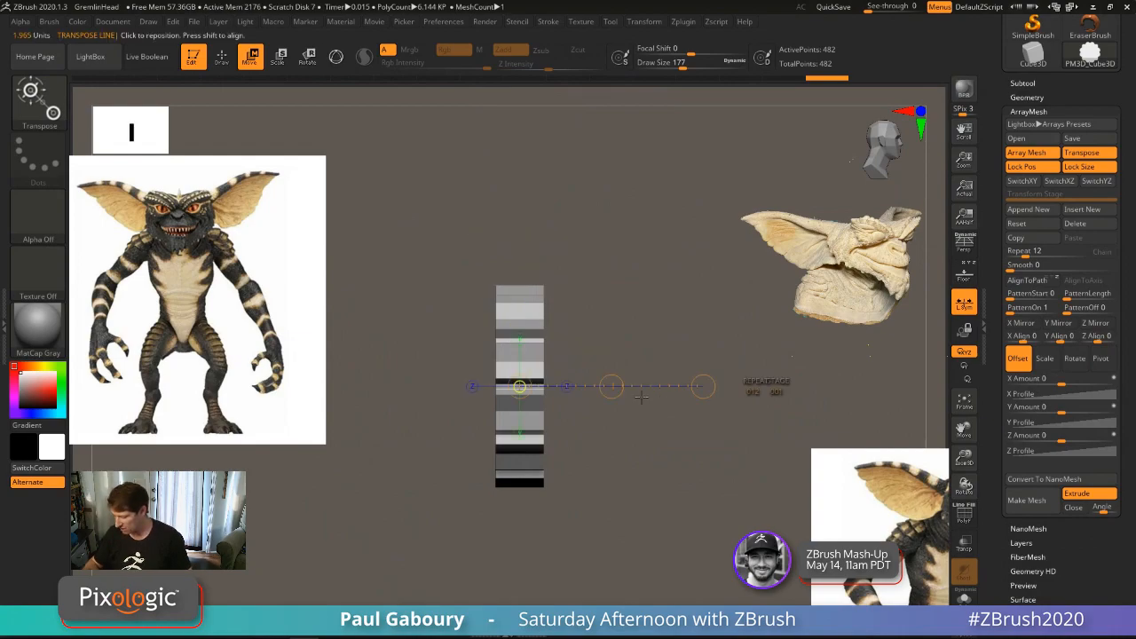
# Step: Offset the array about -1.49 along Z, and widen the ring by adjusting the source block with the Gizmo
pyautogui.moveTo(611, 388); pyautogui.dragTo(792, 387)
pyautogui.moveTo(826, 439); pyautogui.dragTo(750, 438, button='right')
pyautogui.moveTo(604, 387); pyautogui.dragTo(479, 427)
pyautogui.keyDown('shift'); pyautogui.moveTo(692, 464); pyautogui.dragTo(655, 471); pyautogui.keyUp('shift')
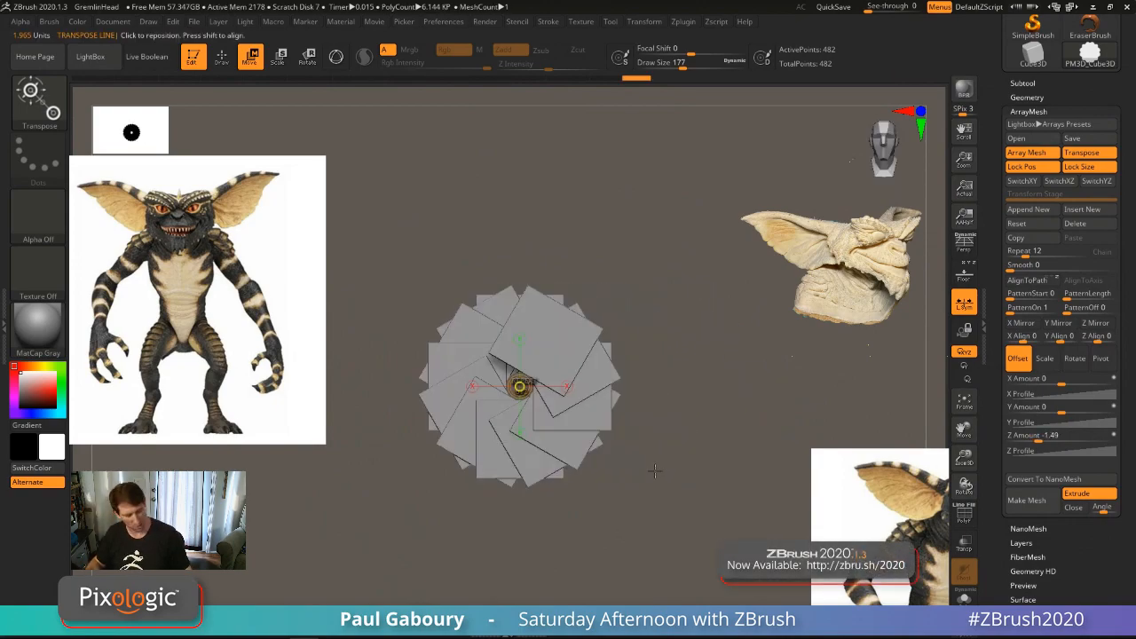
pyautogui.press('y')
pyautogui.moveTo(524, 338)
pyautogui.mouseDown()
pyautogui.moveTo(628, 365)
pyautogui.moveTo(655, 392)
pyautogui.mouseUp()
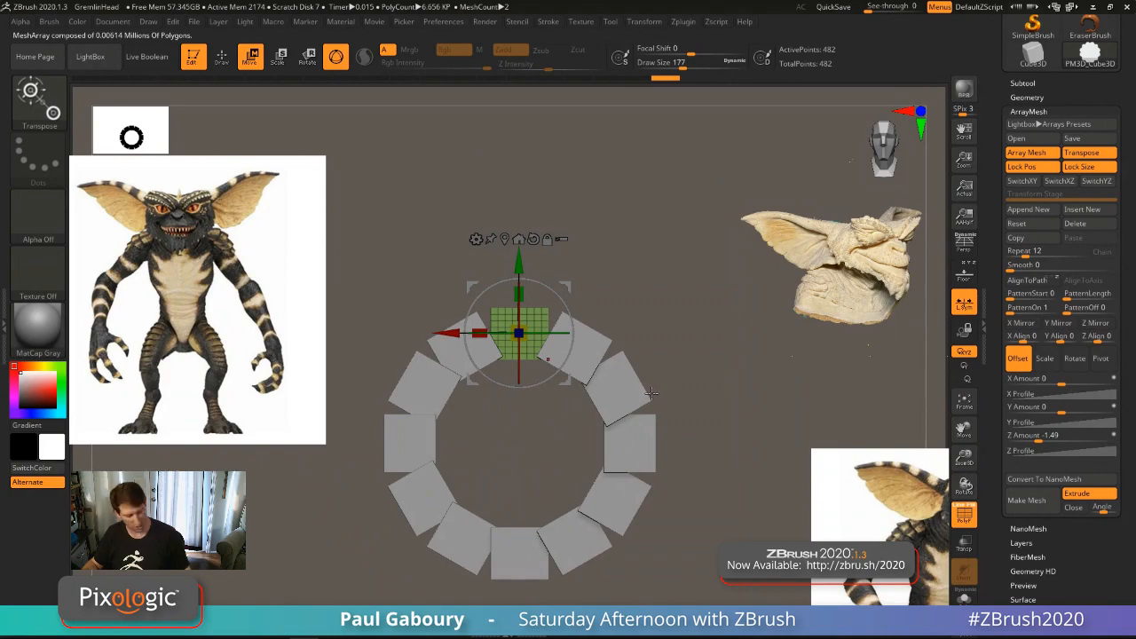
# Step: Switch to the Move brush and rework the ring's source block into a rounded oval bead
pyautogui.press('q')
pyautogui.press('b')
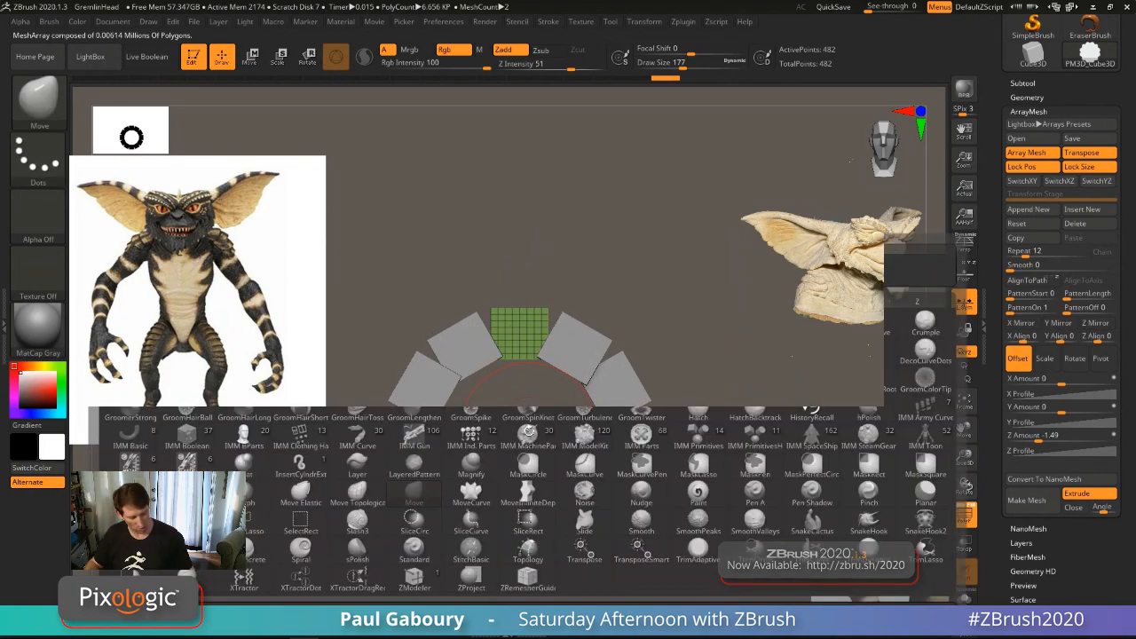
pyautogui.press('m')
pyautogui.press('v')
pyautogui.press('s')
pyautogui.moveTo(494, 421); pyautogui.dragTo(480, 421)
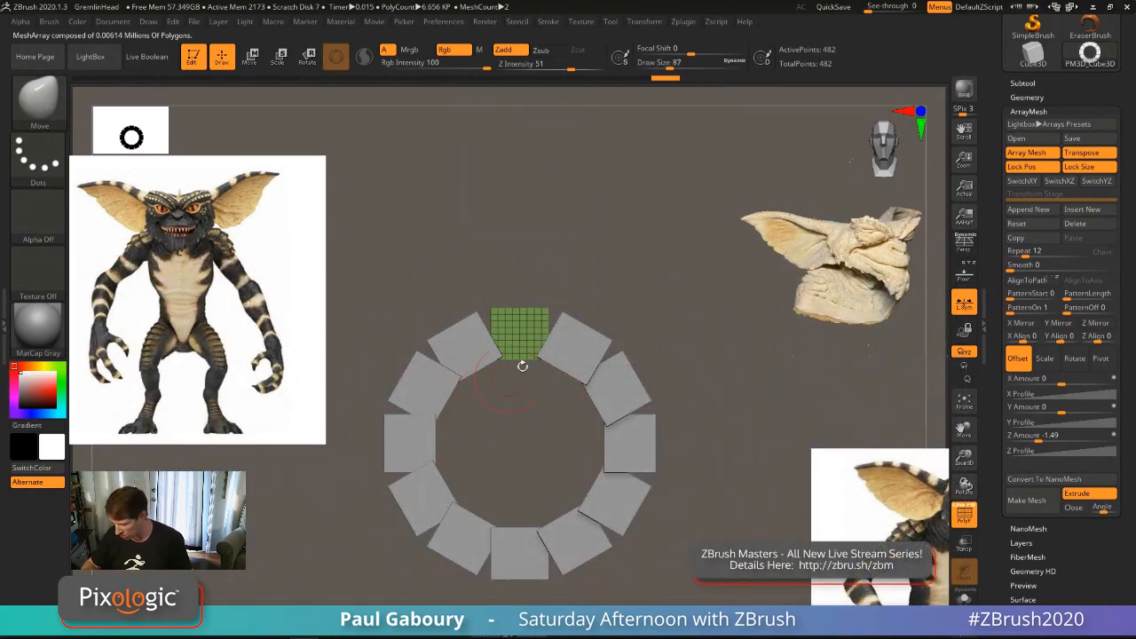
pyautogui.moveTo(554, 381)
pyautogui.mouseDown()
pyautogui.moveTo(523, 344)
pyautogui.moveTo(536, 311)
pyautogui.moveTo(520, 337)
pyautogui.moveTo(502, 341)
pyautogui.moveTo(543, 332)
pyautogui.moveTo(522, 337)
pyautogui.mouseUp()
pyautogui.hotkey('ctrl', 'z')
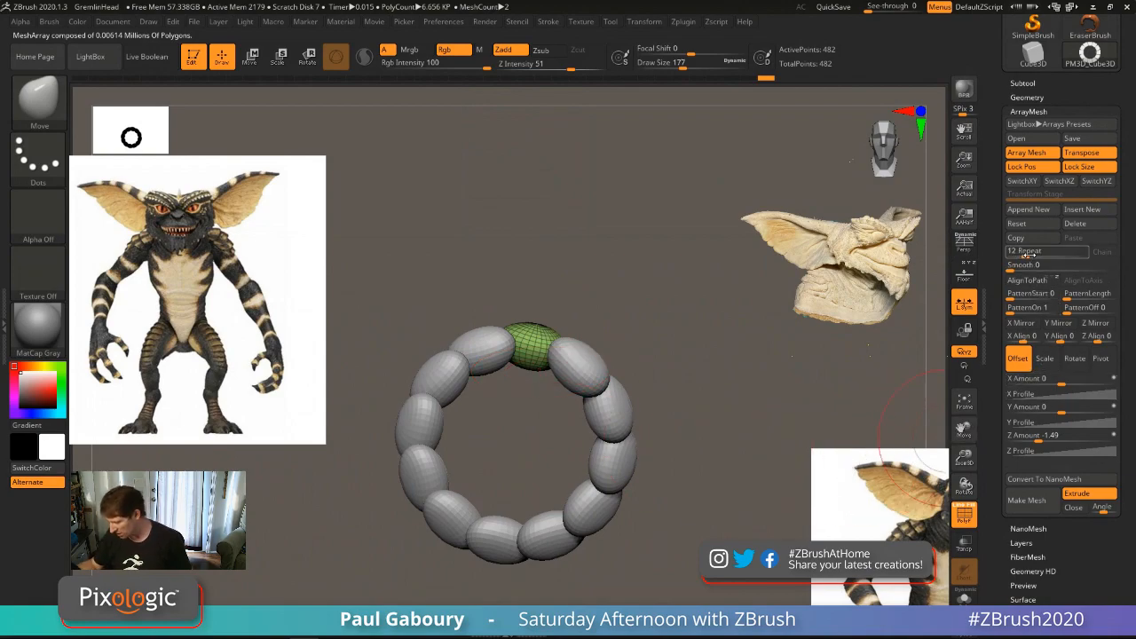
# Step: Raise the bead ring's Repeat count to 42
pyautogui.moveTo(1028, 253); pyautogui.dragTo(1041, 255)
pyautogui.click(1013, 250)
pyautogui.moveTo(712, 465); pyautogui.dragTo(680, 457)
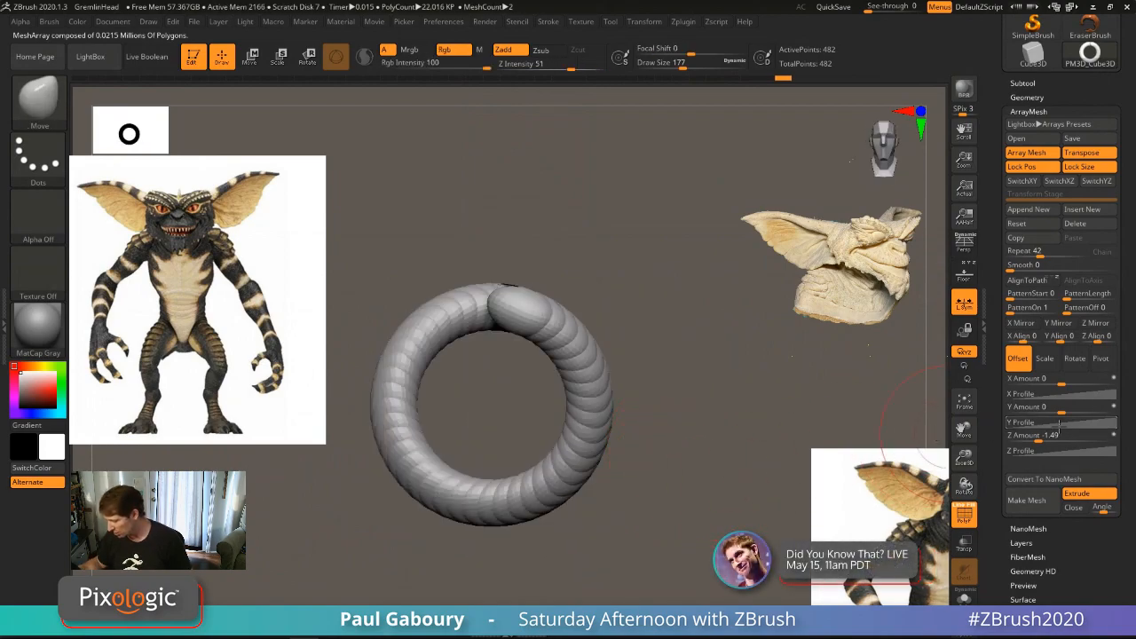
# Step: Set the array's Z rotation amount to 2825 and its Z offset to -1.72136
pyautogui.moveTo(1099, 441); pyautogui.dragTo(1111, 441)
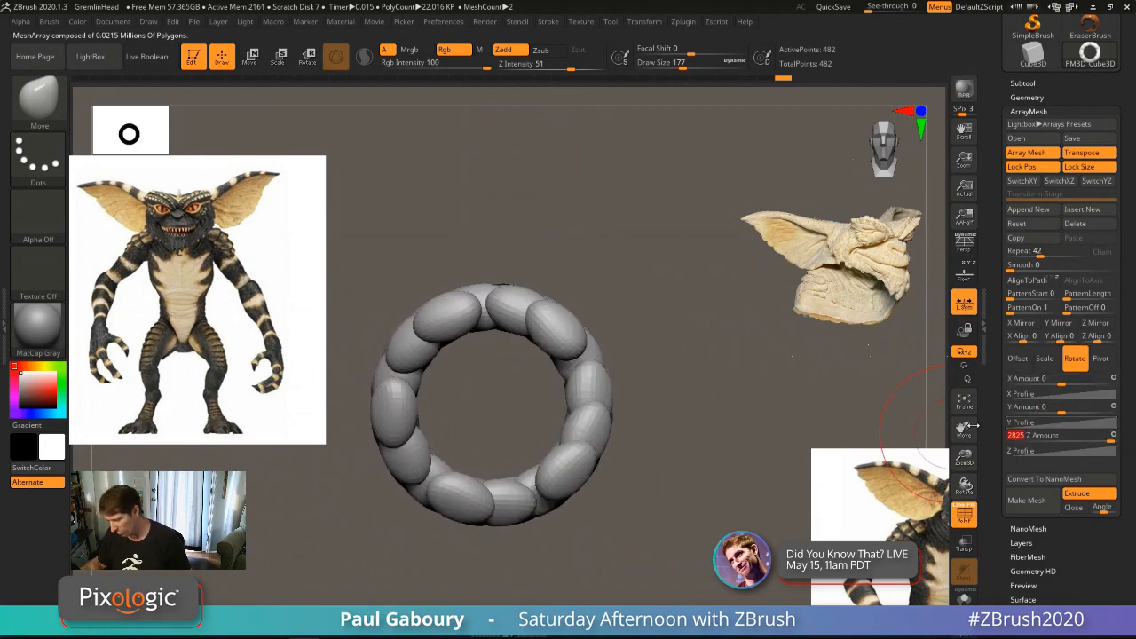
pyautogui.moveTo(629, 498); pyautogui.dragTo(626, 459)
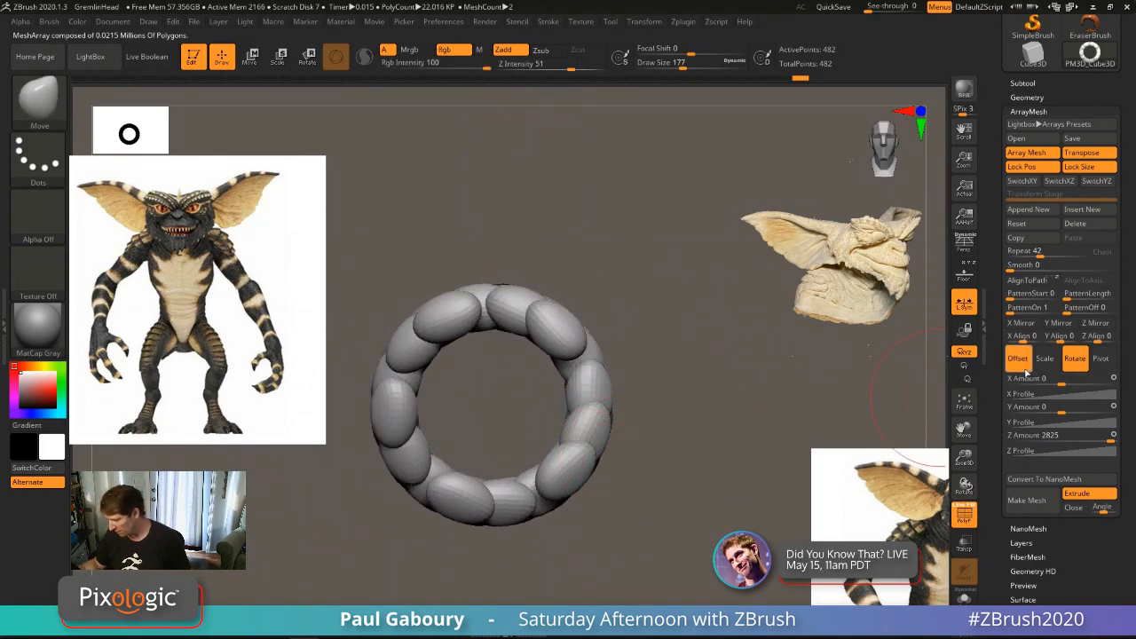
pyautogui.click(1062, 438)
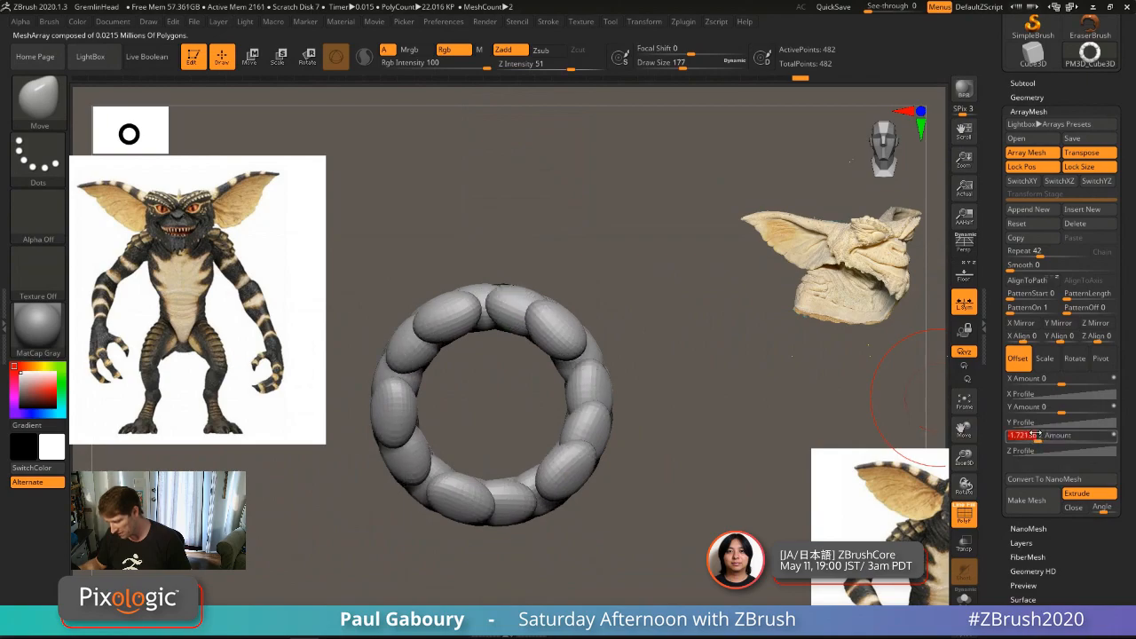
# Step: Bring up the Transpose line on the bead array and align it with the X axis
pyautogui.moveTo(696, 459); pyautogui.dragTo(723, 482)
pyautogui.press('w')
pyautogui.press('y')
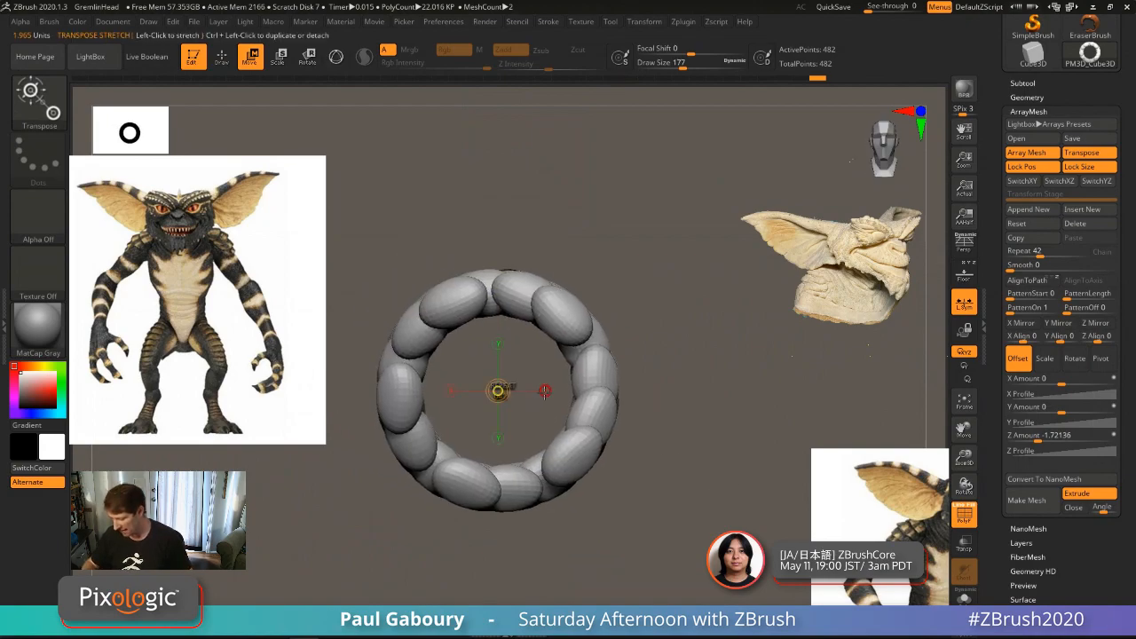
pyautogui.click(545, 392)
pyautogui.moveTo(498, 390)
pyautogui.mouseDown()
pyautogui.moveTo(601, 383)
pyautogui.moveTo(646, 319)
pyautogui.moveTo(532, 418)
pyautogui.moveTo(482, 240)
pyautogui.moveTo(596, 360)
pyautogui.moveTo(527, 455)
pyautogui.moveTo(494, 379)
pyautogui.moveTo(528, 508)
pyautogui.moveTo(536, 459)
pyautogui.moveTo(518, 432)
pyautogui.mouseUp()
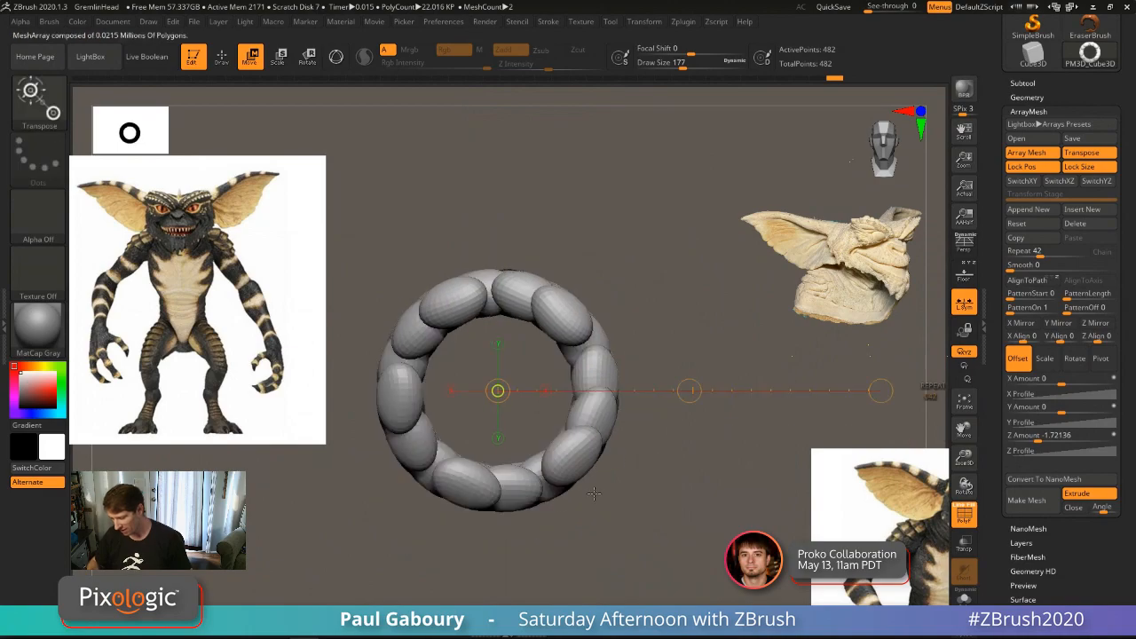
pyautogui.moveTo(594, 493); pyautogui.dragTo(645, 509)
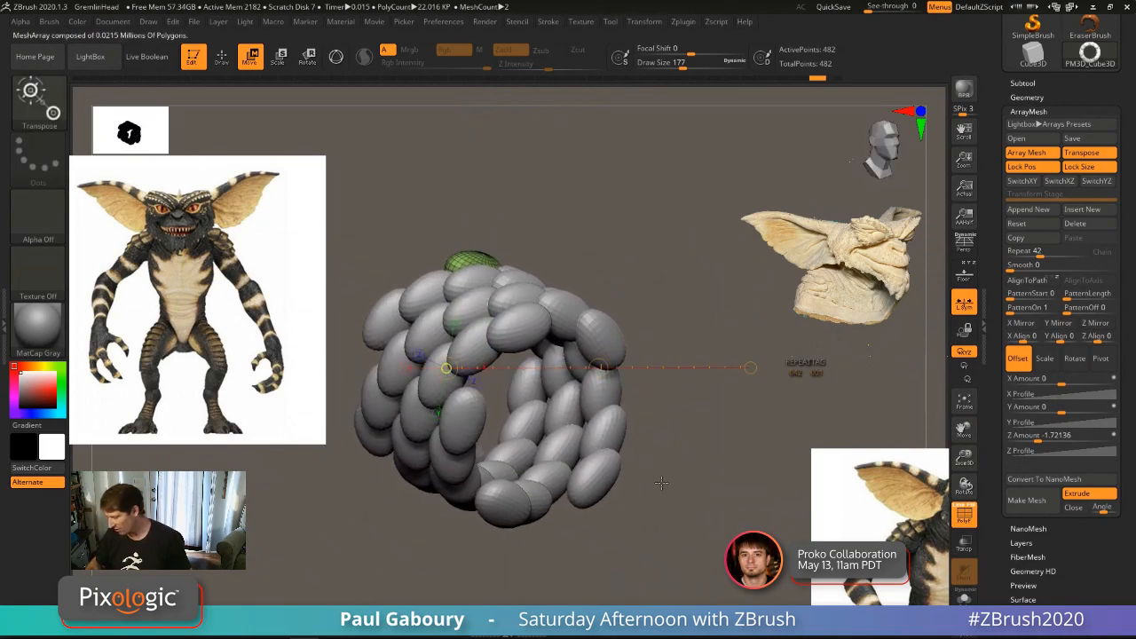
# Step: Scale the array to about 0.15672 on X, Y and Z with the Transpose line, tapering the spiral of beads
pyautogui.click(1045, 362)
pyautogui.keyDown('ctrl'); pyautogui.moveTo(753, 455); pyautogui.dragTo(732, 445, button='right'); pyautogui.keyUp('ctrl')
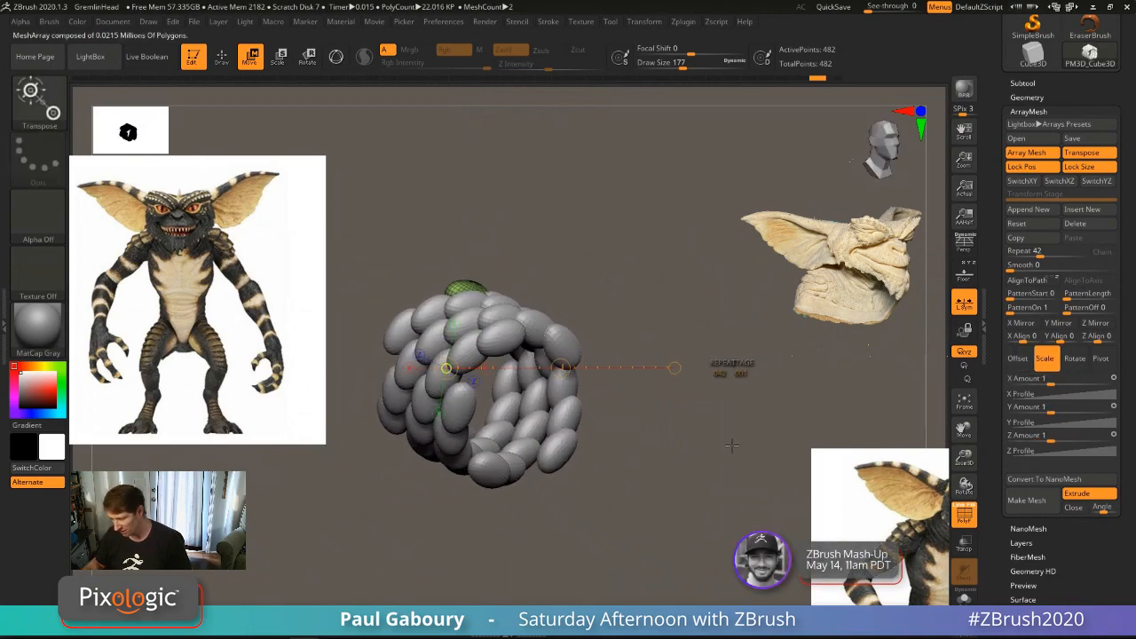
pyautogui.moveTo(728, 448); pyautogui.dragTo(706, 369)
pyautogui.keyDown('ctrl'); pyautogui.moveTo(610, 459); pyautogui.dragTo(639, 473, button='right'); pyautogui.keyUp('ctrl')
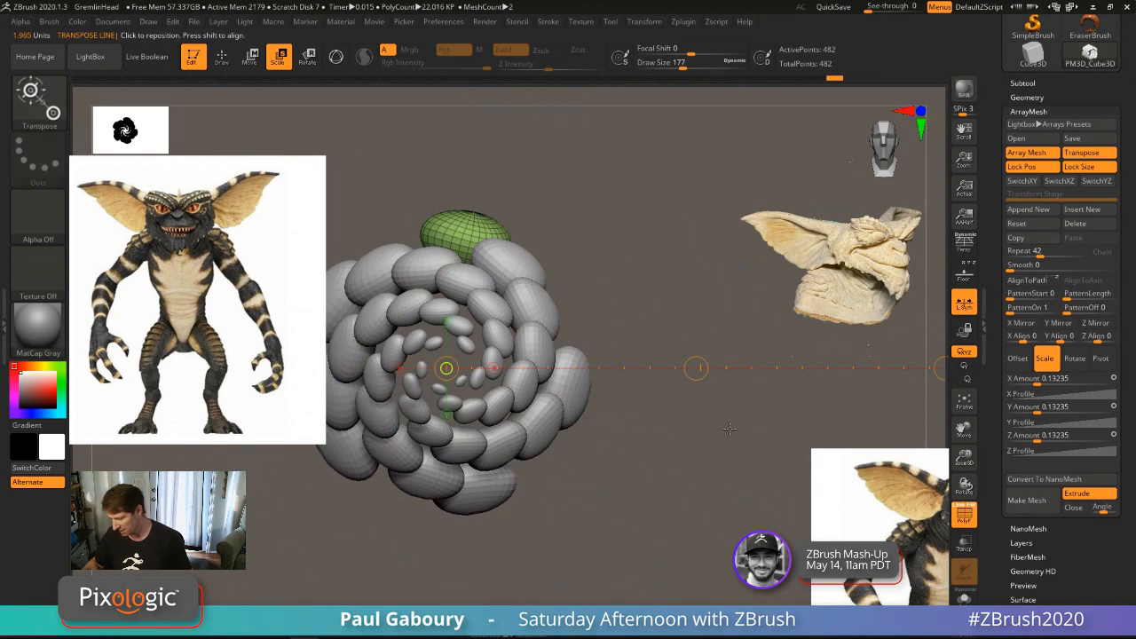
pyautogui.keyDown('ctrl'); pyautogui.moveTo(729, 429); pyautogui.dragTo(644, 439, button='right'); pyautogui.keyUp('ctrl')
pyautogui.moveTo(750, 380); pyautogui.dragTo(744, 382)
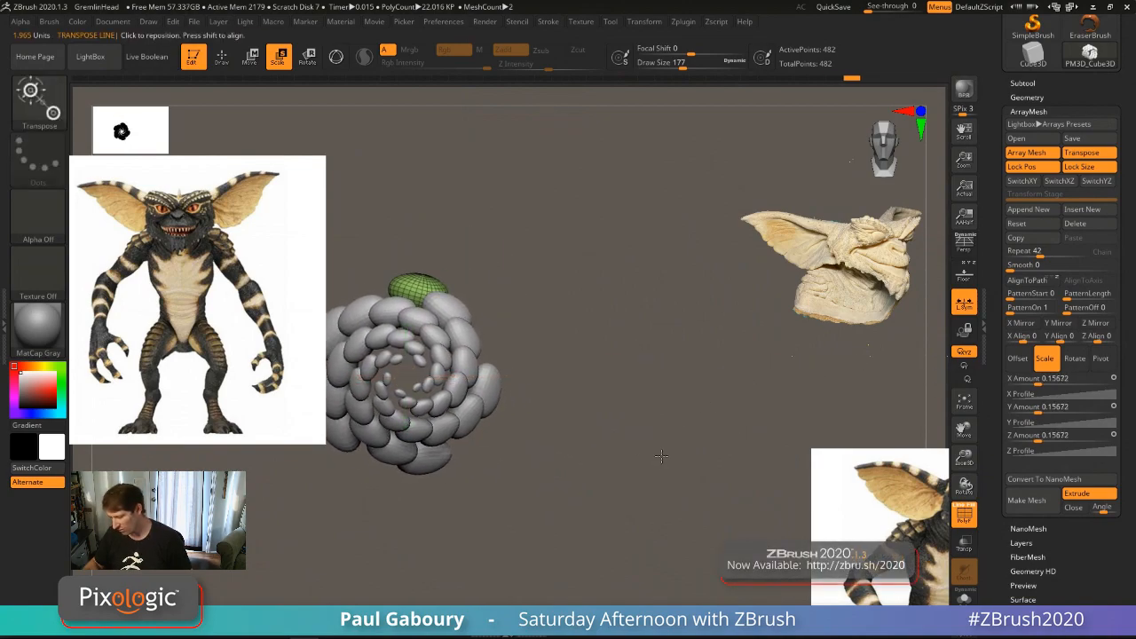
# Step: Raise the start point of the array's Y scale profile curve to about a quarter of its height
pyautogui.keyDown('alt'); pyautogui.moveTo(657, 458); pyautogui.dragTo(697, 408, button='right'); pyautogui.keyUp('alt')
pyautogui.click(1054, 422)
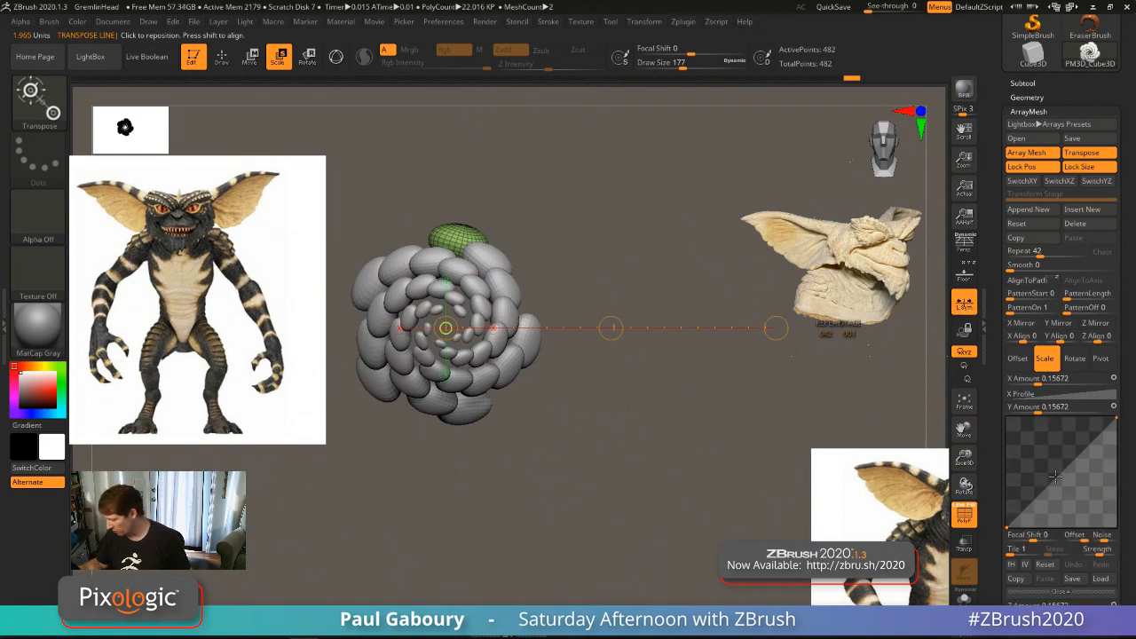
pyautogui.moveTo(1010, 525); pyautogui.dragTo(1009, 499)
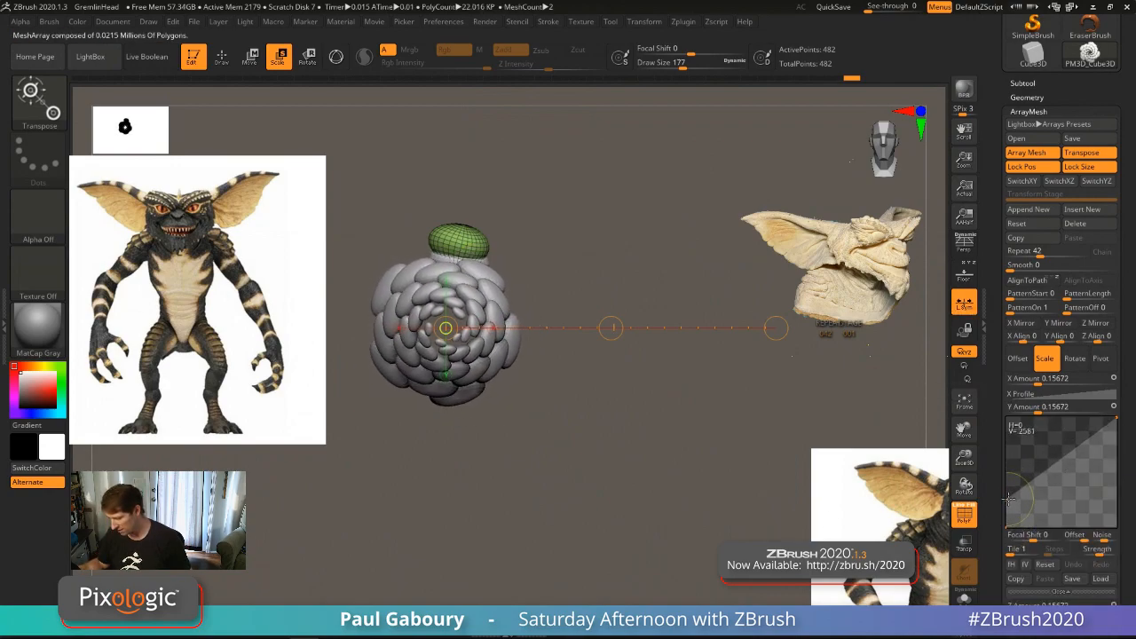
# Step: Bend the array's X scale profile curve downward by pulling a new point near its middle
pyautogui.click(1044, 394)
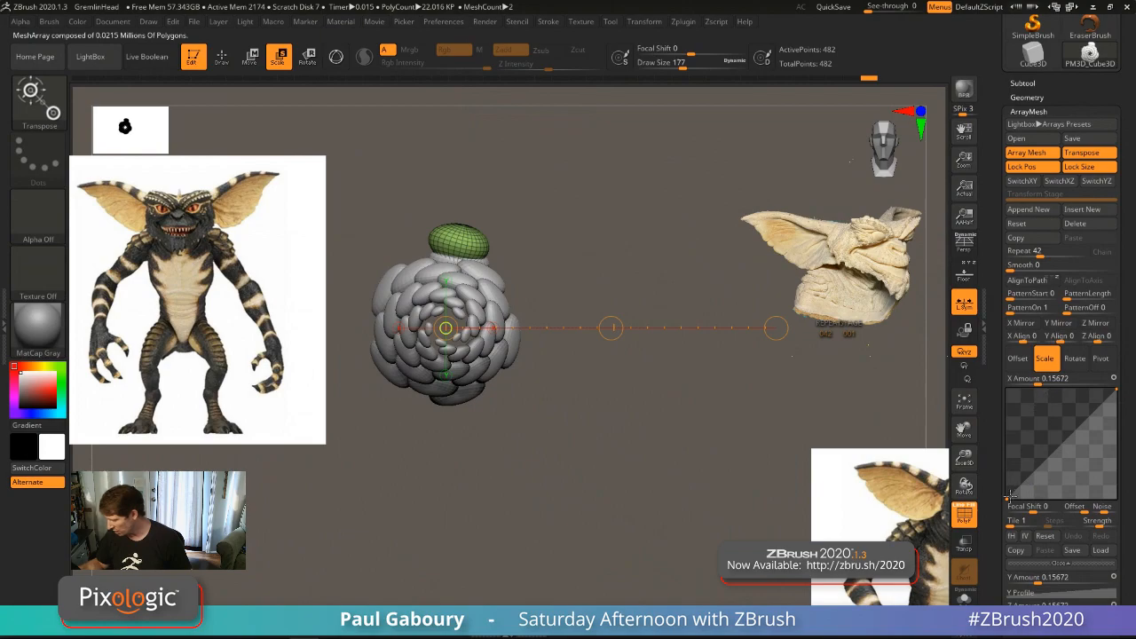
pyautogui.moveTo(1006, 491); pyautogui.dragTo(1008, 496)
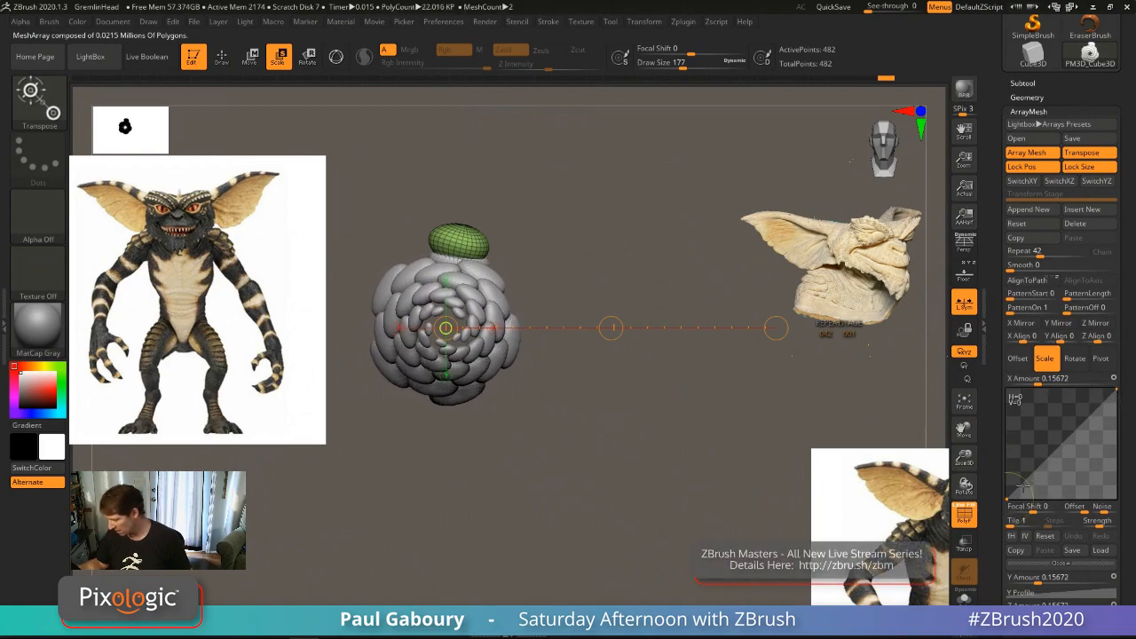
pyautogui.moveTo(1007, 499)
pyautogui.mouseDown()
pyautogui.moveTo(1007, 414)
pyautogui.moveTo(1006, 514)
pyautogui.mouseUp()
pyautogui.moveTo(1074, 437); pyautogui.dragTo(1096, 464)
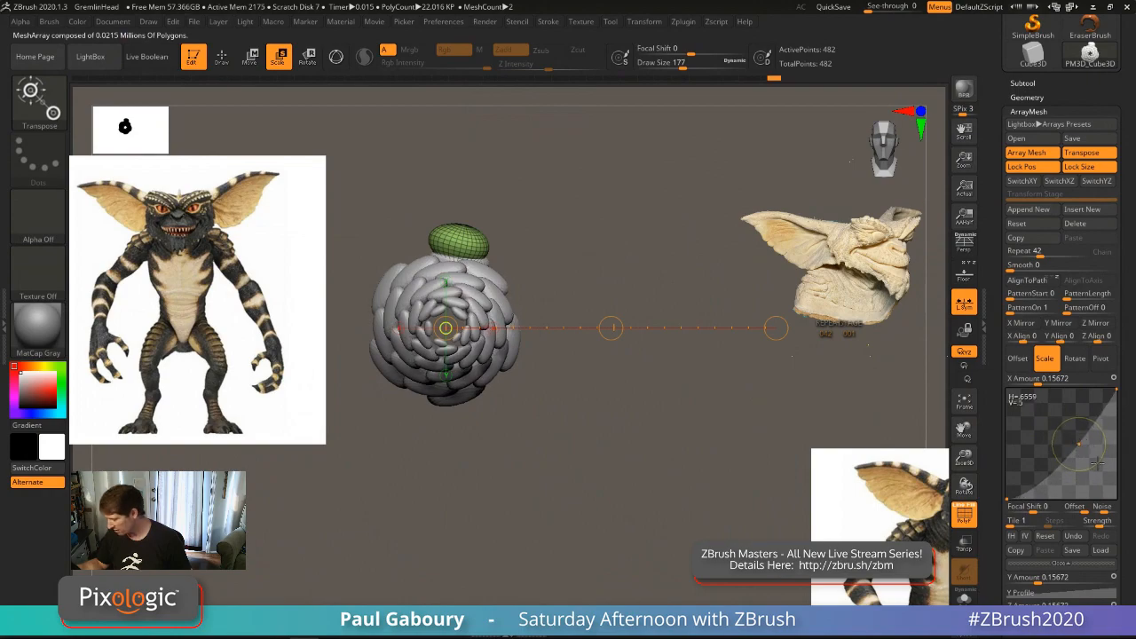
# Step: Reshape the array's Z scale profile into a wavy curve with a bump in its first half and return to drawing mode
pyautogui.scroll(-4, 1058, 479)
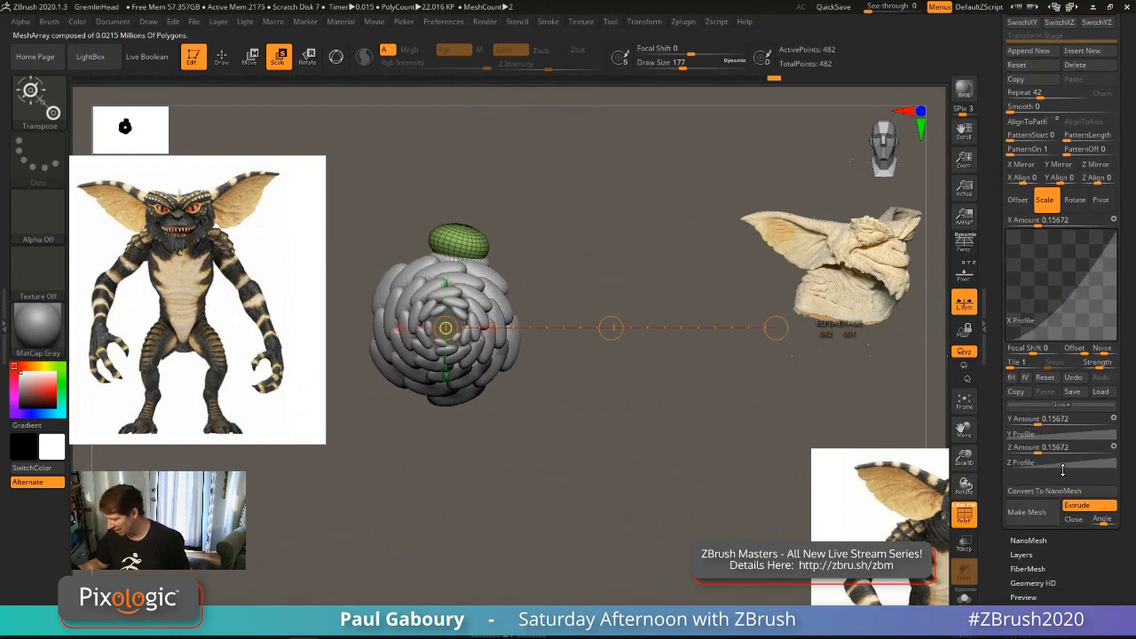
pyautogui.click(1062, 462)
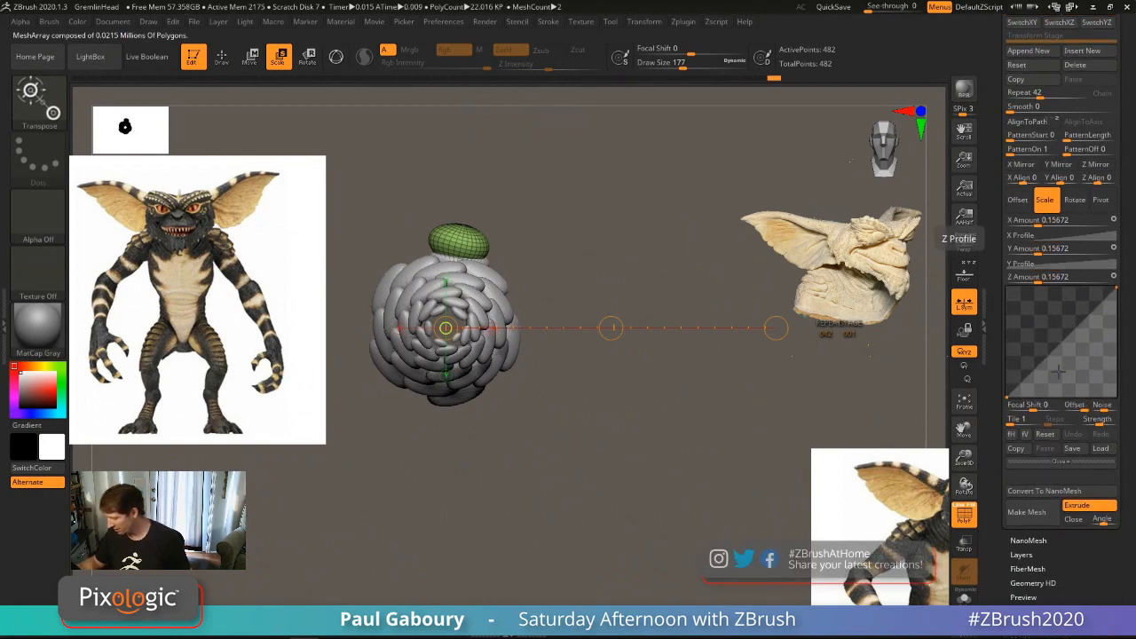
pyautogui.moveTo(1058, 349)
pyautogui.mouseDown()
pyautogui.moveTo(1067, 352)
pyautogui.moveTo(1049, 344)
pyautogui.mouseUp()
pyautogui.moveTo(661, 435); pyautogui.dragTo(715, 426, button='right')
pyautogui.keyDown('ctrl'); pyautogui.moveTo(715, 426); pyautogui.dragTo(739, 452, button='right'); pyautogui.keyUp('ctrl')
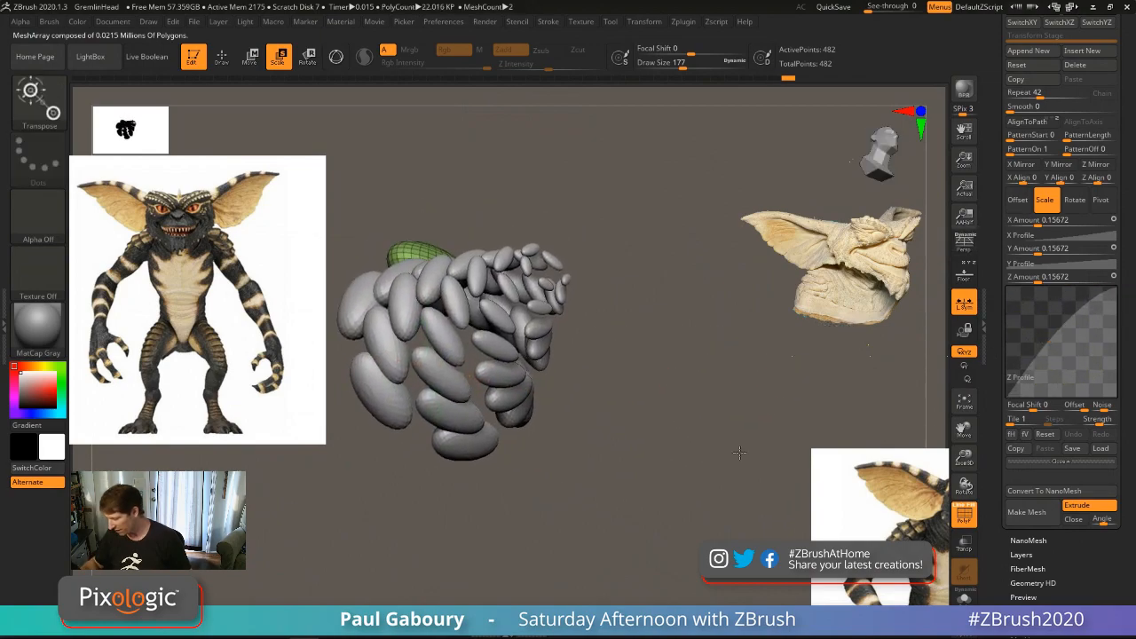
pyautogui.moveTo(1050, 345); pyautogui.dragTo(1076, 363)
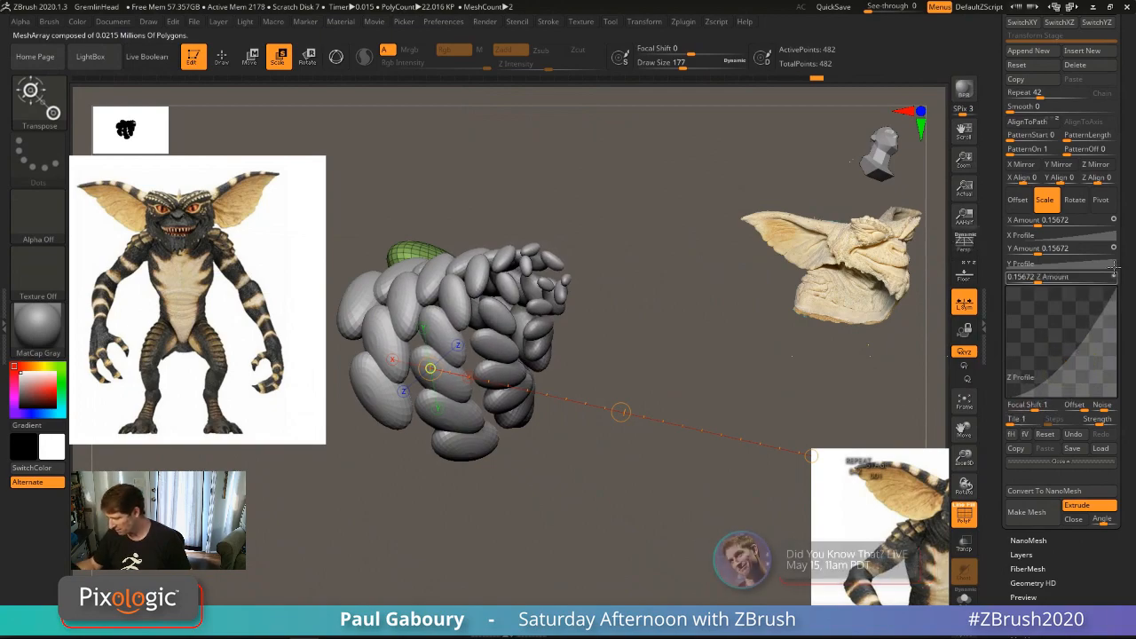
pyautogui.moveTo(1063, 365); pyautogui.dragTo(1040, 355)
pyautogui.moveTo(655, 456)
pyautogui.mouseDown()
pyautogui.moveTo(680, 506)
pyautogui.moveTo(671, 492)
pyautogui.mouseUp()
pyautogui.press('q')
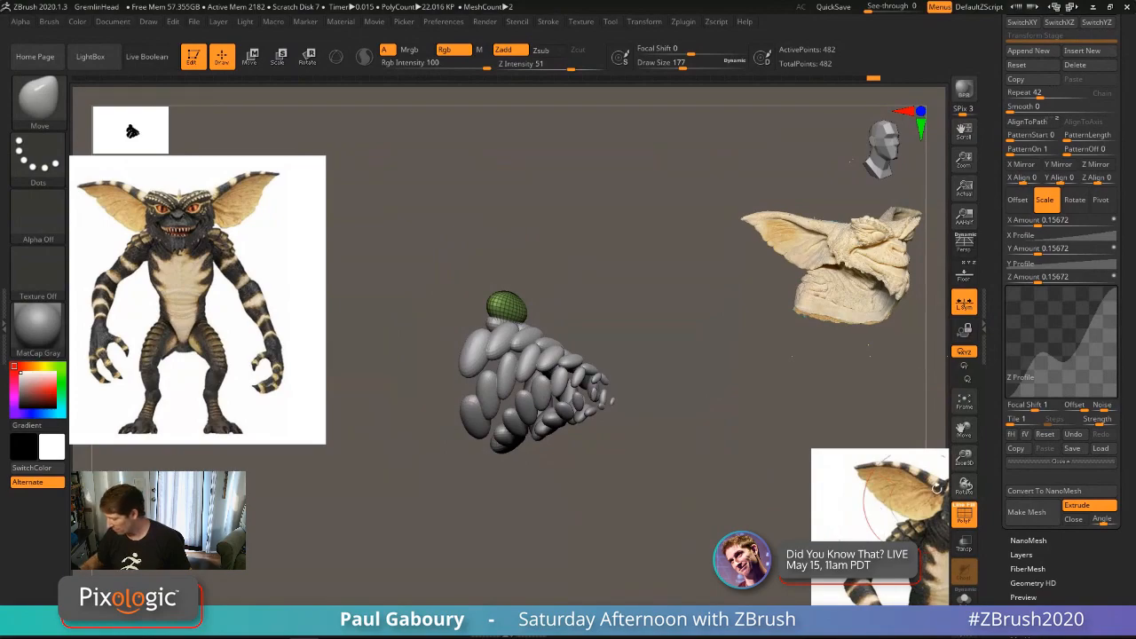
# Step: Set the array's Z offset to -0.36507 and view the flattened spiral from the front
pyautogui.click(1020, 200)
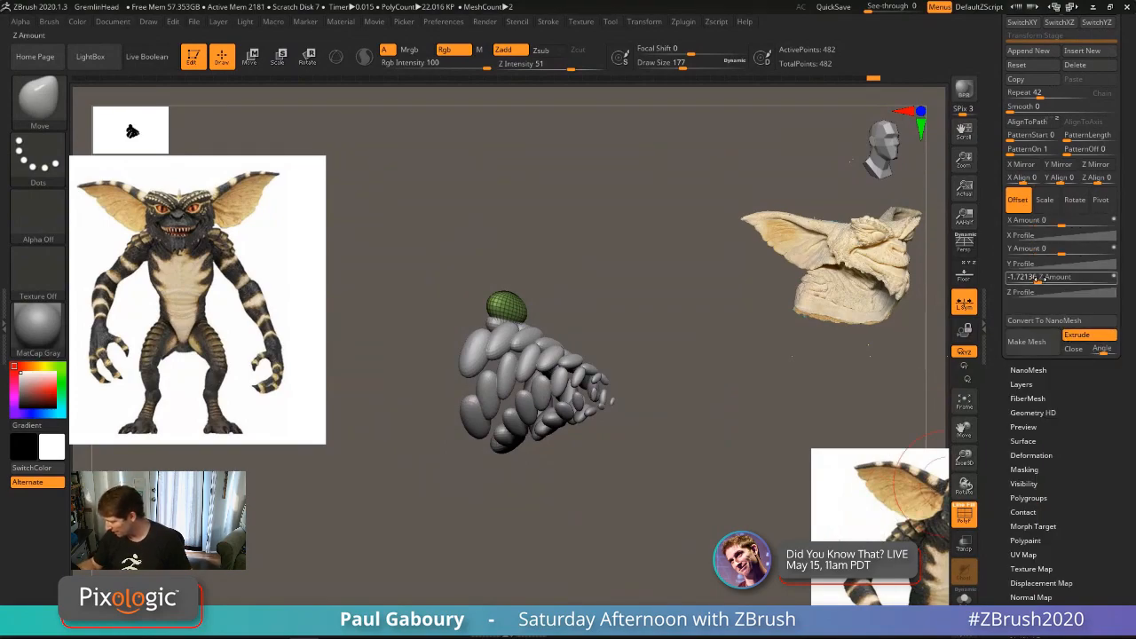
pyautogui.moveTo(1041, 278); pyautogui.dragTo(1043, 280)
pyautogui.moveTo(767, 428); pyautogui.dragTo(686, 474)
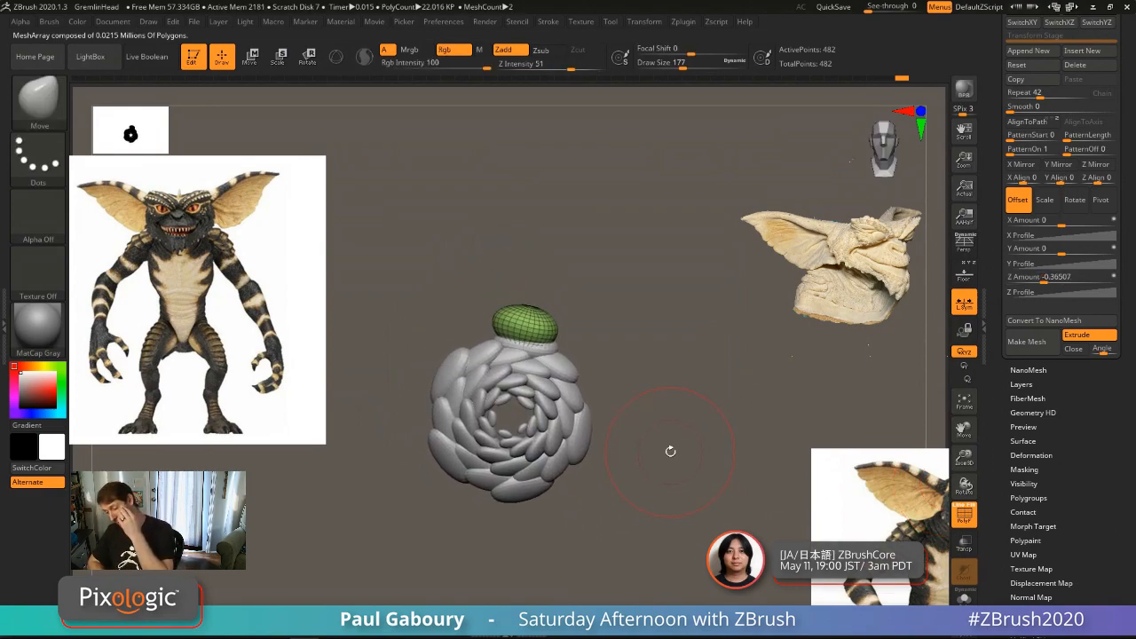
pyautogui.moveTo(590, 403); pyautogui.dragTo(620, 481)
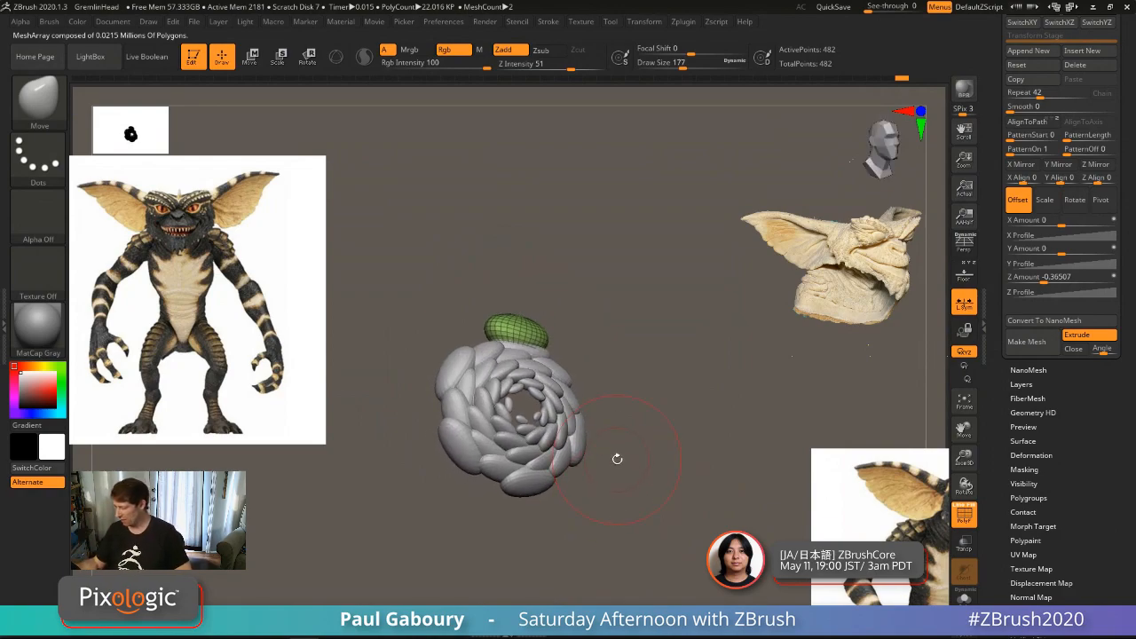
# Step: Adjust the array's Z rotation amount to 1918 and finally 3600, and raise the Repeat count to 106
pyautogui.click(1074, 204)
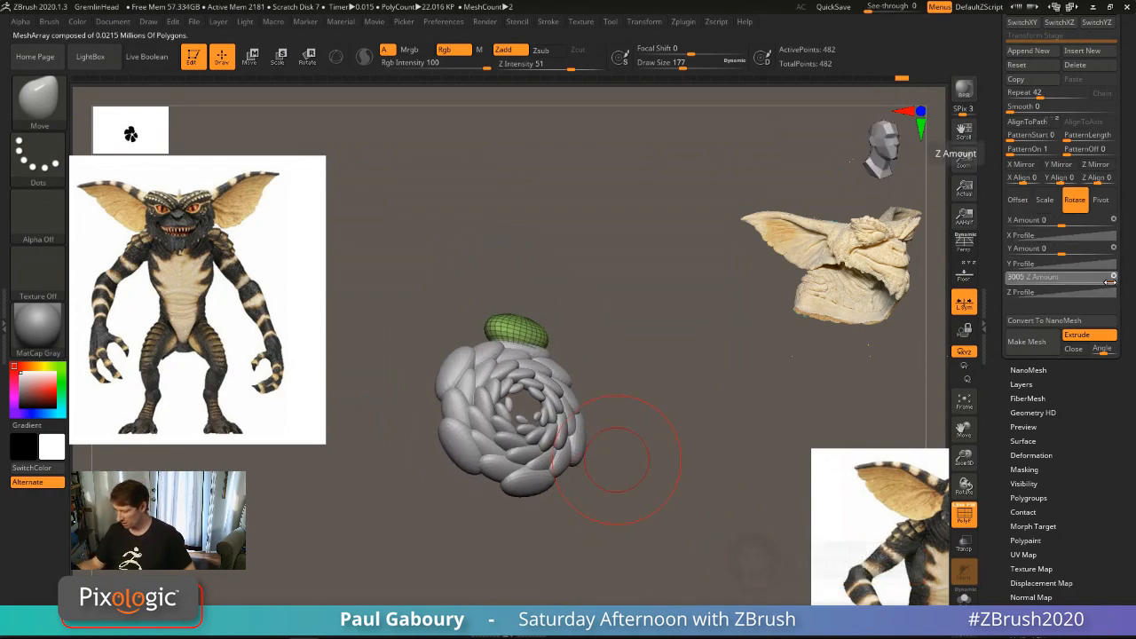
pyautogui.moveTo(1110, 281); pyautogui.dragTo(1105, 289)
pyautogui.moveTo(619, 460)
pyautogui.mouseDown()
pyautogui.moveTo(687, 465)
pyautogui.moveTo(679, 459)
pyautogui.moveTo(695, 462)
pyautogui.moveTo(719, 433)
pyautogui.mouseUp()
pyautogui.press('s')
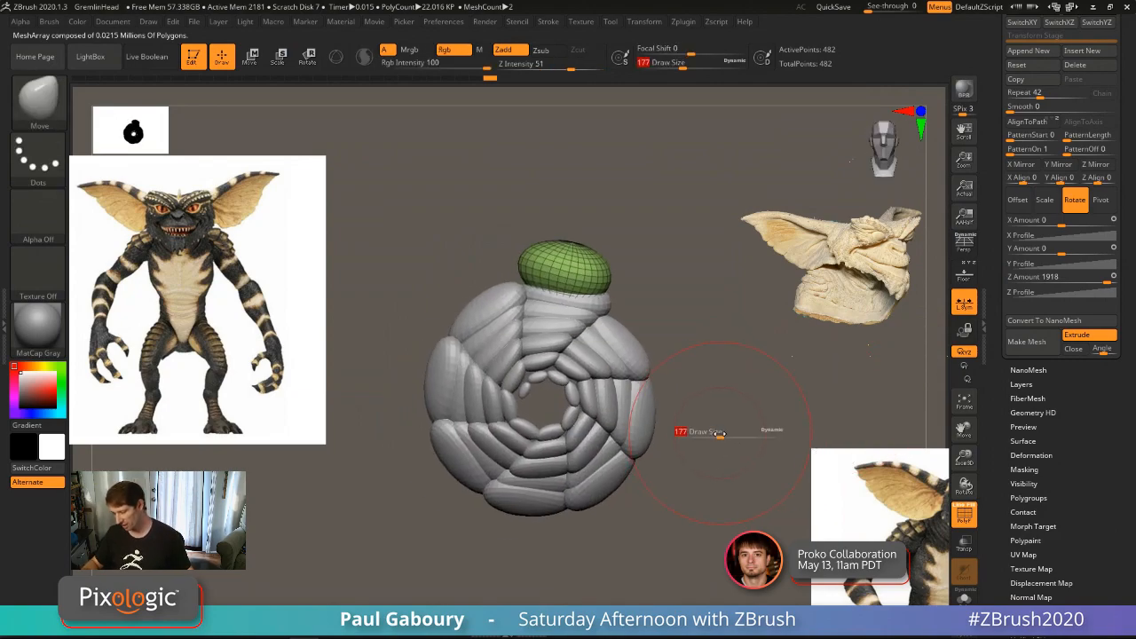
pyautogui.moveTo(1107, 279)
pyautogui.mouseDown()
pyautogui.moveTo(1095, 282)
pyautogui.moveTo(1104, 288)
pyautogui.mouseUp()
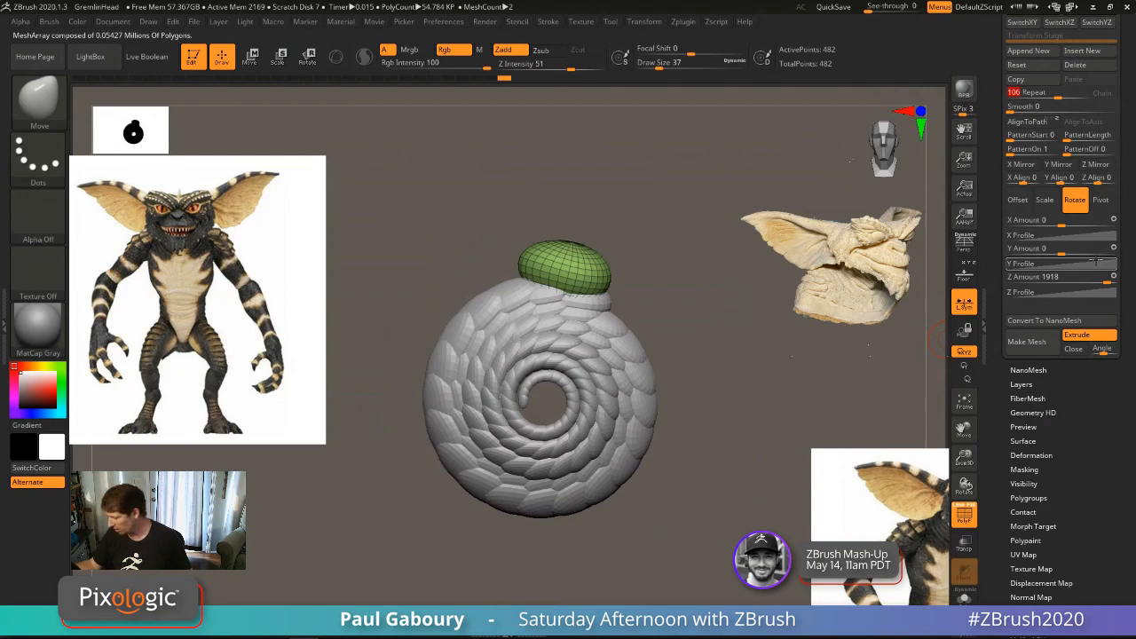
pyautogui.moveTo(1104, 282)
pyautogui.mouseDown()
pyautogui.moveTo(1095, 282)
pyautogui.moveTo(1121, 287)
pyautogui.mouseUp()
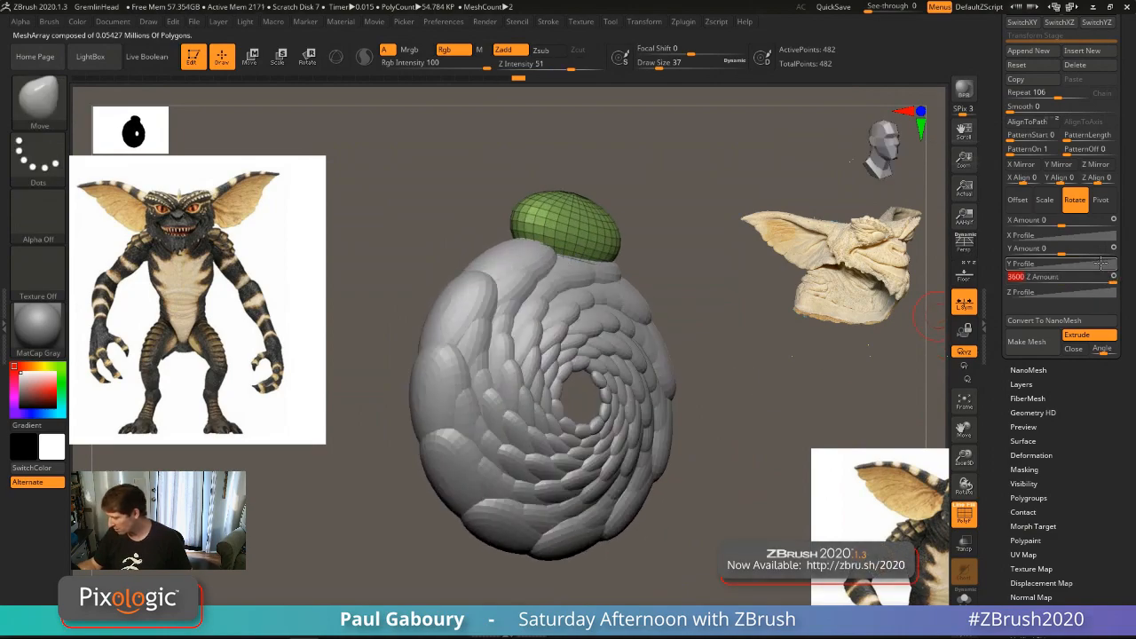
# Step: Scale the array to 0.33234 on X, Y and Z with the Transpose line
pyautogui.click(1044, 199)
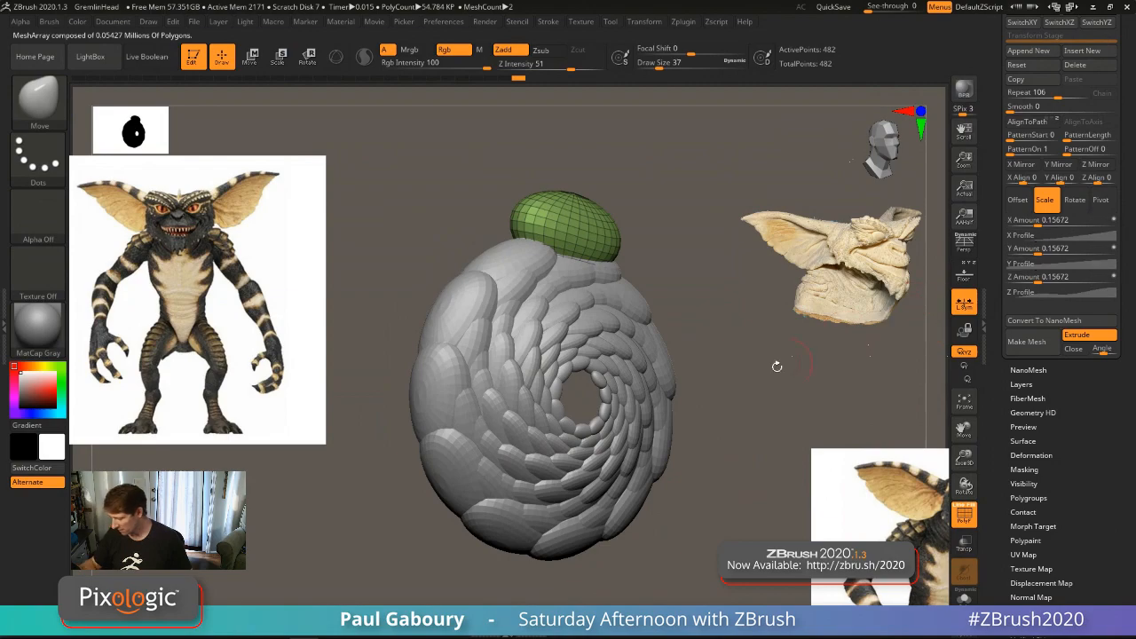
pyautogui.press('w')
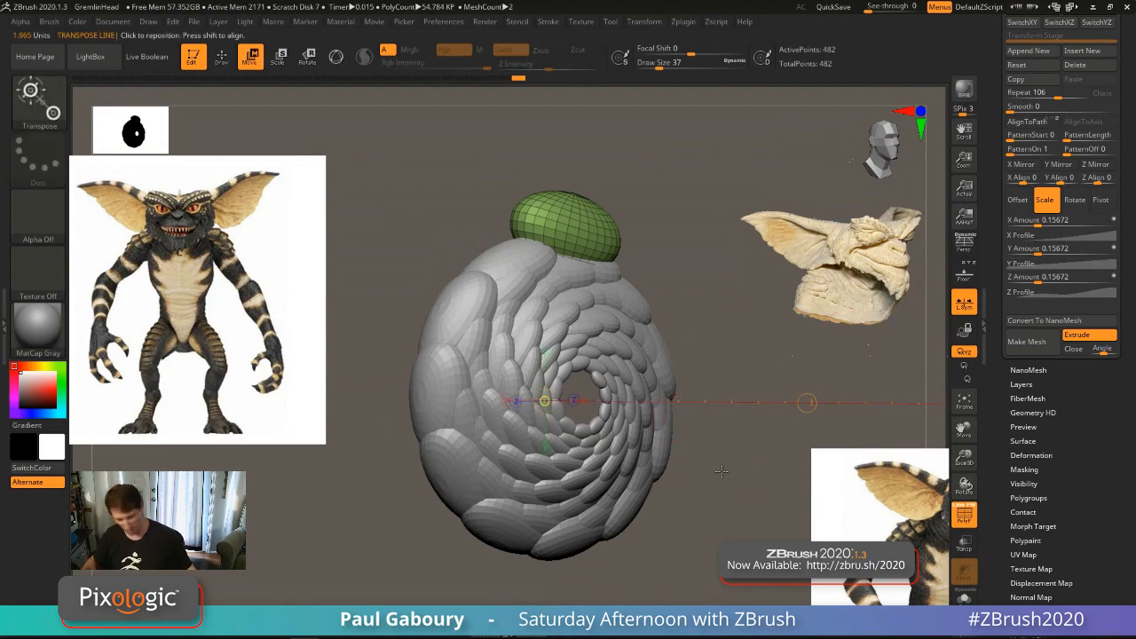
pyautogui.press('e')
pyautogui.moveTo(729, 473); pyautogui.dragTo(710, 483, button='right')
pyautogui.keyDown('ctrl'); pyautogui.moveTo(781, 479); pyautogui.dragTo(772, 445, button='right'); pyautogui.keyUp('ctrl')
pyautogui.moveTo(842, 404); pyautogui.dragTo(882, 414)
# Step: Move the source bead down along Y with the Gizmo so the ring closes into a ball, and return to drawing mode
pyautogui.press('w')
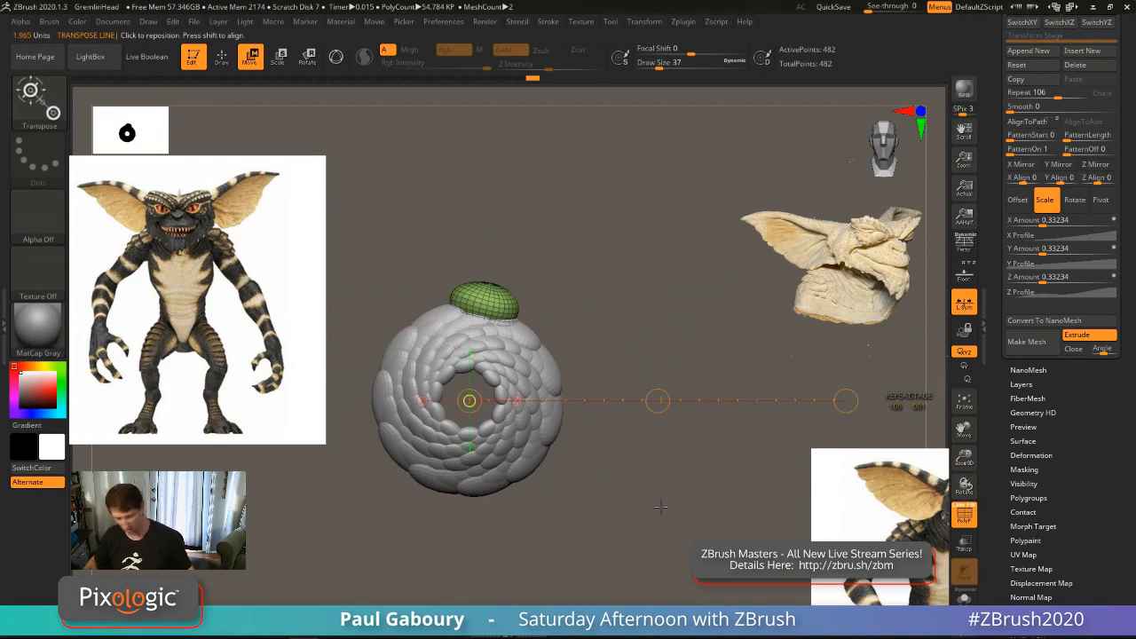
pyautogui.press('y')
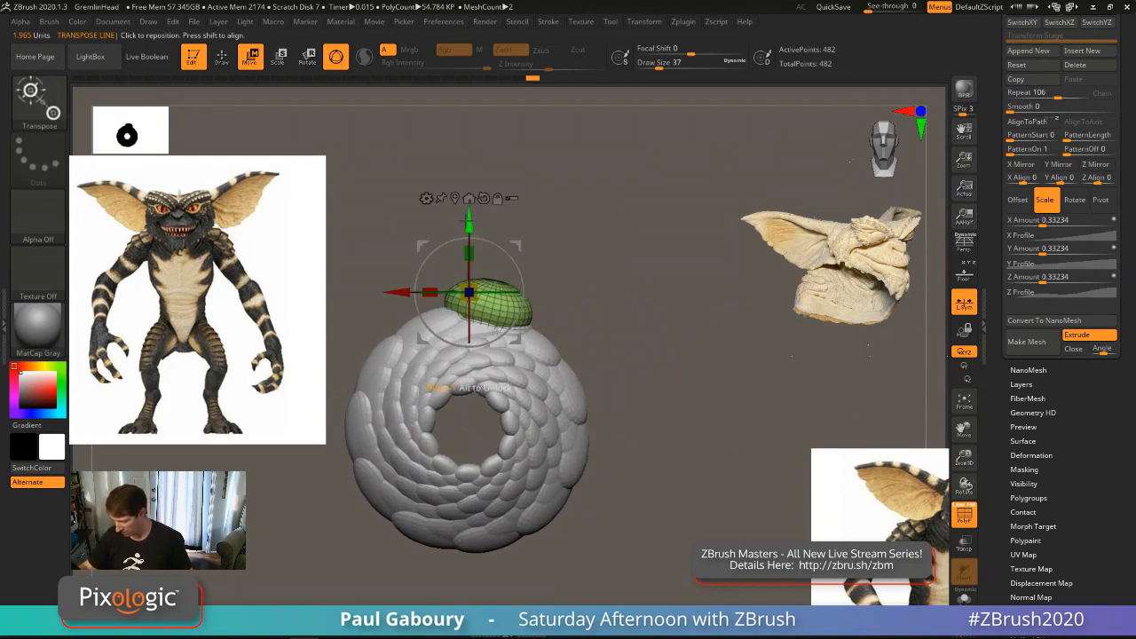
pyautogui.moveTo(468, 218); pyautogui.dragTo(460, 342)
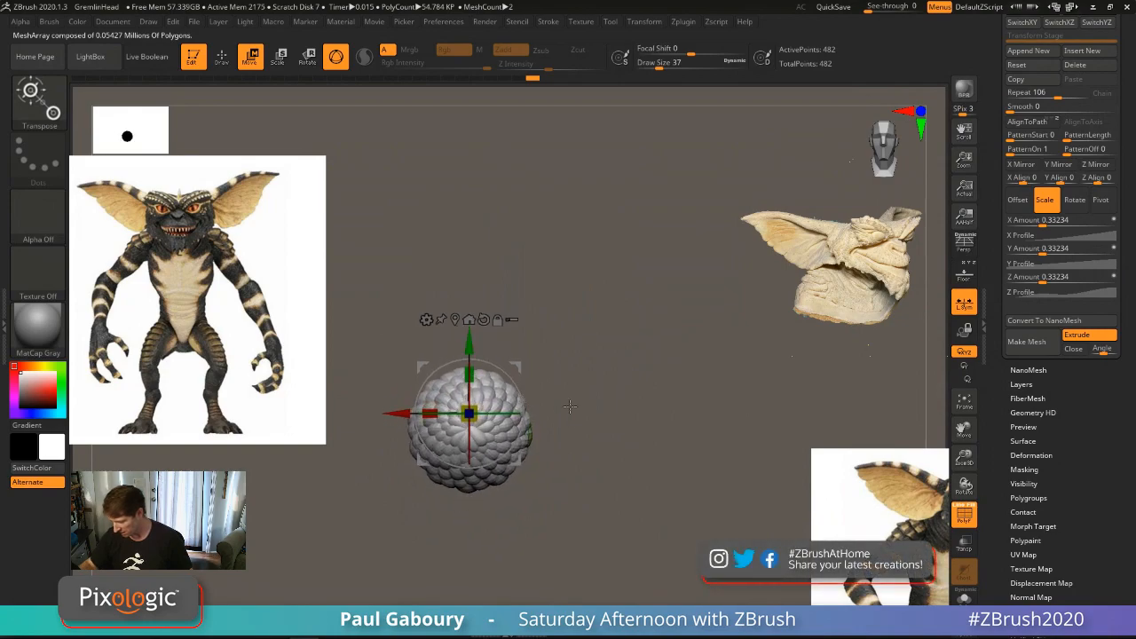
pyautogui.press('q')
pyautogui.moveTo(598, 451)
pyautogui.keyDown('ctrl'); pyautogui.mouseDown(button='right')
pyautogui.moveTo(638, 519)
pyautogui.moveTo(649, 495)
pyautogui.moveTo(624, 475)
pyautogui.moveTo(606, 529)
pyautogui.moveTo(645, 499)
pyautogui.moveTo(675, 436)
pyautogui.moveTo(644, 471)
pyautogui.moveTo(649, 485)
pyautogui.moveTo(606, 491)
pyautogui.moveTo(604, 512)
pyautogui.moveTo(649, 394)
pyautogui.moveTo(657, 274)
pyautogui.moveTo(643, 456)
pyautogui.moveTo(669, 497)
pyautogui.moveTo(669, 464)
pyautogui.moveTo(653, 470)
pyautogui.moveTo(651, 437)
pyautogui.mouseUp(button='right'); pyautogui.keyUp('ctrl')
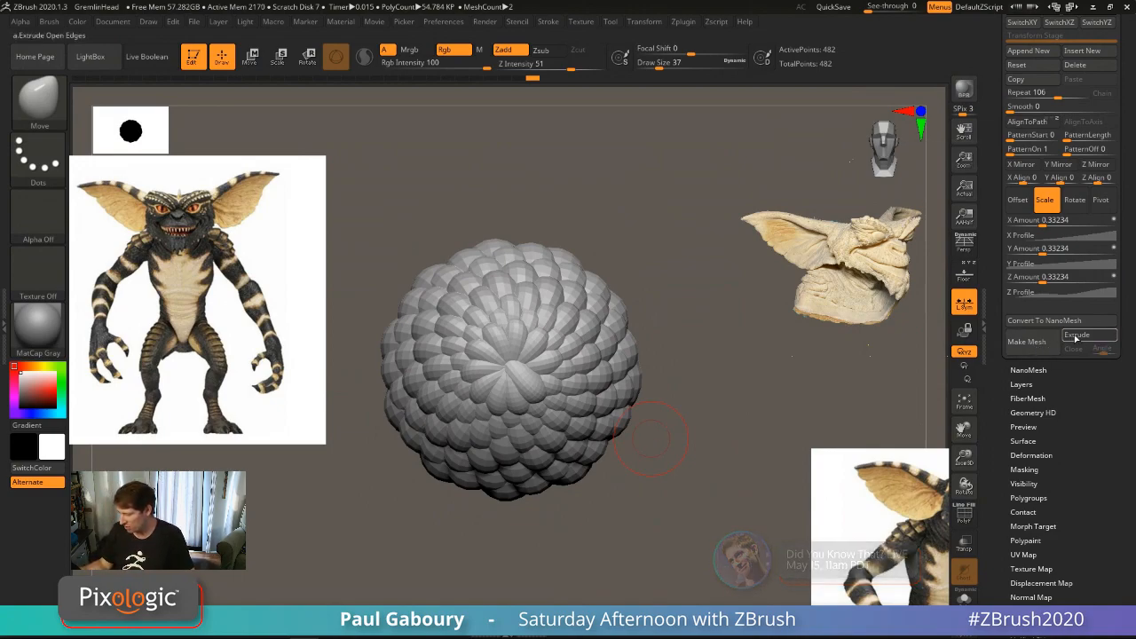
# Step: Convert the bead array to a real mesh to inspect its wireframe, and undo the conversion
pyautogui.click(1037, 346)
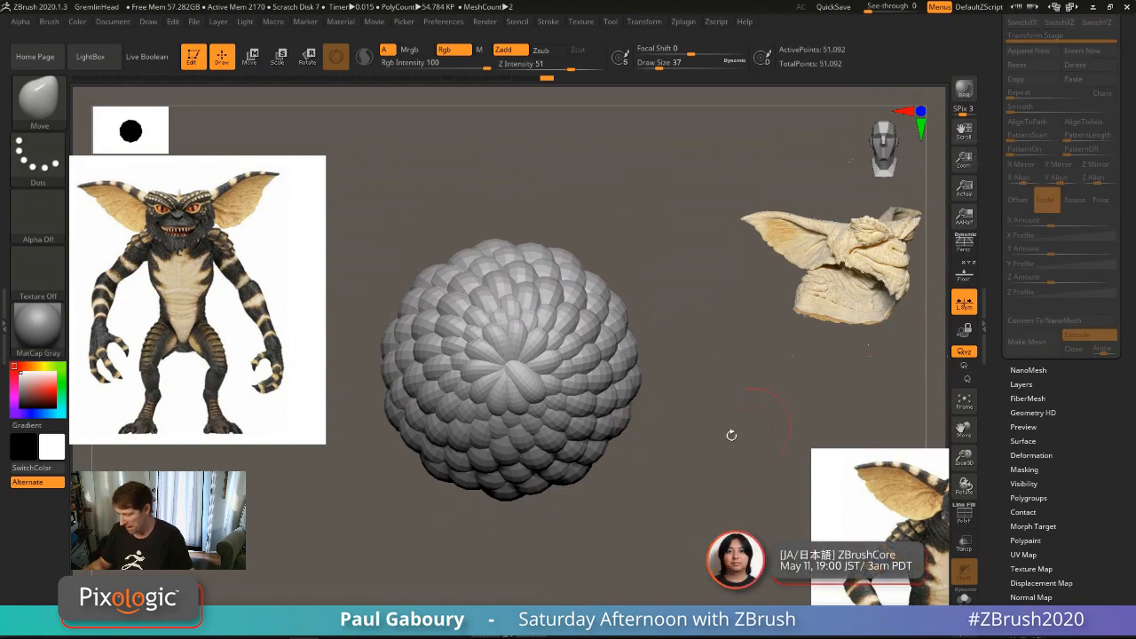
pyautogui.hotkey('shift', 'f')
pyautogui.moveTo(647, 530)
pyautogui.mouseDown()
pyautogui.moveTo(705, 456)
pyautogui.moveTo(707, 432)
pyautogui.moveTo(648, 503)
pyautogui.mouseUp()
pyautogui.rightClick(650, 506)
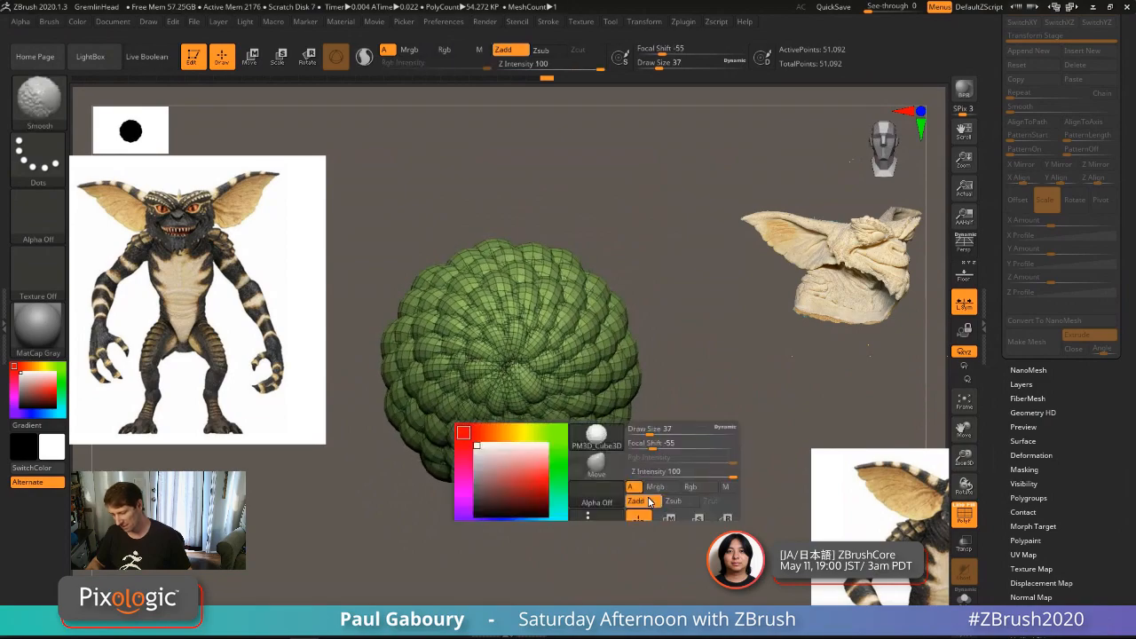
pyautogui.hotkey('shift', 'f')
pyautogui.keyDown('ctrl'); pyautogui.moveTo(695, 442); pyautogui.dragTo(614, 484, button='right'); pyautogui.keyUp('ctrl')
pyautogui.moveTo(615, 484)
pyautogui.mouseDown(button='right')
pyautogui.moveTo(639, 423)
pyautogui.moveTo(643, 451)
pyautogui.moveTo(628, 473)
pyautogui.mouseUp(button='right')
pyautogui.keyDown('ctrl'); pyautogui.moveTo(629, 472); pyautogui.dragTo(669, 497, button='right'); pyautogui.keyUp('ctrl')
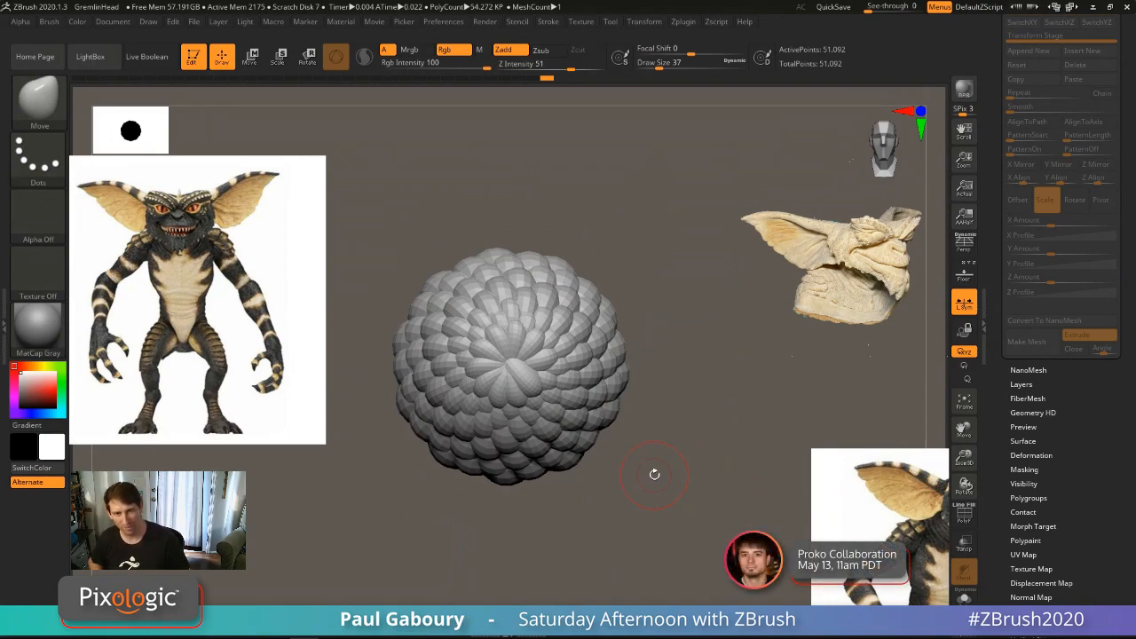
pyautogui.hotkey('ctrl', 'z')
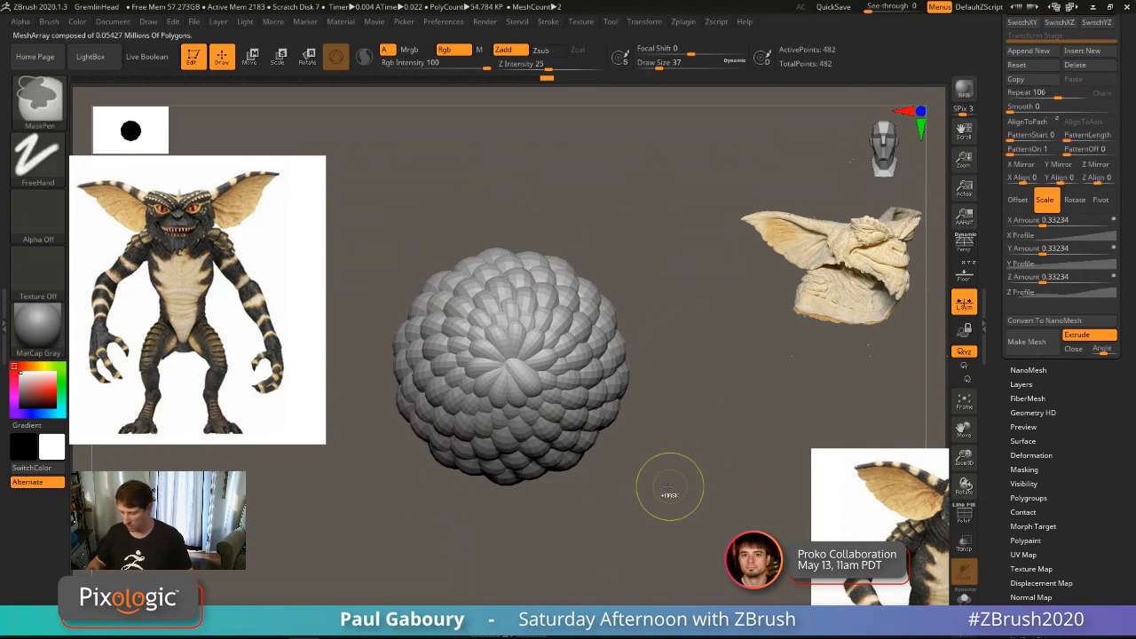
# Step: Show the wireframe again and apply the ArrayMesh02 preset from the LightBox array presets to the bead
pyautogui.hotkey('shift', 'f')
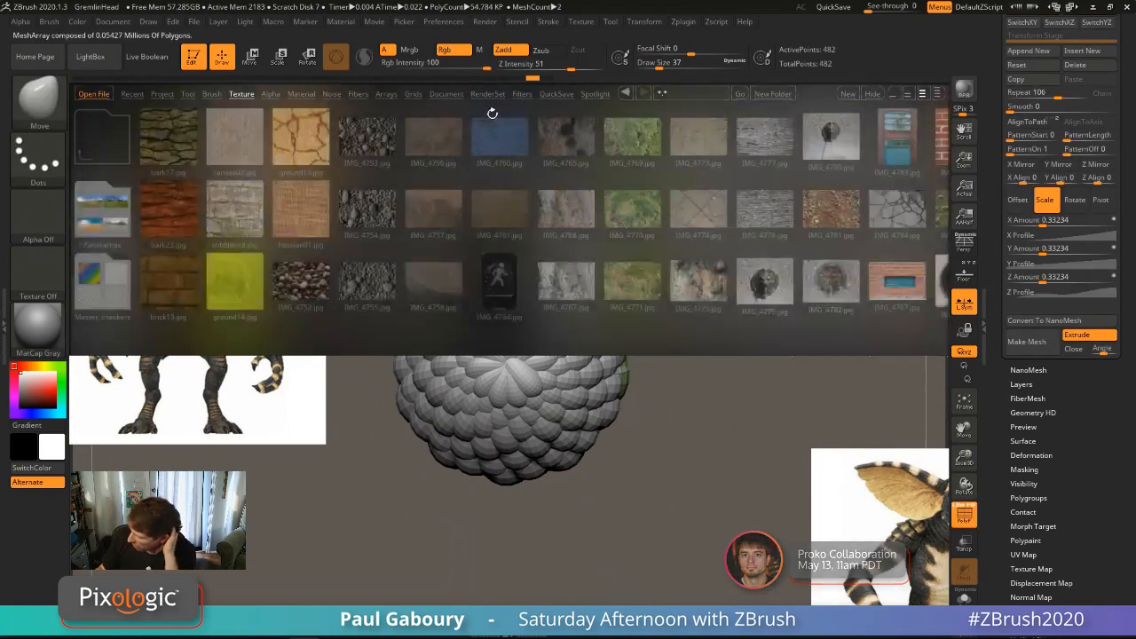
pyautogui.click(387, 94)
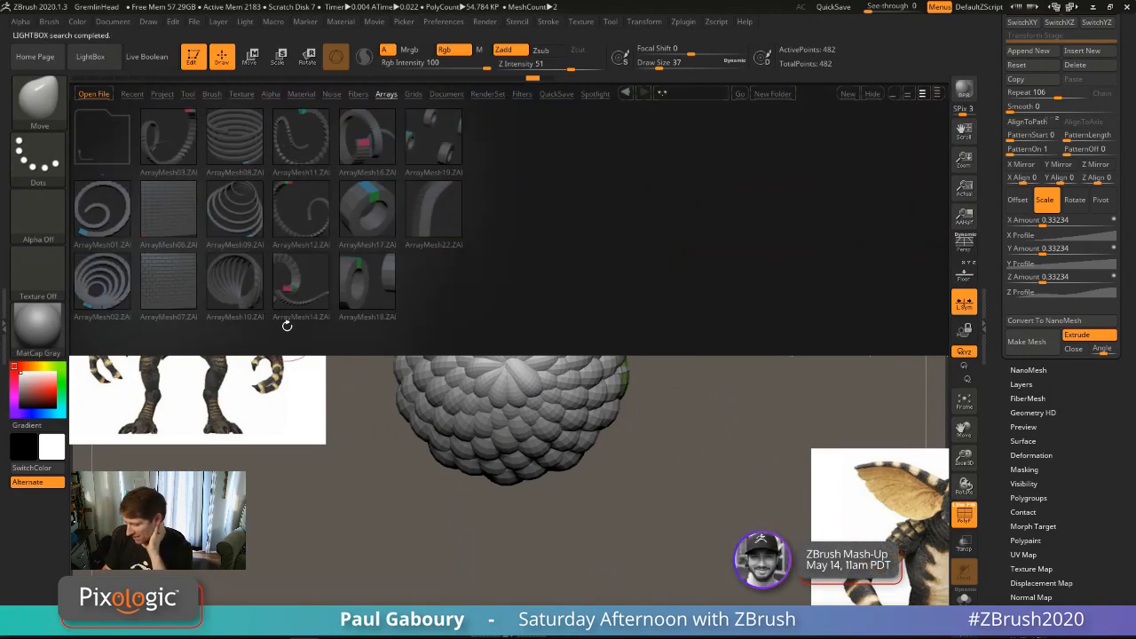
pyautogui.doubleClick(113, 285)
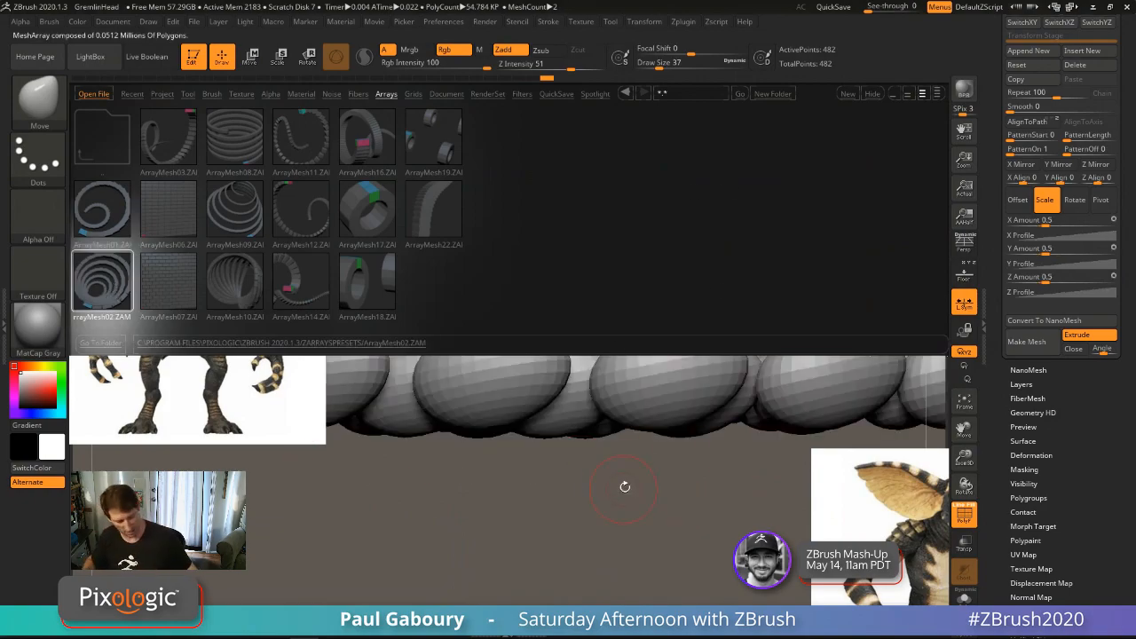
pyautogui.press(',')
pyautogui.moveTo(638, 489)
pyautogui.keyDown('ctrl'); pyautogui.mouseDown(button='right')
pyautogui.moveTo(509, 428)
pyautogui.moveTo(627, 497)
pyautogui.moveTo(646, 413)
pyautogui.mouseUp(button='right'); pyautogui.keyUp('ctrl')
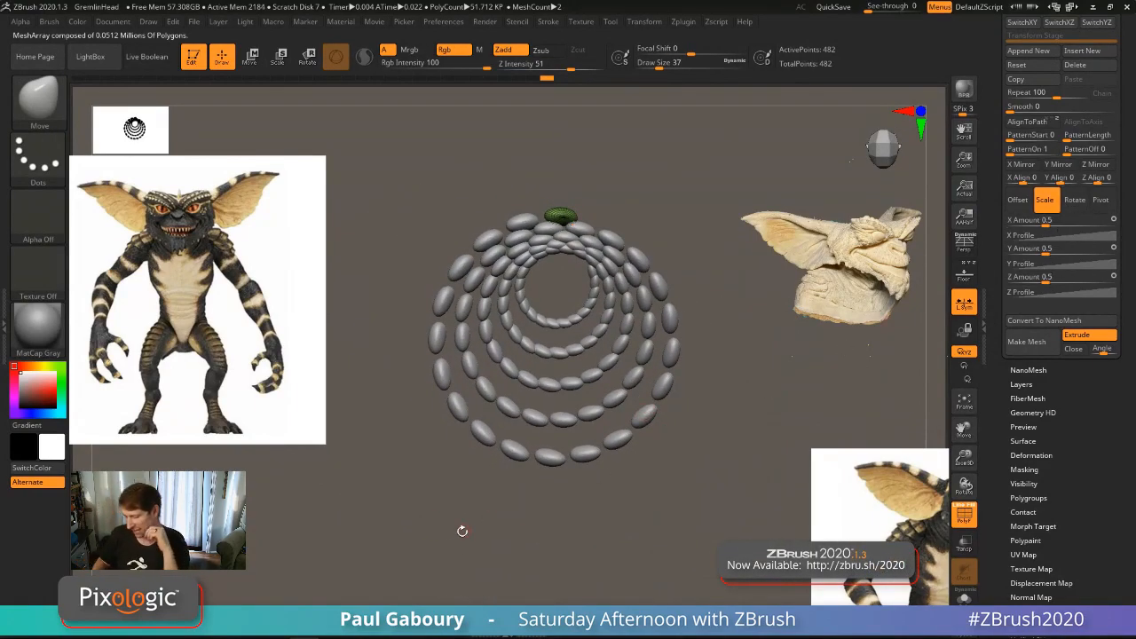
# Step: Turn on Lock Pos and Lock Size for the preset bead array
pyautogui.scroll(5, 1050, 229)
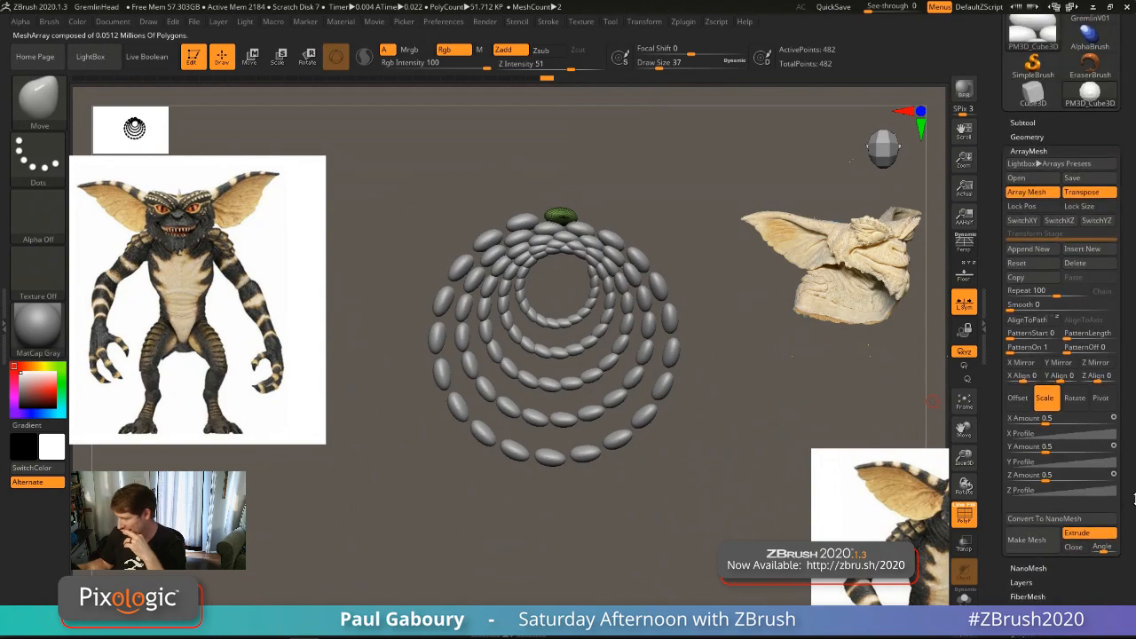
pyautogui.click(1041, 216)
pyautogui.click(1079, 215)
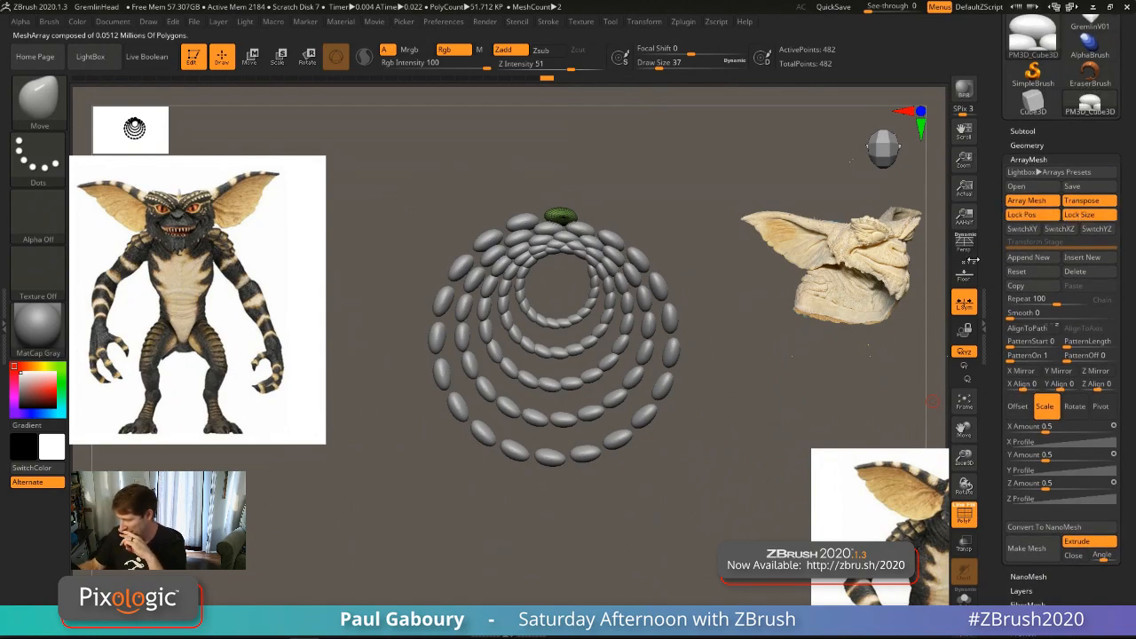
pyautogui.moveTo(568, 497)
pyautogui.mouseDown(button='right')
pyautogui.moveTo(560, 477)
pyautogui.moveTo(578, 487)
pyautogui.mouseUp(button='right')
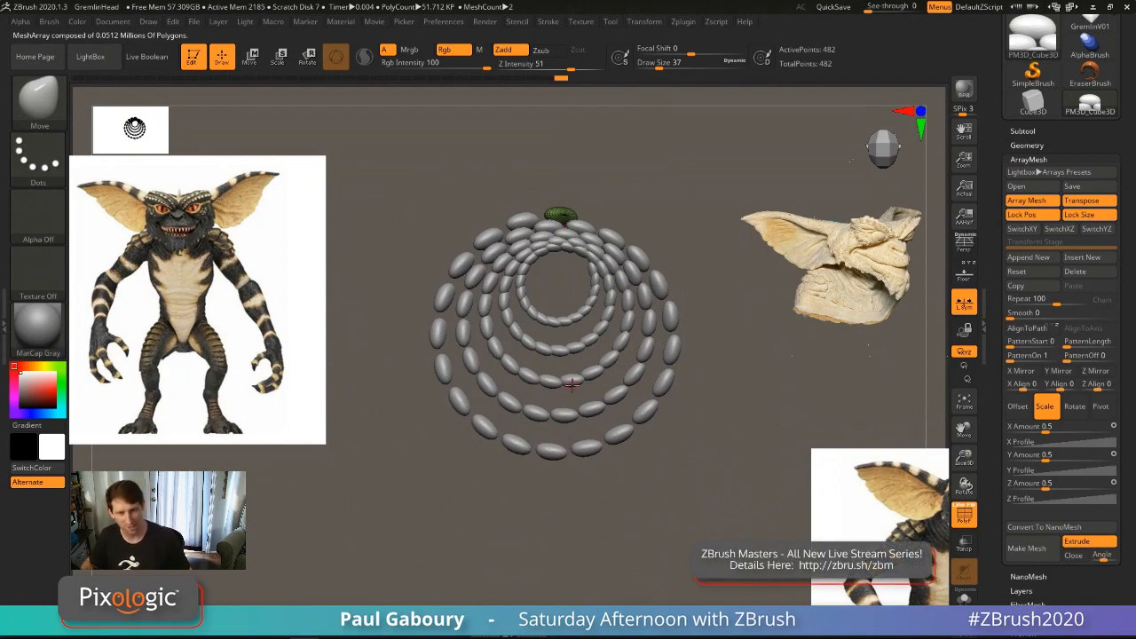
pyautogui.moveTo(573, 386)
pyautogui.mouseDown(button='right')
pyautogui.moveTo(580, 414)
pyautogui.moveTo(577, 387)
pyautogui.moveTo(570, 406)
pyautogui.mouseUp(button='right')
# Step: Undo the latest changes to the bead array, including its position and size locks
pyautogui.hotkey('ctrl', 'z')
pyautogui.hotkey('ctrl', 'z')
pyautogui.hotkey('ctrl', 'z')
pyautogui.hotkey('ctrl', 'z')
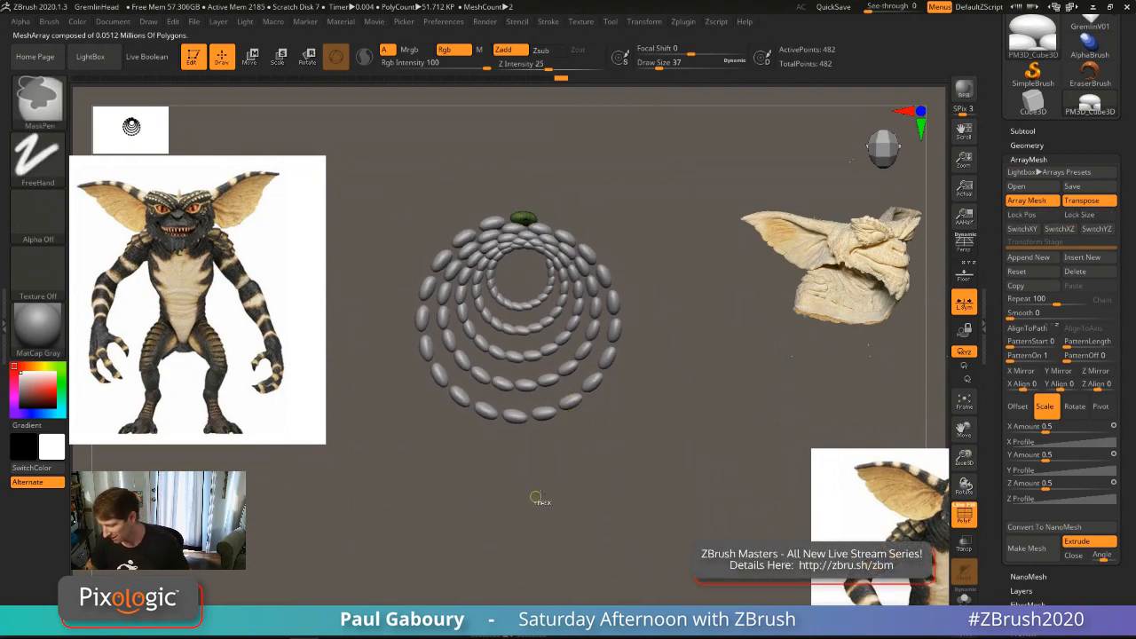
# Step: Redo the undone bead array changes, including Lock Pos and Lock Size, and inspect the clustered beads from several angles
pyautogui.hotkey('ctrl', 'shift', 'z')
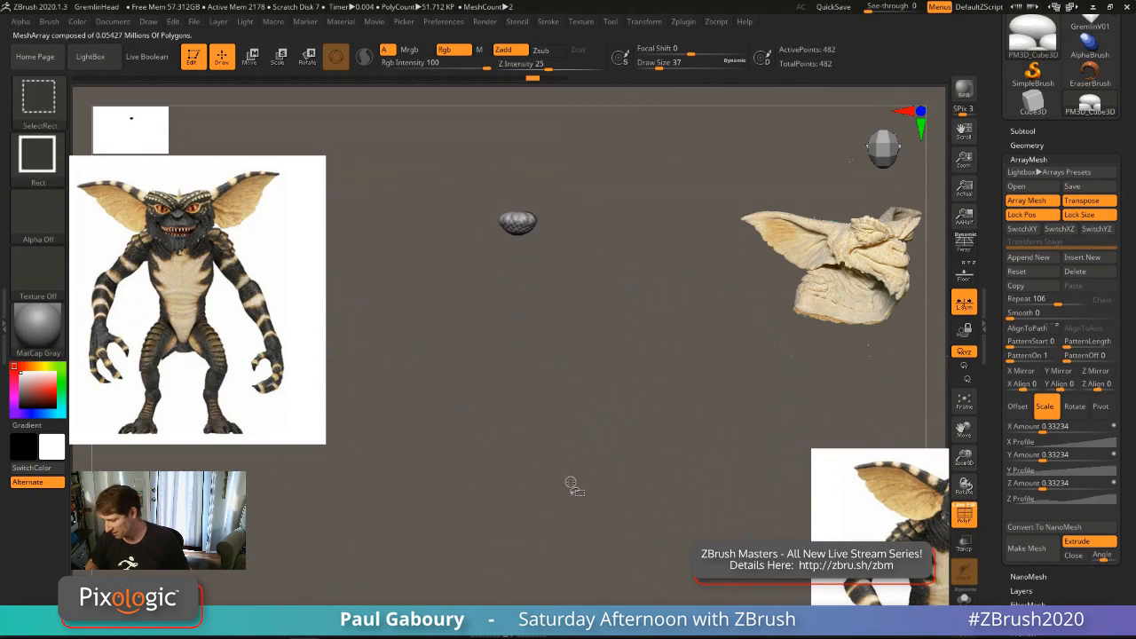
pyautogui.moveTo(573, 485); pyautogui.dragTo(616, 361, button='right')
pyautogui.moveTo(515, 242)
pyautogui.keyDown('alt'); pyautogui.mouseDown(button='right')
pyautogui.moveTo(620, 479)
pyautogui.moveTo(680, 396)
pyautogui.moveTo(657, 385)
pyautogui.mouseUp(button='right'); pyautogui.keyUp('alt')
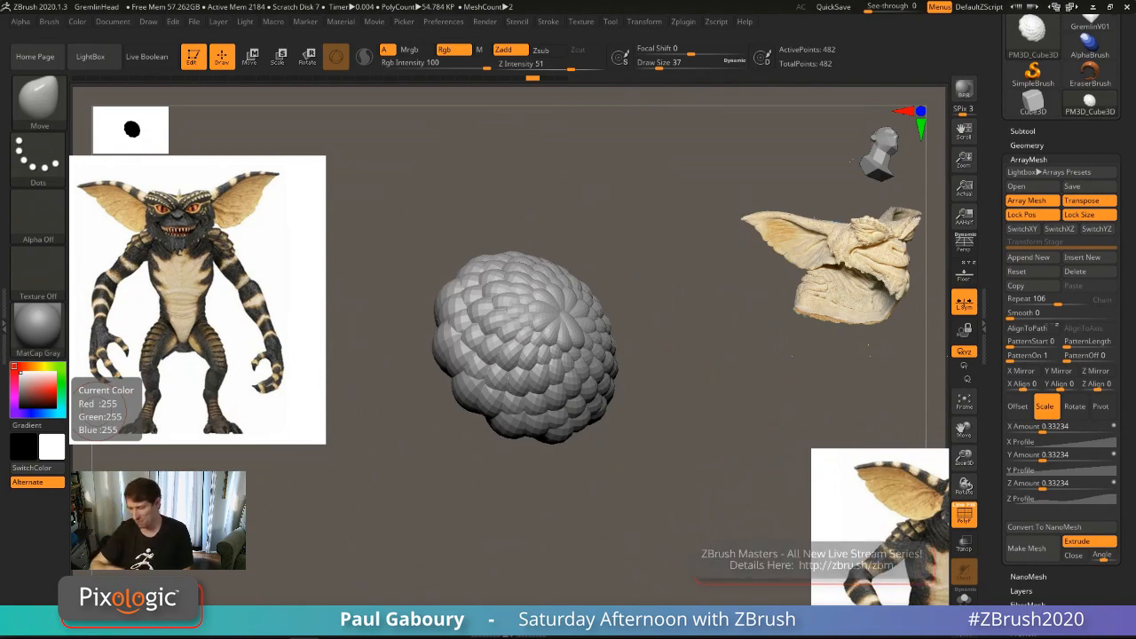
pyautogui.moveTo(652, 458)
pyautogui.mouseDown()
pyautogui.moveTo(679, 467)
pyautogui.moveTo(675, 450)
pyautogui.moveTo(703, 455)
pyautogui.mouseUp()
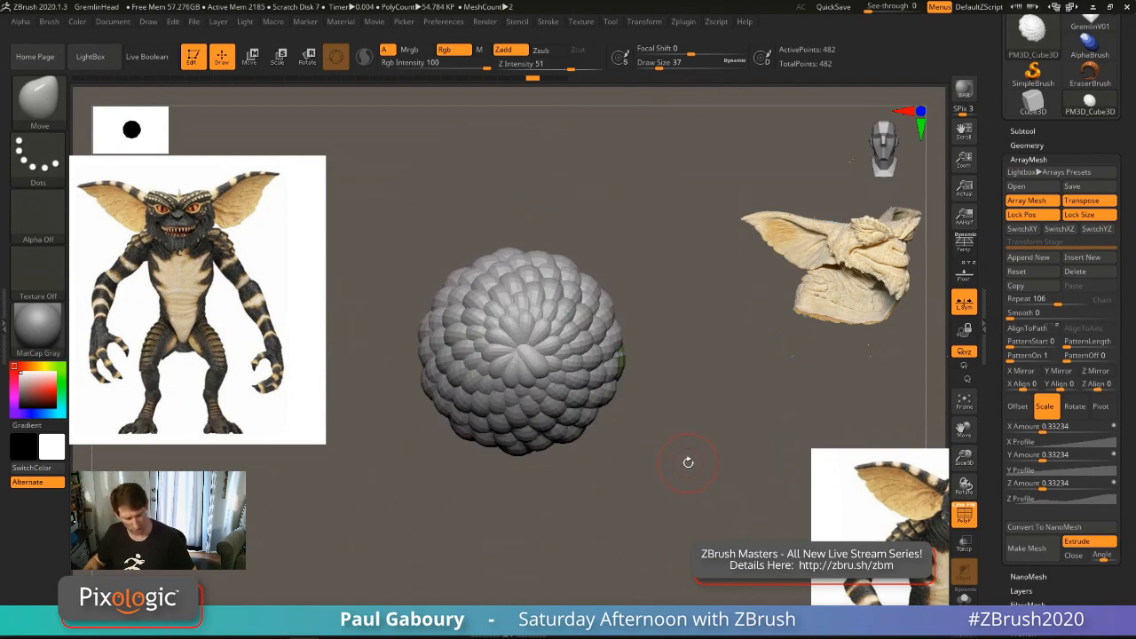
# Step: Switch to a Cylinder3D, convert it to a PolyMesh3D and DynaMesh it at resolution 128
pyautogui.scroll(3, 1081, 153)
pyautogui.click(1033, 165)
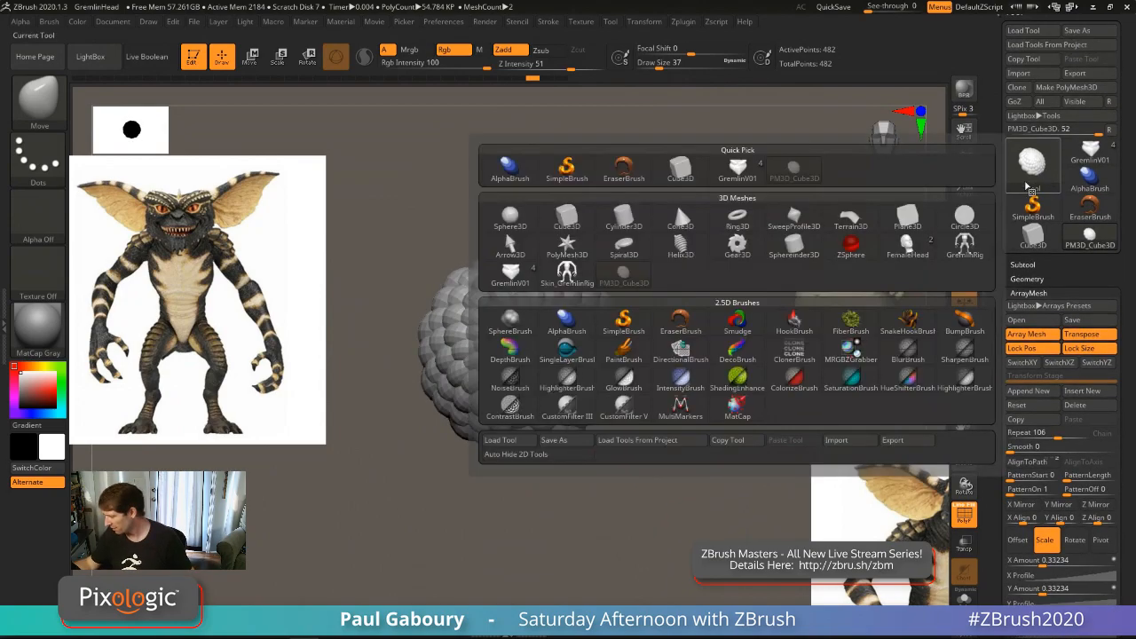
pyautogui.click(678, 217)
pyautogui.click(1066, 87)
pyautogui.keyDown('ctrl'); pyautogui.moveTo(754, 444); pyautogui.dragTo(666, 431, button='right'); pyautogui.keyUp('ctrl')
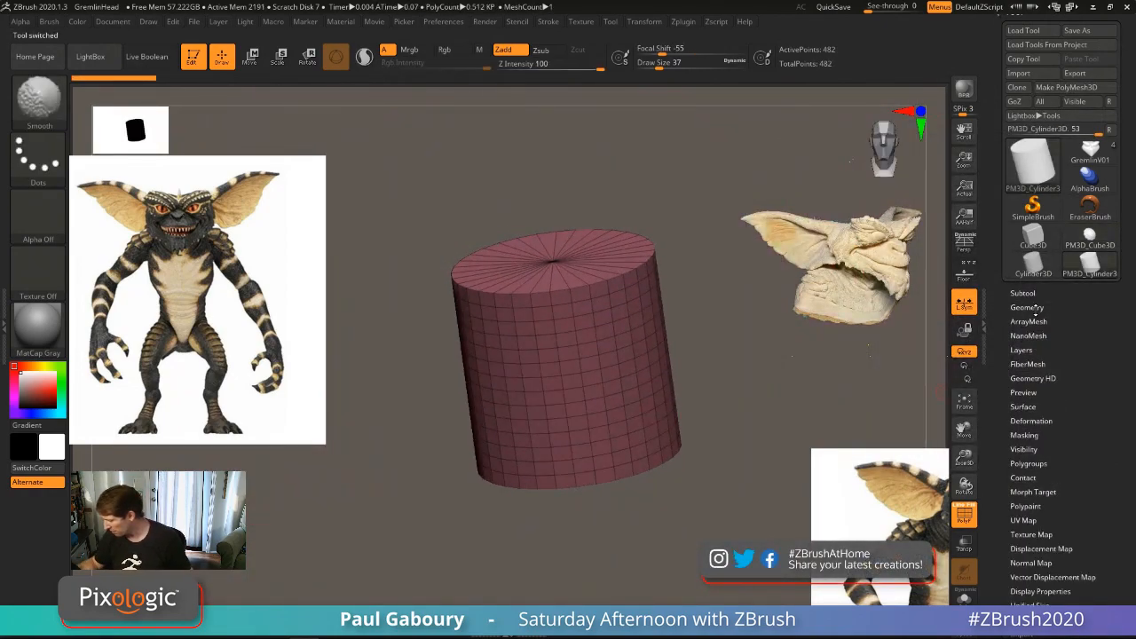
pyautogui.click(1027, 307)
pyautogui.click(1025, 526)
# Step: Apply the Bend Curve deformer to the cylinder and reorient its curve so the control points run horizontally across the middle
pyautogui.moveTo(693, 538); pyautogui.dragTo(675, 451, button='right')
pyautogui.press('w')
pyautogui.click(528, 273)
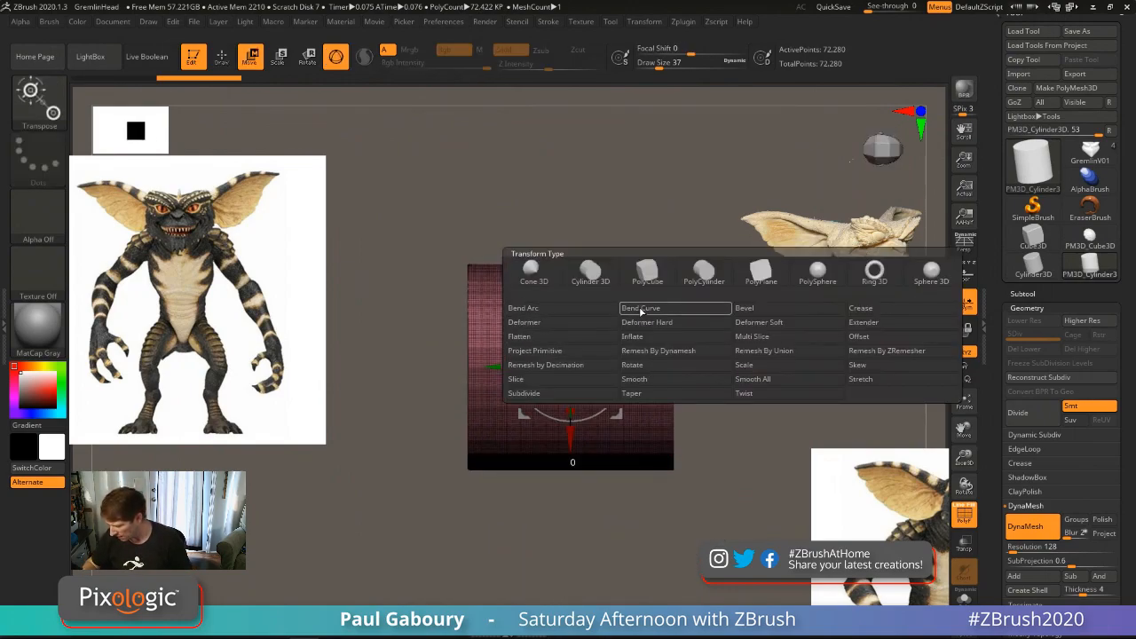
pyautogui.click(639, 309)
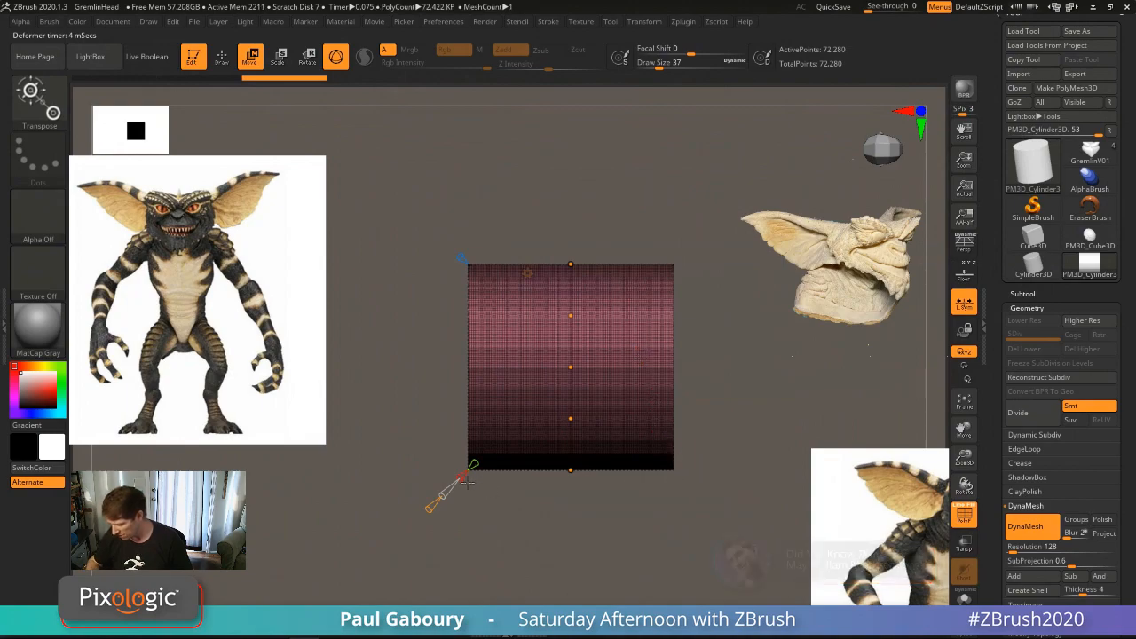
pyautogui.moveTo(461, 479); pyautogui.dragTo(517, 526)
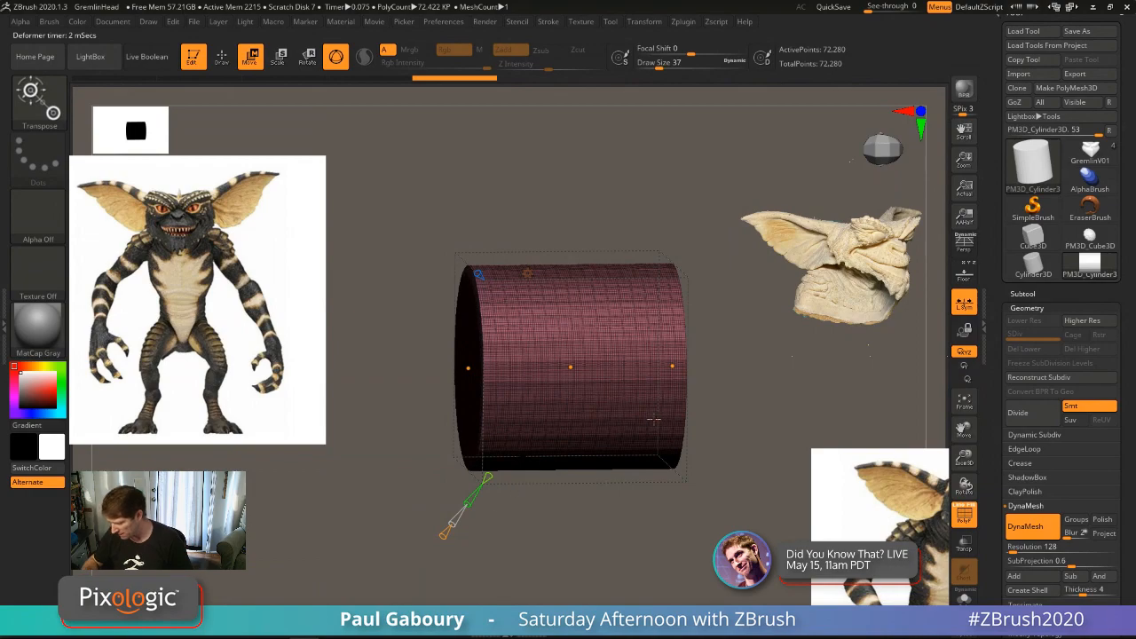
pyautogui.keyDown('shift'); pyautogui.moveTo(653, 419); pyautogui.dragTo(563, 456); pyautogui.keyUp('shift')
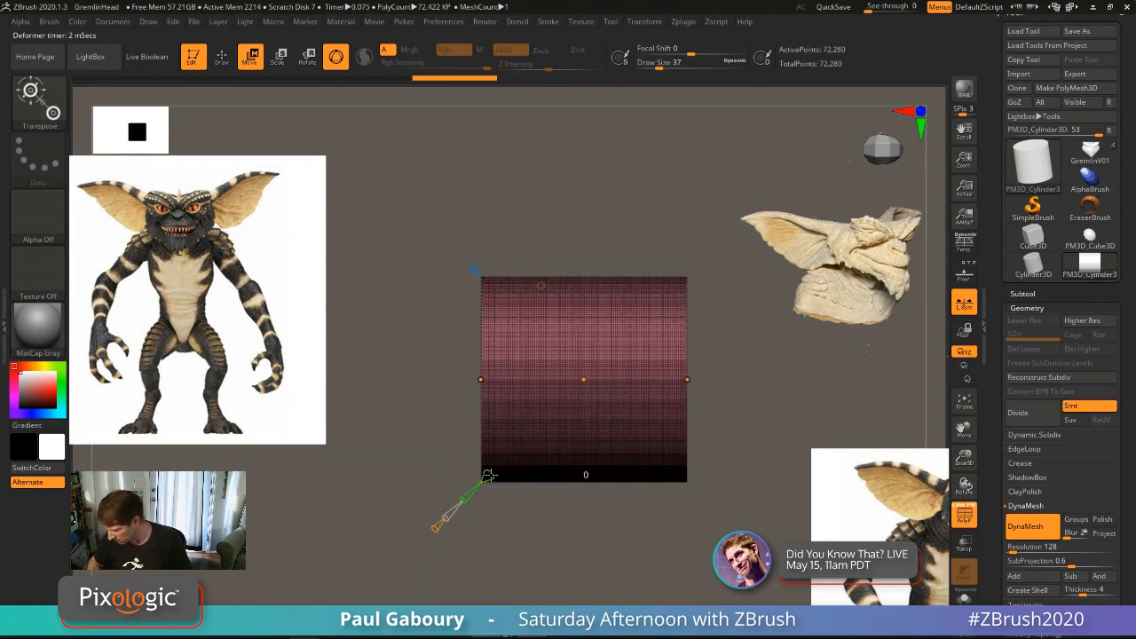
# Step: Raise the centre point of the bend curve and pull its ends down and outward to form a long arch
pyautogui.moveTo(603, 404); pyautogui.dragTo(587, 293)
pyautogui.keyDown('ctrl'); pyautogui.moveTo(591, 298); pyautogui.dragTo(593, 365, button='right'); pyautogui.keyUp('ctrl')
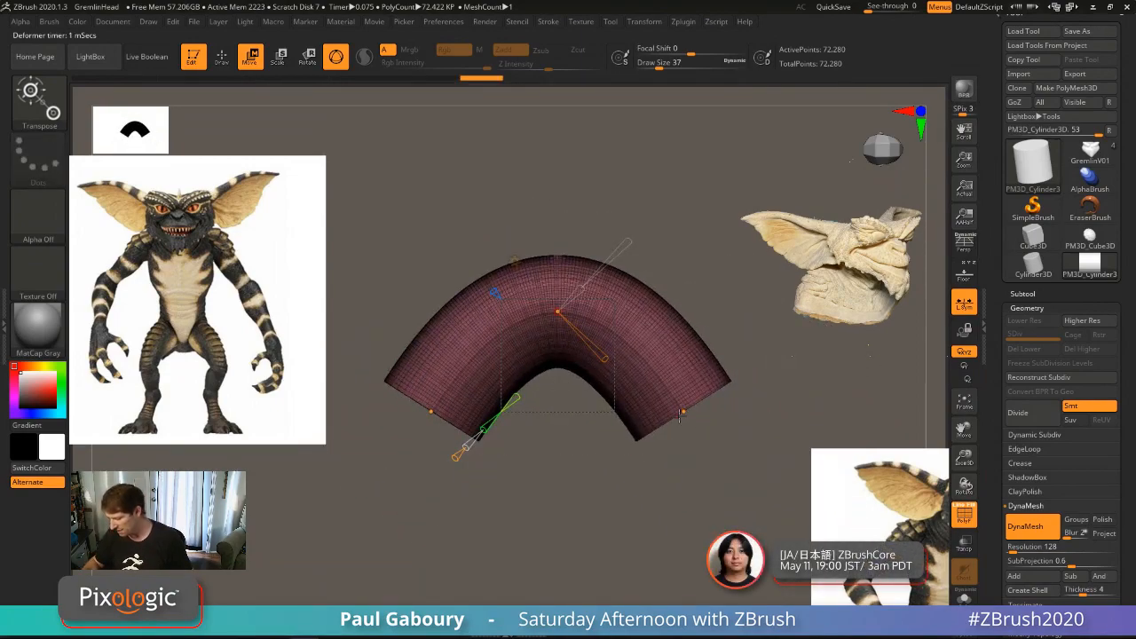
pyautogui.moveTo(680, 415); pyautogui.dragTo(816, 464)
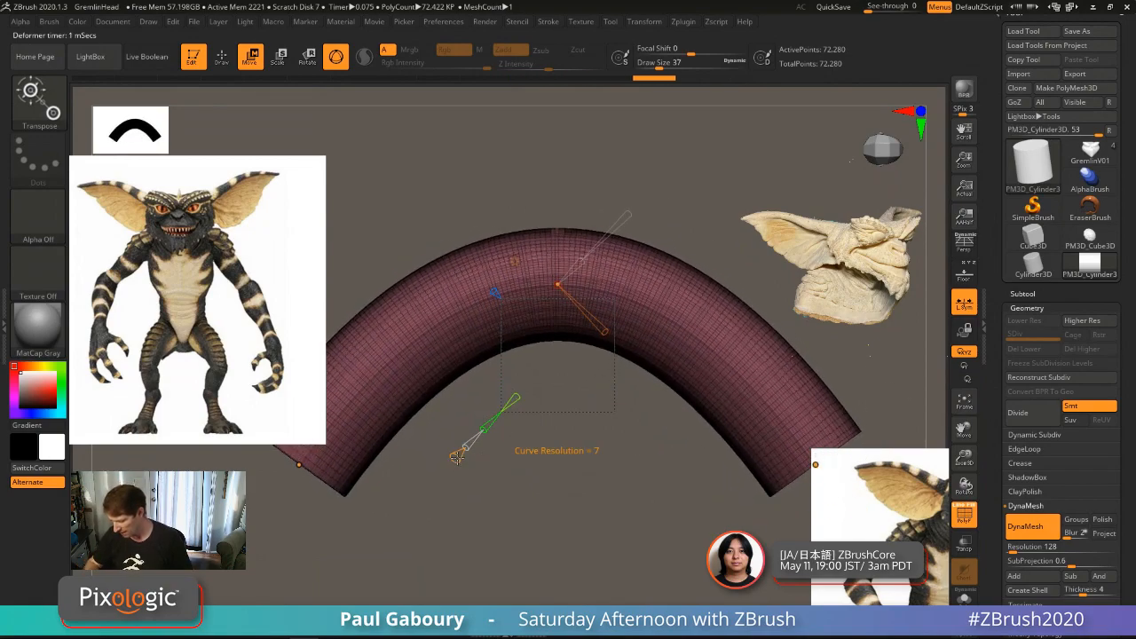
# Step: Pull the bend curve's intermediate points up and outward to widen the arch's shoulders, and try the deformer's adjustment handles
pyautogui.moveTo(686, 326); pyautogui.dragTo(699, 285)
pyautogui.moveTo(721, 213); pyautogui.dragTo(720, 222)
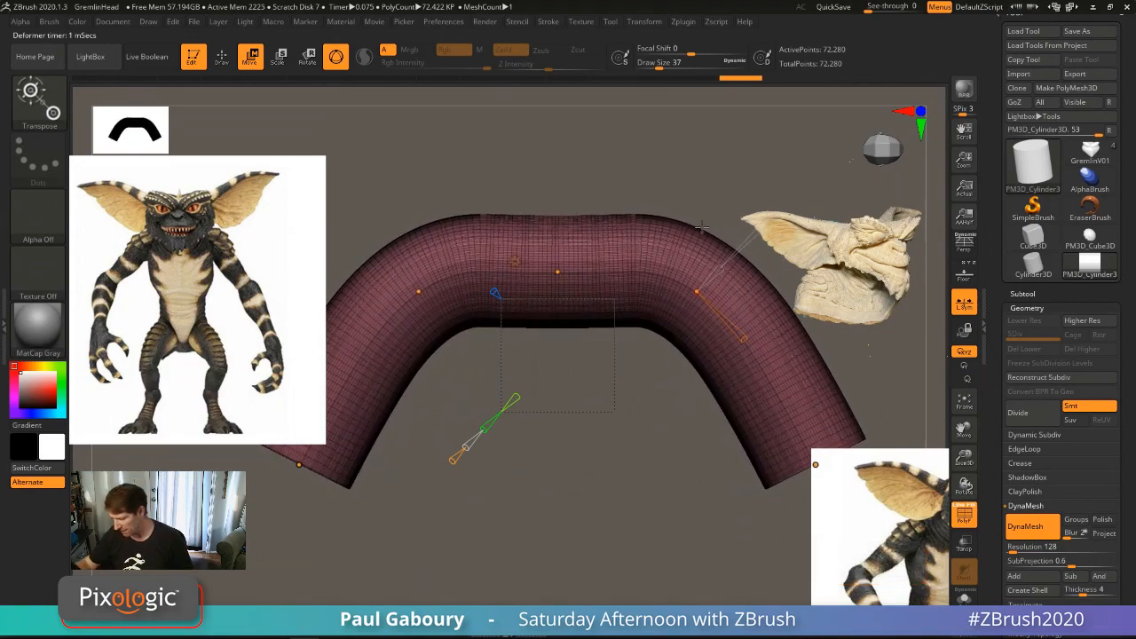
pyautogui.moveTo(495, 293); pyautogui.dragTo(399, 186)
pyautogui.moveTo(455, 457); pyautogui.dragTo(481, 444)
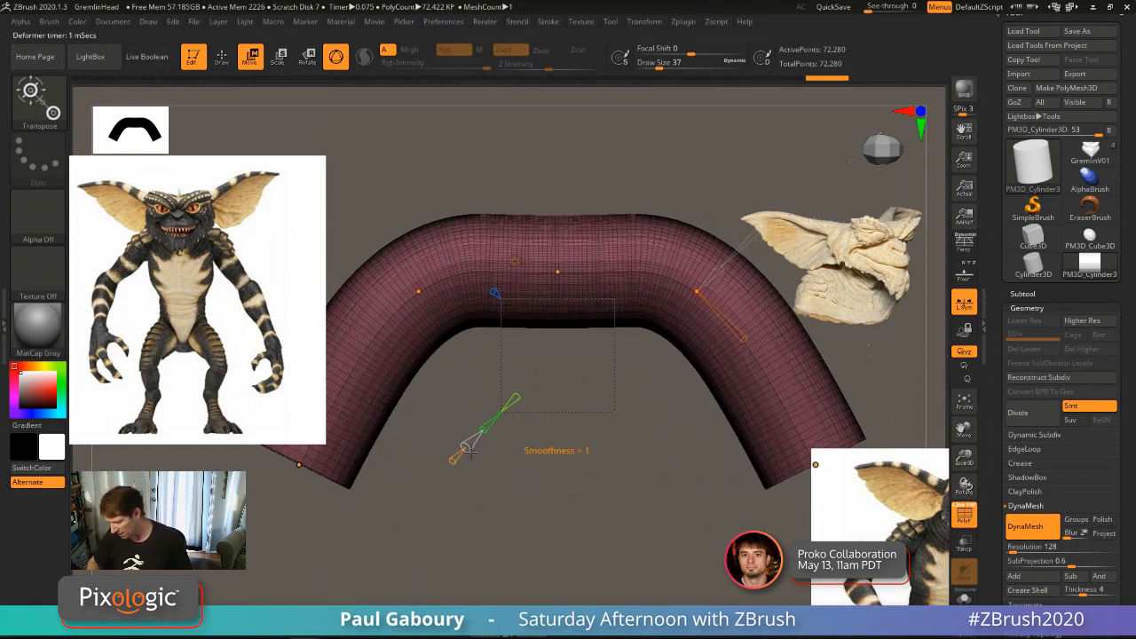
# Step: Accept the bent tube and apply a fresh Bend Curve to it, leaving the tube undeformed before returning to Draw mode
pyautogui.keyDown('alt'); pyautogui.moveTo(674, 486); pyautogui.dragTo(650, 516); pyautogui.keyUp('alt')
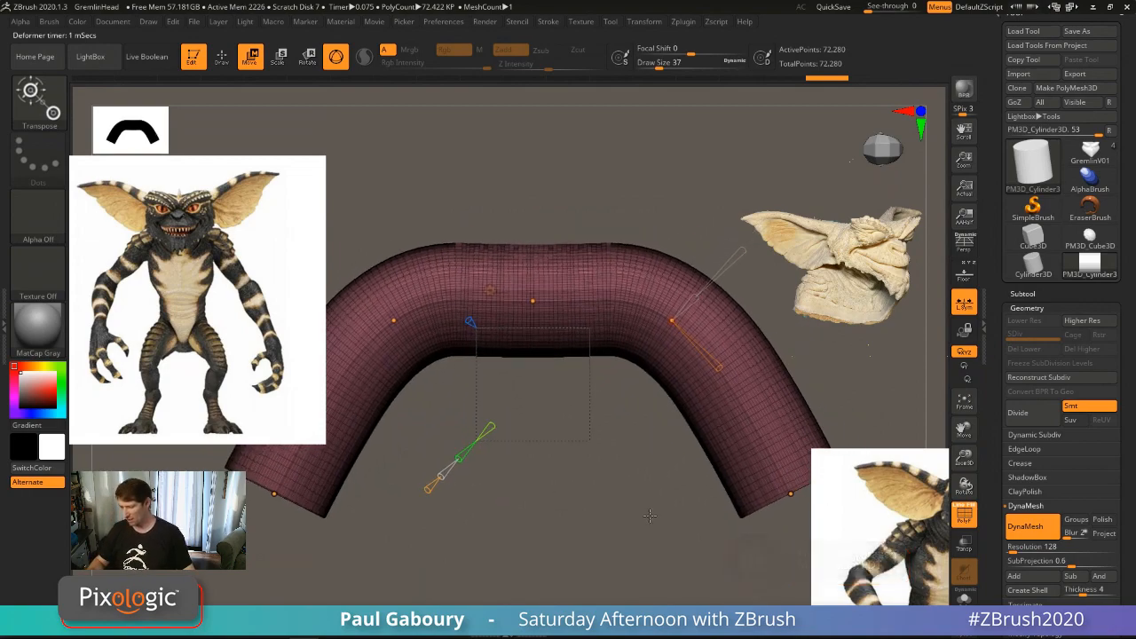
pyautogui.keyDown('alt'); pyautogui.moveTo(668, 476); pyautogui.dragTo(686, 456); pyautogui.keyUp('alt')
pyautogui.click(507, 272)
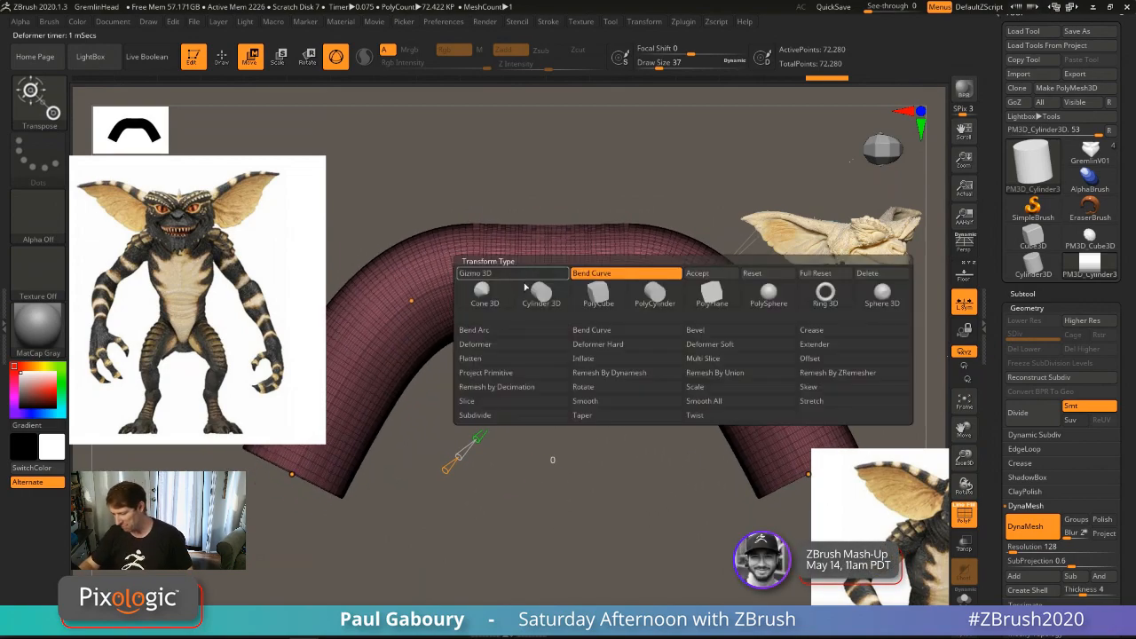
pyautogui.click(698, 272)
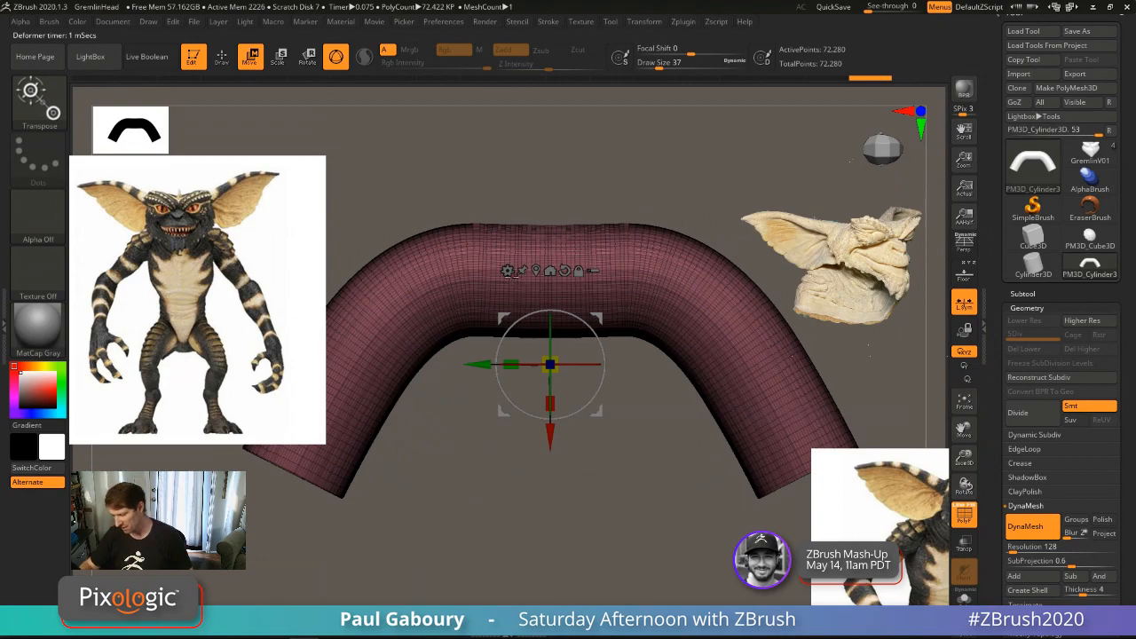
pyautogui.click(507, 272)
pyautogui.click(621, 307)
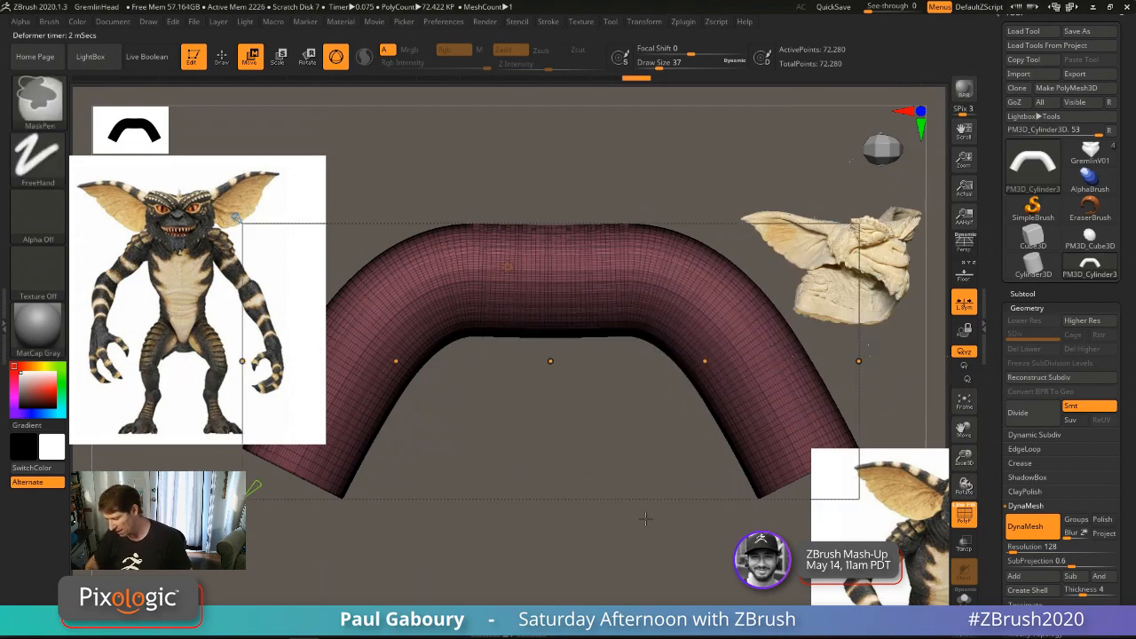
pyautogui.keyDown('ctrl'); pyautogui.moveTo(646, 519); pyautogui.dragTo(577, 494, button='right'); pyautogui.keyUp('ctrl')
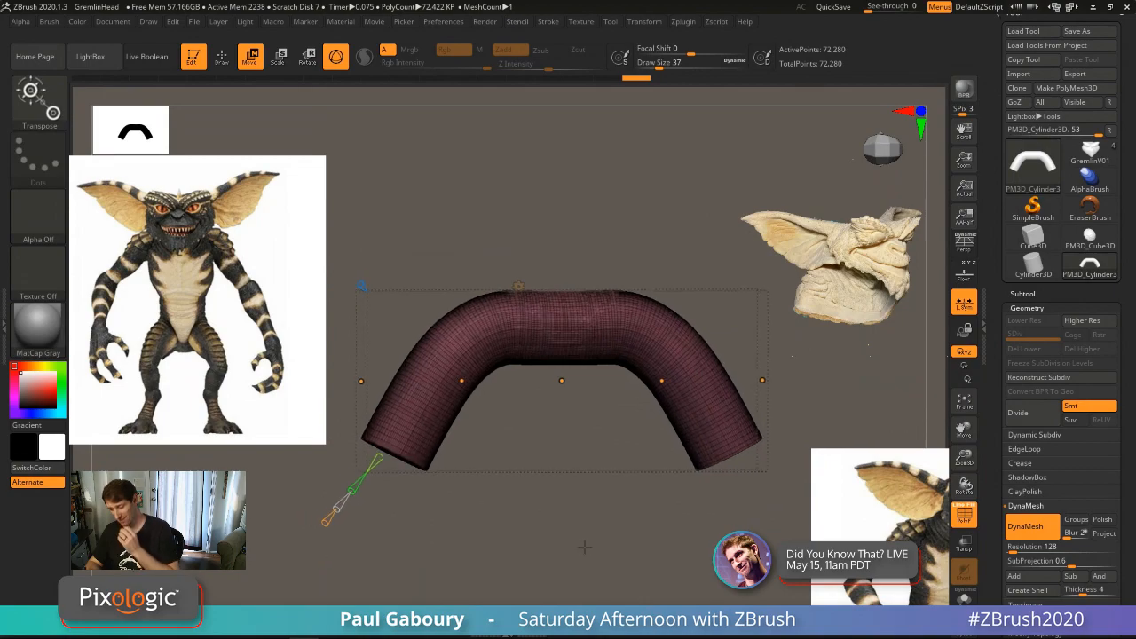
pyautogui.press('q')
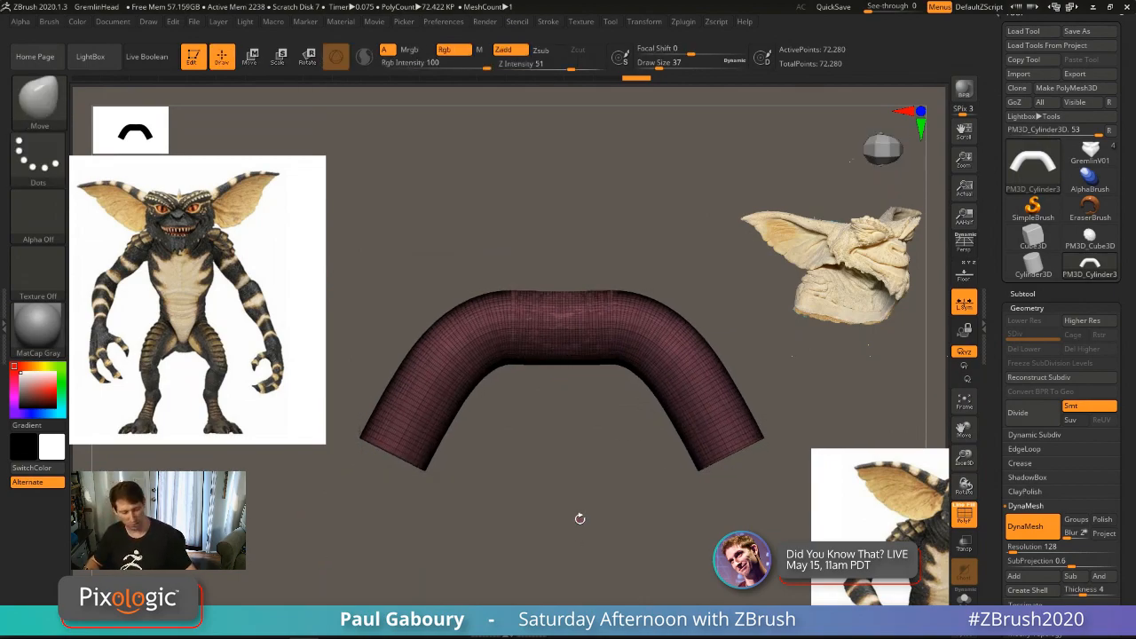
# Step: Hide the wireframe and choose Insert Sphere from the IMM Primitives brush with a draw size of 25
pyautogui.hotkey('shift', 'f')
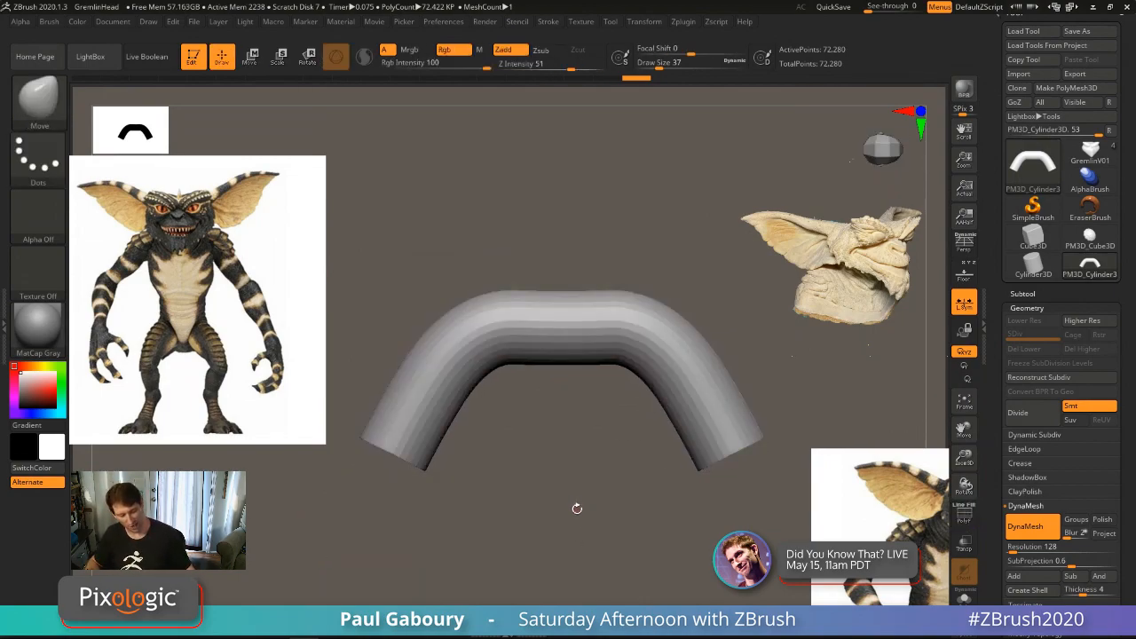
pyautogui.press('b')
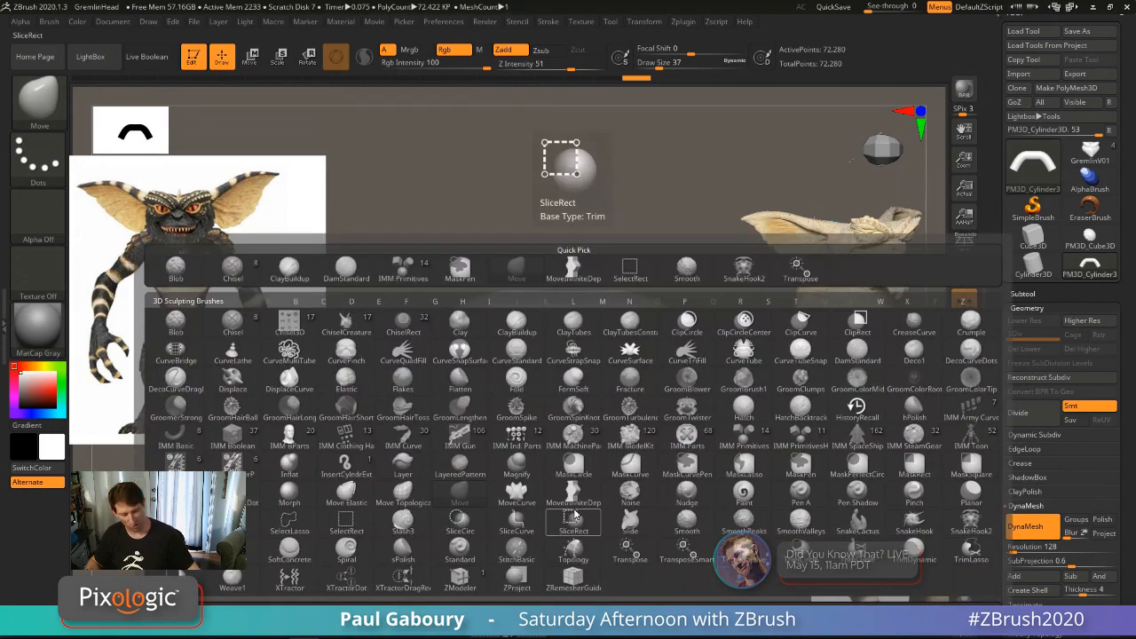
pyautogui.press('i')
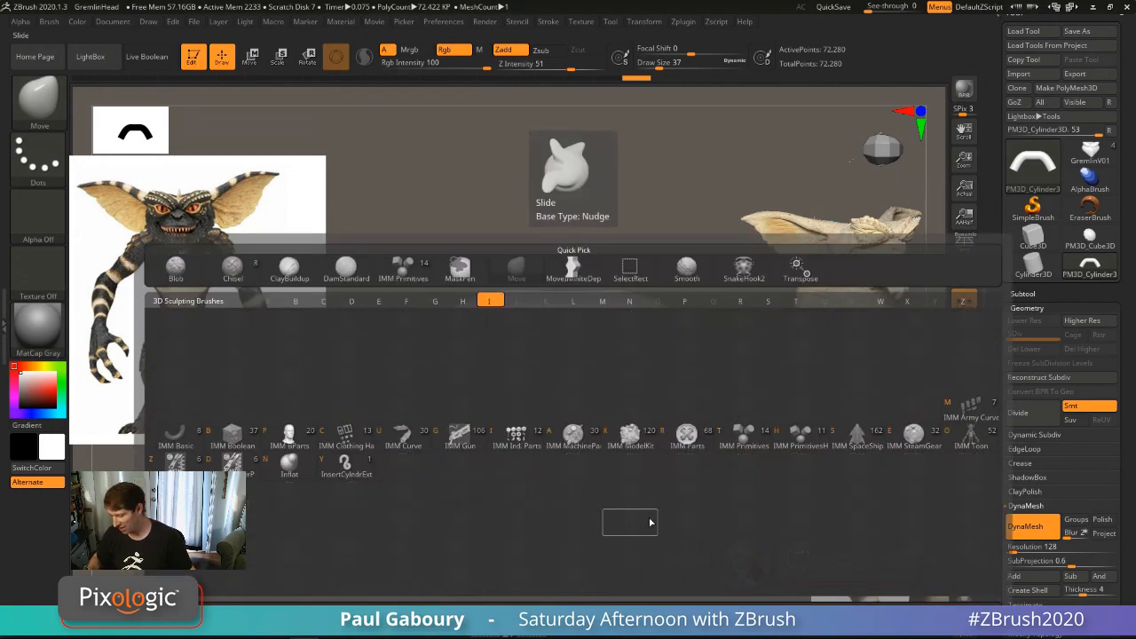
pyautogui.click(742, 442)
pyautogui.press('s')
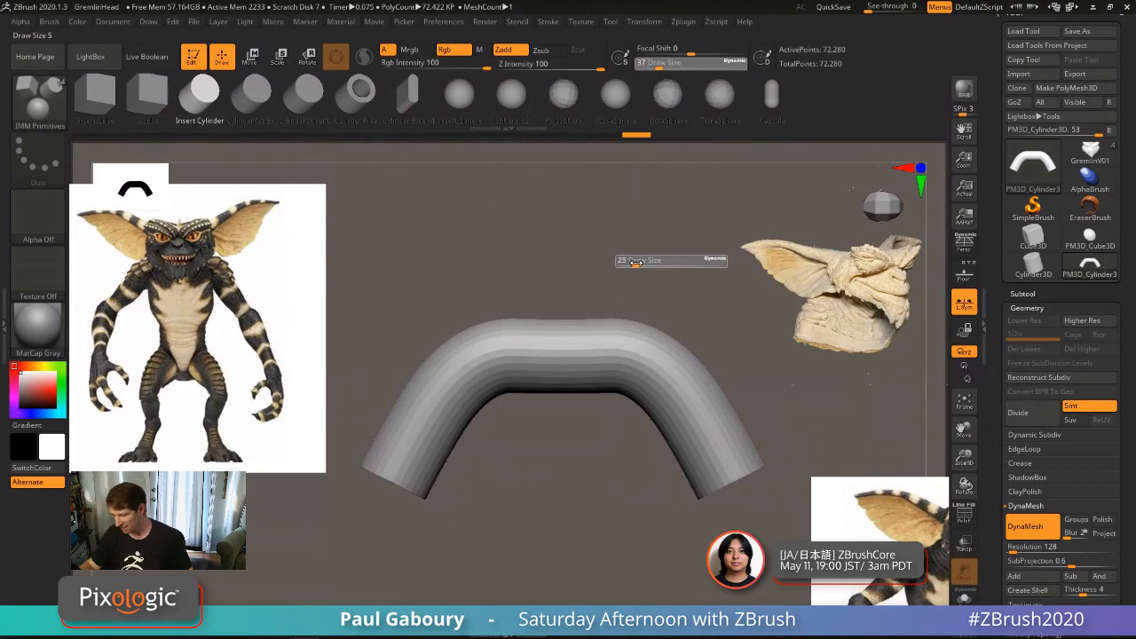
pyautogui.click(461, 103)
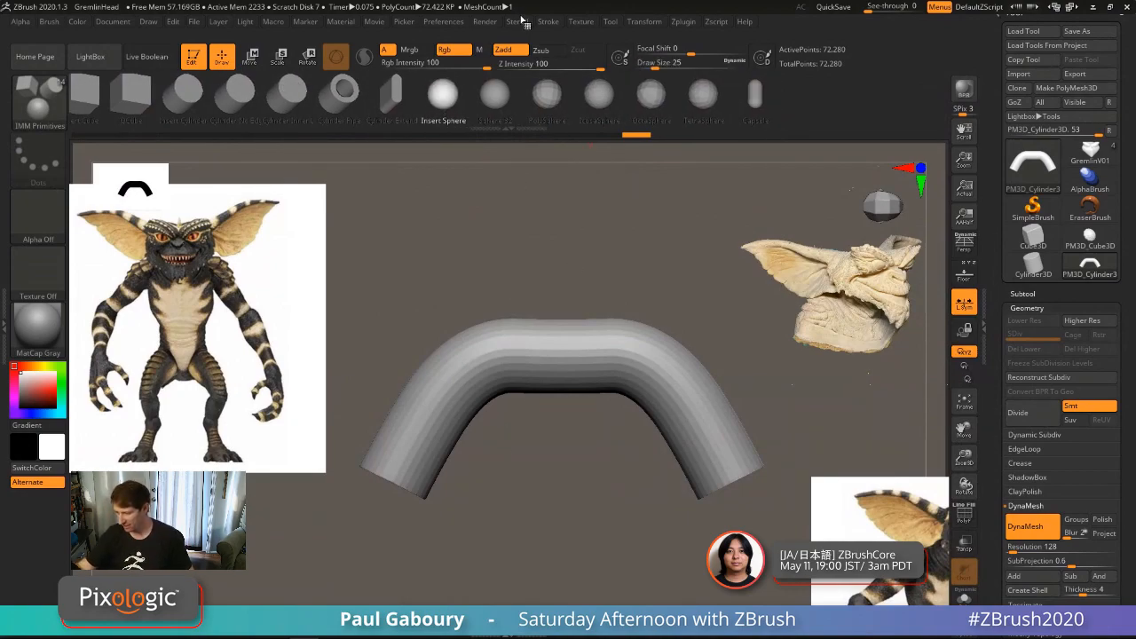
# Step: Adjust the stroke options of the Insert Sphere brush and draw with it starting at the bent tube's end
pyautogui.click(548, 22)
pyautogui.click(592, 244)
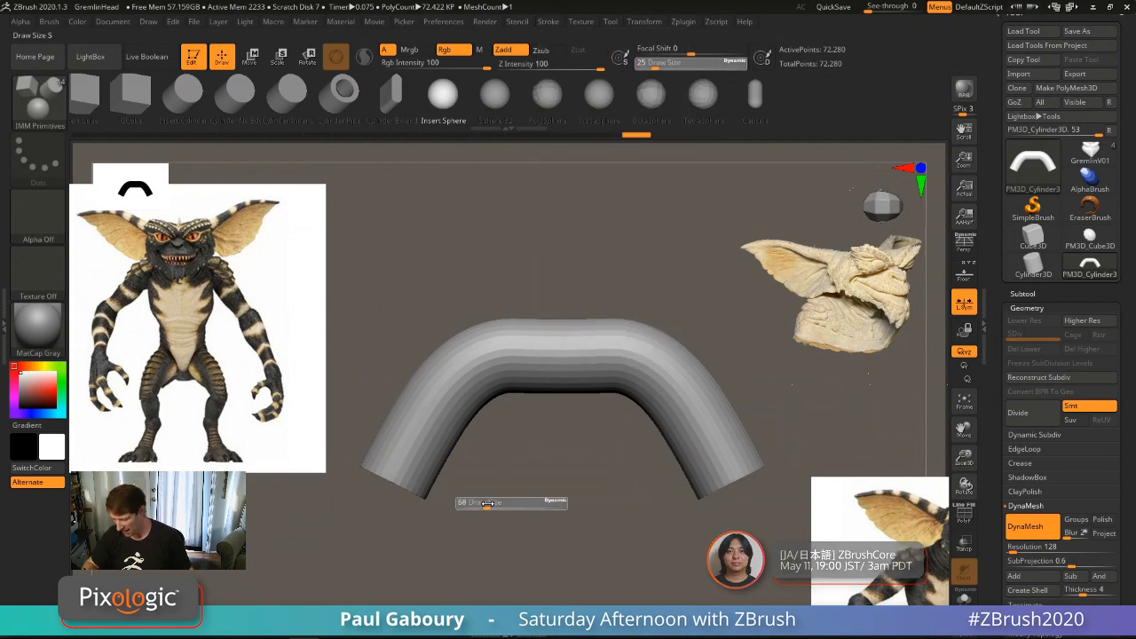
pyautogui.moveTo(406, 464)
pyautogui.mouseDown()
pyautogui.moveTo(438, 383)
pyautogui.moveTo(711, 222)
pyautogui.moveTo(790, 207)
pyautogui.mouseUp()
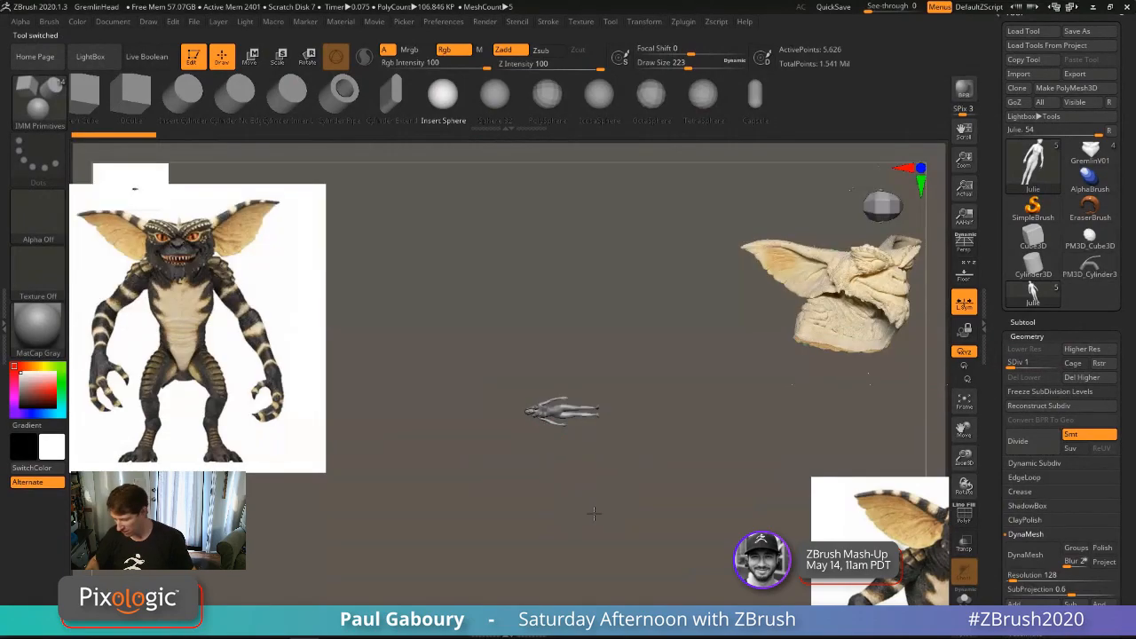
# Step: With the draw size at 23, raise the Julie figure's body to subdivision level 3 and delete its lower levels
pyautogui.moveTo(594, 513); pyautogui.dragTo(686, 415, button='right')
pyautogui.press('s')
pyautogui.moveTo(686, 415); pyautogui.dragTo(657, 413)
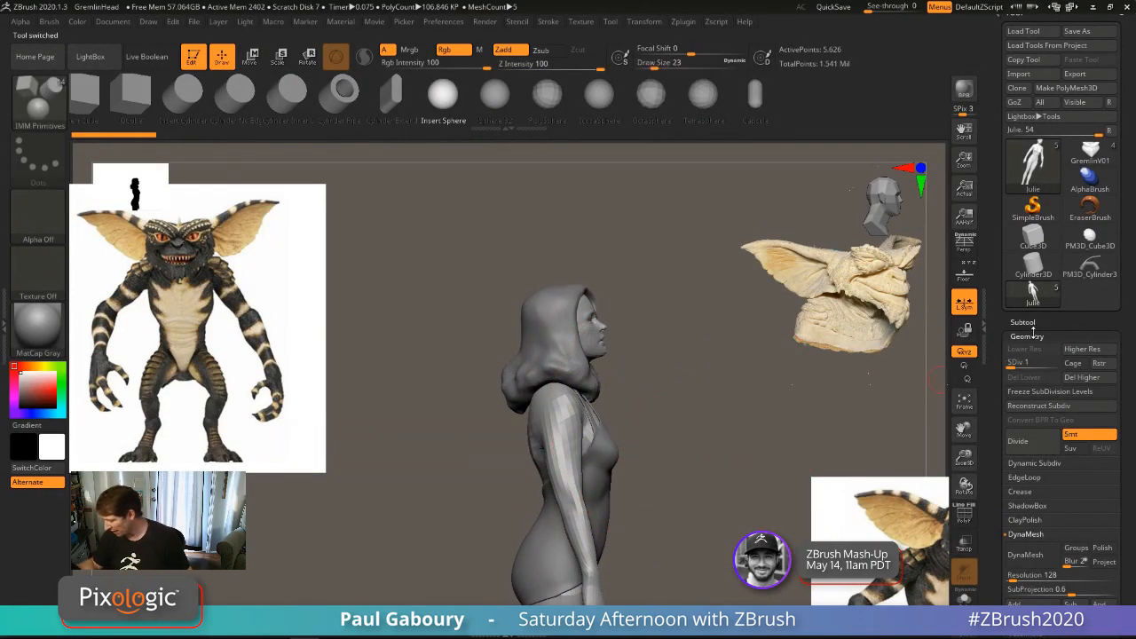
pyautogui.keyDown('alt'); pyautogui.moveTo(683, 495); pyautogui.dragTo(723, 457, button='right'); pyautogui.keyUp('alt')
pyautogui.moveTo(723, 458); pyautogui.dragTo(722, 413, button='right')
pyautogui.moveTo(1017, 365); pyautogui.dragTo(1051, 367)
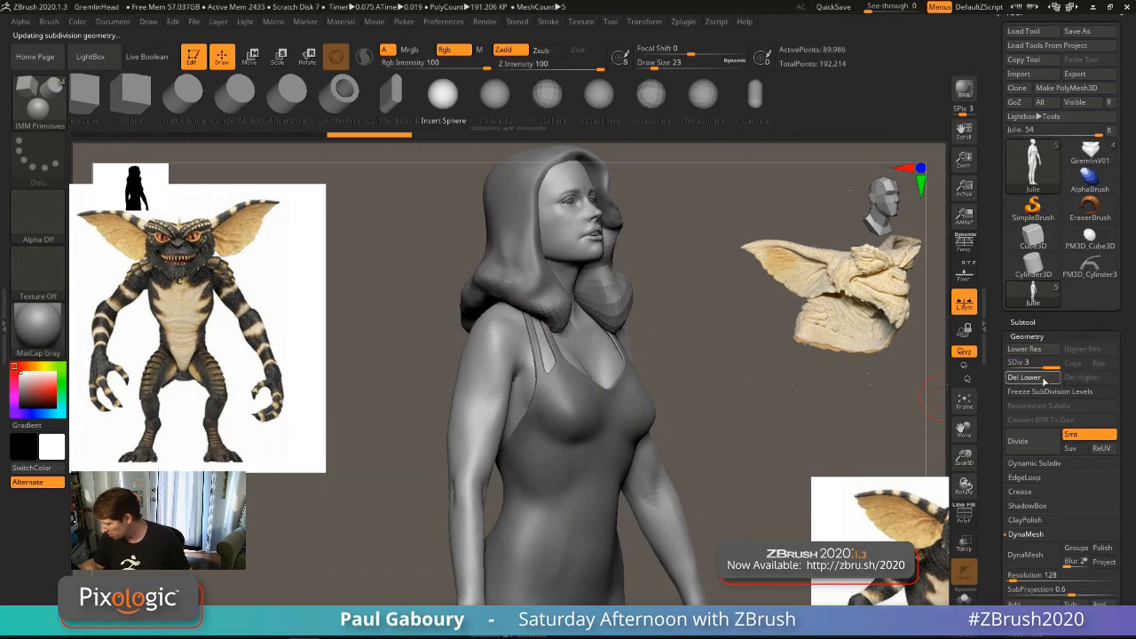
pyautogui.click(1045, 379)
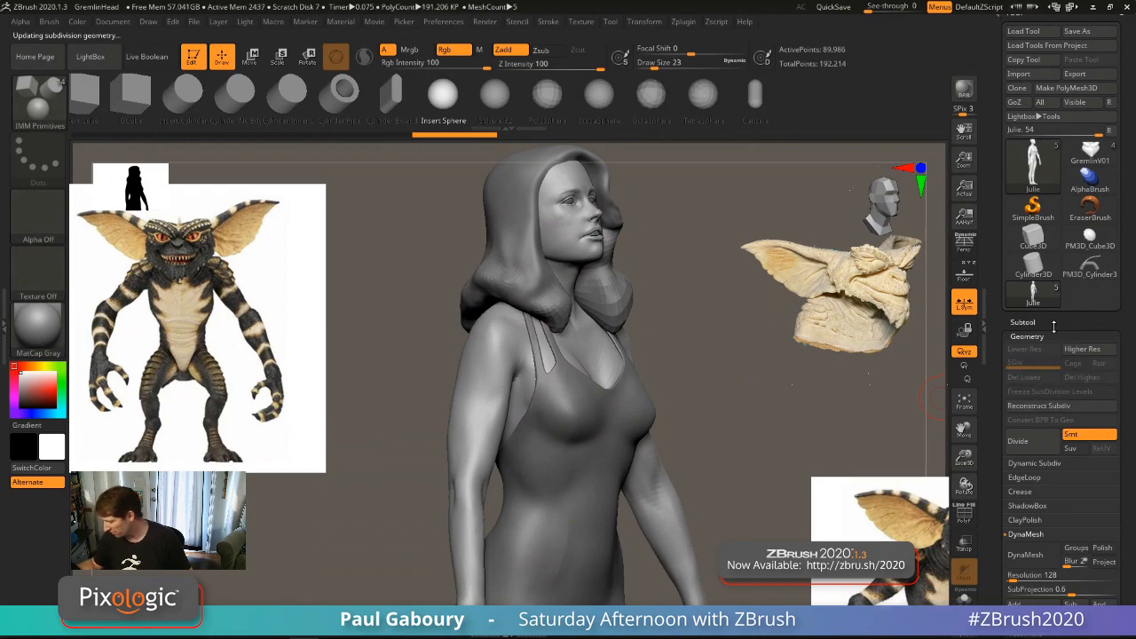
# Step: Hide every subtool except the Julie body, show its wireframe and assign the whole body to one new polygroup
pyautogui.click(1026, 323)
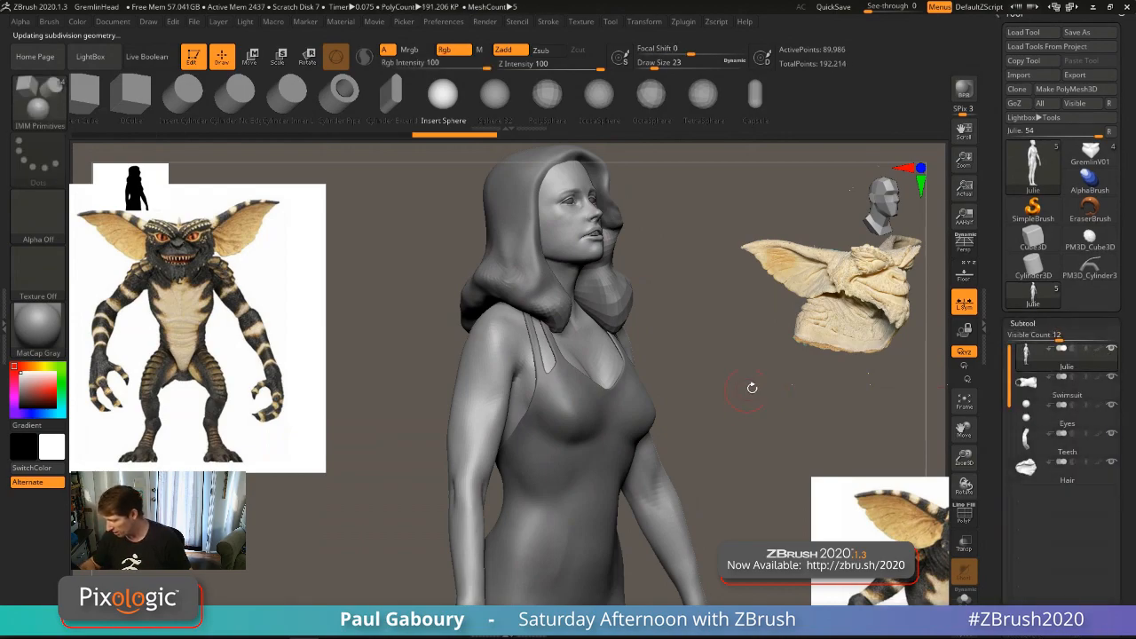
pyautogui.click(1114, 351)
pyautogui.moveTo(673, 401)
pyautogui.mouseDown()
pyautogui.moveTo(719, 409)
pyautogui.moveTo(648, 406)
pyautogui.mouseUp()
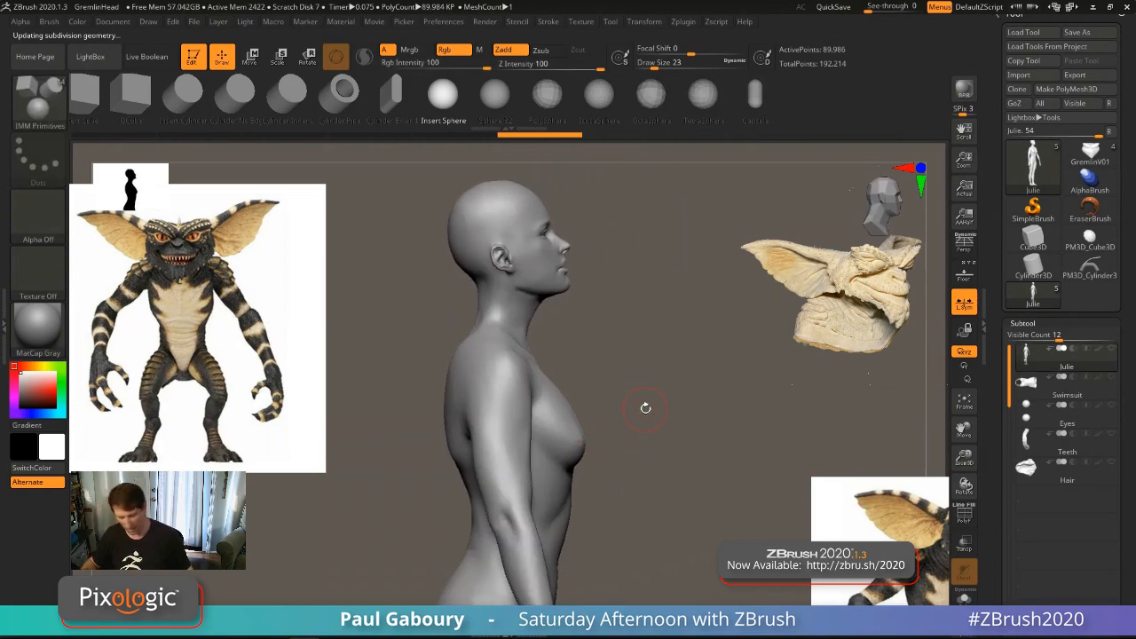
pyautogui.hotkey('shift', 'f')
pyautogui.press('ctrl')
pyautogui.hotkey('ctrl', 'w')
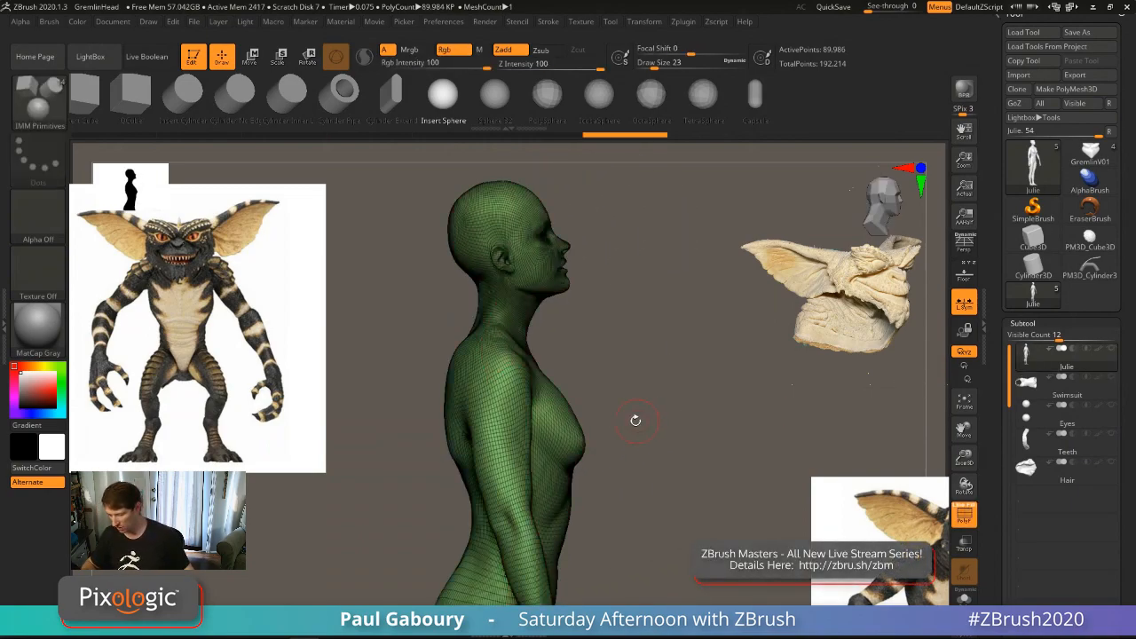
# Step: Set the draw size to 8, choose the SliceCurve brush and try to slice Julie's body diagonally across the base of the neck
pyautogui.moveTo(633, 420)
pyautogui.keyDown('ctrl'); pyautogui.mouseDown(button='right')
pyautogui.moveTo(655, 398)
pyautogui.moveTo(645, 478)
pyautogui.mouseUp(button='right'); pyautogui.keyUp('ctrl')
pyautogui.press('s')
pyautogui.moveTo(645, 437); pyautogui.dragTo(644, 435)
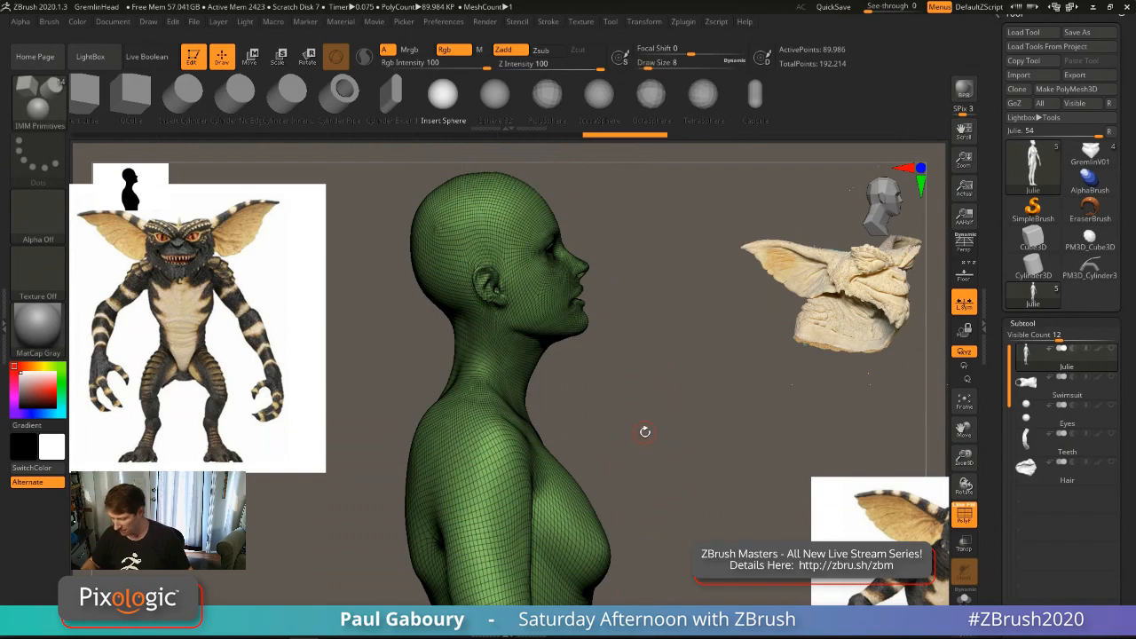
pyautogui.keyDown('ctrl'); pyautogui.keyDown('shift'); pyautogui.click(38, 119); pyautogui.keyUp('shift'); pyautogui.keyUp('ctrl')
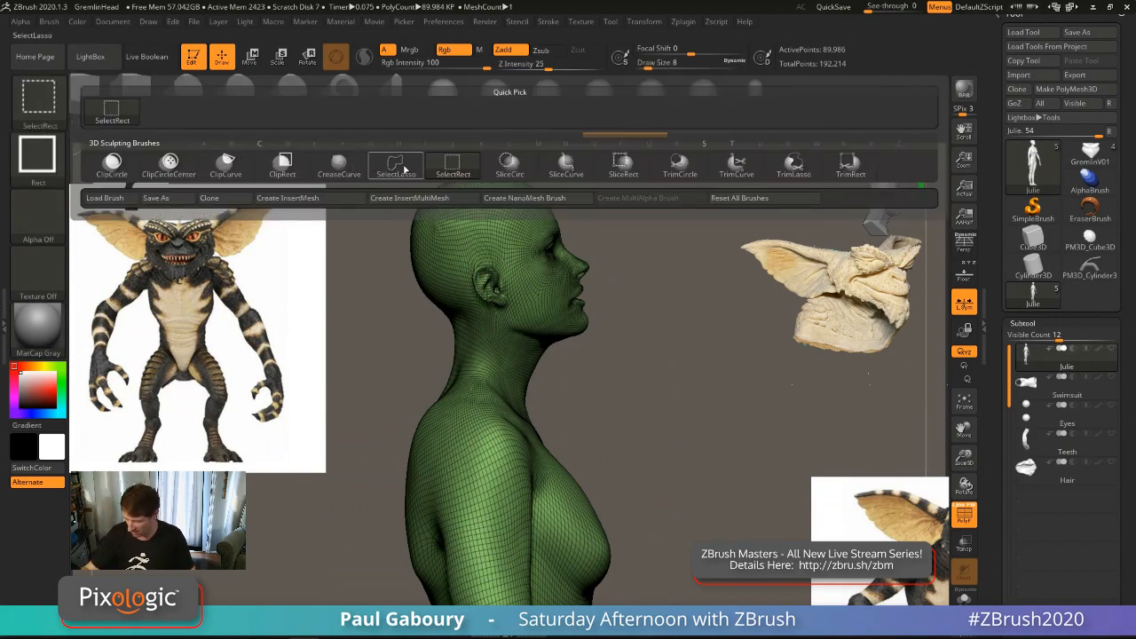
pyautogui.click(557, 167)
pyautogui.keyDown('ctrl'); pyautogui.keyDown('shift'); pyautogui.moveTo(352, 321); pyautogui.dragTo(704, 461); pyautogui.keyUp('shift'); pyautogui.keyUp('ctrl')
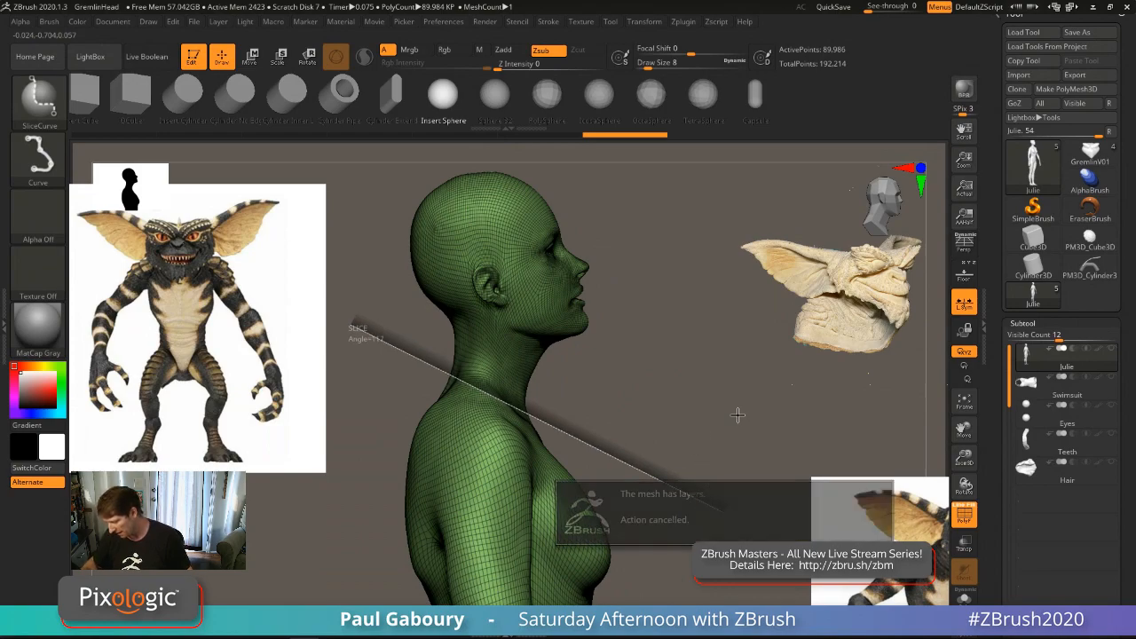
# Step: Delete the Julie body's layers and slice the body diagonally across the base of the neck with SliceCurve
pyautogui.click(1024, 323)
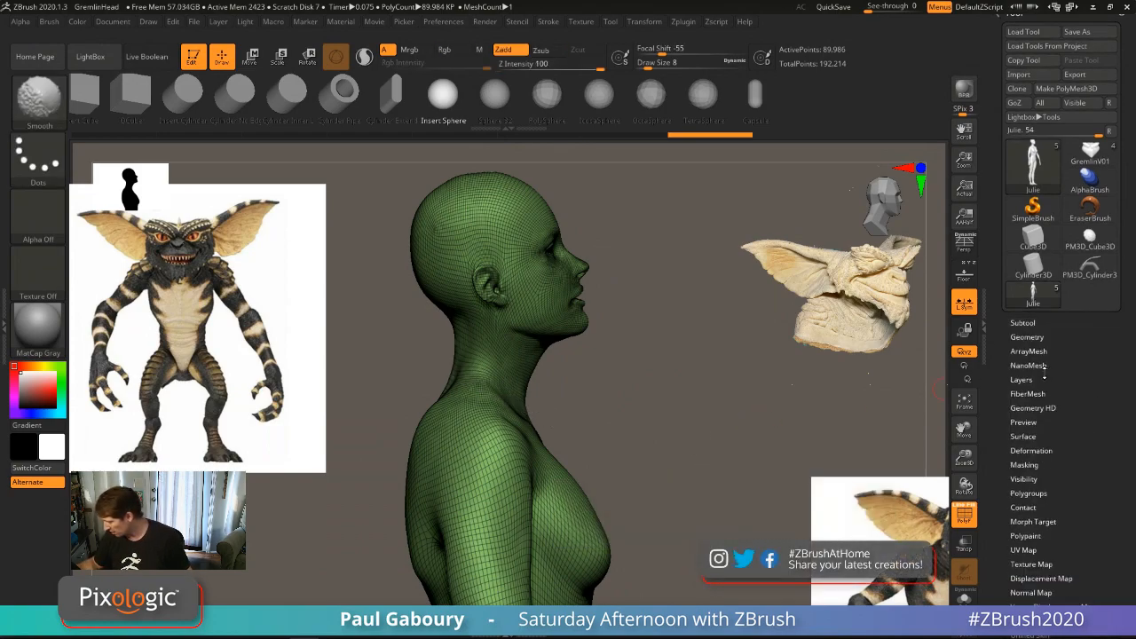
pyautogui.click(1025, 380)
pyautogui.click(1104, 542)
pyautogui.click(1104, 543)
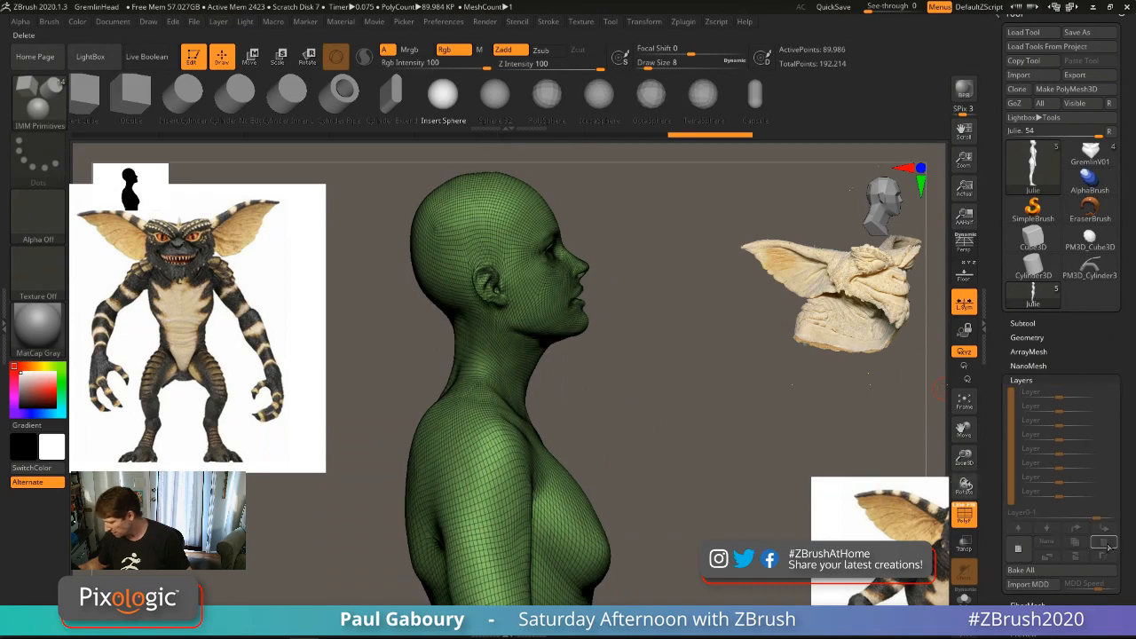
pyautogui.moveTo(356, 321)
pyautogui.keyDown('ctrl'); pyautogui.keyDown('shift'); pyautogui.mouseDown()
pyautogui.moveTo(721, 483)
pyautogui.moveTo(733, 536)
pyautogui.moveTo(735, 522)
pyautogui.mouseUp(); pyautogui.keyUp('shift'); pyautogui.keyUp('ctrl')
pyautogui.moveTo(625, 428)
pyautogui.mouseDown()
pyautogui.moveTo(591, 438)
pyautogui.moveTo(666, 429)
pyautogui.mouseUp()
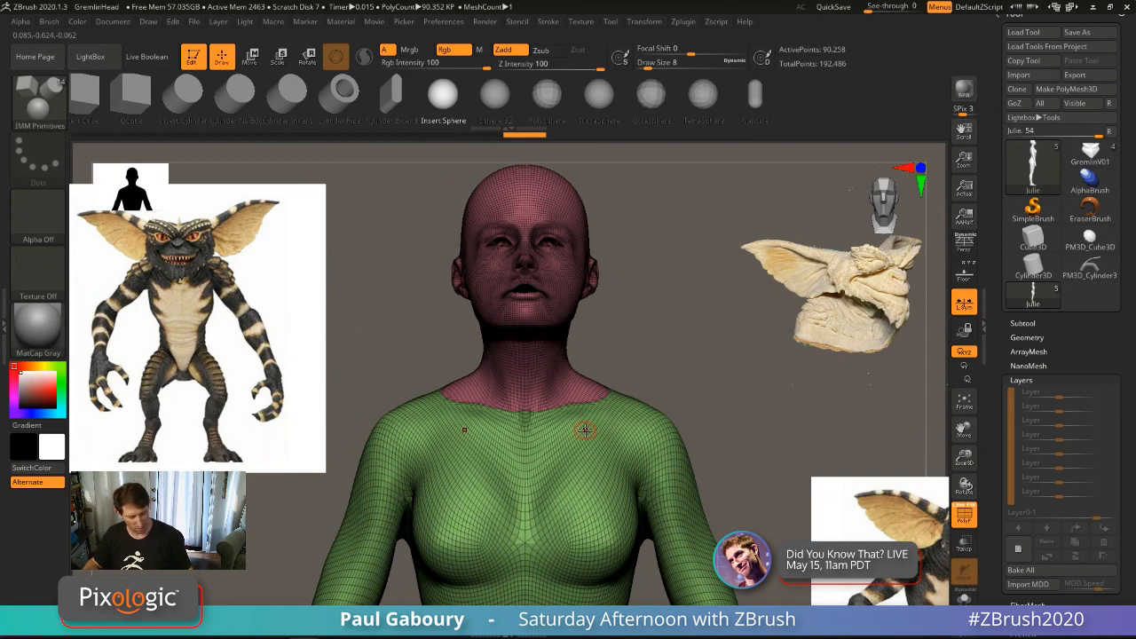
# Step: Frame the mesh by Polygroups only, place Insert Sphere beads along the neck border curve and hide the wireframe
pyautogui.click(548, 22)
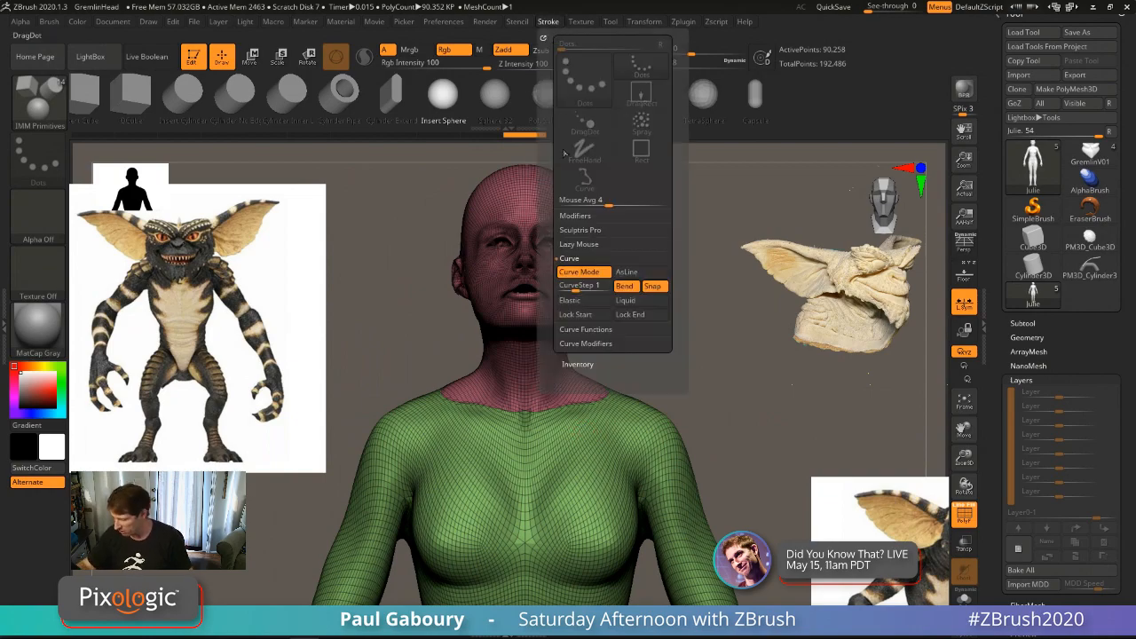
pyautogui.click(599, 334)
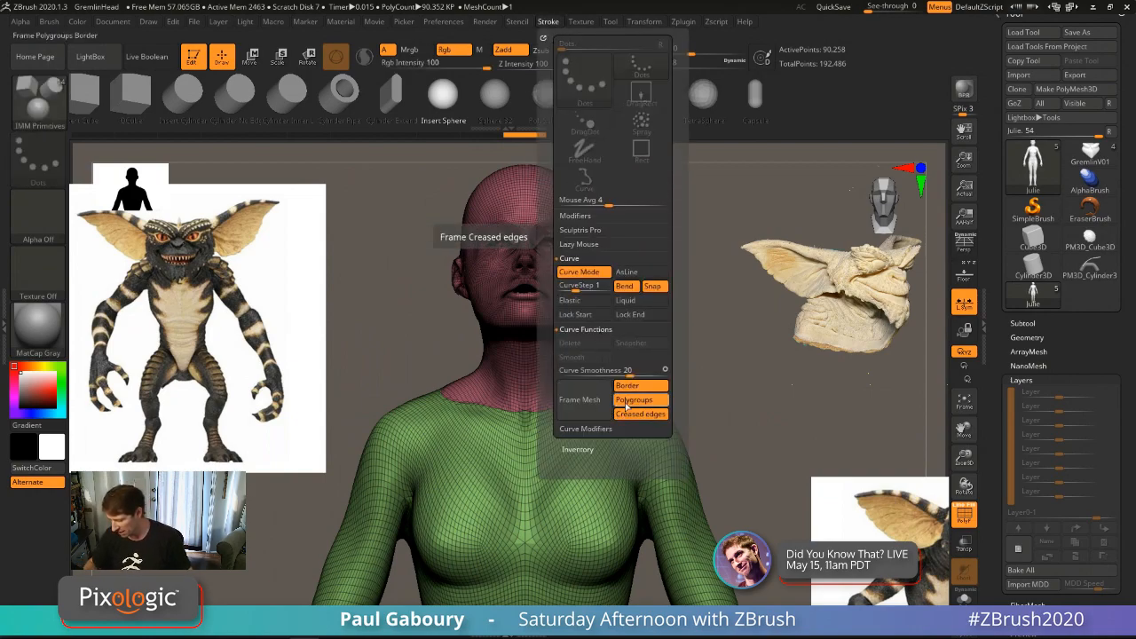
pyautogui.click(580, 399)
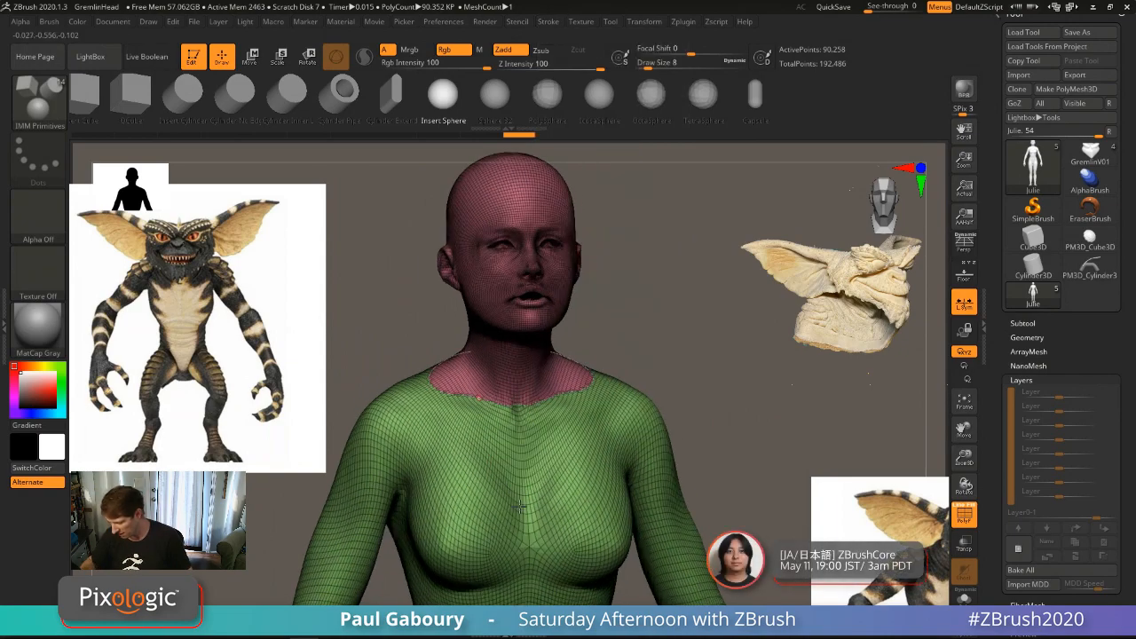
pyautogui.click(480, 398)
pyautogui.hotkey('shift', 'f')
pyautogui.moveTo(763, 393); pyautogui.dragTo(731, 396)
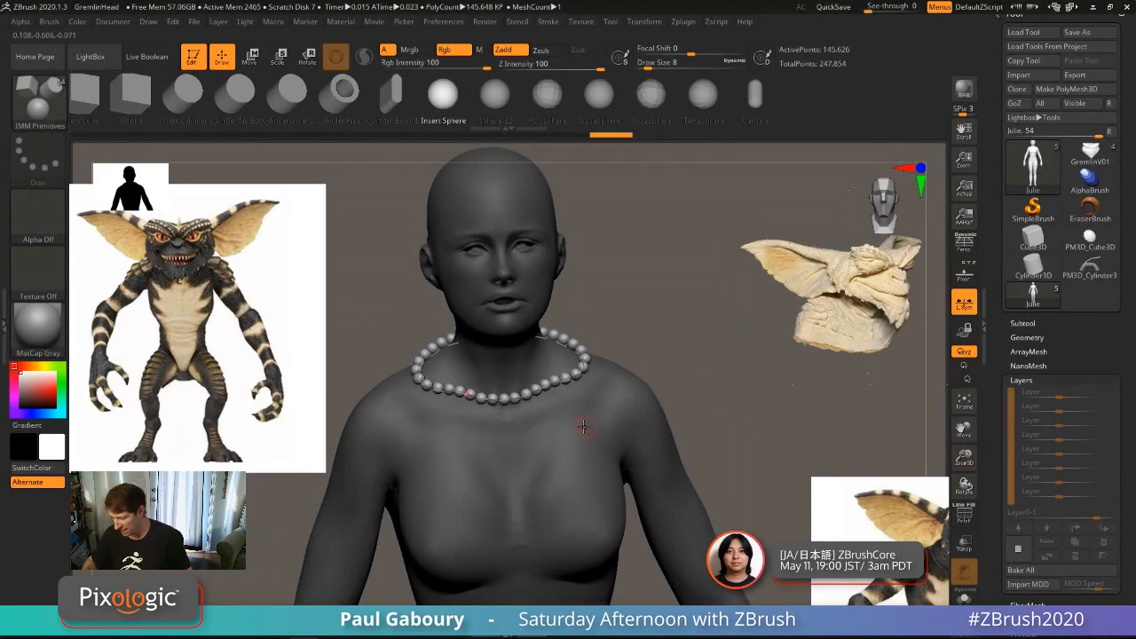
# Step: With the draw size at 64, pull the front of the bead necklace's curve down into a V shape on the chest
pyautogui.moveTo(507, 420)
pyautogui.mouseDown(button='right')
pyautogui.moveTo(559, 417)
pyautogui.moveTo(581, 357)
pyautogui.mouseUp(button='right')
pyautogui.click(551, 24)
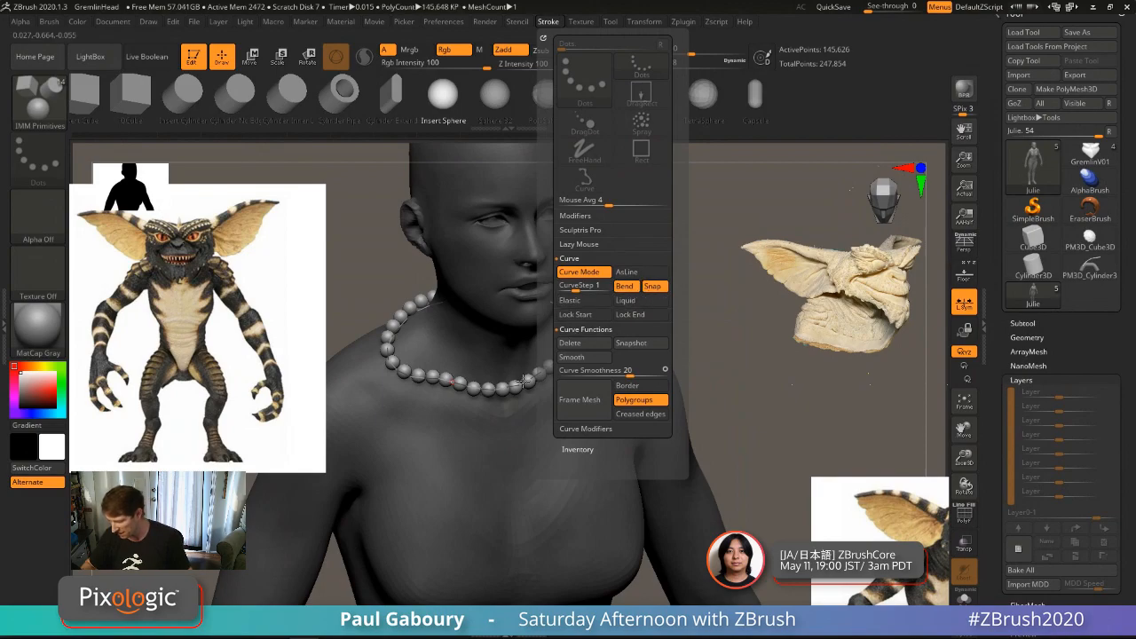
pyautogui.moveTo(502, 389); pyautogui.dragTo(503, 438)
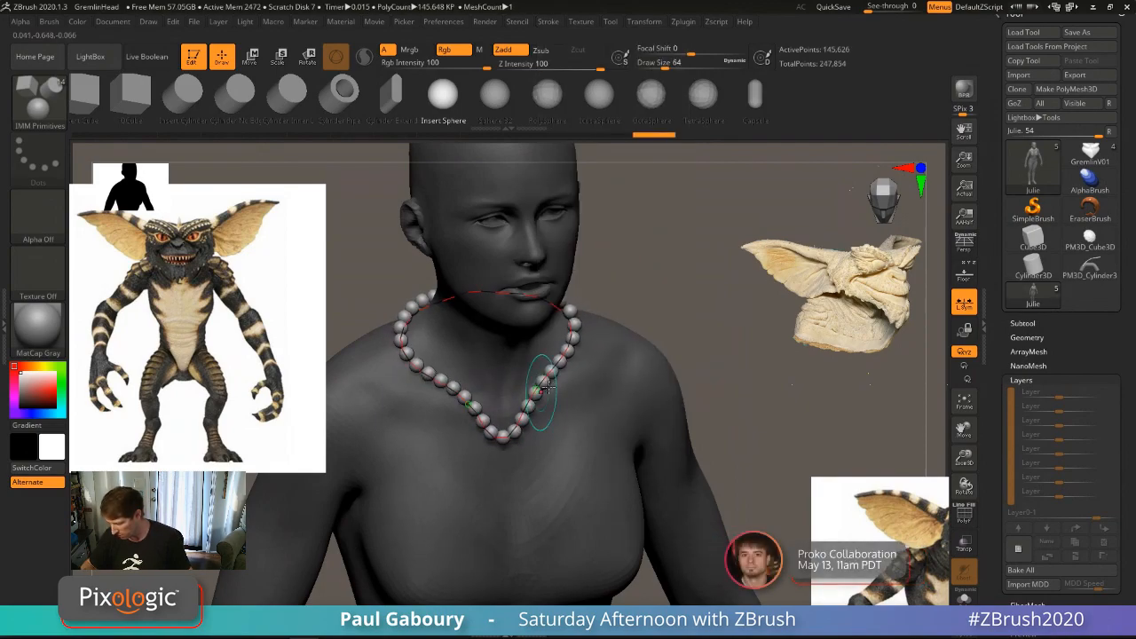
pyautogui.moveTo(543, 383); pyautogui.dragTo(551, 392)
pyautogui.moveTo(453, 389); pyautogui.dragTo(492, 451)
pyautogui.moveTo(538, 394); pyautogui.dragTo(544, 399)
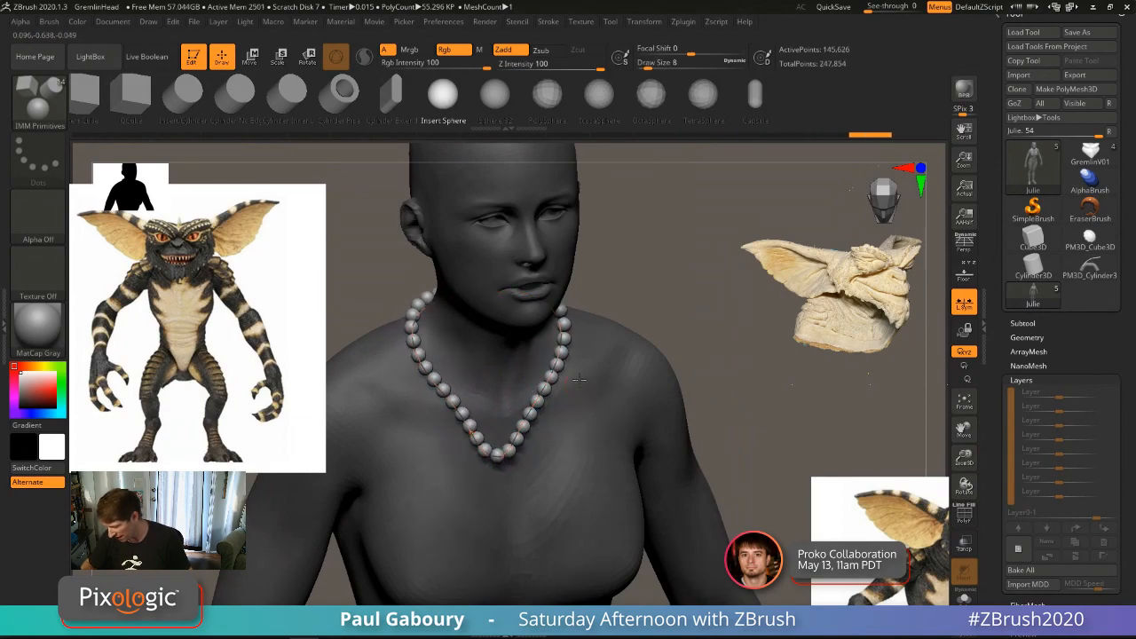
# Step: Refine the necklace curve with small adjustments along its sides from different viewing angles
pyautogui.moveTo(578, 380); pyautogui.dragTo(486, 376, button='right')
pyautogui.moveTo(586, 361); pyautogui.dragTo(526, 380, button='right')
pyautogui.moveTo(522, 408); pyautogui.dragTo(512, 417)
pyautogui.moveTo(511, 413); pyautogui.dragTo(547, 384, button='right')
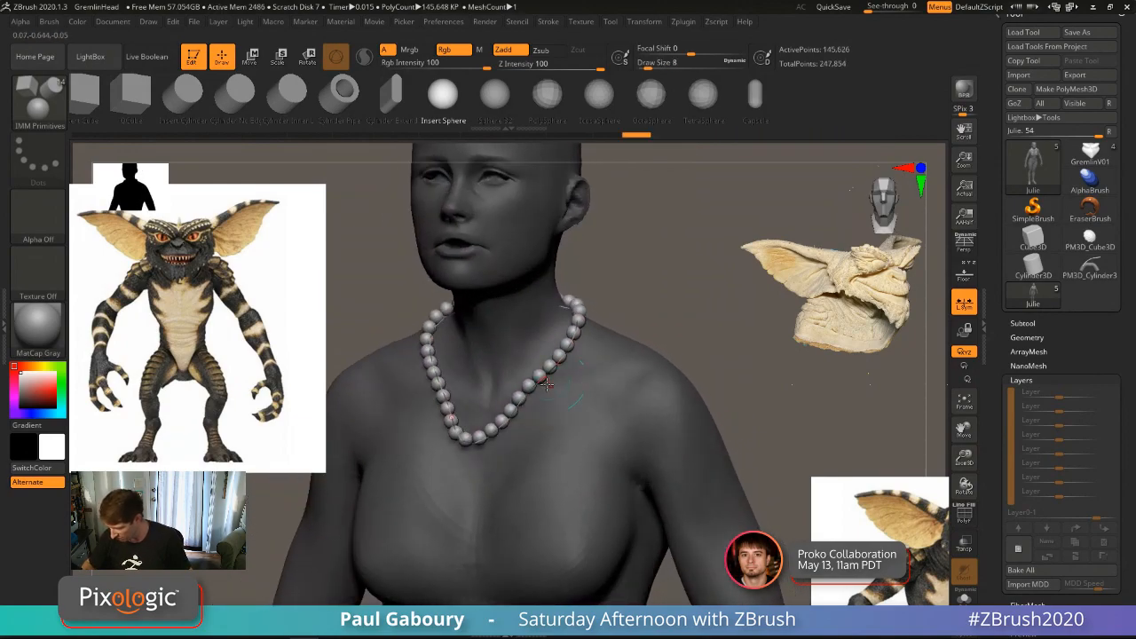
pyautogui.moveTo(547, 385); pyautogui.dragTo(550, 389)
pyautogui.moveTo(504, 433); pyautogui.dragTo(503, 427)
# Step: Clear the mask from the Julie body and inspect the finished necklace on the whole figure
pyautogui.moveTo(586, 421); pyautogui.dragTo(496, 425, button='right')
pyautogui.moveTo(641, 309); pyautogui.dragTo(721, 377, button='right')
pyautogui.keyDown('ctrl'); pyautogui.moveTo(720, 378); pyautogui.dragTo(654, 325, button='right'); pyautogui.keyUp('ctrl')
pyautogui.keyDown('ctrl'); pyautogui.moveTo(683, 348); pyautogui.dragTo(702, 370); pyautogui.keyUp('ctrl')
pyautogui.keyDown('ctrl'); pyautogui.click(700, 365); pyautogui.keyUp('ctrl')
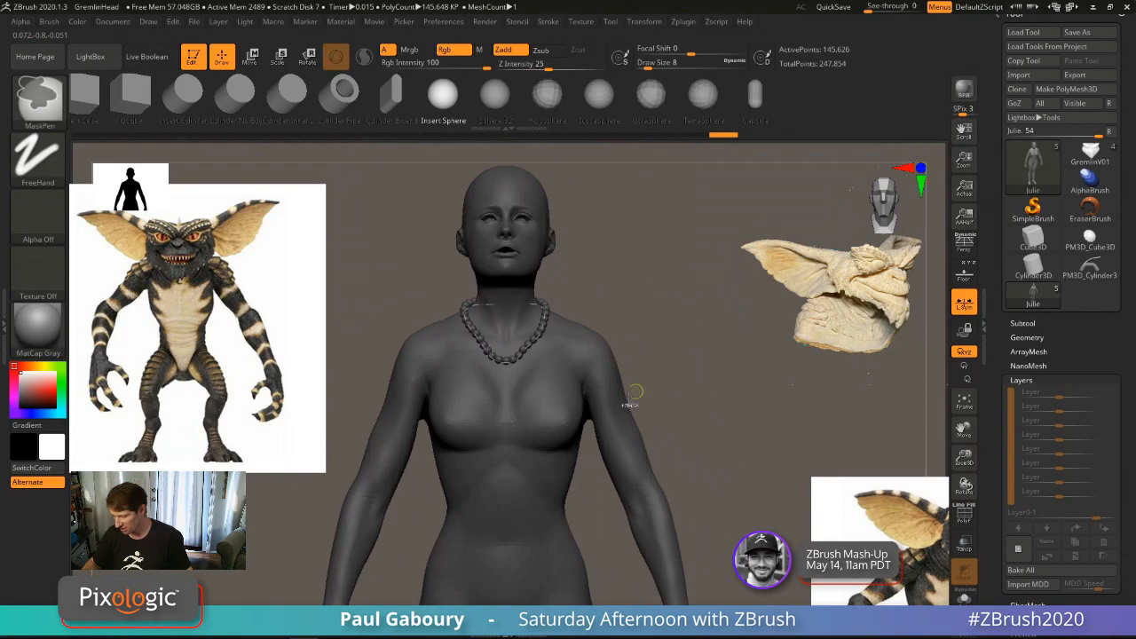
pyautogui.keyDown('ctrl'); pyautogui.click(696, 366); pyautogui.keyUp('ctrl')
pyautogui.moveTo(696, 365)
pyautogui.mouseDown(button='right')
pyautogui.moveTo(678, 391)
pyautogui.moveTo(651, 343)
pyautogui.mouseUp(button='right')
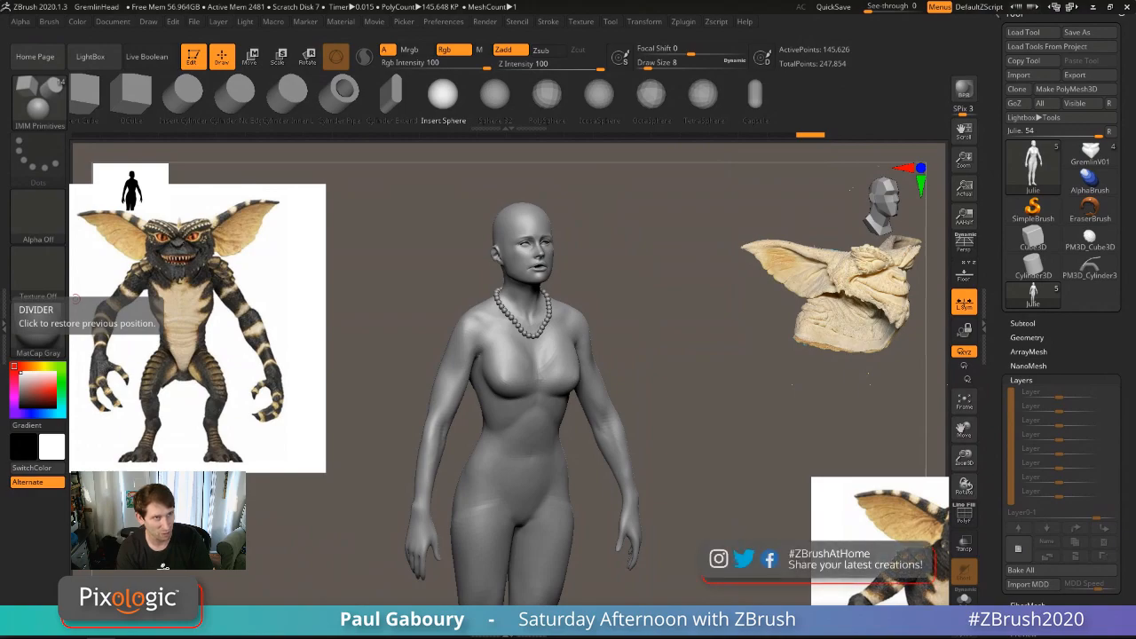
# Step: Switch to the browser, open the ZBrushLIVE calendar and read the details of the 11:00 am event on May 11
pyautogui.moveTo(0, 159); pyautogui.dragTo(515, 43)
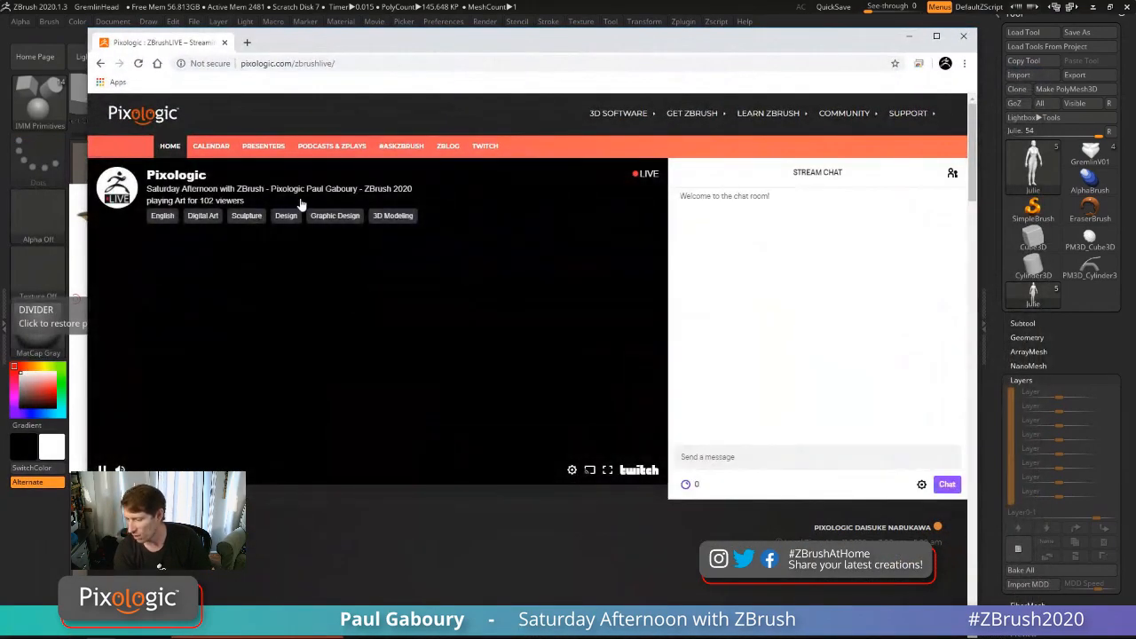
pyautogui.click(211, 147)
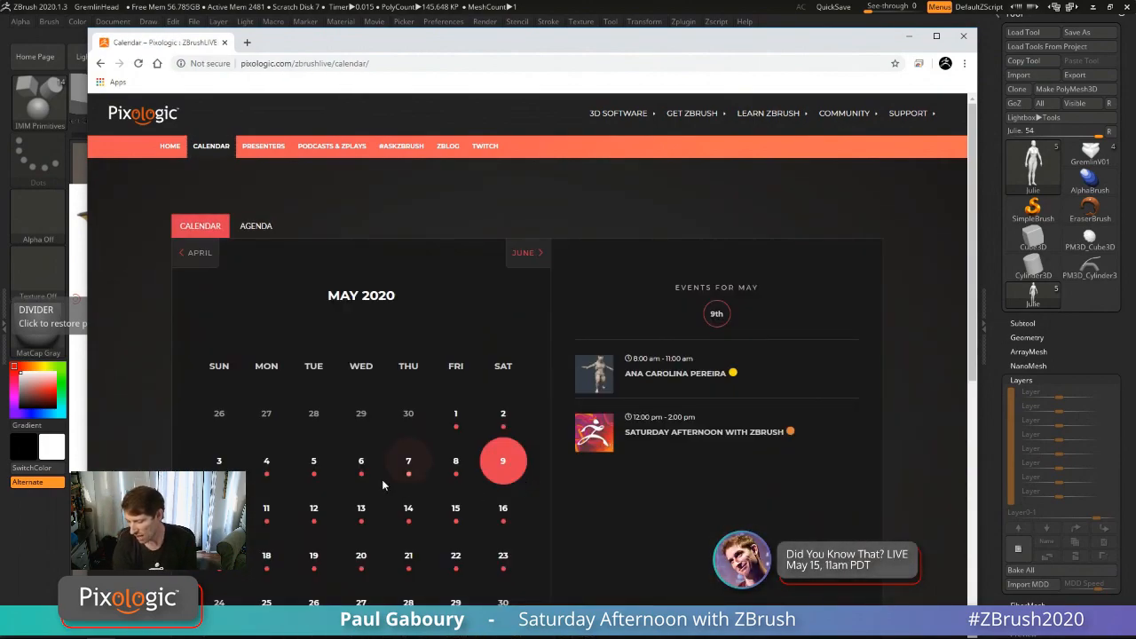
pyautogui.scroll(-1, 383, 484)
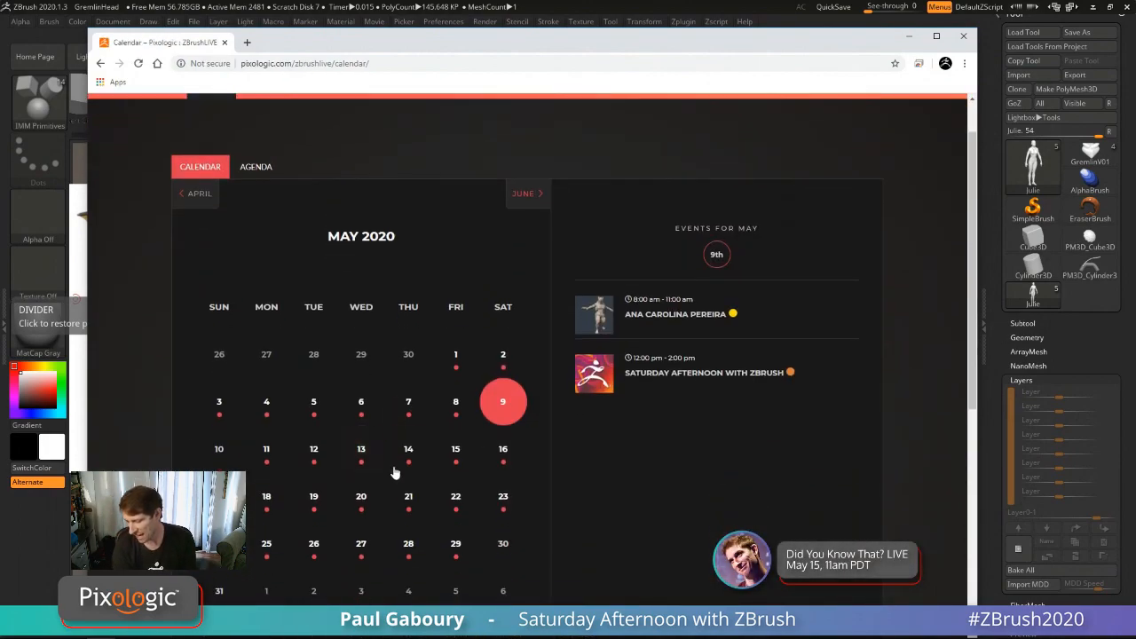
pyautogui.click(265, 455)
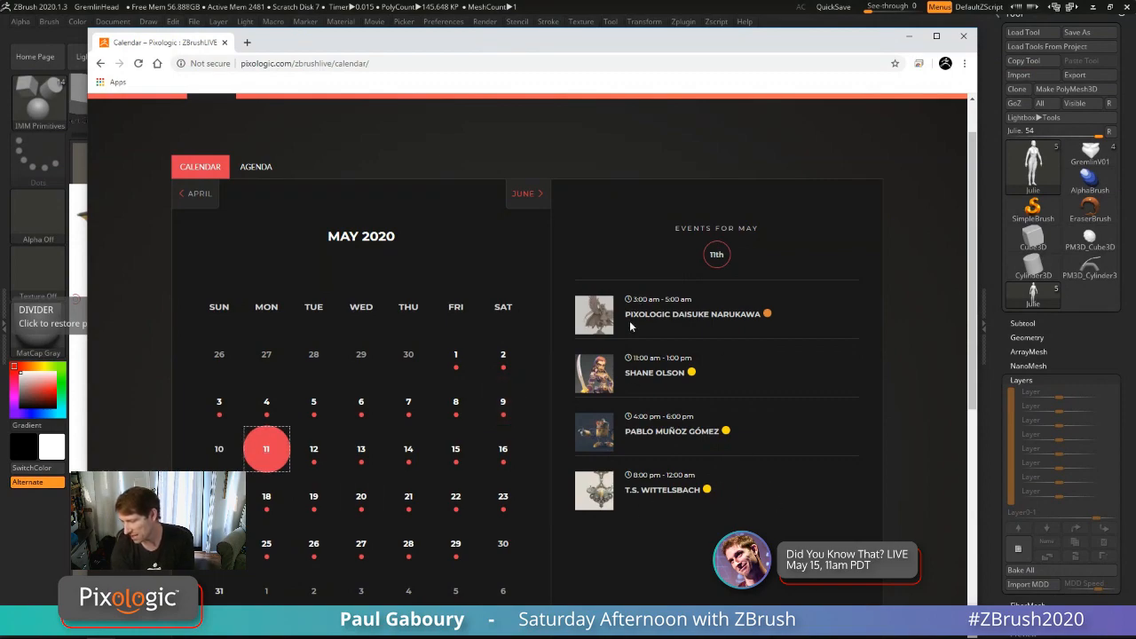
pyautogui.click(663, 374)
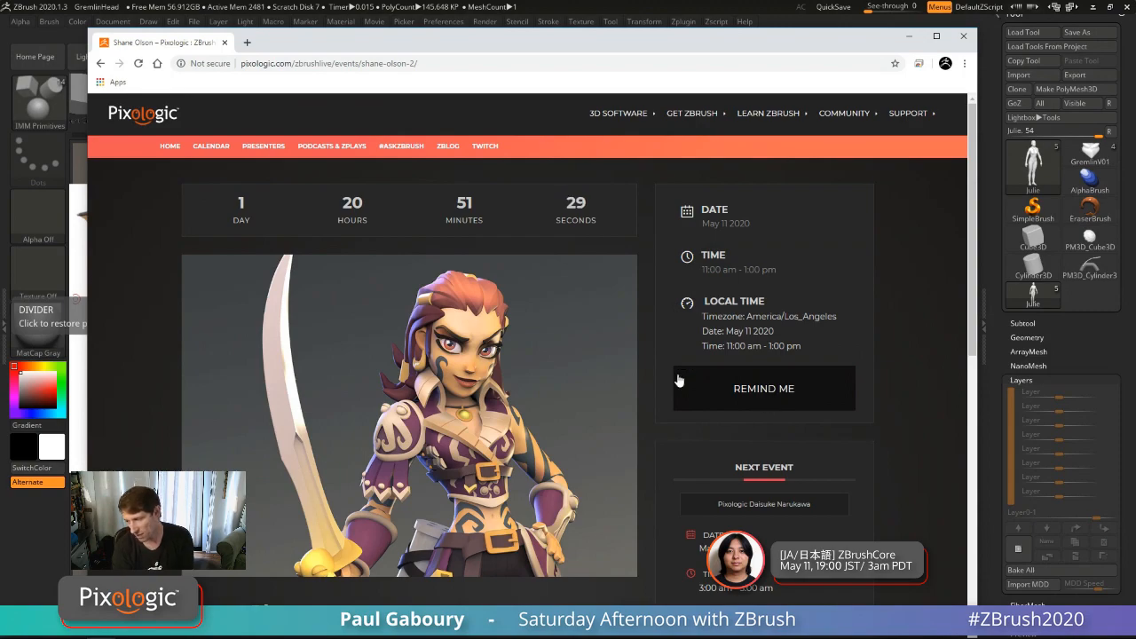
pyautogui.scroll(-4, 474, 324)
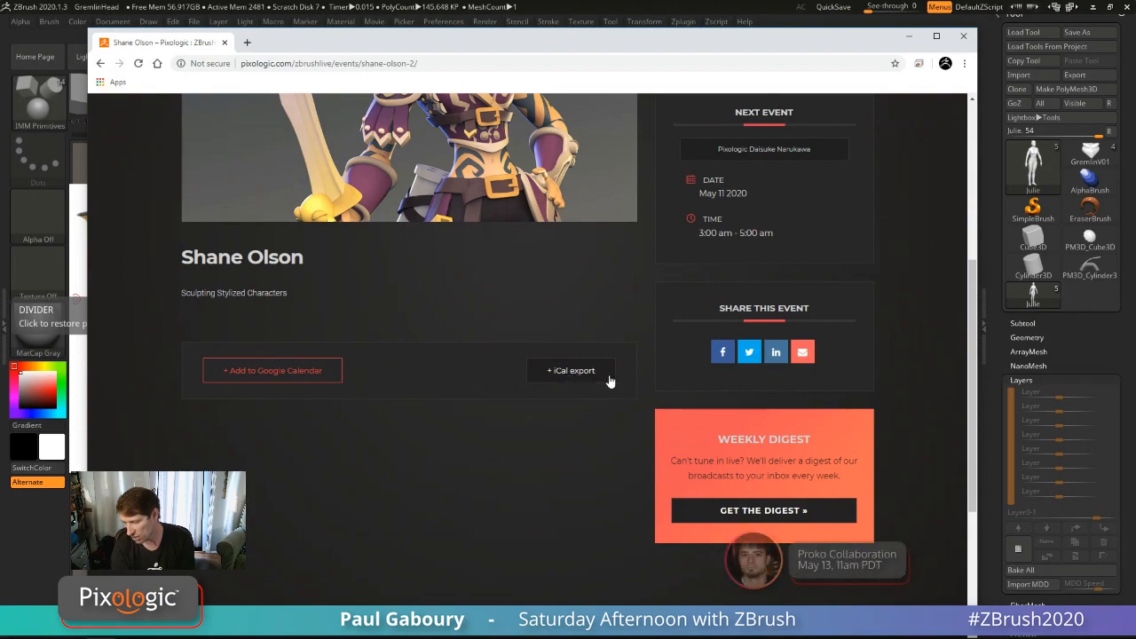
pyautogui.scroll(5, 476, 439)
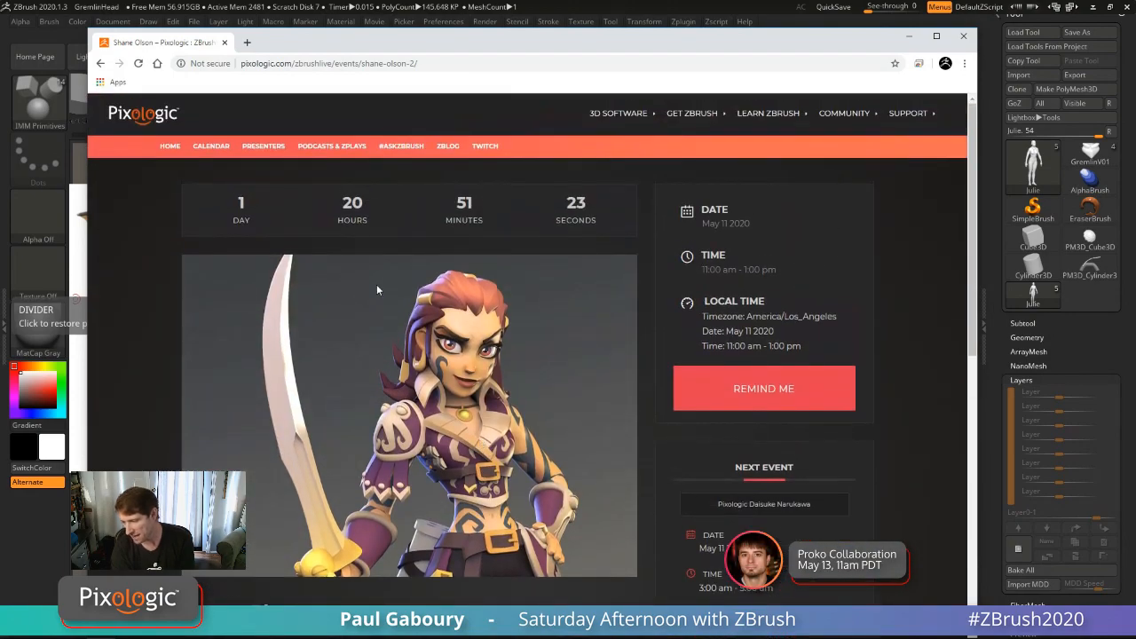
# Step: Return to the ZBrushLIVE calendar and review the events for May 11, 12 and 13
pyautogui.click(214, 153)
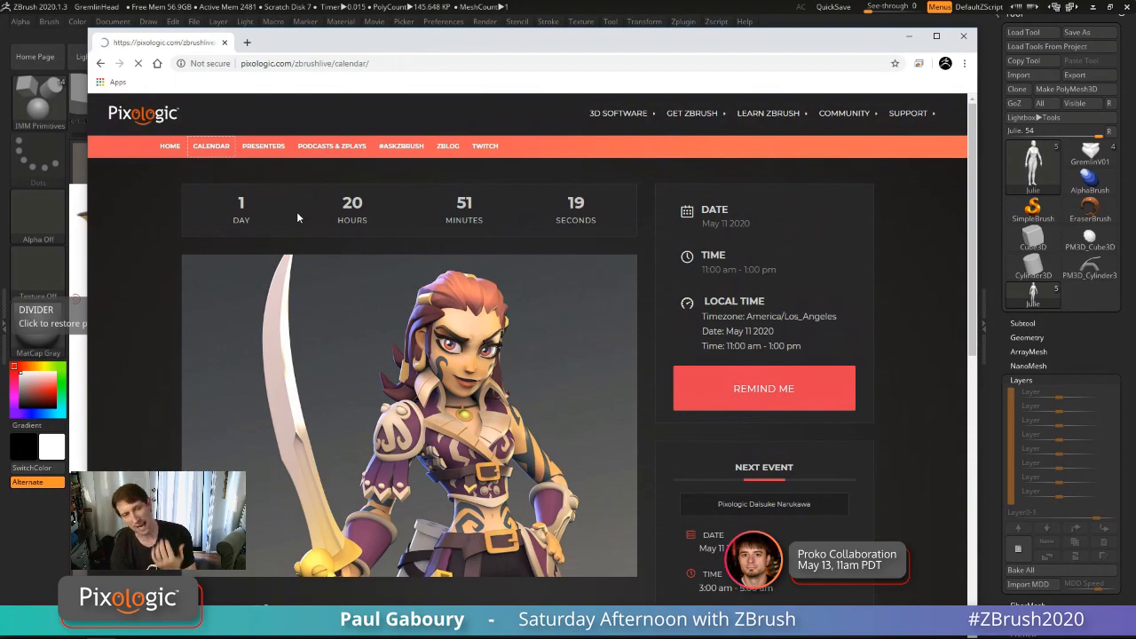
pyautogui.scroll(-1, 308, 402)
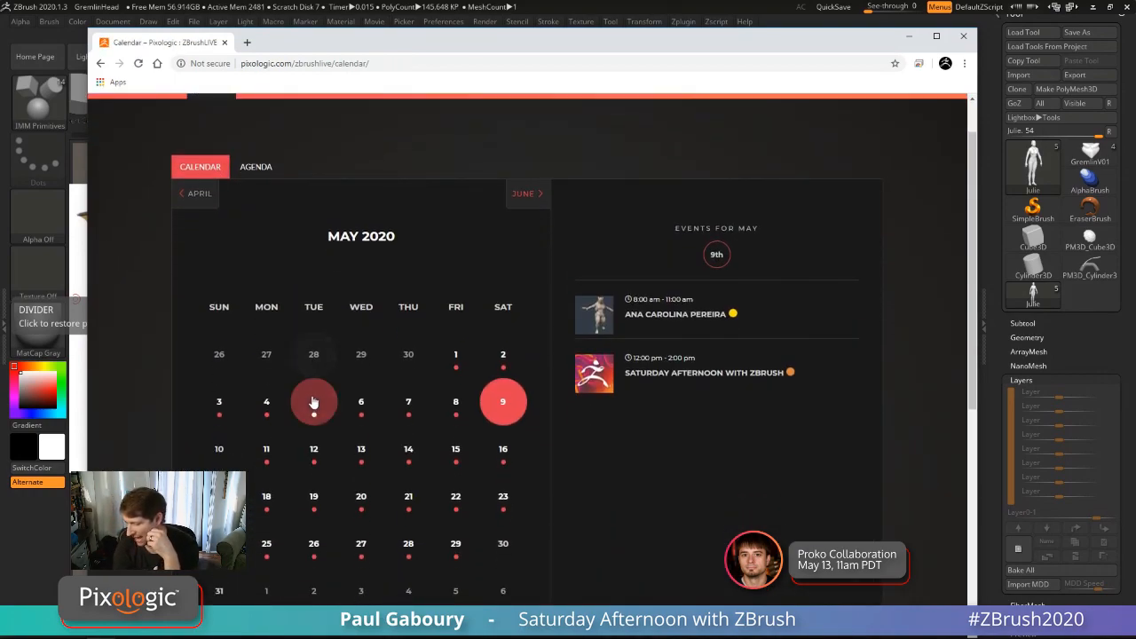
pyautogui.click(267, 453)
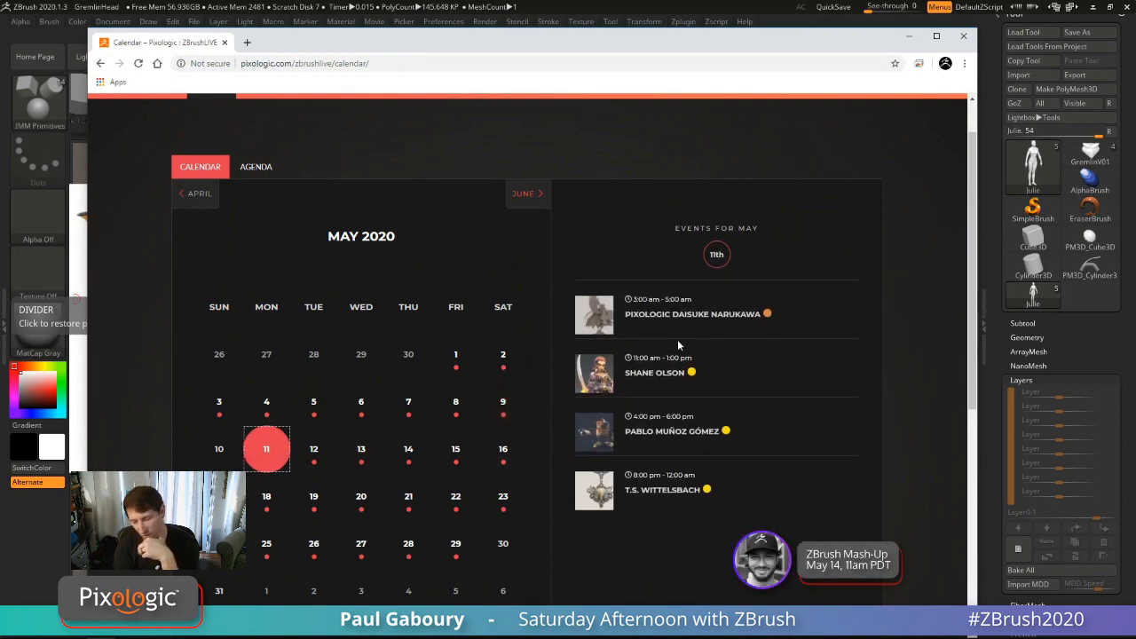
pyautogui.click(313, 451)
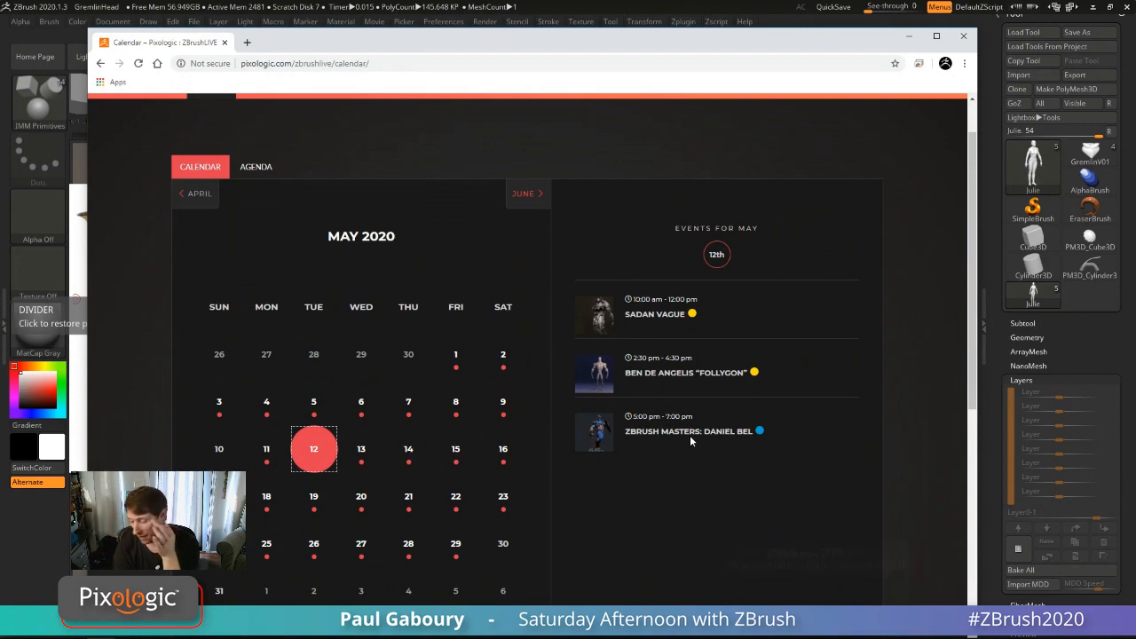
pyautogui.click(361, 451)
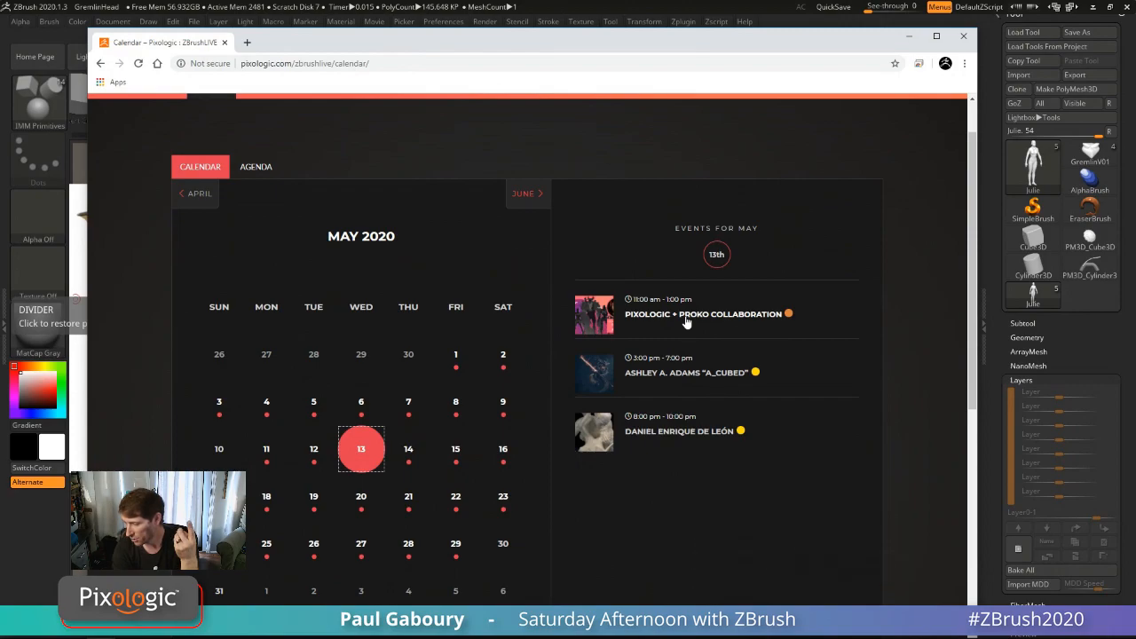
# Step: Open the Pixologic + Proko Collaboration event, read its description and go back to the calendar
pyautogui.click(716, 316)
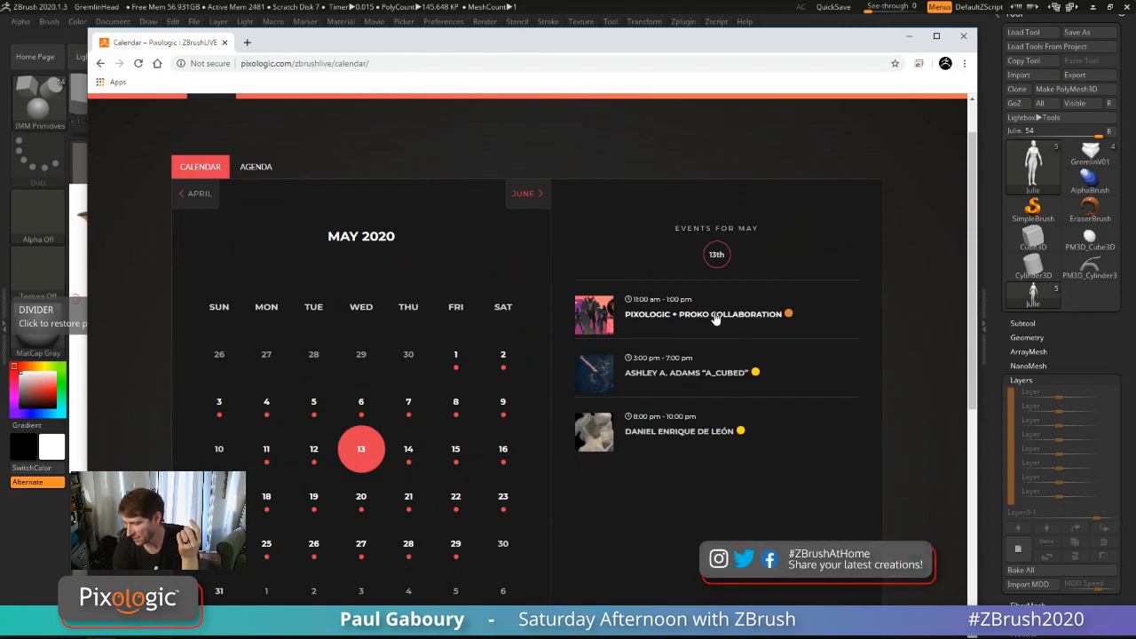
pyautogui.scroll(-2, 589, 406)
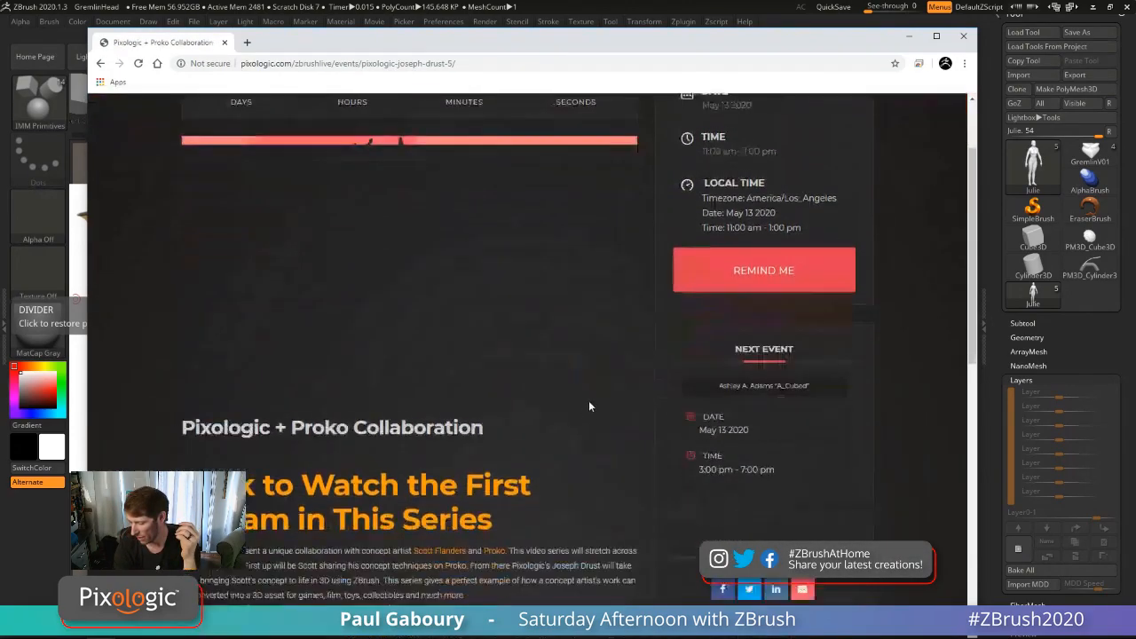
pyautogui.scroll(-1, 589, 406)
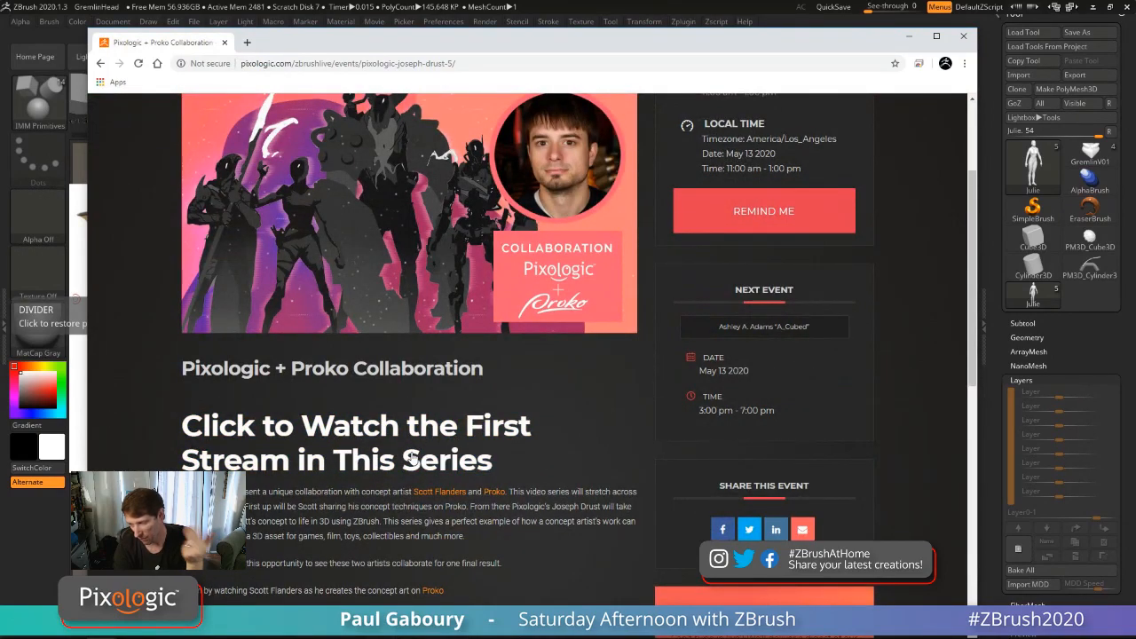
pyautogui.scroll(3, 411, 458)
pyautogui.click(101, 67)
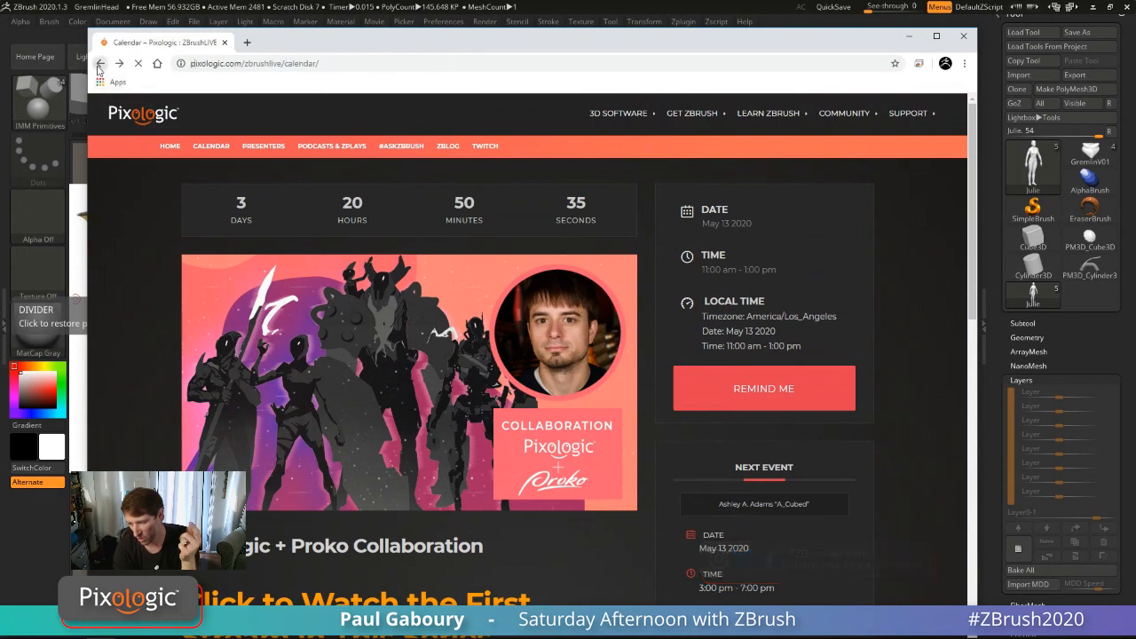
# Step: Review the calendar's scheduled events for May 14, 15 and 16
pyautogui.click(415, 460)
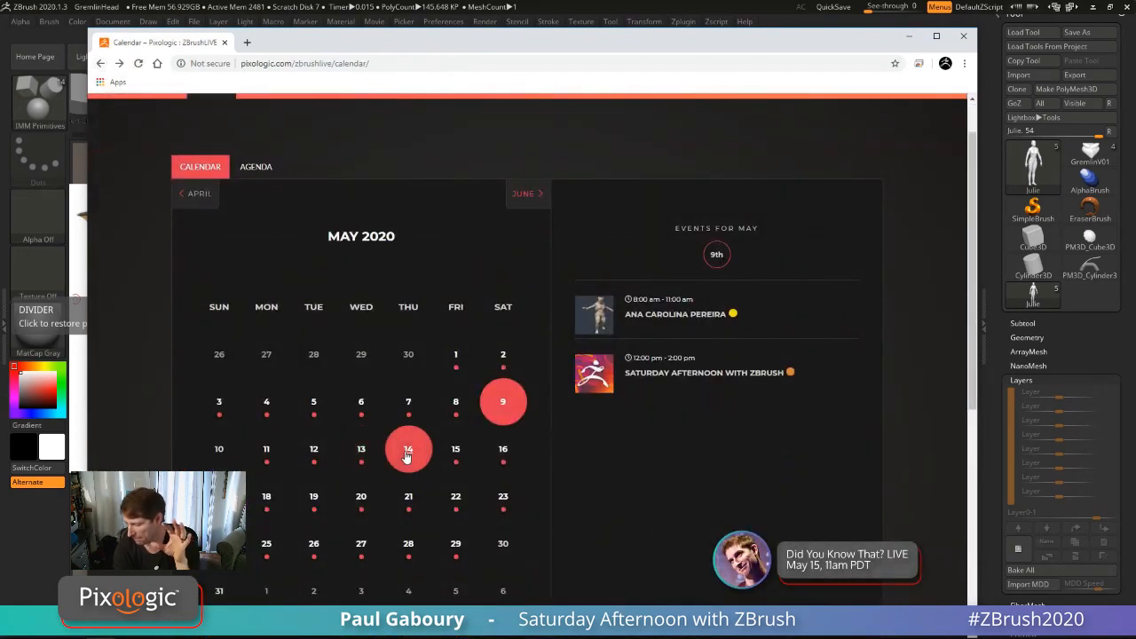
pyautogui.click(455, 451)
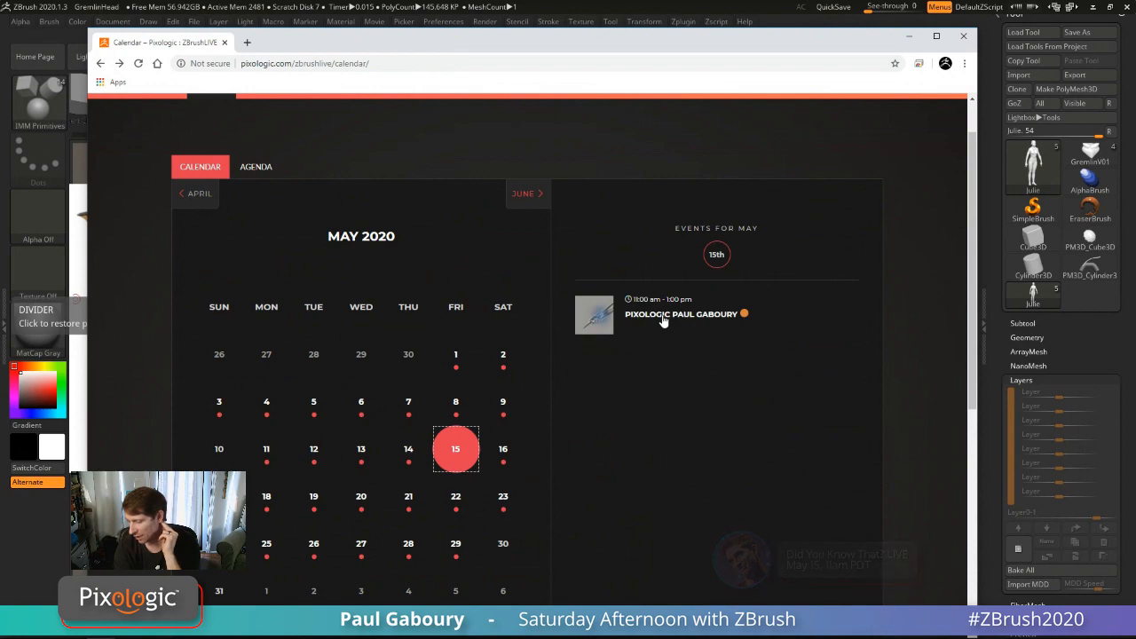
pyautogui.click(503, 451)
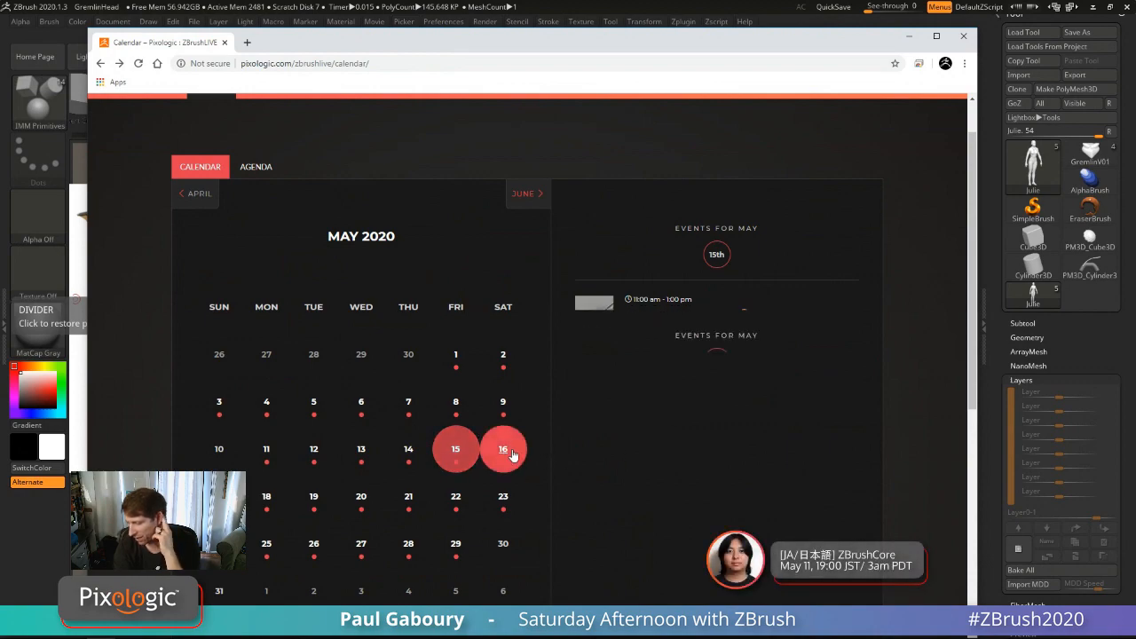